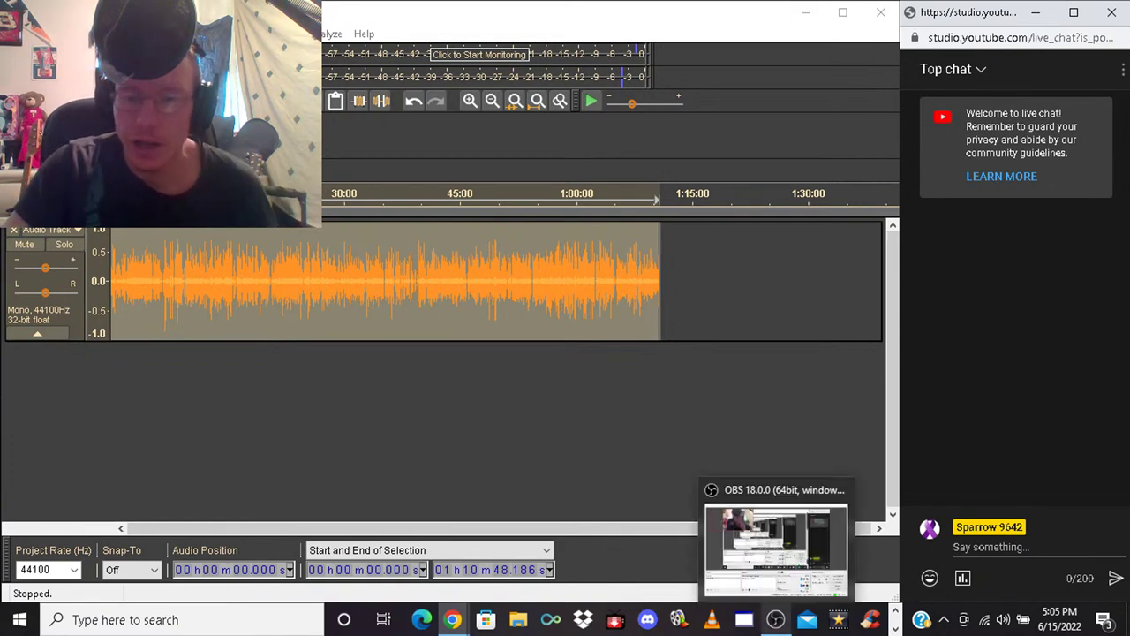
# Switch to OBS, set its desktop audio device to Speakers (2- USB Audio CODEC), and save the settings changes
pyautogui.click(775, 619)
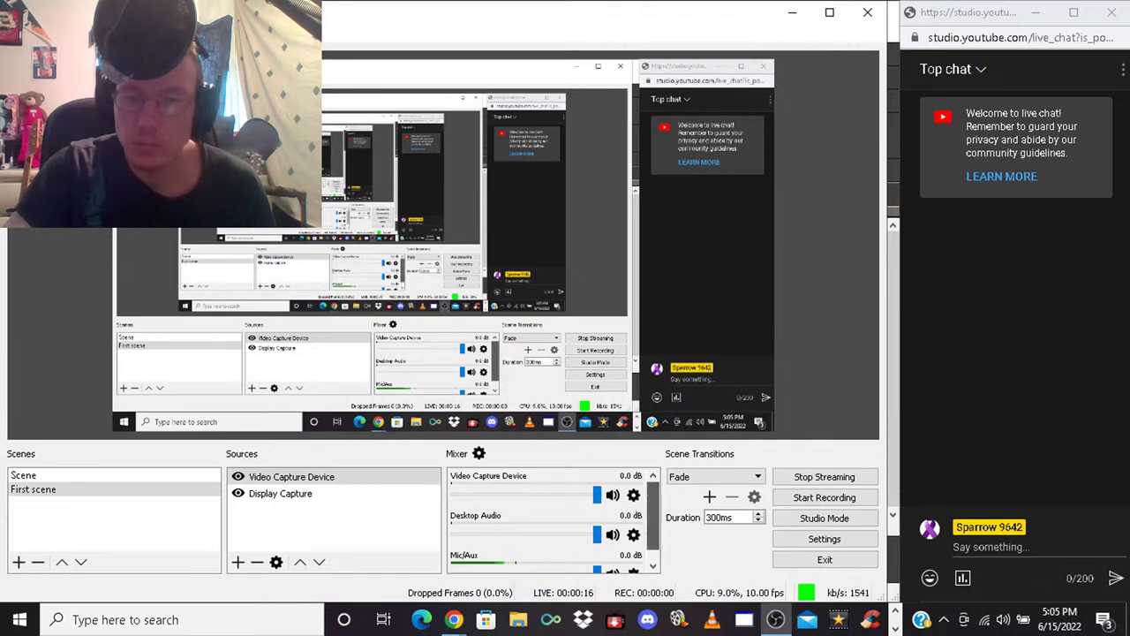
pyautogui.scroll(-1, 555, 521)
pyautogui.scroll(1, 554, 521)
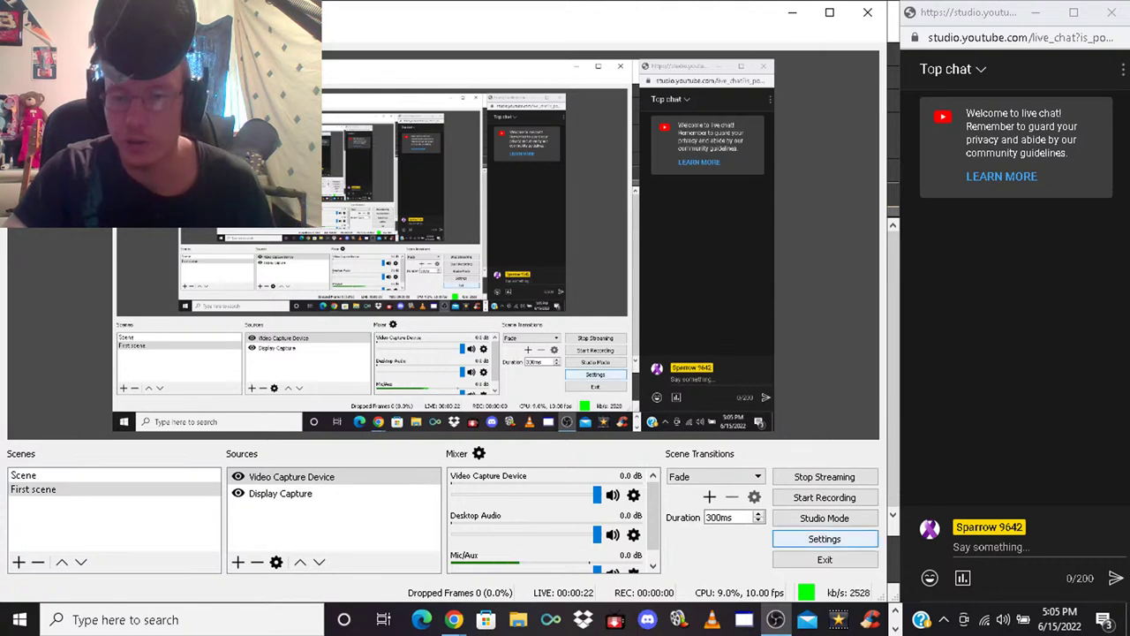
pyautogui.click(824, 539)
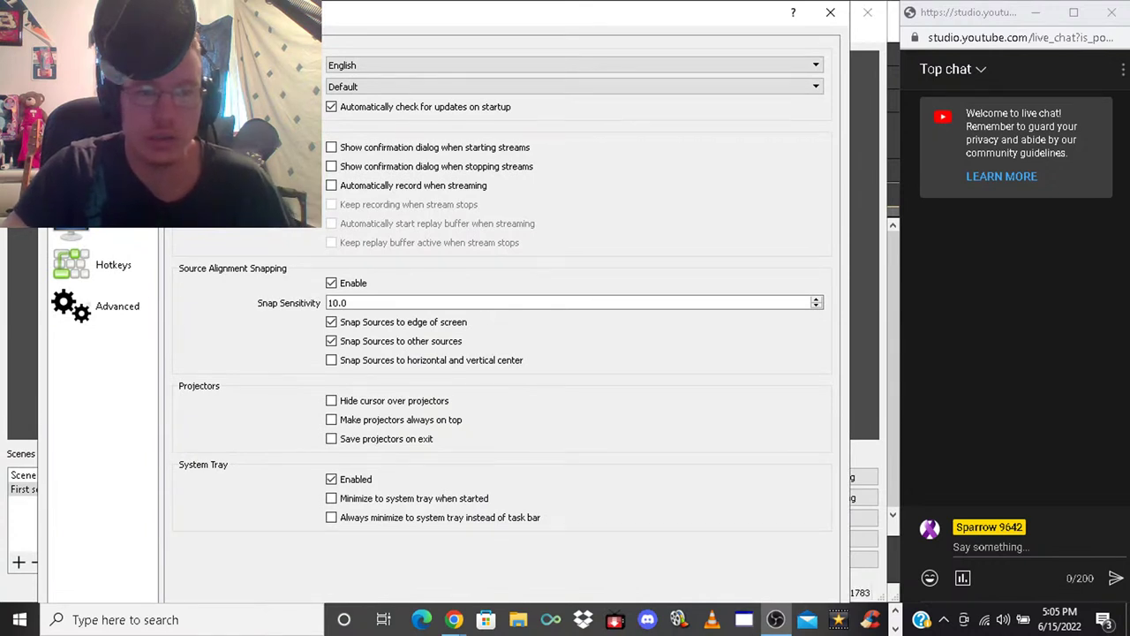
pyautogui.click(106, 182)
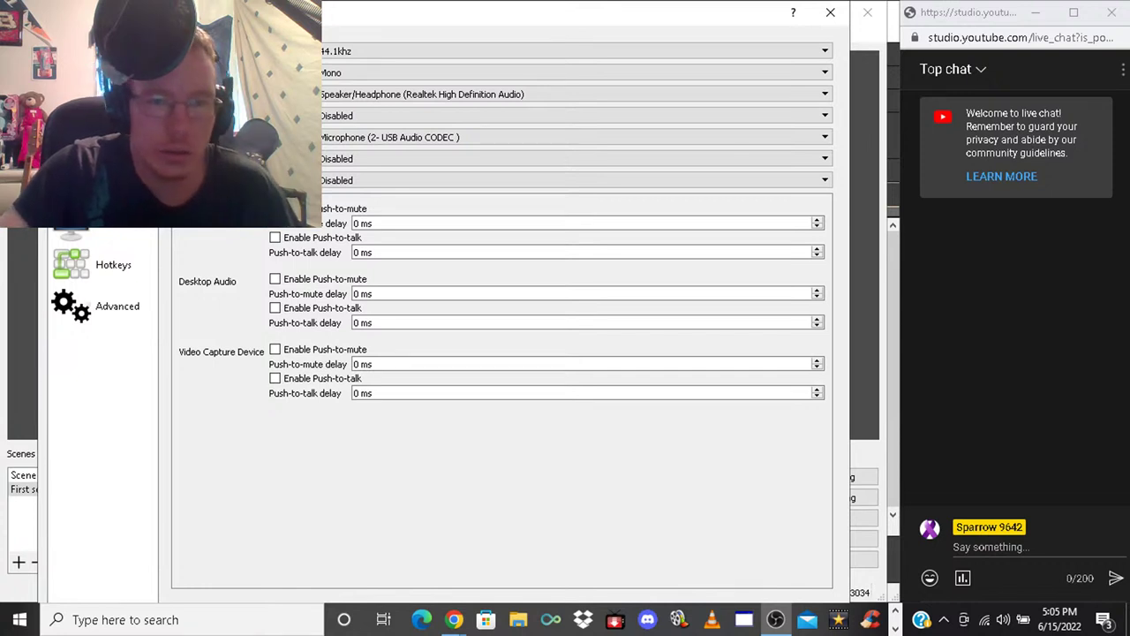
pyautogui.press('Up')
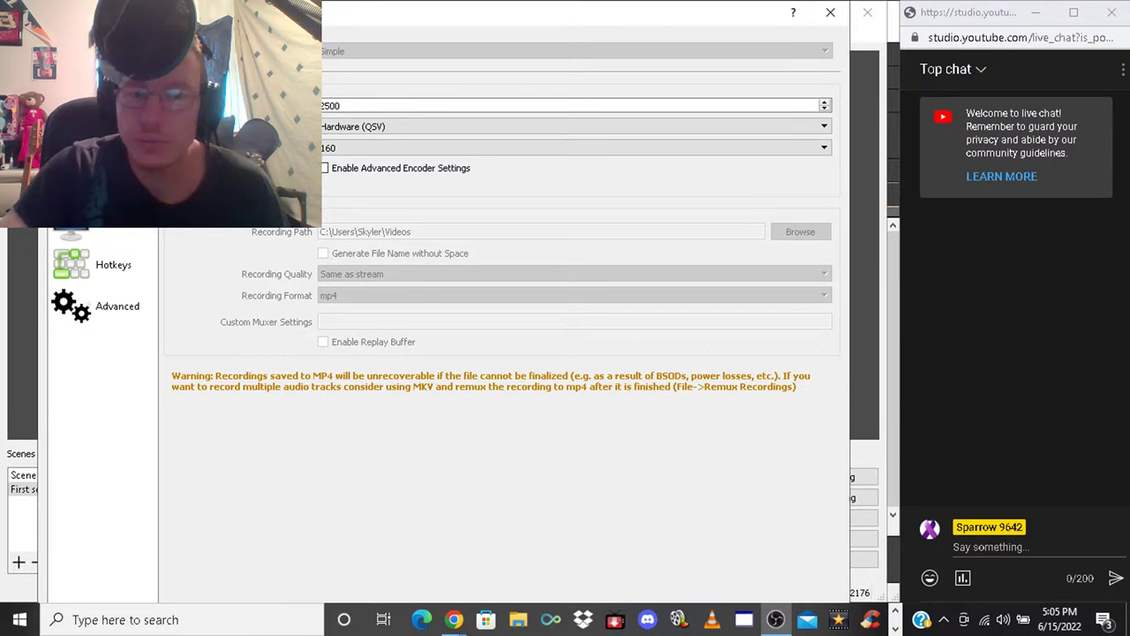
pyautogui.press('Down')
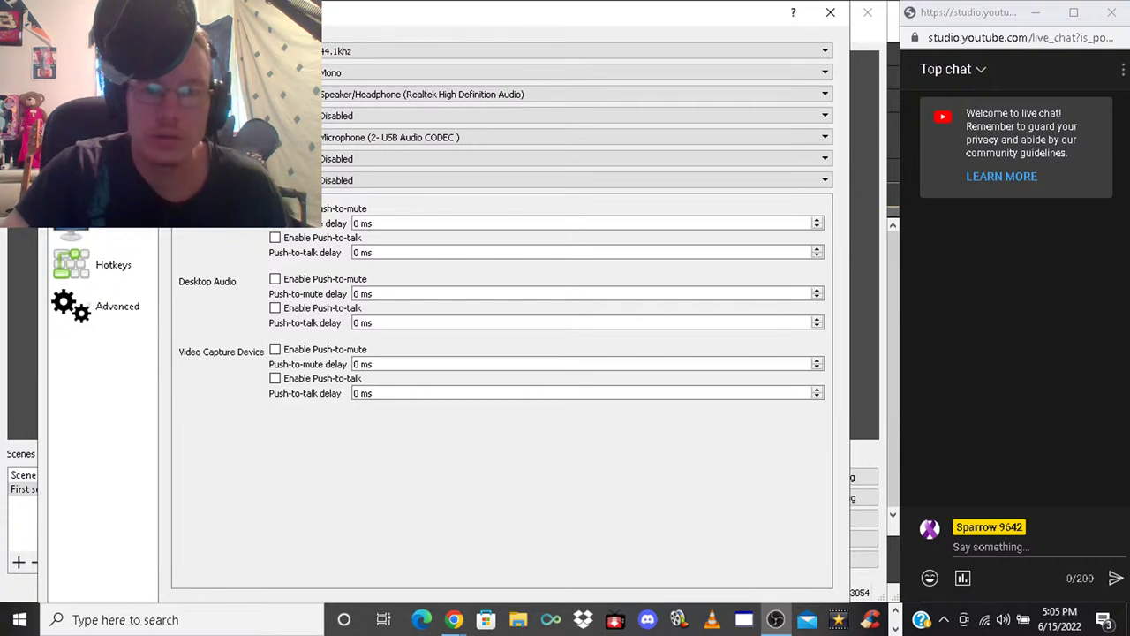
pyautogui.hotkey('alt', 'Down')
pyautogui.press('Up')
pyautogui.press('Return')
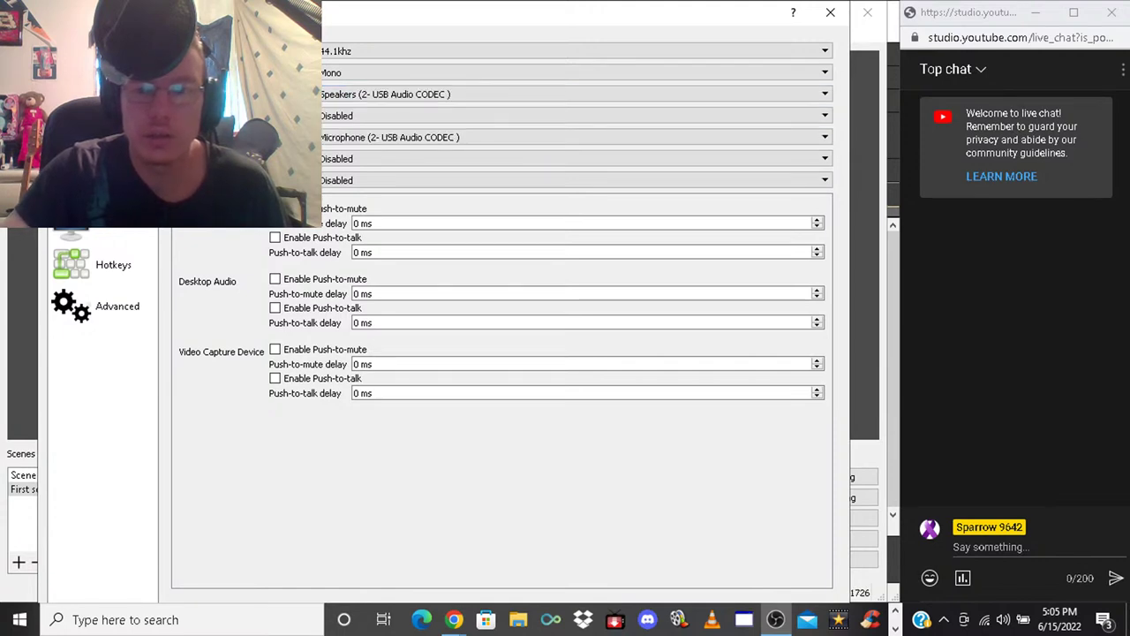
pyautogui.click(583, 393)
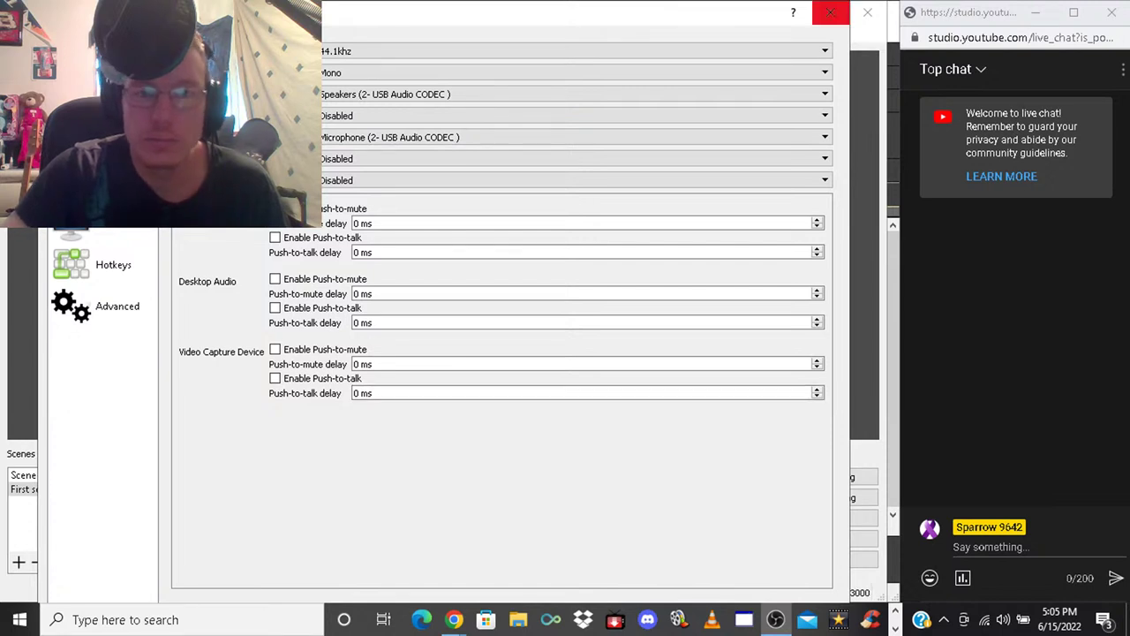
pyautogui.click(830, 12)
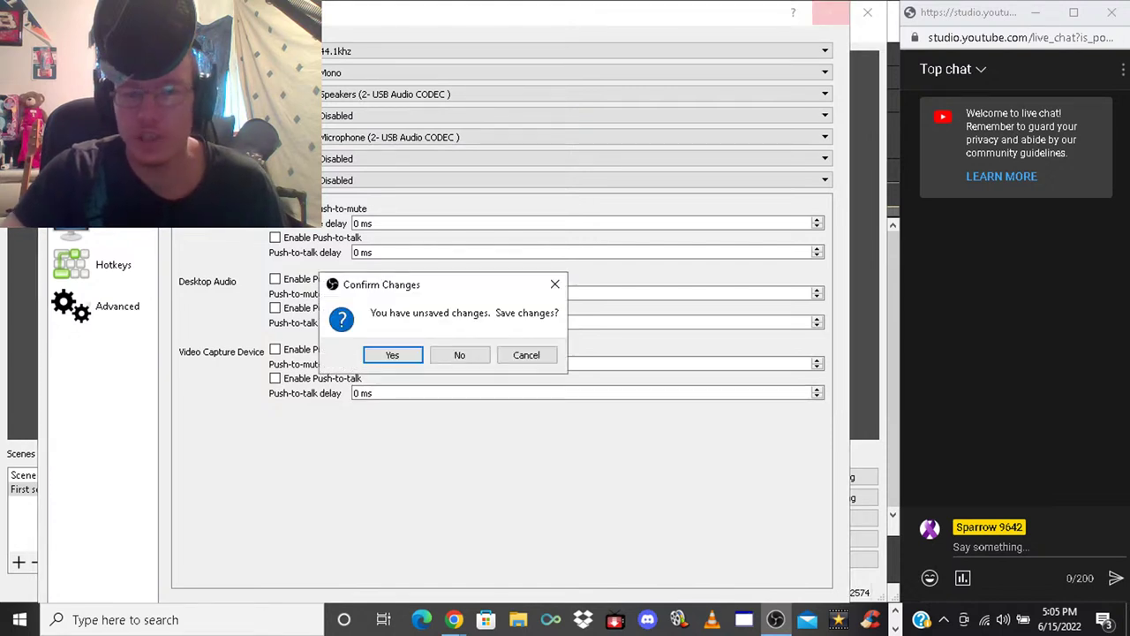
pyautogui.click(392, 354)
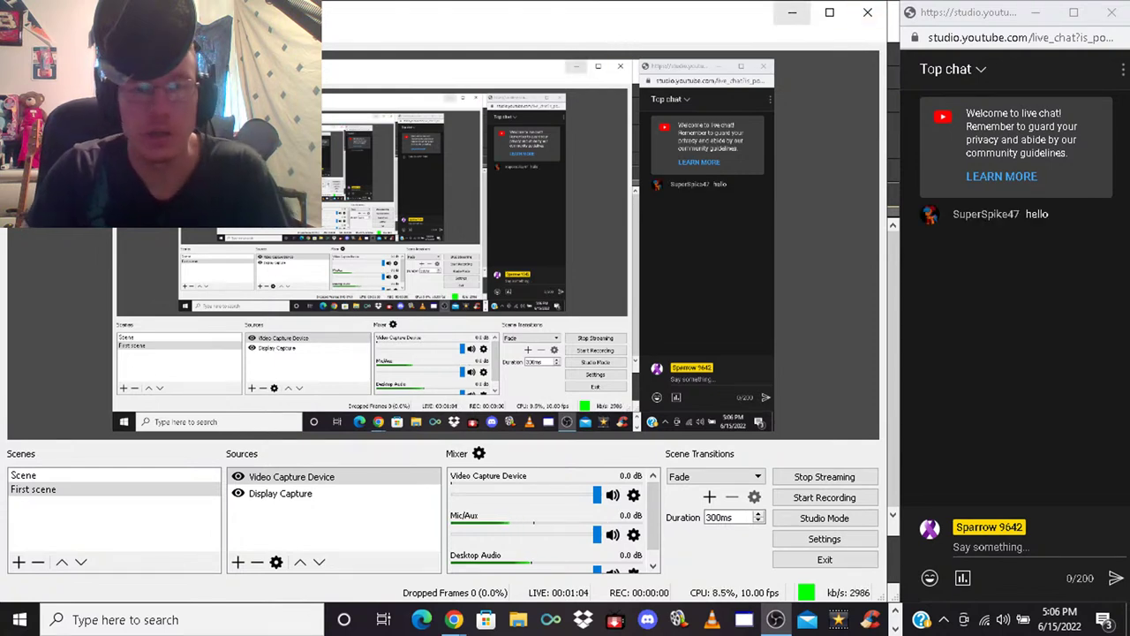
pyautogui.click(792, 12)
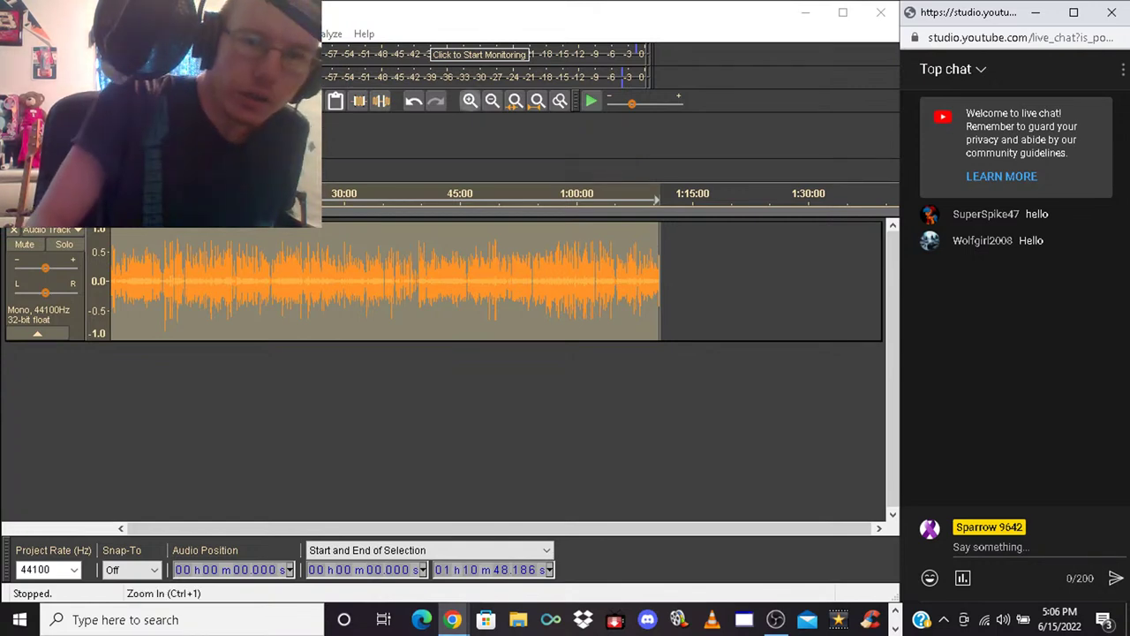
# In Audacity, play the recording from about 2:09, 1:55 and 1:22 to find where the wanted content begins
pyautogui.click(470, 101)
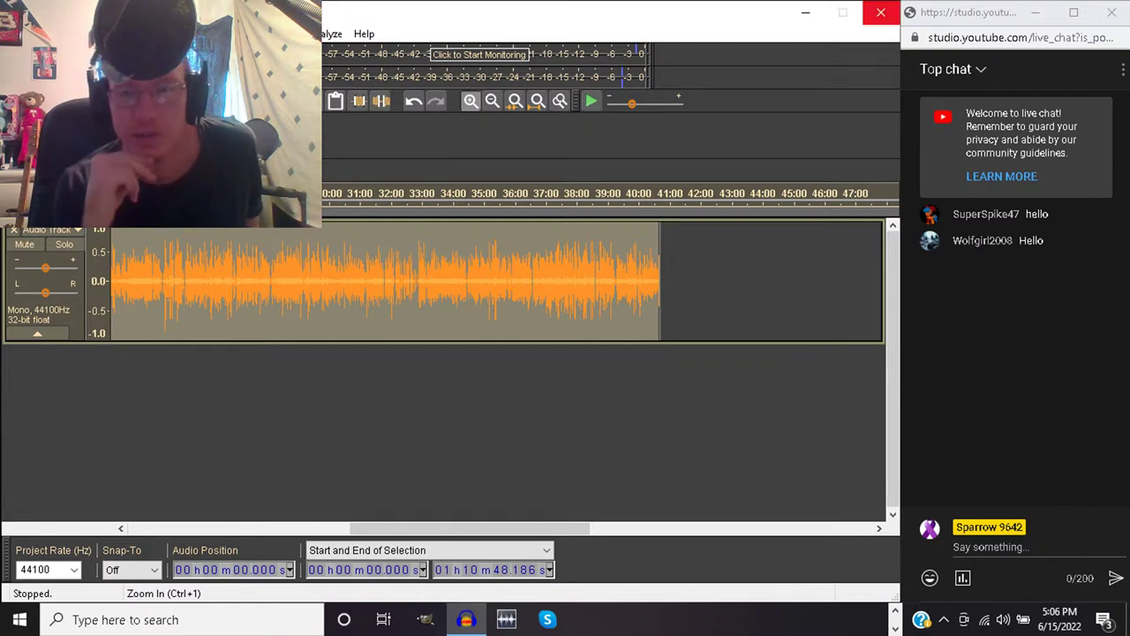
pyautogui.click(469, 101)
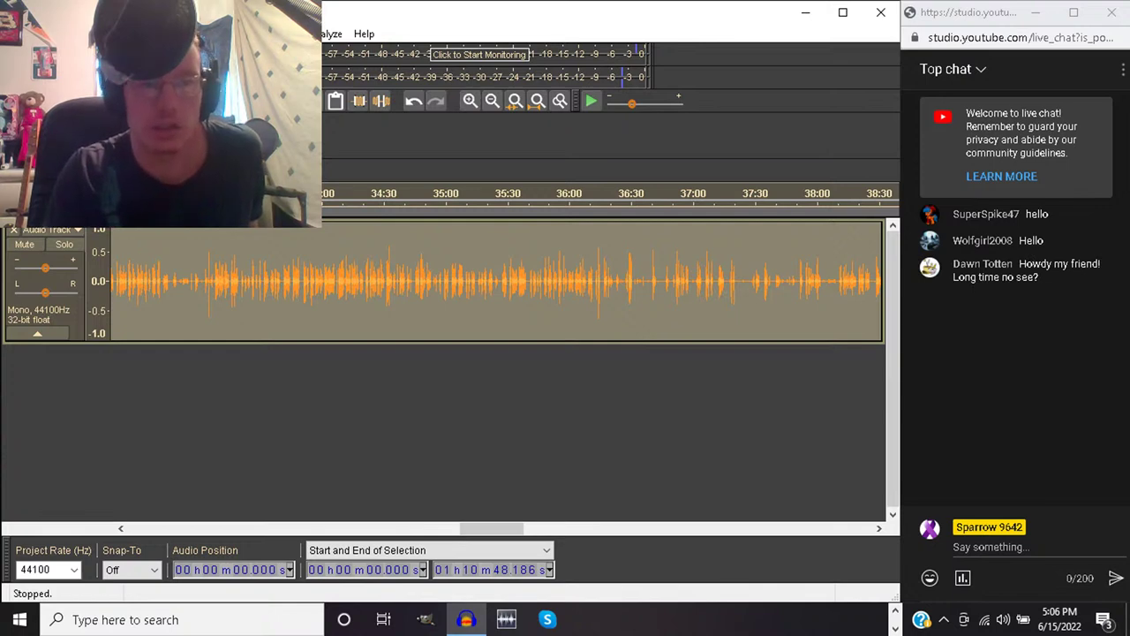
pyautogui.press('Home')
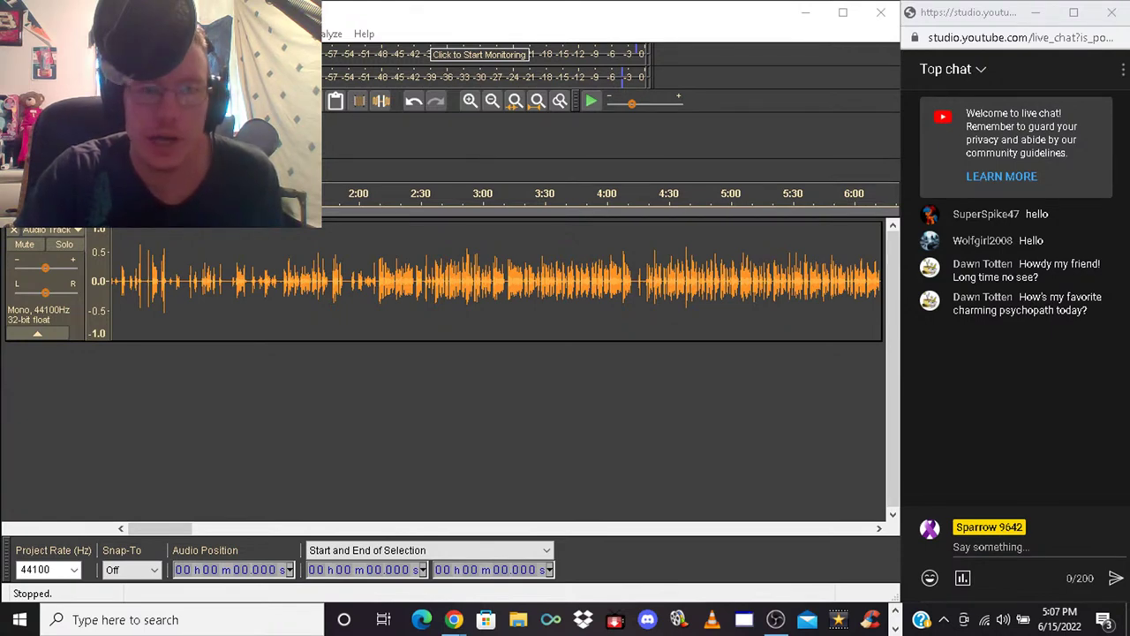
pyautogui.hotkey('alt', 'Tab')
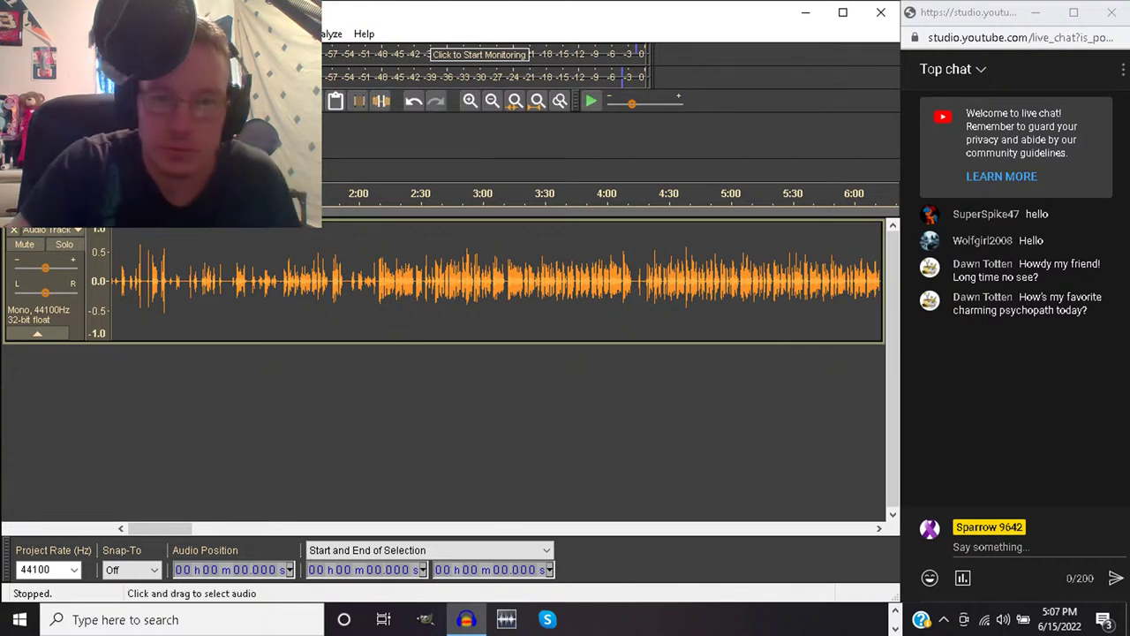
pyautogui.click(378, 282)
pyautogui.press('space')
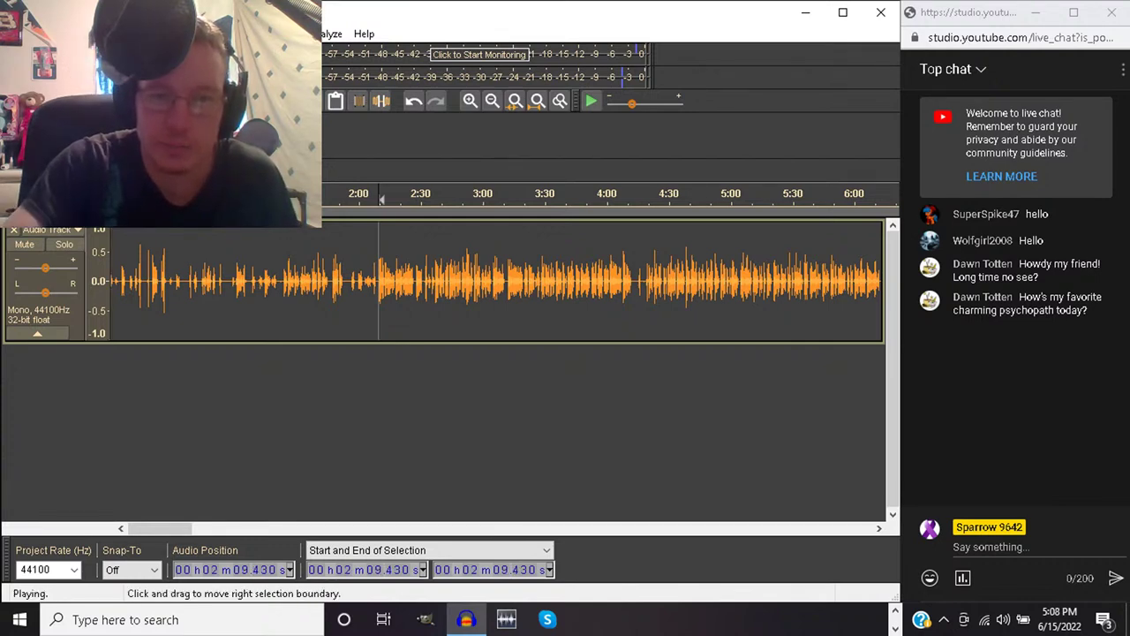
pyautogui.press('space')
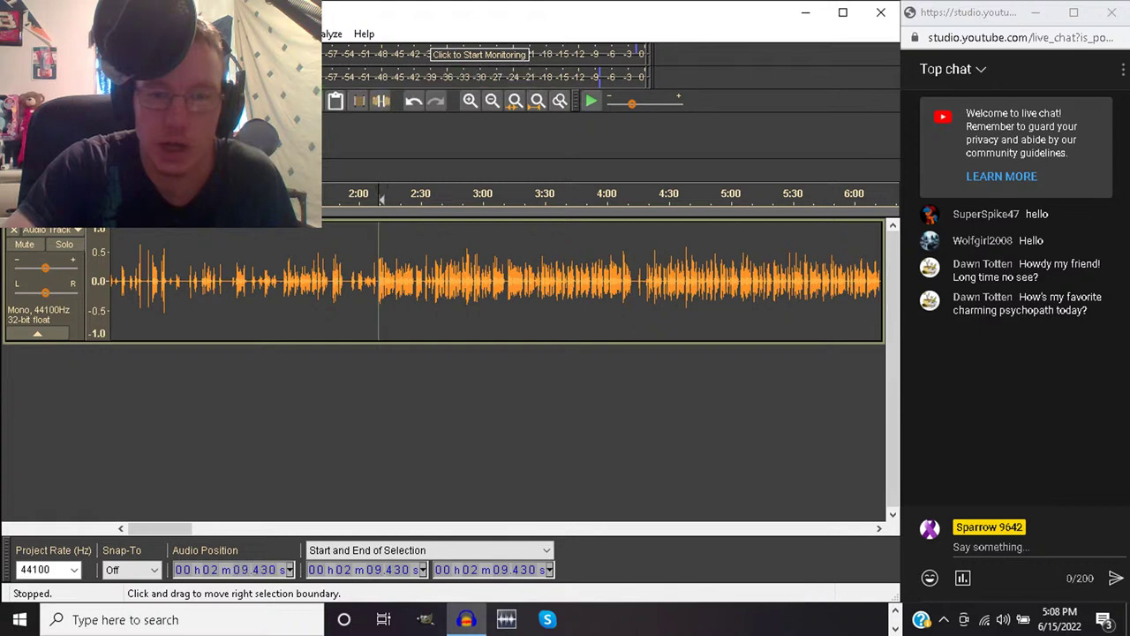
pyautogui.click(353, 282)
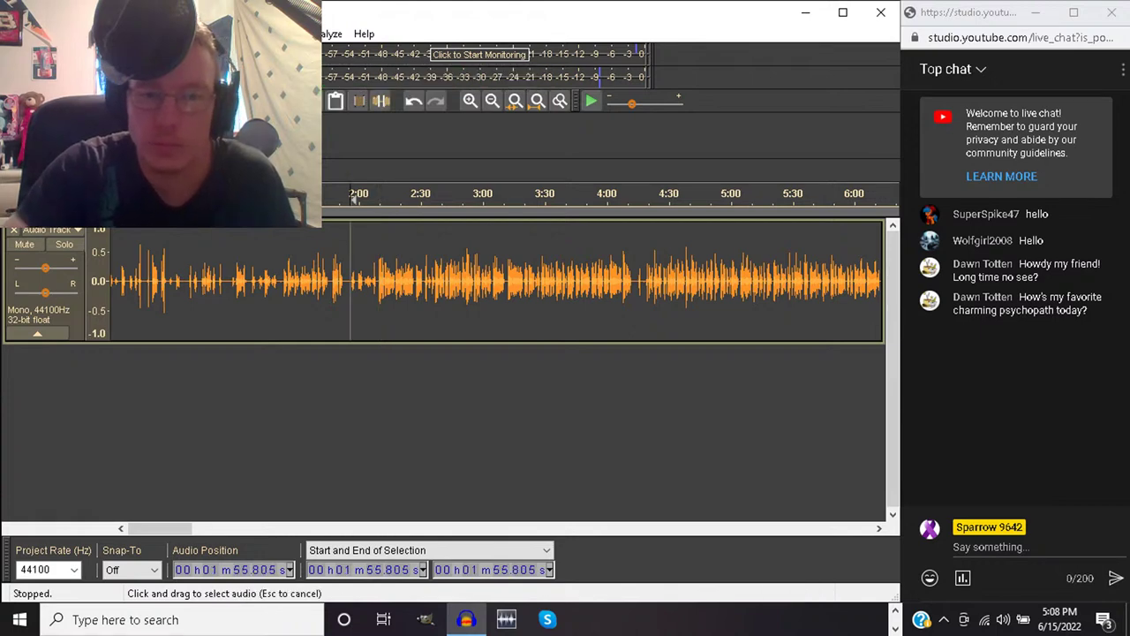
pyautogui.press('space')
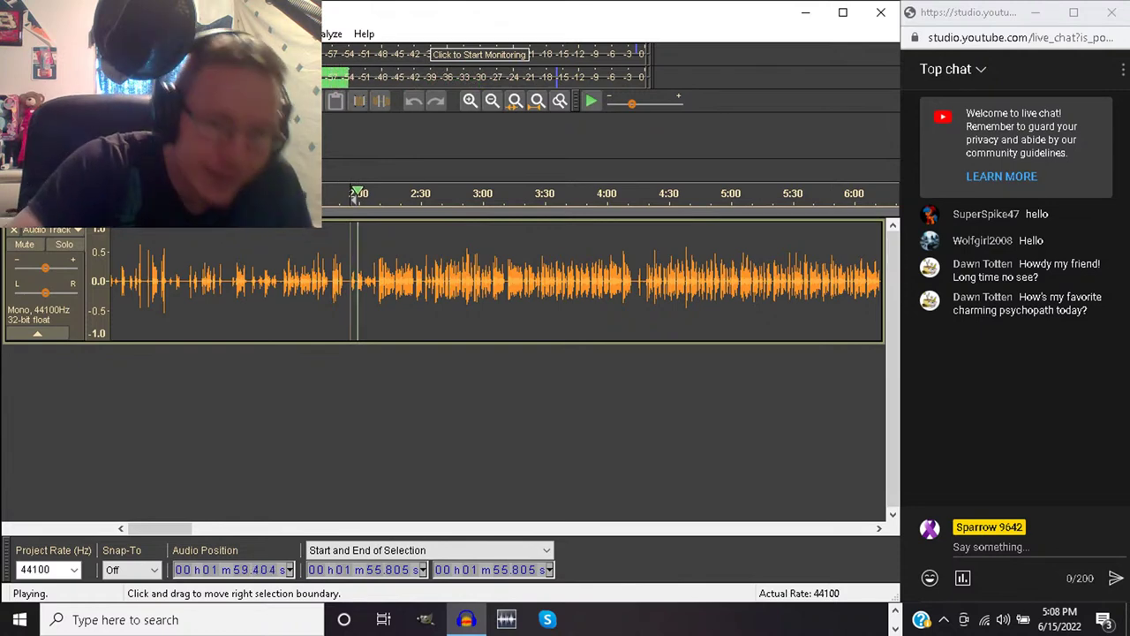
pyautogui.press('space')
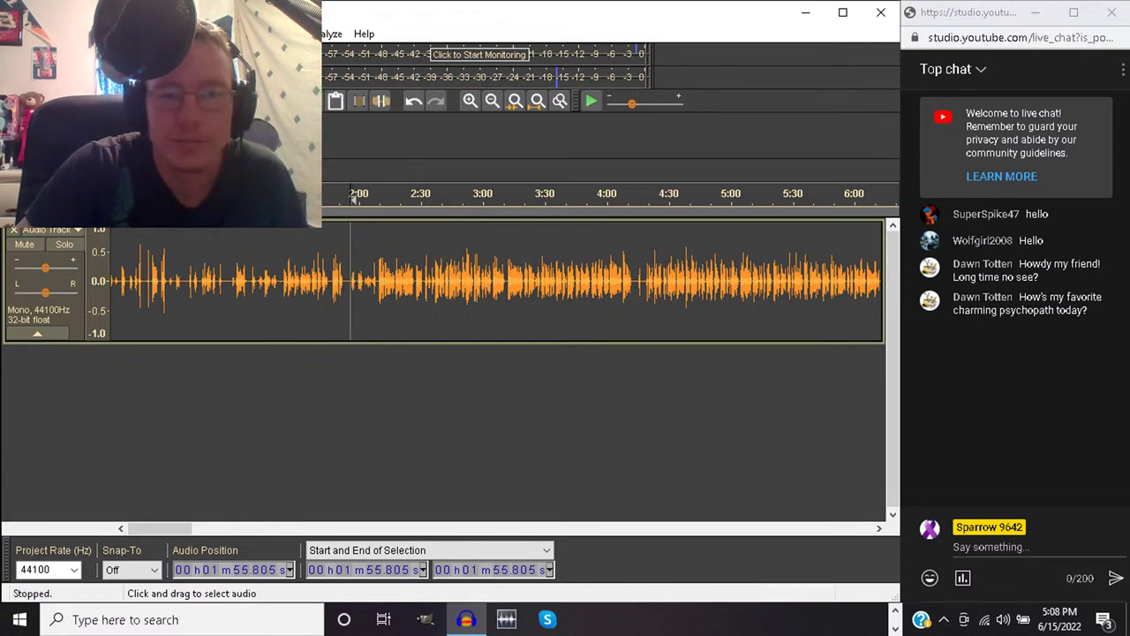
pyautogui.click(283, 291)
pyautogui.press('space')
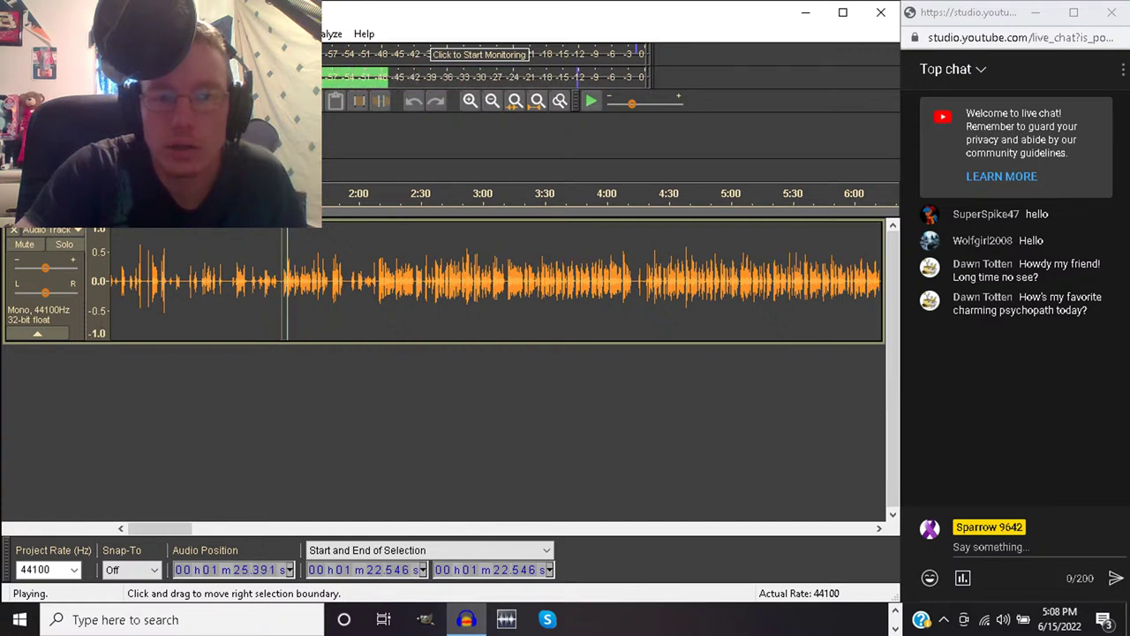
pyautogui.press('space')
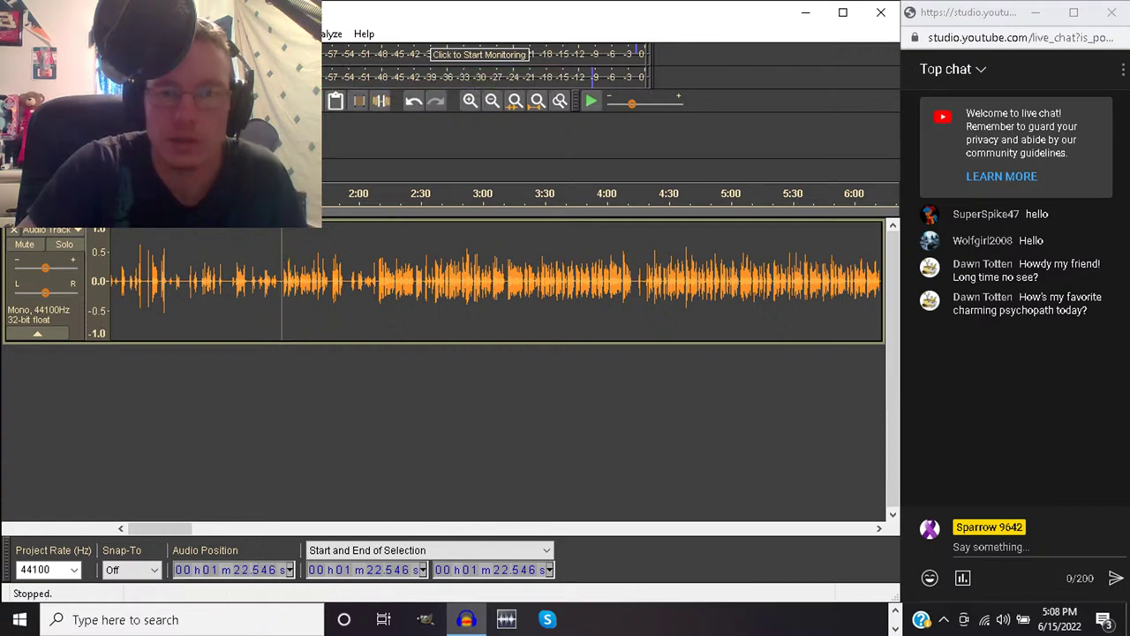
# Select the audio from the track's start to about 1:25.75, checking that point by ear, and silence the selection
pyautogui.click(470, 100)
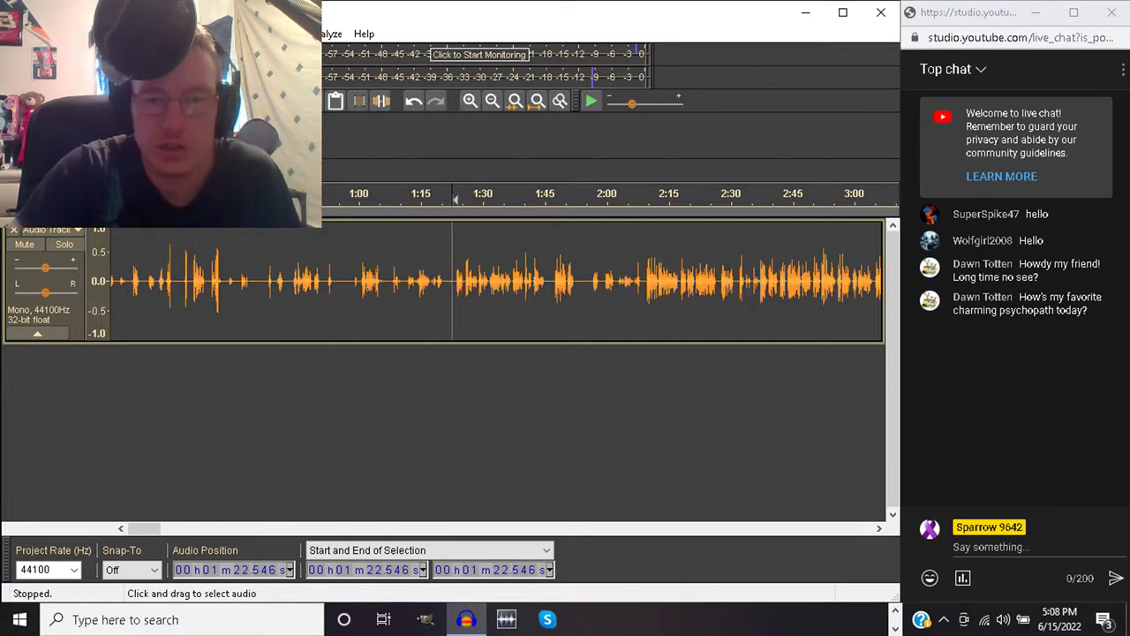
pyautogui.click(466, 282)
pyautogui.press('space')
pyautogui.press('space')
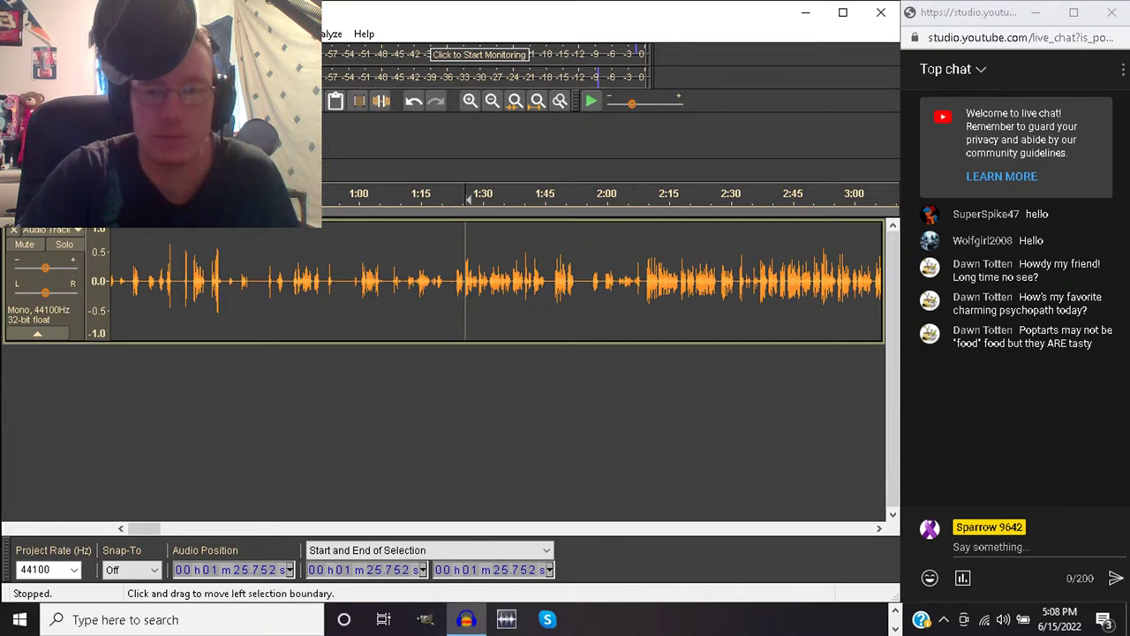
pyautogui.click(467, 282)
pyautogui.moveTo(317, 282); pyautogui.dragTo(109, 282)
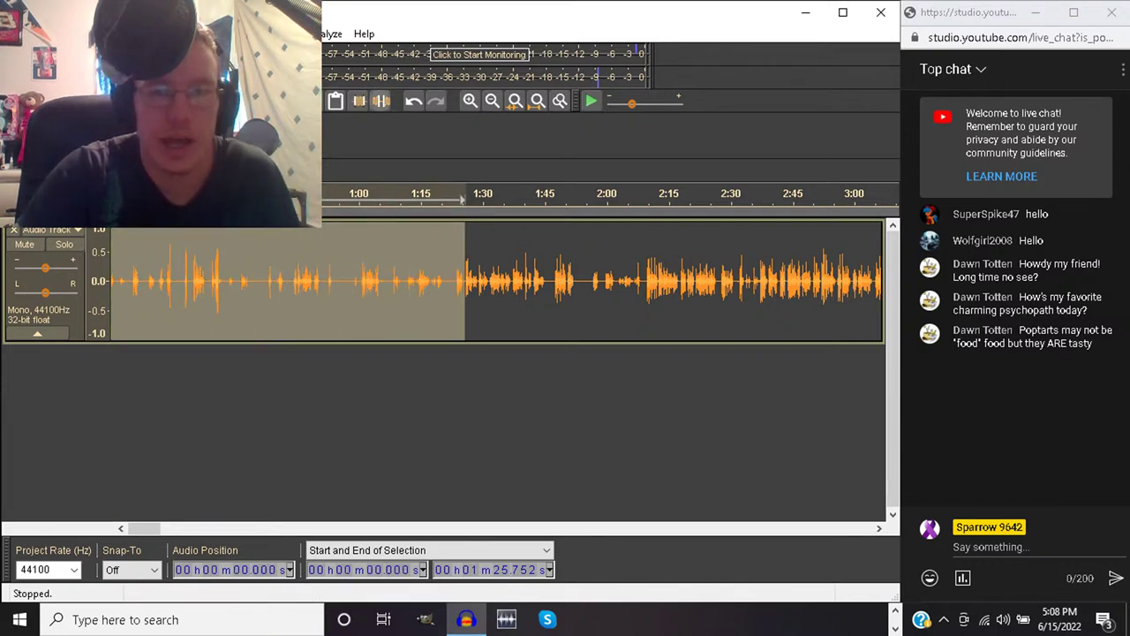
pyautogui.click(381, 100)
# Delete the silenced section from about 6.4 s to 1:25.75, and play the result from about 4.8 s
pyautogui.moveTo(112, 283); pyautogui.dragTo(138, 283)
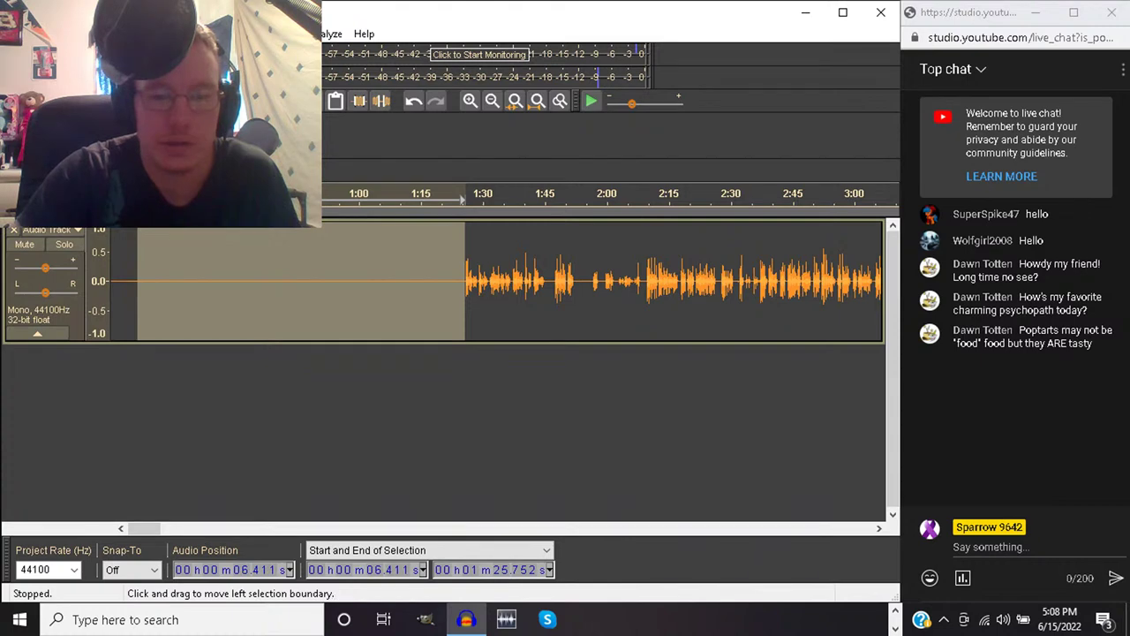
pyautogui.press('Delete')
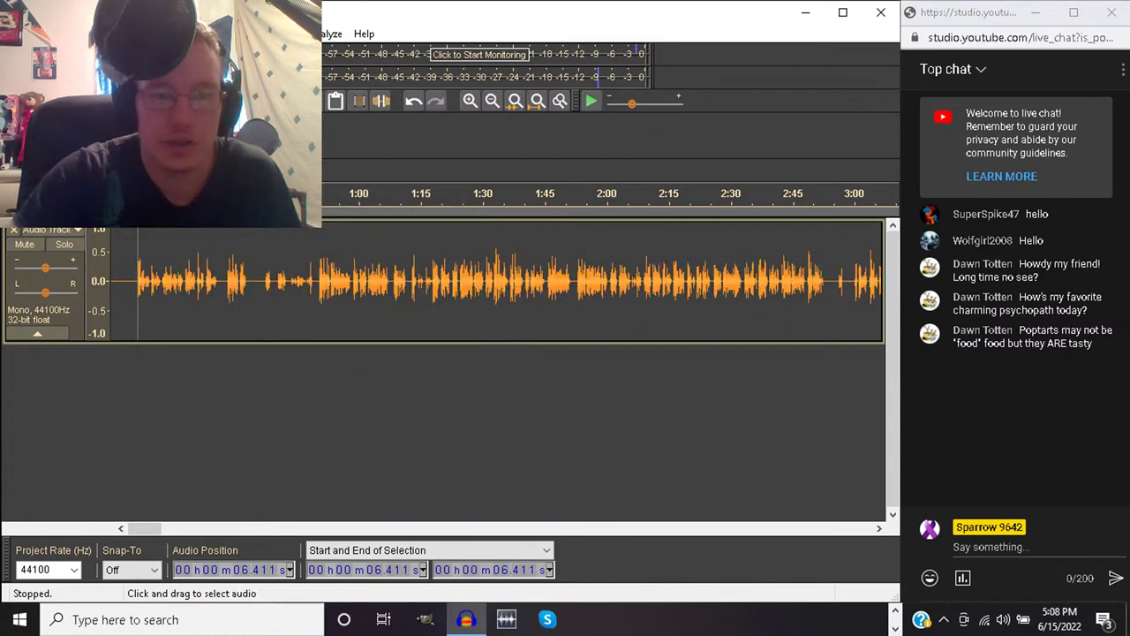
pyautogui.click(134, 283)
pyautogui.press('space')
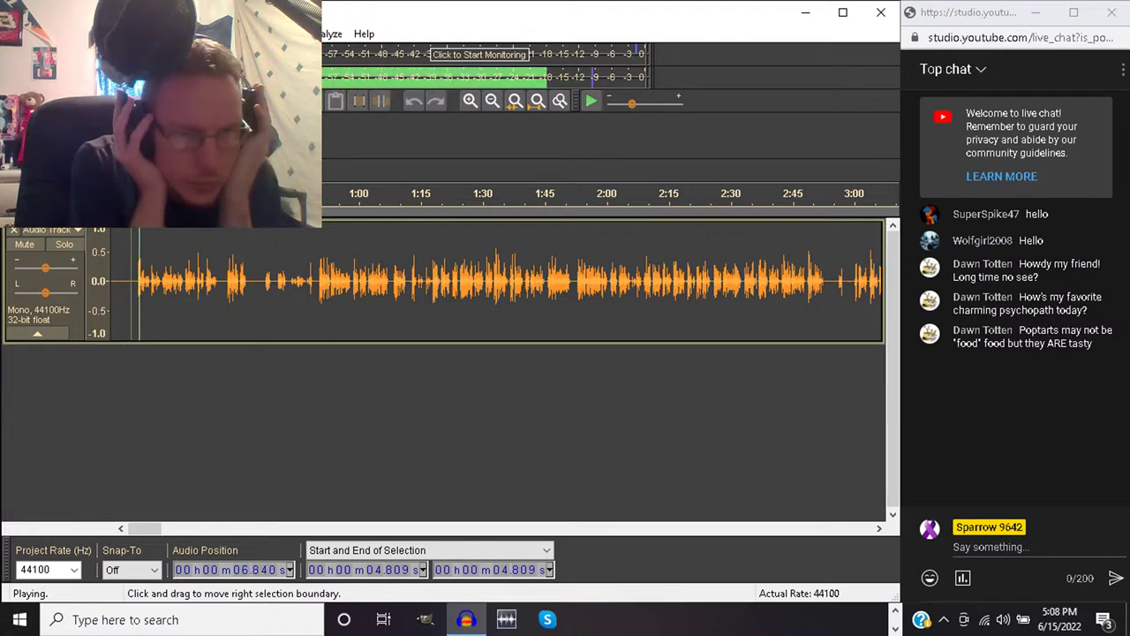
pyautogui.press('space')
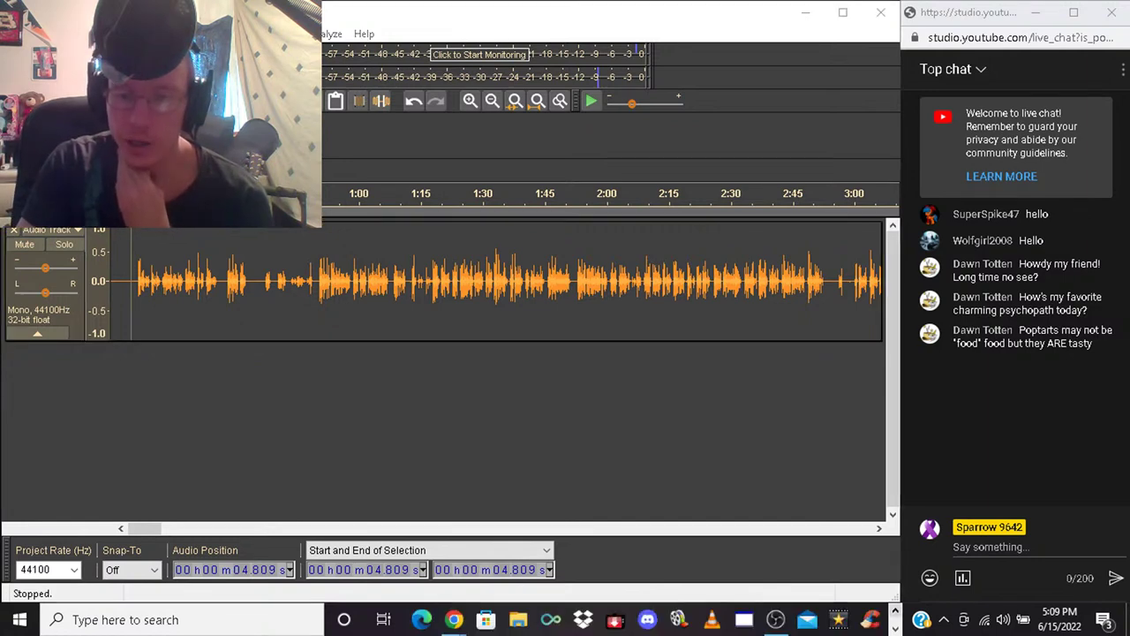
# Switch to OBS, lower the desktop audio level in the mixer, and return to Audacity
pyautogui.click(775, 619)
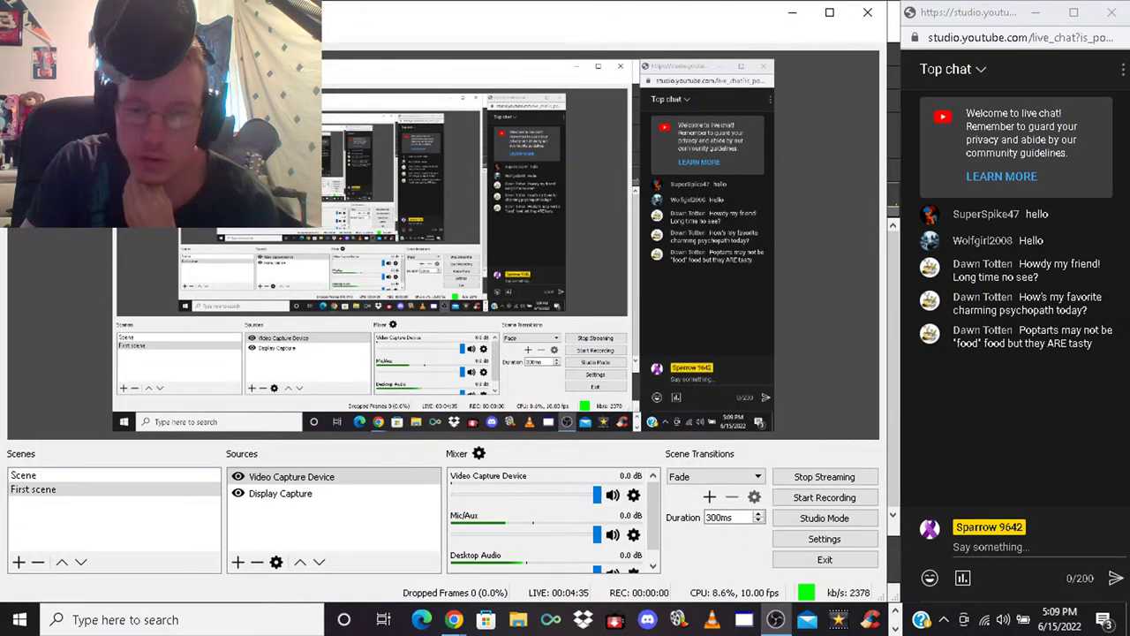
pyautogui.scroll(-1, 547, 521)
pyautogui.moveTo(598, 560); pyautogui.dragTo(538, 560)
pyautogui.click(792, 12)
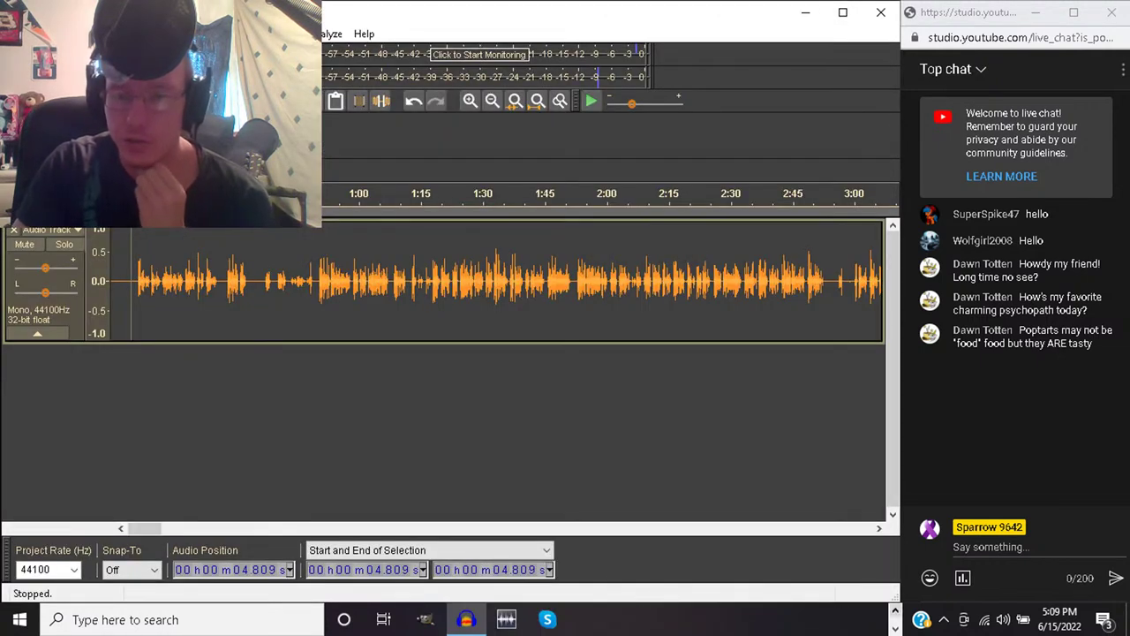
# Switch to the PrinceWhateverer album video on YouTube in Chrome and adjust the player's volume
pyautogui.moveTo(454, 619)
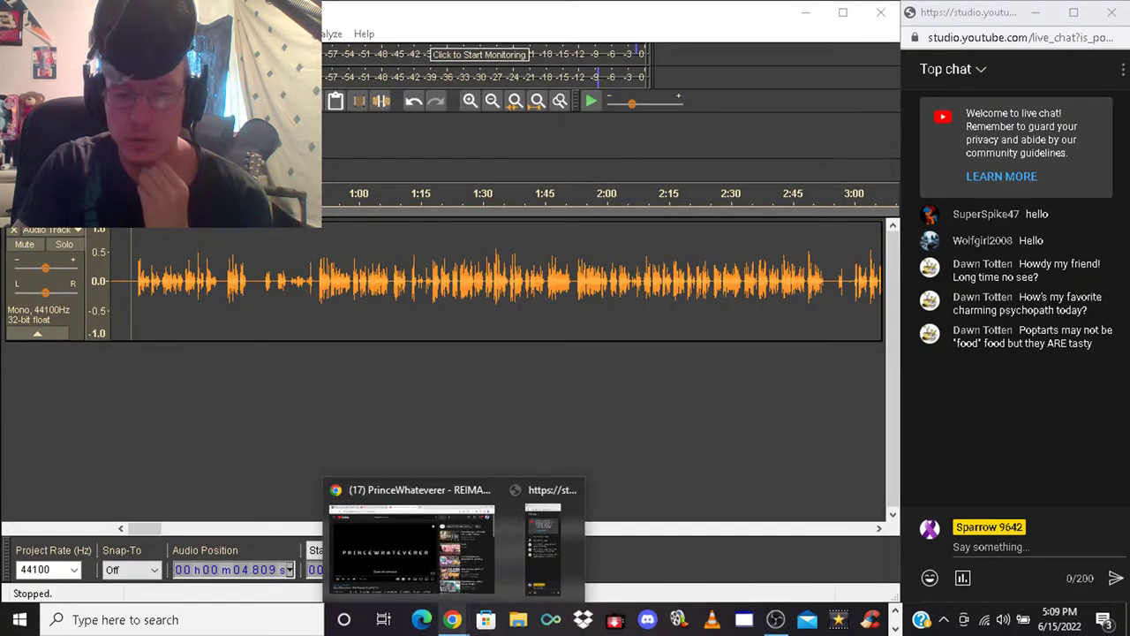
pyautogui.click(415, 539)
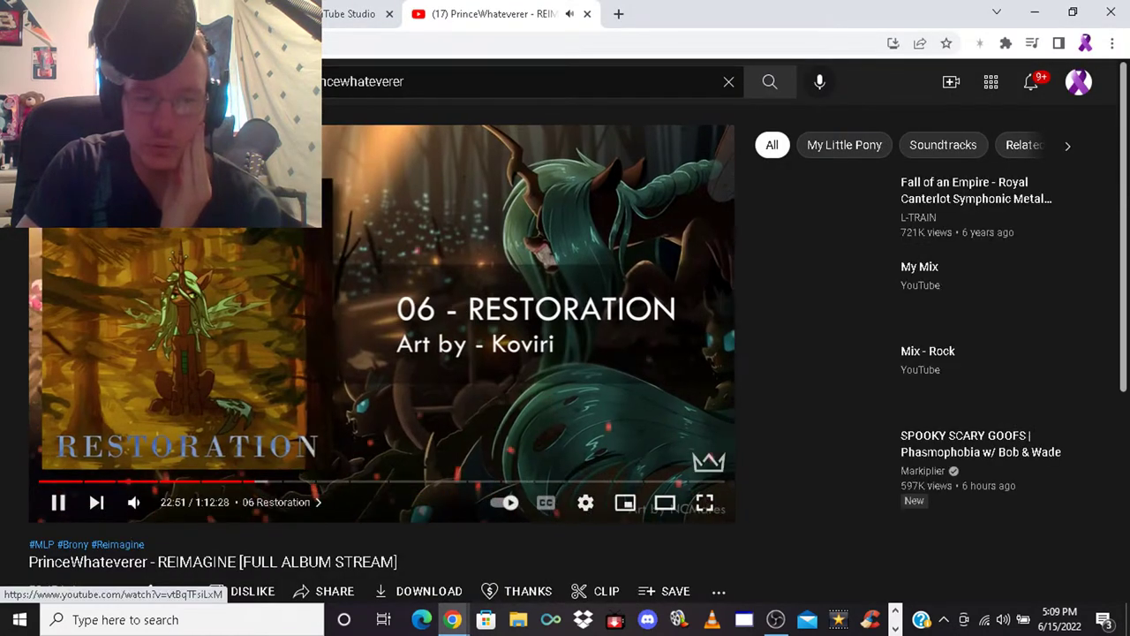
pyautogui.click(133, 501)
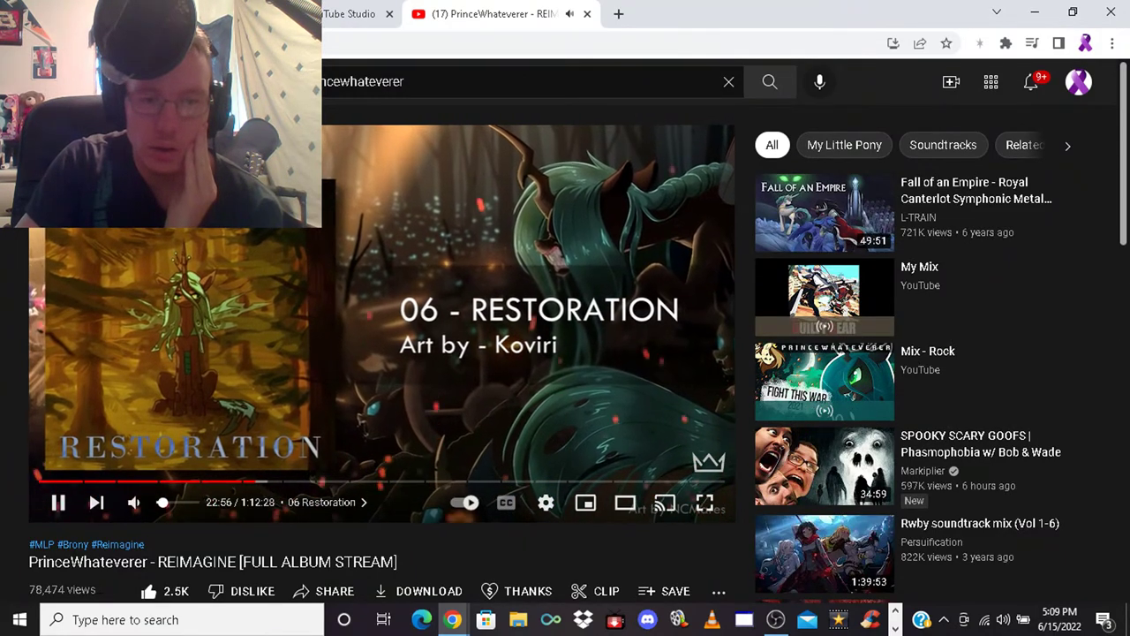
pyautogui.click(133, 501)
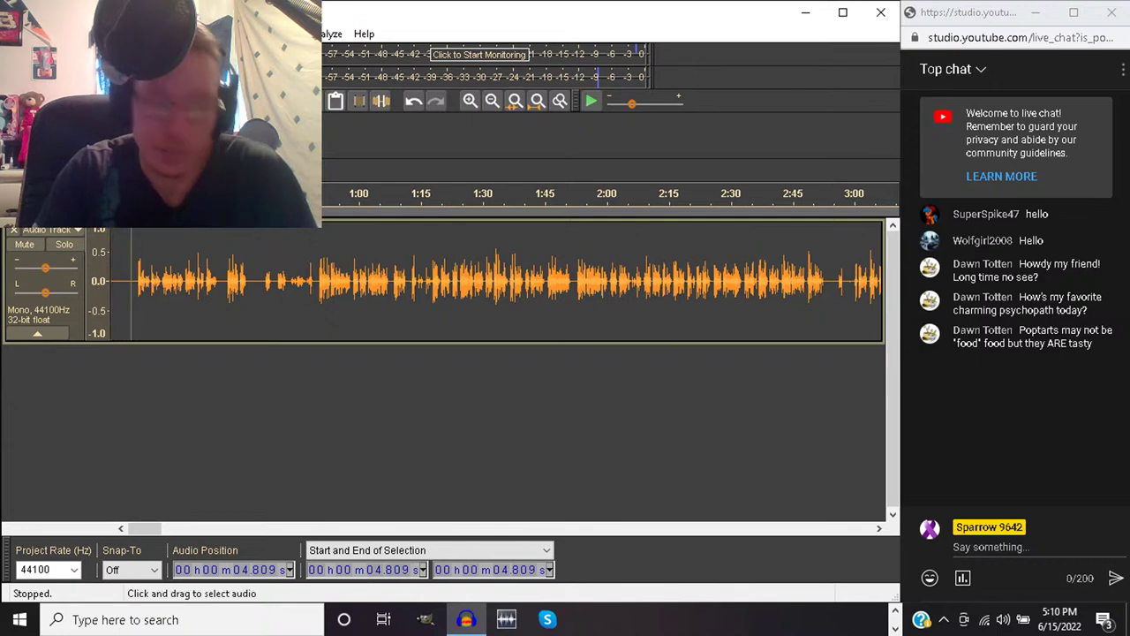
# Play short bits of the track from about 49.9 s and 36.7 s to locate the limits of the unwanted passage
pyautogui.click(262, 282)
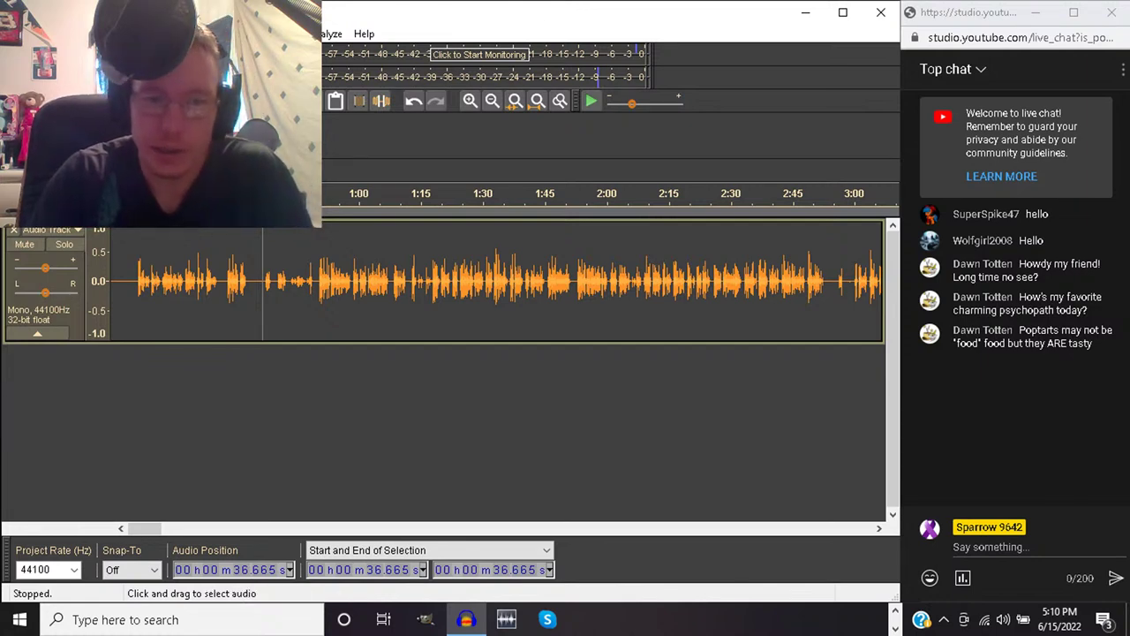
pyautogui.click(318, 283)
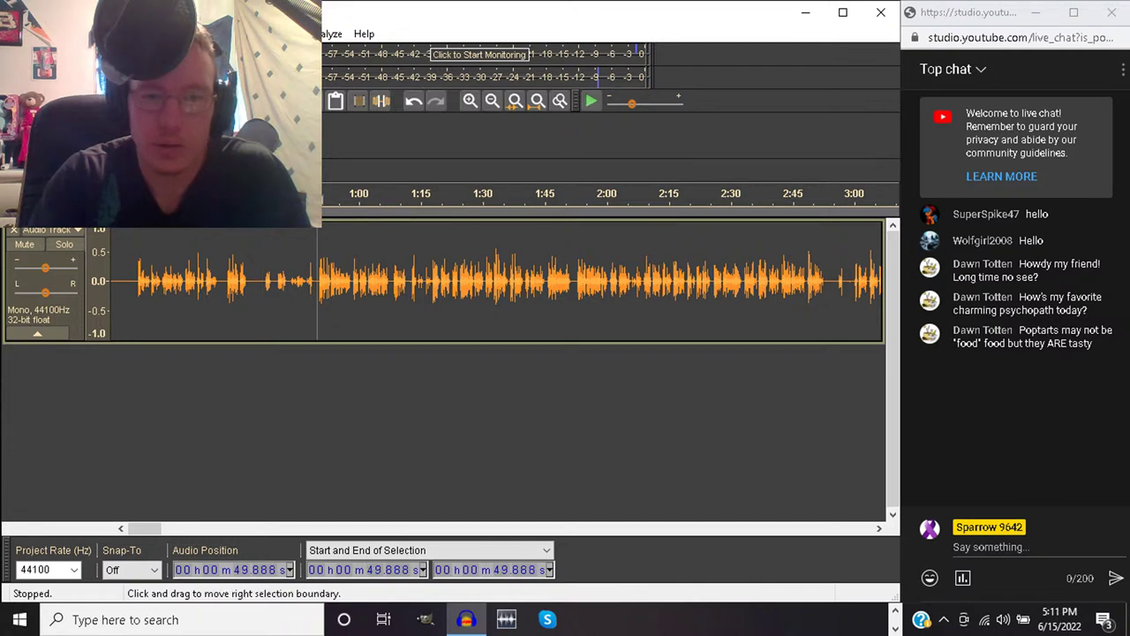
pyautogui.press('space')
pyautogui.press('space')
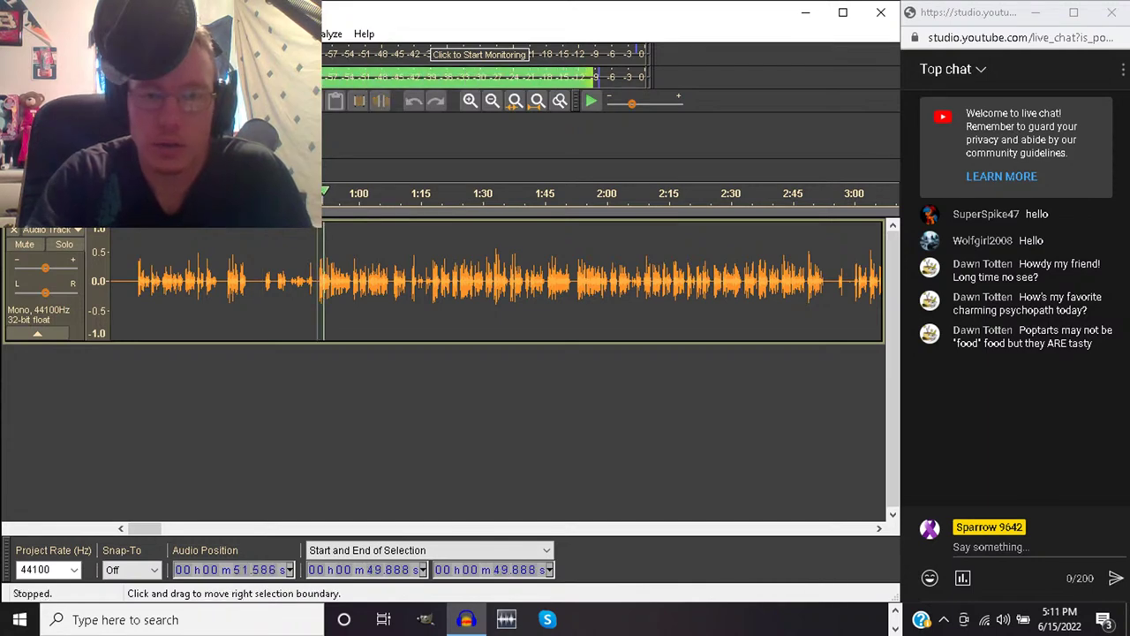
pyautogui.click(265, 283)
pyautogui.press('space')
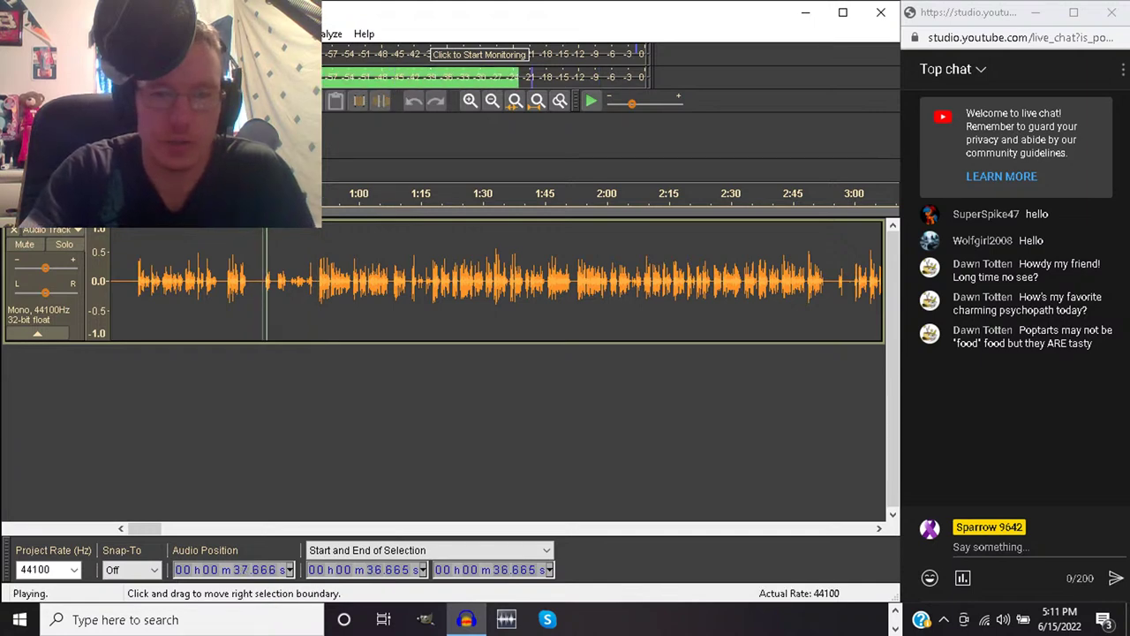
pyautogui.press('space')
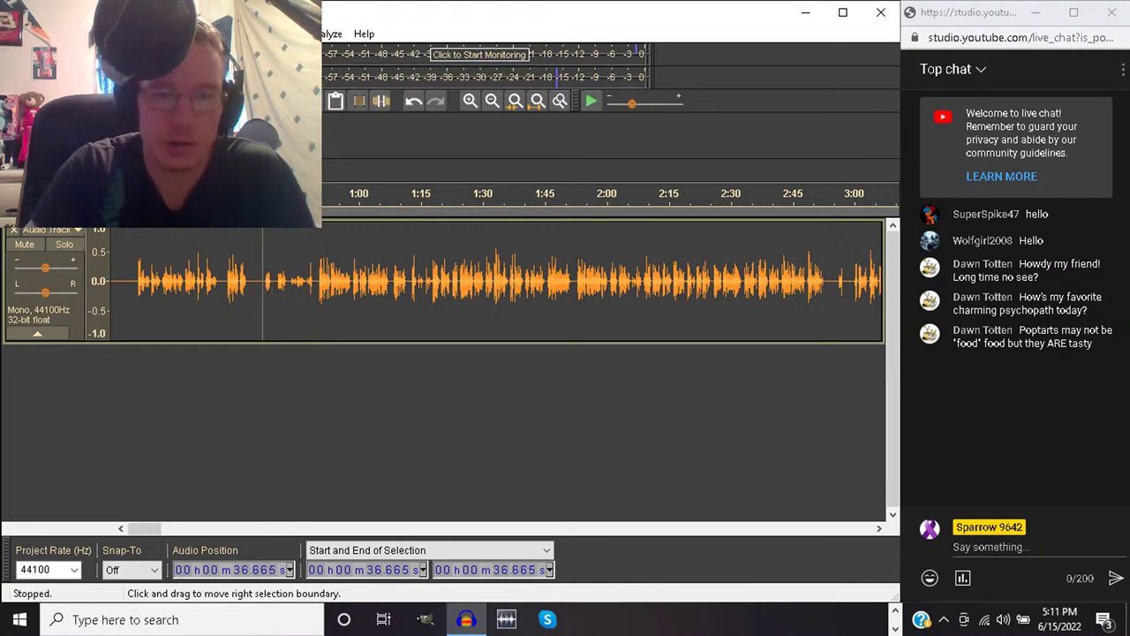
# Delete the passage from about 27.6 s to 49.5 s, checking its start by ear, and play the join from about 20.8 s
pyautogui.click(226, 282)
pyautogui.press('space')
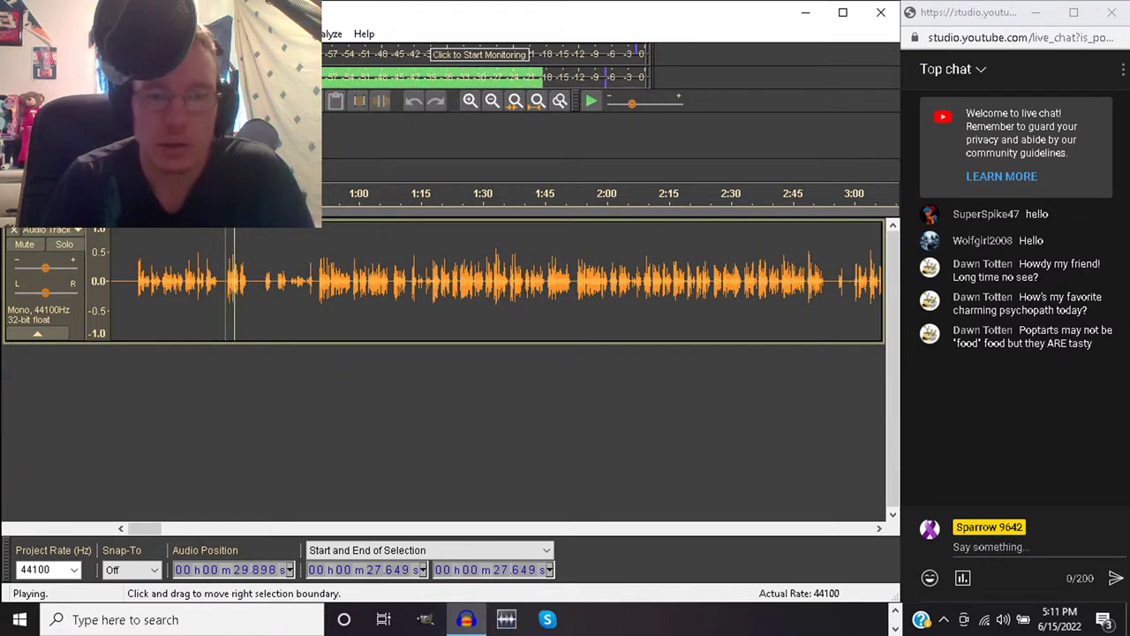
pyautogui.press('space')
pyautogui.moveTo(226, 283); pyautogui.dragTo(317, 282)
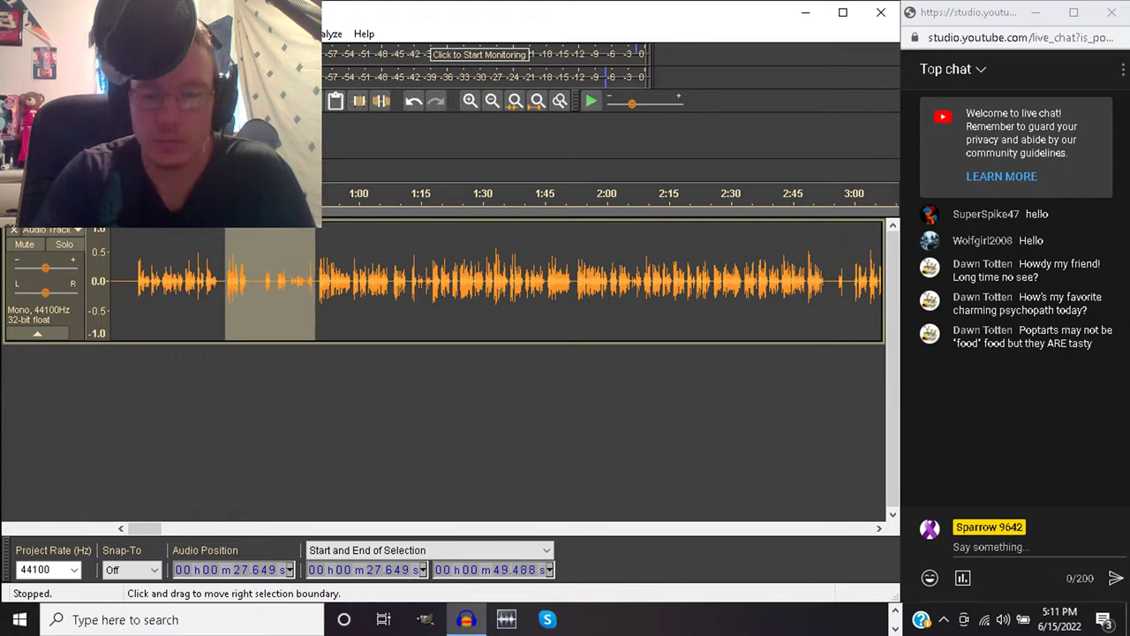
pyautogui.press('Delete')
pyautogui.click(197, 283)
pyautogui.press('space')
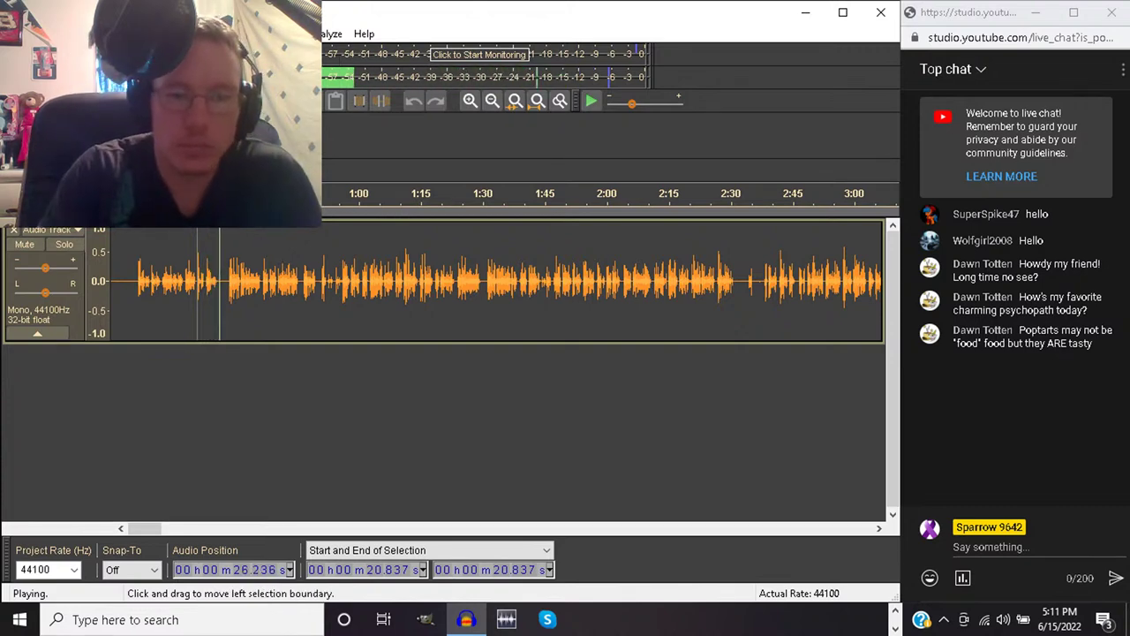
pyautogui.press('space')
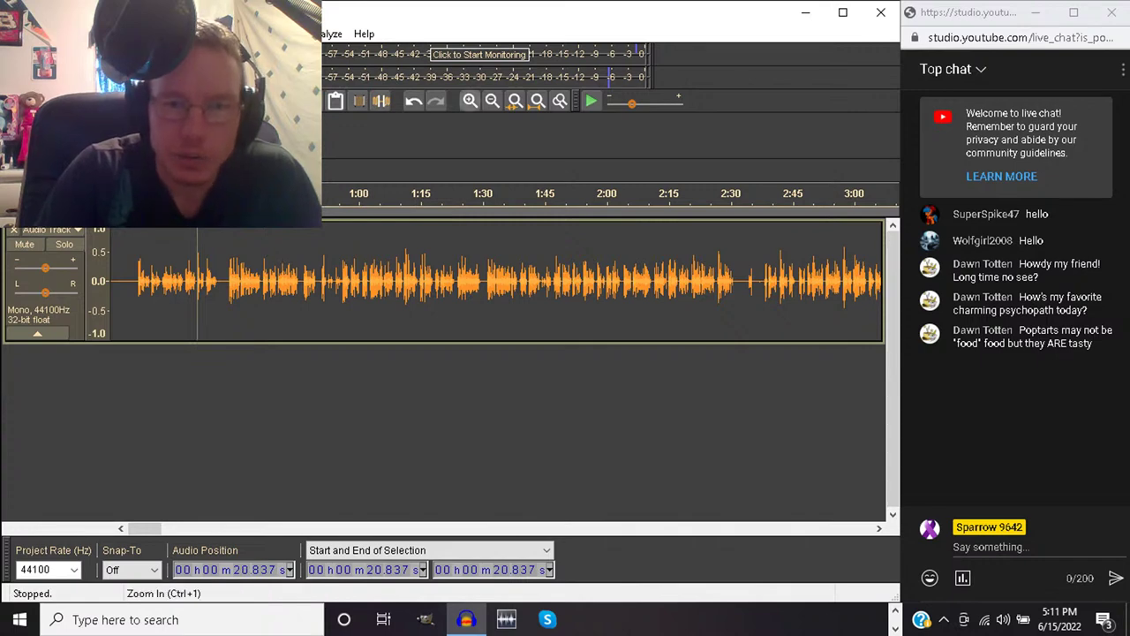
# Delete the short section from about 20.6 s to 22.6 s in an enlarged waveform view
pyautogui.click(469, 101)
pyautogui.click(469, 101)
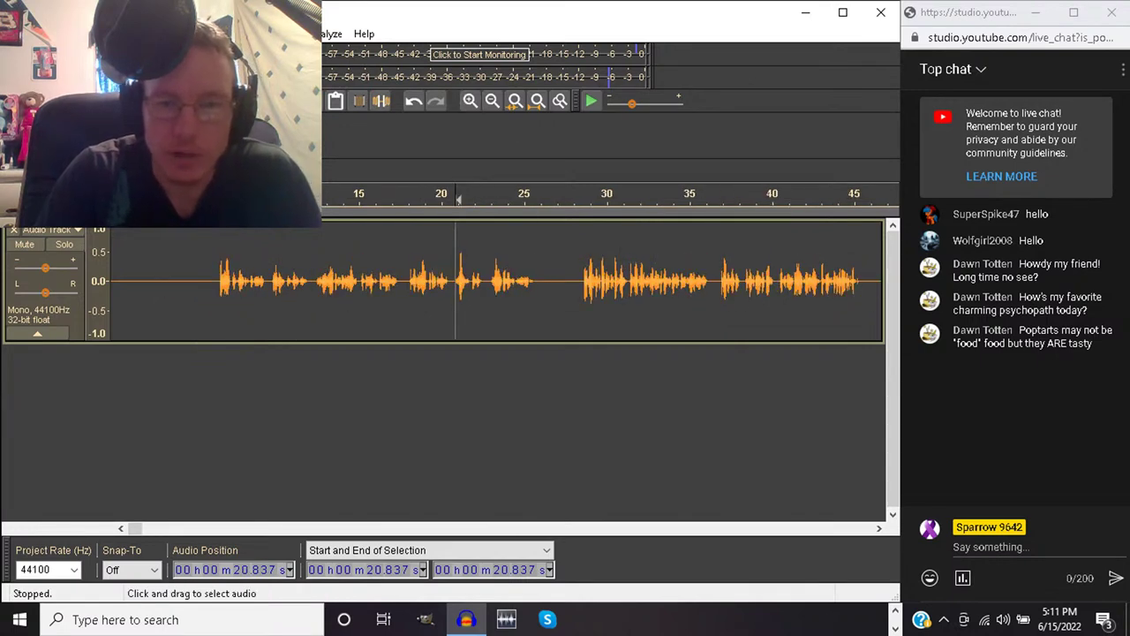
pyautogui.moveTo(450, 281); pyautogui.dragTo(486, 280)
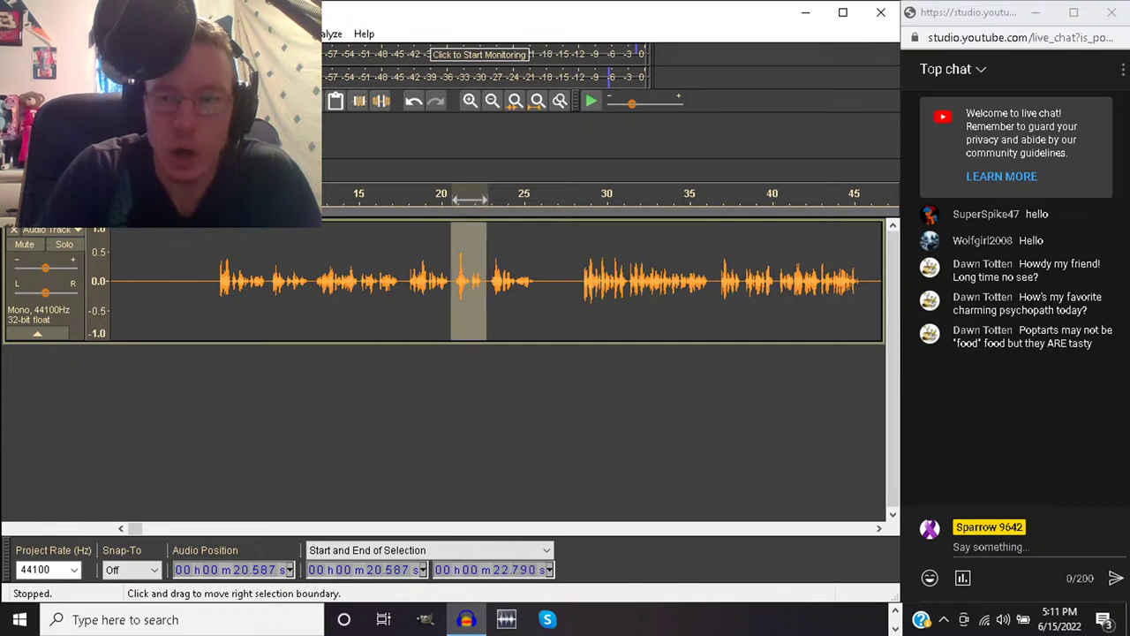
pyautogui.press('space')
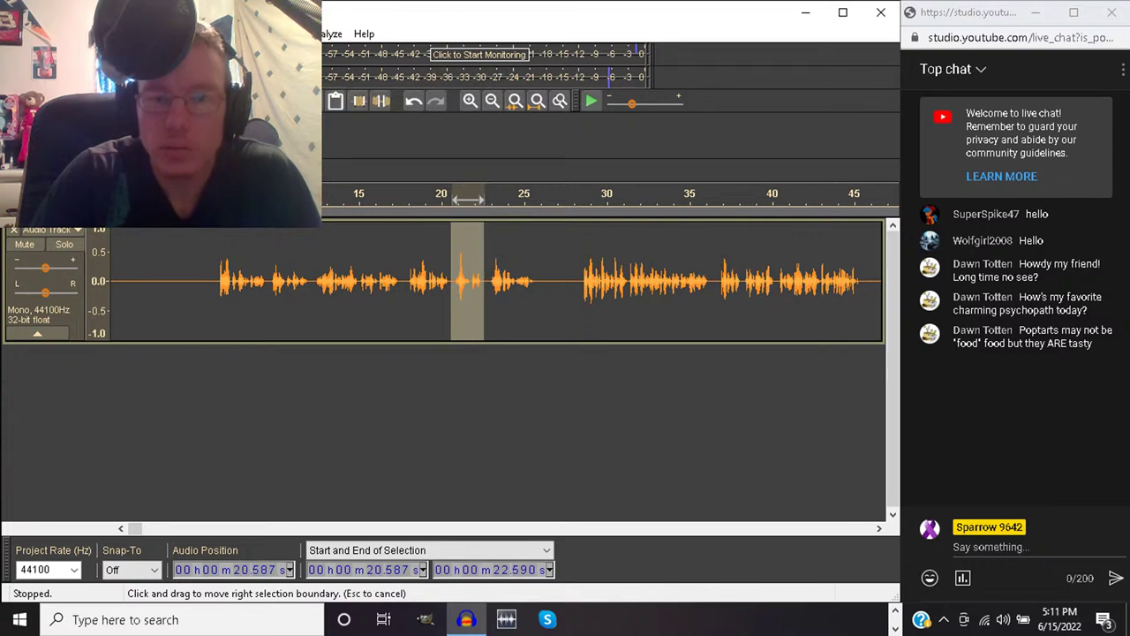
pyautogui.press('Delete')
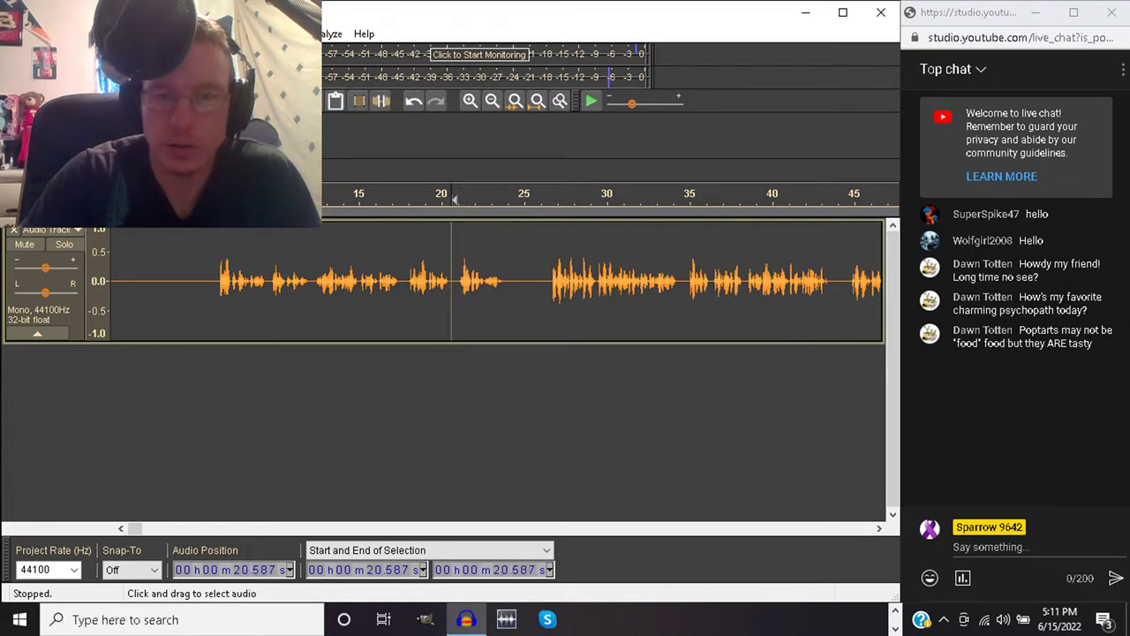
# Play the edited opening from about 17.7 s, and again from about 6.3 s, to check its pacing
pyautogui.click(404, 282)
pyautogui.press('space')
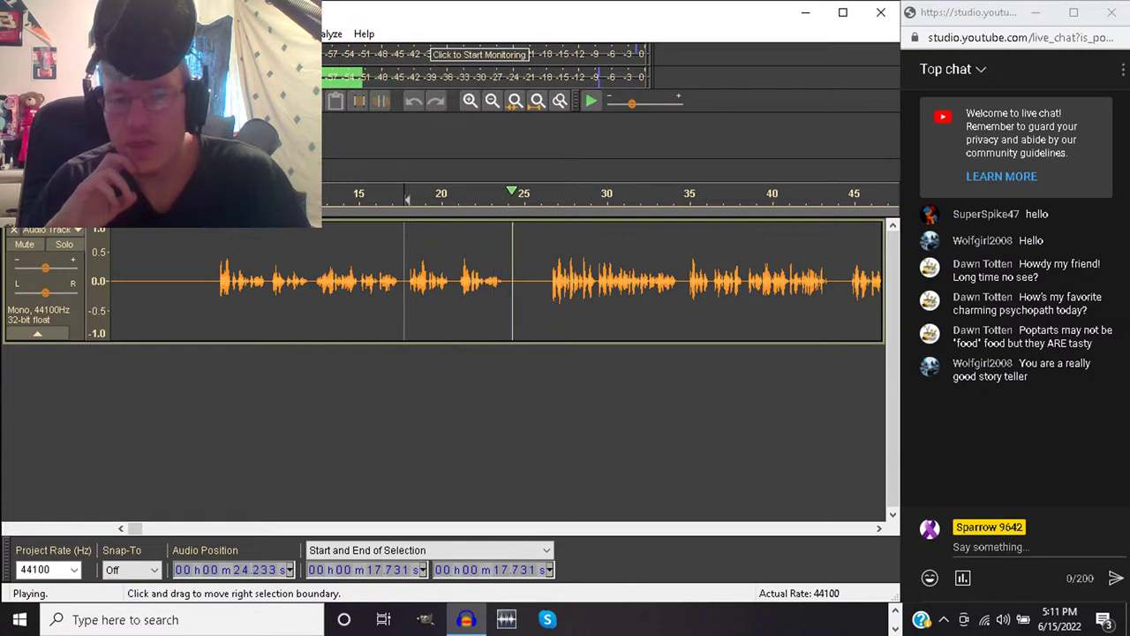
pyautogui.press('space')
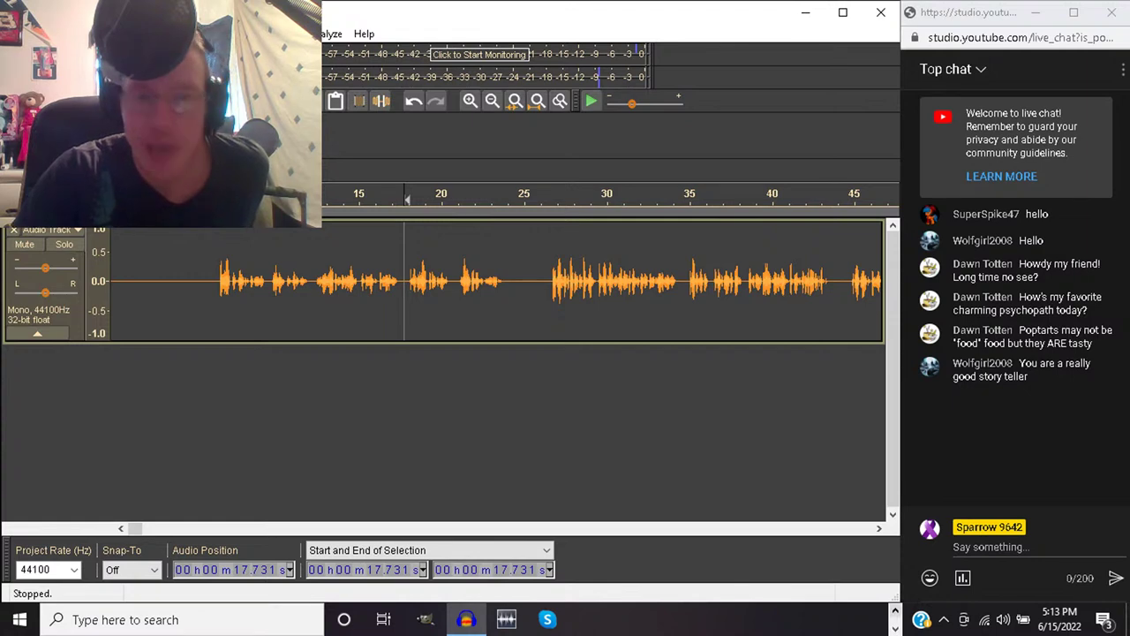
pyautogui.press('space')
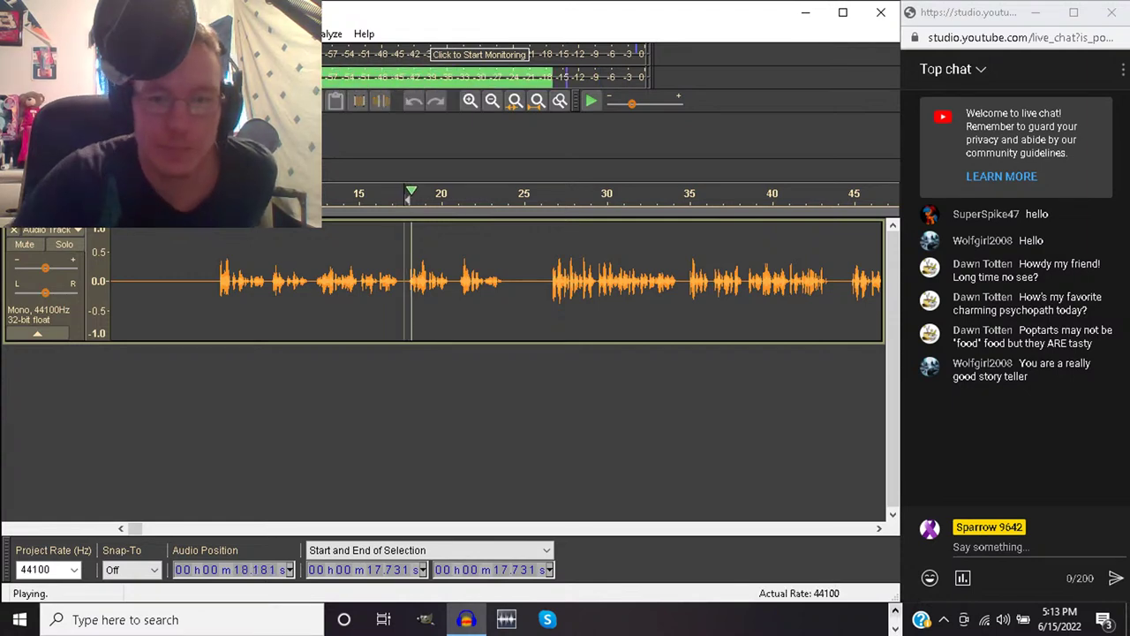
pyautogui.press('space')
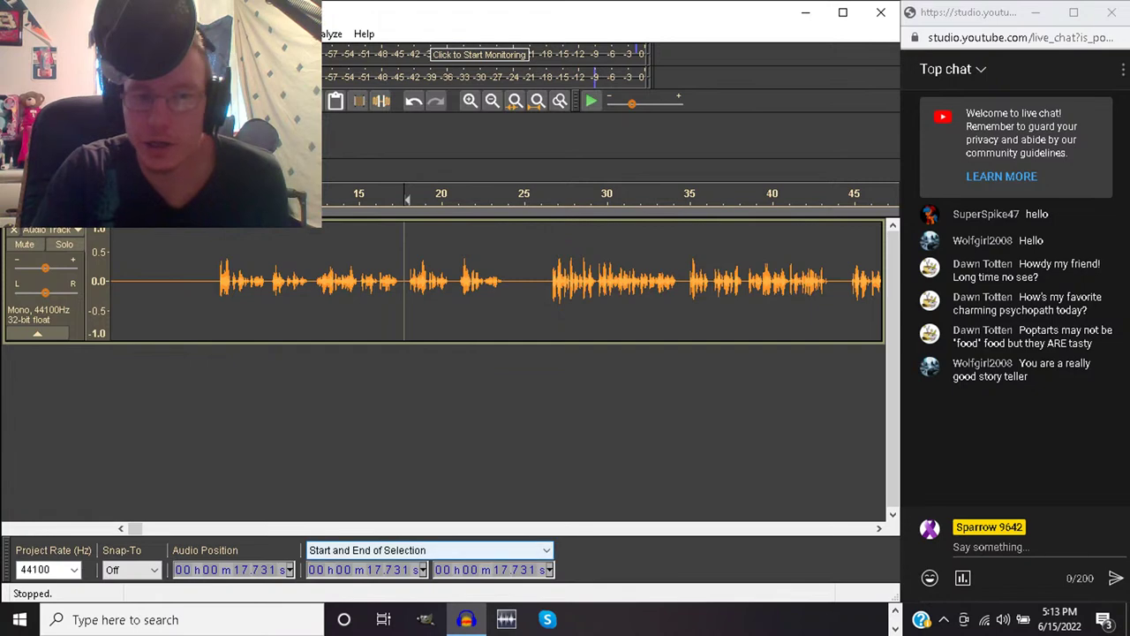
pyautogui.click(215, 283)
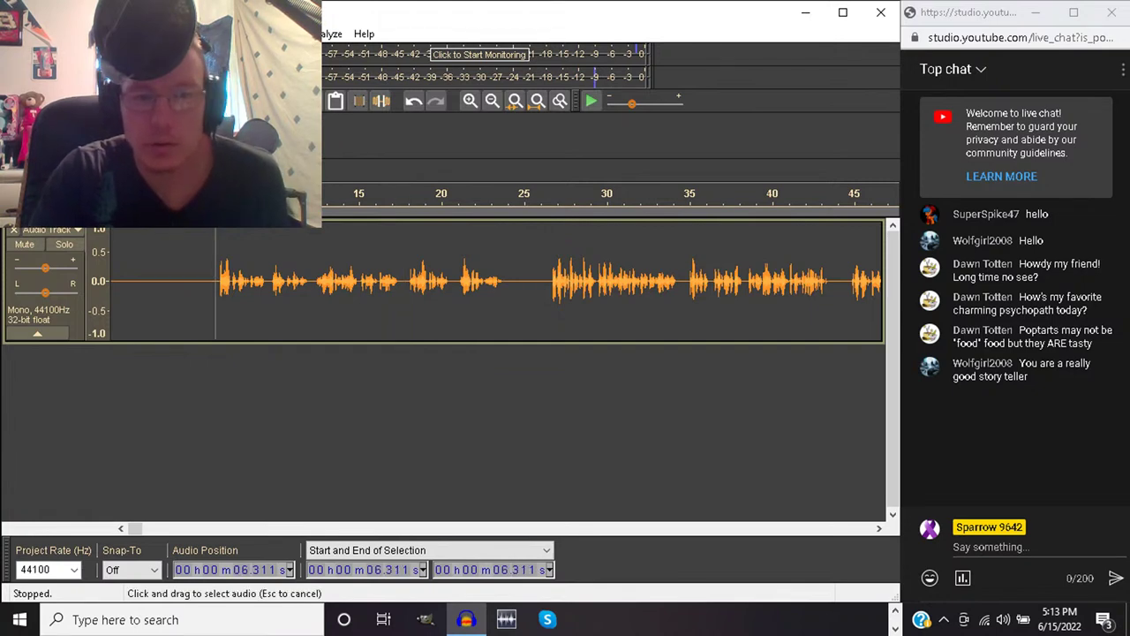
pyautogui.press('space')
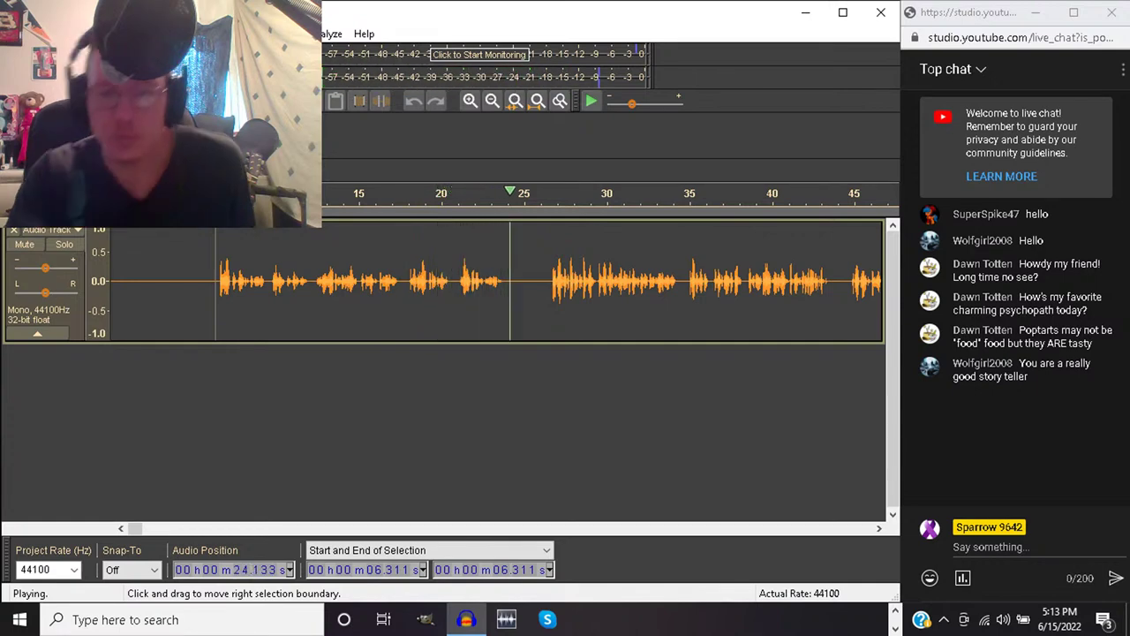
pyautogui.press('space')
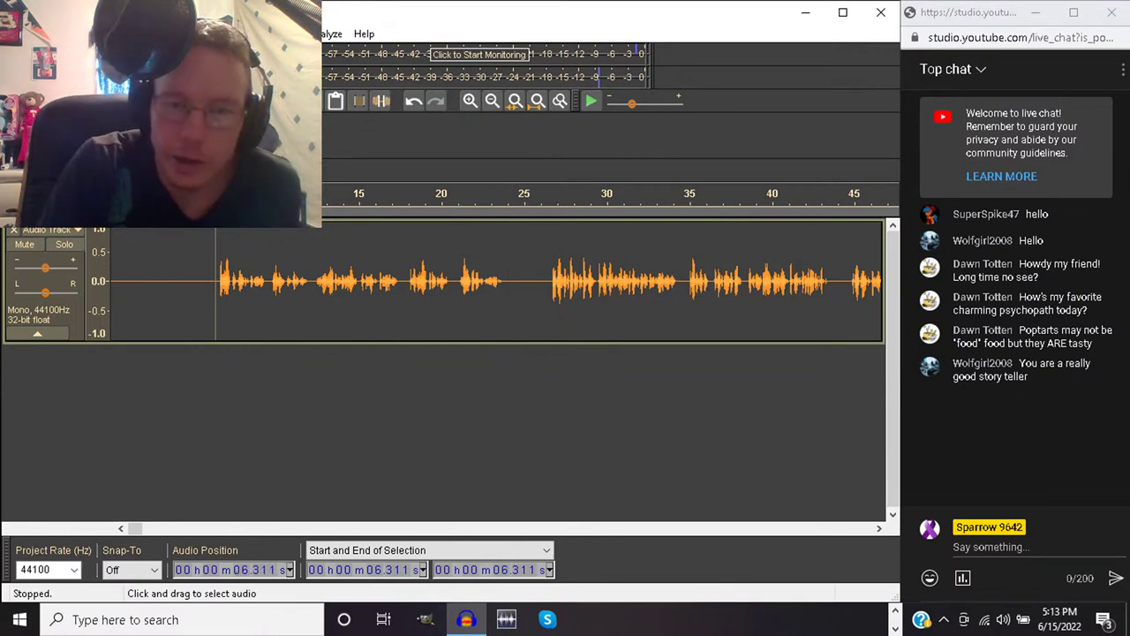
# Delete the bit of pause from about 20.7 s to 21.0 s and play the result from about 17.8 s
pyautogui.moveTo(452, 283); pyautogui.dragTo(458, 282)
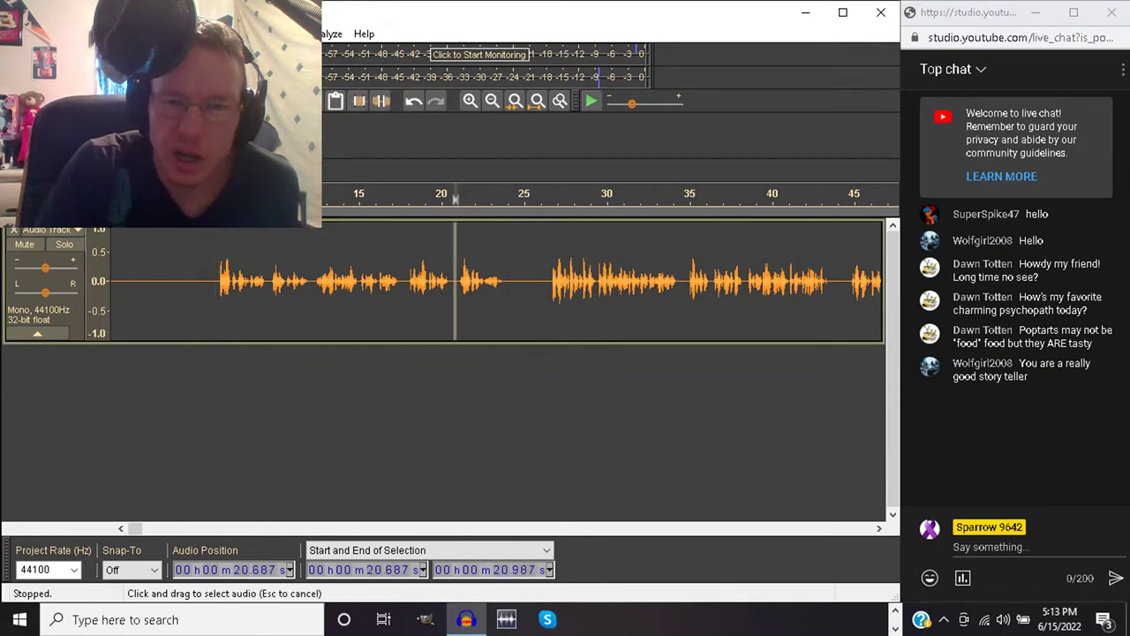
pyautogui.press('Delete')
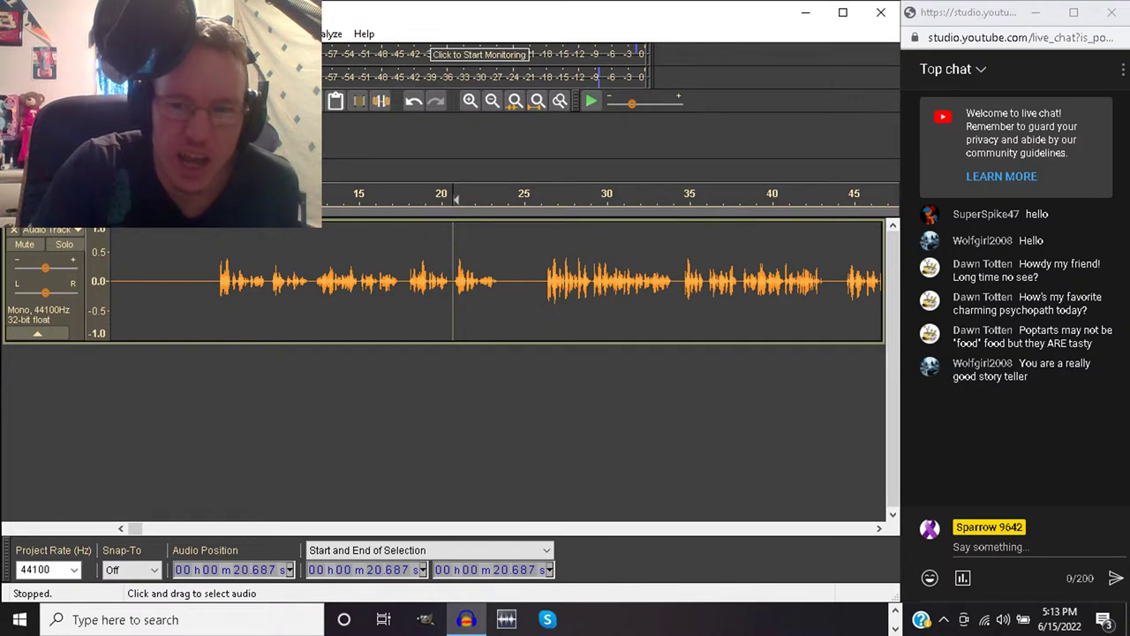
pyautogui.click(404, 283)
pyautogui.press('space')
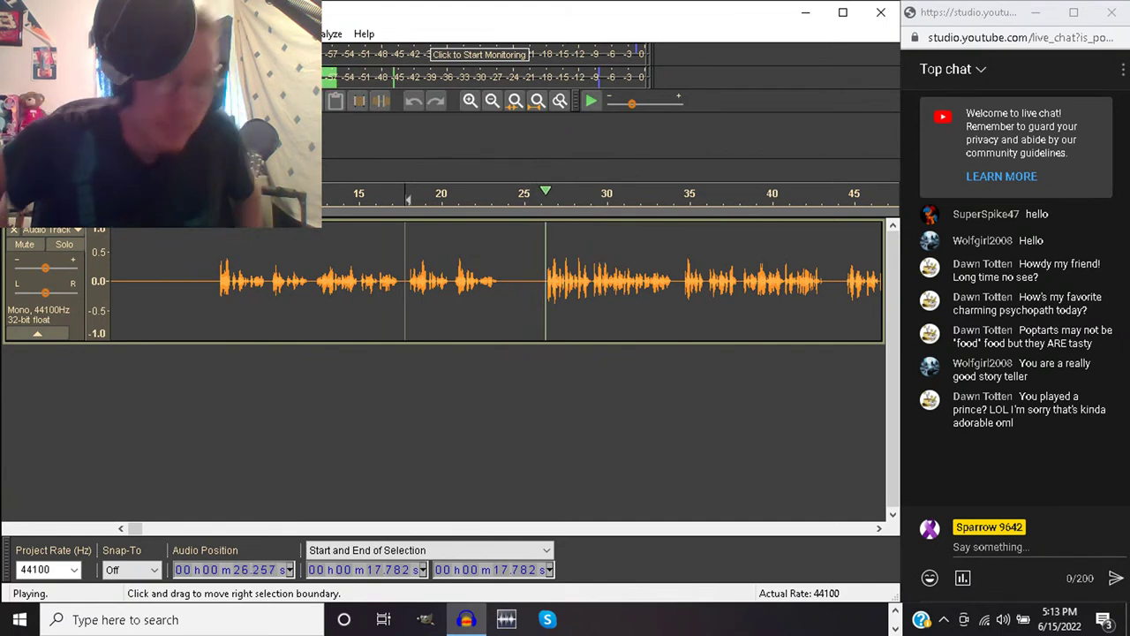
pyautogui.press('space')
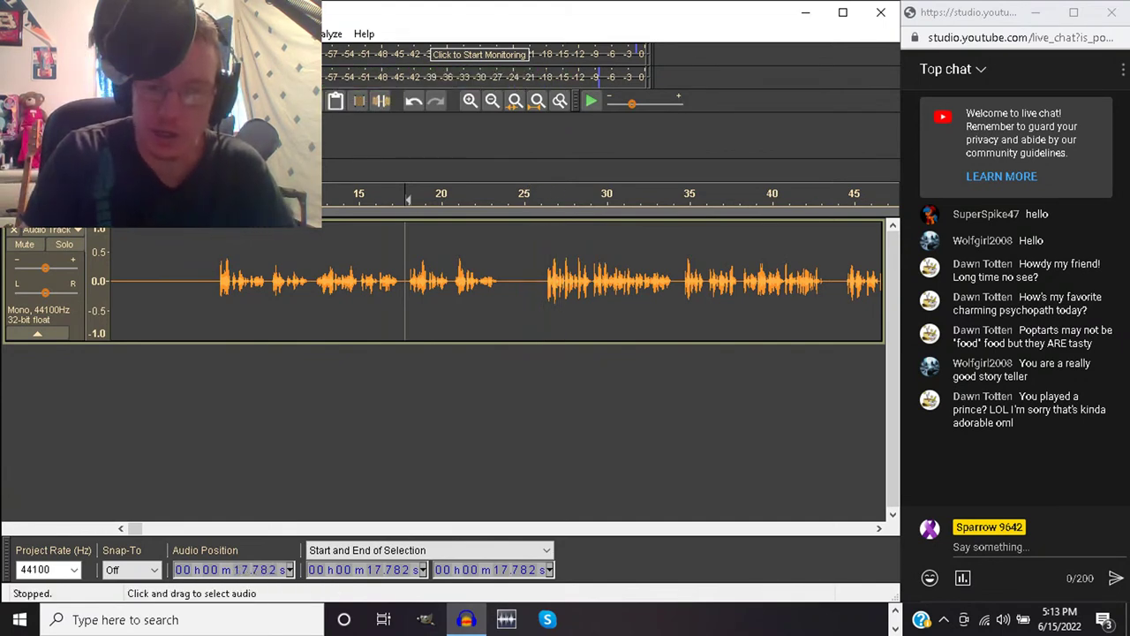
# Play the following part of the recording from about 25.8 s, and then from about 44.1 s, to find the next unwanted section
pyautogui.click(879, 528)
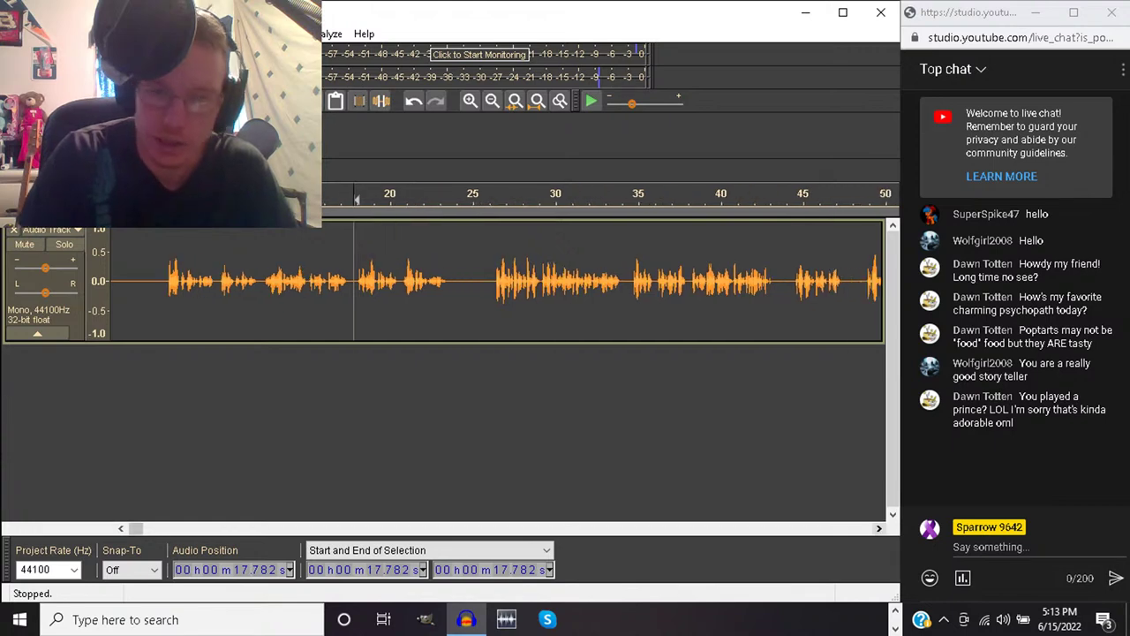
pyautogui.click(878, 528)
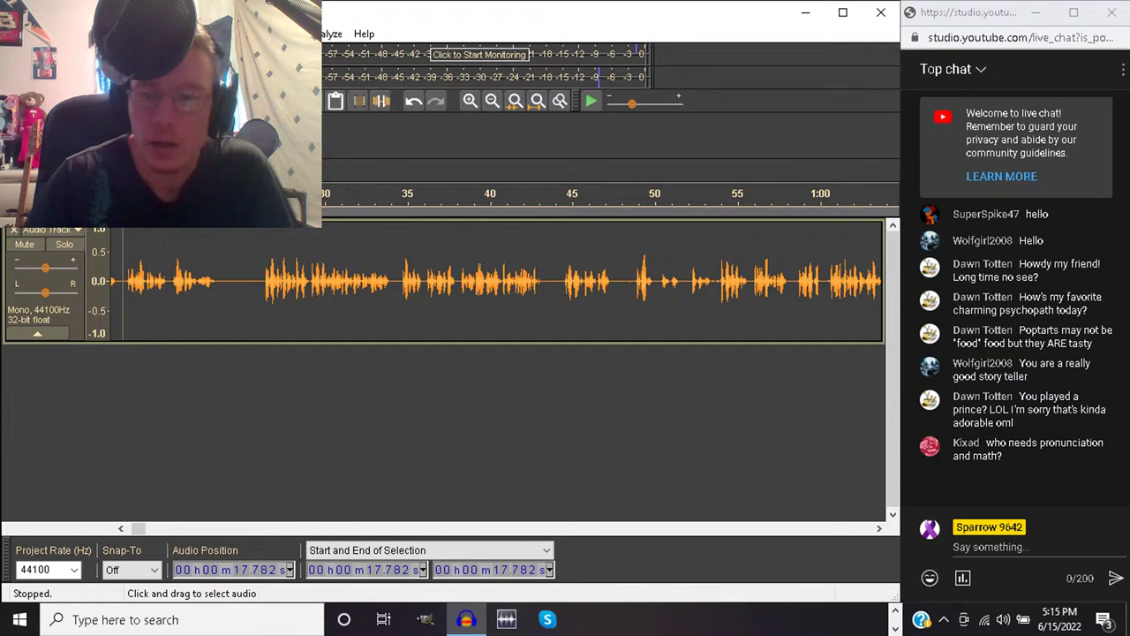
pyautogui.click(255, 291)
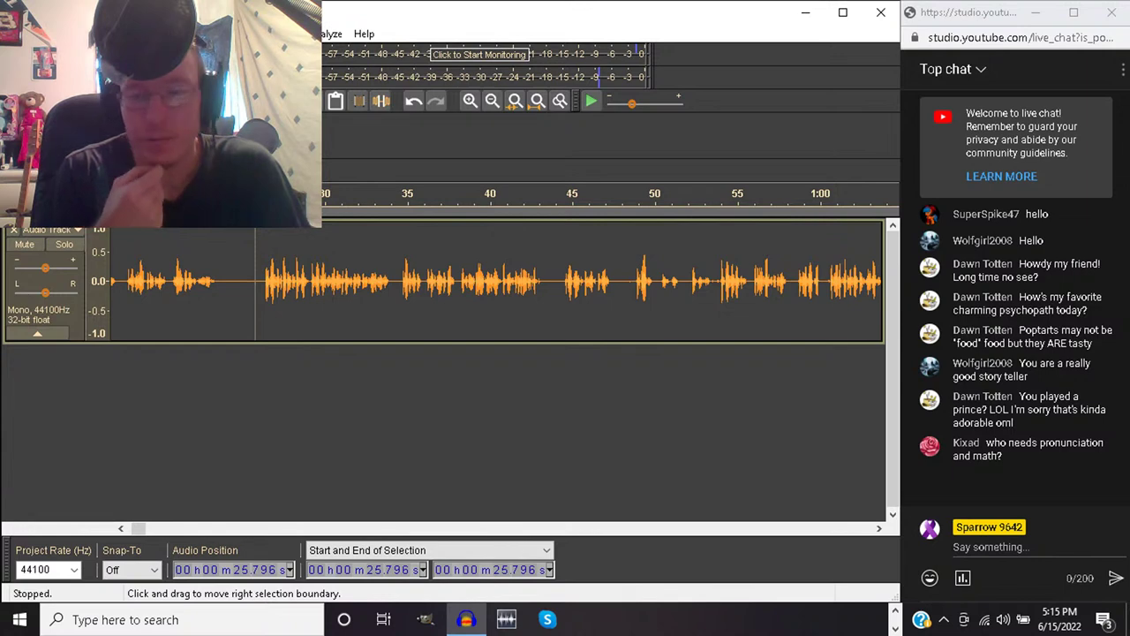
pyautogui.press('space')
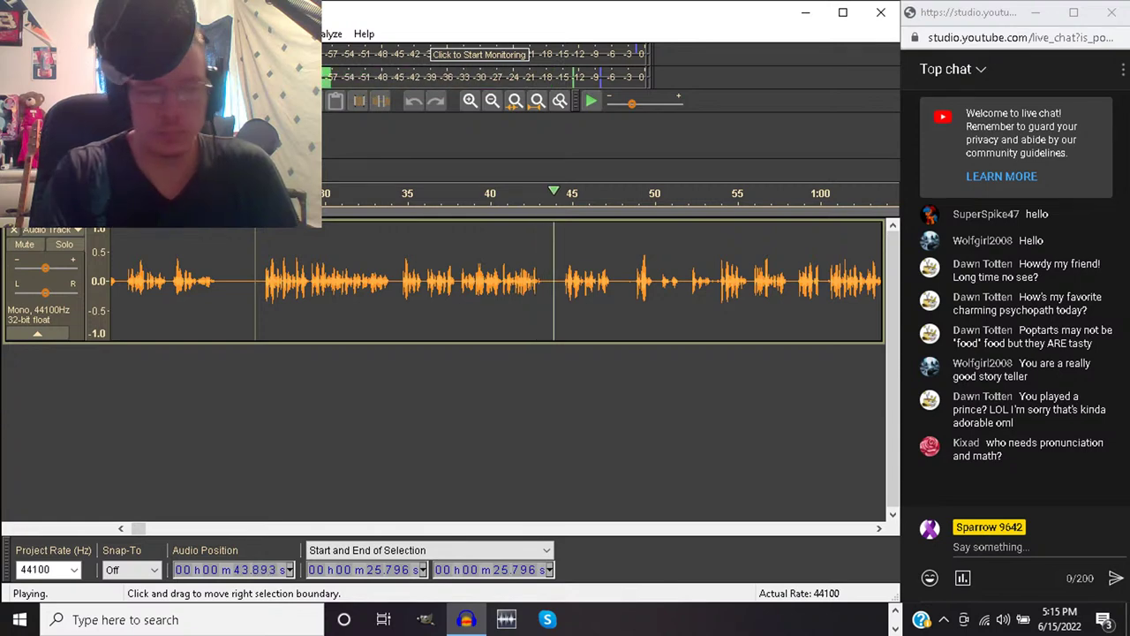
pyautogui.press('space')
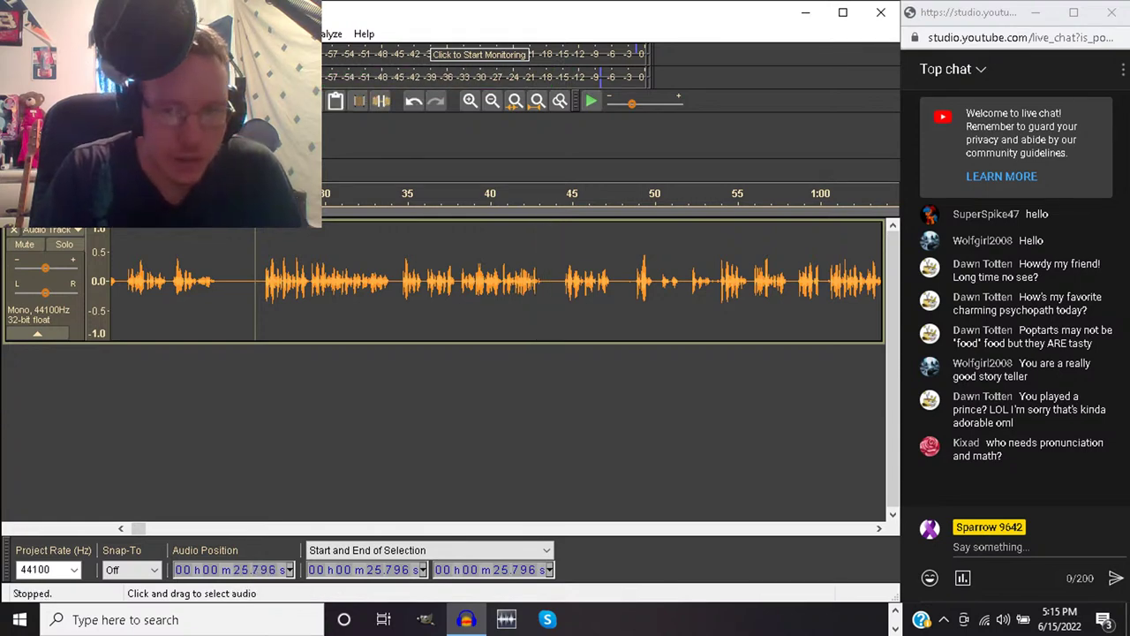
pyautogui.click(557, 281)
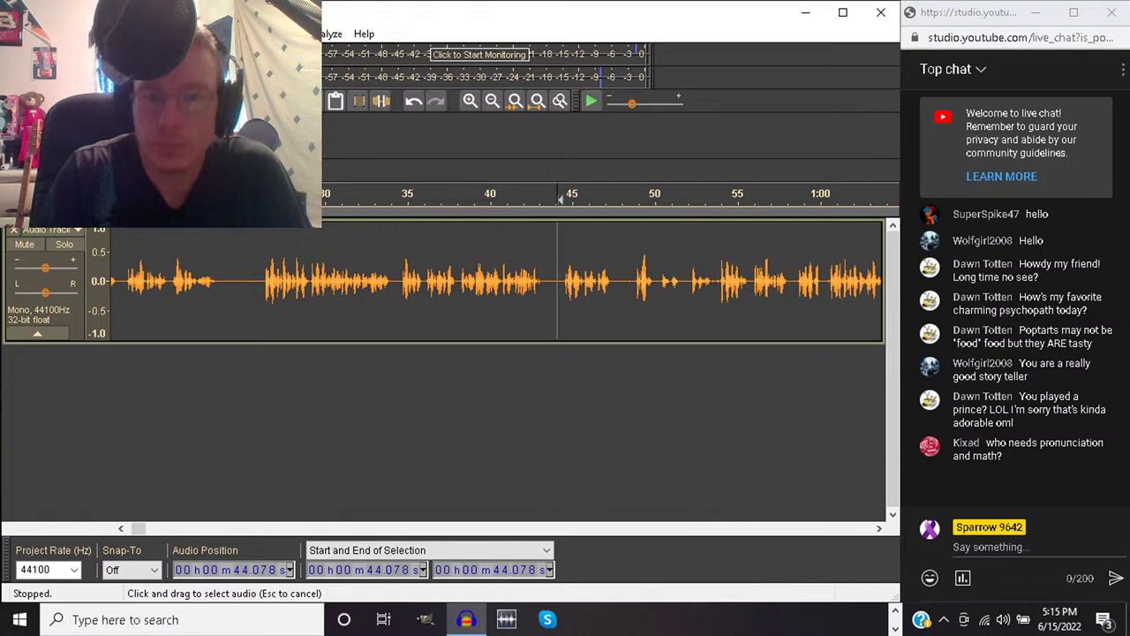
pyautogui.press('space')
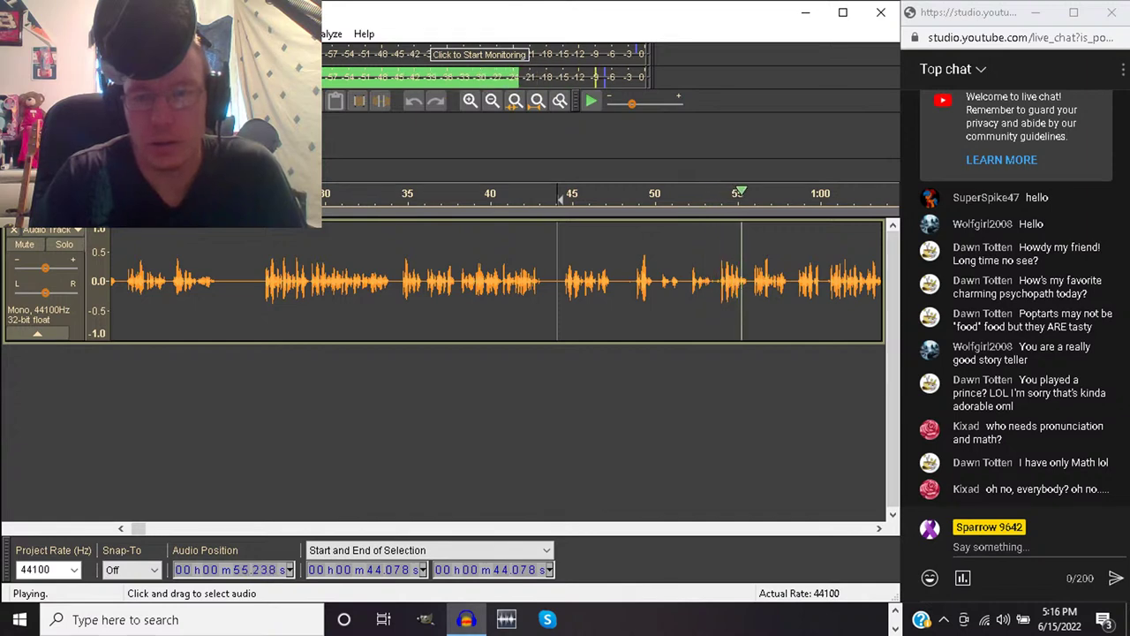
pyautogui.press('space')
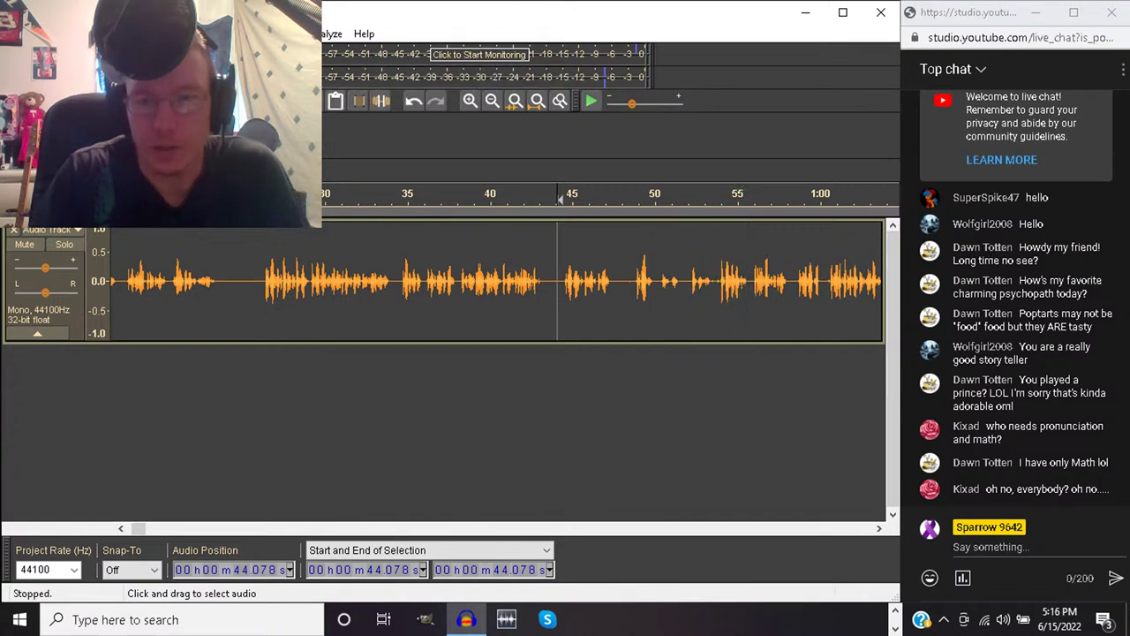
# Delete the section from about 46.5 s to 53.9 s after previewing it, and play the join from about 44.4 s
pyautogui.click(723, 282)
pyautogui.moveTo(722, 283); pyautogui.dragTo(598, 282)
pyautogui.press('space')
pyautogui.press('space')
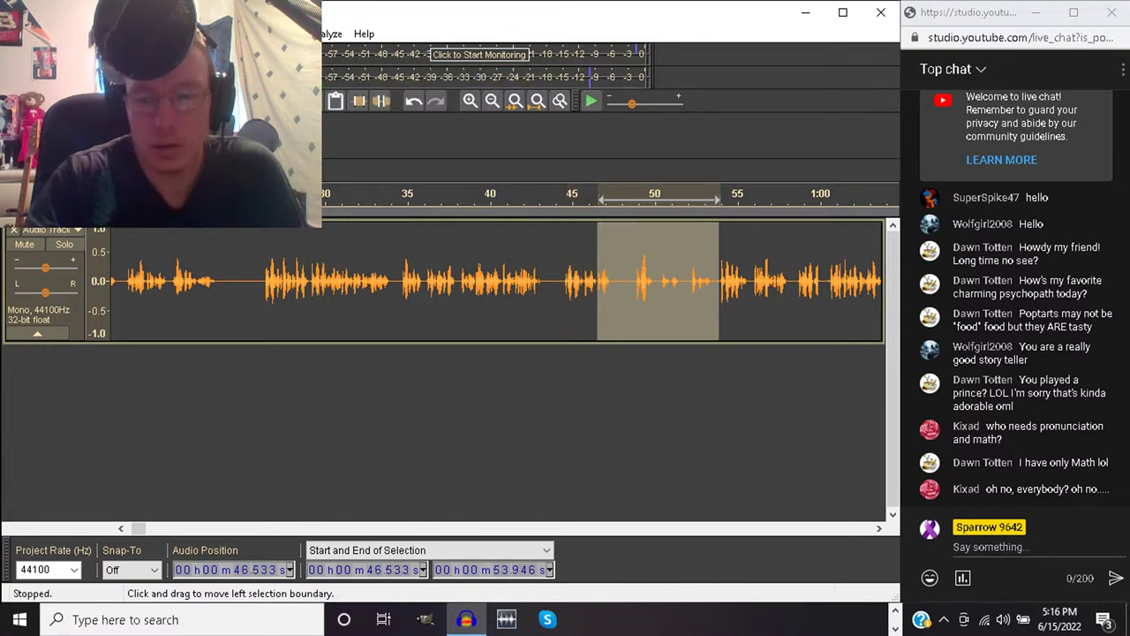
pyautogui.click(598, 282)
pyautogui.click(563, 283)
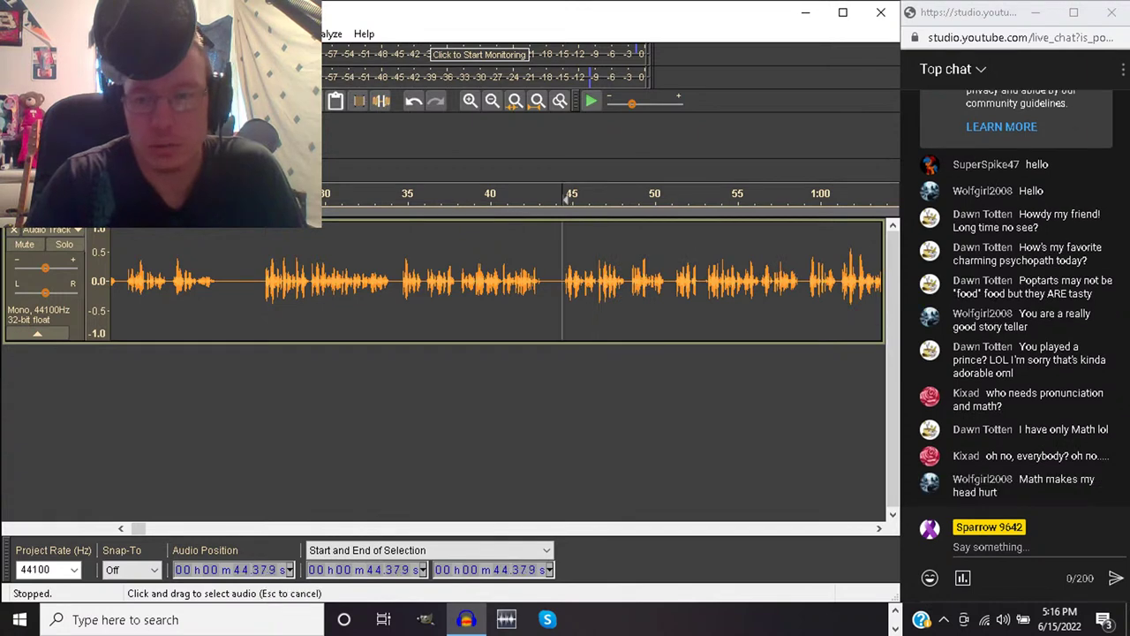
pyautogui.press('space')
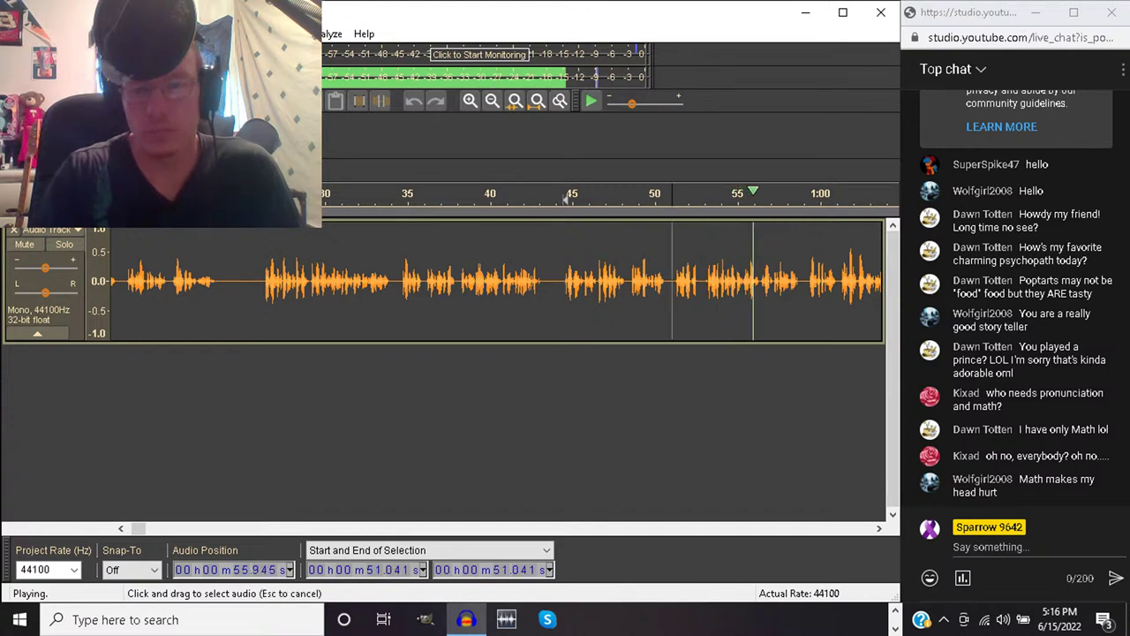
# Delete the section from about 51.0 s to 53.0 s and play the recording onward from the join
pyautogui.moveTo(671, 200); pyautogui.dragTo(703, 199)
pyautogui.press('space')
pyautogui.click(674, 200)
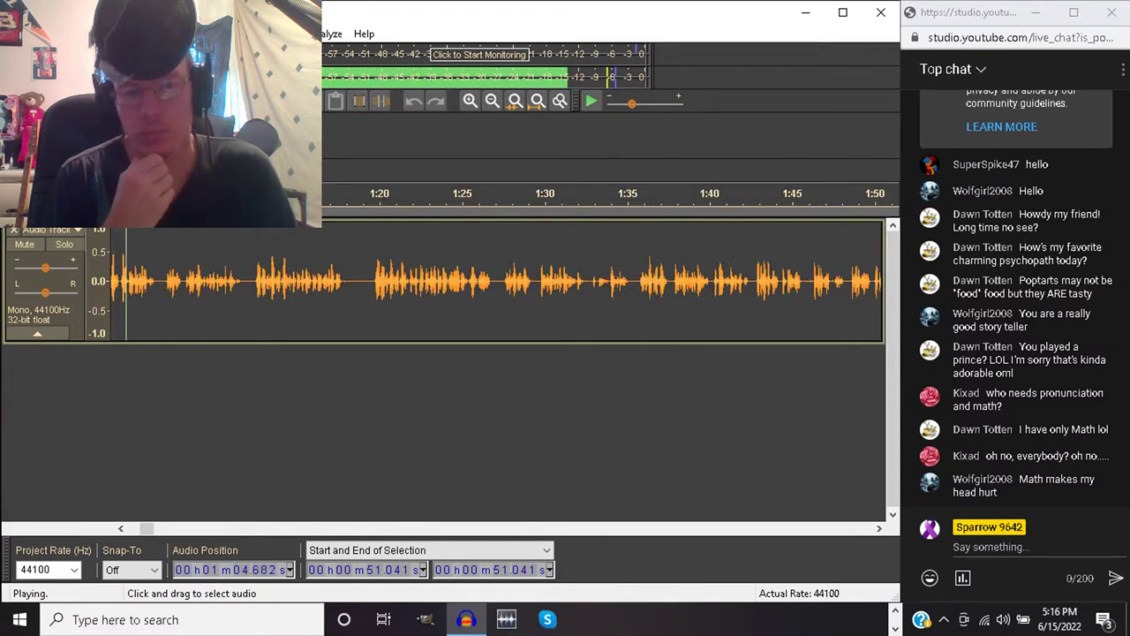
pyautogui.press('space')
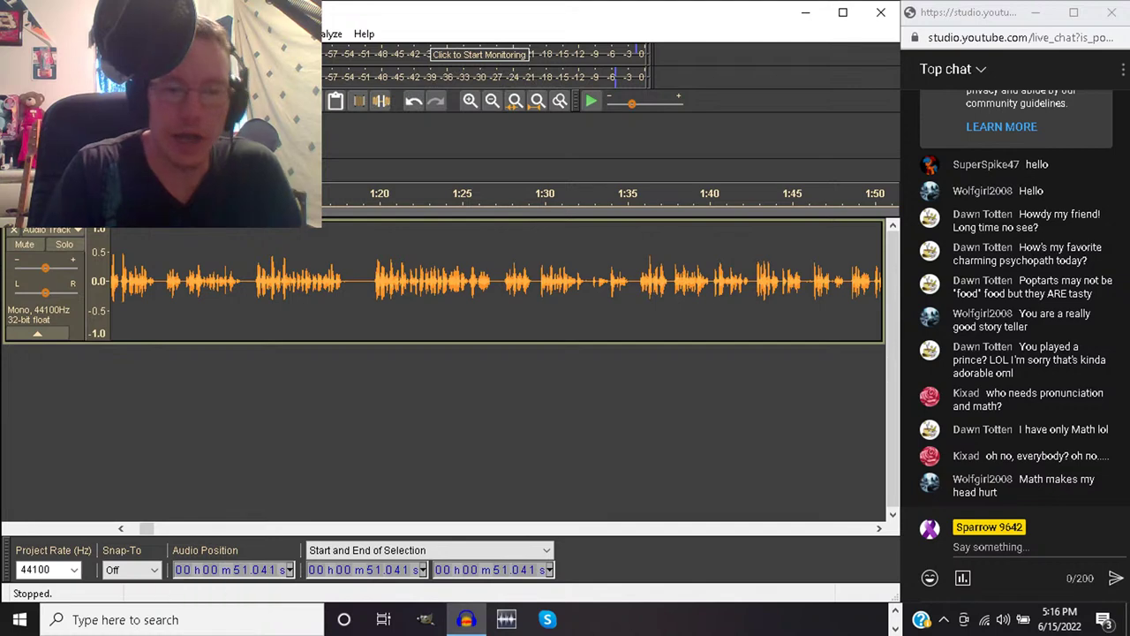
# Play from about 58.0 s, delete the section from about 59.1 s to 1:03.2, and play the join from about 57.0 s
pyautogui.hscroll(-5, 495, 282)
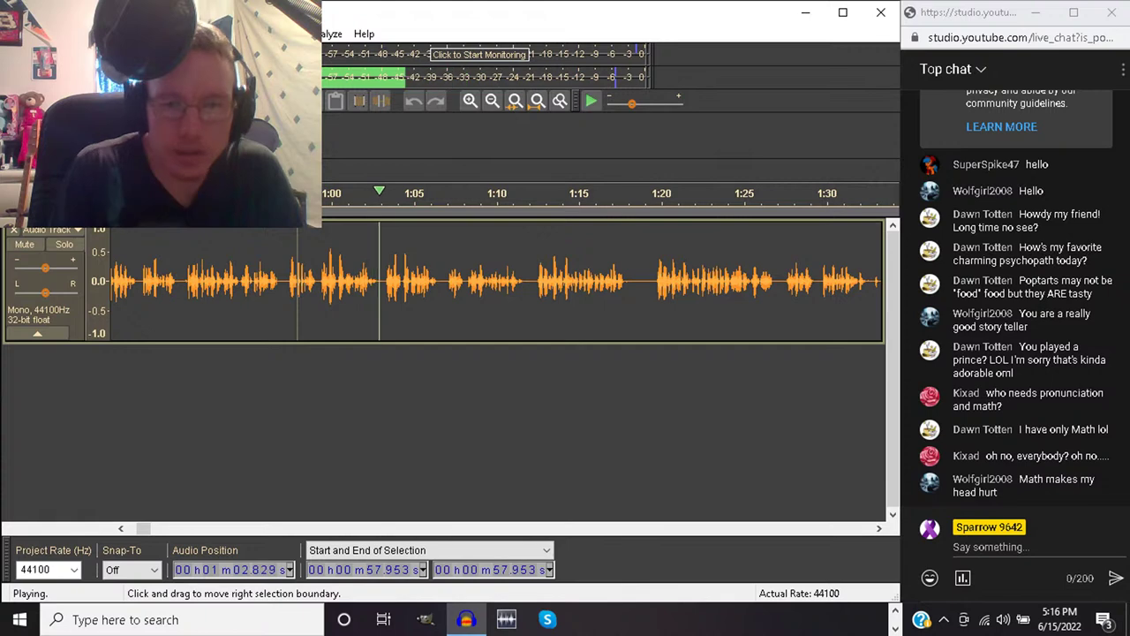
pyautogui.press('space')
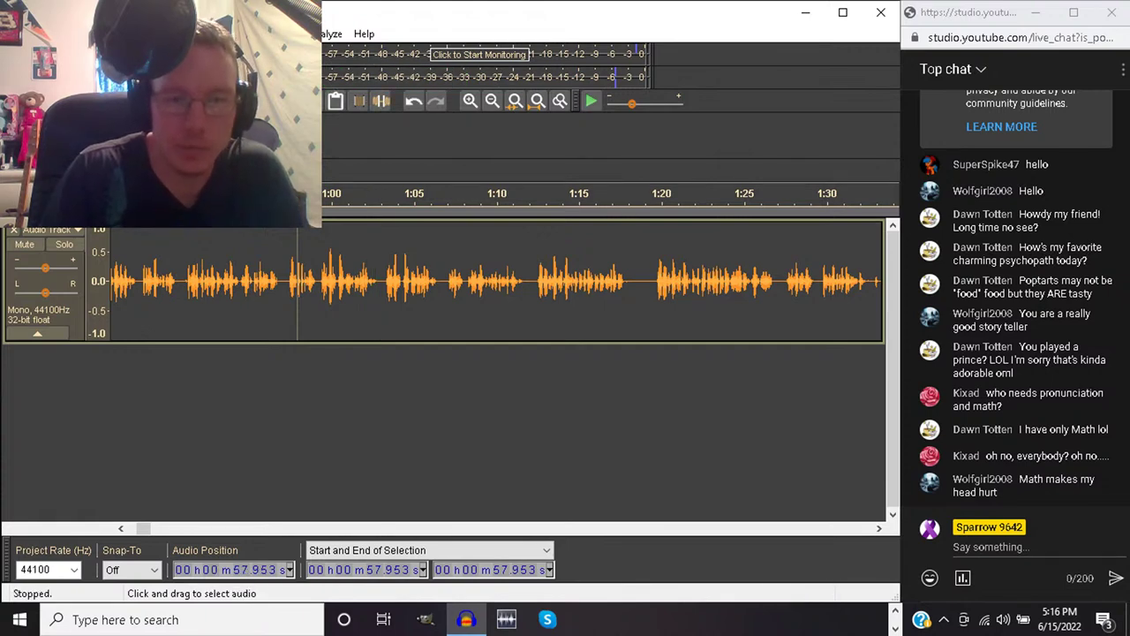
pyautogui.moveTo(316, 283); pyautogui.dragTo(381, 282)
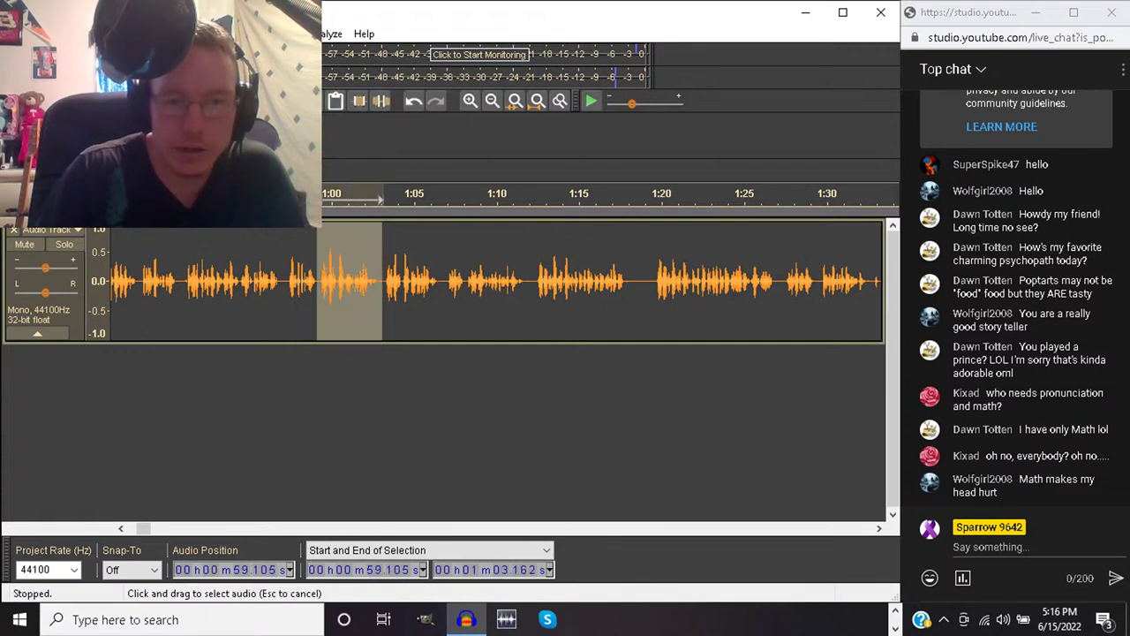
pyautogui.press('Delete')
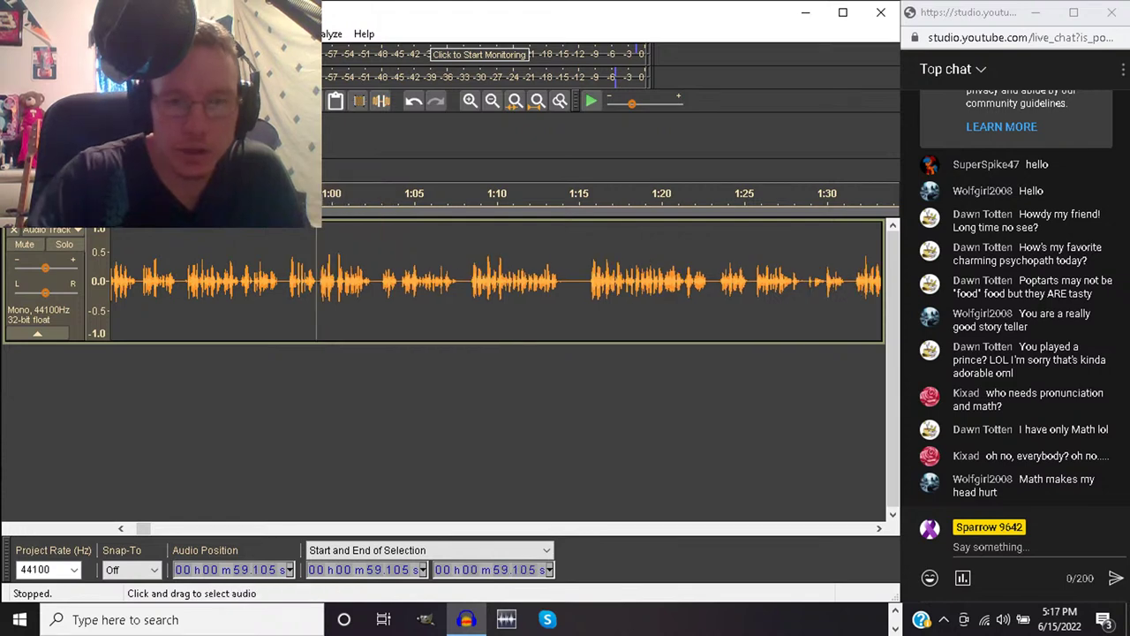
pyautogui.click(281, 282)
pyautogui.press('space')
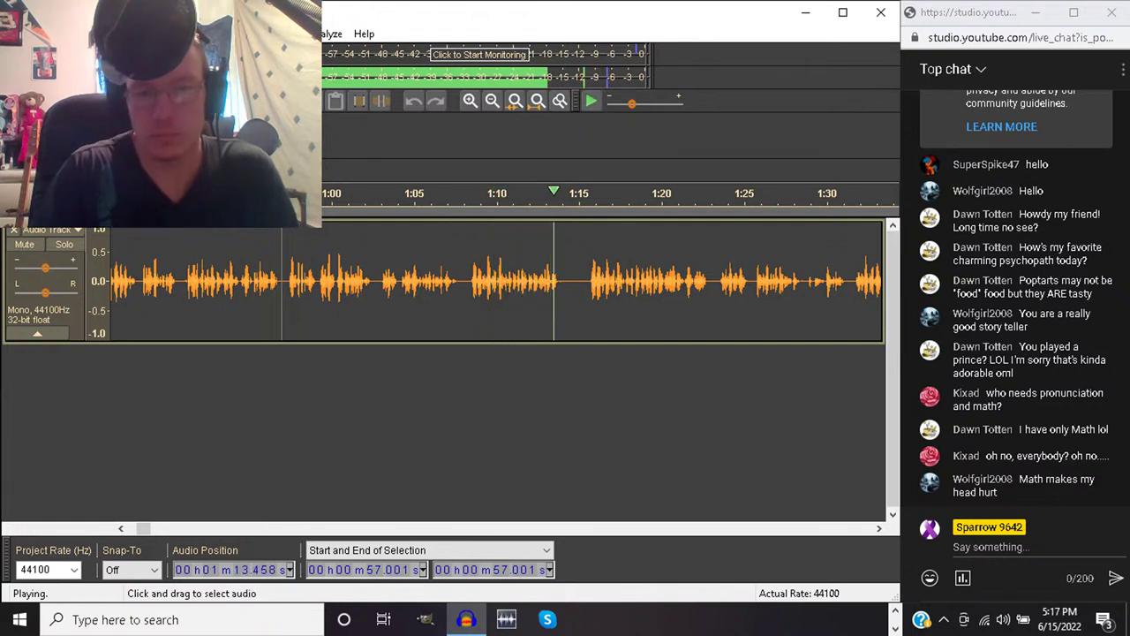
# Delete the section from about 1:08.1 to 1:15.3 after previewing it, and play the join from about 1:06.5
pyautogui.moveTo(467, 283); pyautogui.dragTo(582, 282)
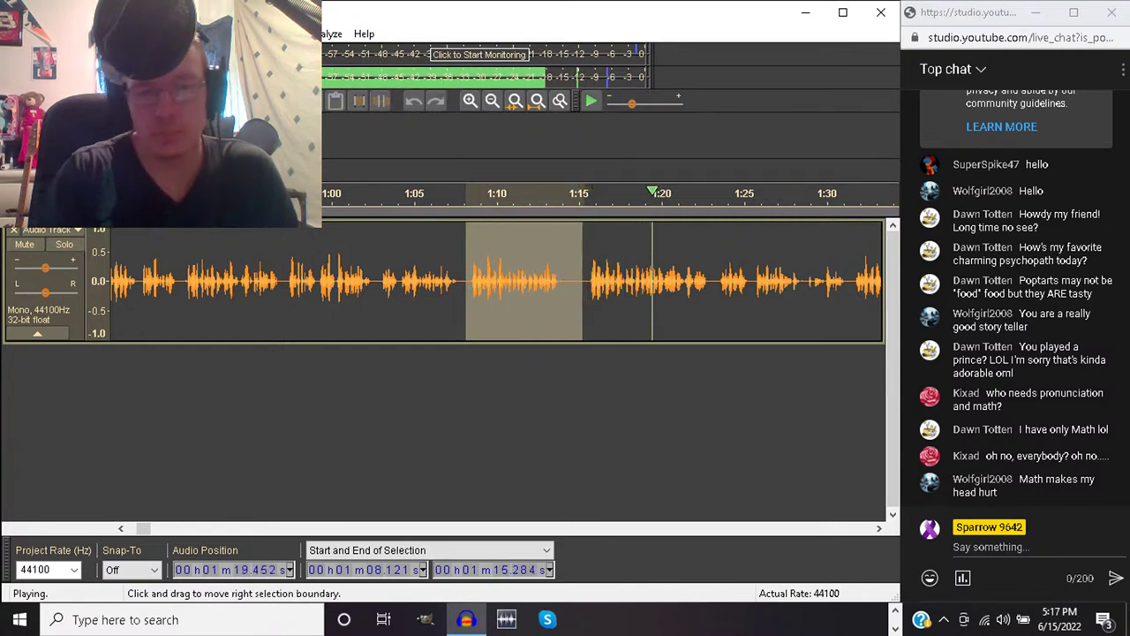
pyautogui.press('space')
pyautogui.press('space')
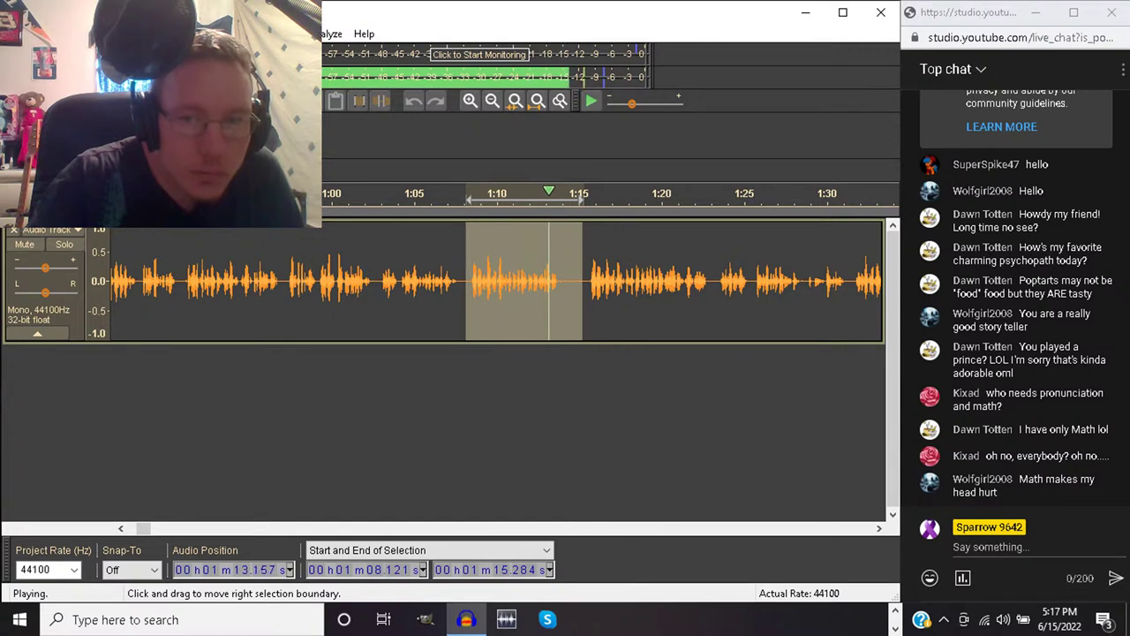
pyautogui.press('space')
pyautogui.press('Delete')
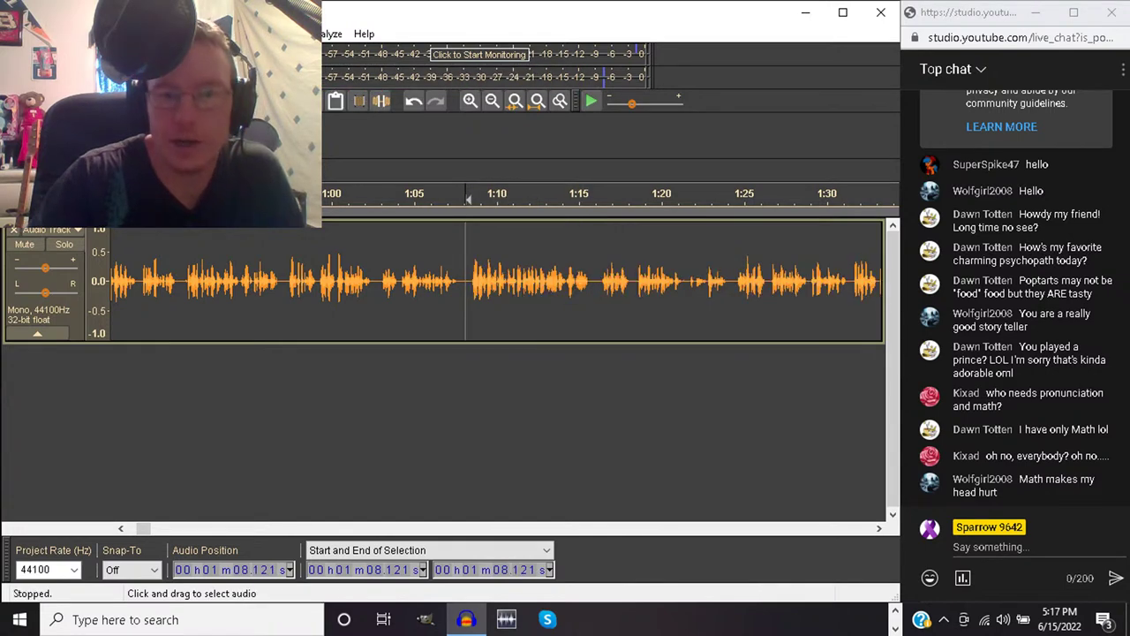
pyautogui.click(439, 283)
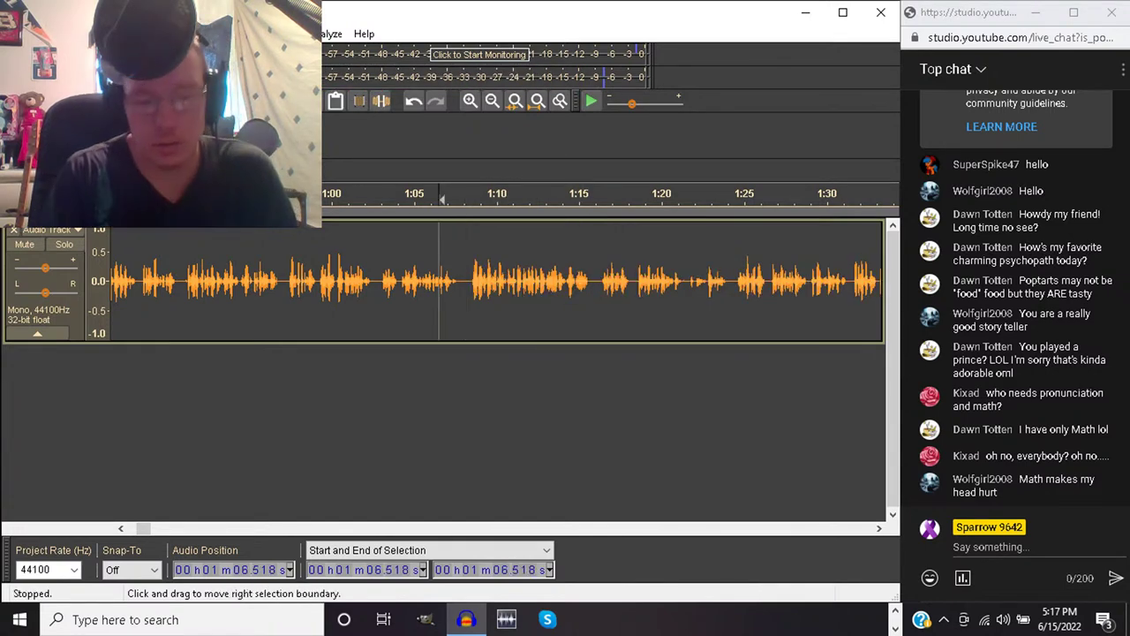
pyautogui.press('space')
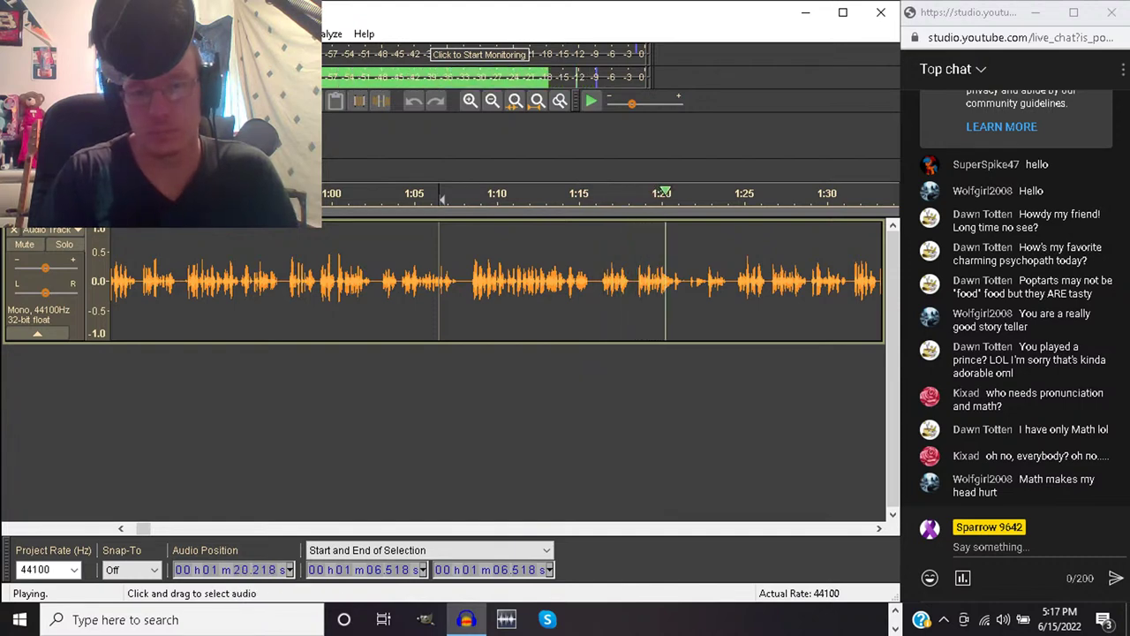
# Delete the section from about 1:16.1 to 1:24.3 and play the recording onward from the join
pyautogui.moveTo(598, 281); pyautogui.dragTo(731, 280)
pyautogui.press('space')
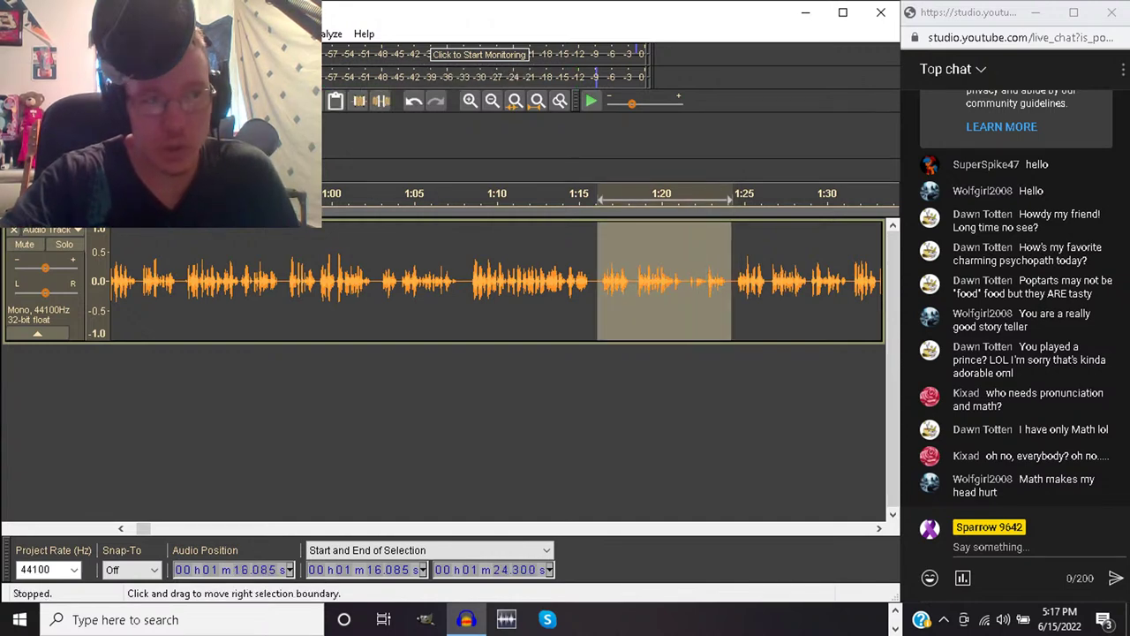
pyautogui.press('Left')
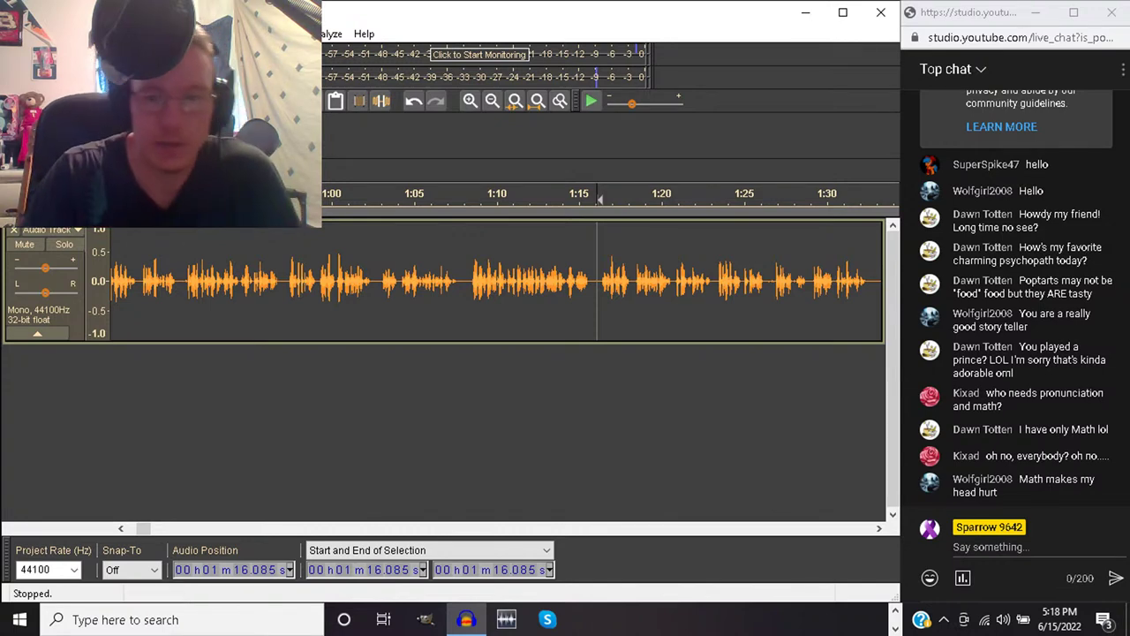
pyautogui.hscroll(5, 494, 281)
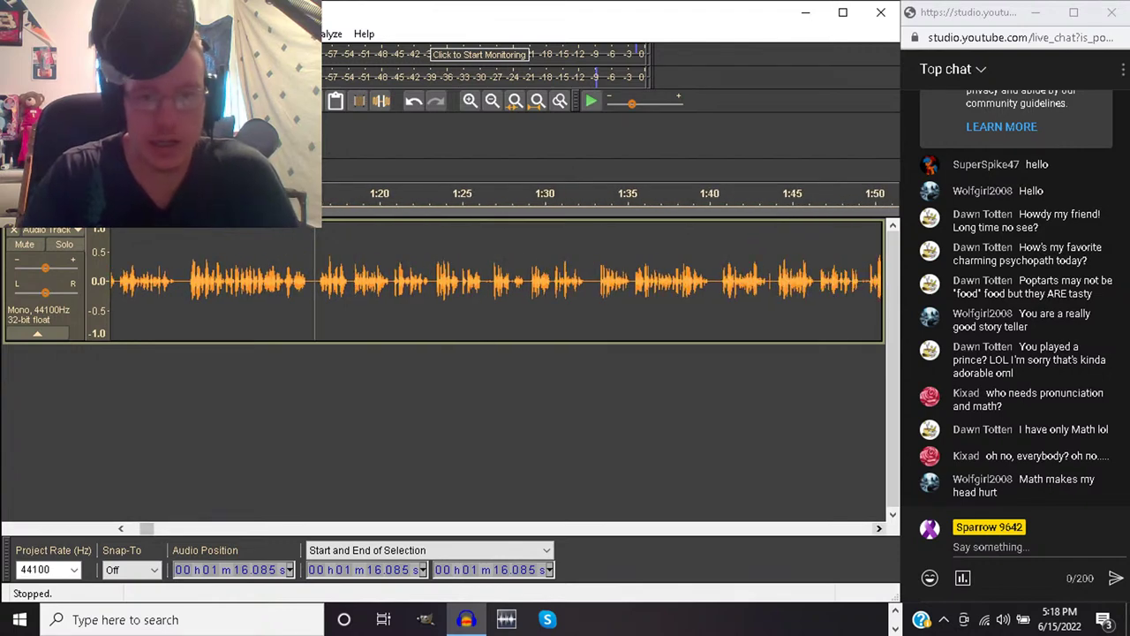
pyautogui.press('space')
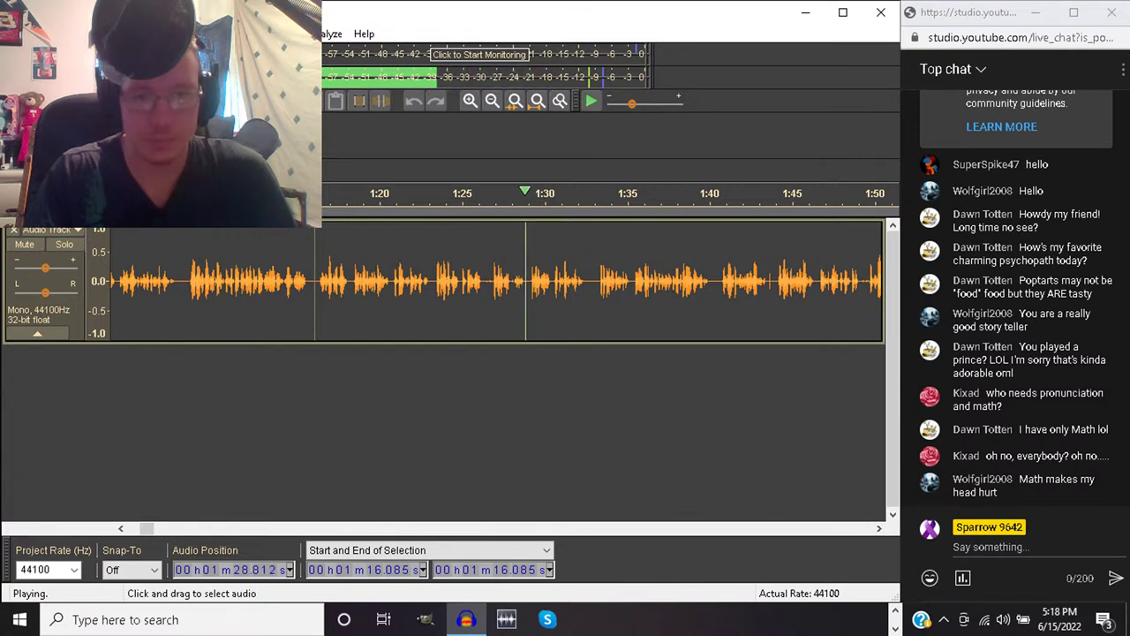
# Delete the section from about 1:24.9 to 1:29.1 and play the result twice from about 1:23.9
pyautogui.moveTo(460, 281); pyautogui.dragTo(532, 281)
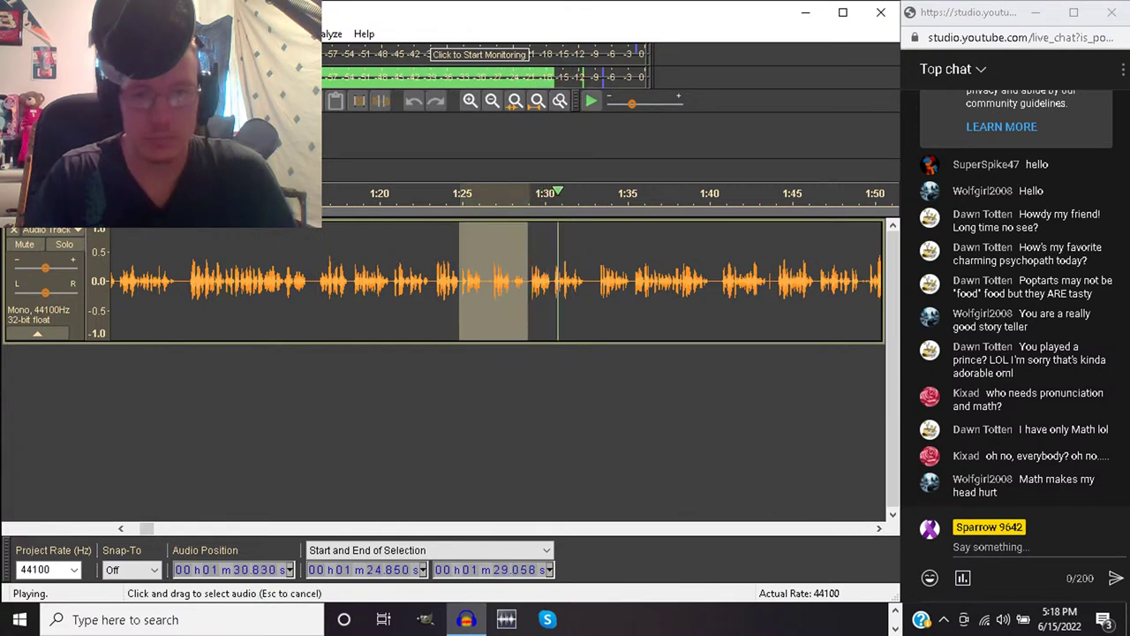
pyautogui.click(462, 198)
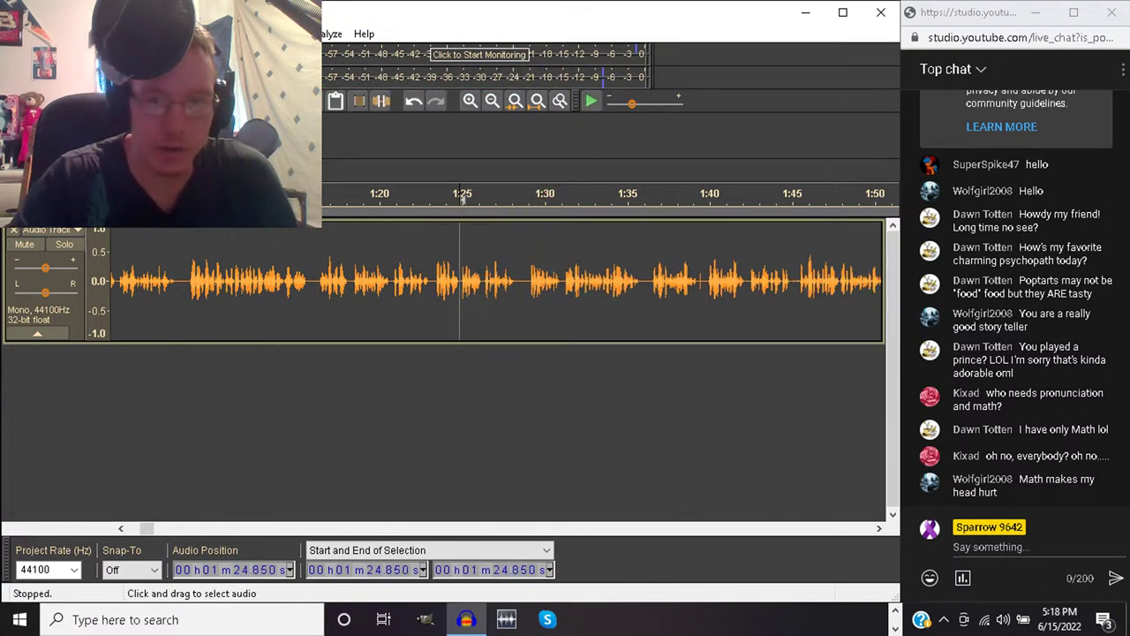
pyautogui.click(447, 198)
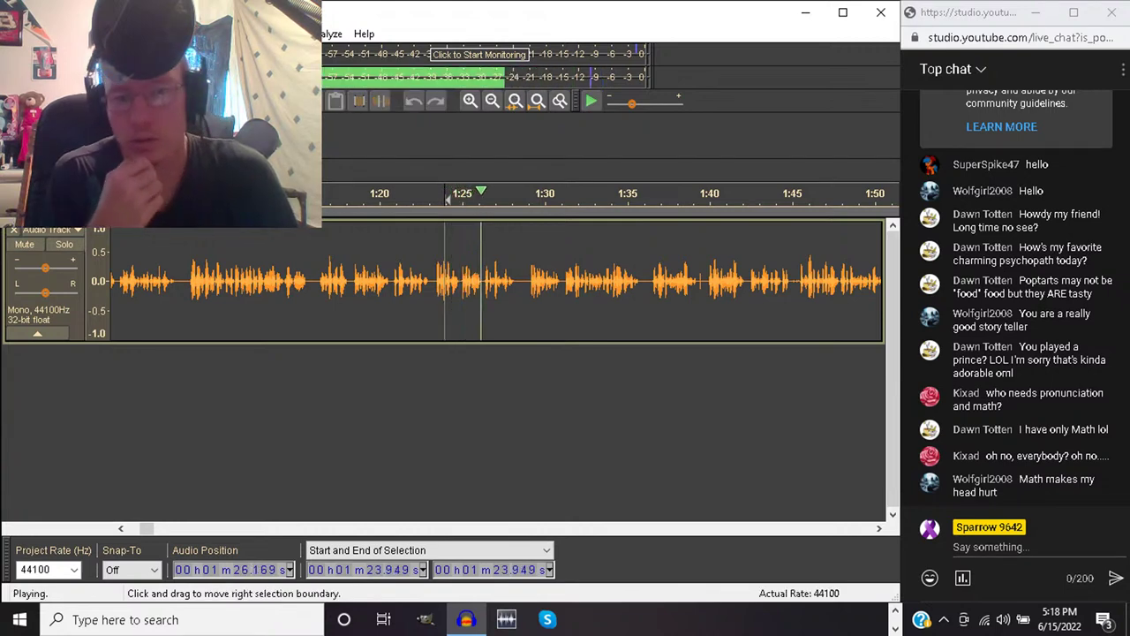
pyautogui.press('space')
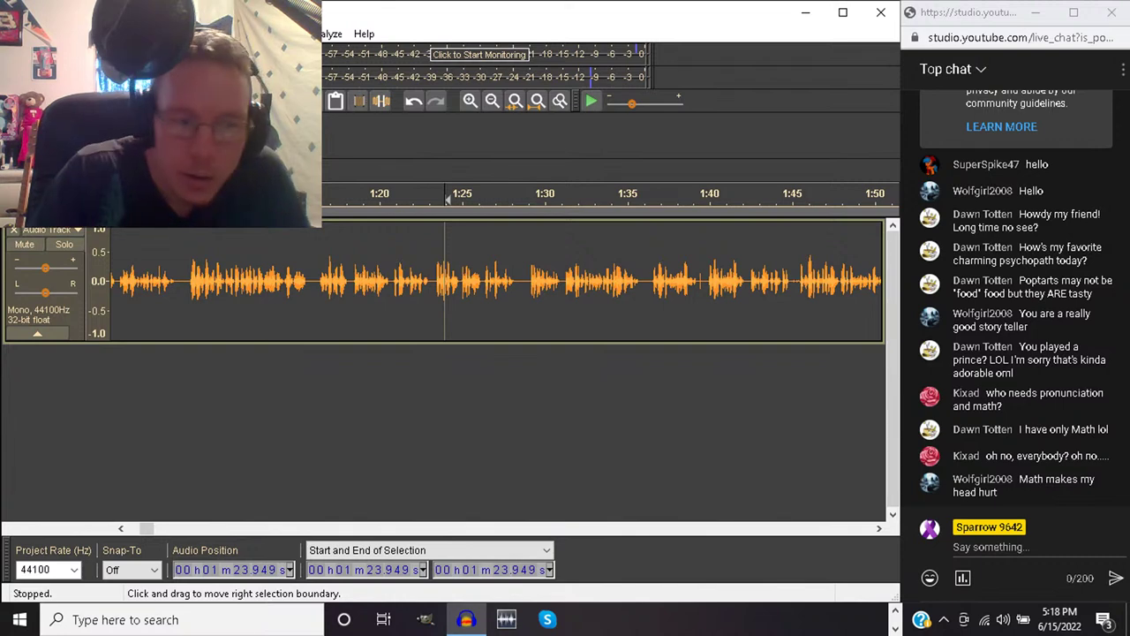
pyautogui.press('space')
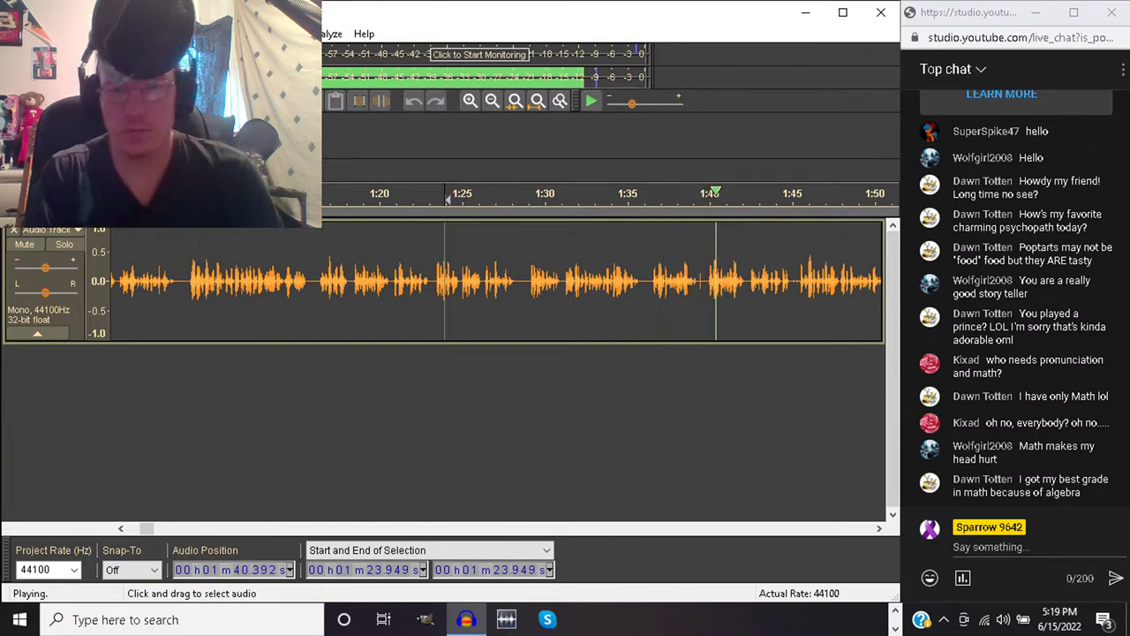
# Delete the section from about 1:36.2 to 1:39.7, play the join, and also remove about 1:38.9 to 1:41.8 of the shortened track
pyautogui.moveTo(648, 281); pyautogui.dragTo(705, 280)
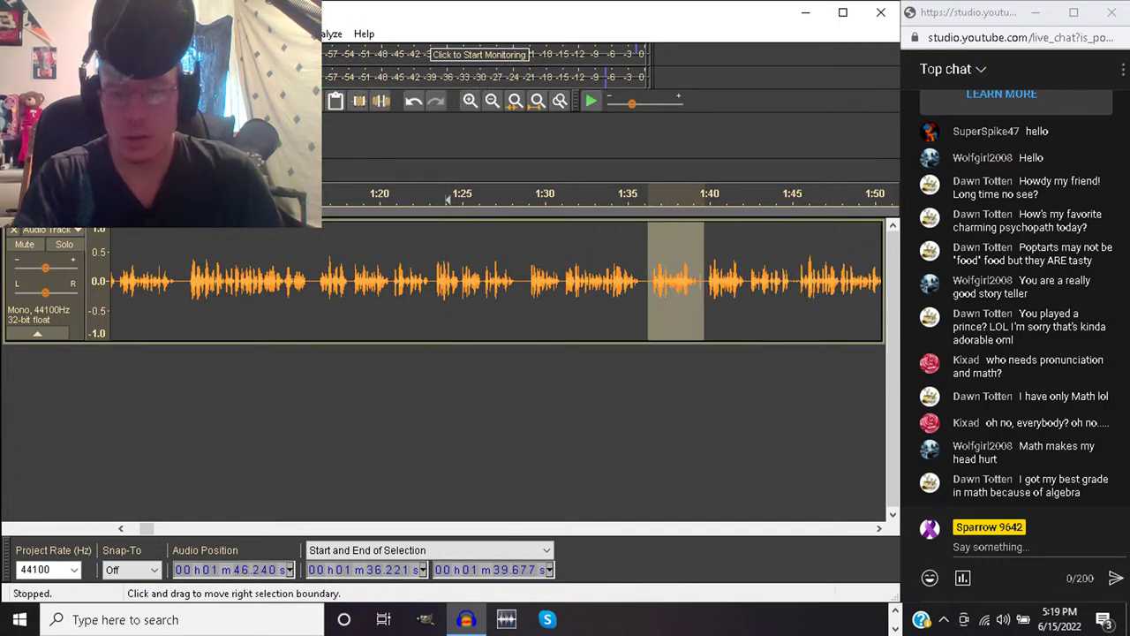
pyautogui.press('space')
pyautogui.click(648, 281)
pyautogui.press('space')
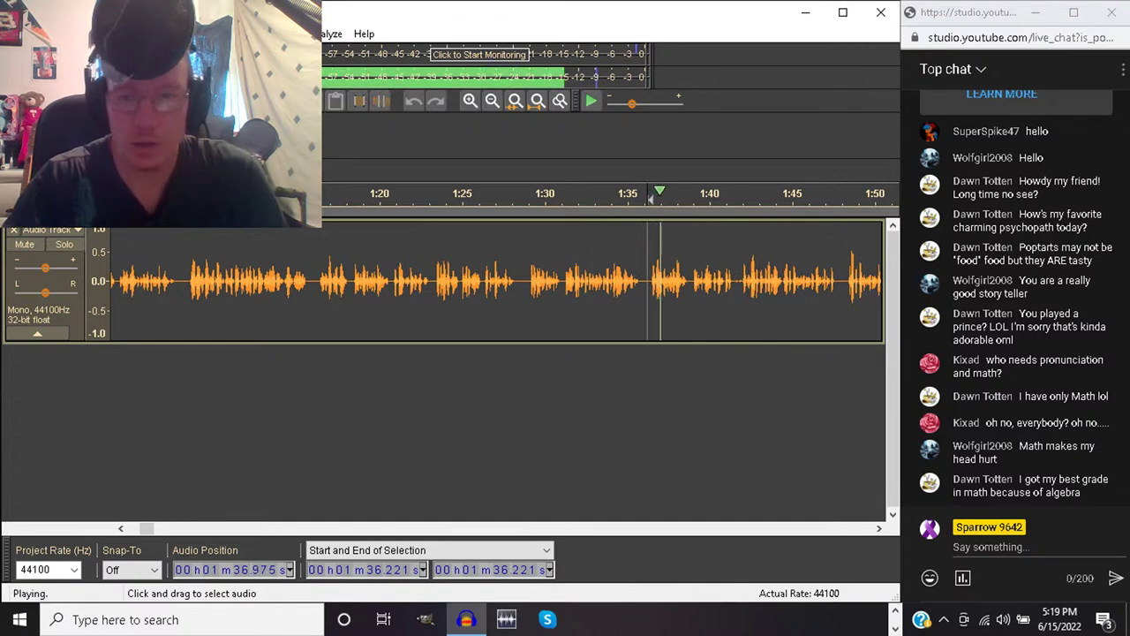
pyautogui.moveTo(692, 281); pyautogui.dragTo(739, 281)
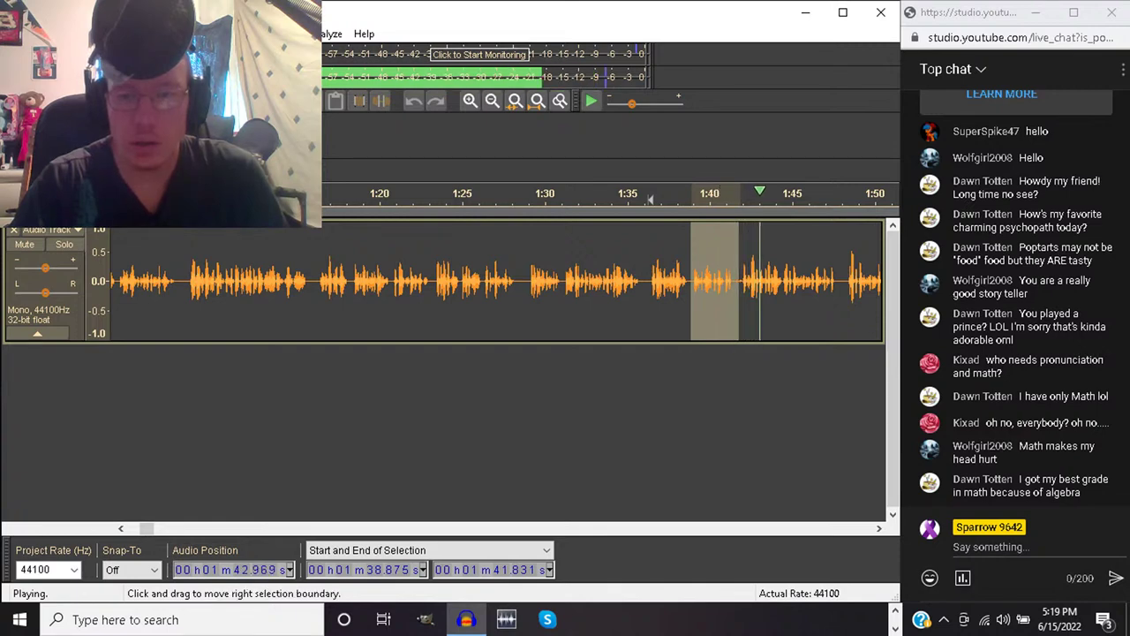
pyautogui.click(692, 281)
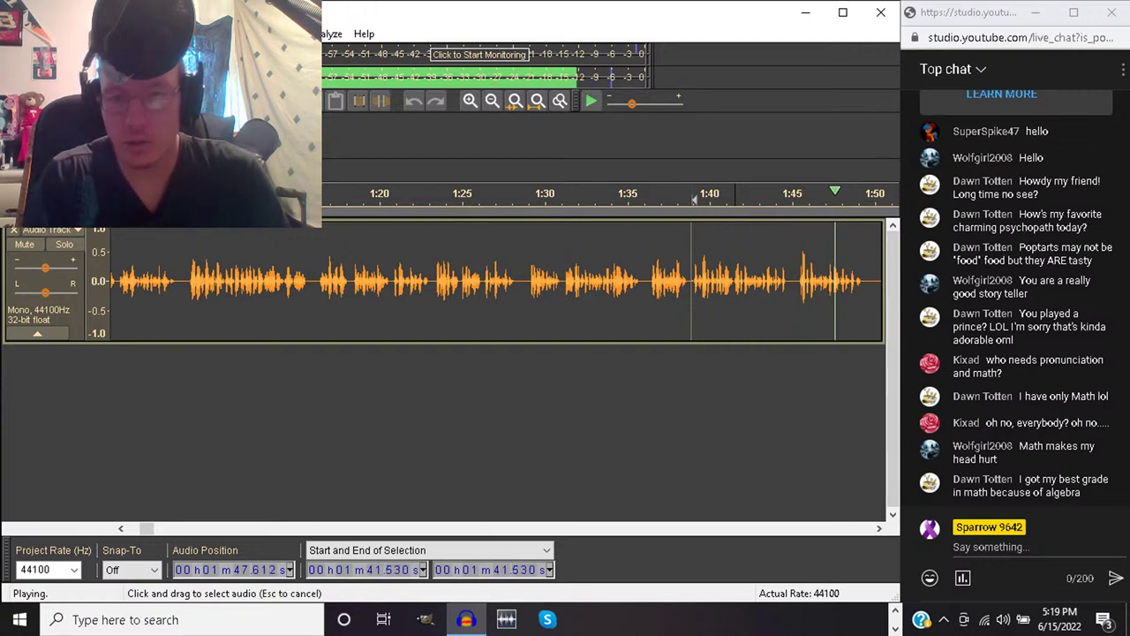
# Delete the section from about 1:41.5 to 1:45.3 after previewing it, and play the join from about 1:39.8
pyautogui.click(735, 283)
pyautogui.moveTo(736, 283); pyautogui.dragTo(797, 283)
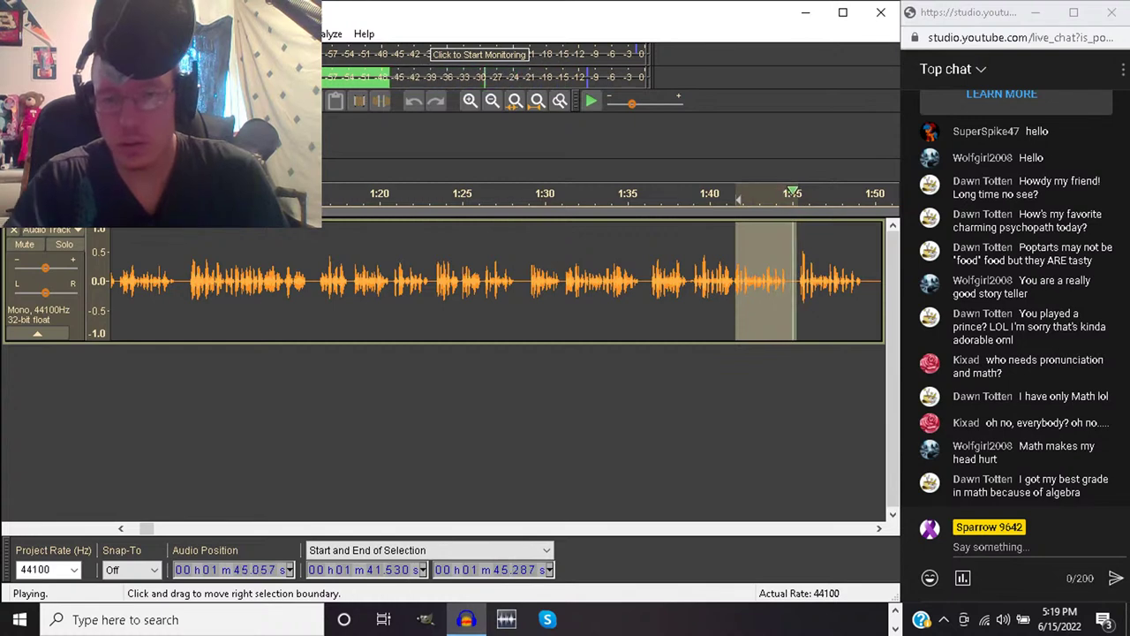
pyautogui.press('space')
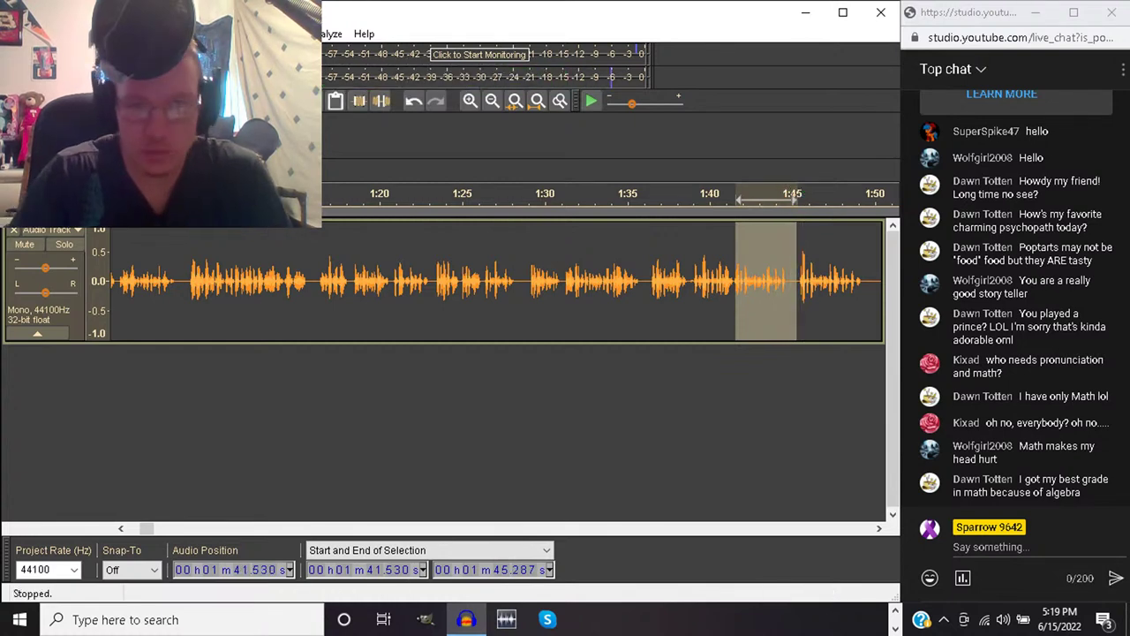
pyautogui.doubleClick(471, 101)
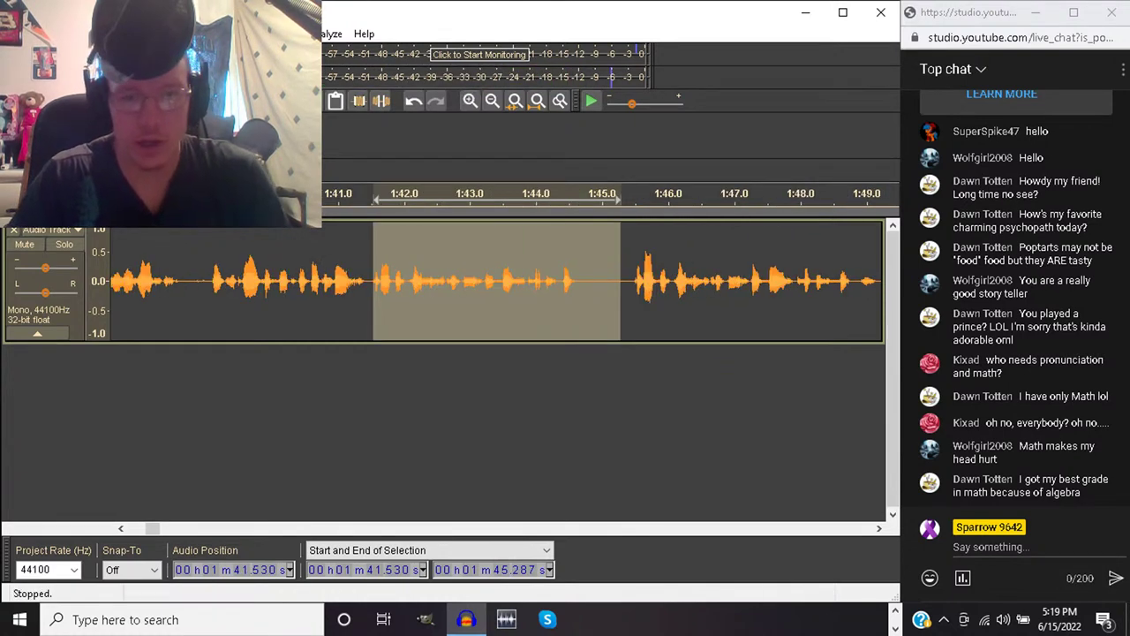
pyautogui.press('Delete')
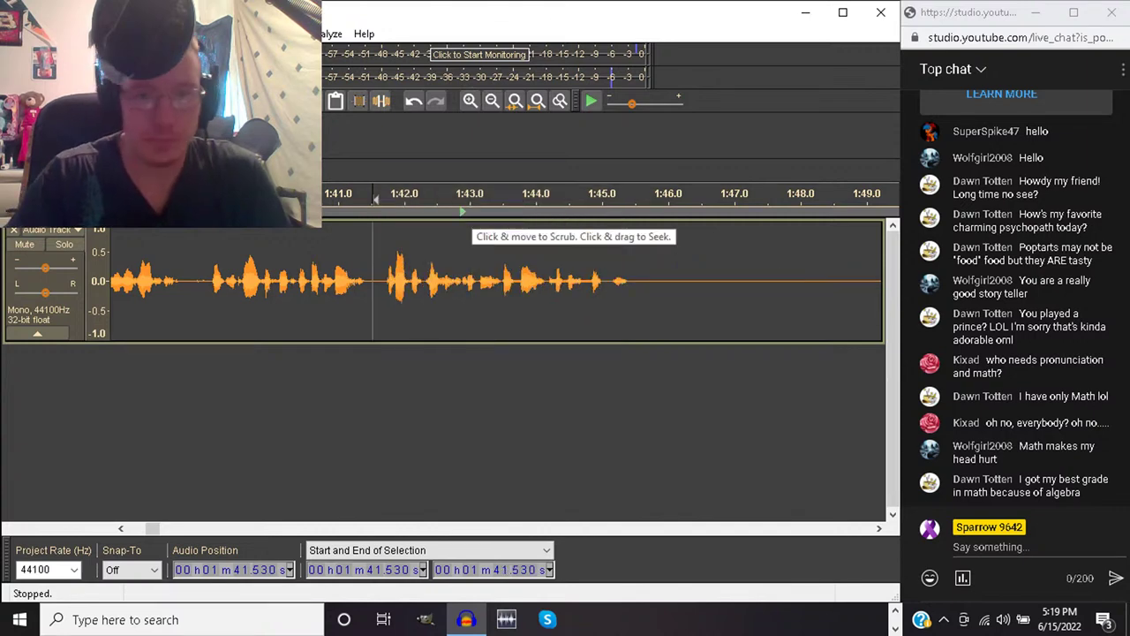
pyautogui.click(258, 283)
pyautogui.press('space')
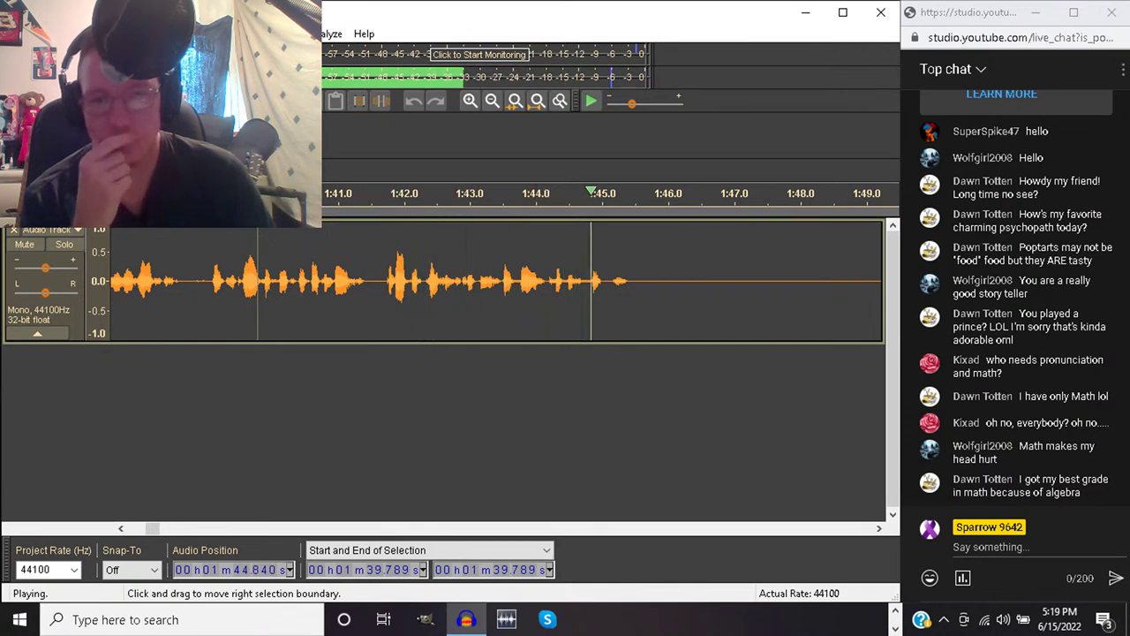
pyautogui.press('space')
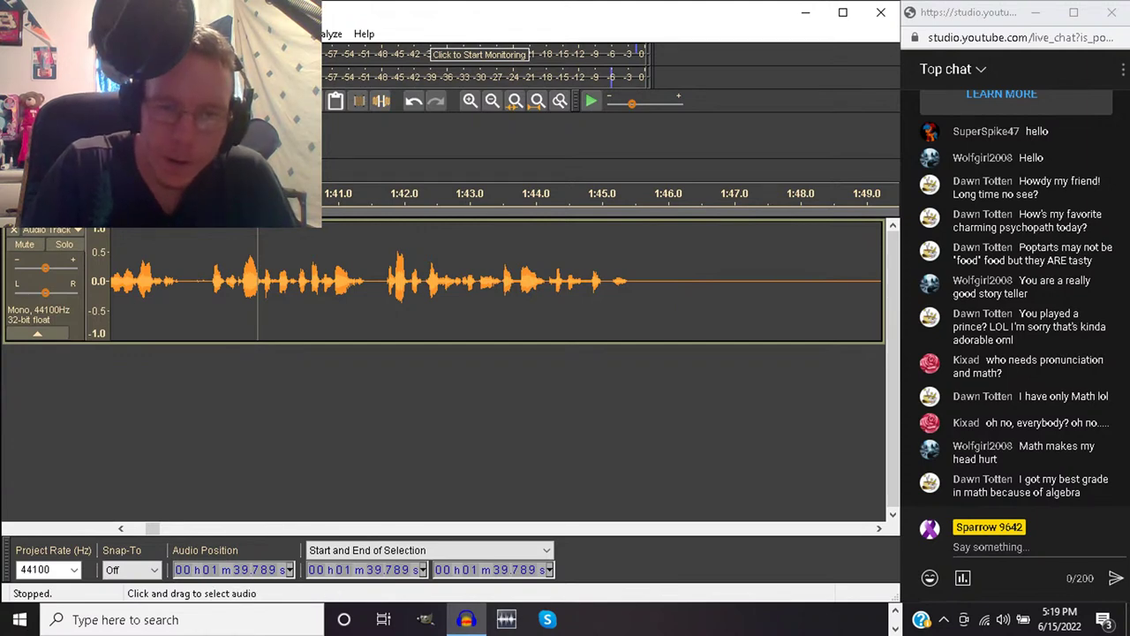
# Play from about 1:41.7 and delete the section from about 1:47.4 to 1:52.7
pyautogui.click(386, 292)
pyautogui.press('space')
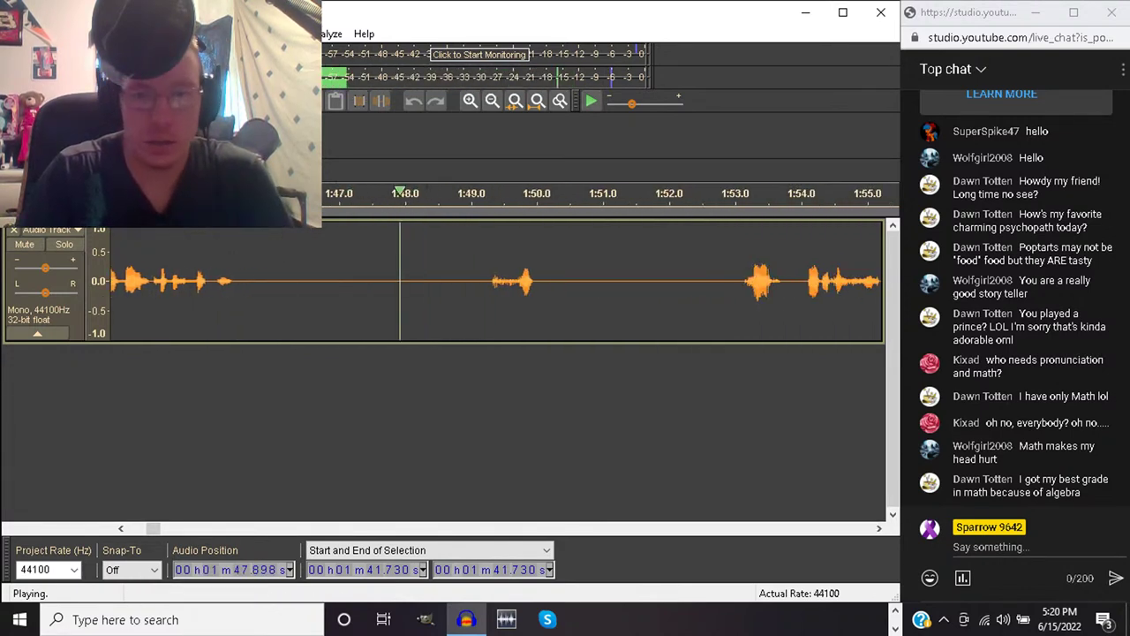
pyautogui.moveTo(341, 283); pyautogui.dragTo(748, 283)
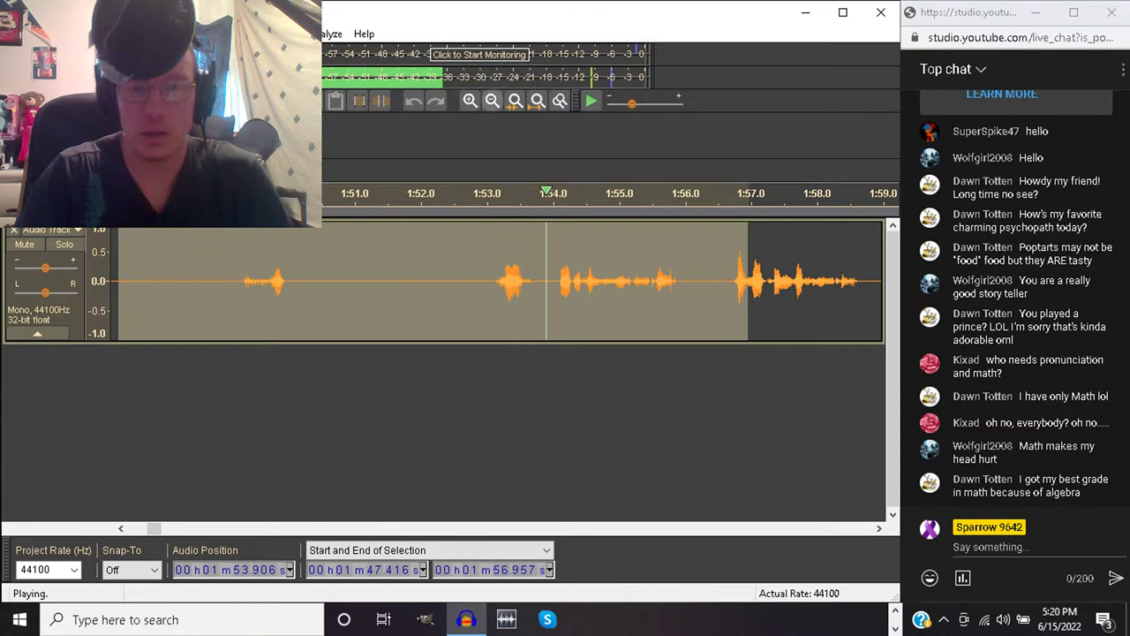
pyautogui.hotkey('ctrl', '3')
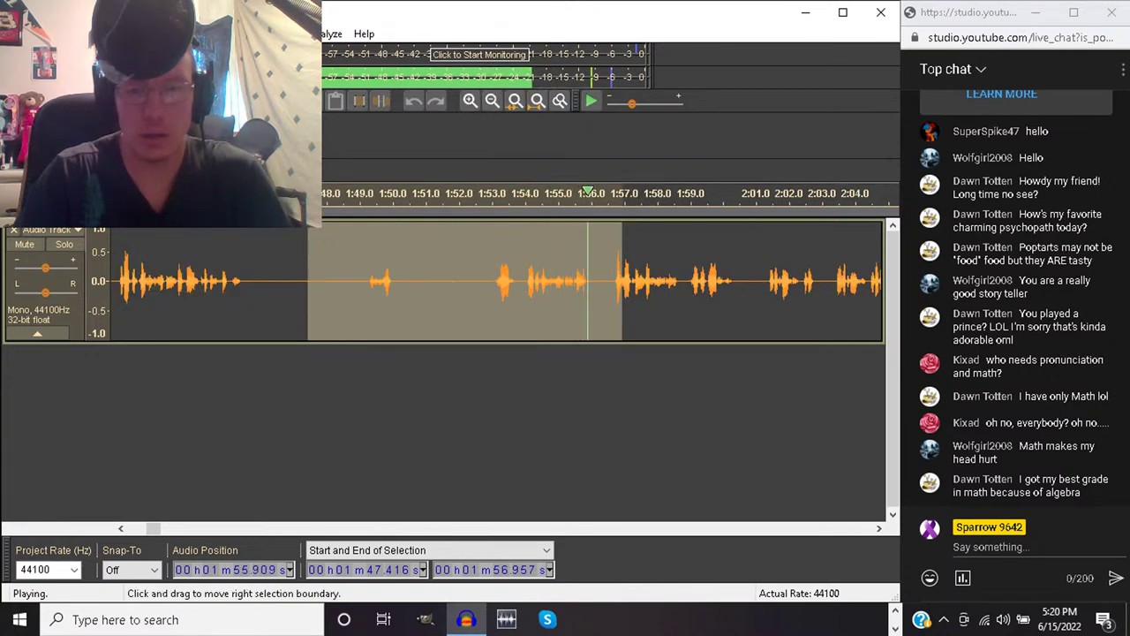
pyautogui.moveTo(622, 283); pyautogui.dragTo(484, 283)
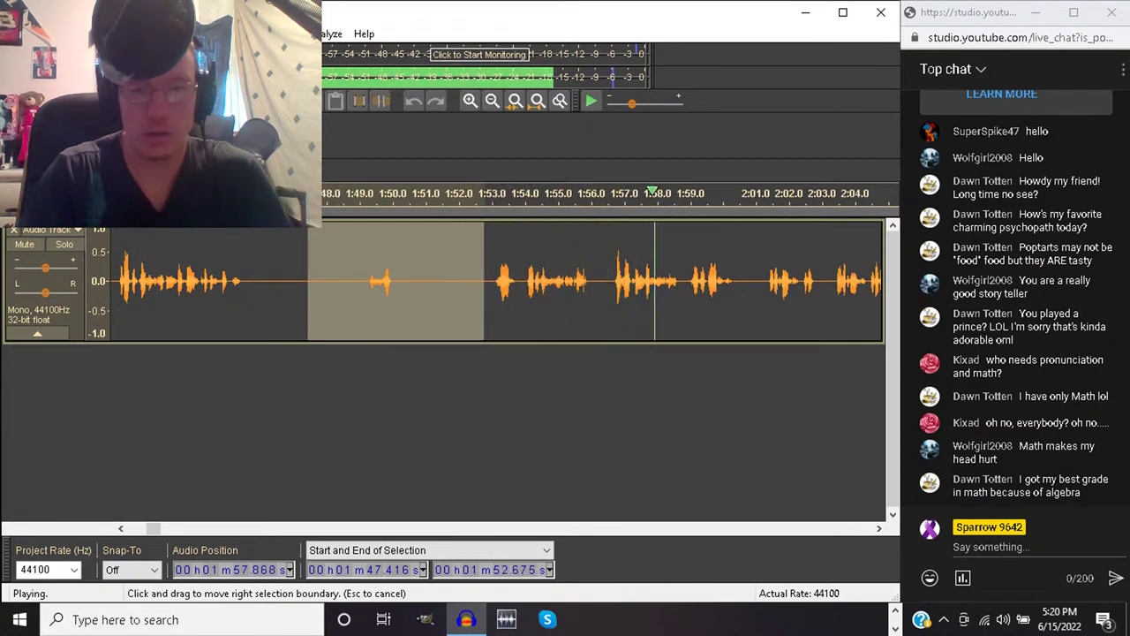
pyautogui.press('space')
pyautogui.press('Delete')
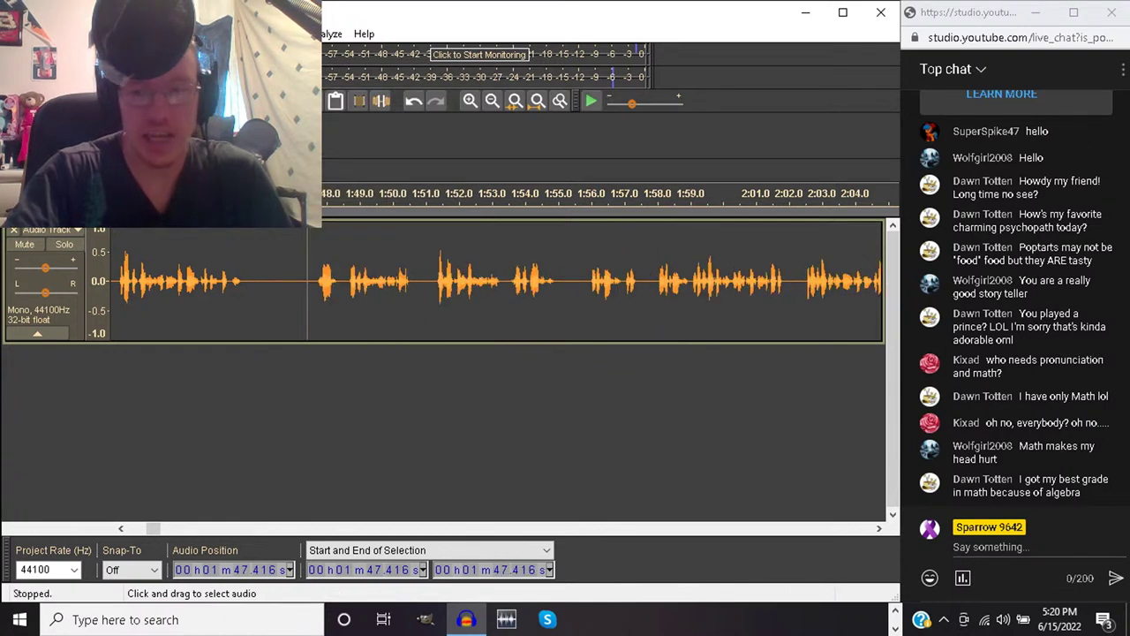
# Play from about 1:43.9, delete the pause from about 1:46.3 to 1:47.3, and replay from about 1:43.1
pyautogui.click(191, 282)
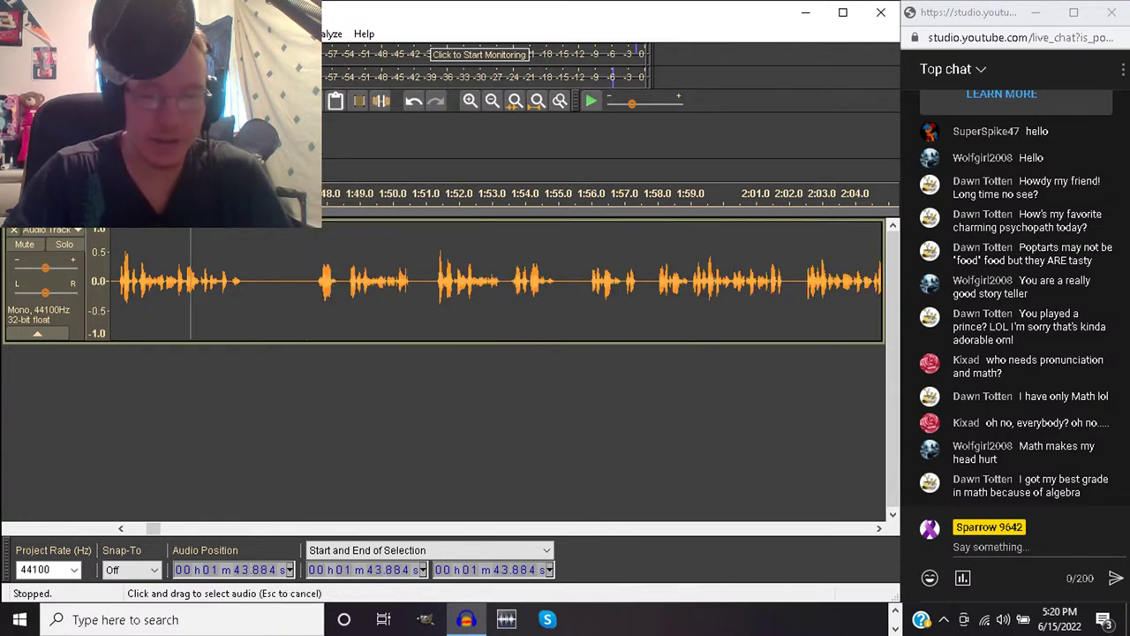
pyautogui.press('space')
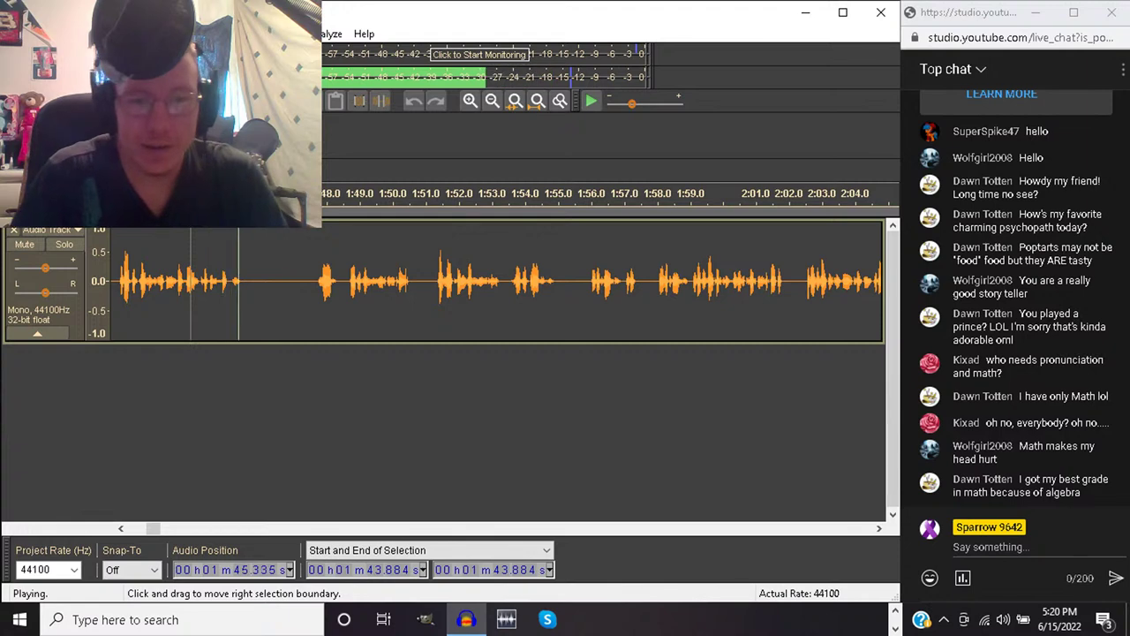
pyautogui.moveTo(271, 283); pyautogui.dragTo(305, 283)
pyautogui.press('space')
pyautogui.press('Delete')
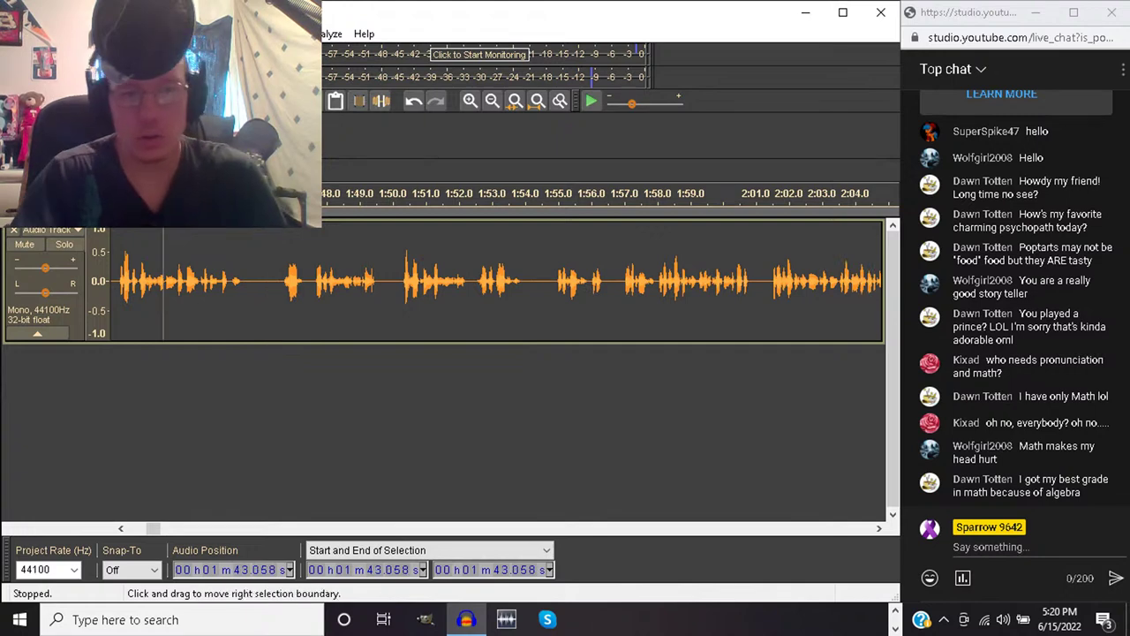
pyautogui.press('space')
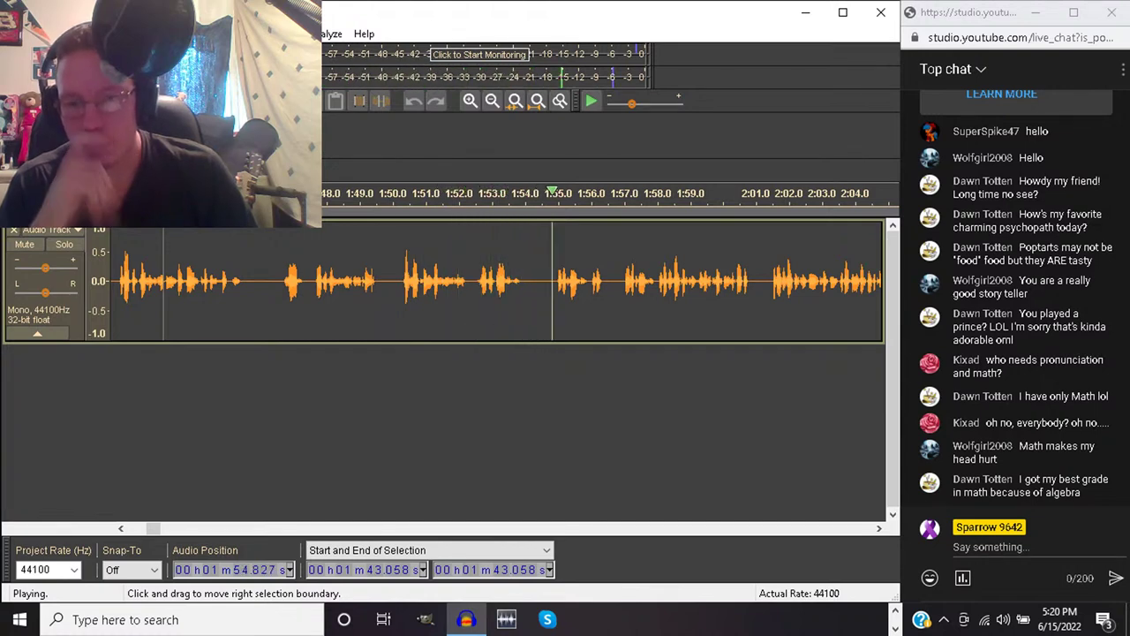
pyautogui.press('space')
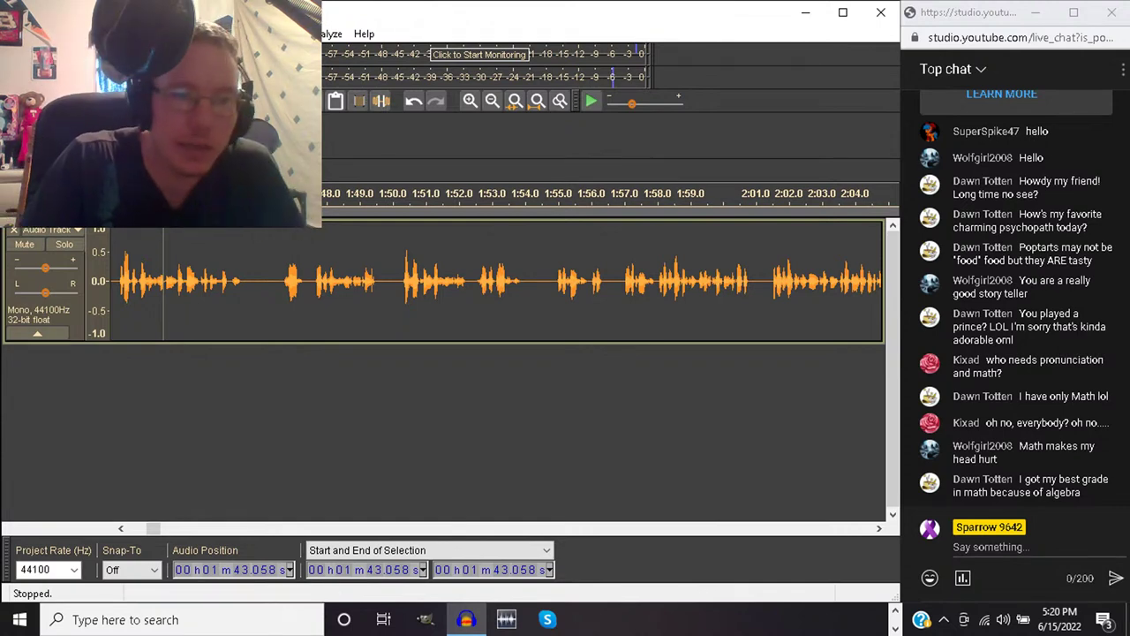
# Save the work as an Audacity project named "The Carnivorous Flower WIP"
pyautogui.hotkey('alt', 'f')
pyautogui.press('e')
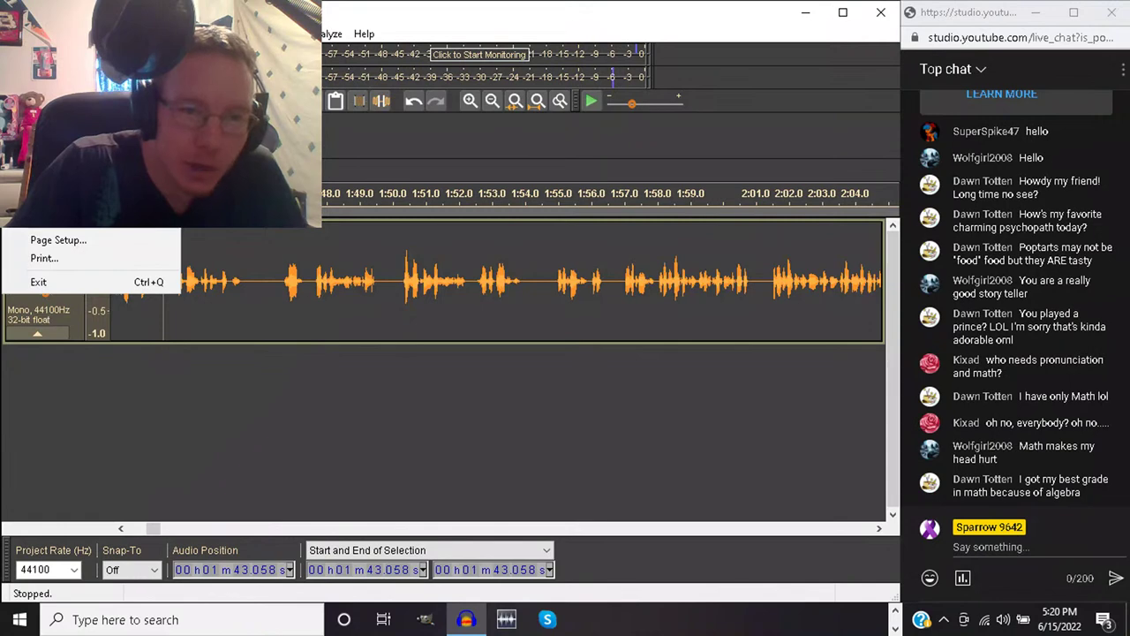
pyautogui.hotkey('alt', 'Tab')
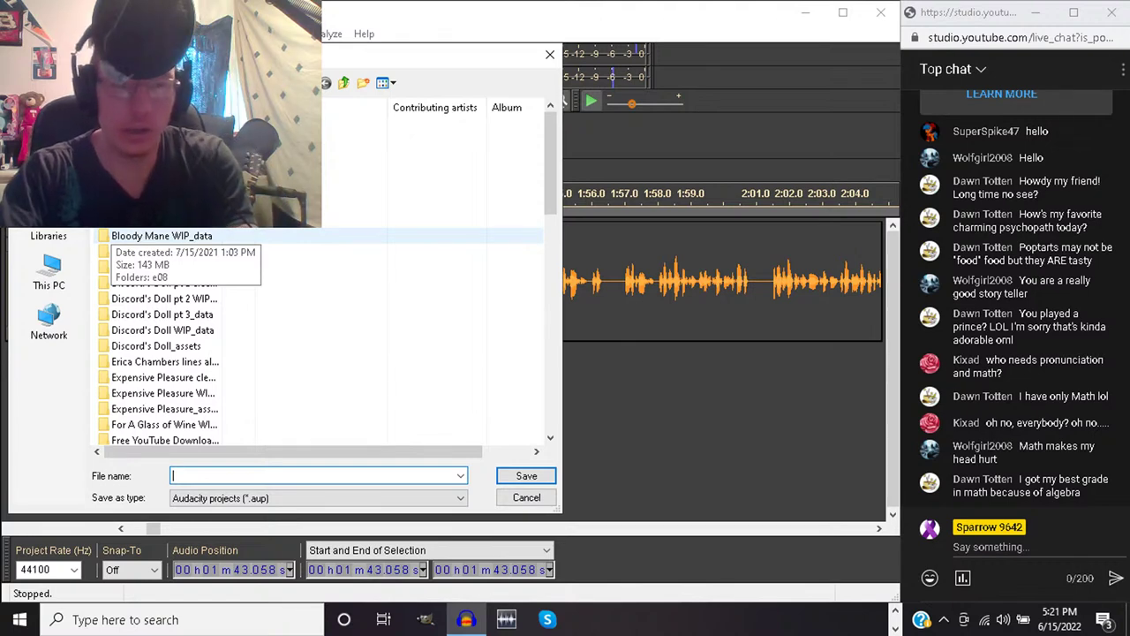
pyautogui.write('t')
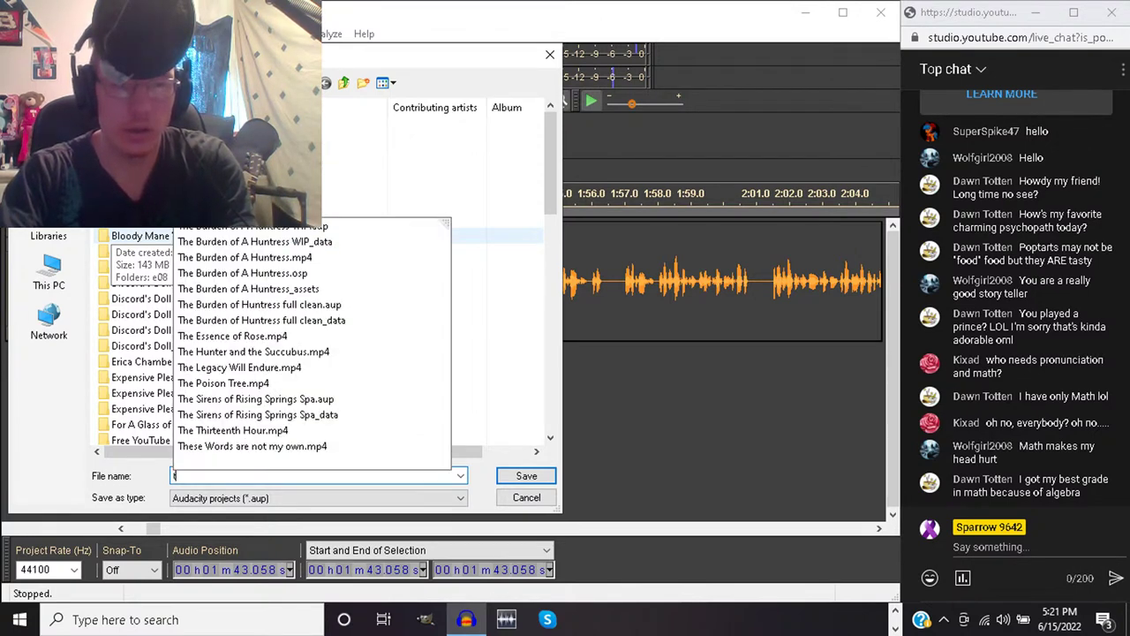
pyautogui.write('he Carnivorous Flower WIP')
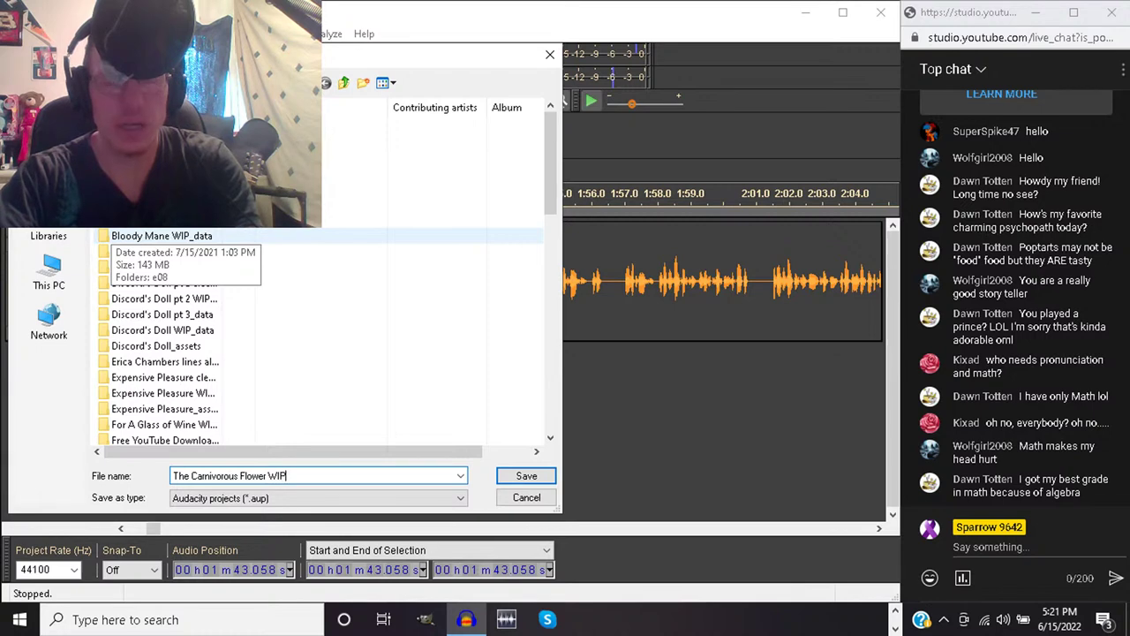
pyautogui.press('Return')
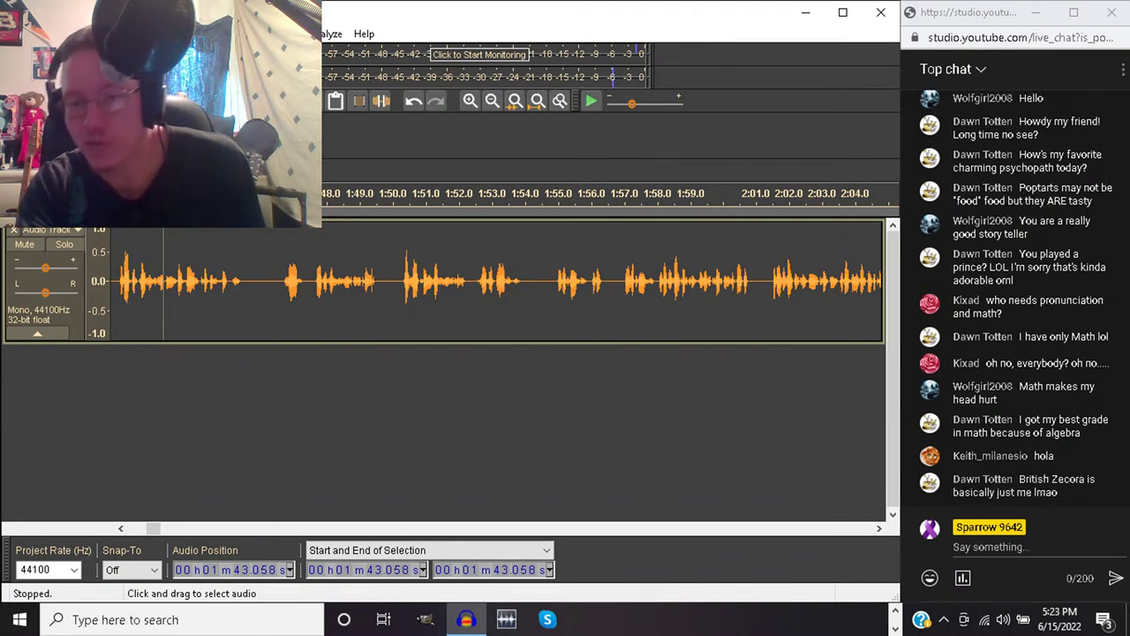
# Play from about 1:43.1, delete the section from about 1:54.6 to 1:56.8, and play onward from the join
pyautogui.press('space')
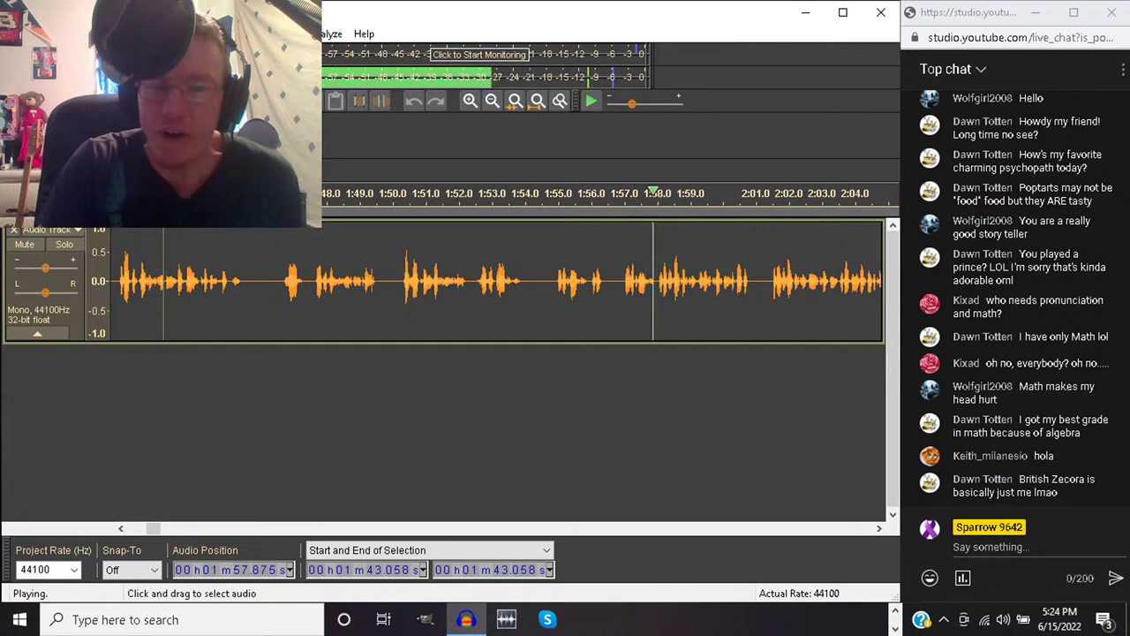
pyautogui.moveTo(544, 280); pyautogui.dragTo(562, 281)
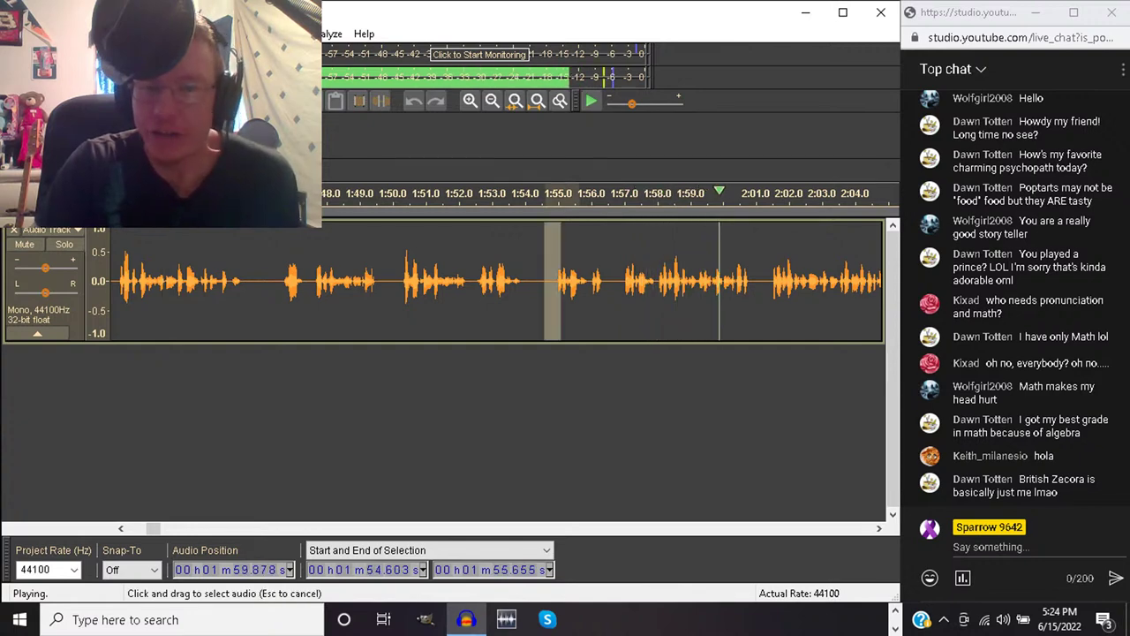
pyautogui.press('space')
pyautogui.press('Delete')
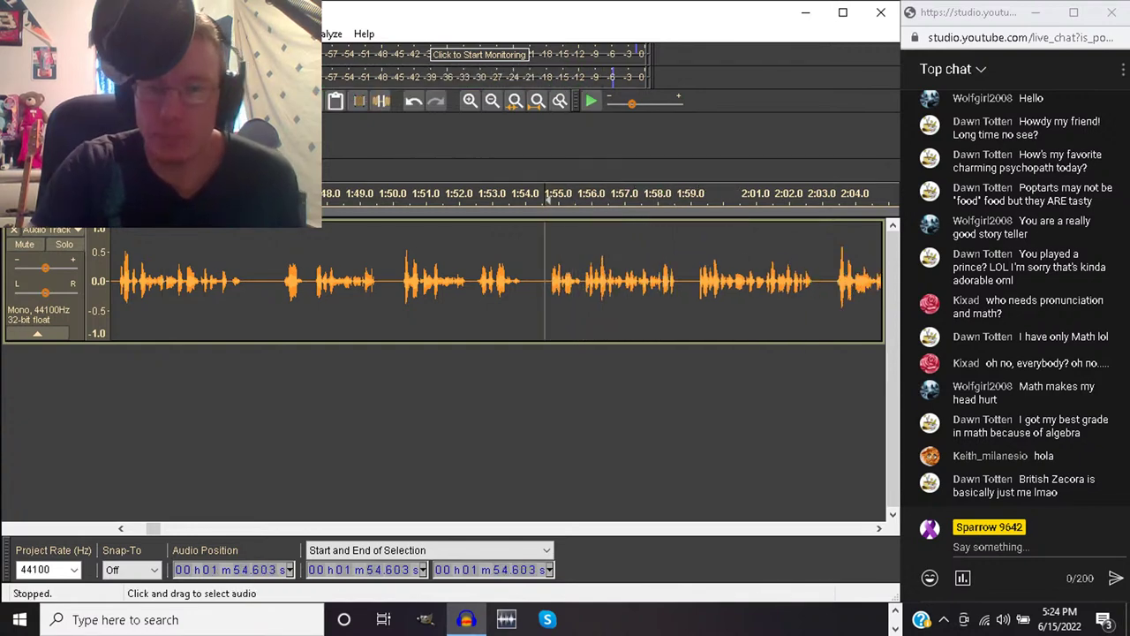
pyautogui.press('space')
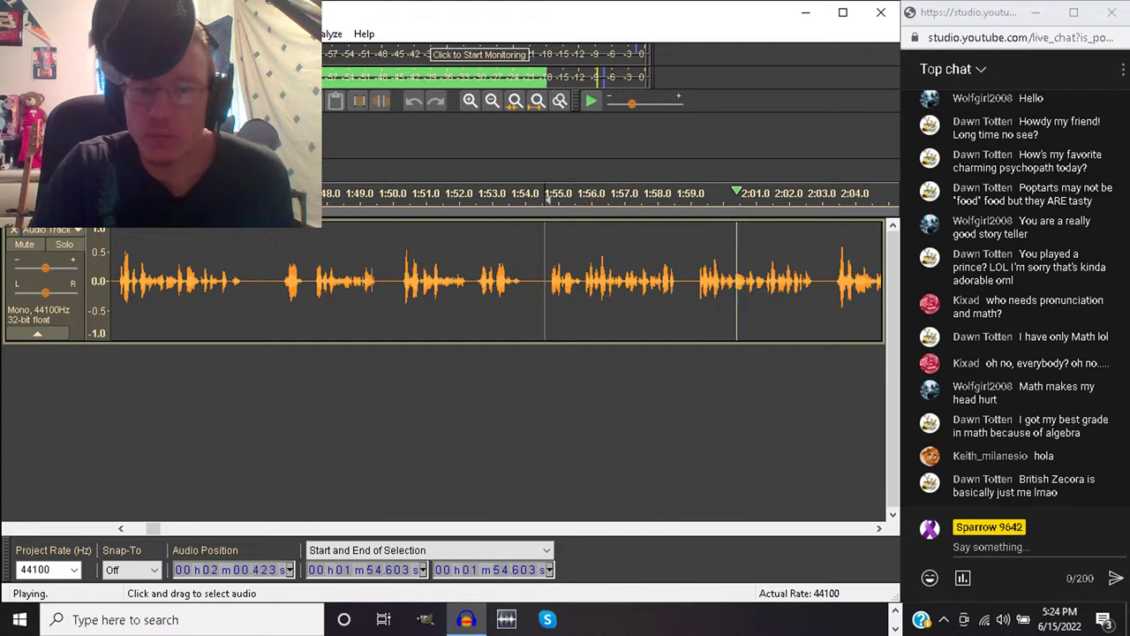
# Replay from about 1:55.7, delete the section from about 1:55.8 to 1:59.1, and play the result from about 1:54.6
pyautogui.click(585, 200)
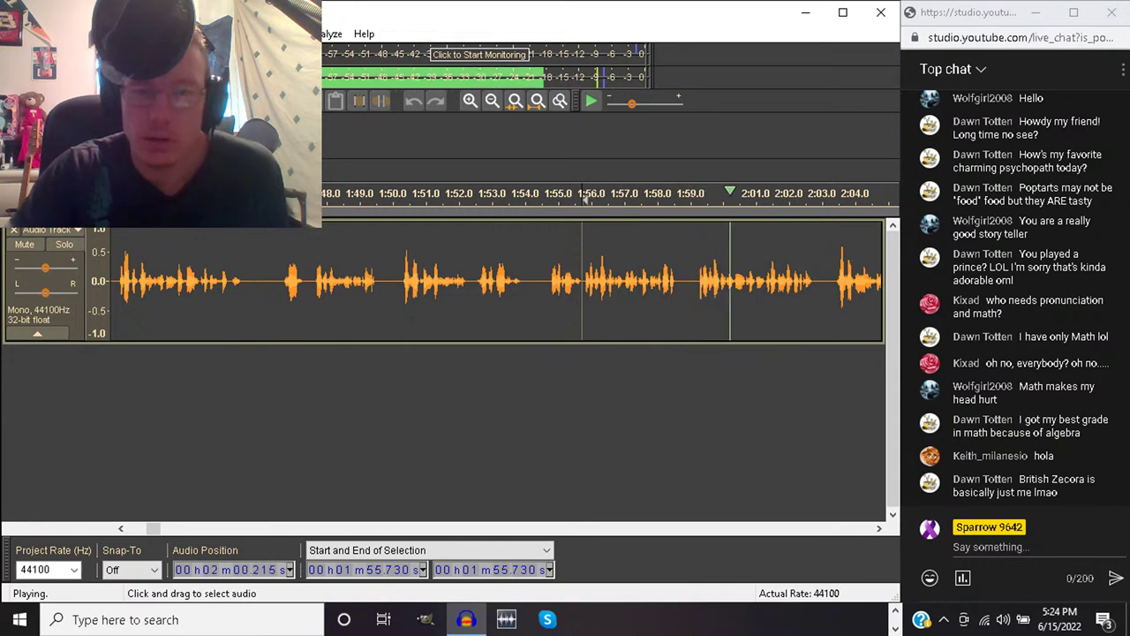
pyautogui.click(545, 265)
pyautogui.press('space')
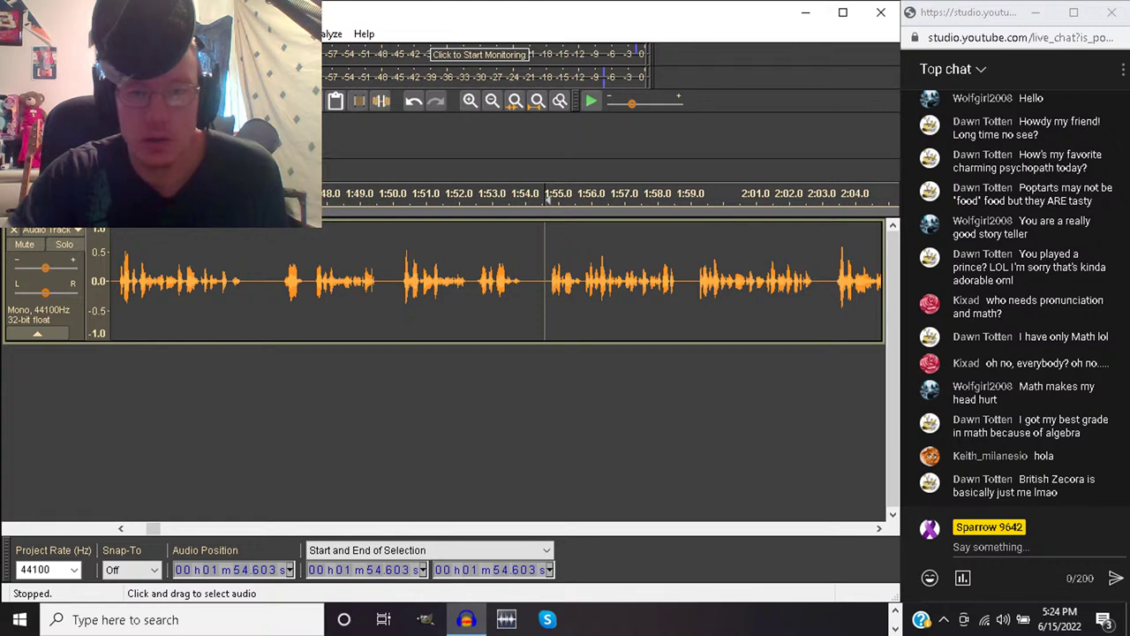
pyautogui.moveTo(583, 196); pyautogui.dragTo(694, 196)
pyautogui.press('Delete')
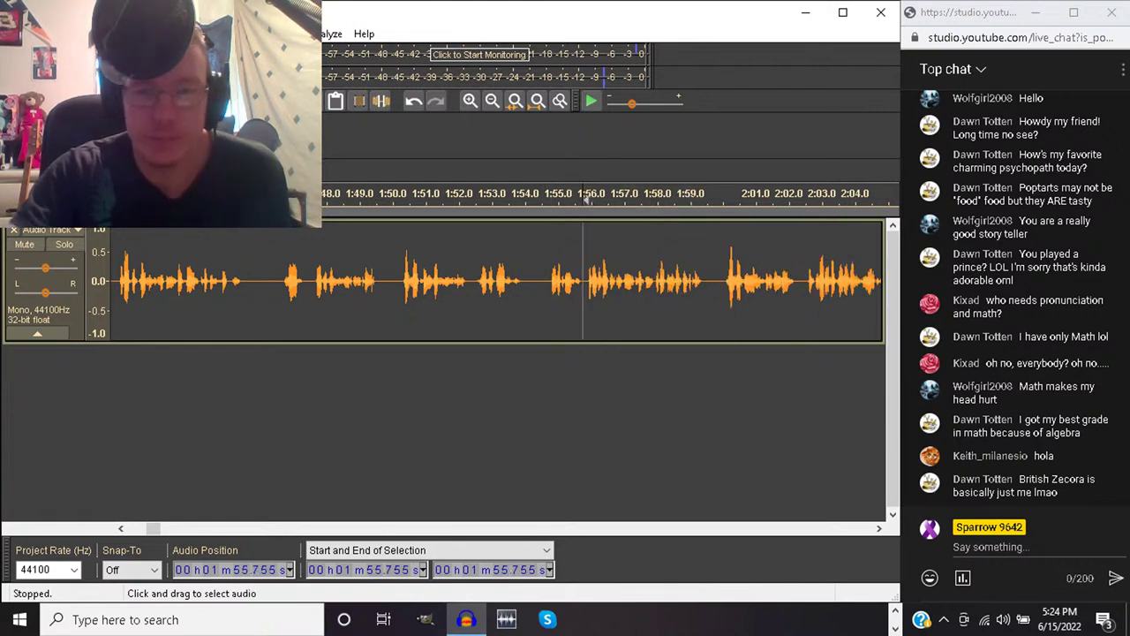
pyautogui.click(548, 199)
pyautogui.press('space')
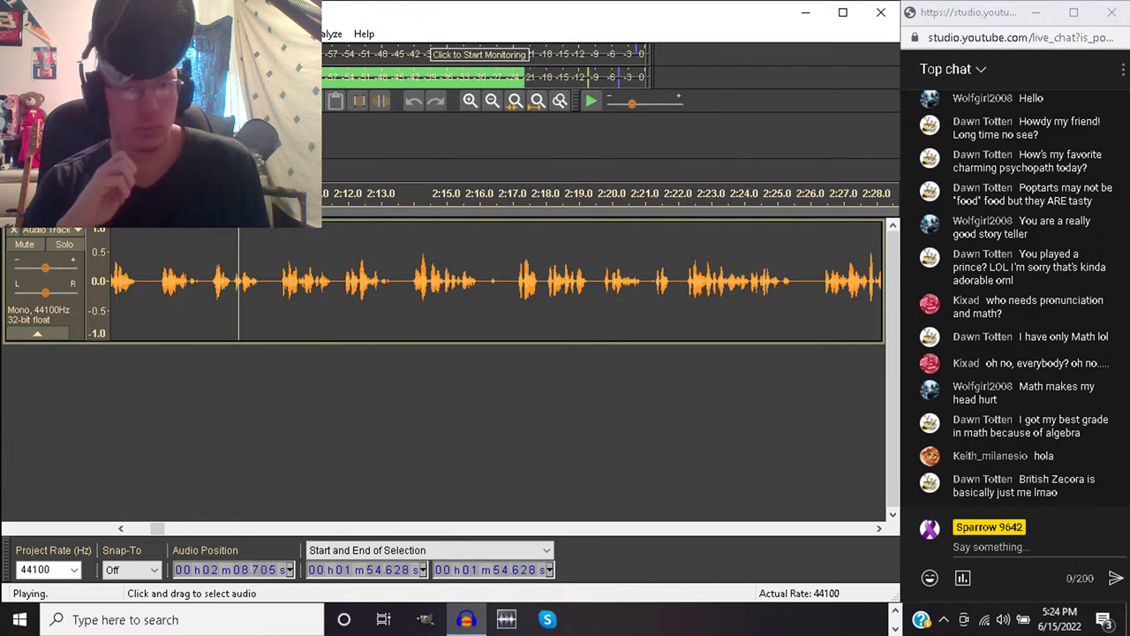
pyautogui.press('space')
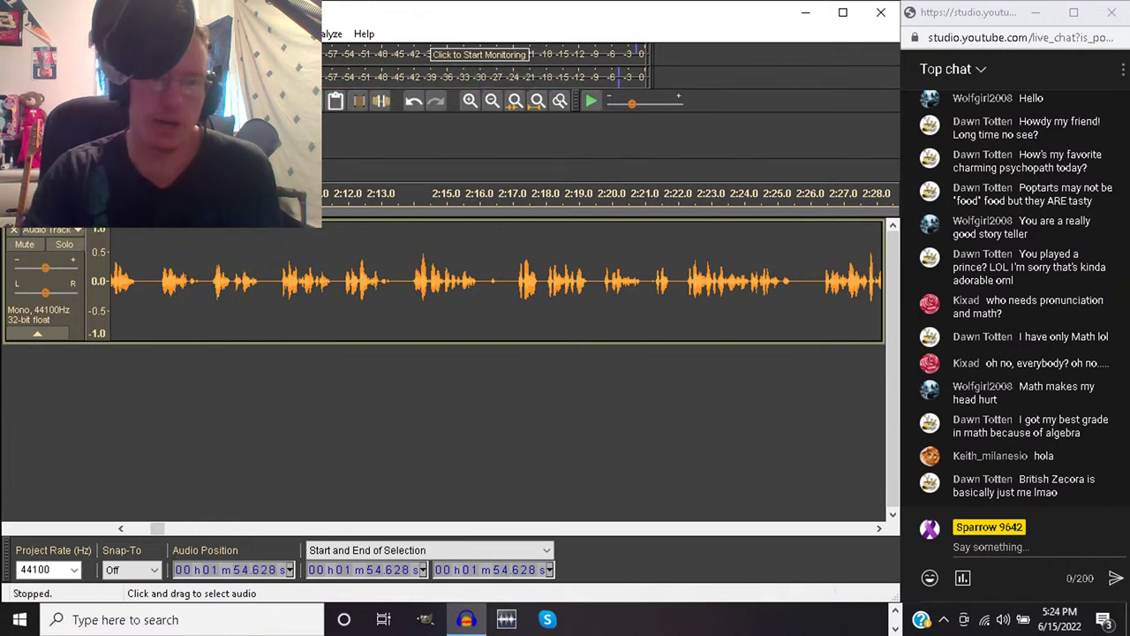
# Play from about 2:07.8, delete the section from about 2:16.2 to 2:22.2, and listen onward from about 2:14.7
pyautogui.click(207, 283)
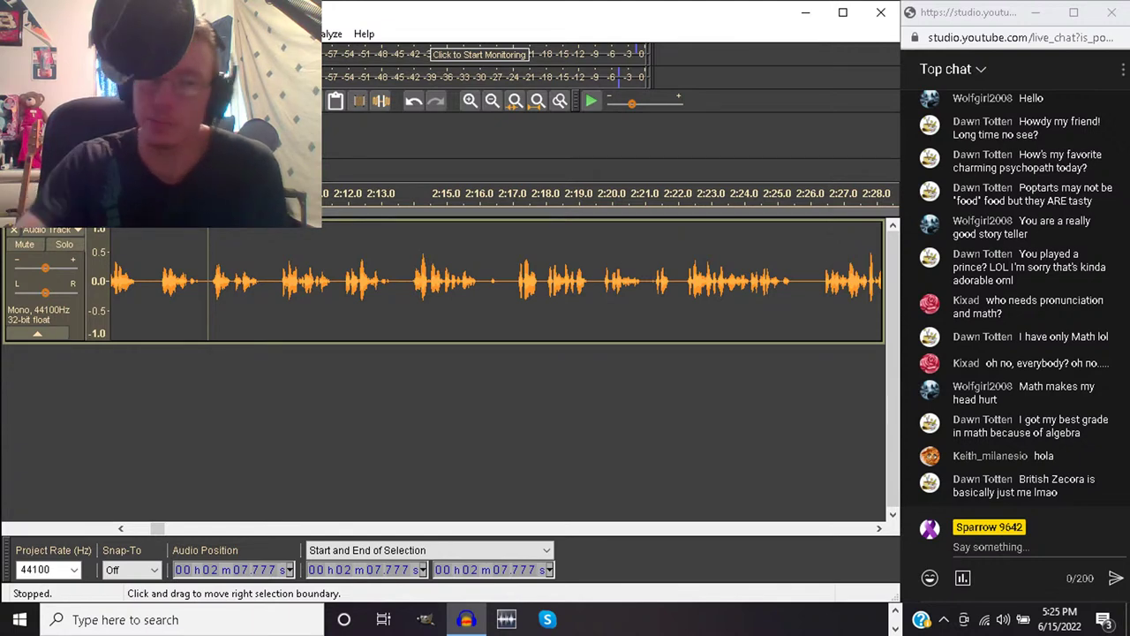
pyautogui.press('space')
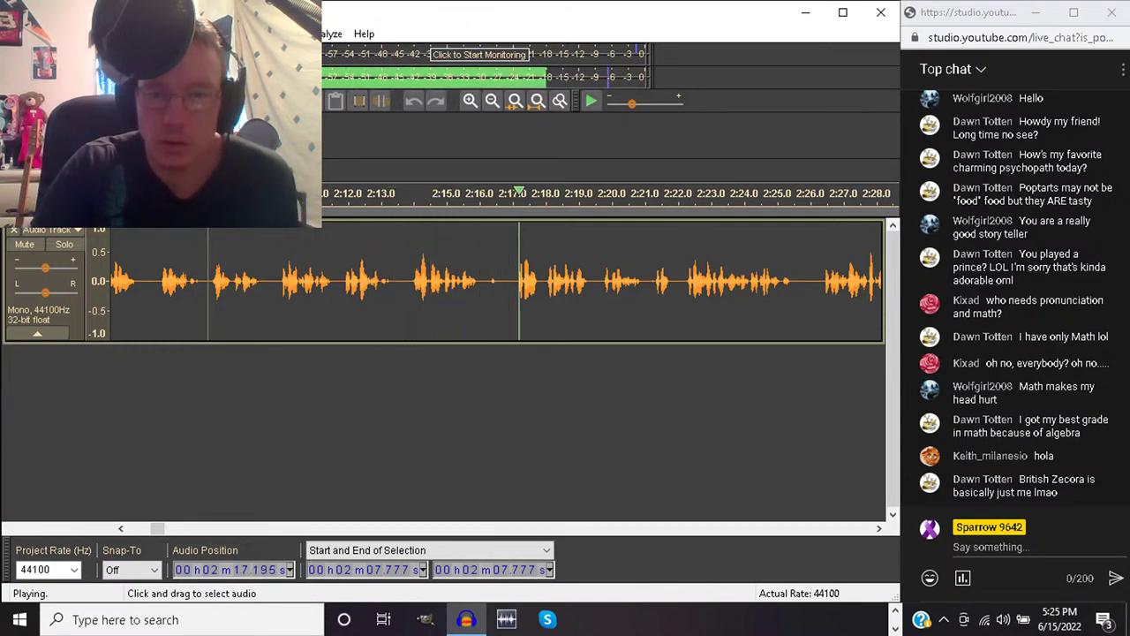
pyautogui.click(487, 280)
pyautogui.moveTo(487, 281); pyautogui.dragTo(684, 281)
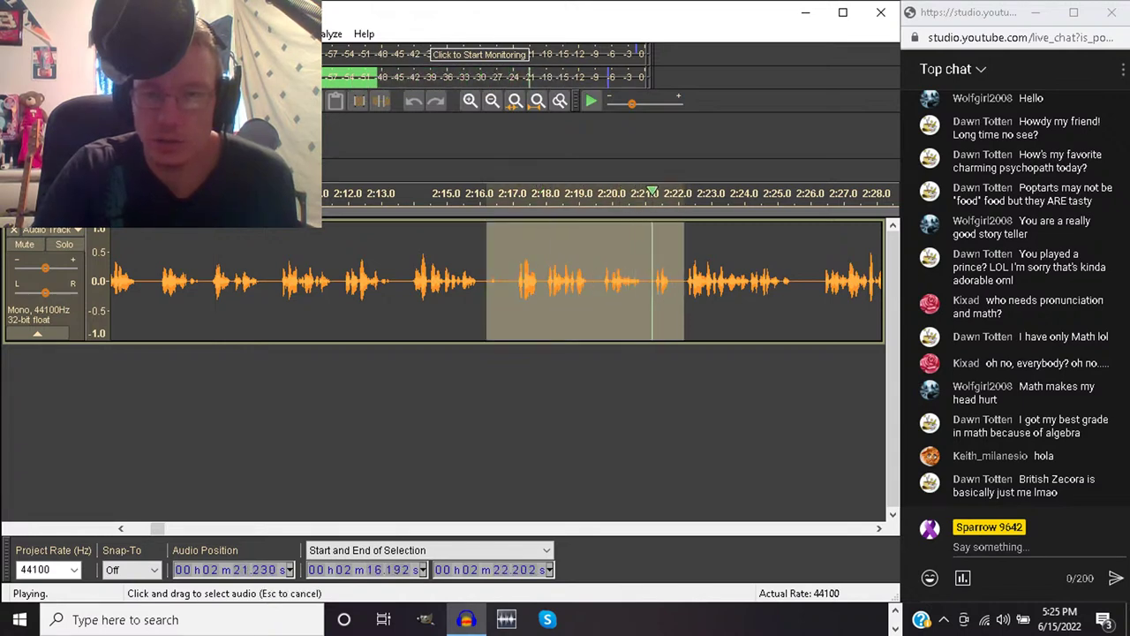
pyautogui.press('space')
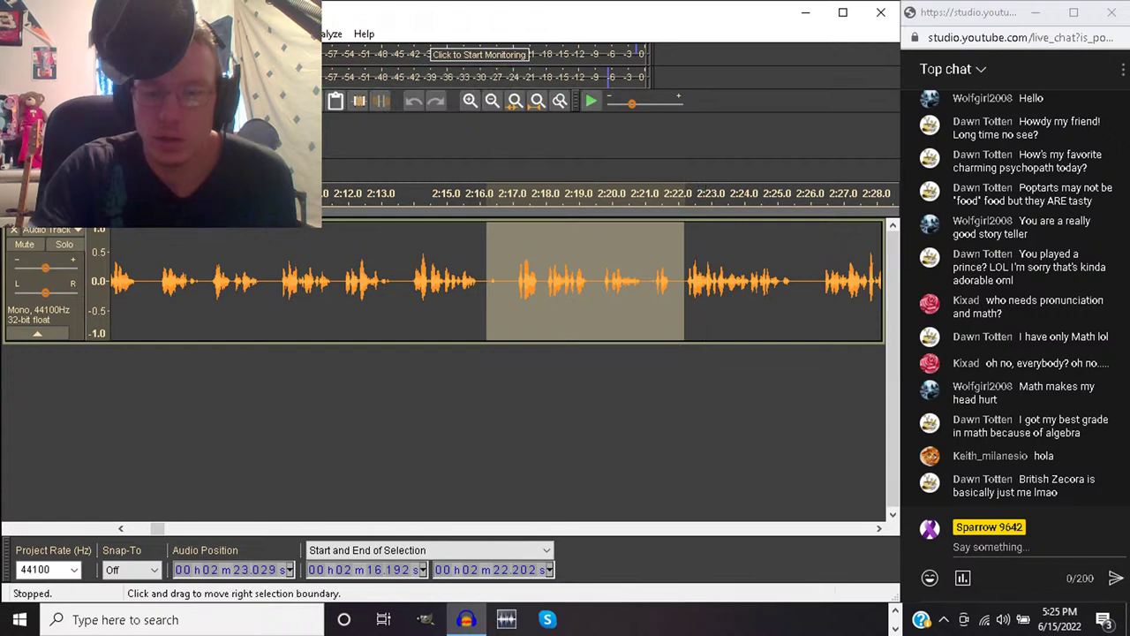
pyautogui.press('Delete')
pyautogui.click(439, 281)
pyautogui.press('space')
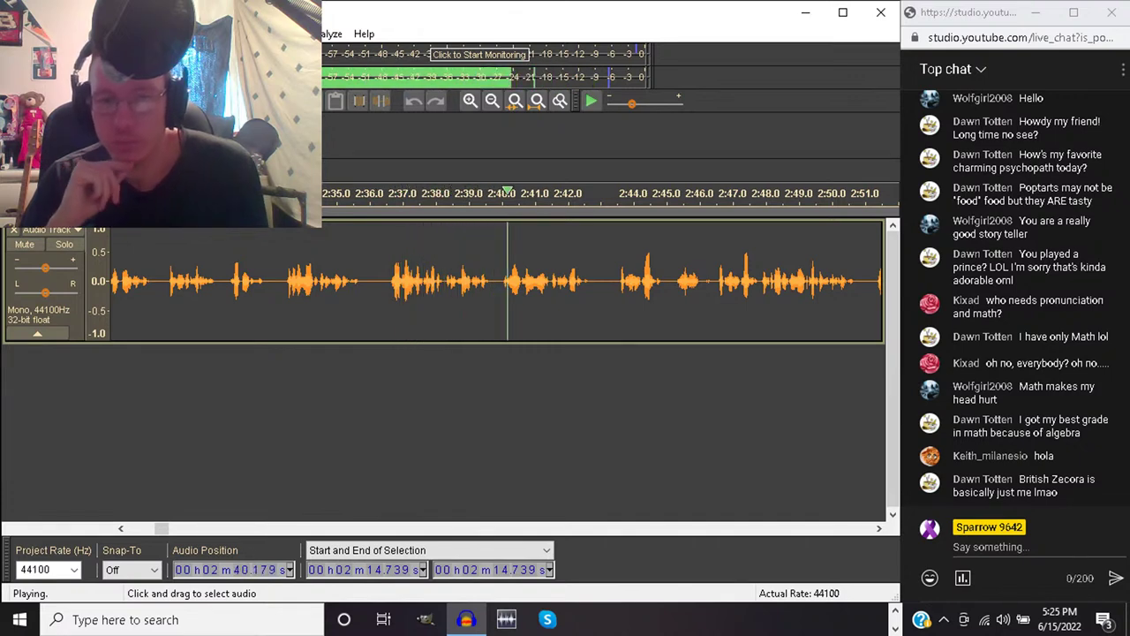
pyautogui.press('space')
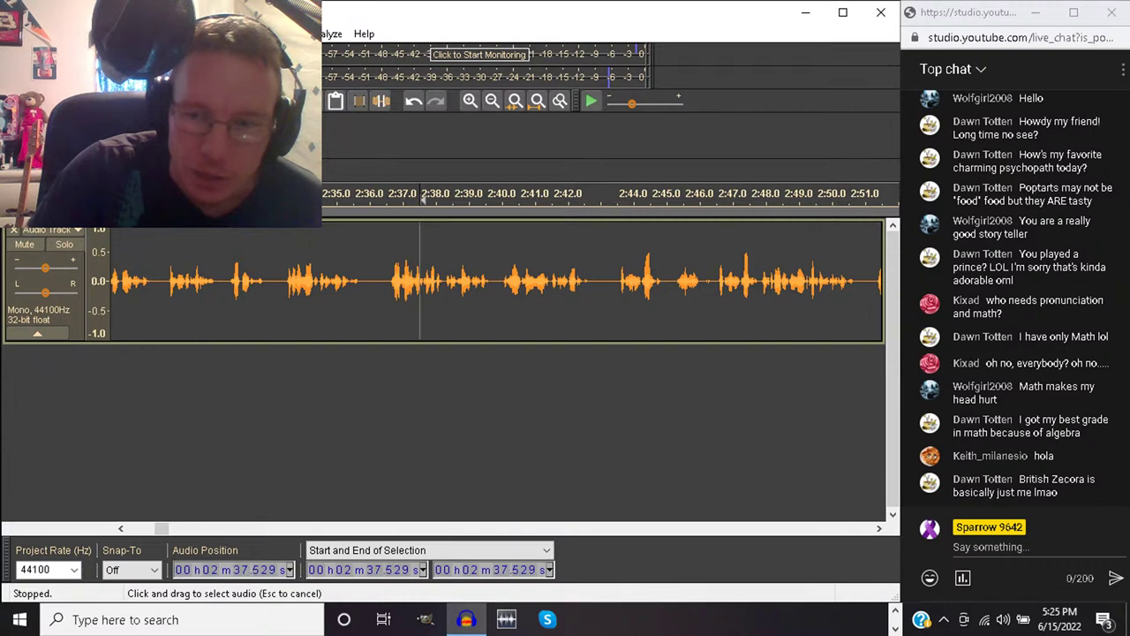
# Replay the recording from about 2:37.5, and repeatedly from about 2:39.9, to check the passage
pyautogui.click(424, 197)
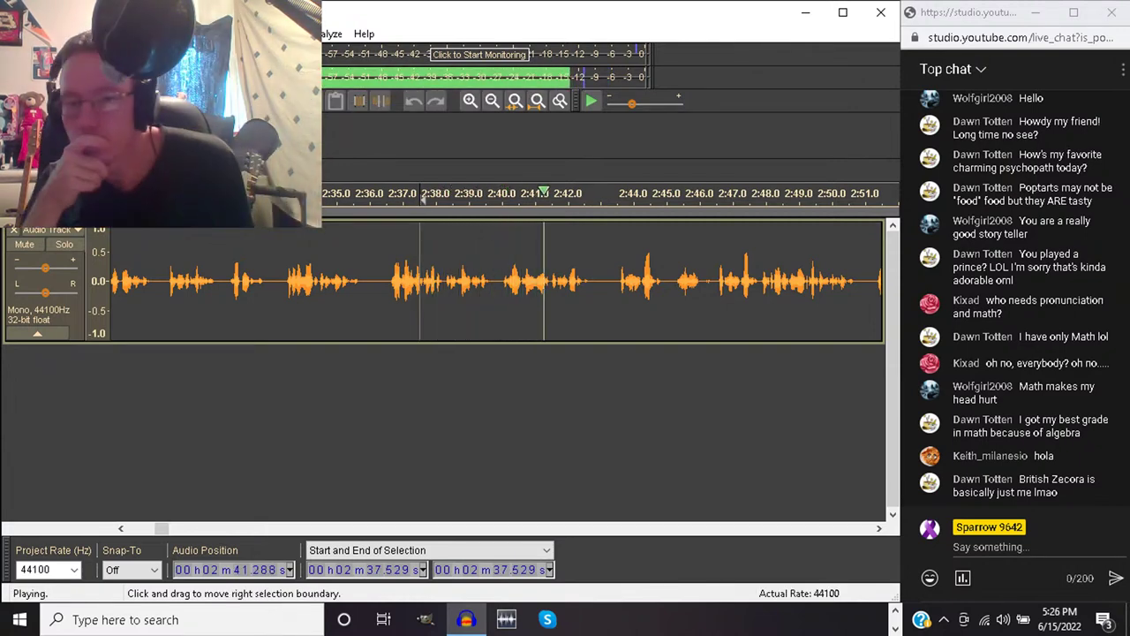
pyautogui.click(500, 265)
pyautogui.press('space')
pyautogui.press('space')
pyautogui.press('space')
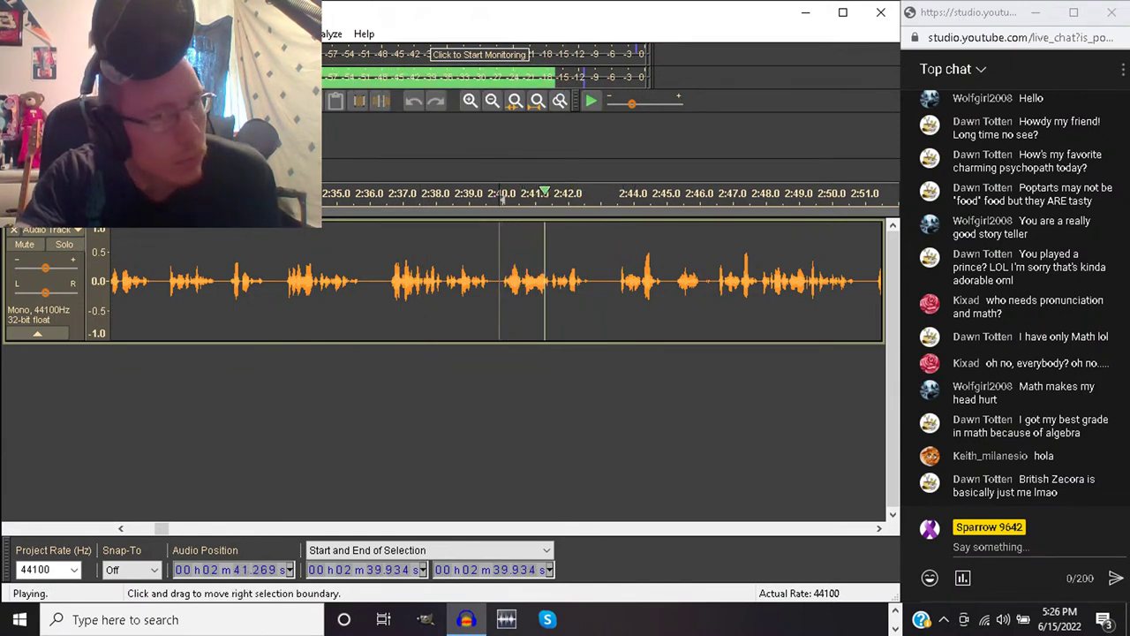
pyautogui.press('space')
pyautogui.press('space')
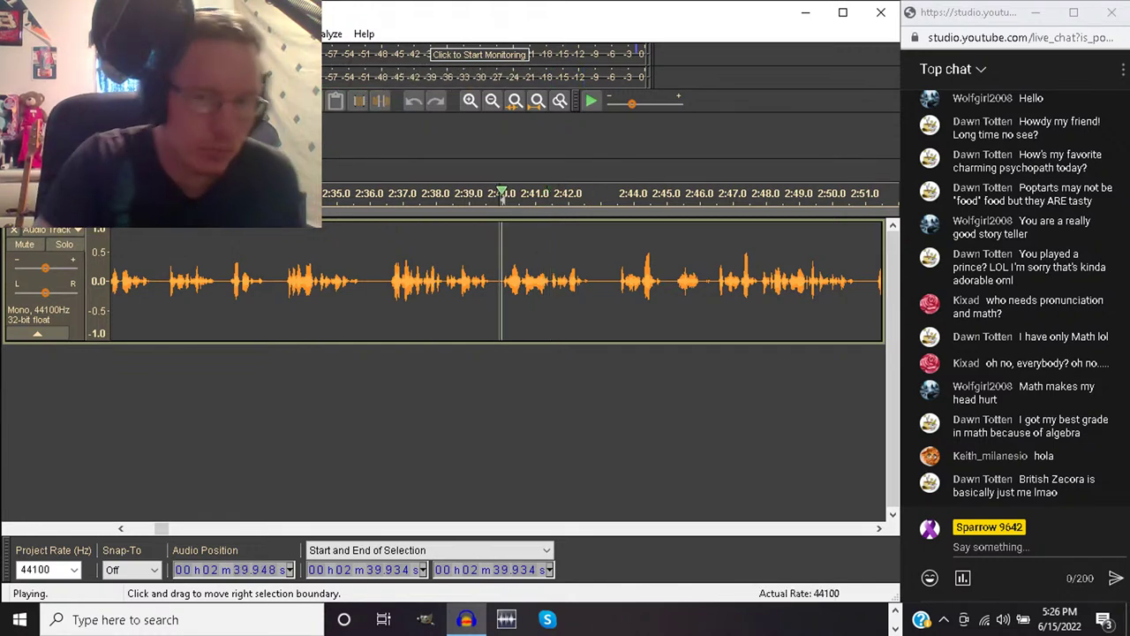
pyautogui.press('space')
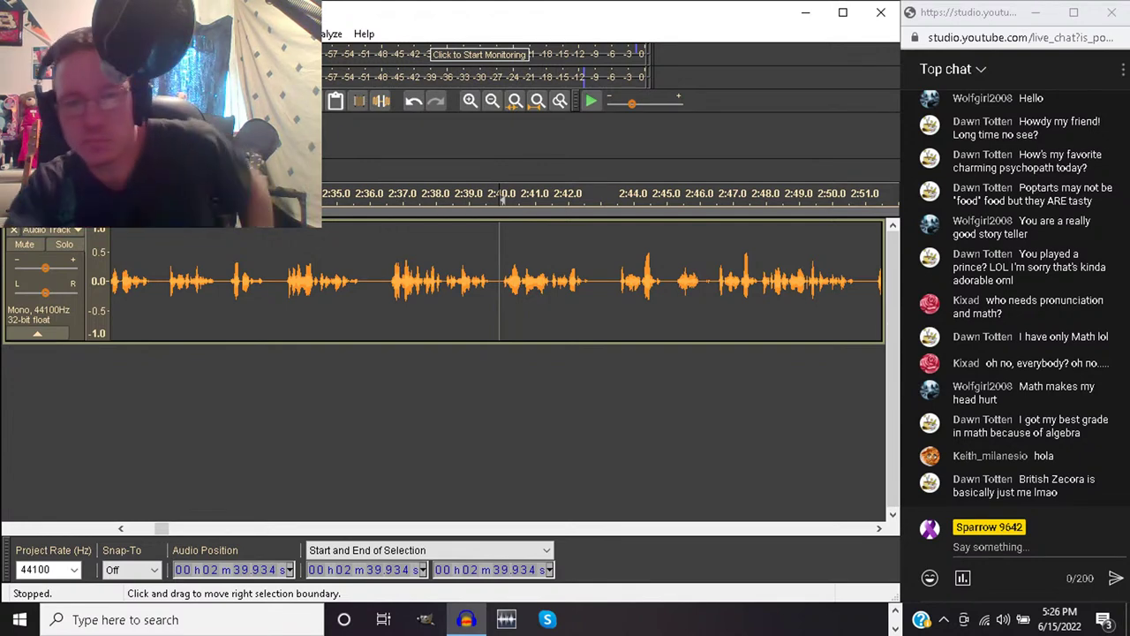
pyautogui.press('space')
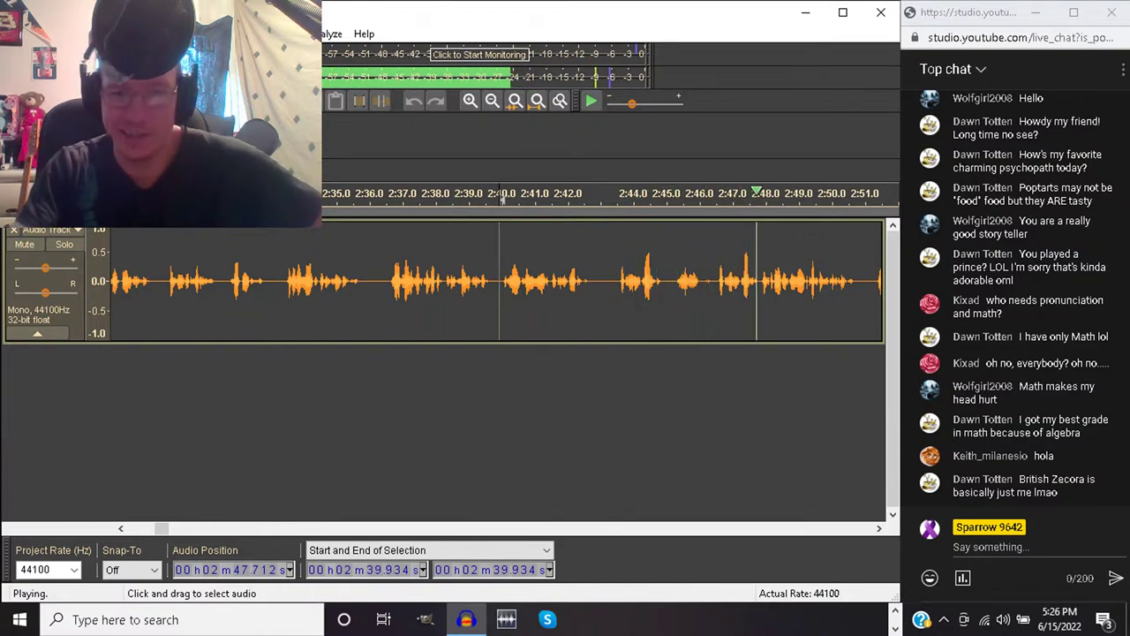
# Delete the section from about 2:43.4 to 2:46.5 and play across the join from about 2:41.4
pyautogui.moveTo(613, 283); pyautogui.dragTo(717, 283)
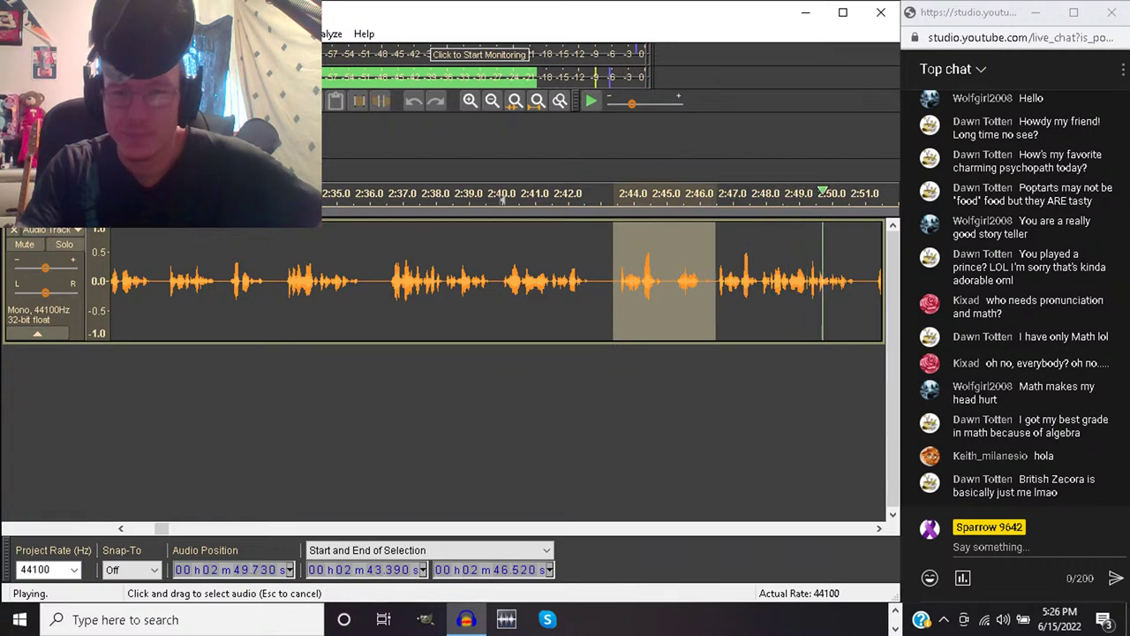
pyautogui.press('space')
pyautogui.click(615, 201)
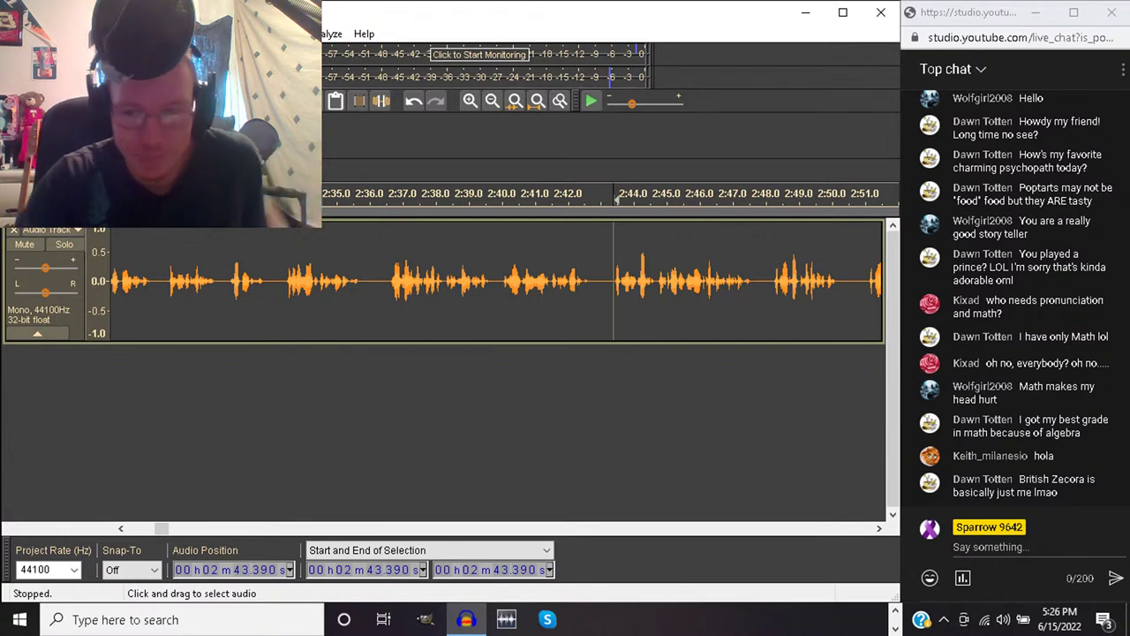
pyautogui.click(549, 291)
pyautogui.press('space')
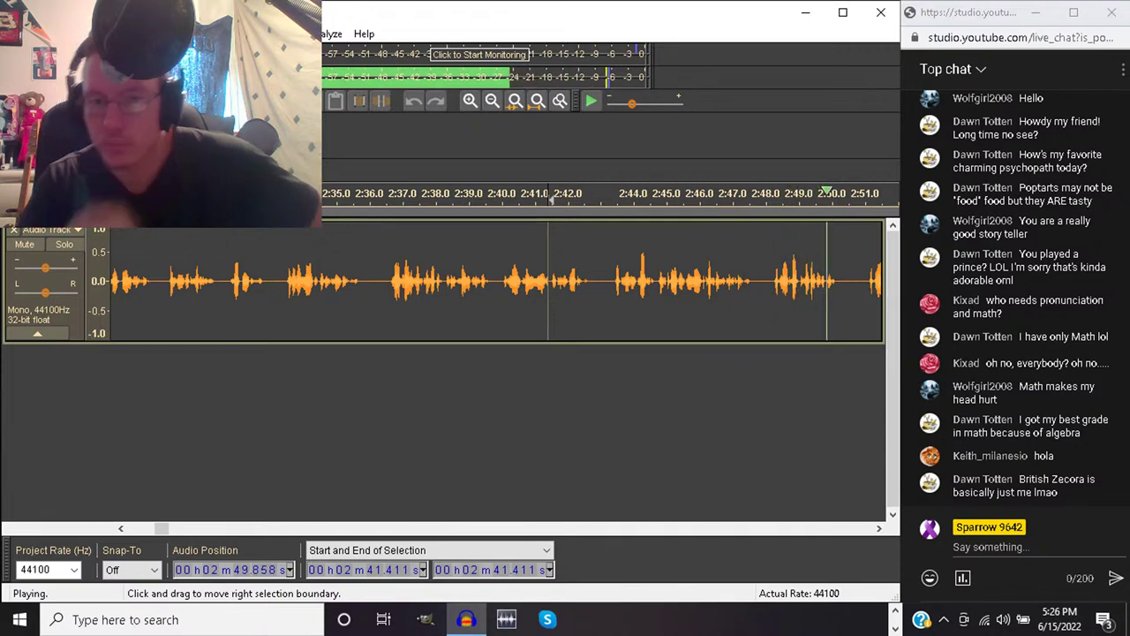
pyautogui.press('space')
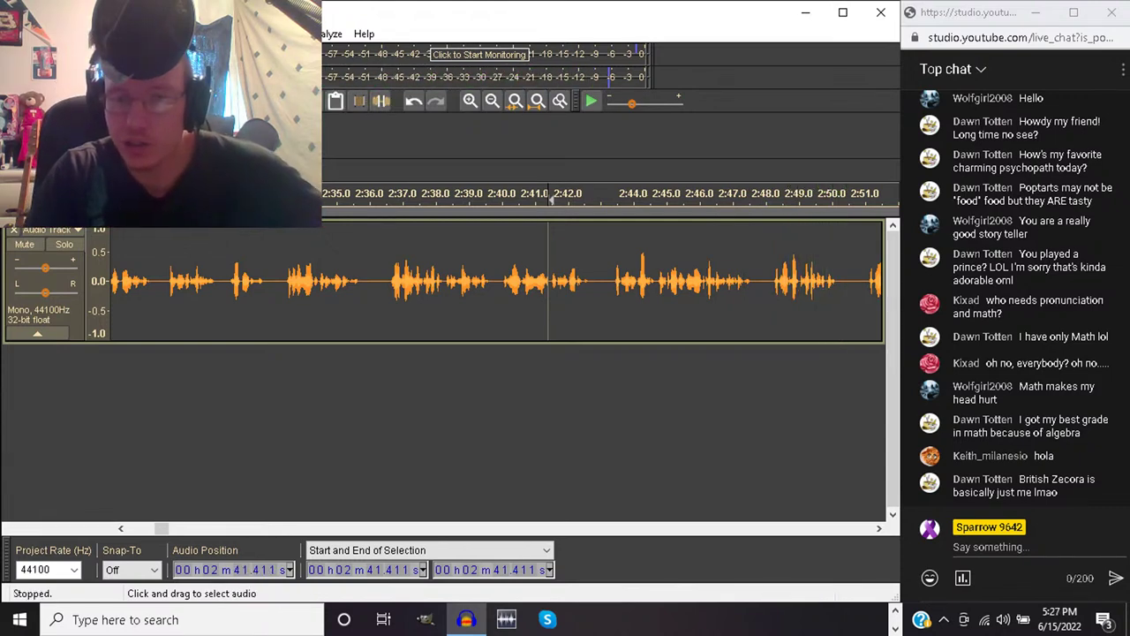
# Mark the short pause from about 2:47.8 to 2:48.1, and play onward from about 2:45.5
pyautogui.click(758, 281)
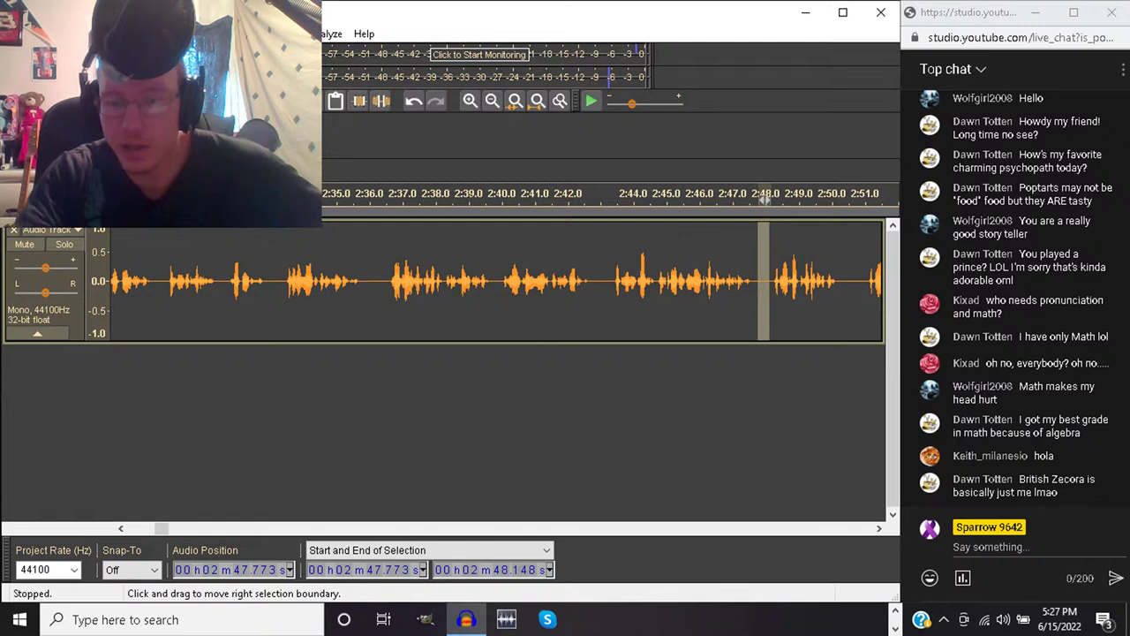
pyautogui.click(685, 281)
pyautogui.press('space')
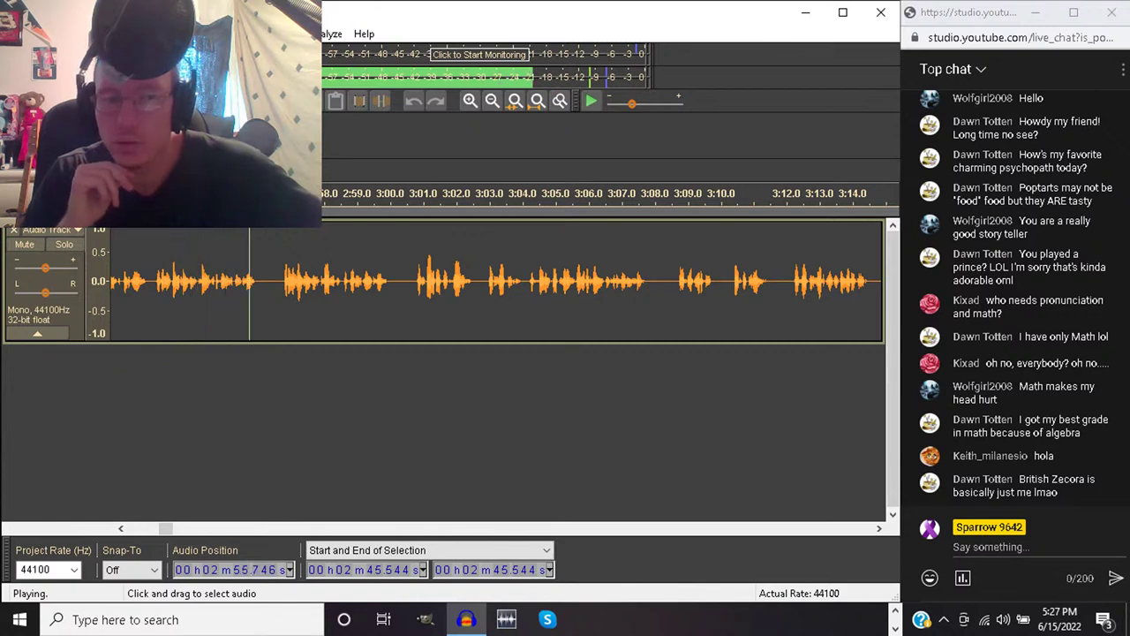
pyautogui.press('space')
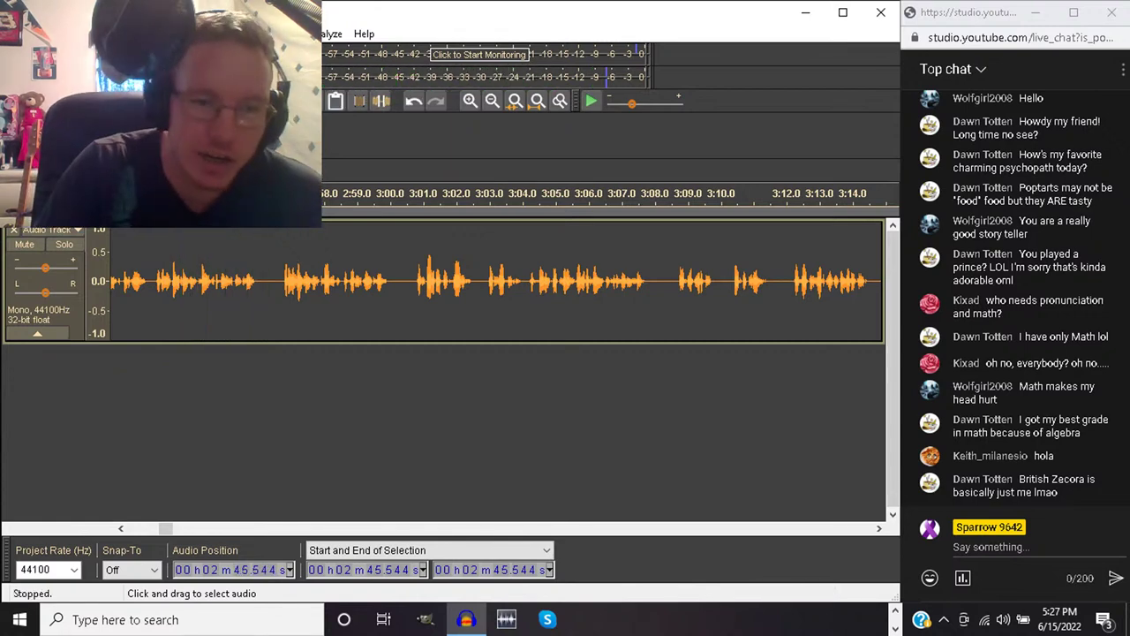
# Replay the passage from about 2:52.2 twice to check it
pyautogui.click(133, 283)
pyautogui.press('space')
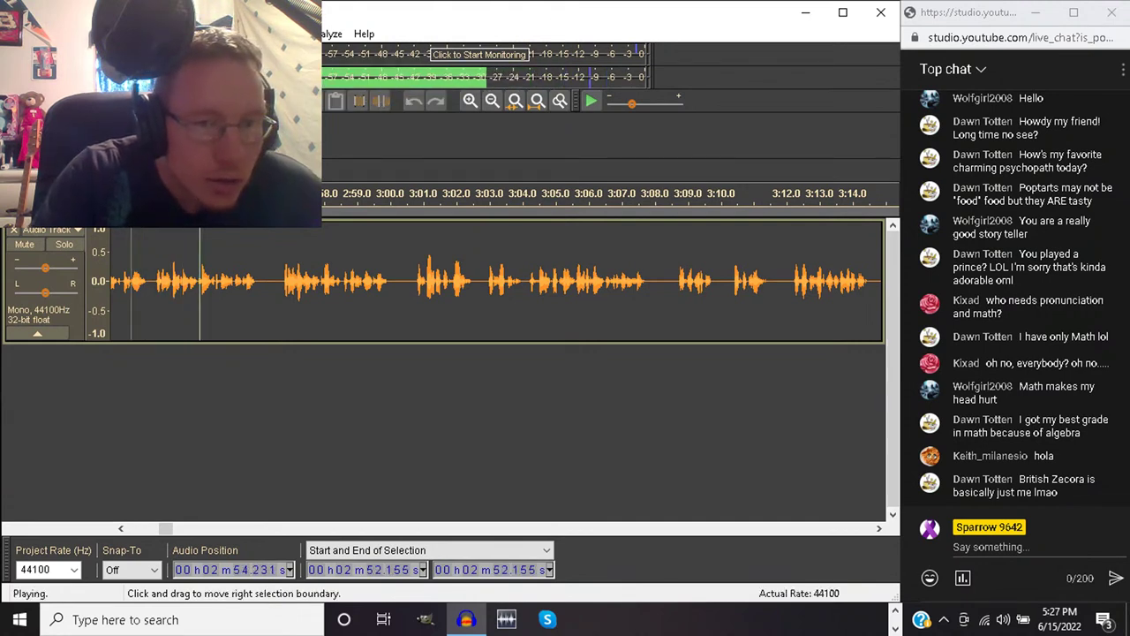
pyautogui.press('space')
pyautogui.press('space')
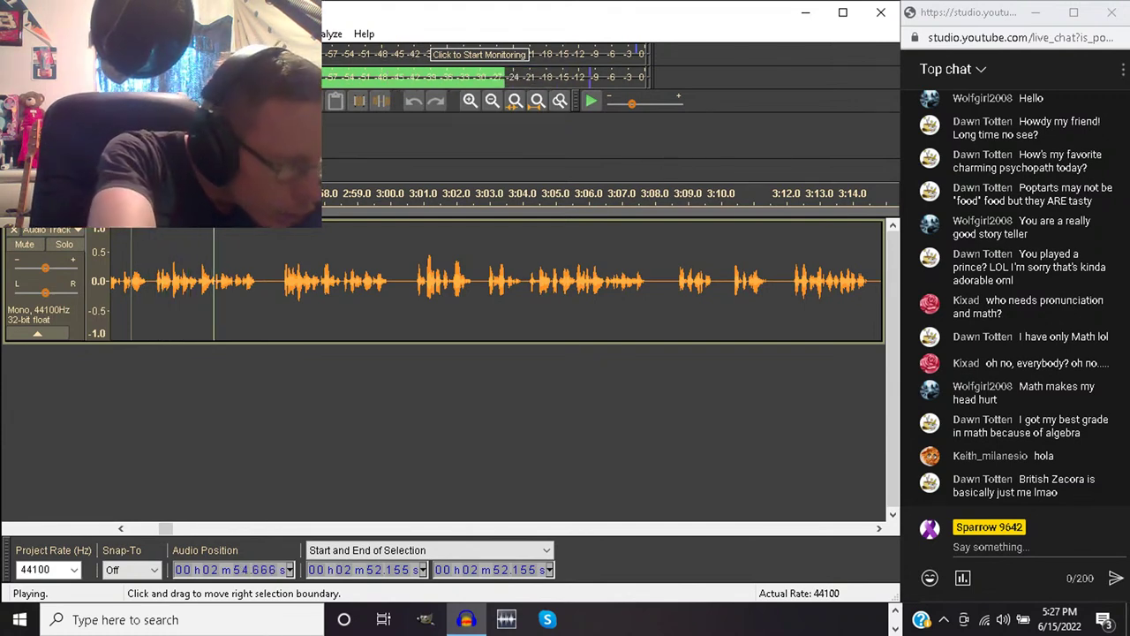
pyautogui.press('space')
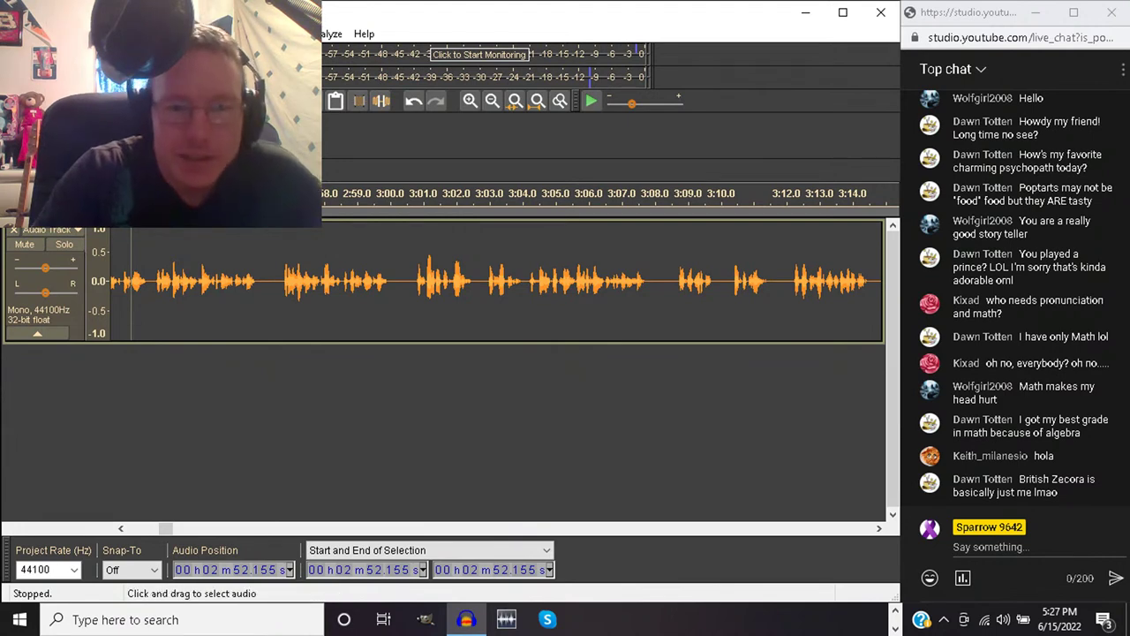
# Play briefly from about 2:56.8, delete the section from about 2:52.8 to 2:56.6, and listen onward from the join
pyautogui.click(285, 300)
pyautogui.press('space')
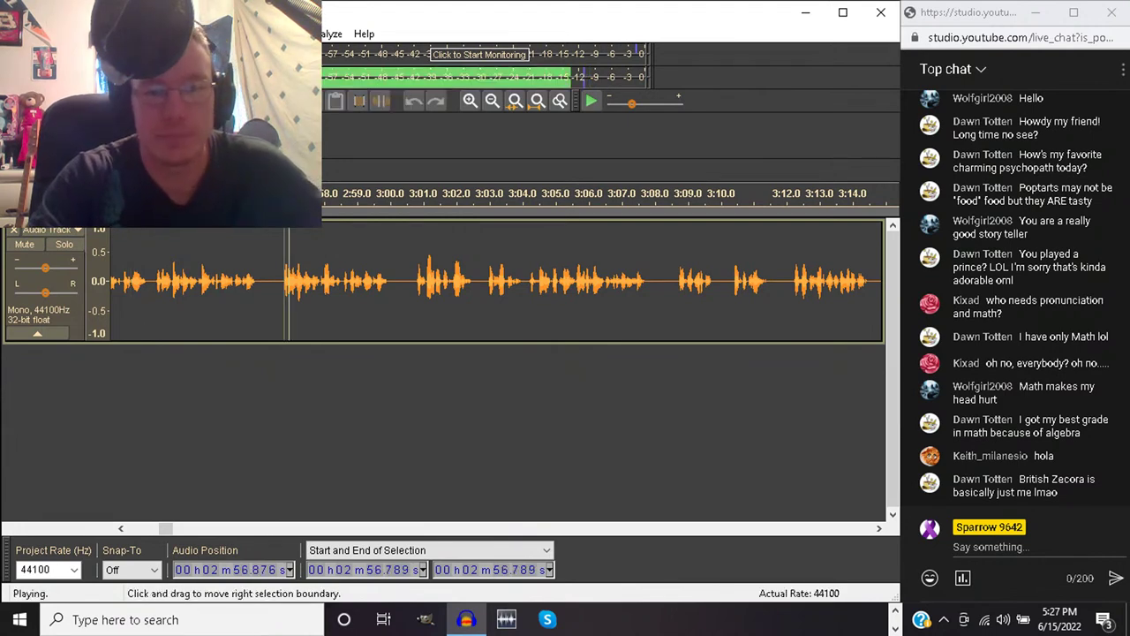
pyautogui.press('space')
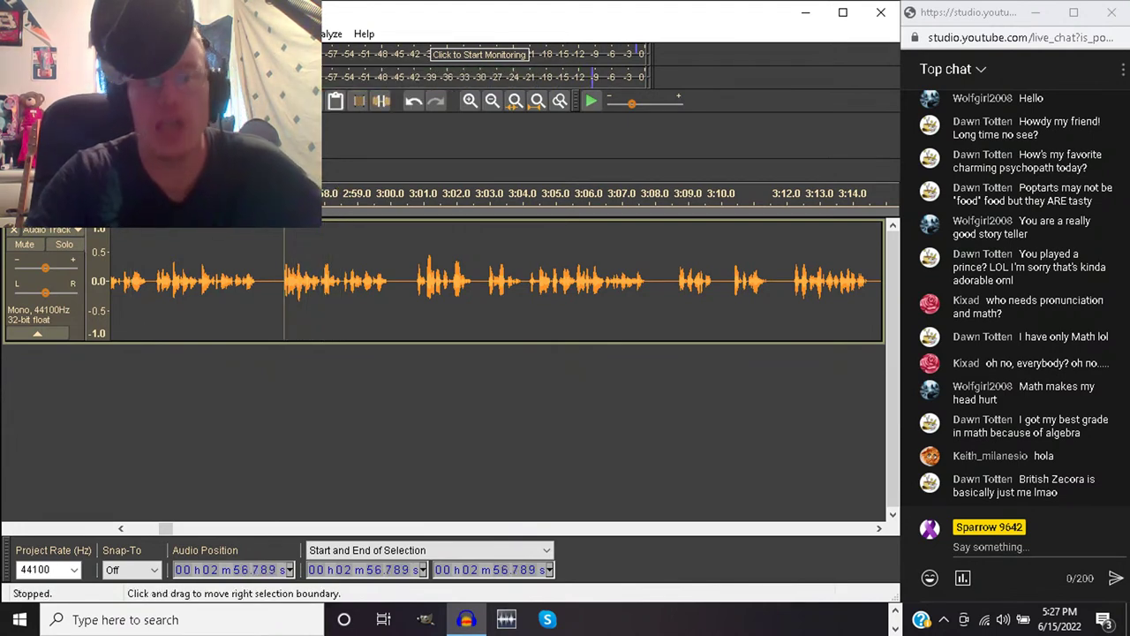
pyautogui.moveTo(277, 292); pyautogui.dragTo(149, 292)
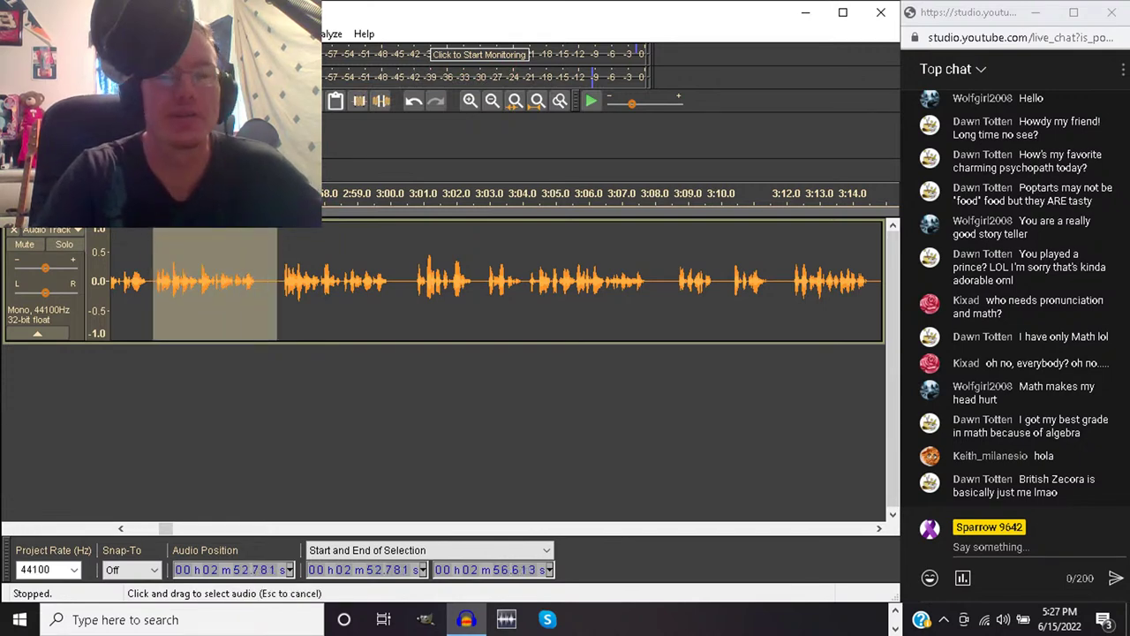
pyautogui.press('Delete')
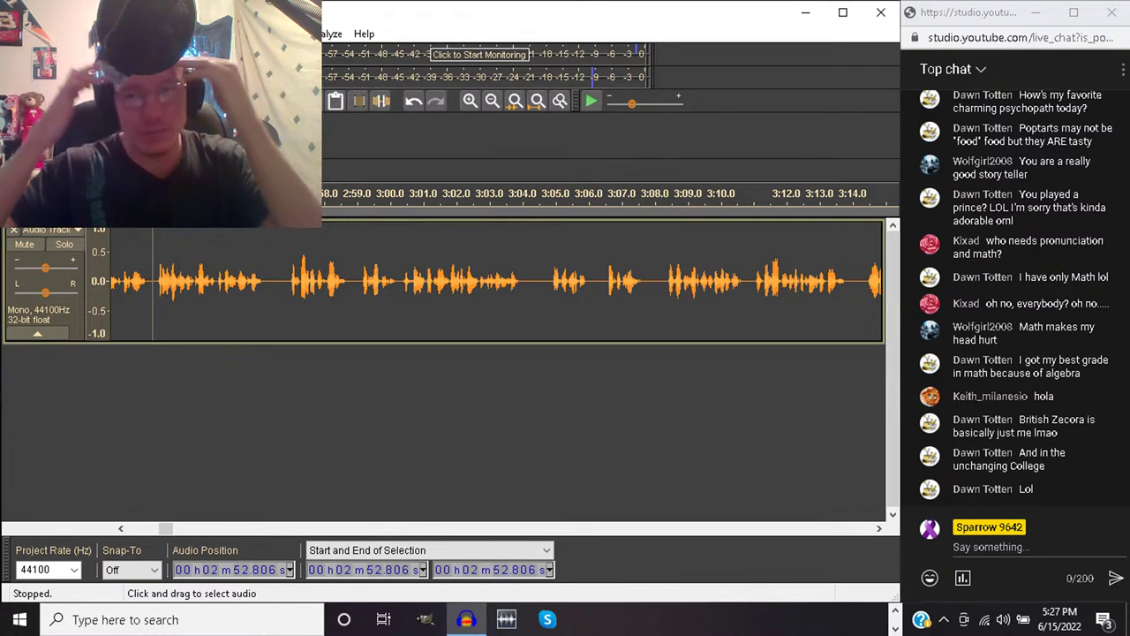
pyautogui.press('space')
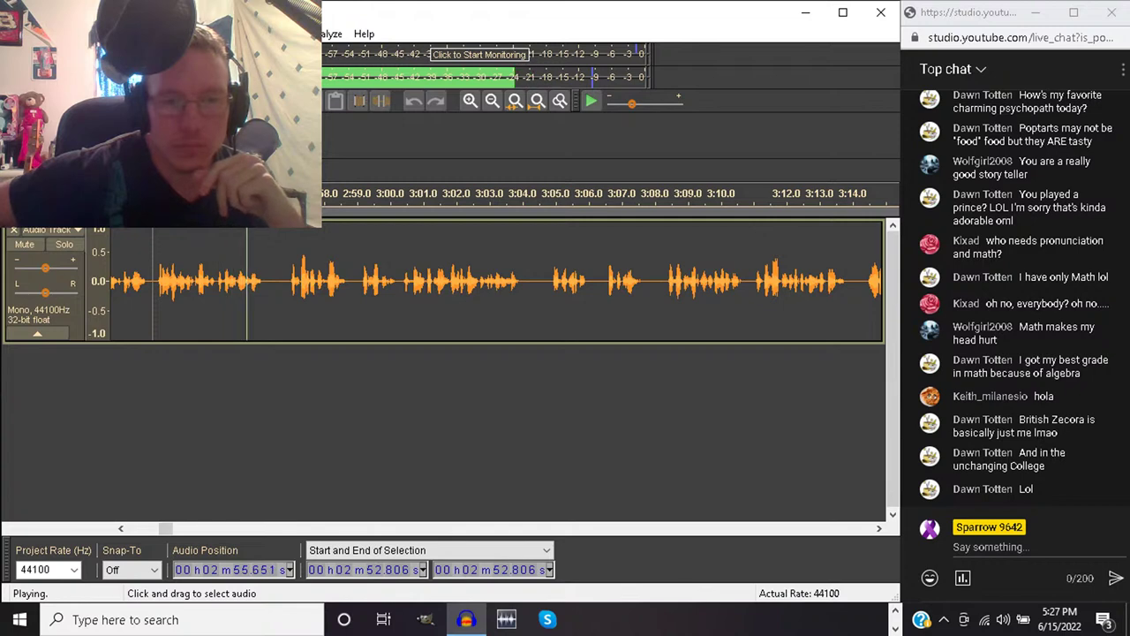
pyautogui.press('space')
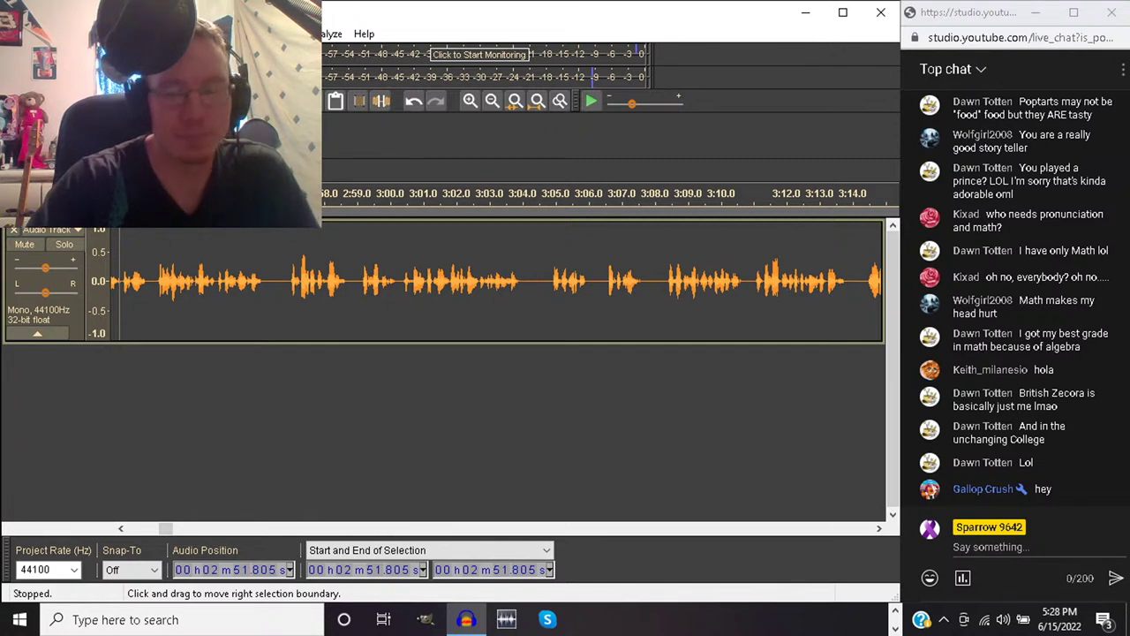
# Play from about 2:51.8, delete the section from about 3:14.3 to 3:21.1, and listen onward from the join
pyautogui.press('space')
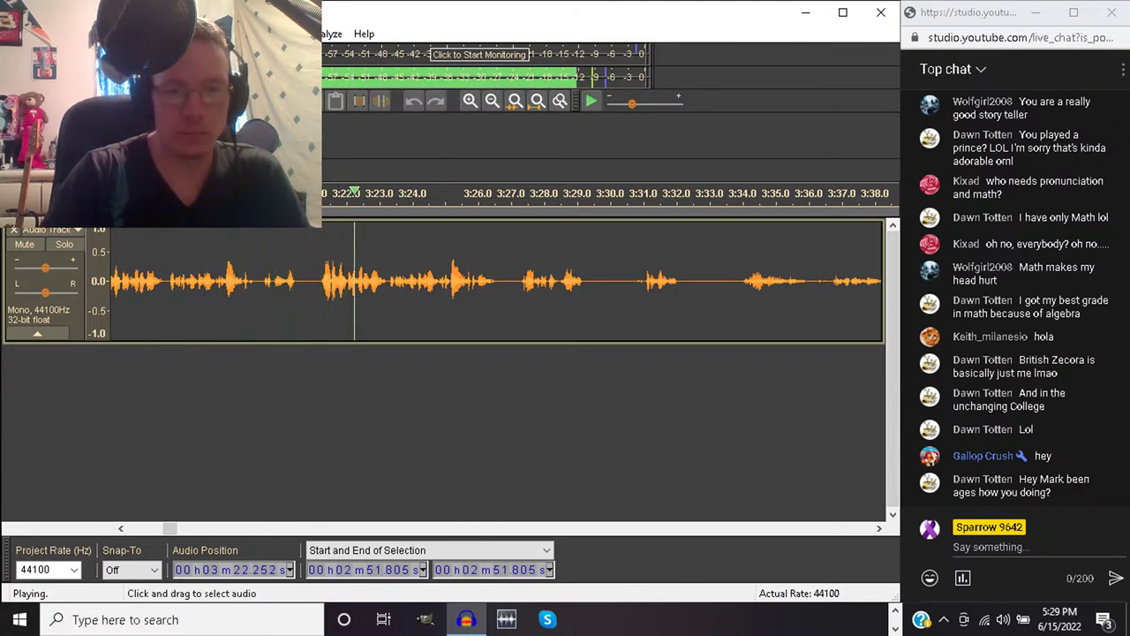
pyautogui.click(315, 226)
pyautogui.press('space')
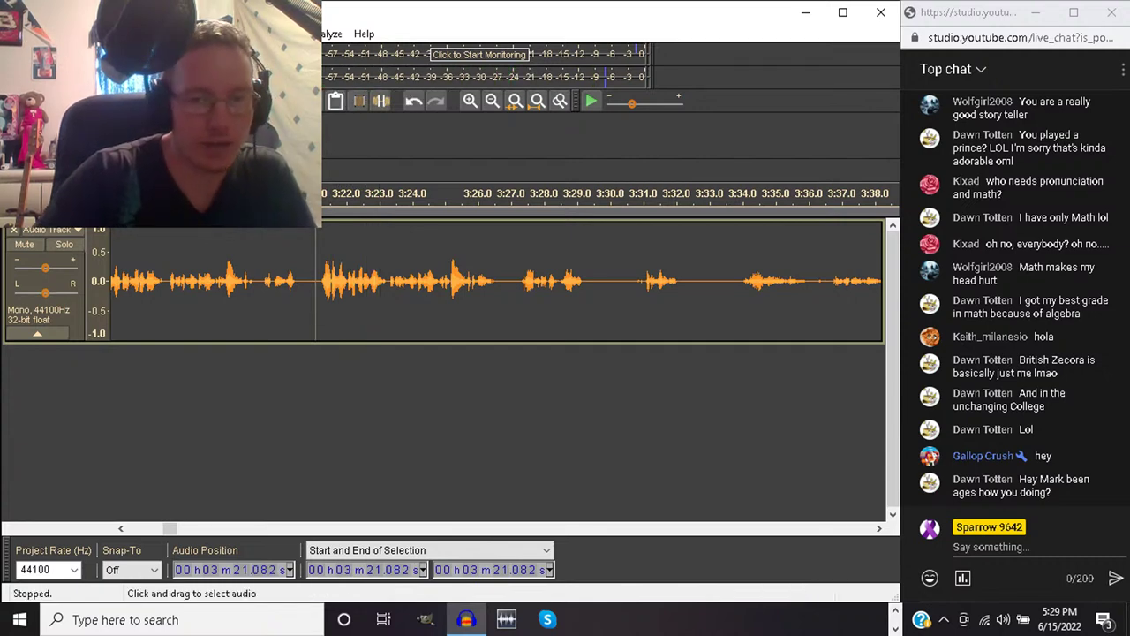
pyautogui.moveTo(315, 274); pyautogui.dragTo(264, 273)
pyautogui.press('Delete')
pyautogui.press('space')
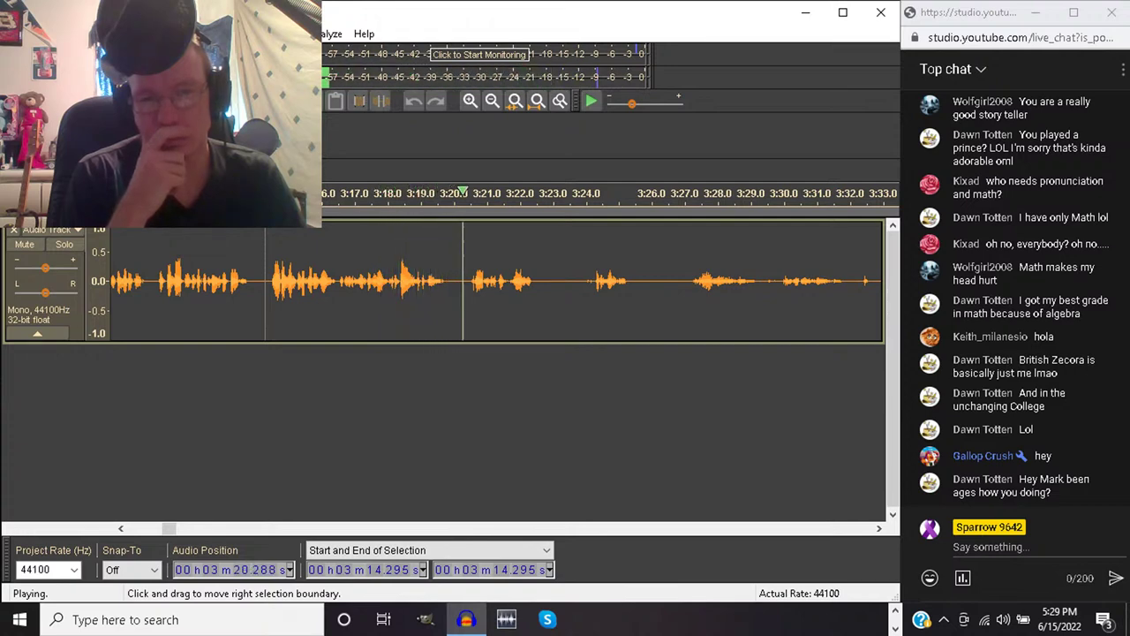
pyautogui.press('space')
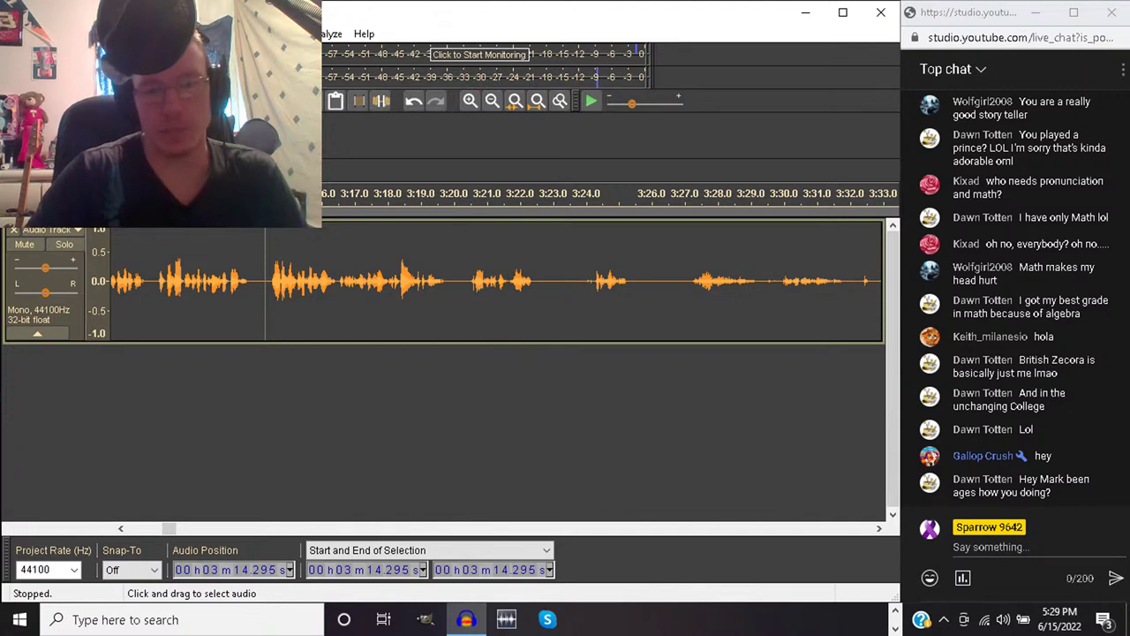
# Place the cursor at about 3:20.4 and play briefly from there to check the passage
pyautogui.click(467, 265)
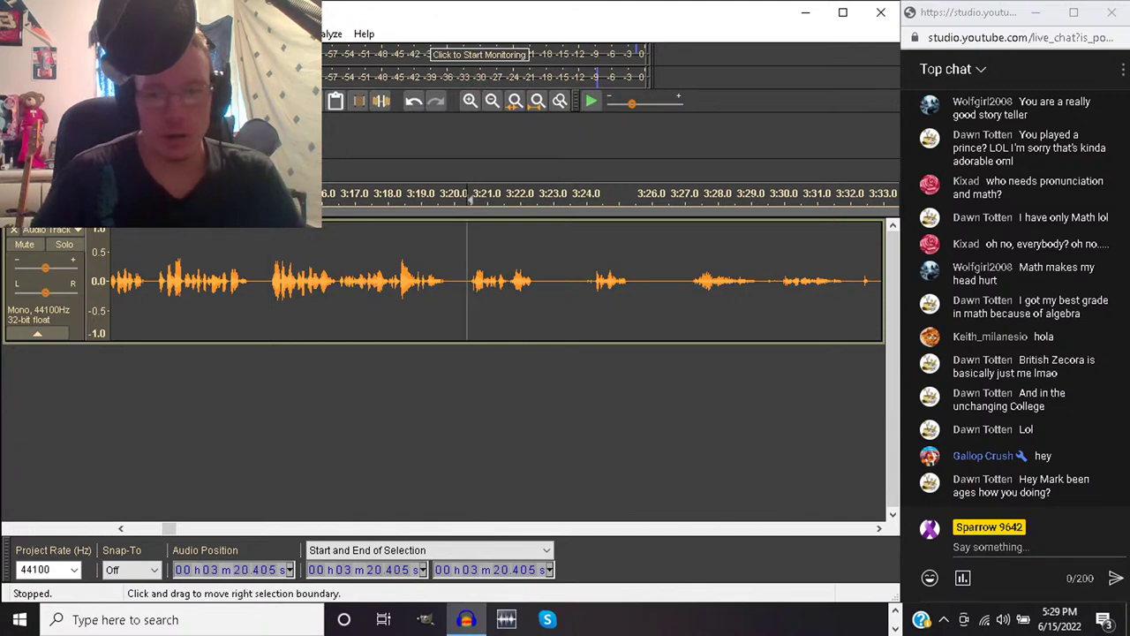
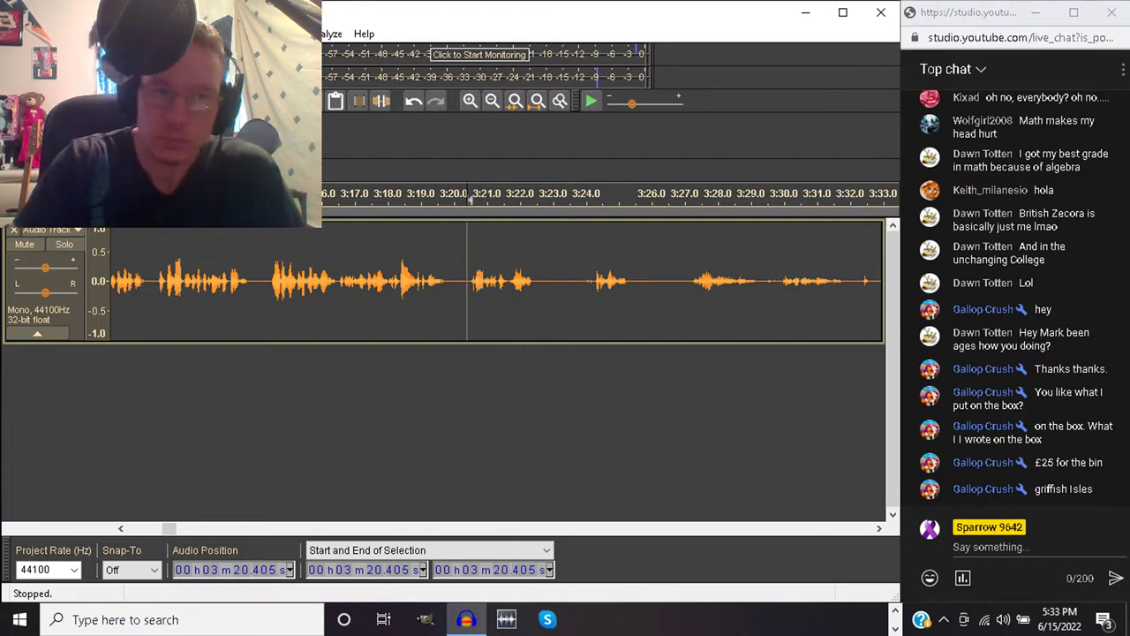
pyautogui.hotkey('alt', 'f')
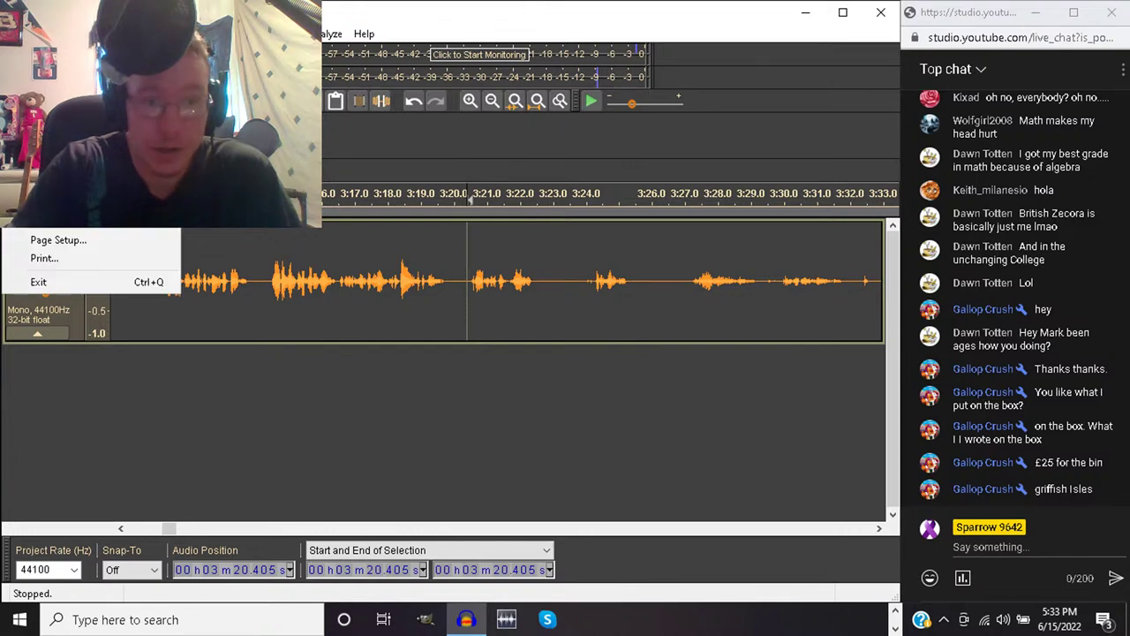
pyautogui.press('Escape')
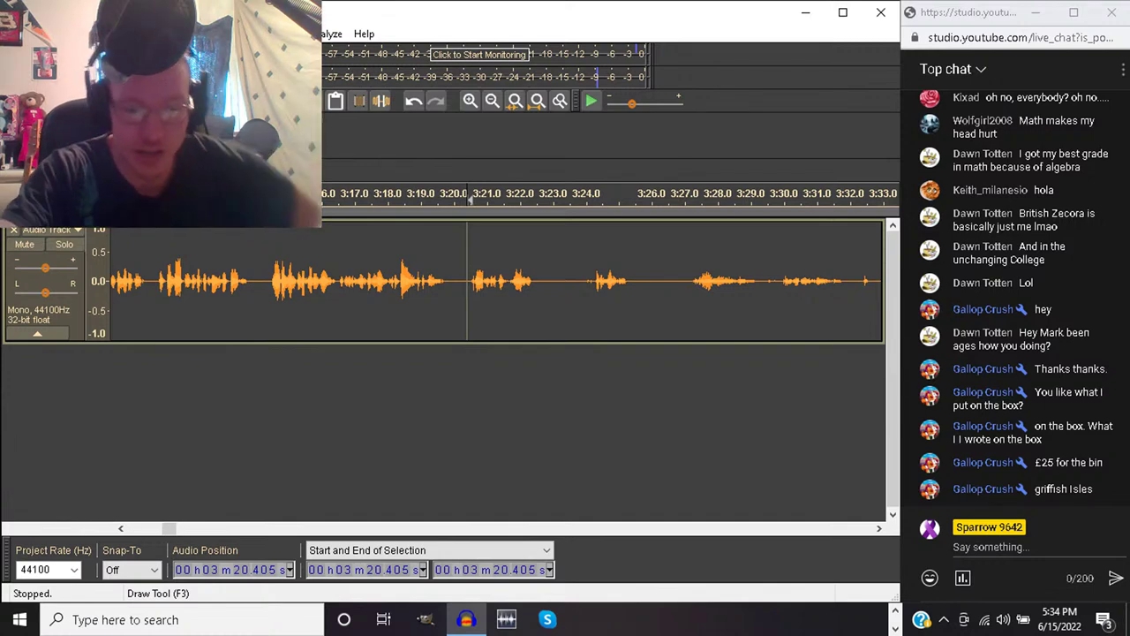
pyautogui.press('space')
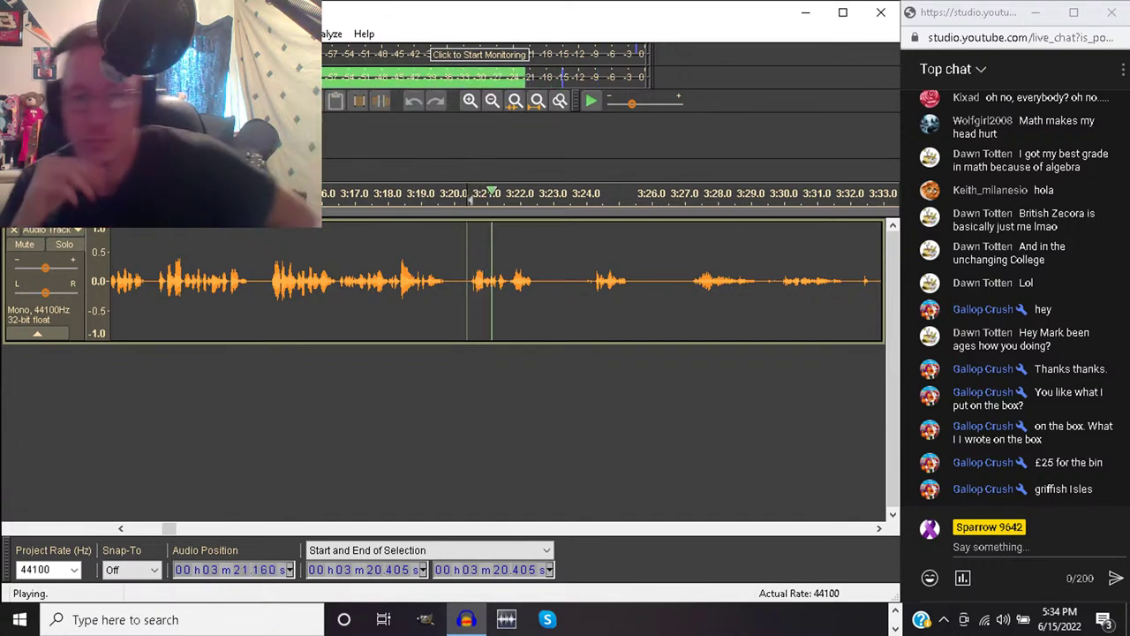
pyautogui.press('space')
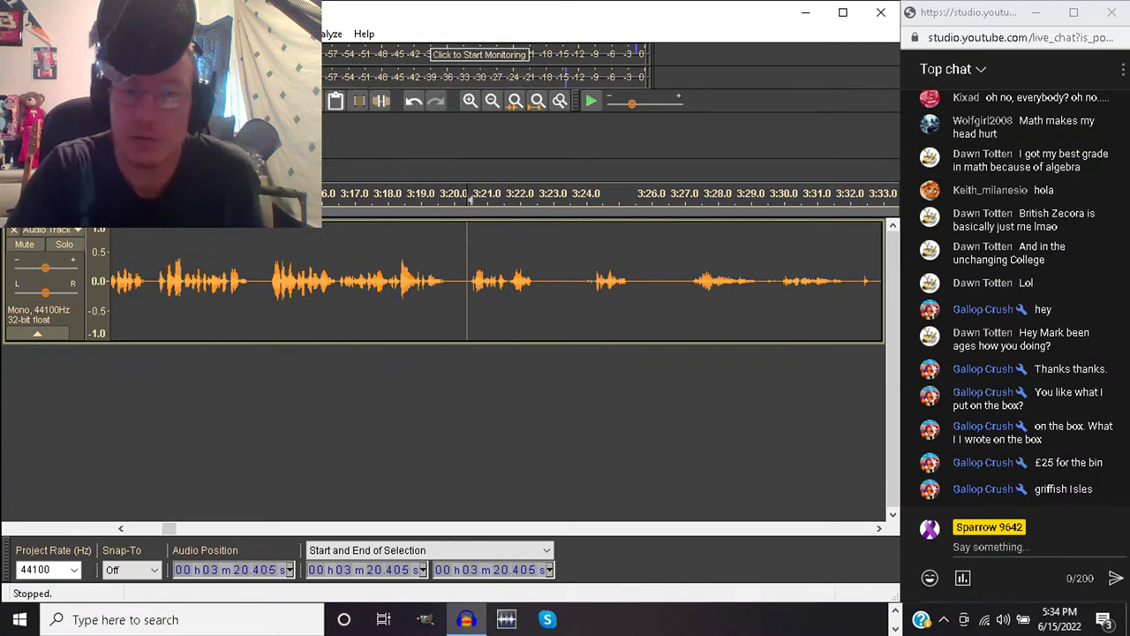
# Silence the section from about 3:20.4 to 4:12.3, and delete all of it except the first half second or so
pyautogui.click(492, 101)
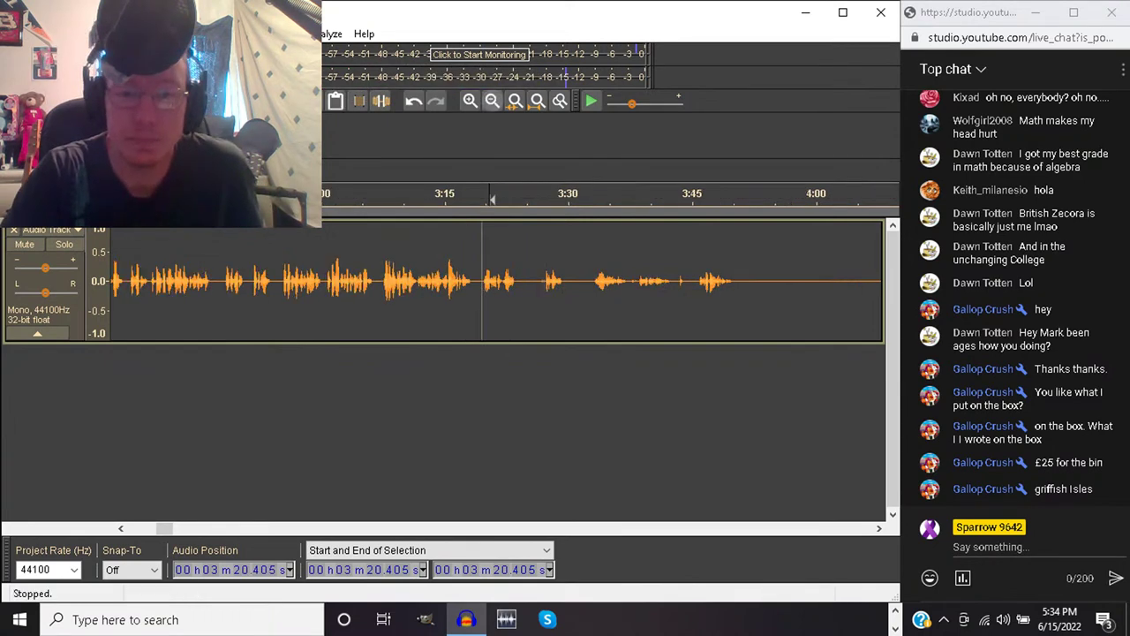
pyautogui.click(492, 100)
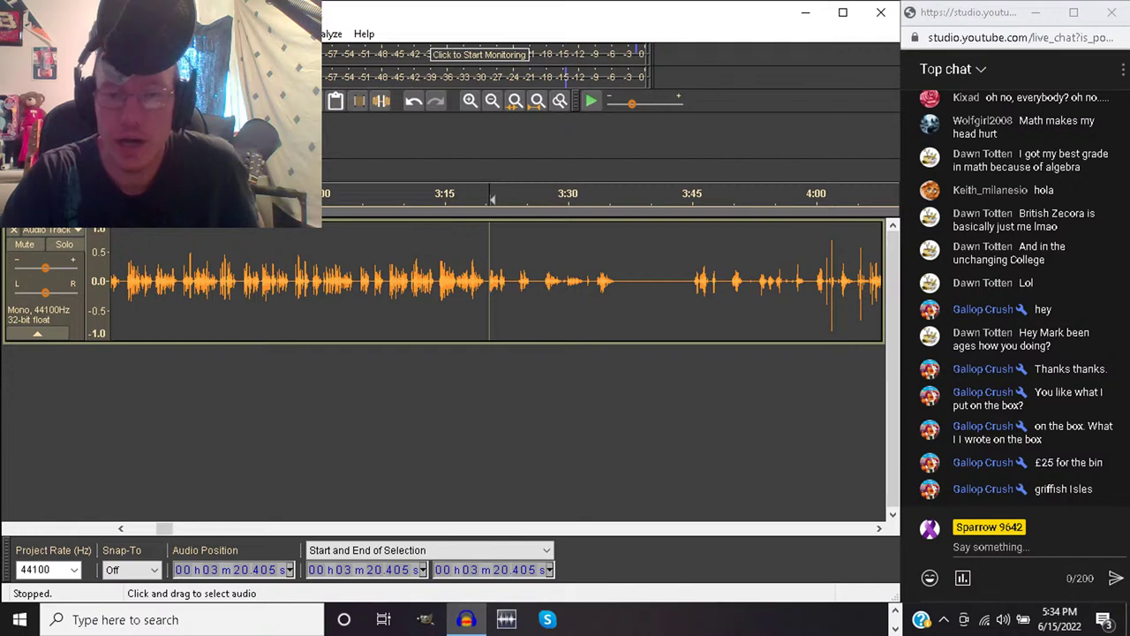
pyautogui.moveTo(490, 283); pyautogui.dragTo(694, 283)
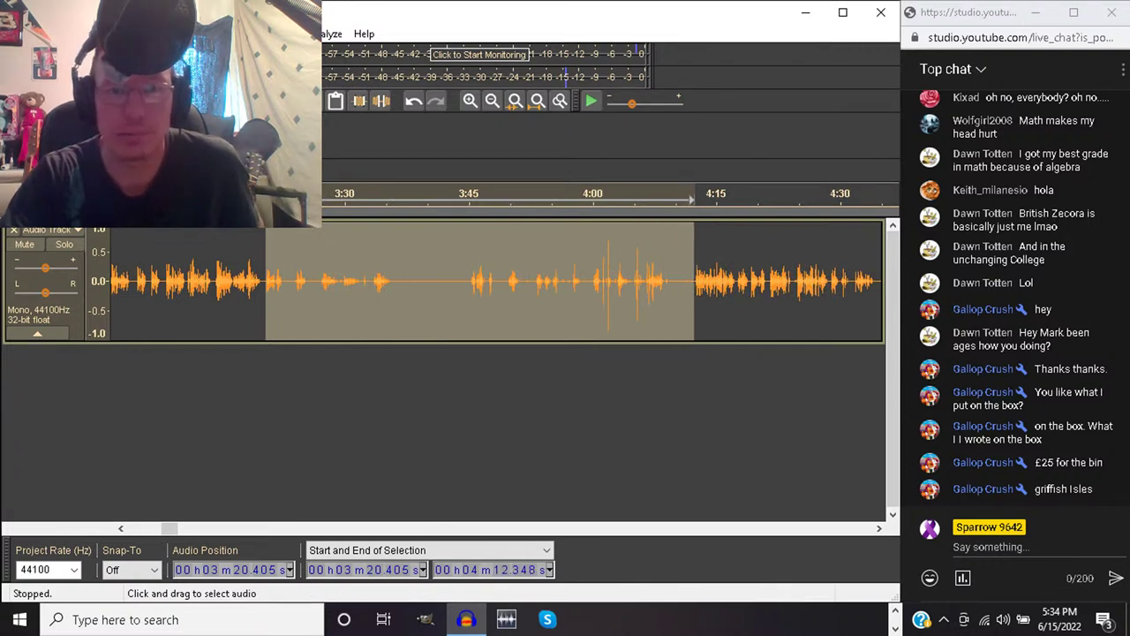
pyautogui.click(380, 100)
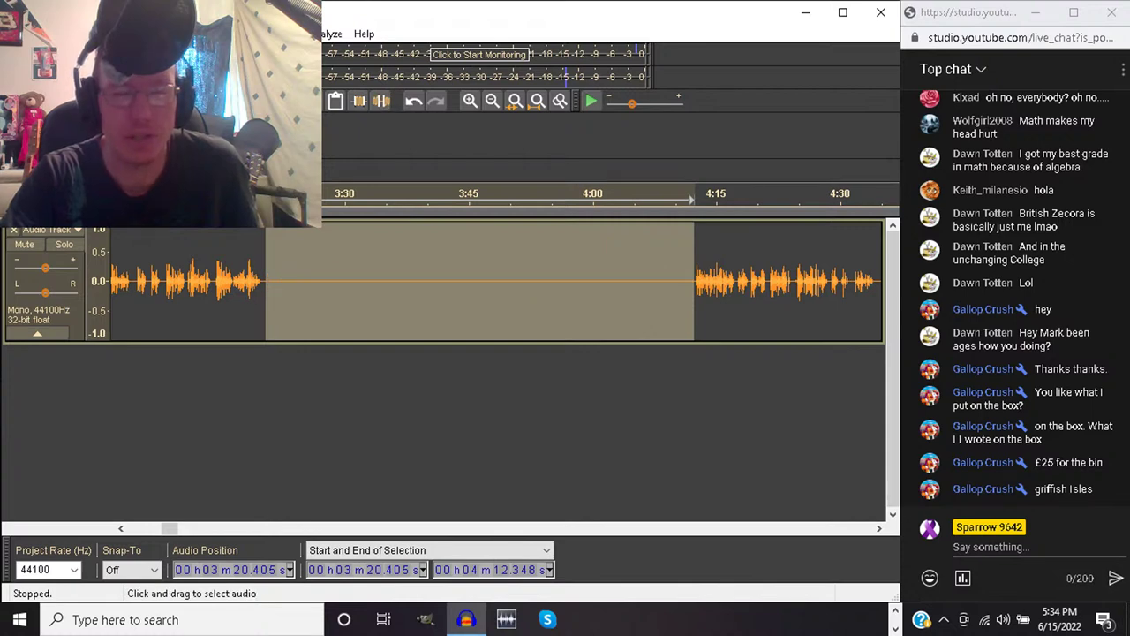
pyautogui.moveTo(265, 282)
pyautogui.mouseDown()
pyautogui.moveTo(285, 282)
pyautogui.moveTo(269, 283)
pyautogui.mouseUp()
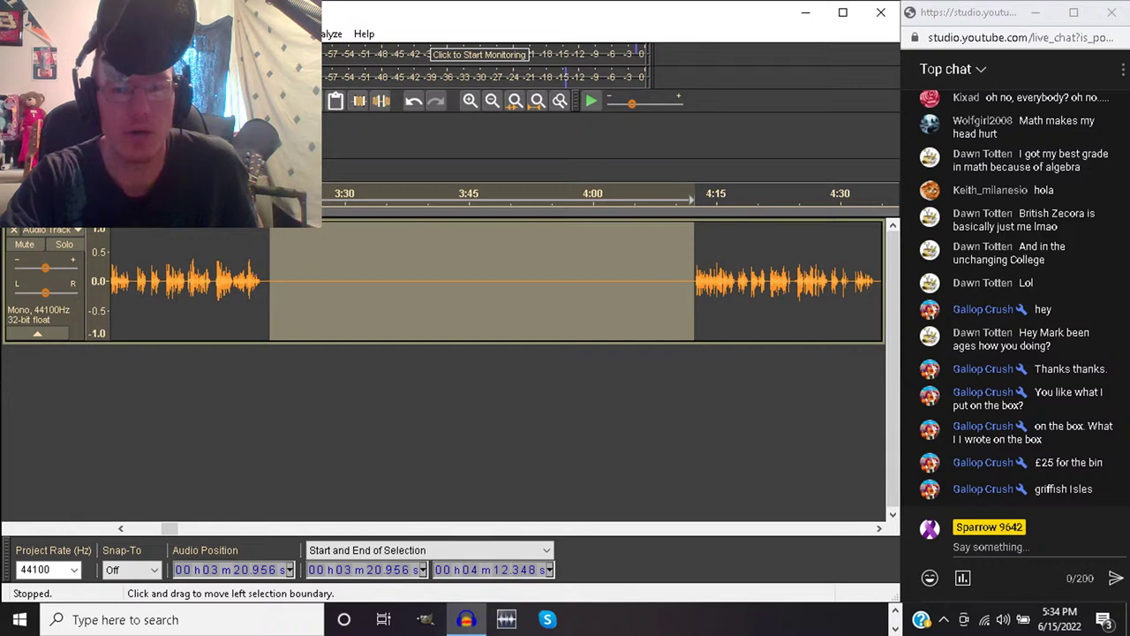
pyautogui.moveTo(694, 283); pyautogui.dragTo(694, 283)
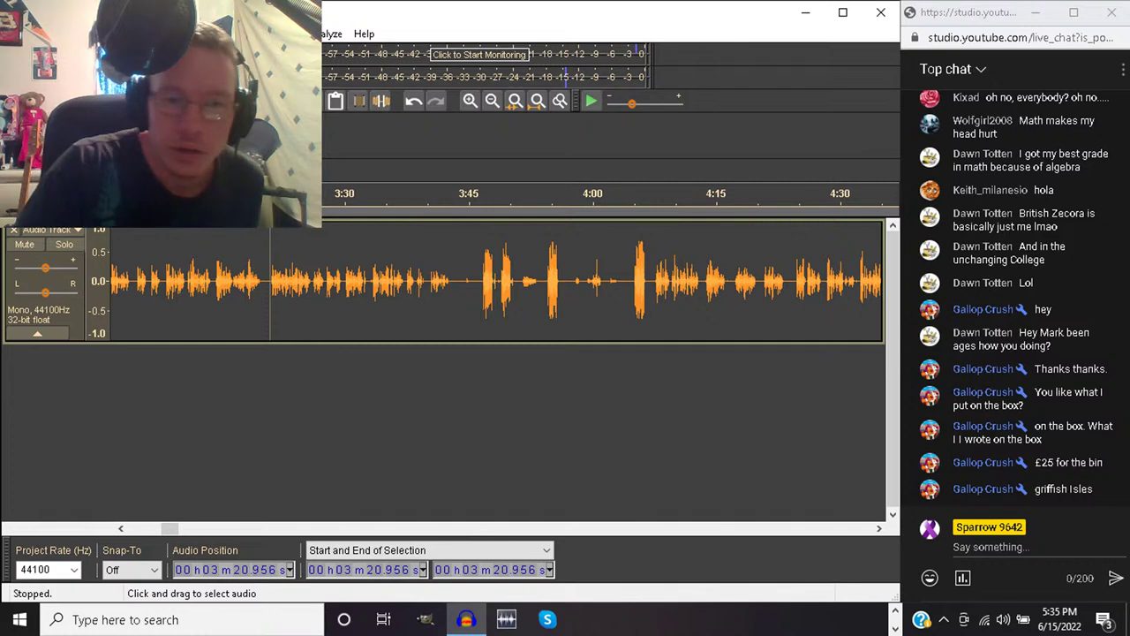
# Play across the new join from about 3:17.7
pyautogui.click(243, 282)
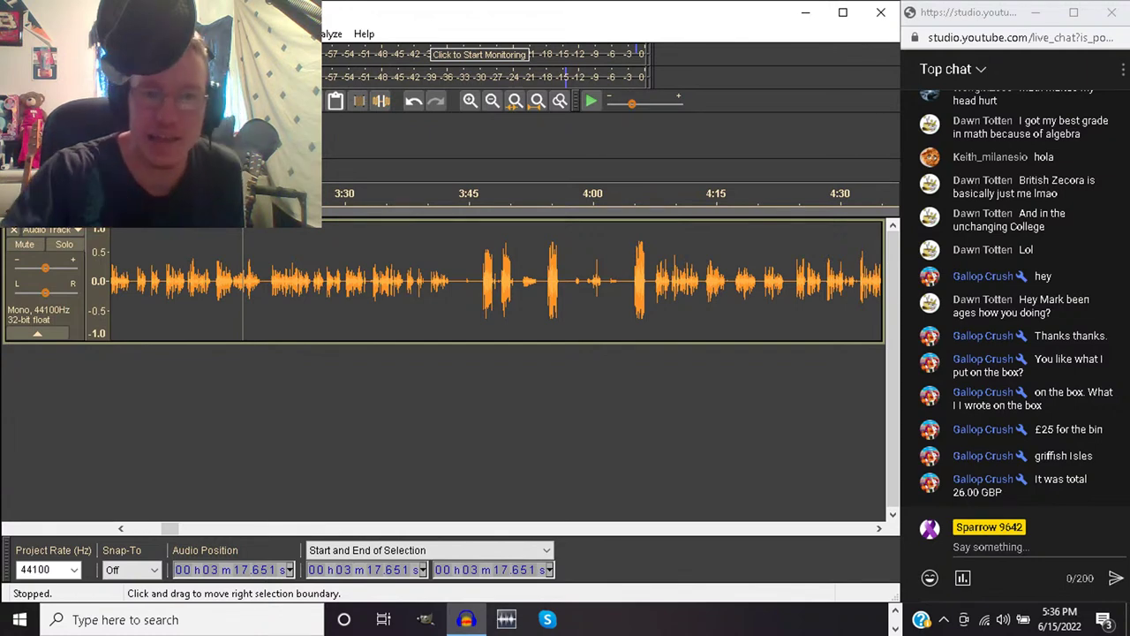
pyautogui.press('space')
pyautogui.press('space')
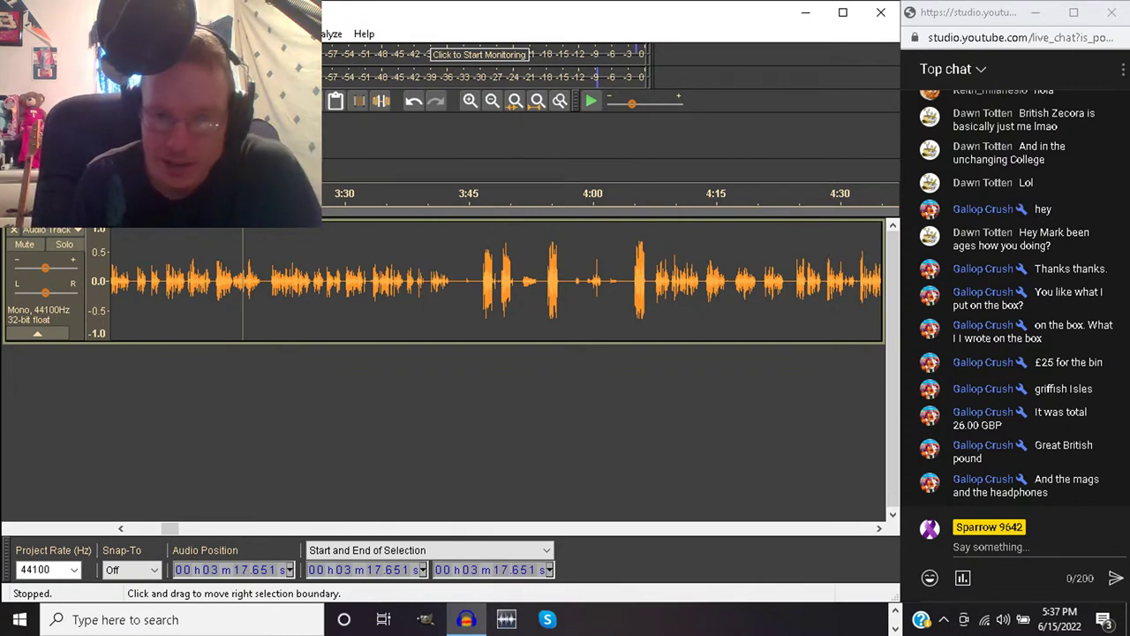
pyautogui.press('space')
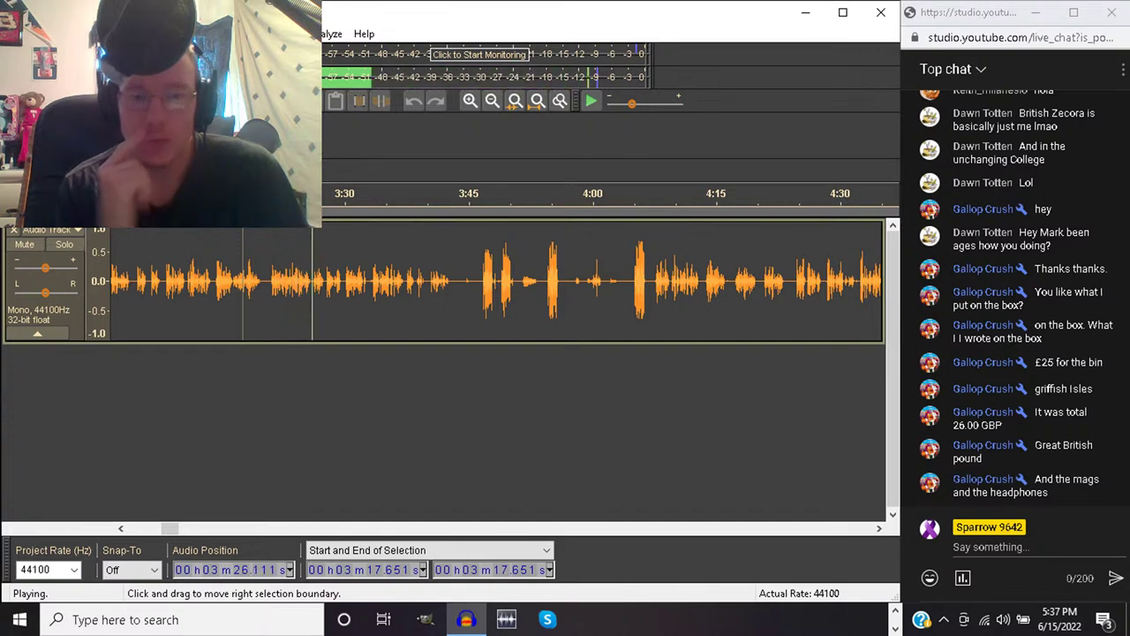
# Stop playback, switch to Chrome to check the "But seasons passed" passage in The Carnivorous Flower's text, and return to Audacity
pyautogui.press('space')
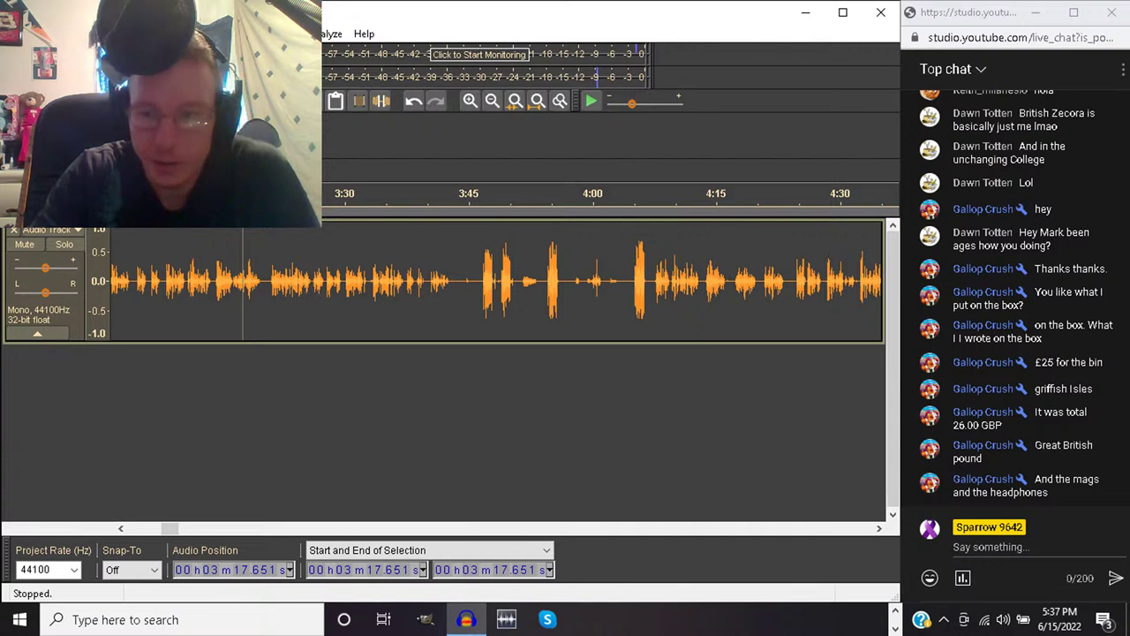
pyautogui.moveTo(451, 619)
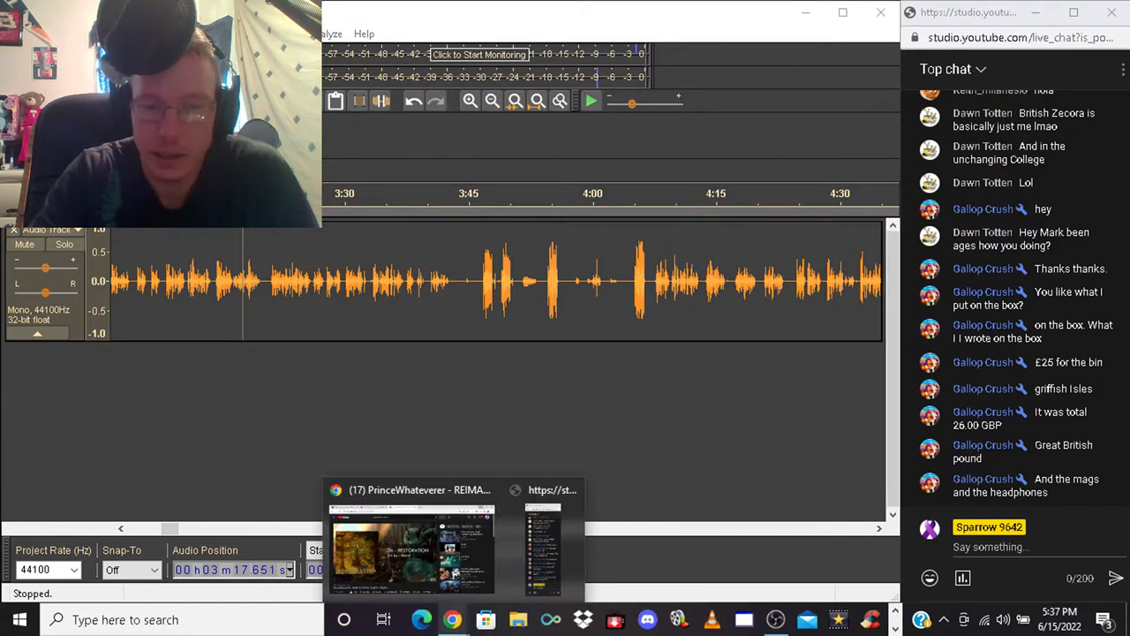
pyautogui.click(411, 543)
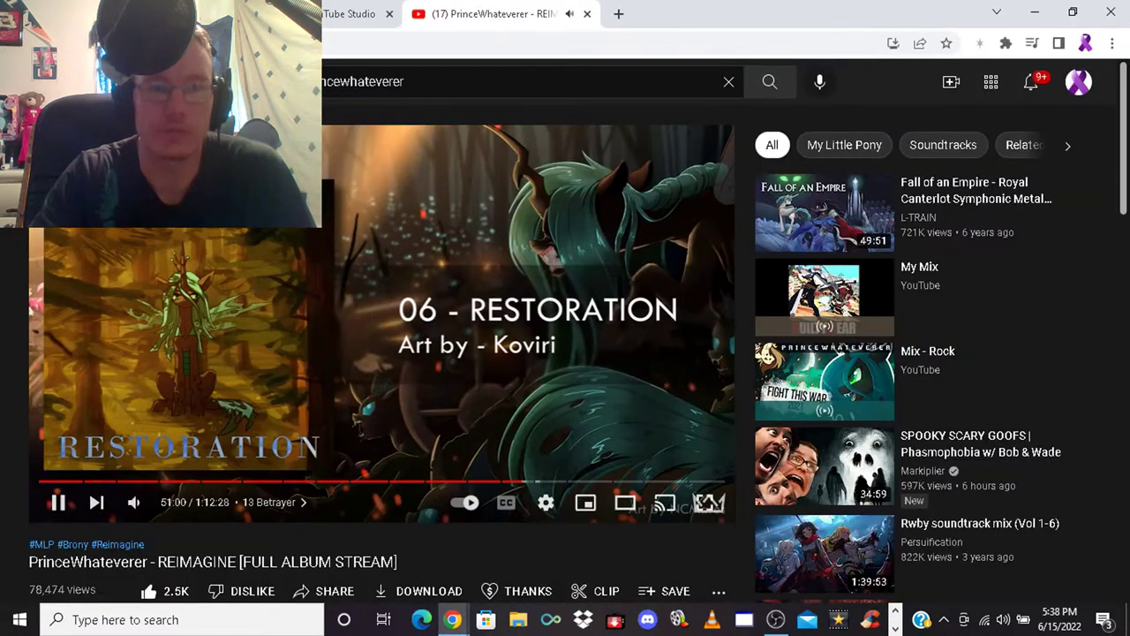
pyautogui.hotkey('ctrl', 'Tab')
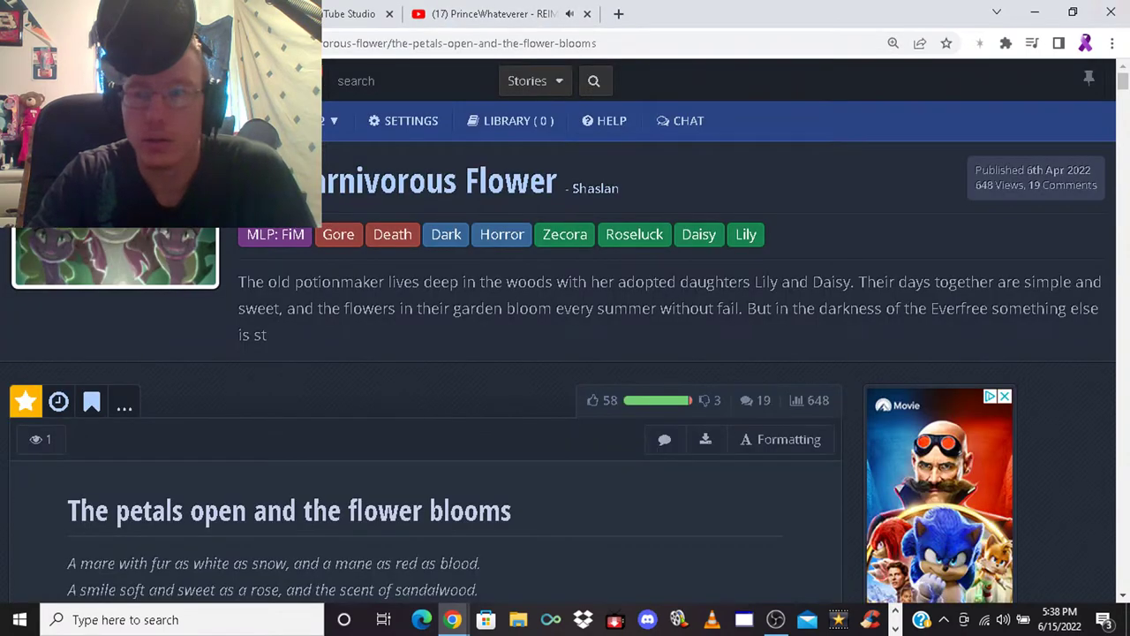
pyautogui.press('pagedown')
pyautogui.press('pagedown')
pyautogui.press('pagedown')
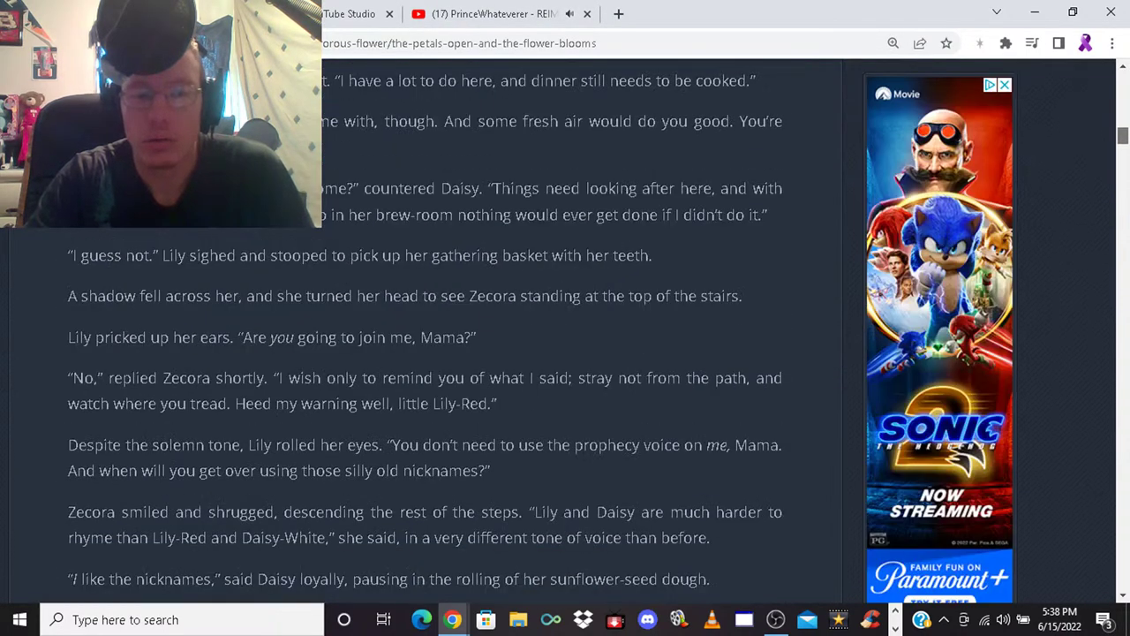
pyautogui.press('pageup')
pyautogui.press('pageup')
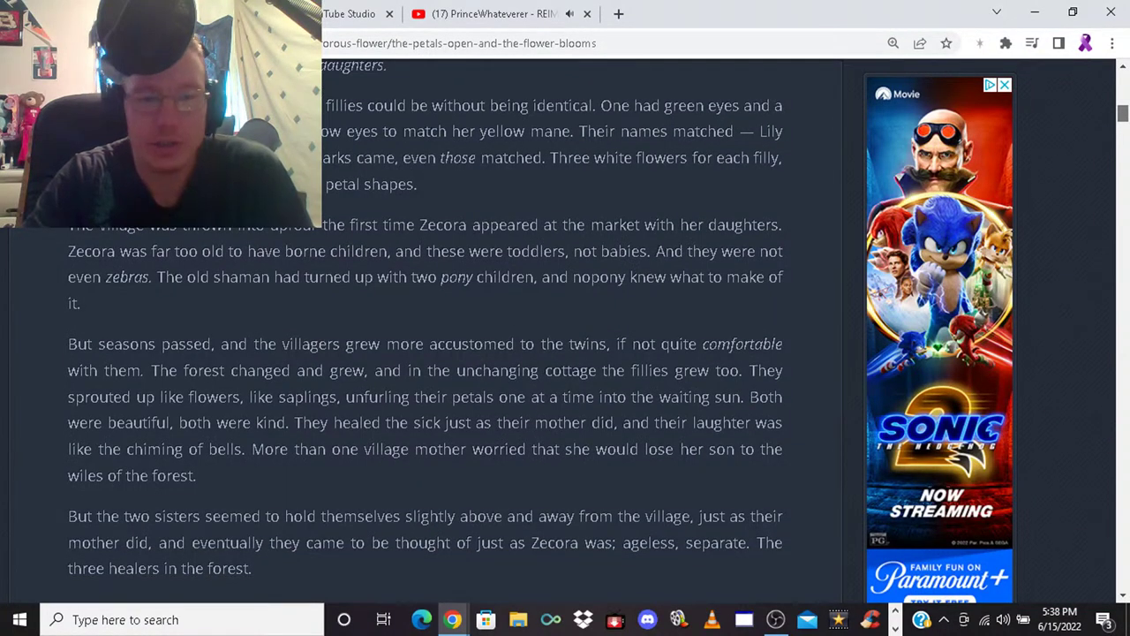
pyautogui.scroll(-1, 424, 332)
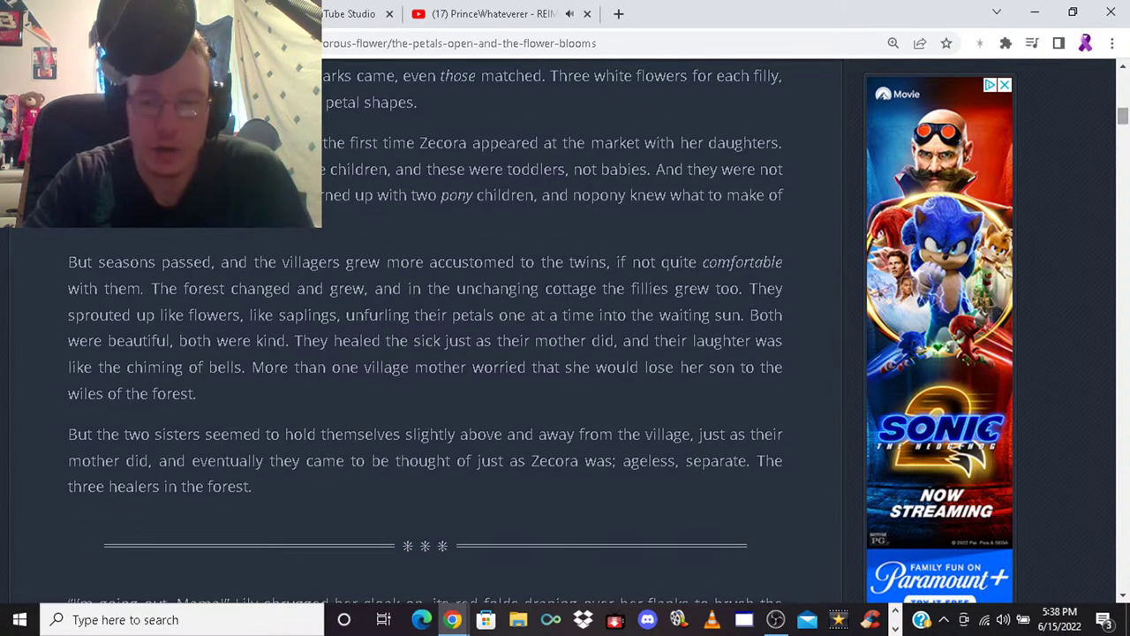
pyautogui.click(1035, 12)
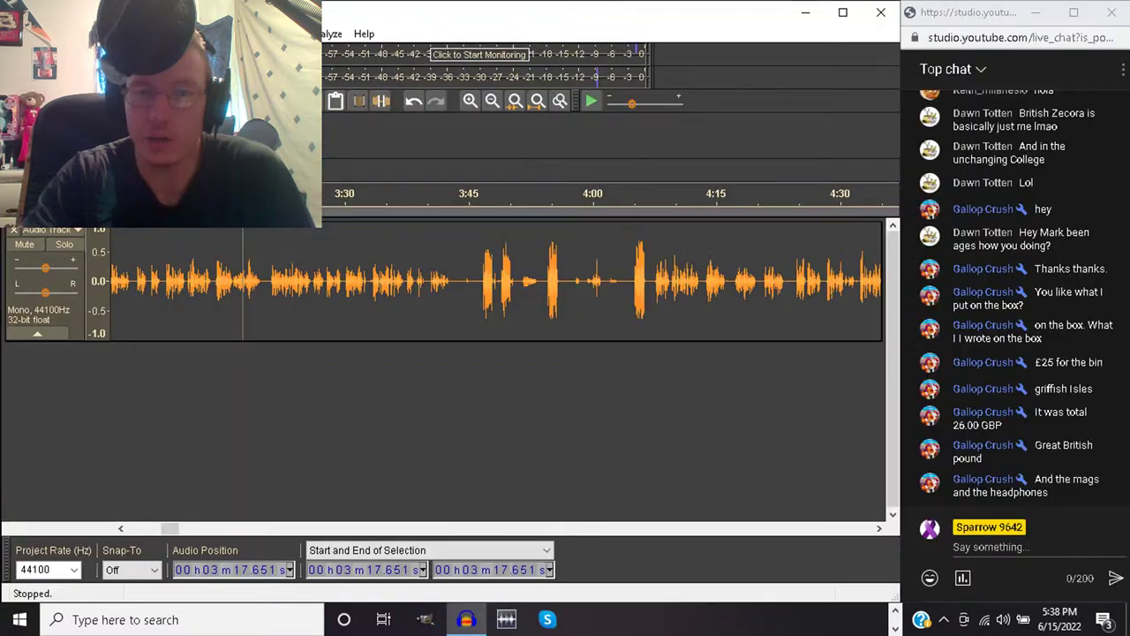
# Play from about 3:17.7 to find the unwanted passage, and delete the section from about 3:27.9 to 3:33.1
pyautogui.press('space')
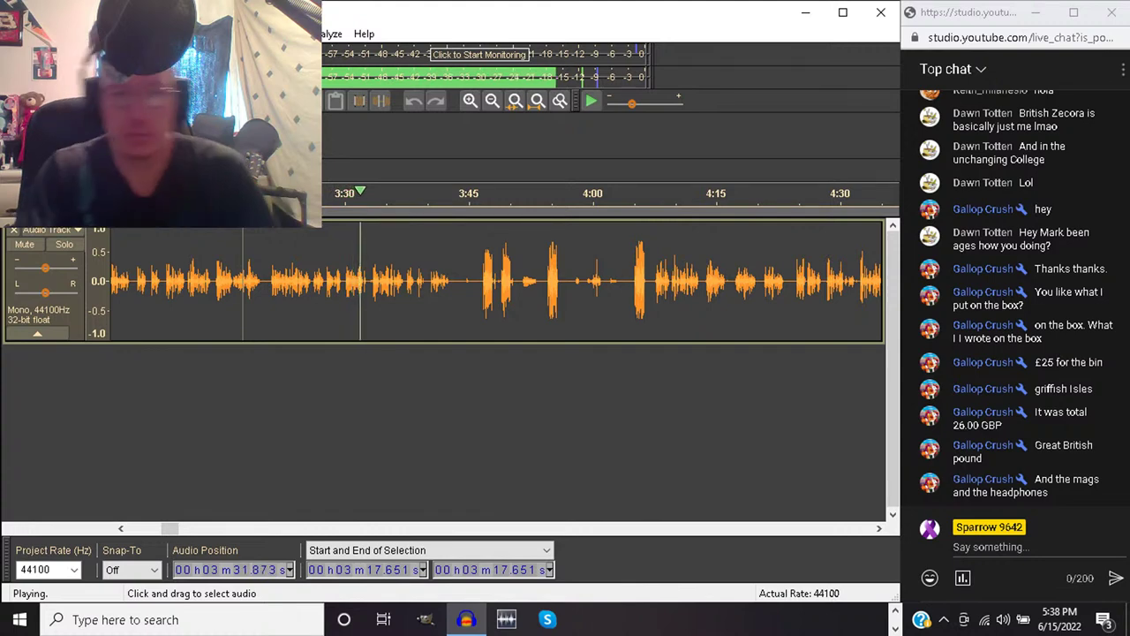
pyautogui.click(321, 282)
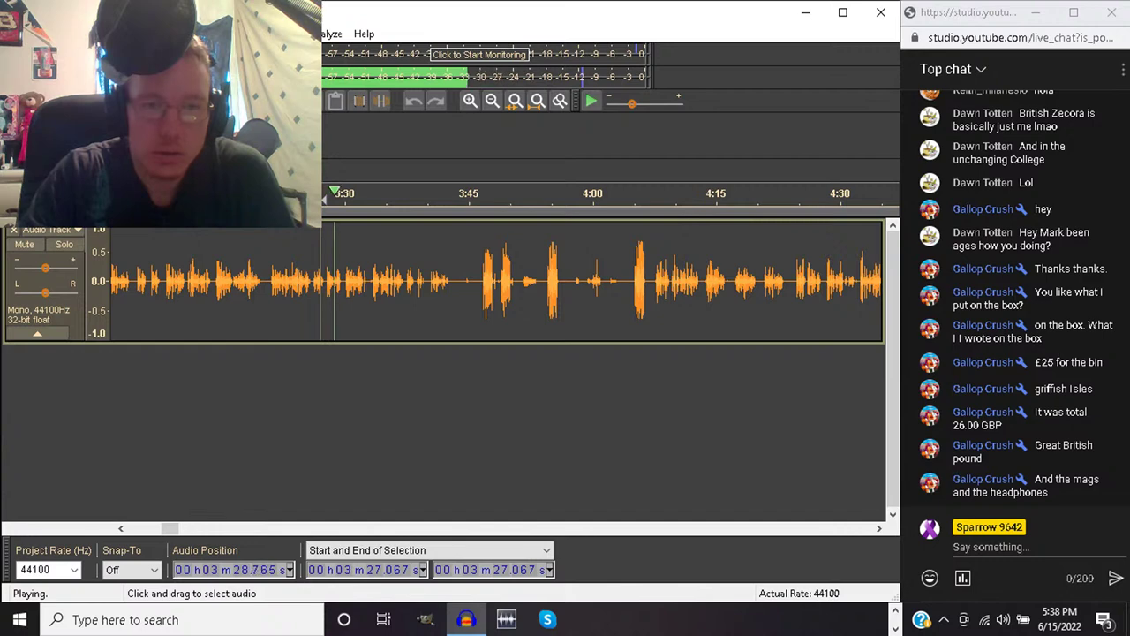
pyautogui.moveTo(323, 283); pyautogui.dragTo(370, 283)
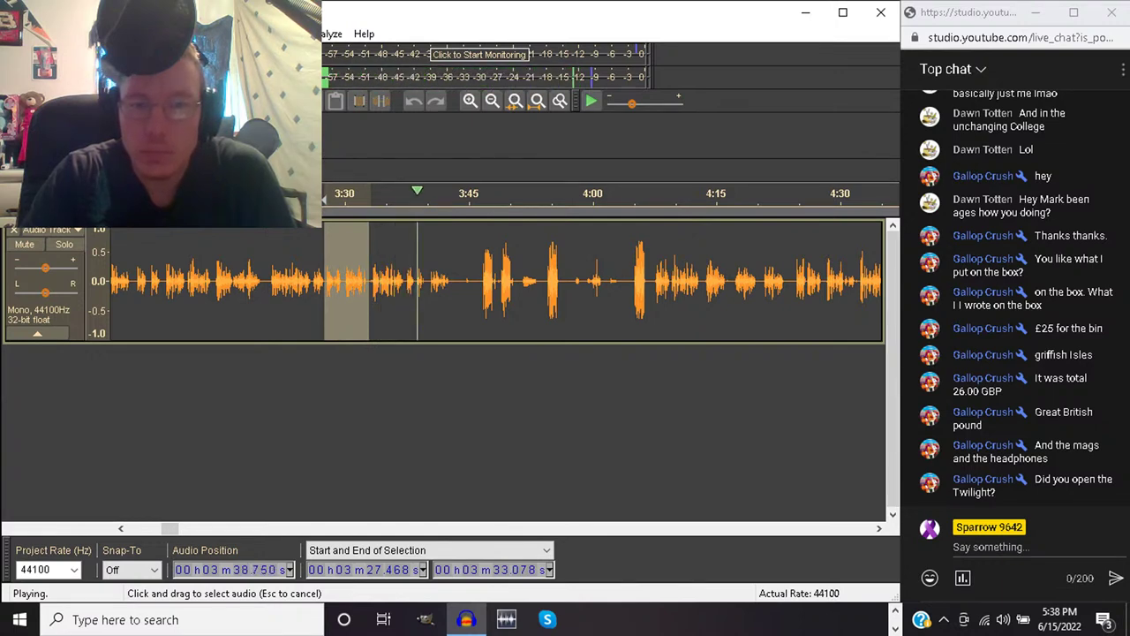
pyautogui.press('space')
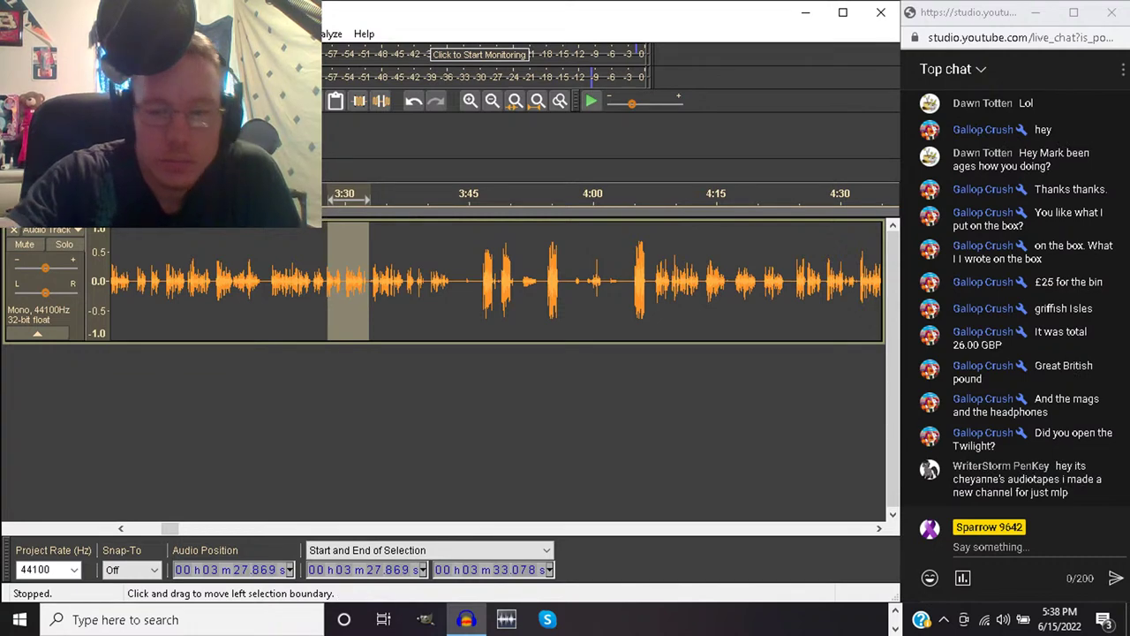
pyautogui.press('Delete')
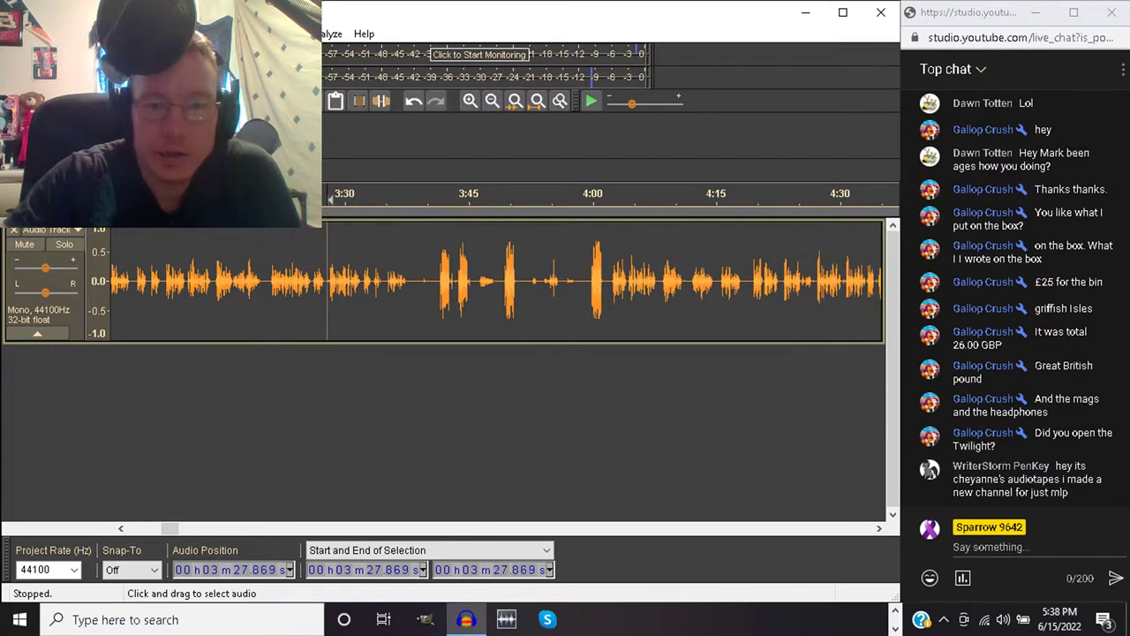
# Play across the new join from about 3:26.6, and place the cursor in the pause at about 3:39.1
pyautogui.click(316, 283)
pyautogui.press('space')
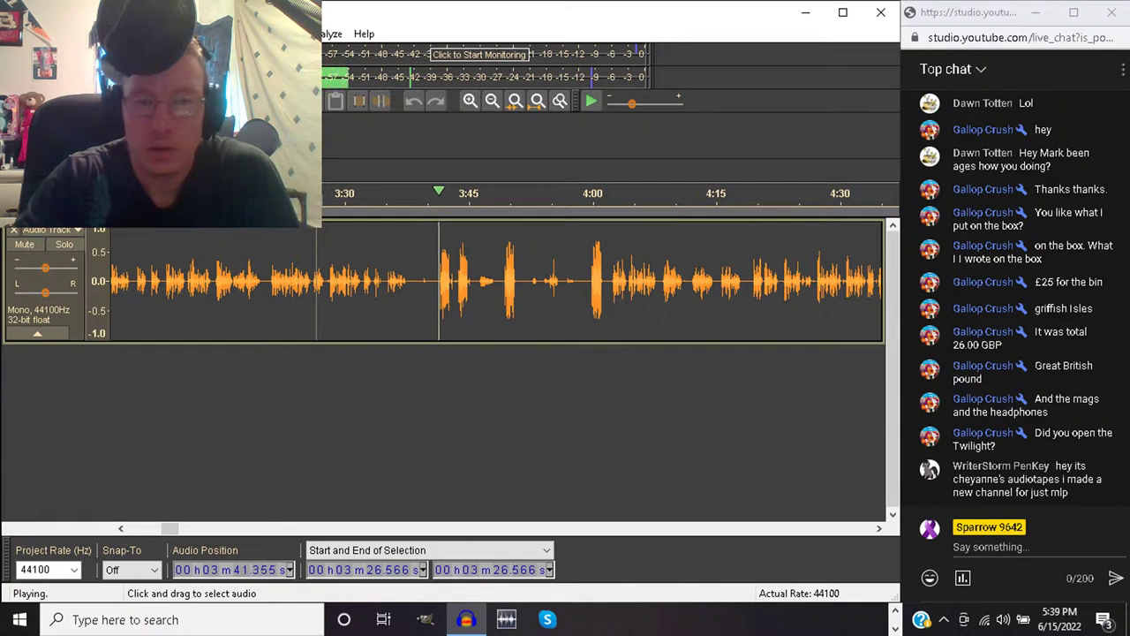
pyautogui.press('space')
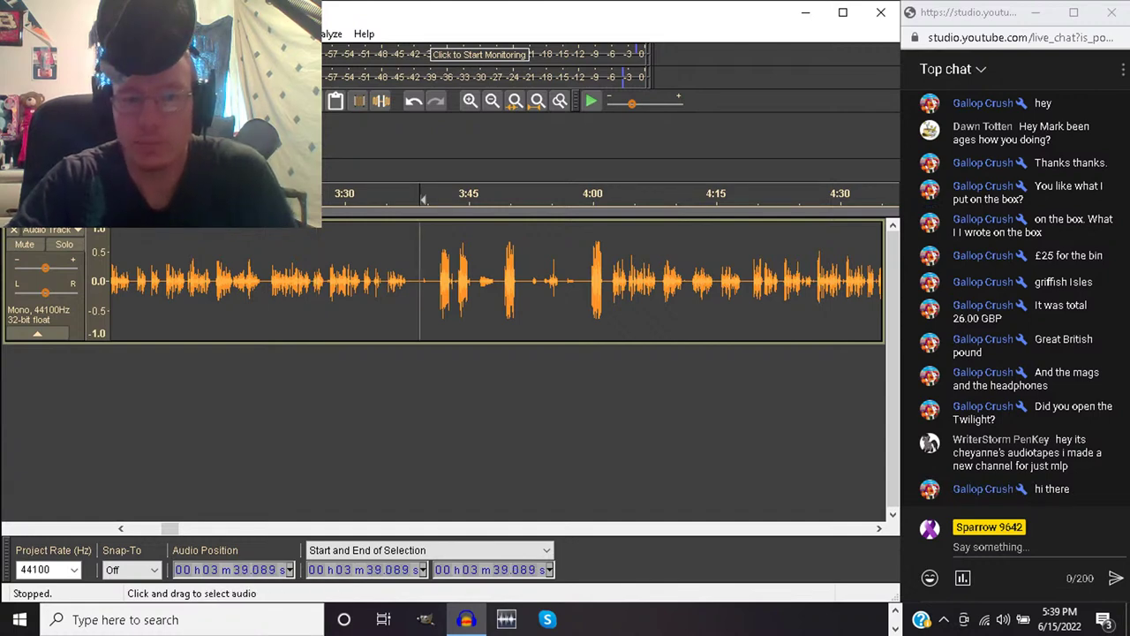
# Spot-check the loud bursts by playing briefly from about 3:49.0 and about 3:59.9
pyautogui.click(505, 283)
pyautogui.press('space')
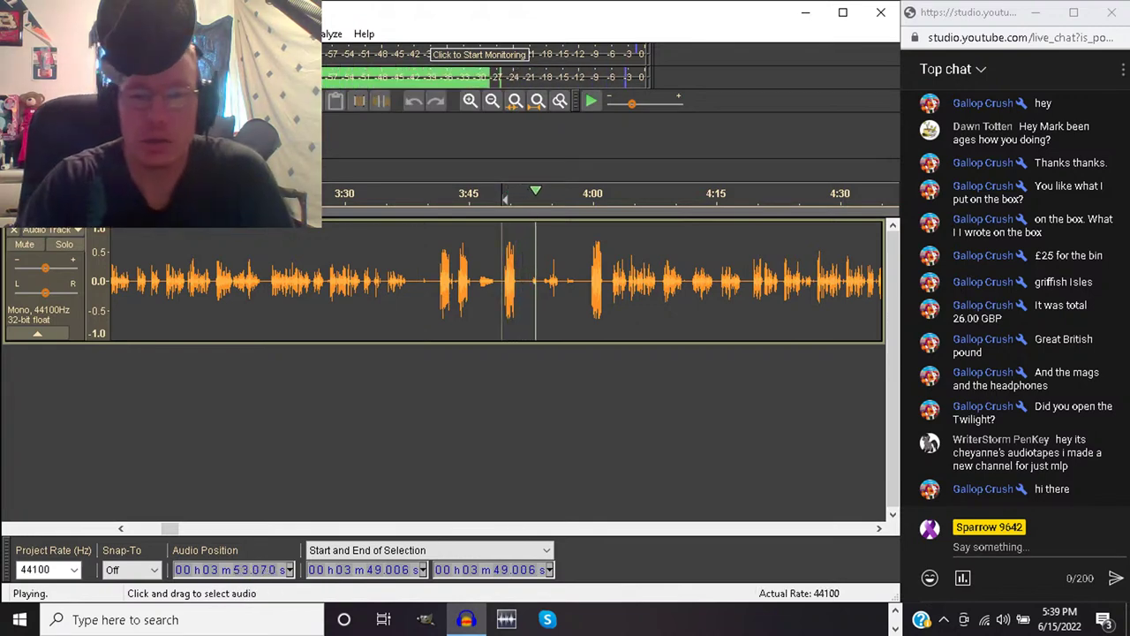
pyautogui.click(596, 283)
pyautogui.press('space')
pyautogui.press('space')
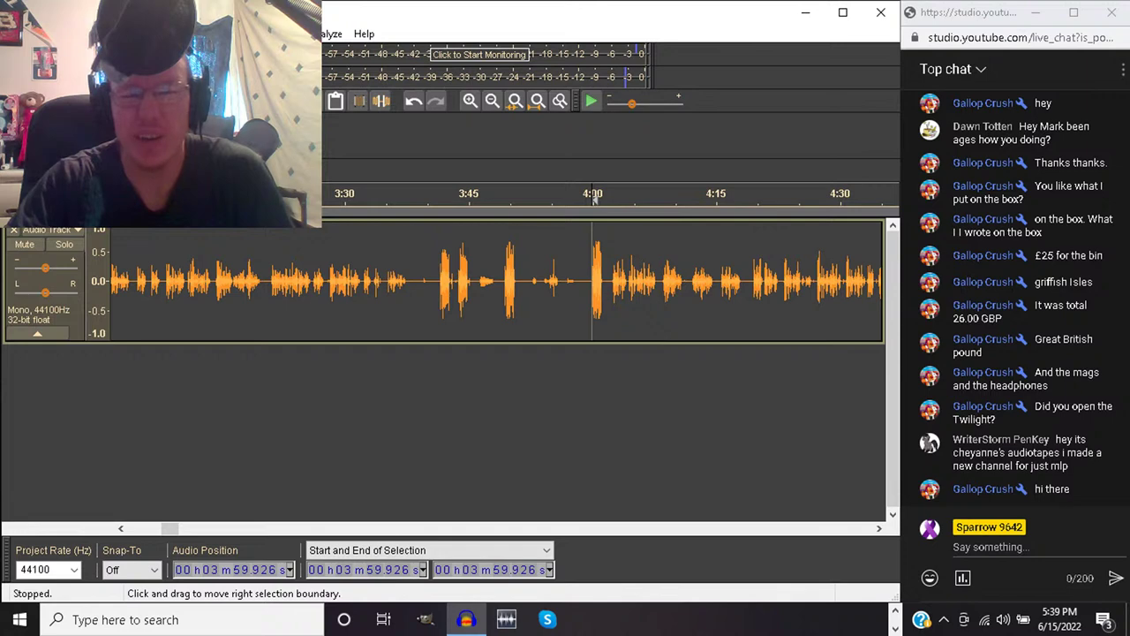
# Silence the section from about 3:39.1 to 3:59.9, and delete all of it except about the first 1.7 seconds
pyautogui.moveTo(594, 199)
pyautogui.mouseDown()
pyautogui.moveTo(414, 199)
pyautogui.moveTo(425, 199)
pyautogui.mouseUp()
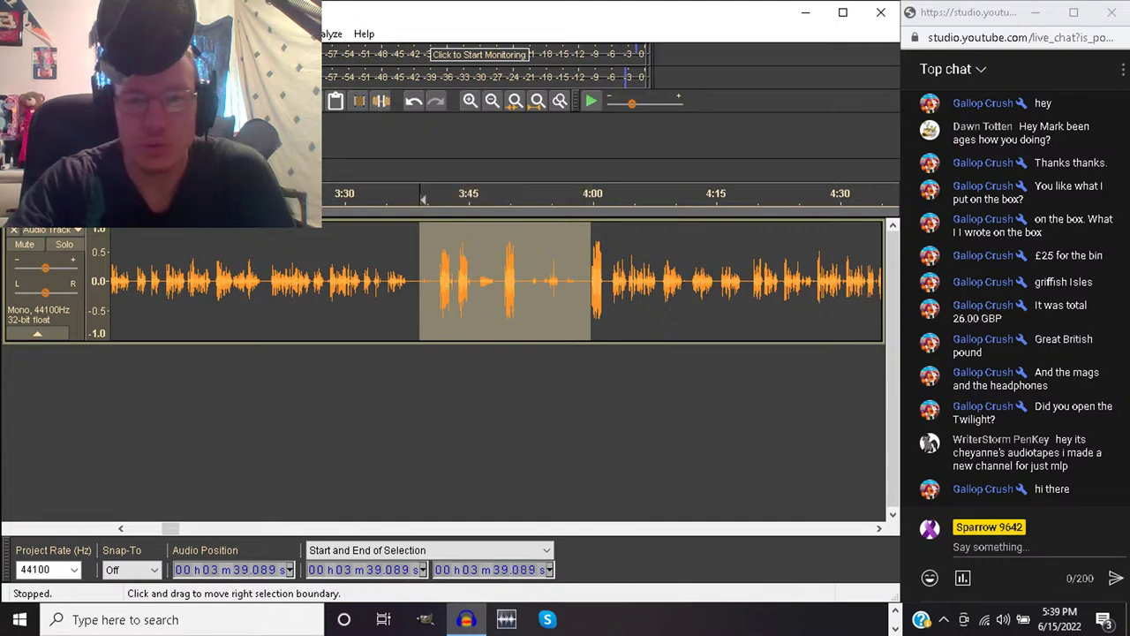
pyautogui.press('Delete')
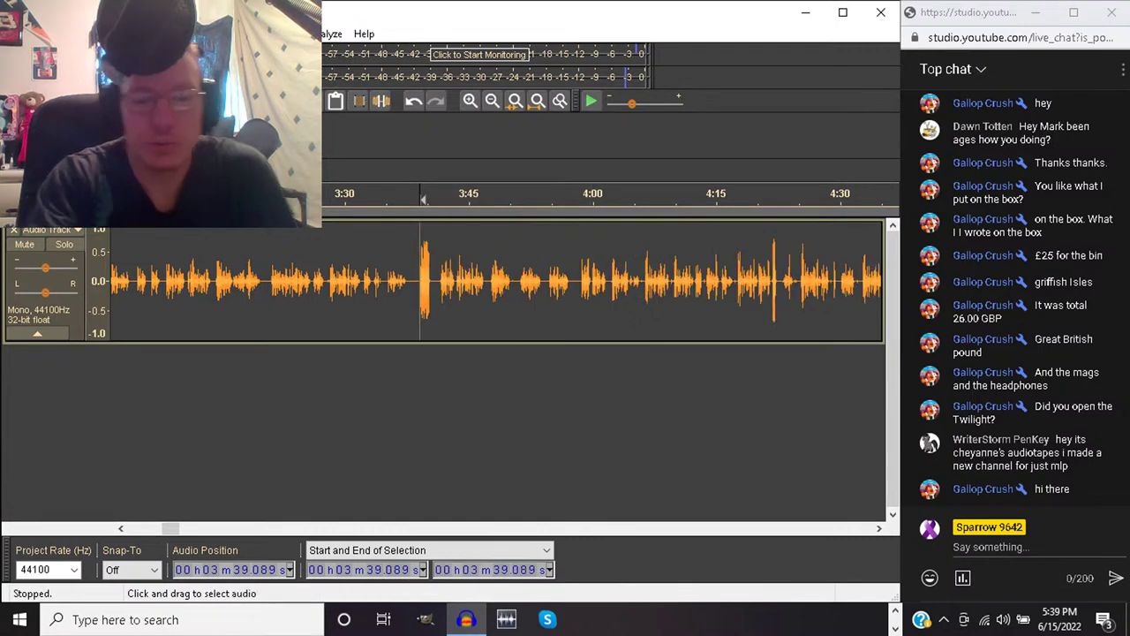
pyautogui.hotkey('ctrl', 'z')
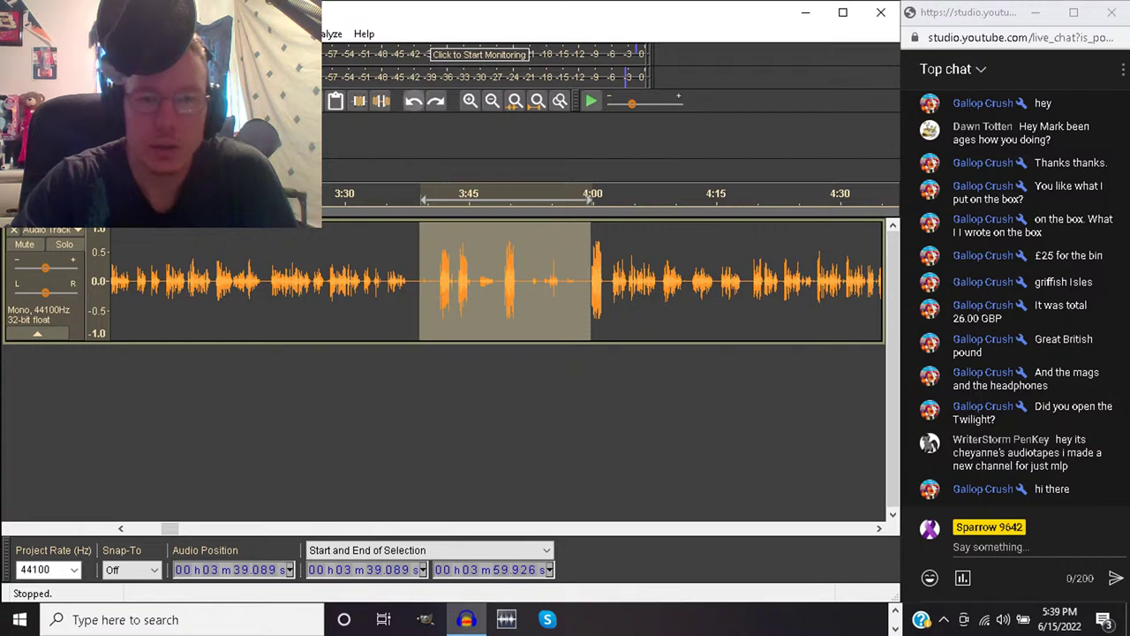
pyautogui.click(381, 101)
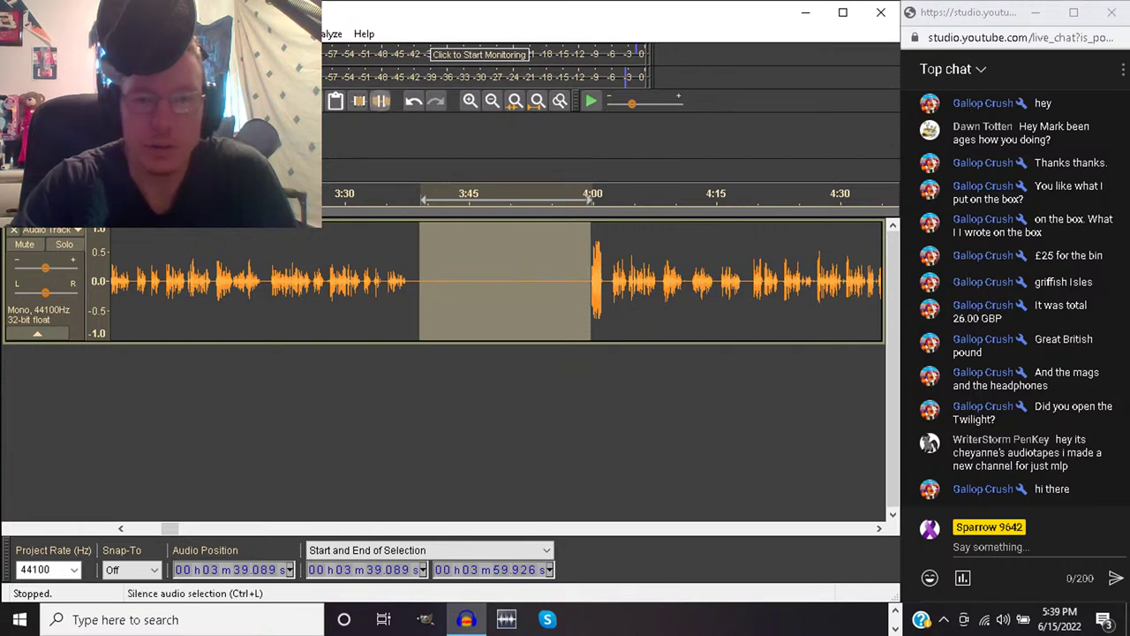
pyautogui.moveTo(419, 283); pyautogui.dragTo(434, 283)
pyautogui.press('Delete')
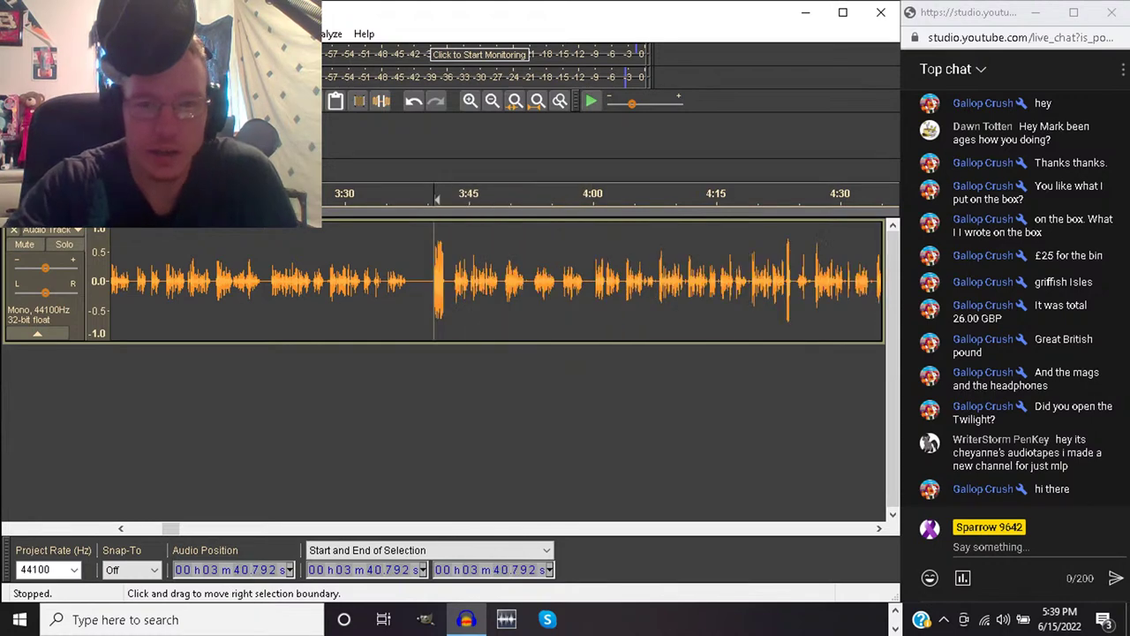
# Lower the loud burst between about 3:40.1 and 3:42.5 with Amplify, using a value of -5 dB
pyautogui.moveTo(448, 282)
pyautogui.mouseDown()
pyautogui.moveTo(396, 282)
pyautogui.moveTo(427, 283)
pyautogui.mouseUp()
pyautogui.hotkey('alt', 'c')
pyautogui.press('Down')
pyautogui.press('Down')
pyautogui.press('Down')
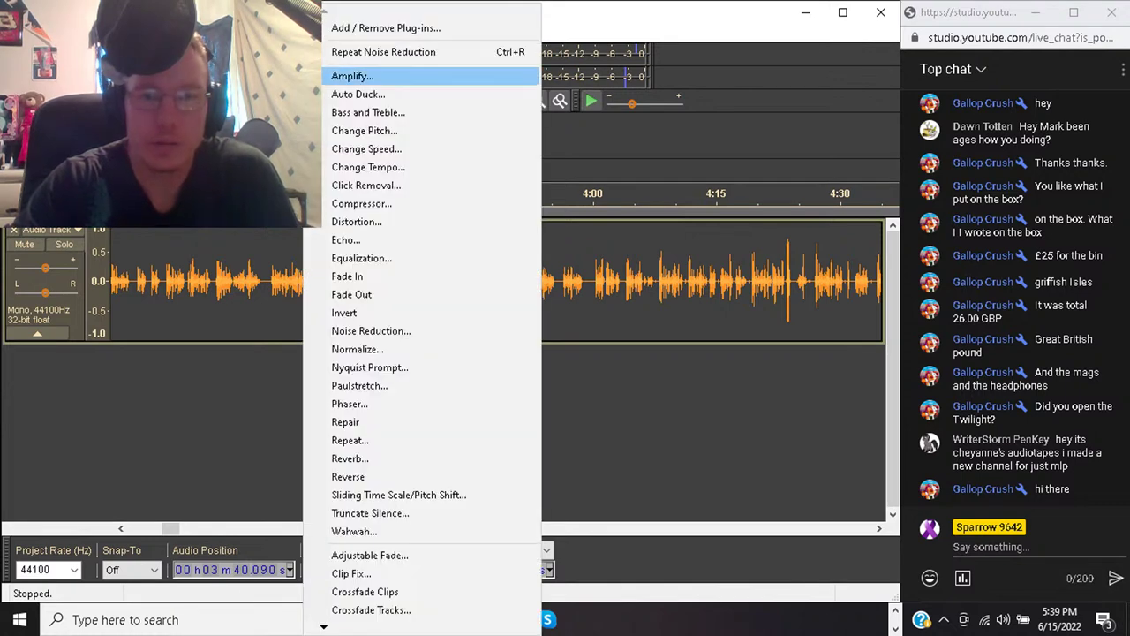
pyautogui.press('Return')
pyautogui.write('-5')
pyautogui.press('Return')
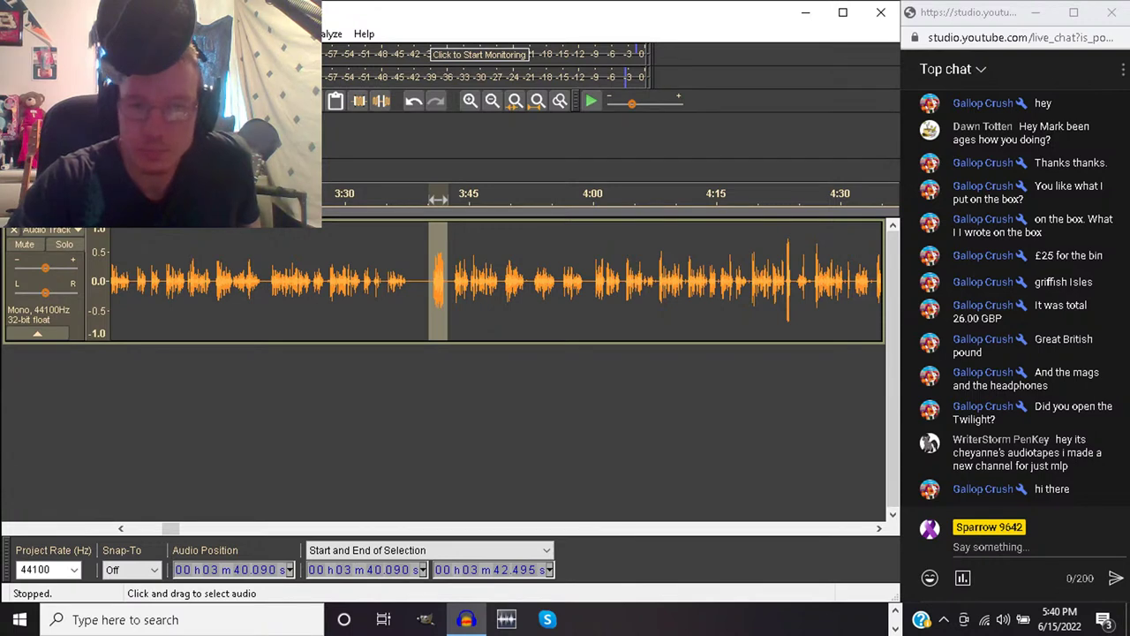
# Play briefly from about 3:35.7, check the passage against the story text in Chrome, and return to Audacity
pyautogui.click(391, 199)
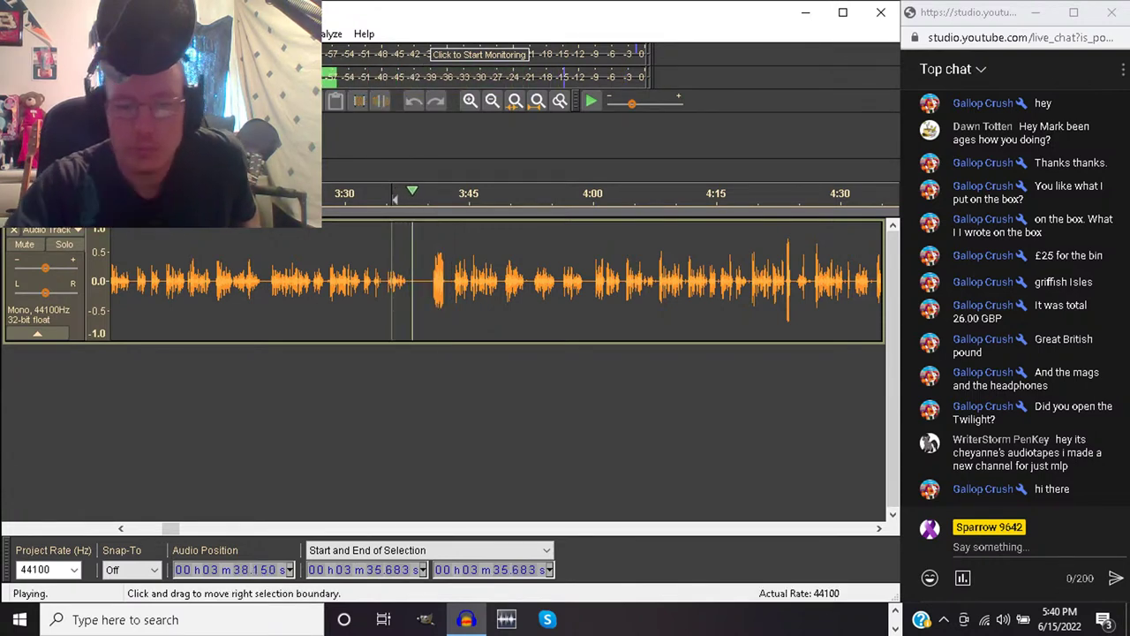
pyautogui.press('space')
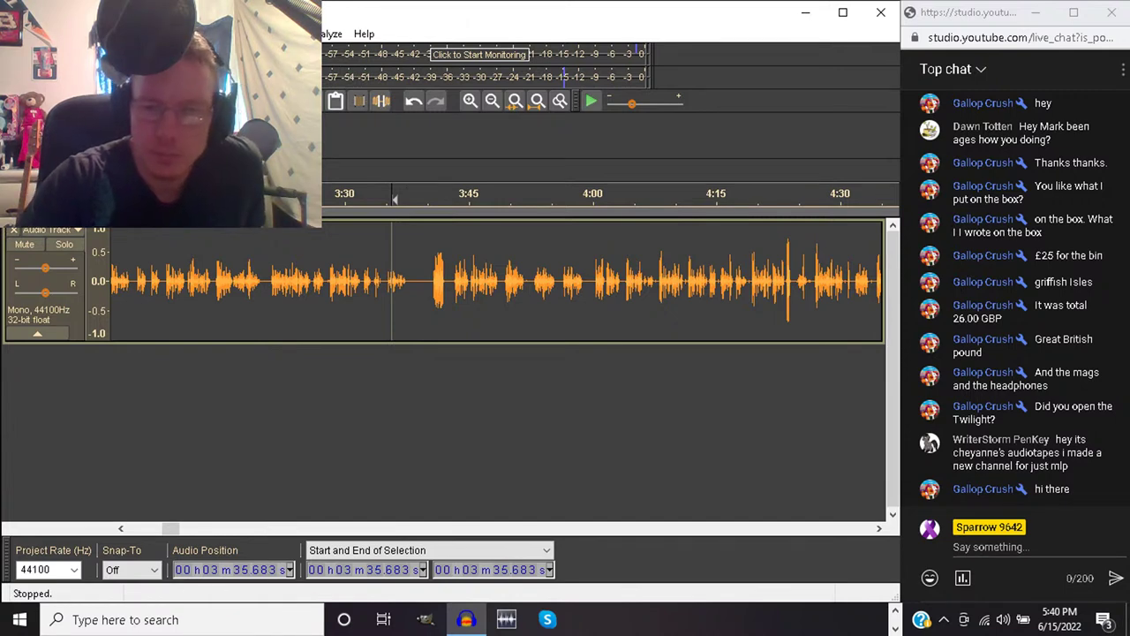
pyautogui.click(451, 619)
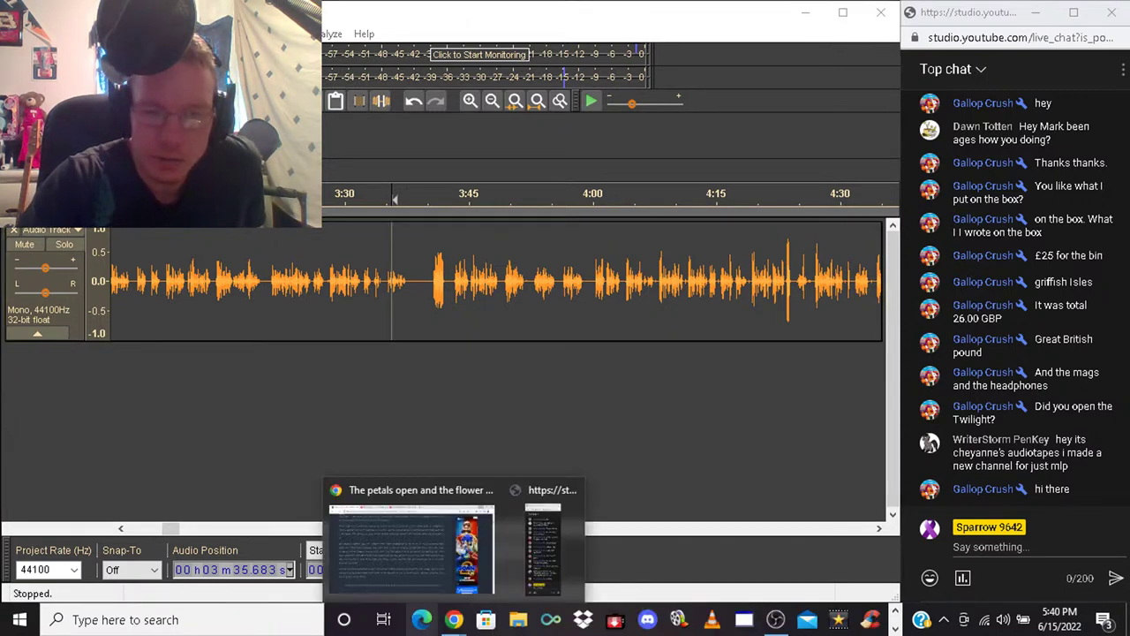
pyautogui.click(411, 543)
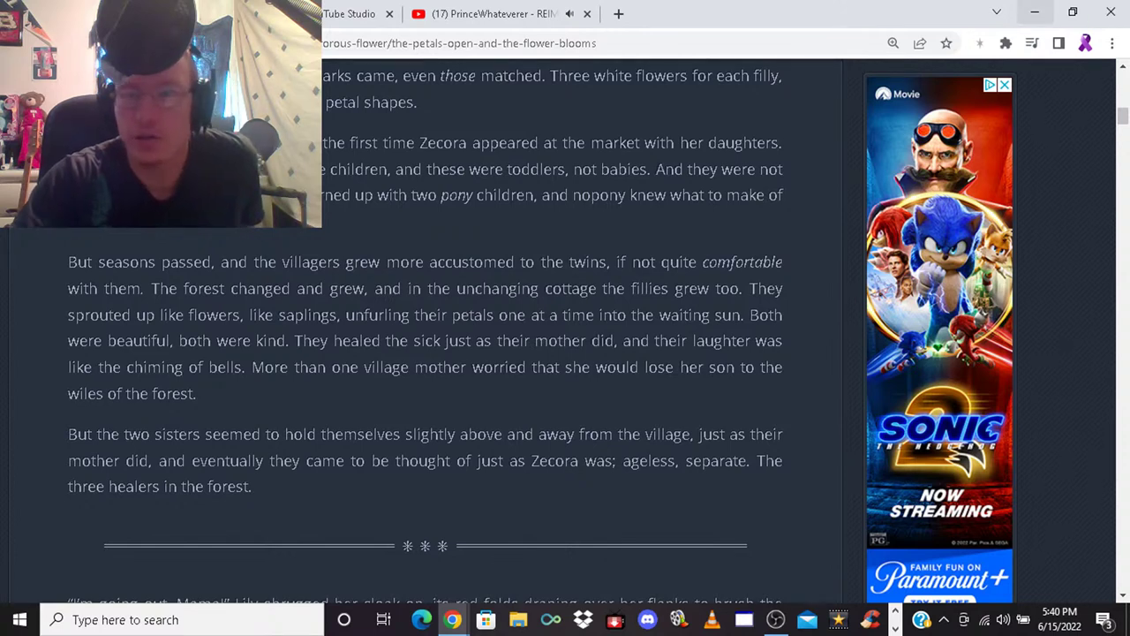
pyautogui.click(1035, 12)
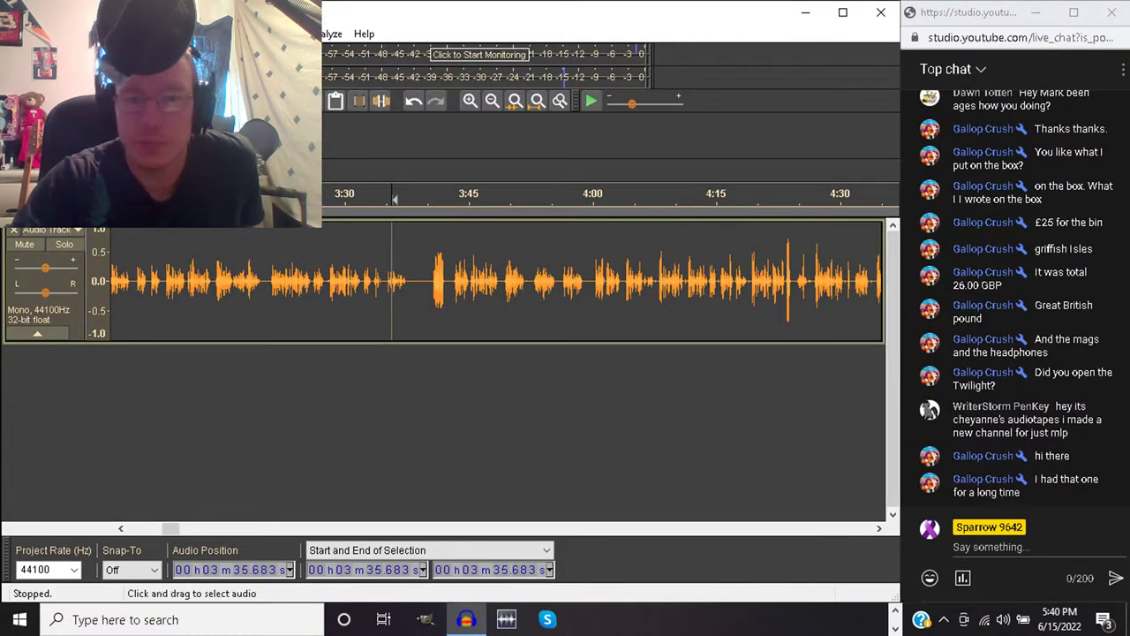
# Play from about 3:42.7, delete the section from about 3:52.5 to 3:56, and listen onward from the join
pyautogui.click(450, 292)
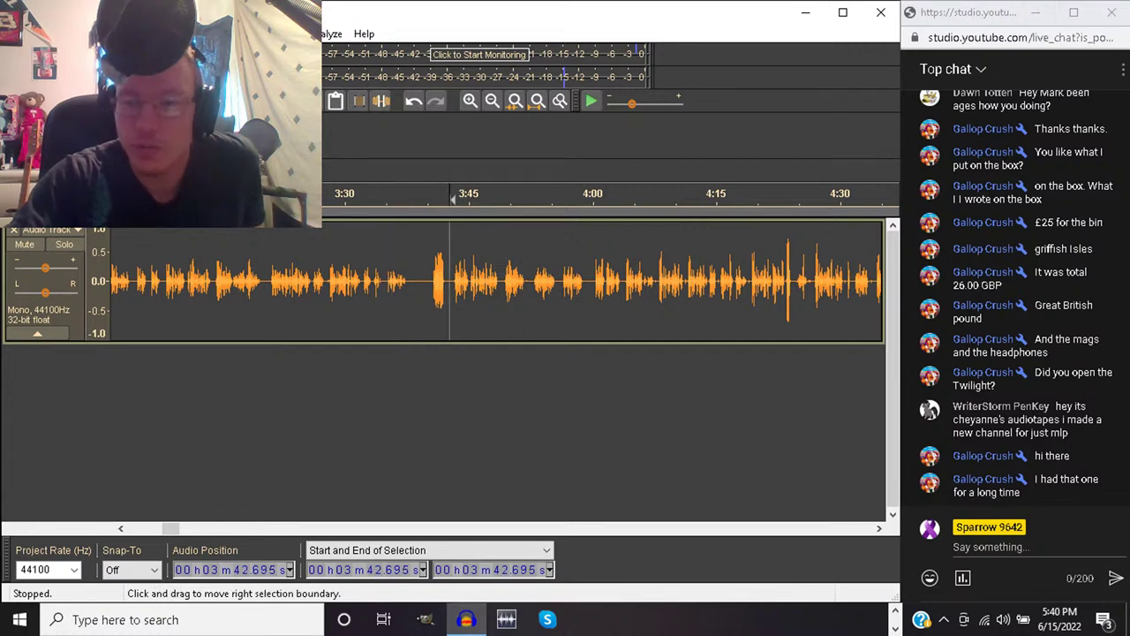
pyautogui.press('space')
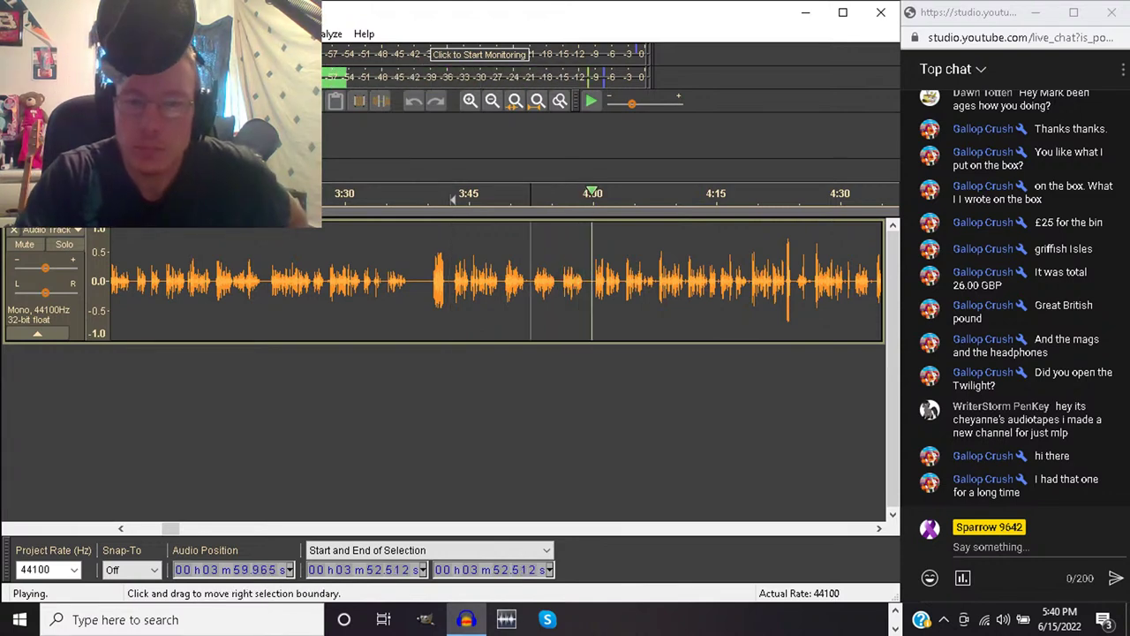
pyautogui.click(530, 292)
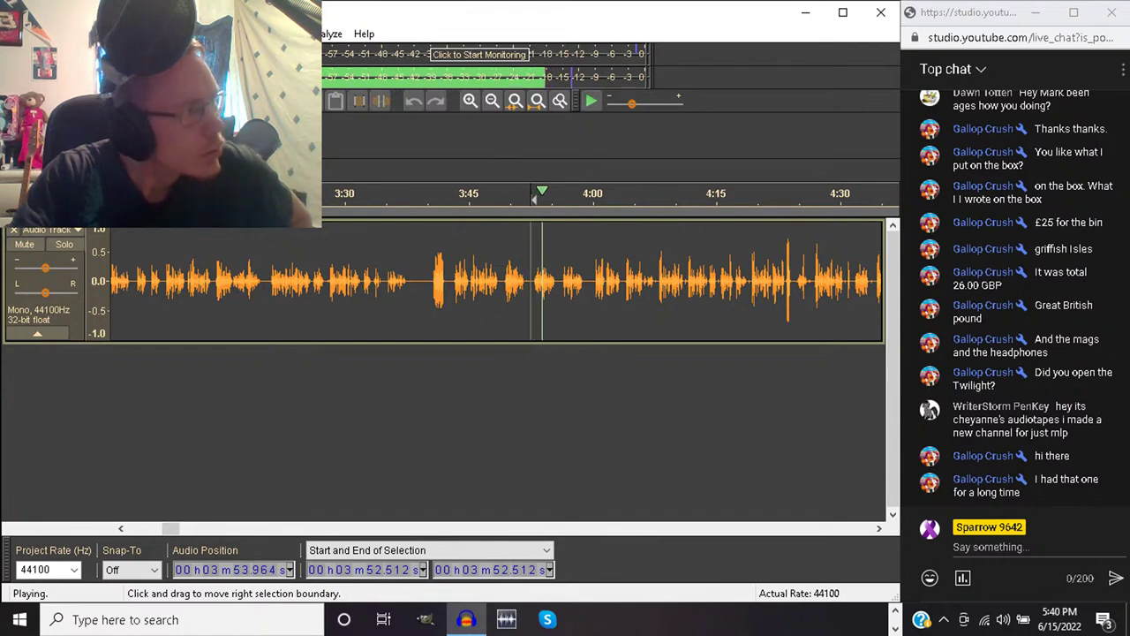
pyautogui.moveTo(531, 291); pyautogui.dragTo(560, 291)
pyautogui.press('space')
pyautogui.press('Left')
pyautogui.press('Delete')
pyautogui.press('space')
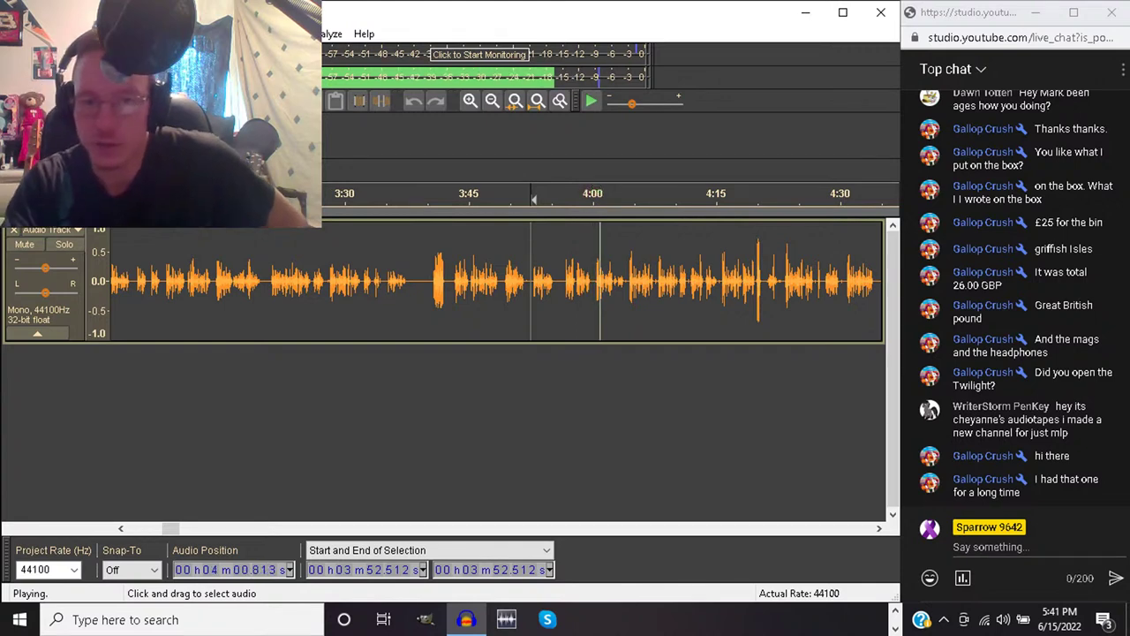
# Listen for the end of the unwanted passage and delete the section from about 3:57.9 to 4:36.5
pyautogui.moveTo(574, 281); pyautogui.dragTo(628, 281)
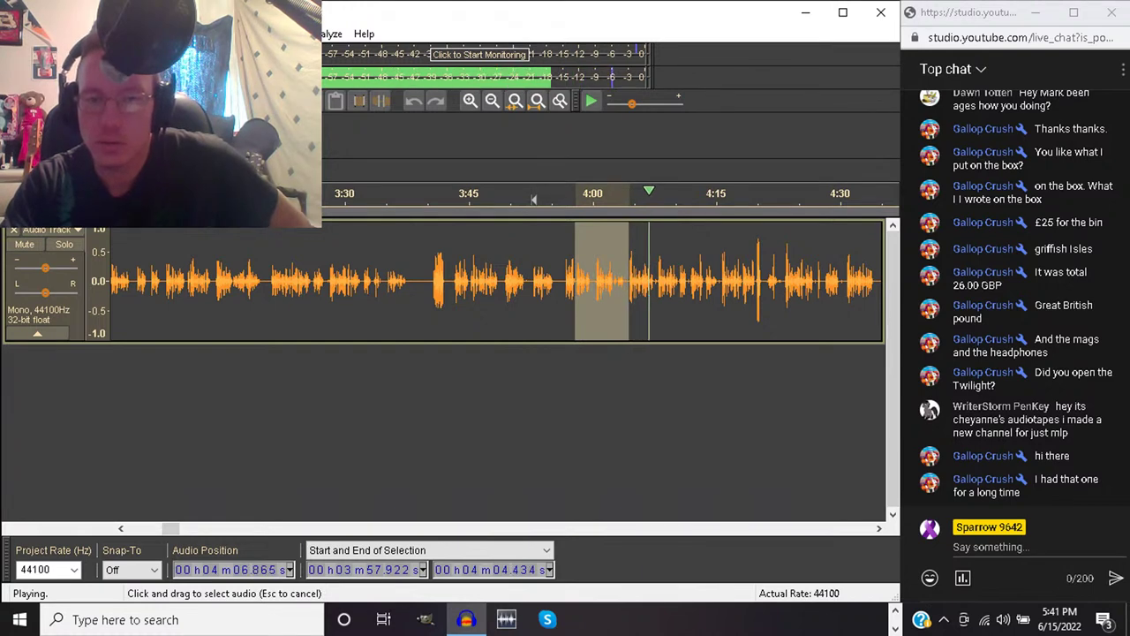
pyautogui.moveTo(627, 281); pyautogui.dragTo(782, 280)
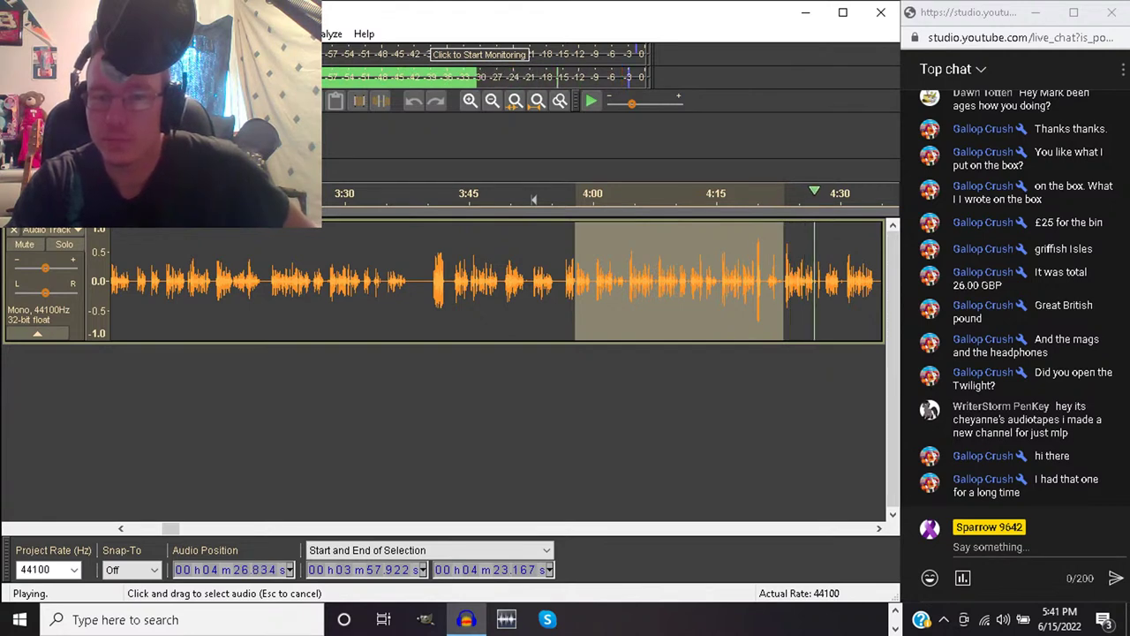
pyautogui.moveTo(782, 280); pyautogui.dragTo(525, 280)
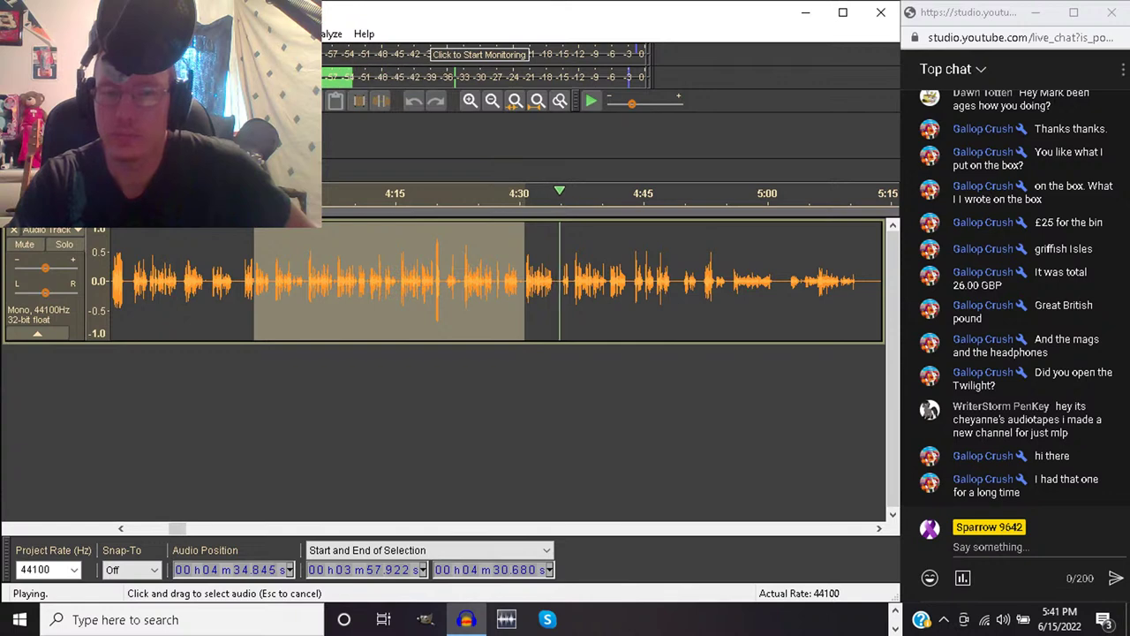
pyautogui.moveTo(524, 281); pyautogui.dragTo(572, 281)
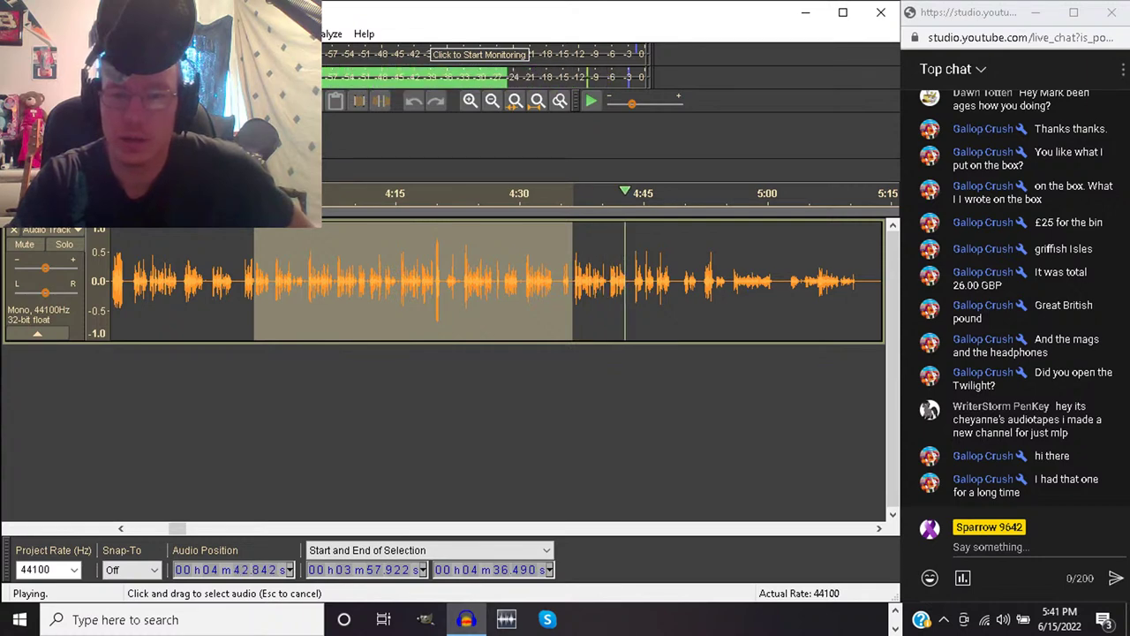
pyautogui.press('space')
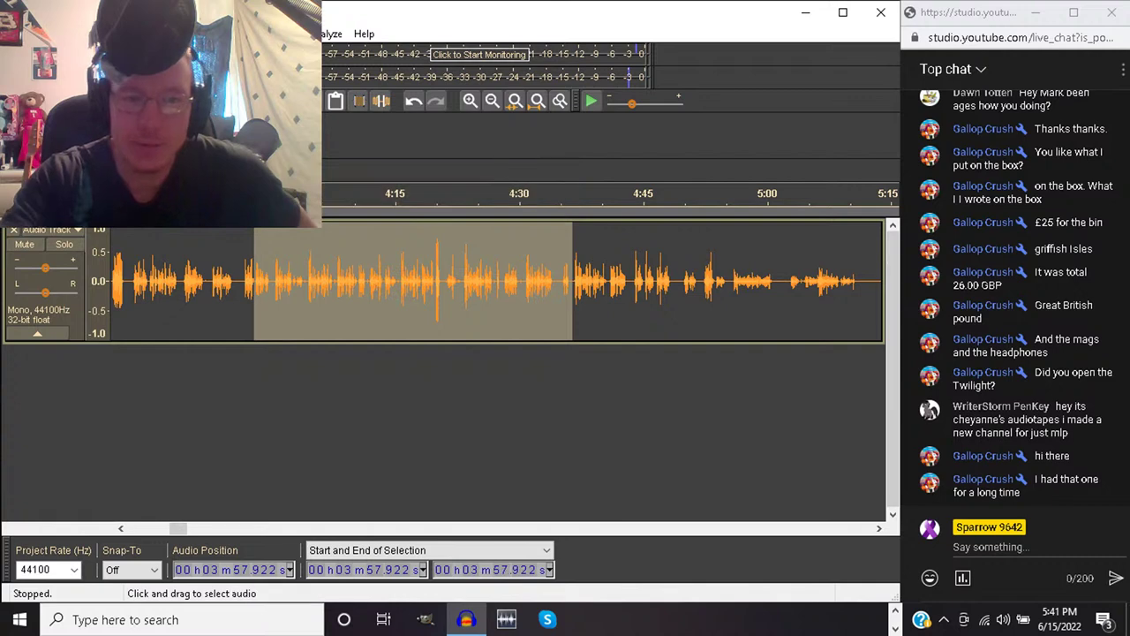
pyautogui.press('Delete')
# Play from about 3:55.8 and delete the section from about 4:13.5 to 4:44.9
pyautogui.click(237, 283)
pyautogui.press('space')
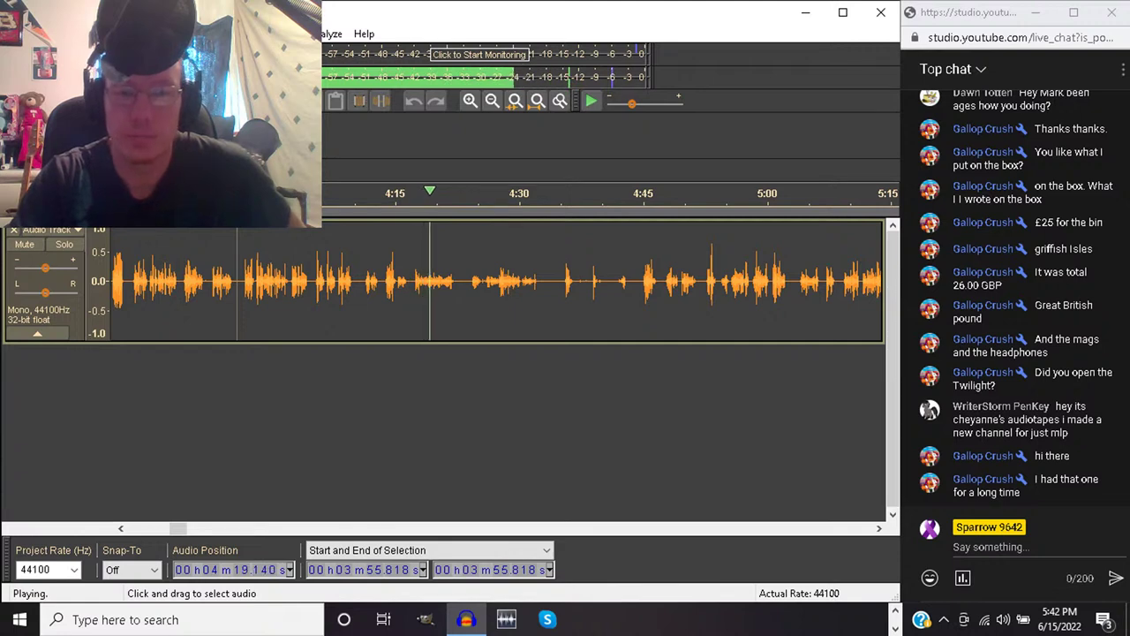
pyautogui.moveTo(384, 282); pyautogui.dragTo(466, 283)
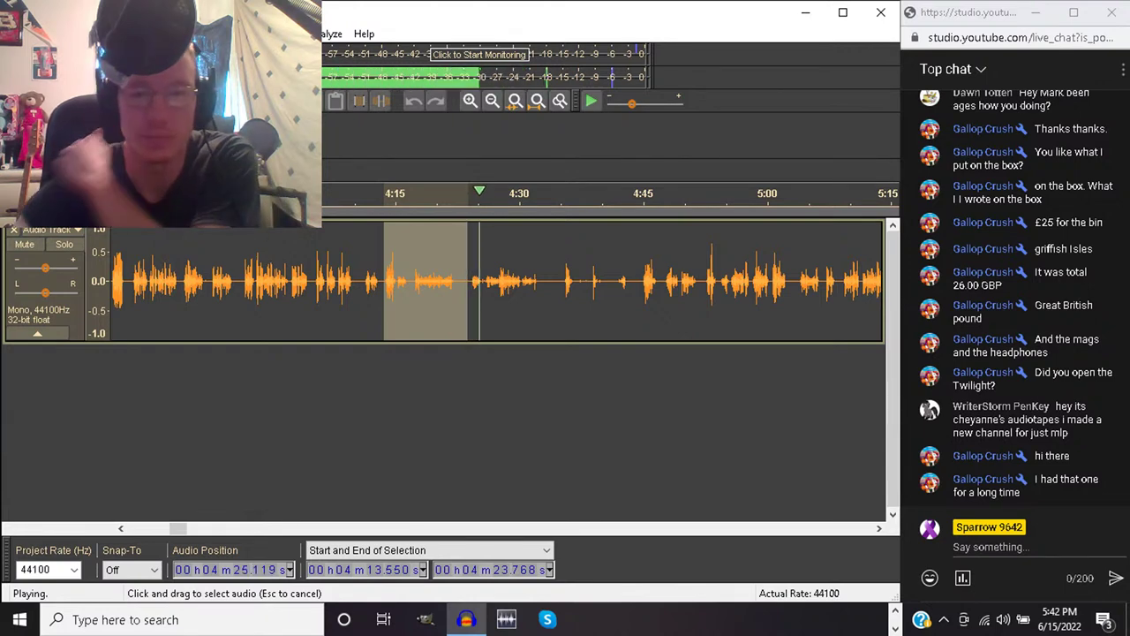
pyautogui.moveTo(466, 283); pyautogui.dragTo(641, 283)
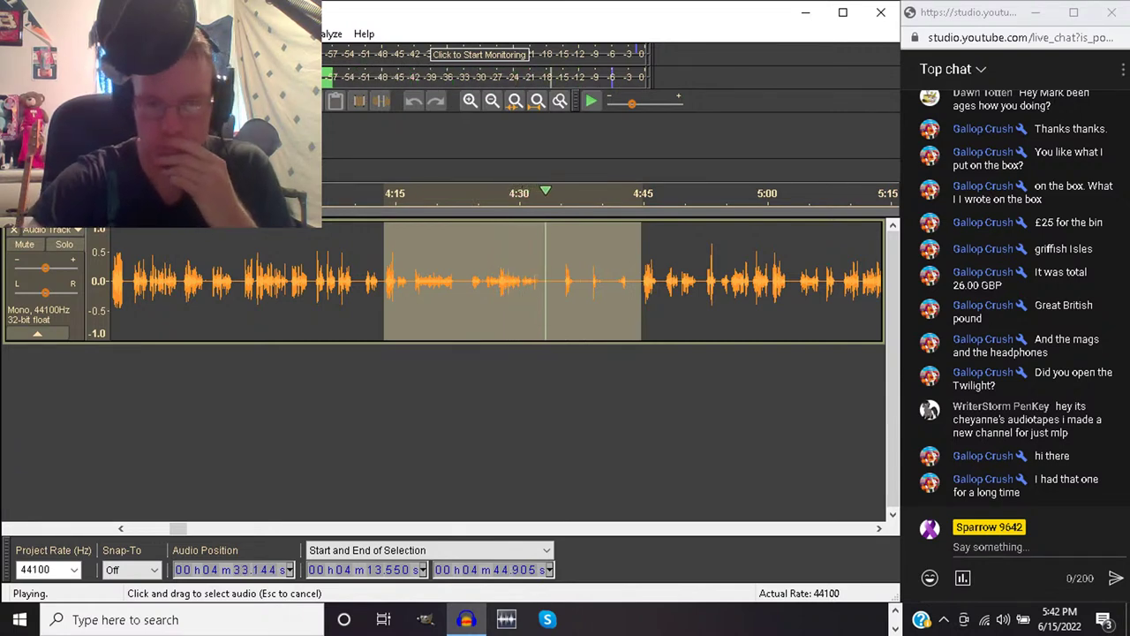
pyautogui.press('space')
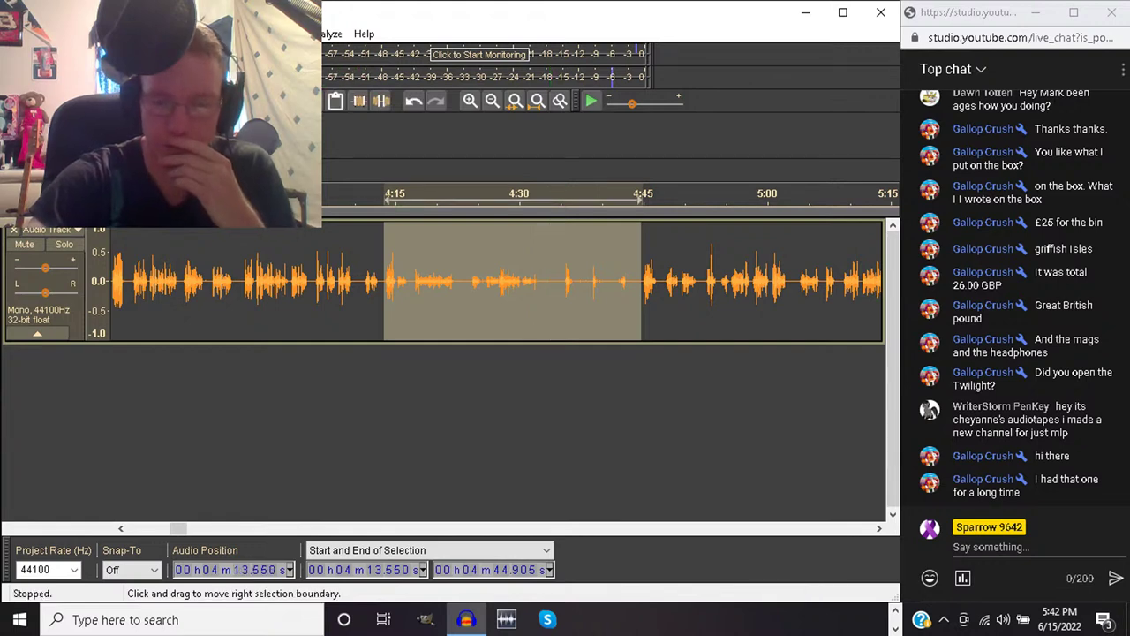
pyautogui.press('space')
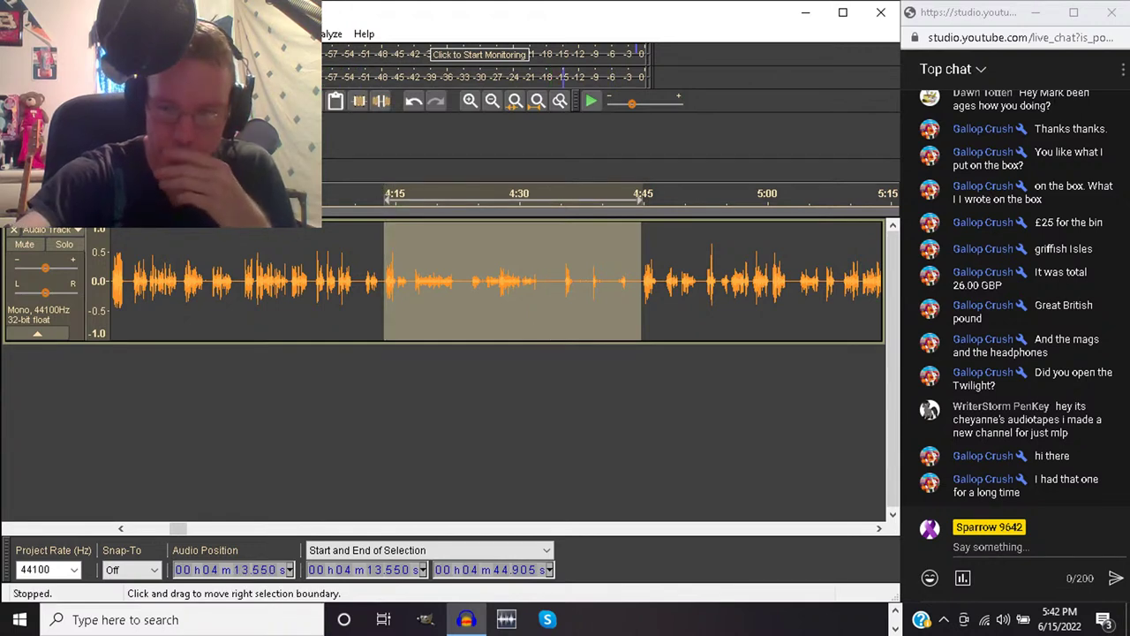
pyautogui.press('Delete')
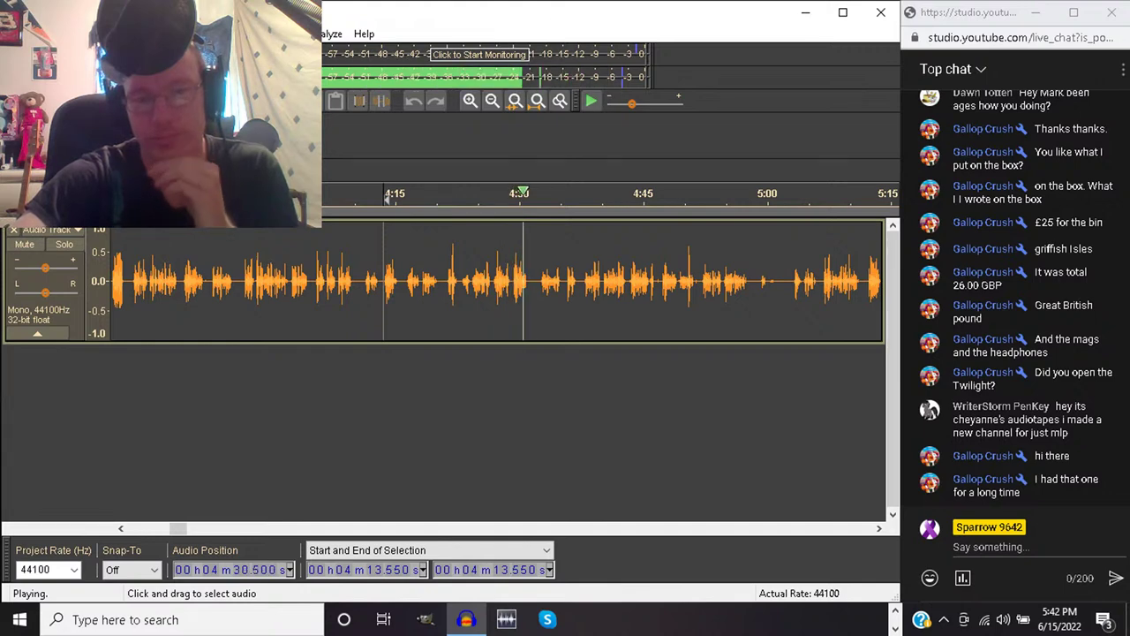
# Listen onward from the new join, stop, and resume listening from about 4:29.1
pyautogui.press('space')
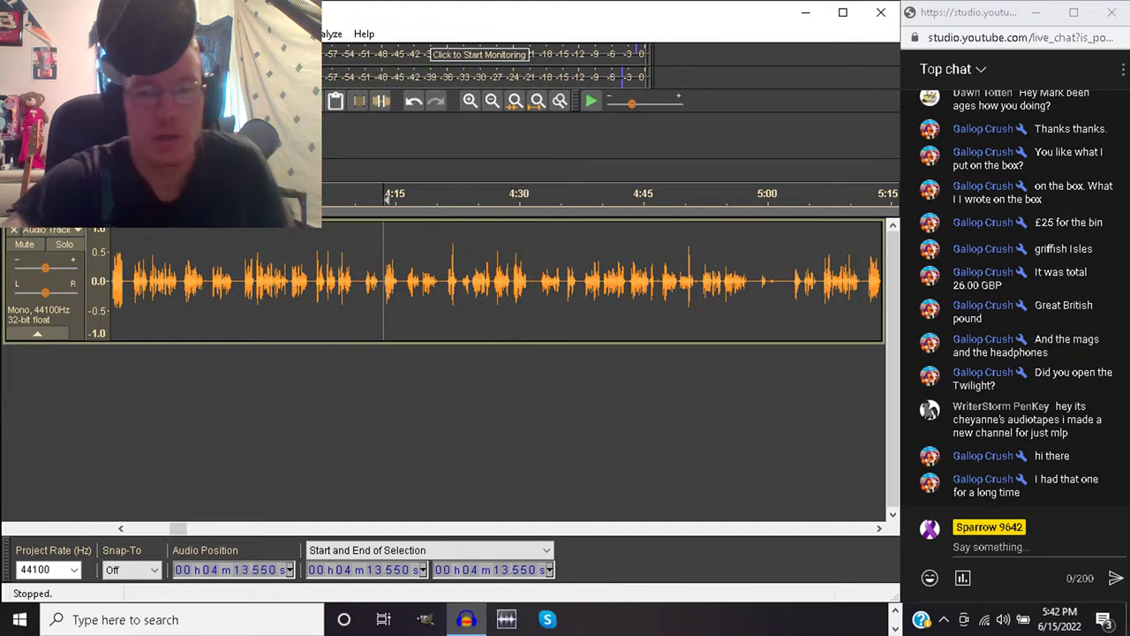
pyautogui.click(539, 283)
pyautogui.hotkey('alt', 'f')
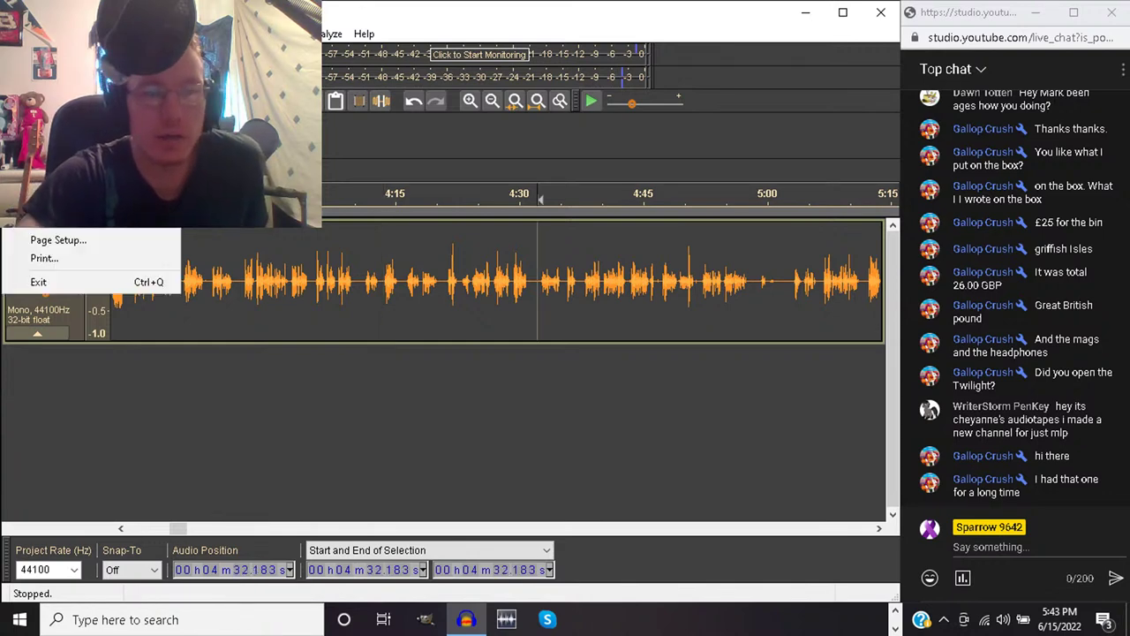
pyautogui.press('Escape')
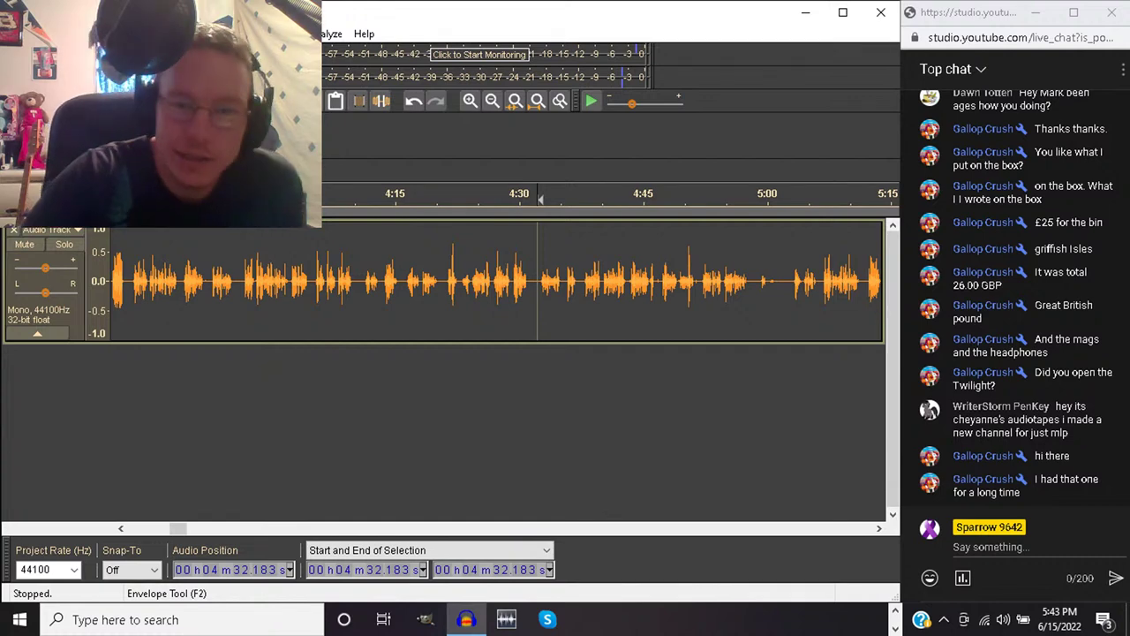
pyautogui.click(514, 198)
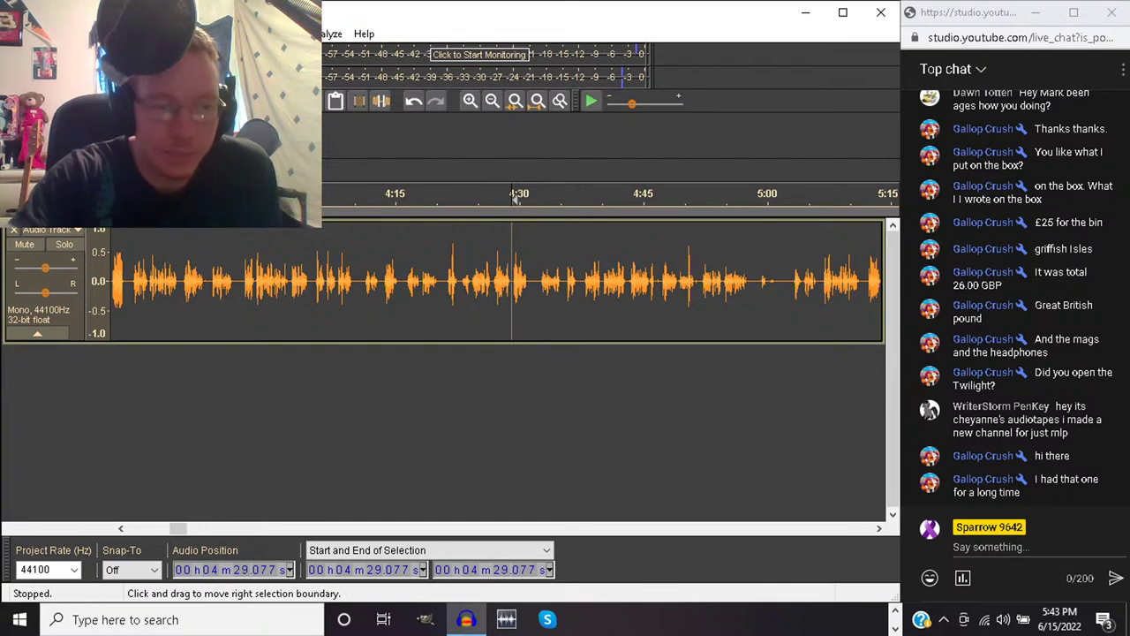
pyautogui.click(514, 198)
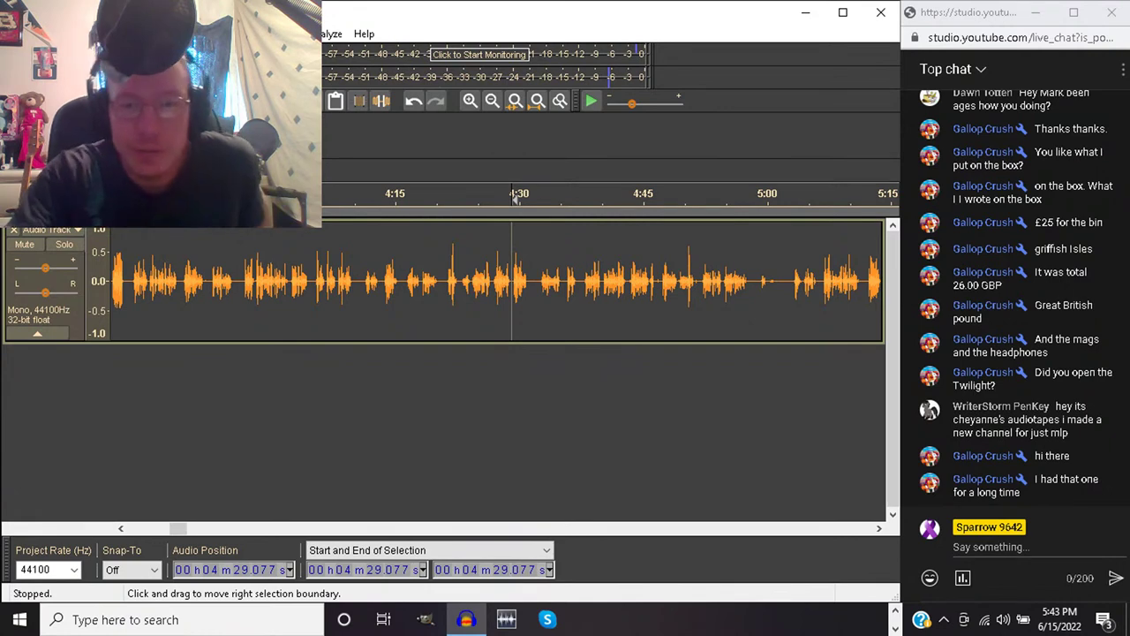
pyautogui.press('space')
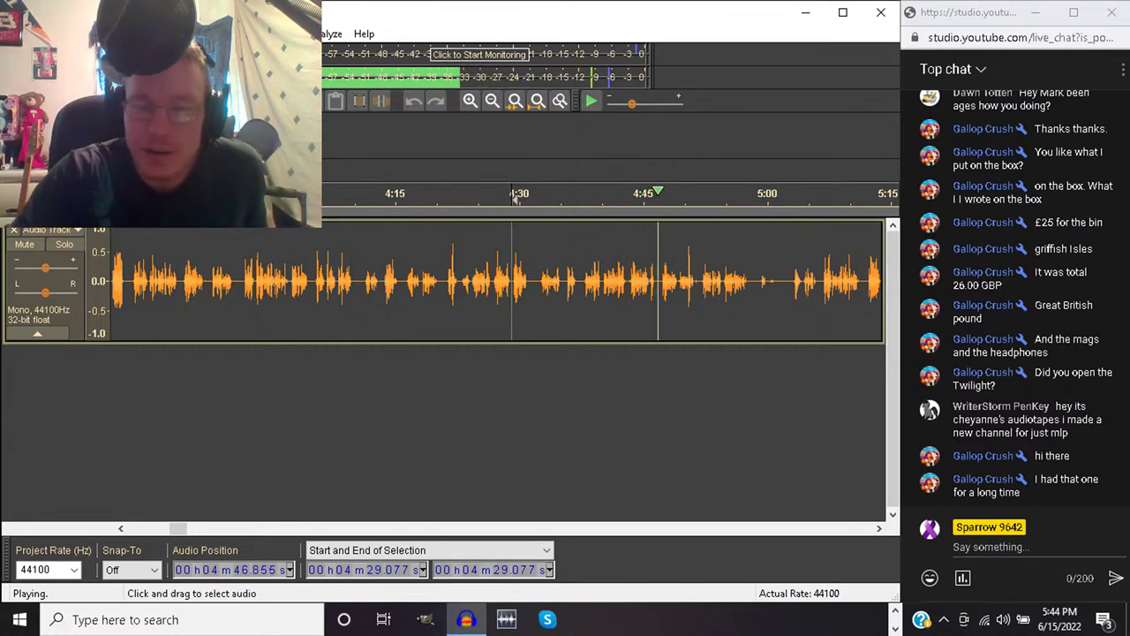
# Try deleting the section from about 4:40.1 to 4:52, listening from about 4:37.6, and undo the deletion
pyautogui.moveTo(602, 282); pyautogui.dragTo(701, 283)
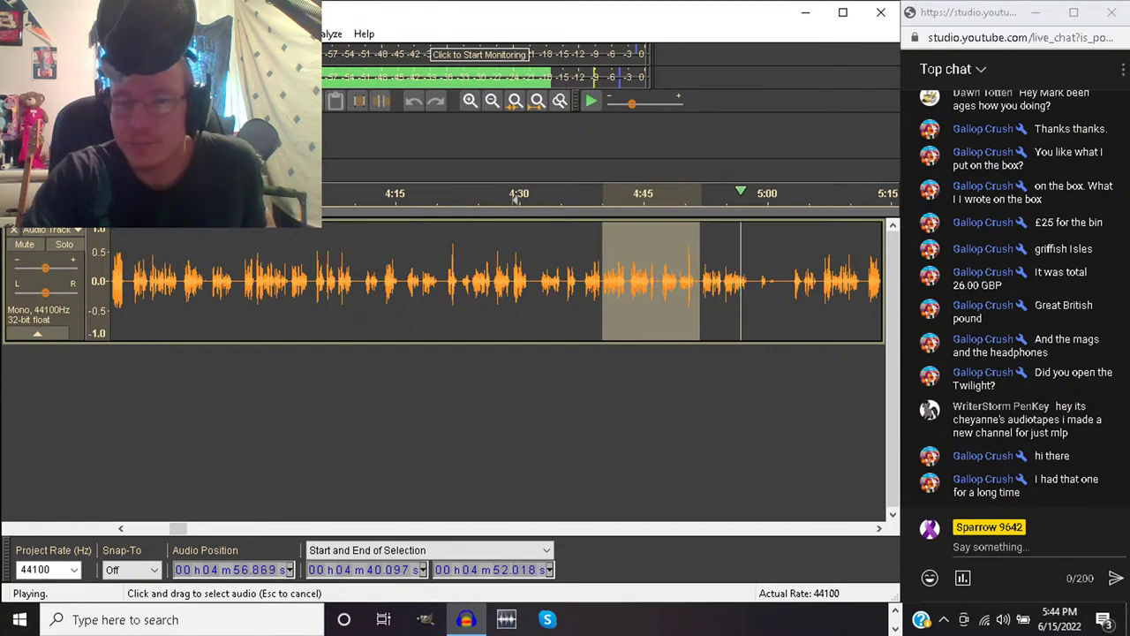
pyautogui.press('space')
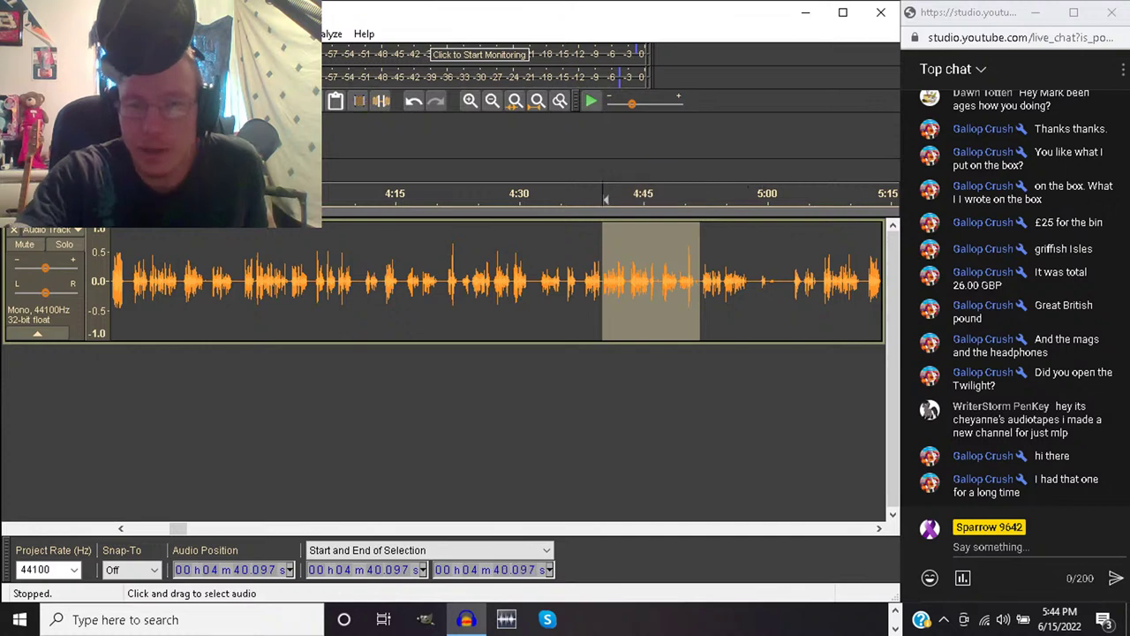
pyautogui.press('Delete')
pyautogui.click(585, 199)
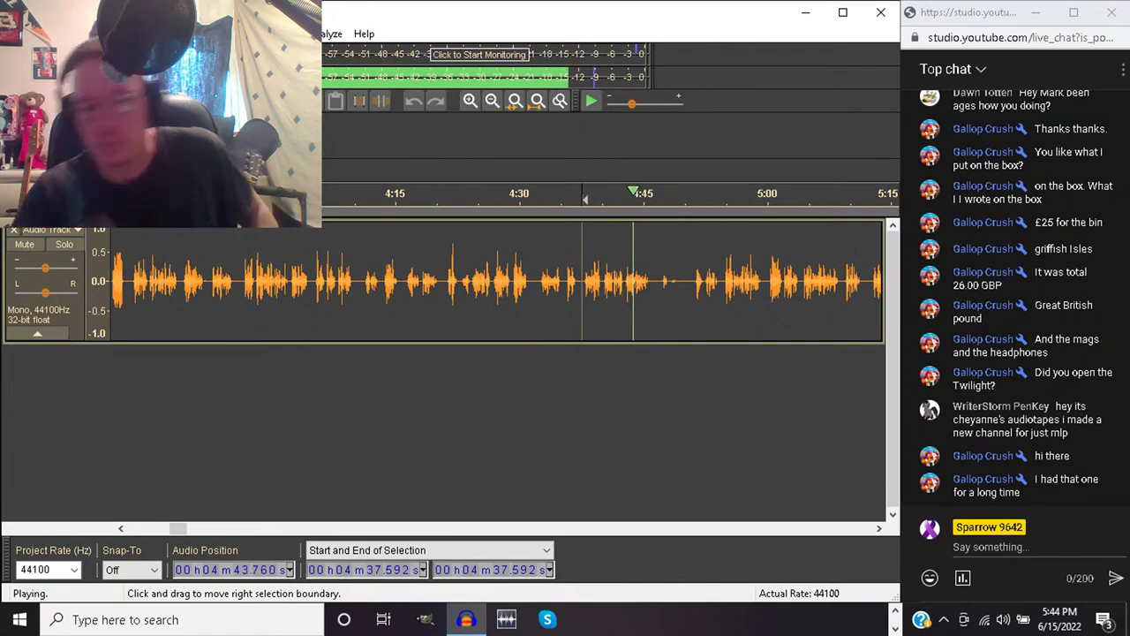
pyautogui.moveTo(603, 200); pyautogui.dragTo(700, 200)
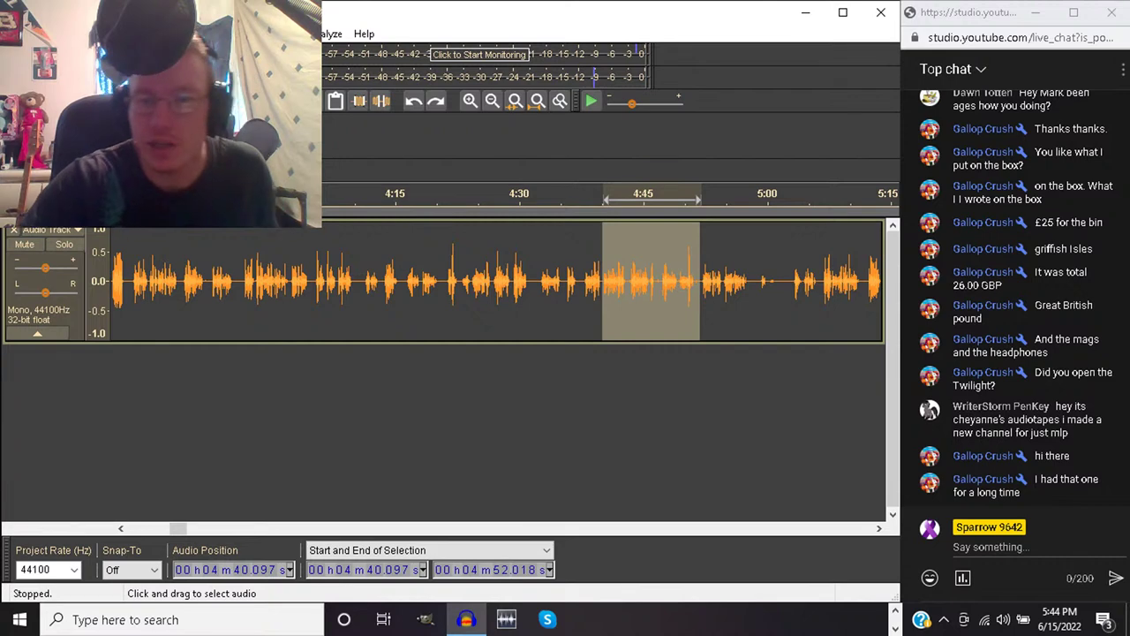
# Play the passage starting at about 4:40.1 in a closer view and place the cursor at about 4:41.7
pyautogui.press('space')
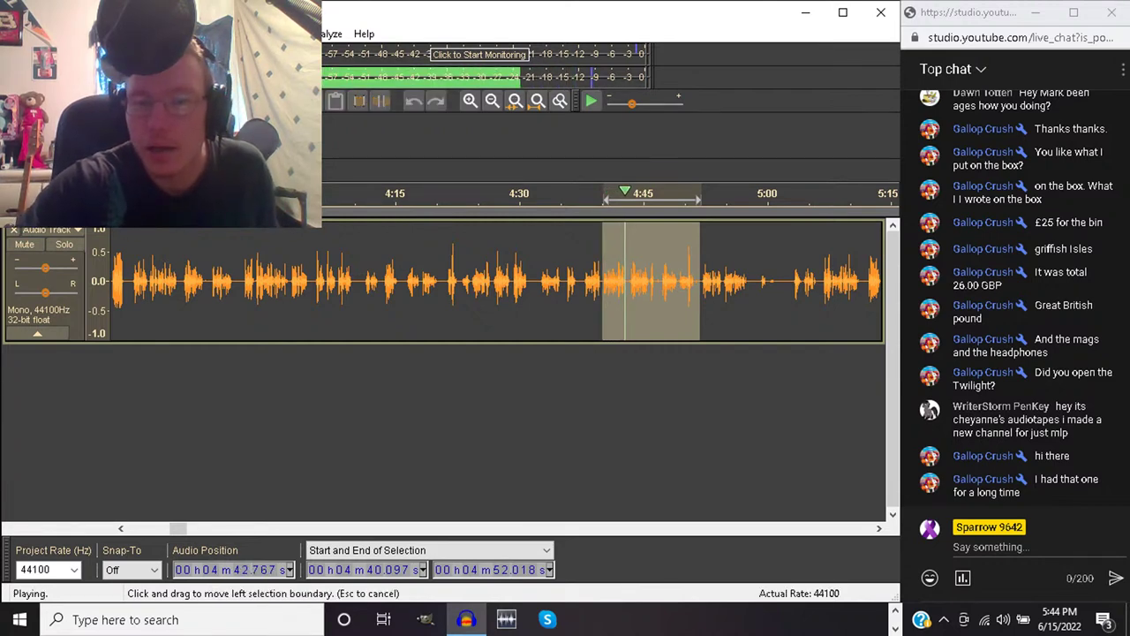
pyautogui.press('space')
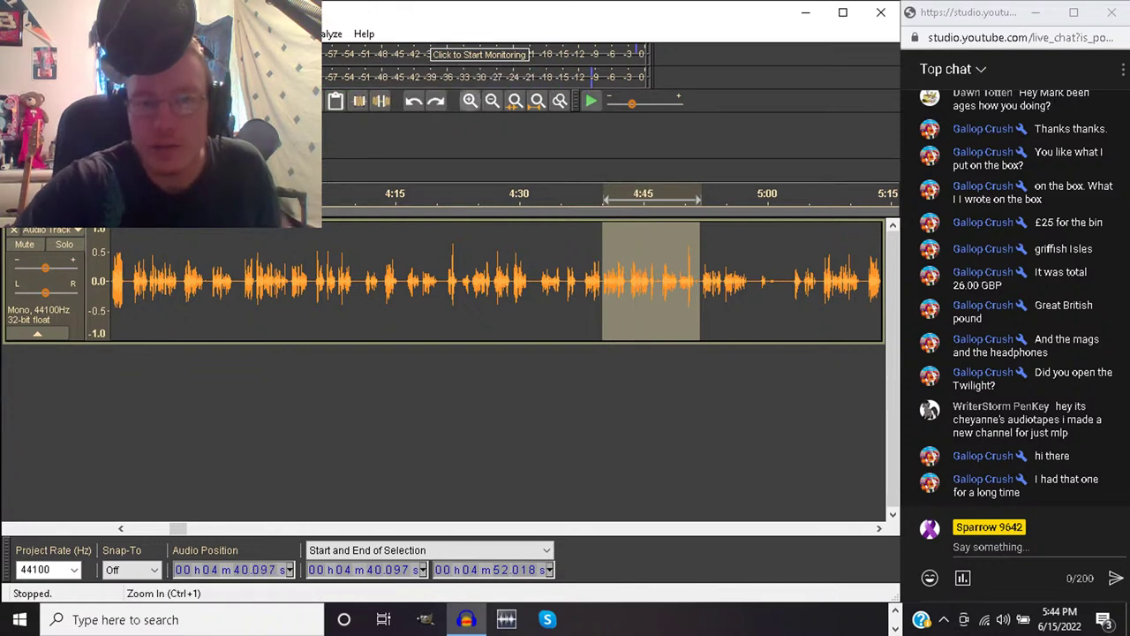
pyautogui.click(470, 101)
pyautogui.click(470, 101)
pyautogui.press('space')
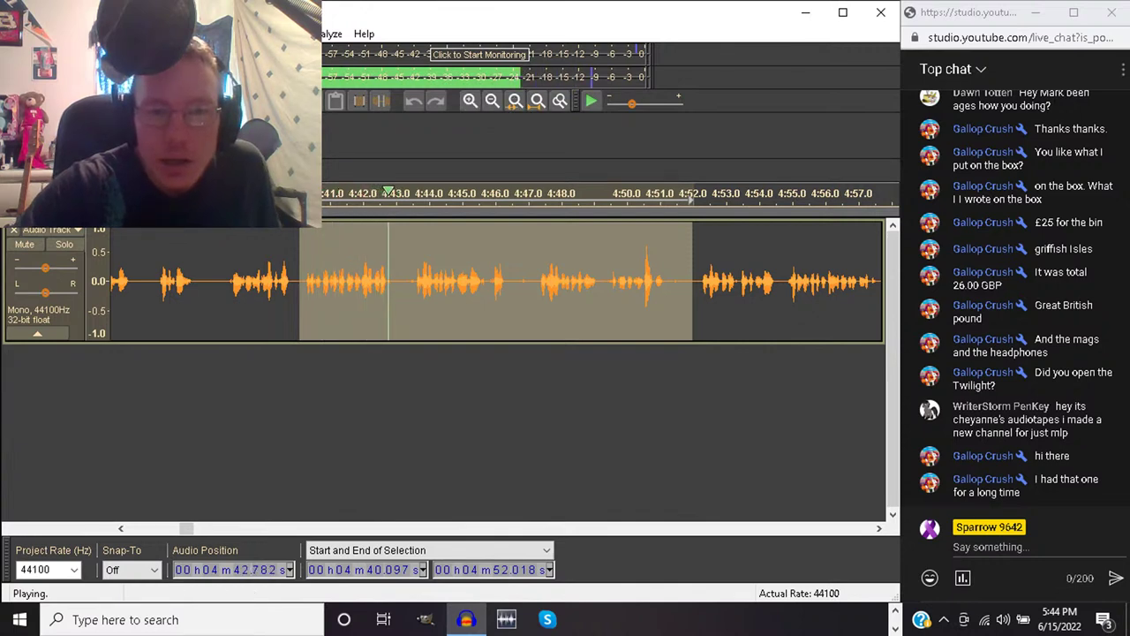
pyautogui.click(360, 292)
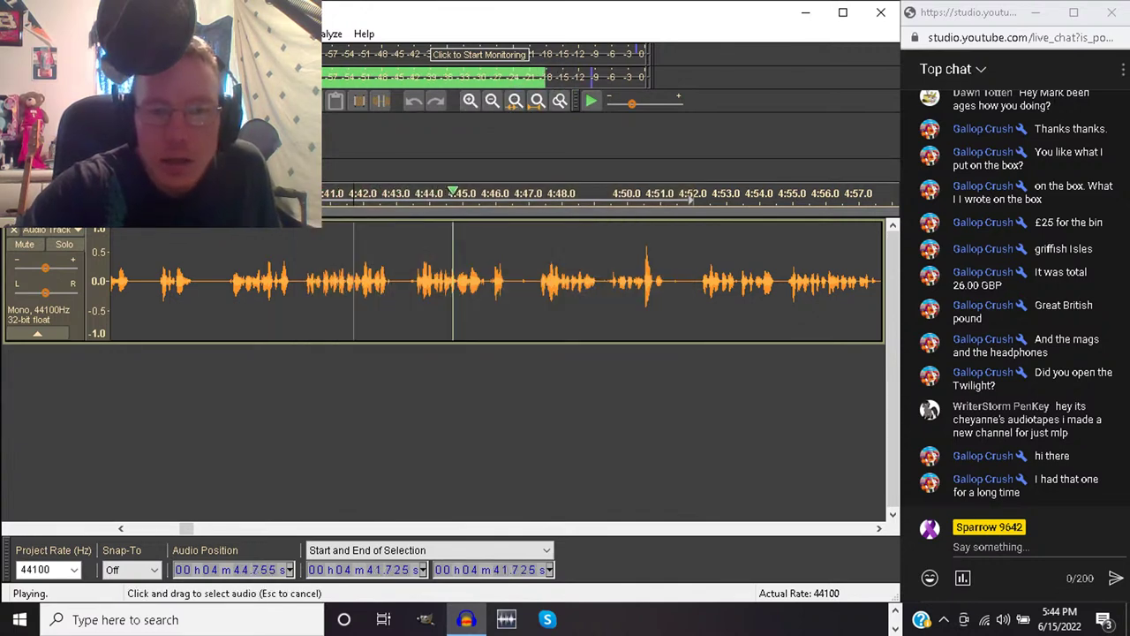
pyautogui.press('space')
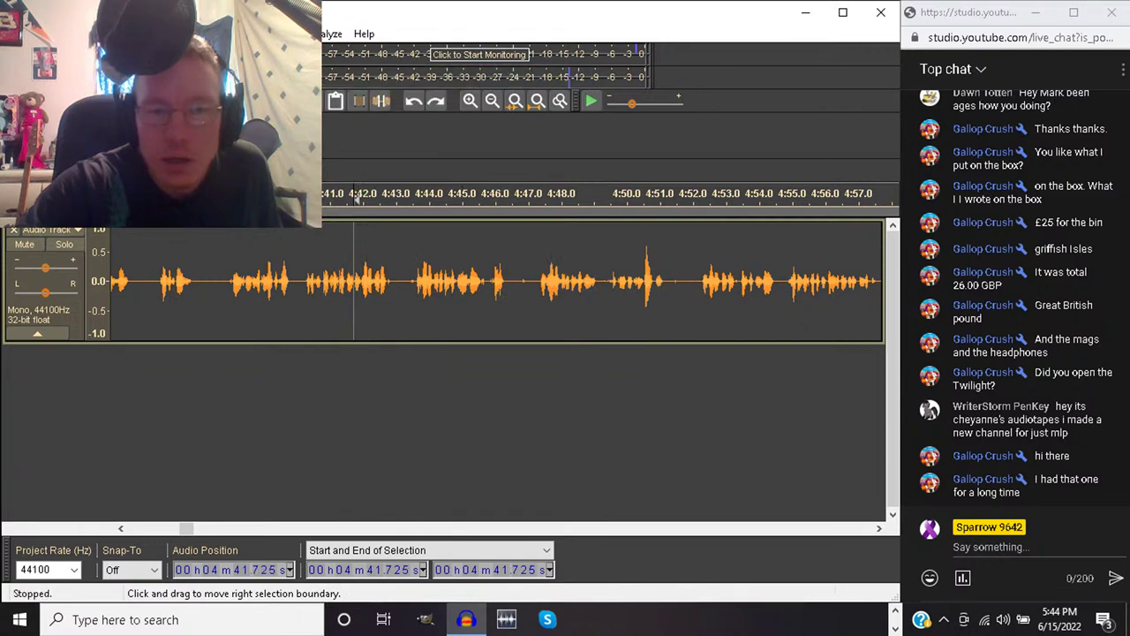
# Silence the section from about 4:41.7 to 4:52.1, and delete all of it except about the first 0.35 seconds
pyautogui.moveTo(354, 292); pyautogui.dragTo(687, 291)
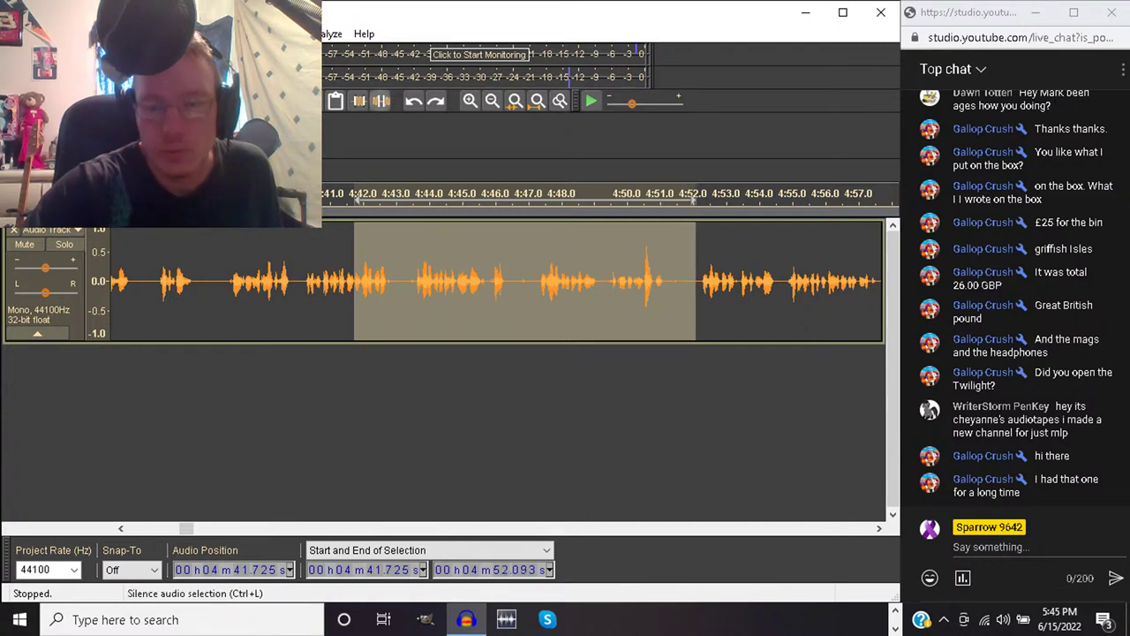
pyautogui.click(381, 100)
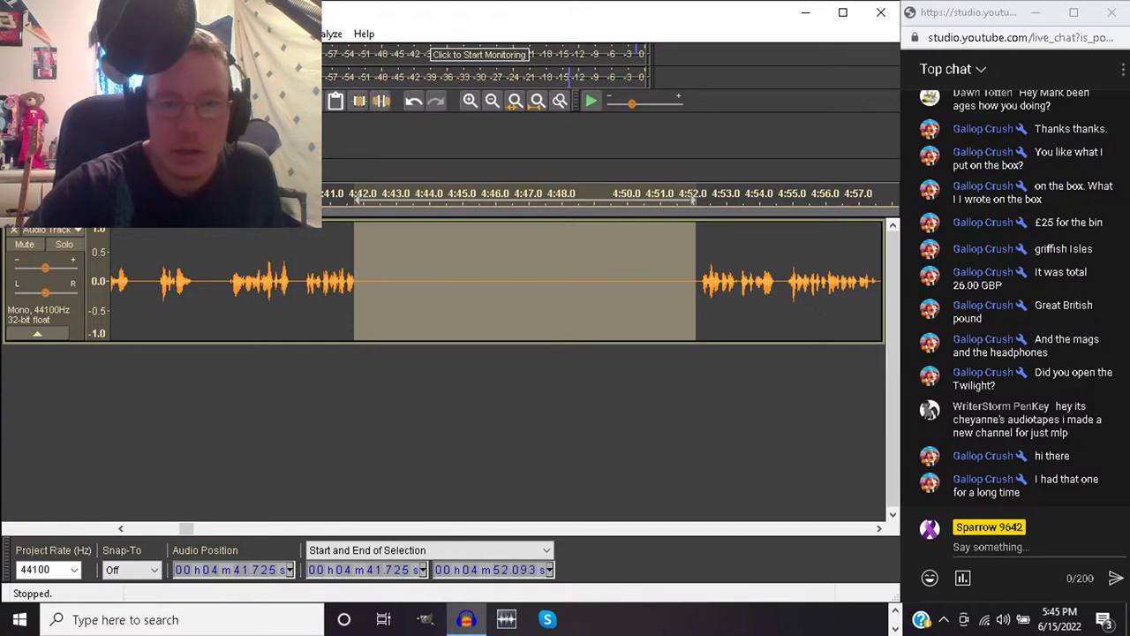
pyautogui.moveTo(355, 200); pyautogui.dragTo(367, 200)
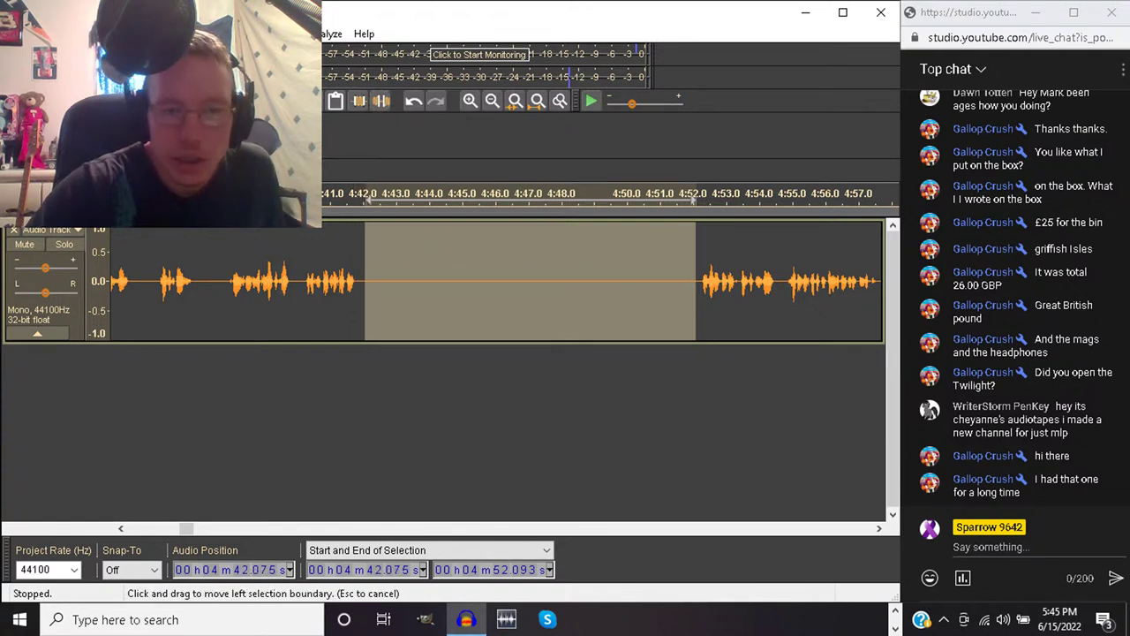
pyautogui.press('Delete')
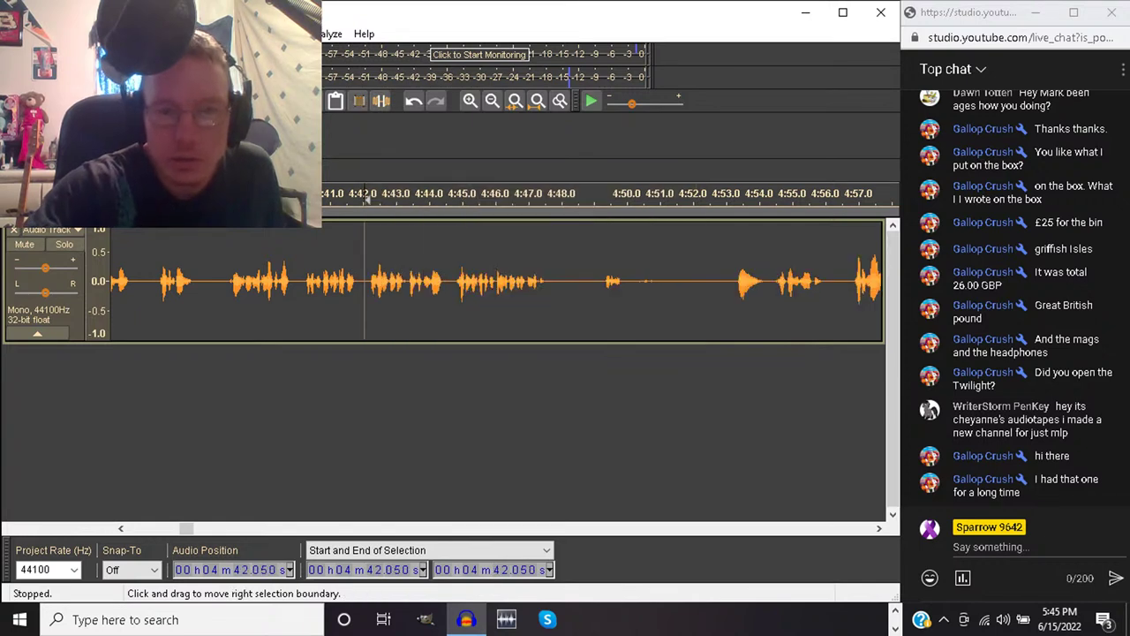
# Play the join from about 4:40.1 and delete the short pause from about 4:41.9 to 4:42.2
pyautogui.click(298, 292)
pyautogui.press('space')
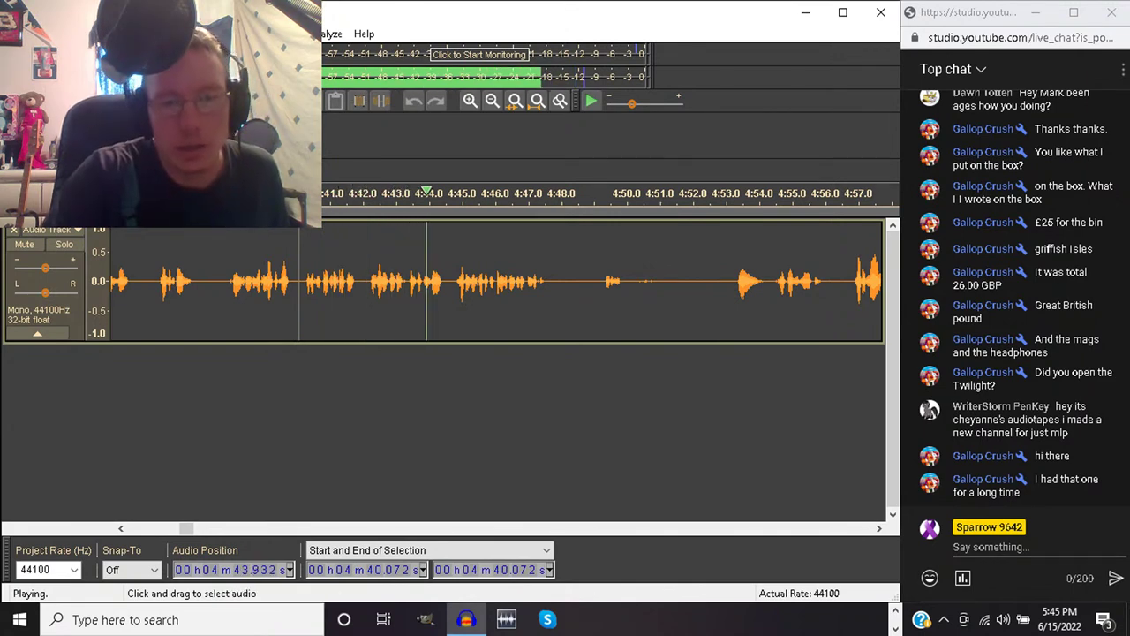
pyautogui.moveTo(358, 281); pyautogui.dragTo(368, 280)
pyautogui.press('space')
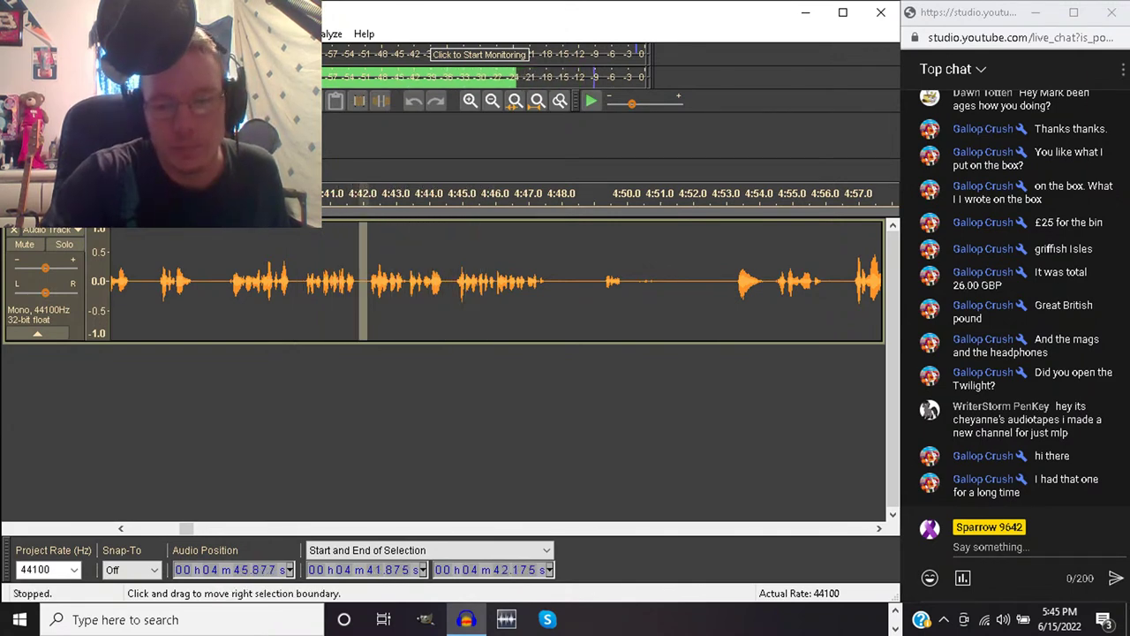
pyautogui.press('Delete')
# Listen twice to the shortened join, starting from about 4:41.3
pyautogui.click(342, 281)
pyautogui.press('space')
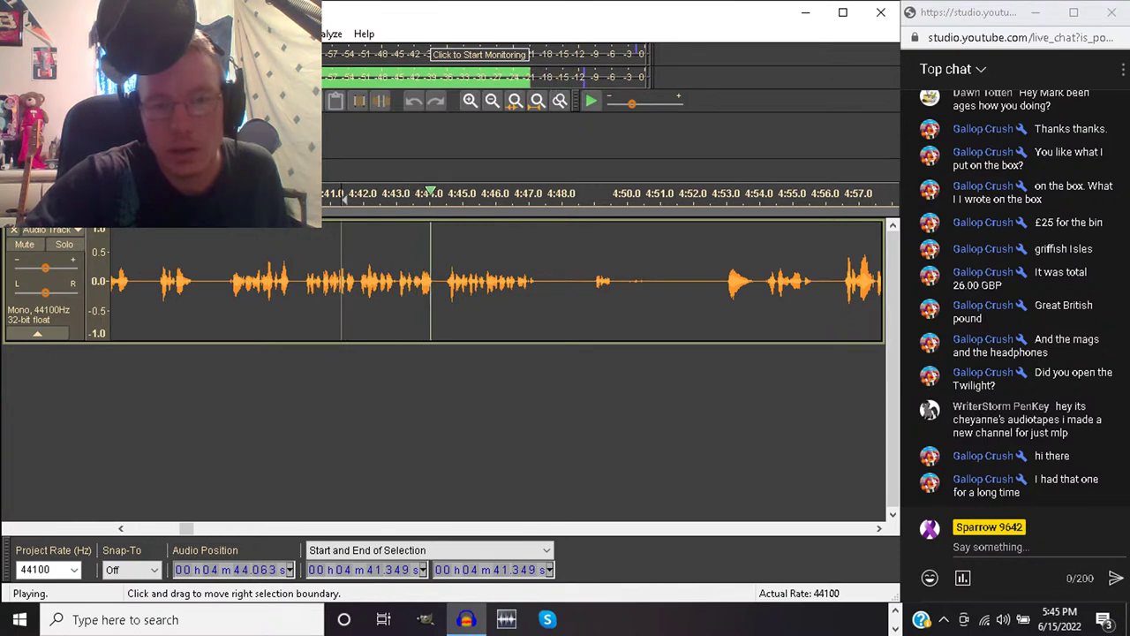
pyautogui.press('space')
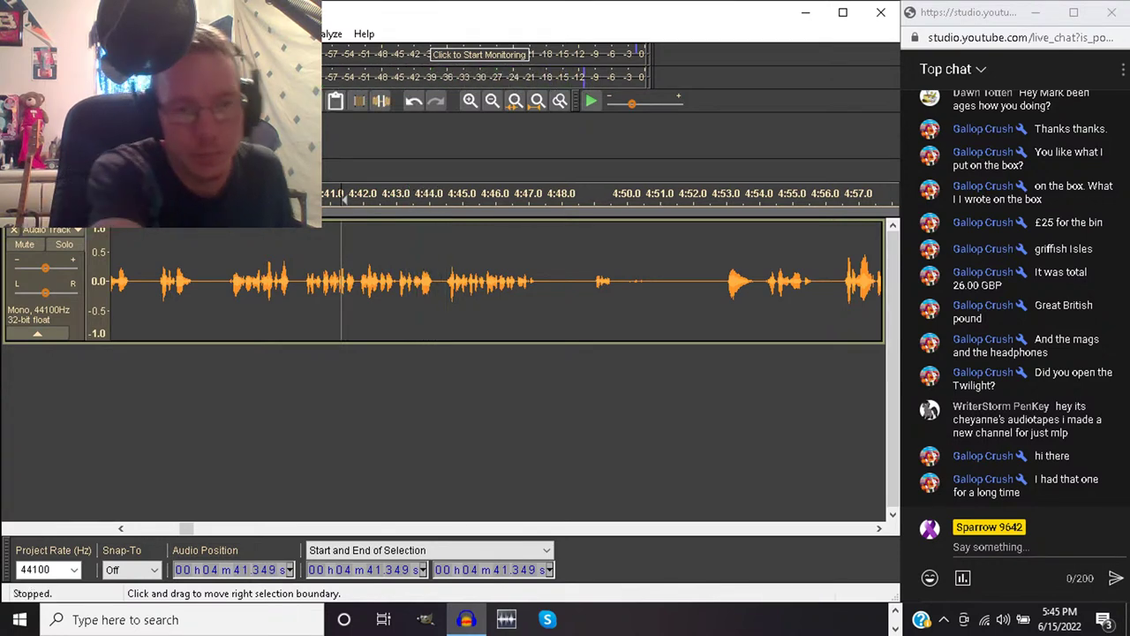
pyautogui.press('space')
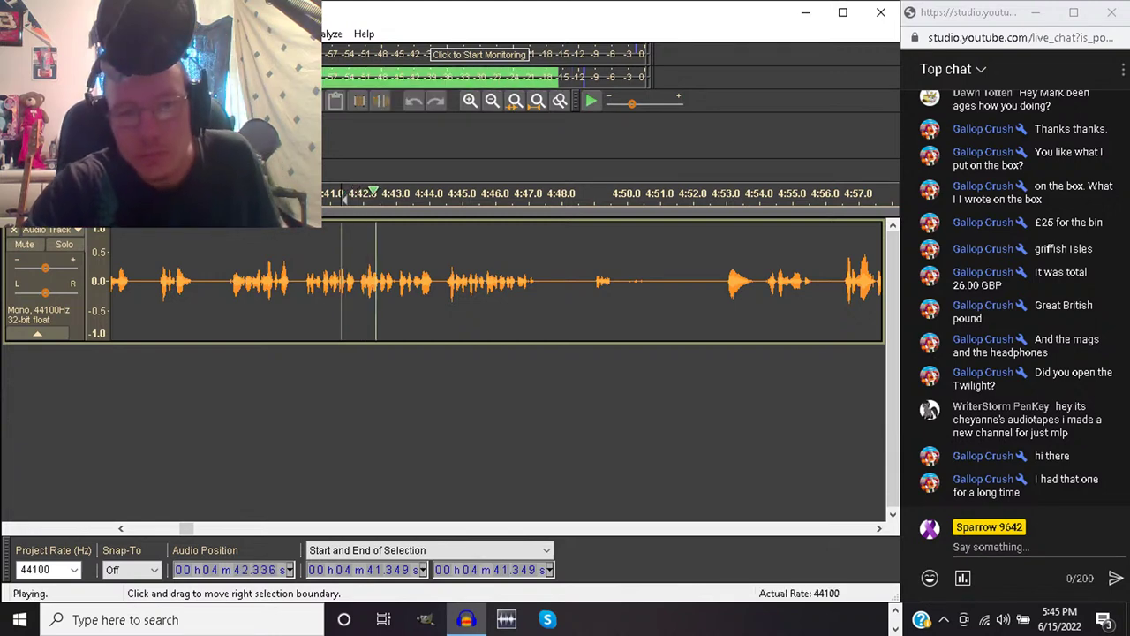
# Restore the short pause at the join and delete it from about 4:41.83 to 4:42.18
pyautogui.press('space')
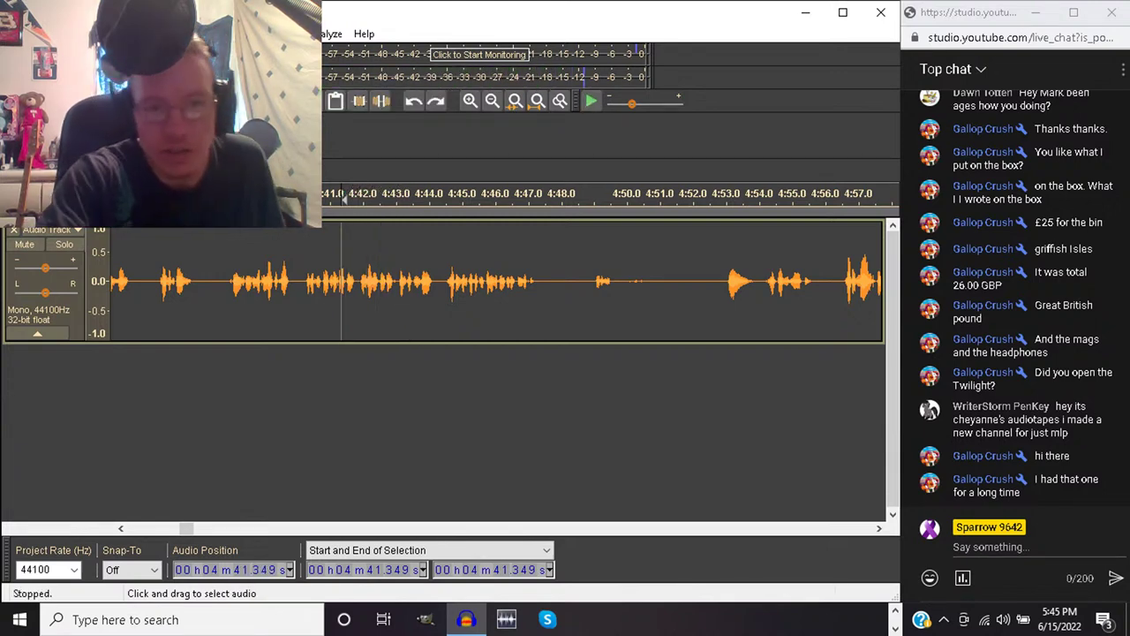
pyautogui.click(358, 281)
pyautogui.hotkey('ctrl', 'v')
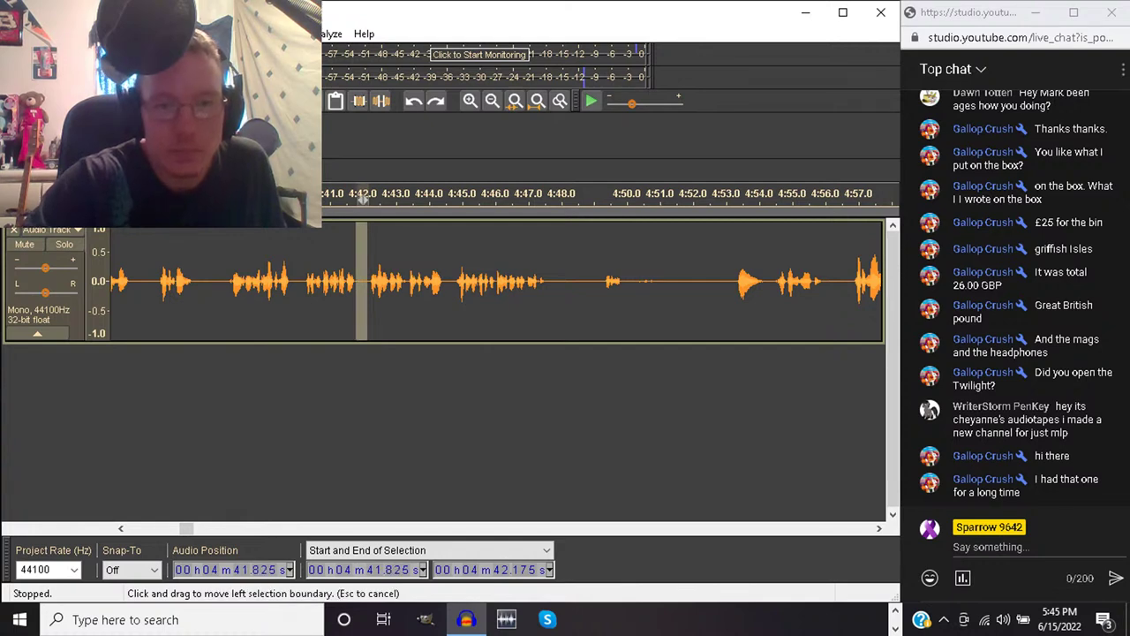
pyautogui.press('Delete')
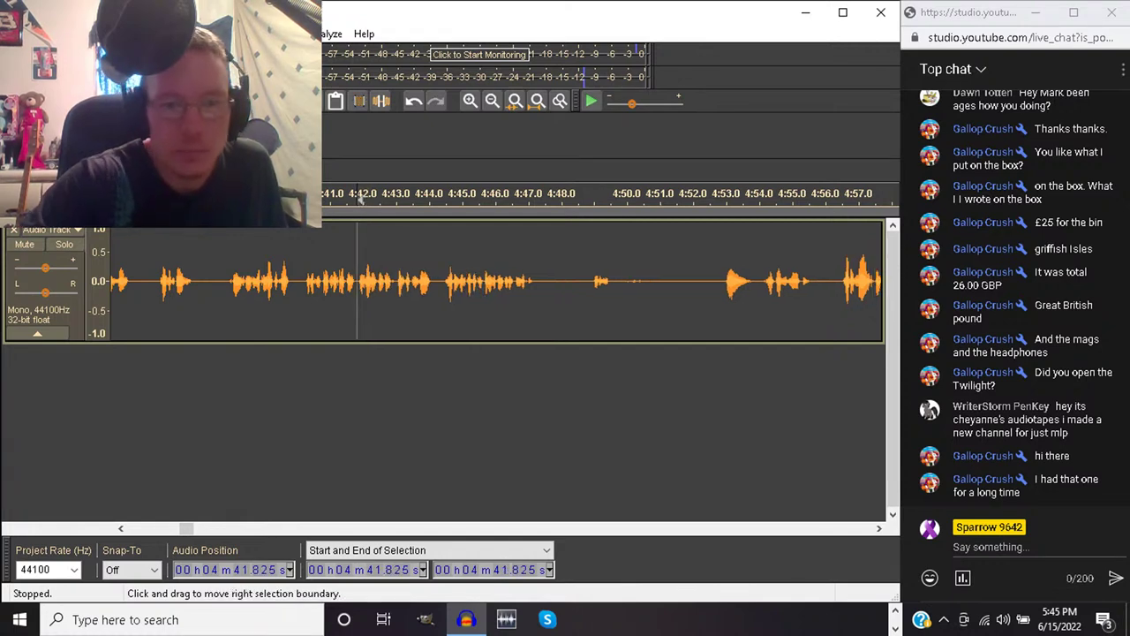
# Play the join from about 4:41.2 and delete the passage from about 4:48.8 to 4:52.7
pyautogui.click(336, 200)
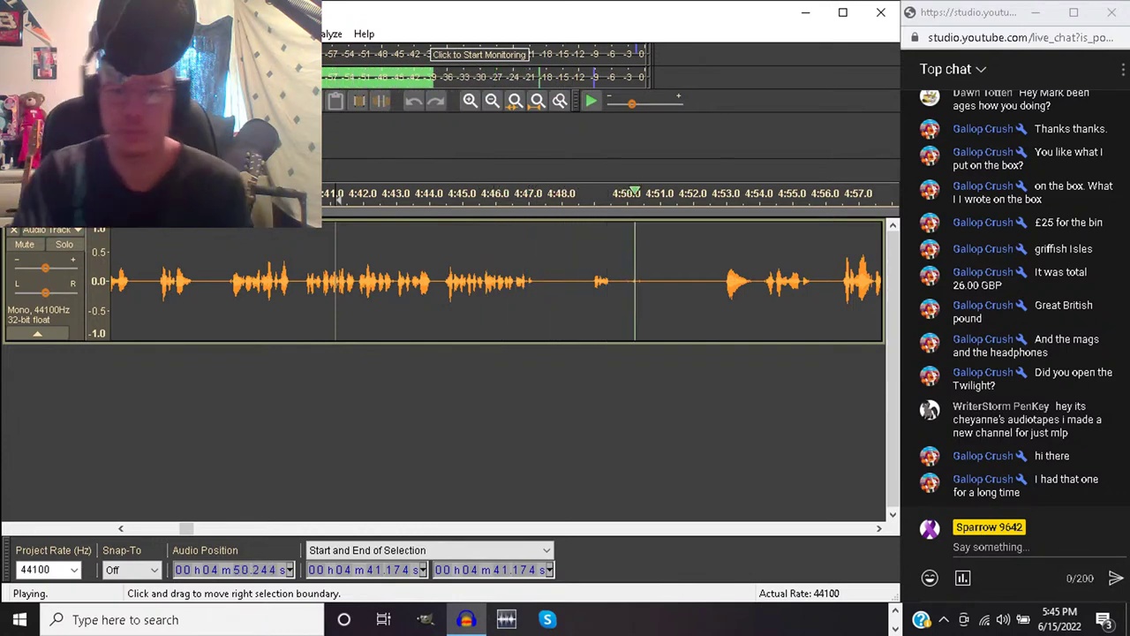
pyautogui.click(586, 281)
pyautogui.moveTo(587, 281); pyautogui.dragTo(717, 280)
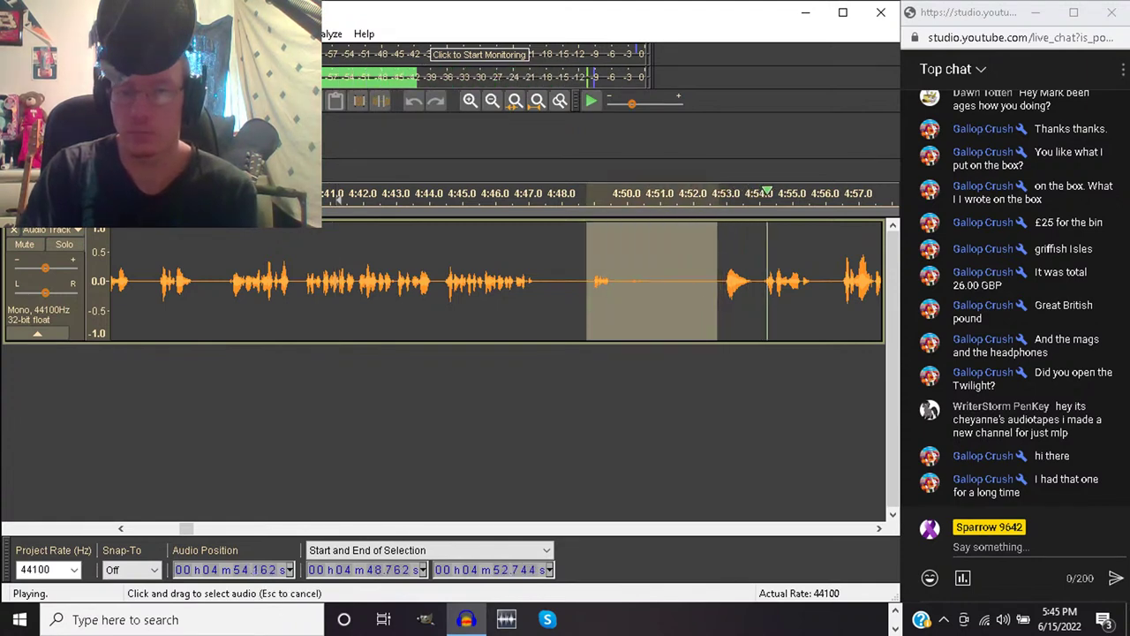
pyautogui.press('space')
pyautogui.press('Delete')
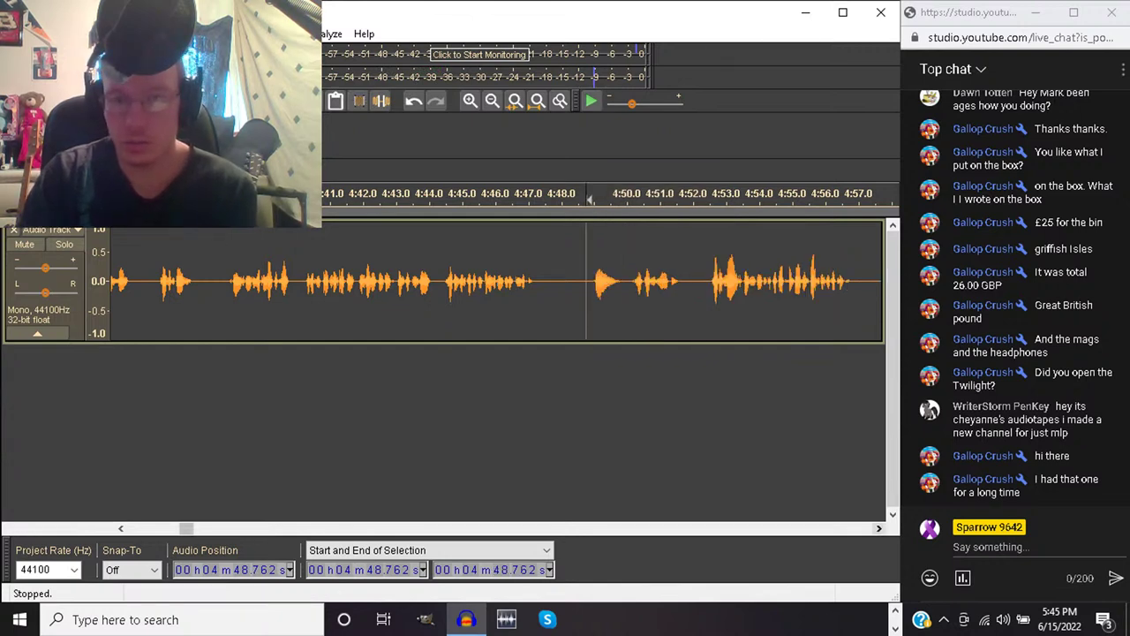
# Play on from about 4:48.8 in a wider view and delete the passage from about 4:59.5 to 5:01.8
pyautogui.hscroll(6, 496, 280)
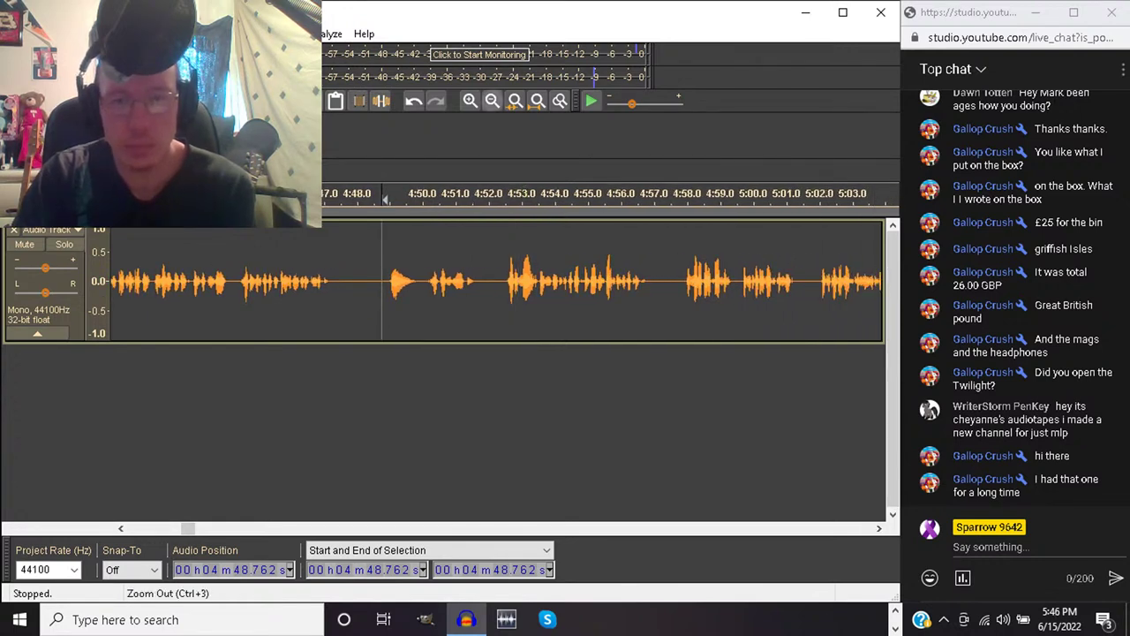
pyautogui.click(492, 100)
pyautogui.click(492, 100)
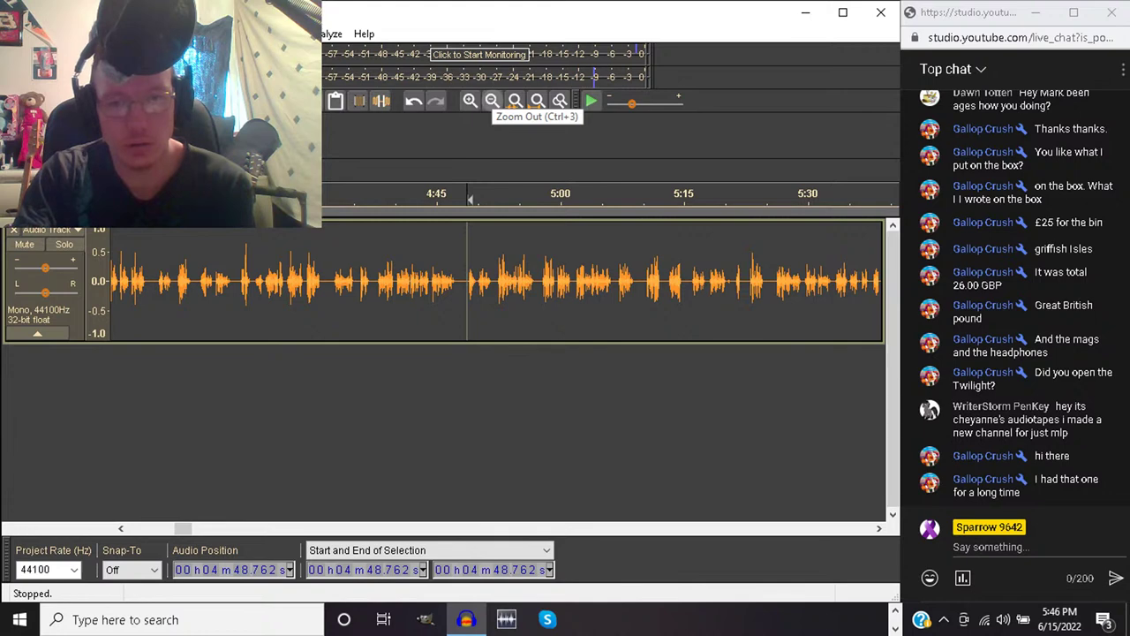
pyautogui.press('space')
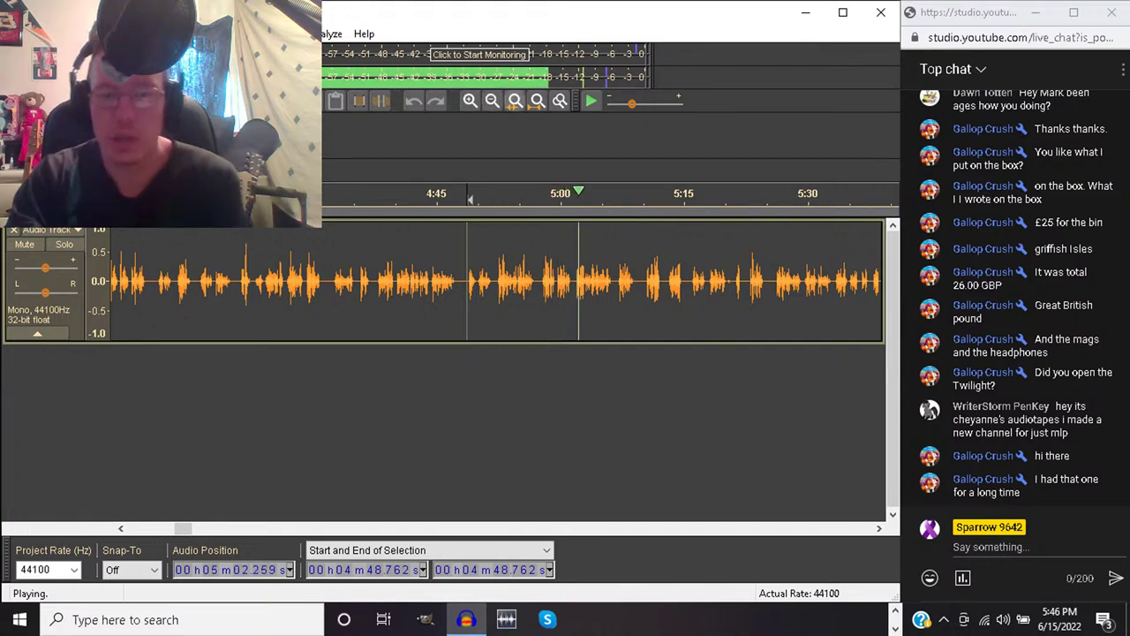
pyautogui.moveTo(556, 283); pyautogui.dragTo(574, 283)
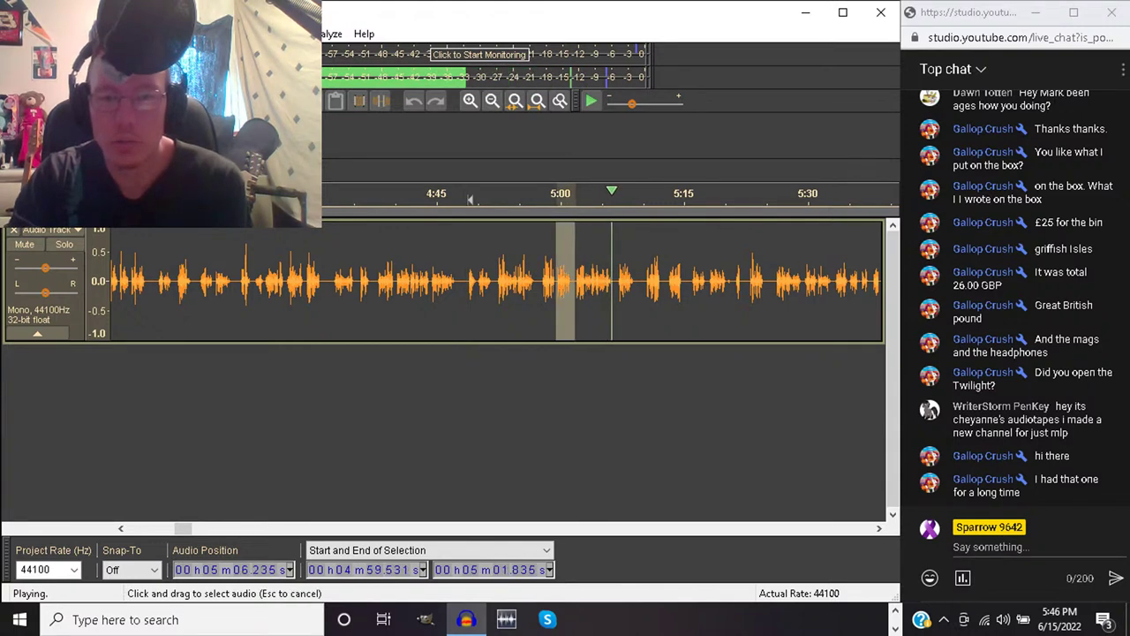
pyautogui.press('space')
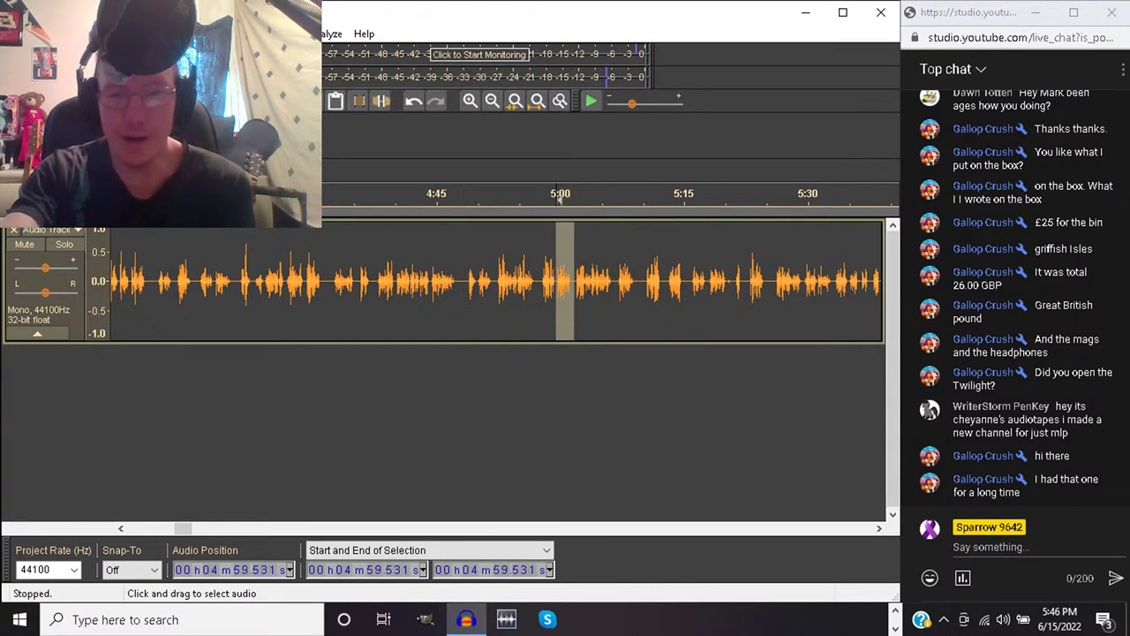
pyautogui.press('Left')
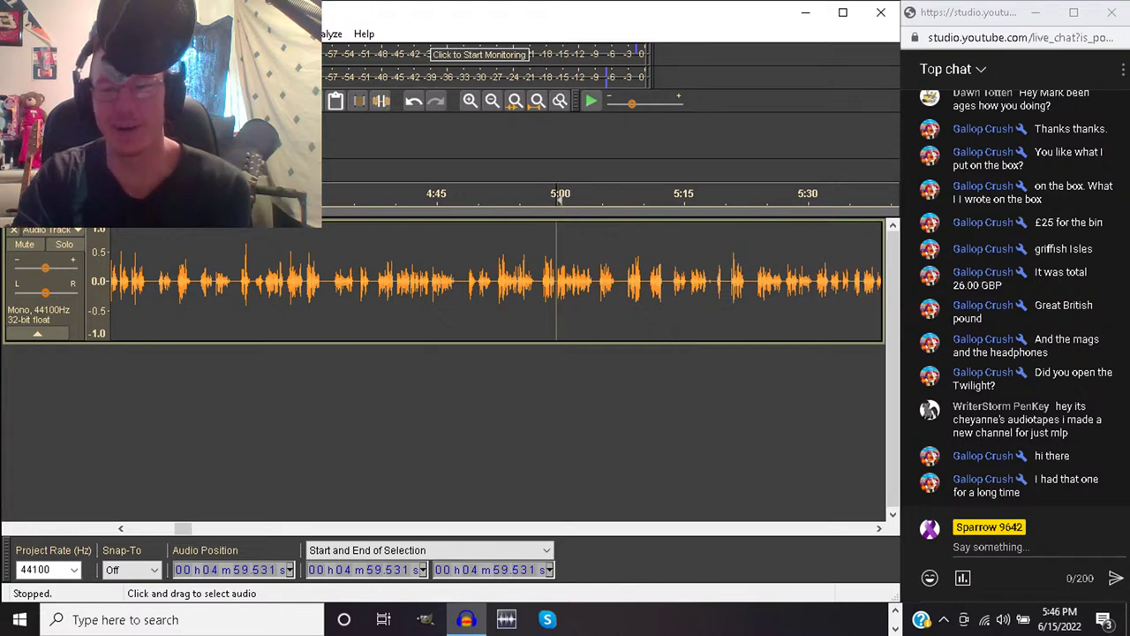
# Play from just before the cut at 4:59.5 and delete the passage from about 5:07.6 to 5:10.5
pyautogui.click(538, 283)
pyautogui.press('space')
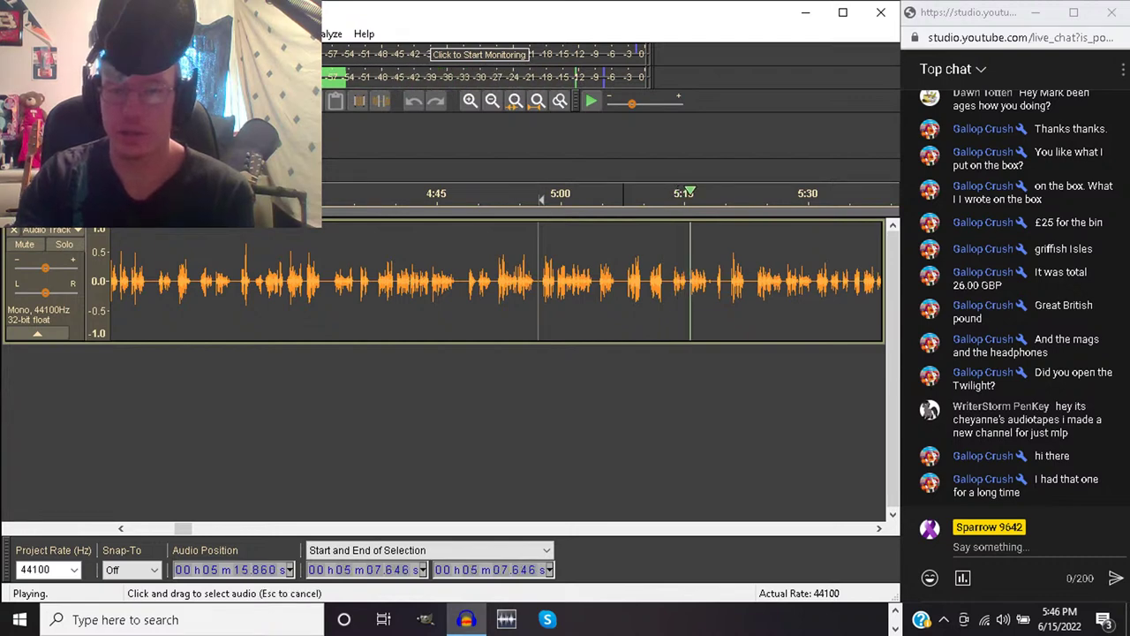
pyautogui.moveTo(623, 283); pyautogui.dragTo(644, 283)
pyautogui.press('space')
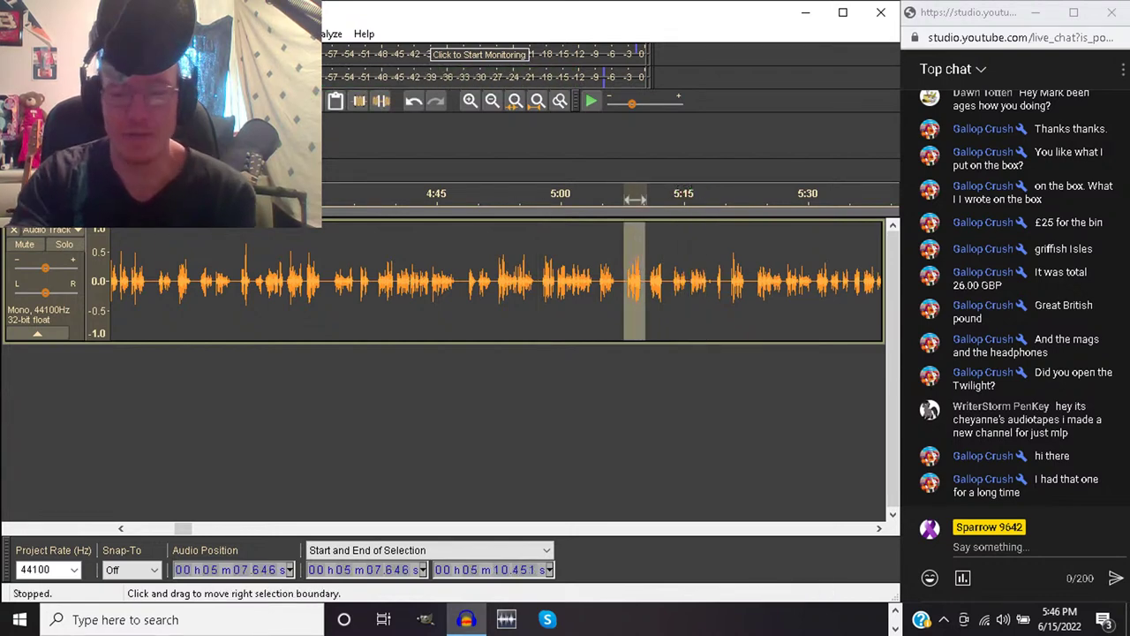
pyautogui.press('Delete')
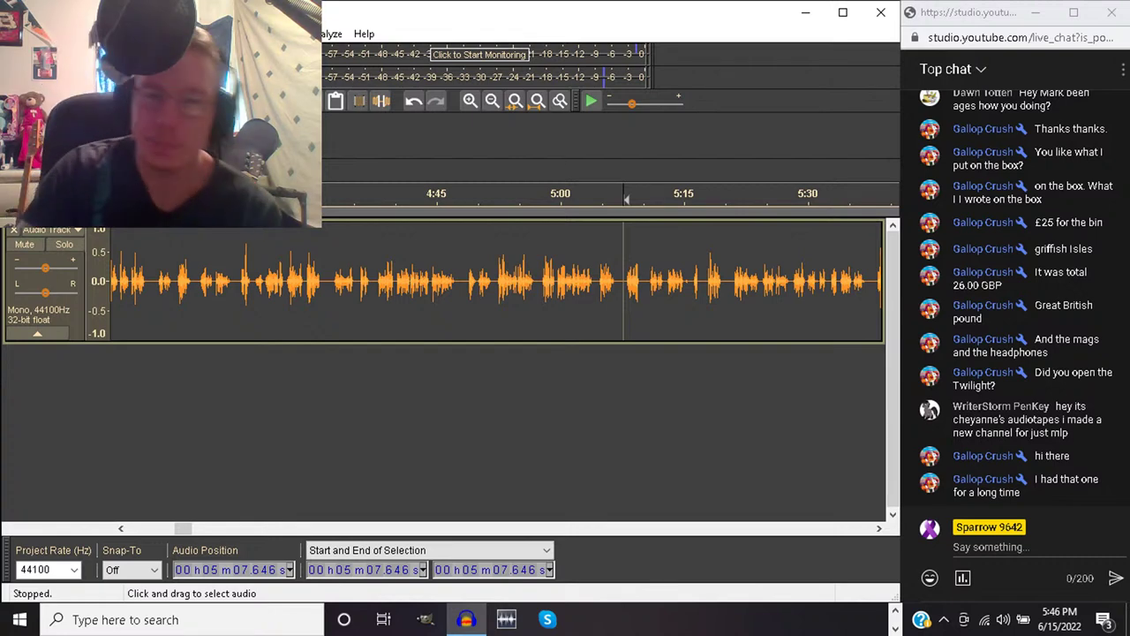
# Play from about 5:04.4, silence the section from about 5:10.8 to 5:15.8, and delete all of it except about the first 1.2 seconds
pyautogui.click(596, 282)
pyautogui.press('space')
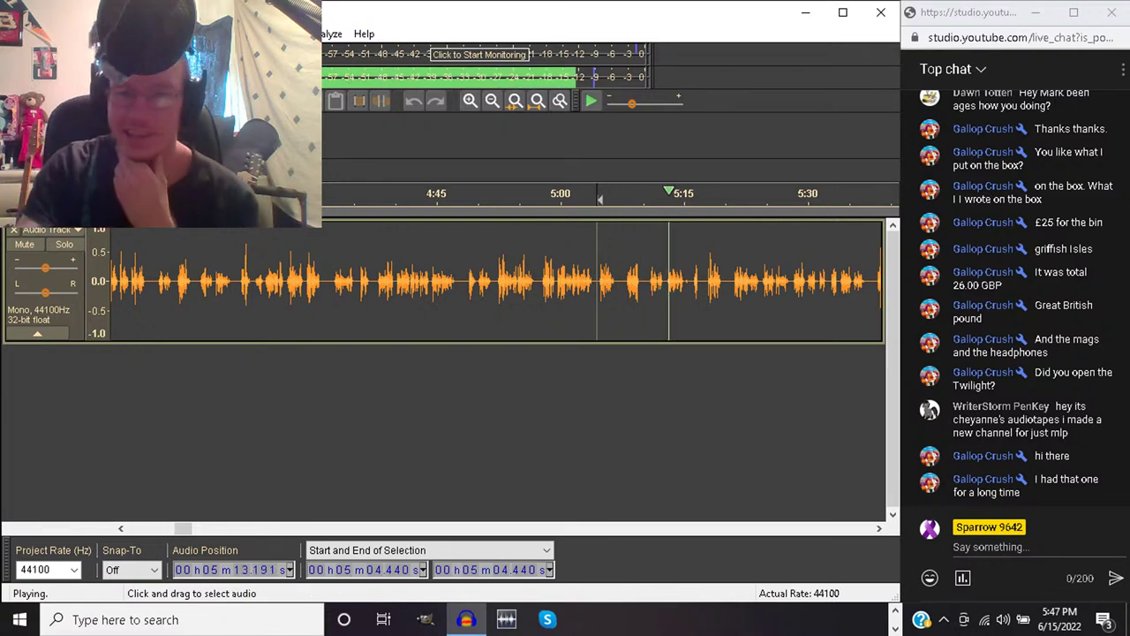
pyautogui.moveTo(649, 282); pyautogui.dragTo(690, 283)
pyautogui.press('space')
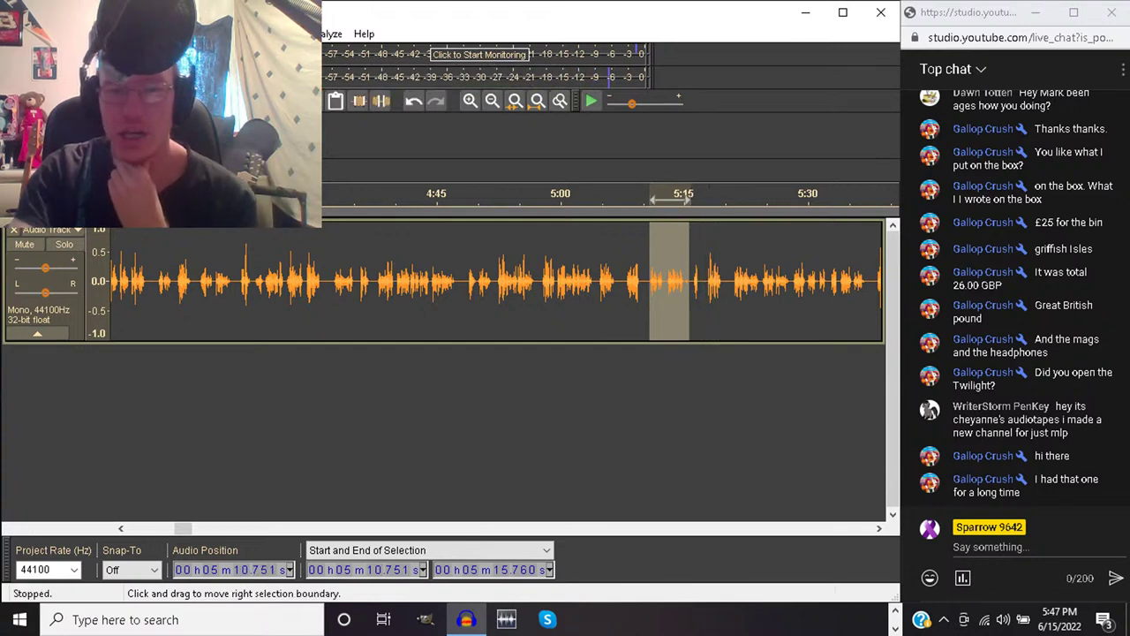
pyautogui.click(380, 101)
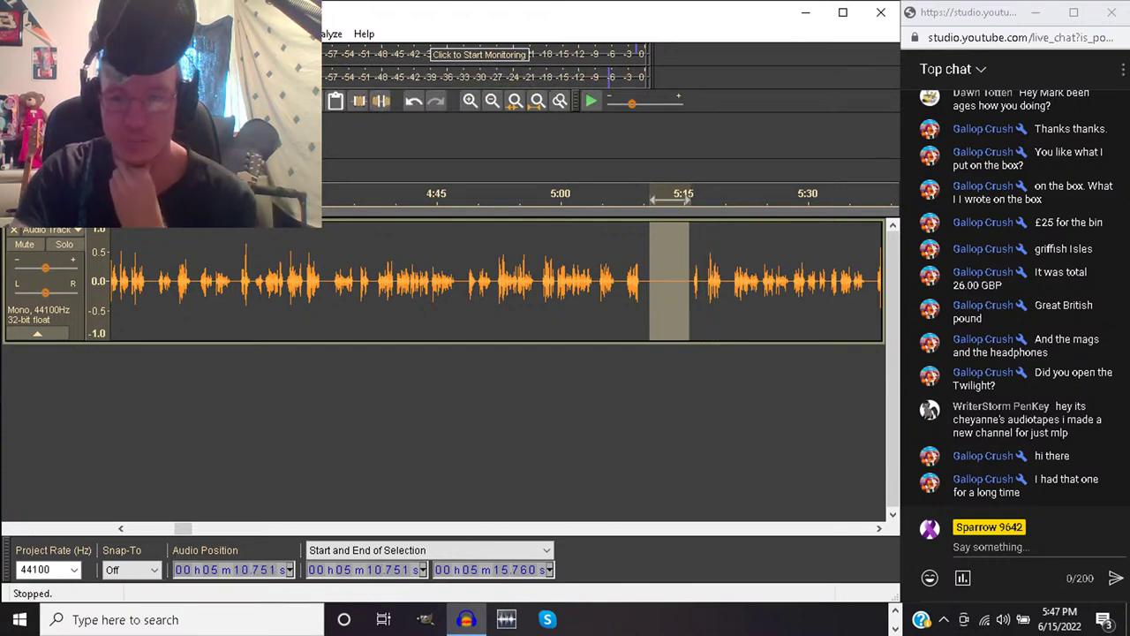
pyautogui.moveTo(650, 283); pyautogui.dragTo(656, 283)
pyautogui.press('Delete')
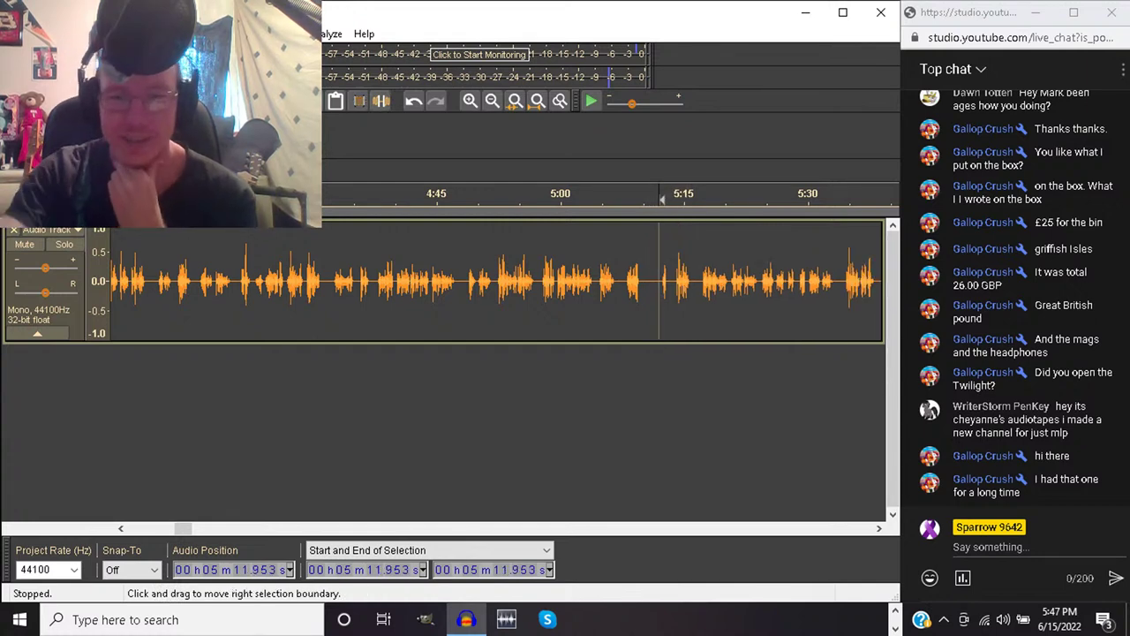
# Delete the remaining silence from about 5:10.8 to 5:12.0 and play the join from about 5:08.0
pyautogui.click(622, 283)
pyautogui.press('space')
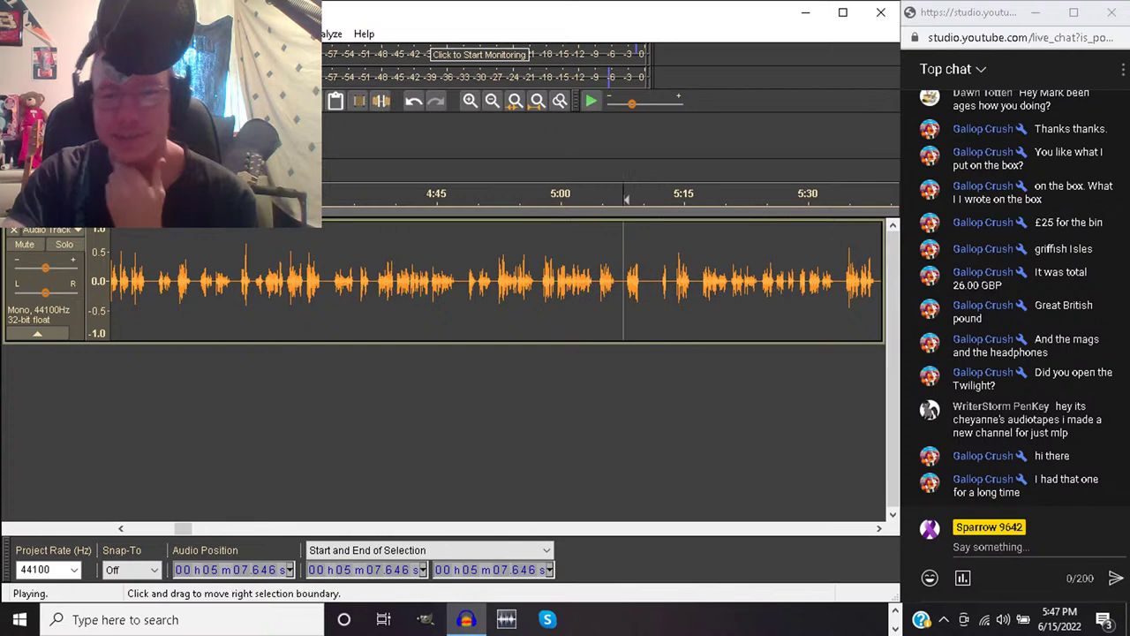
pyautogui.press('space')
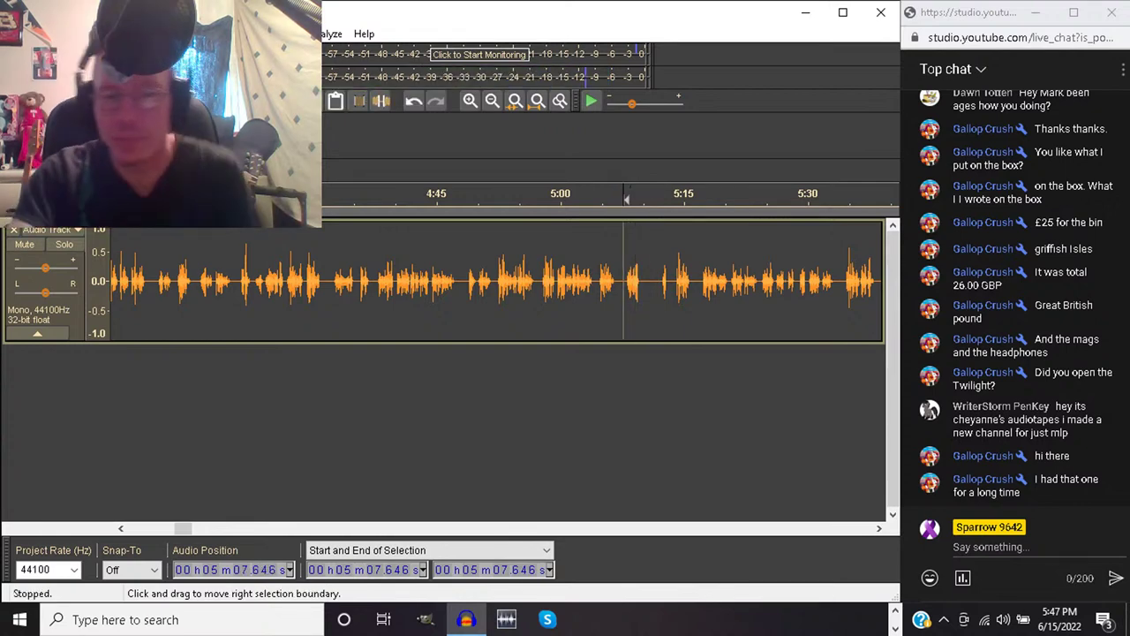
pyautogui.moveTo(648, 282); pyautogui.dragTo(656, 283)
pyautogui.press('Delete')
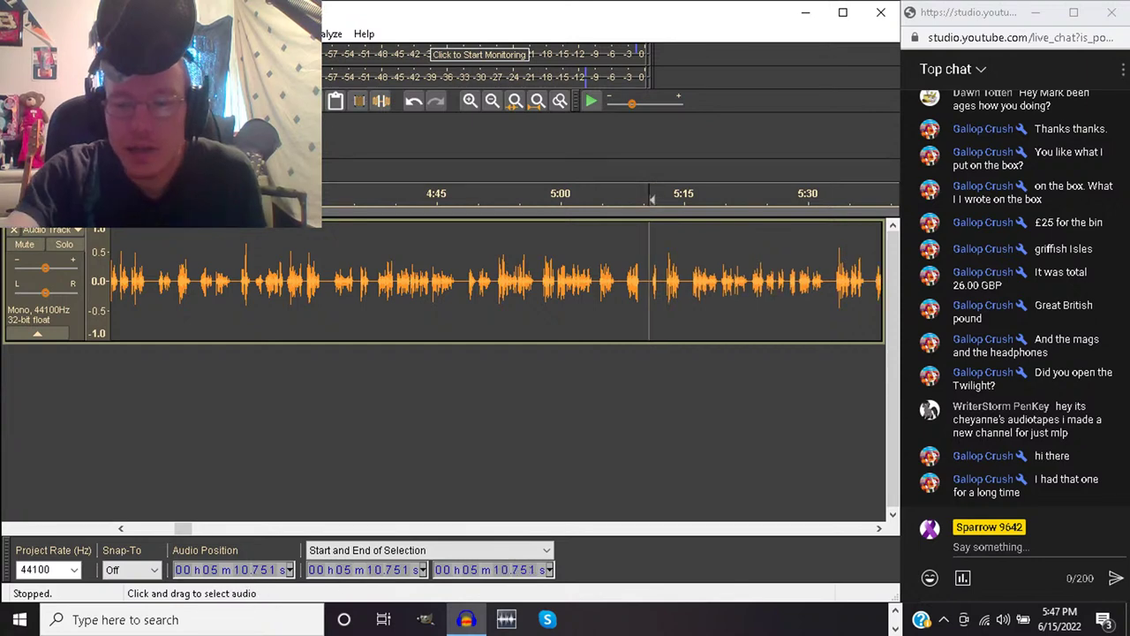
pyautogui.click(628, 283)
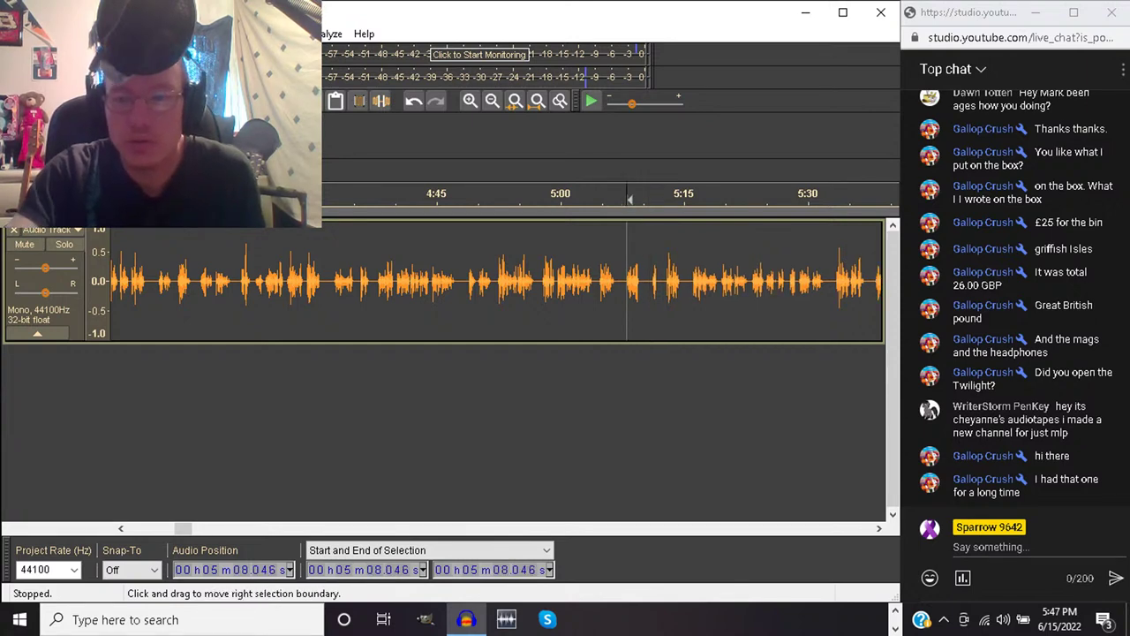
pyautogui.press('space')
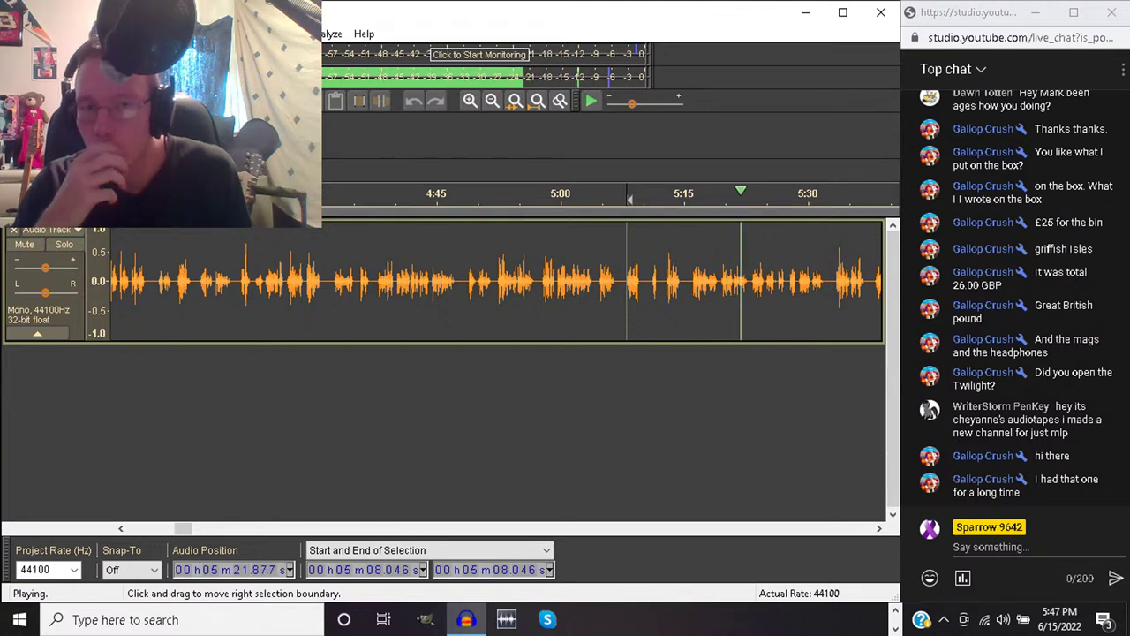
# Play the passage from about 5:17.7 and delete the part from about 5:23.1 to 5:28.8
pyautogui.click(705, 291)
pyautogui.press('space')
pyautogui.press('space')
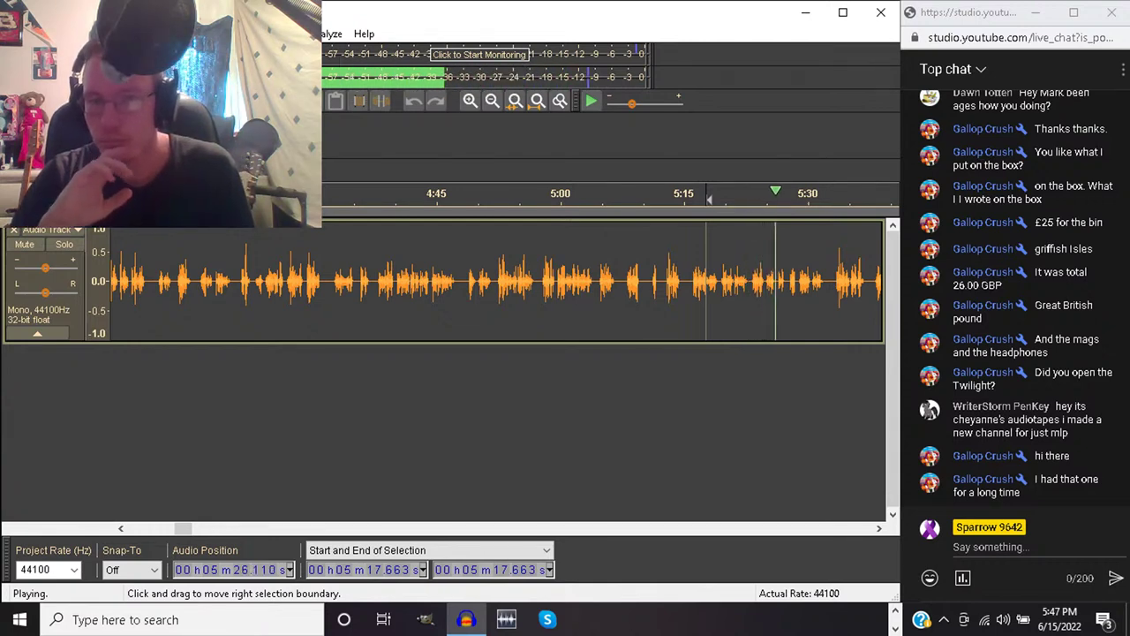
pyautogui.click(752, 283)
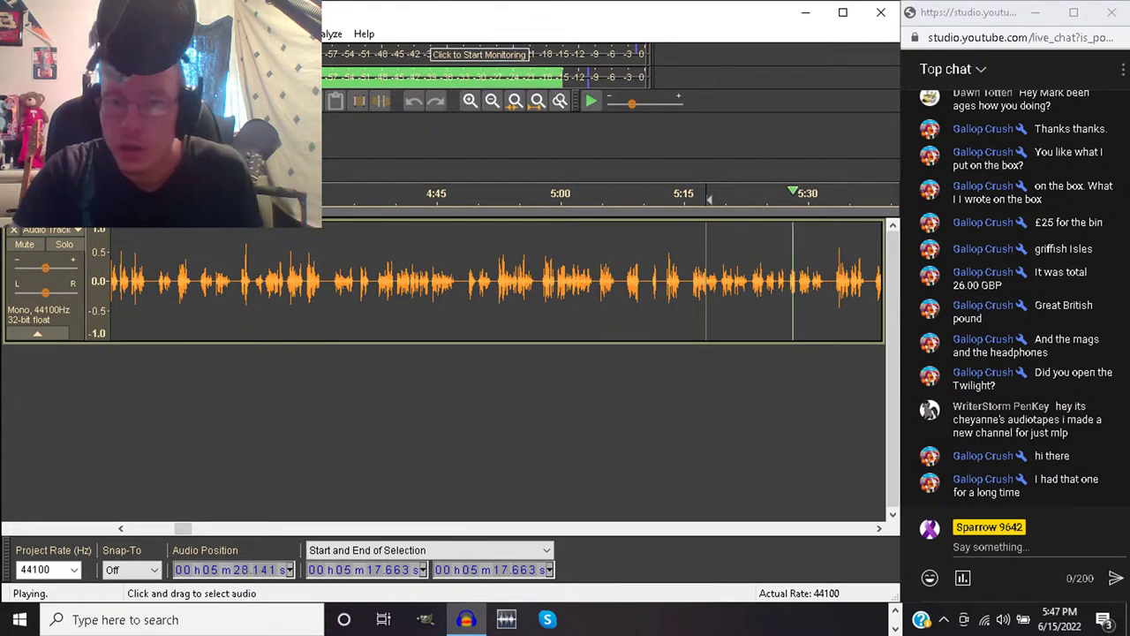
pyautogui.moveTo(752, 282); pyautogui.dragTo(798, 283)
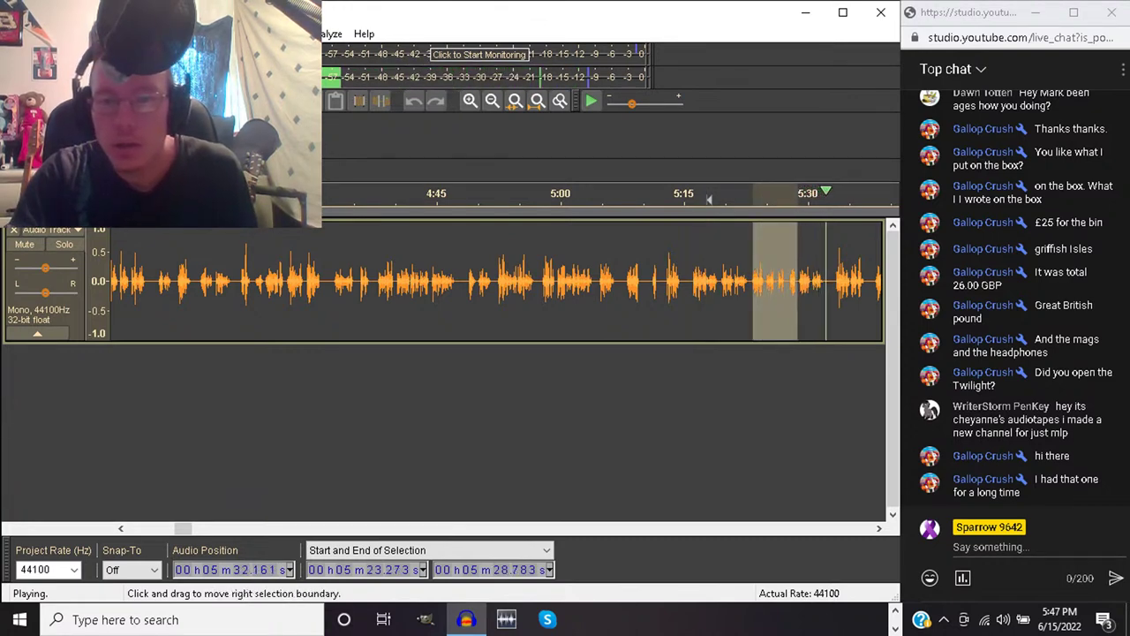
pyautogui.press('space')
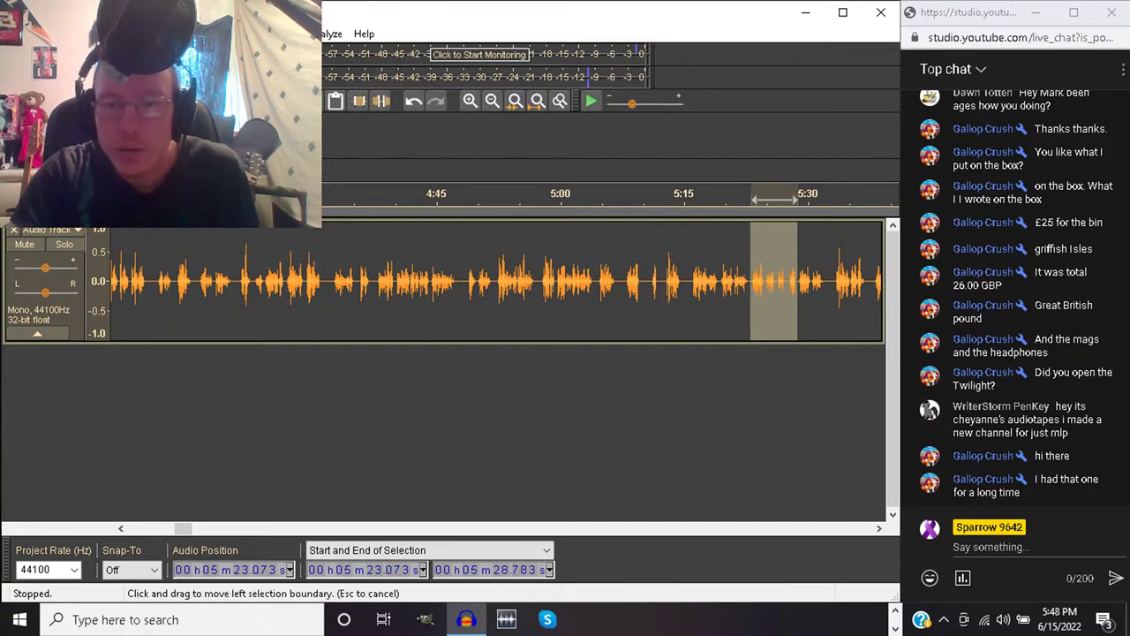
pyautogui.click(752, 283)
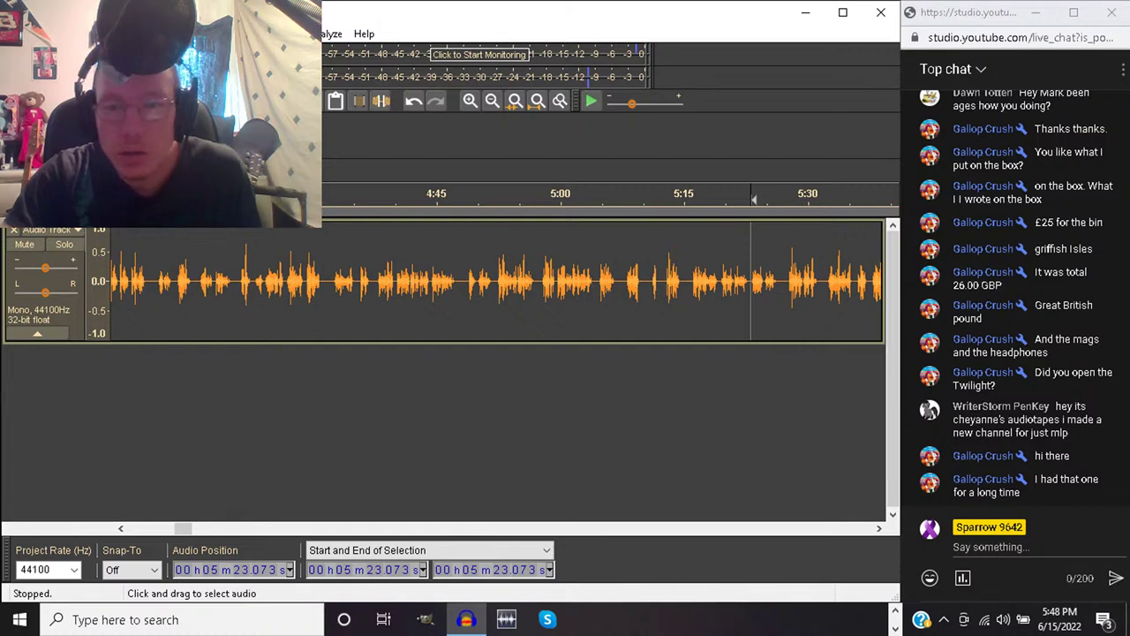
# Play the passage from about 5:21.4 and delete the part from about 5:35.7 to 5:37.5
pyautogui.press('space')
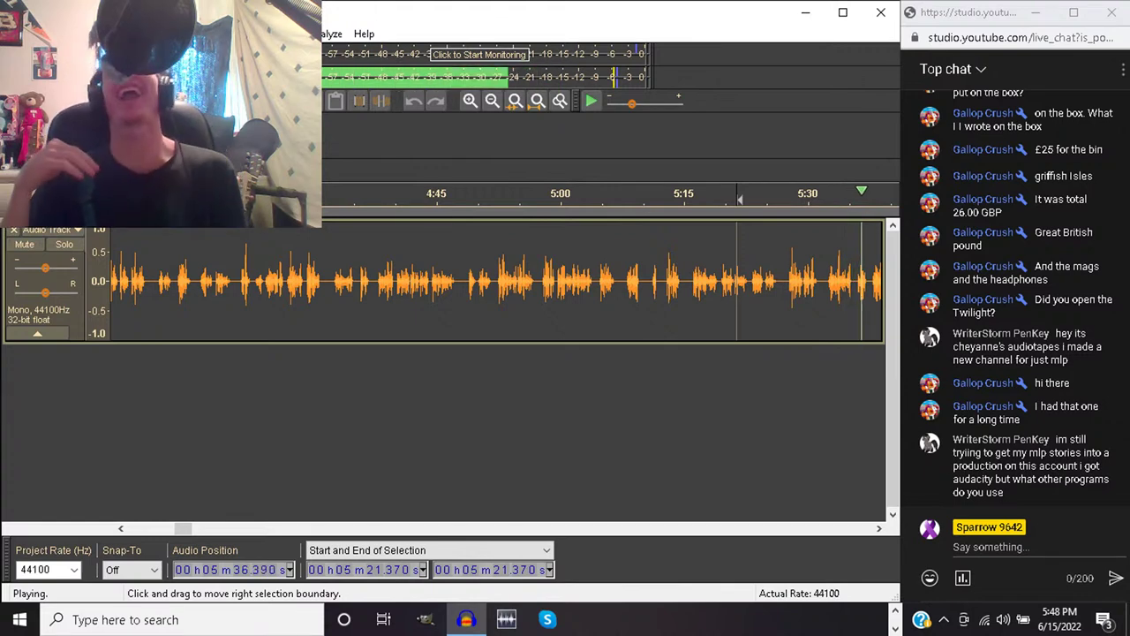
pyautogui.press('space')
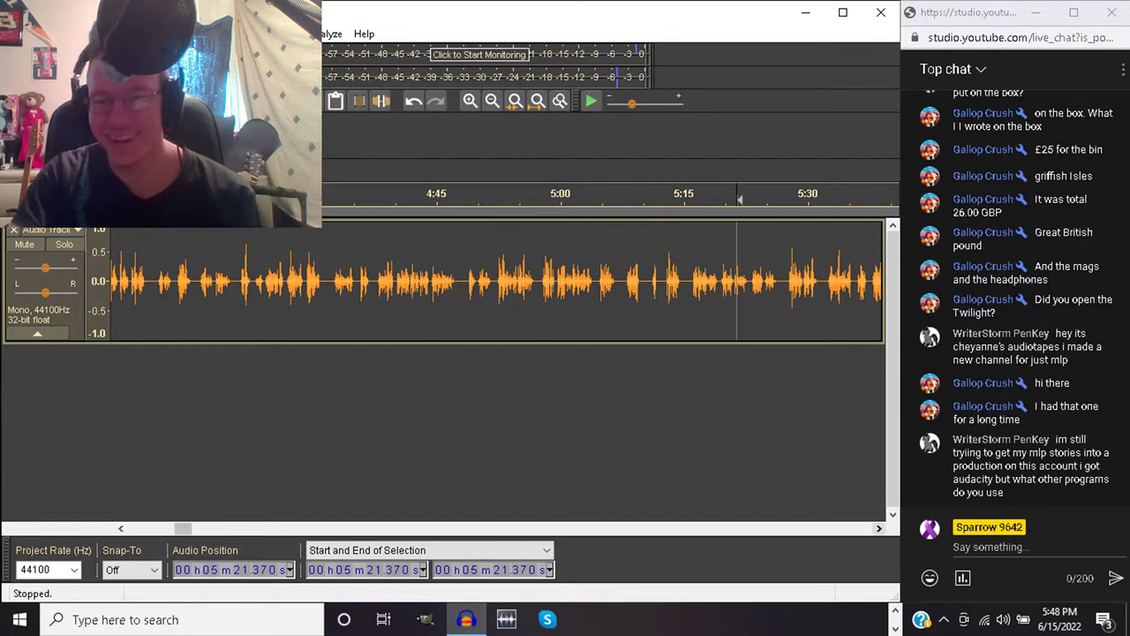
pyautogui.hscroll(5, 495, 280)
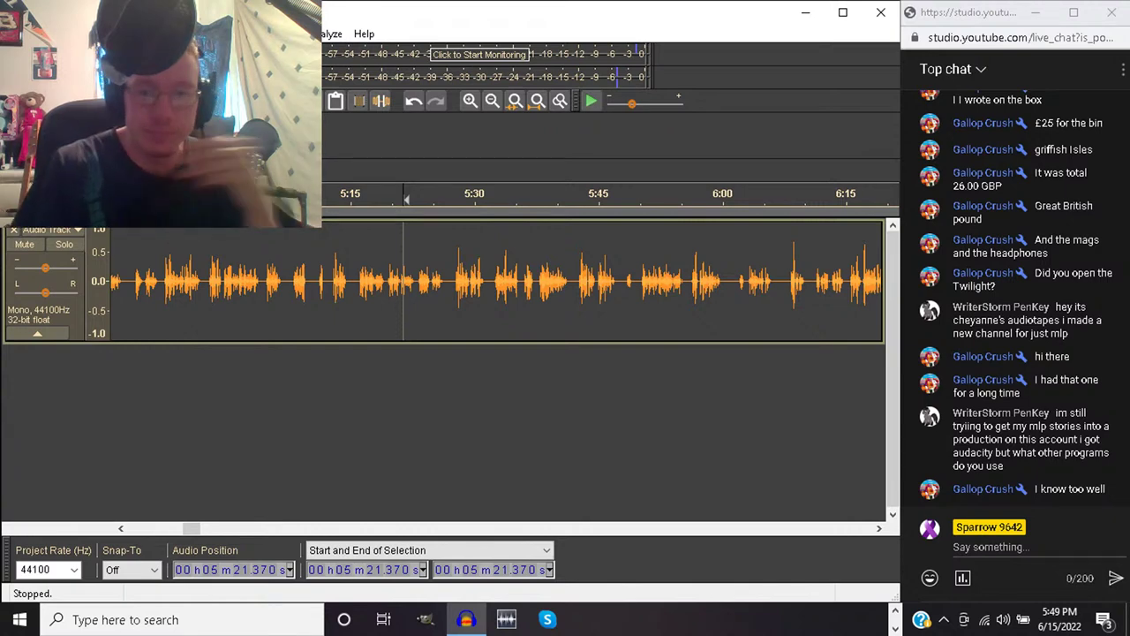
pyautogui.press('space')
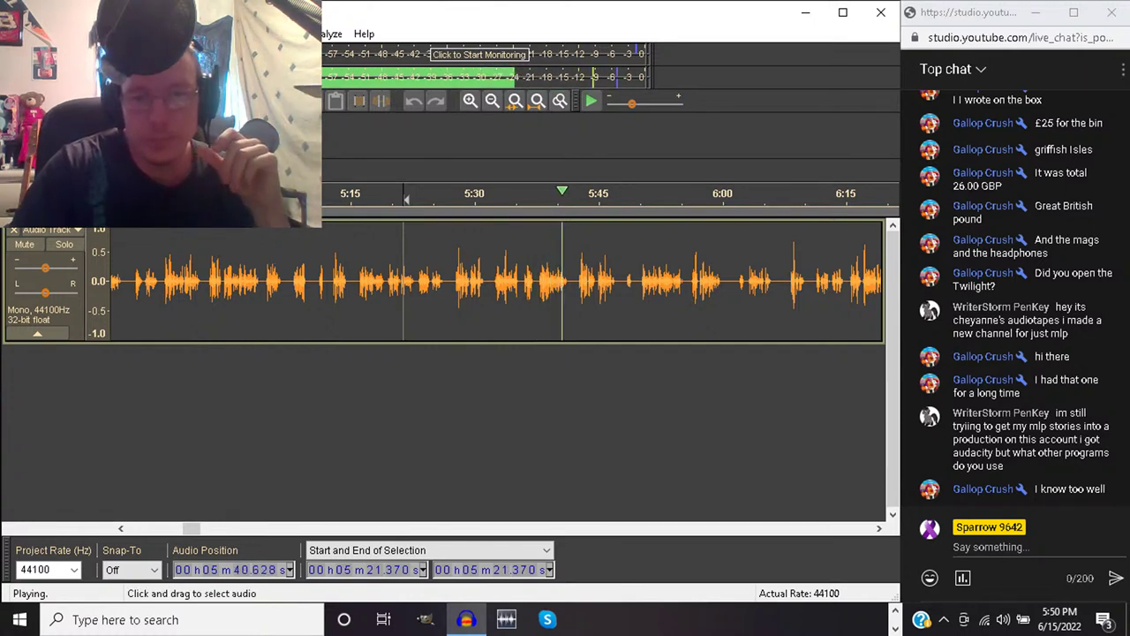
pyautogui.moveTo(522, 283); pyautogui.dragTo(537, 282)
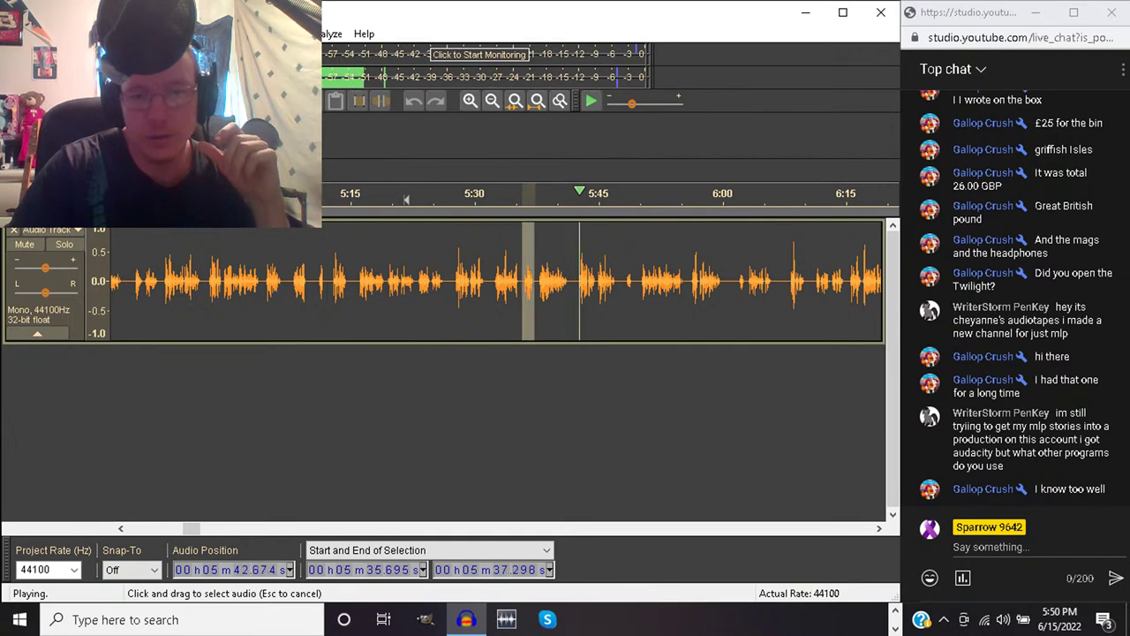
pyautogui.press('space')
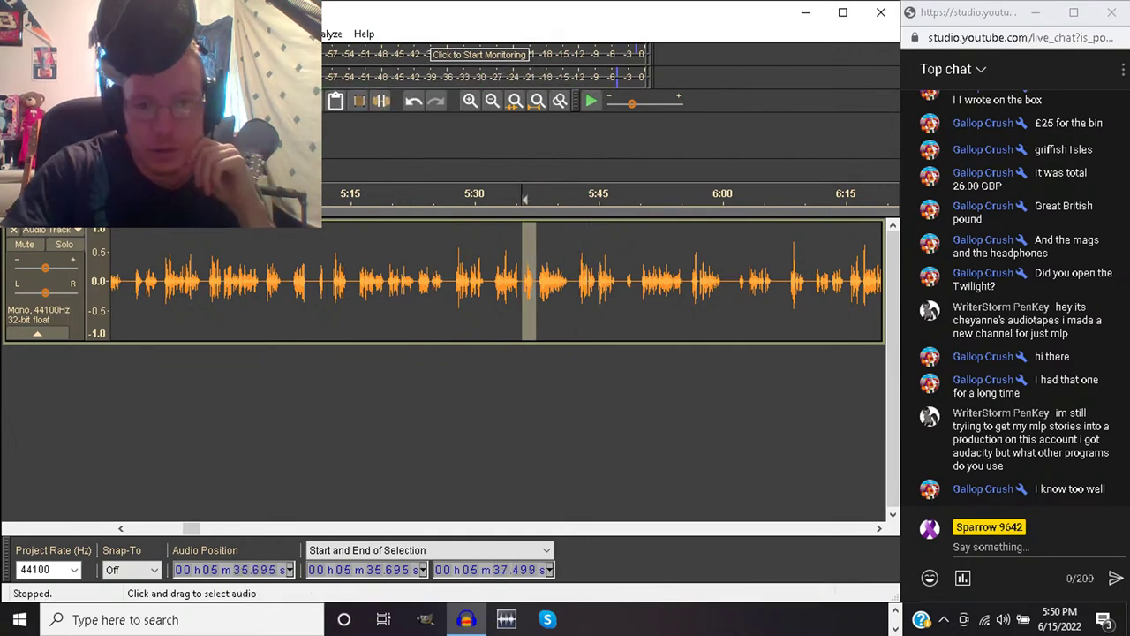
pyautogui.press('Delete')
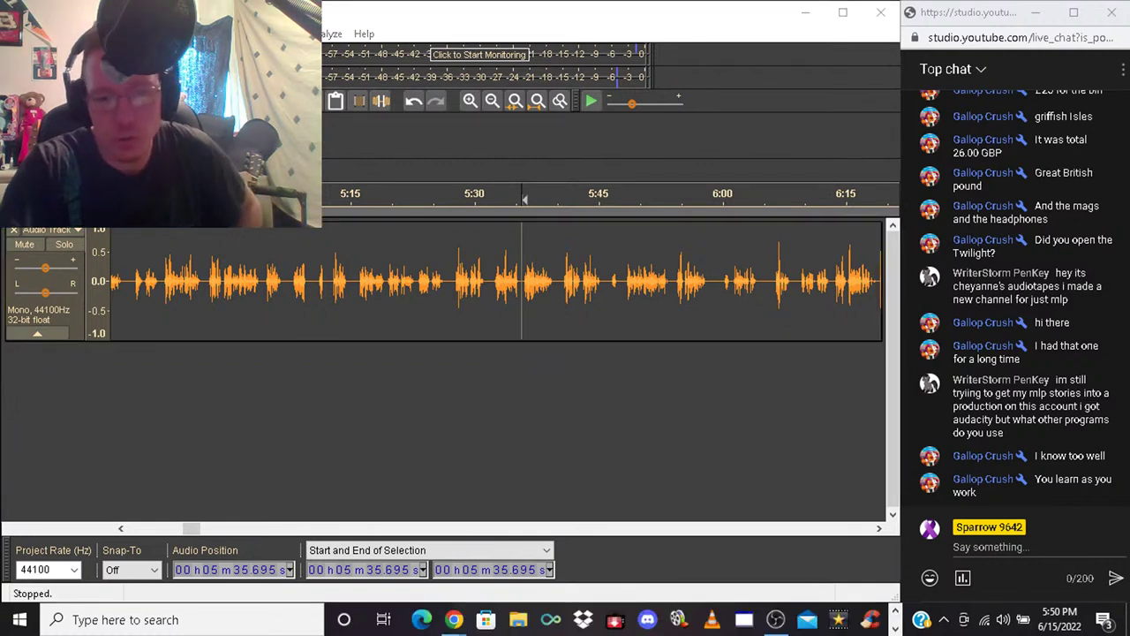
# Switch to Chrome, open YouTube in a new tab and search for "the lost extras editing stream"
pyautogui.moveTo(452, 619)
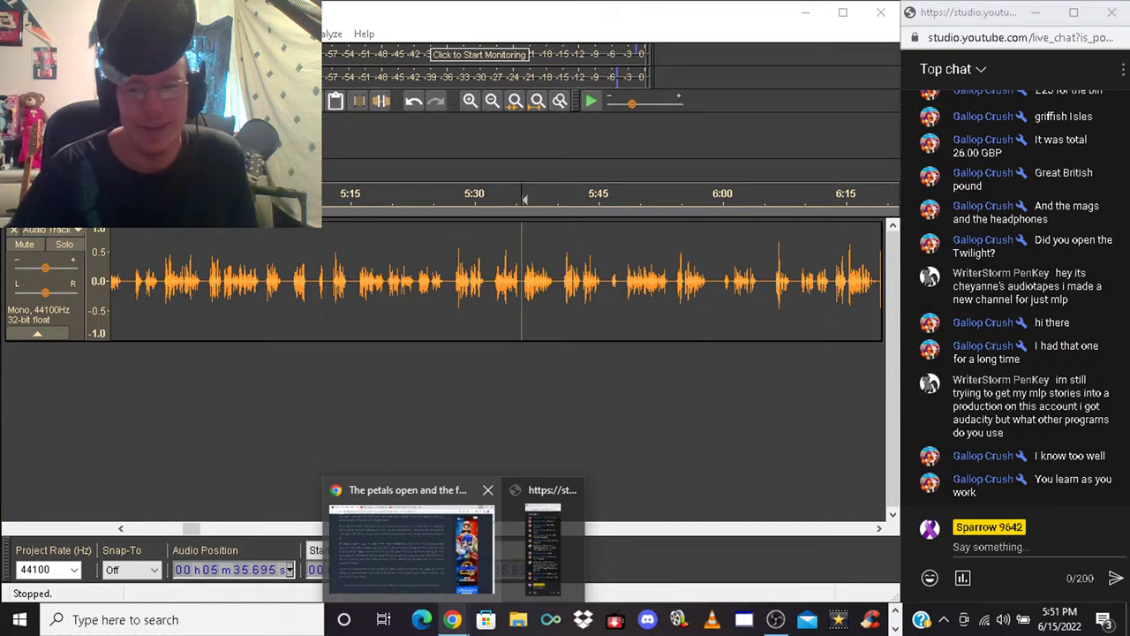
pyautogui.click(411, 547)
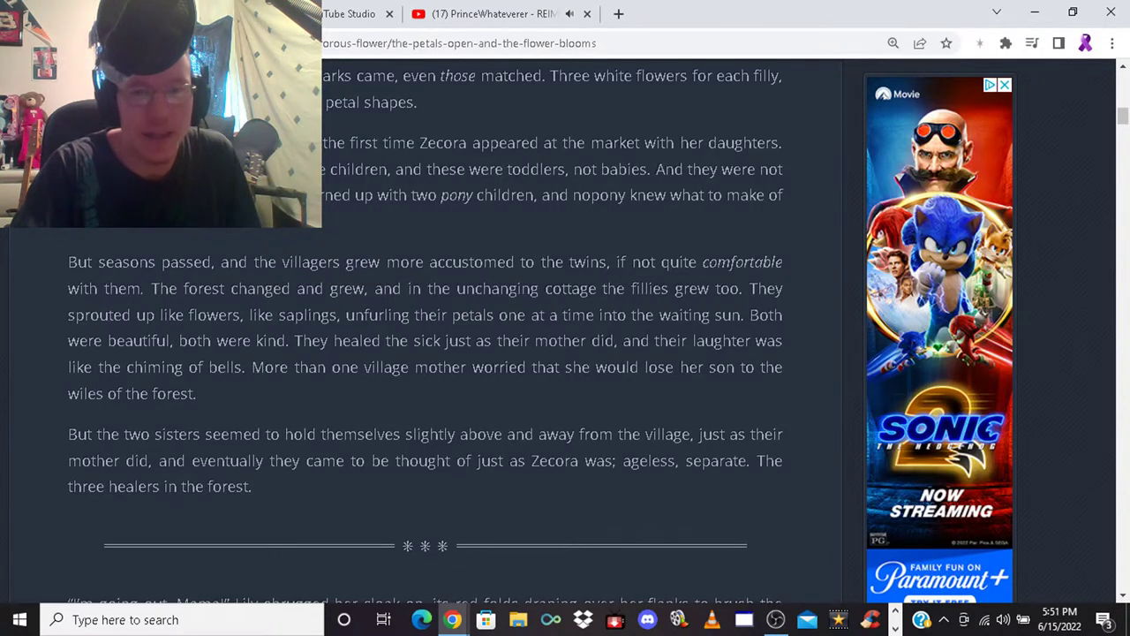
pyautogui.hotkey('ctrl', 'Tab')
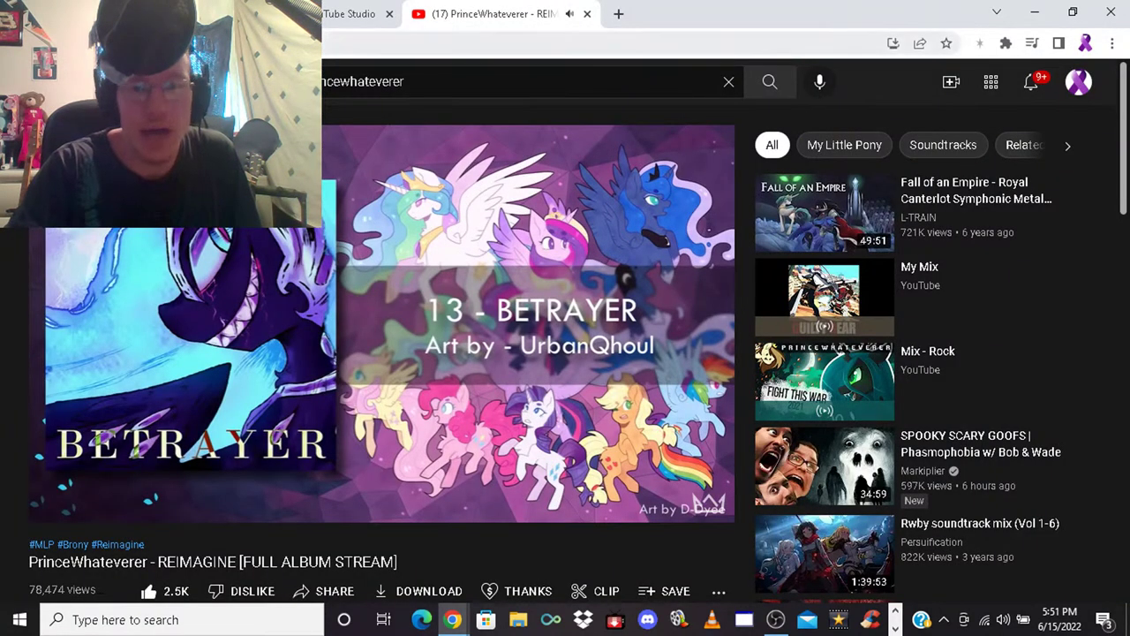
pyautogui.click(618, 13)
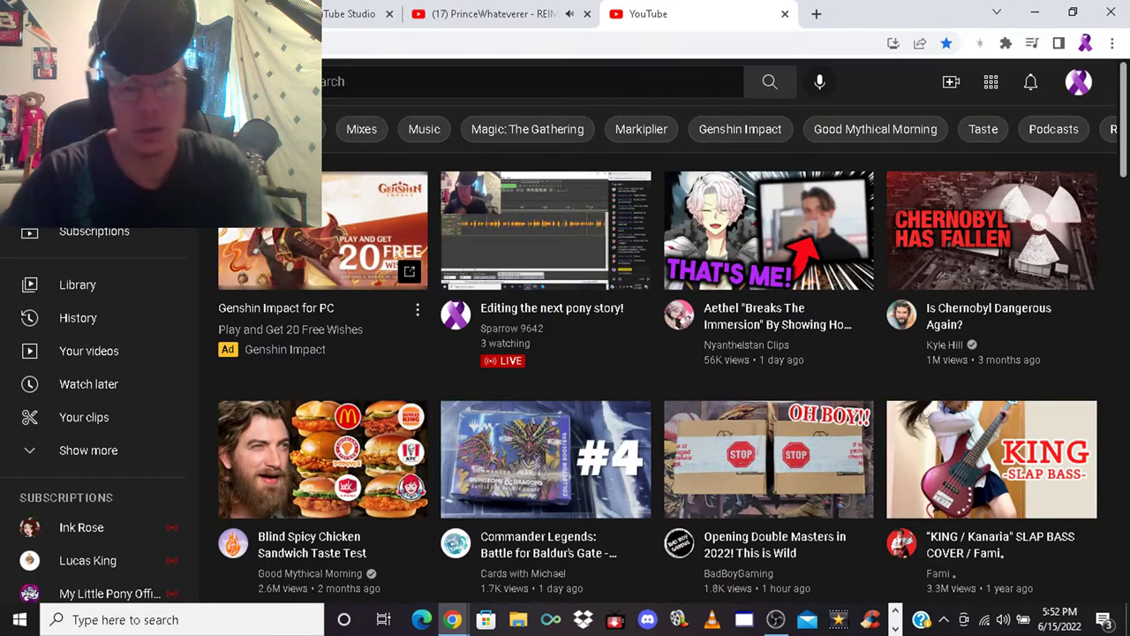
pyautogui.click(354, 81)
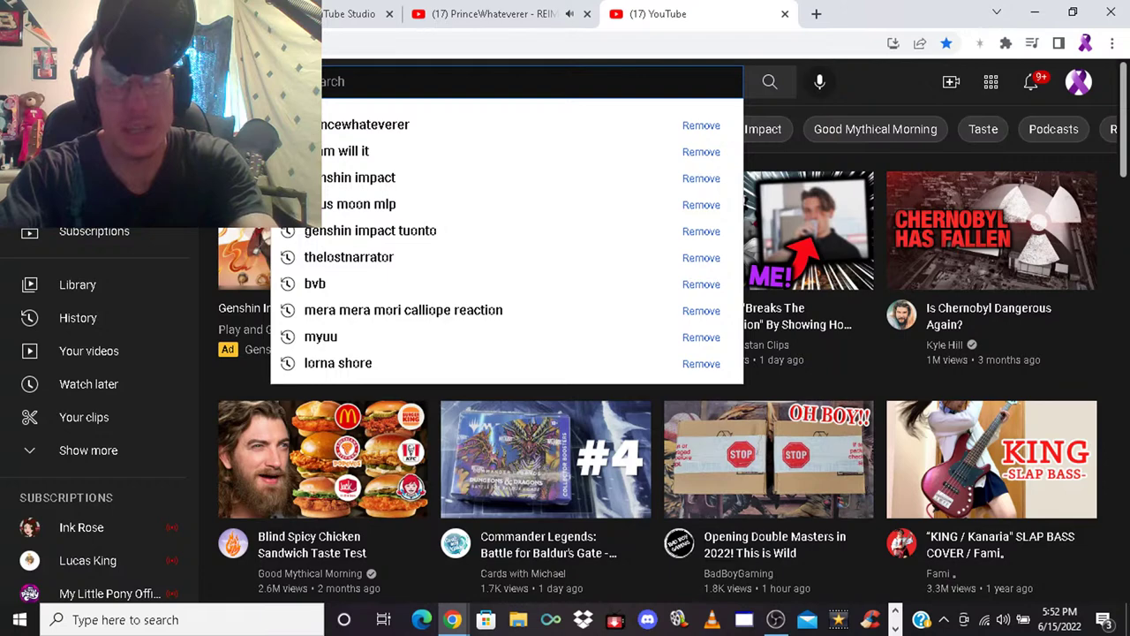
pyautogui.write('the lost e')
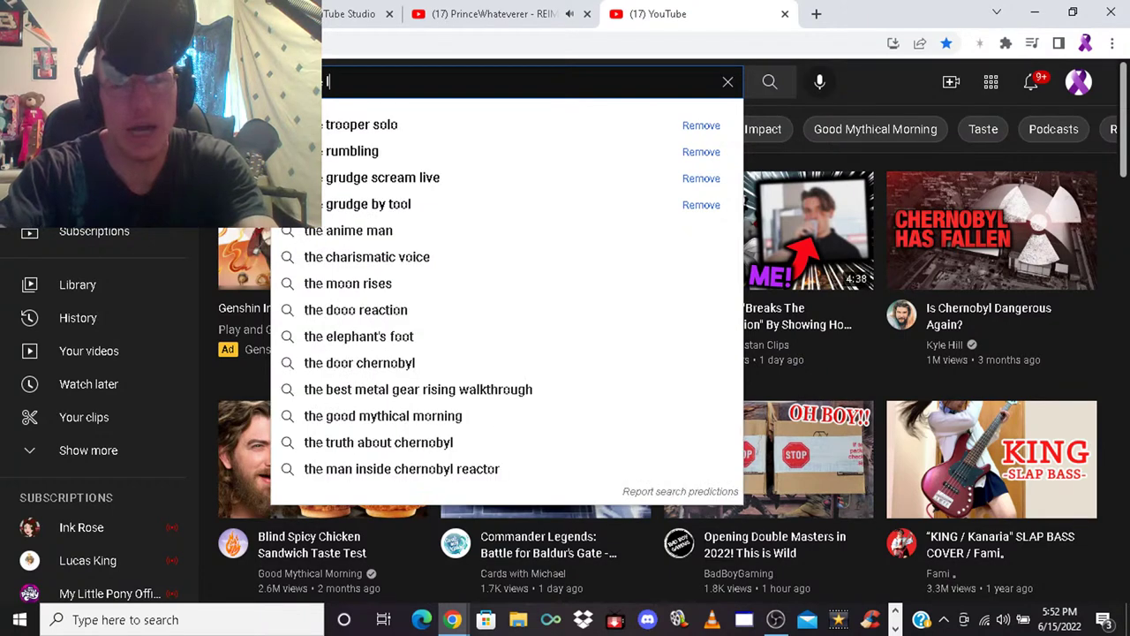
pyautogui.write('xtr')
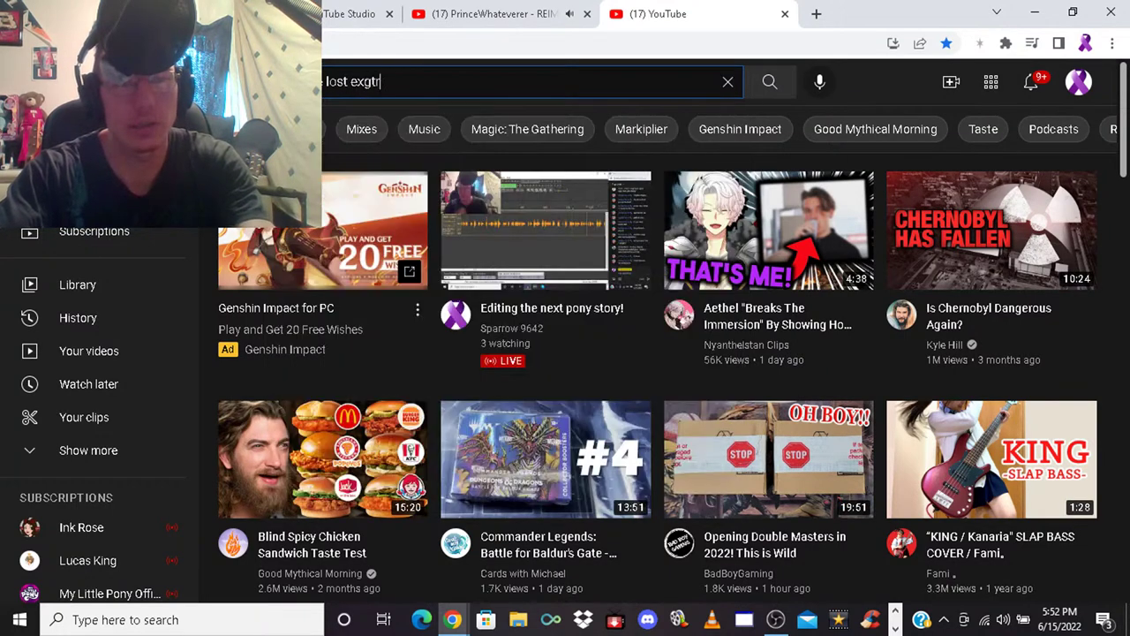
pyautogui.write('as ')
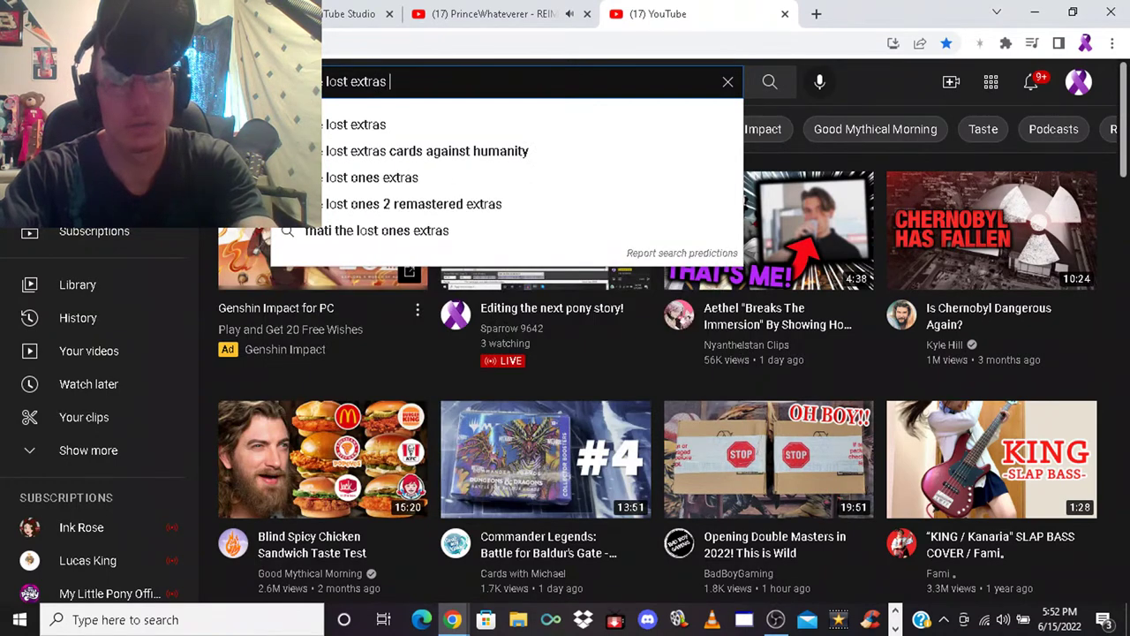
pyautogui.write('editi')
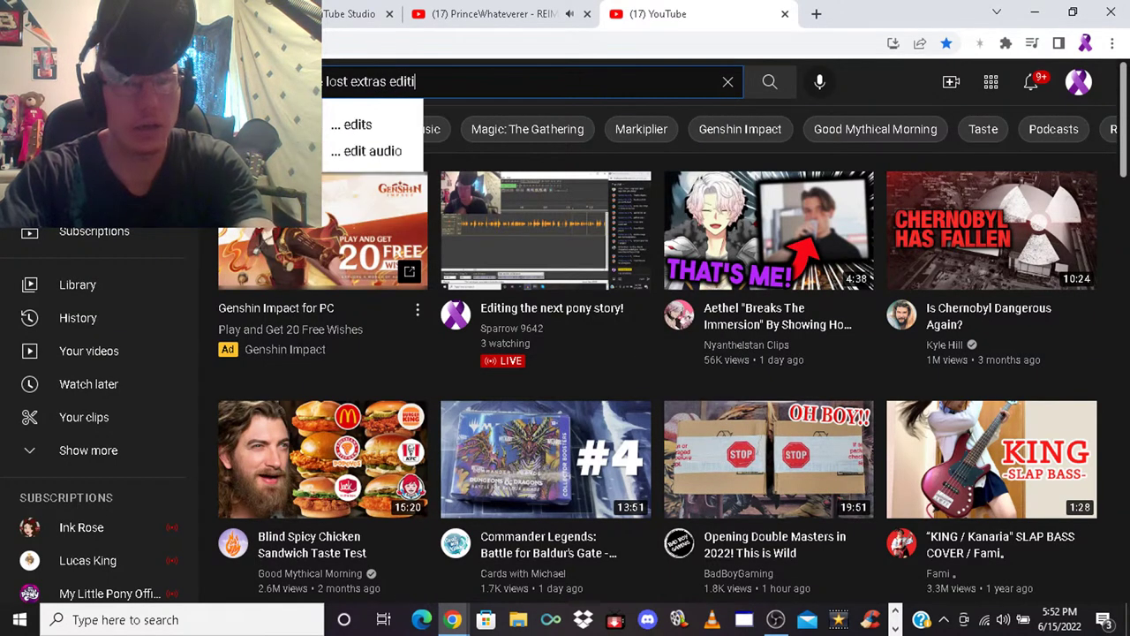
pyautogui.write('ng stream')
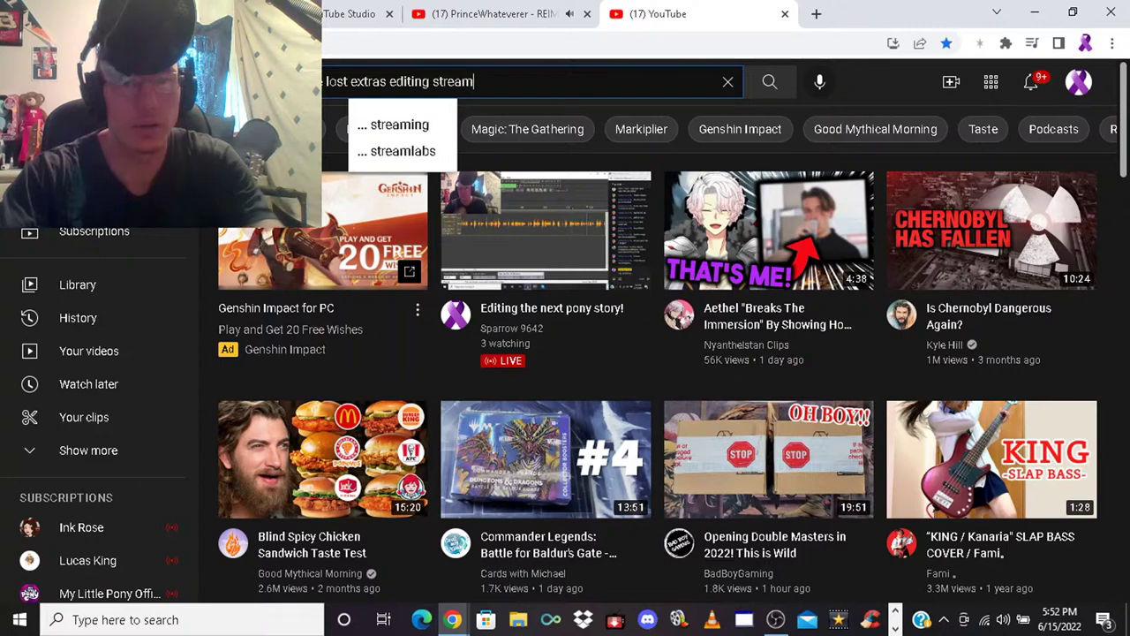
pyautogui.press('Return')
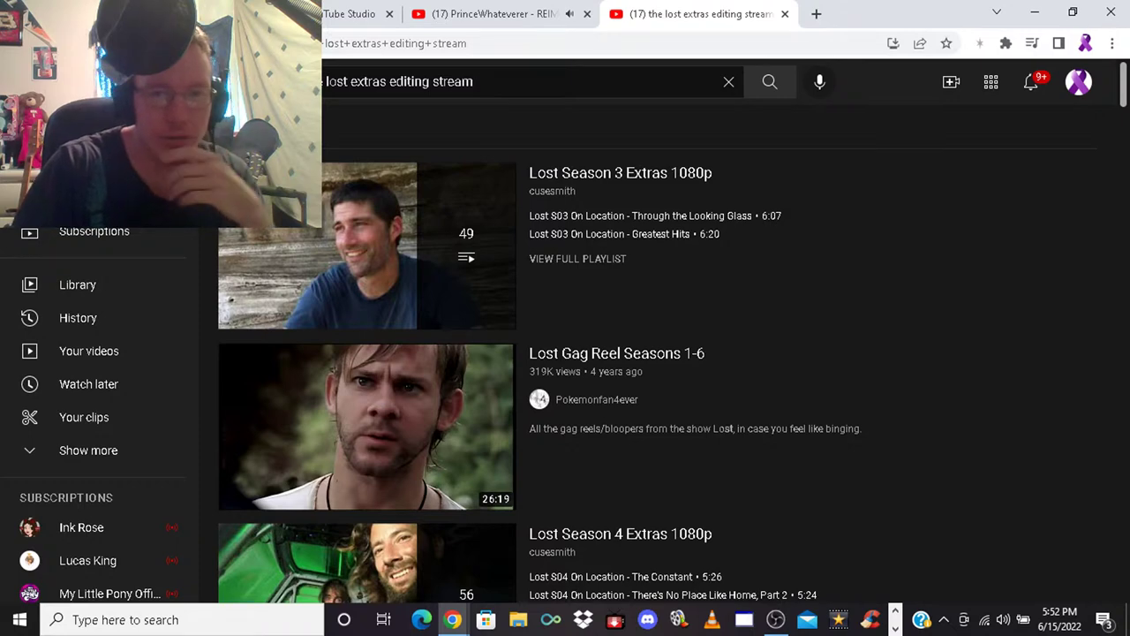
# Refine the YouTube search to "the lost extras mlp editing stream"
pyautogui.click(381, 81)
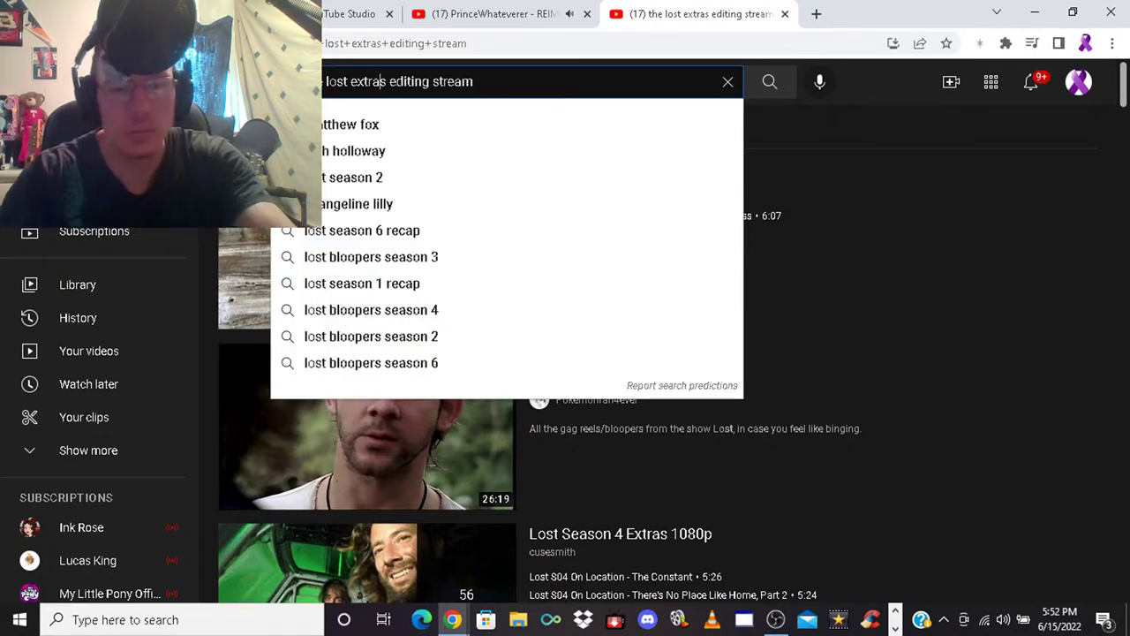
pyautogui.write('mlp')
pyautogui.press('Return')
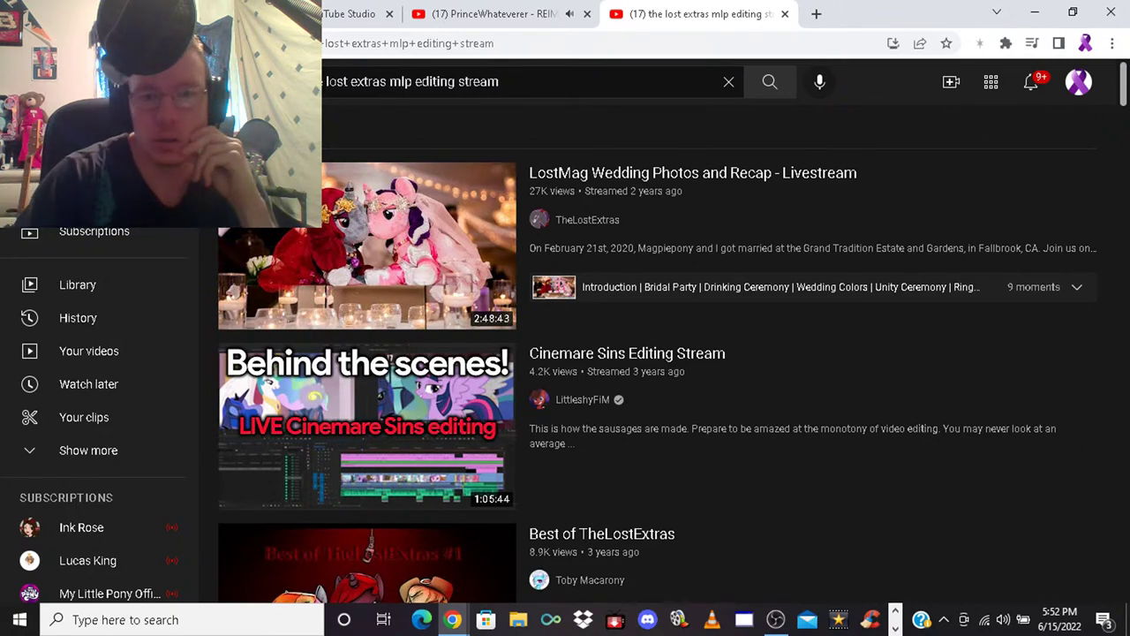
# Open the TheLostExtras channel's playlists and start playing "Editing is Magic Livestreams"
pyautogui.click(587, 219)
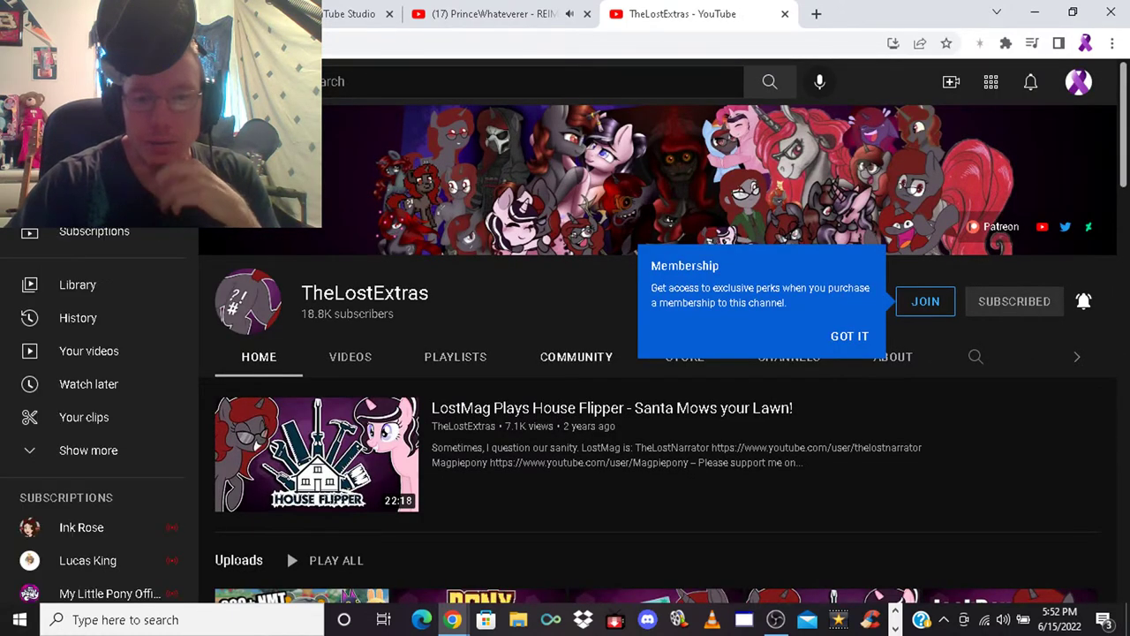
pyautogui.click(456, 356)
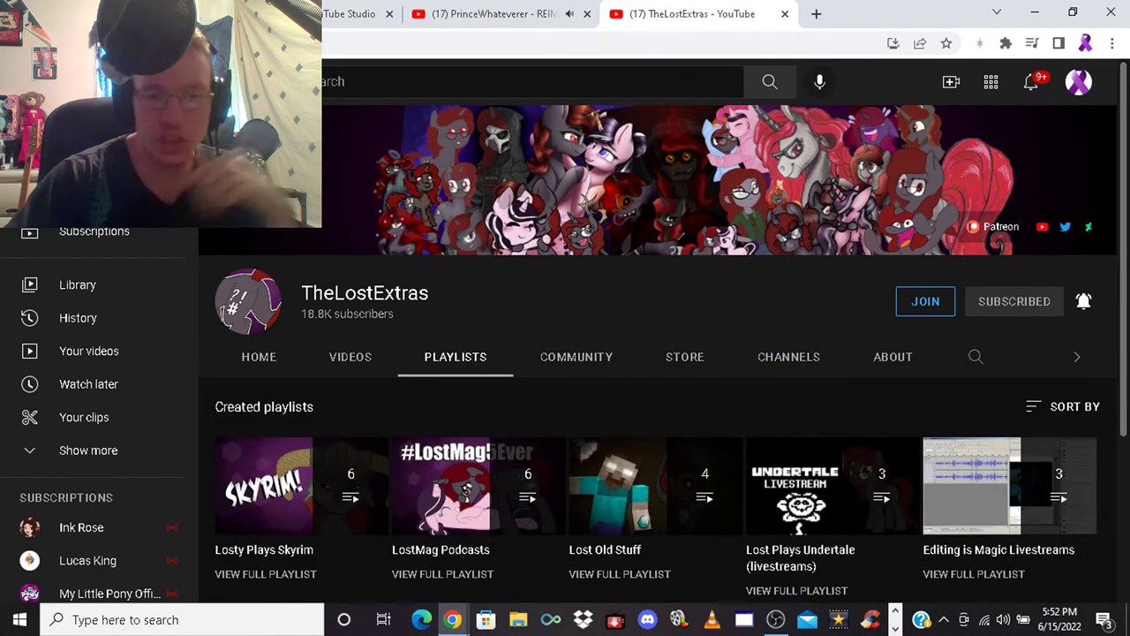
pyautogui.scroll(-1, 663, 336)
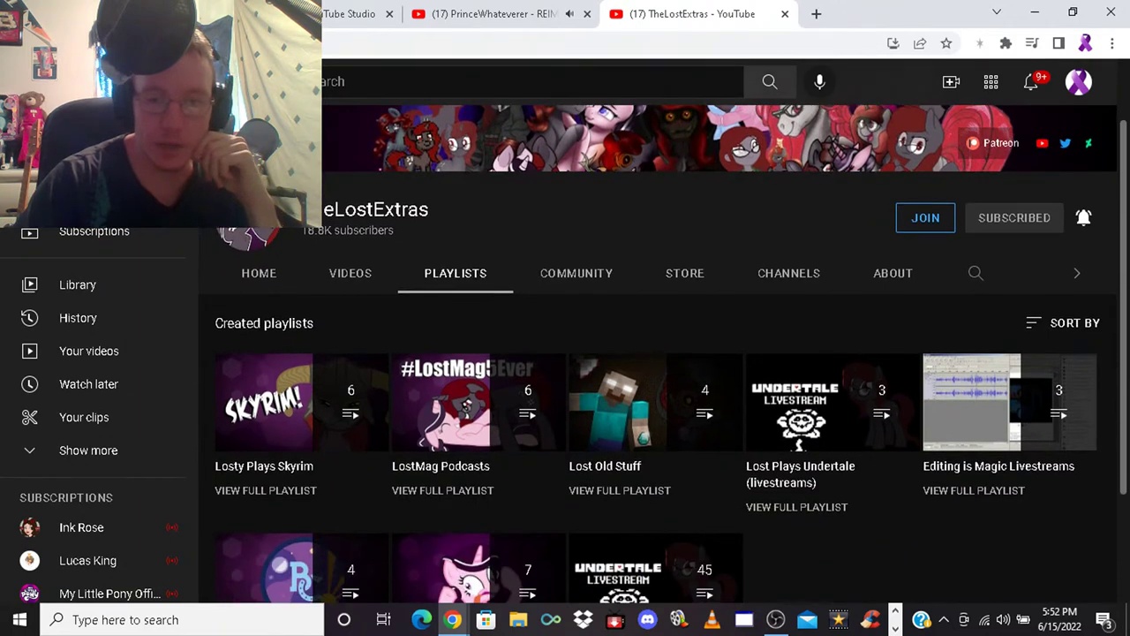
pyautogui.scroll(-2, 663, 354)
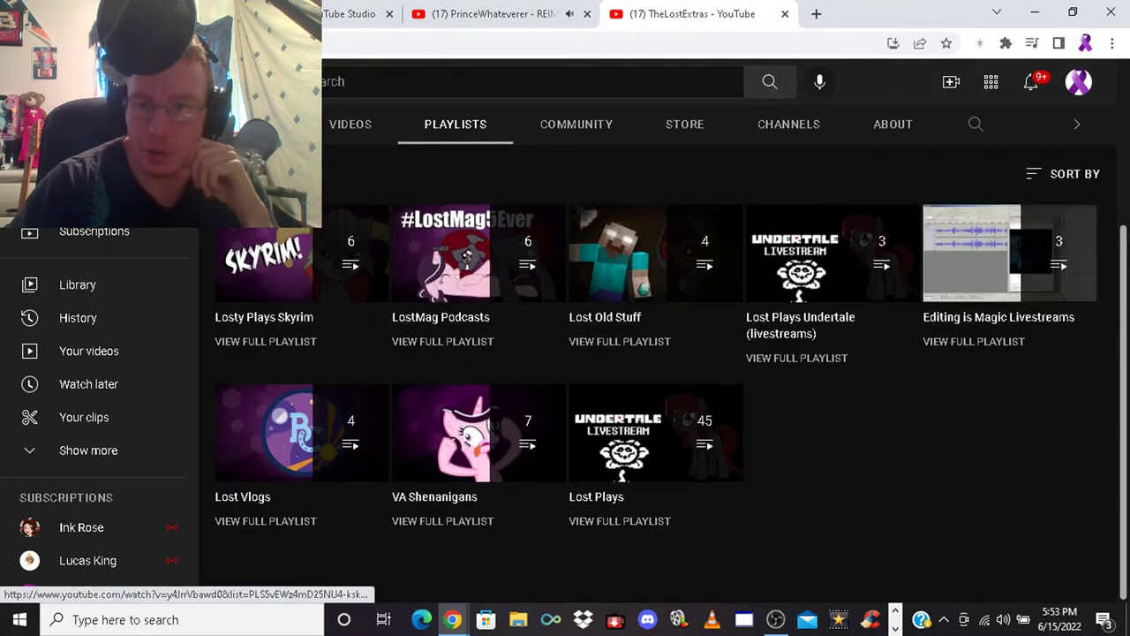
pyautogui.click(981, 240)
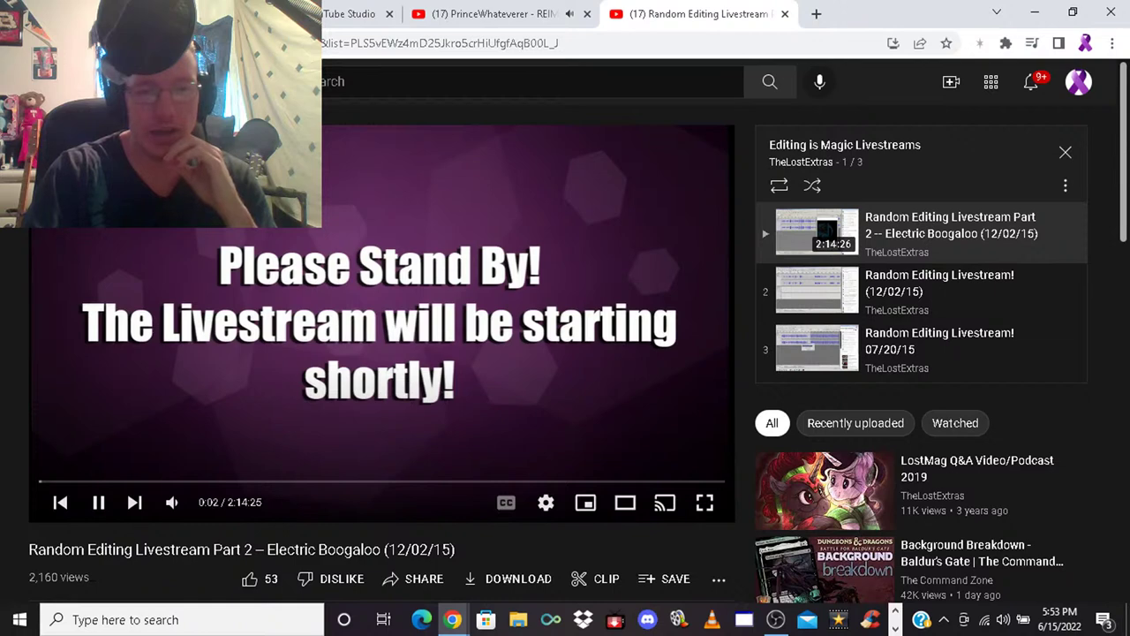
# Skip the livestream video ahead to about 10:01, pause it and copy its video URL
pyautogui.moveTo(39, 481); pyautogui.dragTo(90, 481)
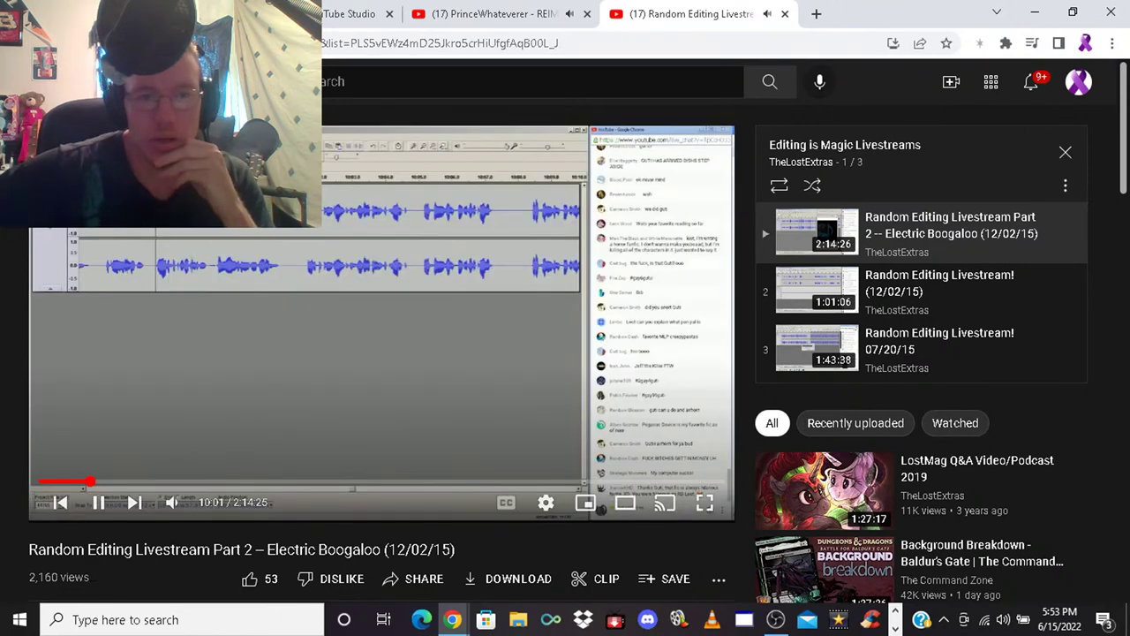
pyautogui.press('space')
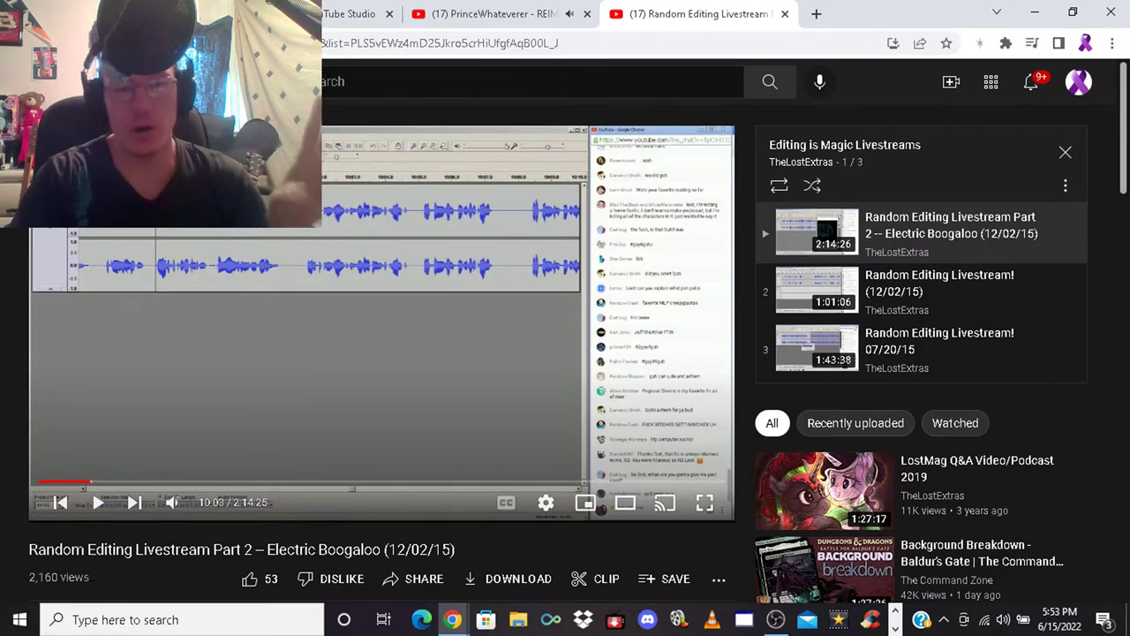
pyautogui.rightClick(272, 358)
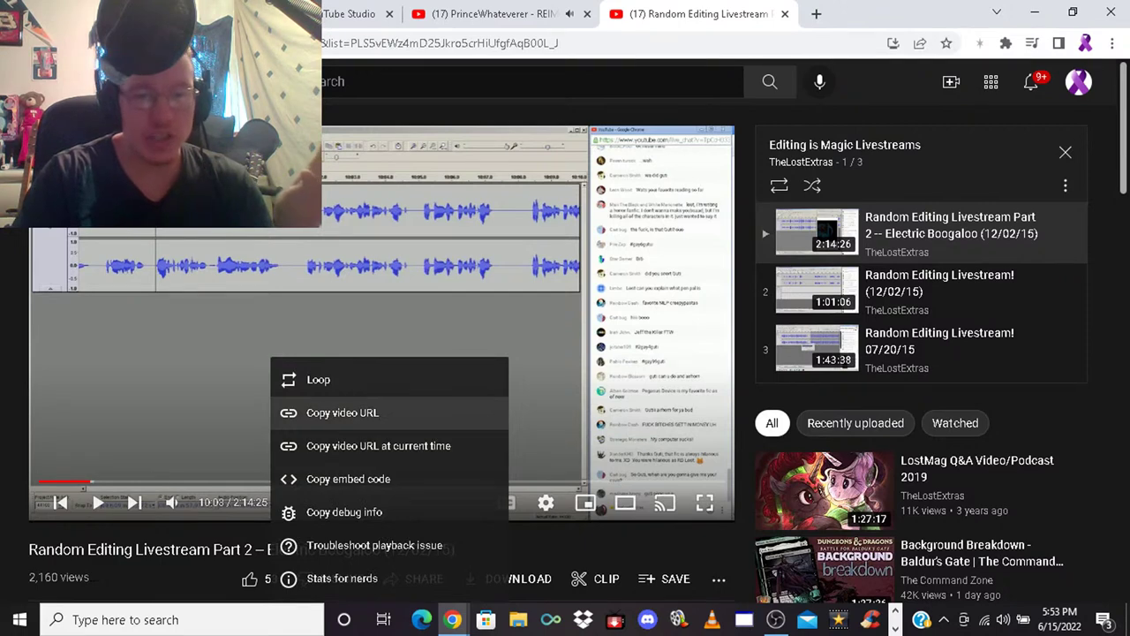
pyautogui.click(343, 412)
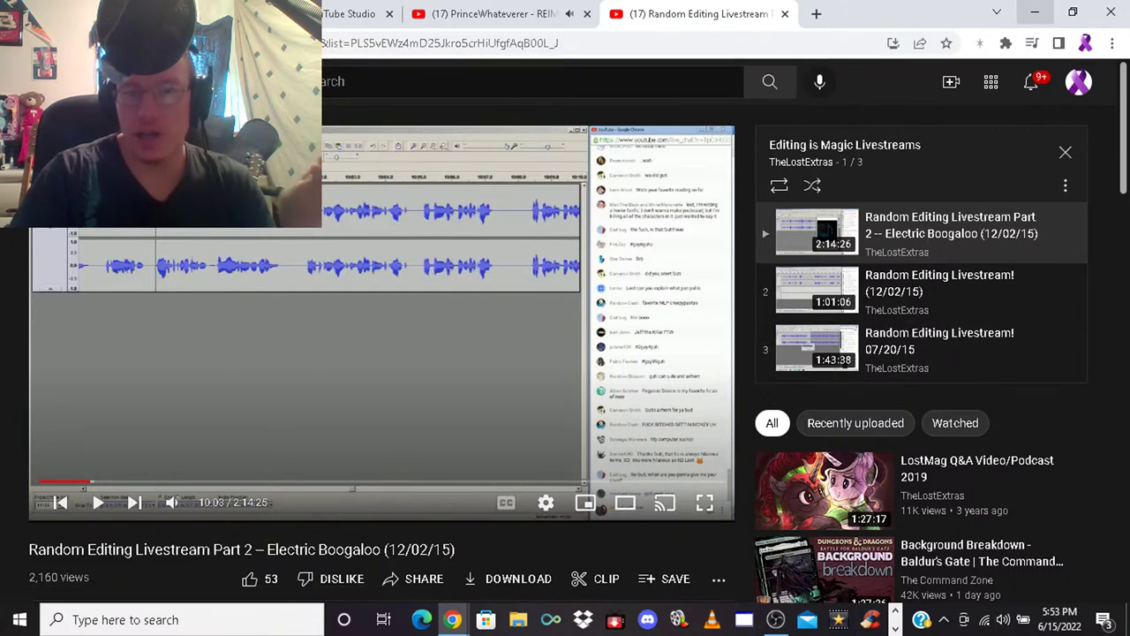
# Minimize the YouTube browser window and post the copied video link in the livestream's chat
pyautogui.click(1035, 13)
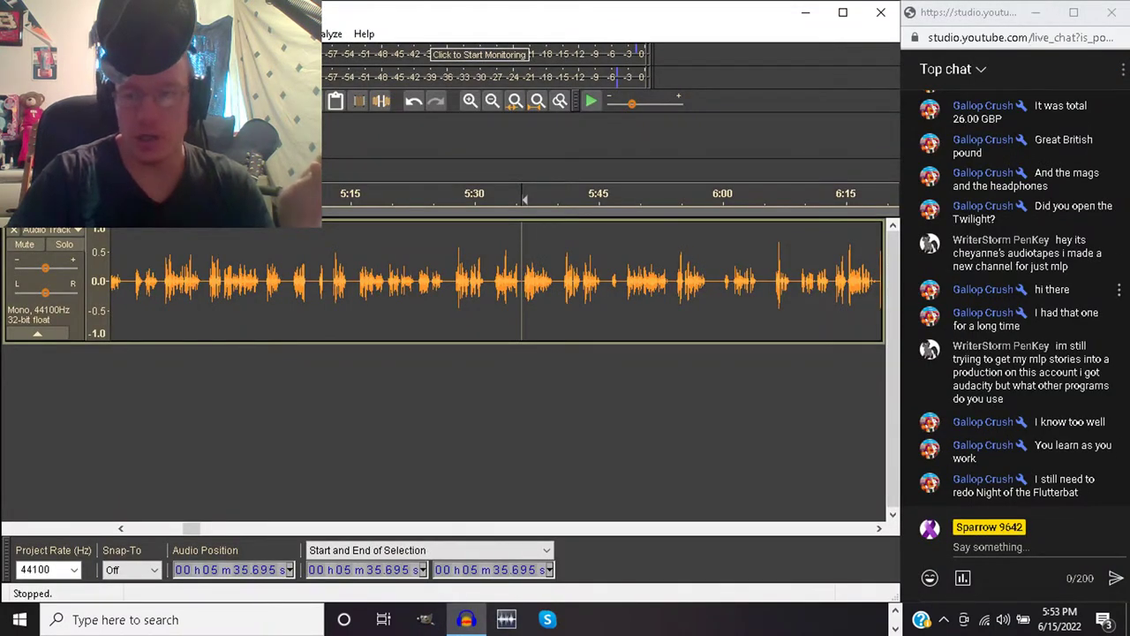
pyautogui.click(989, 547)
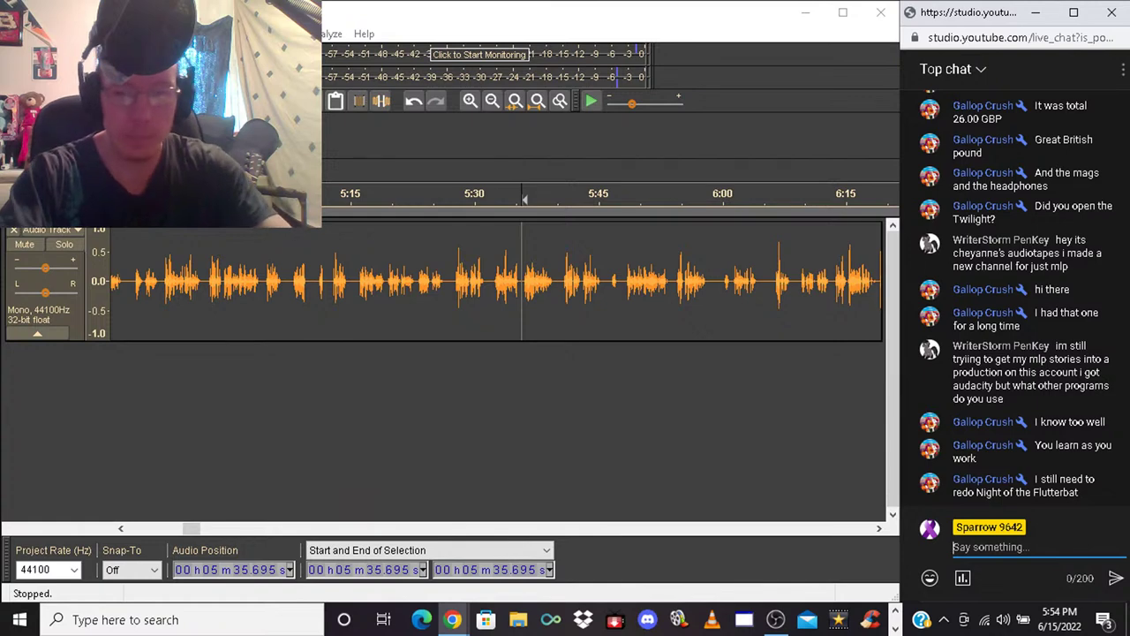
pyautogui.hotkey('ctrl', 'v')
pyautogui.press('Return')
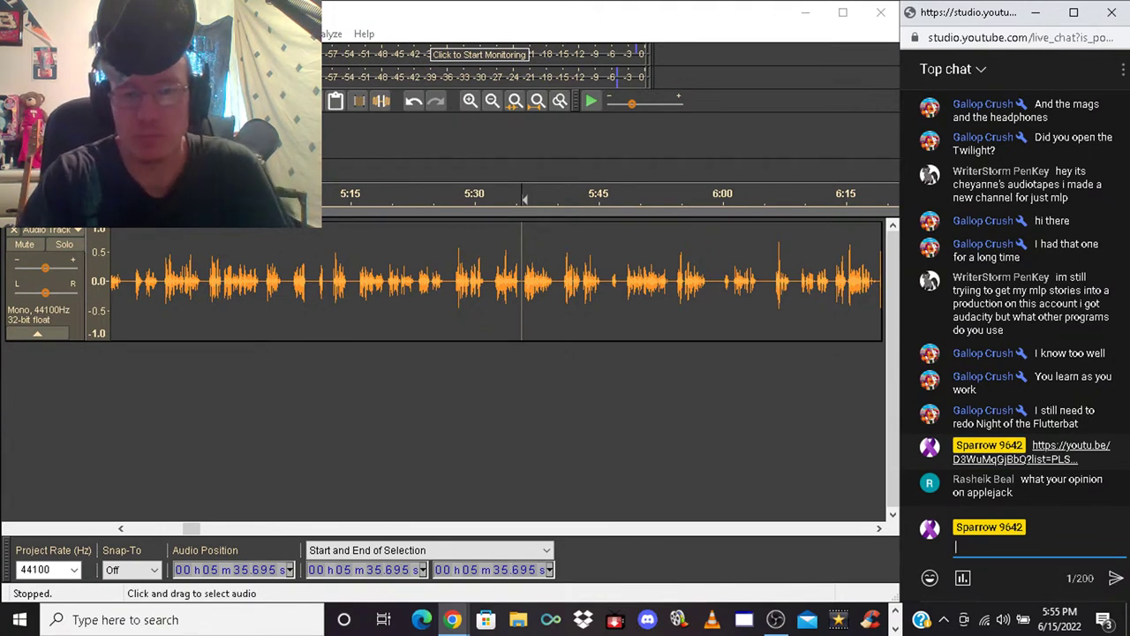
# Return to Audacity, play from about 5:34.6 and delete the part from about 5:46.4 to 5:47.5
pyautogui.click(516, 265)
pyautogui.press('space')
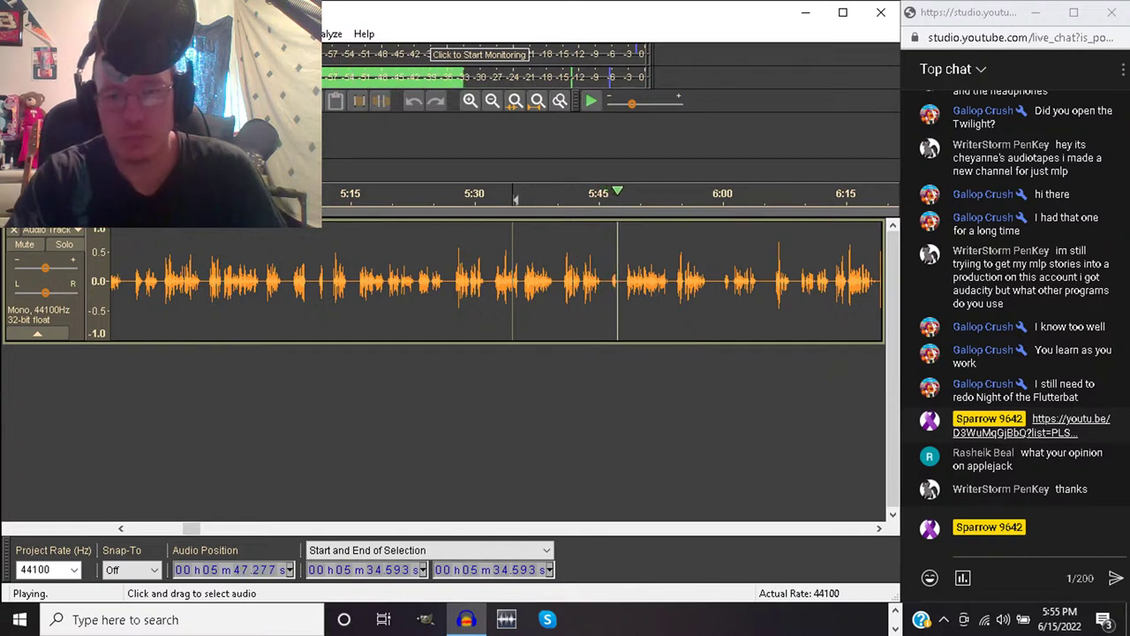
pyautogui.moveTo(610, 283); pyautogui.dragTo(620, 283)
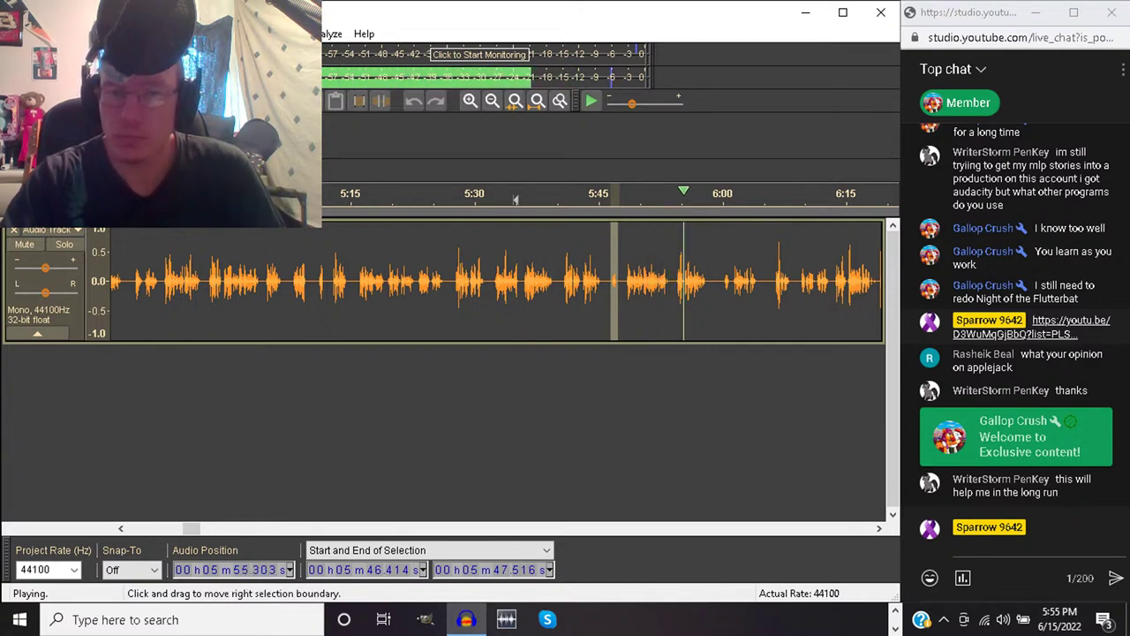
pyautogui.press('space')
pyautogui.press('Delete')
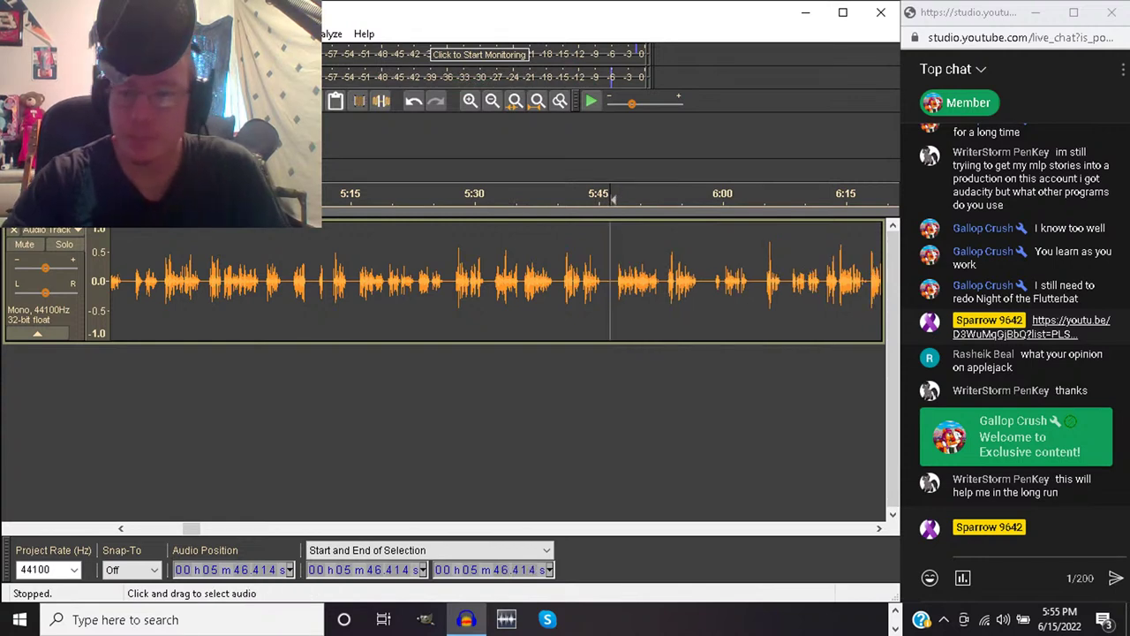
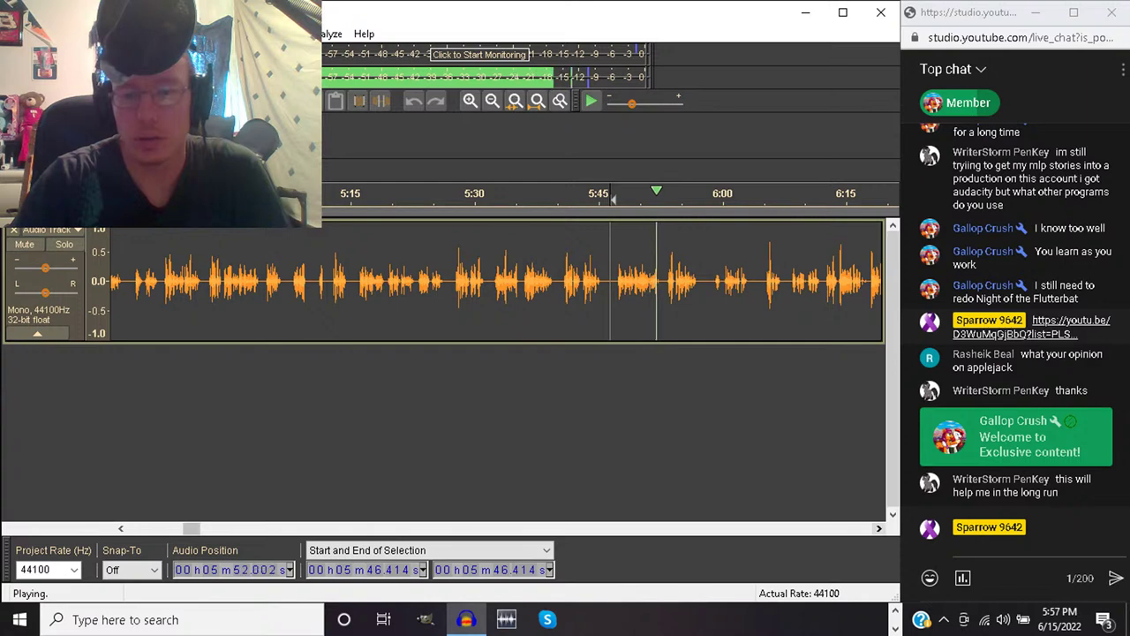
# Delete the passage from about 5:58.7 to 6:10.5 from the voice track
pyautogui.hscroll(5, 494, 281)
pyautogui.hscroll(5, 494, 281)
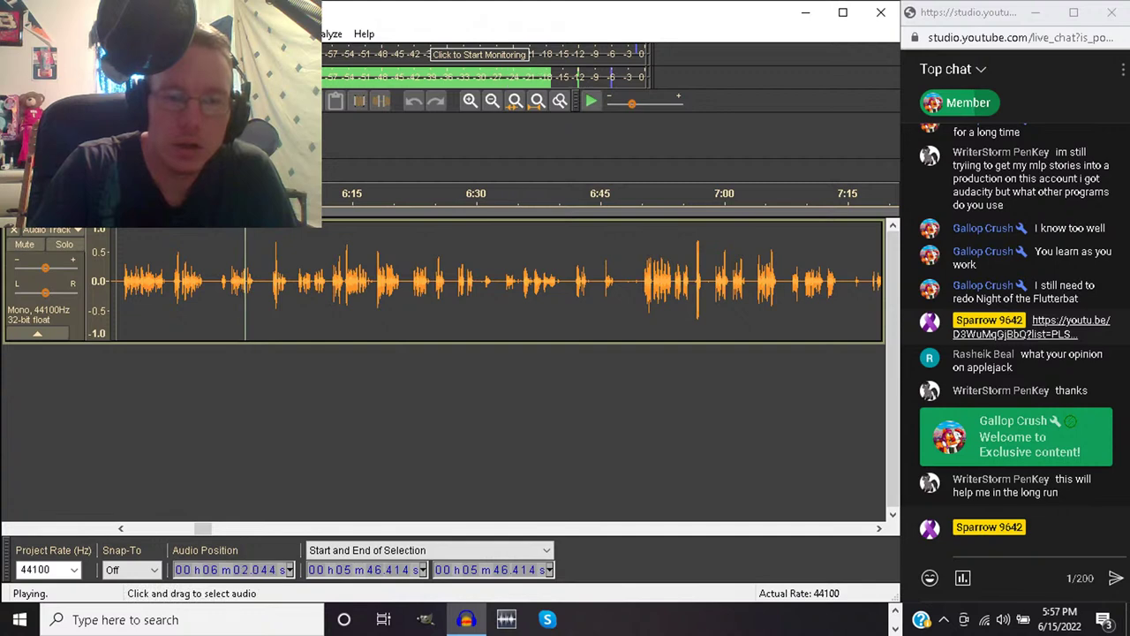
pyautogui.moveTo(218, 283); pyautogui.dragTo(313, 282)
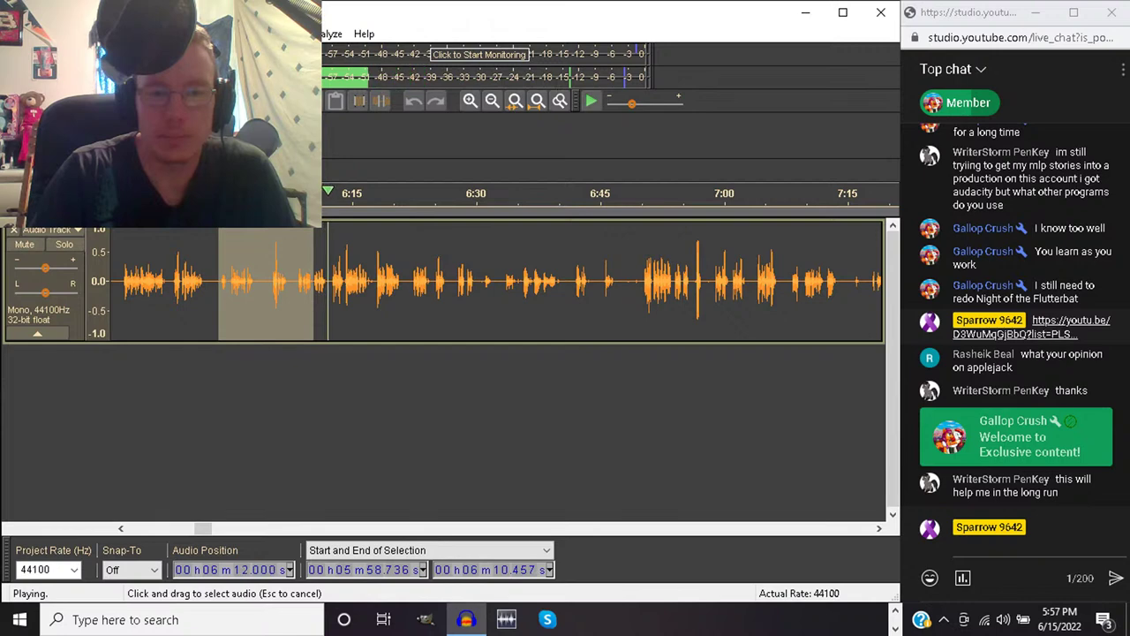
pyautogui.press('Delete')
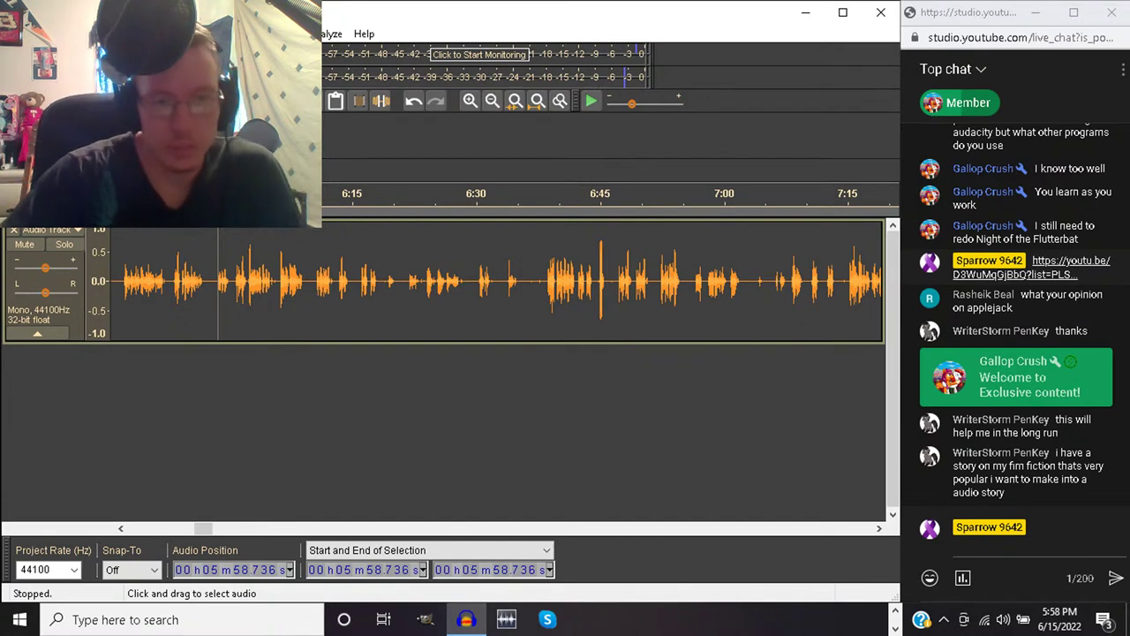
# Play the track from about 5:46.4 and delete the passage from about 6:02.2 to 6:06.0
pyautogui.click(112, 281)
pyautogui.click(114, 281)
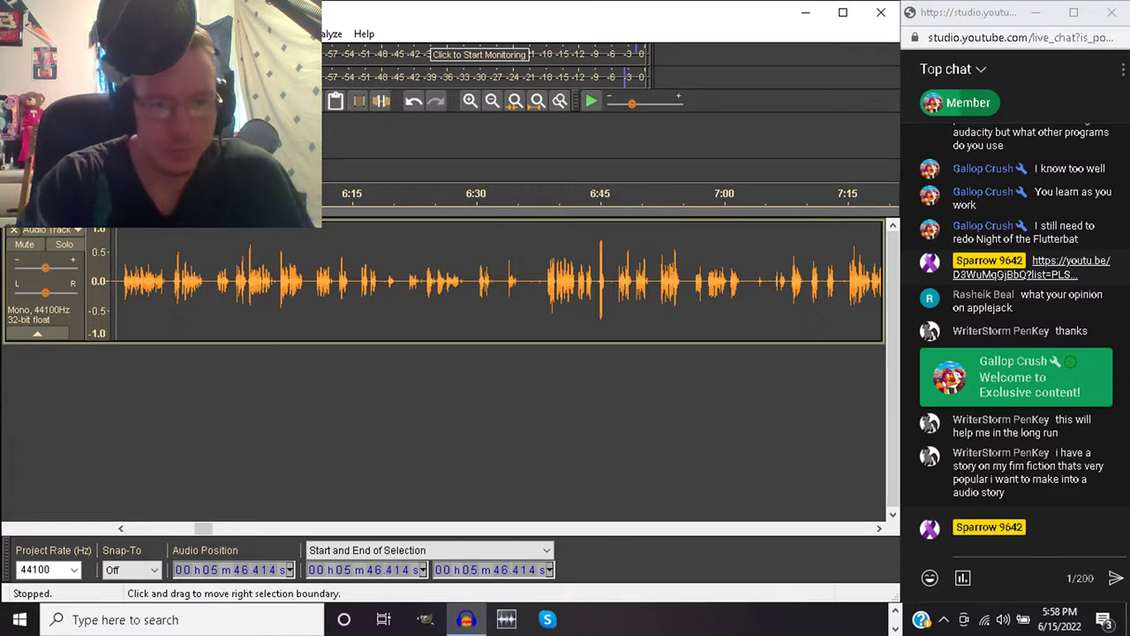
pyautogui.press('space')
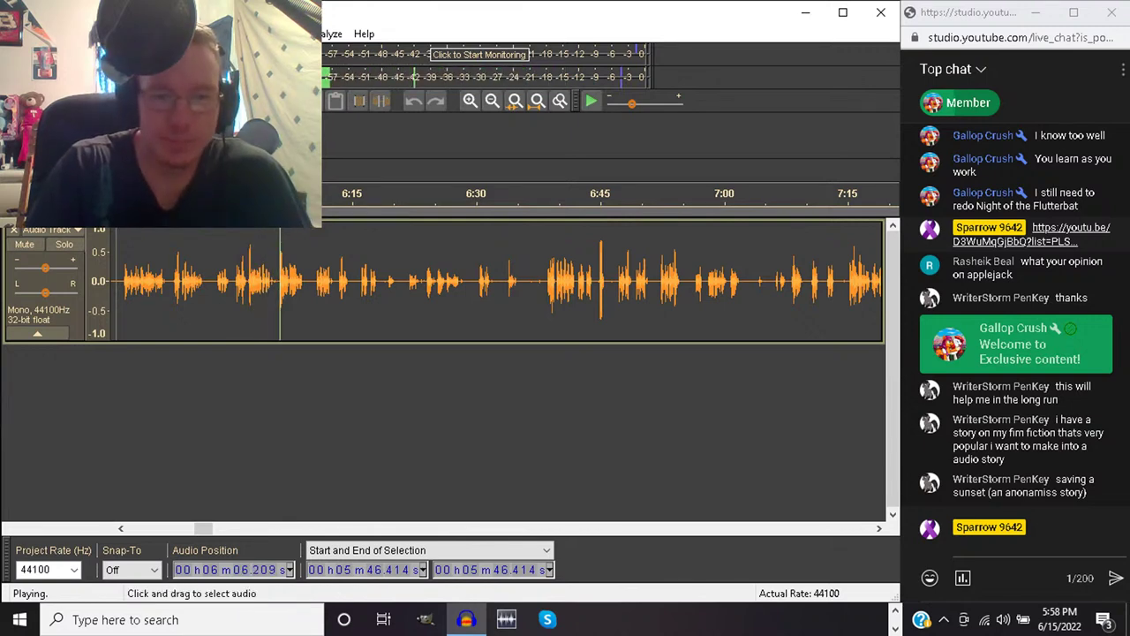
pyautogui.click(247, 283)
pyautogui.moveTo(248, 283); pyautogui.dragTo(278, 283)
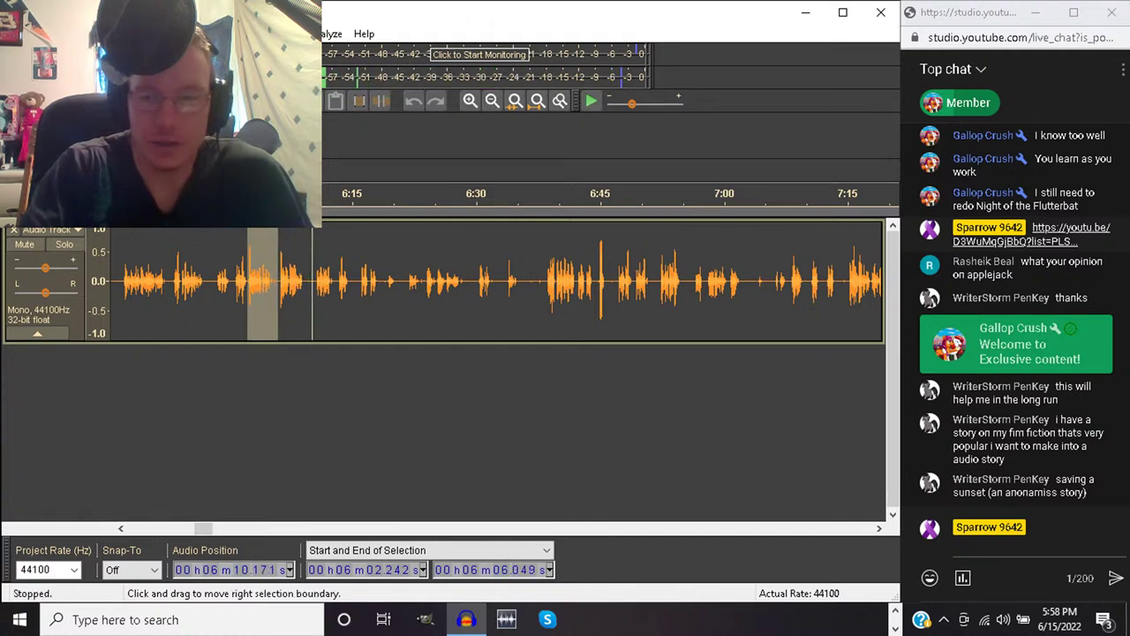
pyautogui.press('space')
pyautogui.press('Delete')
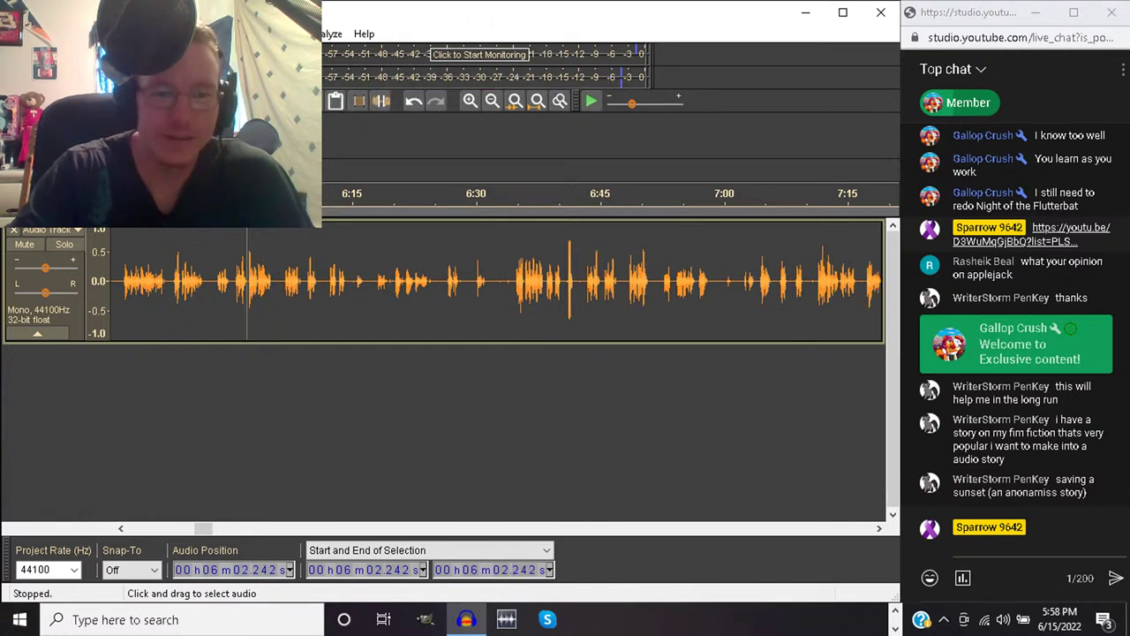
# Review the cut by playing from about 6:01.2, and place the edit cursor at about 6:11.6
pyautogui.press(',')
pyautogui.press('space')
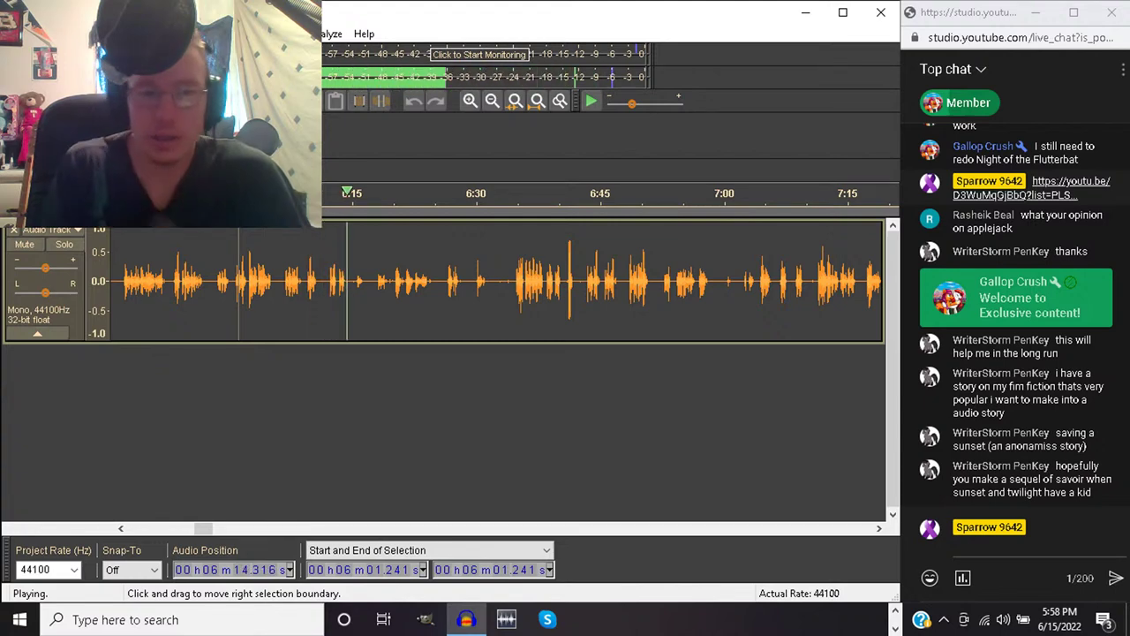
pyautogui.click(324, 281)
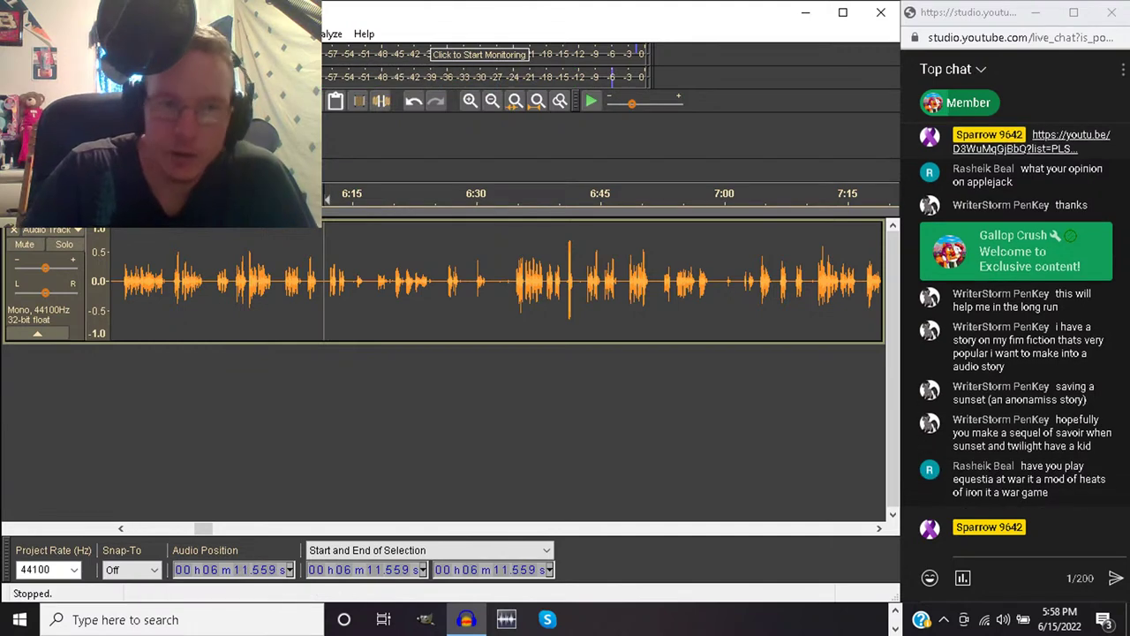
pyautogui.hotkey('alt', 'f')
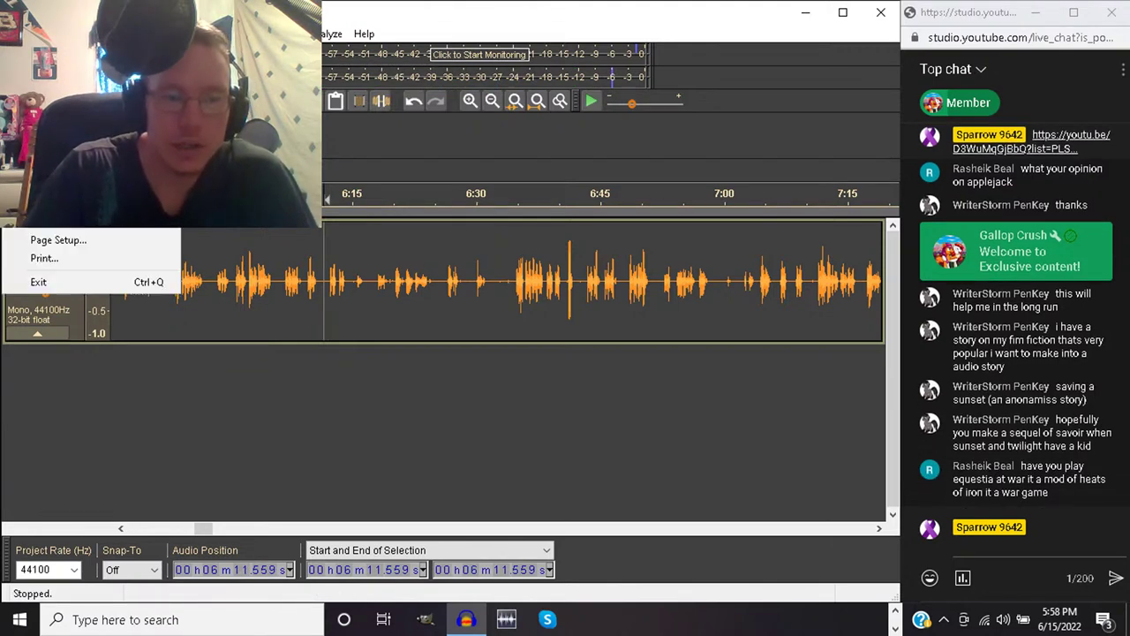
pyautogui.press('Escape')
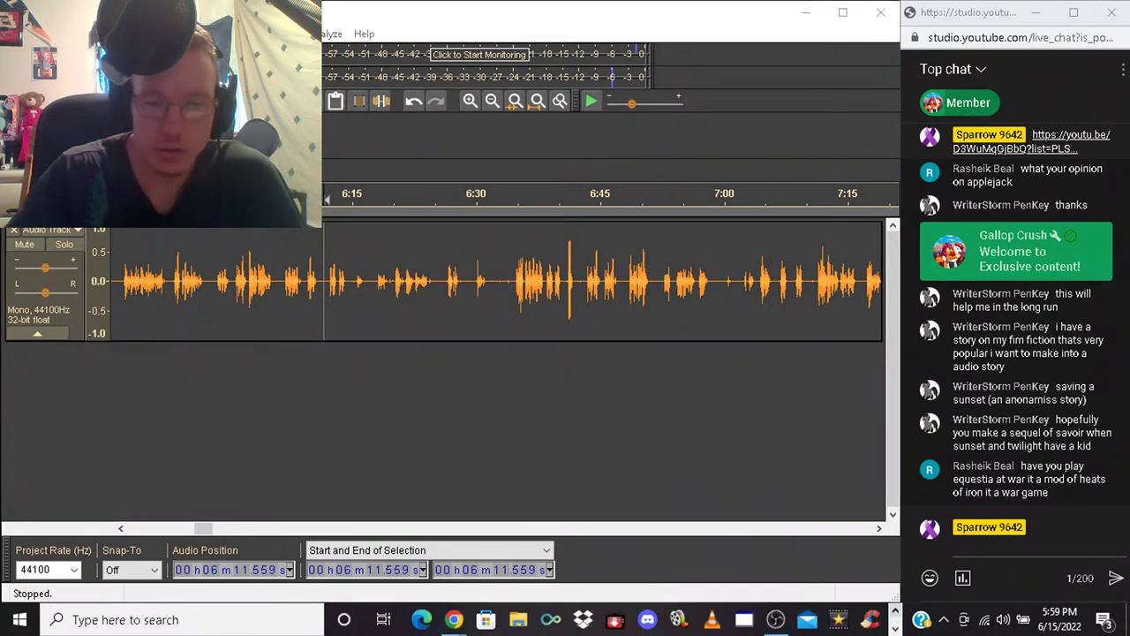
# Switch to the YouTube browser window, close the Random Editing Livestream page and restart the PrinceWhateverer REIMAGINE album video from its beginning
pyautogui.moveTo(451, 619)
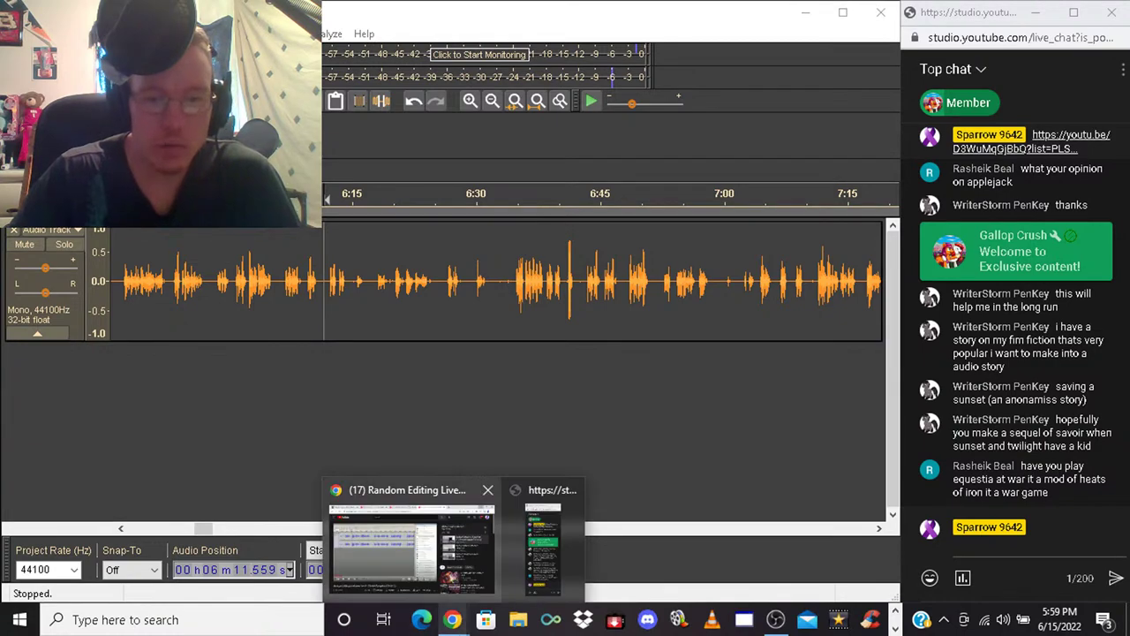
pyautogui.click(411, 543)
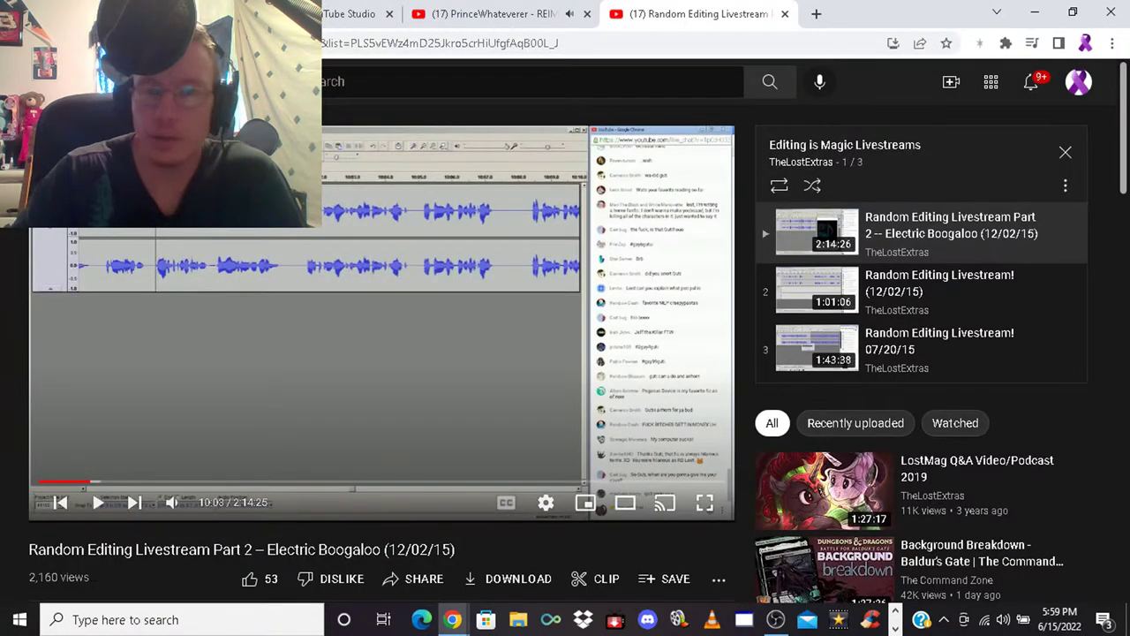
pyautogui.hotkey('ctrl', 'w')
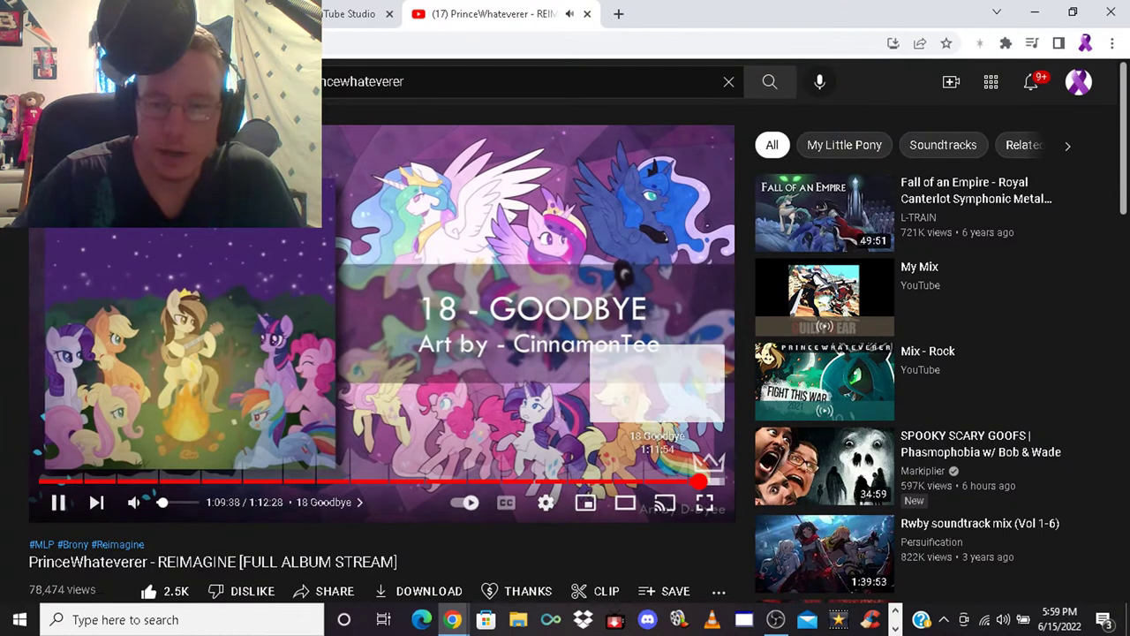
pyautogui.click(696, 481)
pyautogui.moveTo(696, 481); pyautogui.dragTo(38, 482)
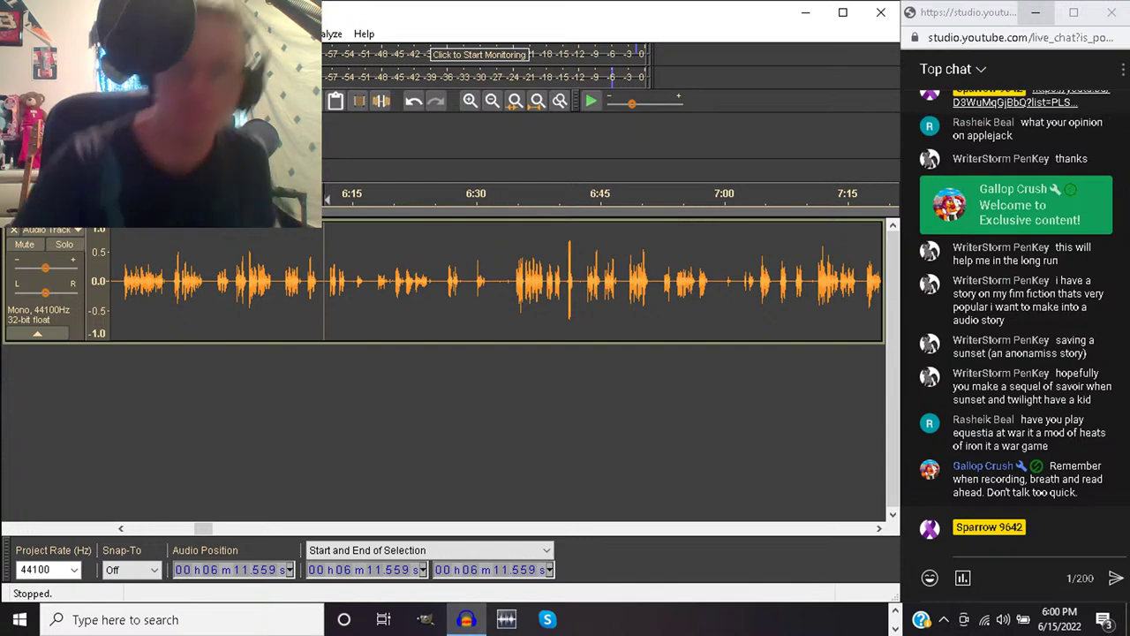
# Return to Audacity, delete the passage from about 6:11.6 to 6:34.3 and play the track from the cut
pyautogui.press('space')
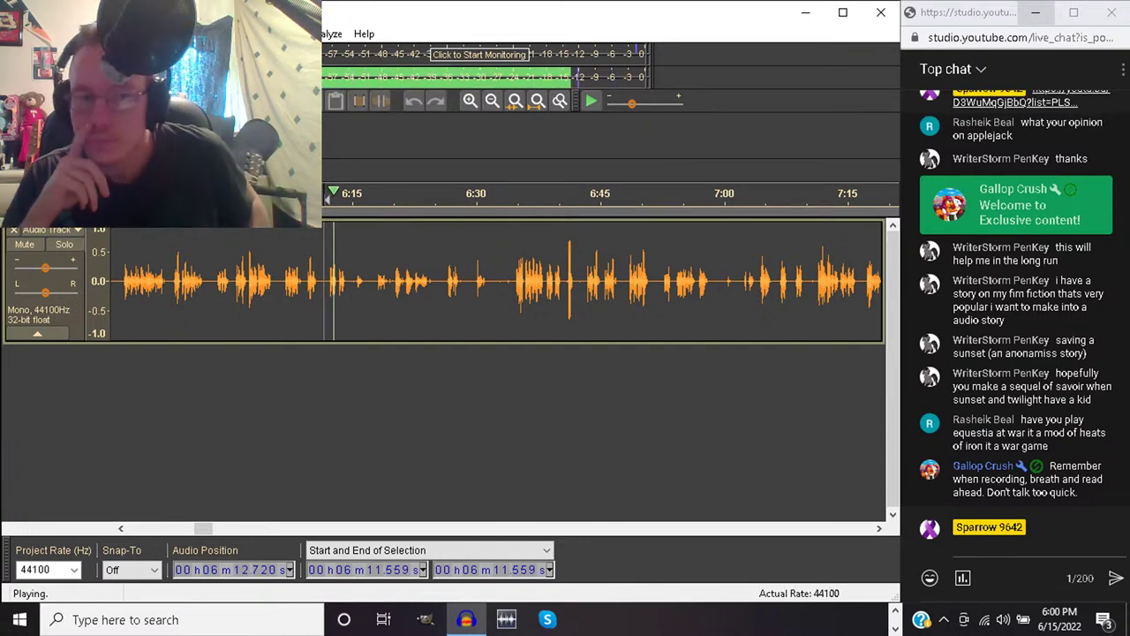
pyautogui.press('space')
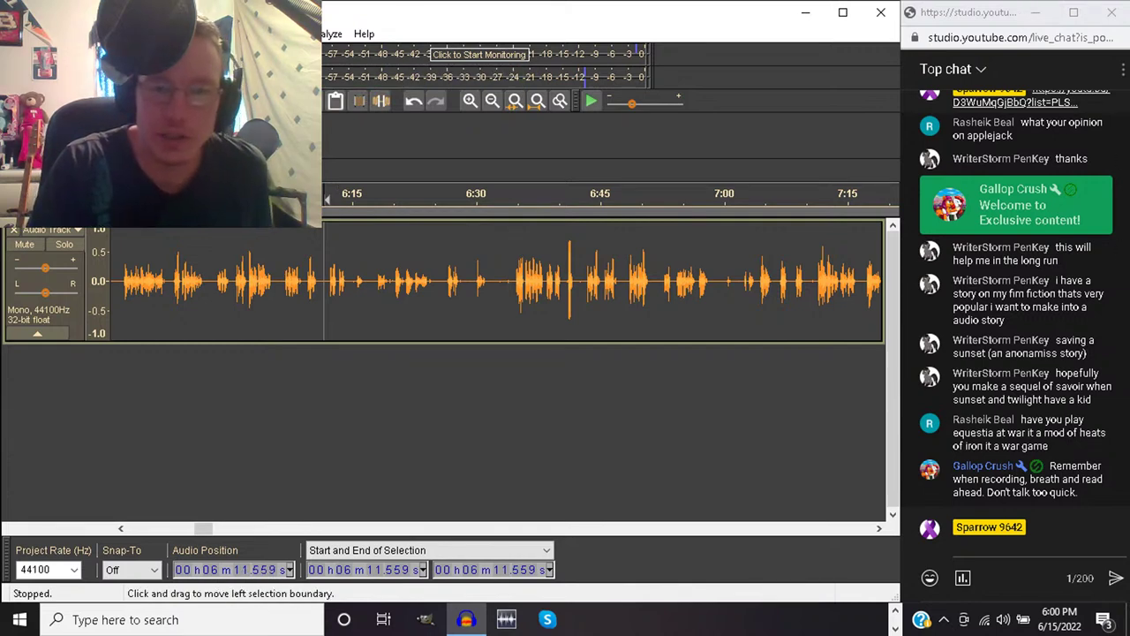
pyautogui.moveTo(324, 283); pyautogui.dragTo(511, 282)
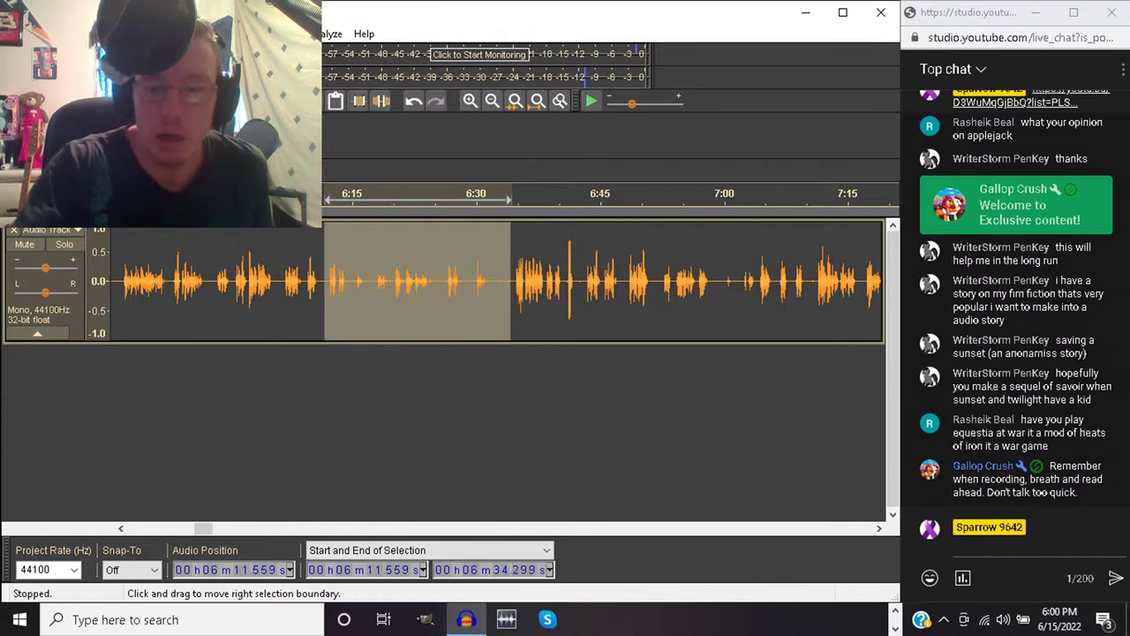
pyautogui.press('Left')
pyautogui.press('space')
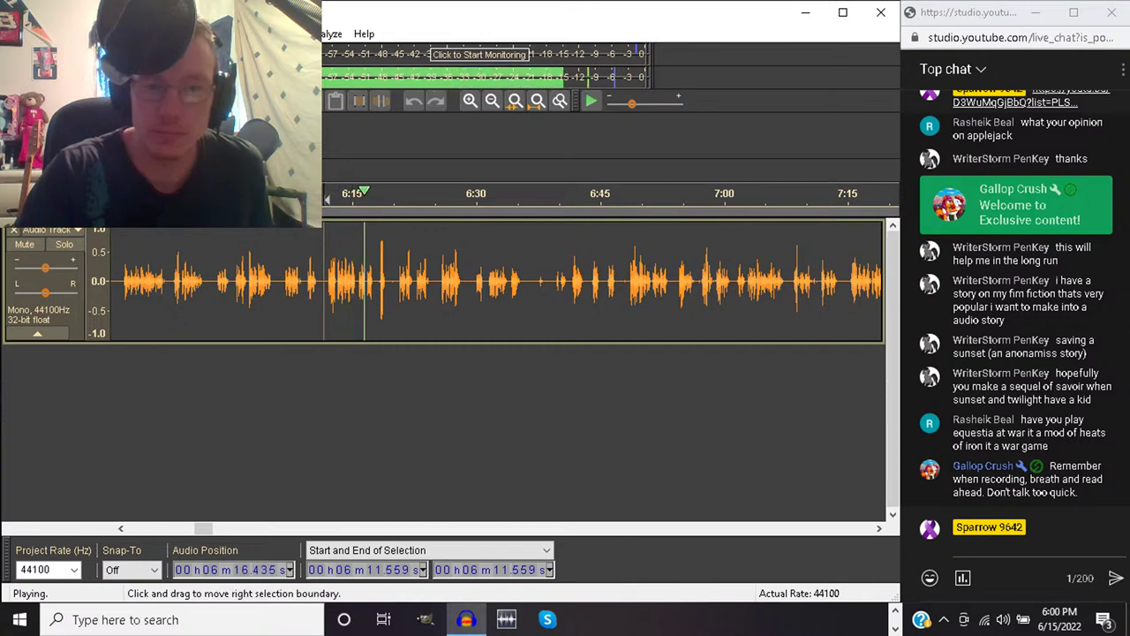
# Stop playback and delete the short part from about 6:11.6 to 6:13.2
pyautogui.moveTo(324, 282)
pyautogui.mouseDown()
pyautogui.moveTo(402, 283)
pyautogui.moveTo(335, 283)
pyautogui.mouseUp()
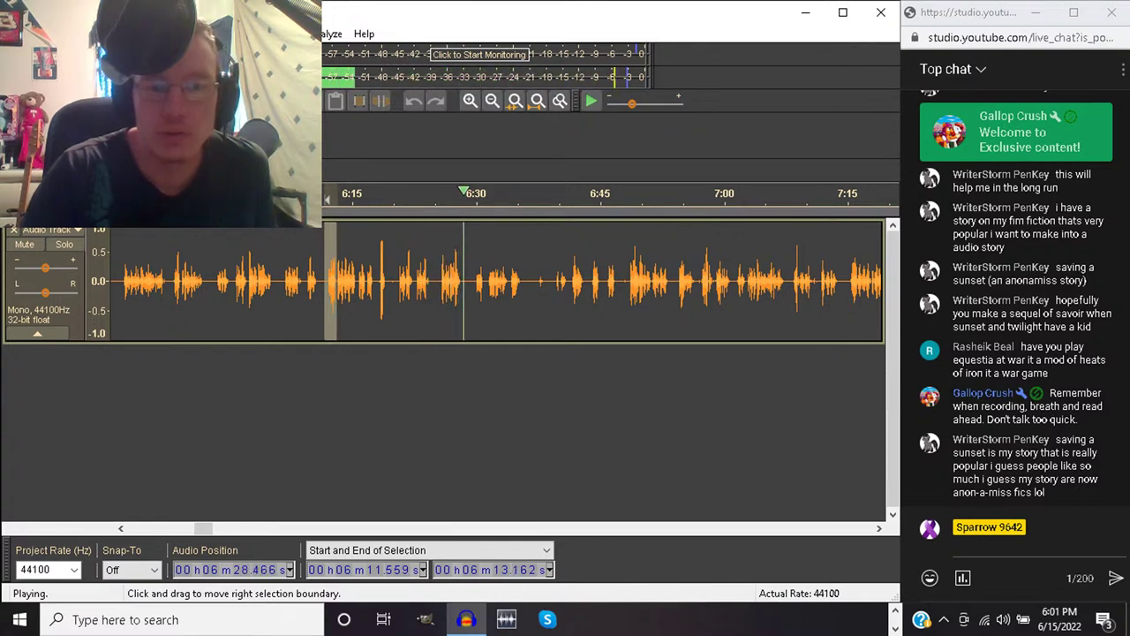
pyautogui.press('Delete')
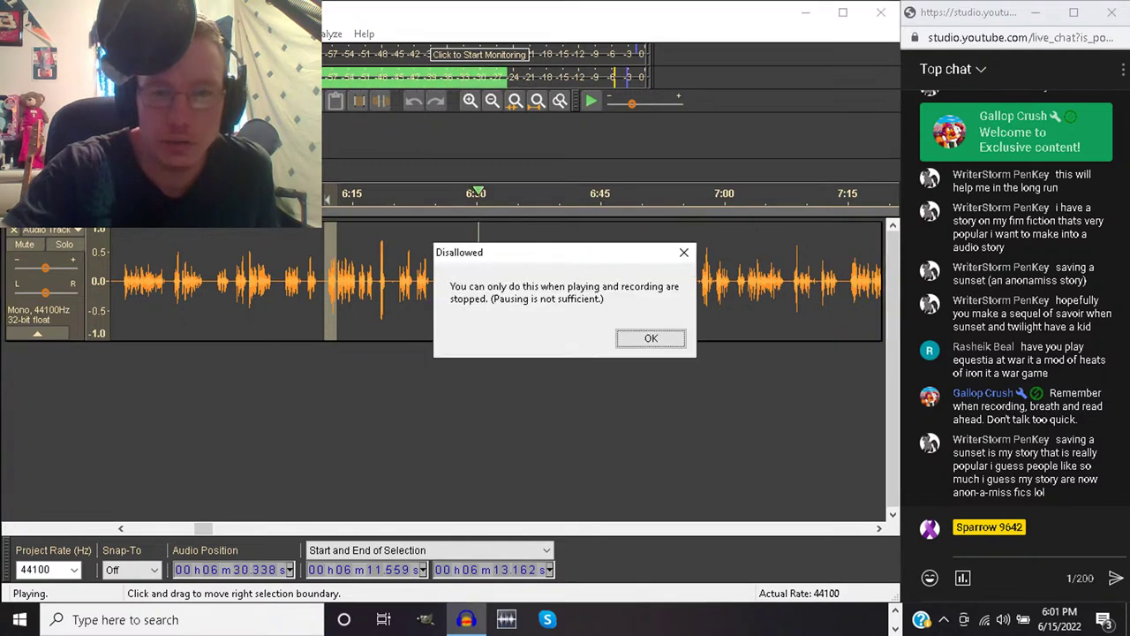
pyautogui.press('Return')
pyautogui.press('space')
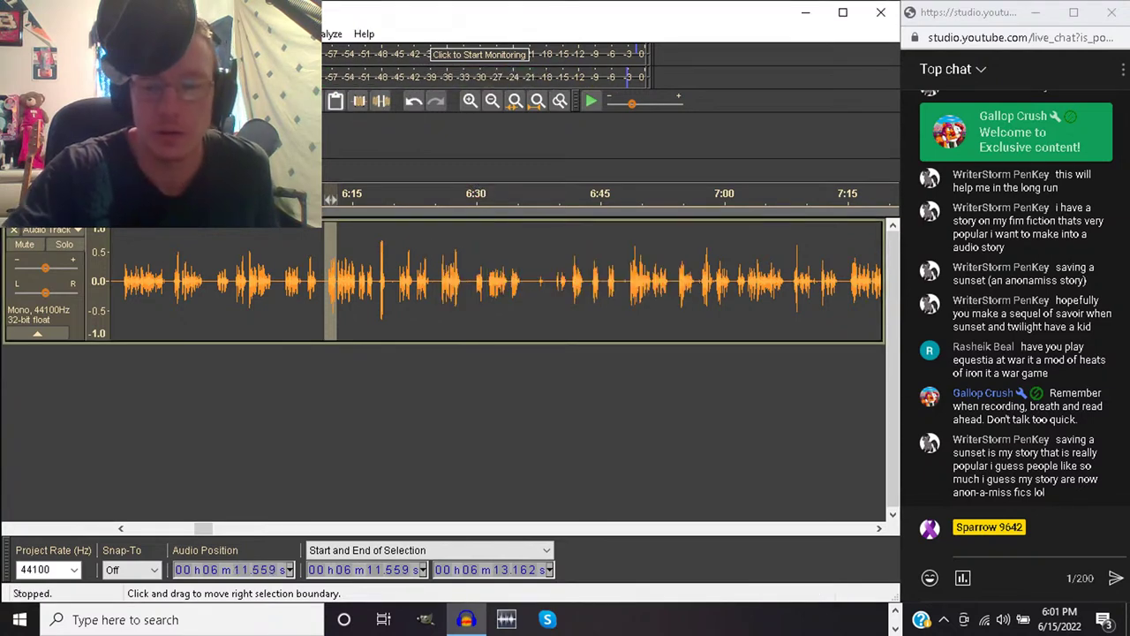
pyautogui.press('Delete')
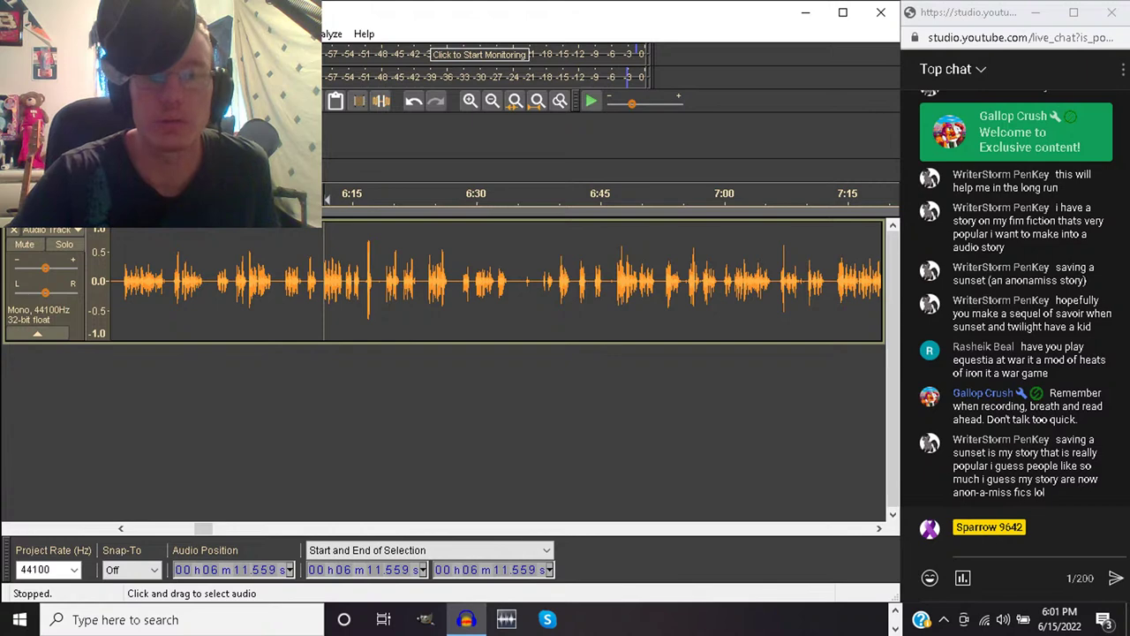
# Play the track from about 6:09.7 and delete the part from about 6:14.0 to 6:18.8
pyautogui.click(307, 282)
pyautogui.press('space')
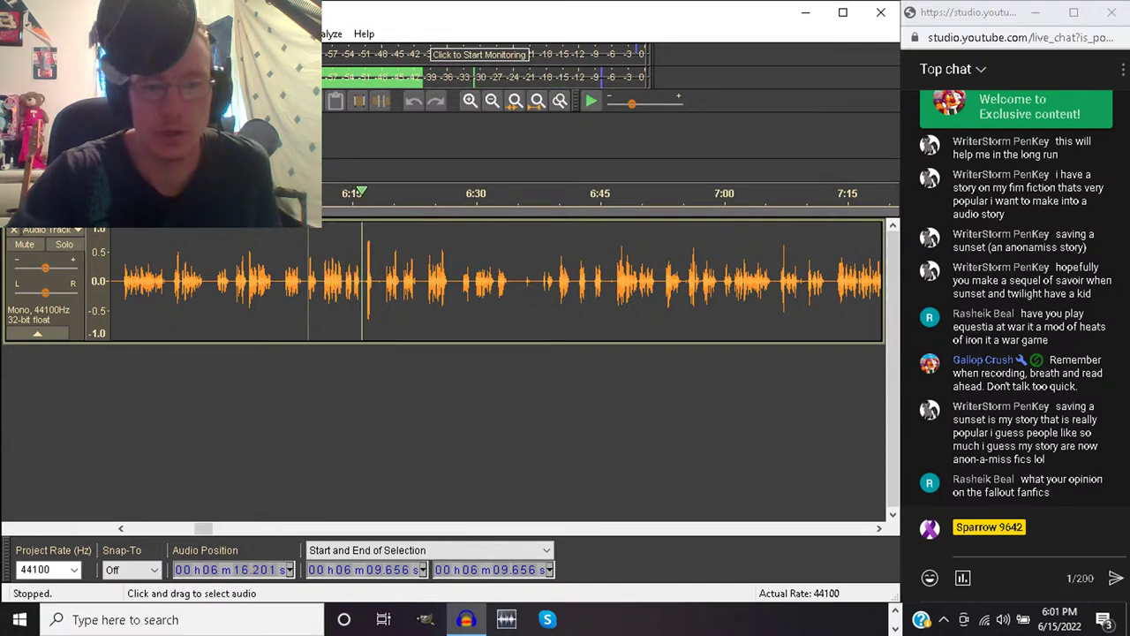
pyautogui.press('space')
pyautogui.moveTo(343, 283); pyautogui.dragTo(382, 282)
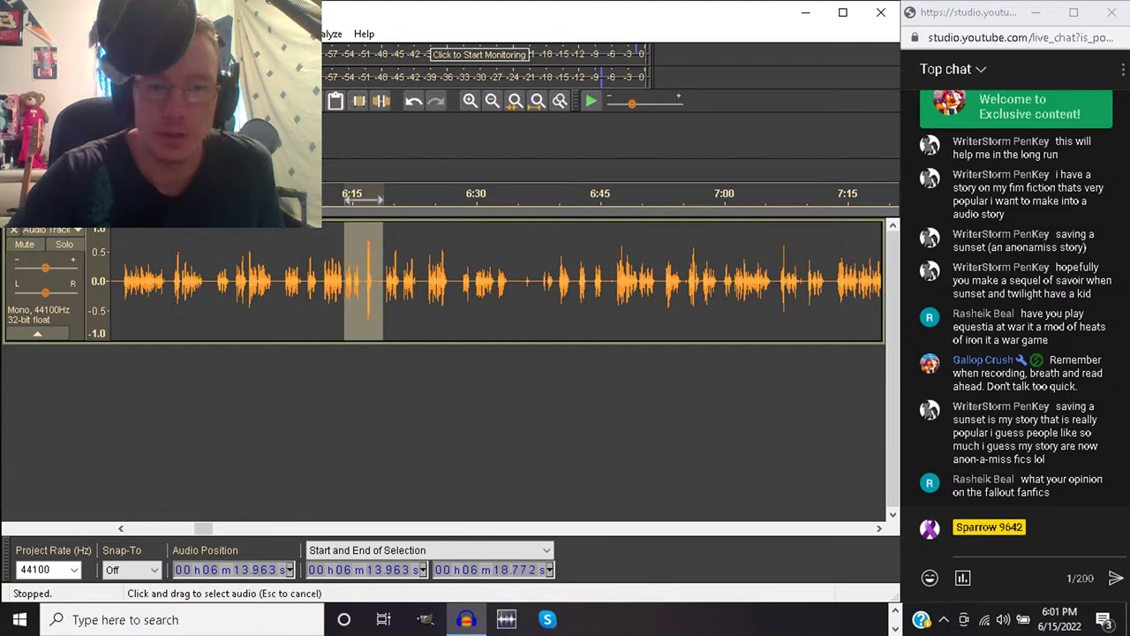
pyautogui.press('Delete')
# Play the track from about 6:12.4 and delete the part from about 6:16.1 to 6:18.3
pyautogui.click(330, 282)
pyautogui.press('space')
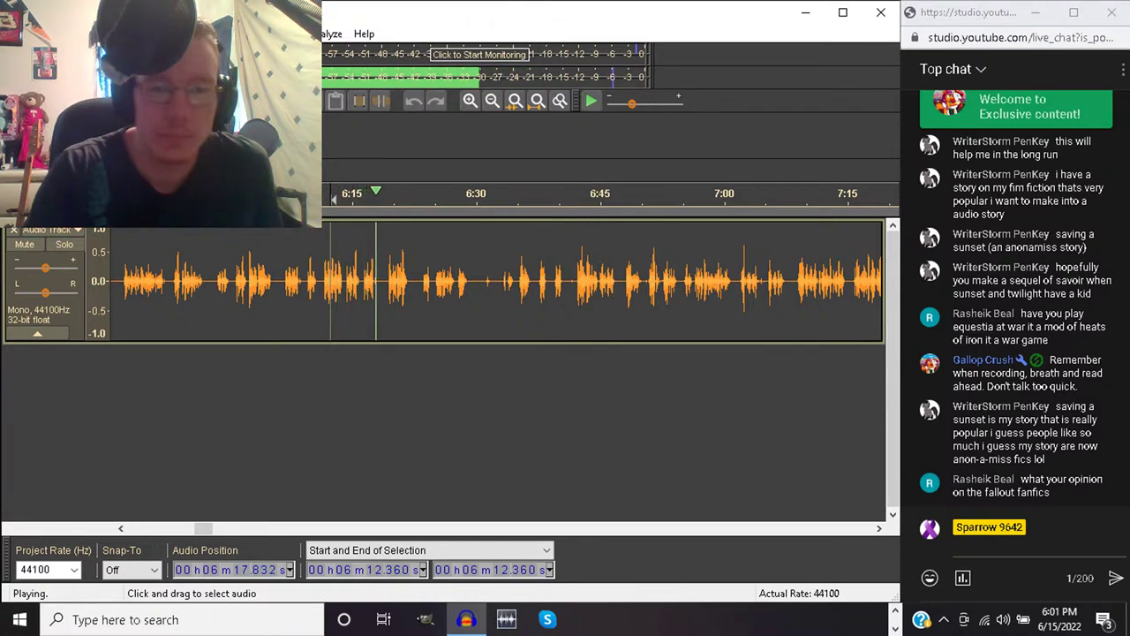
pyautogui.click(361, 283)
pyautogui.moveTo(361, 282)
pyautogui.mouseDown()
pyautogui.moveTo(390, 282)
pyautogui.moveTo(379, 282)
pyautogui.mouseUp()
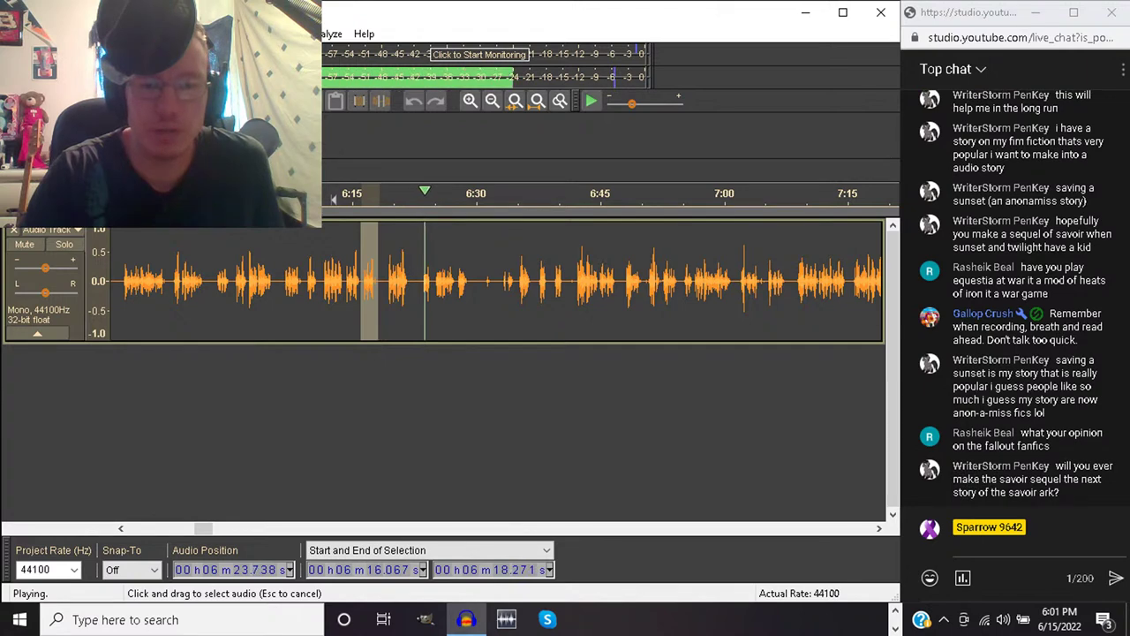
pyautogui.press('space')
pyautogui.press('Left')
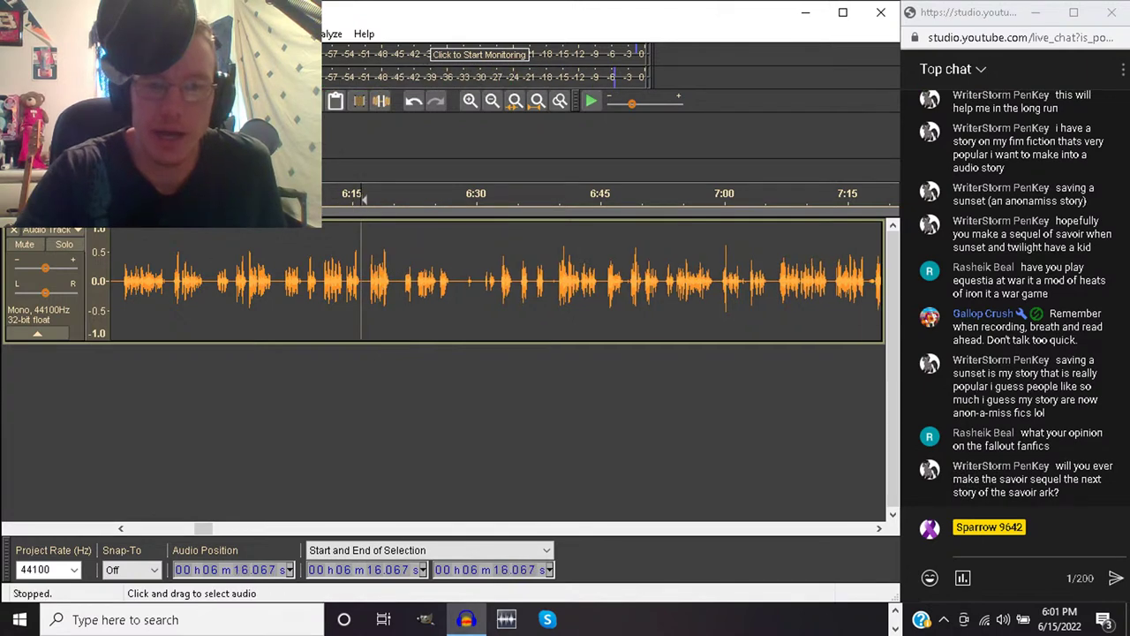
# Play the track from about 6:21.2 and delete the part from about 6:21.2 to 6:22.6
pyautogui.click(404, 283)
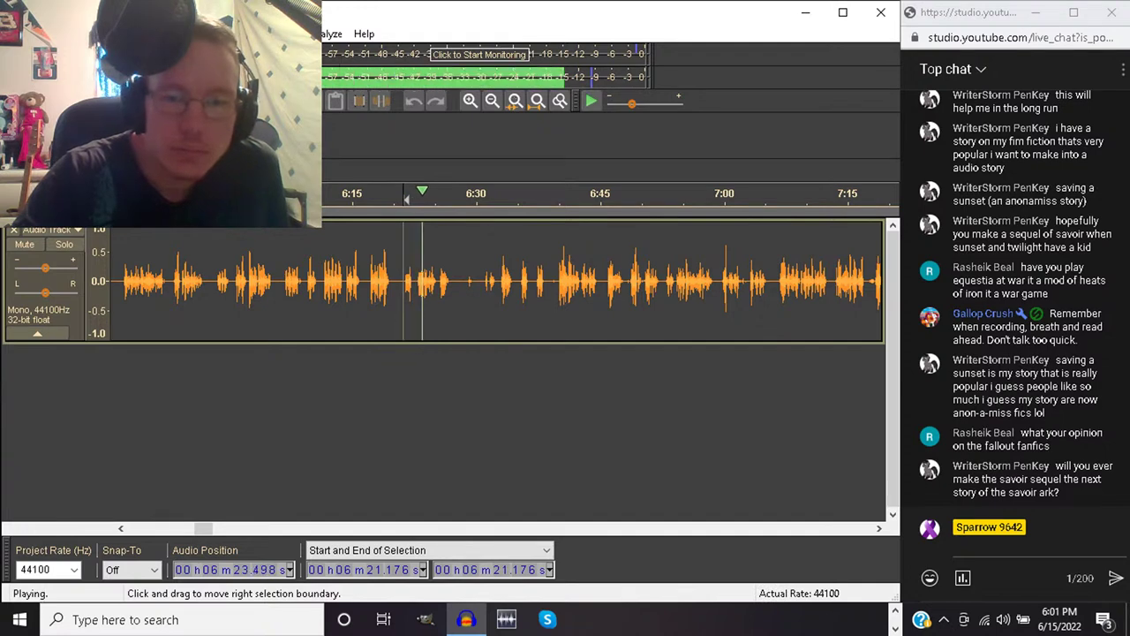
pyautogui.moveTo(405, 281); pyautogui.dragTo(414, 281)
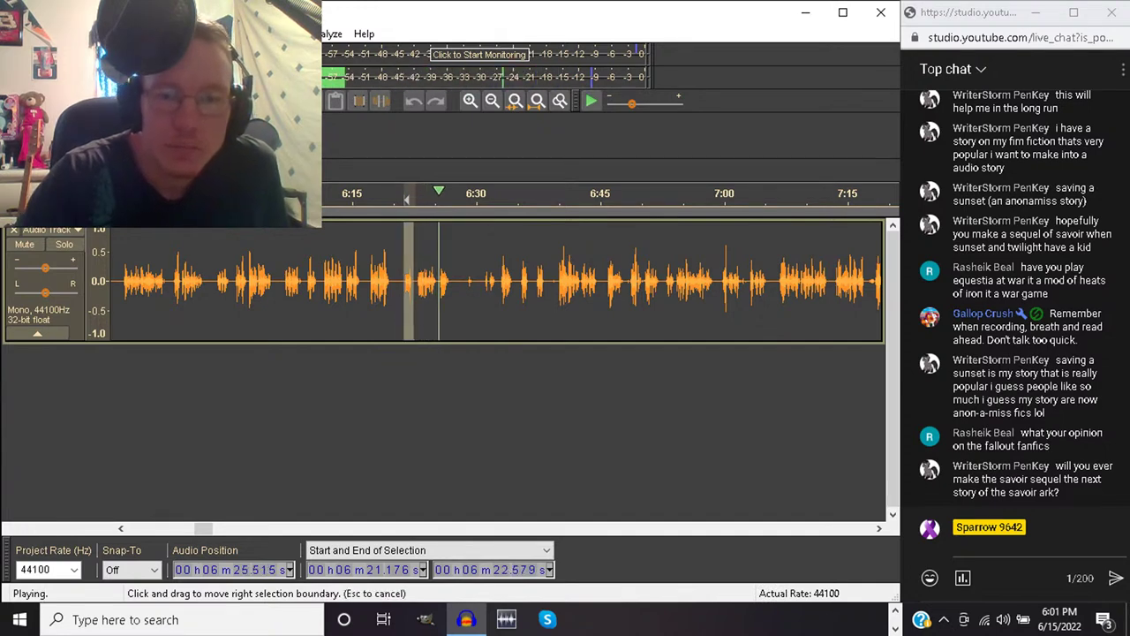
pyautogui.press('space')
pyautogui.press('Delete')
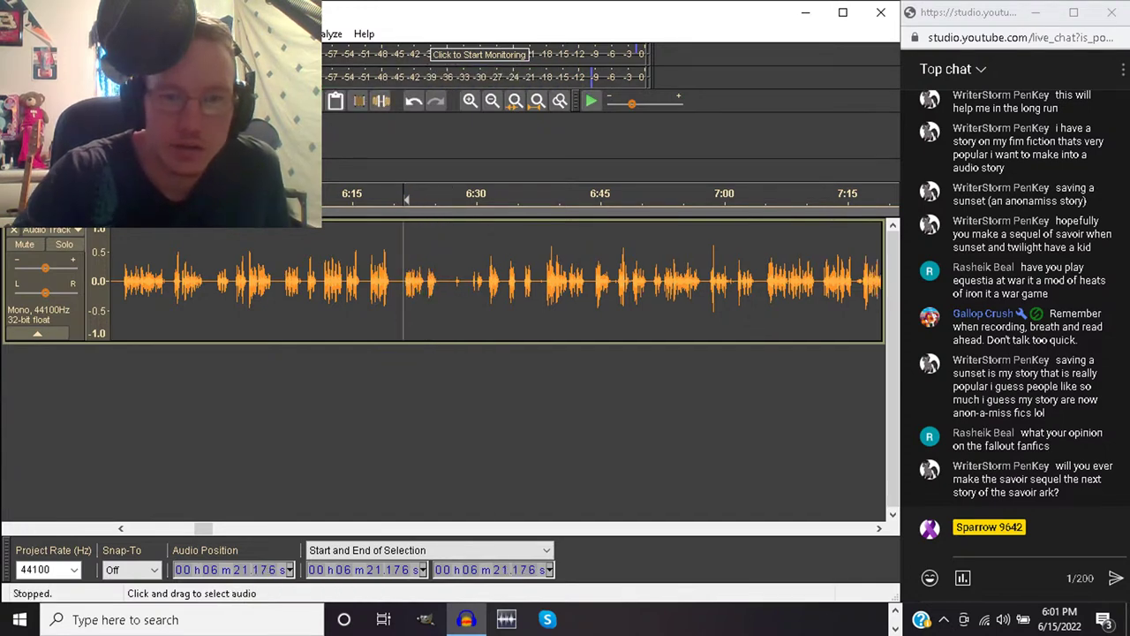
# Play the track from about 6:17.6 and from about 6:27.0, and delete the part from about 6:27.0 to 6:31.2
pyautogui.click(373, 281)
pyautogui.press('space')
pyautogui.press('space')
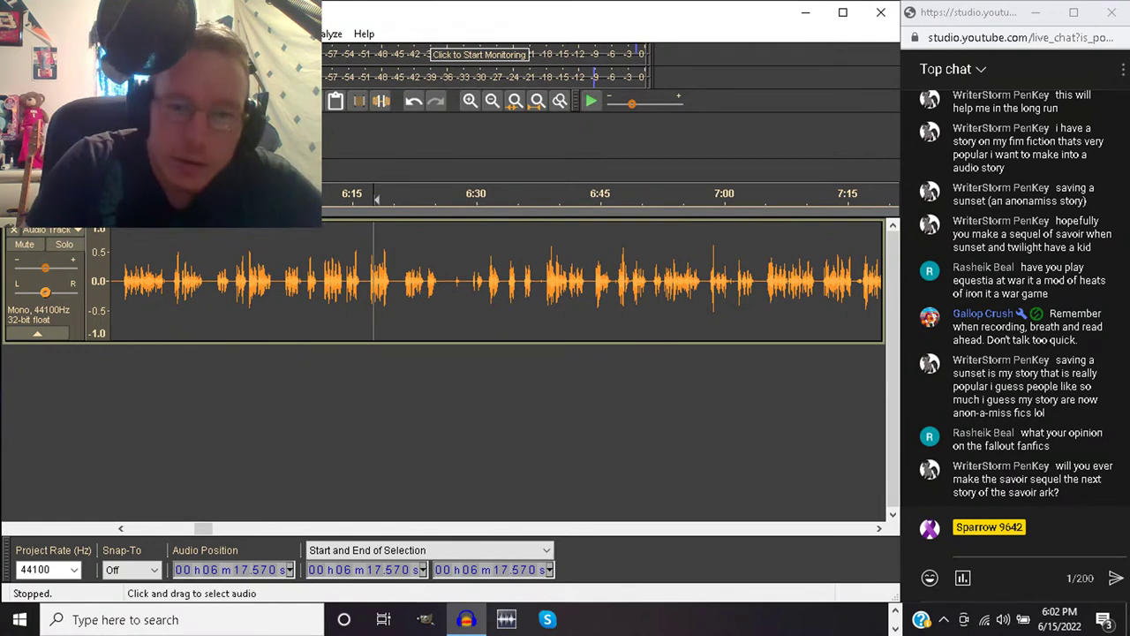
pyautogui.click(452, 282)
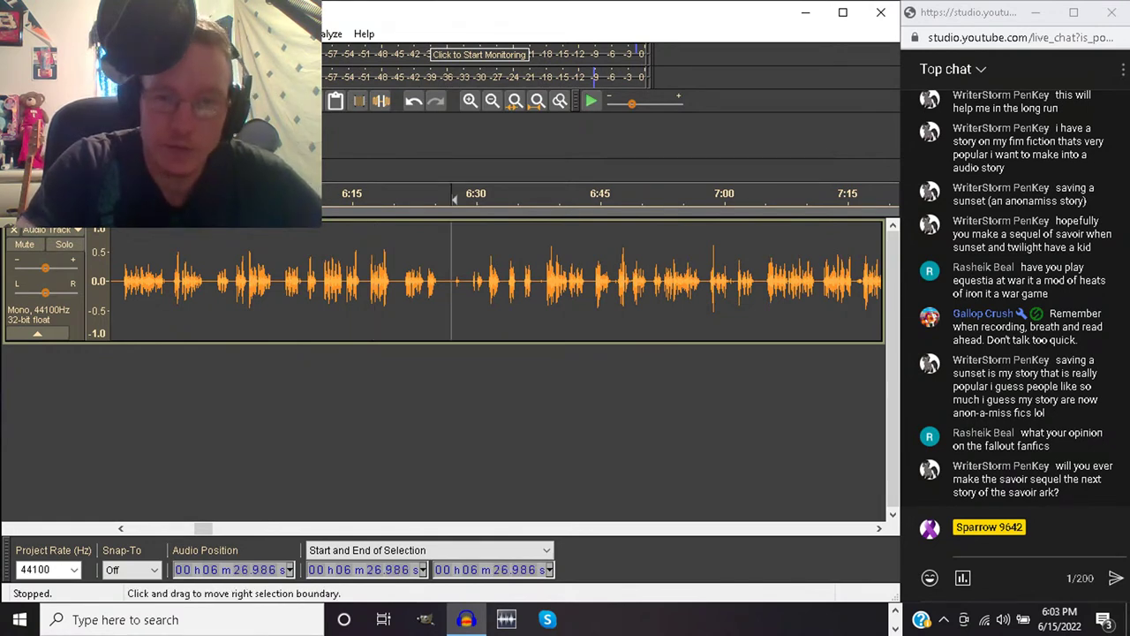
pyautogui.press('space')
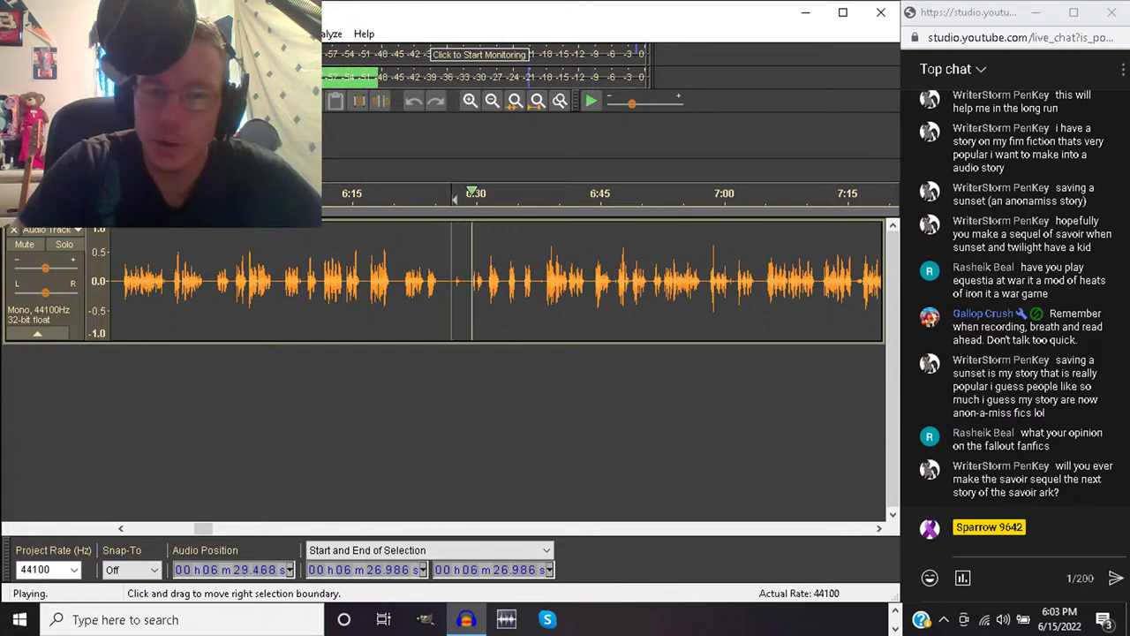
pyautogui.moveTo(452, 283); pyautogui.dragTo(485, 283)
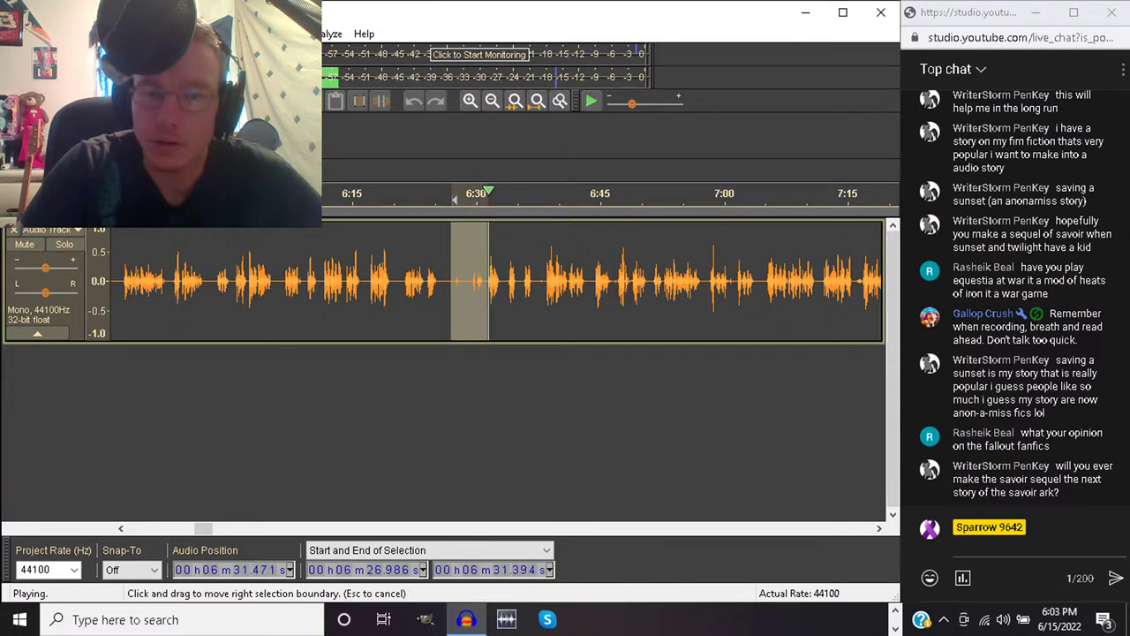
pyautogui.press('space')
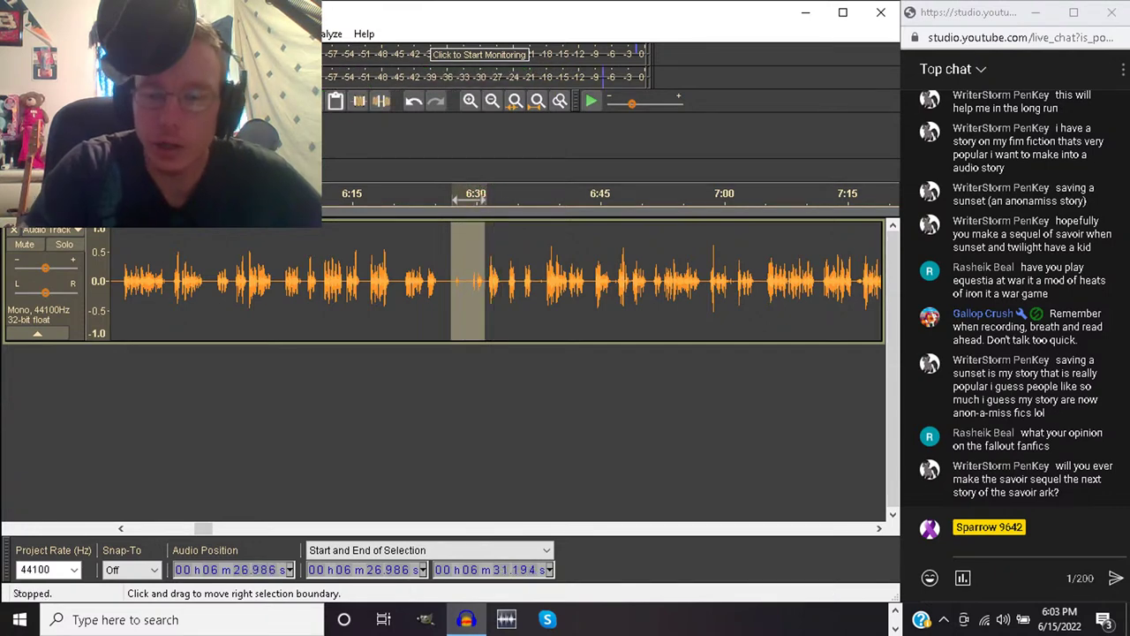
pyautogui.press('Left')
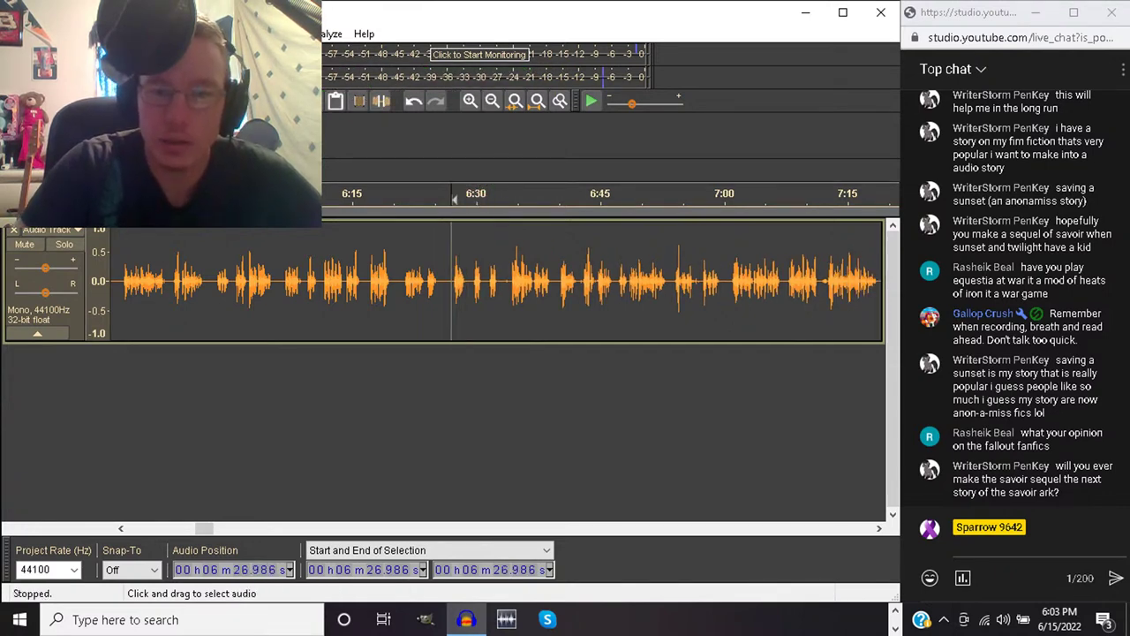
# Delete the short part from about 6:26.2 to 6:26.9 and play the track from about 6:23.6
pyautogui.click(447, 283)
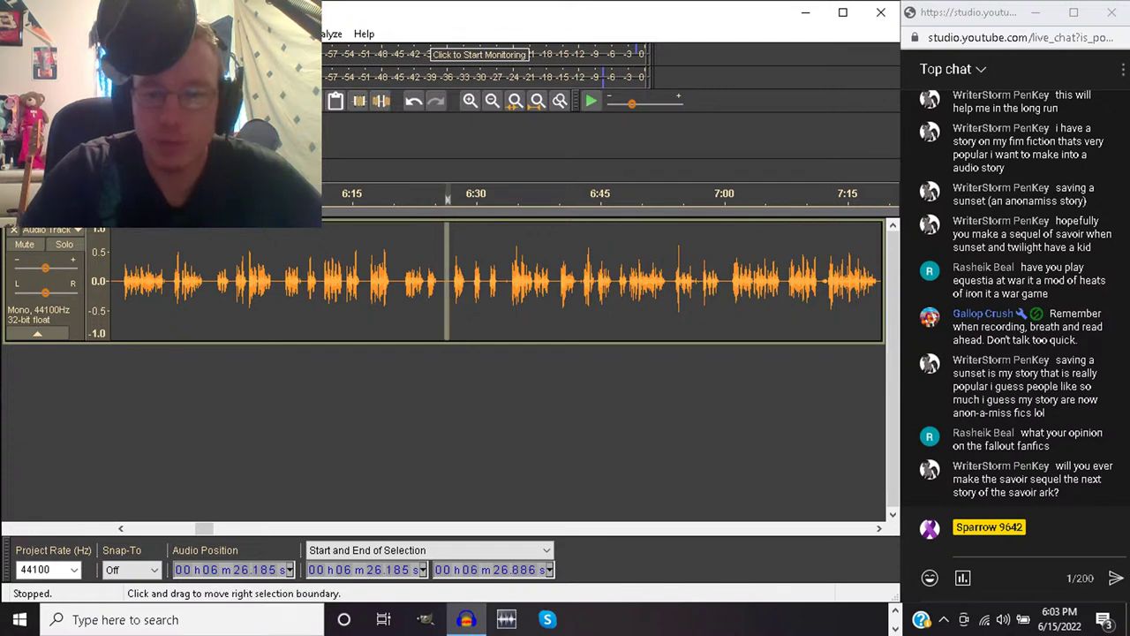
pyautogui.hotkey('ctrl', 'z')
pyautogui.click(425, 283)
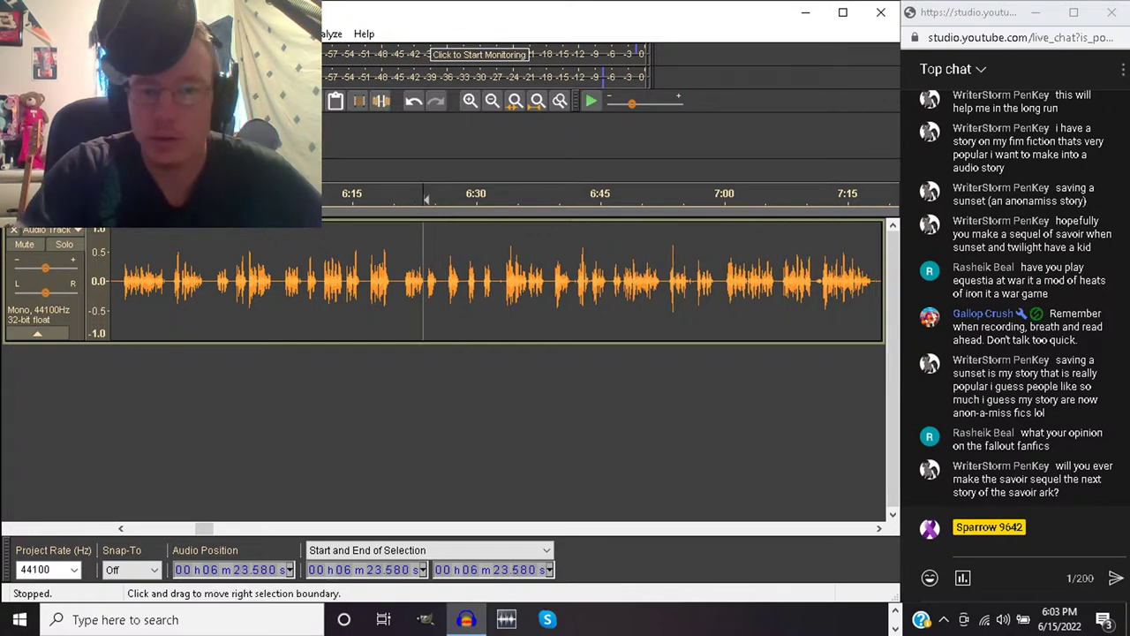
pyautogui.press('space')
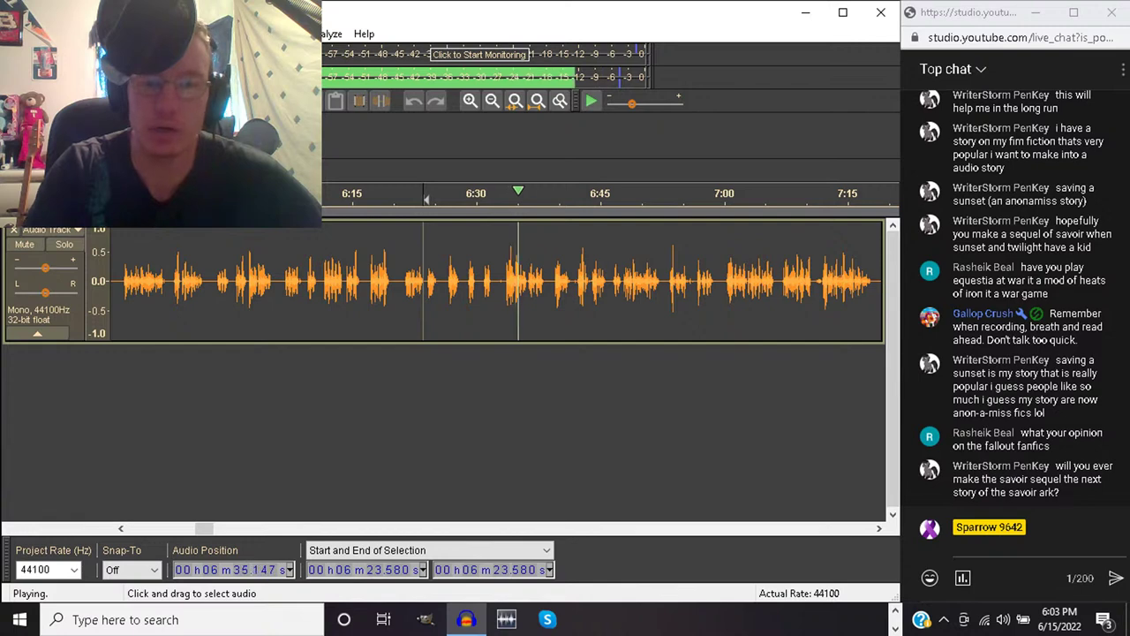
# Play the track from about 6:28.6 and delete the short part starting at that point
pyautogui.click(468, 283)
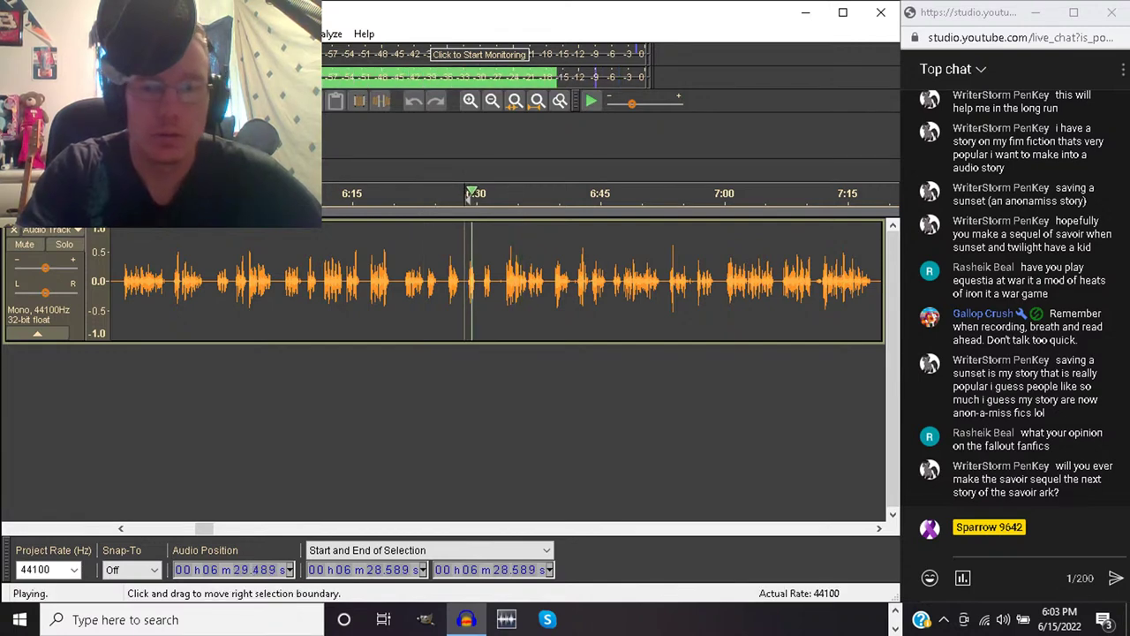
pyautogui.press('space')
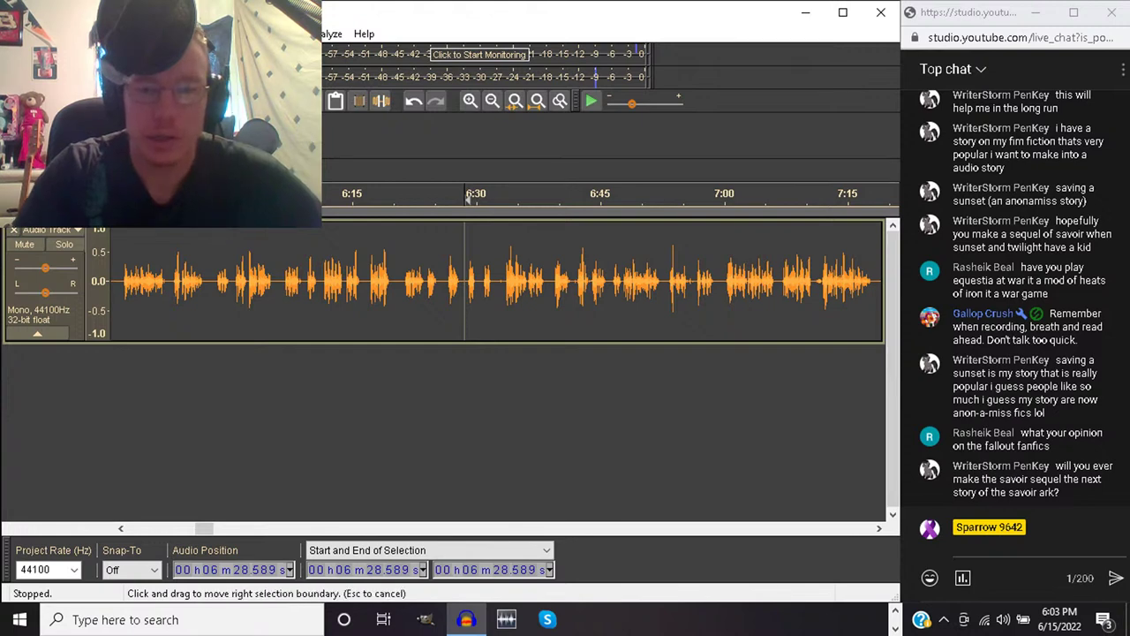
pyautogui.moveTo(467, 196); pyautogui.dragTo(481, 196)
pyautogui.press('Delete')
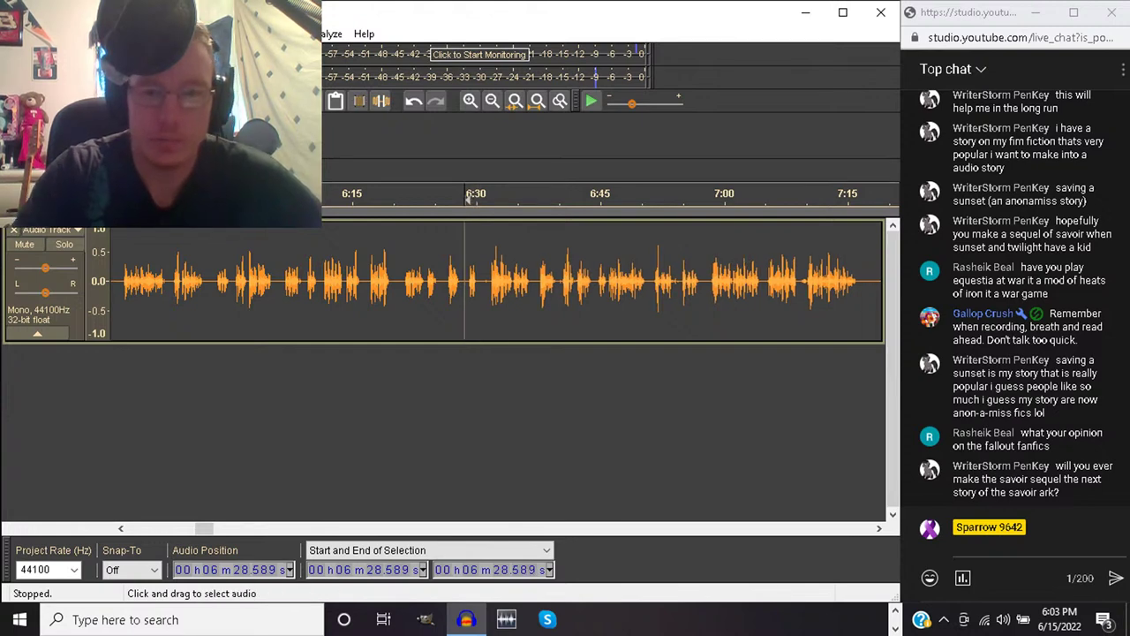
# Play the track from about 6:26.4 and delete the part from about 6:37.3 to 6:42.0
pyautogui.click(447, 196)
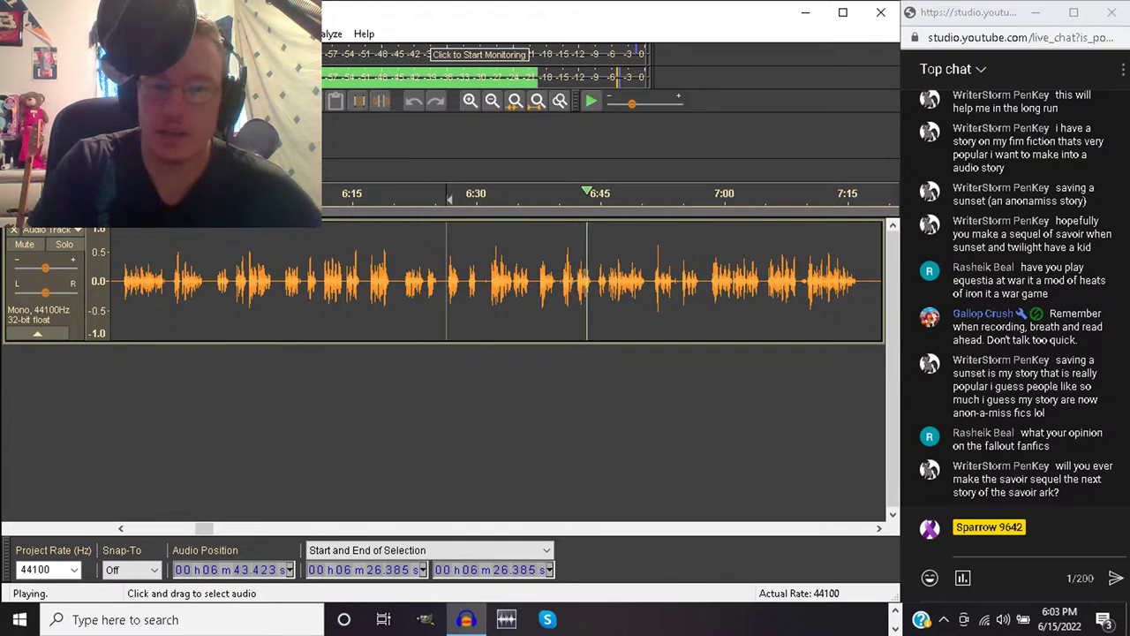
pyautogui.click(537, 282)
pyautogui.moveTo(537, 283); pyautogui.dragTo(561, 283)
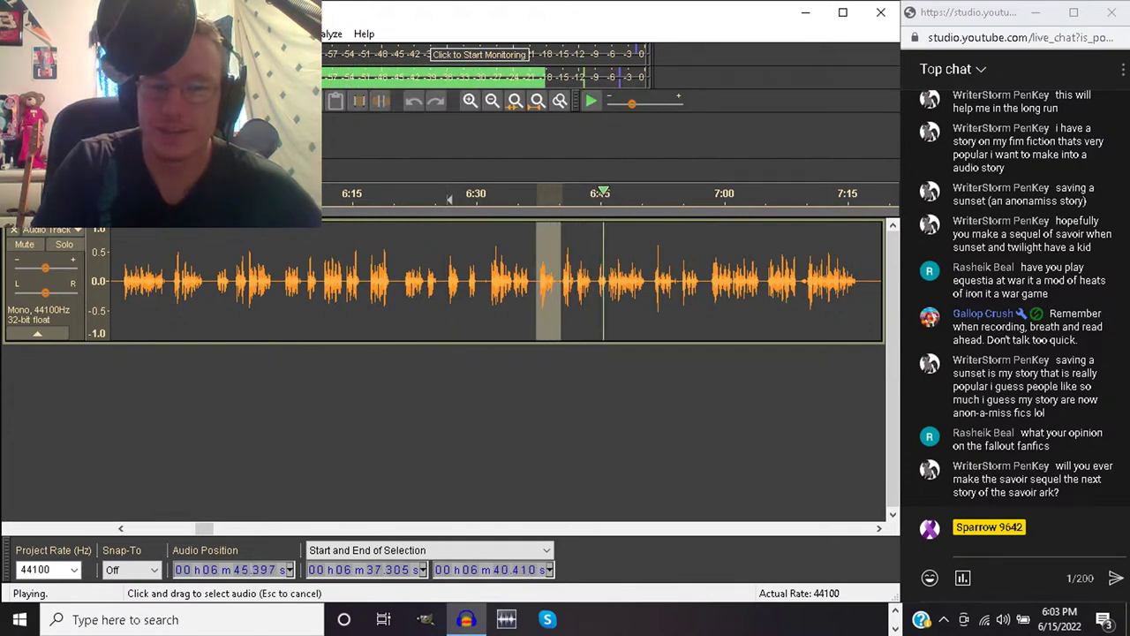
pyautogui.moveTo(561, 282); pyautogui.dragTo(574, 283)
pyautogui.press('space')
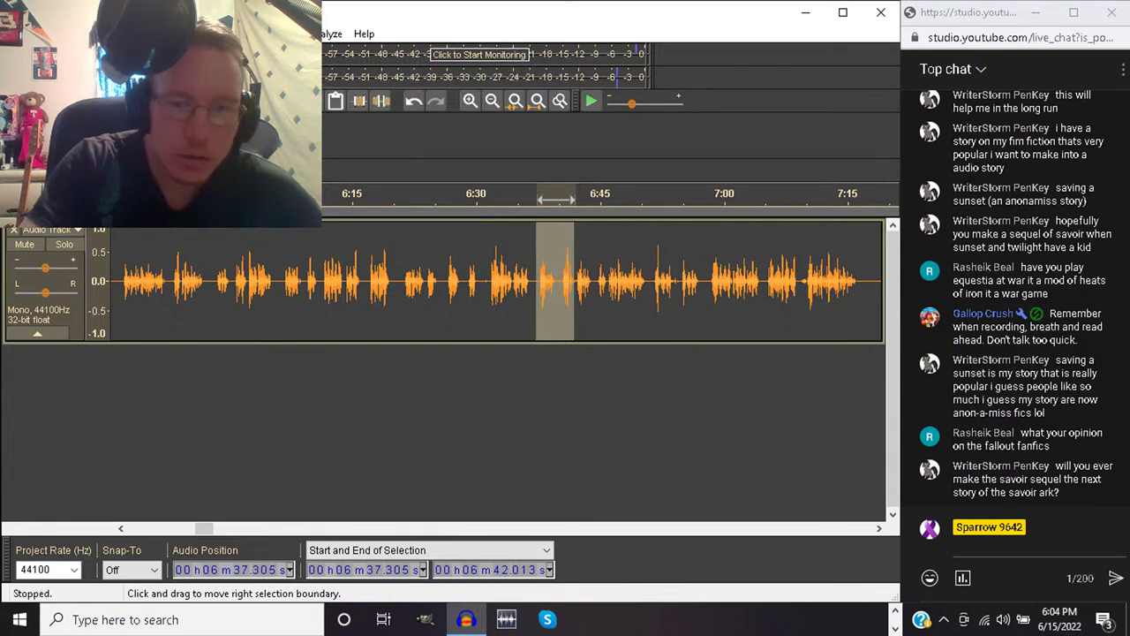
pyautogui.press('Delete')
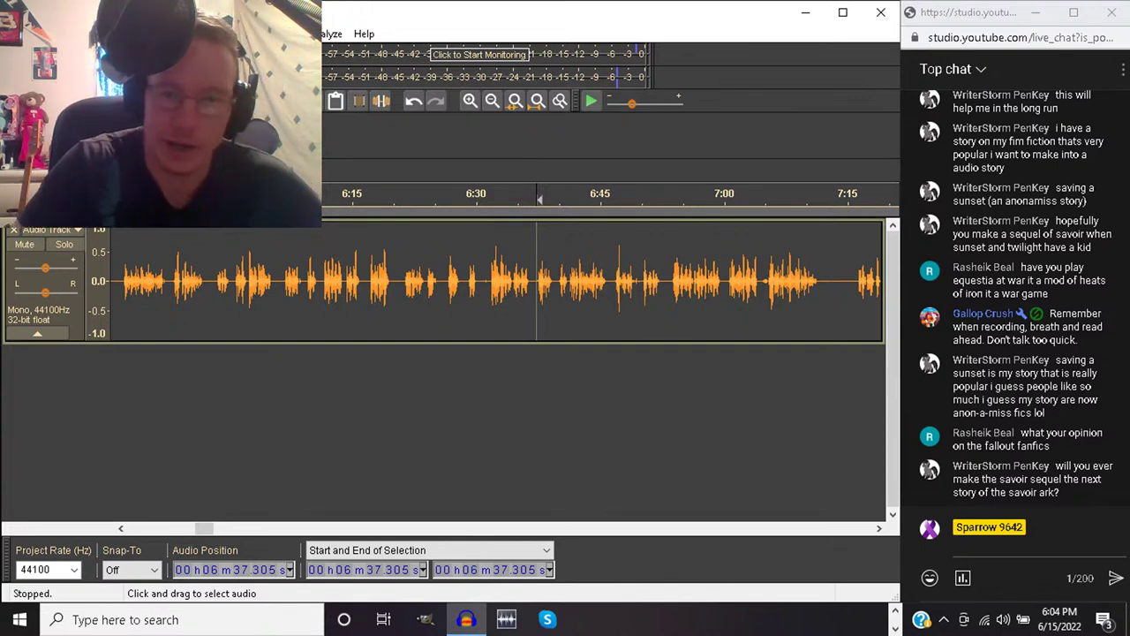
# Play the track from about 6:34.3 and delete the part from about 6:46.6 to 6:50.1
pyautogui.click(512, 281)
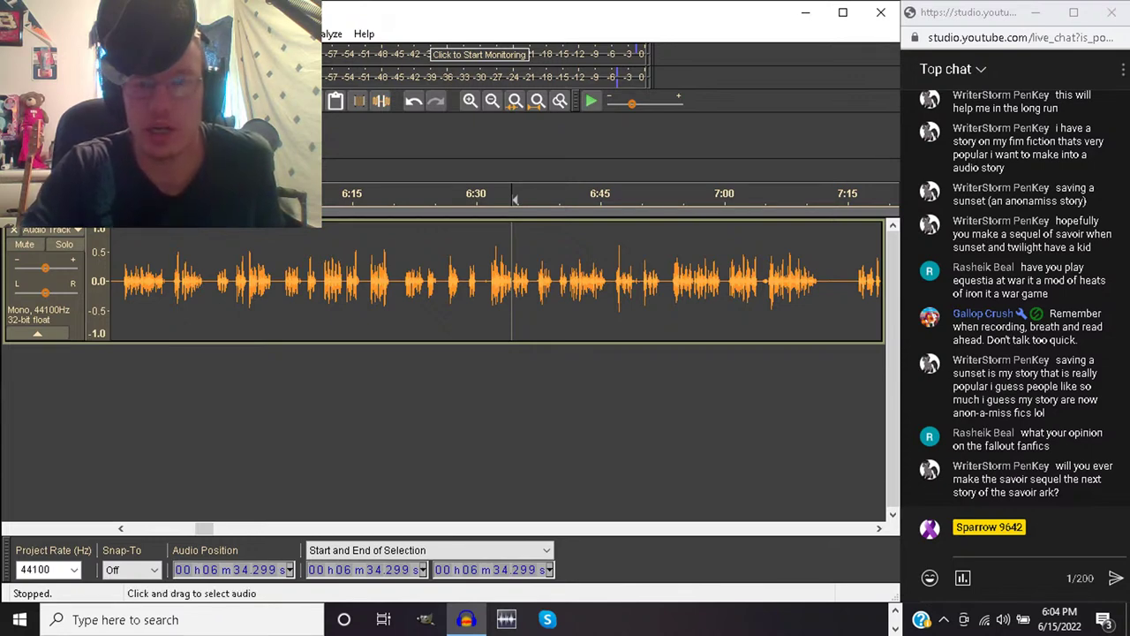
pyautogui.press('space')
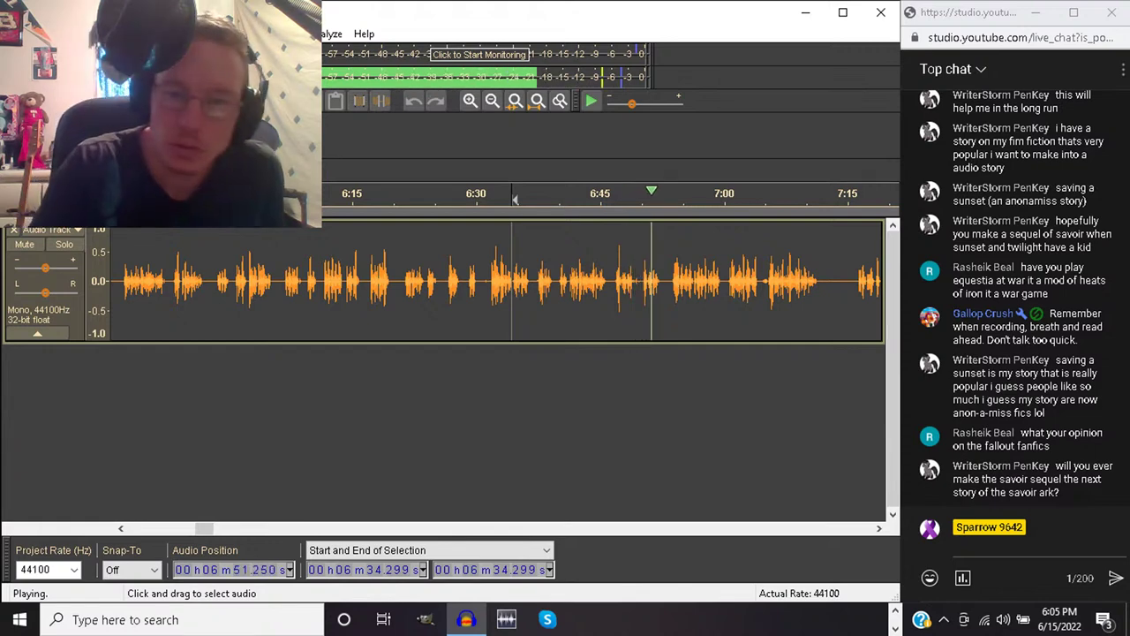
pyautogui.moveTo(613, 280); pyautogui.dragTo(641, 281)
pyautogui.press('space')
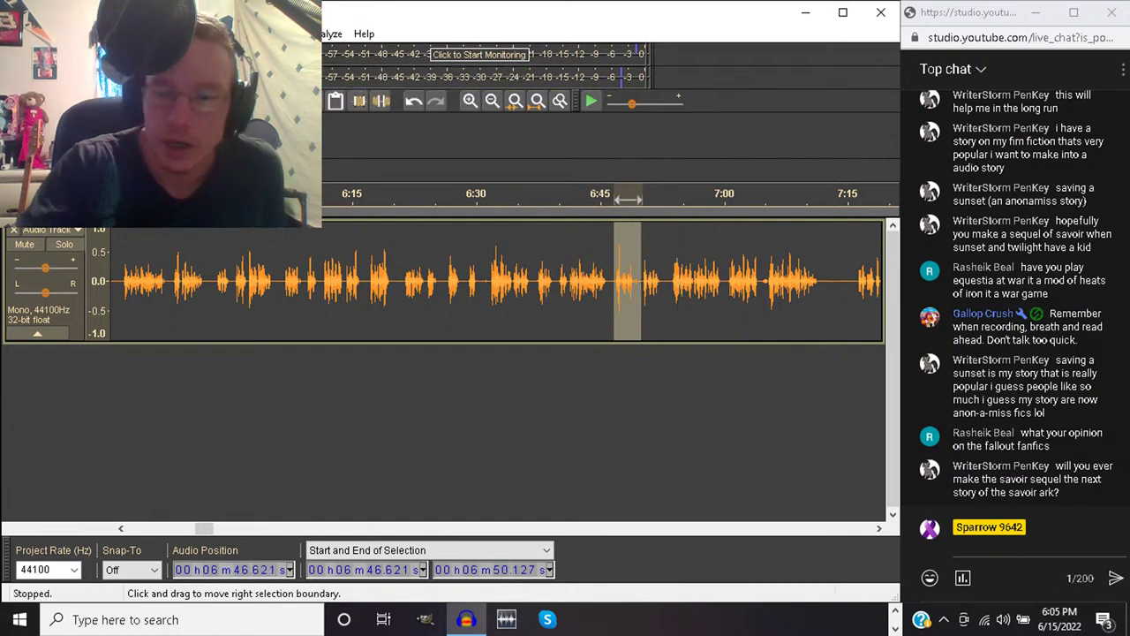
pyautogui.click(615, 265)
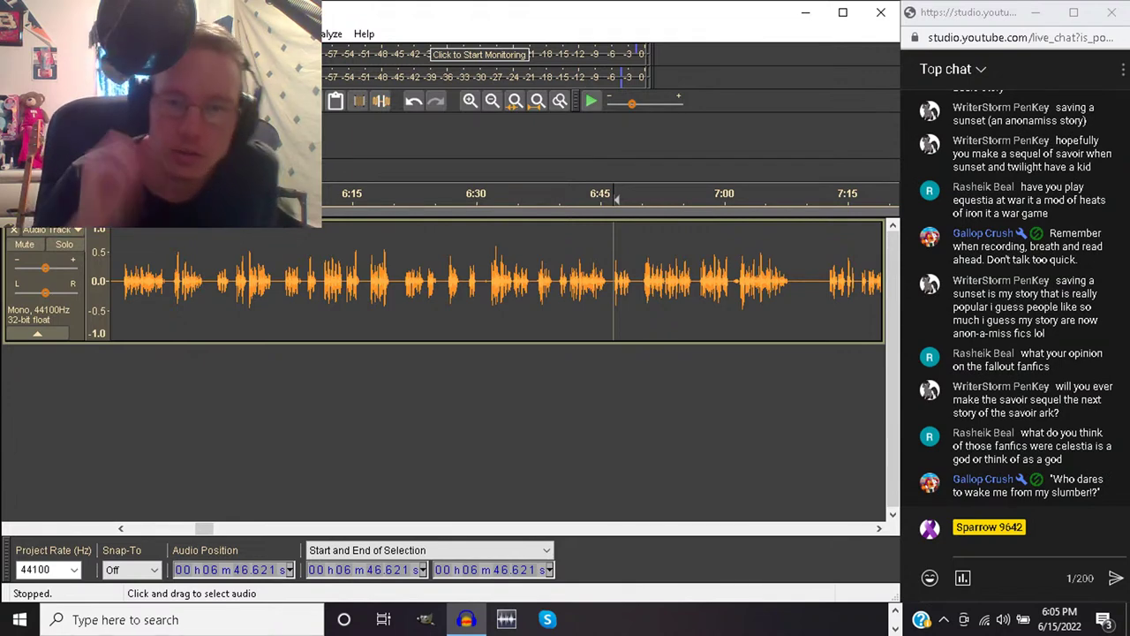
# Play the track from about 6:46.6 and delete the part from about 6:56.8 to 7:01.7
pyautogui.press('space')
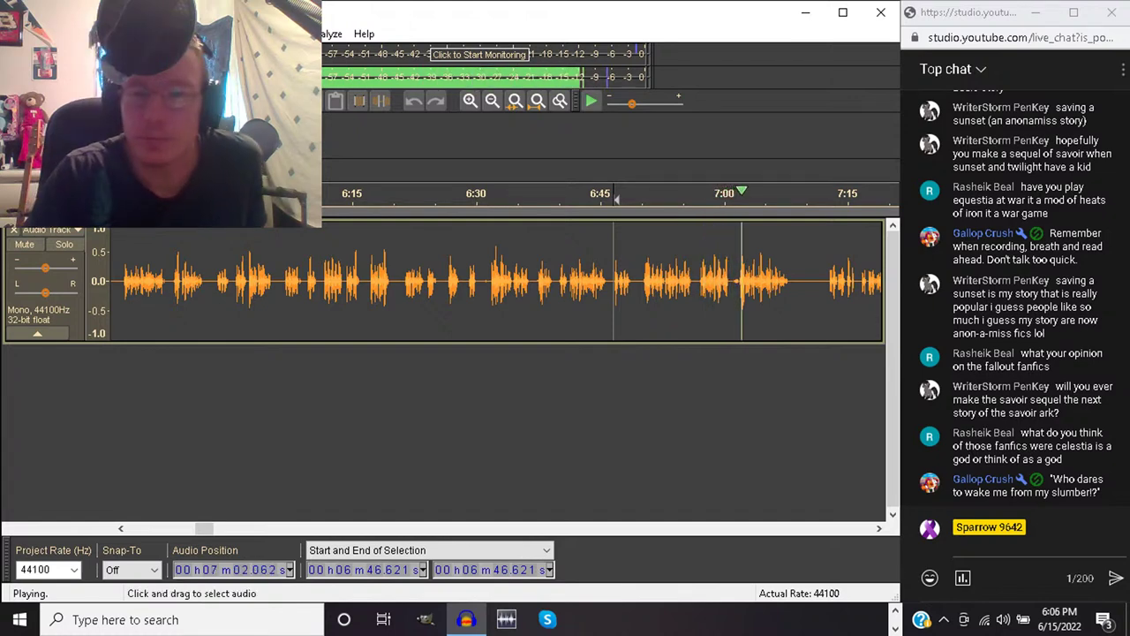
pyautogui.moveTo(697, 281); pyautogui.dragTo(737, 281)
pyautogui.press('space')
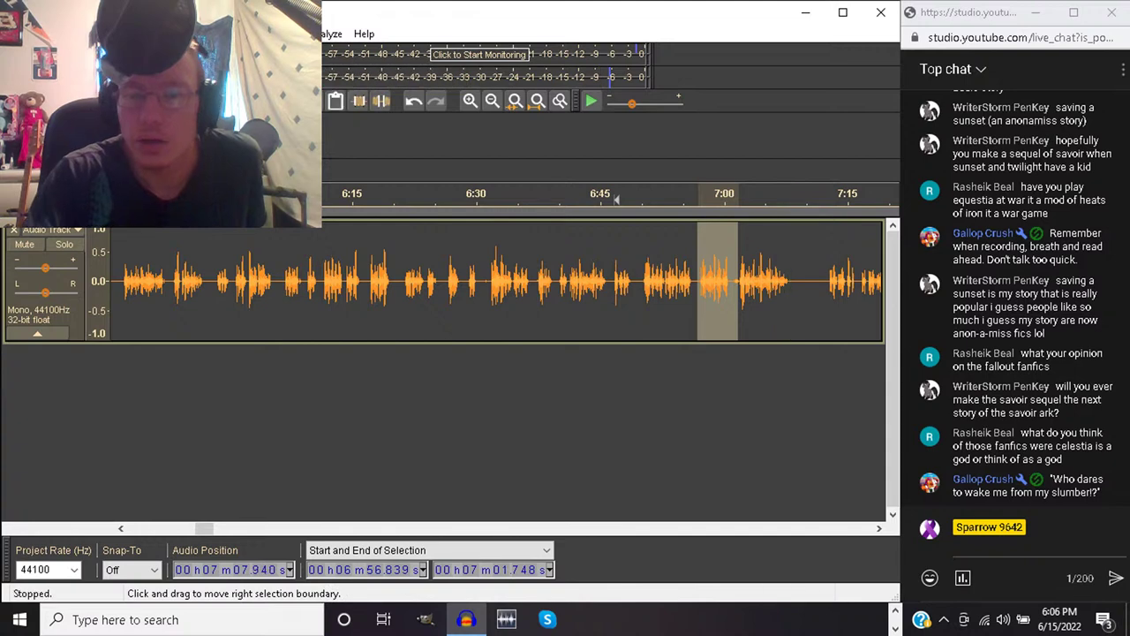
pyautogui.press('Left')
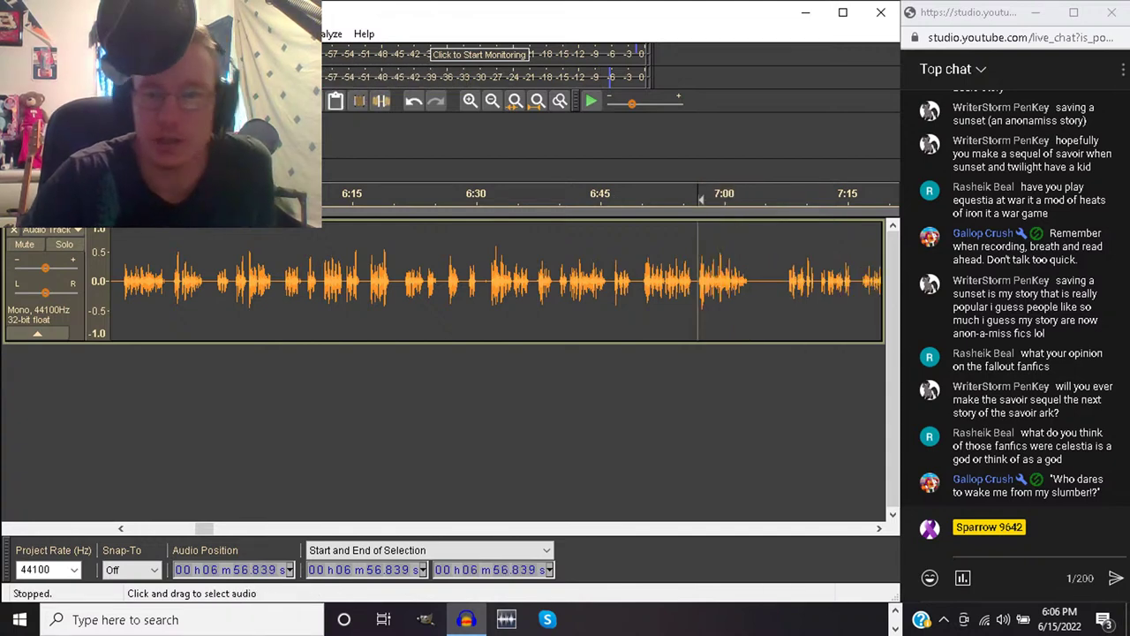
# Play the track from about 6:53.2 and delete the part from about 7:07.7 to 7:20.3
pyautogui.click(667, 281)
pyautogui.press('space')
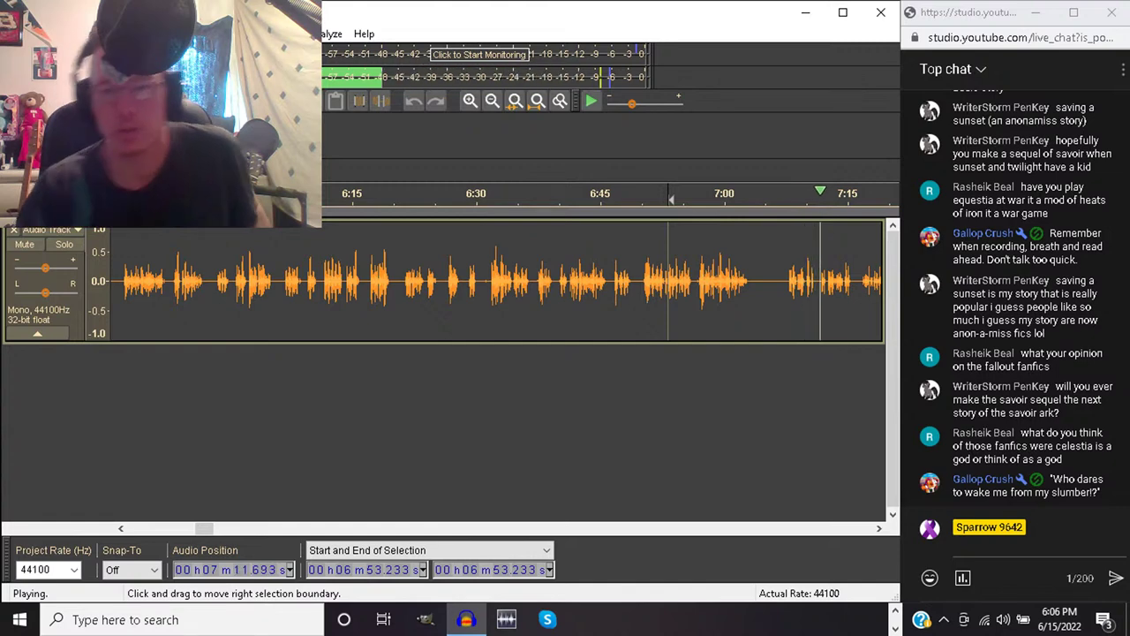
pyautogui.moveTo(788, 283)
pyautogui.mouseDown()
pyautogui.moveTo(888, 283)
pyautogui.moveTo(694, 282)
pyautogui.mouseUp()
pyautogui.press('space')
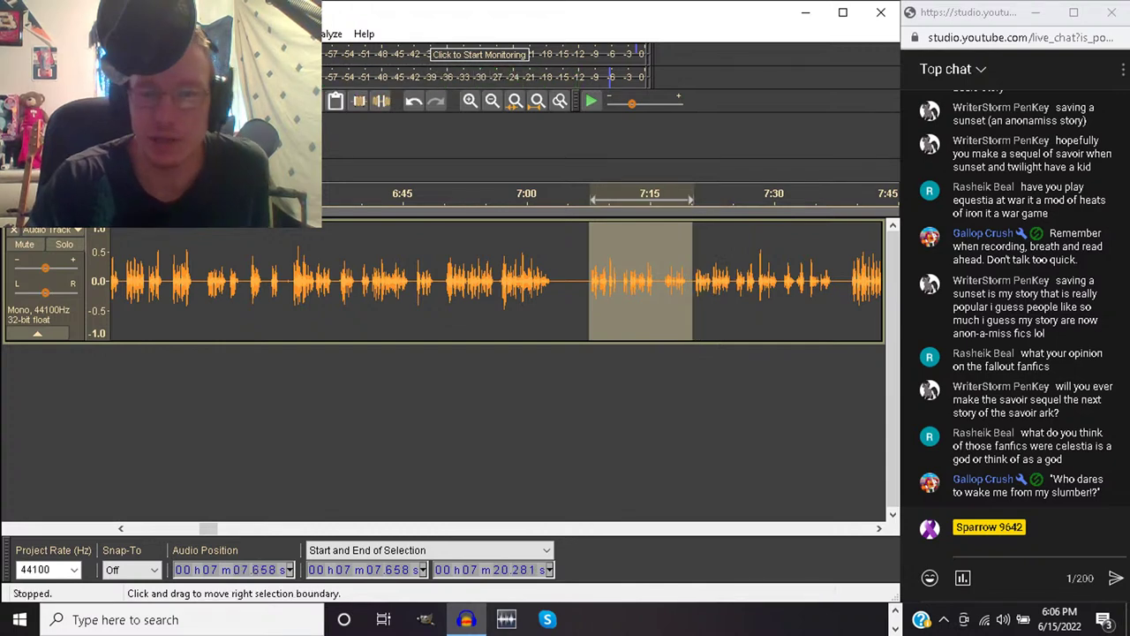
pyautogui.press('Delete')
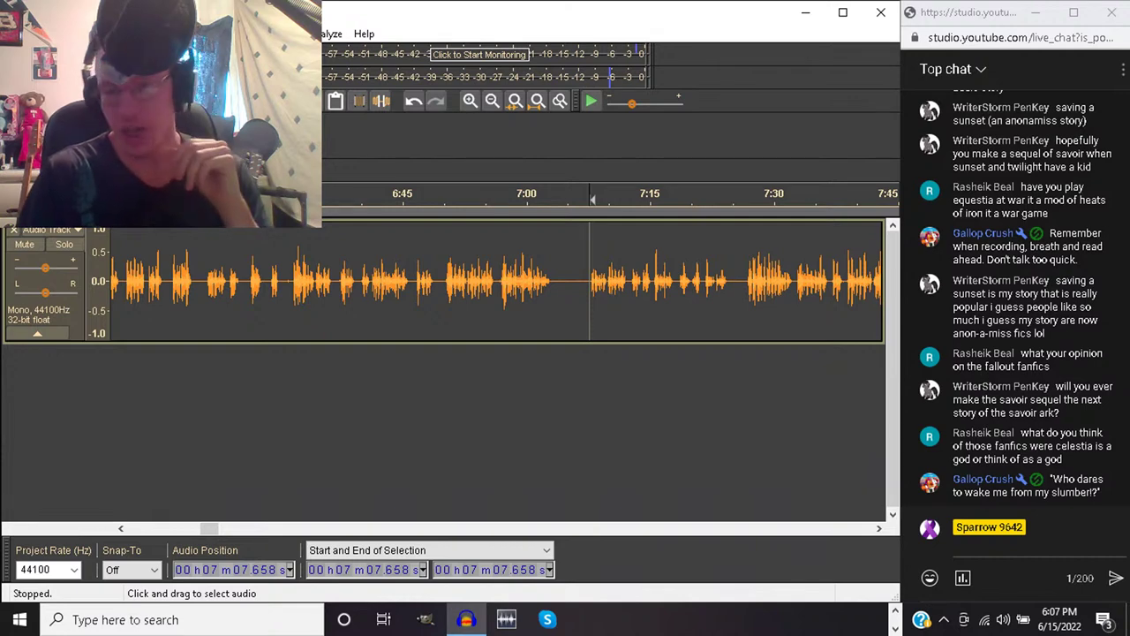
# Listen to the track from about 7:07.7 and place the cursor in the pause at about 7:25.8
pyautogui.press('space')
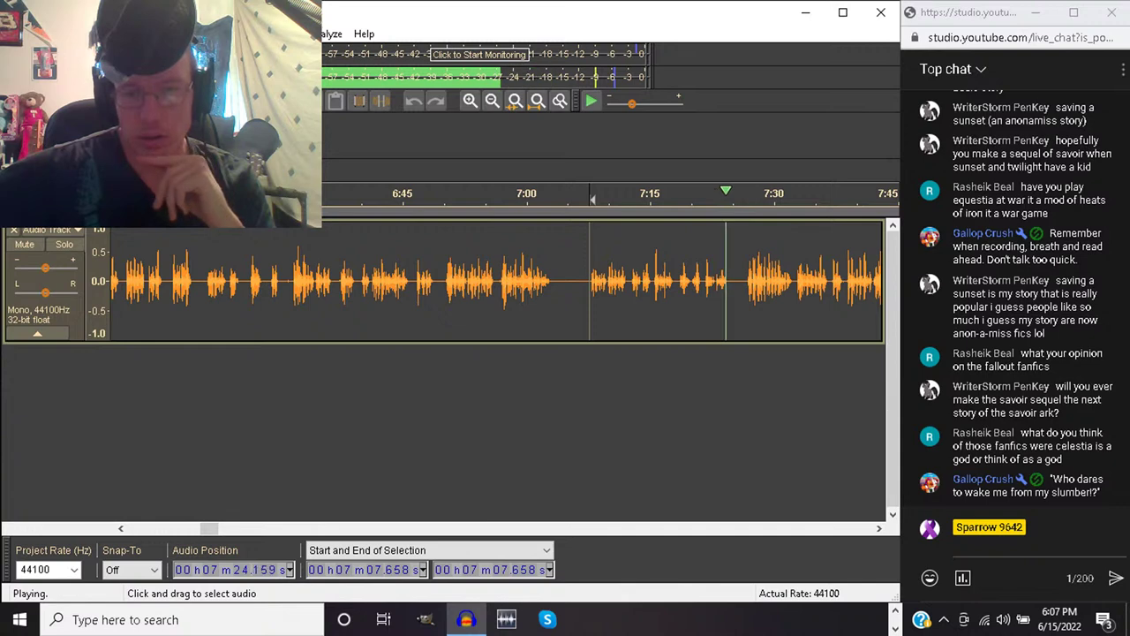
pyautogui.press('space')
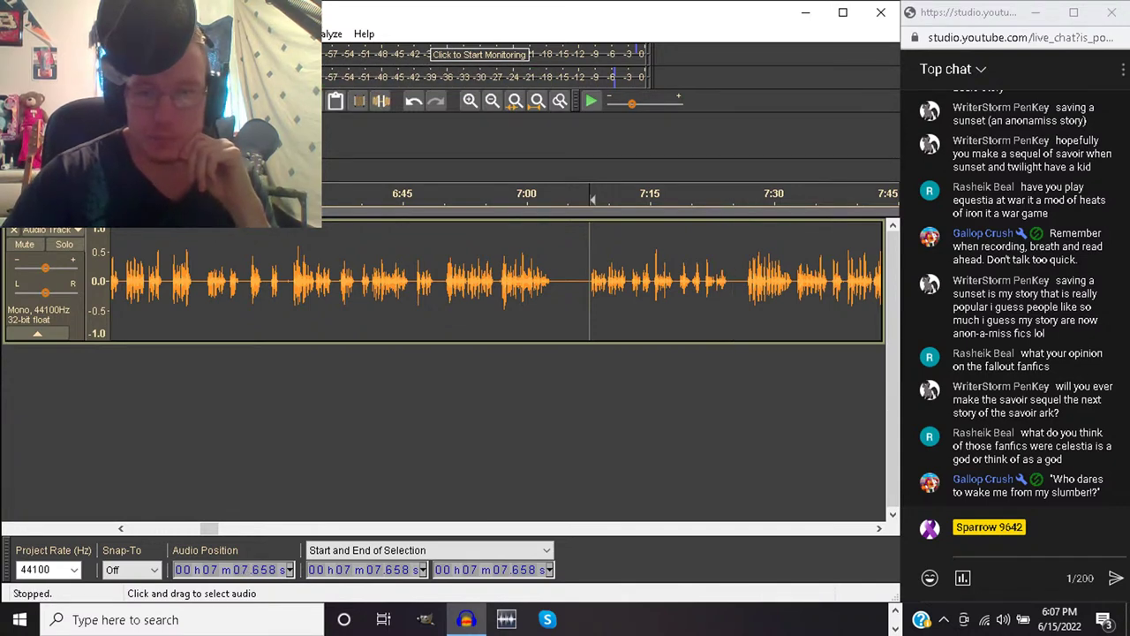
pyautogui.click(740, 281)
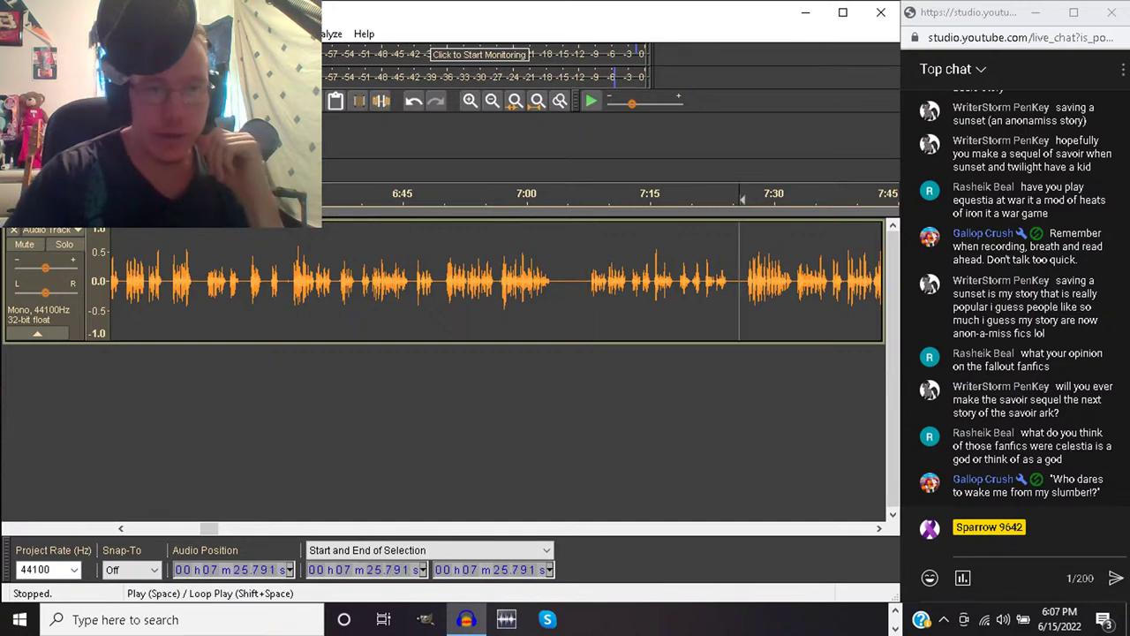
pyautogui.hotkey('alt', 'f')
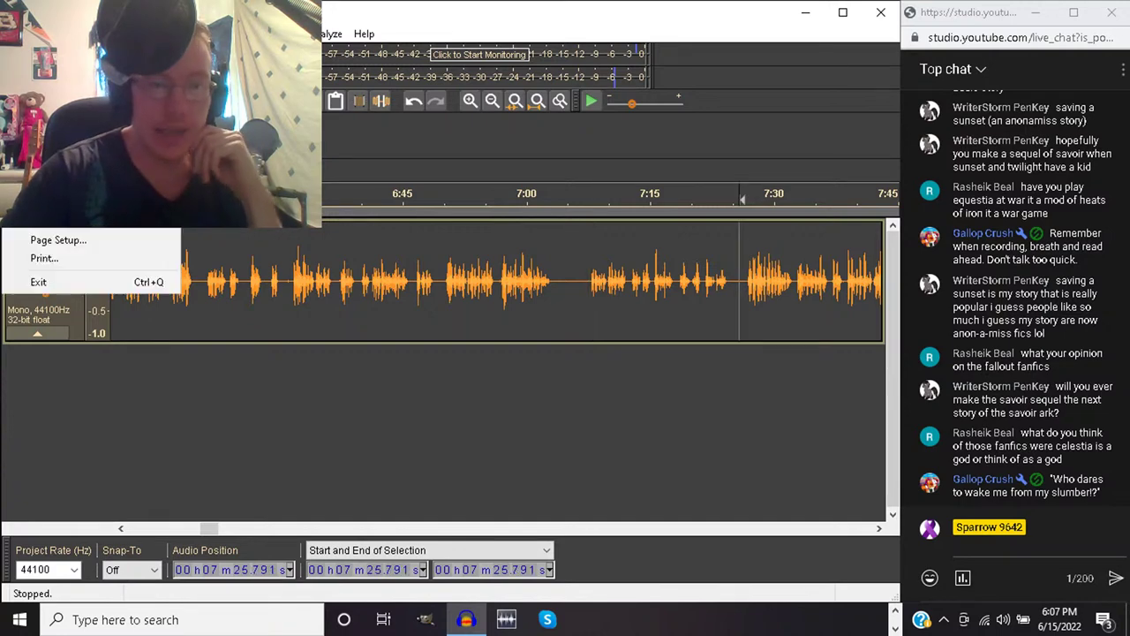
pyautogui.press('Escape')
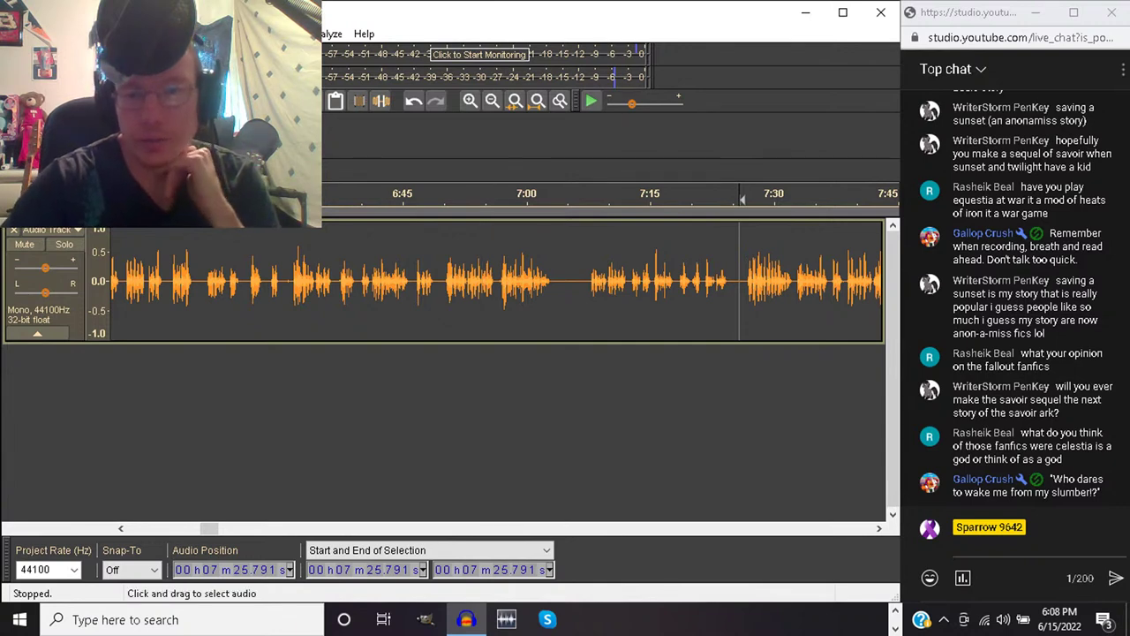
# Play the track from about 7:25.8 and delete the part from about 7:36.9 to 7:45.4
pyautogui.press('space')
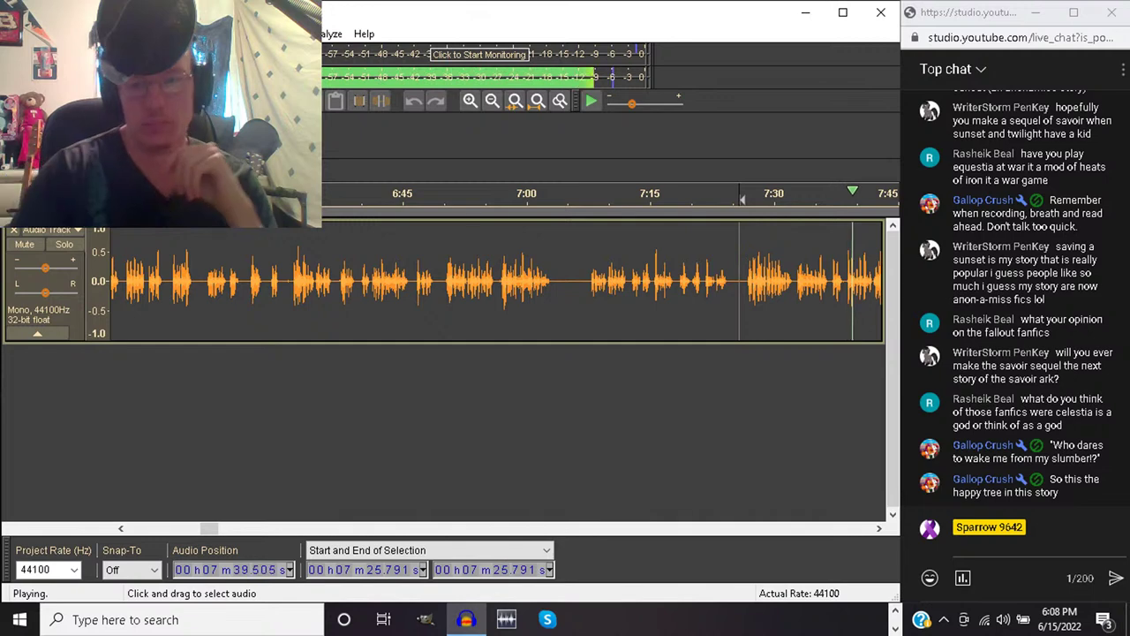
pyautogui.press('space')
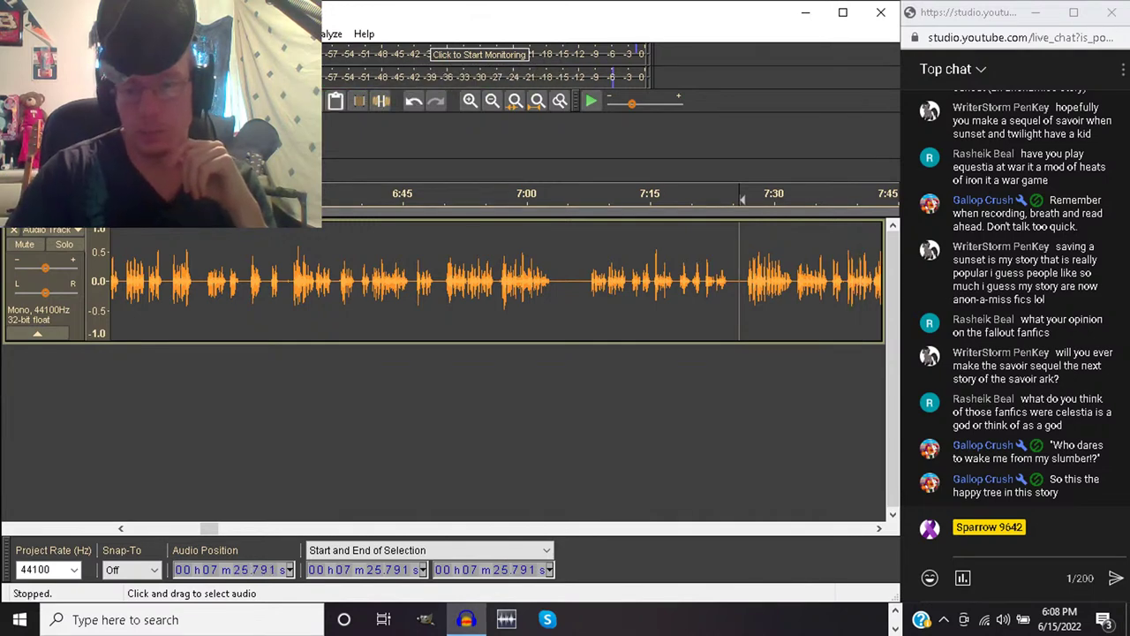
pyautogui.moveTo(831, 281); pyautogui.dragTo(700, 281)
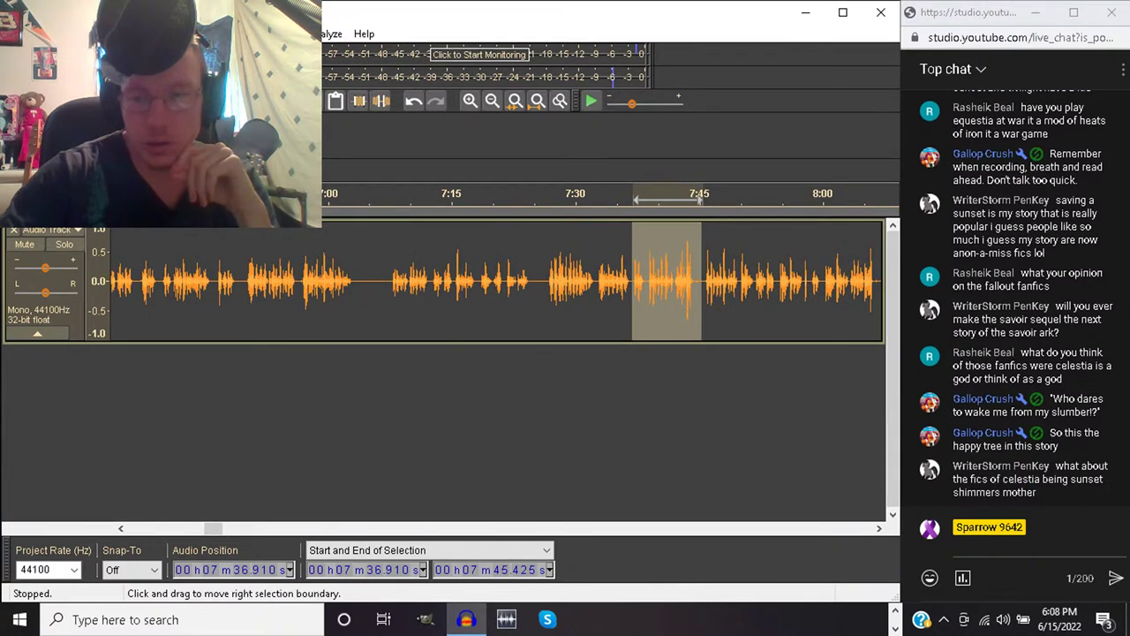
pyautogui.press('Delete')
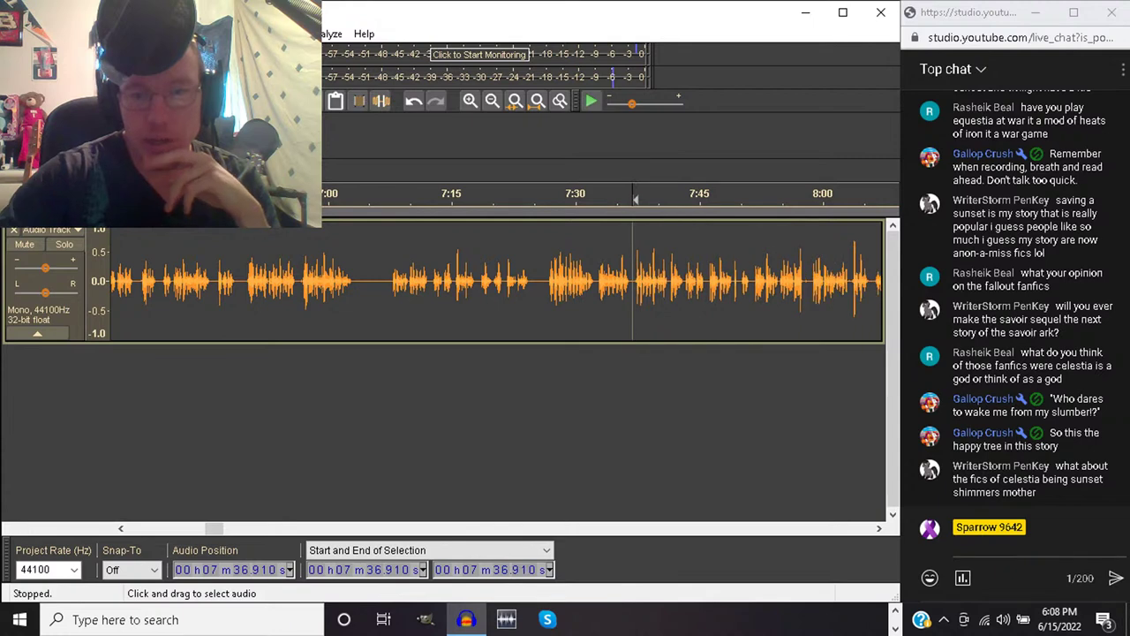
# Play the track from about 7:35.1 and delete the part from about 7:43.3 to 8:43.4
pyautogui.click(617, 281)
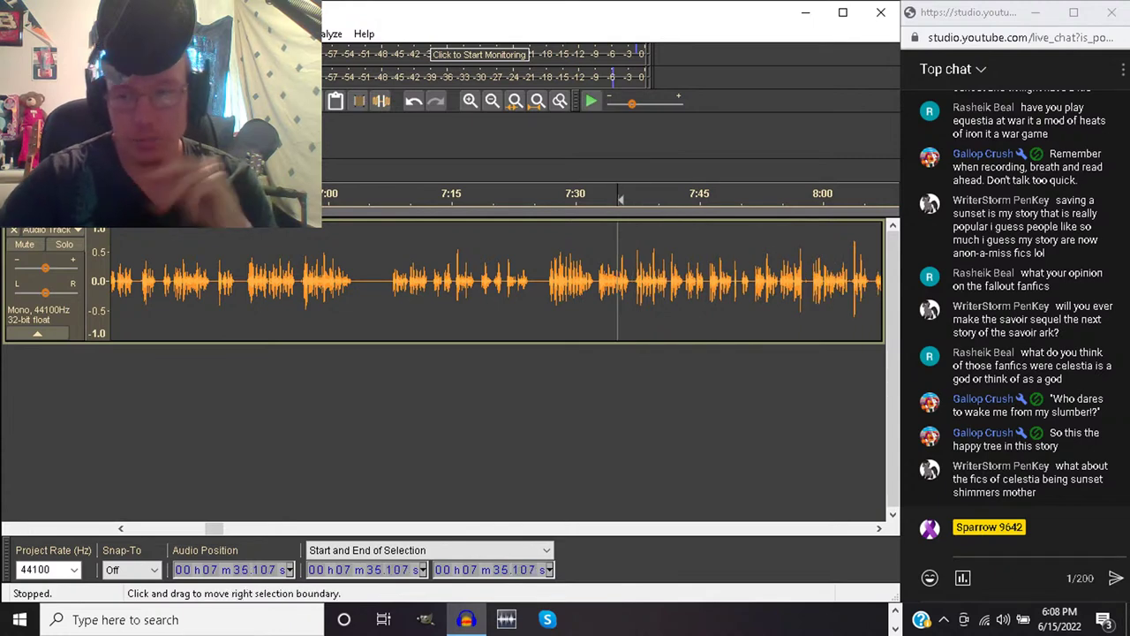
pyautogui.press('space')
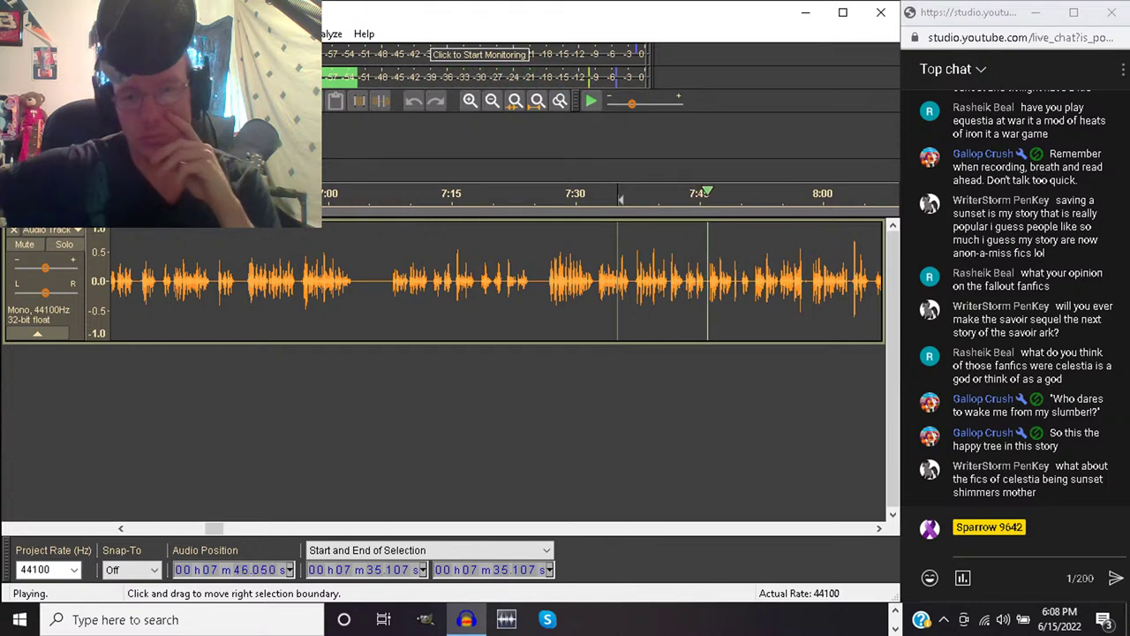
pyautogui.press('space')
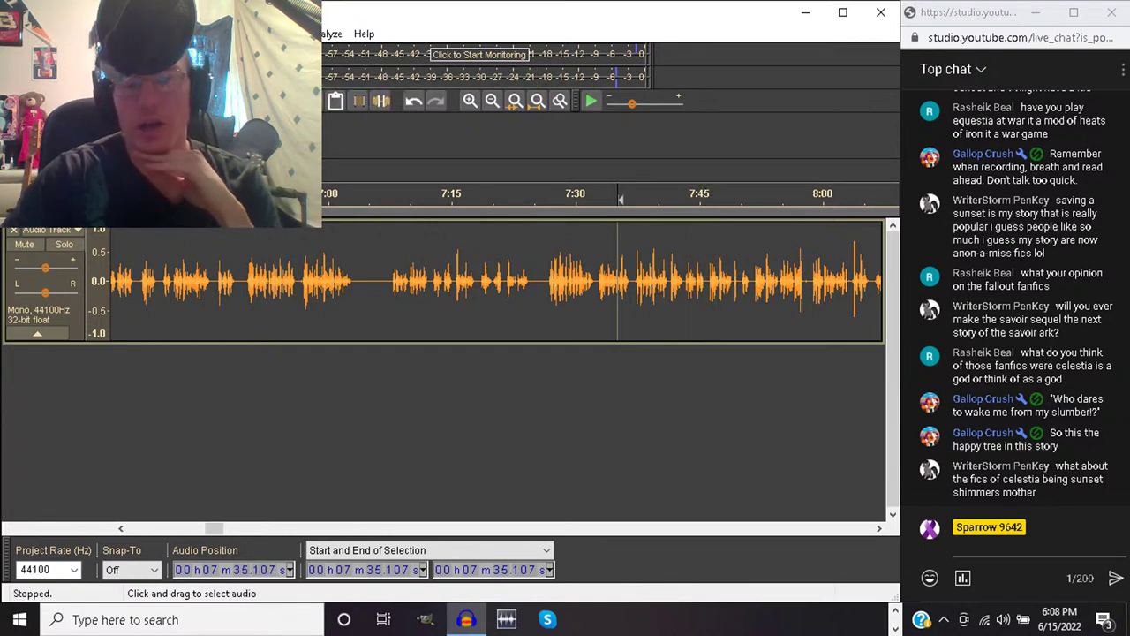
pyautogui.click(686, 283)
pyautogui.press('space')
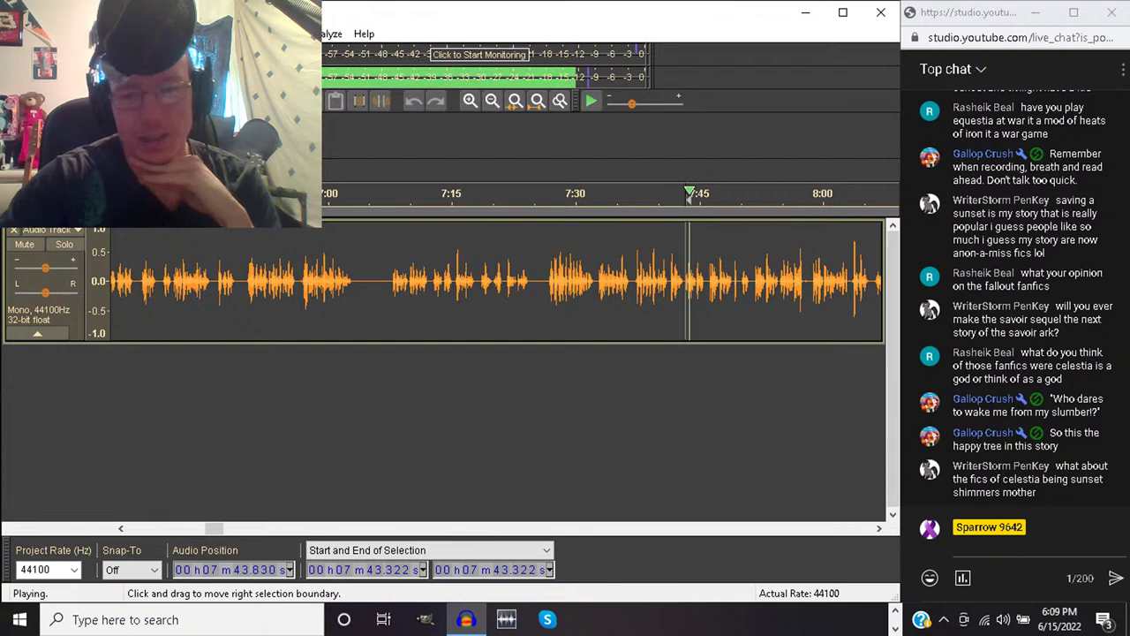
pyautogui.moveTo(686, 283); pyautogui.dragTo(814, 282)
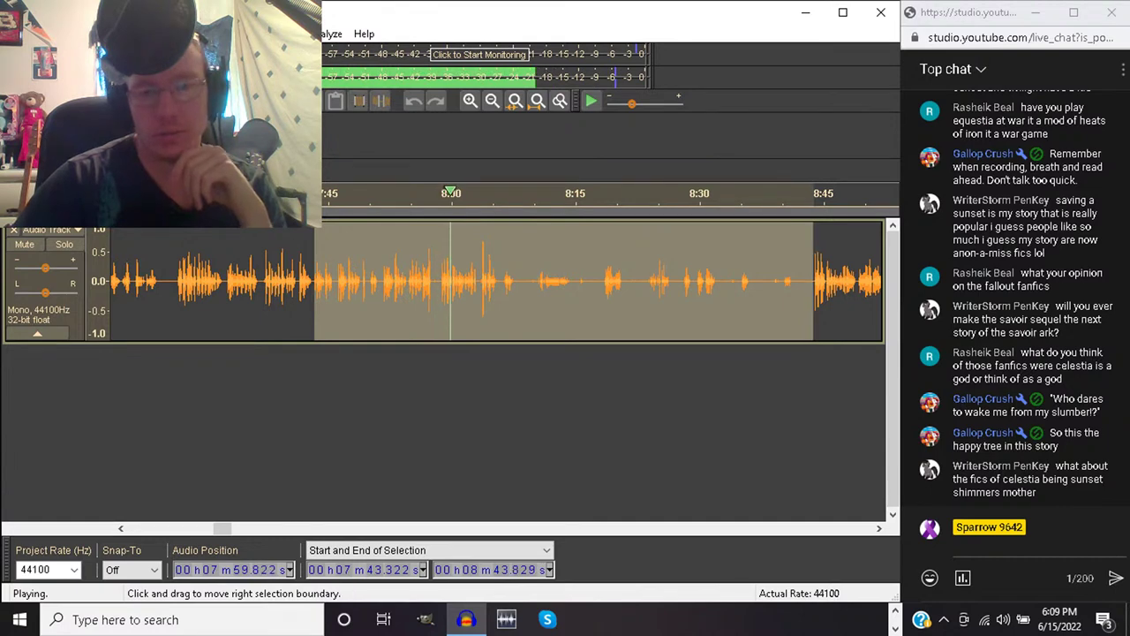
pyautogui.press('space')
pyautogui.moveTo(813, 282); pyautogui.dragTo(810, 283)
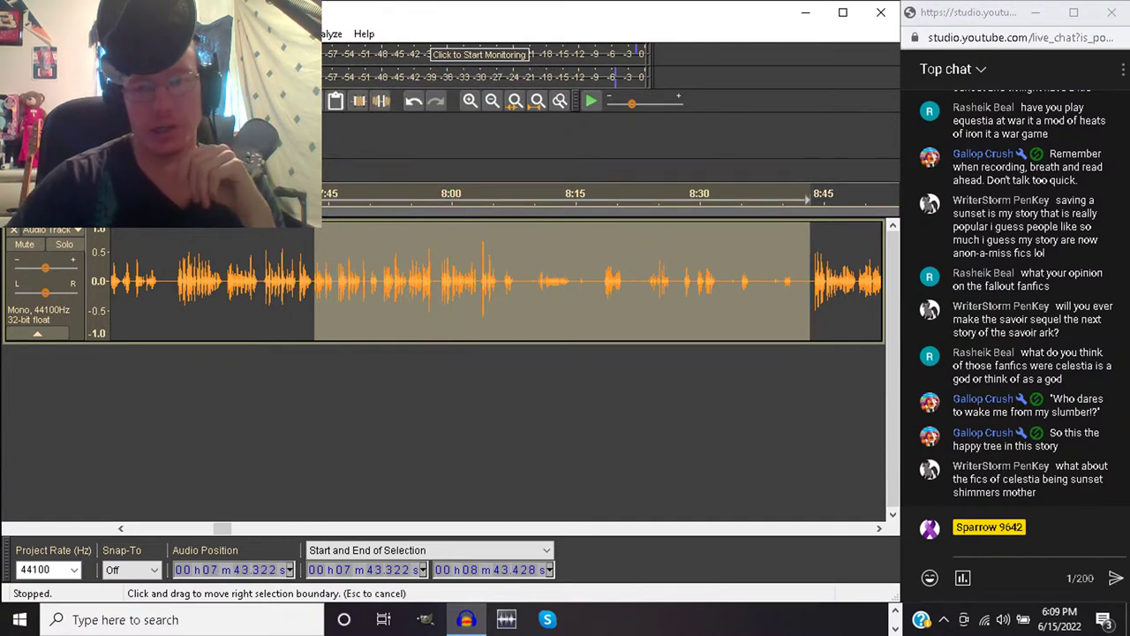
pyautogui.press('Delete')
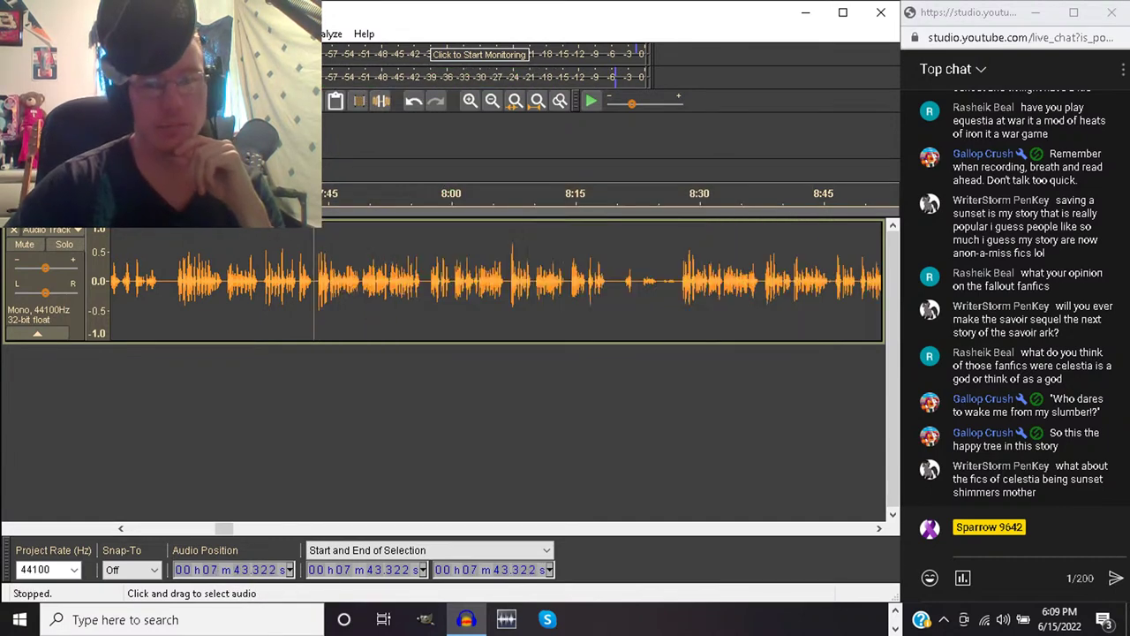
# Listen to the track from about 7:40.7 and place the cursor in the pause at about 7:57.1
pyautogui.click(292, 283)
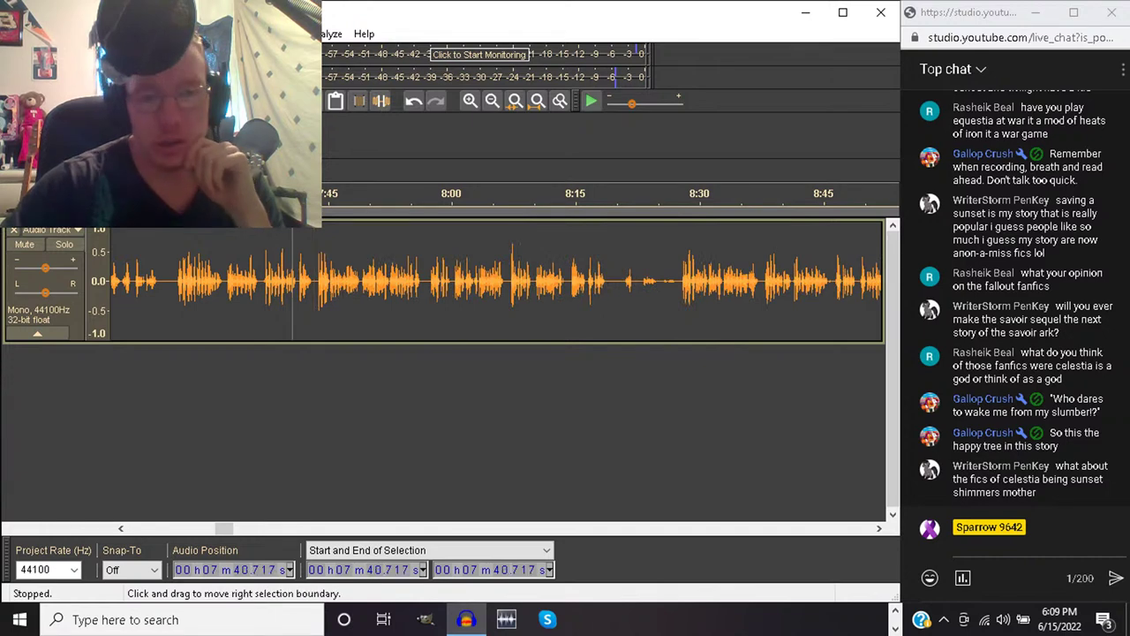
pyautogui.press('space')
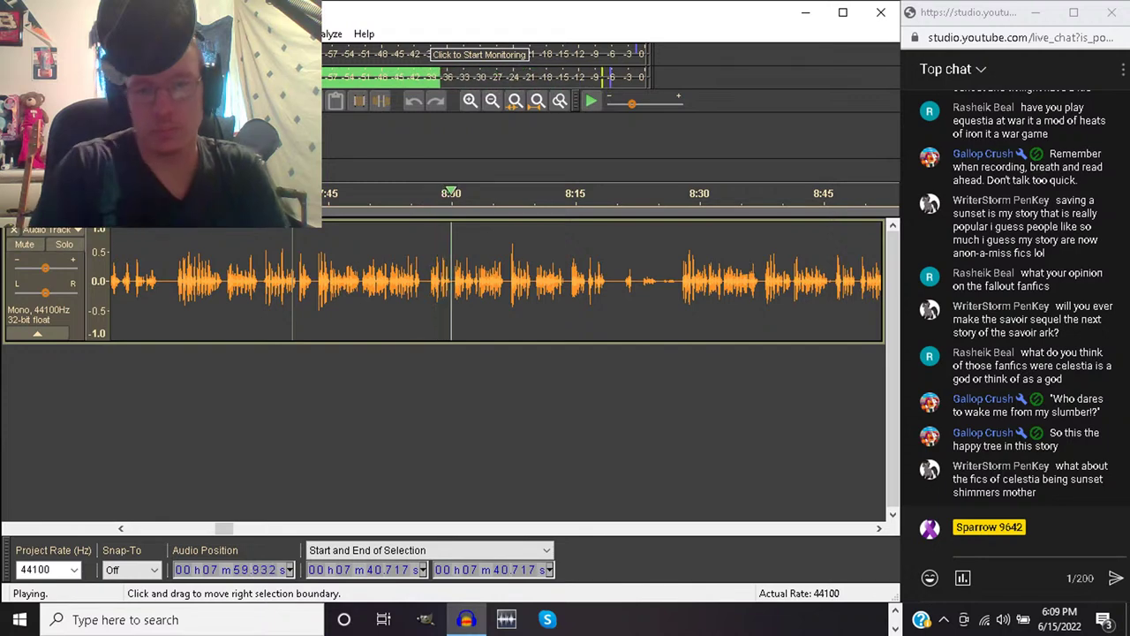
pyautogui.click(428, 283)
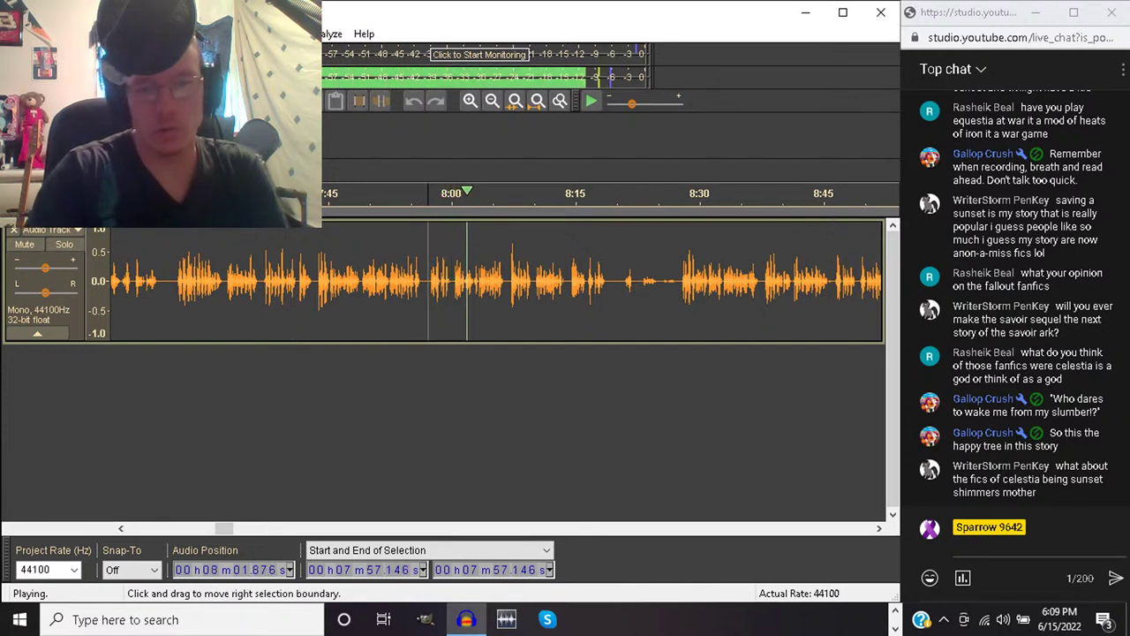
pyautogui.press('space')
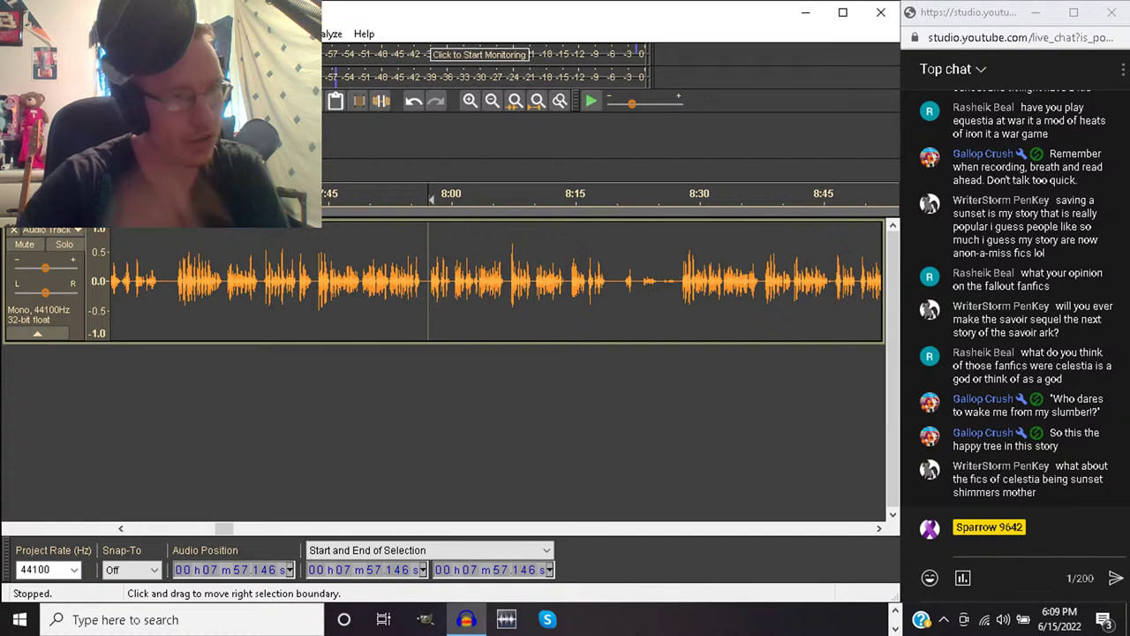
# Play the track from about 7:57.1 and delete the part from about 8:20.3 to 8:27.6
pyautogui.press('space')
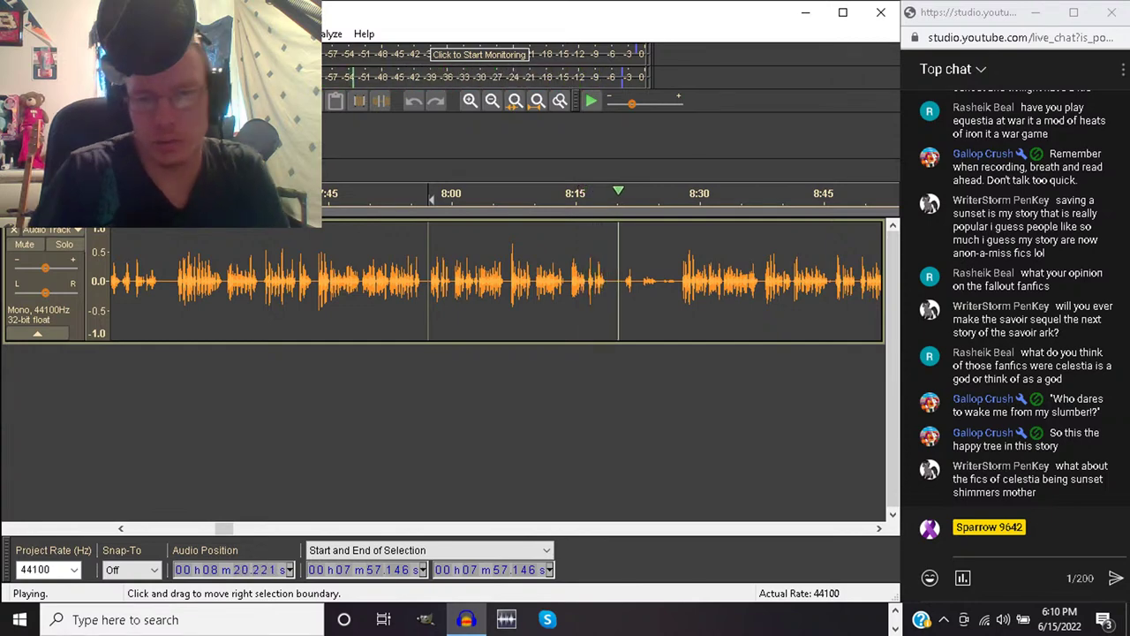
pyautogui.moveTo(619, 281); pyautogui.dragTo(679, 281)
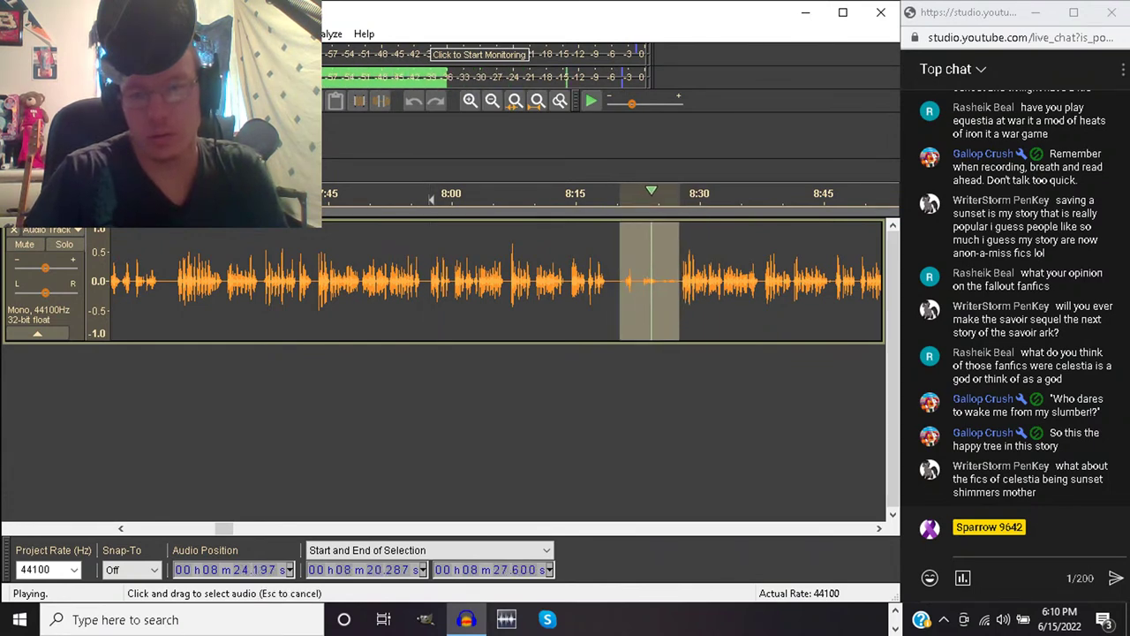
pyautogui.press('space')
pyautogui.press('Left')
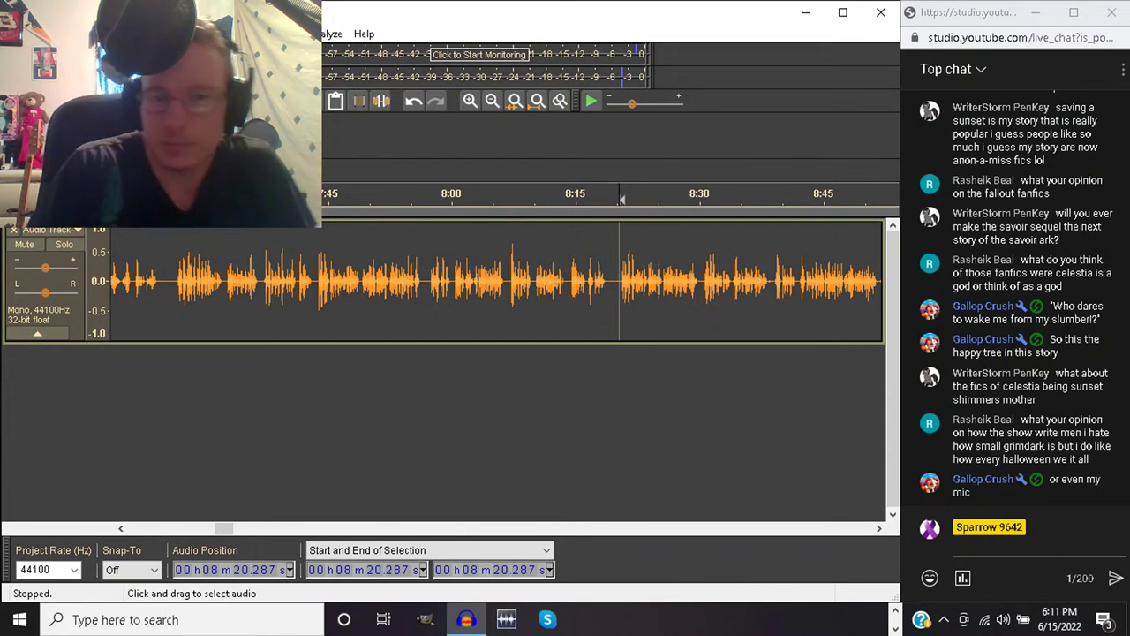
# Play the track from about 8:17.3 to check the latest cut and the passage that follows it
pyautogui.click(594, 283)
pyautogui.press('space')
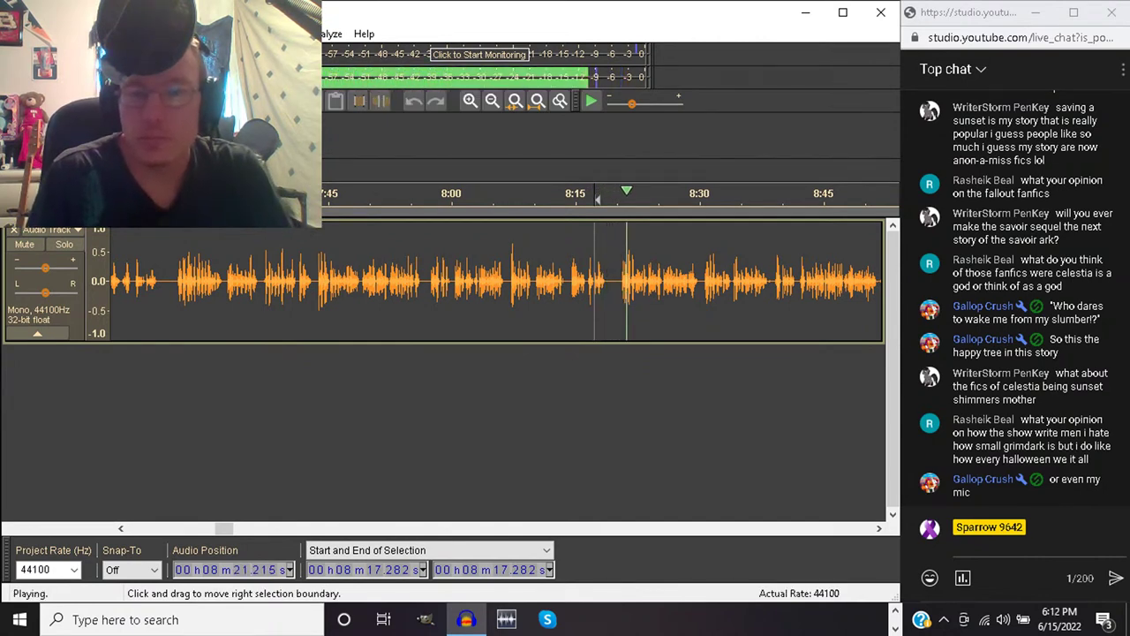
# Shorten the pause near 8:19 in the narration track and replay the audio from about 8:17
pyautogui.press('space')
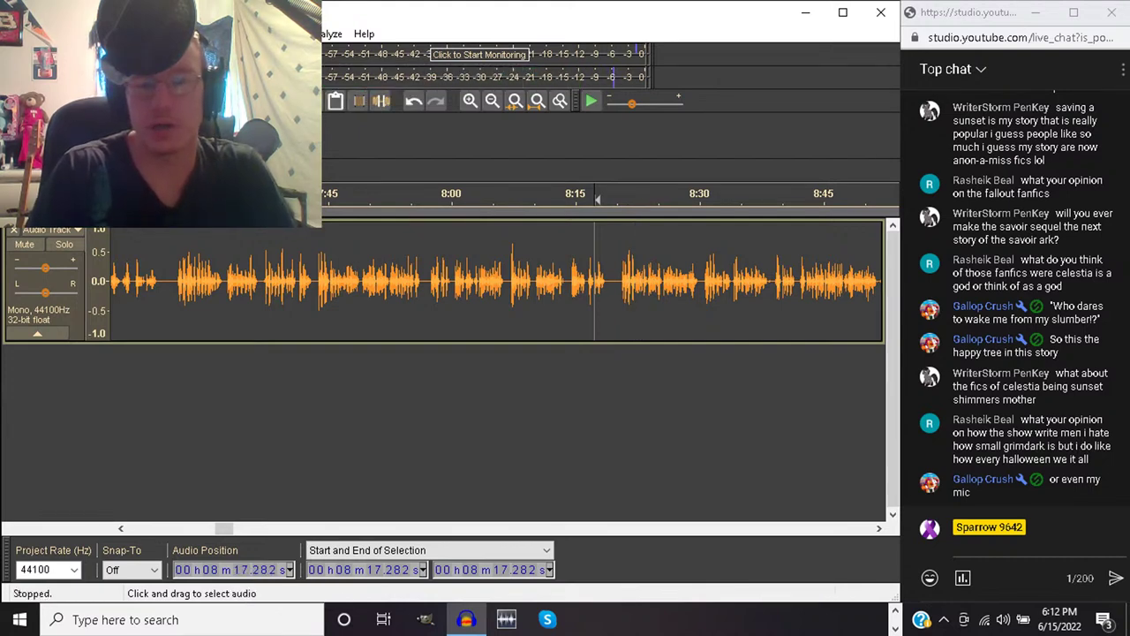
pyautogui.click(614, 283)
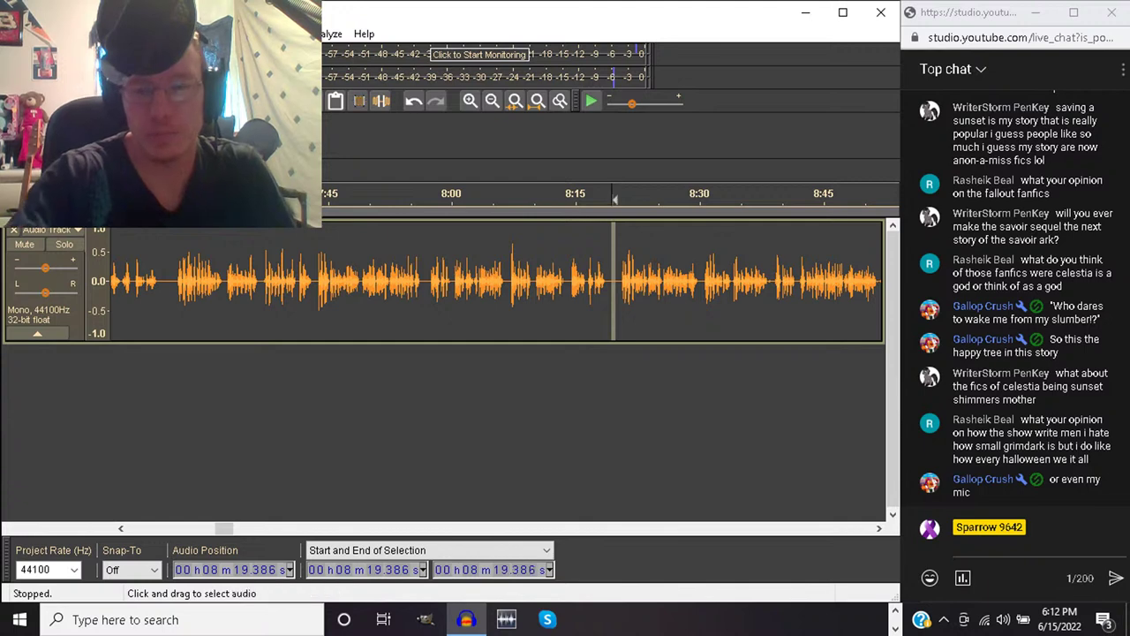
pyautogui.click(593, 282)
pyautogui.press('space')
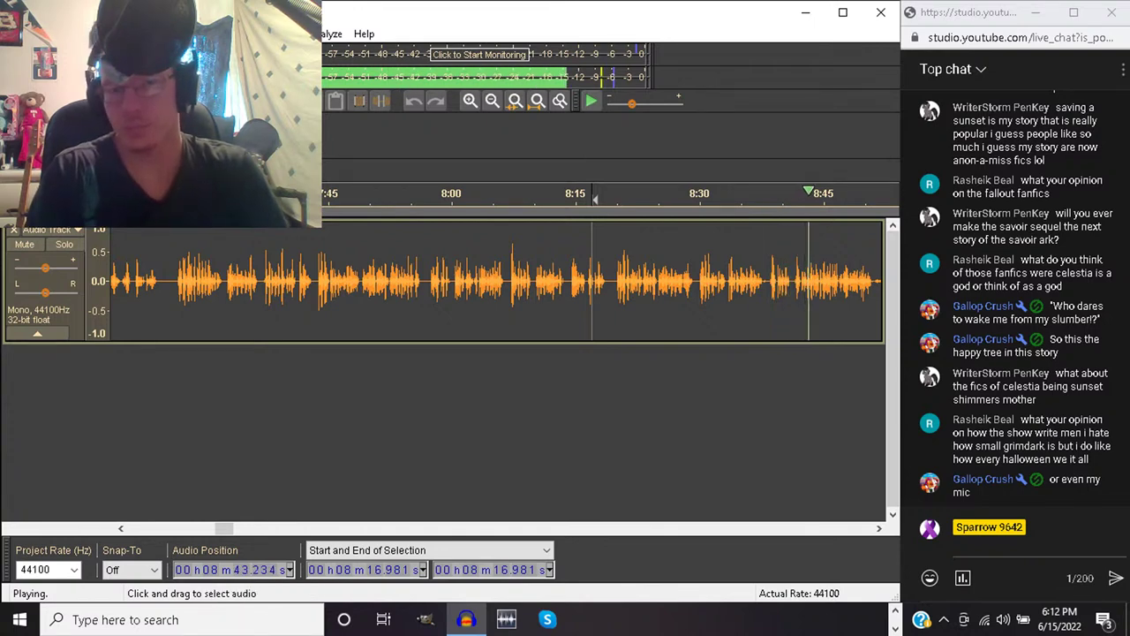
# Stop playback and delete the passage from about 8:38.4 to 8:53.0
pyautogui.moveTo(769, 281); pyautogui.dragTo(617, 280)
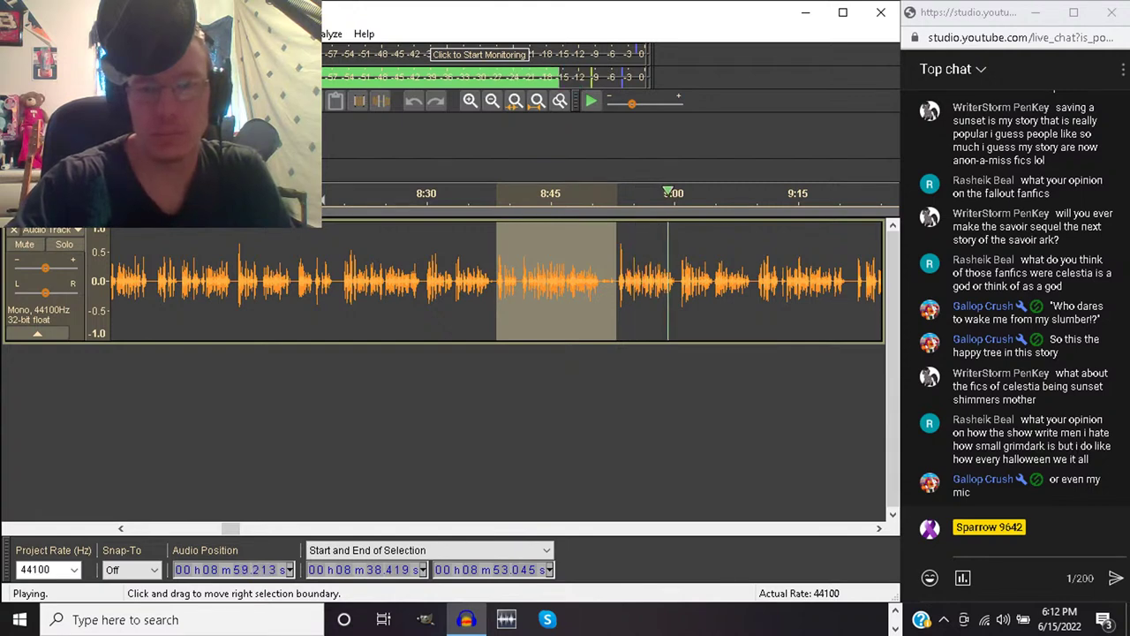
pyautogui.press('space')
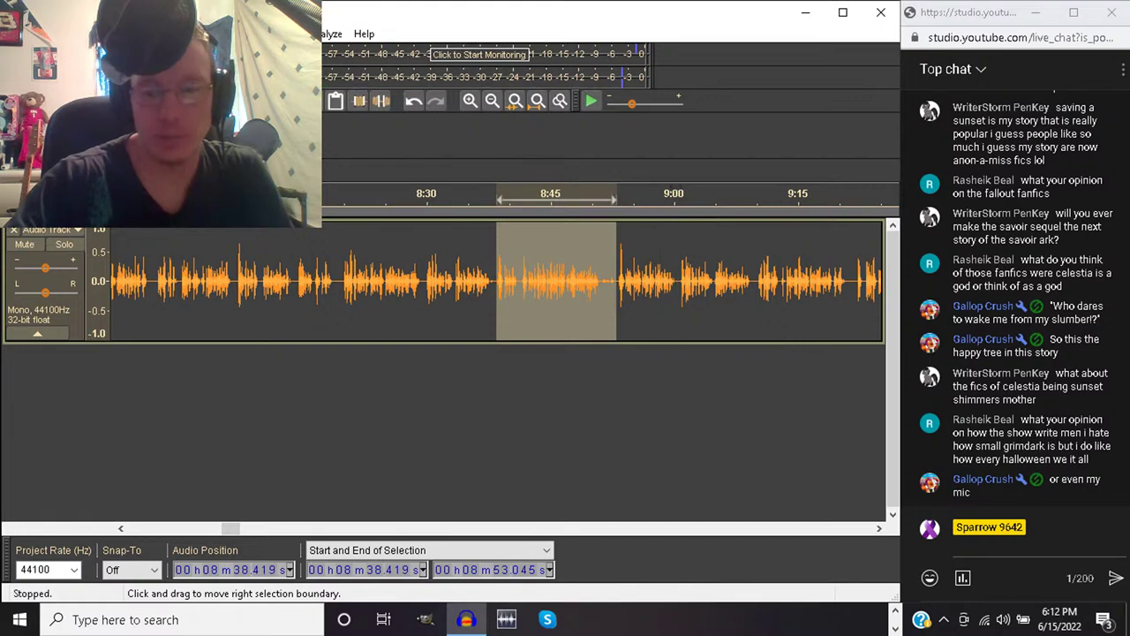
pyautogui.press('Delete')
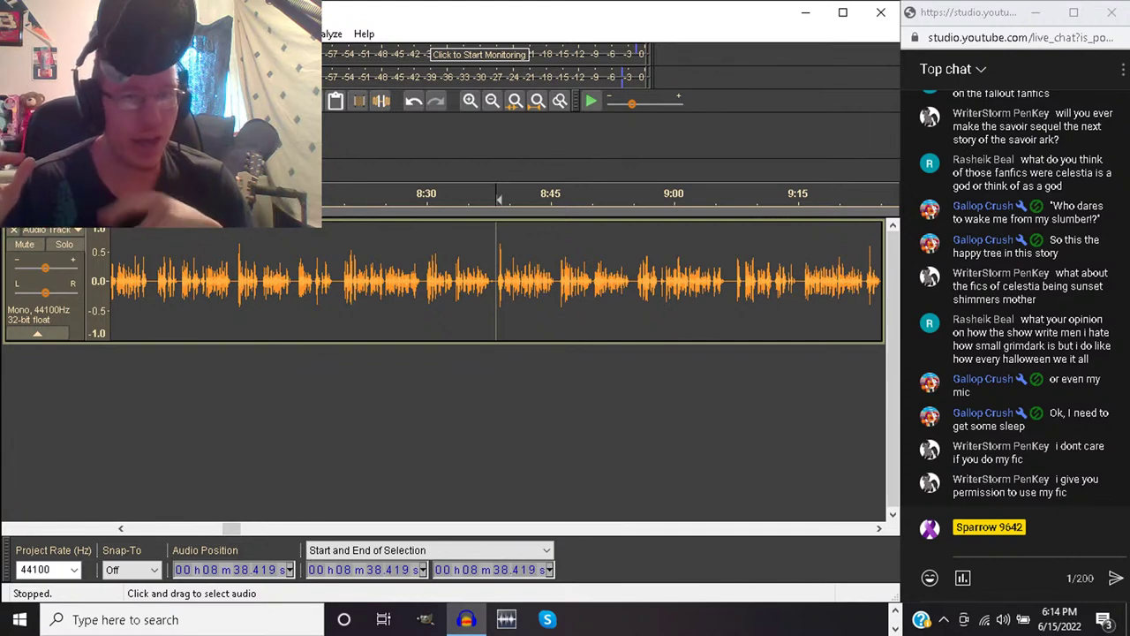
# Listen to the audio around 9:00 and delete the short gap from about 8:58.3 to 8:58.9
pyautogui.press('space')
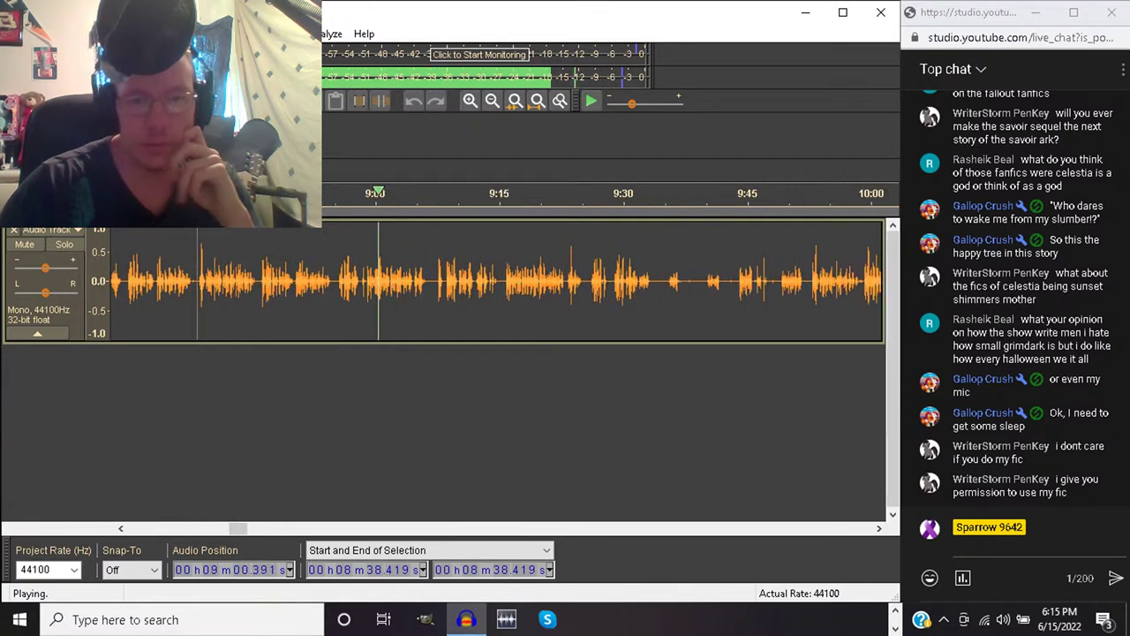
pyautogui.click(336, 292)
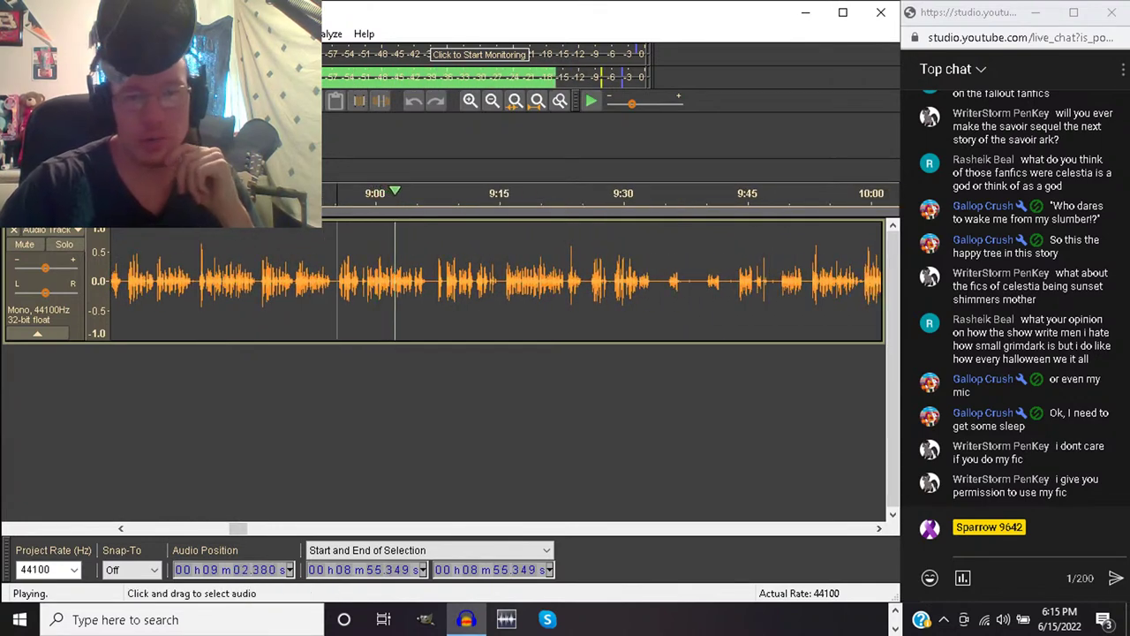
pyautogui.press('space')
pyautogui.click(360, 283)
pyautogui.press('space')
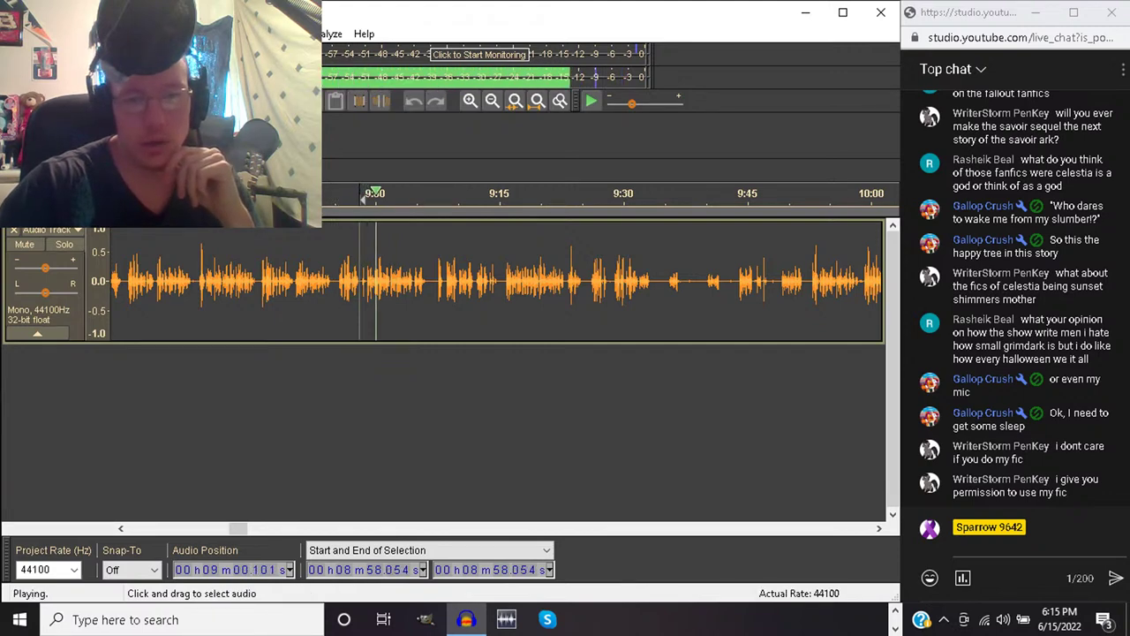
pyautogui.press('space')
pyautogui.moveTo(361, 282); pyautogui.dragTo(365, 282)
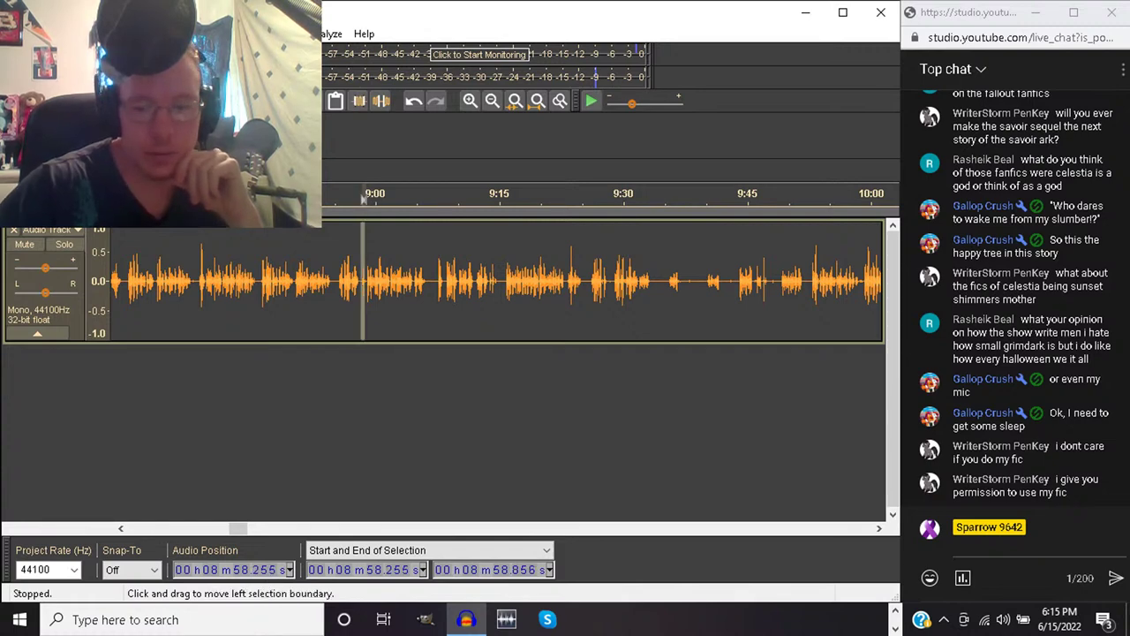
pyautogui.press('Delete')
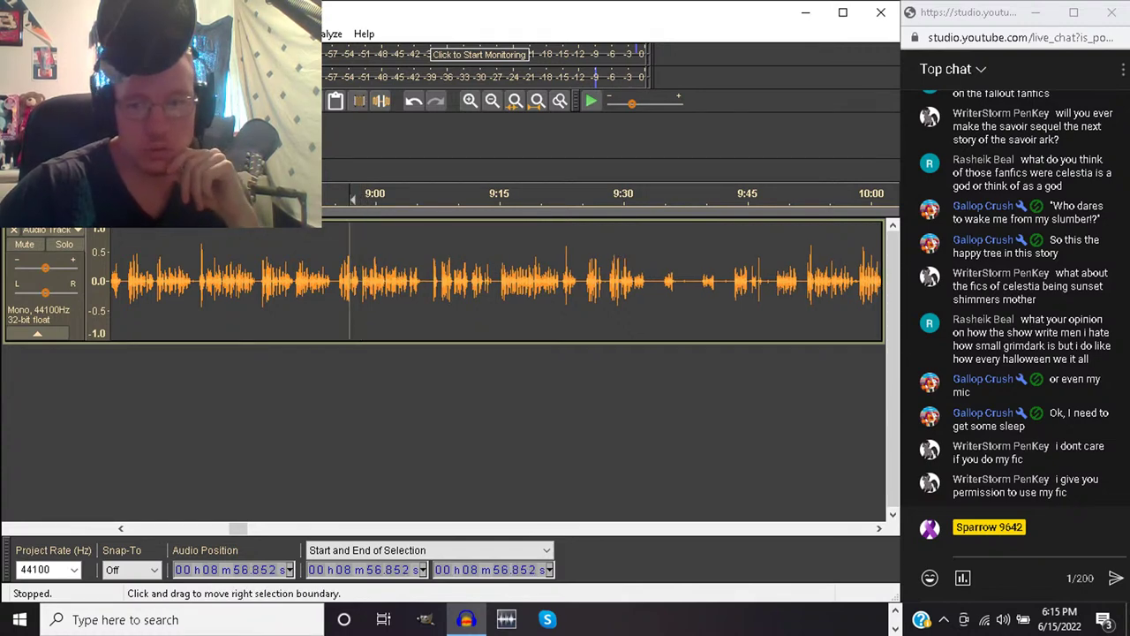
# Play back the narration from about 8:56.9 to check the cut, then place the cursor at about 9:06.8
pyautogui.click(350, 283)
pyautogui.press('space')
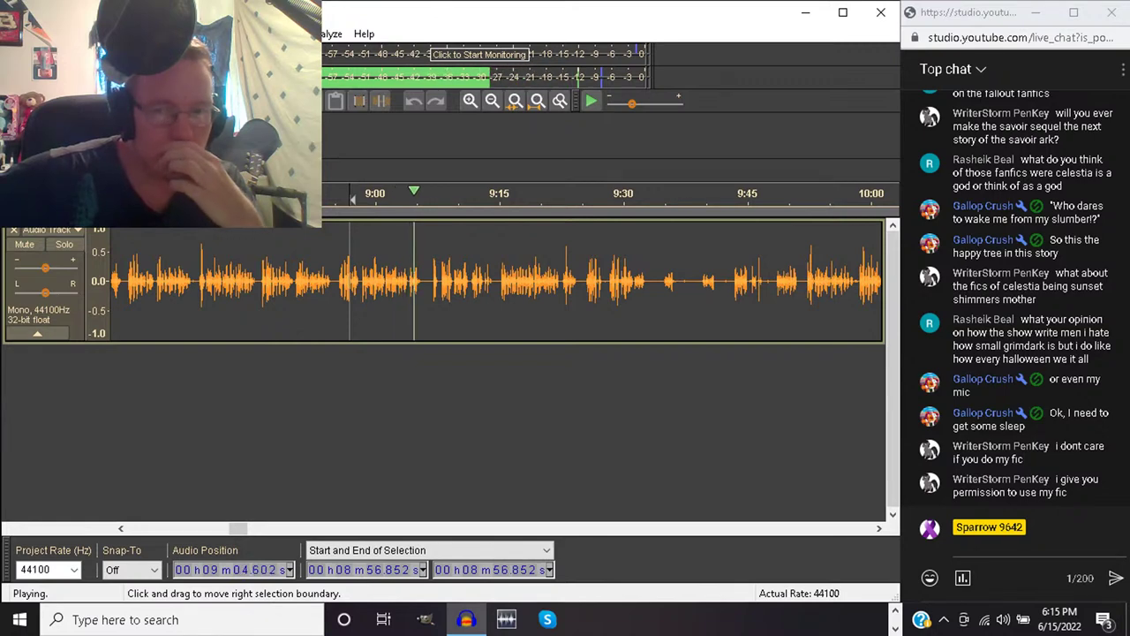
pyautogui.press('space')
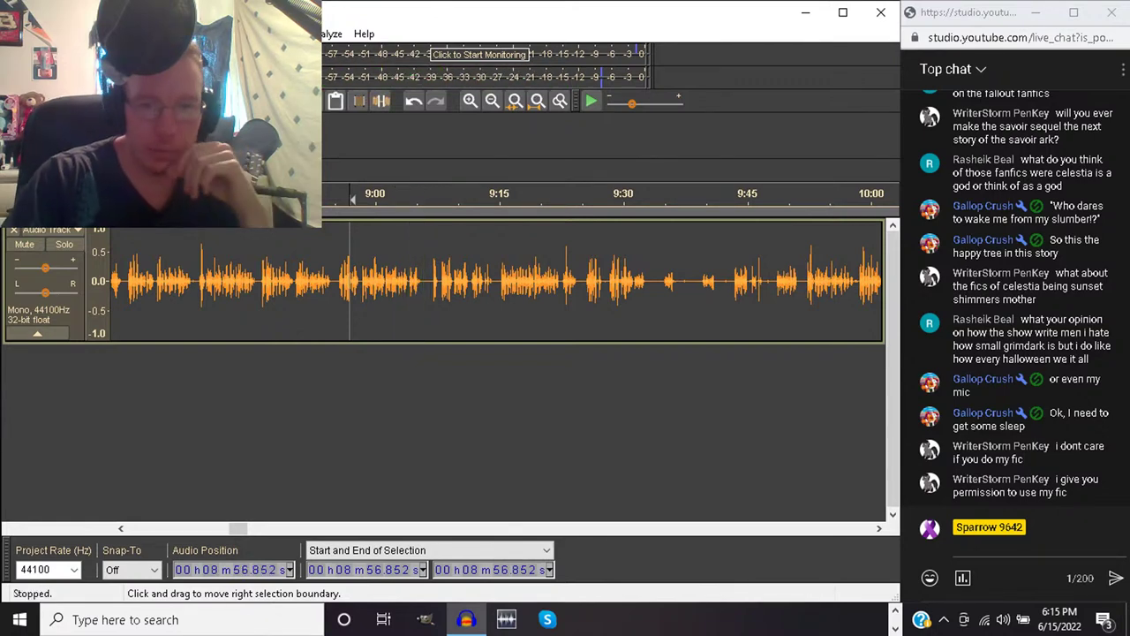
pyautogui.click(432, 283)
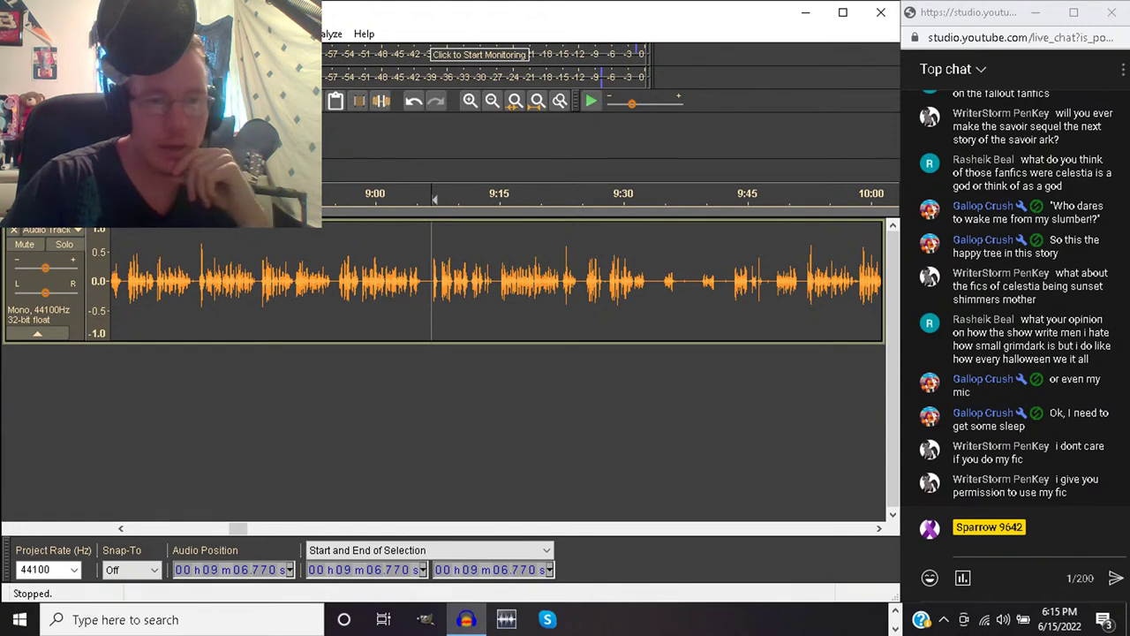
pyautogui.hotkey('alt', 'f')
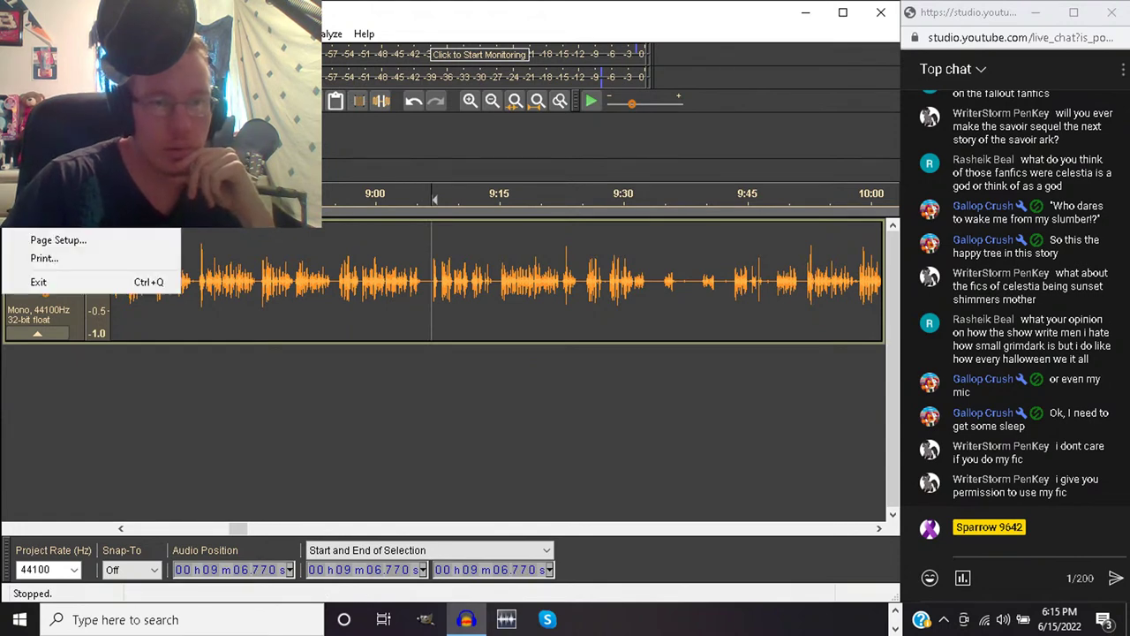
pyautogui.press('Escape')
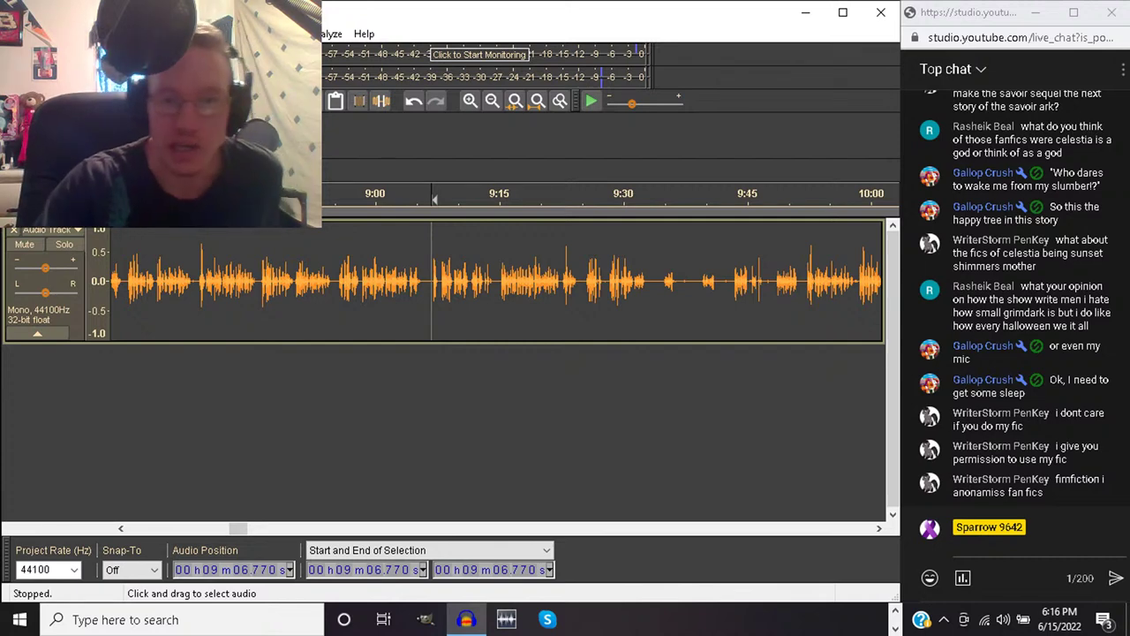
# Play the track from about 9:02.6 and delete the short section from about 9:06.4 to 9:07.8
pyautogui.click(405, 283)
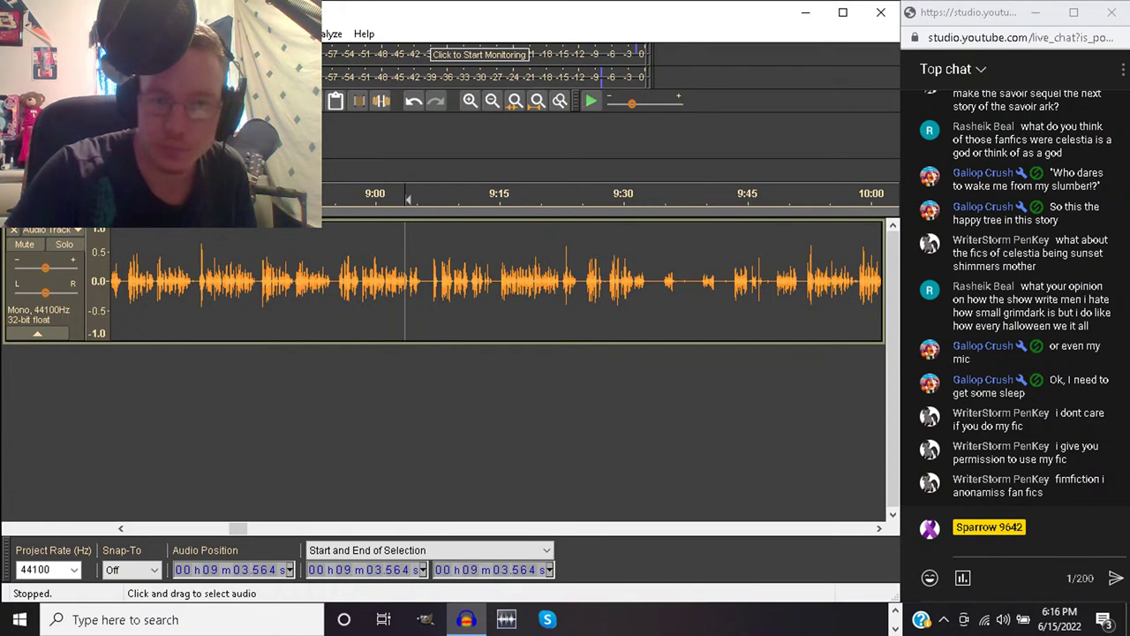
pyautogui.click(396, 281)
pyautogui.press('space')
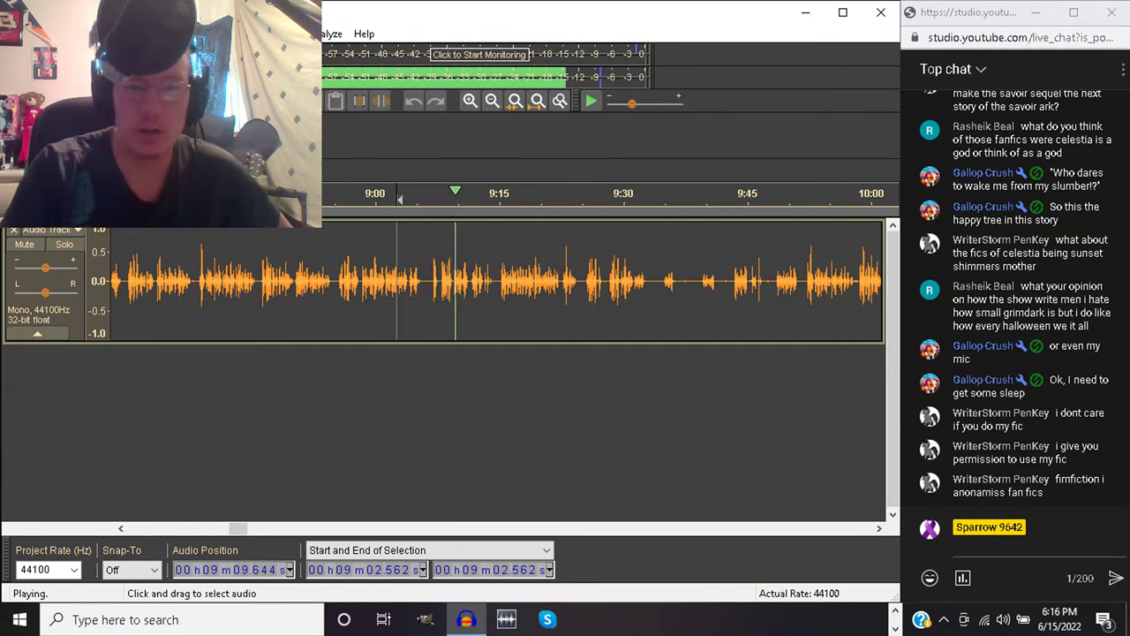
pyautogui.moveTo(425, 282)
pyautogui.mouseDown()
pyautogui.moveTo(439, 282)
pyautogui.moveTo(430, 283)
pyautogui.mouseUp()
pyautogui.press('space')
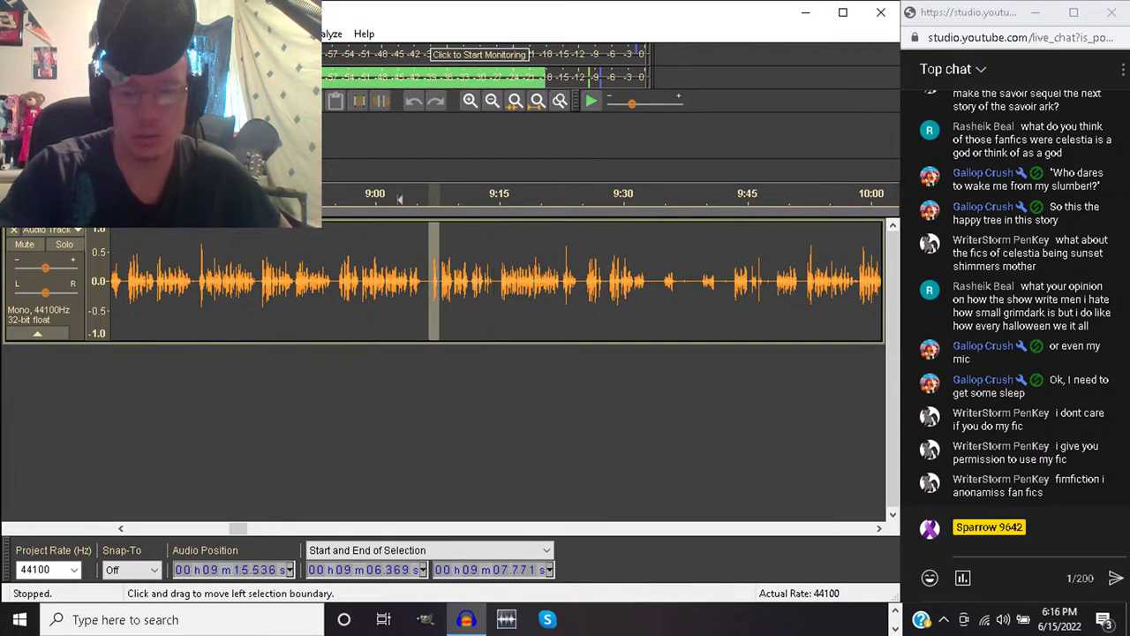
pyautogui.click(427, 283)
# Play on from about 9:06.4 and delete the phrase from about 9:23.8 to 9:26.7
pyautogui.press('space')
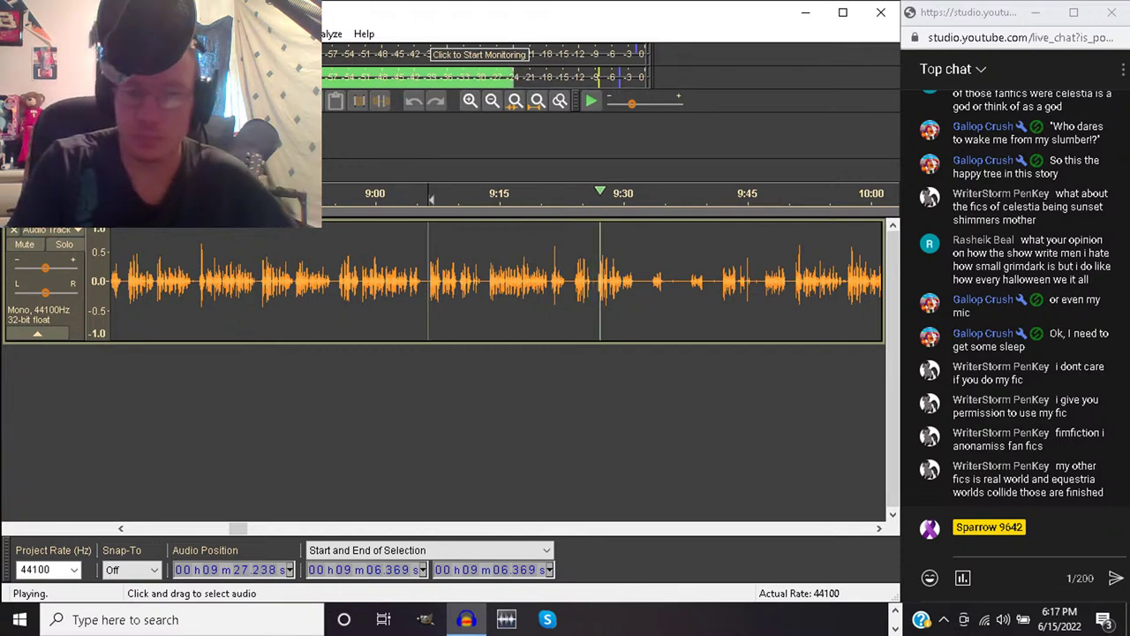
pyautogui.moveTo(572, 282); pyautogui.dragTo(596, 283)
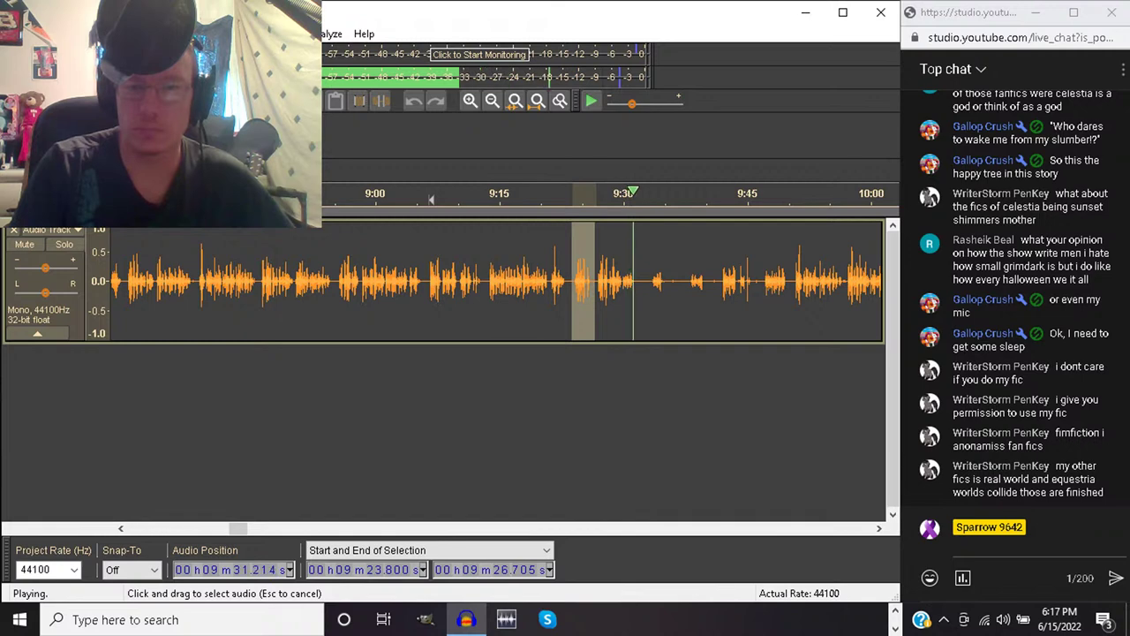
pyautogui.press('space')
pyautogui.press('Delete')
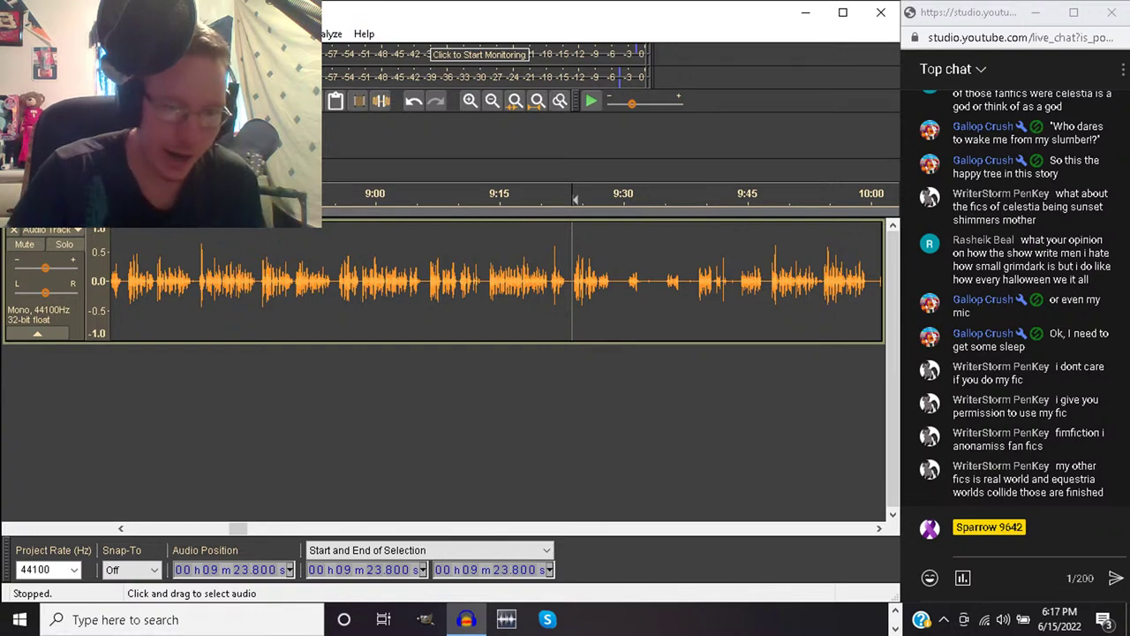
# Listen from about 9:30 and silence the stretch from about 9:29.3 to 9:38.6
pyautogui.click(623, 194)
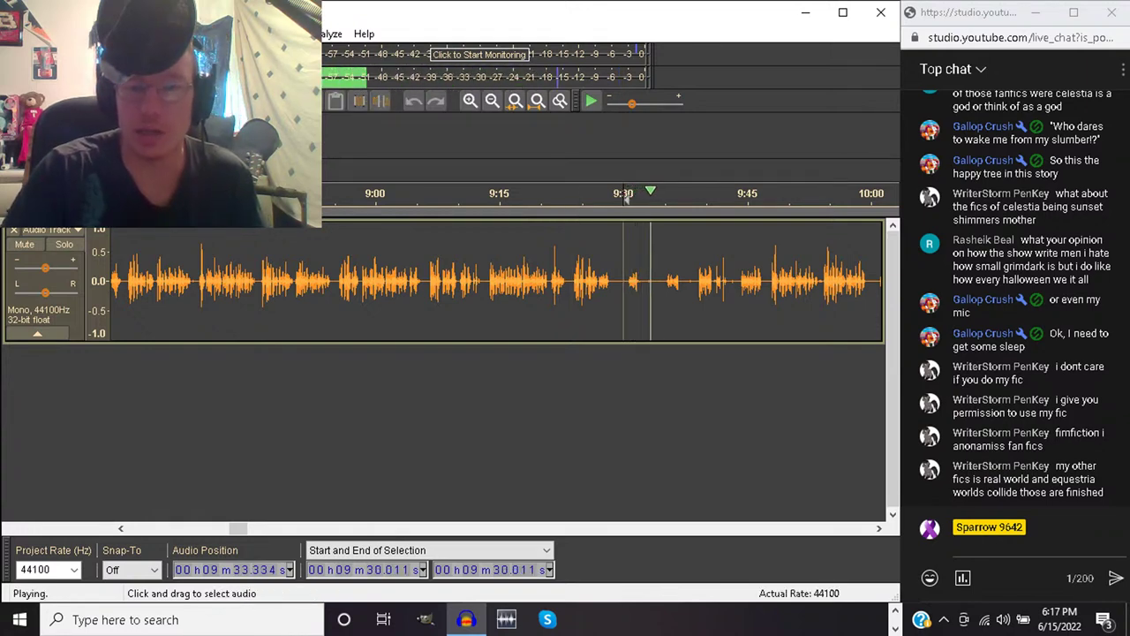
pyautogui.moveTo(617, 282); pyautogui.dragTo(695, 283)
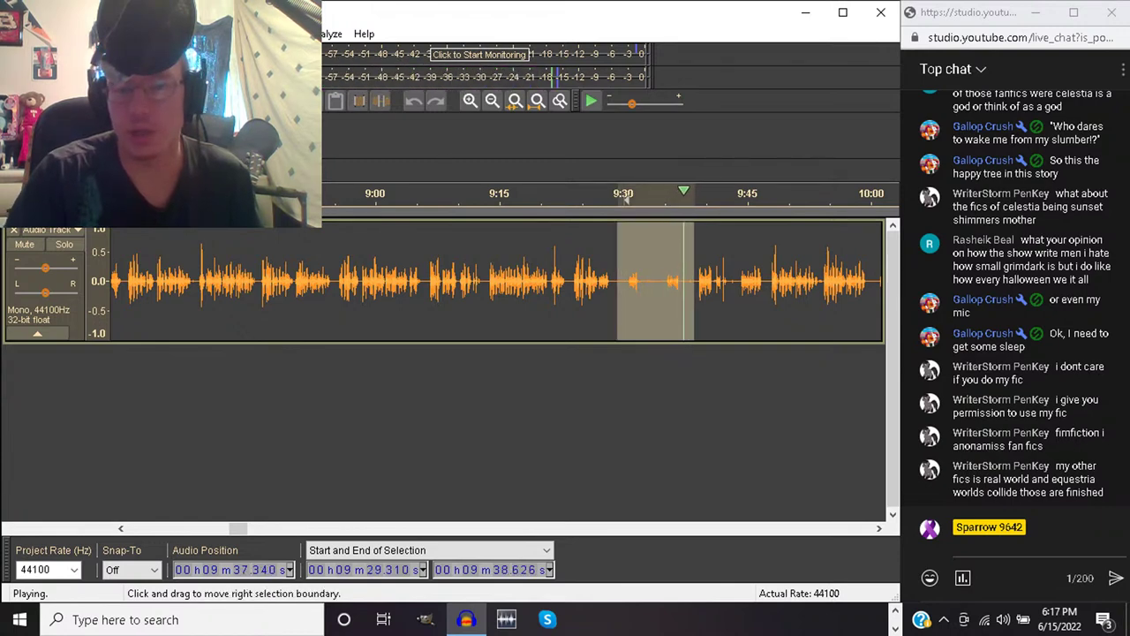
pyautogui.press('space')
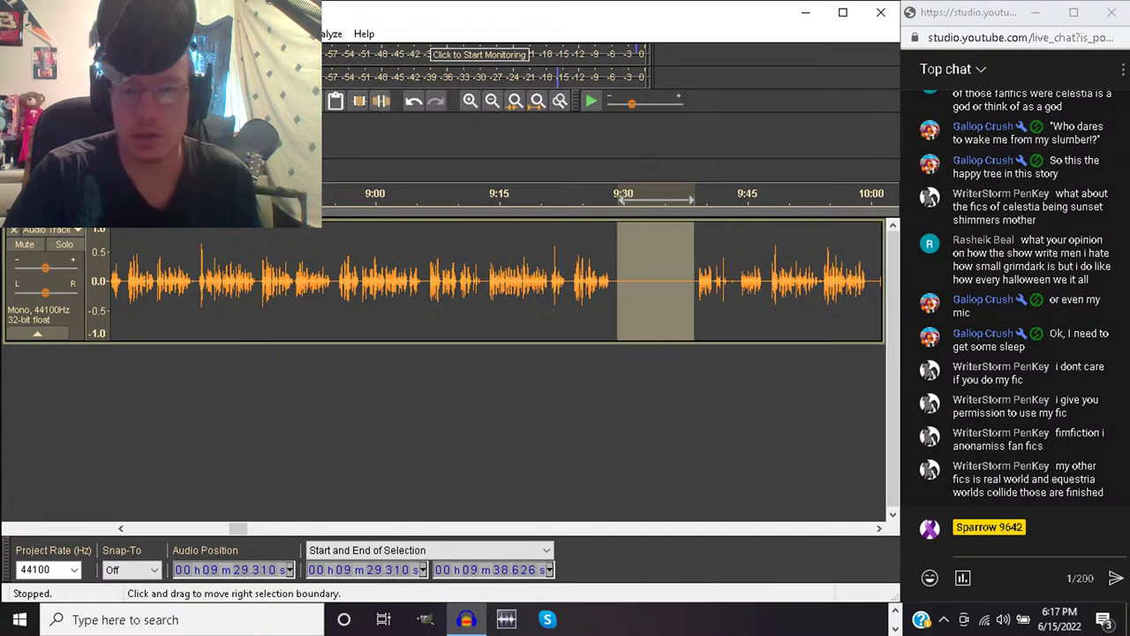
# Play the audio after the silenced stretch and delete the section from about 9:38.6 to 9:44.1
pyautogui.click(704, 283)
pyautogui.press('space')
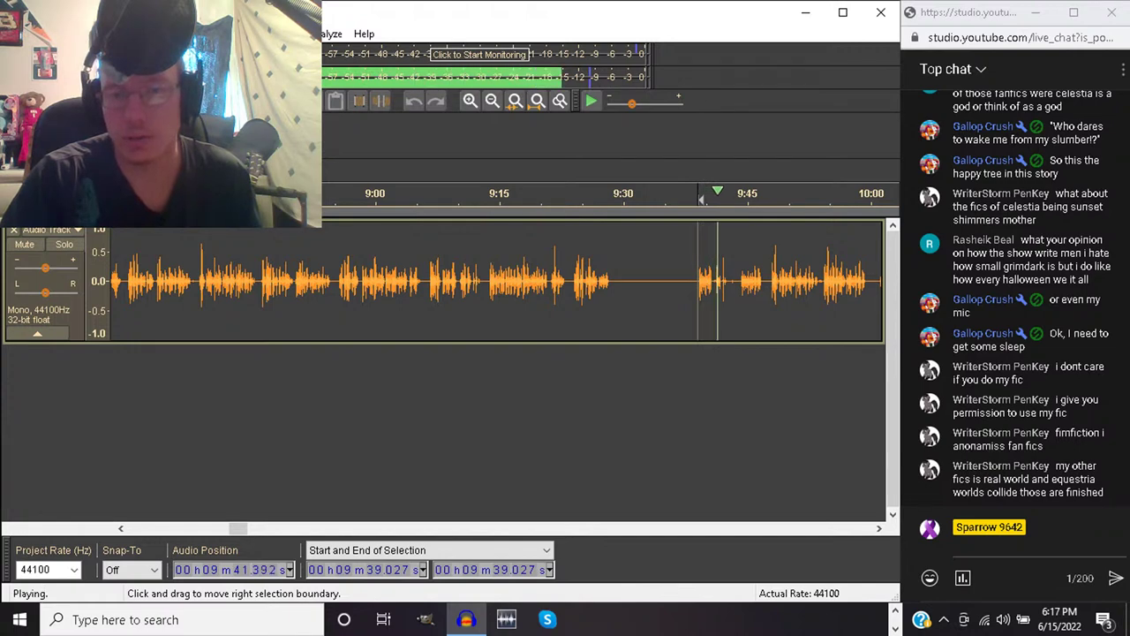
pyautogui.click(695, 282)
pyautogui.moveTo(695, 283); pyautogui.dragTo(736, 283)
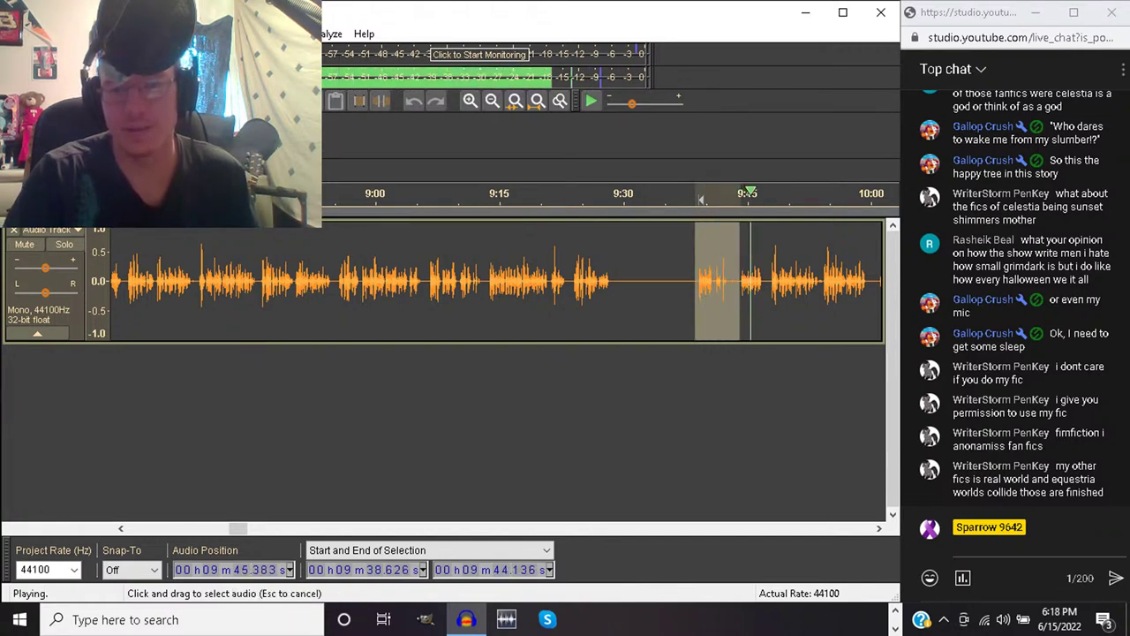
pyautogui.press('space')
pyautogui.press('Delete')
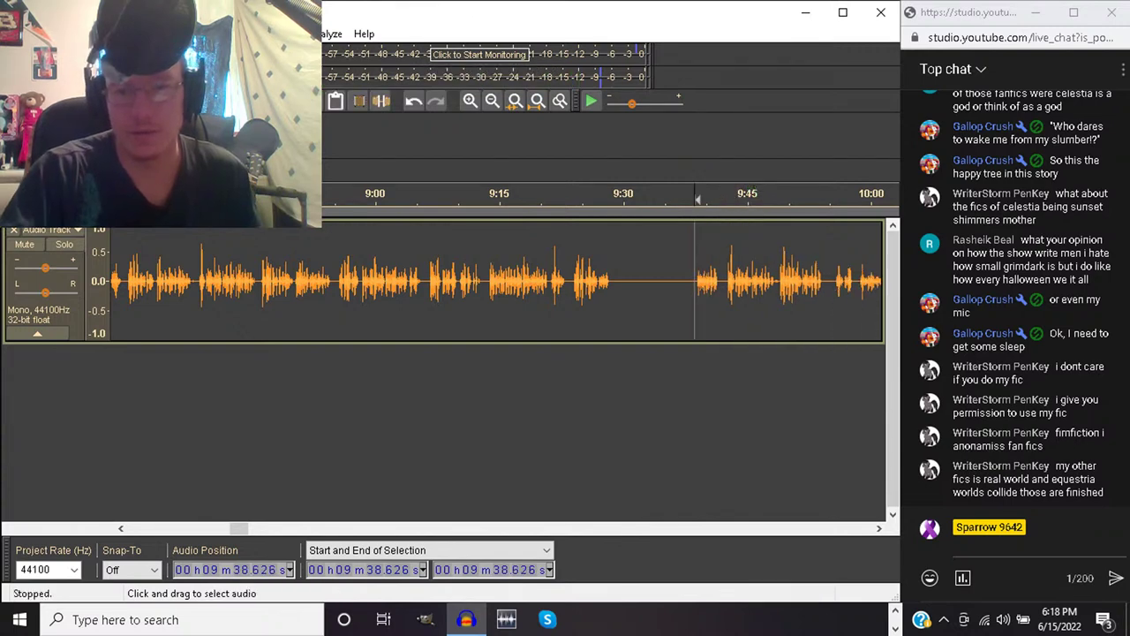
# Play the track from about 9:38.6 and delete the passage from about 9:42.3 to 9:48.8
pyautogui.press('space')
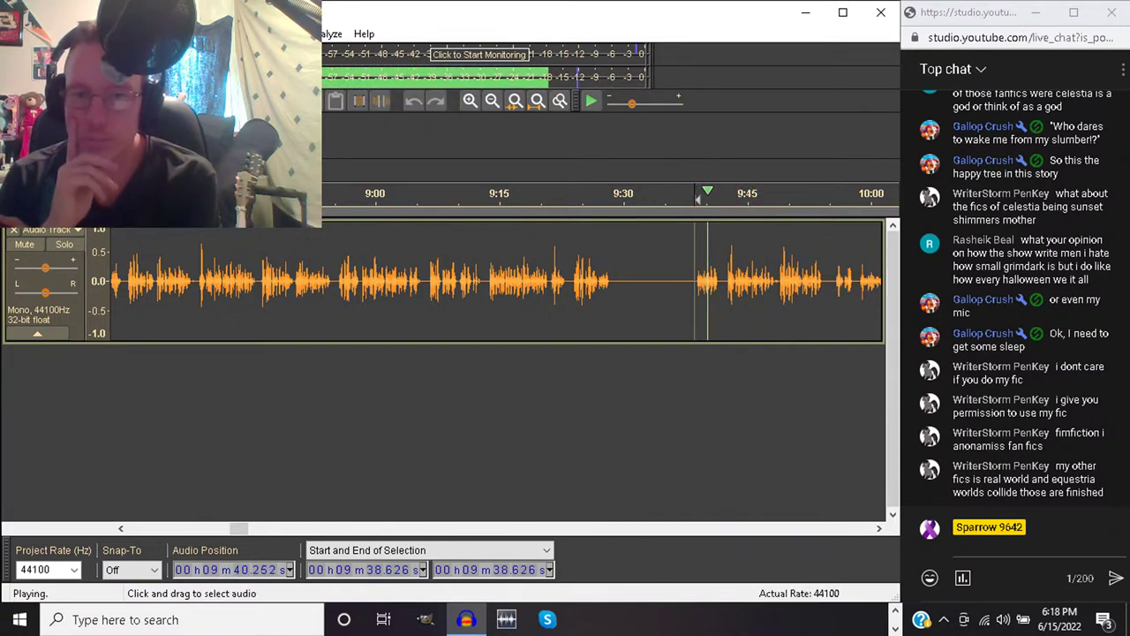
pyautogui.press('space')
pyautogui.press('space')
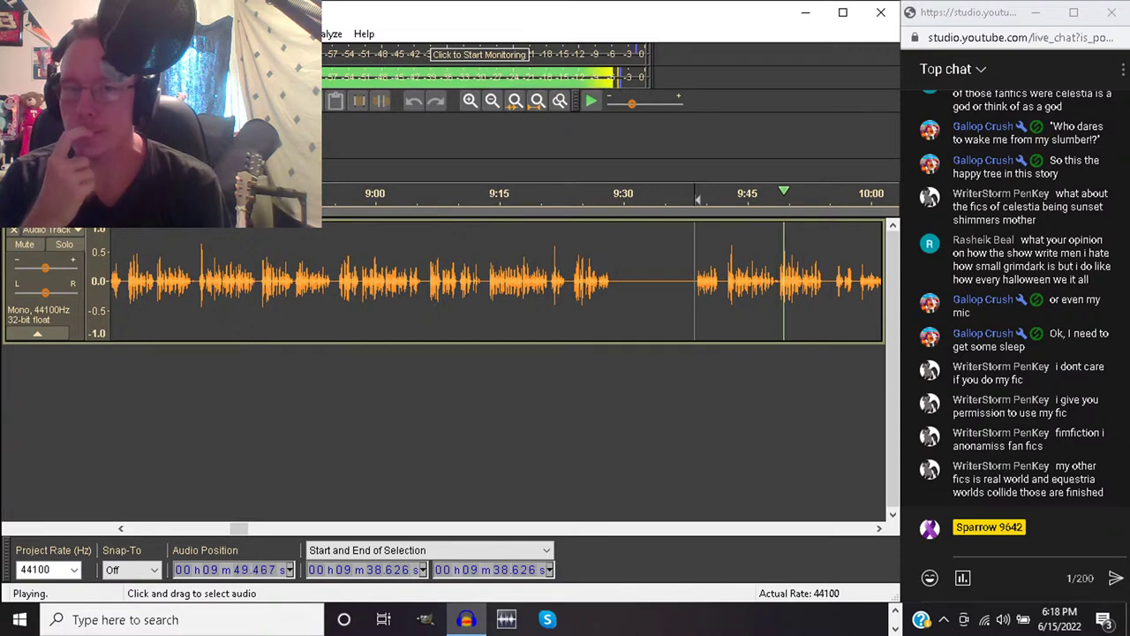
pyautogui.click(726, 283)
pyautogui.moveTo(725, 283); pyautogui.dragTo(778, 282)
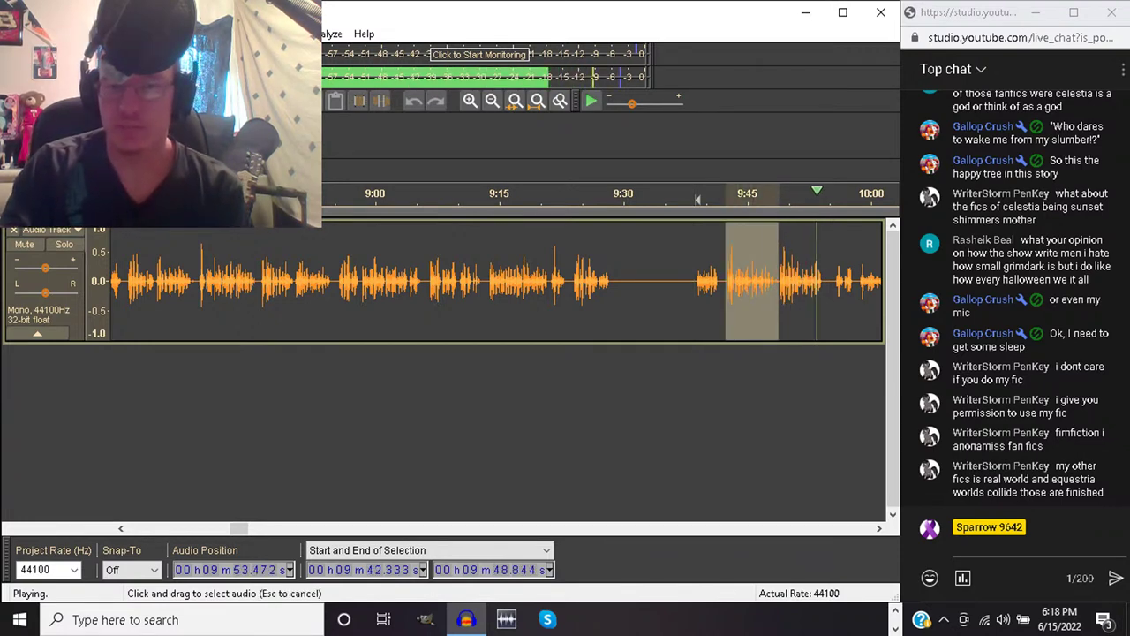
pyautogui.press('space')
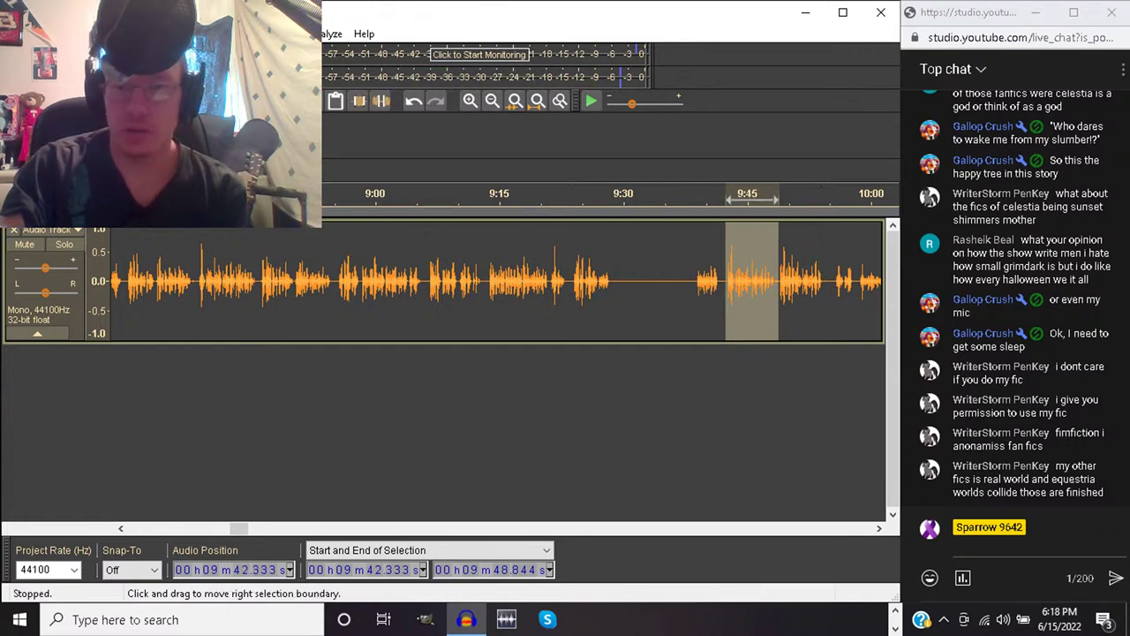
pyautogui.click(726, 283)
# Play on from about 9:42.3 and delete the passage from about 9:48.8 to 10:09.8
pyautogui.press('space')
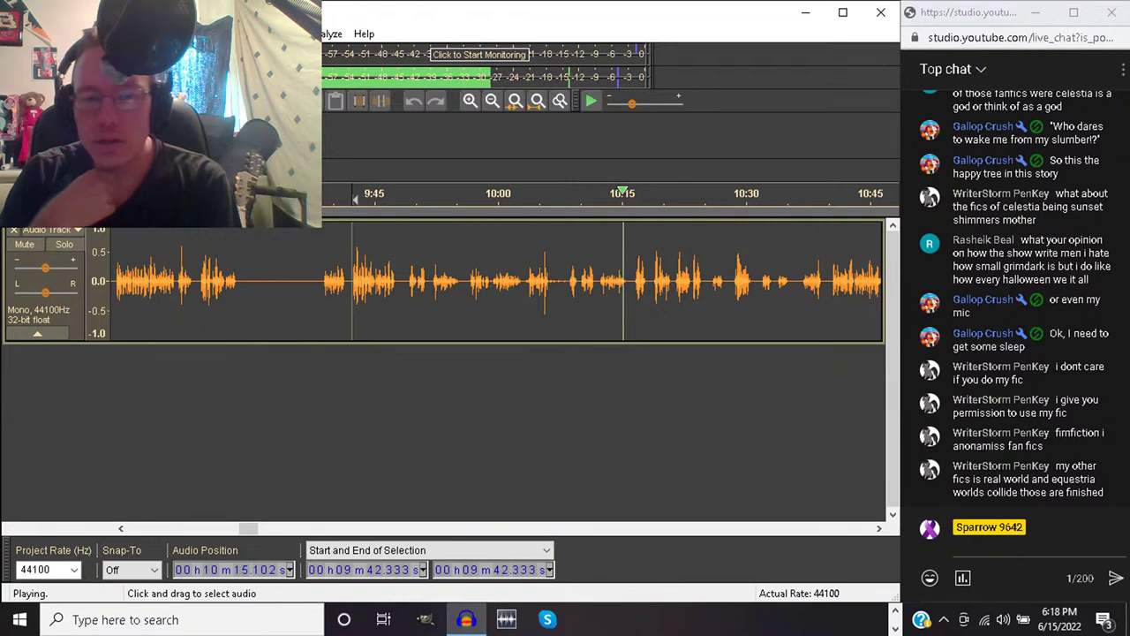
pyautogui.press('space')
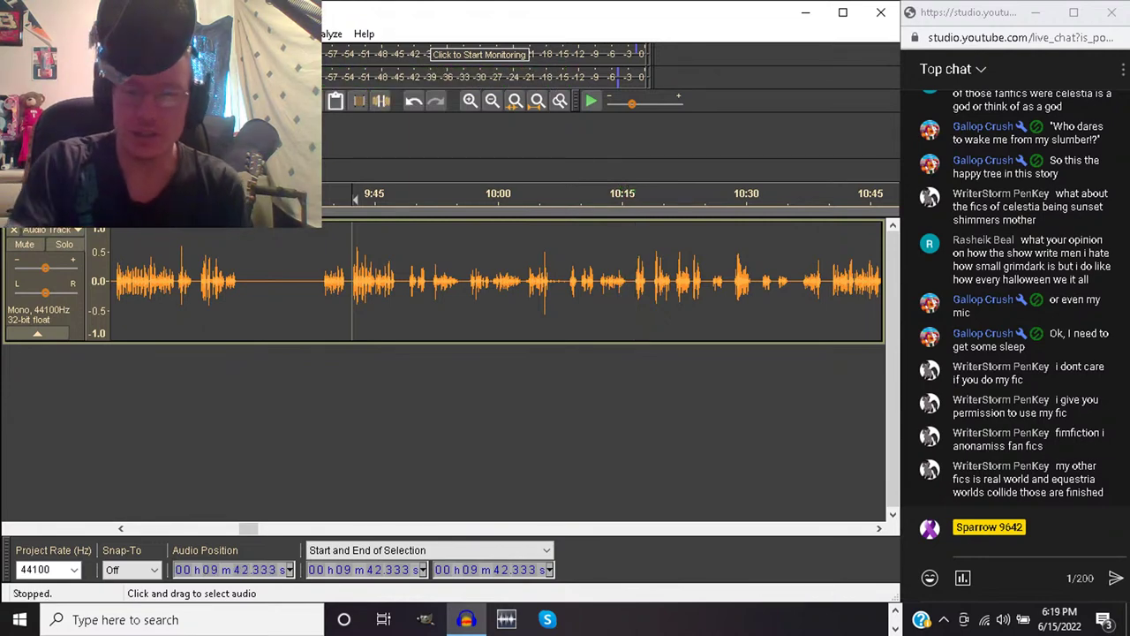
pyautogui.click(579, 291)
pyautogui.moveTo(579, 291)
pyautogui.mouseDown()
pyautogui.moveTo(394, 291)
pyautogui.moveTo(406, 291)
pyautogui.mouseUp()
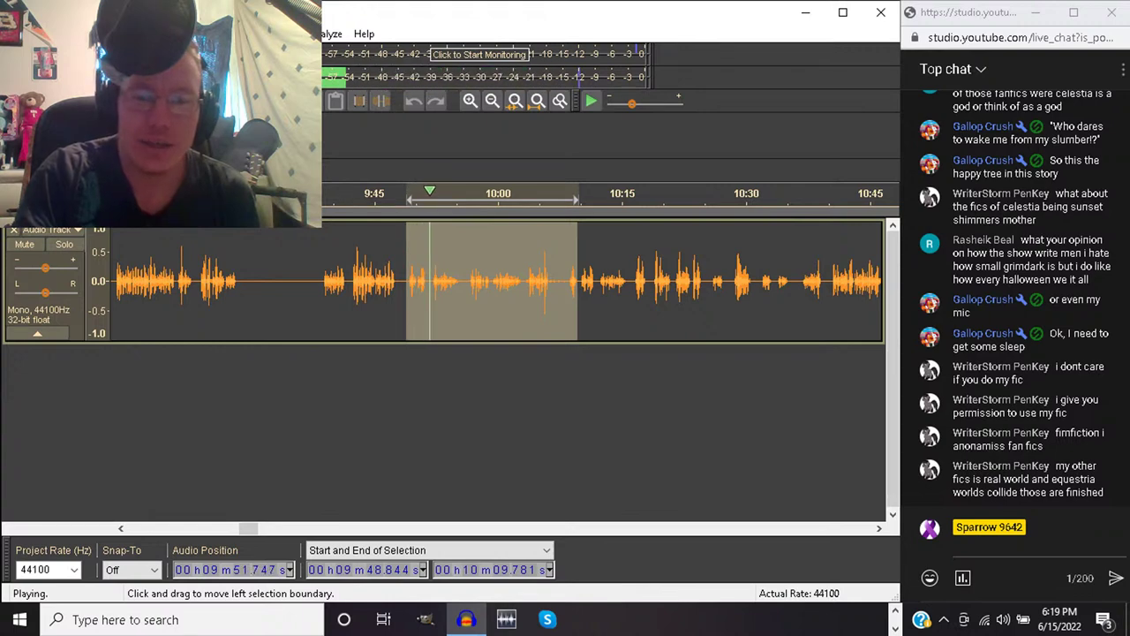
pyautogui.press('space')
pyautogui.press('Left')
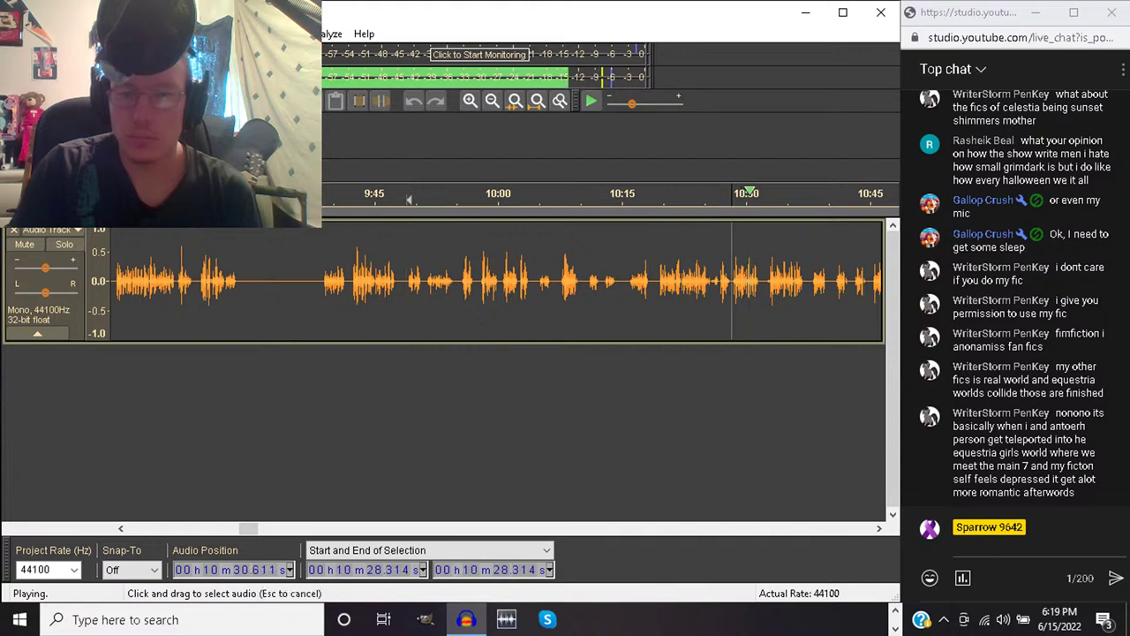
# Listen from about 10:19.5 and try cutting the passage from about 10:22.2 to 10:28.3
pyautogui.click(732, 283)
pyautogui.moveTo(732, 283); pyautogui.dragTo(654, 283)
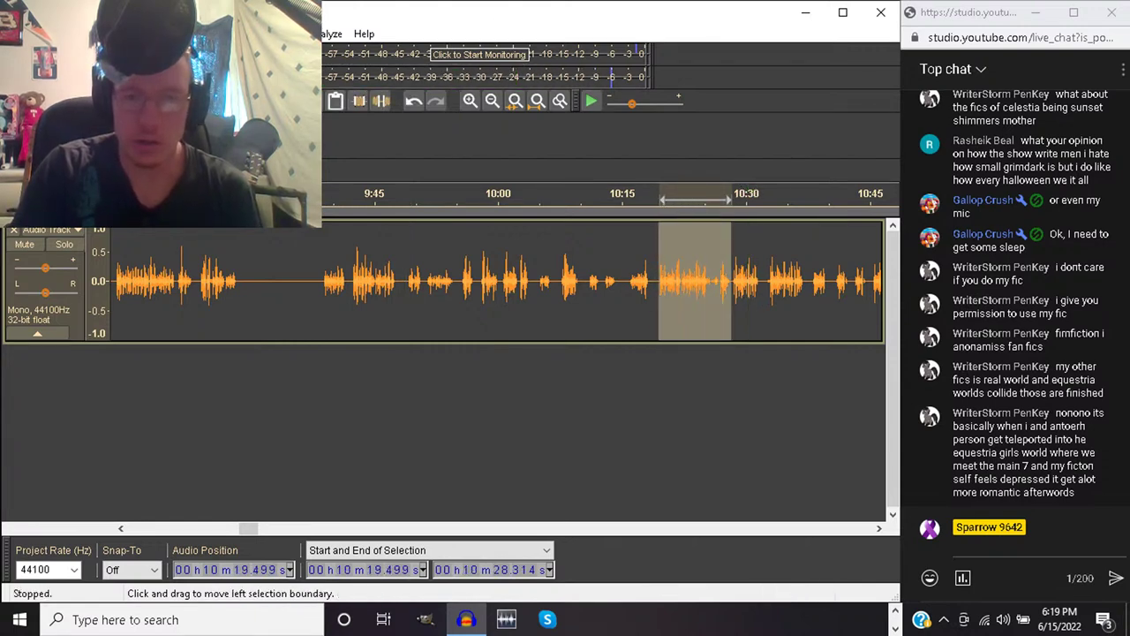
pyautogui.press('space')
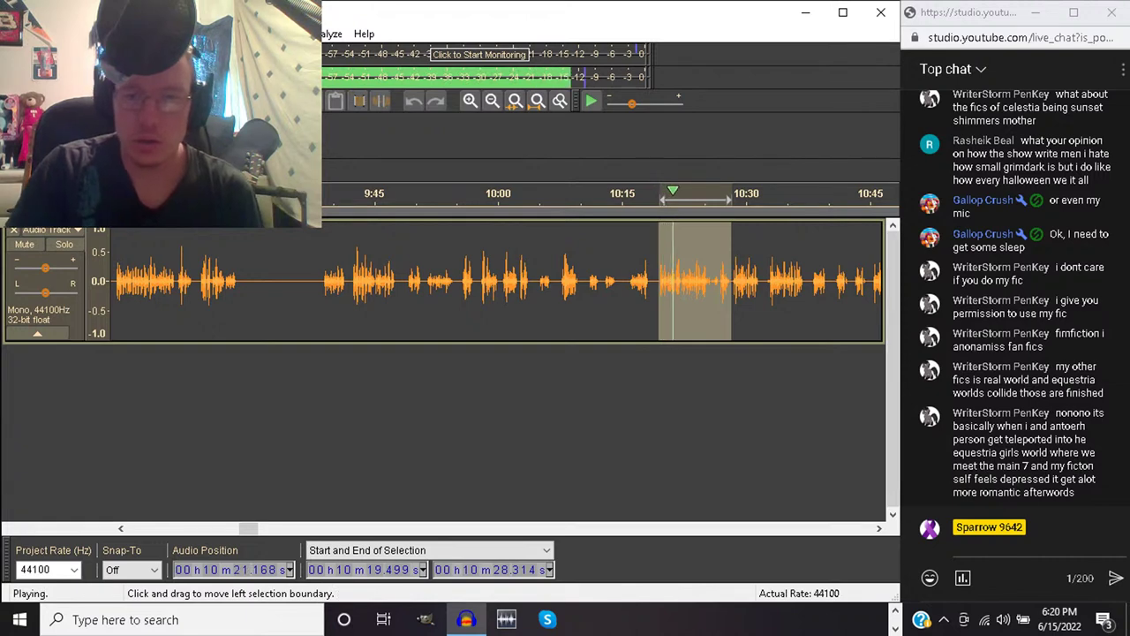
pyautogui.moveTo(660, 283); pyautogui.dragTo(681, 282)
pyautogui.press('space')
pyautogui.press('space')
pyautogui.press('space')
pyautogui.click(682, 283)
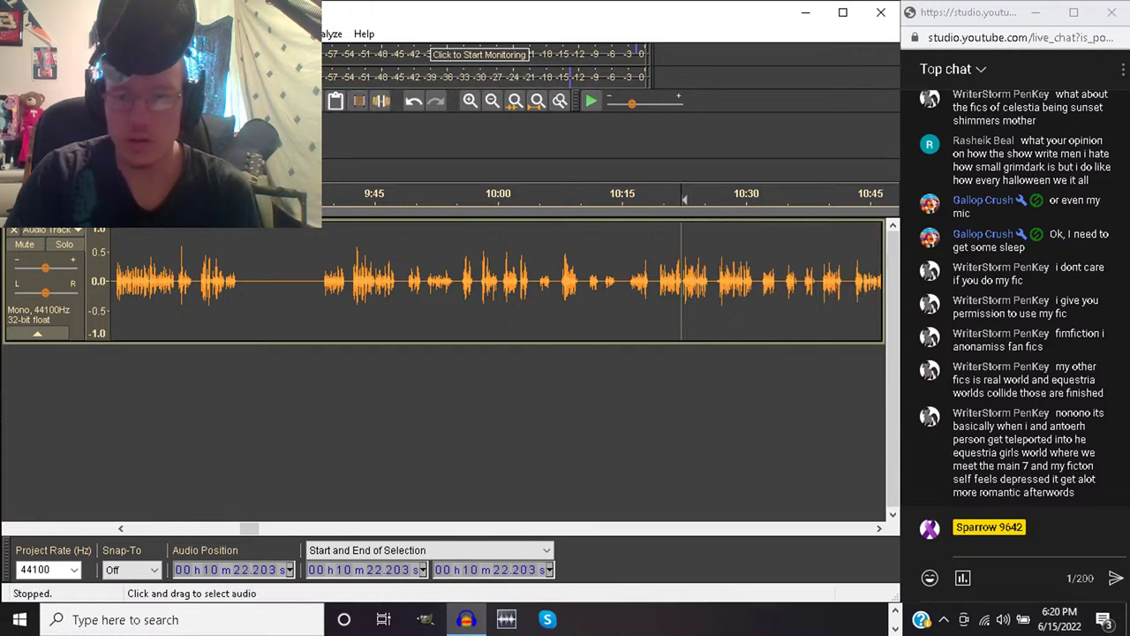
# Play from about 10:20.4, undo the last cut and delete the longer passage from about 10:22.2 to 10:32.4 instead
pyautogui.click(668, 283)
pyautogui.press('space')
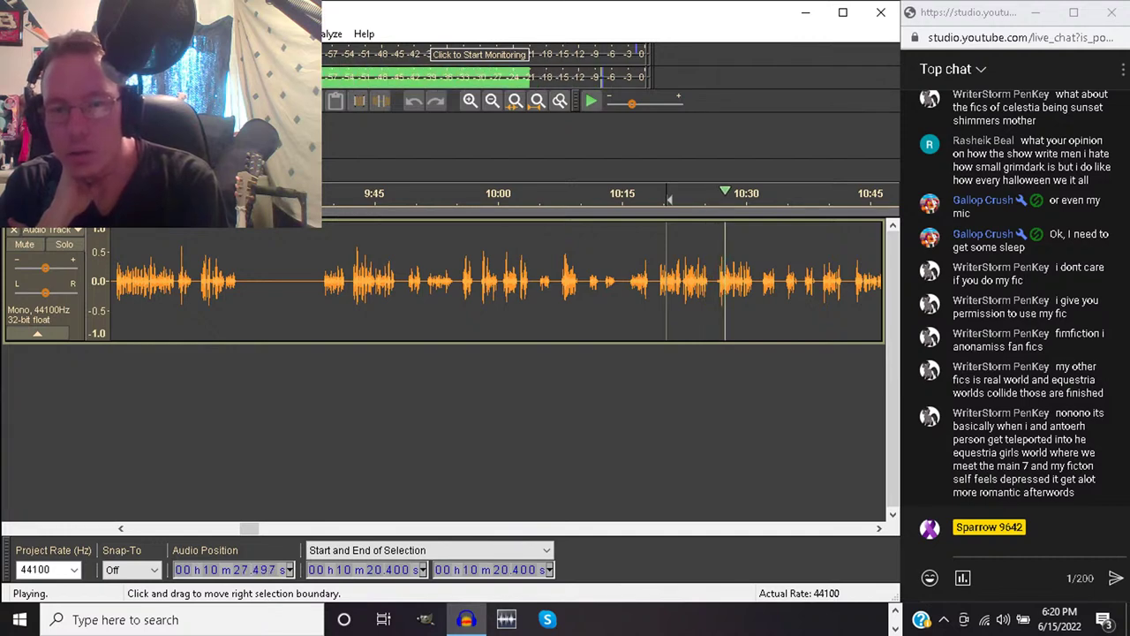
pyautogui.press('space')
pyautogui.moveTo(682, 283); pyautogui.dragTo(758, 283)
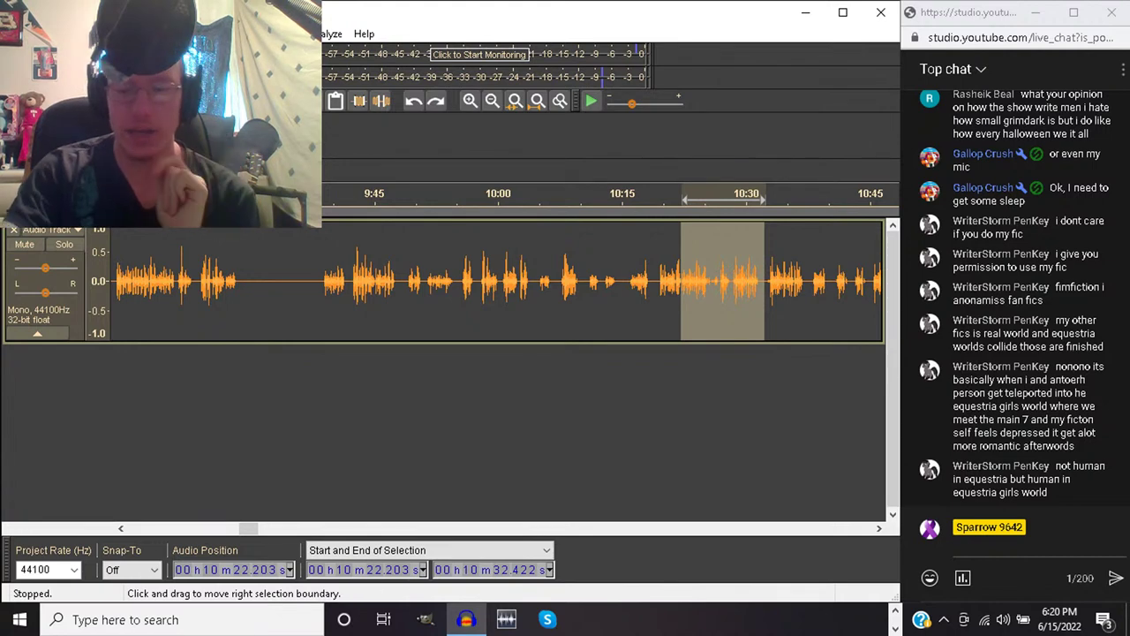
pyautogui.press('Delete')
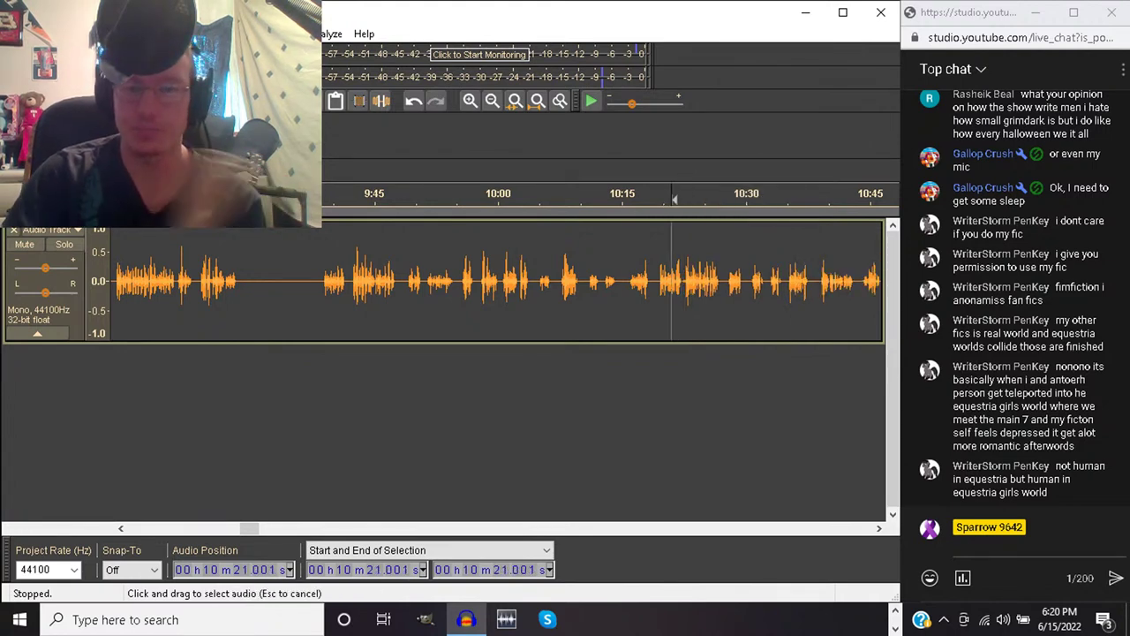
# Play the narration from about 10:21.0 and delete the phrase from about 10:30.3 to 10:32.8
pyautogui.press('space')
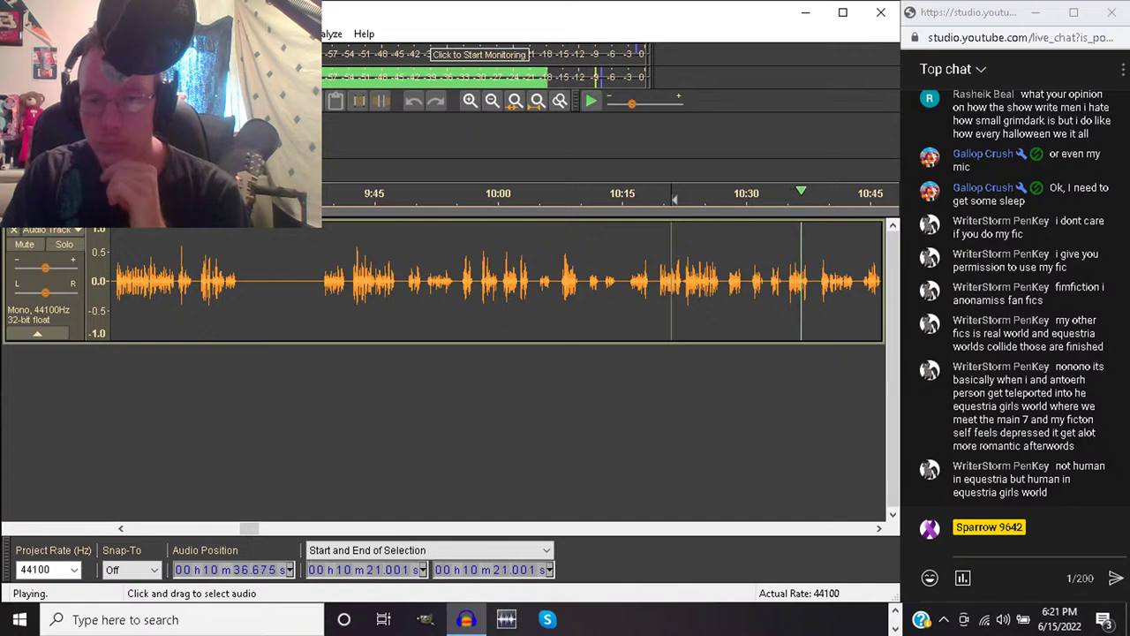
pyautogui.moveTo(749, 282); pyautogui.dragTo(769, 282)
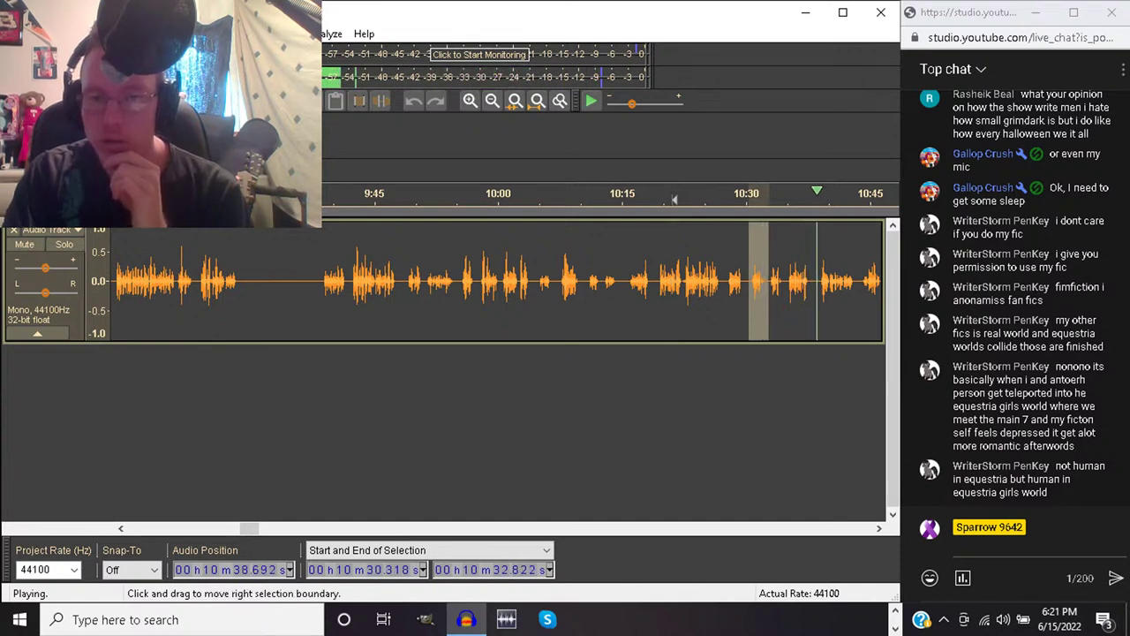
pyautogui.press('space')
pyautogui.moveTo(757, 200); pyautogui.dragTo(750, 199)
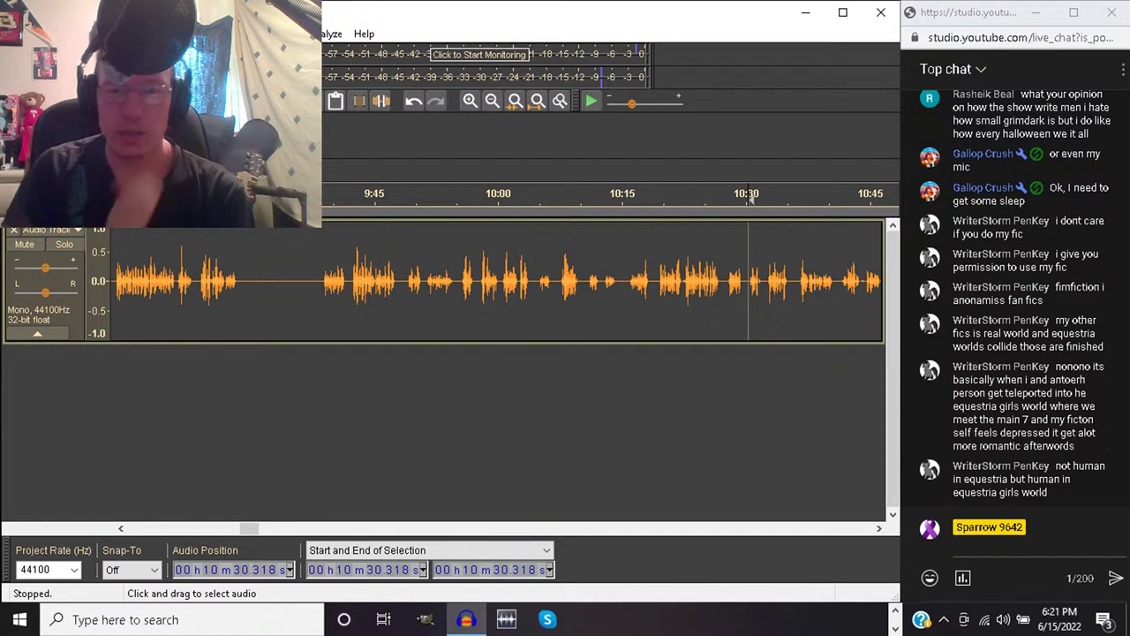
# Listen from about 10:30.3 and try deleting the section from about 10:41.3 to 11:19.9
pyautogui.press('space')
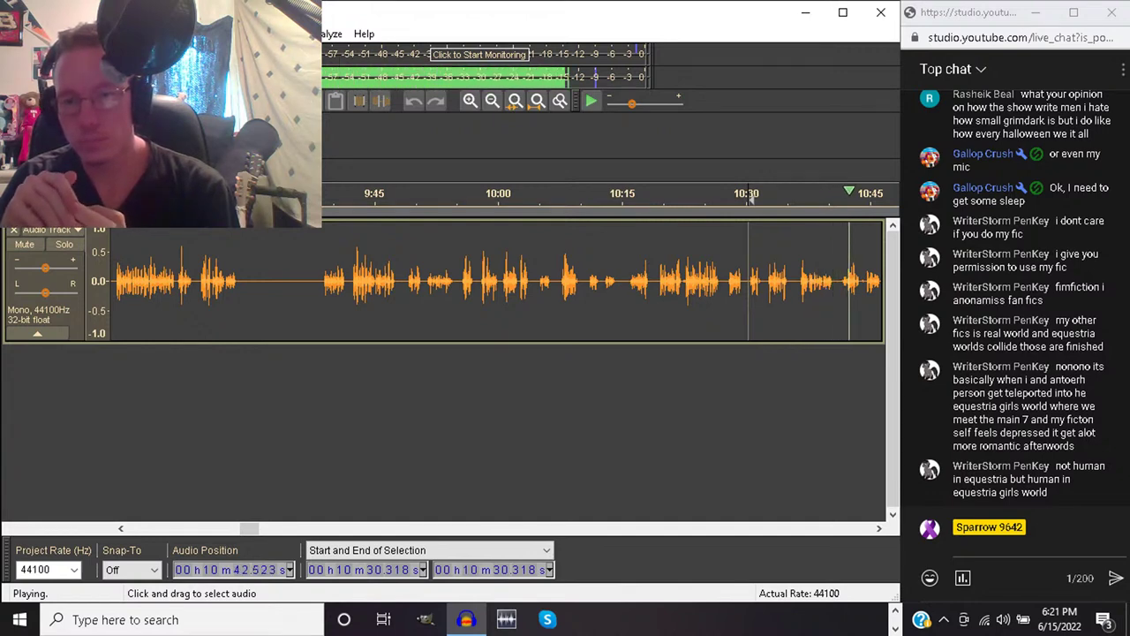
pyautogui.press('space')
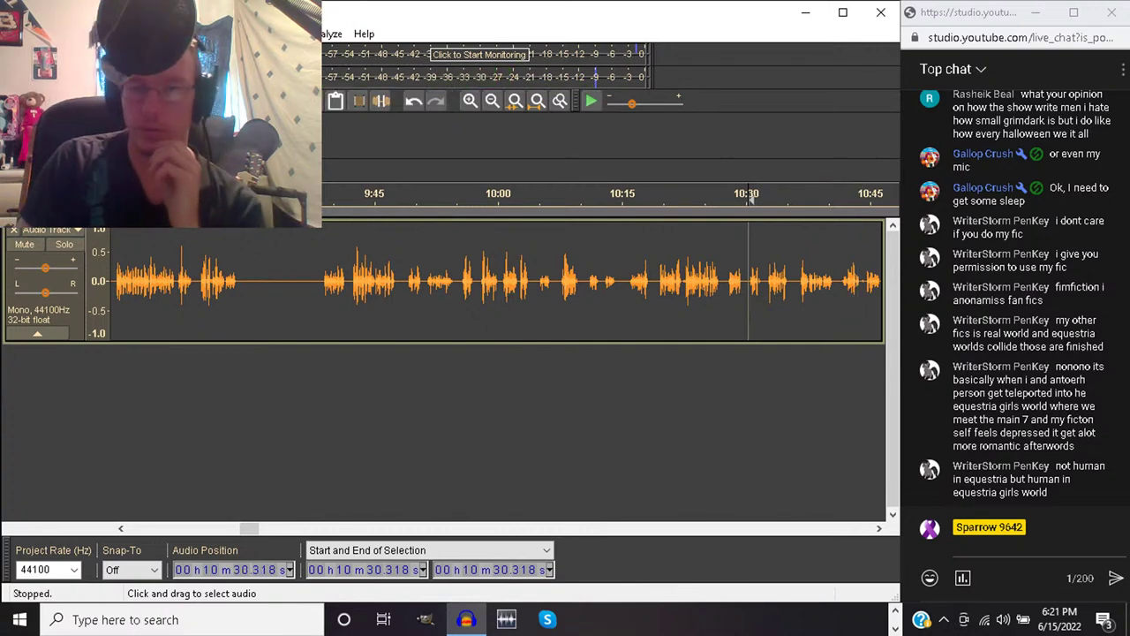
pyautogui.moveTo(839, 281)
pyautogui.mouseDown()
pyautogui.moveTo(887, 281)
pyautogui.moveTo(673, 281)
pyautogui.moveTo(689, 281)
pyautogui.mouseUp()
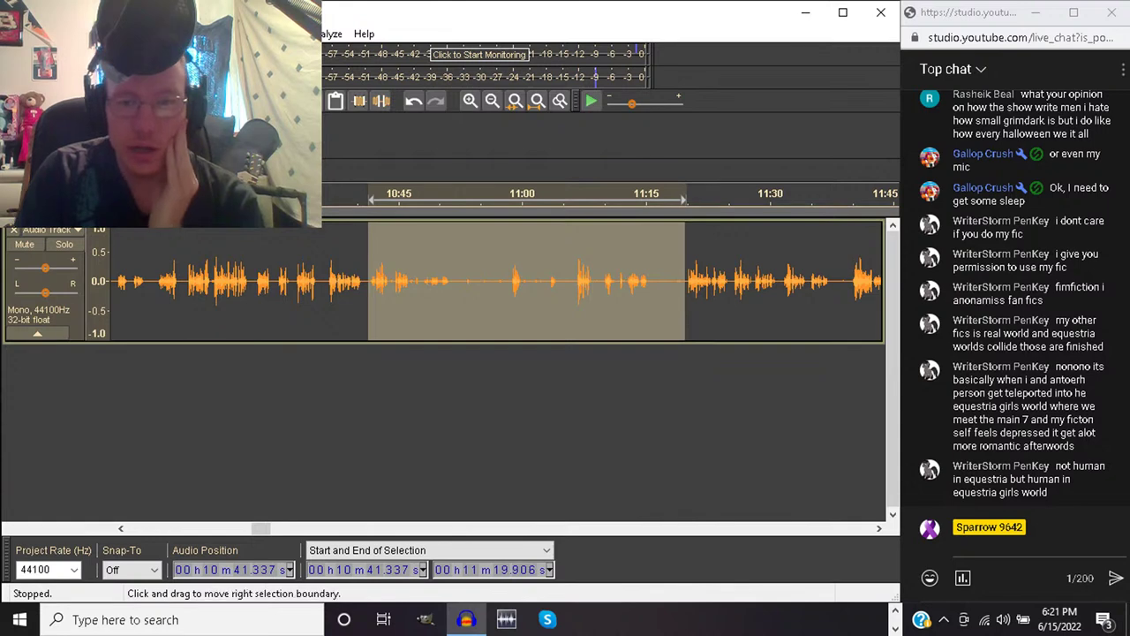
pyautogui.press('Delete')
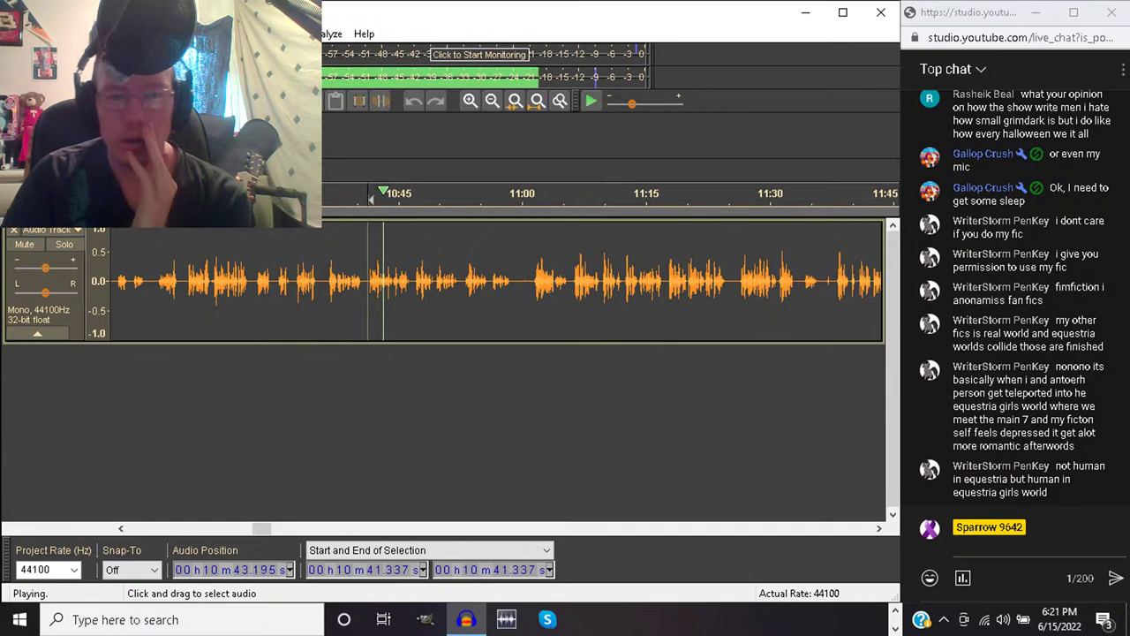
pyautogui.press('space')
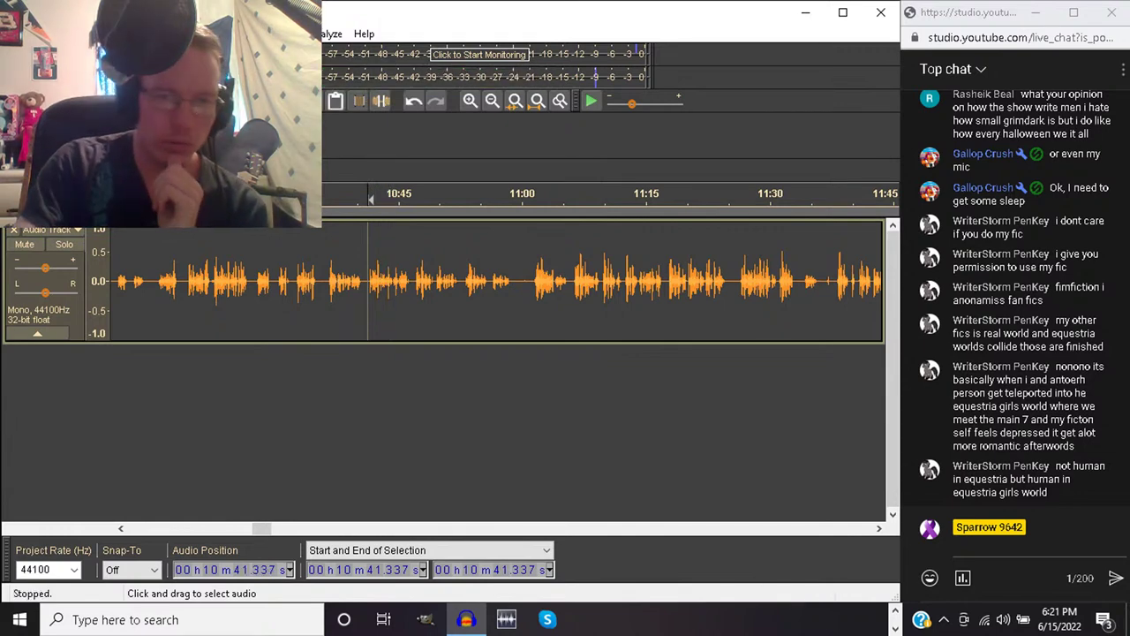
pyautogui.hotkey('ctrl', 'z')
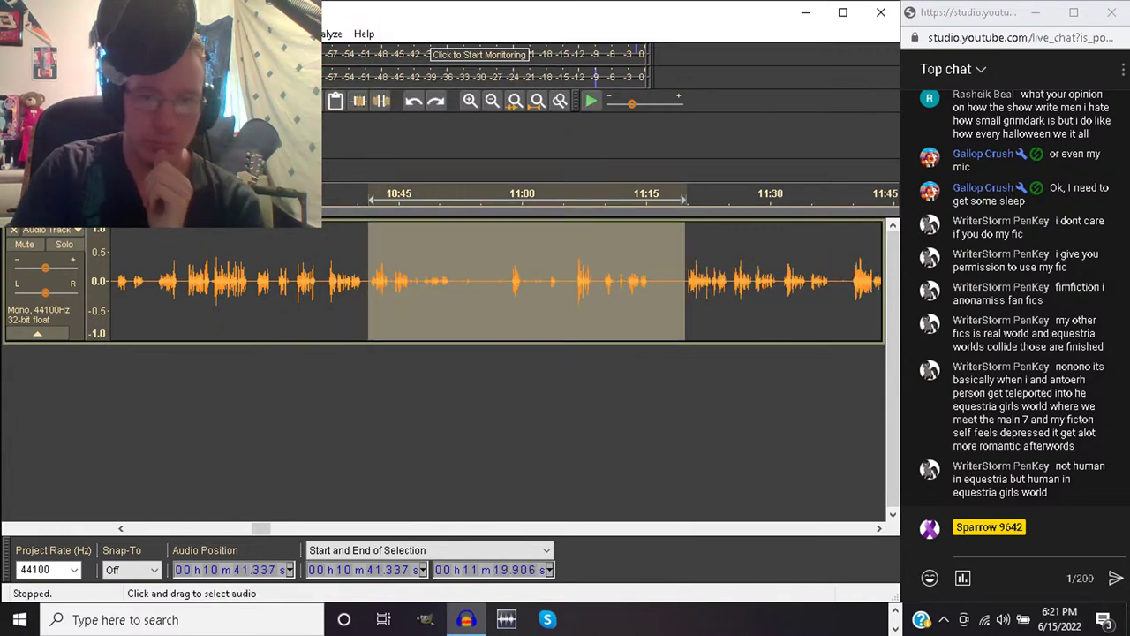
# Listen from about 11:06.4 and silence the stretch from about 10:41.4 to 11:06.4
pyautogui.click(508, 281)
pyautogui.press('space')
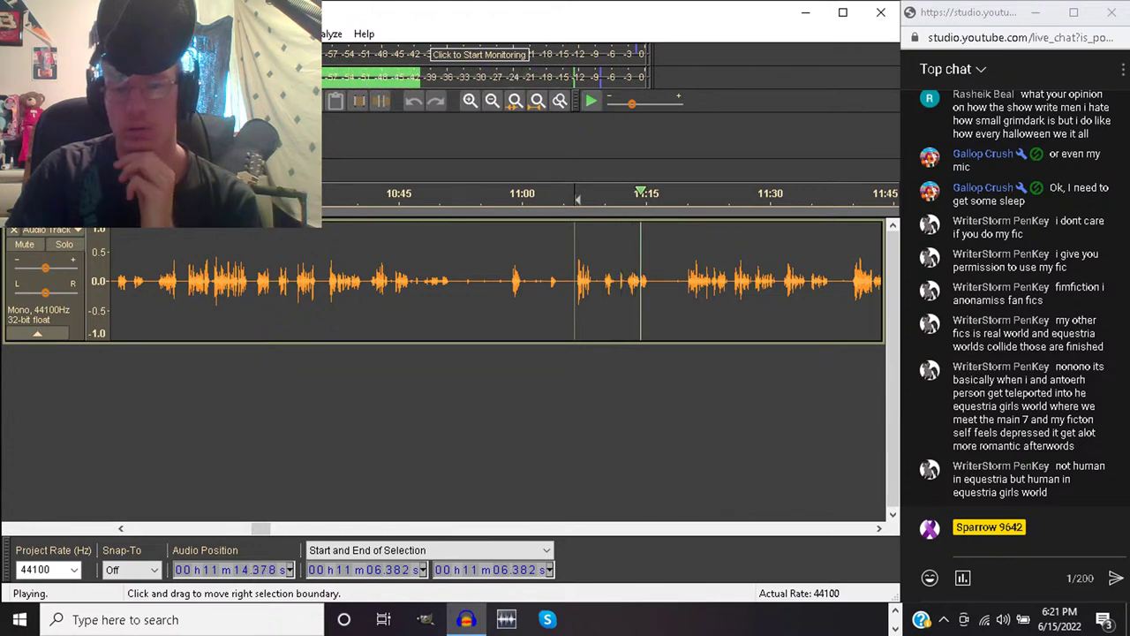
pyautogui.moveTo(575, 280); pyautogui.dragTo(369, 281)
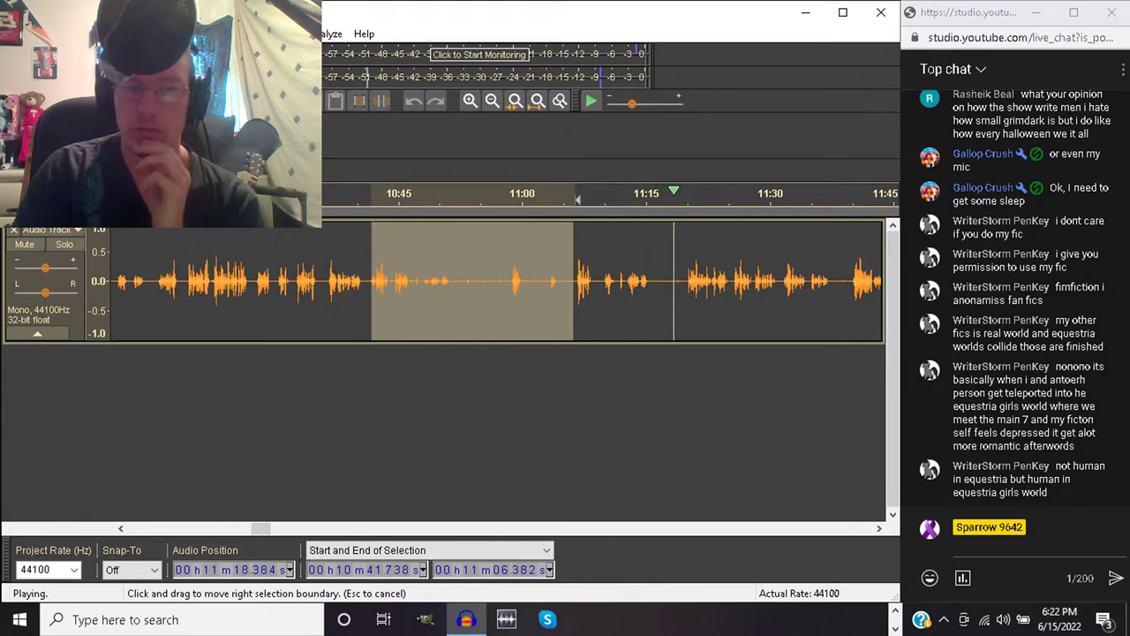
pyautogui.press('space')
pyautogui.press('space')
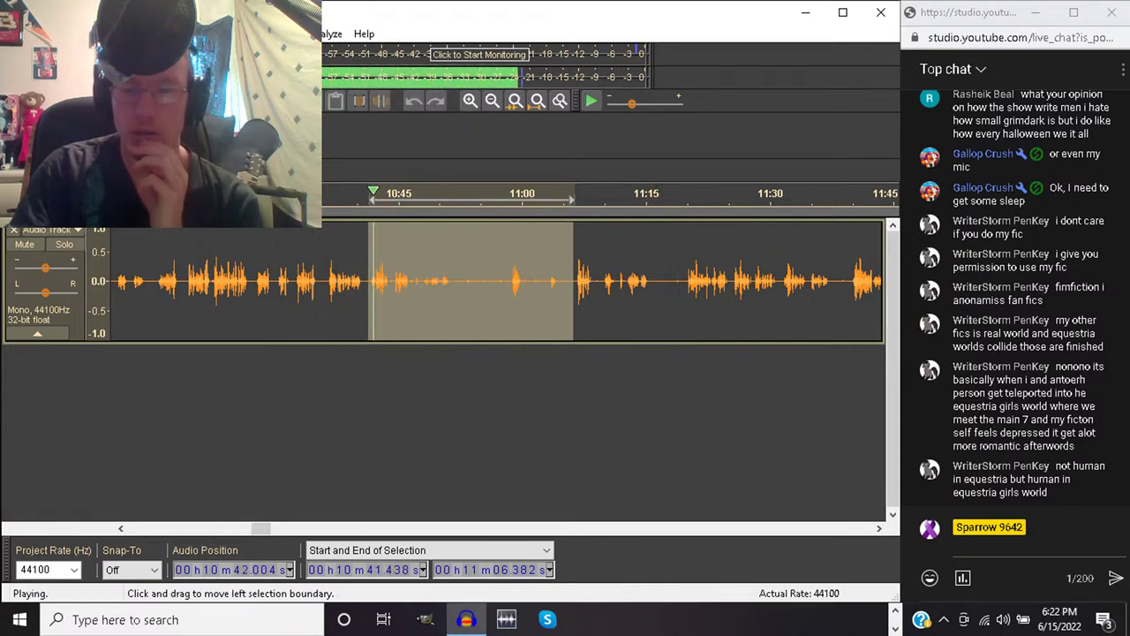
pyautogui.press('space')
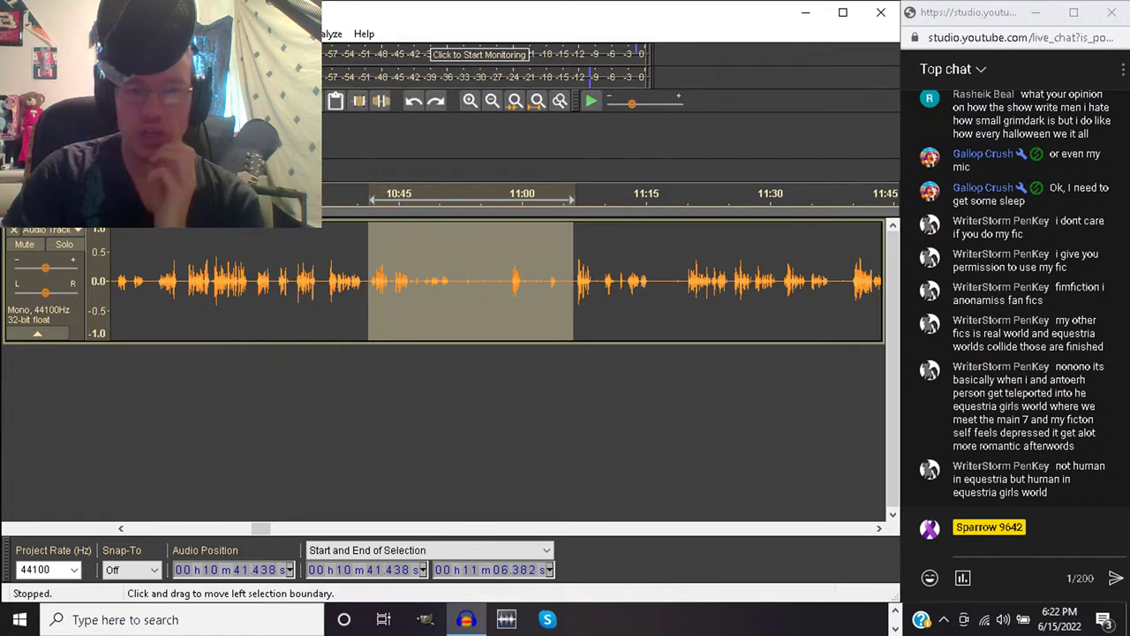
pyautogui.click(380, 101)
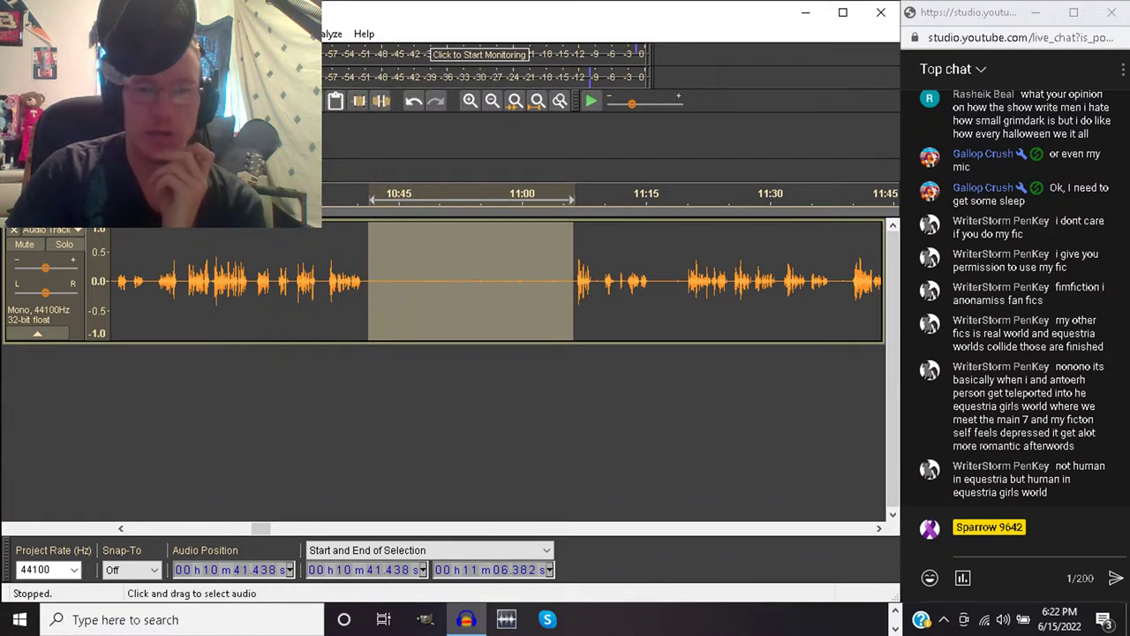
# Delete the silence from about 10:42.2 to 11:06.4 and play back the join from about 10:38.6
pyautogui.moveTo(369, 283); pyautogui.dragTo(377, 283)
pyautogui.press('Delete')
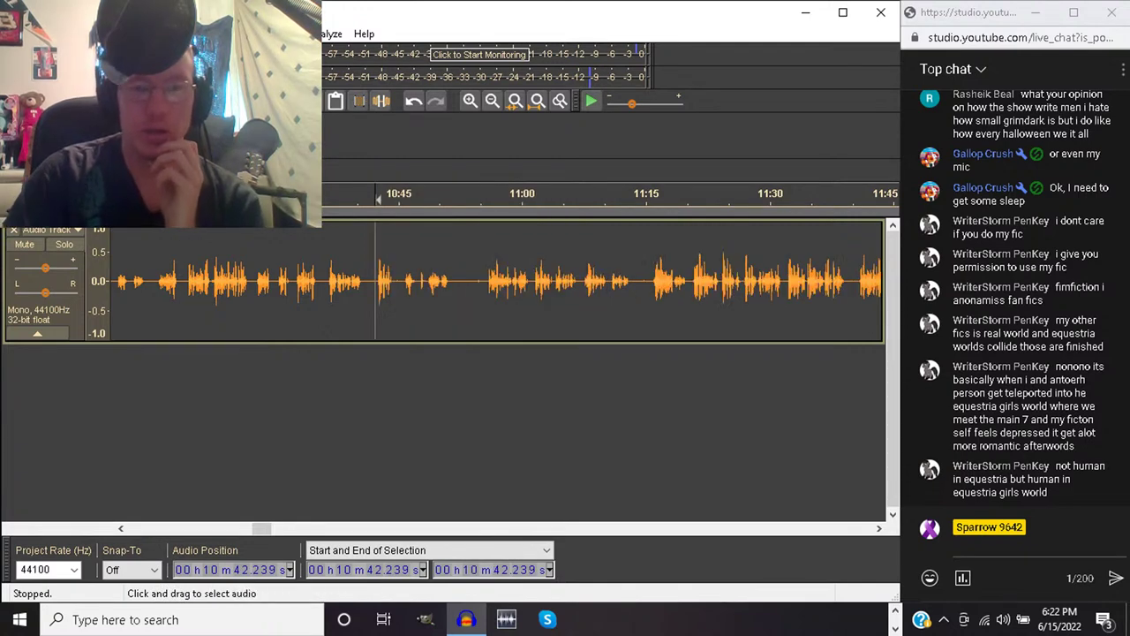
pyautogui.click(347, 283)
pyautogui.press('space')
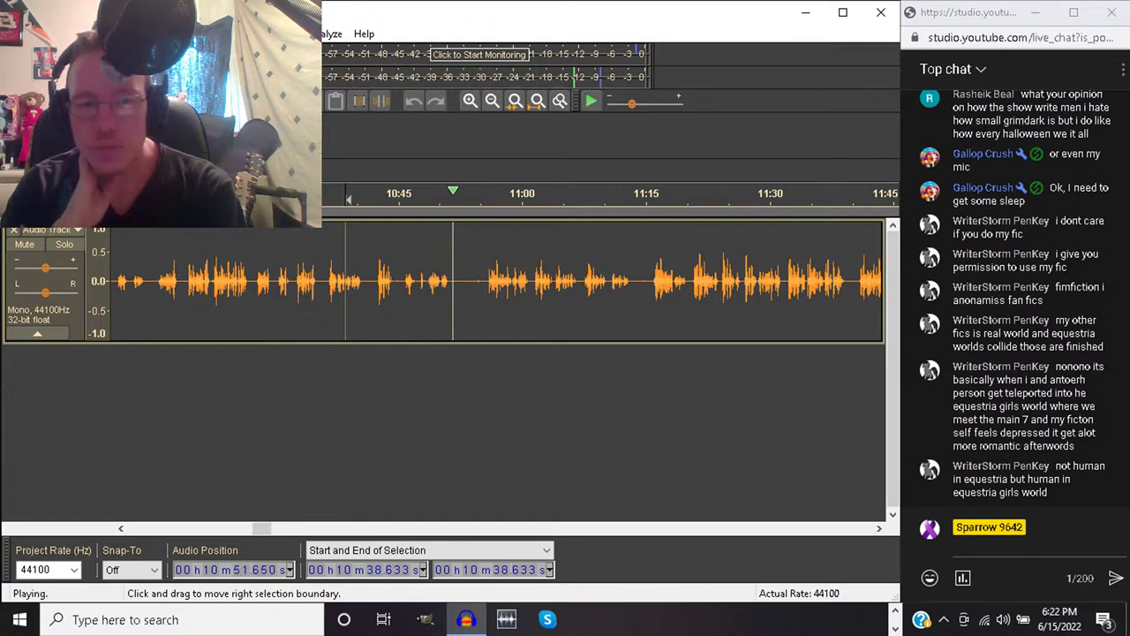
pyautogui.press('space')
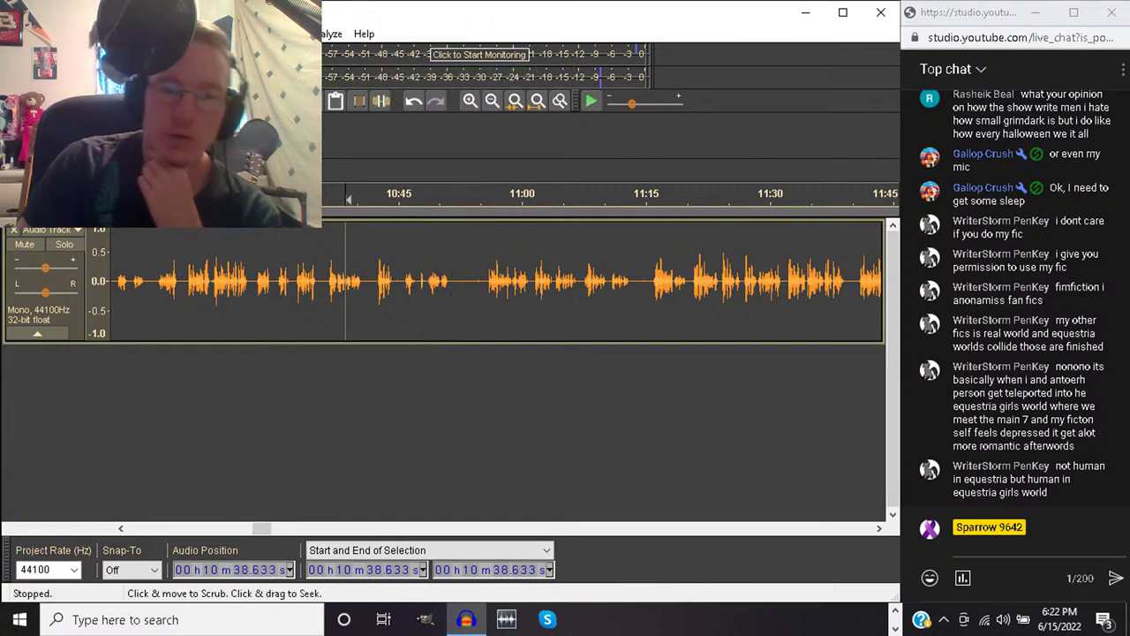
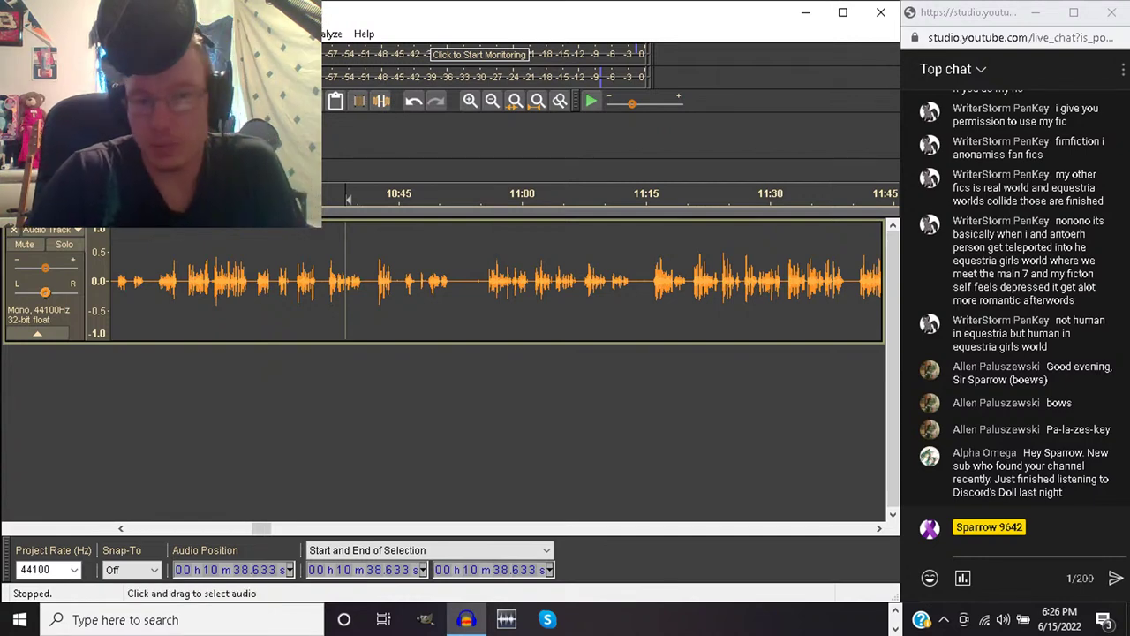
# Check the playback around 10:49.2 and lengthen the following pause by pasting a copy of about 10:51.7 to 10:55.6 at about 10:54.5
pyautogui.press('space')
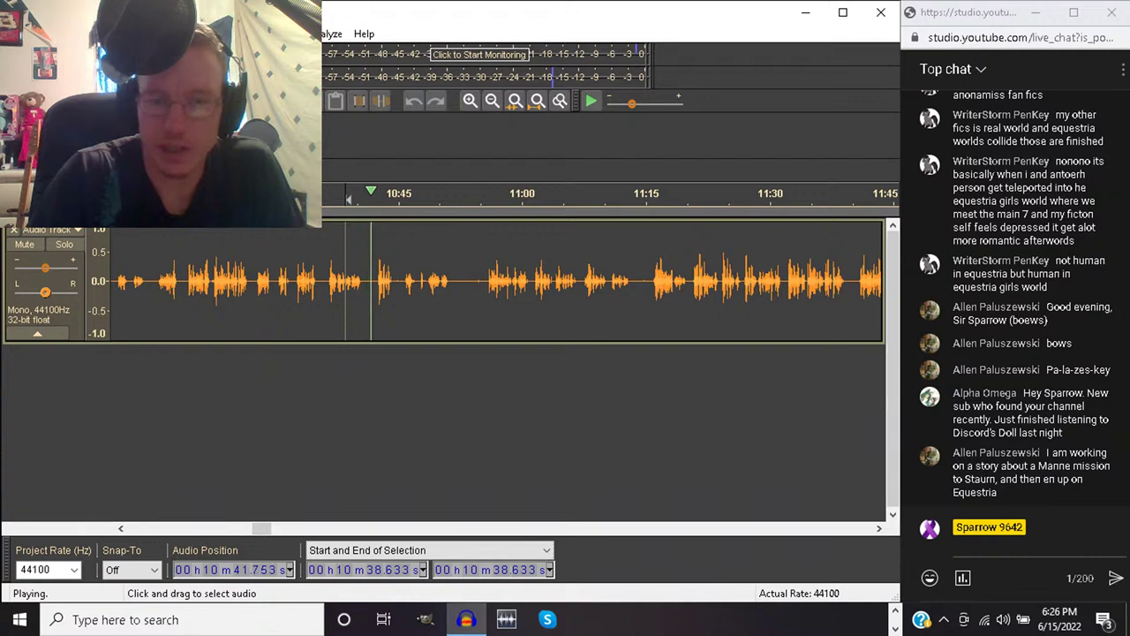
pyautogui.press('space')
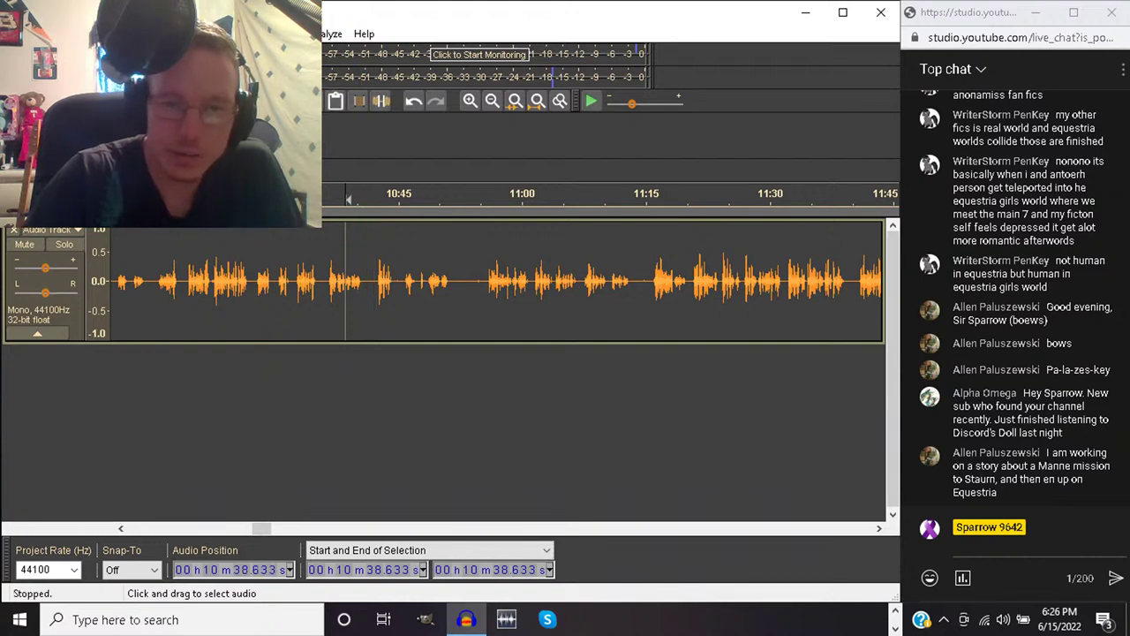
pyautogui.click(432, 283)
pyautogui.press('space')
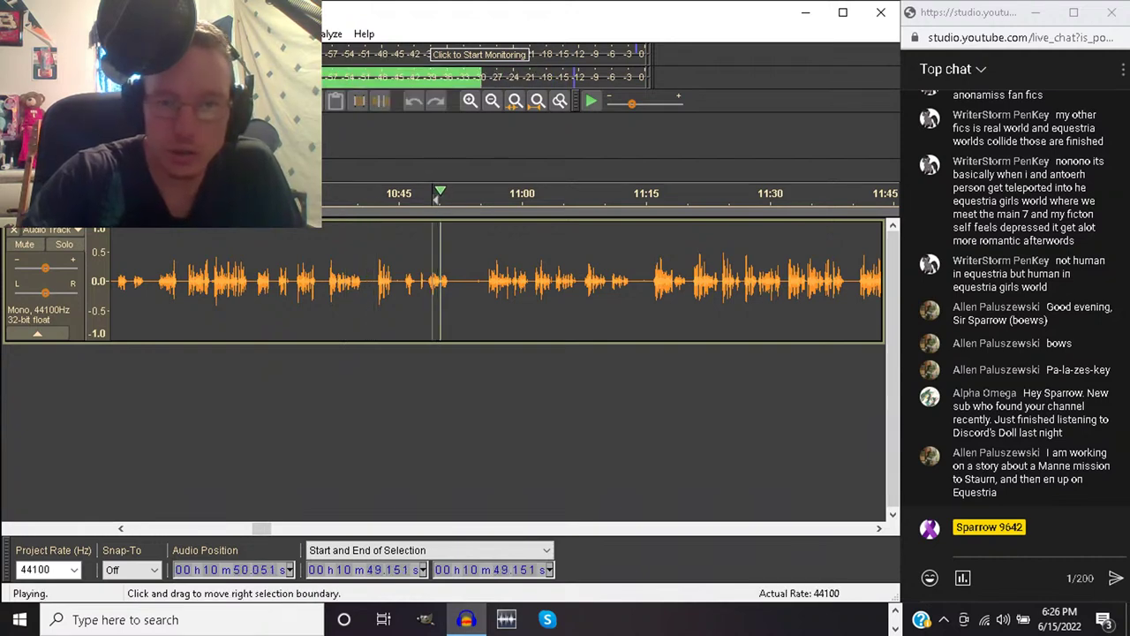
pyautogui.press('space')
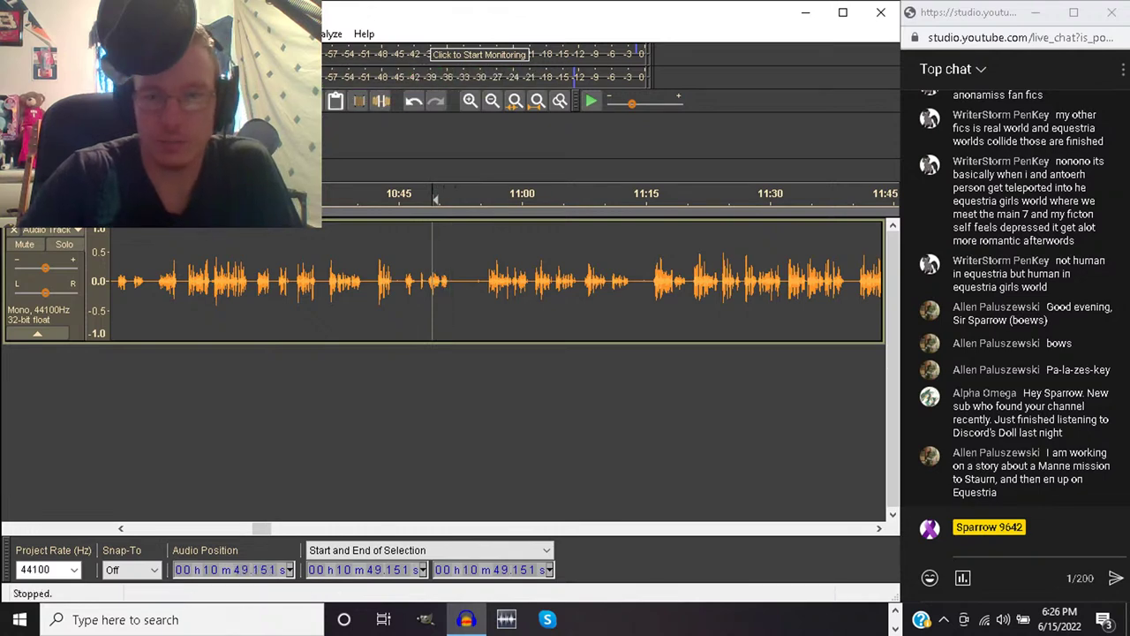
pyautogui.moveTo(453, 282); pyautogui.dragTo(484, 282)
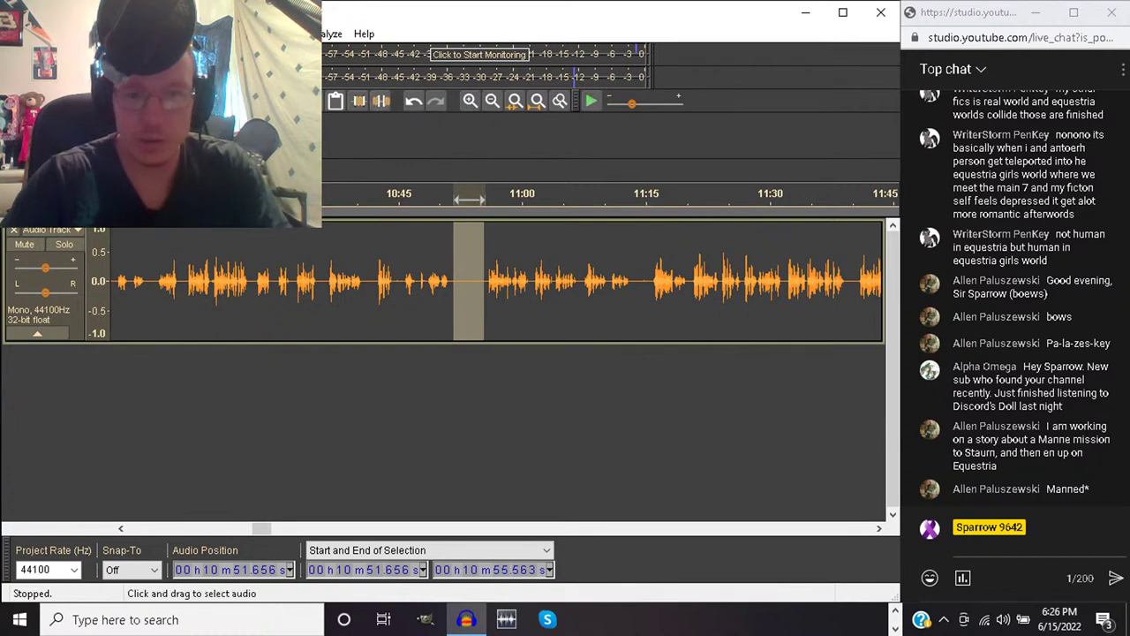
pyautogui.hotkey('ctrl', 'z')
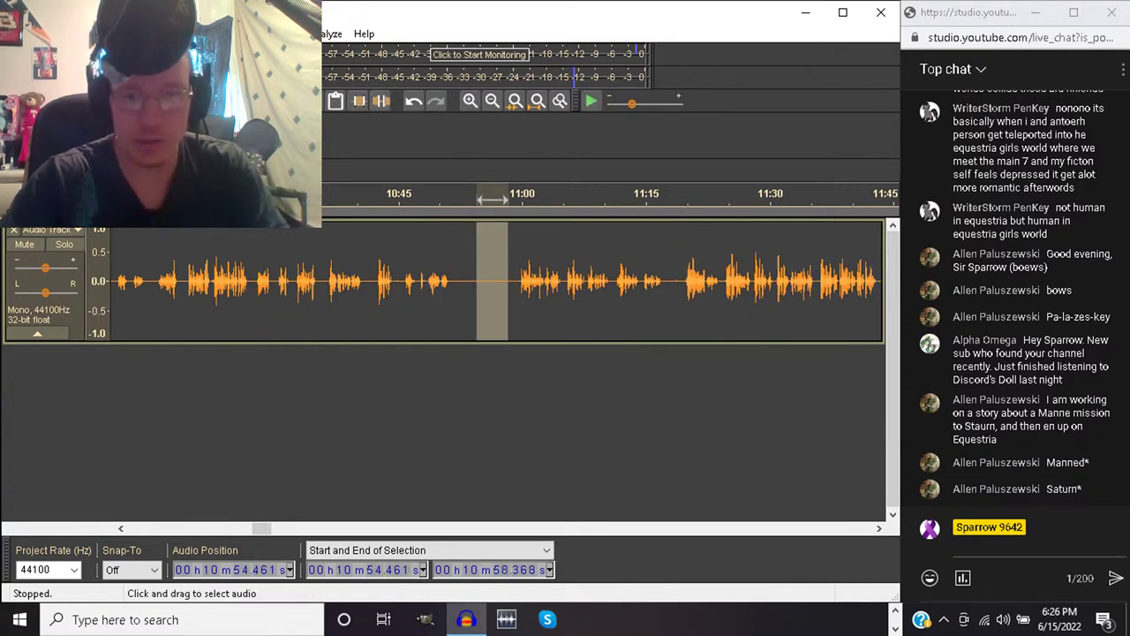
pyautogui.click(501, 283)
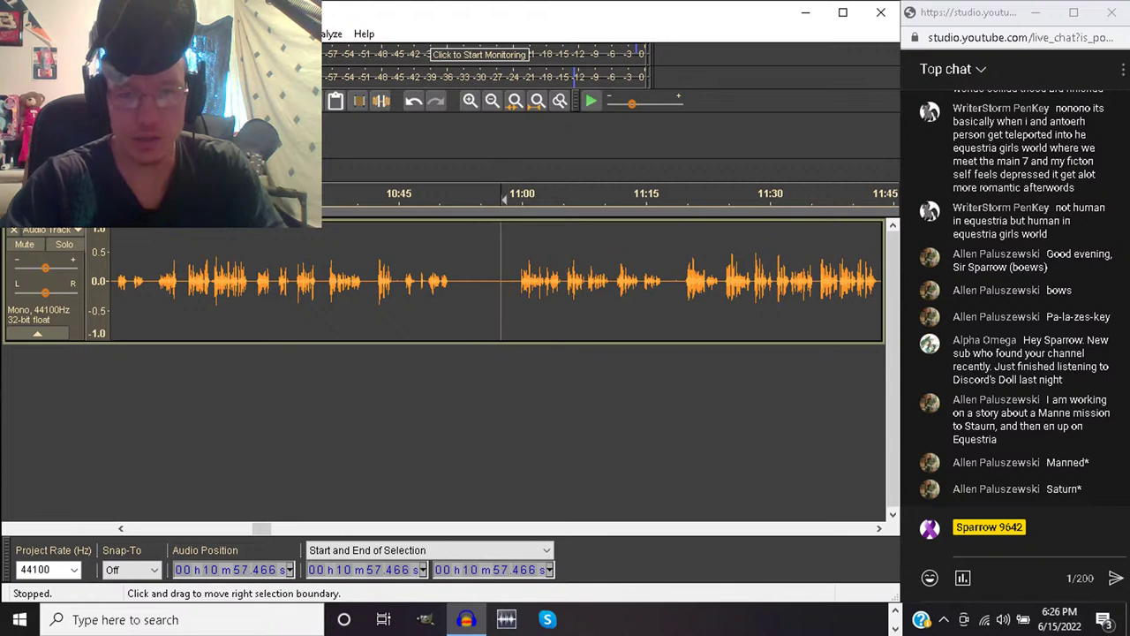
# Lengthen the pause further by pasting the copied silence at about 10:57.5, and listen from about 11:03.3
pyautogui.hotkey('ctrl', 'r')
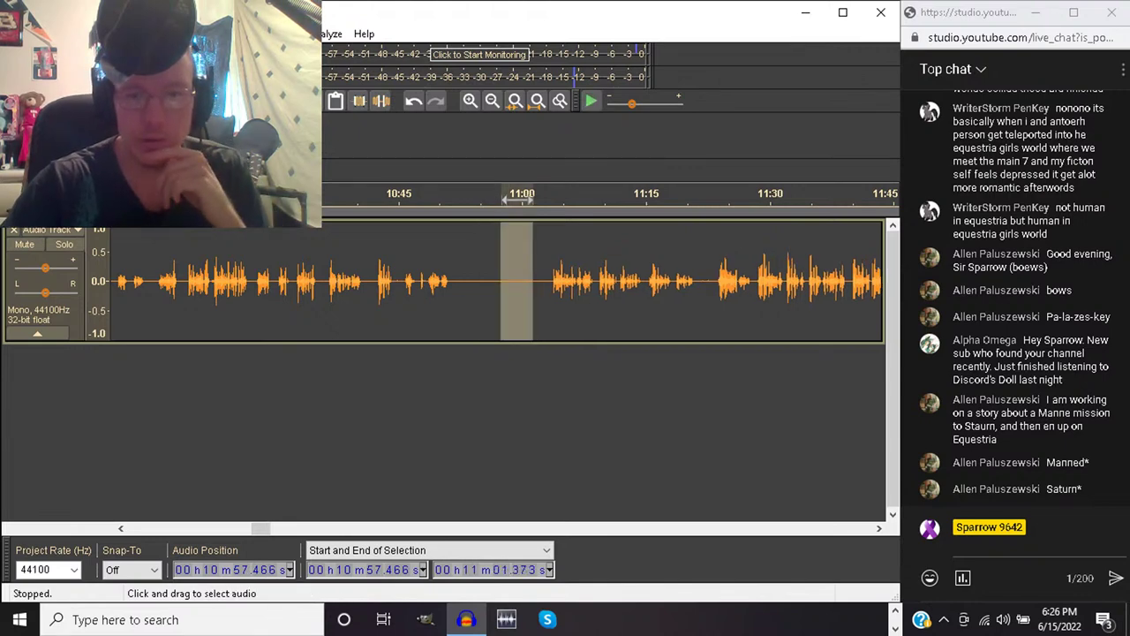
pyautogui.click(549, 198)
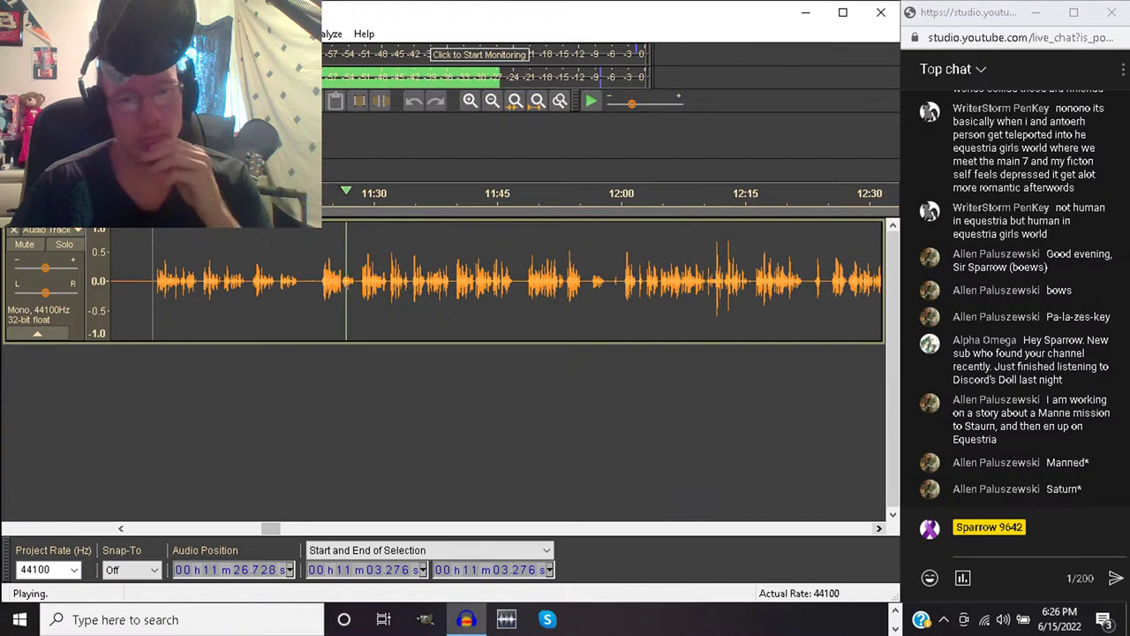
# Delete the passage from about 11:23.0 to 11:28.3
pyautogui.click(316, 283)
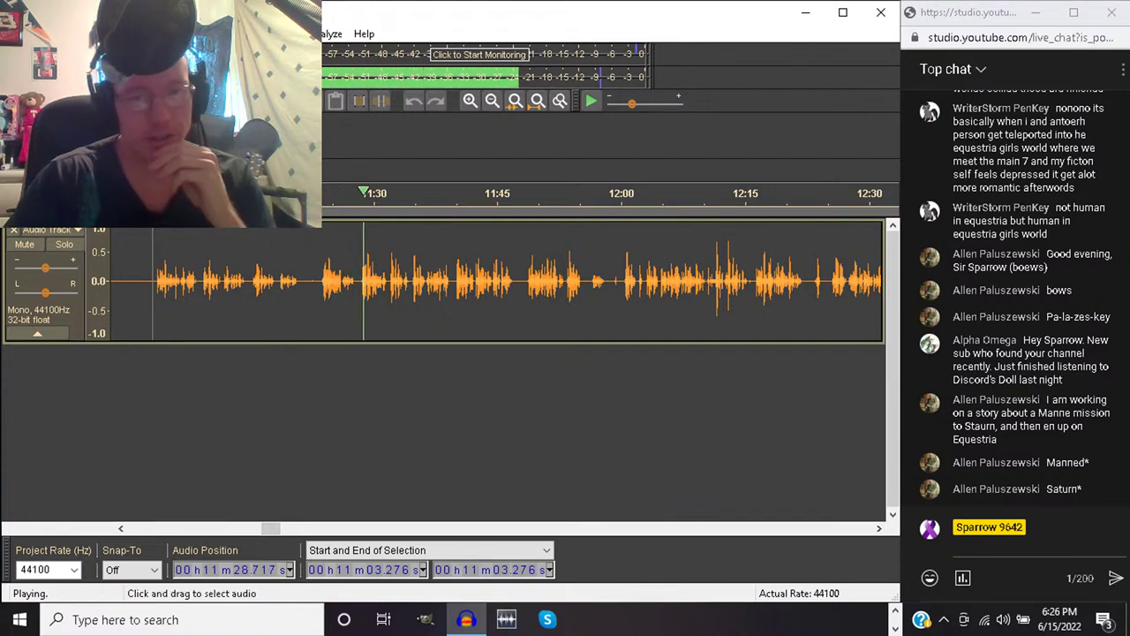
pyautogui.moveTo(316, 283); pyautogui.dragTo(358, 283)
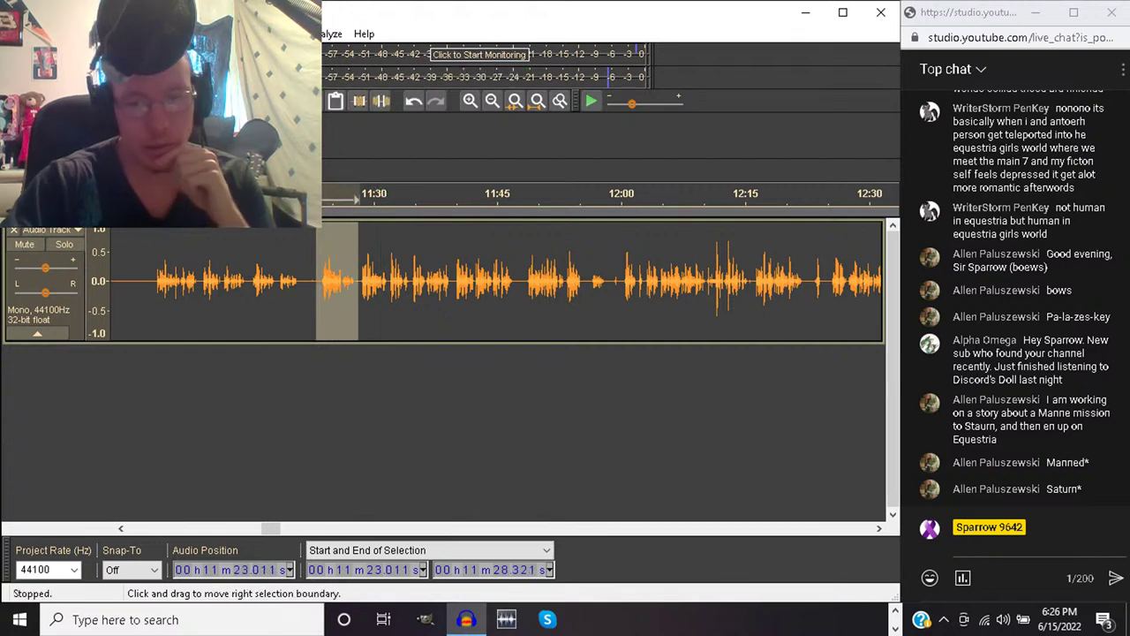
pyautogui.press('Delete')
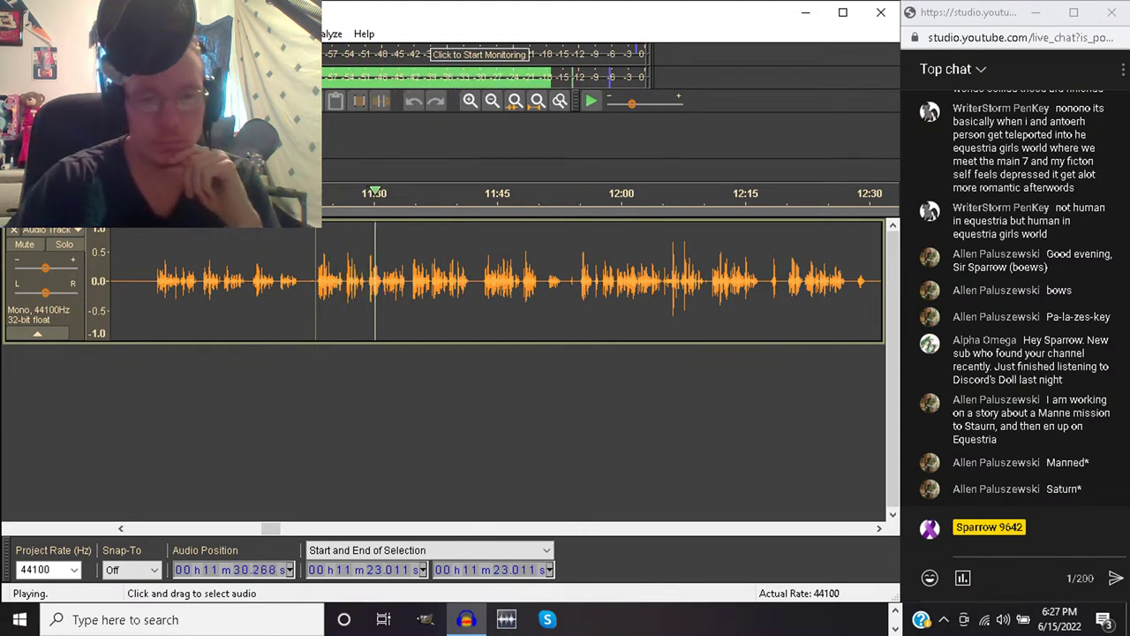
# Delete the passage from about 11:26.6 to 11:29.2 and play back from the cut
pyautogui.click(347, 281)
pyautogui.moveTo(346, 280); pyautogui.dragTo(369, 280)
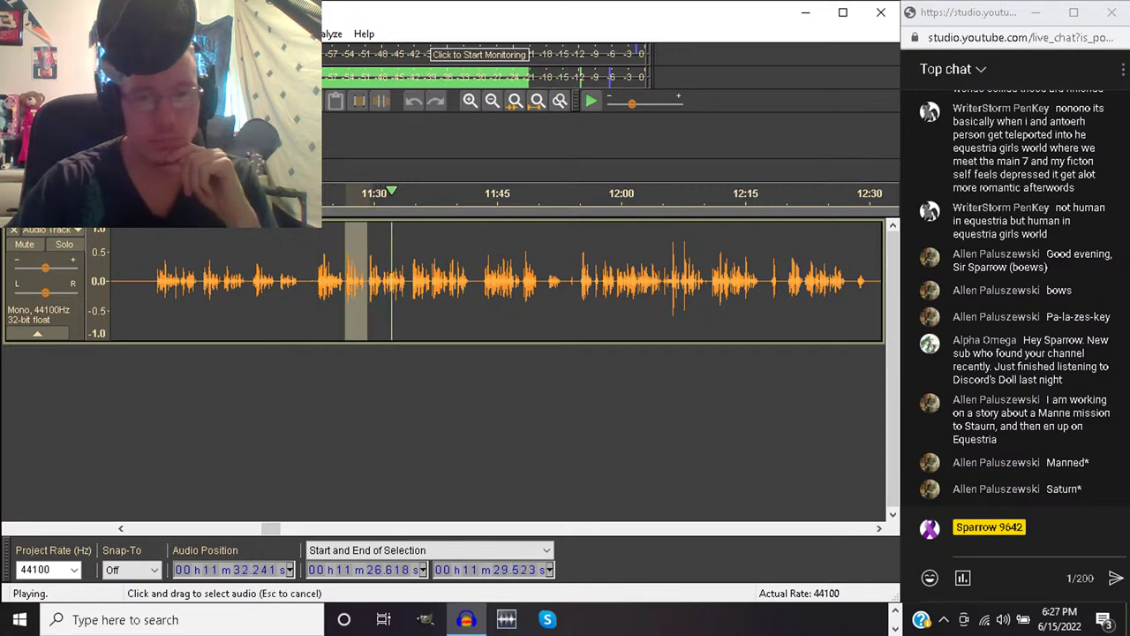
pyautogui.press('space')
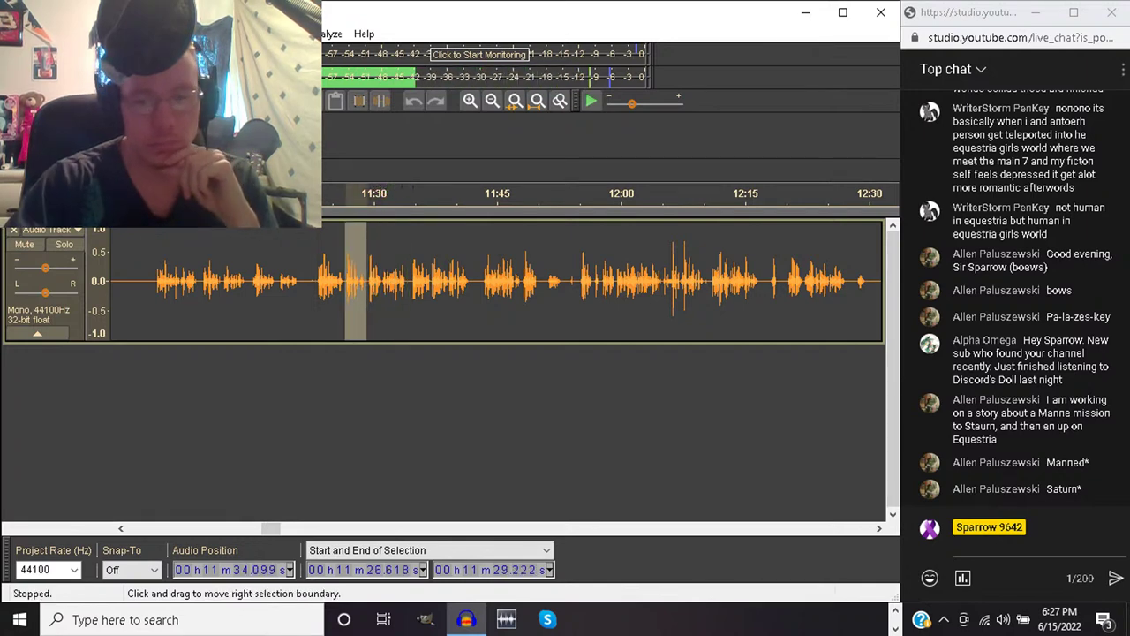
pyautogui.press('Left')
pyautogui.press('space')
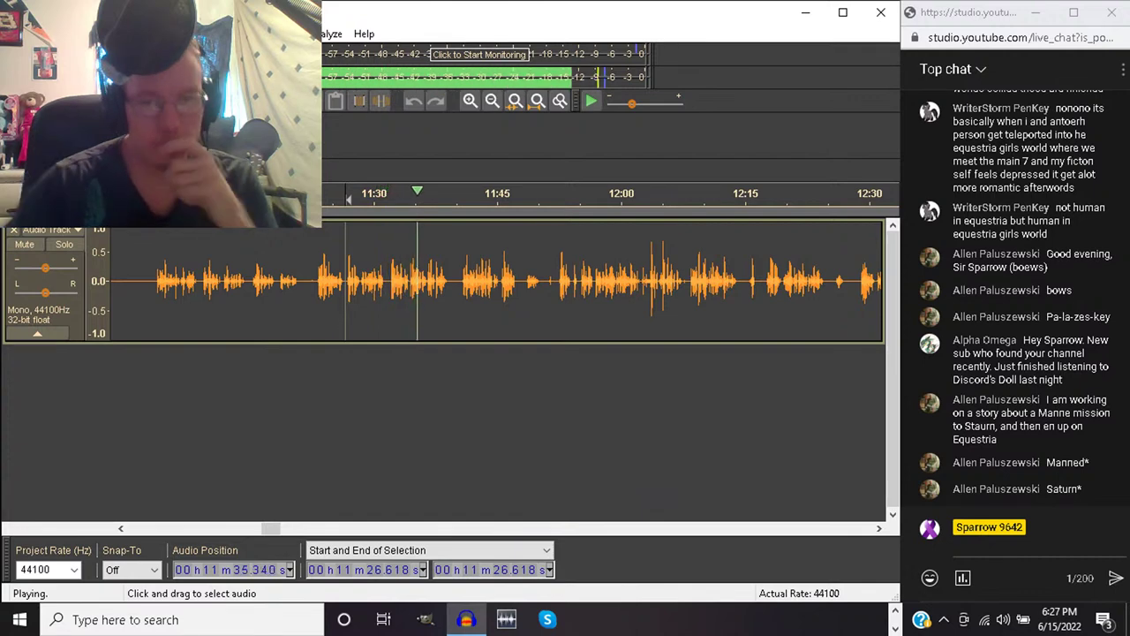
# Listen from about 11:32.0 and delete the short piece from about 11:33.9 to 11:34.4
pyautogui.click(391, 292)
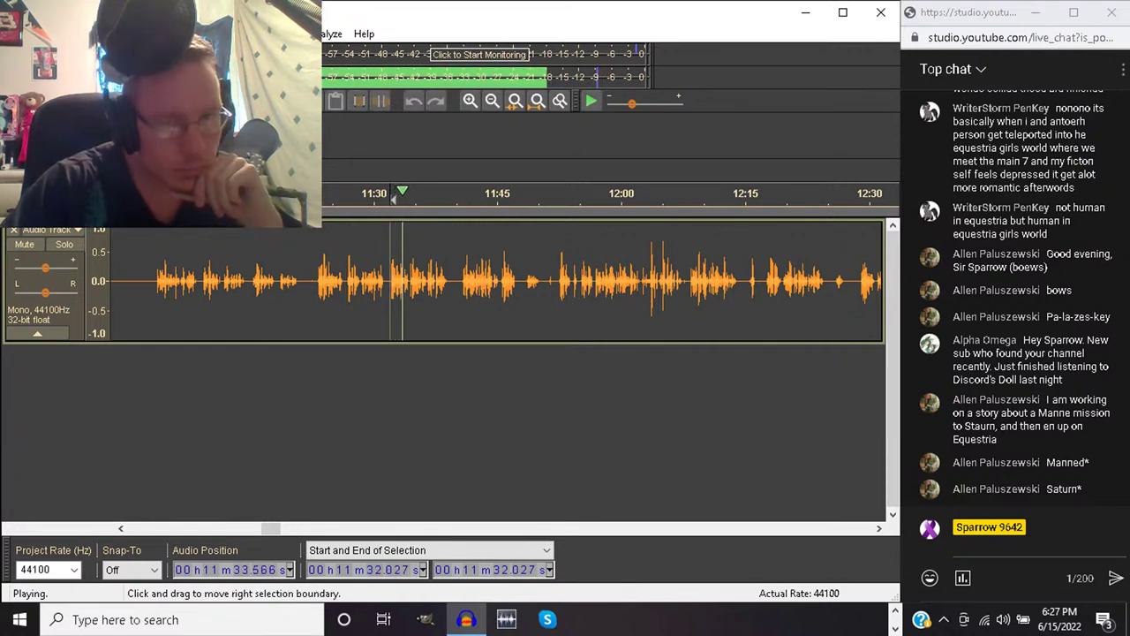
pyautogui.press('space')
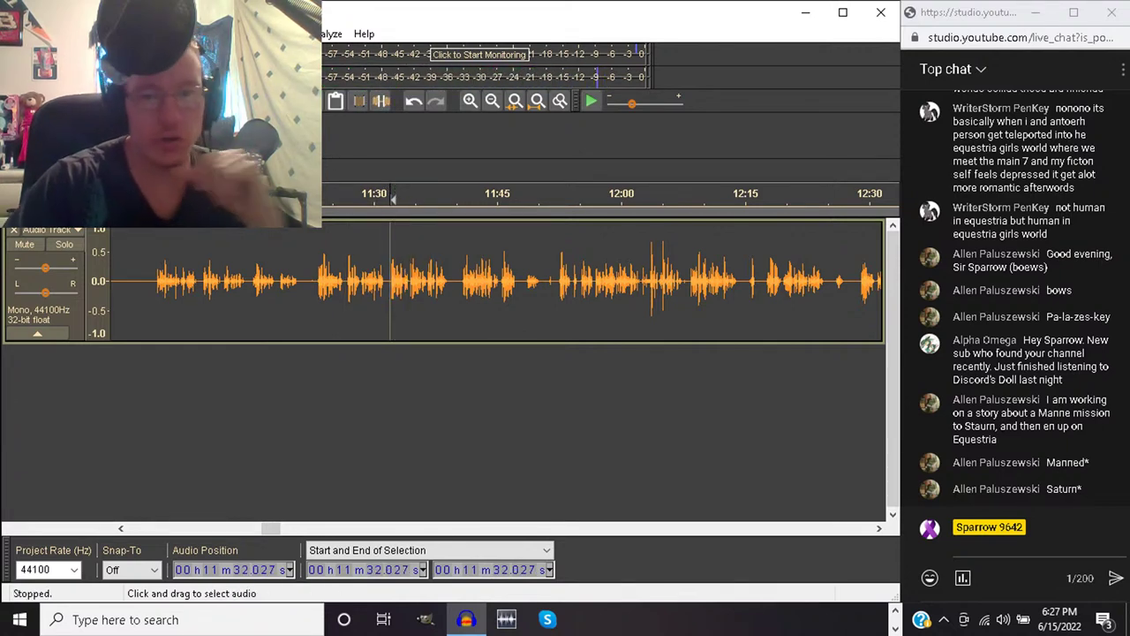
pyautogui.click(470, 100)
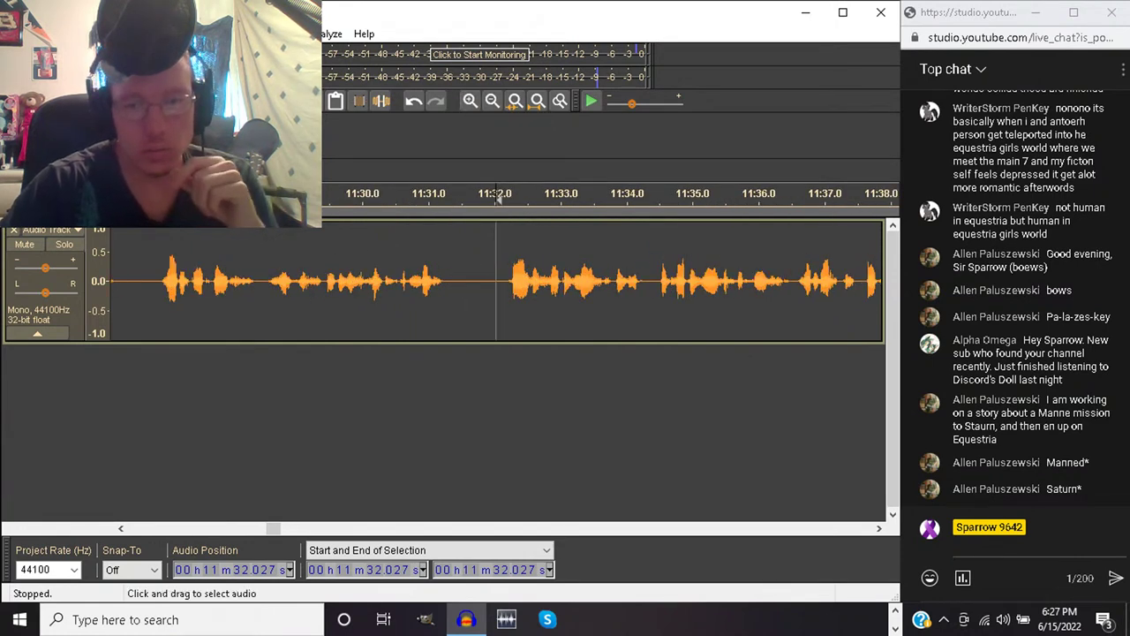
pyautogui.press('space')
pyautogui.click(618, 282)
pyautogui.press('space')
pyautogui.moveTo(621, 201); pyautogui.dragTo(652, 200)
pyautogui.press('Delete')
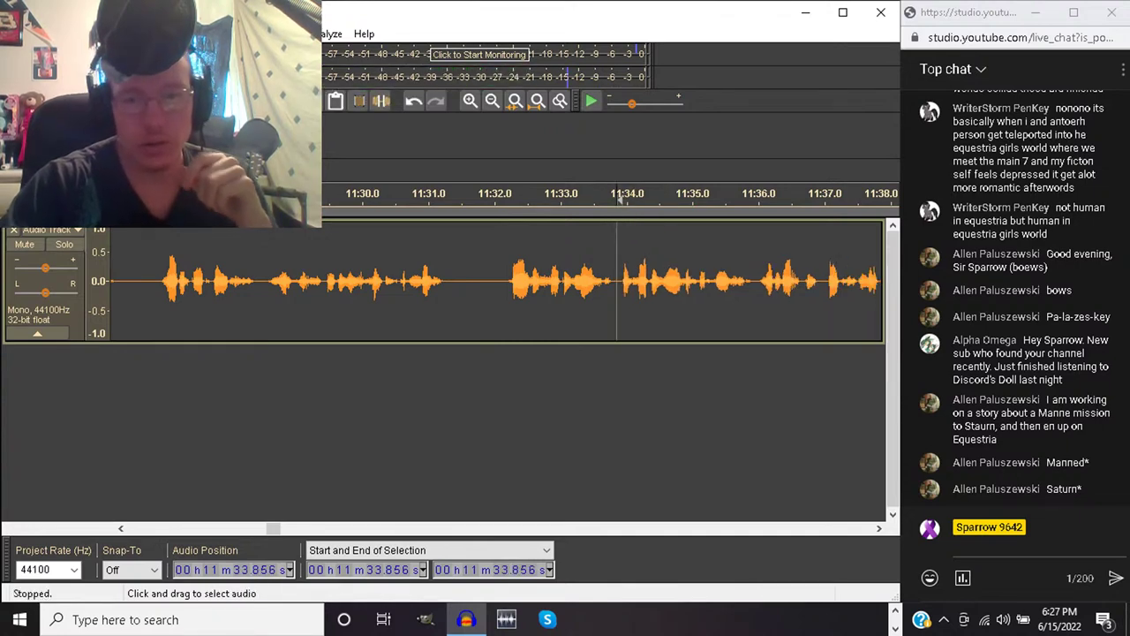
# Listen from about 11:32.1 and shorten the following pause by deleting about 11:38.9 to 11:39.5
pyautogui.click(504, 199)
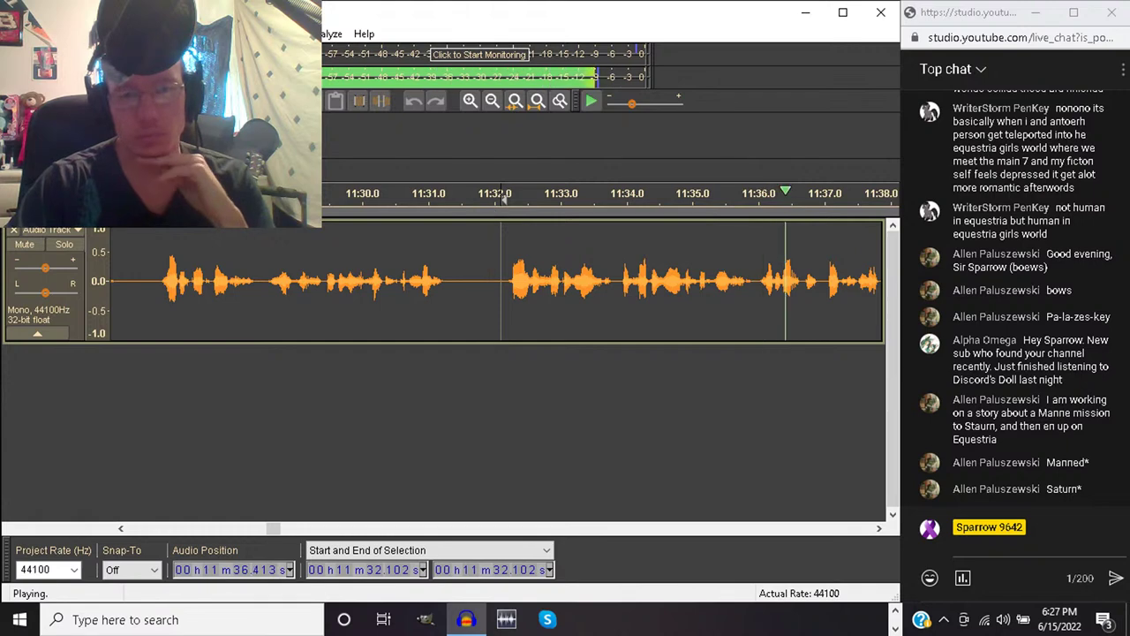
pyautogui.click(492, 101)
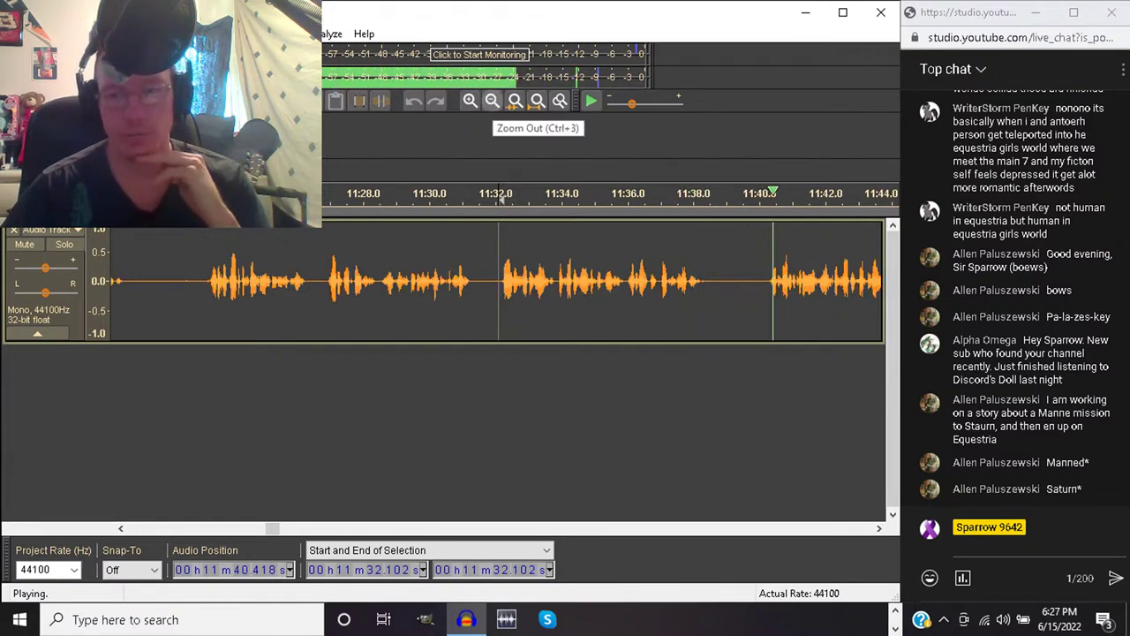
pyautogui.press('space')
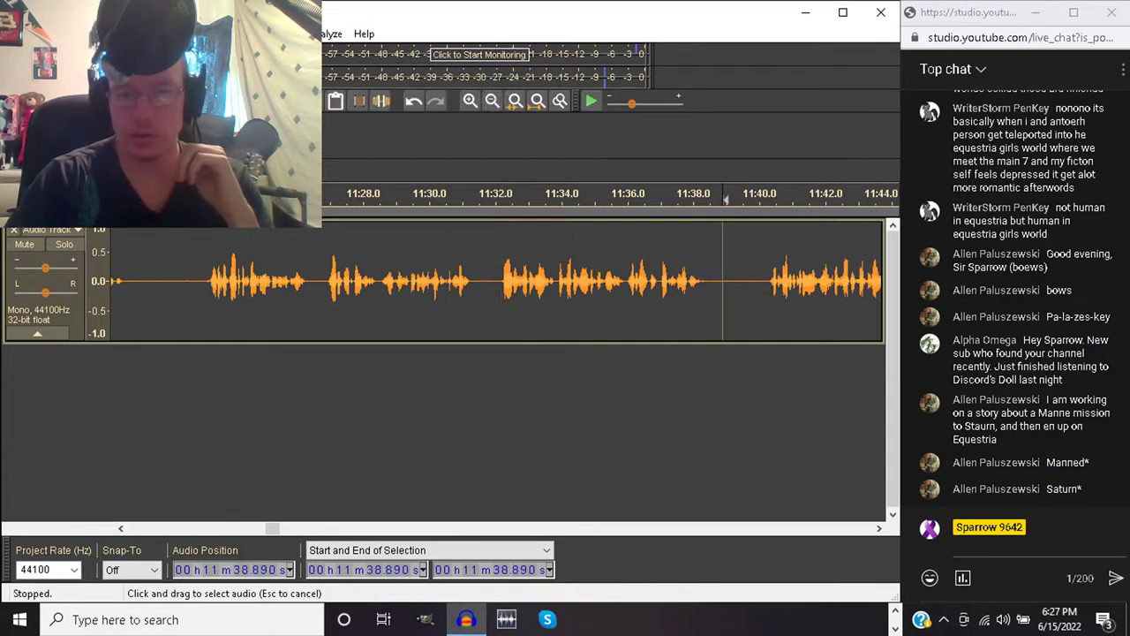
pyautogui.moveTo(722, 283); pyautogui.dragTo(743, 282)
pyautogui.press('Delete')
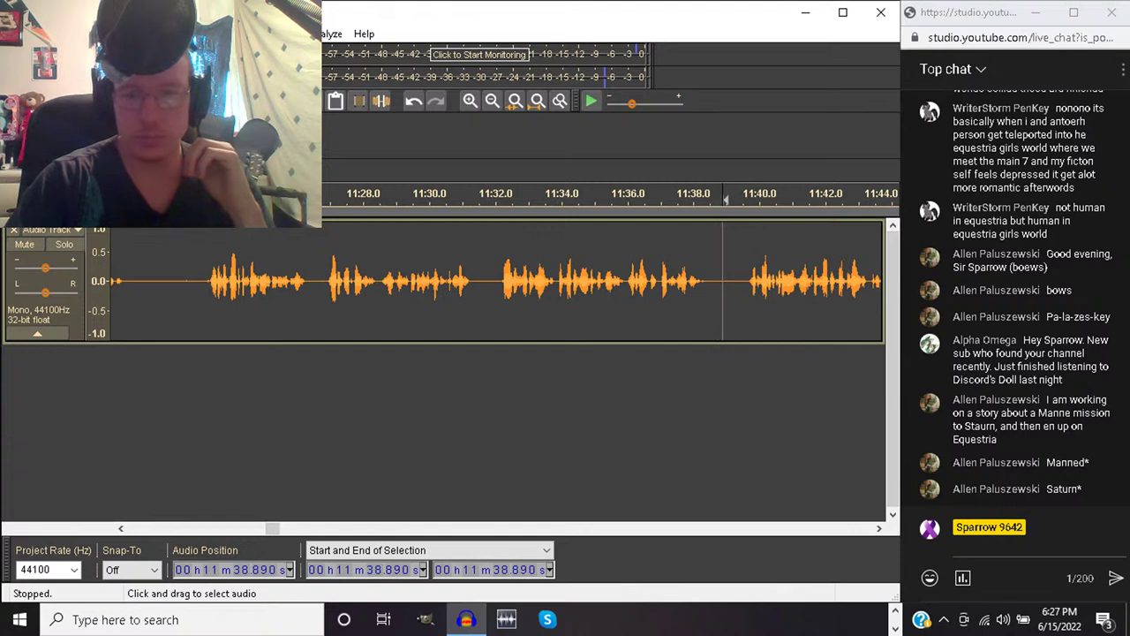
# Listen from about 11:37.0 and 11:44.1, and play the selected passage from about 11:39.5 to 11:44.1
pyautogui.click(660, 282)
pyautogui.press('space')
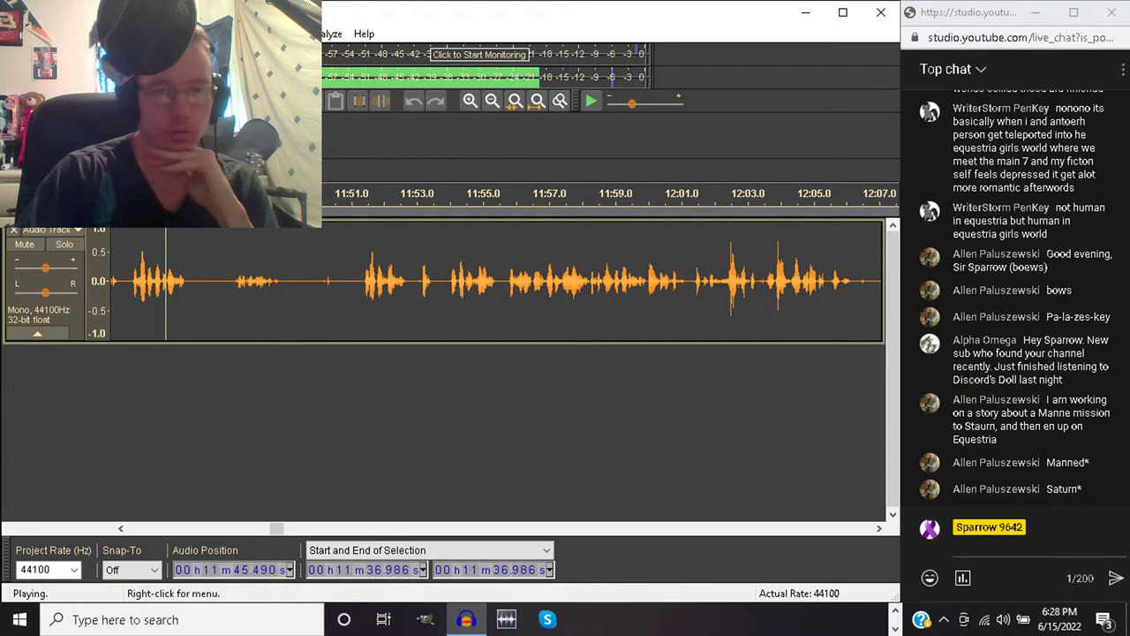
pyautogui.click(125, 282)
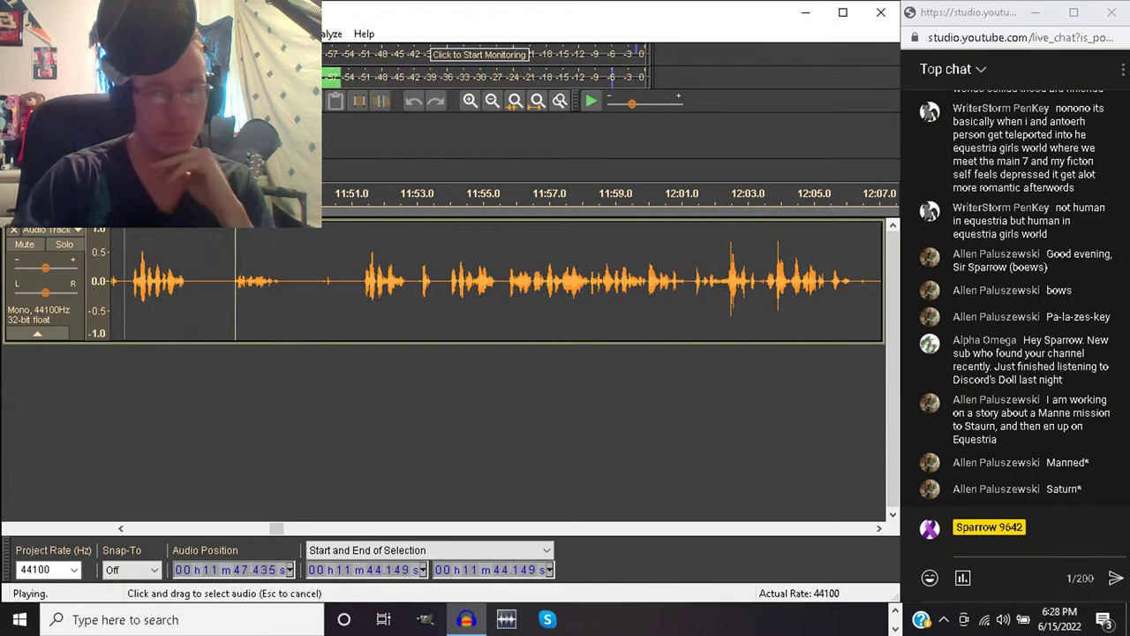
pyautogui.press('space')
pyautogui.moveTo(124, 283)
pyautogui.mouseDown()
pyautogui.moveTo(106, 283)
pyautogui.moveTo(215, 282)
pyautogui.moveTo(195, 283)
pyautogui.mouseUp()
pyautogui.press('space')
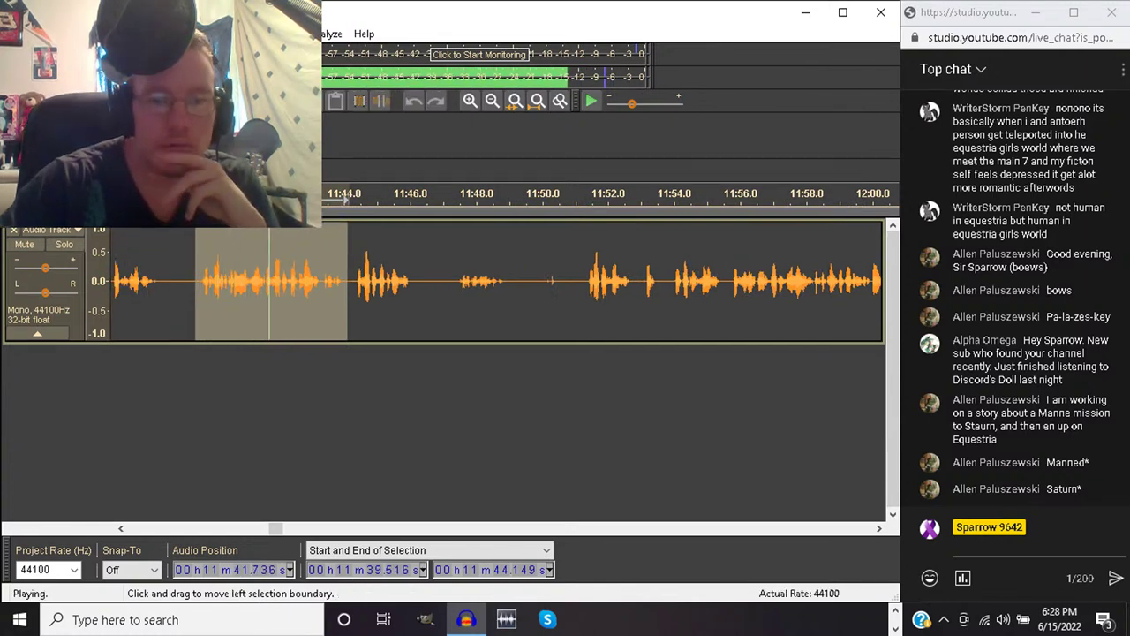
# Delete the passage from about 11:41.7 to 11:44.1 and play back the join from about 11:40.4
pyautogui.moveTo(195, 283); pyautogui.dragTo(266, 283)
pyautogui.press('space')
pyautogui.press('space')
pyautogui.press('Delete')
pyautogui.click(226, 282)
pyautogui.press('space')
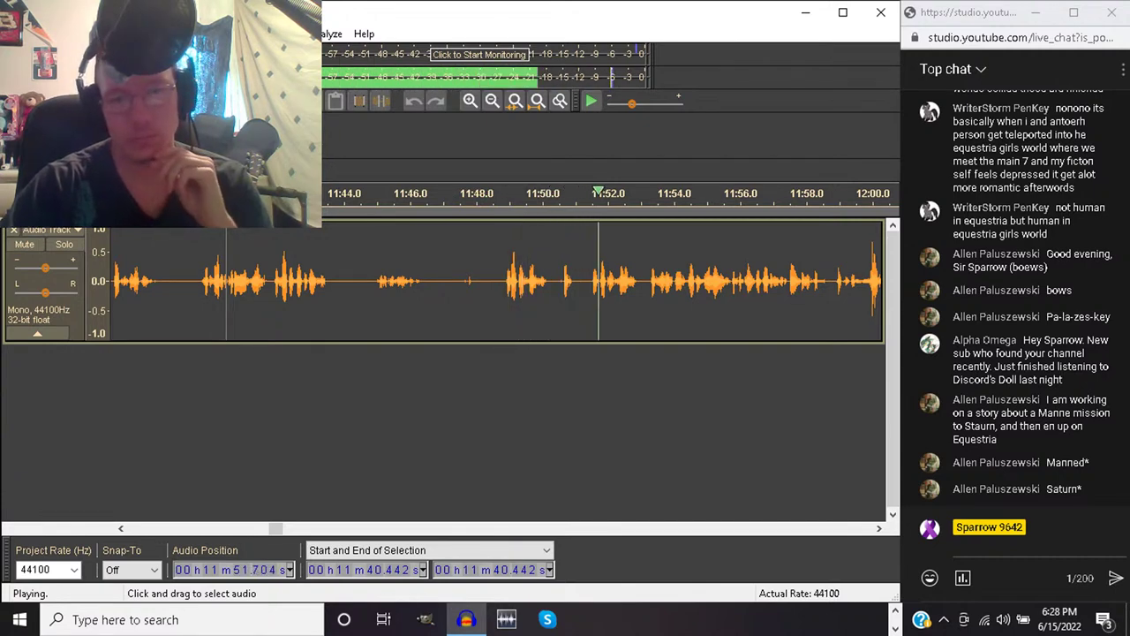
# Delete the passage from about 11:48.6 to 11:51.4 and play back from the cut
pyautogui.moveTo(498, 196); pyautogui.dragTo(547, 196)
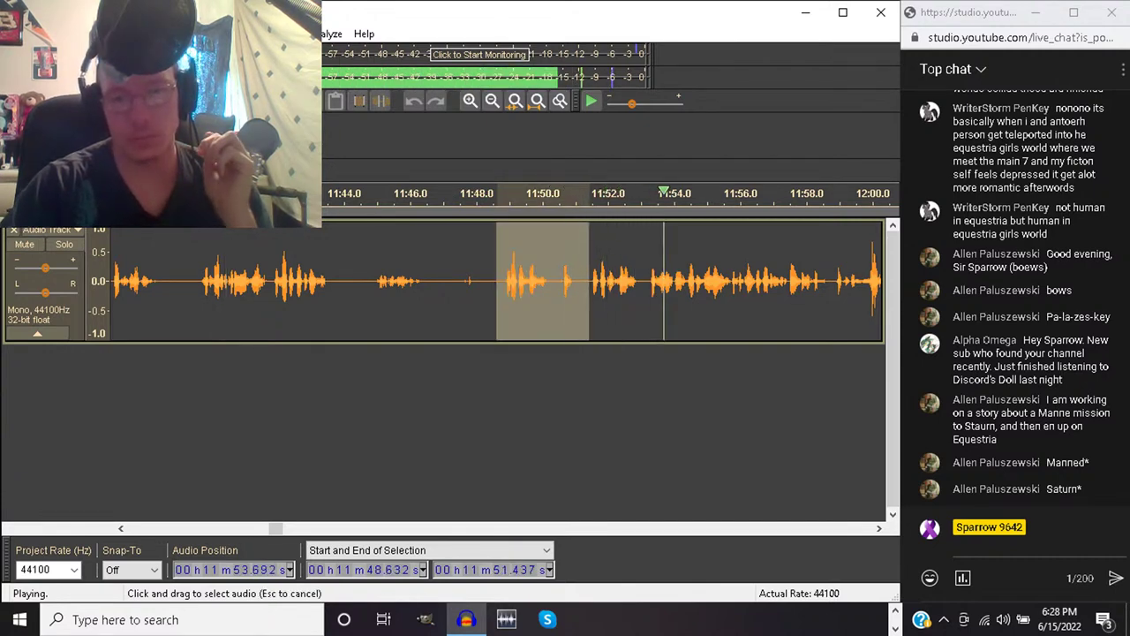
pyautogui.press('space')
pyautogui.press('Delete')
pyautogui.press('space')
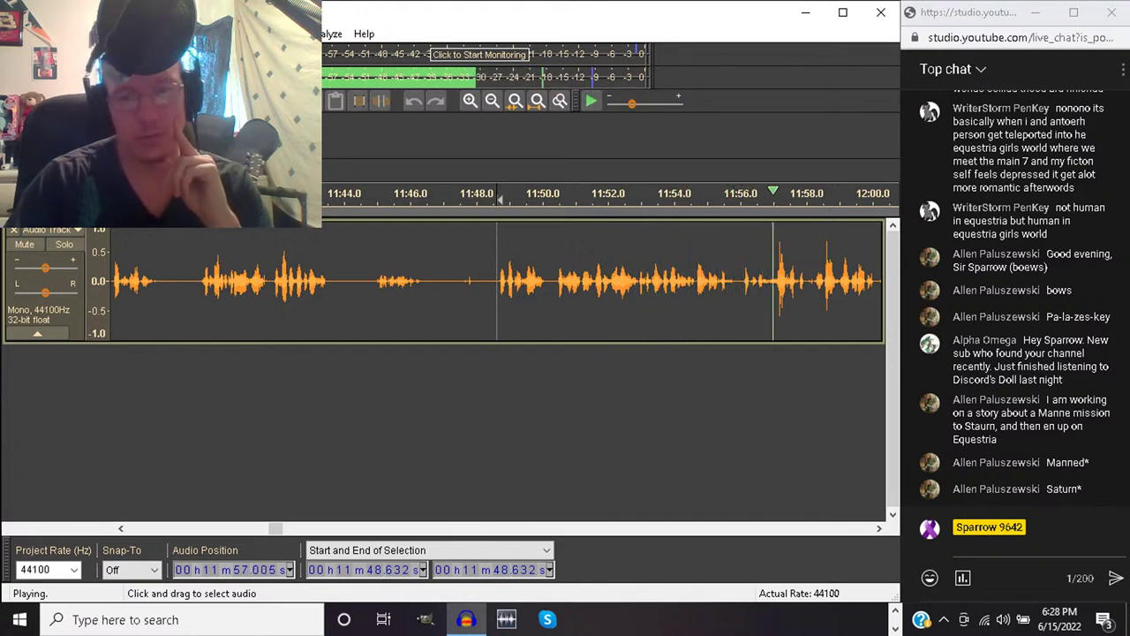
# Listen from about 11:50.4 and 11:48.6, and delete the passage from about 11:50.3 to 12:01.8
pyautogui.click(559, 283)
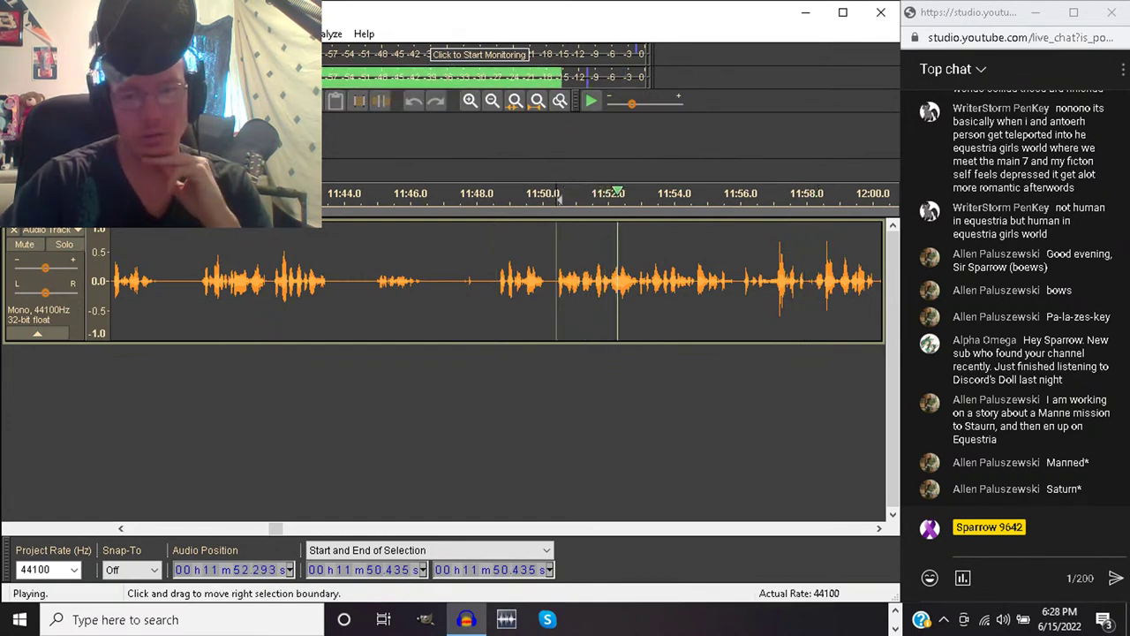
pyautogui.click(503, 282)
pyautogui.press('space')
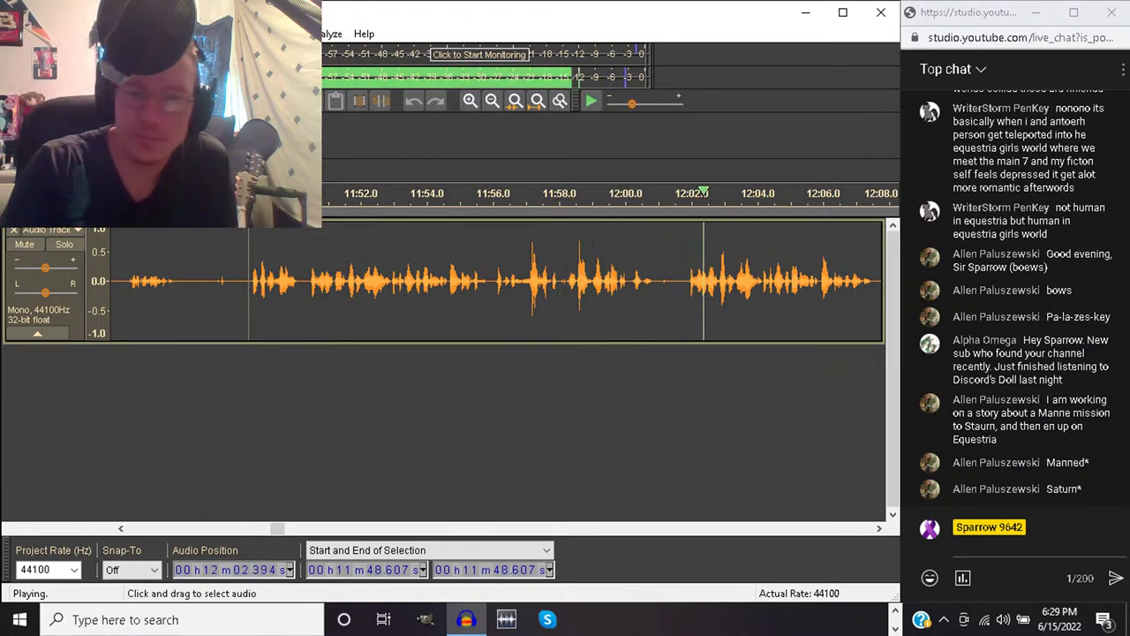
pyautogui.press('space')
pyautogui.moveTo(684, 283); pyautogui.dragTo(314, 282)
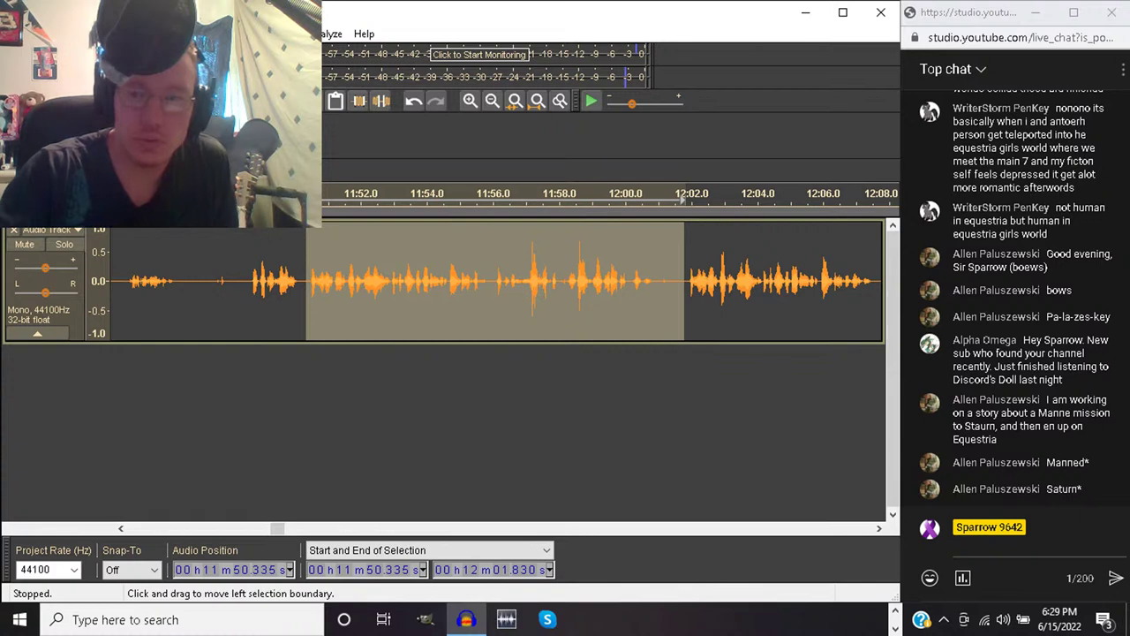
pyautogui.press('Delete')
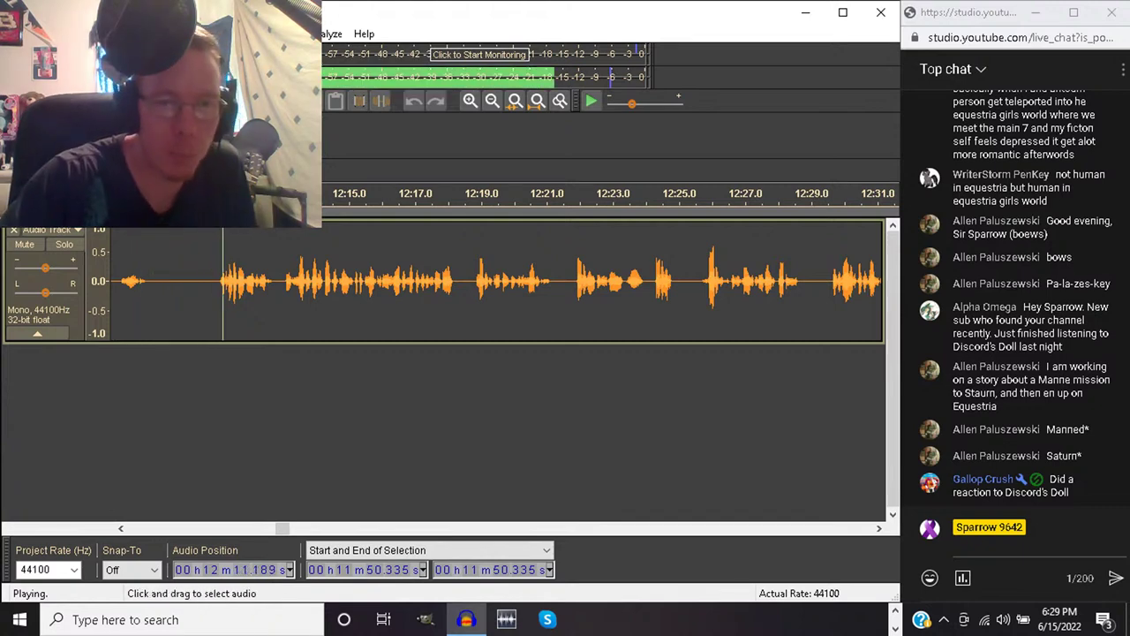
# Listen from about 12:08.1, delete the passage from about 12:21.7 to 12:25.5 and resume playback from there
pyautogui.click(123, 283)
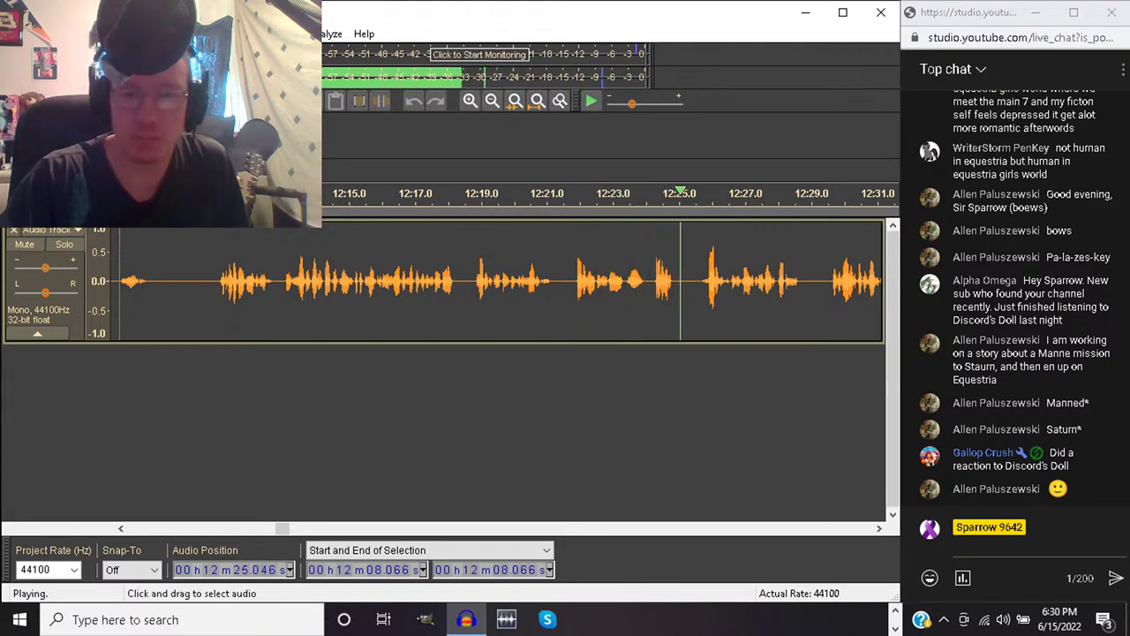
pyautogui.moveTo(569, 283); pyautogui.dragTo(694, 283)
pyautogui.press('space')
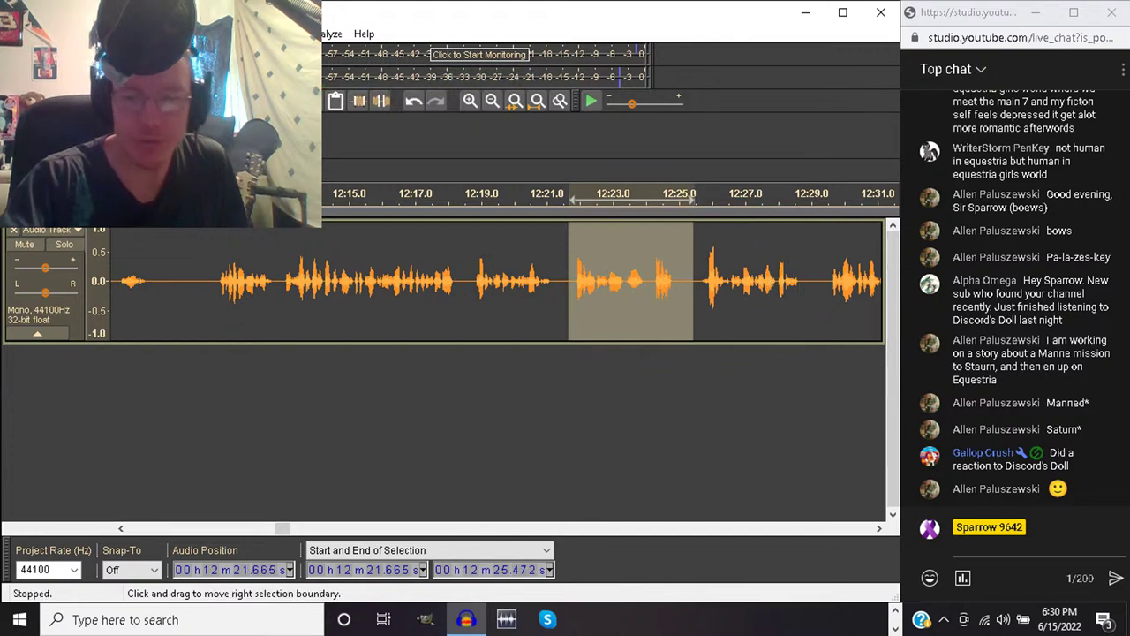
pyautogui.press('Left')
pyautogui.press('space')
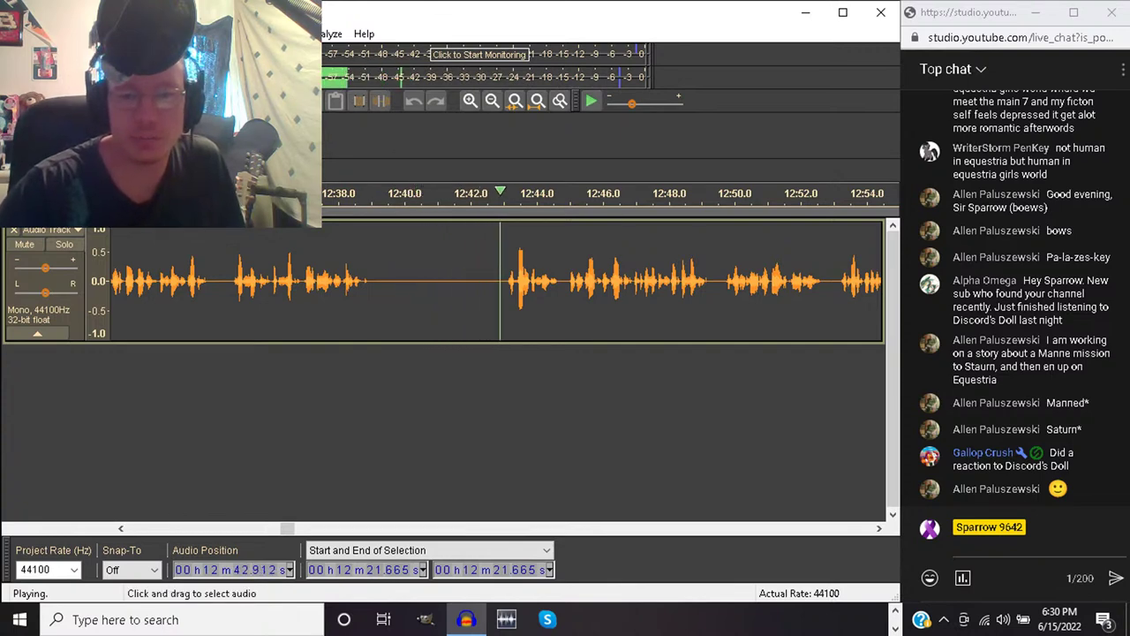
# Shorten the pause by deleting about 12:40.2 to 12:42.7, and play back from about 12:38.4
pyautogui.press('space')
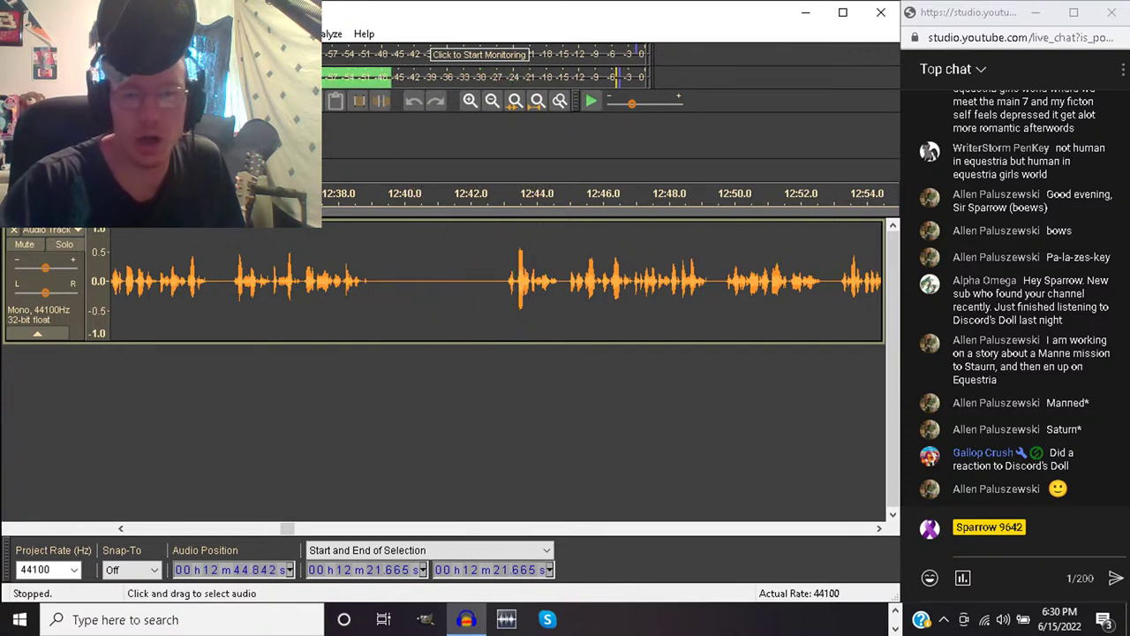
pyautogui.moveTo(410, 283); pyautogui.dragTo(492, 283)
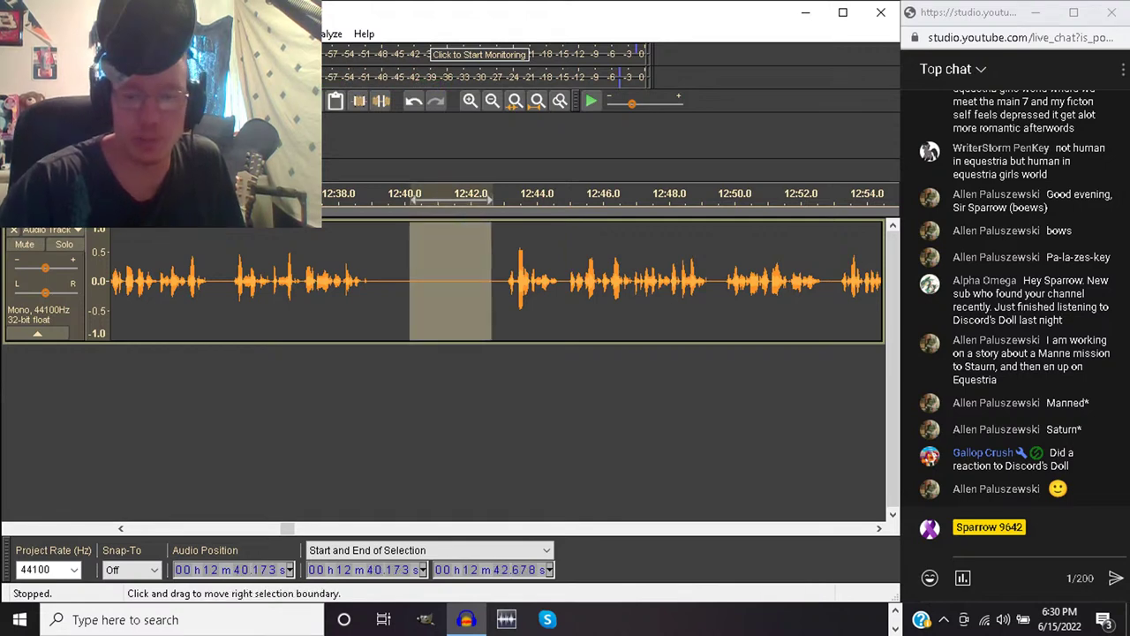
pyautogui.press('Delete')
pyautogui.click(354, 200)
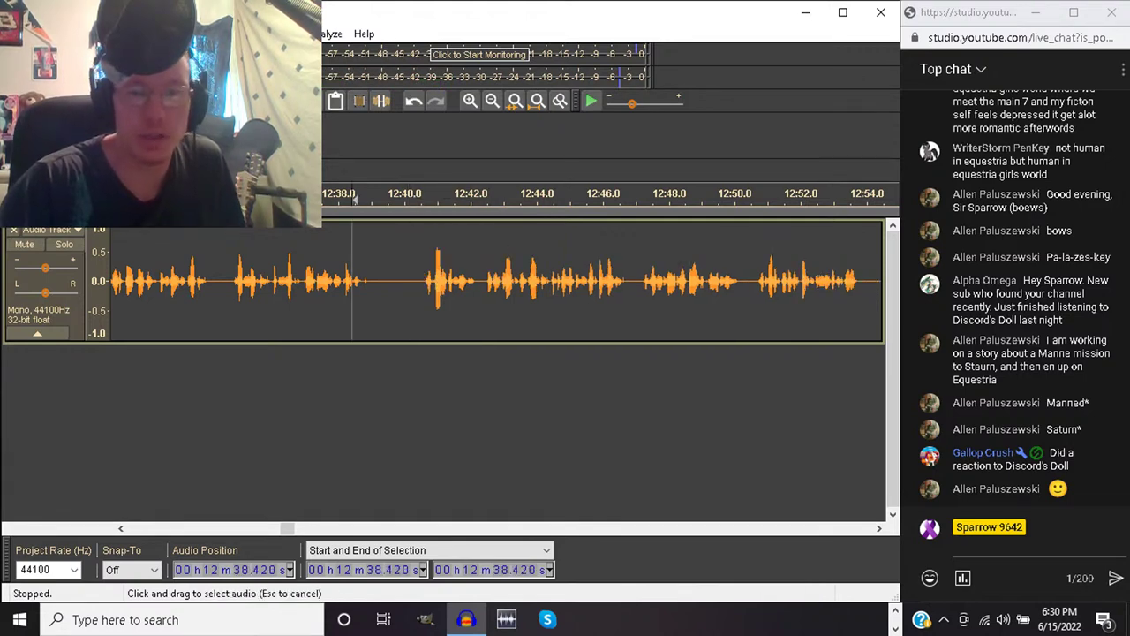
pyautogui.press('space')
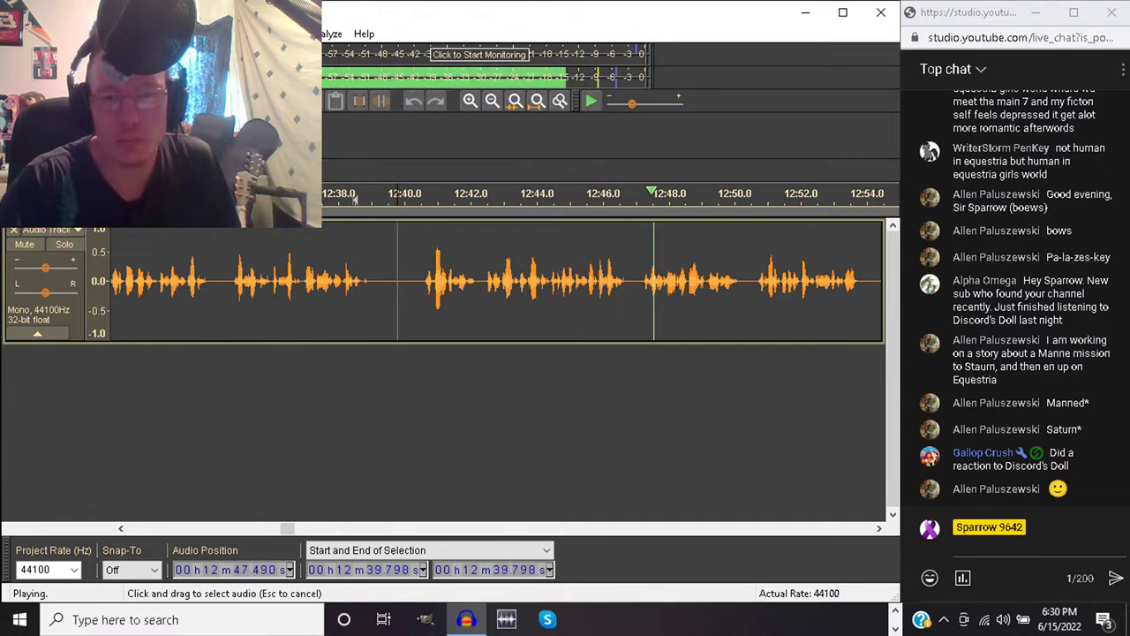
# Trim the same pause further by deleting about 12:39.8 to 12:40.2, and listen from about 12:36.8
pyautogui.moveTo(399, 283); pyautogui.dragTo(411, 283)
pyautogui.press('space')
pyautogui.click(399, 198)
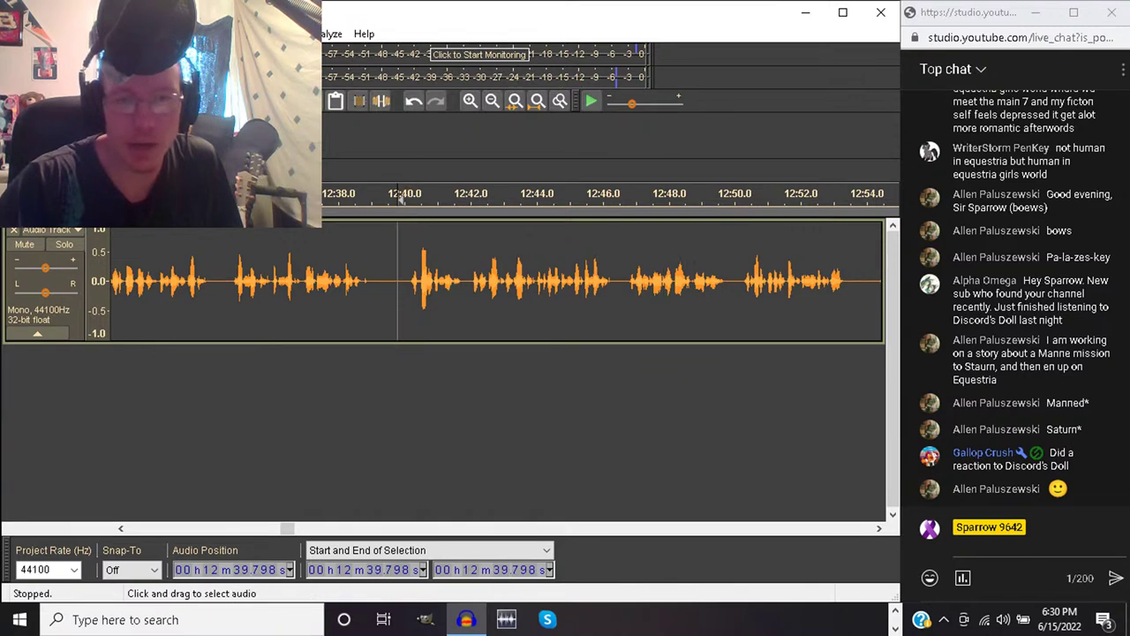
pyautogui.click(300, 282)
pyautogui.press('space')
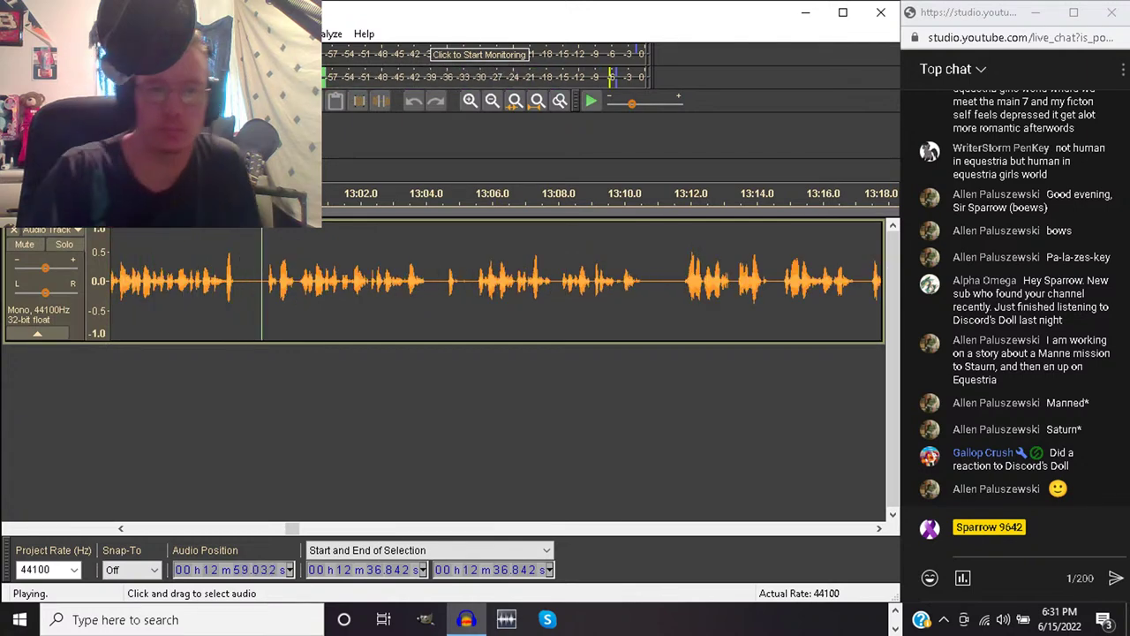
# Delete the passage from about 12:54.3 to 12:59.1 and listen from the cut
pyautogui.moveTo(265, 283)
pyautogui.mouseDown()
pyautogui.moveTo(97, 283)
pyautogui.moveTo(378, 283)
pyautogui.moveTo(279, 283)
pyautogui.mouseUp()
pyautogui.press('space')
pyautogui.click(281, 283)
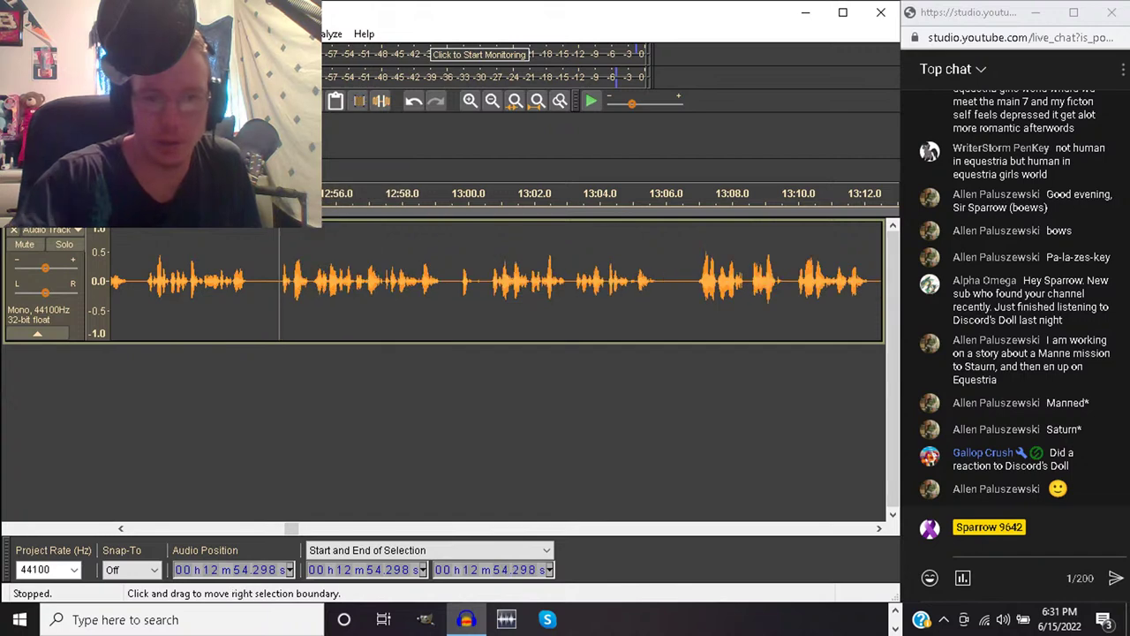
pyautogui.press('space')
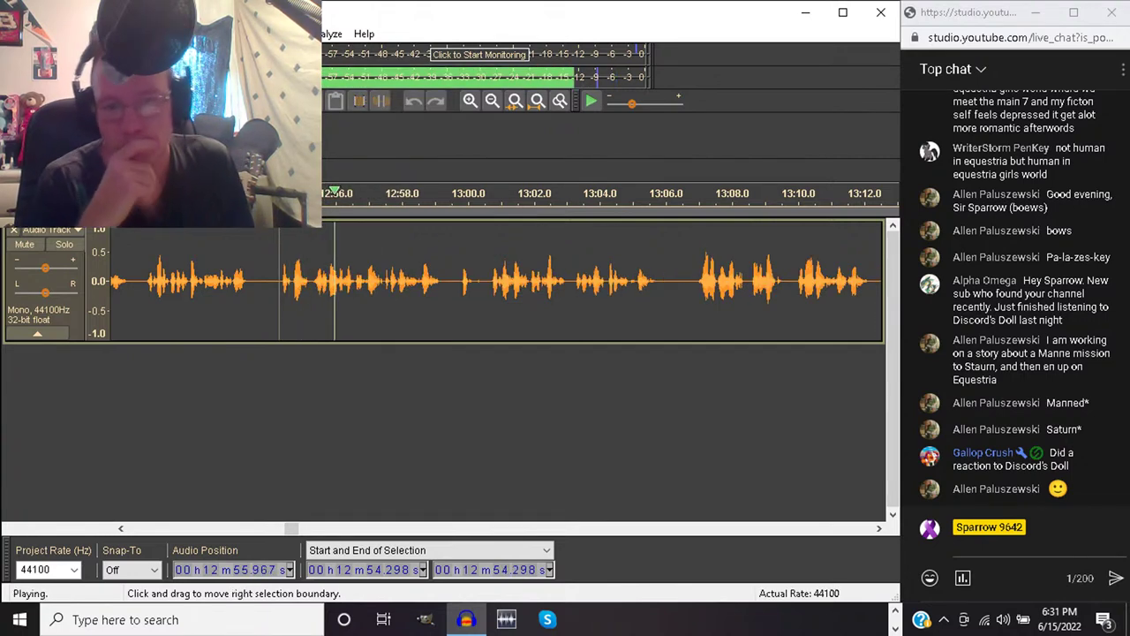
pyautogui.press('space')
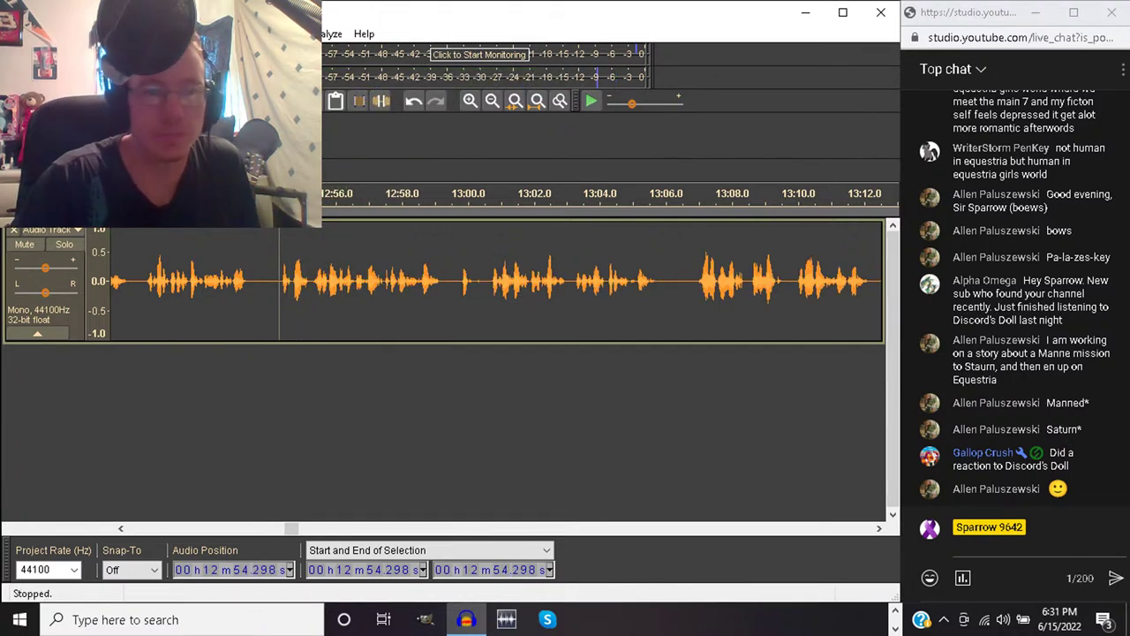
pyautogui.hotkey('alt', 'f')
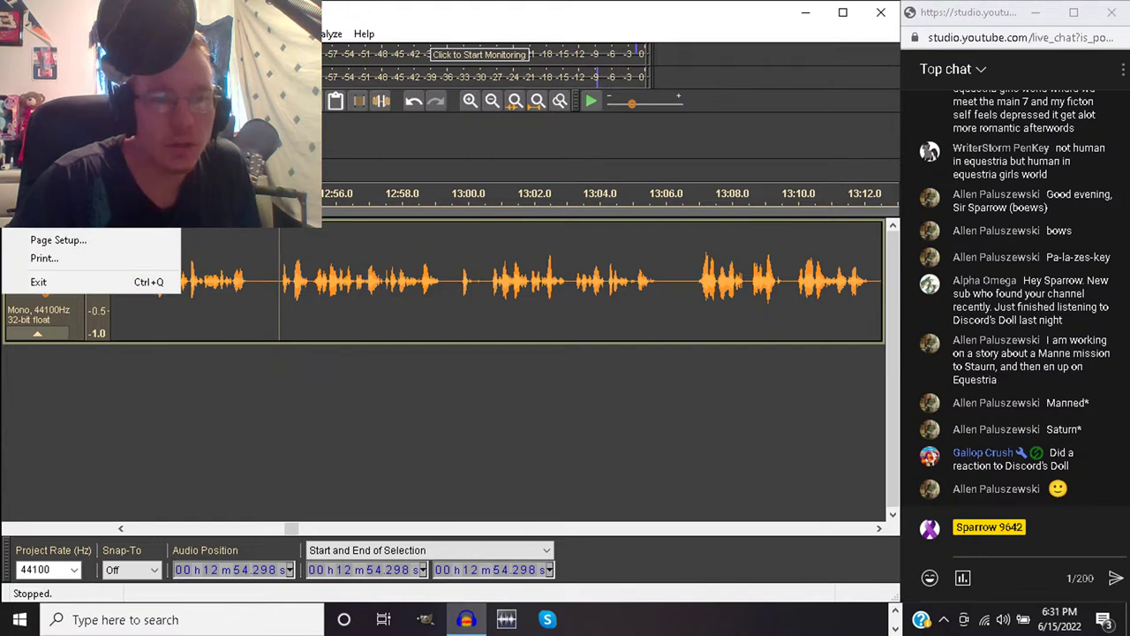
pyautogui.press('Escape')
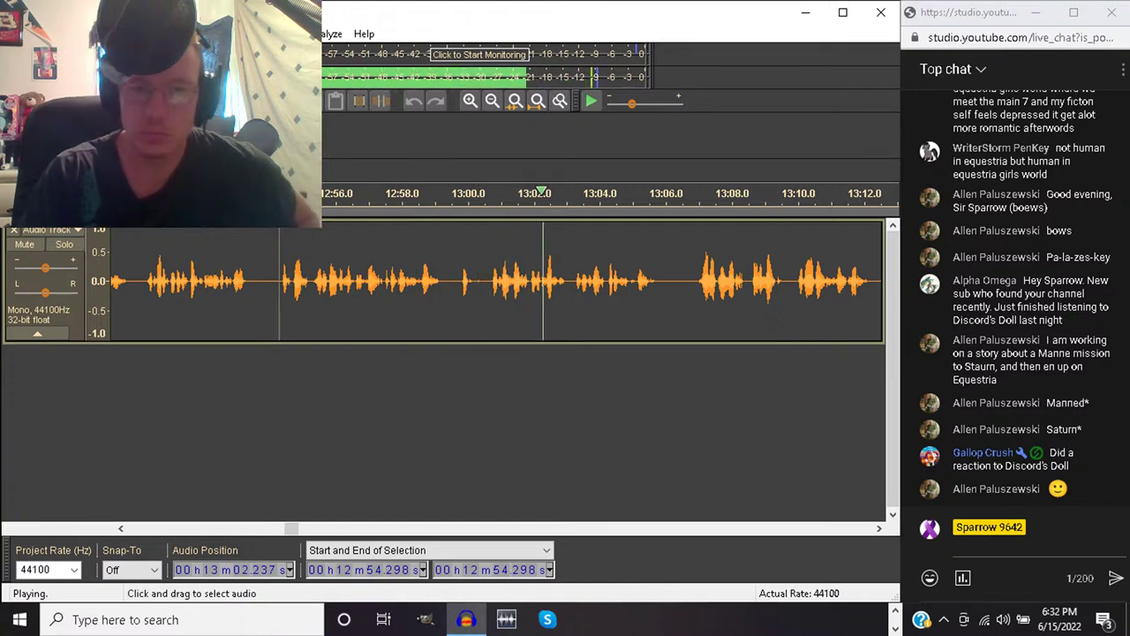
# Delete the short passage from about 12:59.6 to 13:00.6 and resume playback from there
pyautogui.moveTo(455, 281); pyautogui.dragTo(489, 281)
pyautogui.press('space')
pyautogui.press('Left')
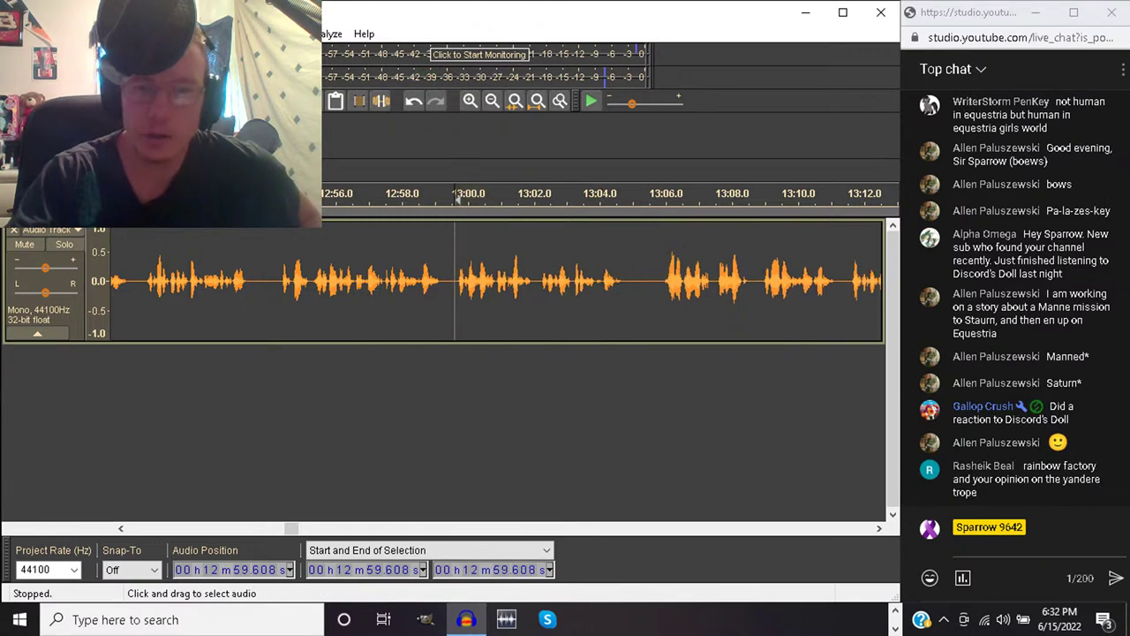
pyautogui.press('space')
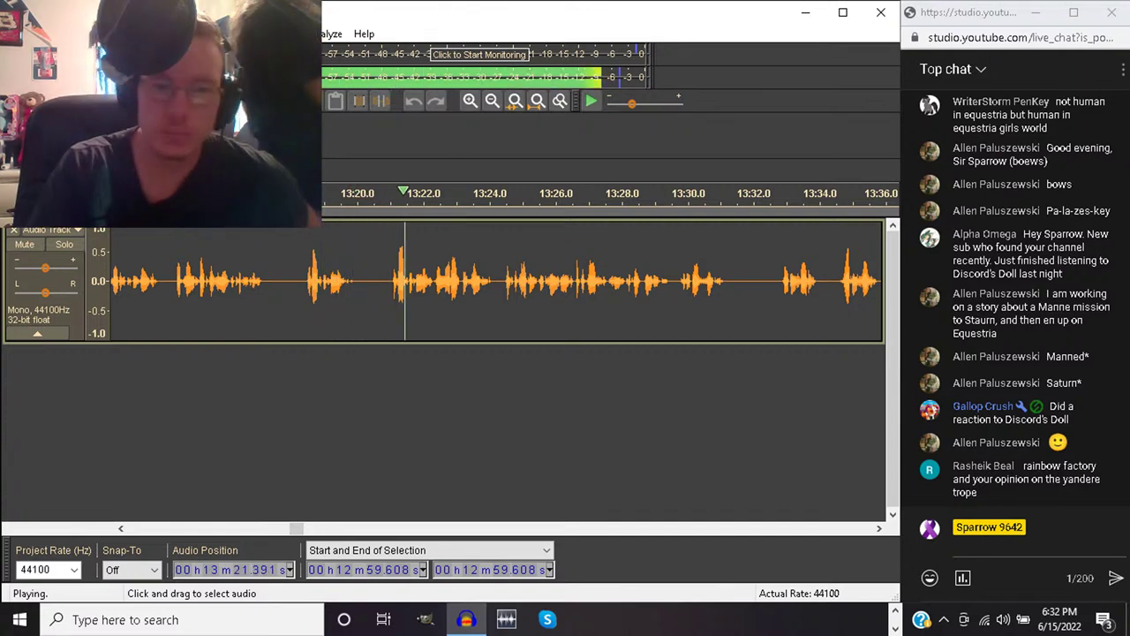
# Delete the passage from about 13:18.2 to 13:20.9 and play back from the cut
pyautogui.moveTo(298, 283); pyautogui.dragTo(386, 283)
pyautogui.click(298, 283)
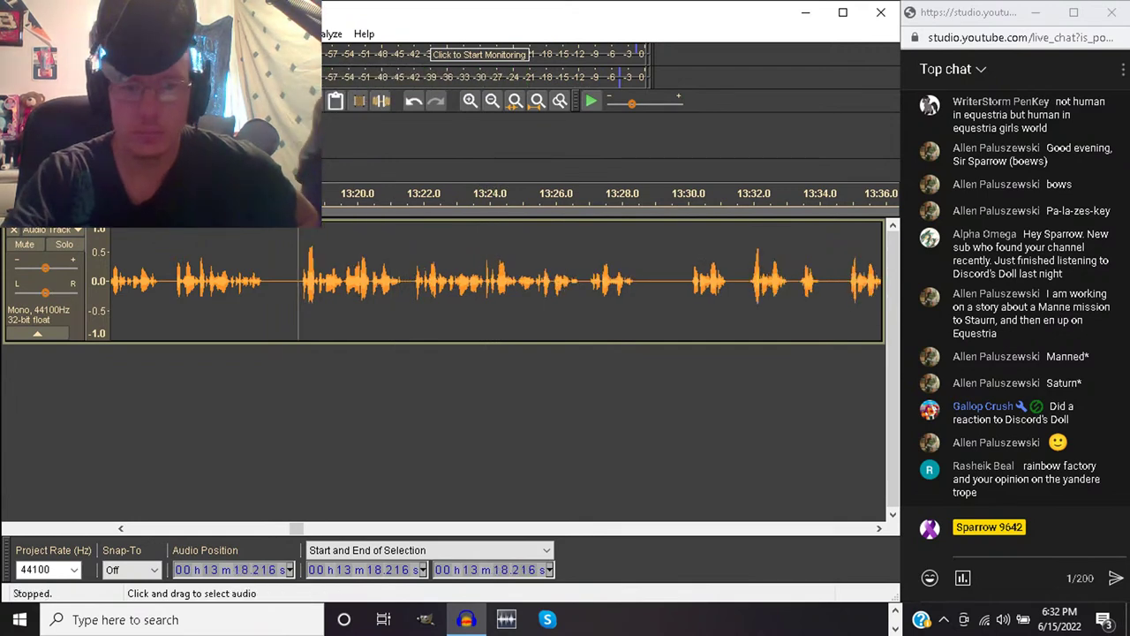
pyautogui.press('space')
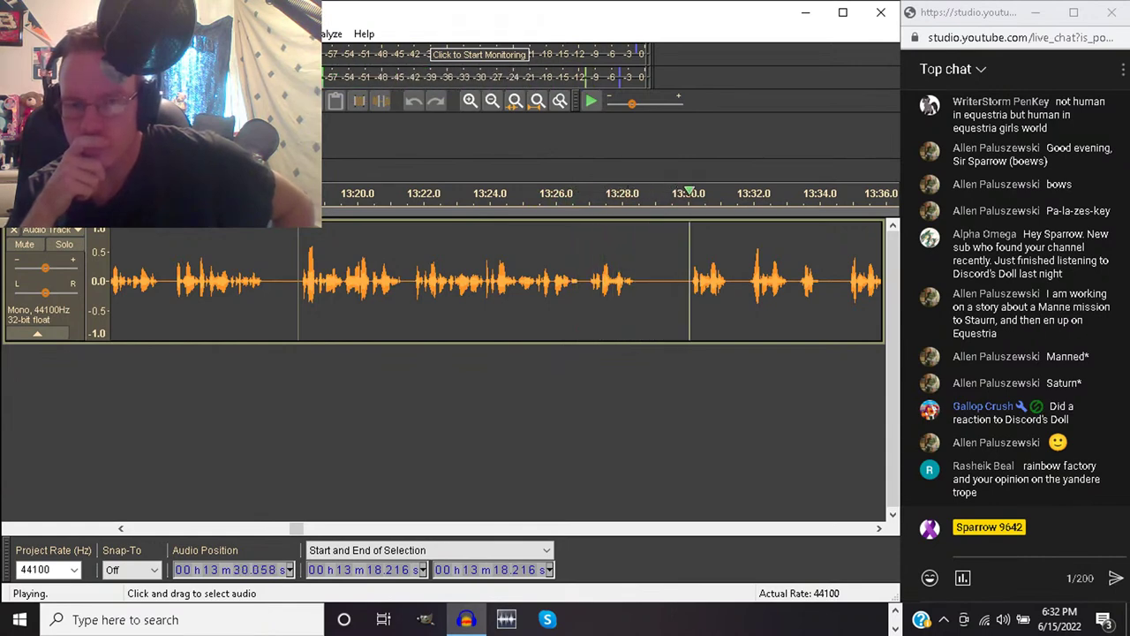
# Shorten the pause slightly by deleting about 0.2 seconds at 13:29.2, and listen from about 13:26.7
pyautogui.press('space')
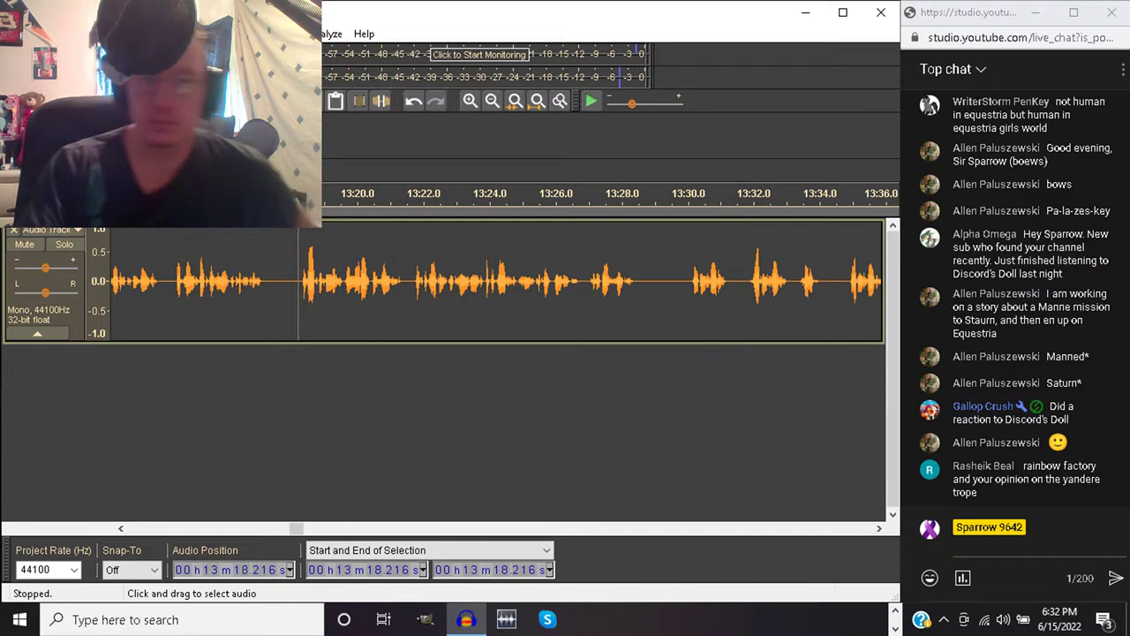
pyautogui.moveTo(662, 283); pyautogui.dragTo(666, 283)
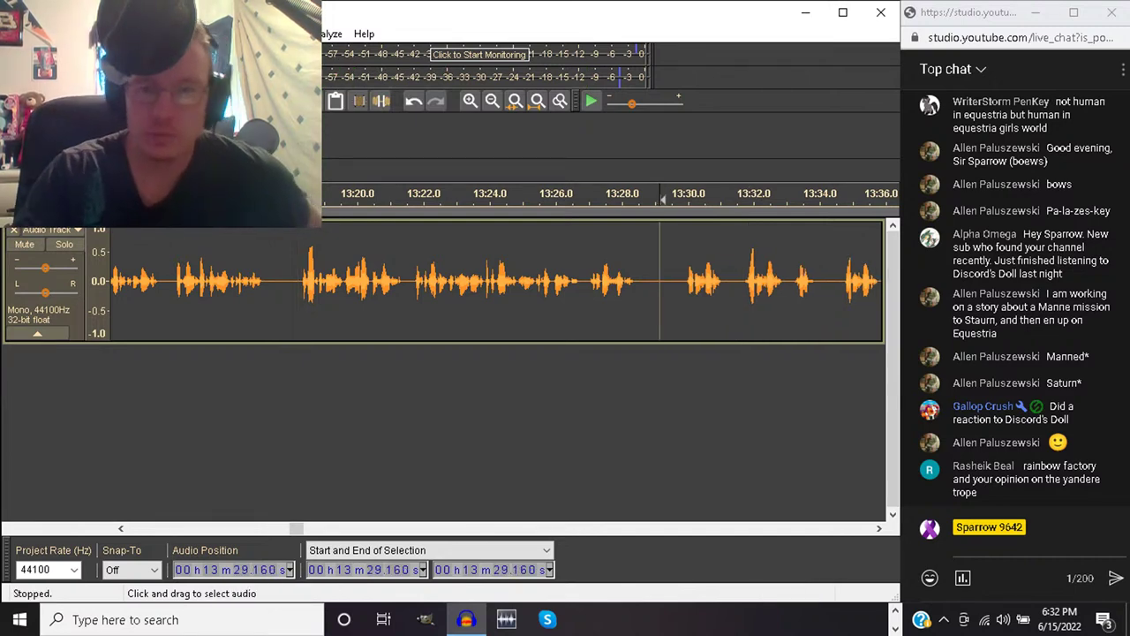
pyautogui.click(579, 283)
pyautogui.press('space')
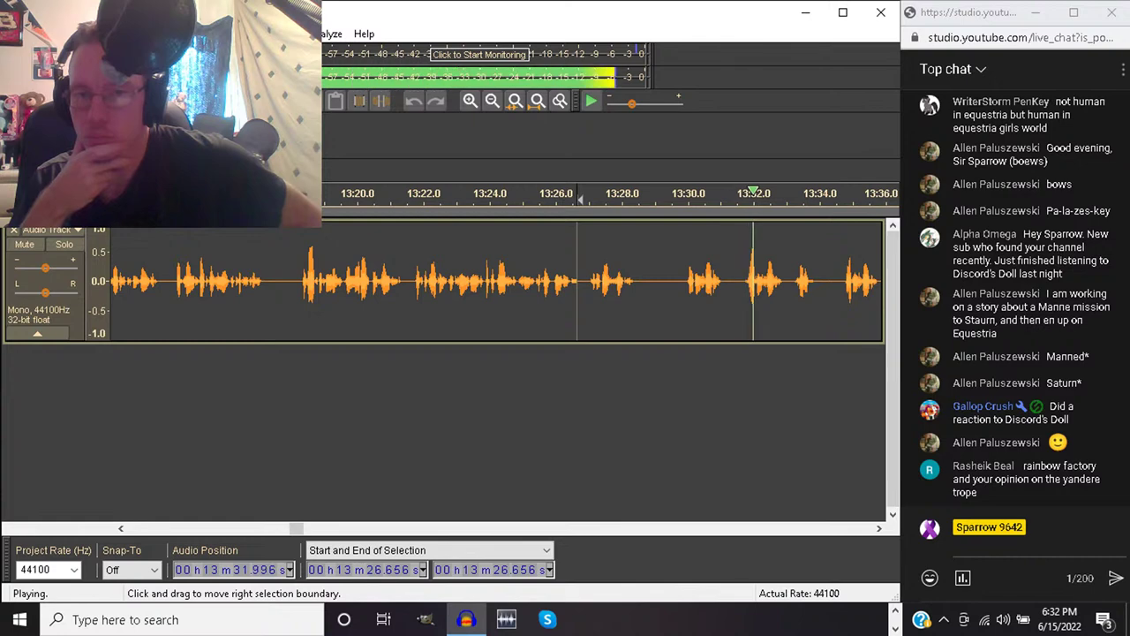
# Delete the passage from about 13:29.7 to 13:34.4
pyautogui.click(678, 265)
pyautogui.moveTo(679, 265); pyautogui.dragTo(836, 265)
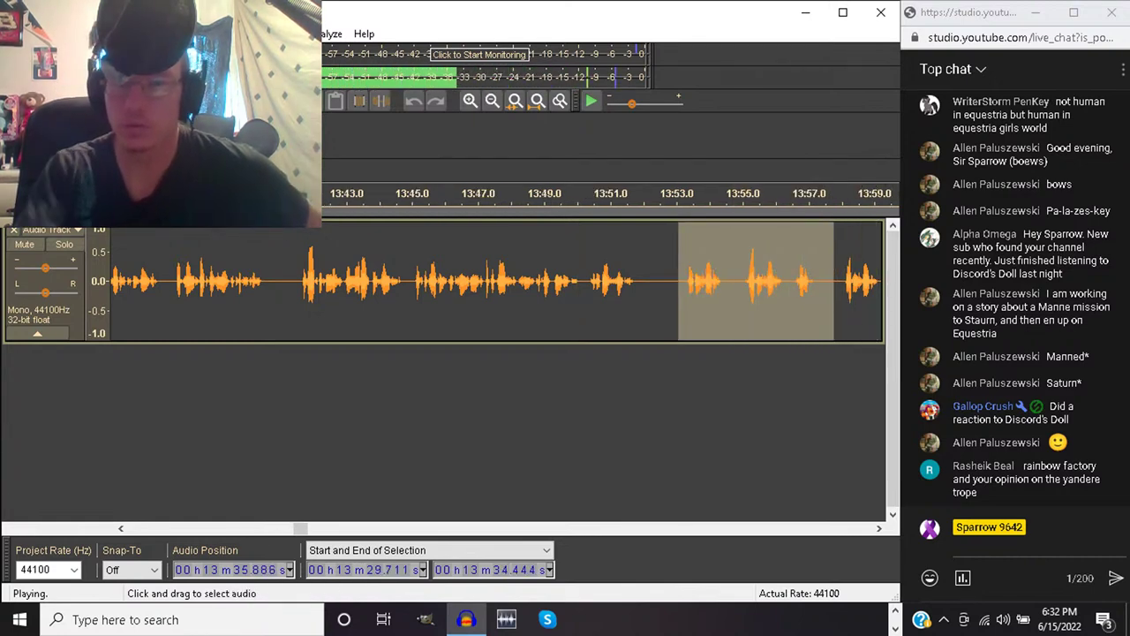
pyautogui.press('space')
pyautogui.press('space')
pyautogui.press('space')
pyautogui.press('Delete')
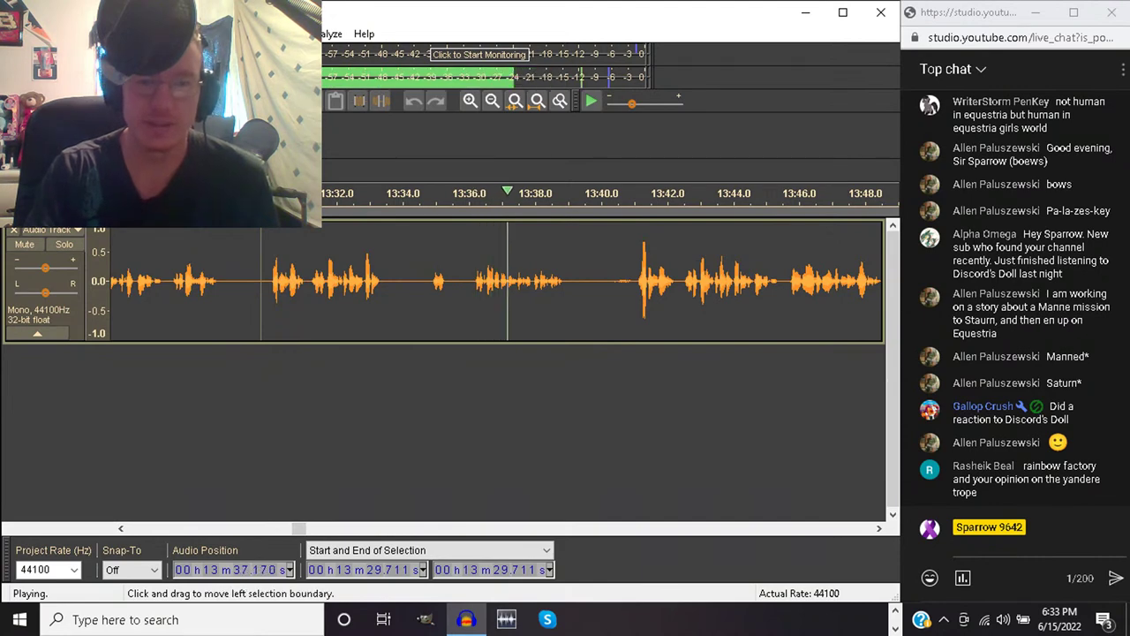
# Delete the passage from about 13:29.7 to 13:41.0 and play back from the cut
pyautogui.moveTo(261, 282); pyautogui.dragTo(632, 283)
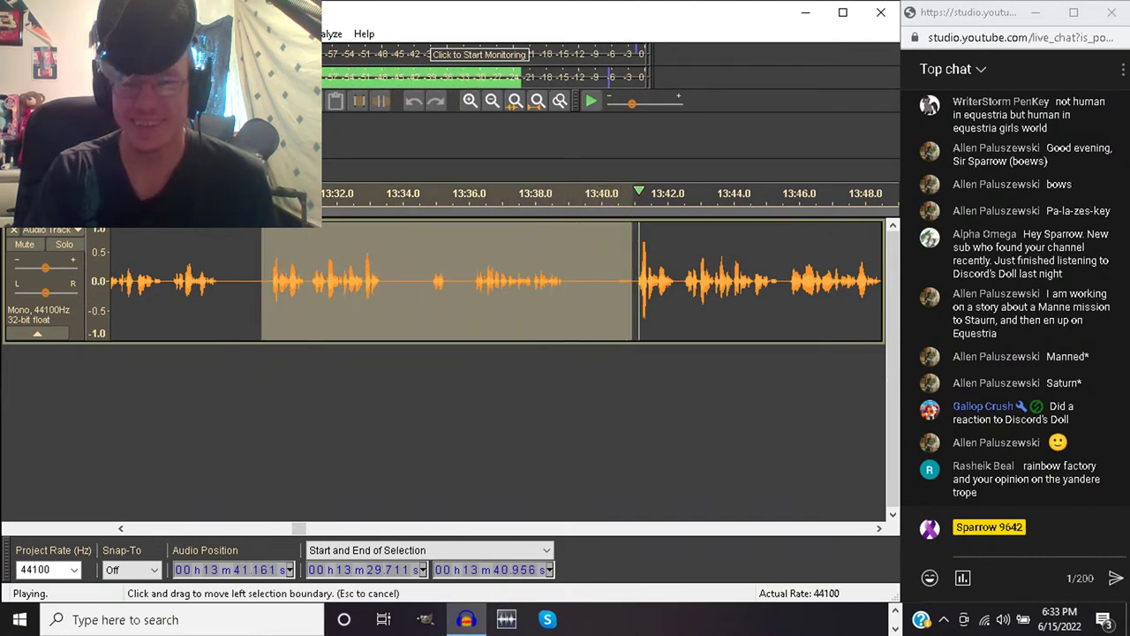
pyautogui.press('space')
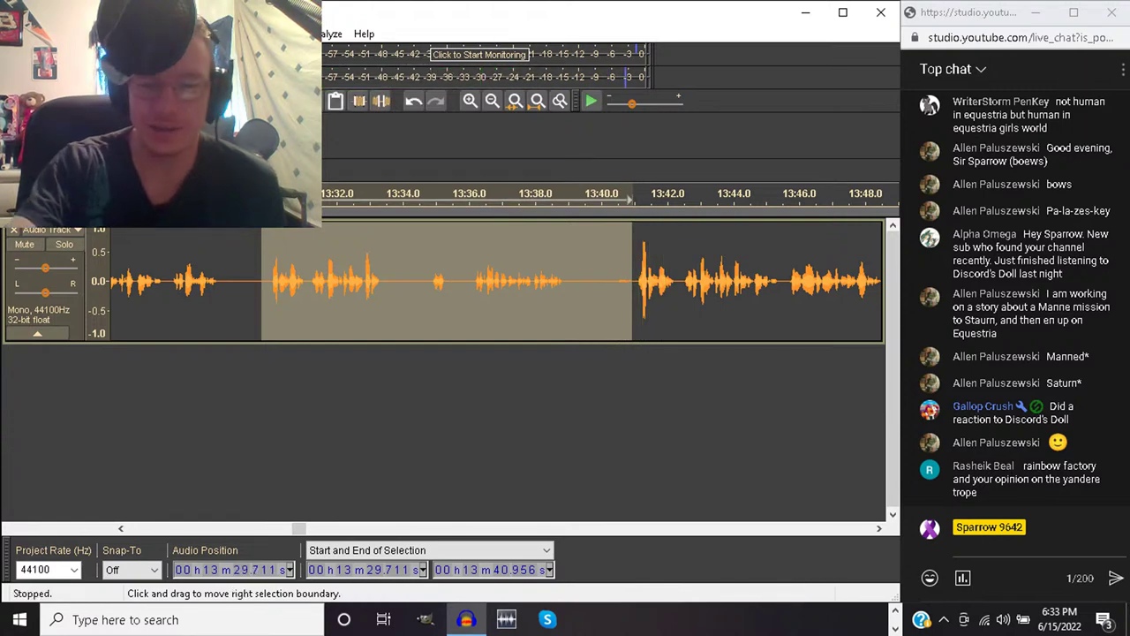
pyautogui.press('Delete')
pyautogui.press('space')
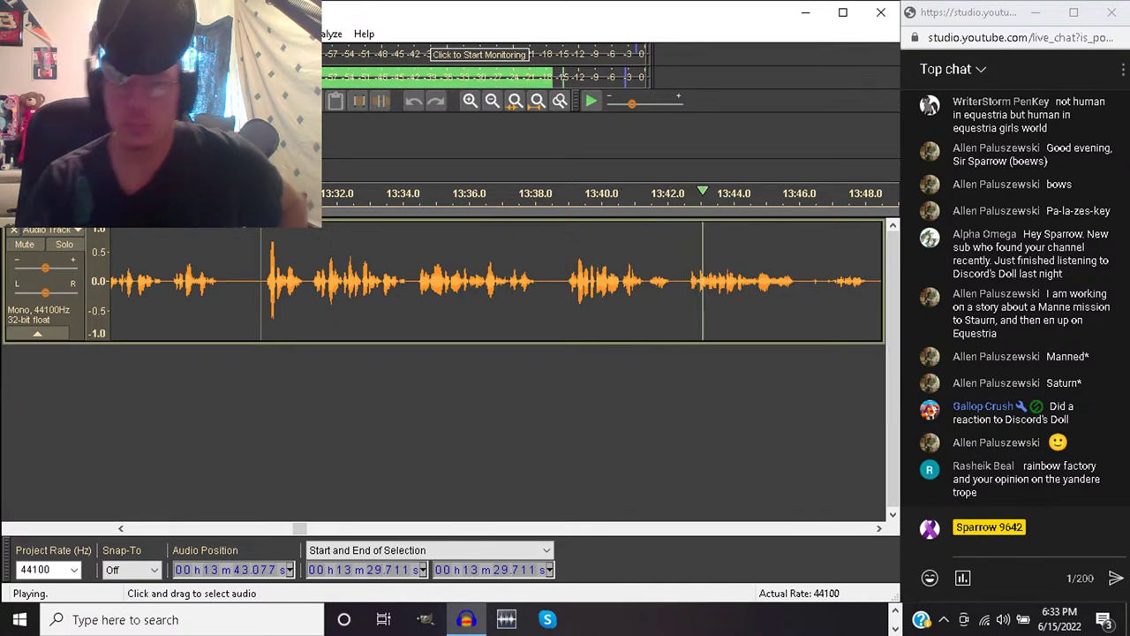
# Listen from about 13:40.0, and delete the passage from about 13:38.8 to 14:08.9
pyautogui.press('space')
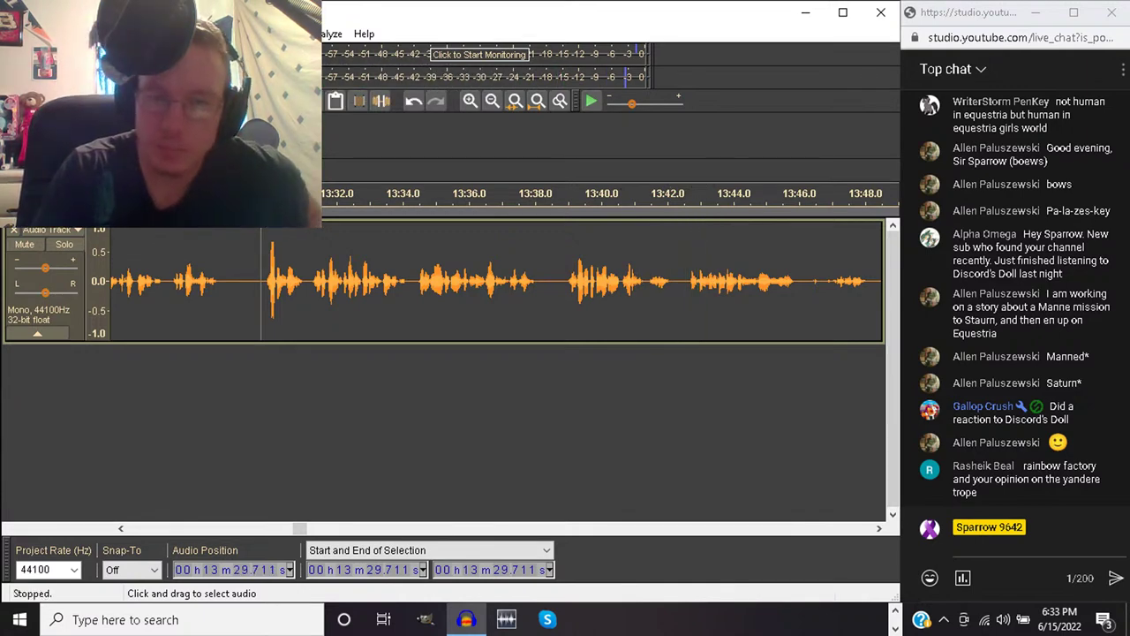
pyautogui.click(600, 195)
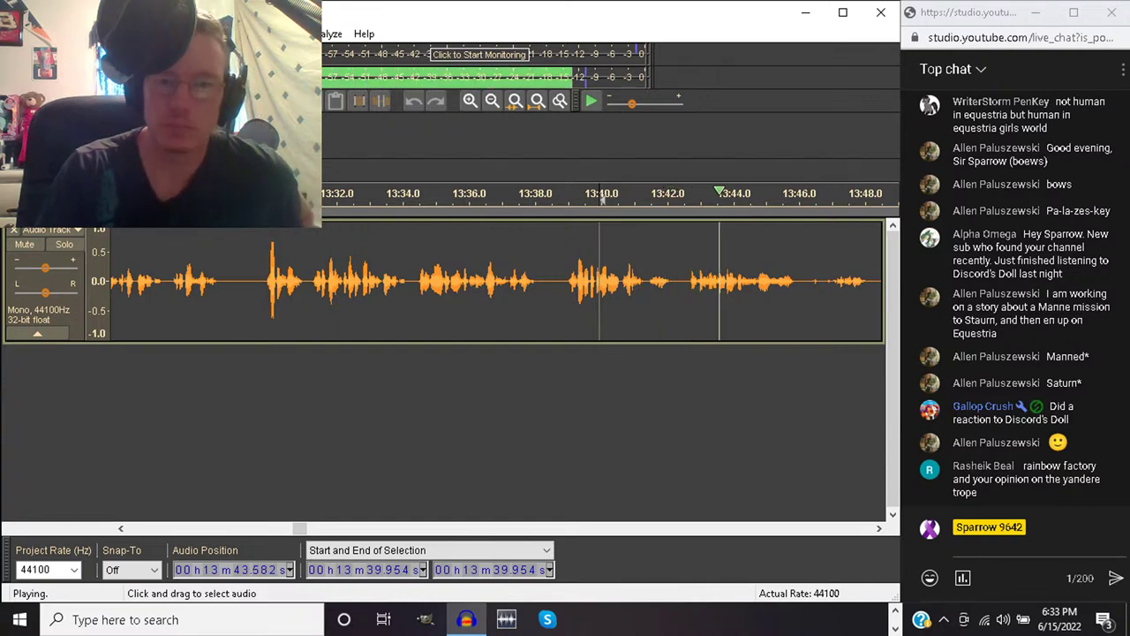
pyautogui.moveTo(563, 282); pyautogui.dragTo(809, 283)
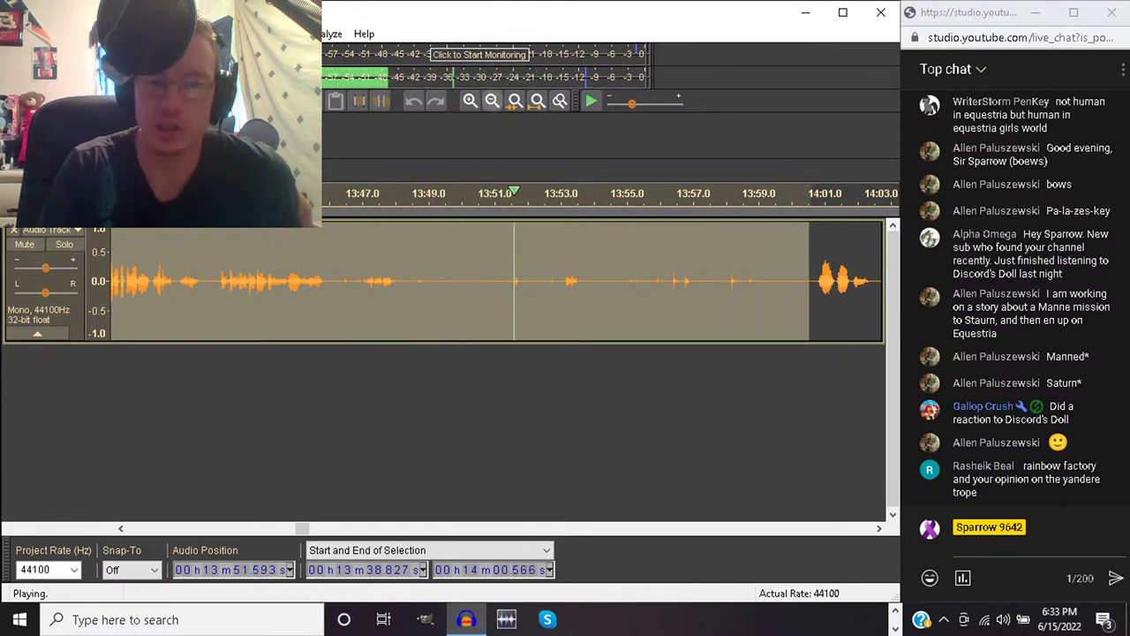
pyautogui.hotkey('ctrl', '3')
pyautogui.hotkey('ctrl', '3')
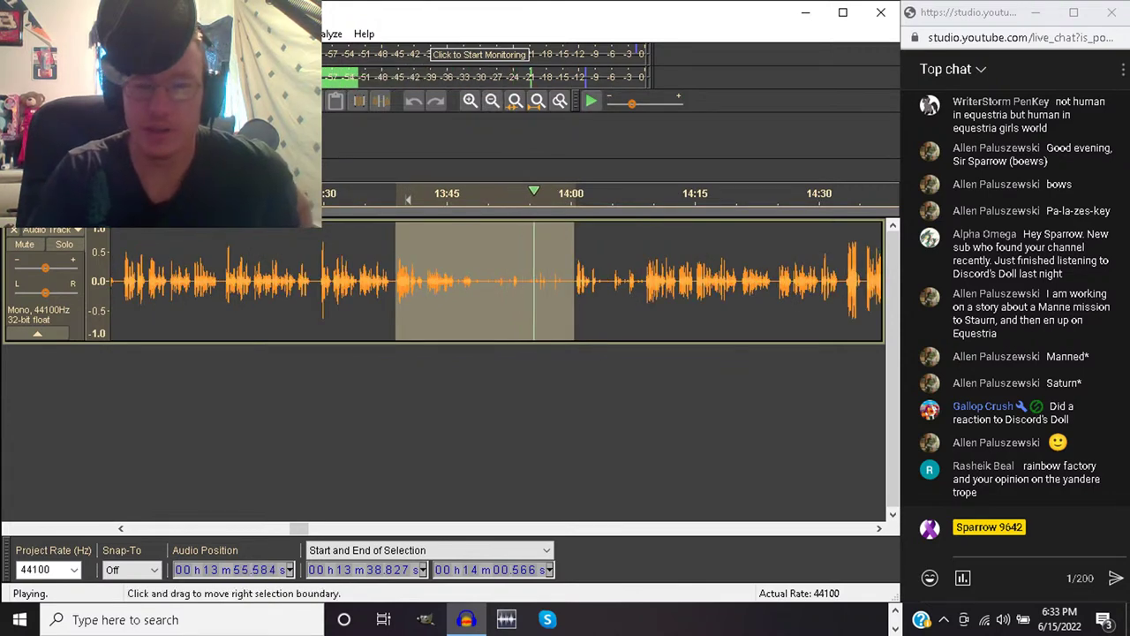
pyautogui.moveTo(574, 283); pyautogui.dragTo(645, 282)
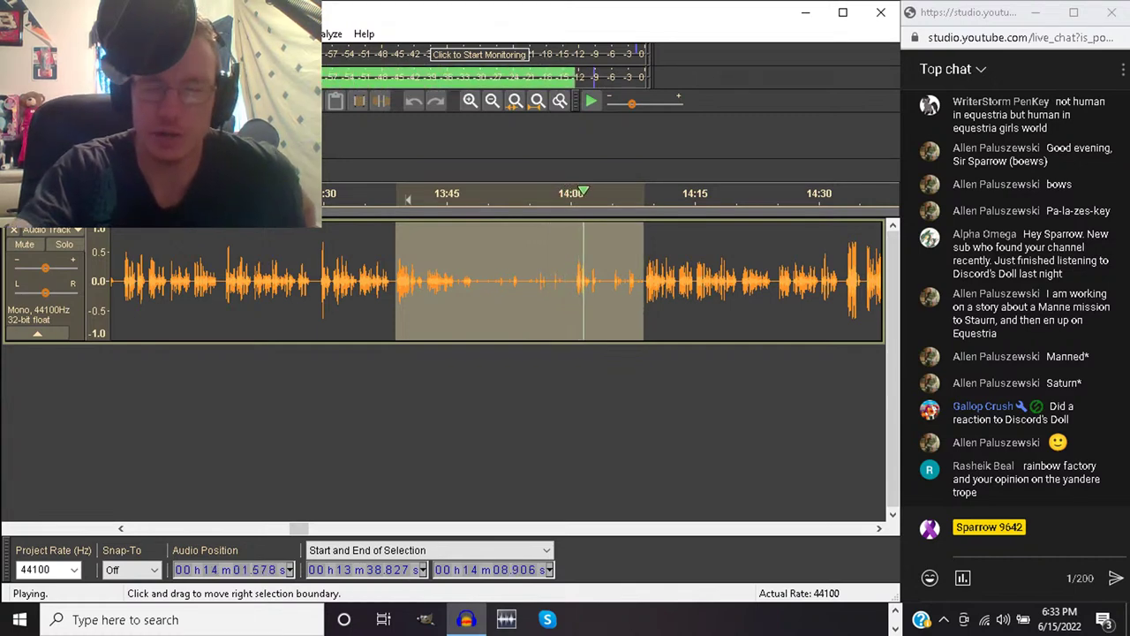
pyautogui.press('space')
pyautogui.press('Left')
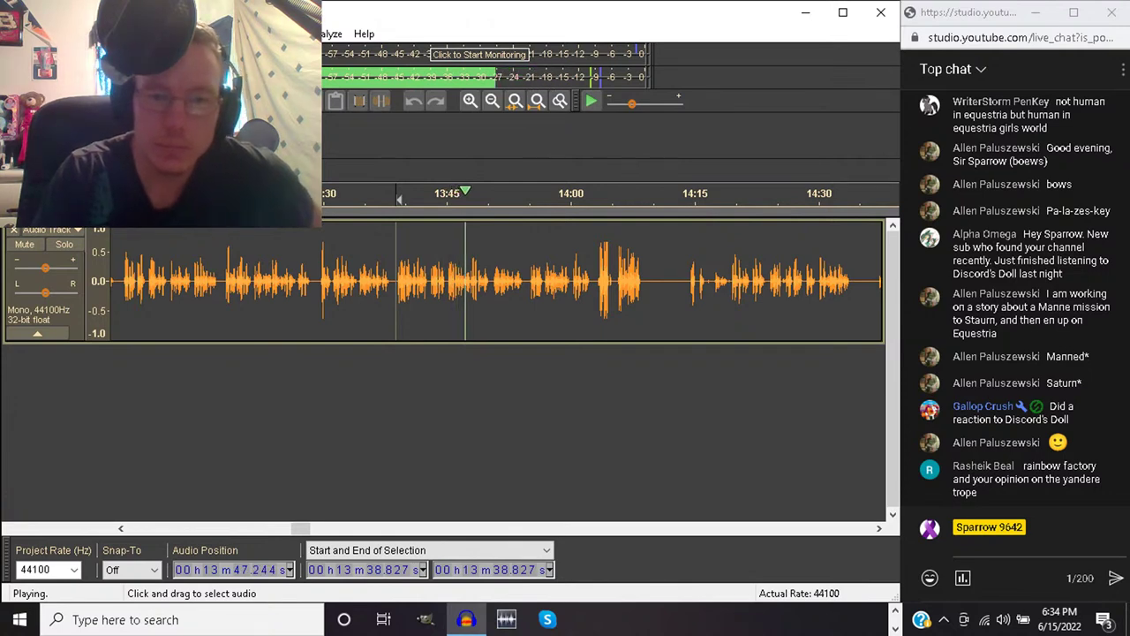
# Delete the passage from about 13:42.9 to 13:45.2 and resume playback from there
pyautogui.moveTo(429, 283); pyautogui.dragTo(450, 283)
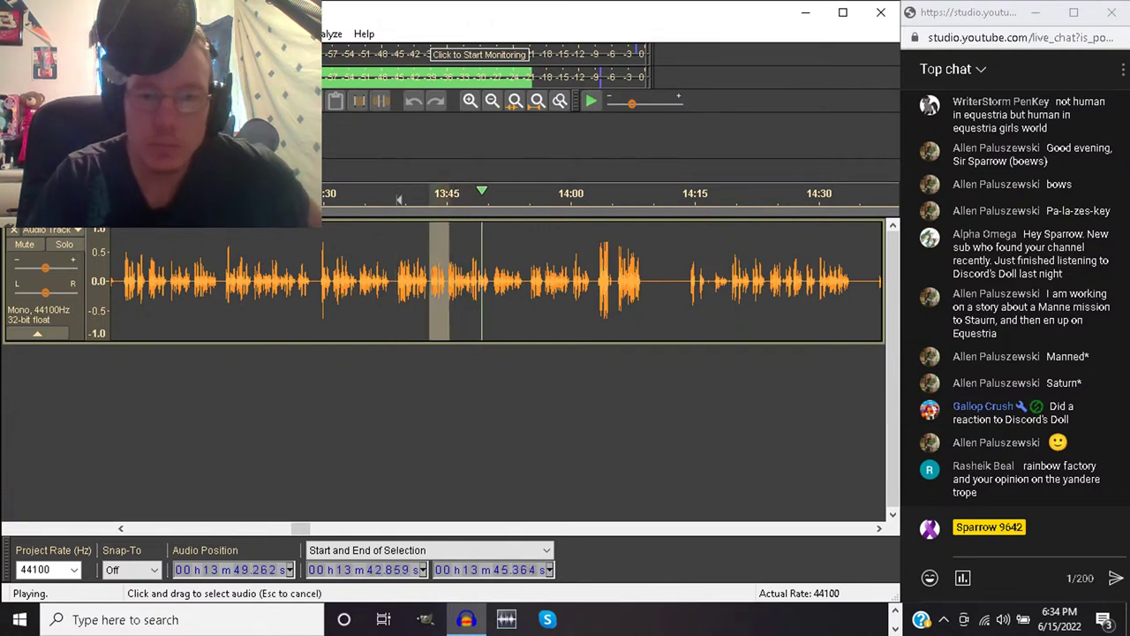
pyautogui.press('space')
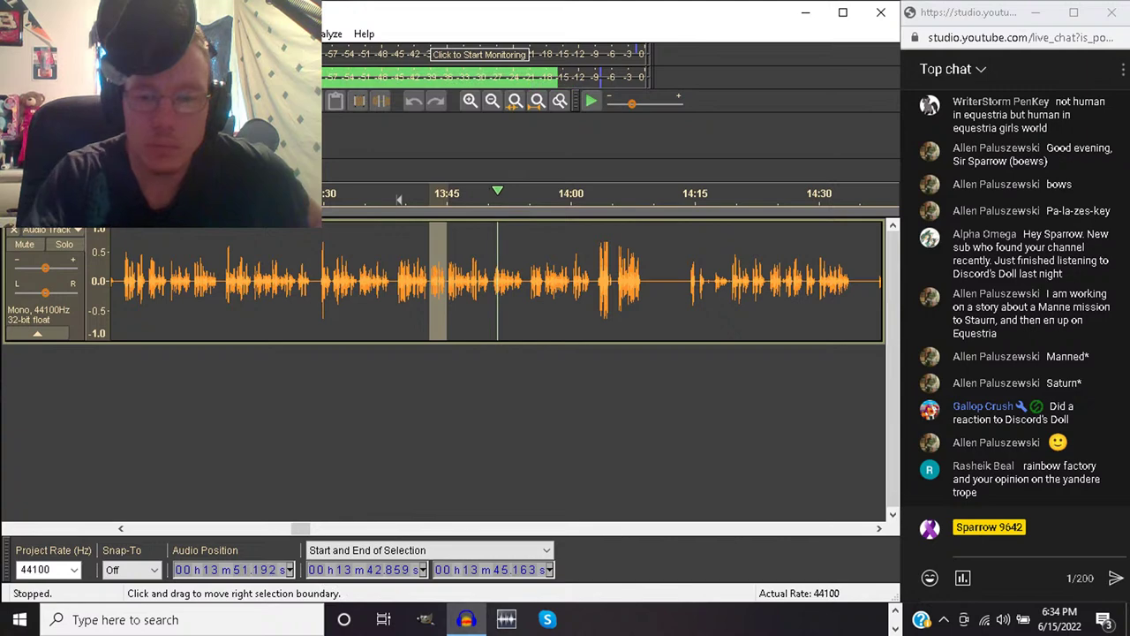
pyautogui.press('space')
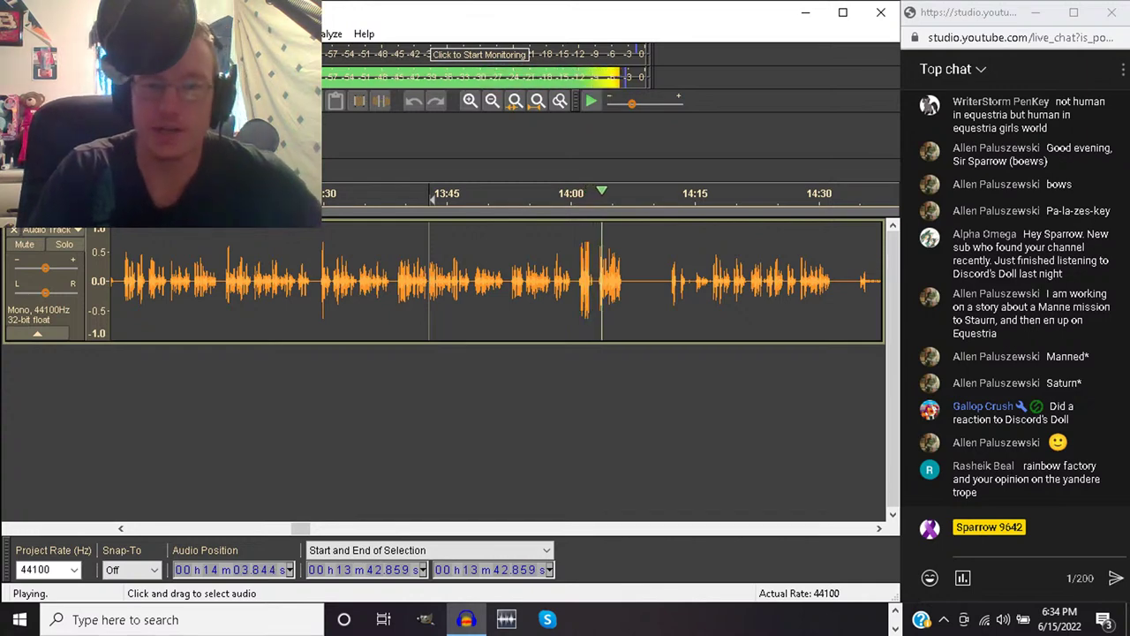
# Delete the passage from about 13:57.8 to 14:17.2 and listen from the cut
pyautogui.moveTo(552, 280); pyautogui.dragTo(667, 280)
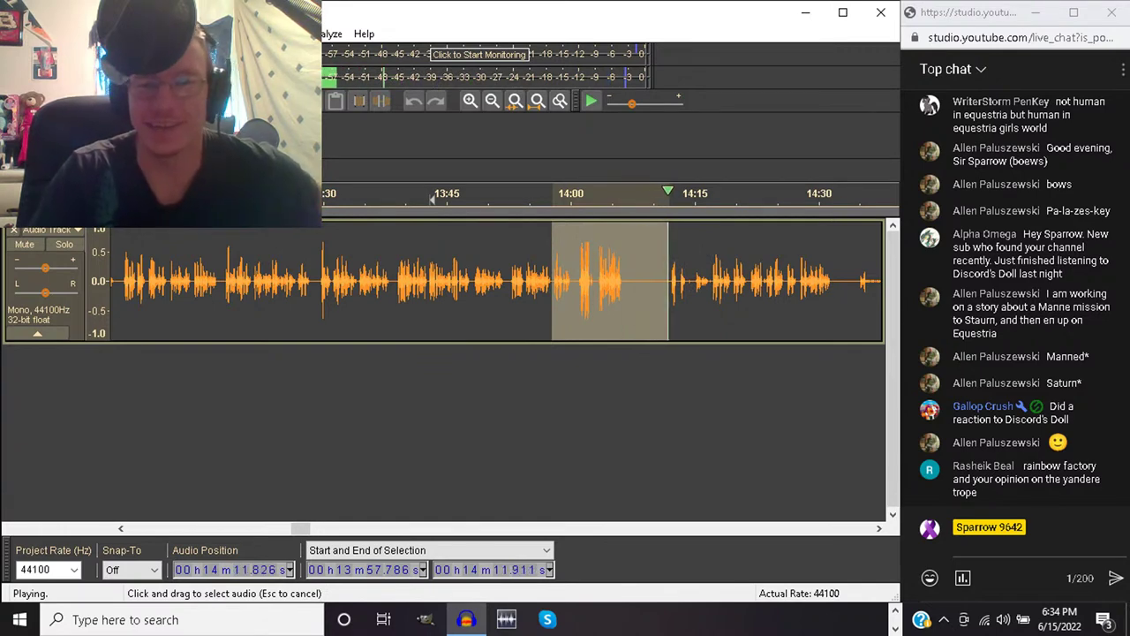
pyautogui.moveTo(668, 281); pyautogui.dragTo(711, 281)
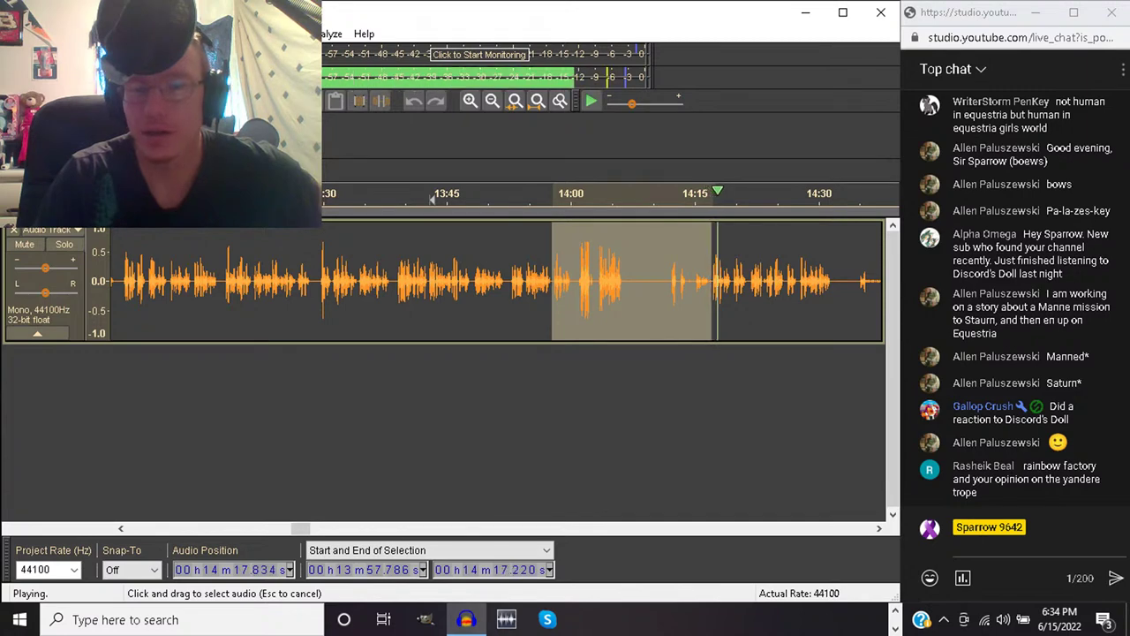
pyautogui.press('space')
pyautogui.press('space')
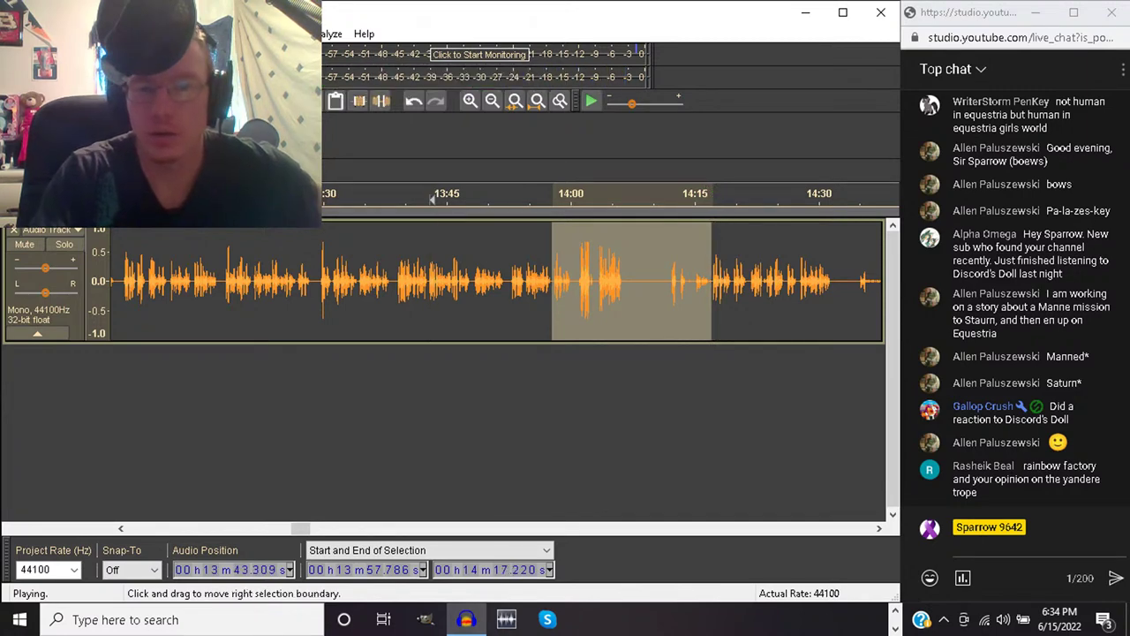
pyautogui.press('space')
pyautogui.press('Delete')
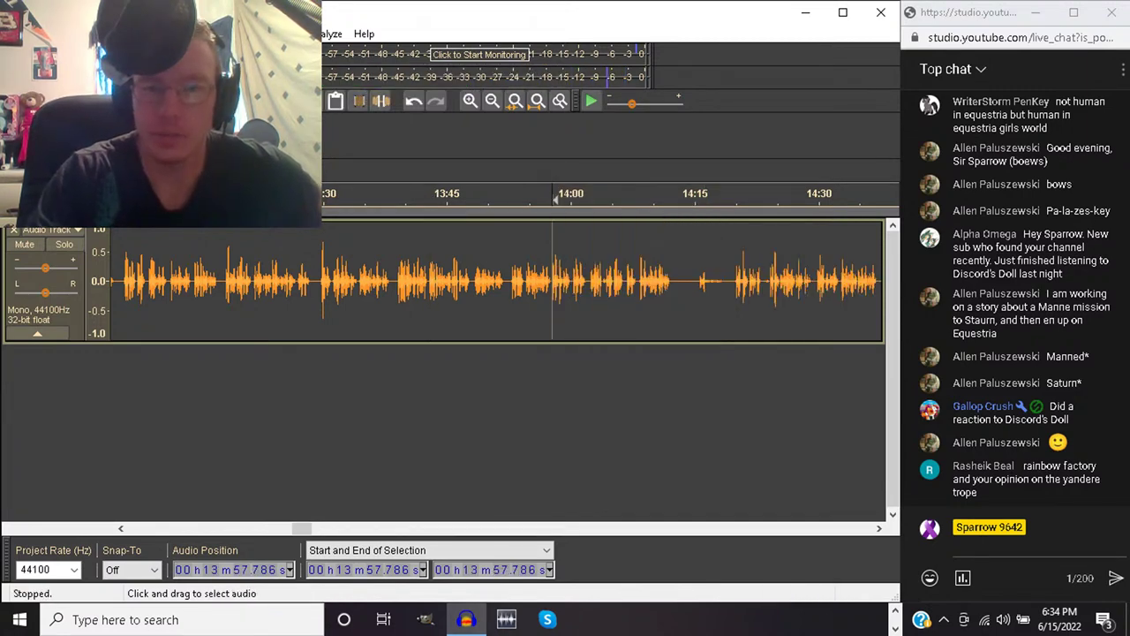
pyautogui.press('space')
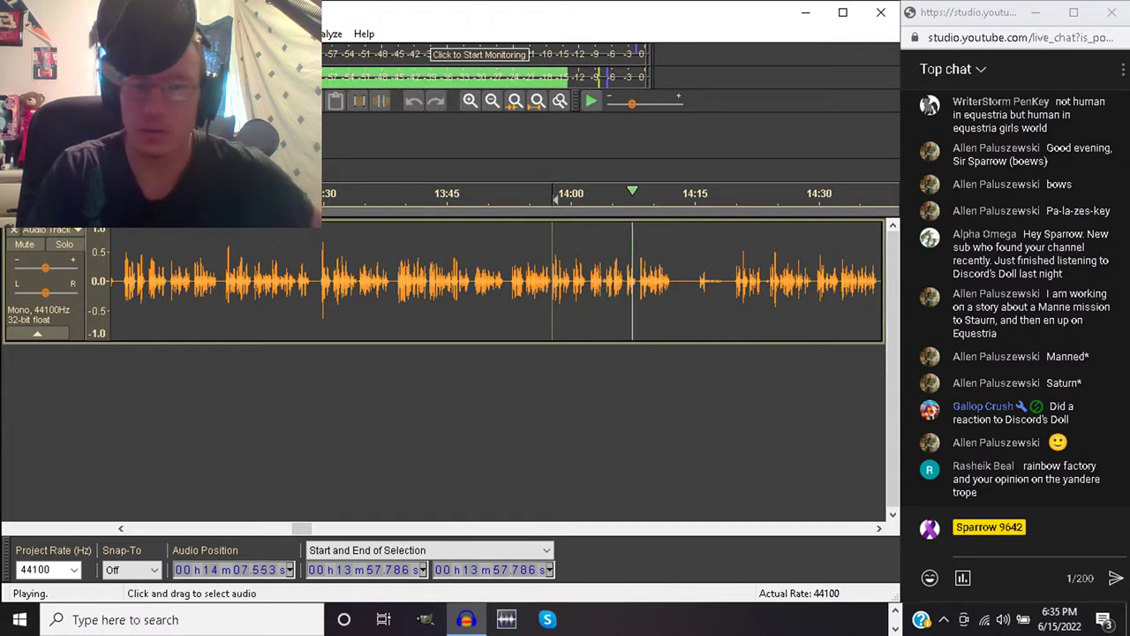
# Check and delete the passage from about 14:02.2 to 14:04.4, and listen from about 14:00.8
pyautogui.click(589, 283)
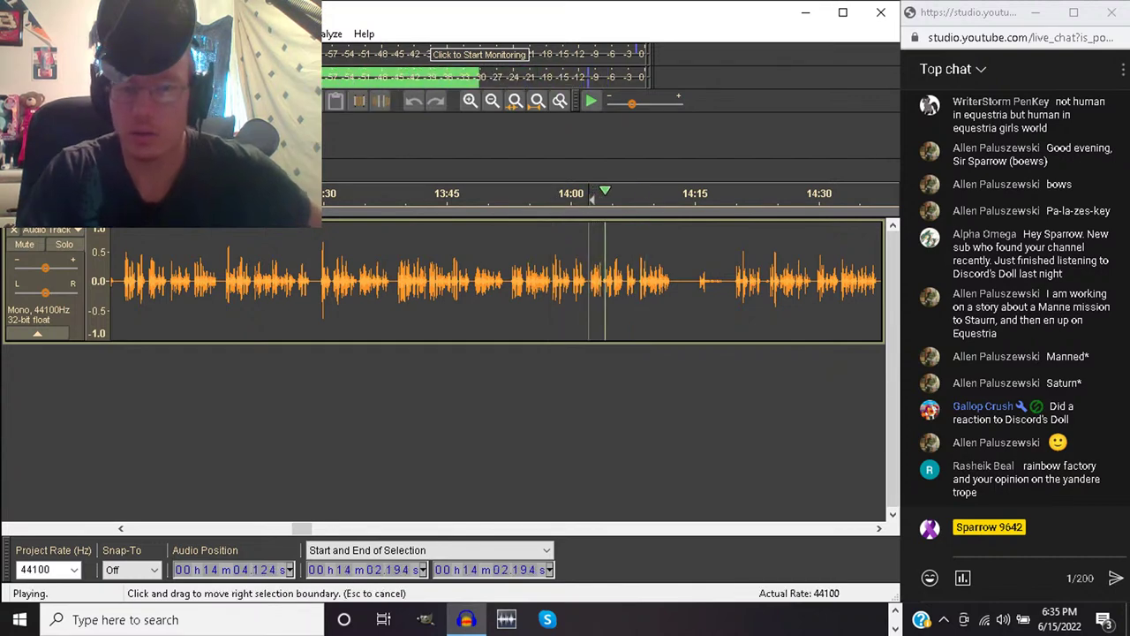
pyautogui.moveTo(589, 282); pyautogui.dragTo(601, 283)
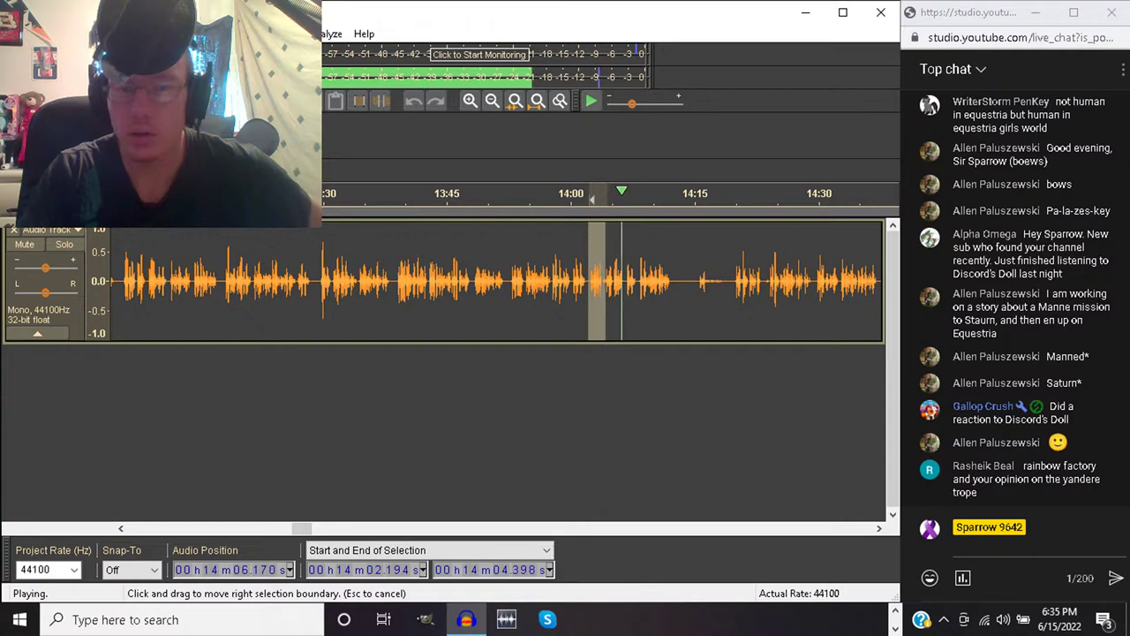
pyautogui.press('space')
pyautogui.press('space')
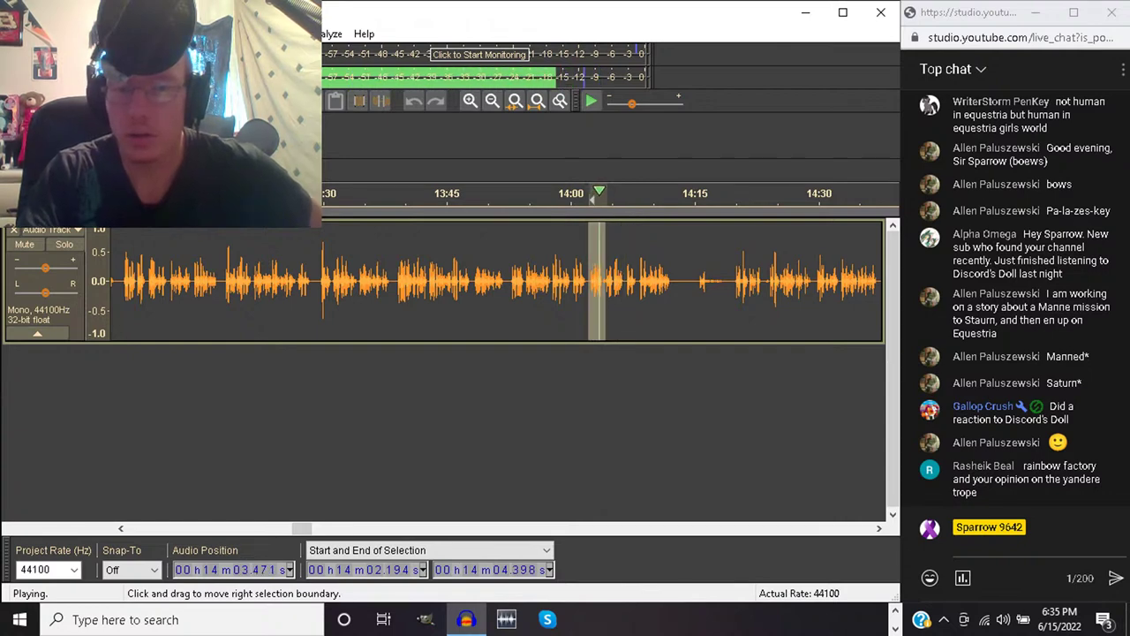
pyautogui.press('space')
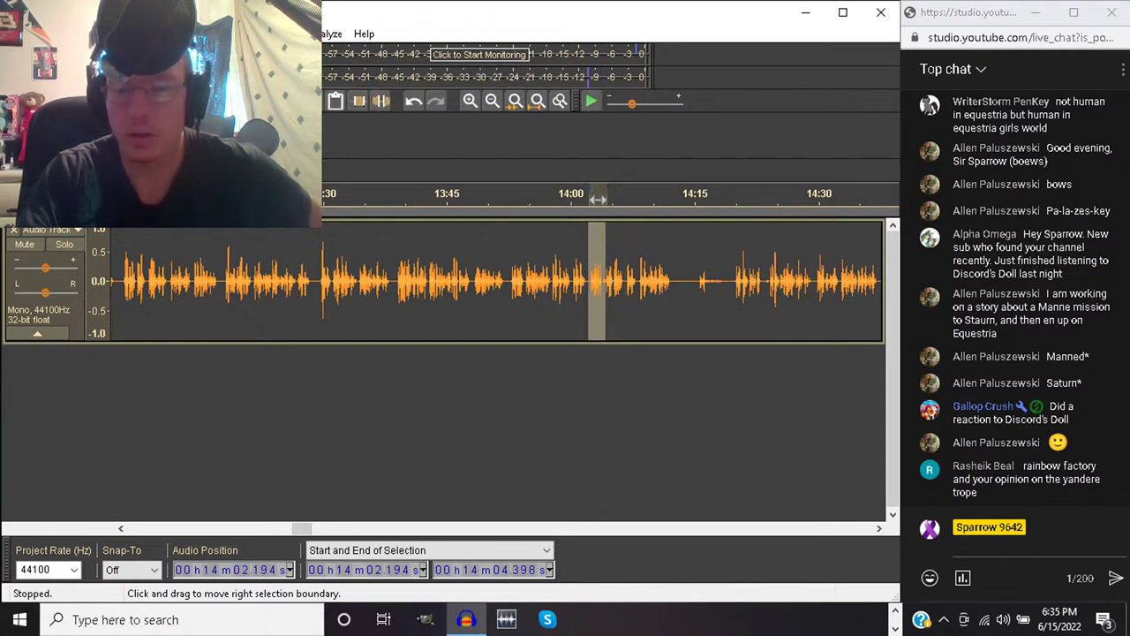
pyautogui.press('Delete')
pyautogui.click(577, 282)
pyautogui.press('space')
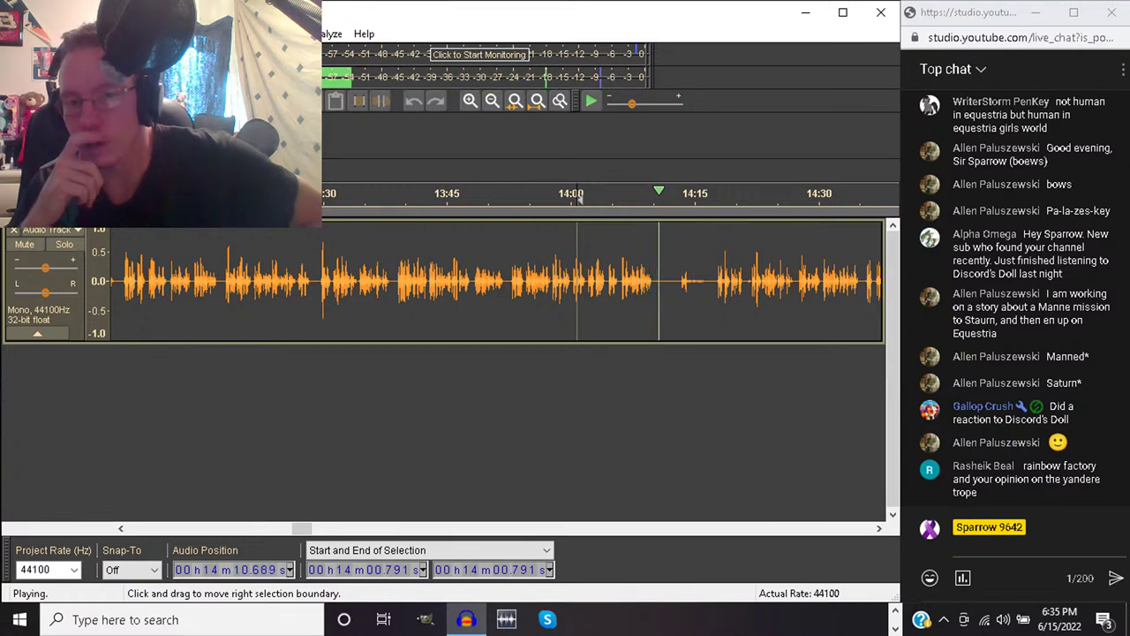
# Delete the passage from about 14:11.4 to 14:17.4 and listen from about 14:08.3
pyautogui.click(665, 281)
pyautogui.moveTo(665, 281); pyautogui.dragTo(712, 280)
pyautogui.press('space')
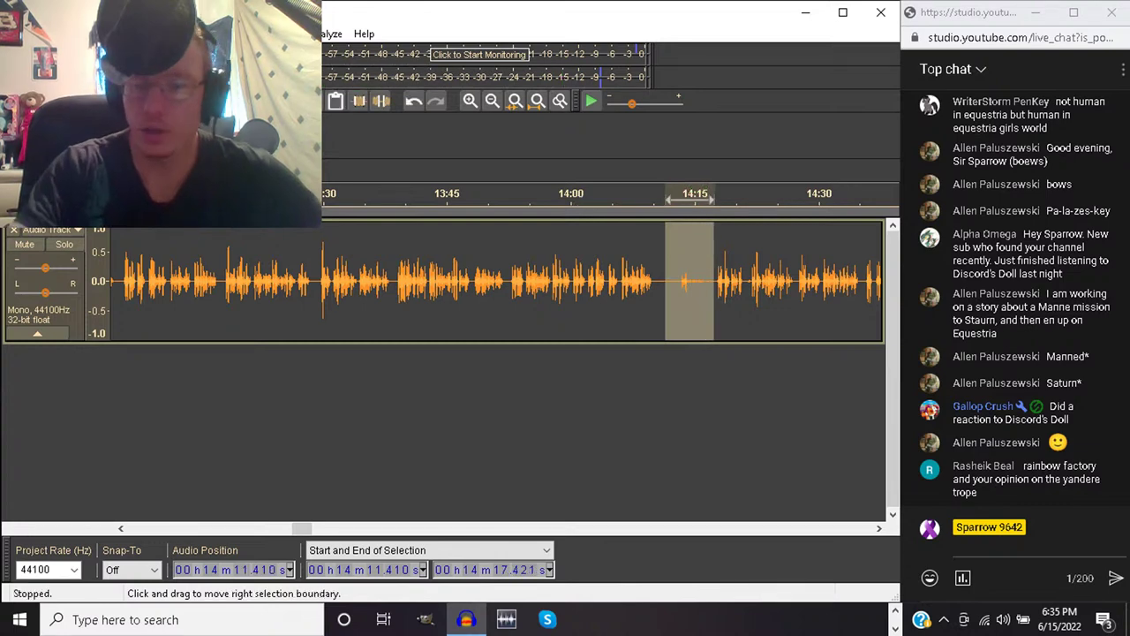
pyautogui.press('Left')
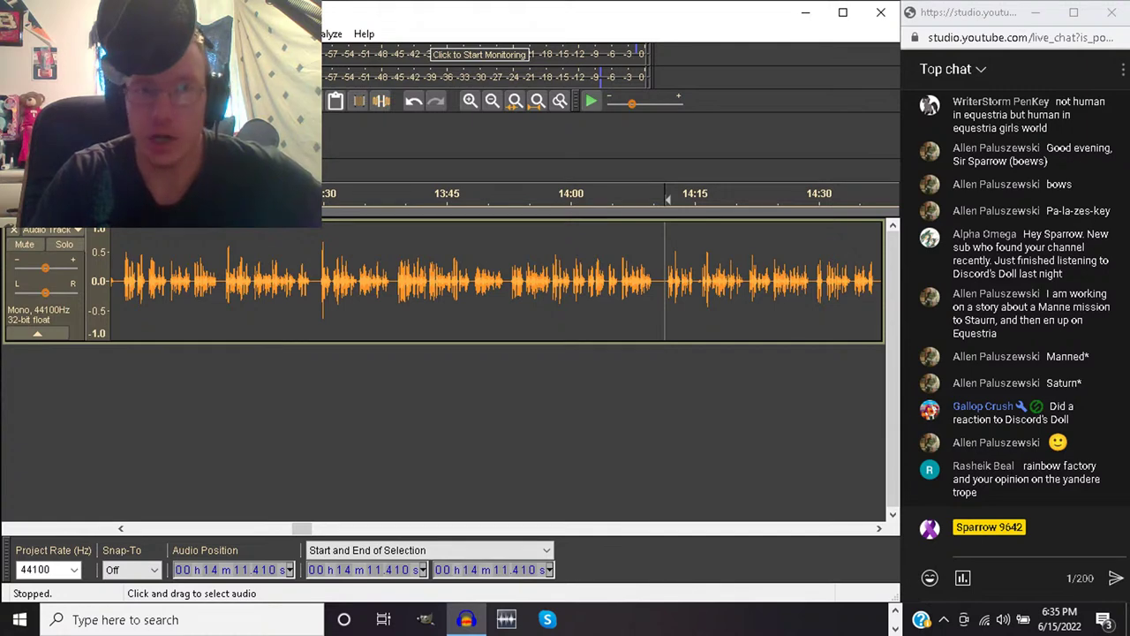
pyautogui.click(640, 281)
pyautogui.press('space')
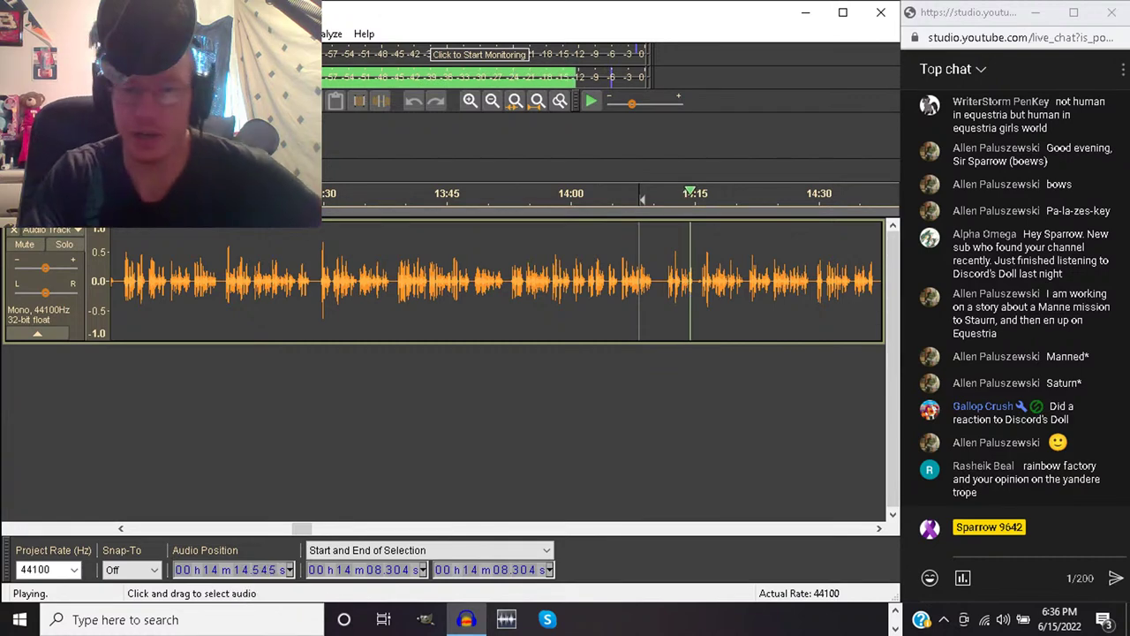
# Delete the passage from about 14:10.6 to 14:15.9 and play back from about 14:08.8
pyautogui.moveTo(658, 281); pyautogui.dragTo(701, 281)
pyautogui.press('space')
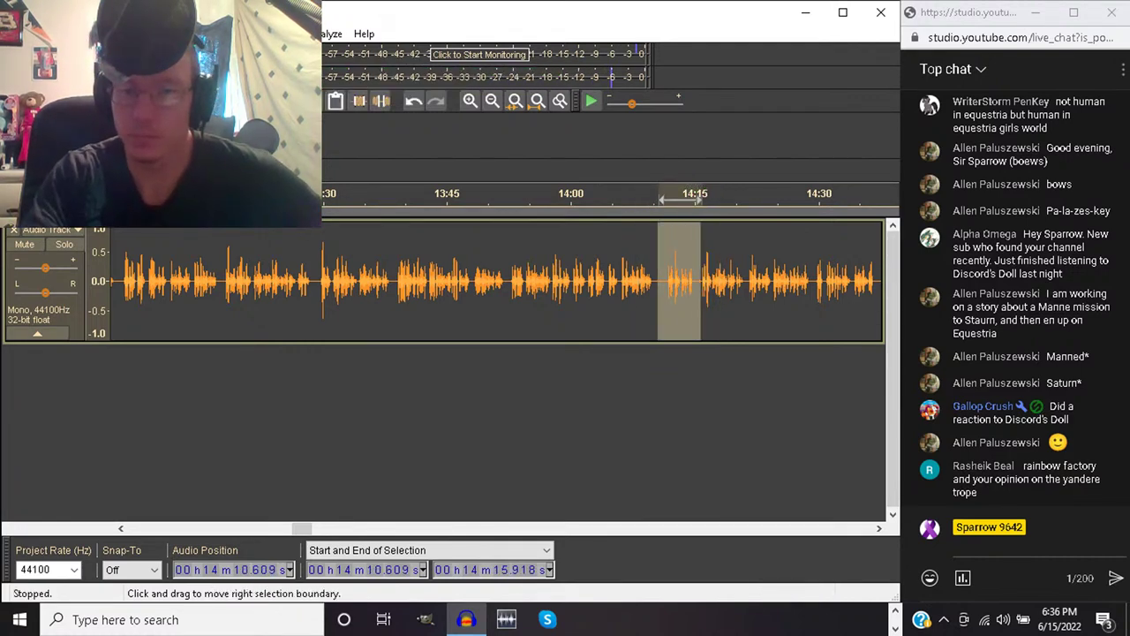
pyautogui.press('Delete')
pyautogui.click(644, 281)
pyautogui.press('space')
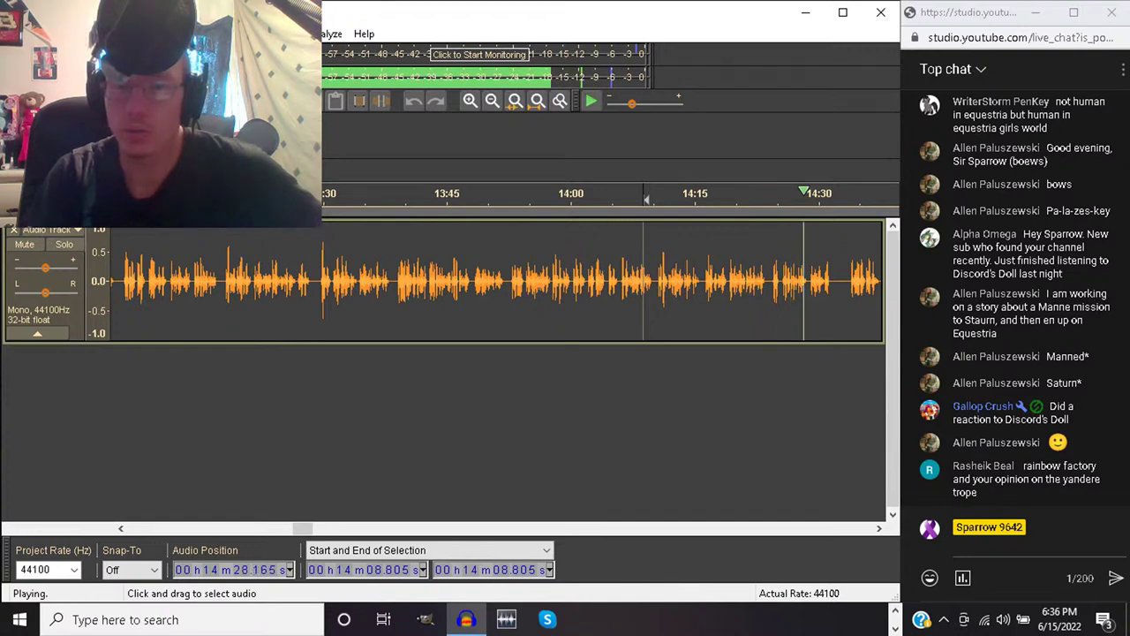
# Delete the short passage from about 14:24.2 to 14:25.3 and resume playback from the cut
pyautogui.moveTo(770, 283); pyautogui.dragTo(782, 283)
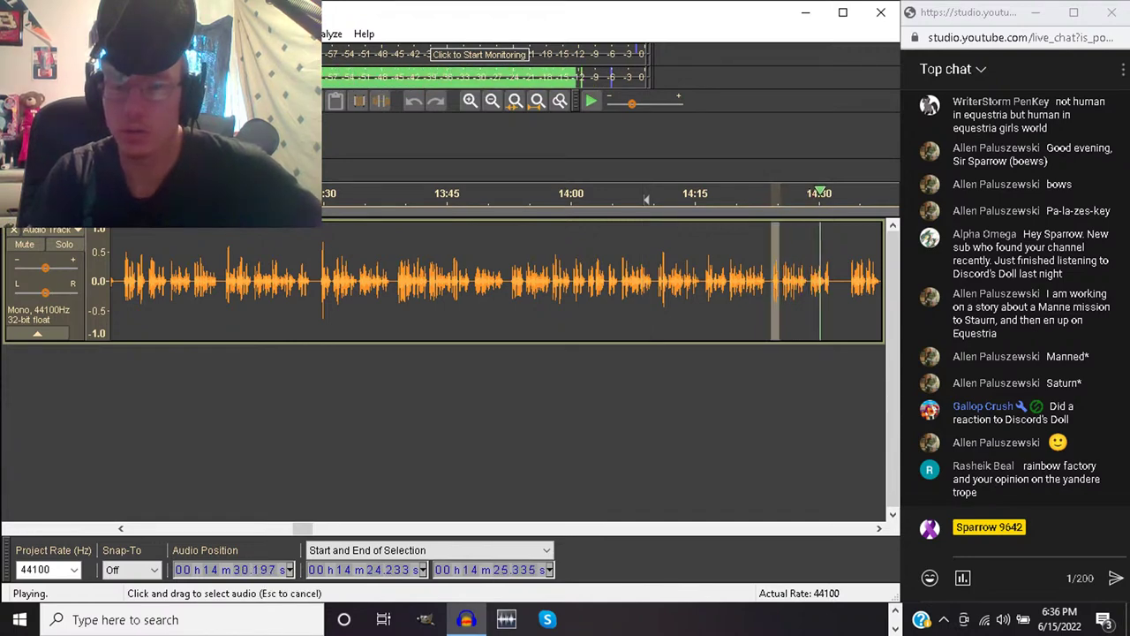
pyautogui.click(774, 283)
pyautogui.press('Delete')
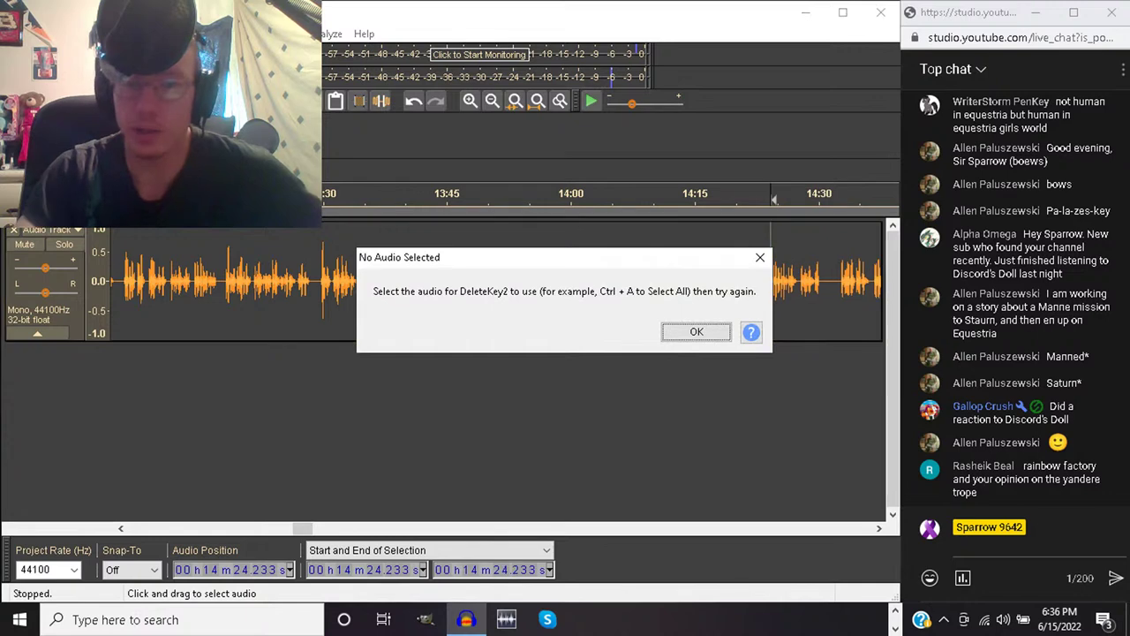
pyautogui.press('Return')
pyautogui.press('space')
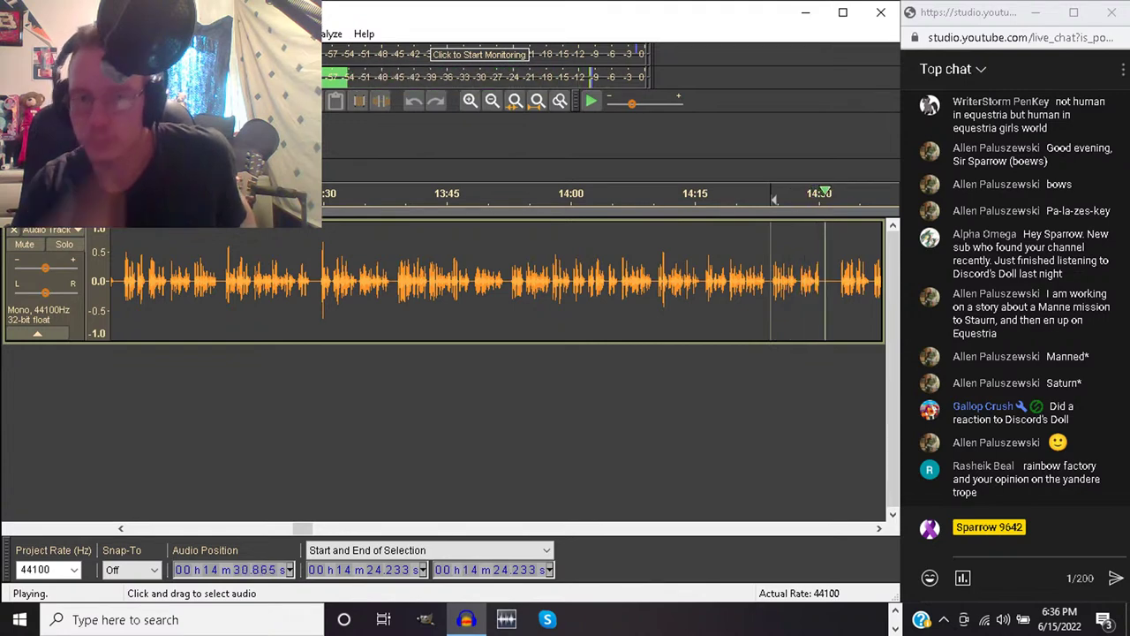
# Delete the passage from about 14:27.6 to 14:32.4 and listen from about 14:24.5
pyautogui.moveTo(799, 283); pyautogui.dragTo(839, 283)
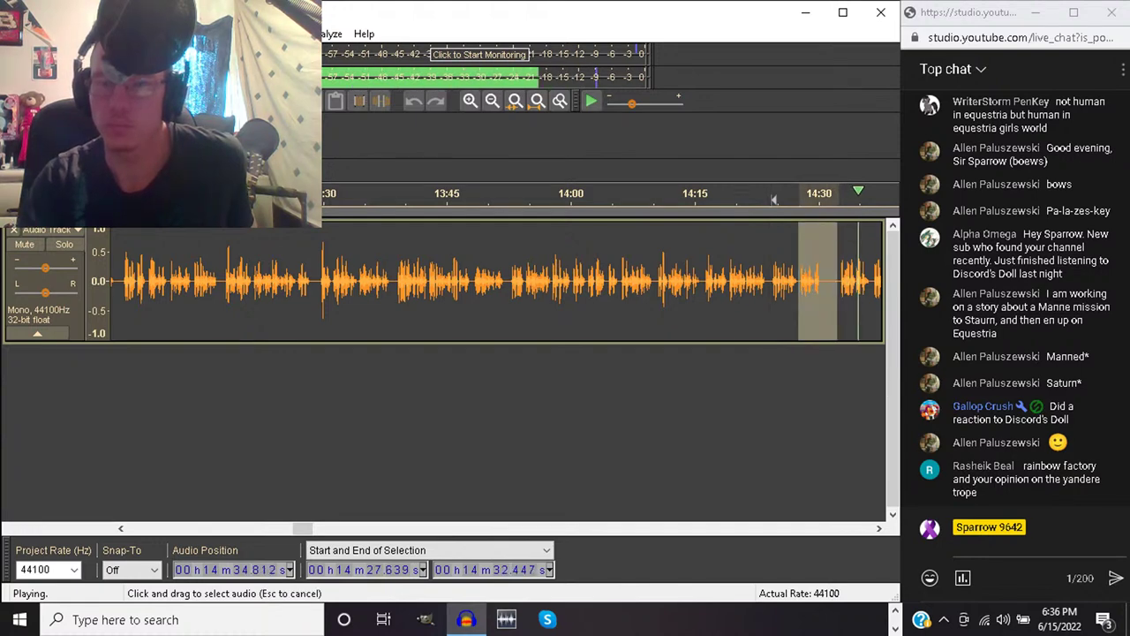
pyautogui.press('space')
pyautogui.press('Delete')
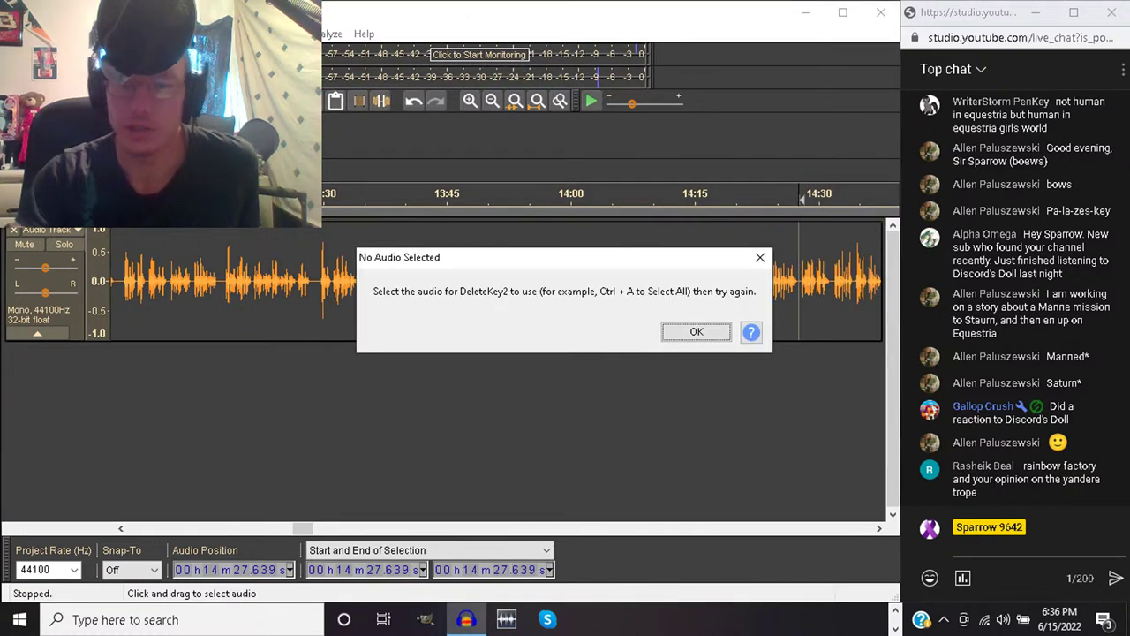
pyautogui.press('Return')
pyautogui.click(775, 283)
pyautogui.press('space')
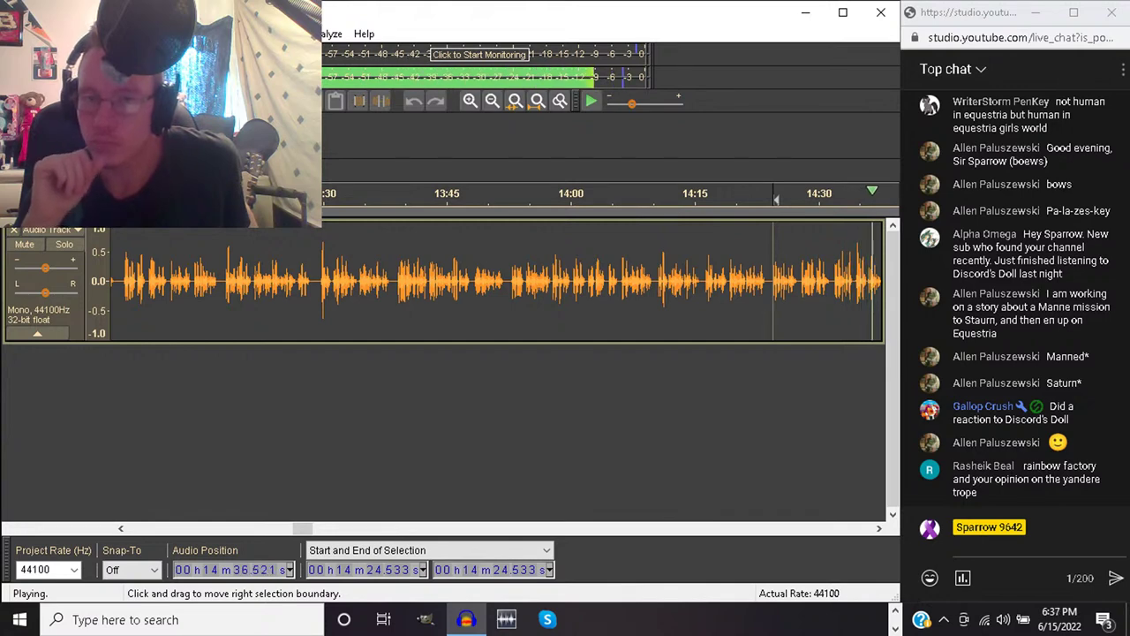
# Delete the passage from about 14:50.0 to 14:53.2 and play back from the cut
pyautogui.hscroll(5, 601, 281)
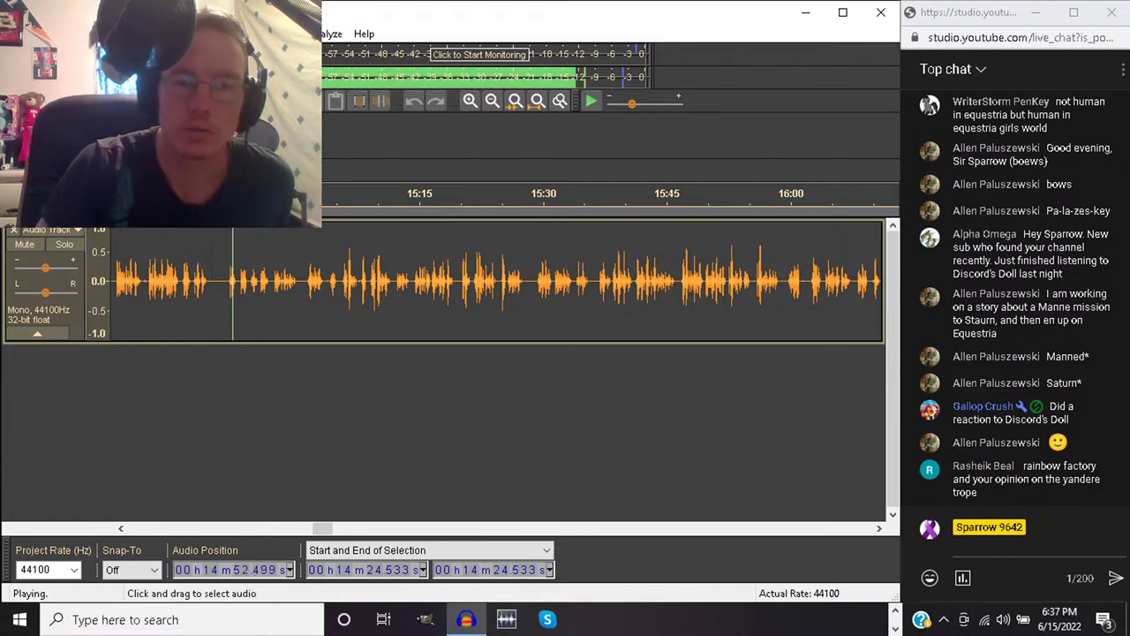
pyautogui.moveTo(212, 283); pyautogui.dragTo(238, 282)
pyautogui.press('space')
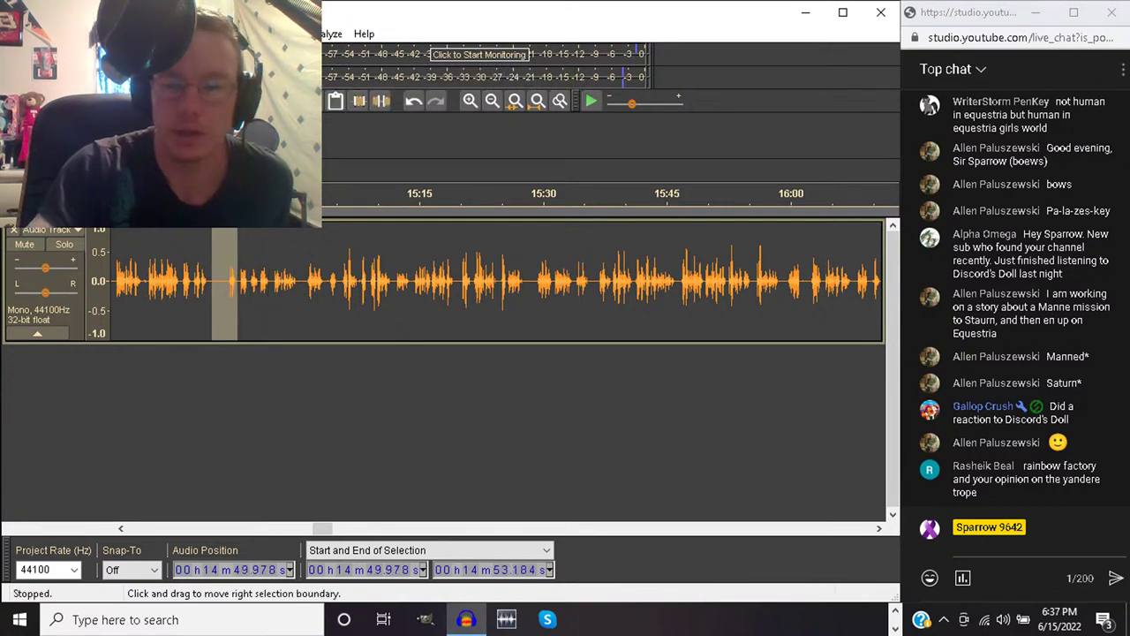
pyautogui.press('Delete')
pyautogui.press('space')
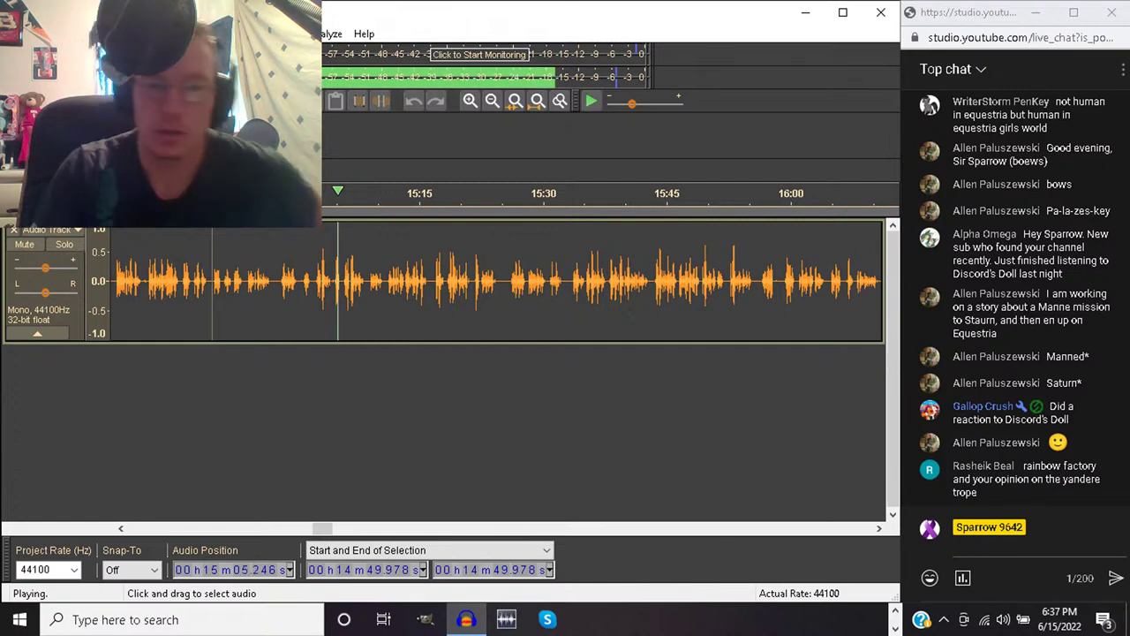
# Delete the passage from about 15:00.5 to 15:04.7 and resume playback from there
pyautogui.moveTo(298, 283); pyautogui.dragTo(340, 283)
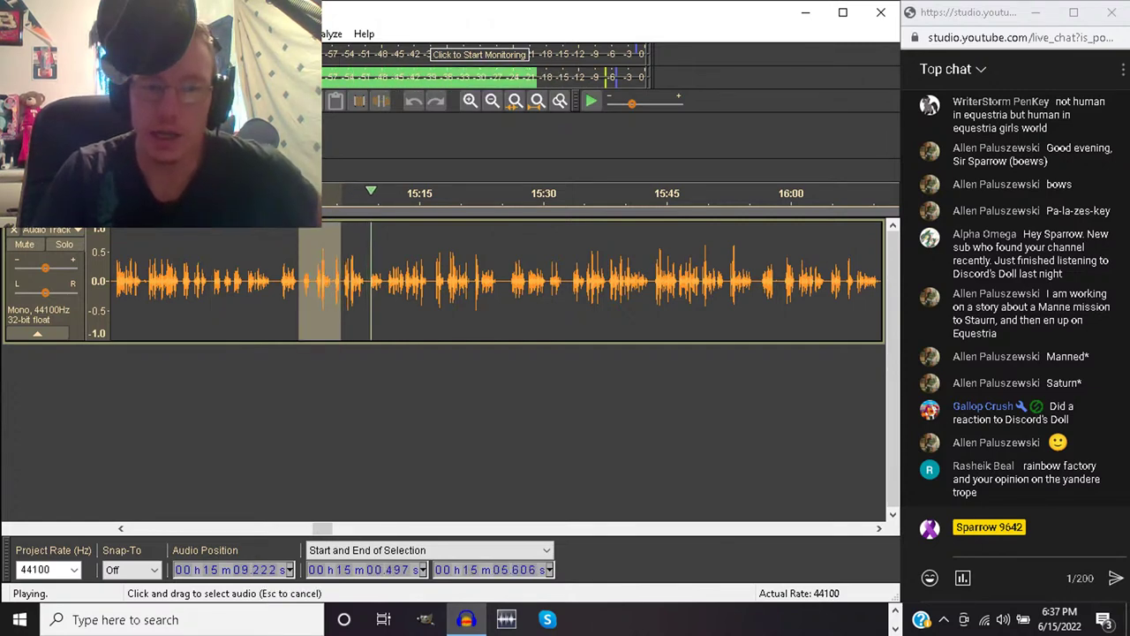
pyautogui.moveTo(341, 283); pyautogui.dragTo(332, 282)
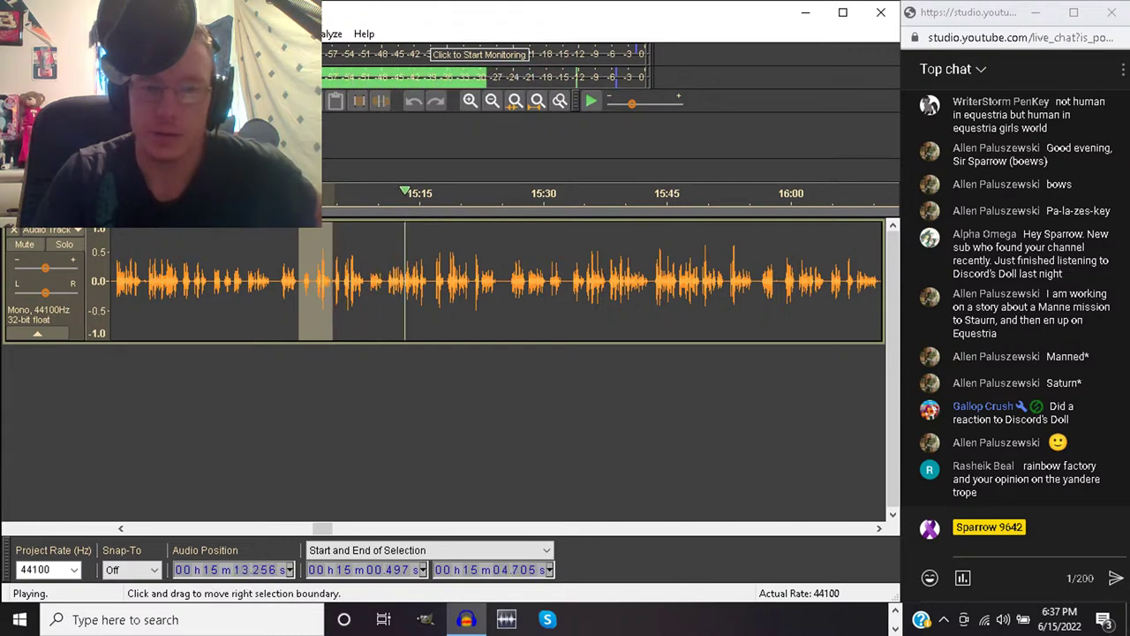
pyautogui.press('space')
pyautogui.press('Delete')
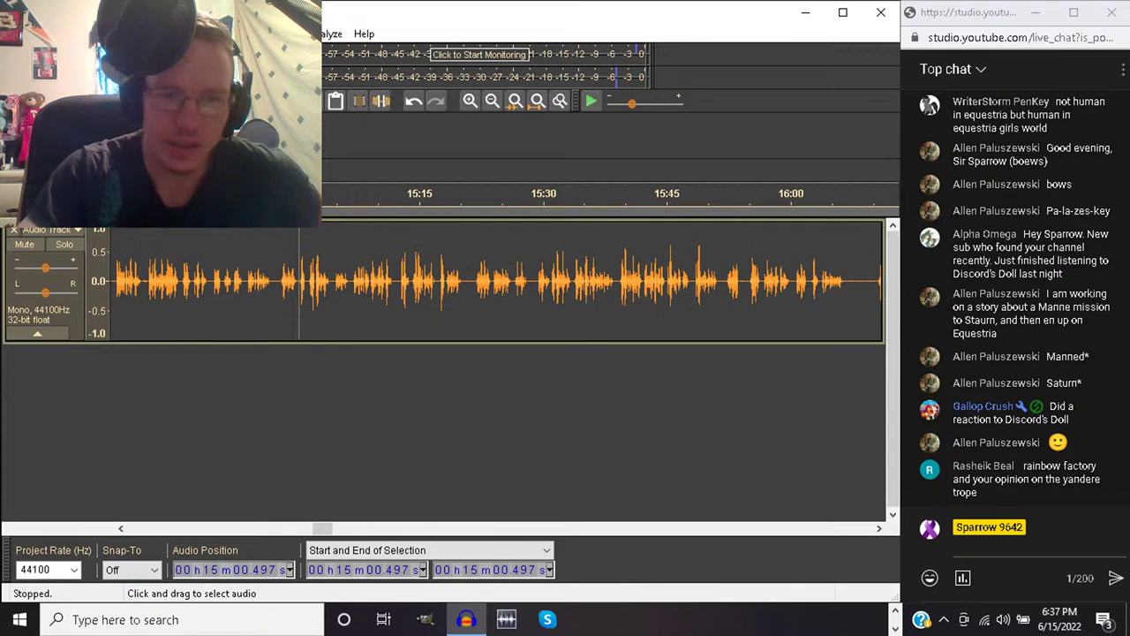
pyautogui.press('space')
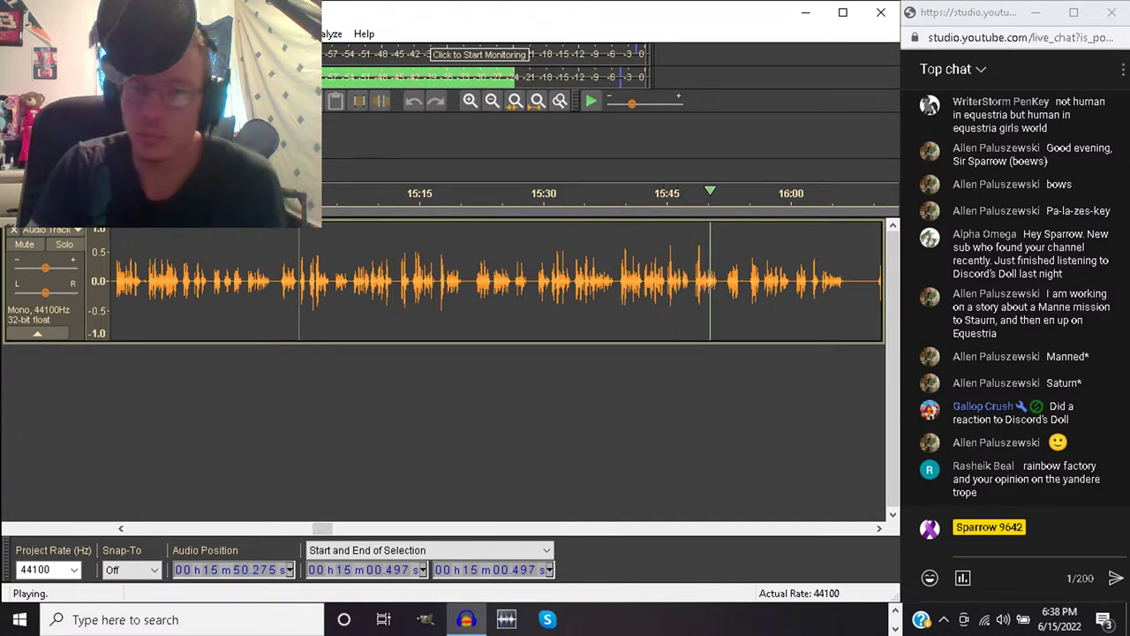
# Delete the passage from about 15:44.9 to 15:48.5 and listen from about 15:43.5
pyautogui.click(666, 282)
pyautogui.moveTo(666, 283); pyautogui.dragTo(694, 283)
pyautogui.press('space')
pyautogui.press('space')
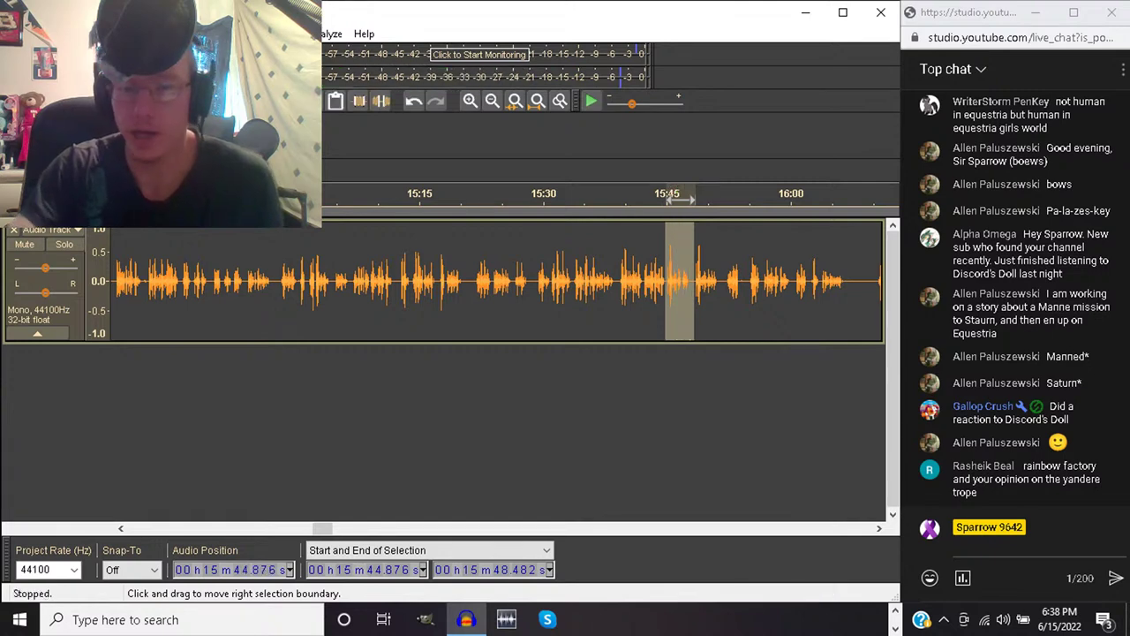
pyautogui.press('Delete')
pyautogui.press('Delete')
pyautogui.press('Return')
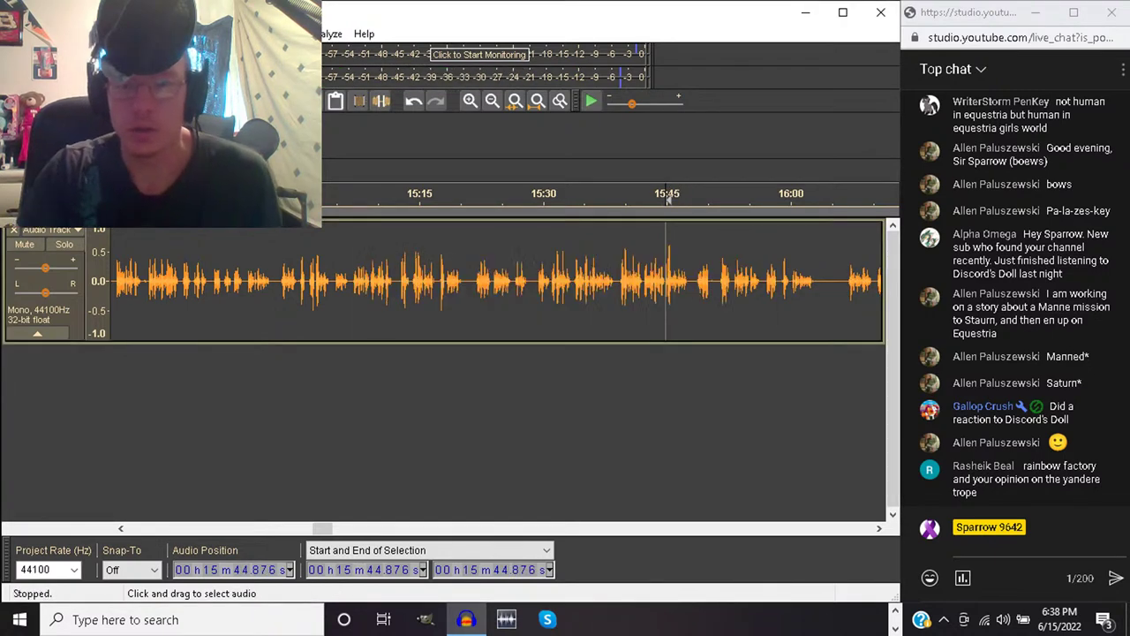
pyautogui.click(658, 195)
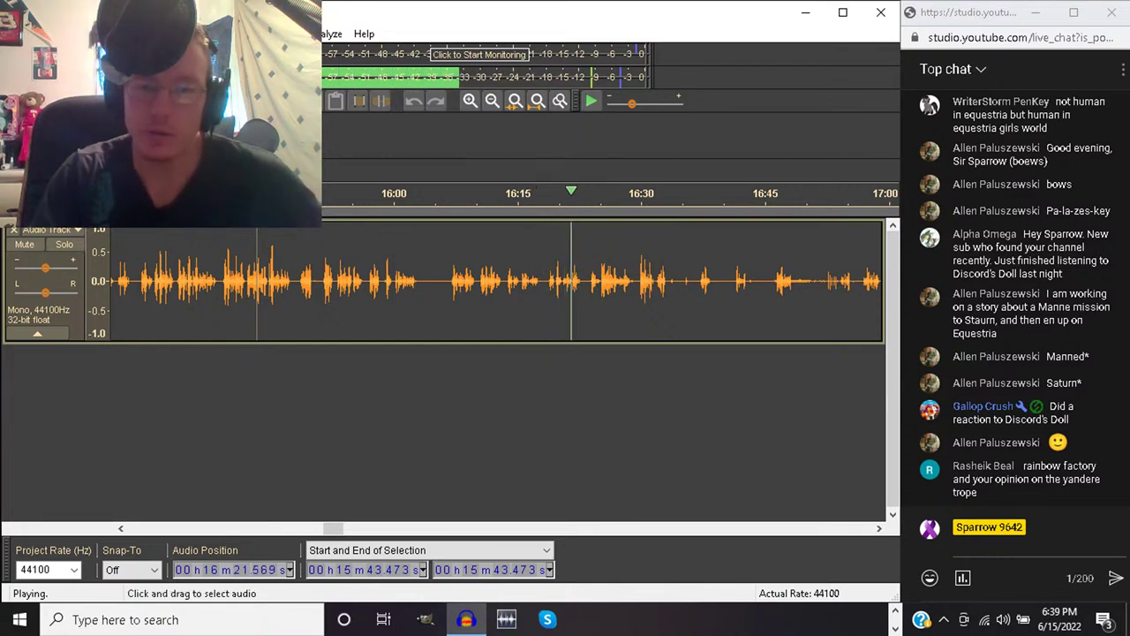
# Delete the long passage from about 16:15.5 to 17:11.5 and play back from about 16:13.7
pyautogui.click(522, 282)
pyautogui.moveTo(522, 283); pyautogui.dragTo(740, 283)
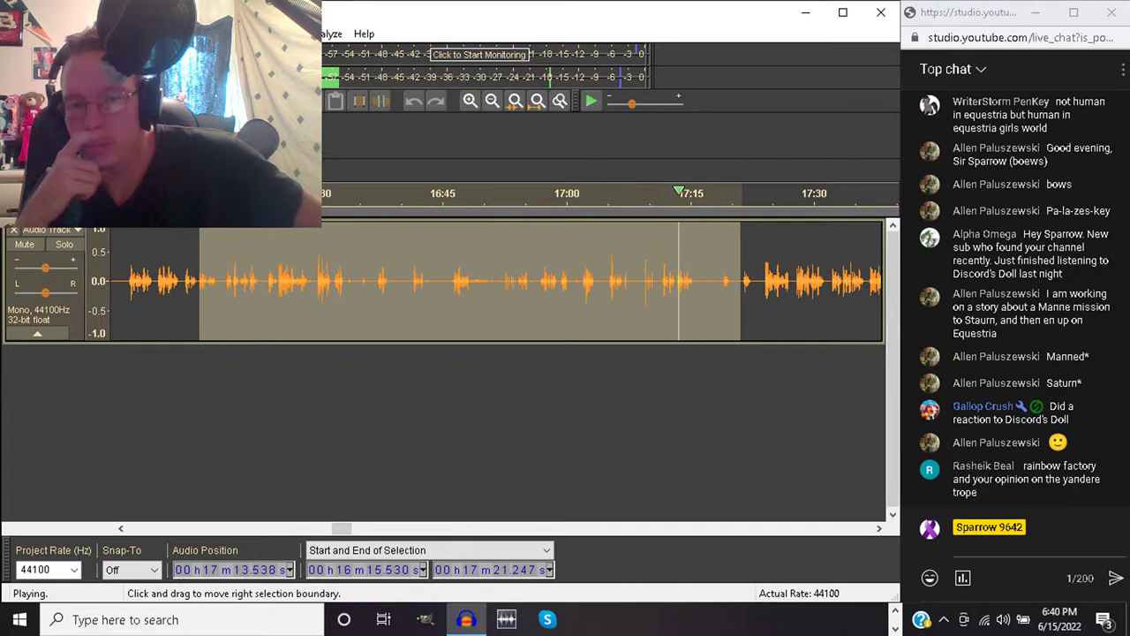
pyautogui.moveTo(740, 280); pyautogui.dragTo(660, 281)
pyautogui.press('space')
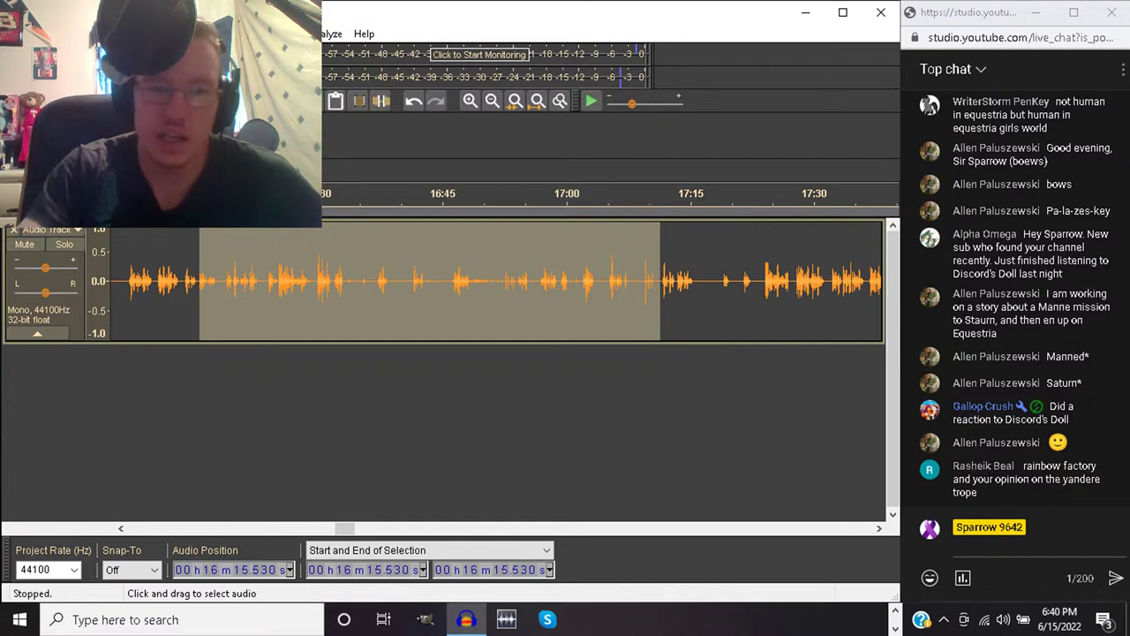
pyautogui.press('Delete')
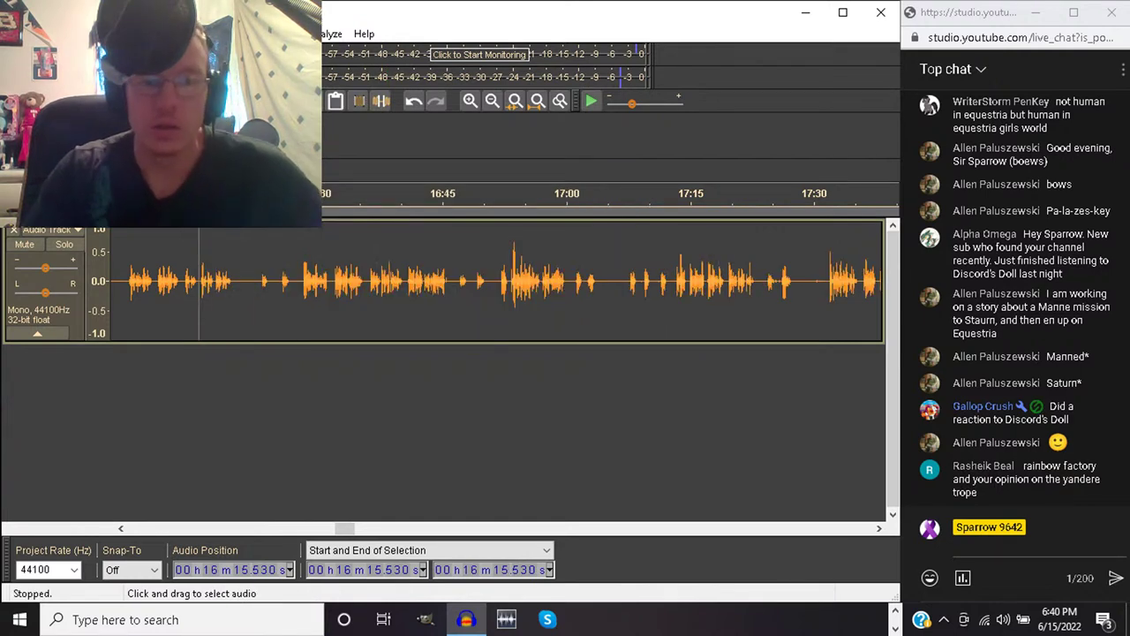
pyautogui.press('space')
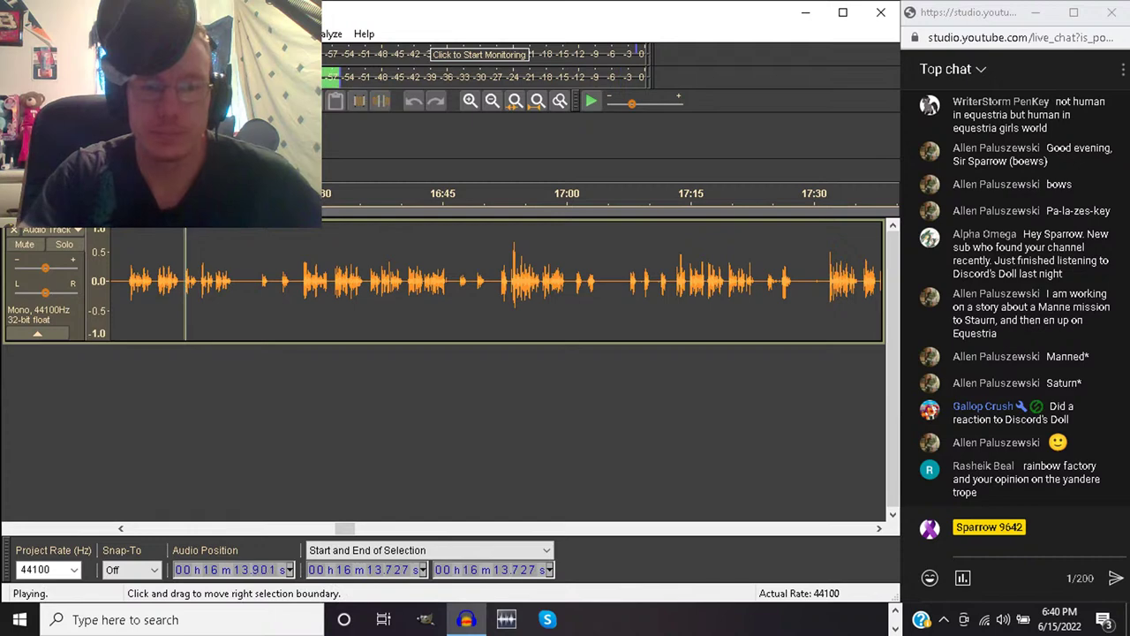
# Delete the passage from about 16:13.7 to 16:15.7 and listen from about 16:09.5
pyautogui.moveTo(184, 281); pyautogui.dragTo(202, 281)
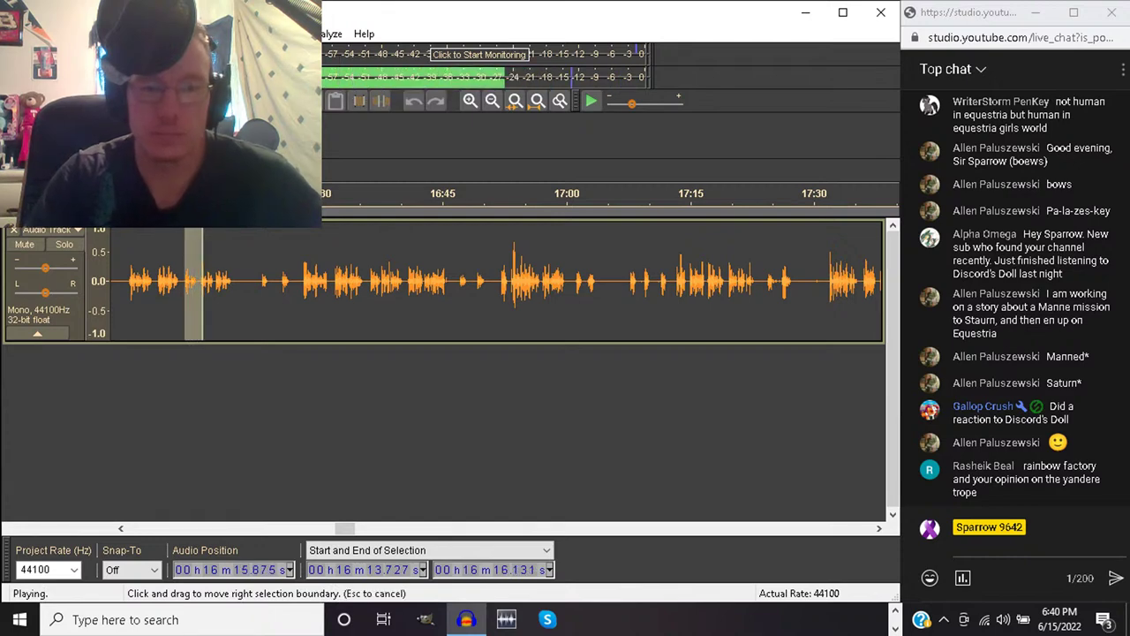
pyautogui.press('space')
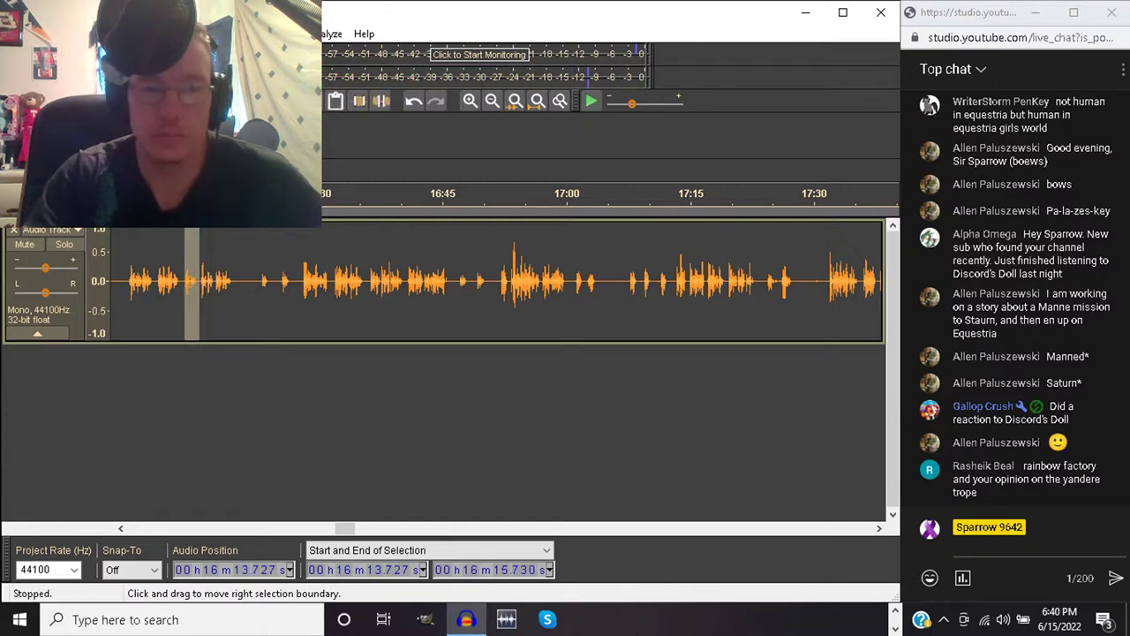
pyautogui.press('Delete')
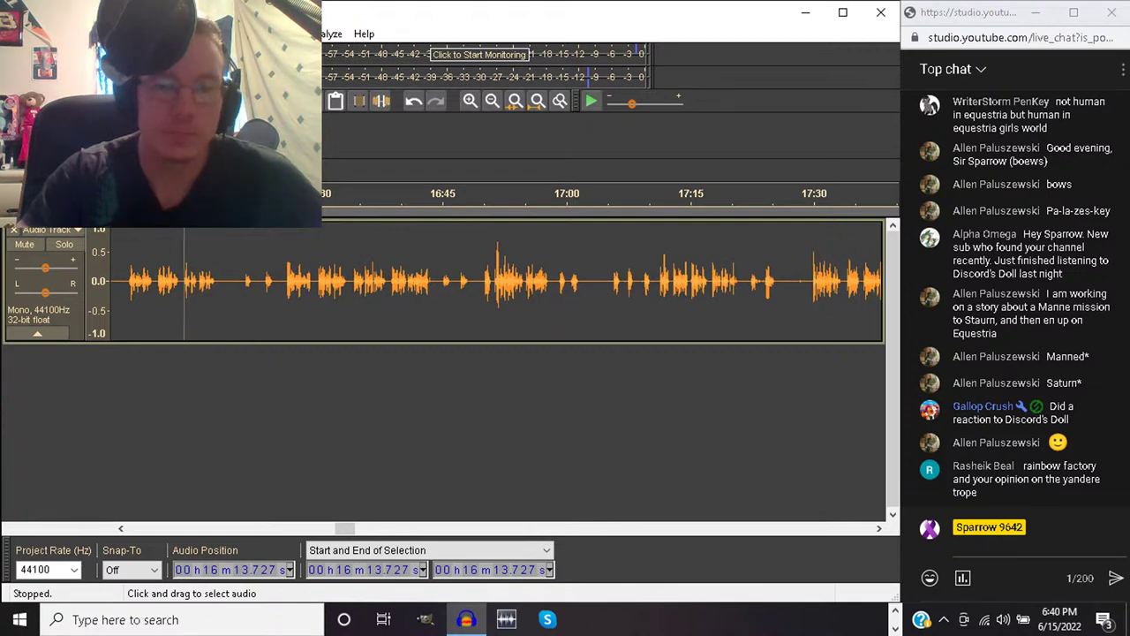
pyautogui.press('space')
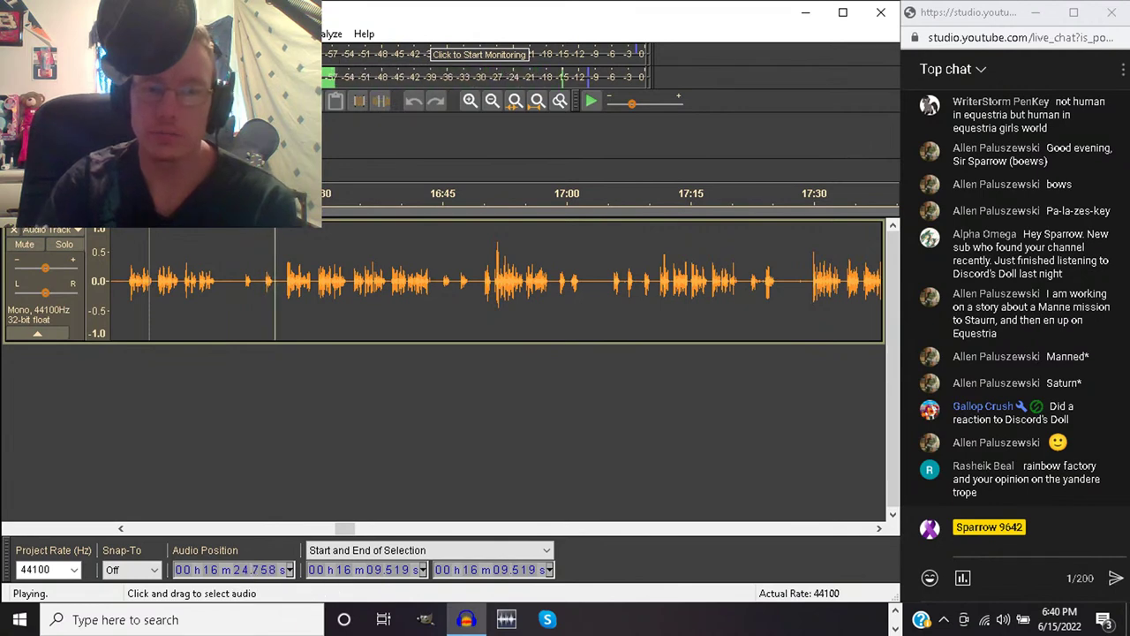
# Delete the passage from about 16:20.5 to 16:23.0 and listen from about 16:23.5
pyautogui.moveTo(240, 282); pyautogui.dragTo(259, 282)
pyautogui.press('space')
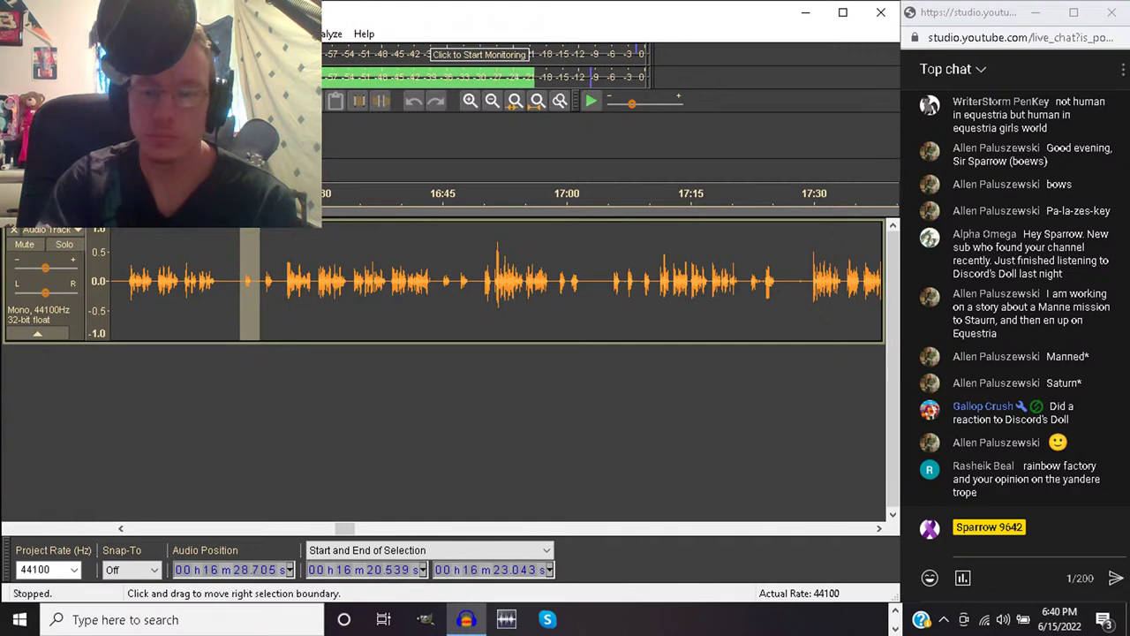
pyautogui.press('Delete')
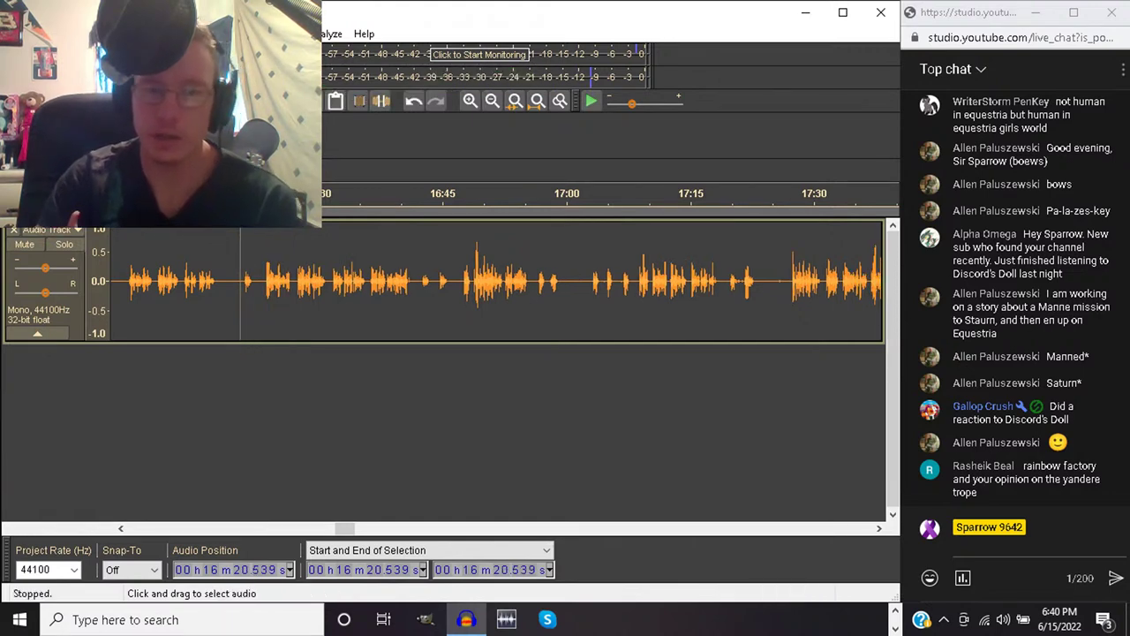
pyautogui.press('space')
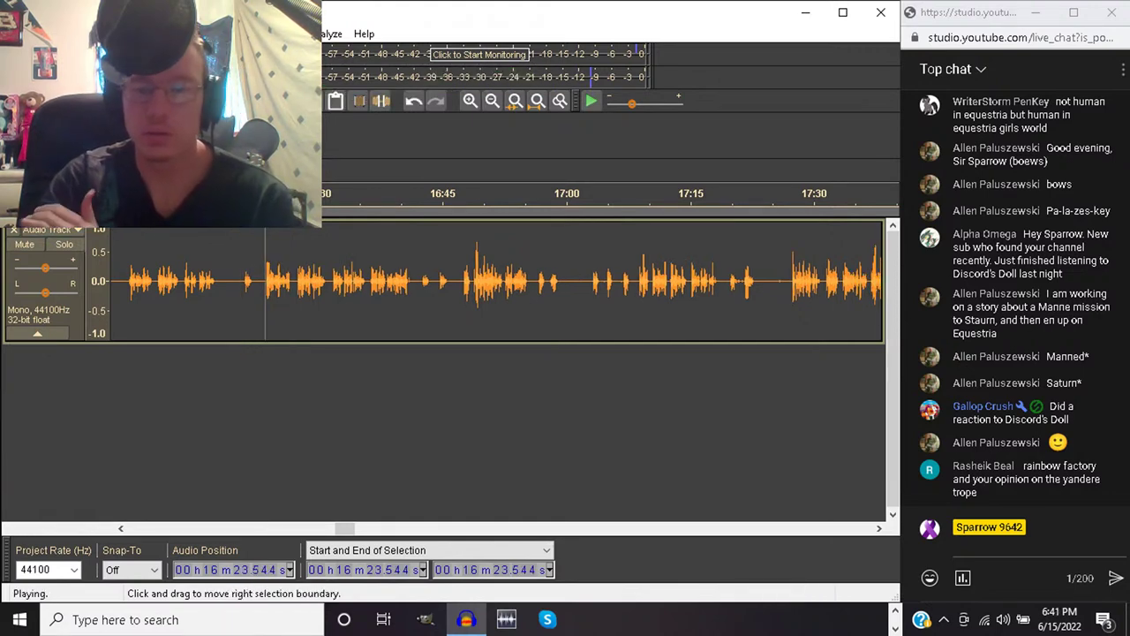
pyautogui.click(267, 283)
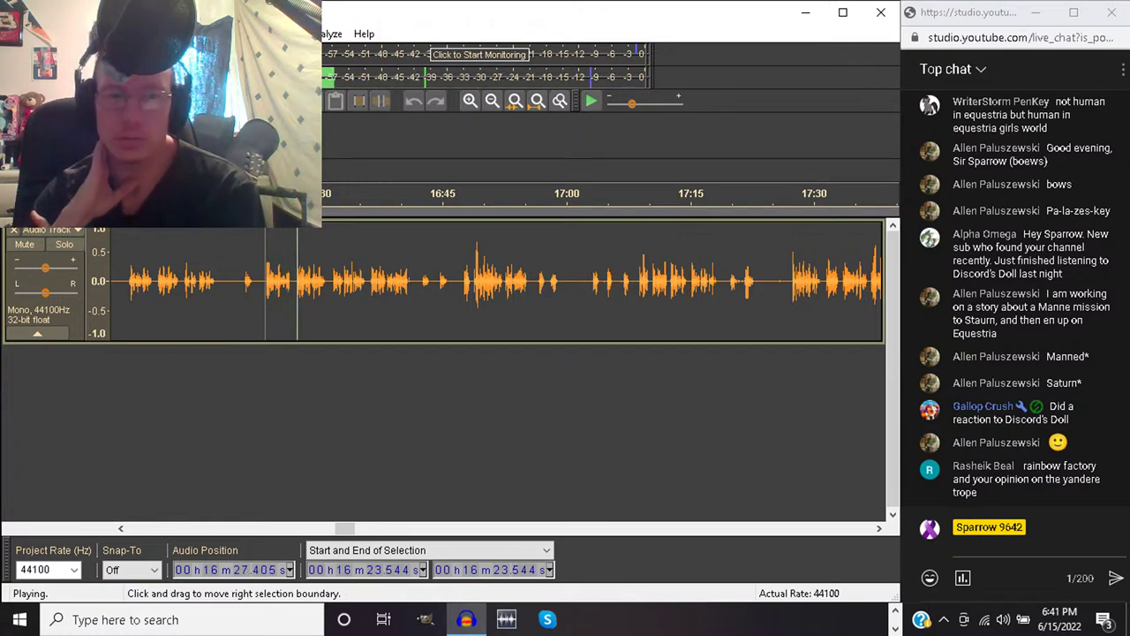
# Delete the passage from about 16:23.5 to 16:27.3 and resume playback from the cut
pyautogui.moveTo(267, 283); pyautogui.dragTo(294, 283)
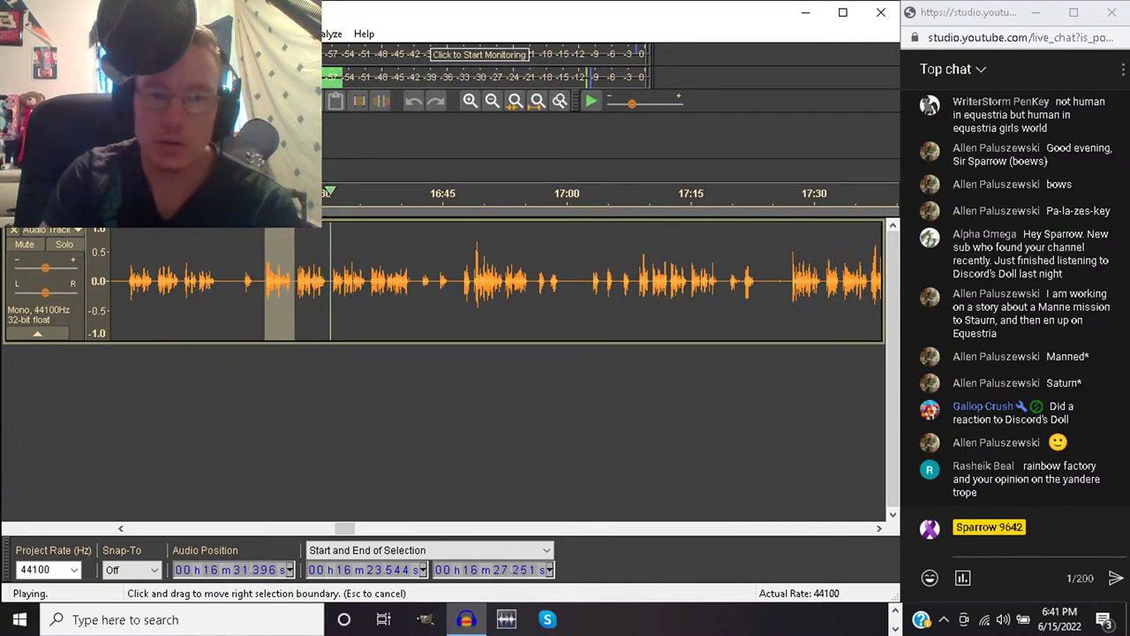
pyautogui.press('space')
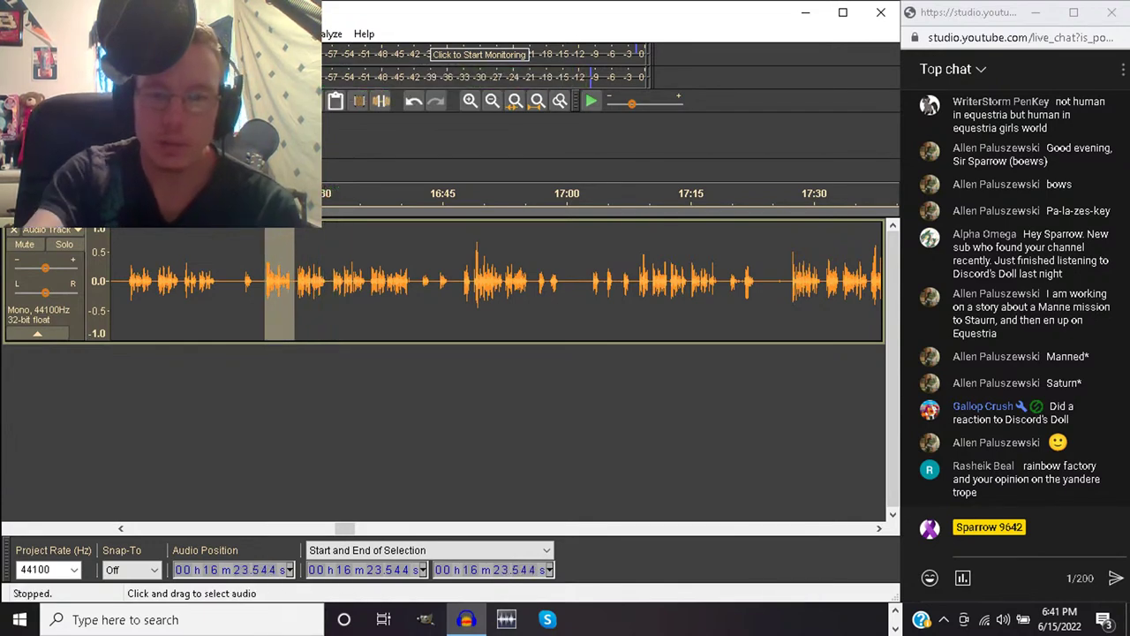
pyautogui.press('Delete')
pyautogui.press('space')
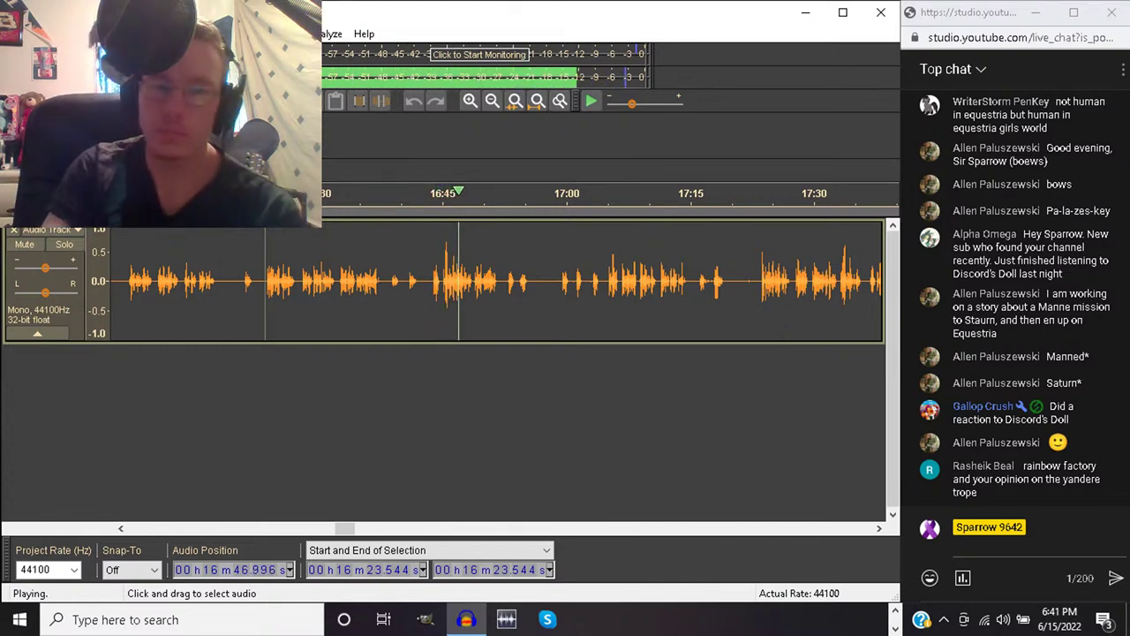
# Delete the short passage from about 16:43.4 to 16:45.0 with playback stopped, and listen from the cut
pyautogui.click(429, 282)
pyautogui.moveTo(429, 283); pyautogui.dragTo(442, 282)
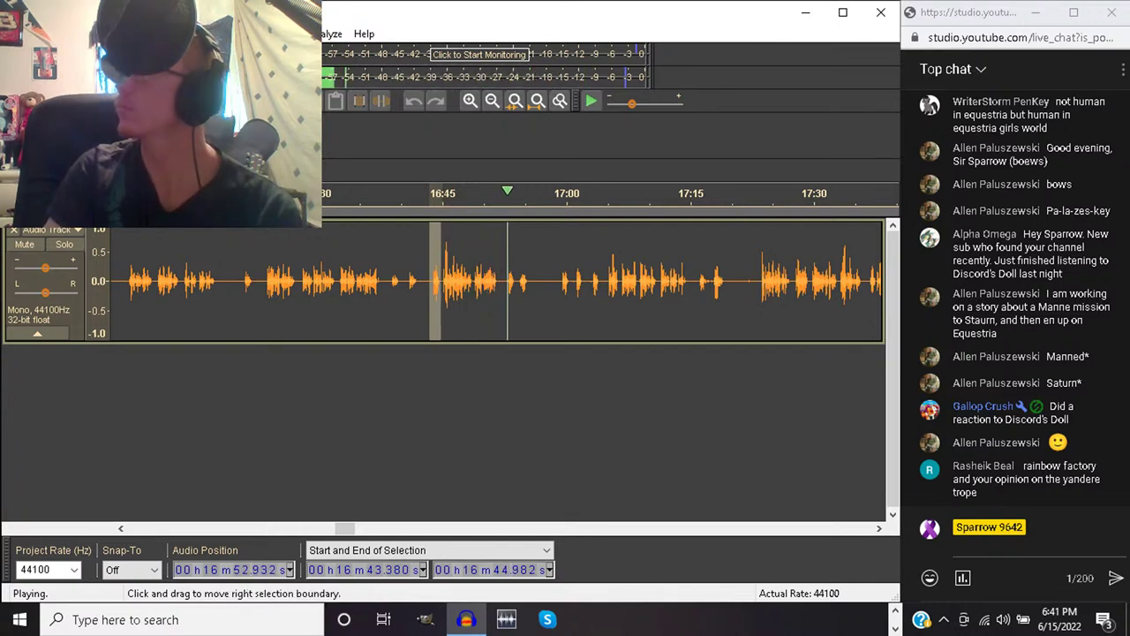
pyautogui.press('Delete')
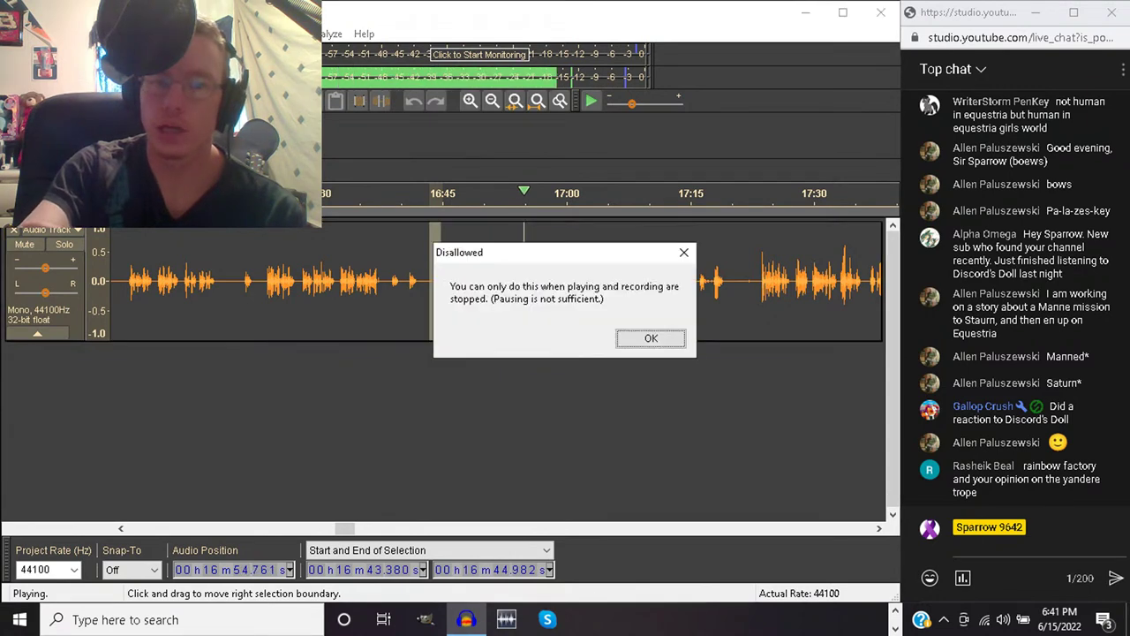
pyautogui.press('Return')
pyautogui.press('Delete')
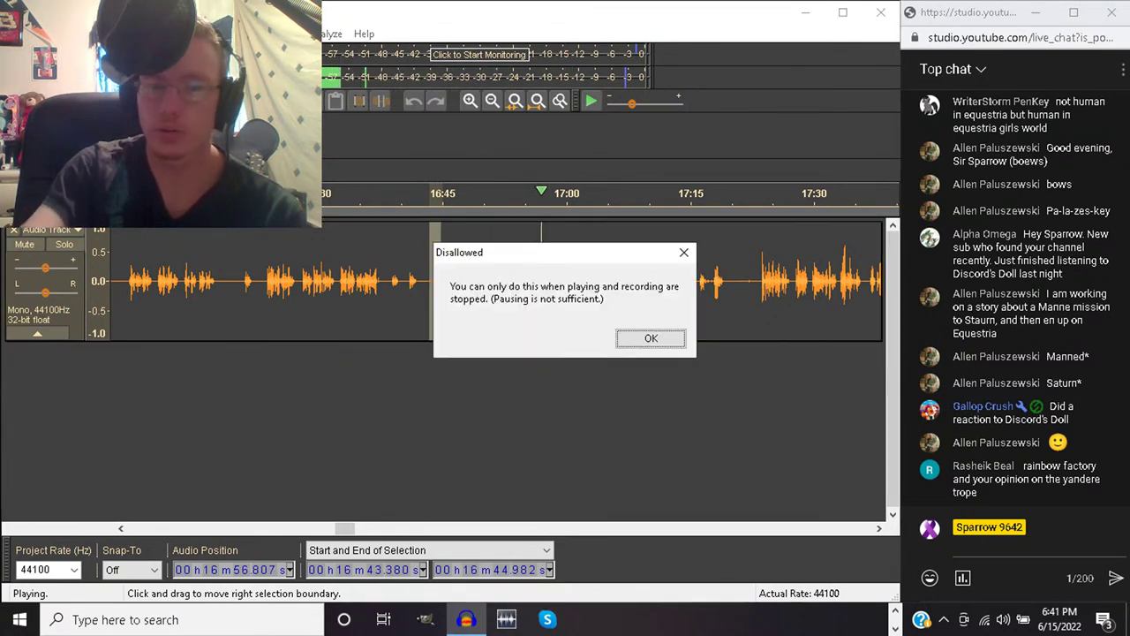
pyautogui.press('Return')
pyautogui.press('space')
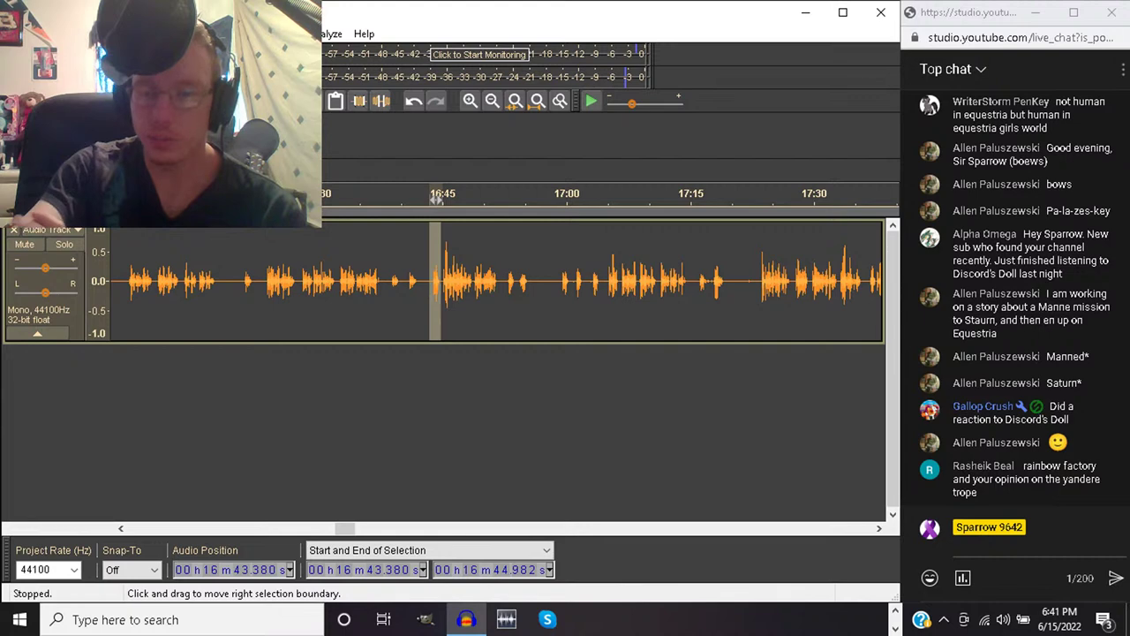
pyautogui.press('Delete')
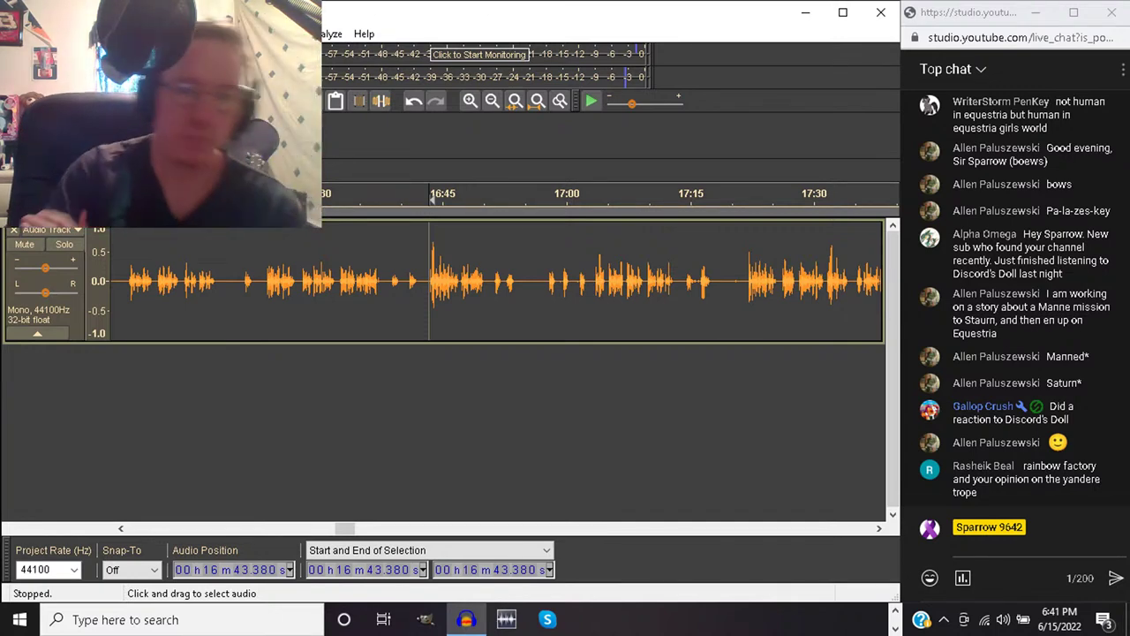
pyautogui.press('space')
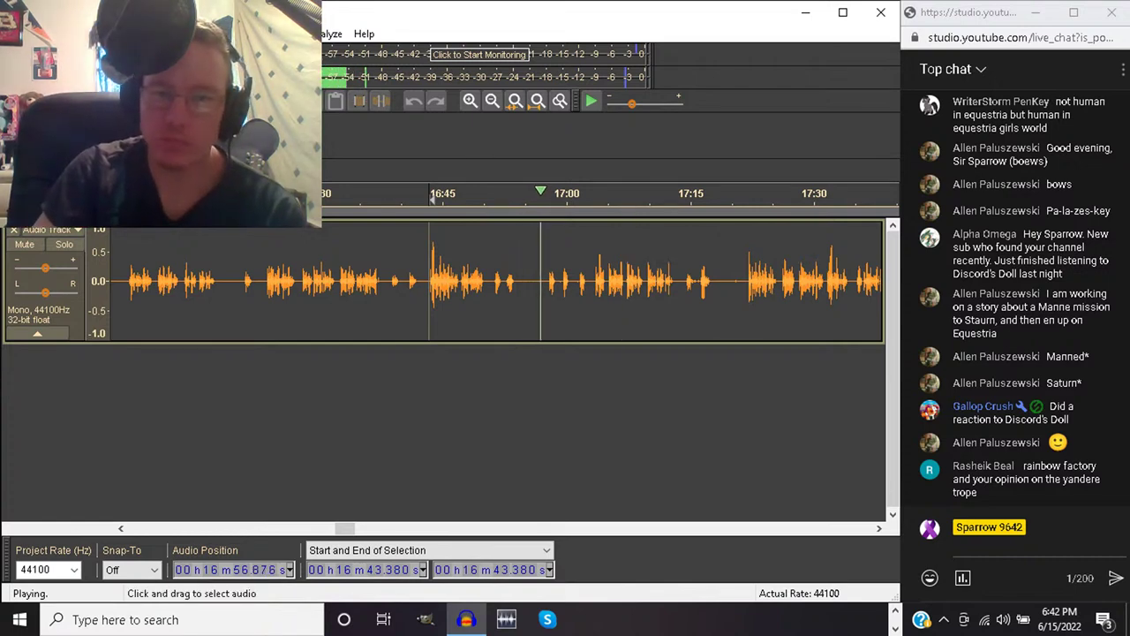
# Stop playback and delete the passage from about 16:56.0 to 17:01.0
pyautogui.moveTo(525, 283); pyautogui.dragTo(543, 282)
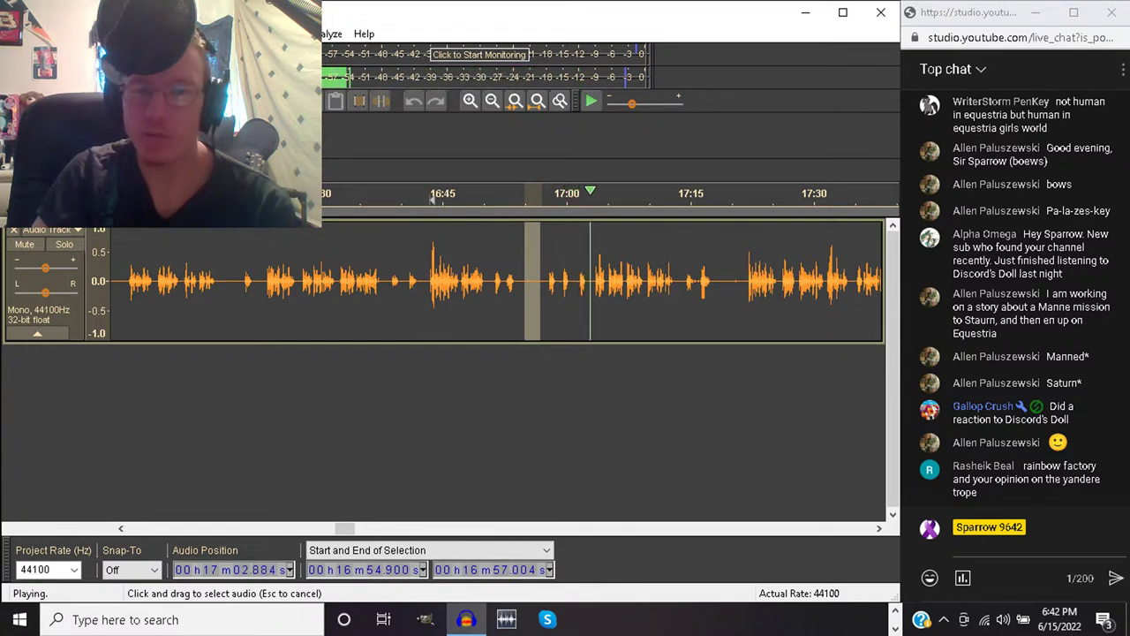
pyautogui.moveTo(543, 283); pyautogui.dragTo(573, 282)
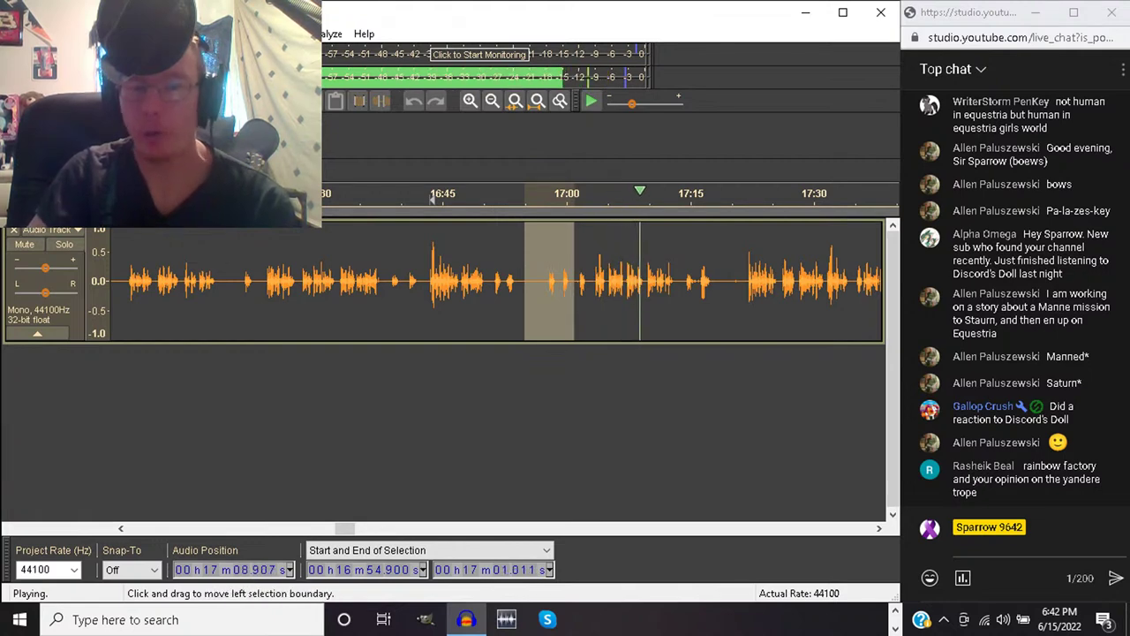
pyautogui.moveTo(524, 282); pyautogui.dragTo(534, 282)
pyautogui.press('Delete')
pyautogui.press('Return')
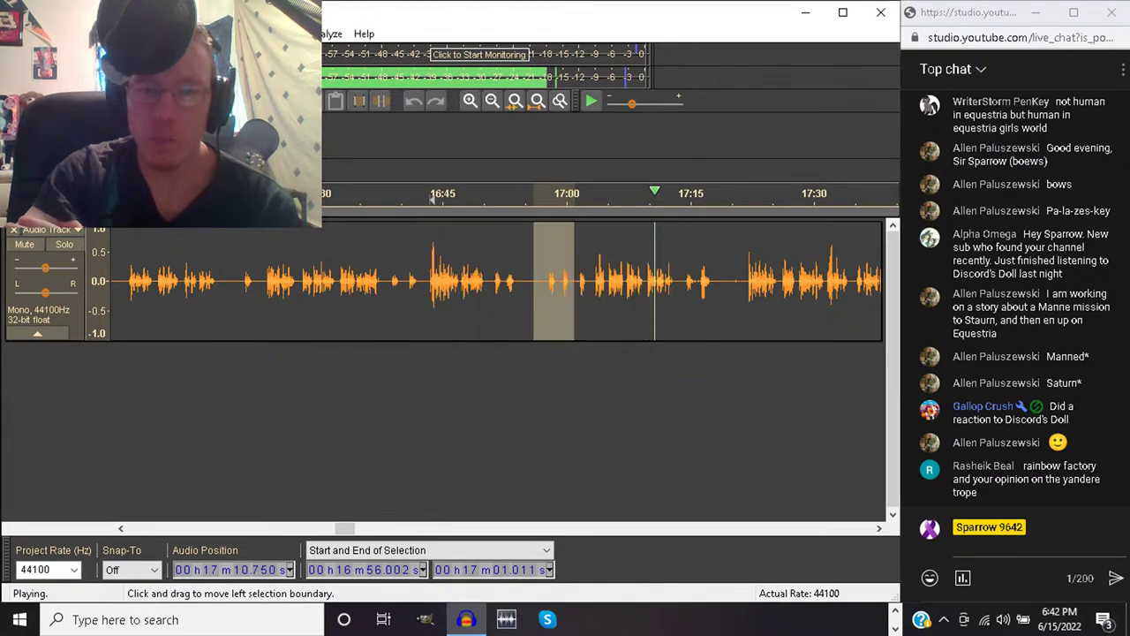
pyautogui.press('space')
pyautogui.press('Delete')
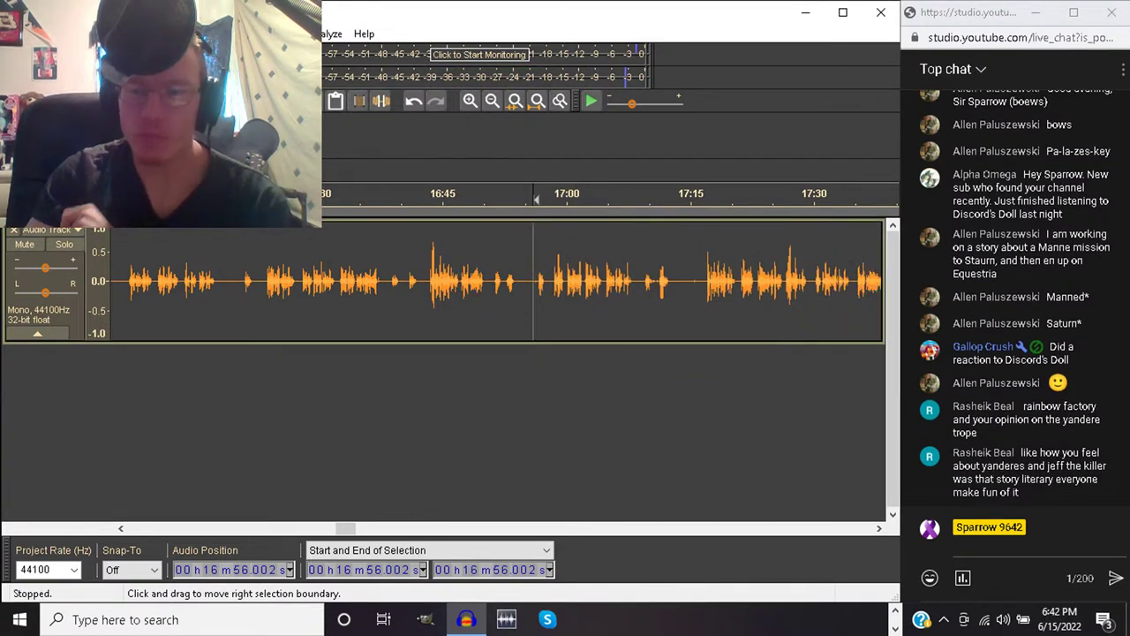
# Trim a short piece of the pause starting at about 16:54.8 and play back from about 16:57.0
pyautogui.click(524, 281)
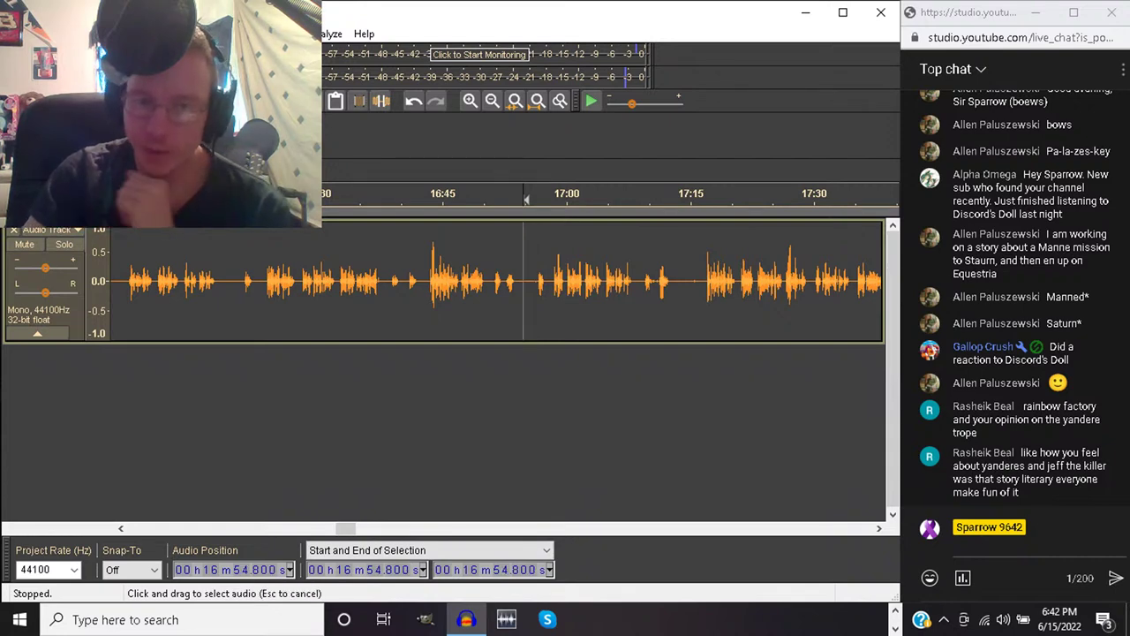
pyautogui.press('Delete')
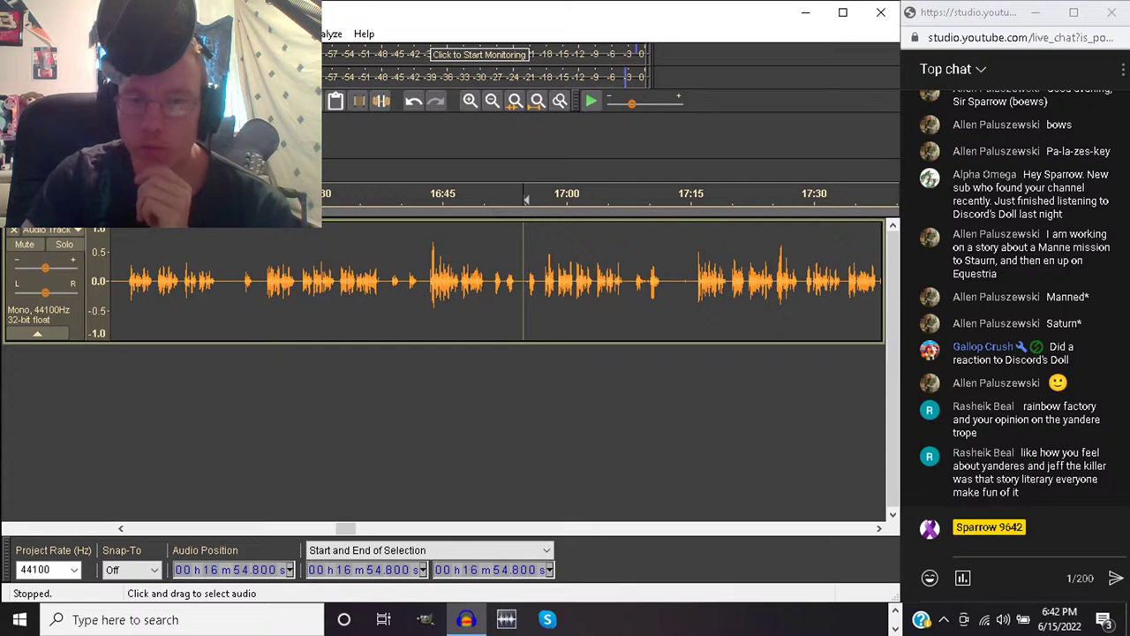
pyautogui.click(542, 280)
pyautogui.press('space')
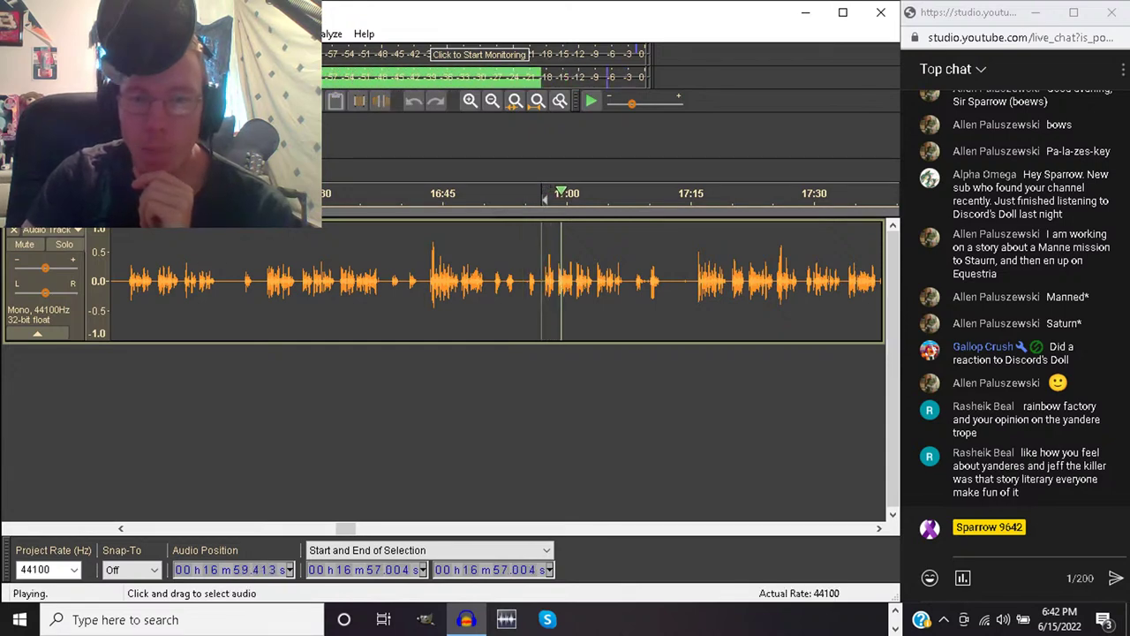
# Delete the passage from about 16:59.0 to 17:00.9 and listen from about 17:01.6
pyautogui.moveTo(558, 280); pyautogui.dragTo(573, 281)
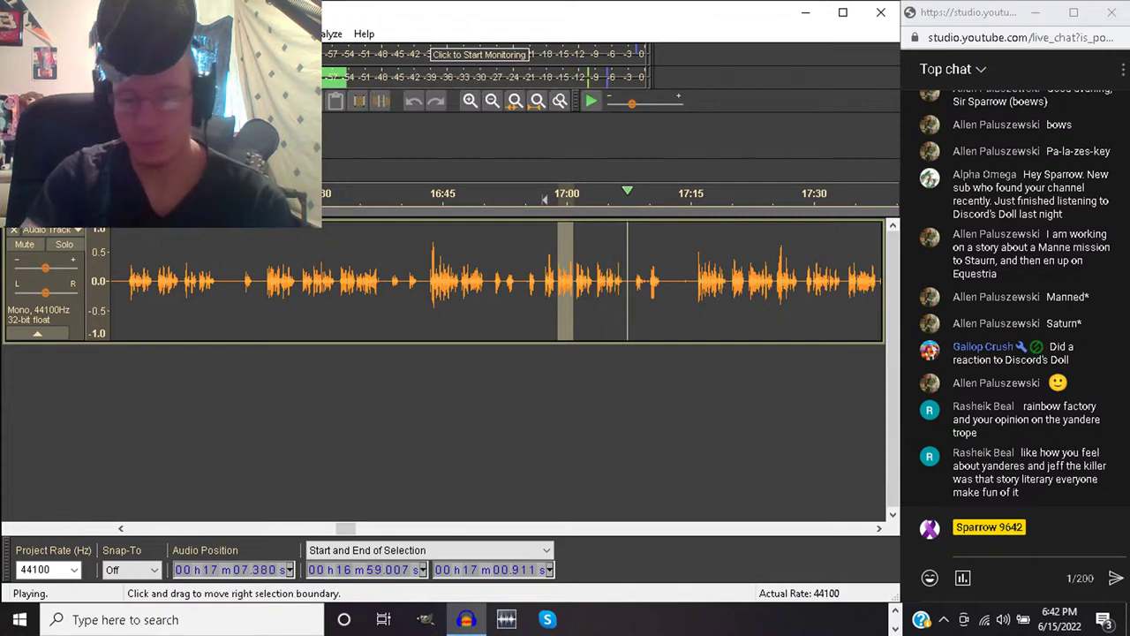
pyautogui.press('space')
pyautogui.press('Delete')
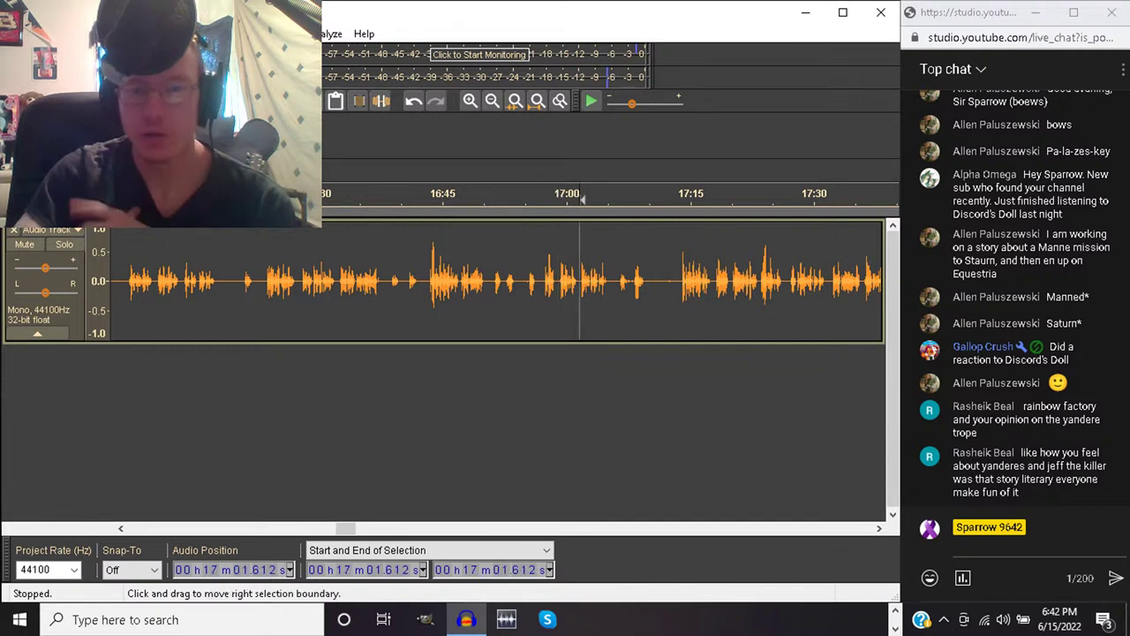
pyautogui.press('space')
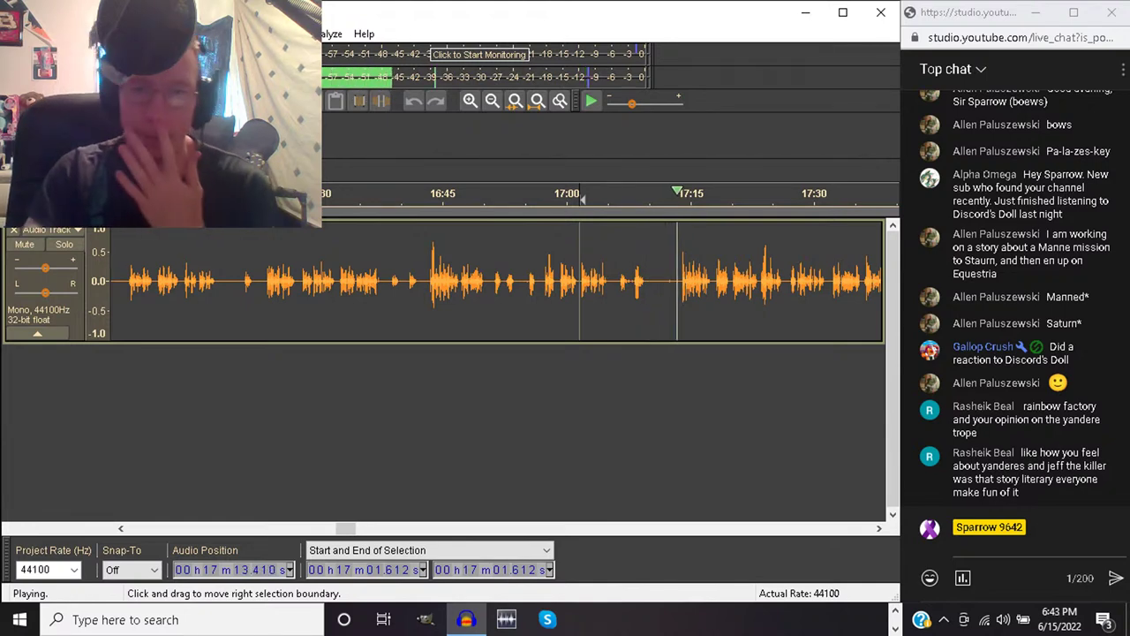
# Shorten the long pause by deleting from about 17:10.6 to 17:13.0, and listen from about 17:08.3
pyautogui.click(655, 281)
pyautogui.moveTo(654, 280); pyautogui.dragTo(673, 280)
pyautogui.press('space')
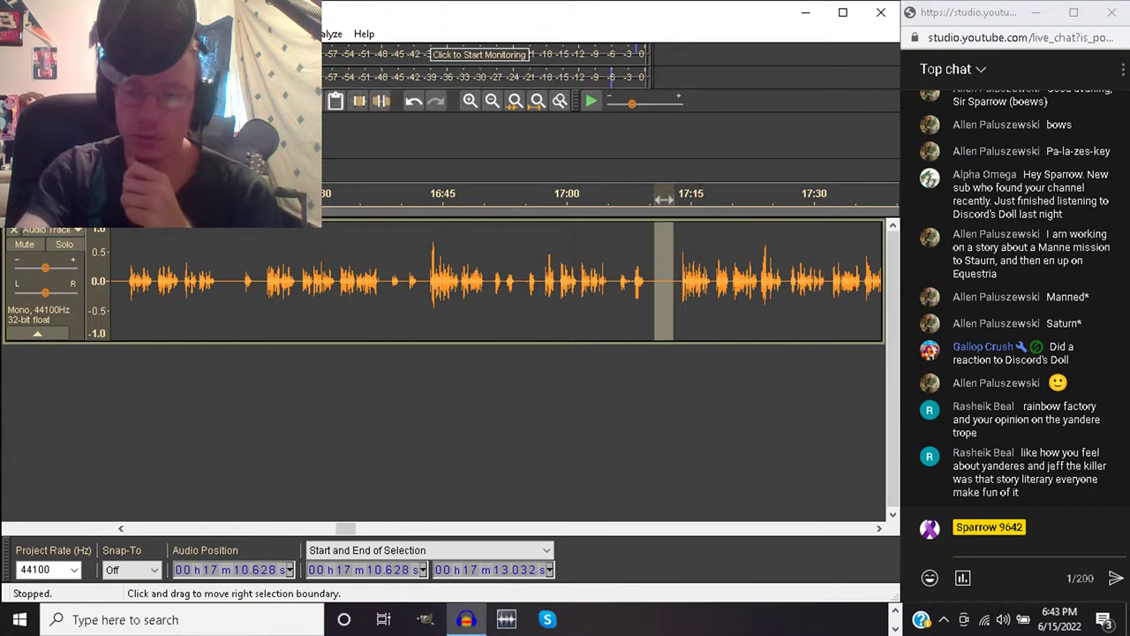
pyautogui.press('Delete')
pyautogui.click(635, 281)
pyautogui.press('space')
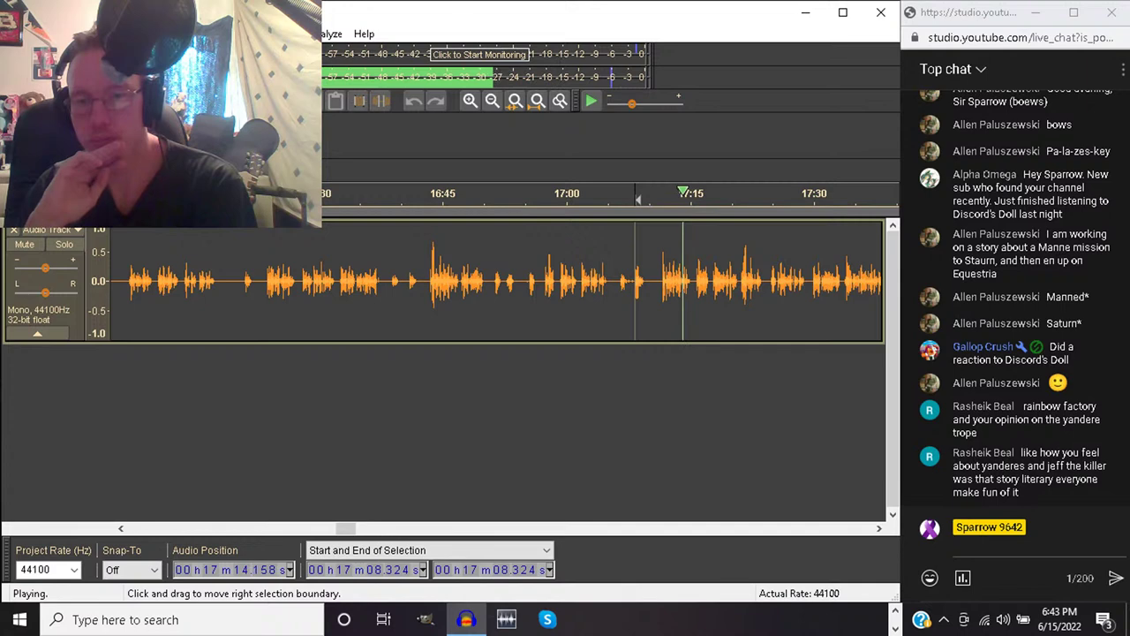
# Trim a further short piece of the pause at about 17:10.1 and play back from about 17:07.9
pyautogui.press('space')
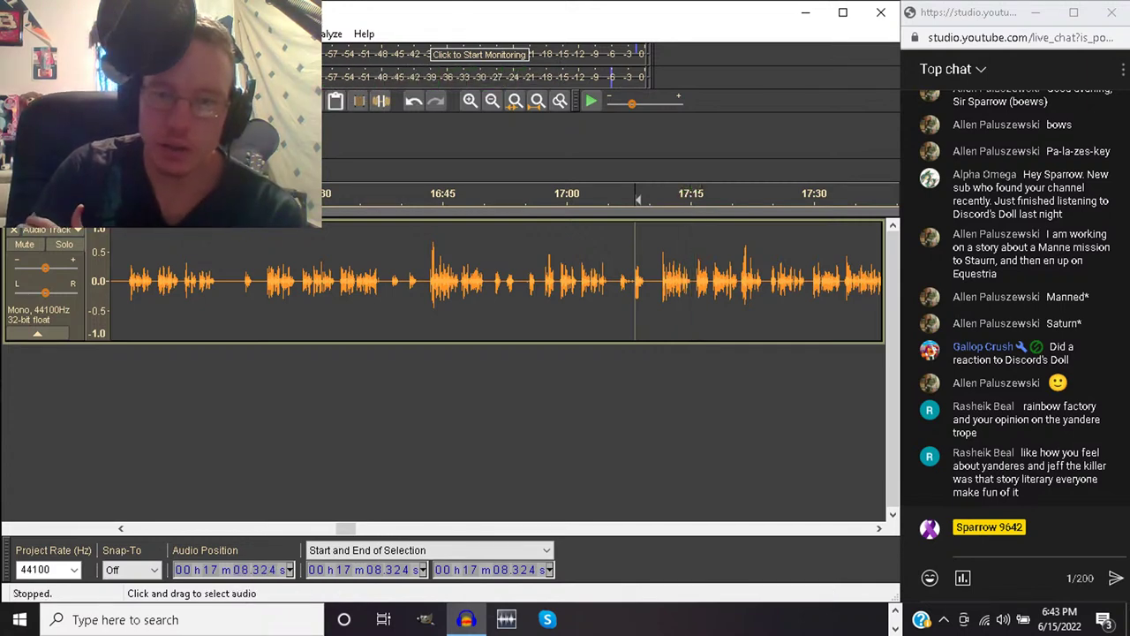
pyautogui.click(653, 283)
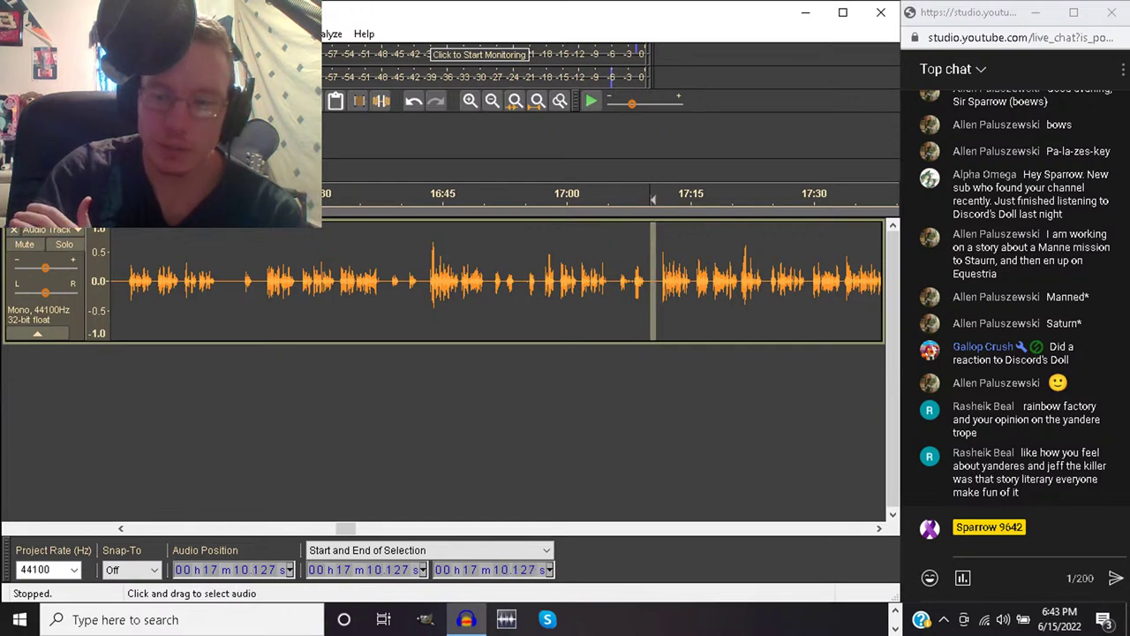
pyautogui.click(634, 282)
pyautogui.press('space')
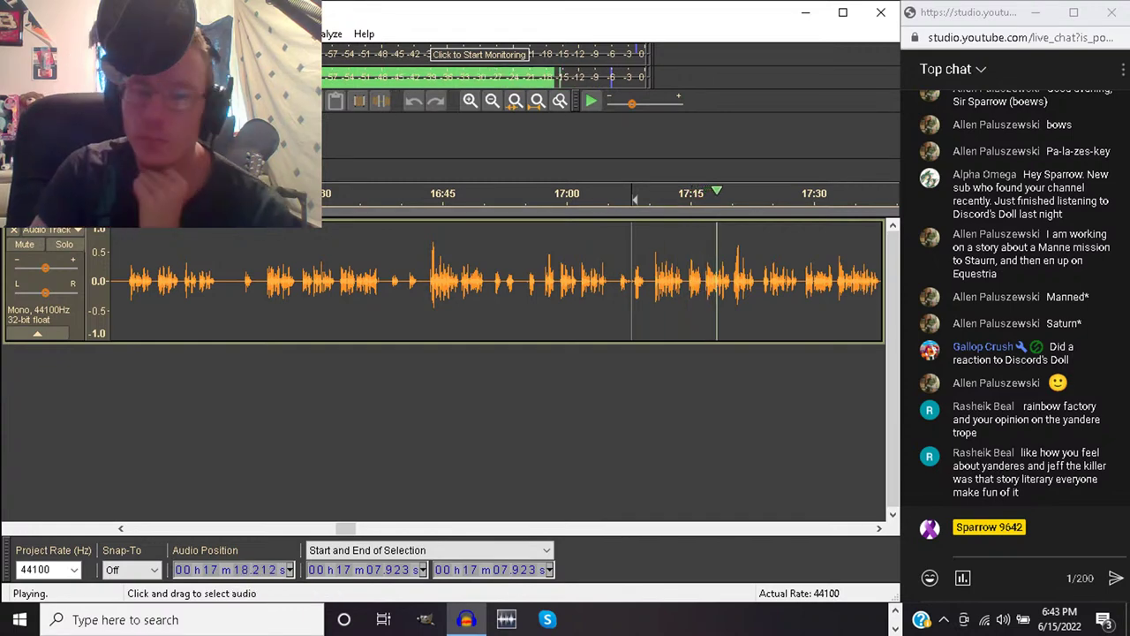
# Select the passage from about 17:14.4 to 17:16.6 and listen on from its start
pyautogui.moveTo(686, 283); pyautogui.dragTo(704, 283)
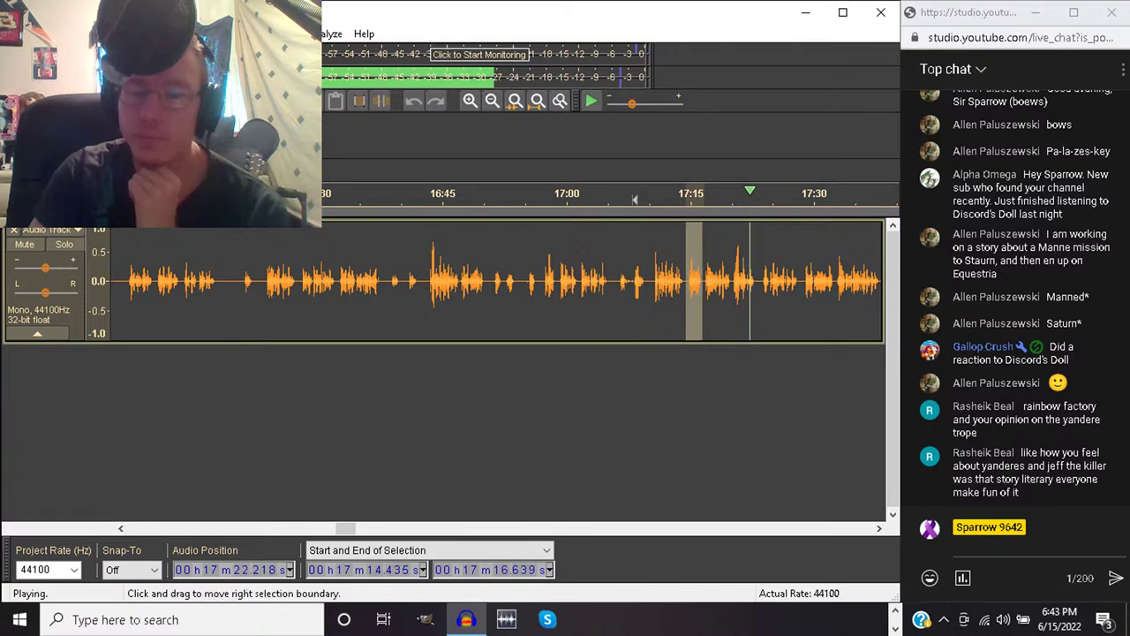
pyautogui.press('space')
pyautogui.press('Left')
pyautogui.press('space')
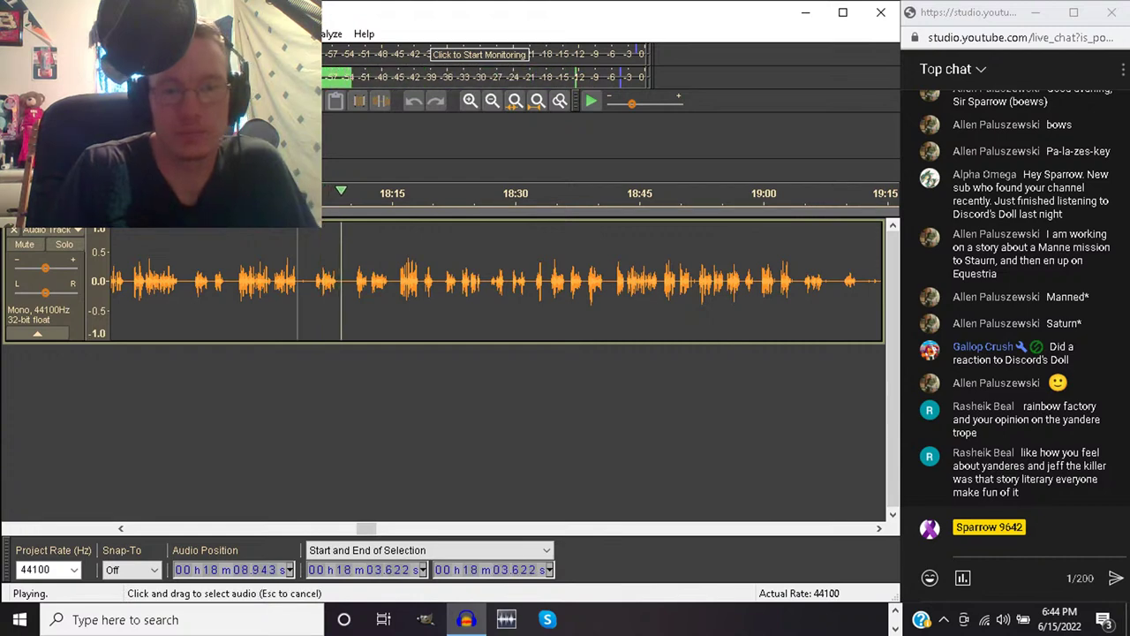
# Select the pause from about 18:03.6 to 18:05.5, and play the narration back from about 18:02.2
pyautogui.moveTo(299, 282); pyautogui.dragTo(314, 282)
pyautogui.press('space')
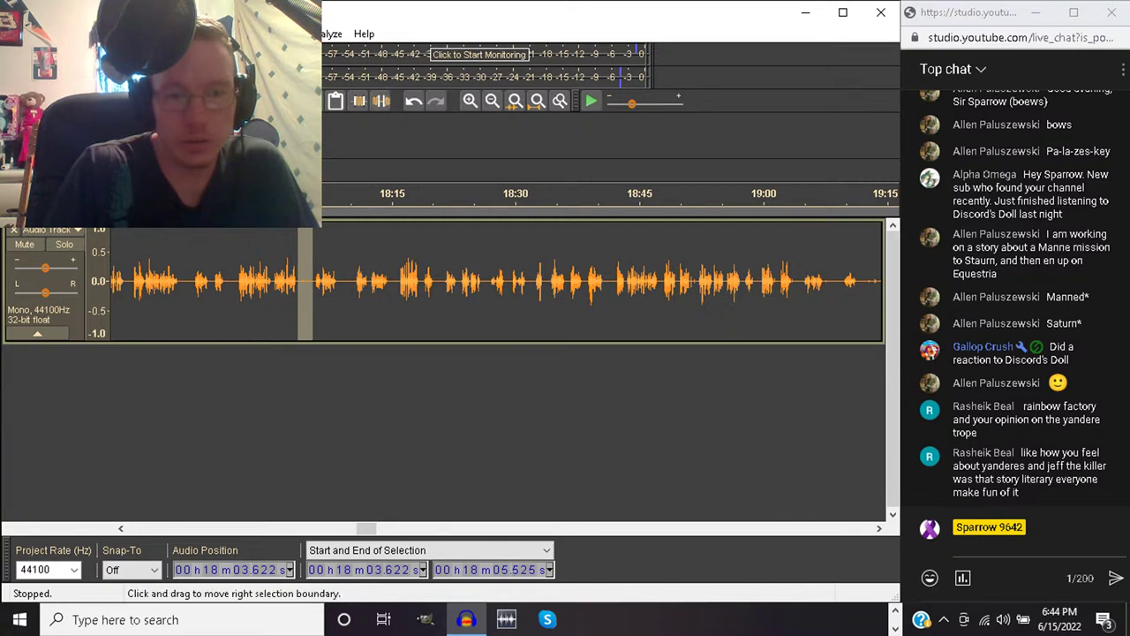
pyautogui.click(287, 282)
pyautogui.press('space')
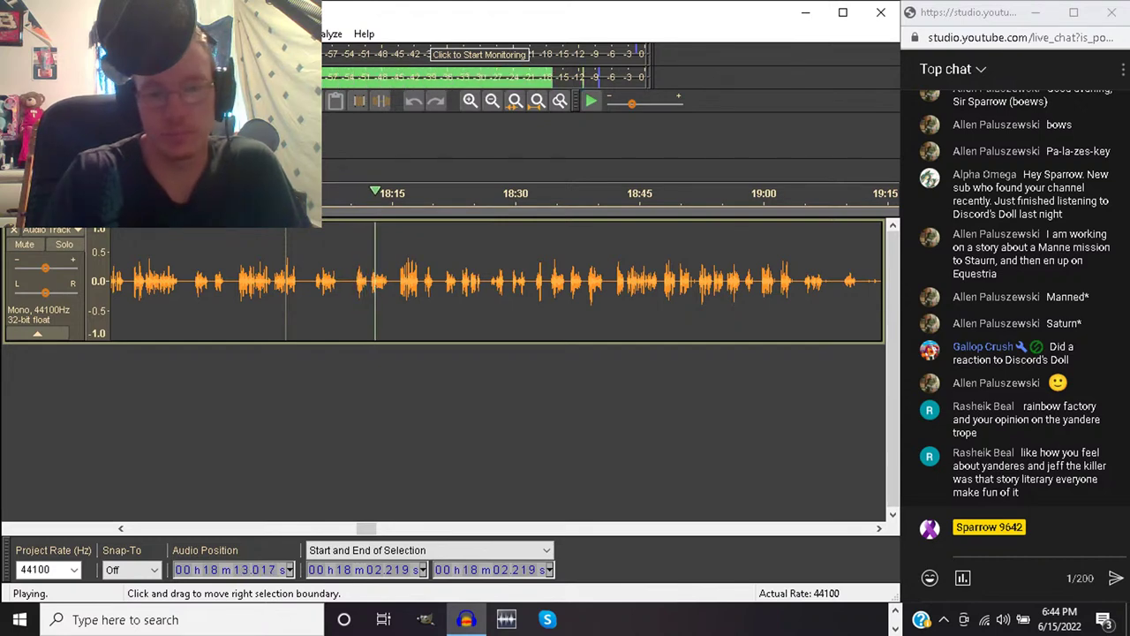
# Delete the passage from about 18:10.3 to 18:12.4 and place the playback cursor at about 18:10.5
pyautogui.moveTo(354, 291); pyautogui.dragTo(369, 291)
pyautogui.click(354, 291)
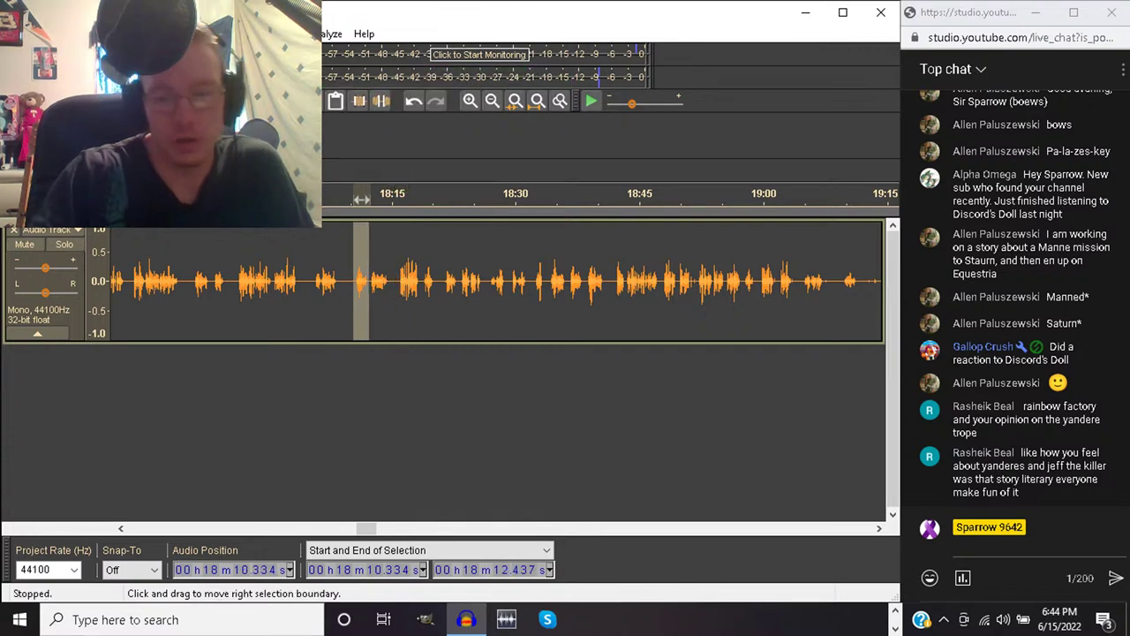
pyautogui.press('Delete')
pyautogui.press('Return')
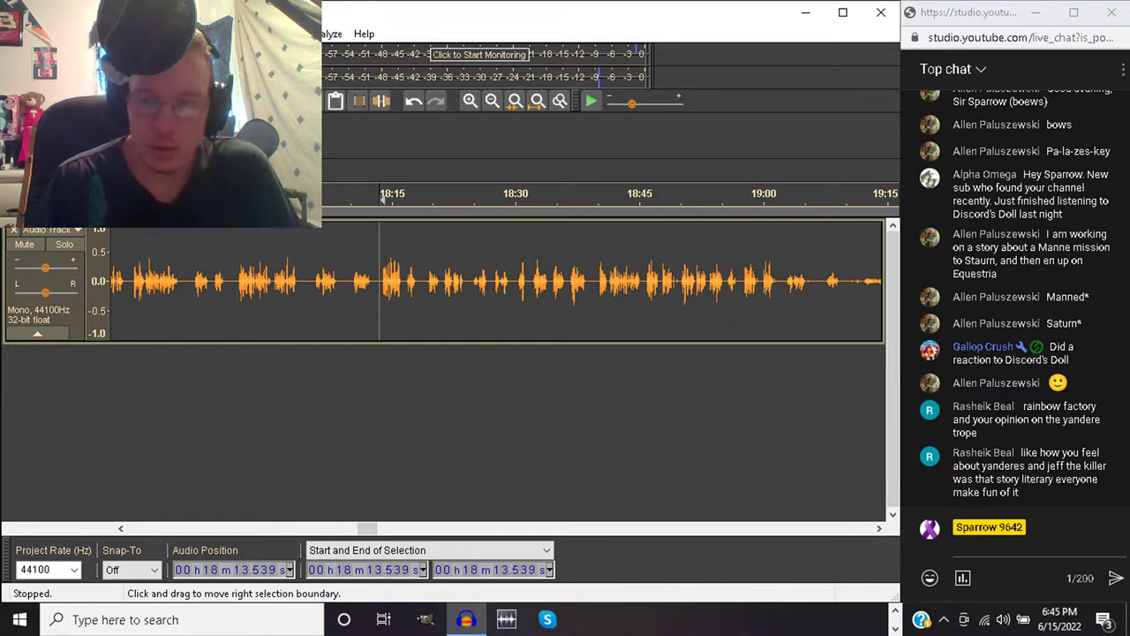
pyautogui.click(355, 292)
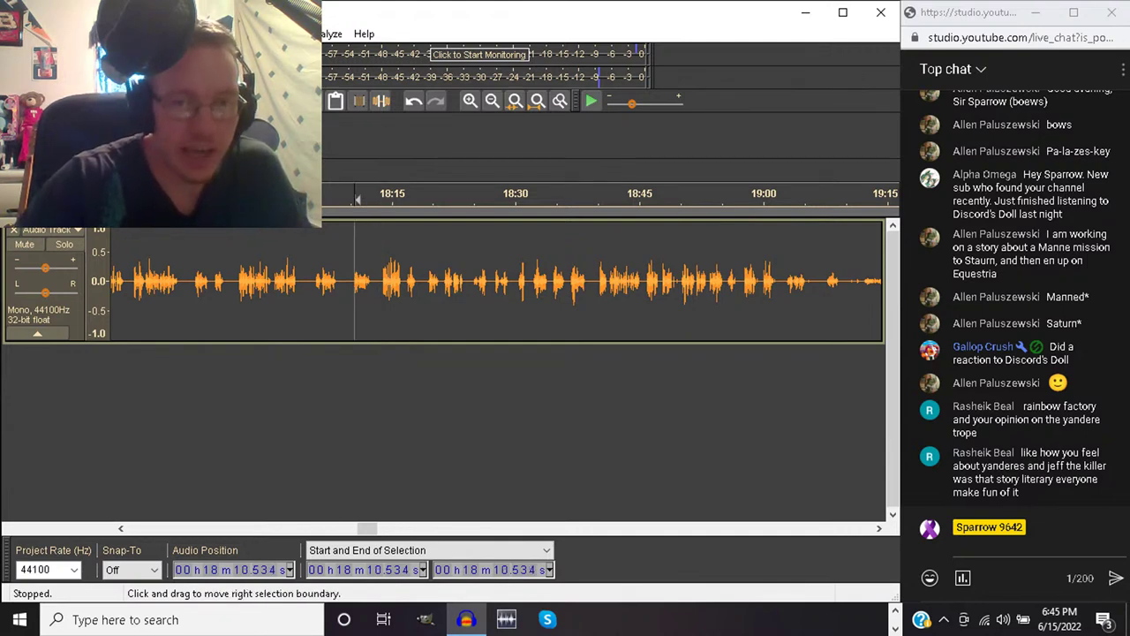
# Listen on from about 18:10.5 and delete the roughly two-second passage starting at about 18:18.9
pyautogui.press('space')
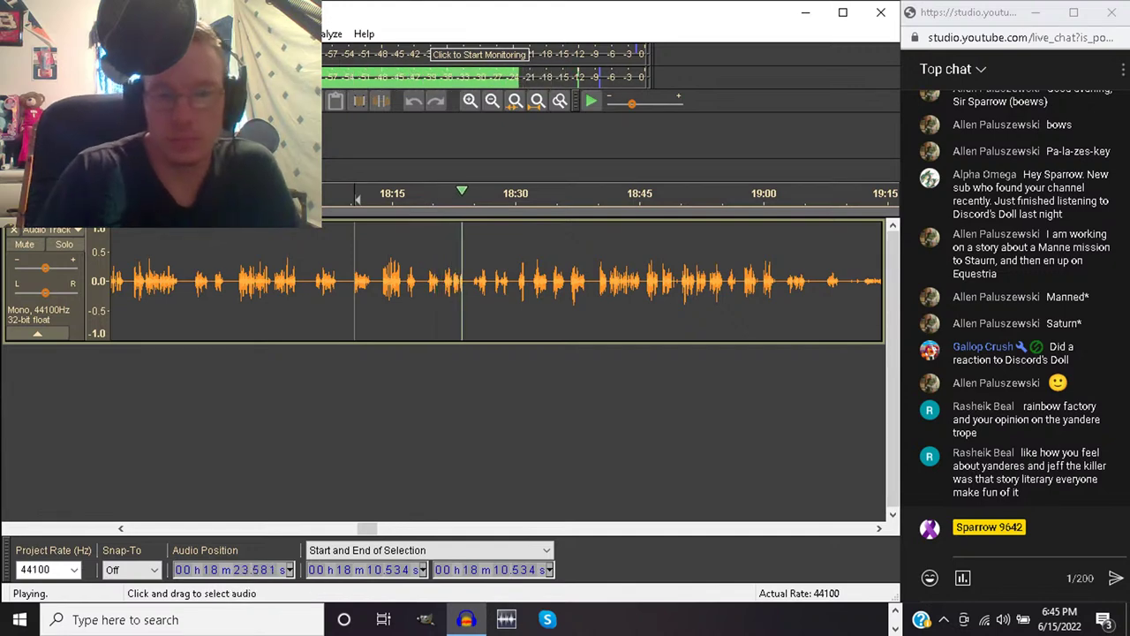
pyautogui.moveTo(425, 291); pyautogui.dragTo(443, 291)
pyautogui.click(426, 282)
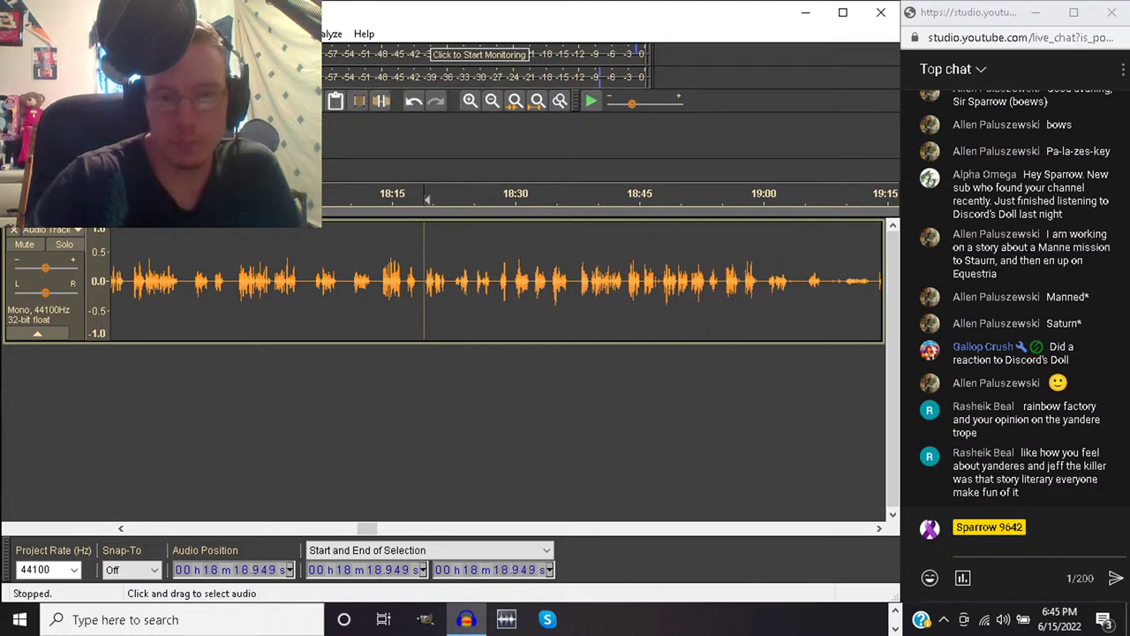
# Play the narration from about 18:18.9 and delete the passage from about 18:22.6 to 18:24.8
pyautogui.press('space')
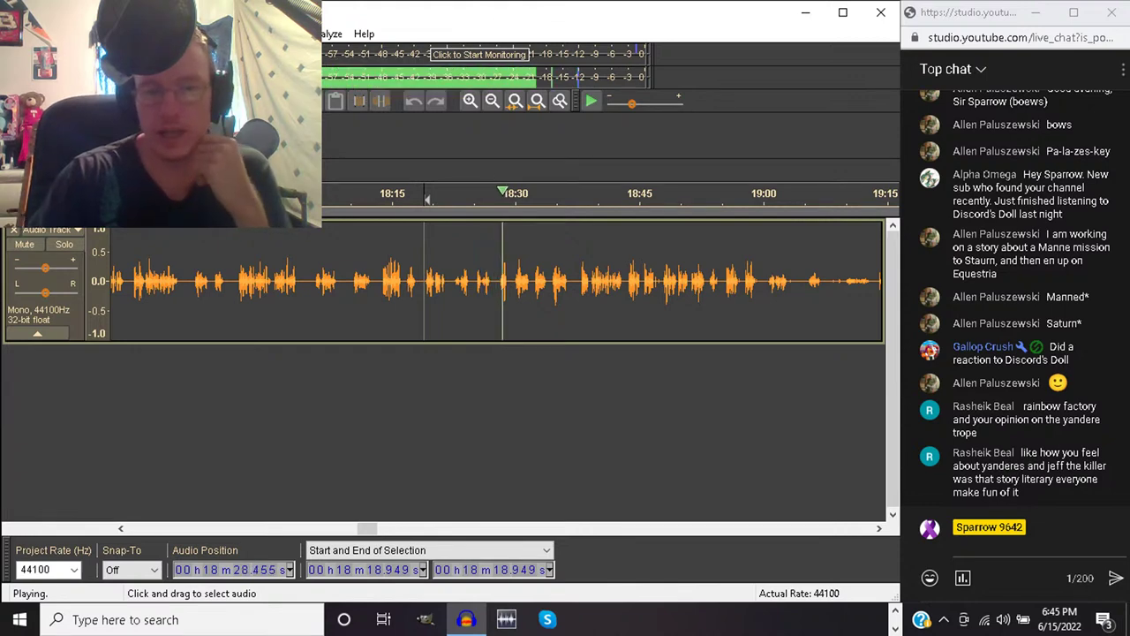
pyautogui.moveTo(455, 282); pyautogui.dragTo(472, 283)
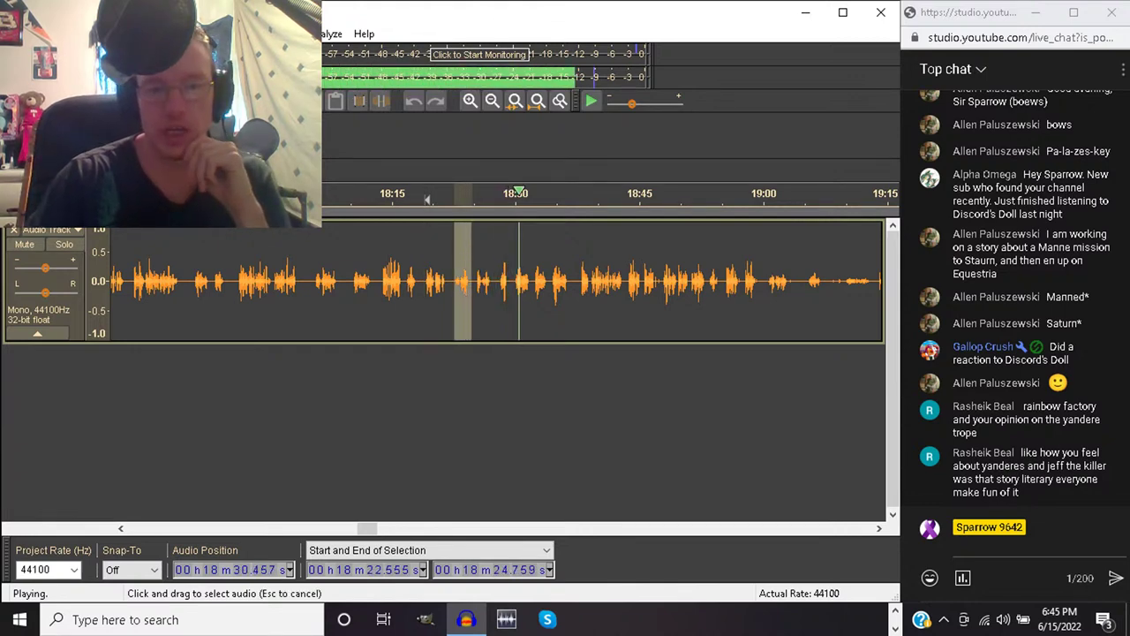
pyautogui.press('space')
pyautogui.press('Left')
# Listen on from about 18:22.6 and delete the passage from about 18:41.2 to 18:45.8
pyautogui.press('space')
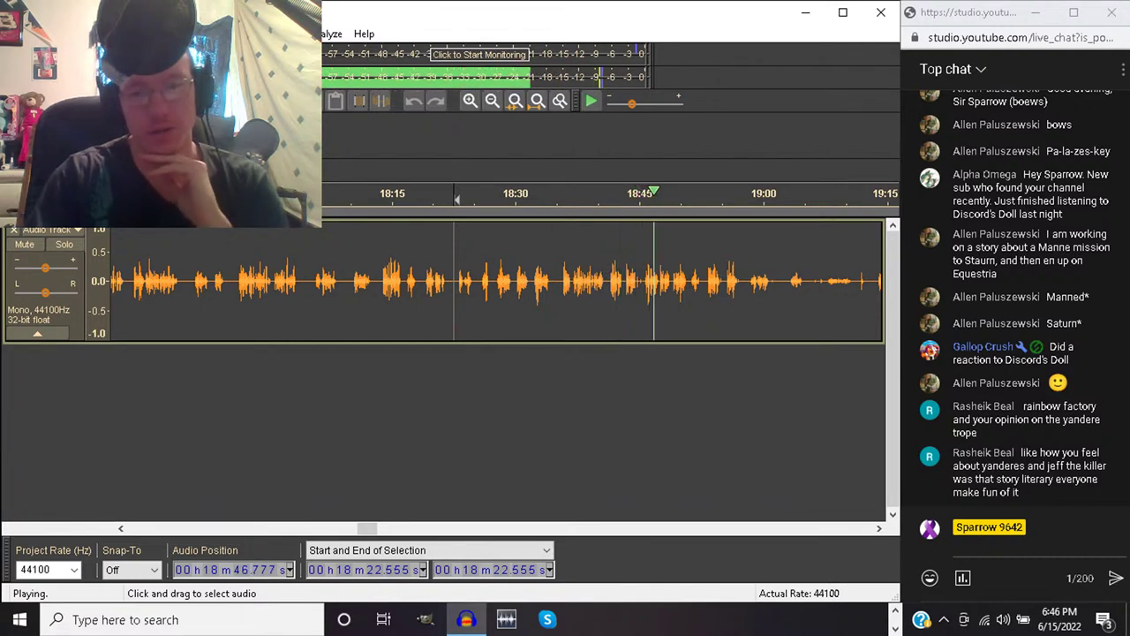
pyautogui.click(628, 291)
pyautogui.press('space')
pyautogui.press('space')
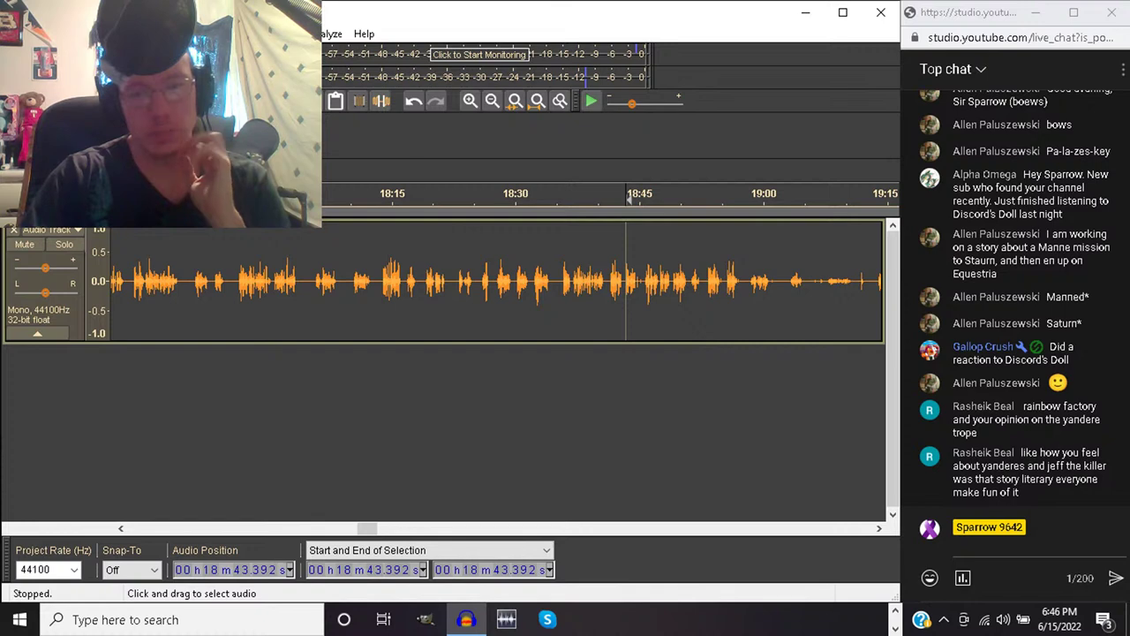
pyautogui.moveTo(607, 282); pyautogui.dragTo(643, 282)
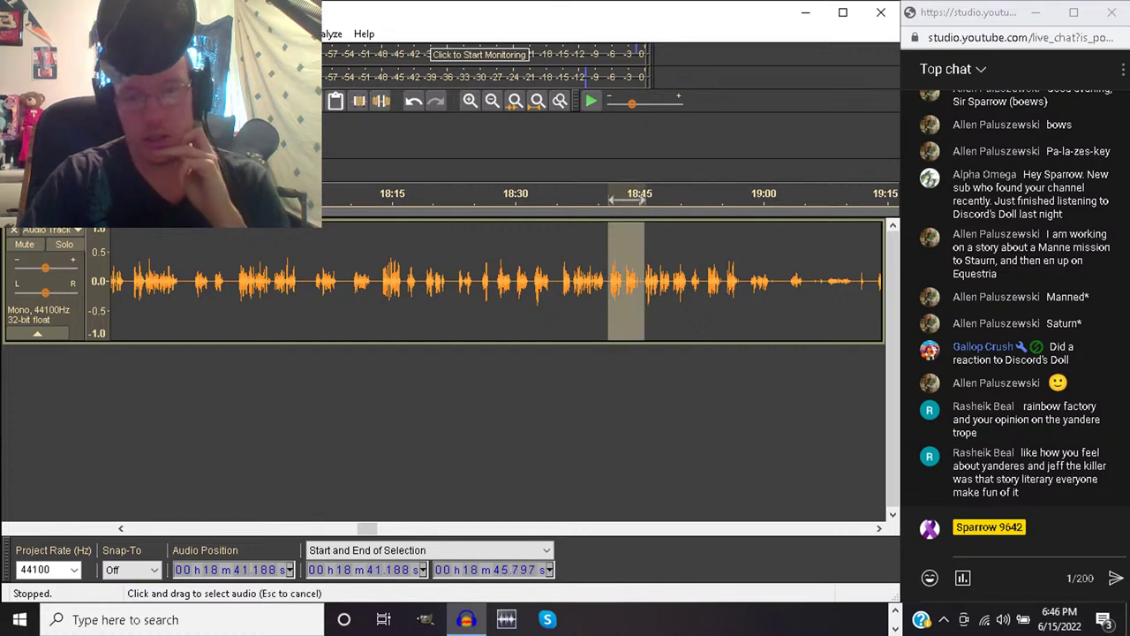
pyautogui.press('Delete')
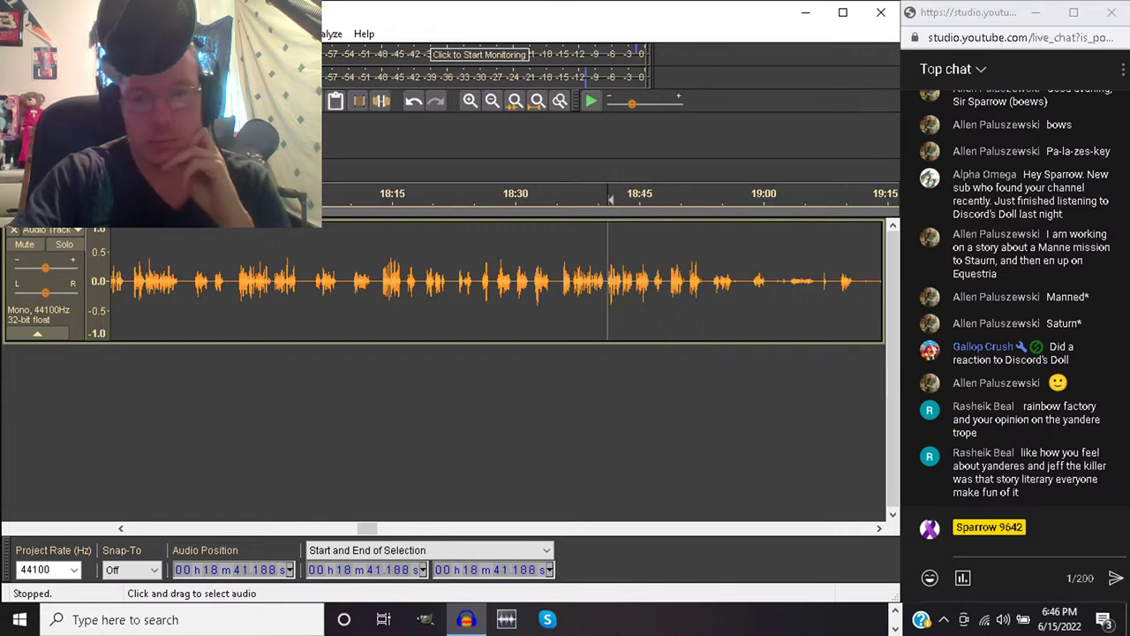
# Play back from about 18:39.4 and delete the passage from about 18:48.5 to 18:50.9
pyautogui.click(593, 283)
pyautogui.press('space')
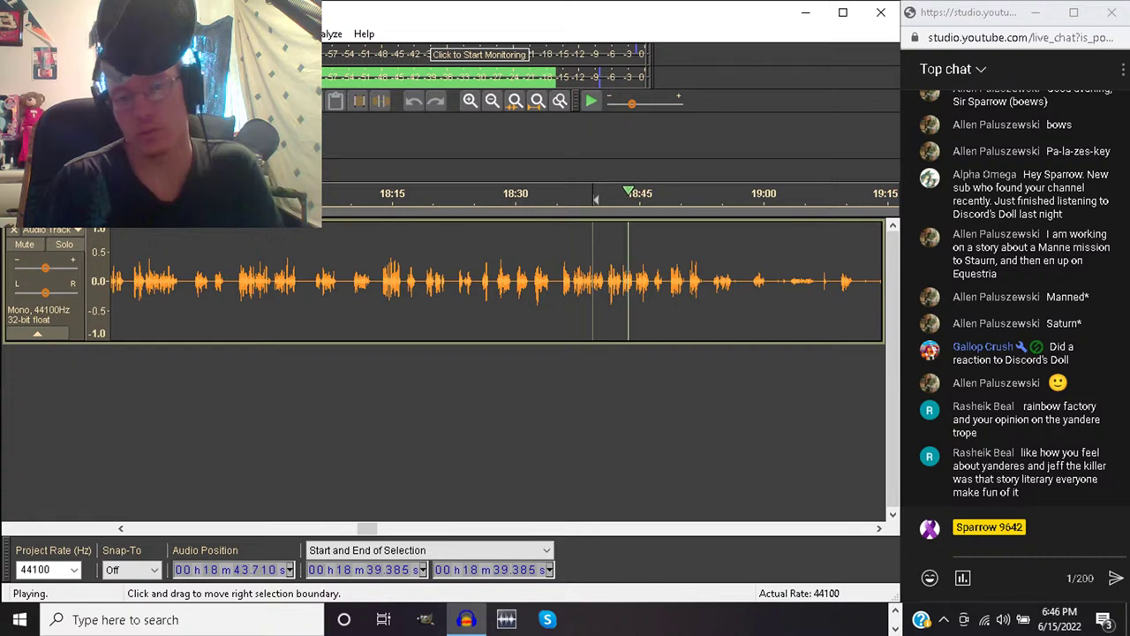
pyautogui.press('space')
pyautogui.press('space')
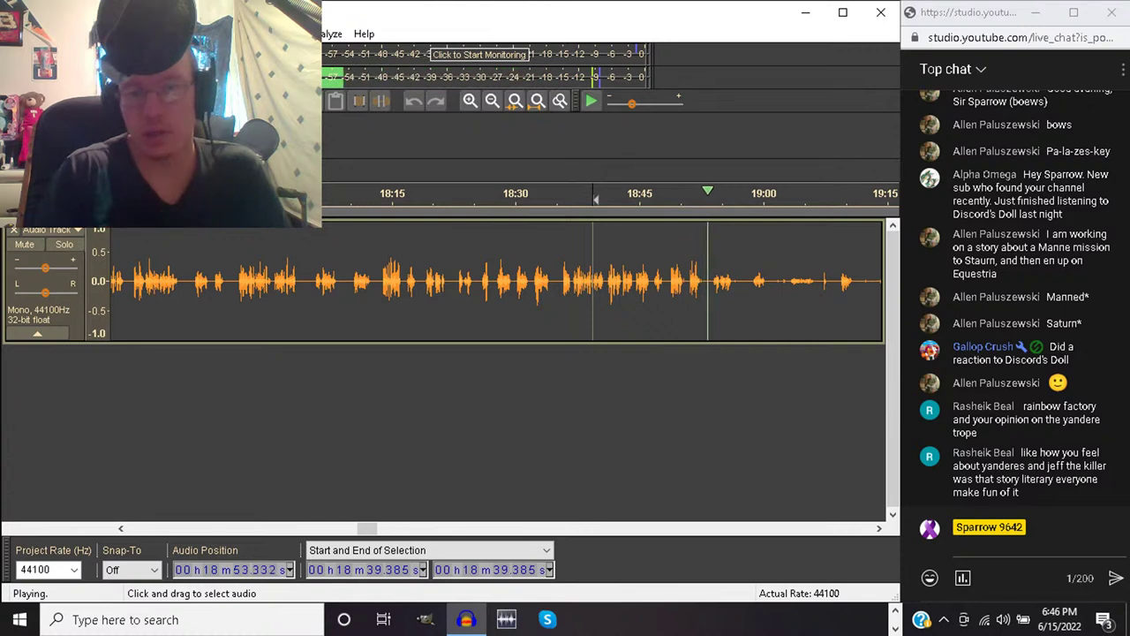
pyautogui.moveTo(668, 283); pyautogui.dragTo(683, 283)
pyautogui.press('space')
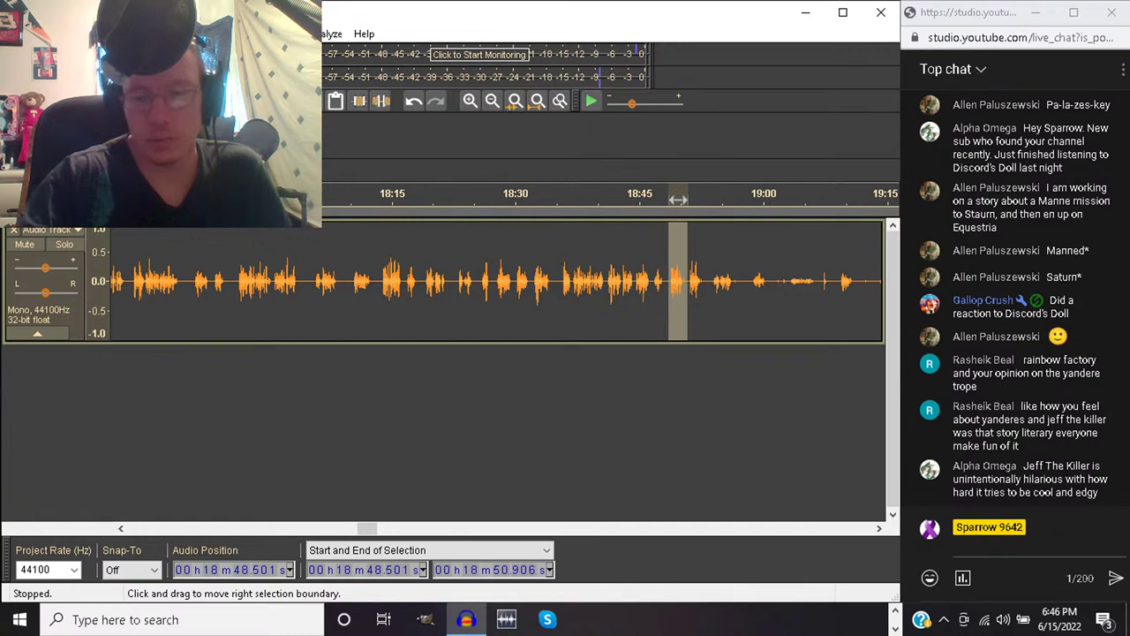
pyautogui.press('Left')
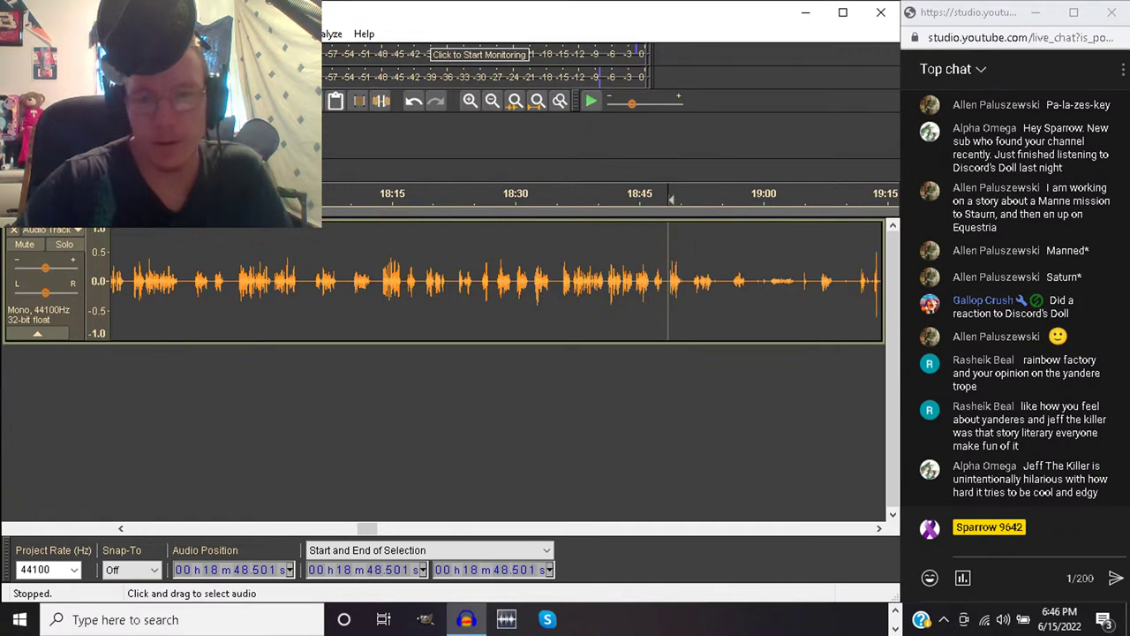
# Play back from about 18:46.7 and delete the long passage from about 18:51.3 to 19:16.2
pyautogui.click(654, 282)
pyautogui.press('space')
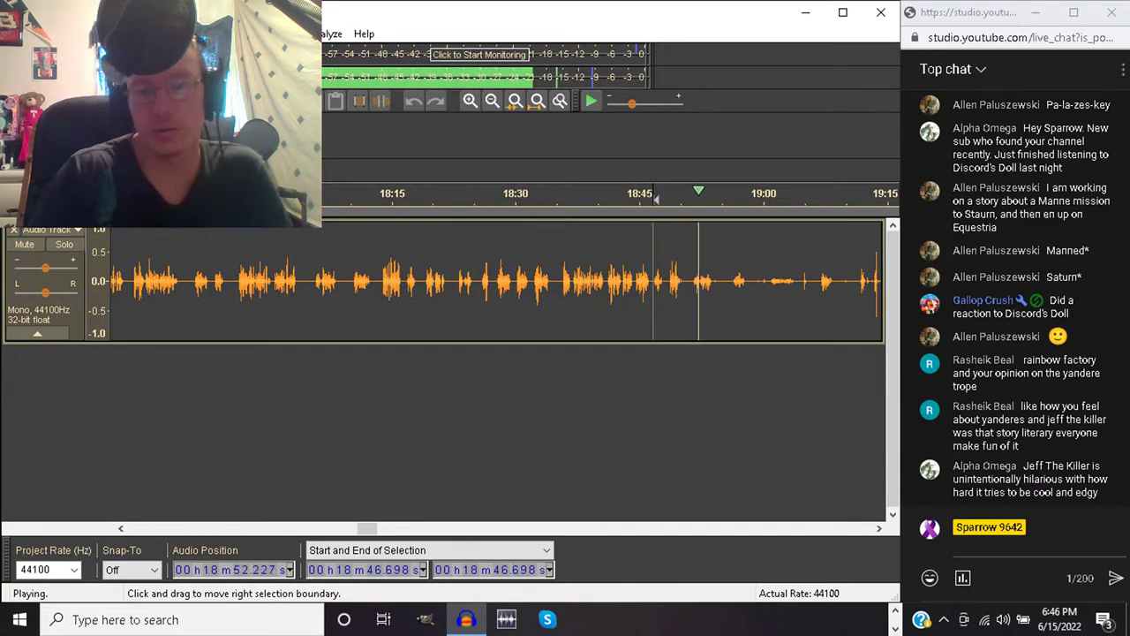
pyautogui.moveTo(692, 282)
pyautogui.mouseDown()
pyautogui.moveTo(887, 282)
pyautogui.moveTo(625, 283)
pyautogui.mouseUp()
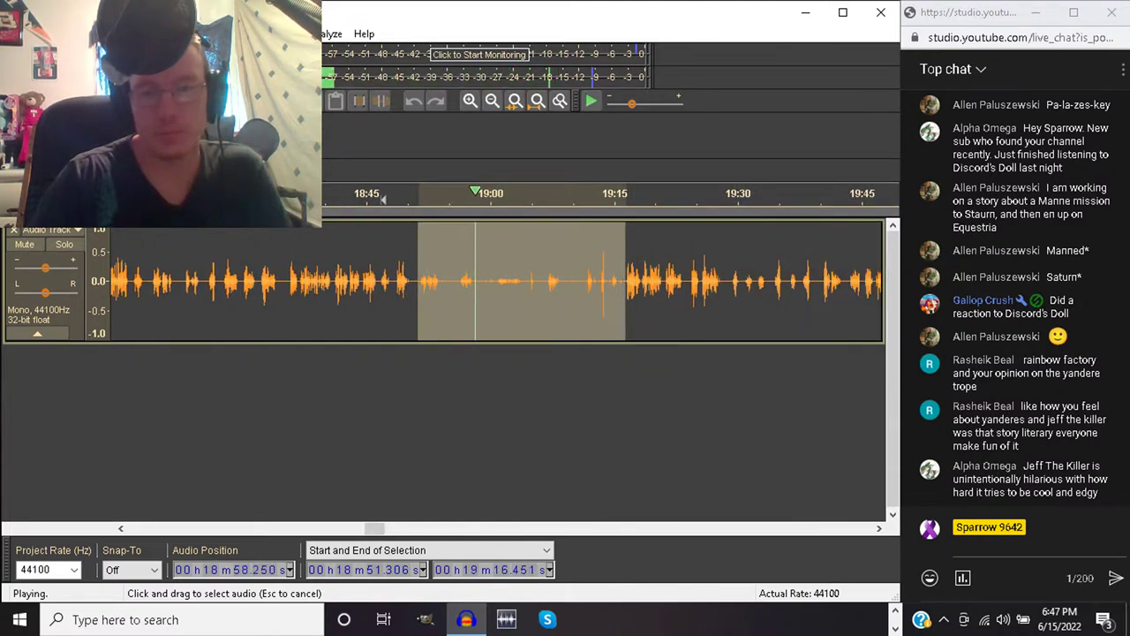
pyautogui.press('space')
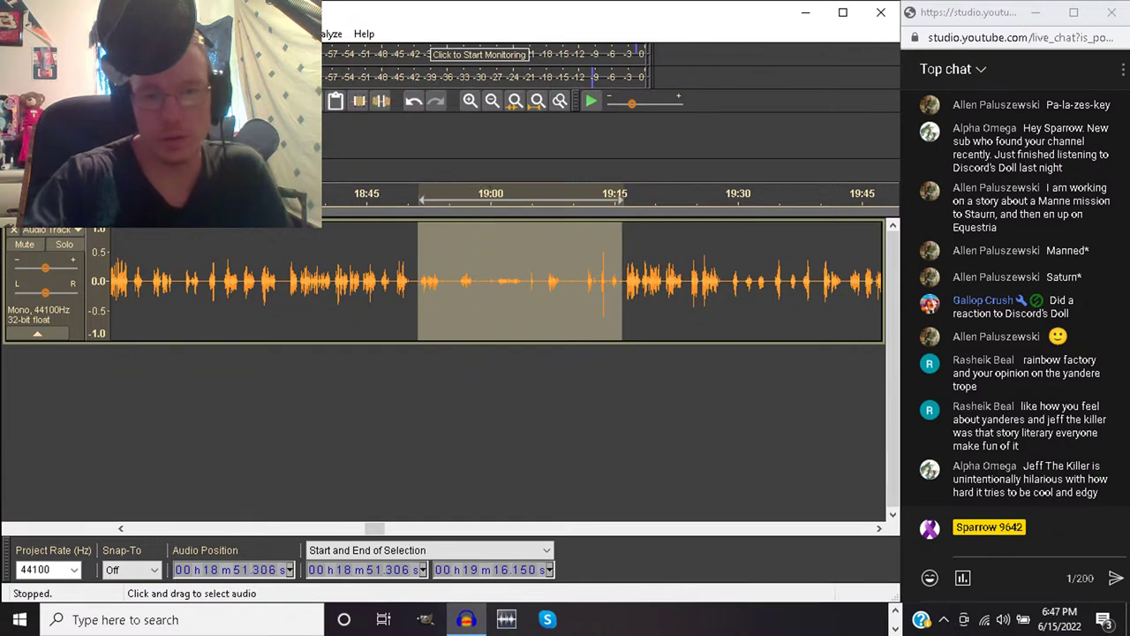
pyautogui.press('Delete')
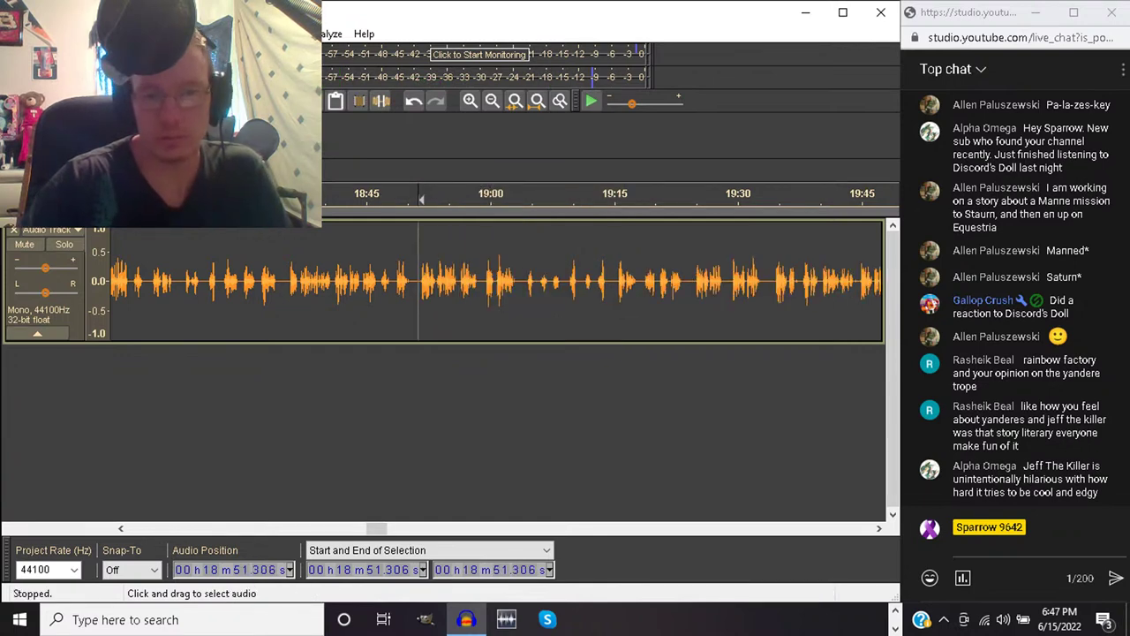
# Check the cut by playing from about 18:49.1, and delete the passage from about 18:59.2 to 19:00.7
pyautogui.click(404, 282)
pyautogui.press('space')
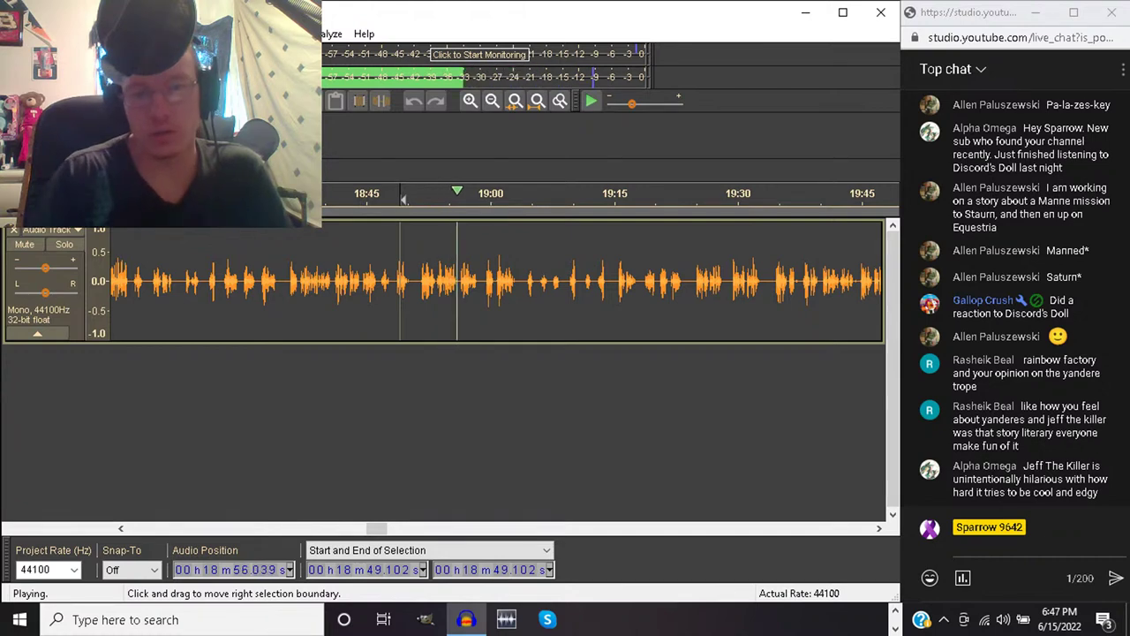
pyautogui.press('space')
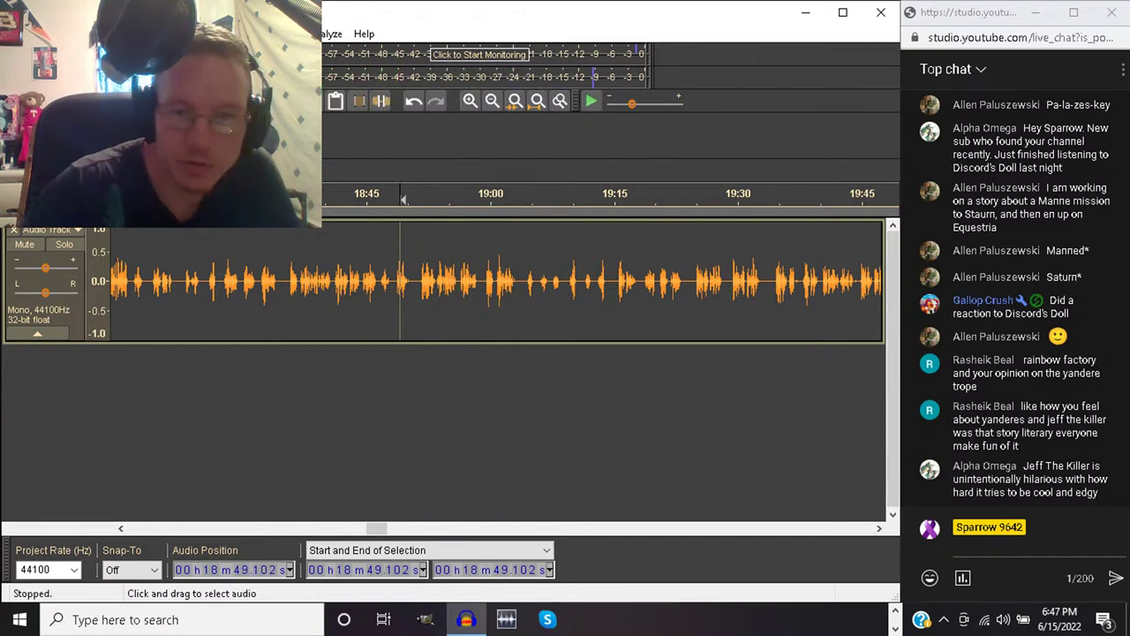
pyautogui.press('space')
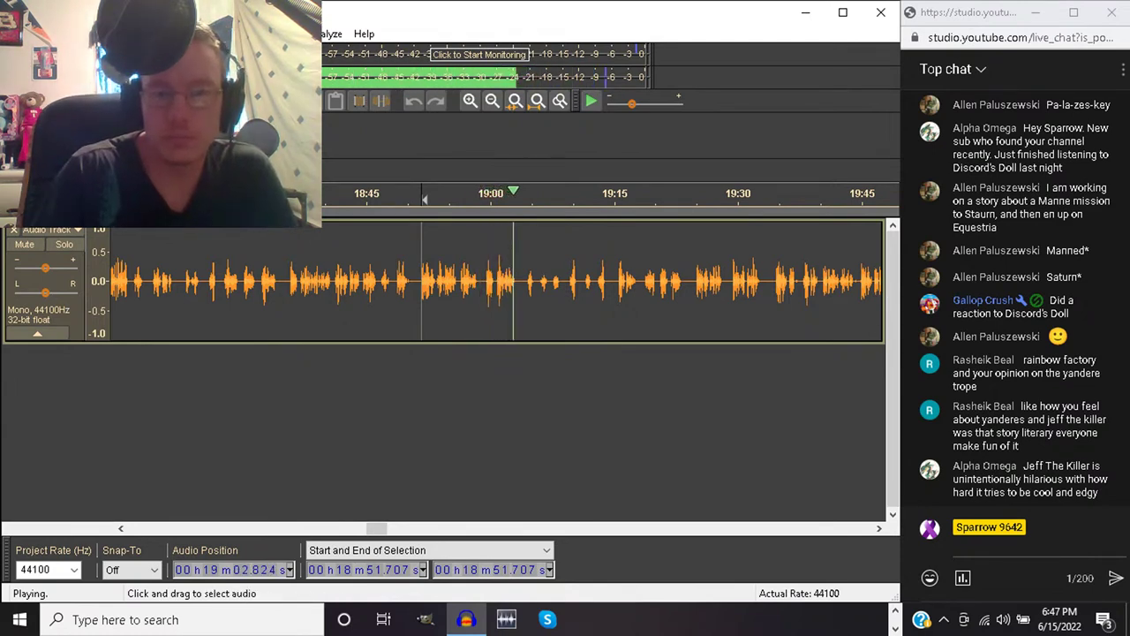
pyautogui.moveTo(485, 283); pyautogui.dragTo(497, 283)
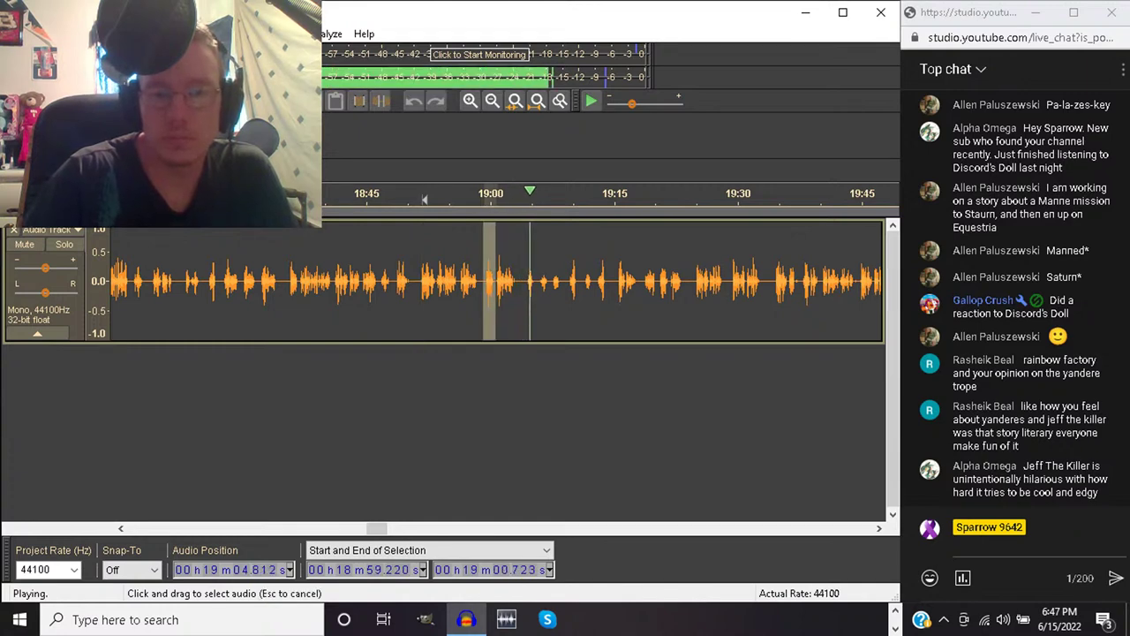
pyautogui.press('space')
pyautogui.press('Left')
# Listen from about 18:59.2, delete the passage from about 19:02.8 to 19:04.1, and play on from the cut
pyautogui.press('space')
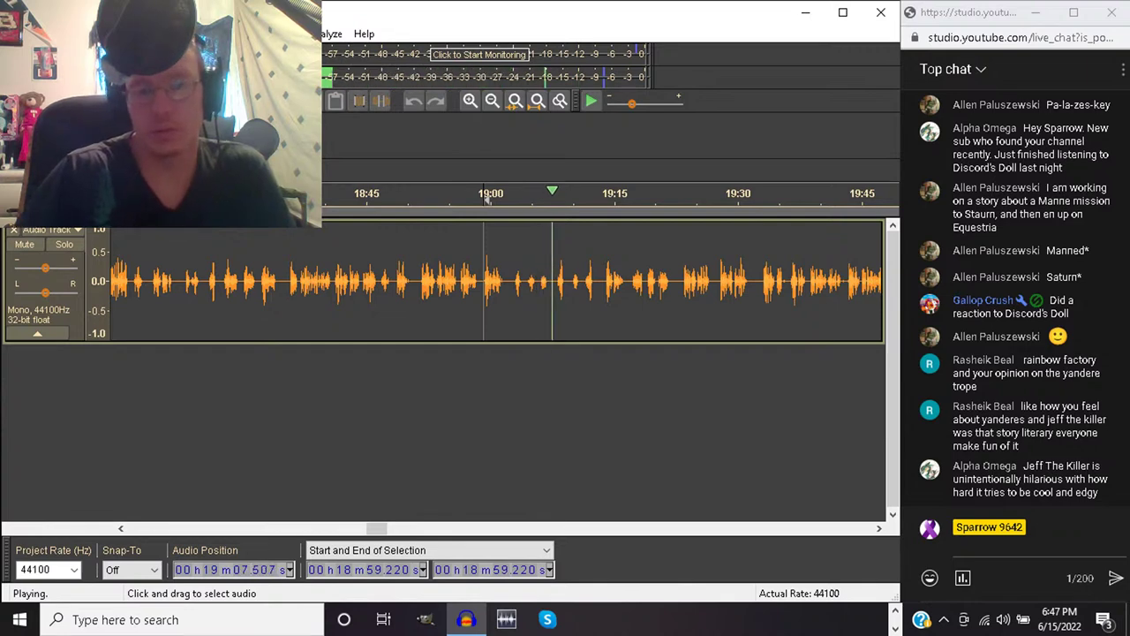
pyautogui.moveTo(513, 281); pyautogui.dragTo(523, 280)
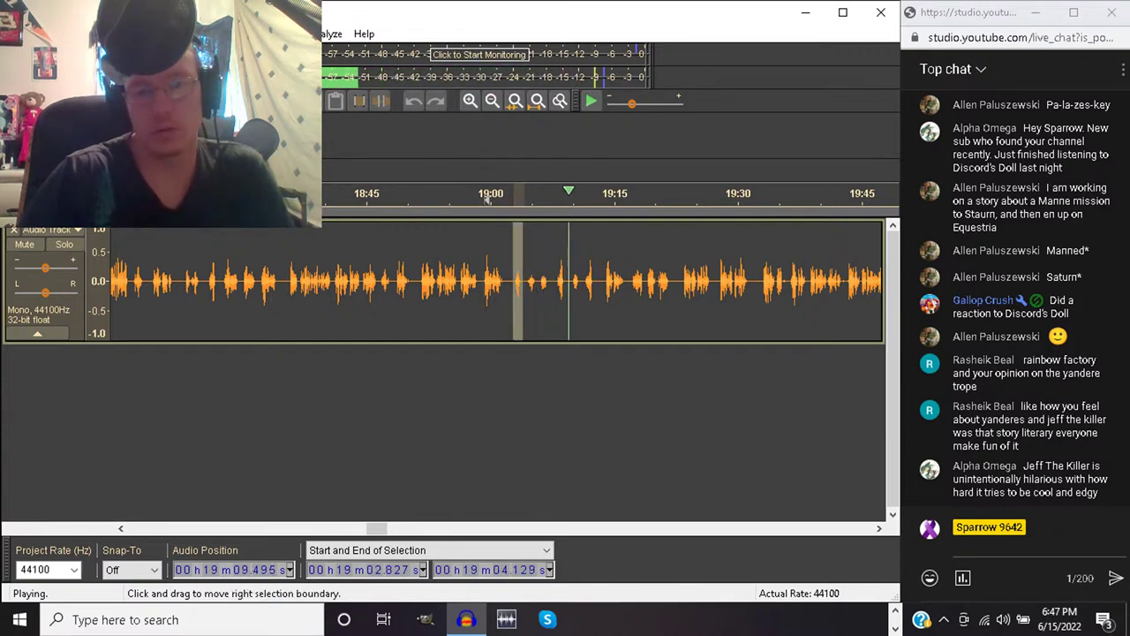
pyautogui.click(514, 197)
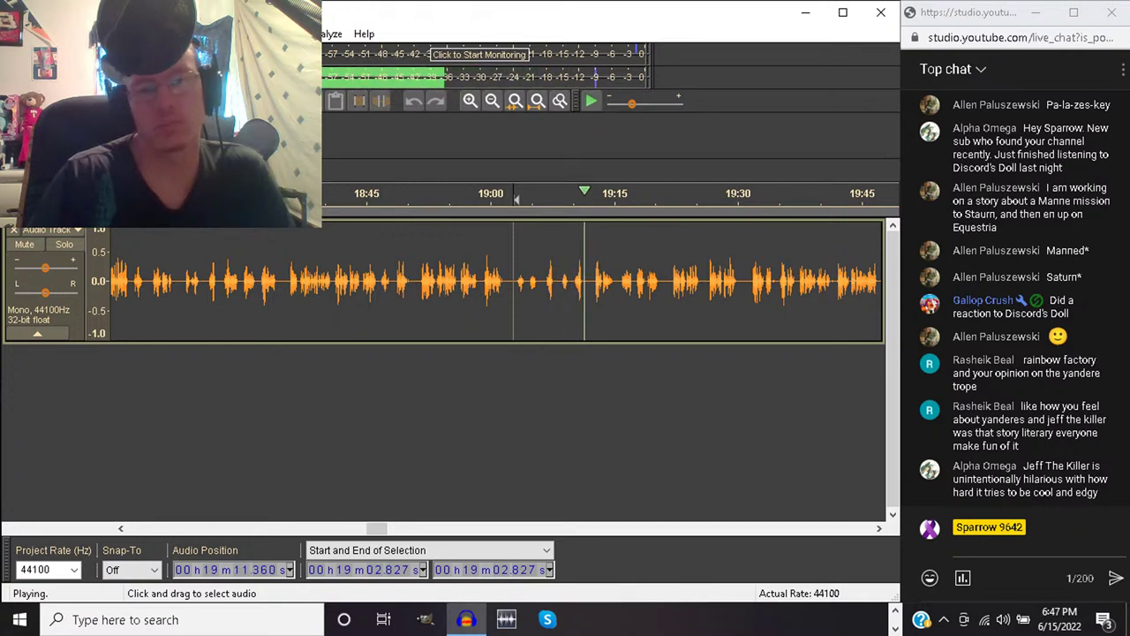
# Delete the passage from about 19:08.6 to 19:11.8 and play on from the cut
pyautogui.moveTo(562, 283); pyautogui.dragTo(585, 283)
pyautogui.press('space')
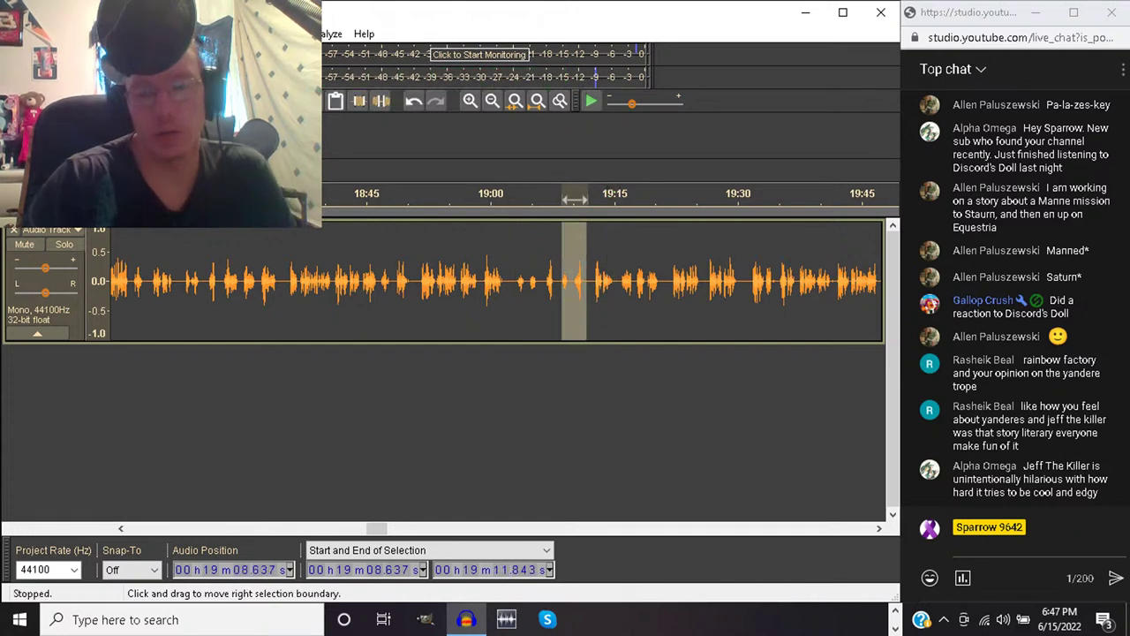
pyautogui.press('Escape')
pyautogui.press('space')
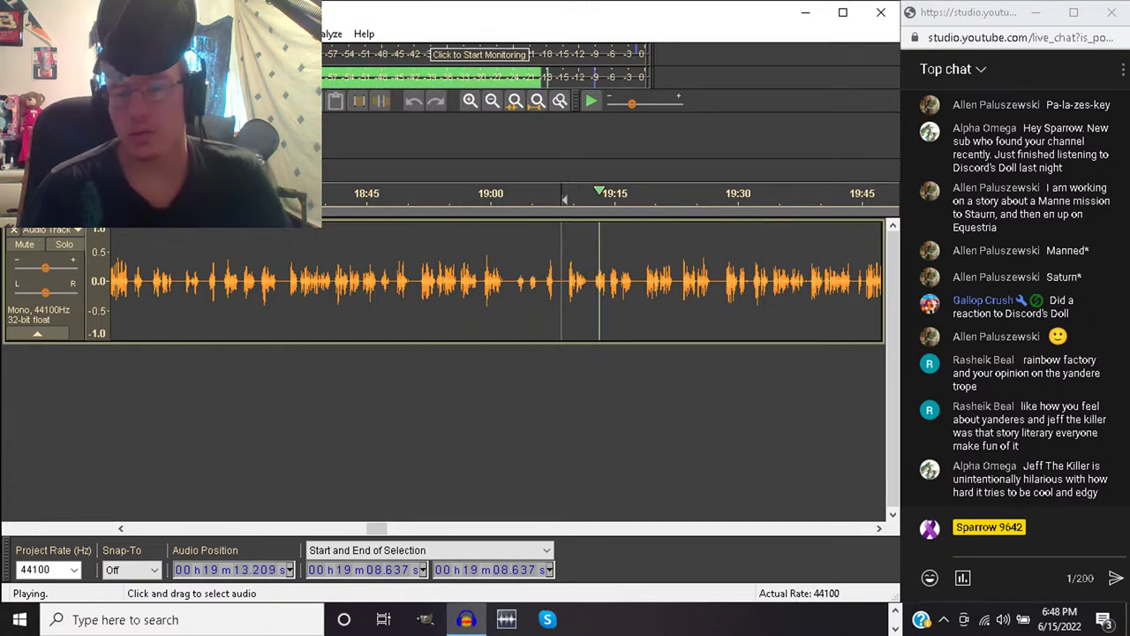
# Listen on from about 19:08.6, delete the passage from about 19:18.6 to 19:23.0, and resume playback there
pyautogui.press('space')
pyautogui.press('space')
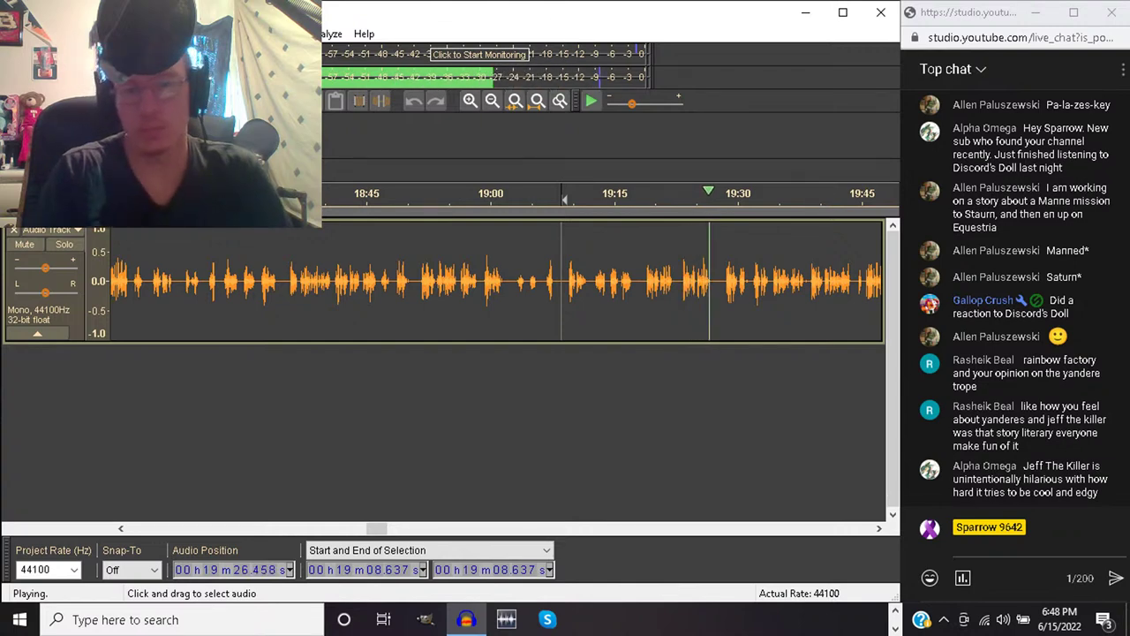
pyautogui.moveTo(642, 283); pyautogui.dragTo(681, 283)
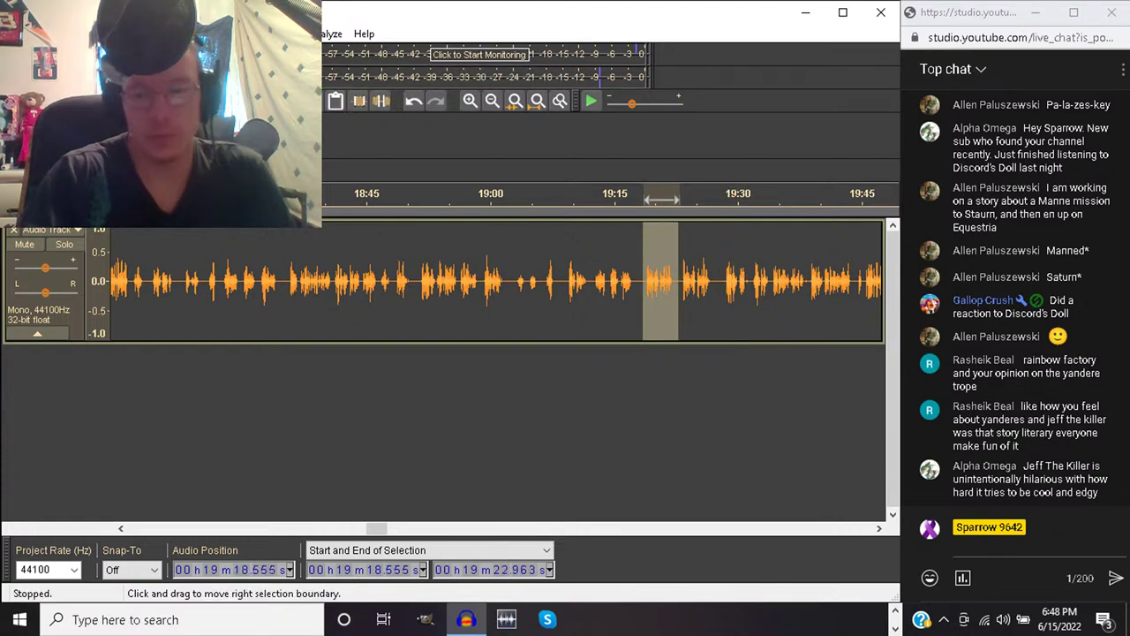
pyautogui.click(645, 282)
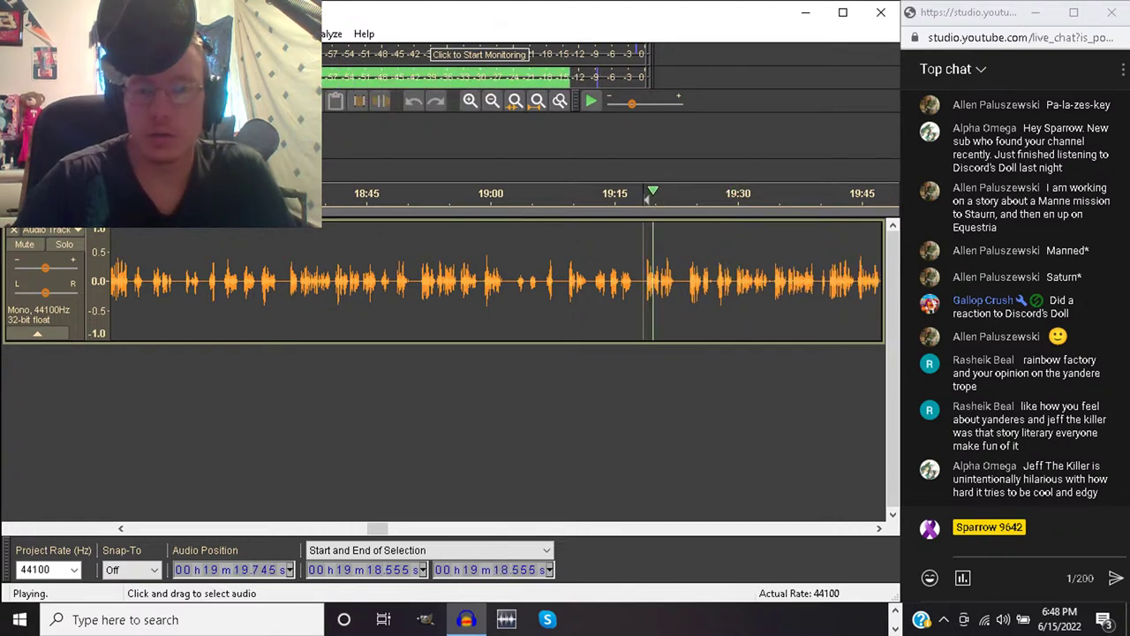
# Listen from about 19:23.6 and delete the passage from there to about 19:34.2
pyautogui.click(685, 282)
pyautogui.press('space')
pyautogui.moveTo(691, 282); pyautogui.dragTo(548, 283)
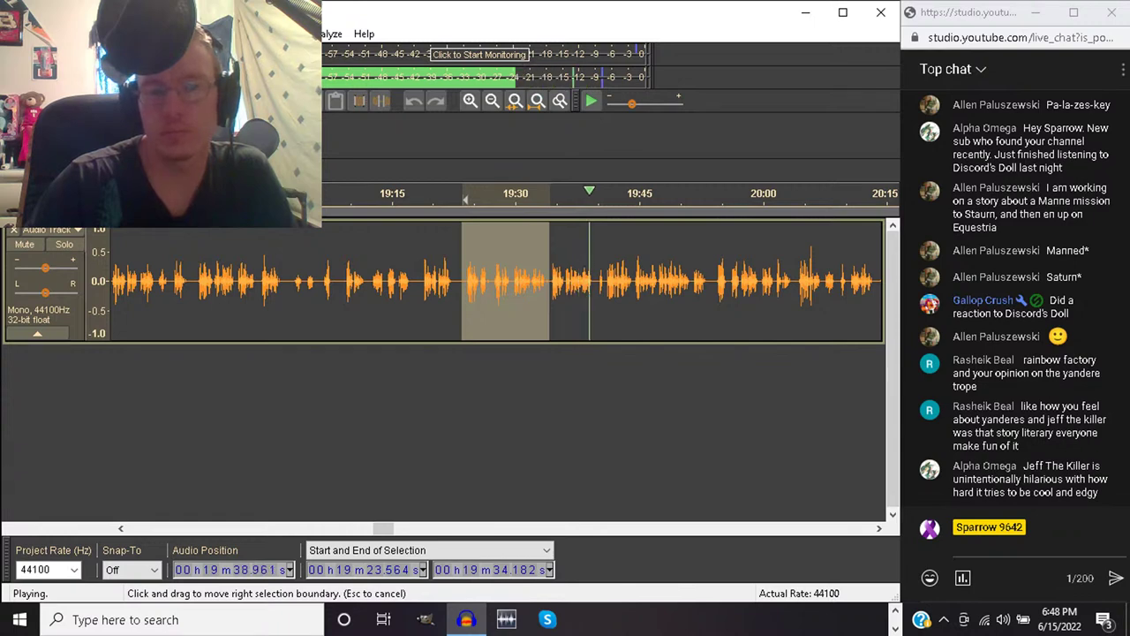
pyautogui.press('space')
pyautogui.press('Delete')
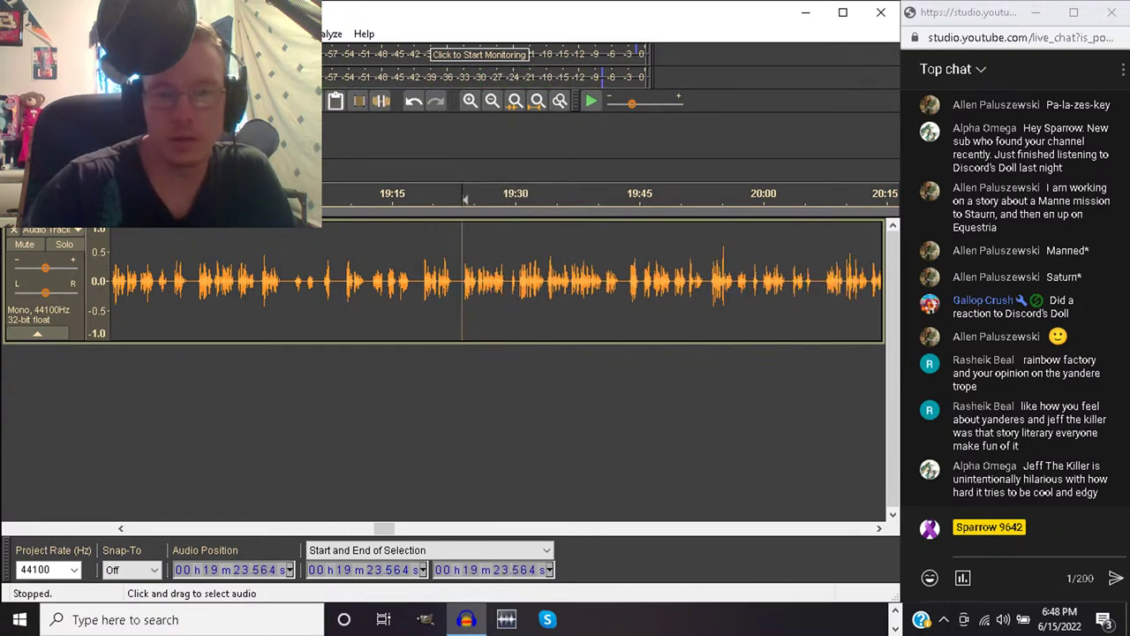
# Delete the short passage from about 19:29.2 to 19:30.3, listen on from the cut, and place the playback cursor at about 19:42.2
pyautogui.press('space')
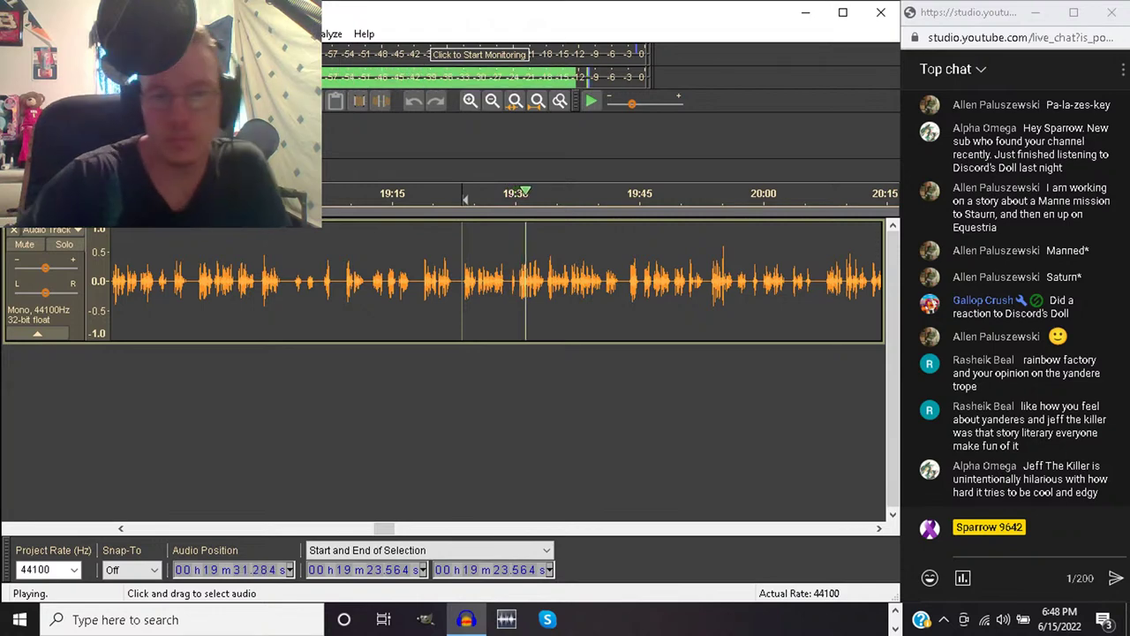
pyautogui.moveTo(508, 283); pyautogui.dragTo(519, 283)
pyautogui.press('space')
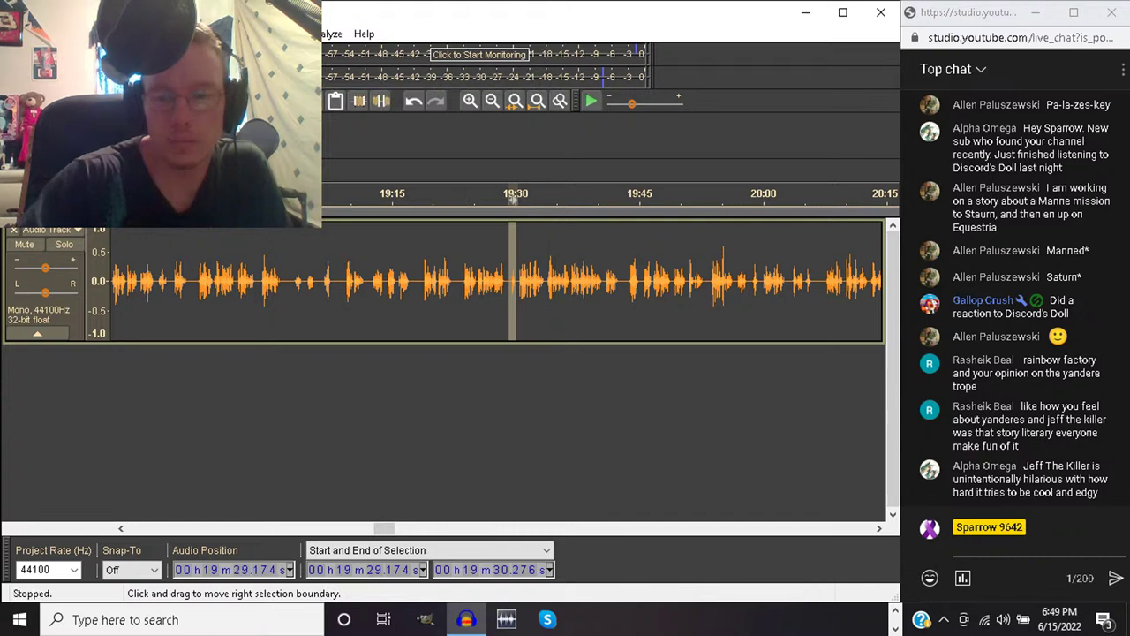
pyautogui.click(512, 197)
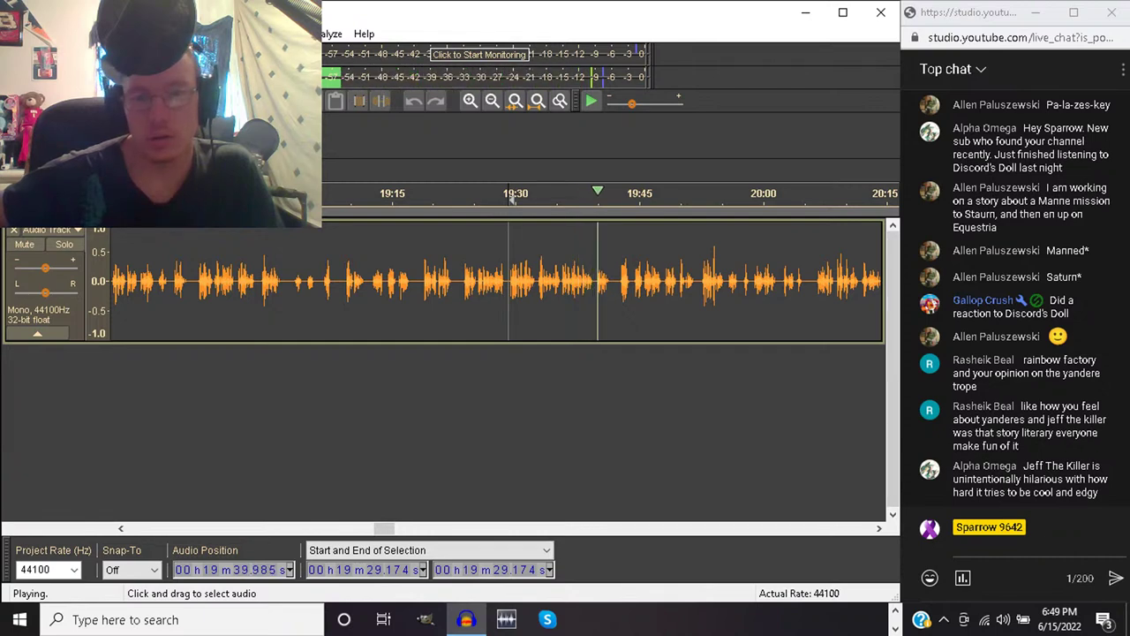
pyautogui.press('space')
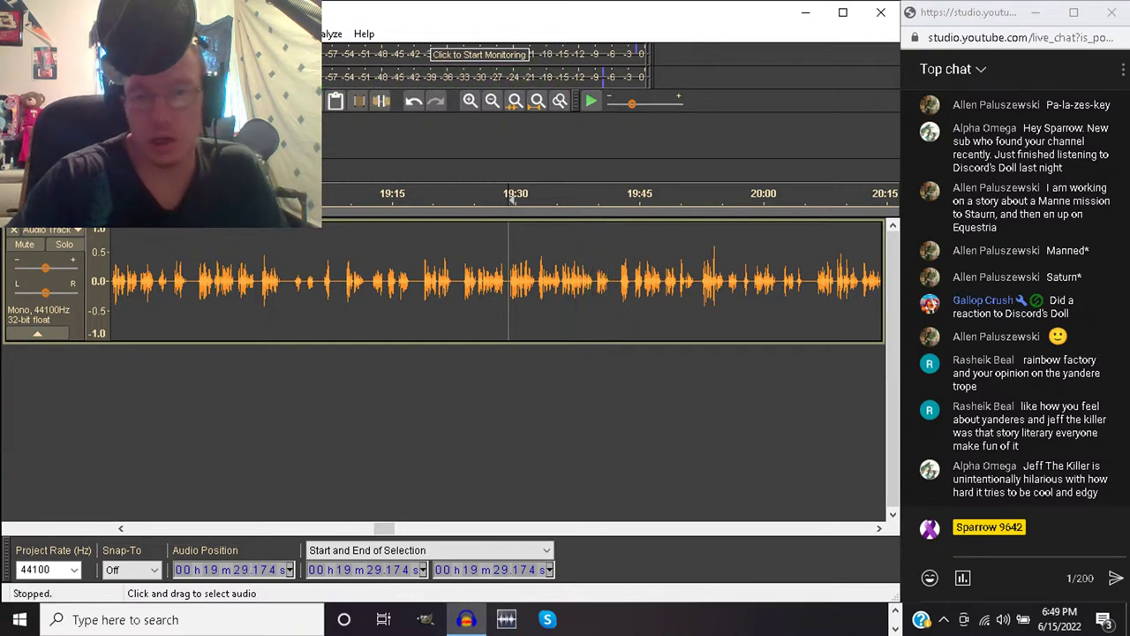
pyautogui.click(616, 238)
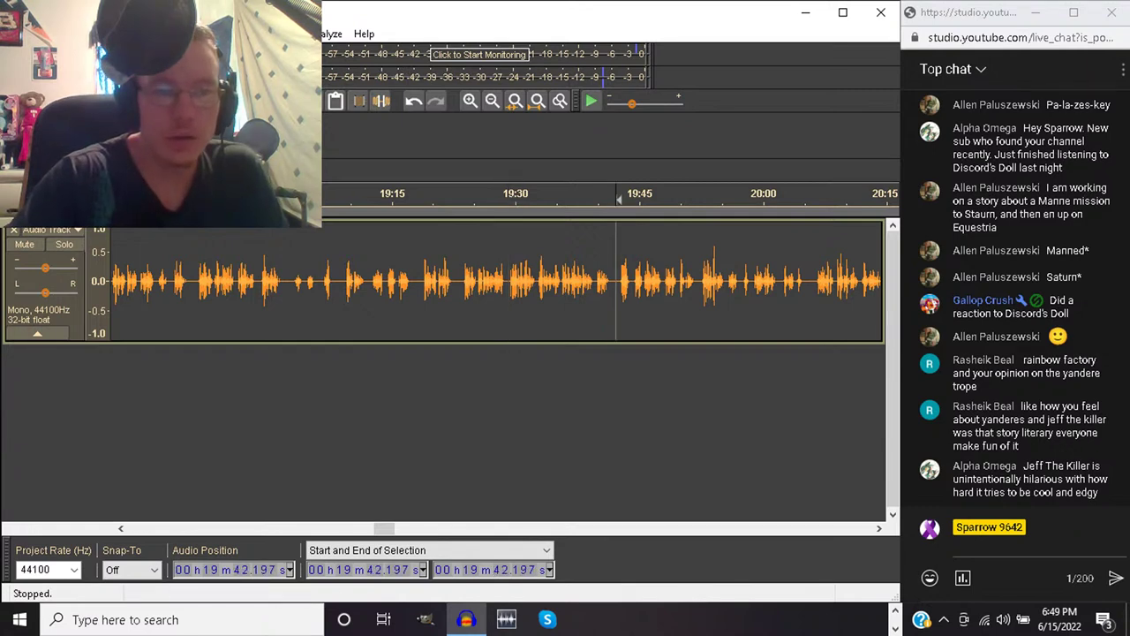
# Save the project and listen on from about 19:42.2
pyautogui.hotkey('alt', 'f')
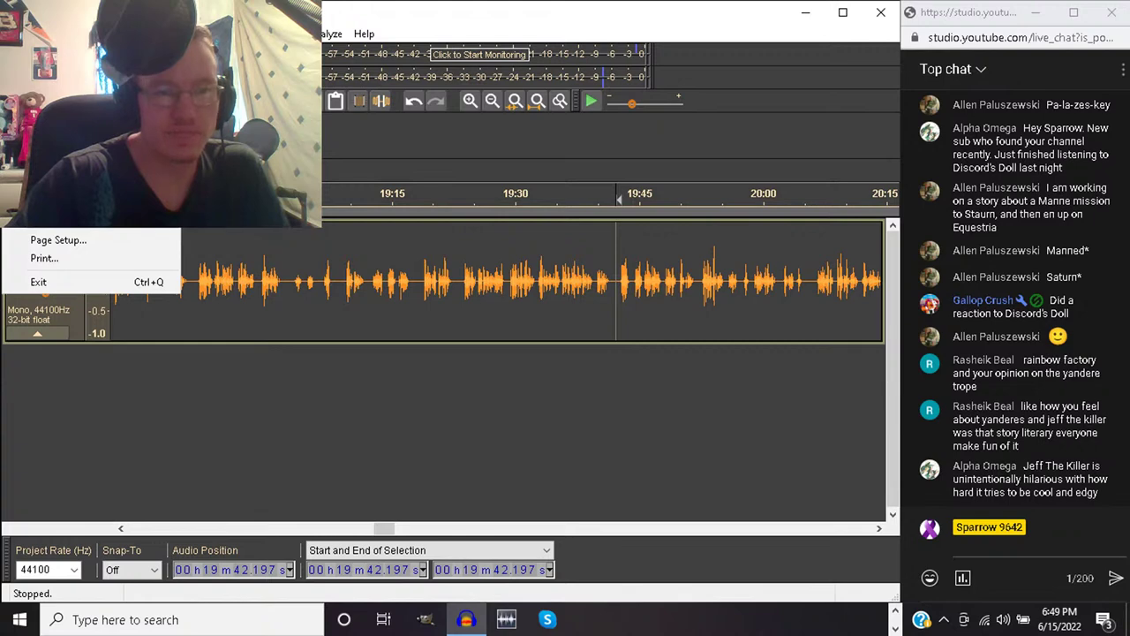
pyautogui.press('s')
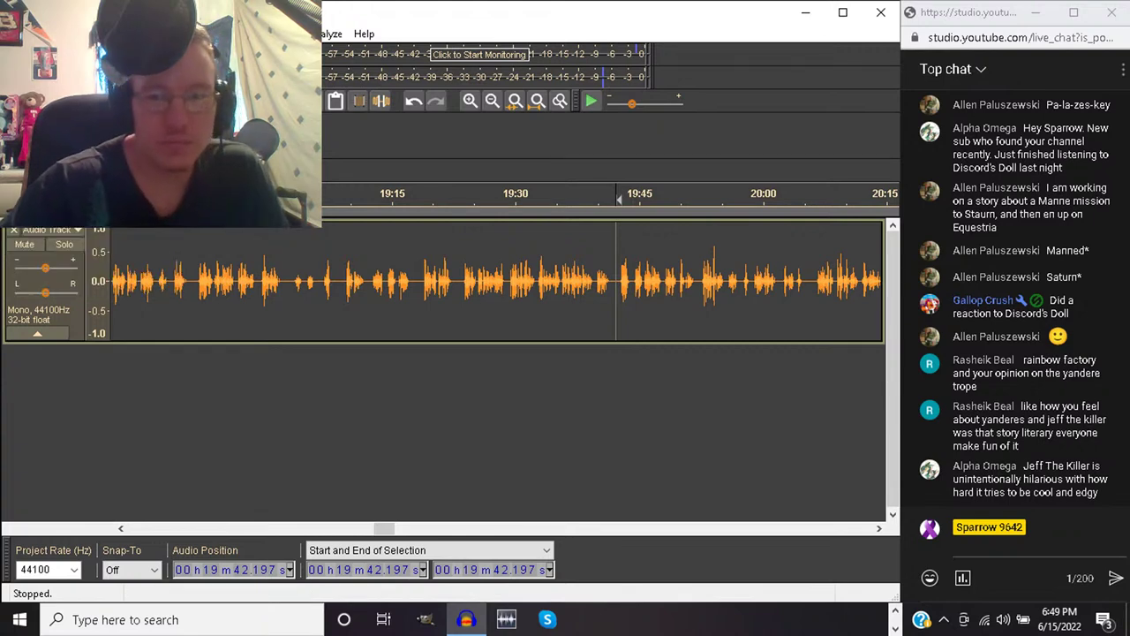
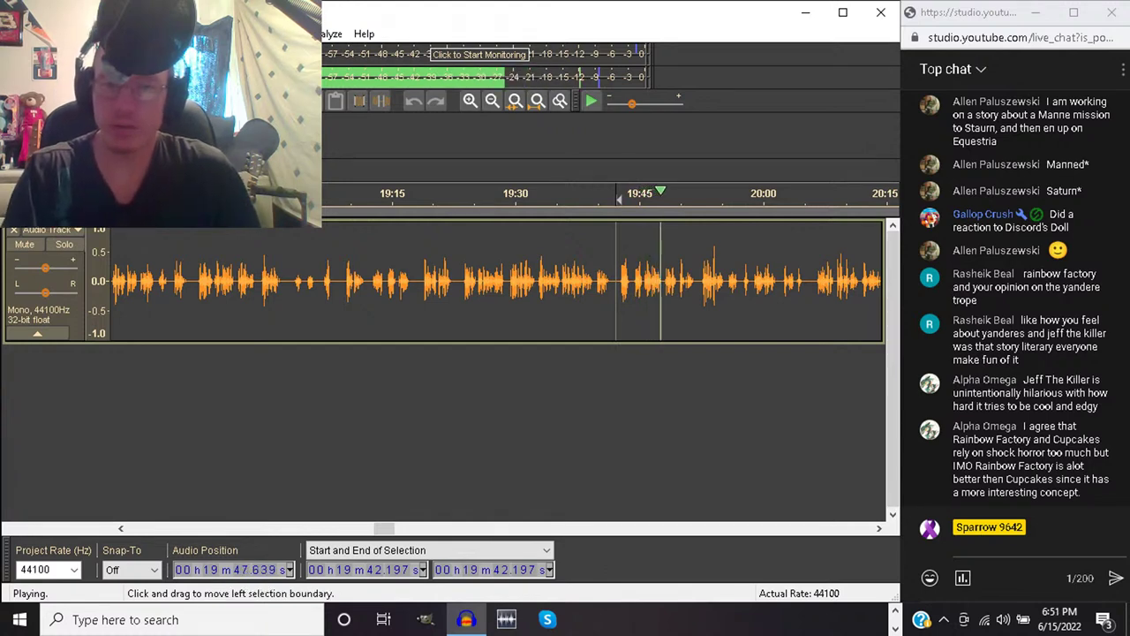
pyautogui.moveTo(616, 283); pyautogui.dragTo(630, 283)
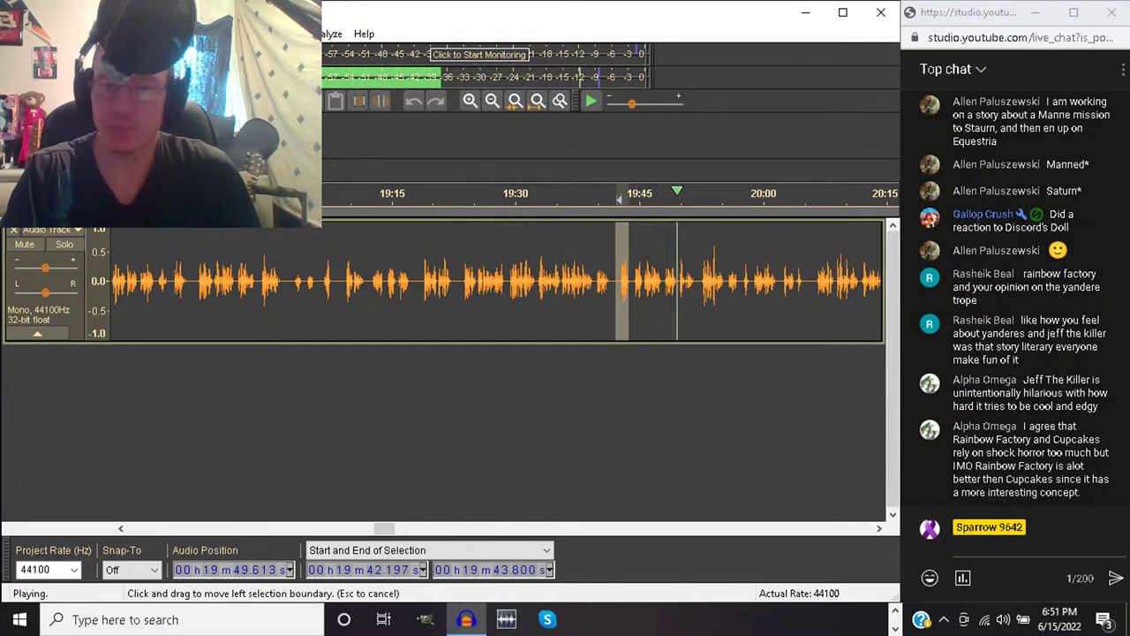
pyautogui.click(617, 282)
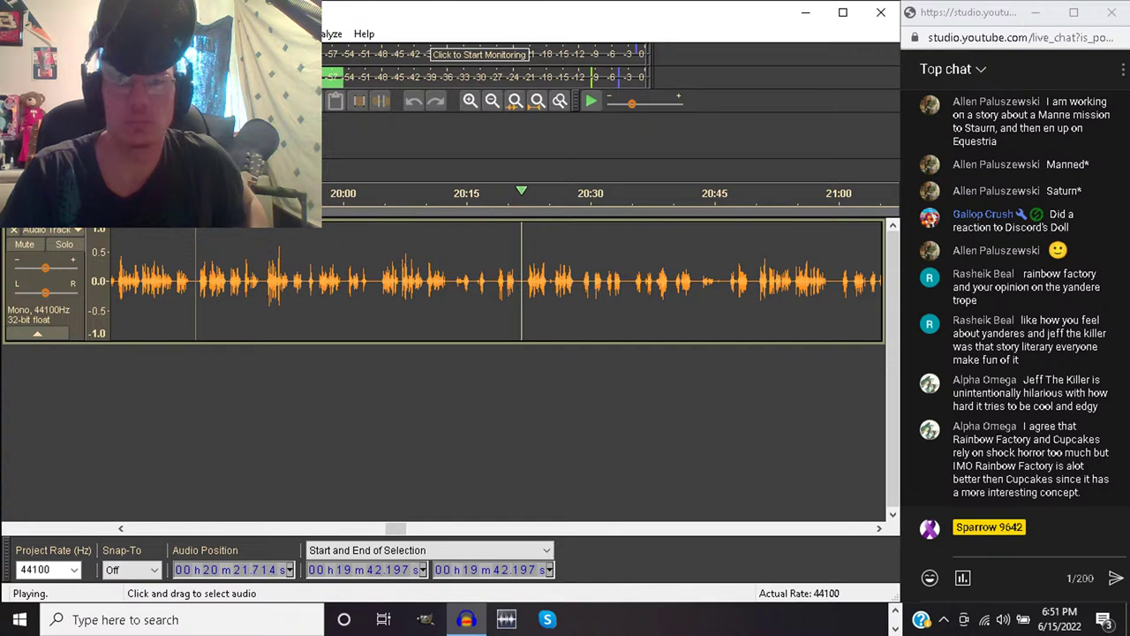
# Delete the passage from about 20:13.6 to 20:15.9 and play on from the cut
pyautogui.moveTo(454, 281); pyautogui.dragTo(475, 281)
pyautogui.press('space')
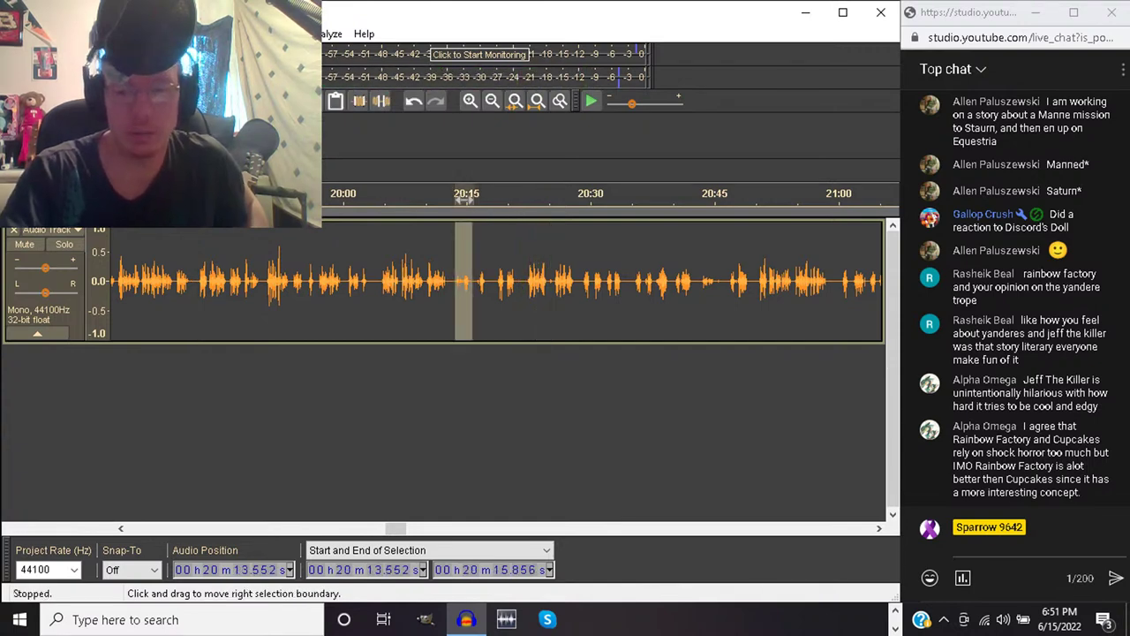
pyautogui.press('Left')
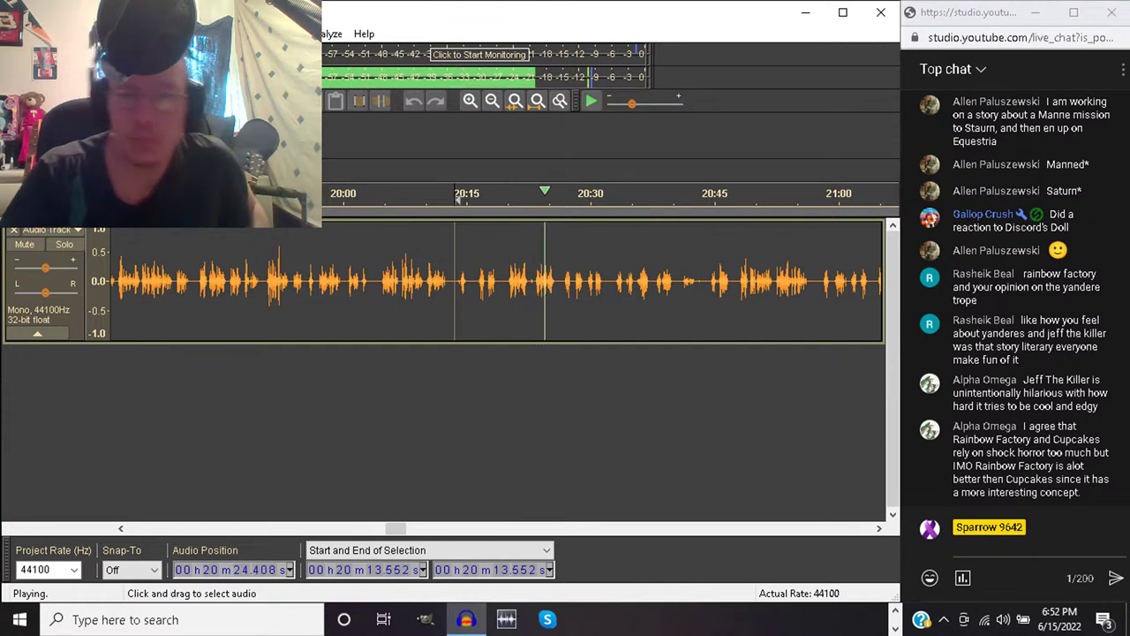
# Delete the passage from about 20:19.7 to 20:23.3 and resume playback there
pyautogui.moveTo(505, 282); pyautogui.dragTo(534, 282)
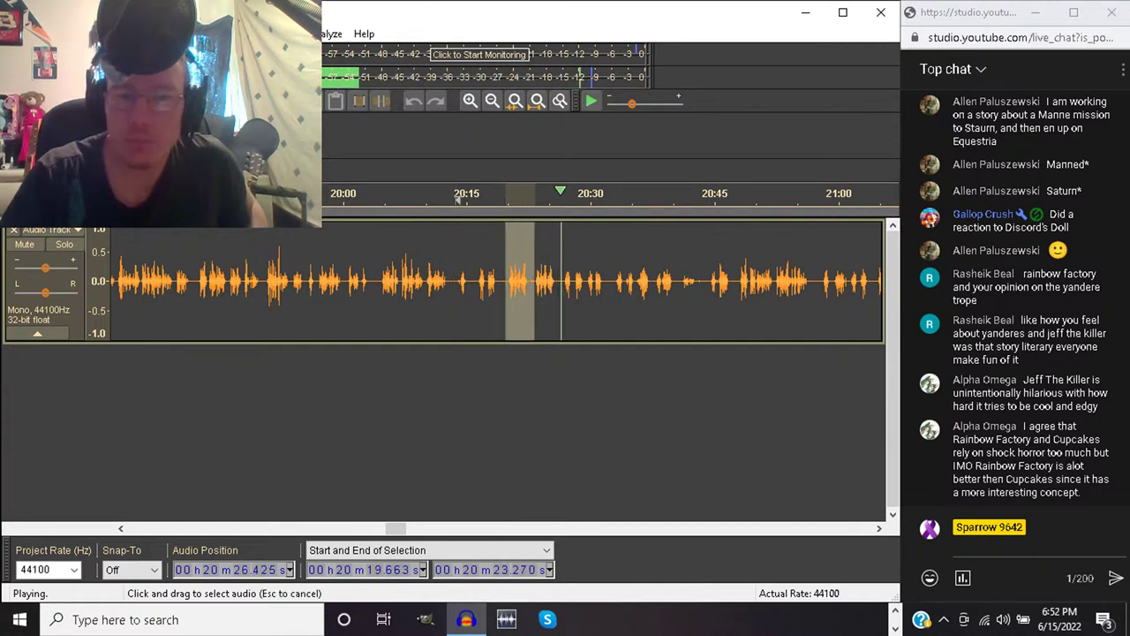
pyautogui.press('space')
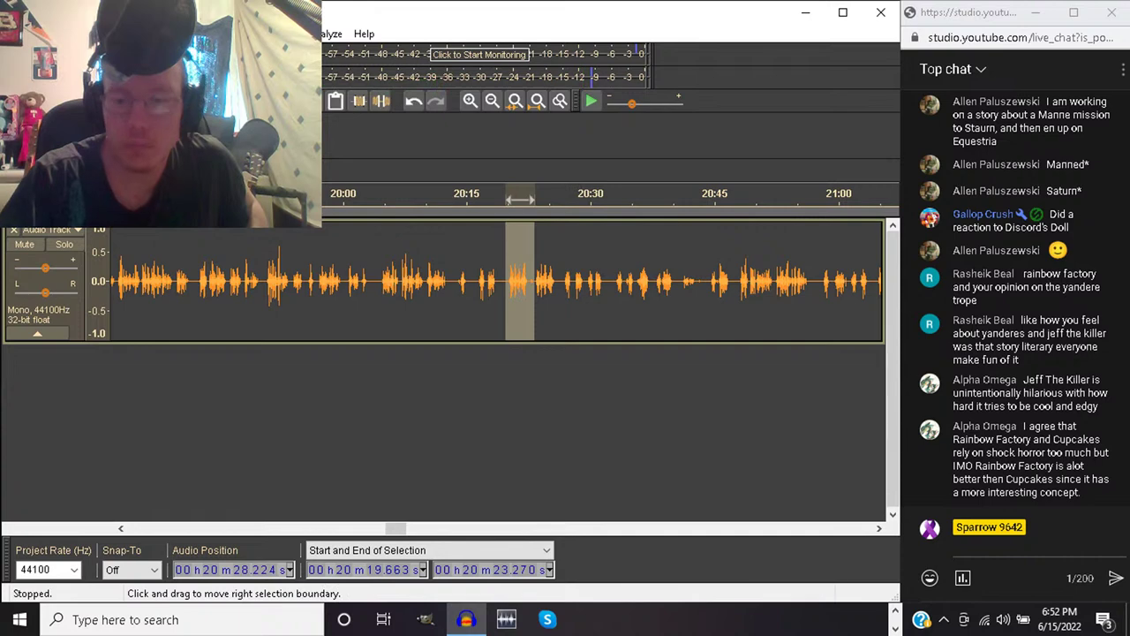
pyautogui.click(508, 283)
pyautogui.press('space')
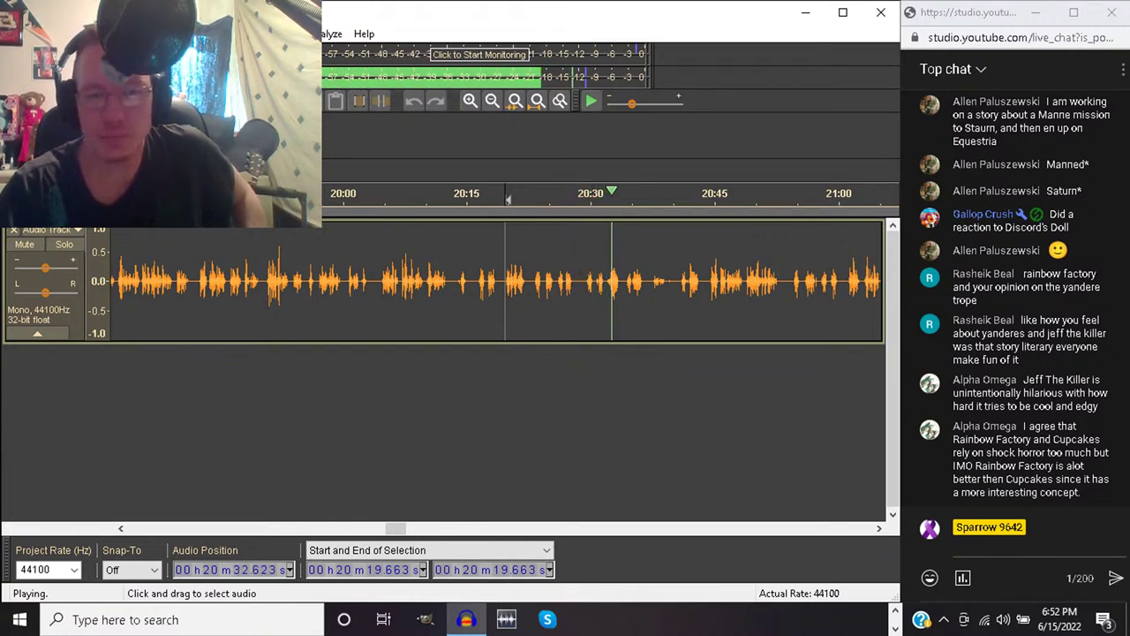
# Delete the passage from about 20:22.9 to 20:25.7 and listen on from the cut
pyautogui.moveTo(532, 282); pyautogui.dragTo(555, 283)
pyautogui.press('space')
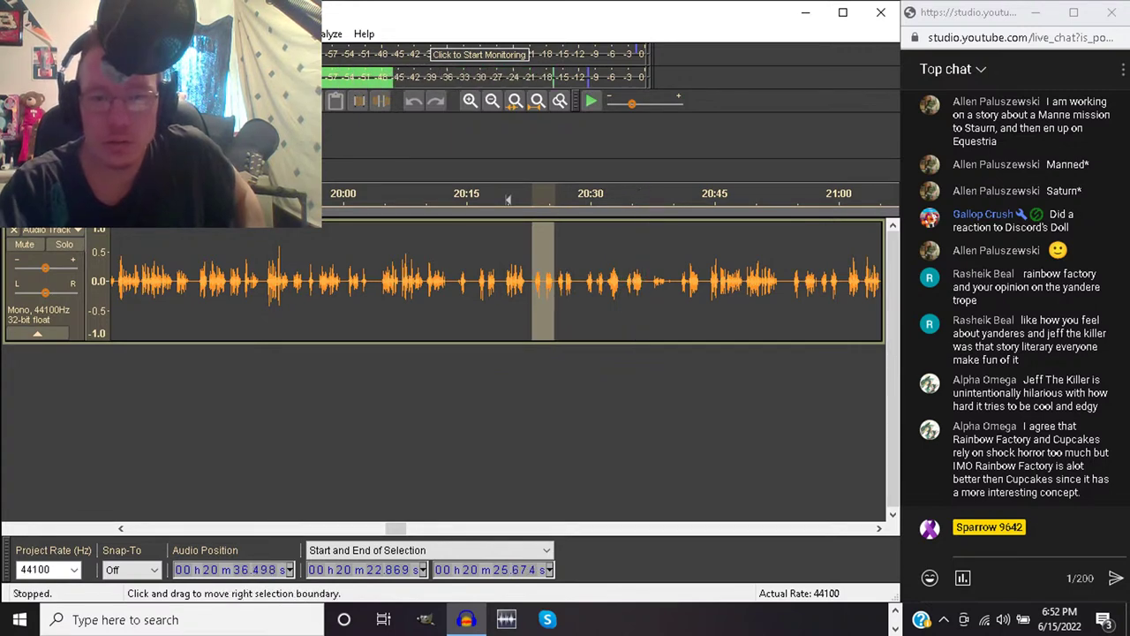
pyautogui.press('Delete')
pyautogui.click(534, 200)
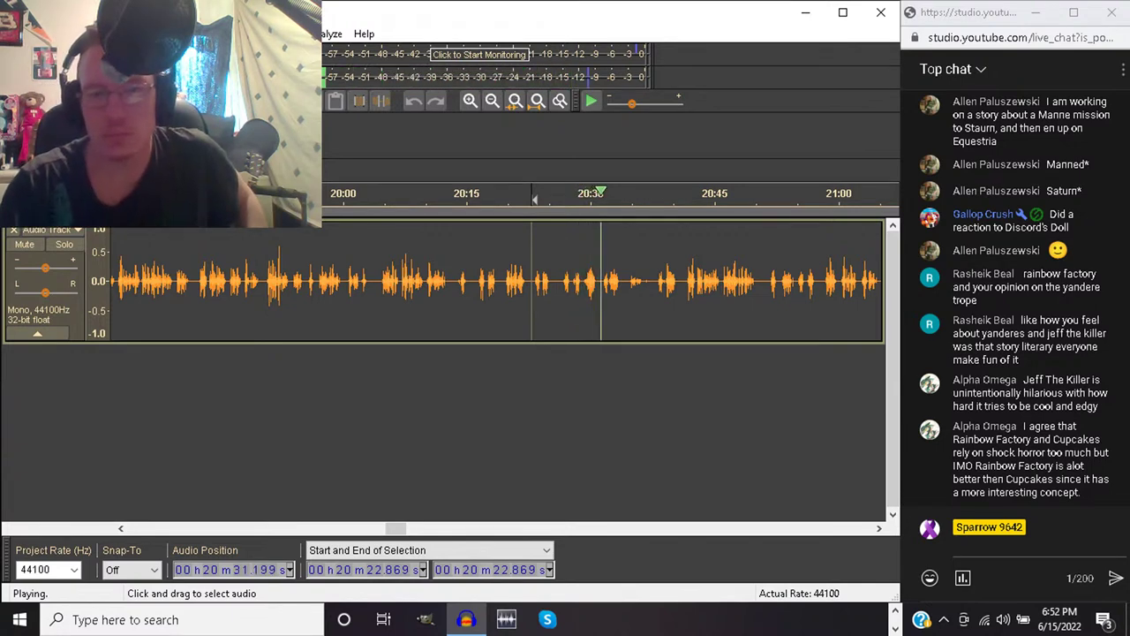
# Delete the passage from about 20:26.2 to 20:31.4
pyautogui.click(559, 281)
pyautogui.moveTo(559, 281); pyautogui.dragTo(602, 281)
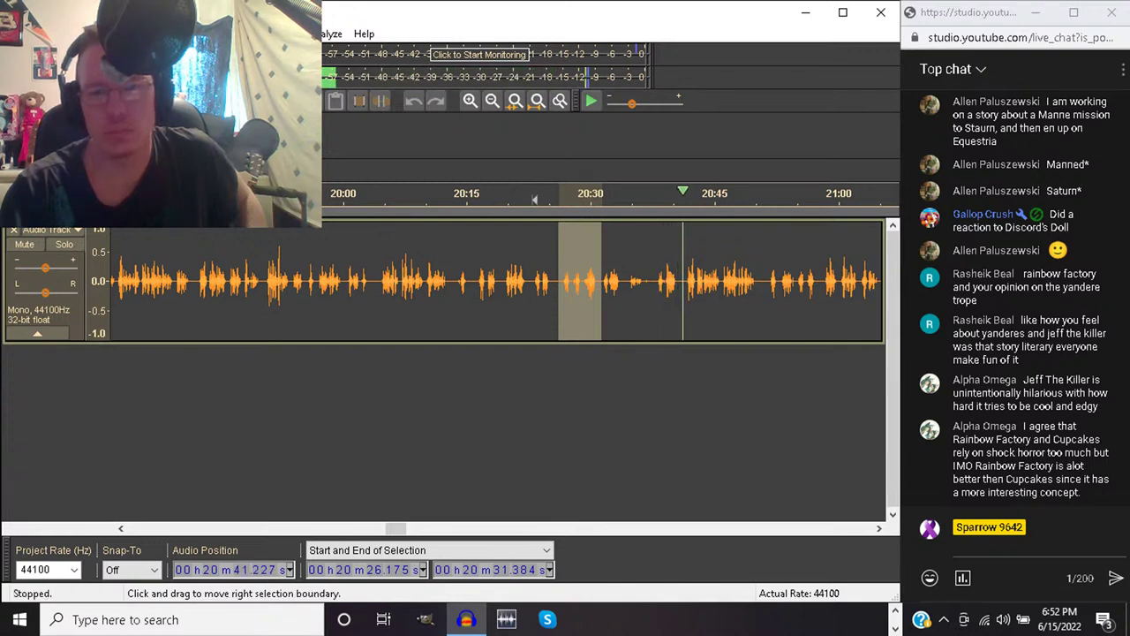
pyautogui.press('space')
pyautogui.press('Delete')
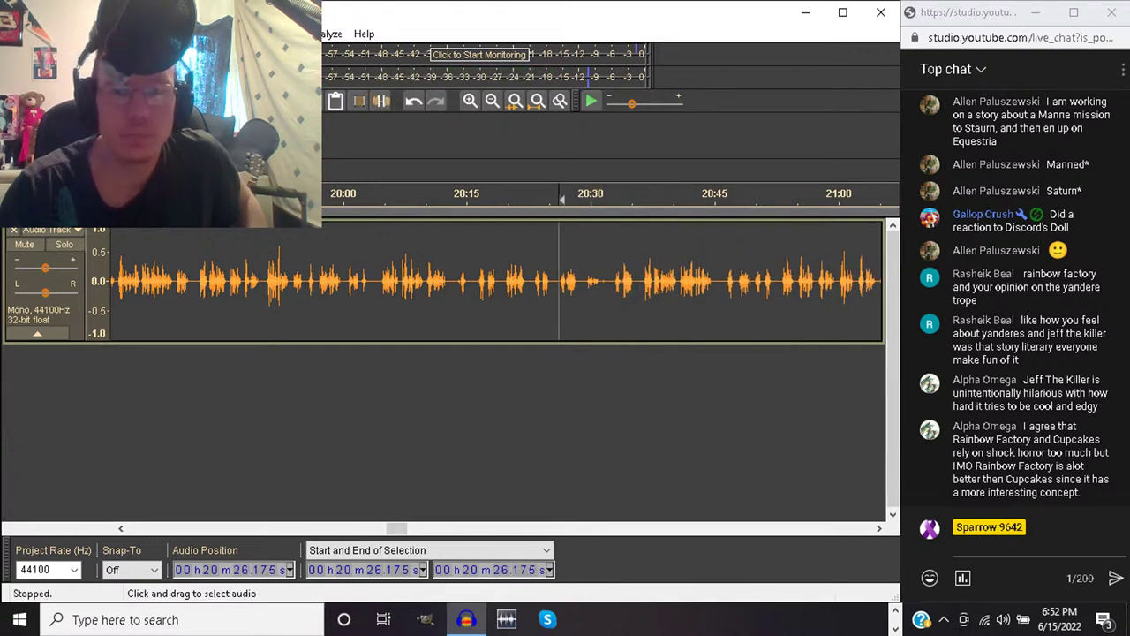
# Try deleting the passage from about 20:29.2 to 20:36.2, replay the join from about 20:26.7, and undo the deletion
pyautogui.moveTo(583, 283); pyautogui.dragTo(642, 283)
pyautogui.press('Delete')
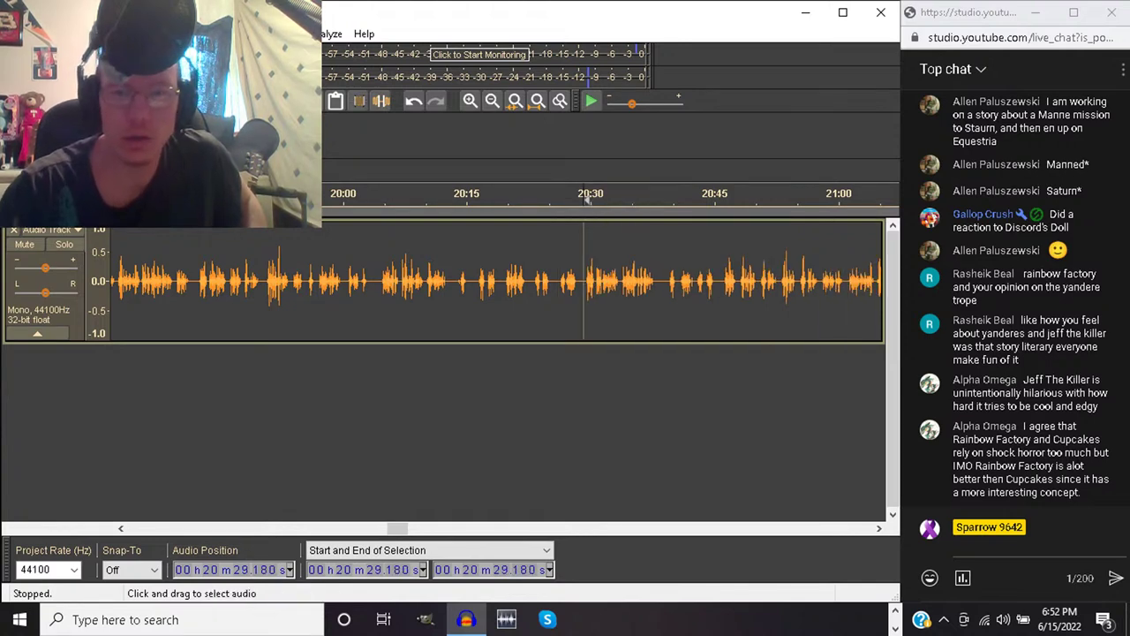
pyautogui.click(564, 201)
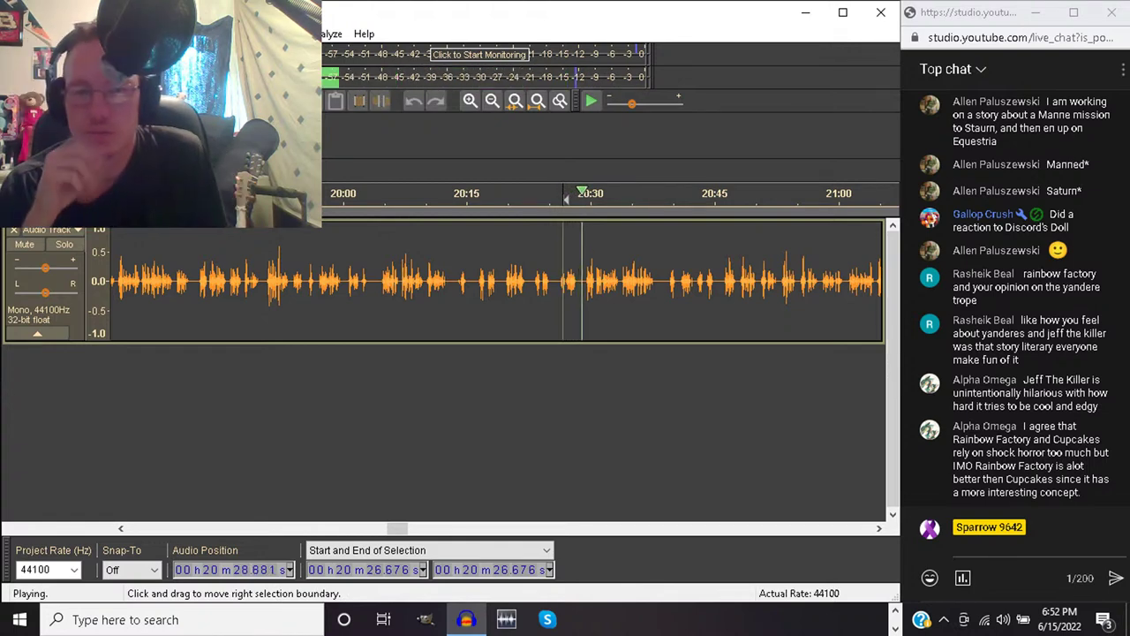
pyautogui.press('space')
pyautogui.press('space')
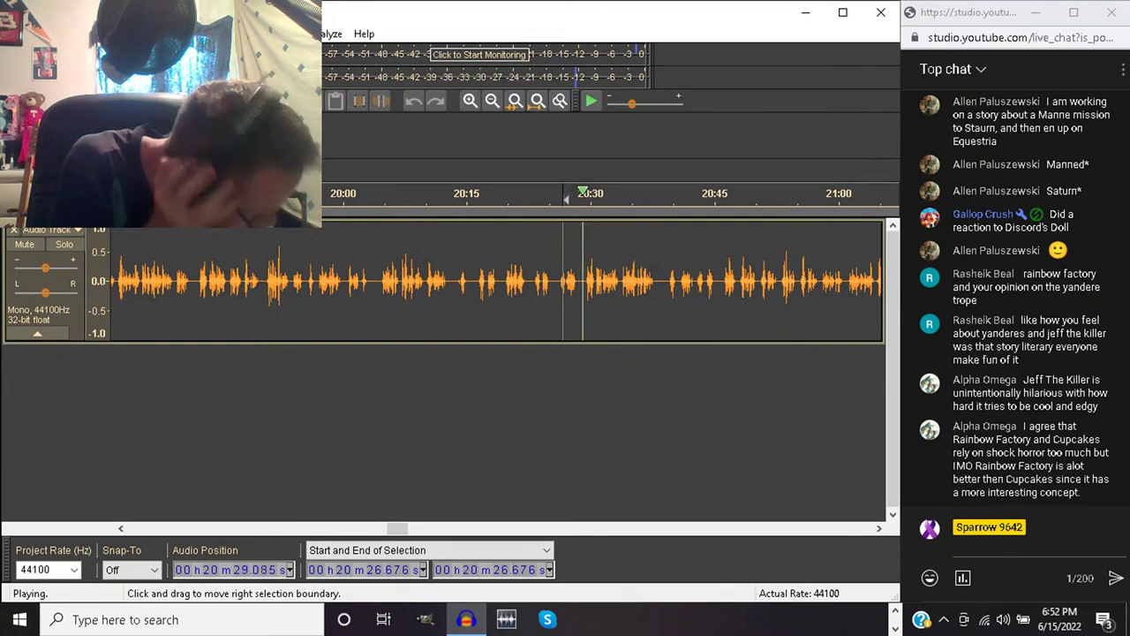
pyautogui.press('space')
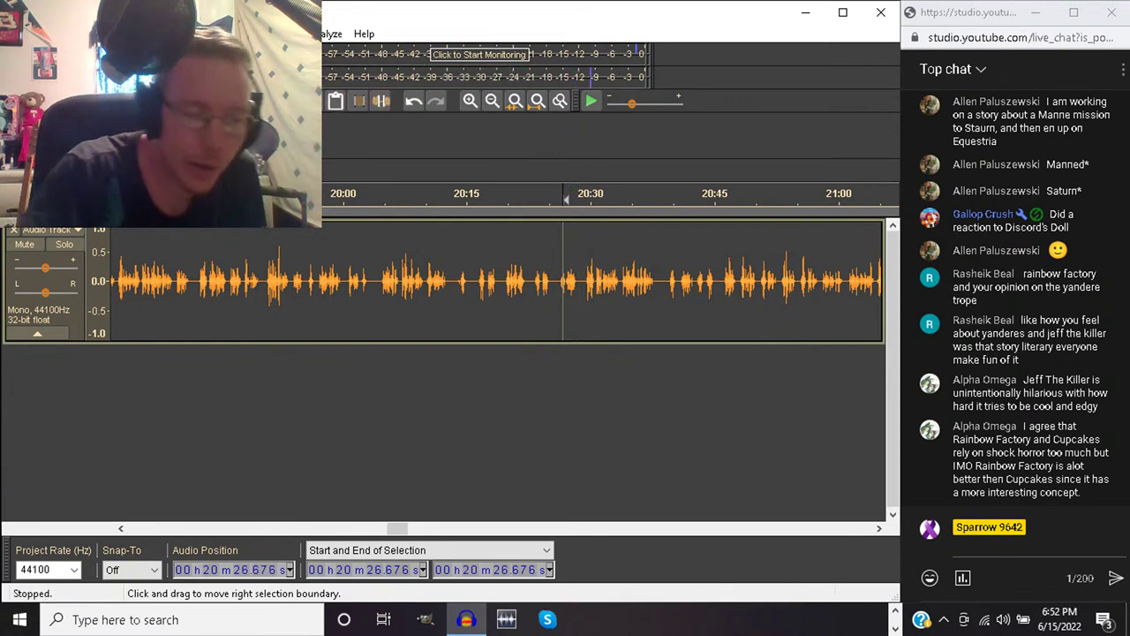
pyautogui.press('space')
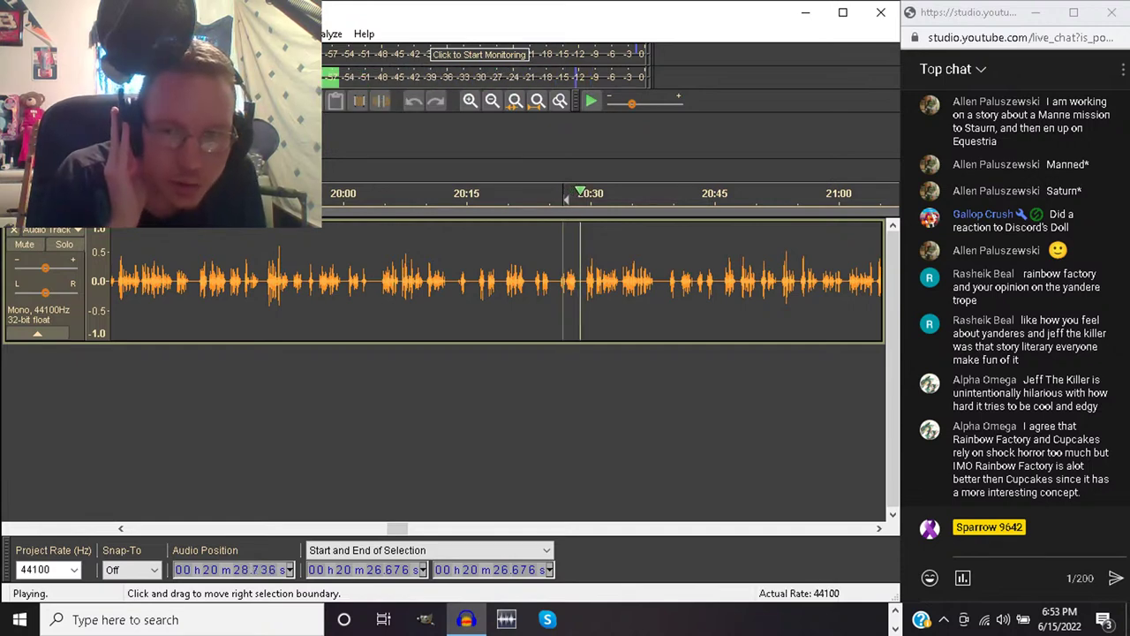
pyautogui.press('space')
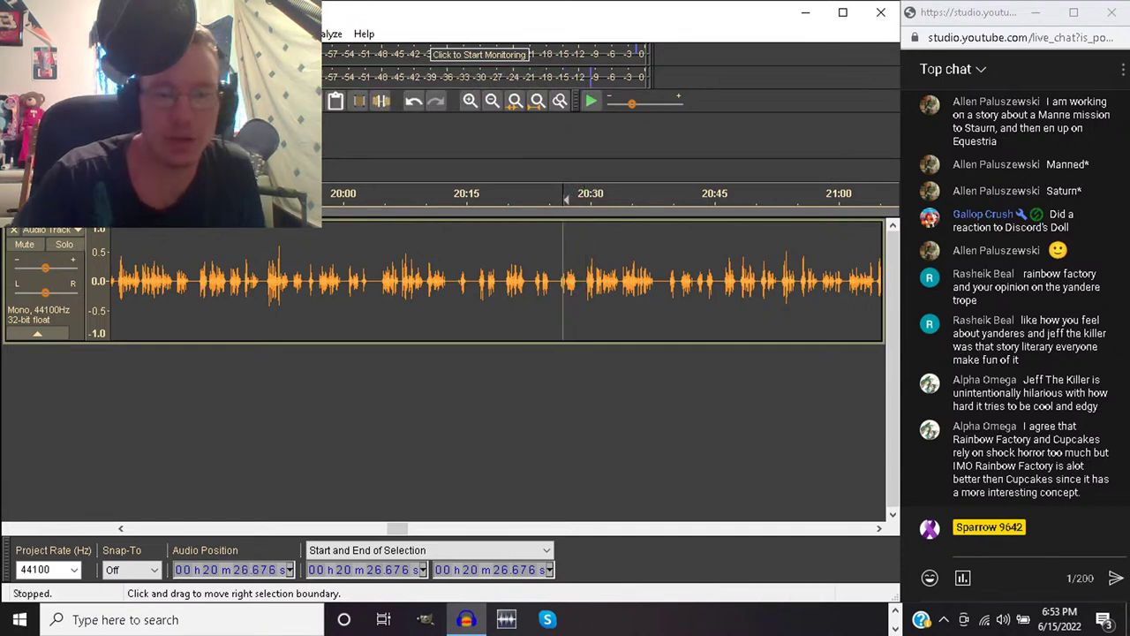
pyautogui.press('space')
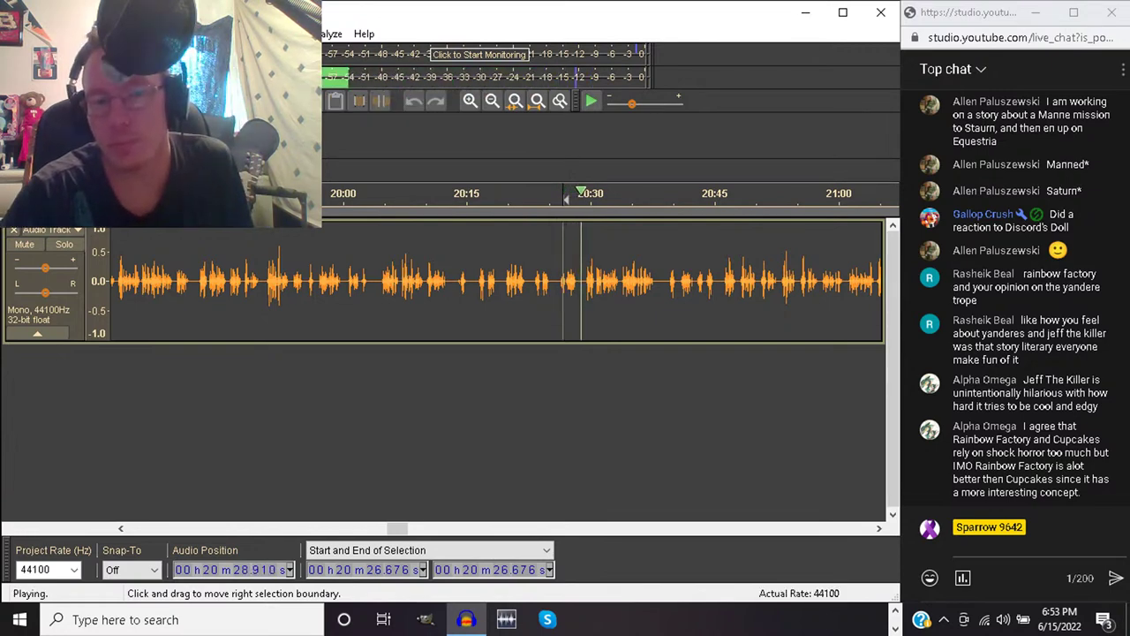
pyautogui.press('space')
pyautogui.hotkey('ctrl', 'z')
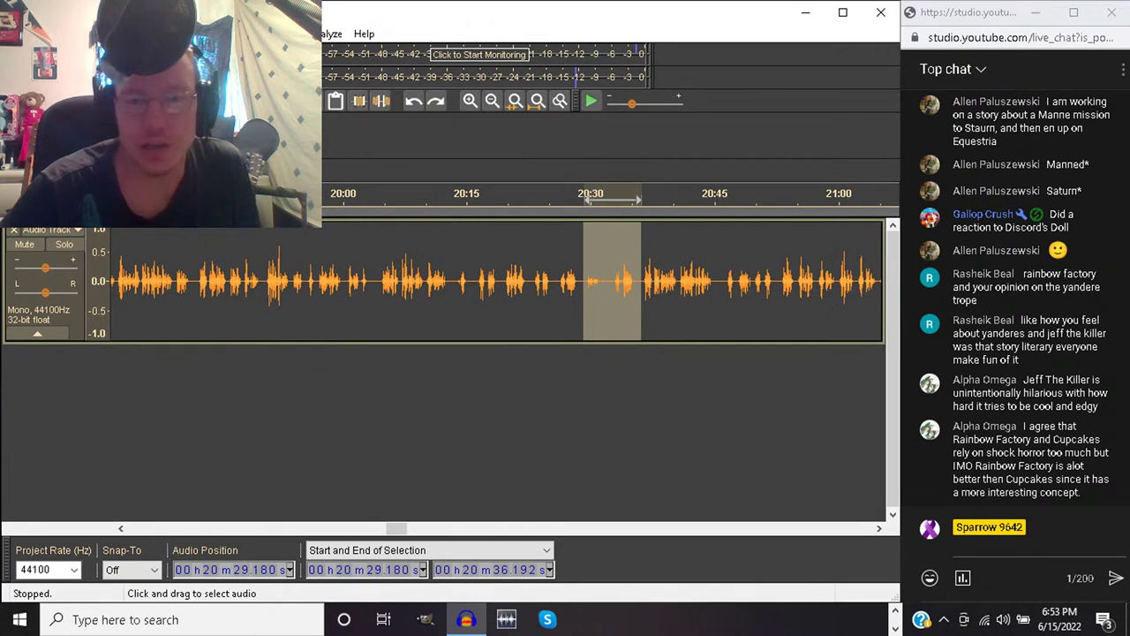
# Delete the passage from about 20:26.2 to 20:32.8 and listen to the narration from the cut
pyautogui.moveTo(641, 282); pyautogui.dragTo(611, 283)
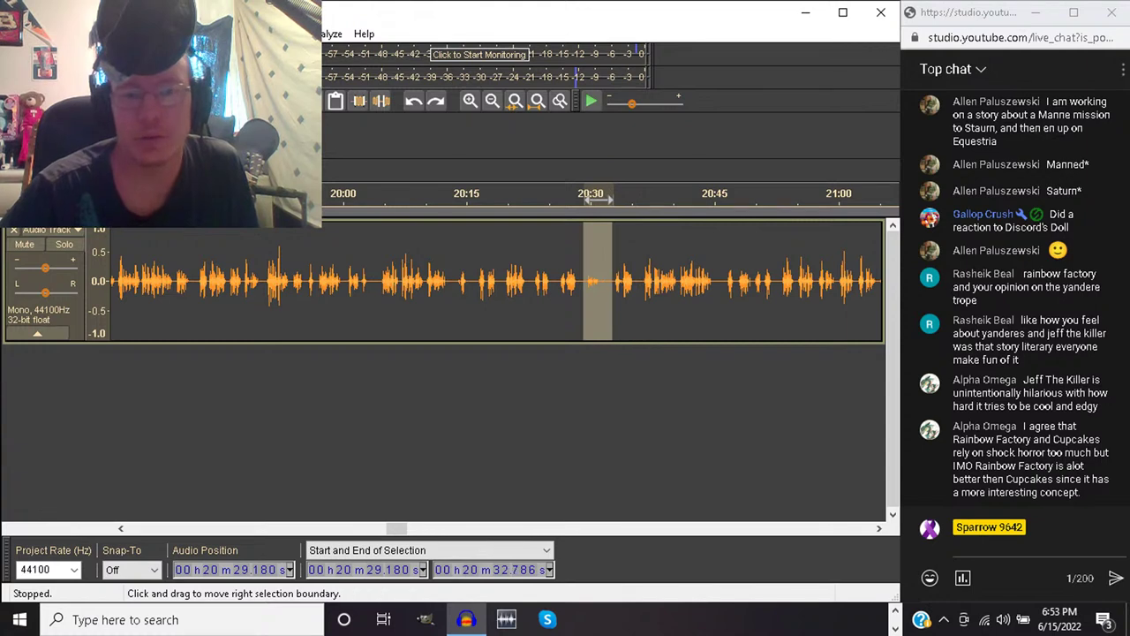
pyautogui.moveTo(584, 283); pyautogui.dragTo(558, 283)
pyautogui.press('space')
pyautogui.click(559, 283)
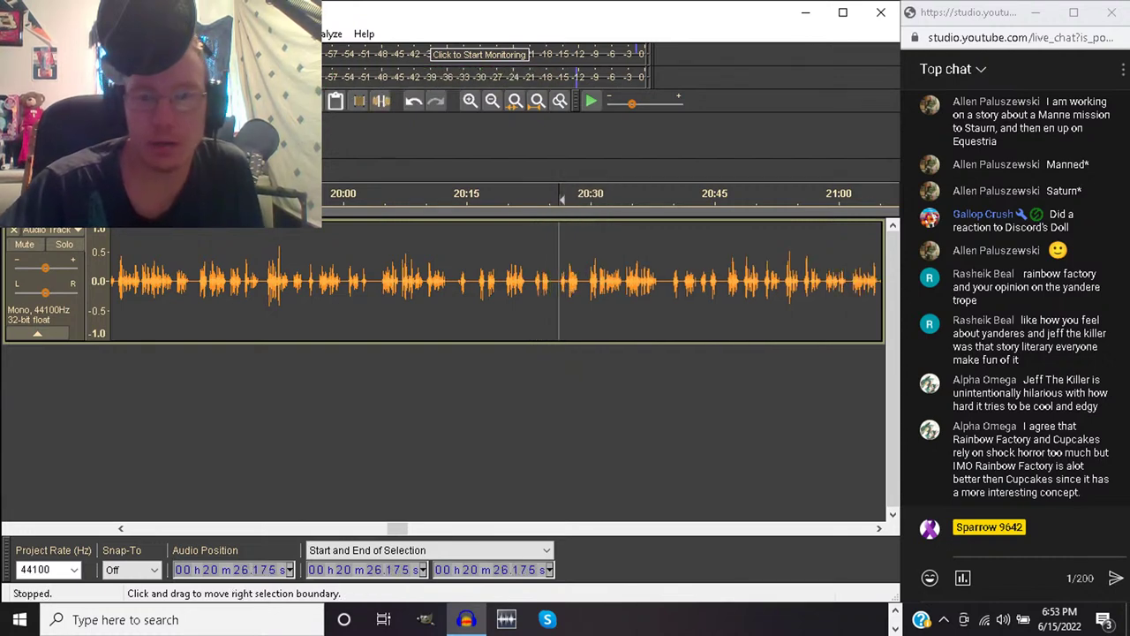
pyautogui.press('space')
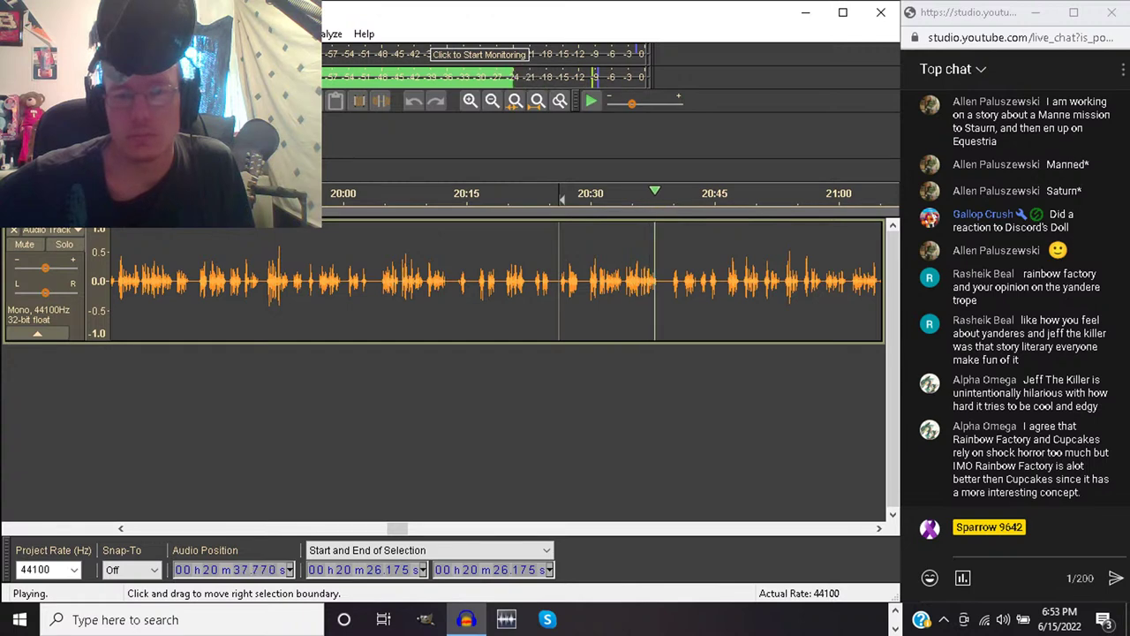
pyautogui.press('space')
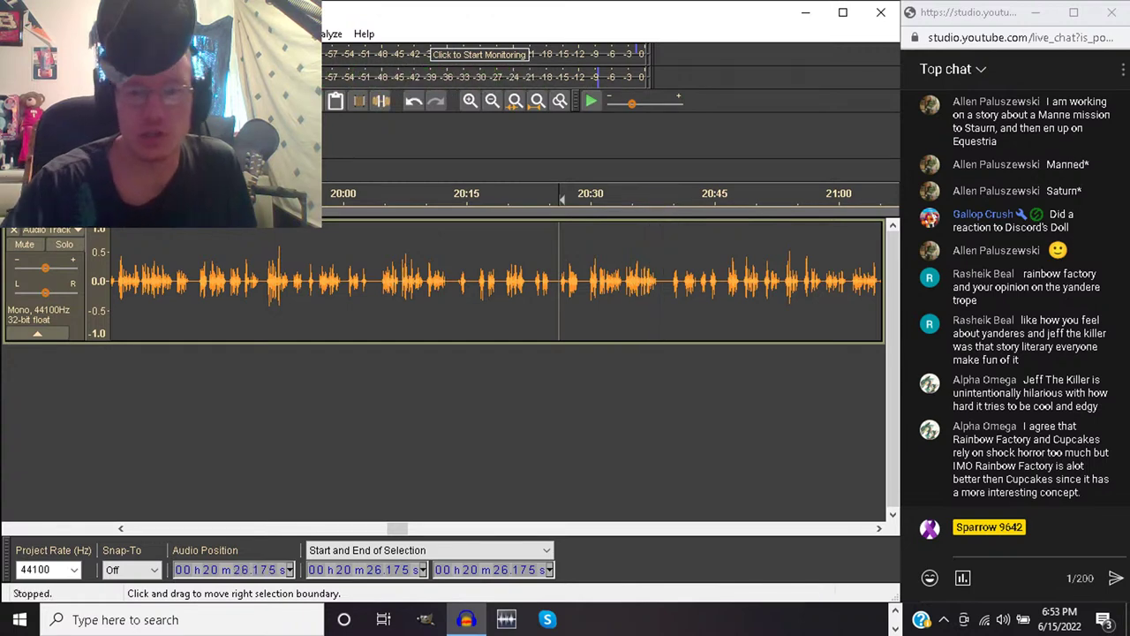
# Listen from about 20:39.1, delete the passage from about 20:39.6 to 20:42.9, and play on from about 20:42.9
pyautogui.click(666, 281)
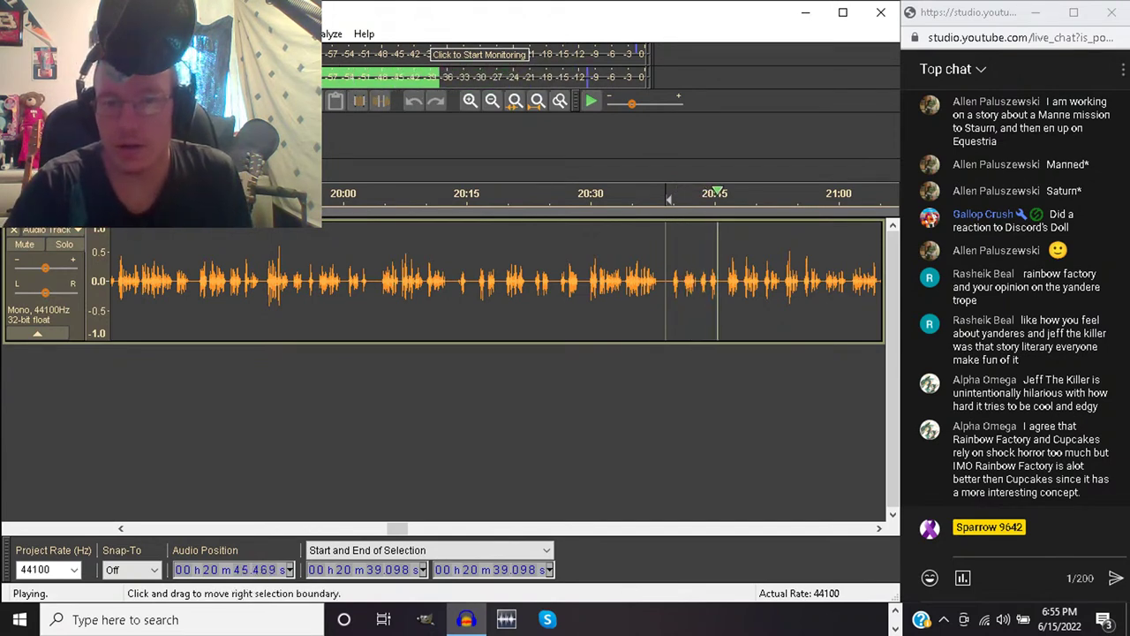
pyautogui.moveTo(667, 283); pyautogui.dragTo(696, 283)
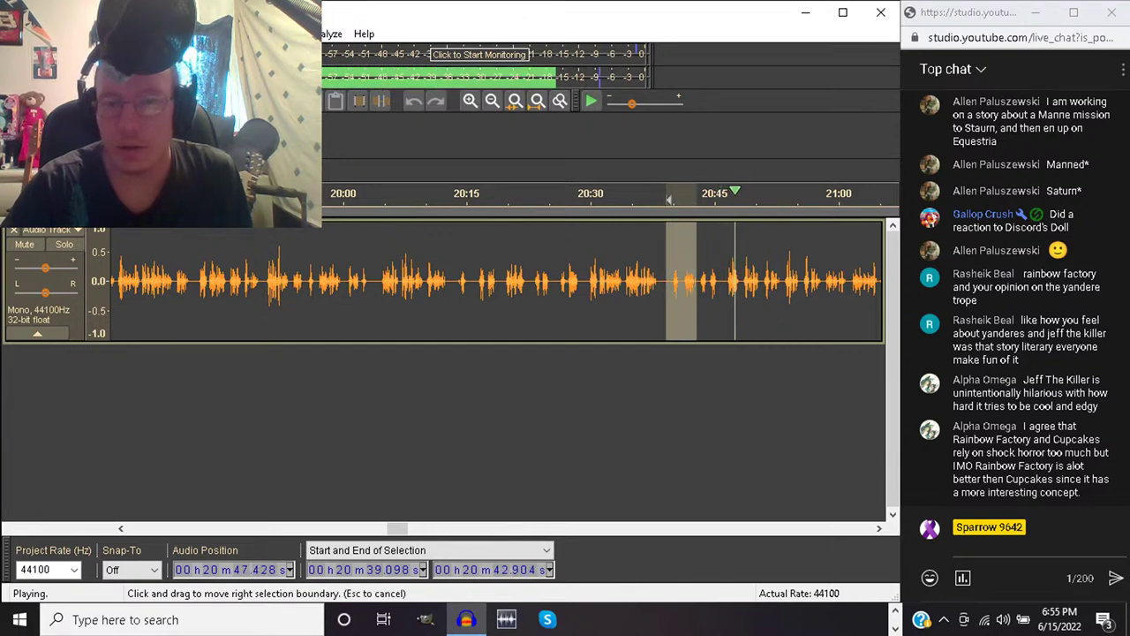
pyautogui.moveTo(667, 282); pyautogui.dragTo(671, 283)
pyautogui.press('space')
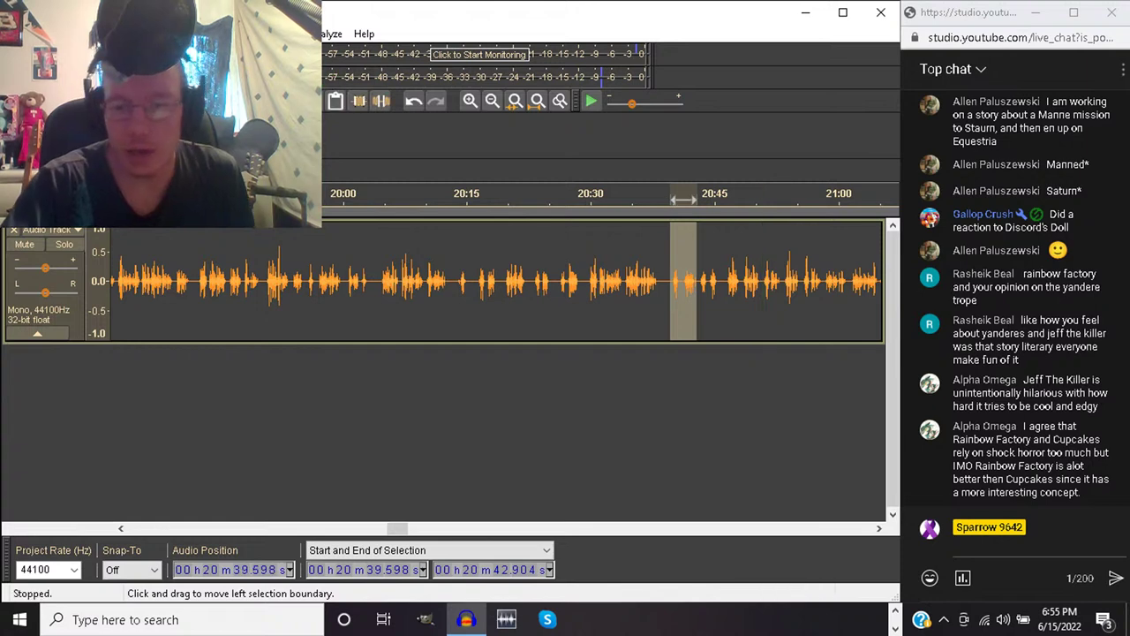
pyautogui.click(670, 283)
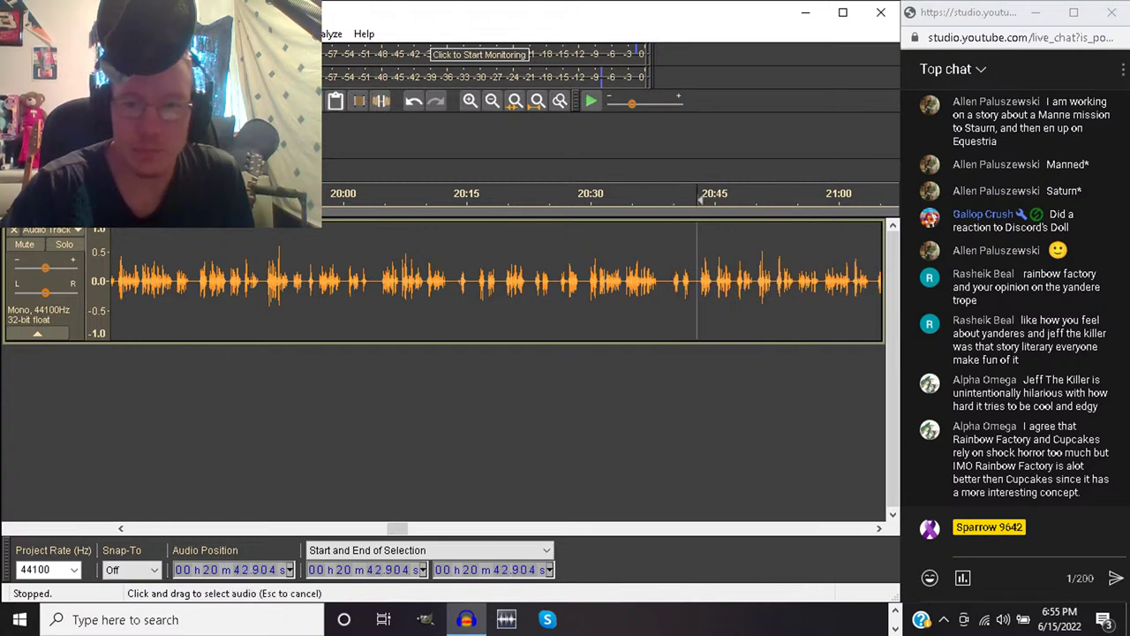
pyautogui.press('space')
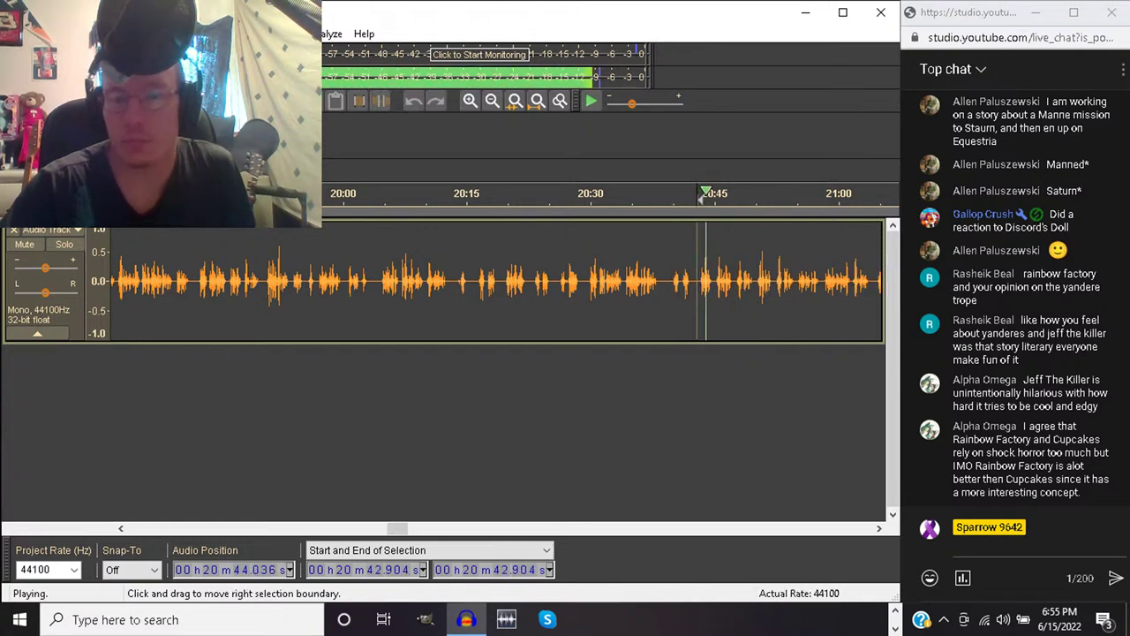
# Replay the passage starting at about 20:42.9 and delete its part from about 20:45.1 to 20:50.1
pyautogui.moveTo(697, 283); pyautogui.dragTo(756, 282)
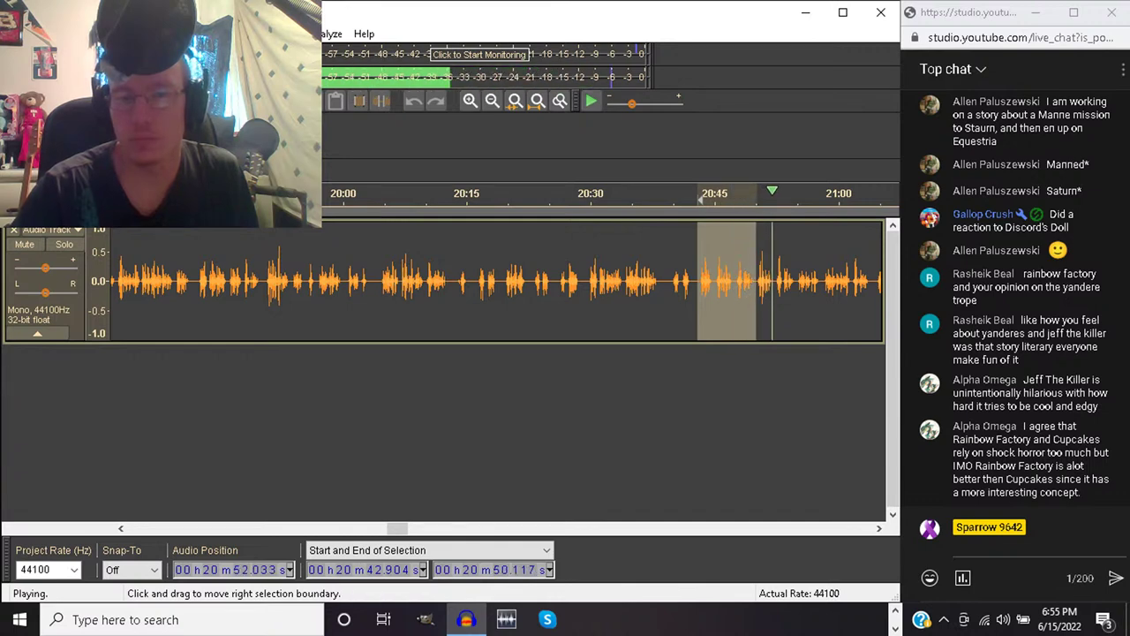
pyautogui.press('space')
pyautogui.press('space')
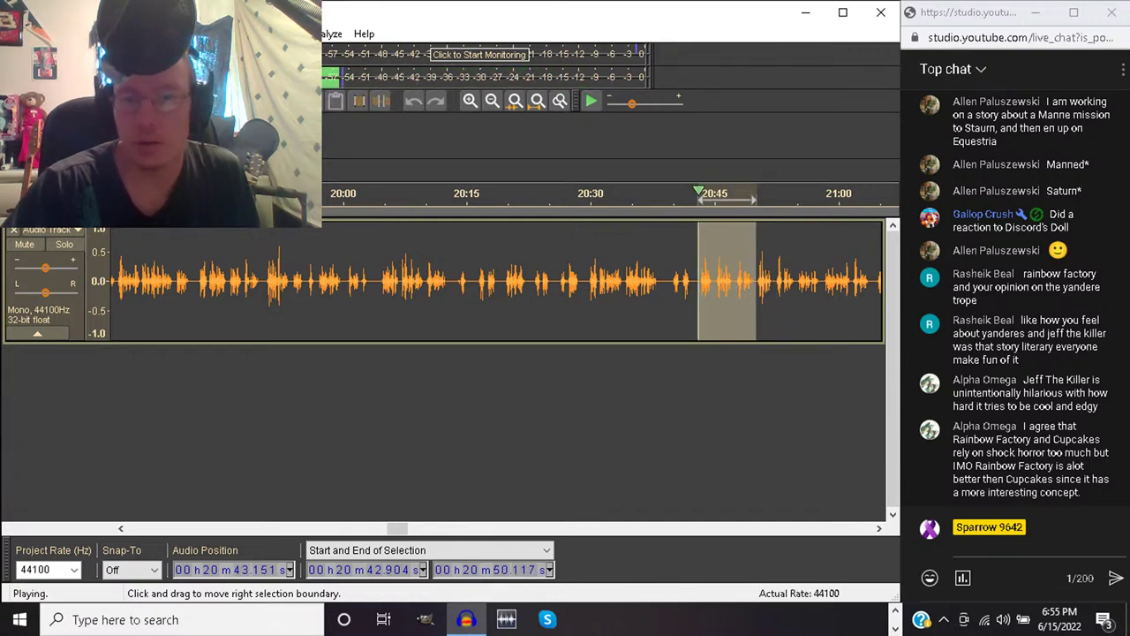
pyautogui.moveTo(697, 283); pyautogui.dragTo(715, 282)
pyautogui.press('space')
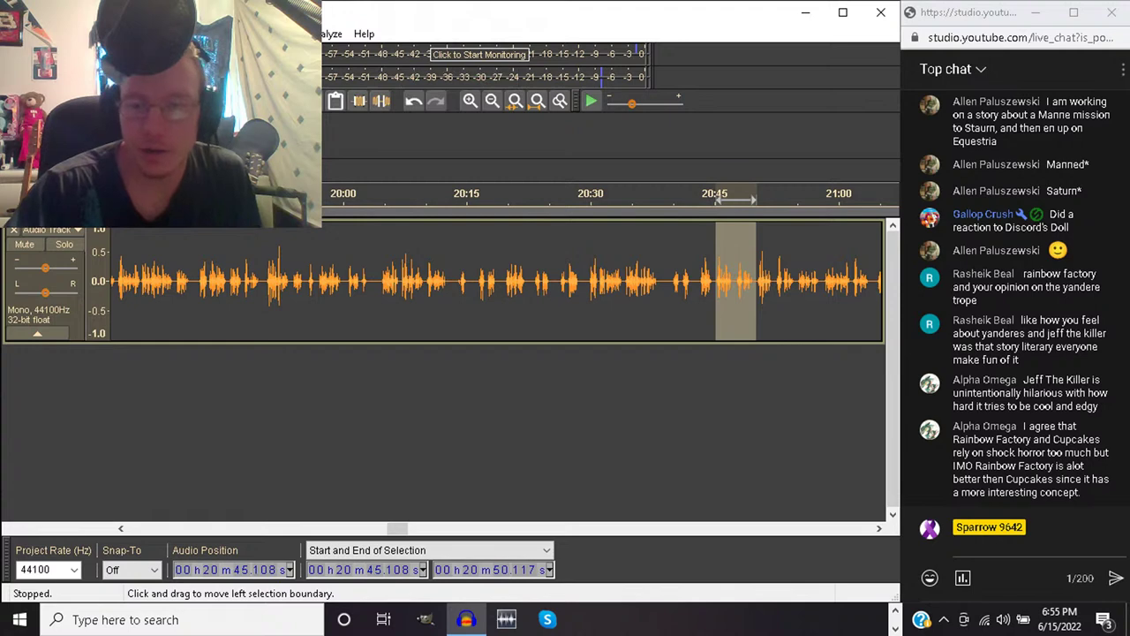
pyautogui.click(715, 283)
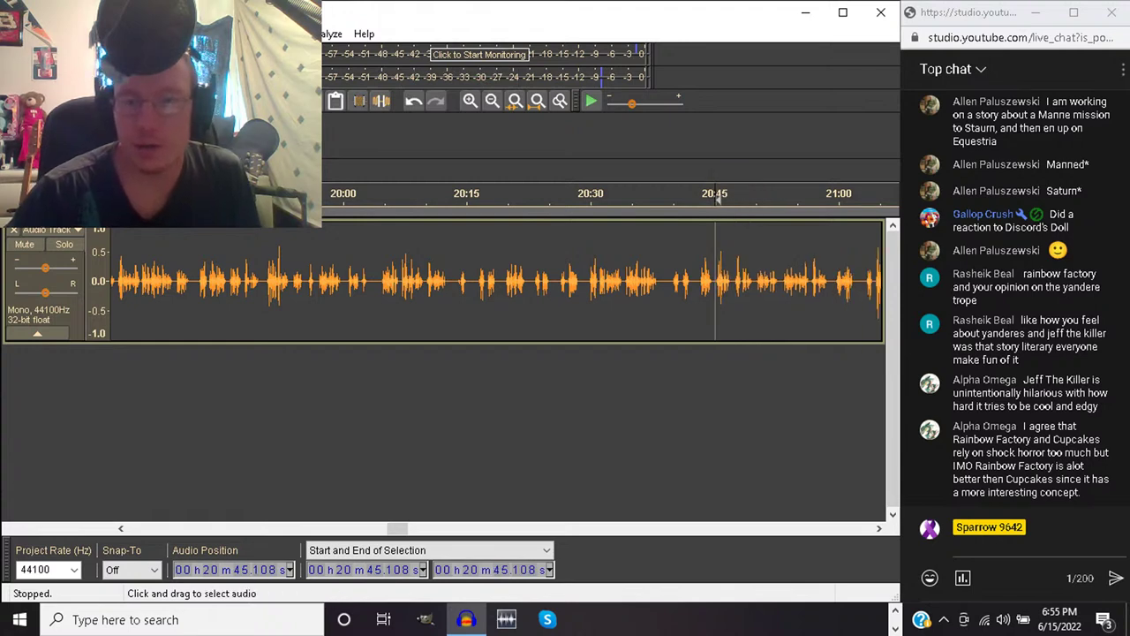
# Play from about 20:43.1, delete the passage from about 20:50.0 to 20:53.3, and replay the join from about 20:47.3
pyautogui.click(698, 198)
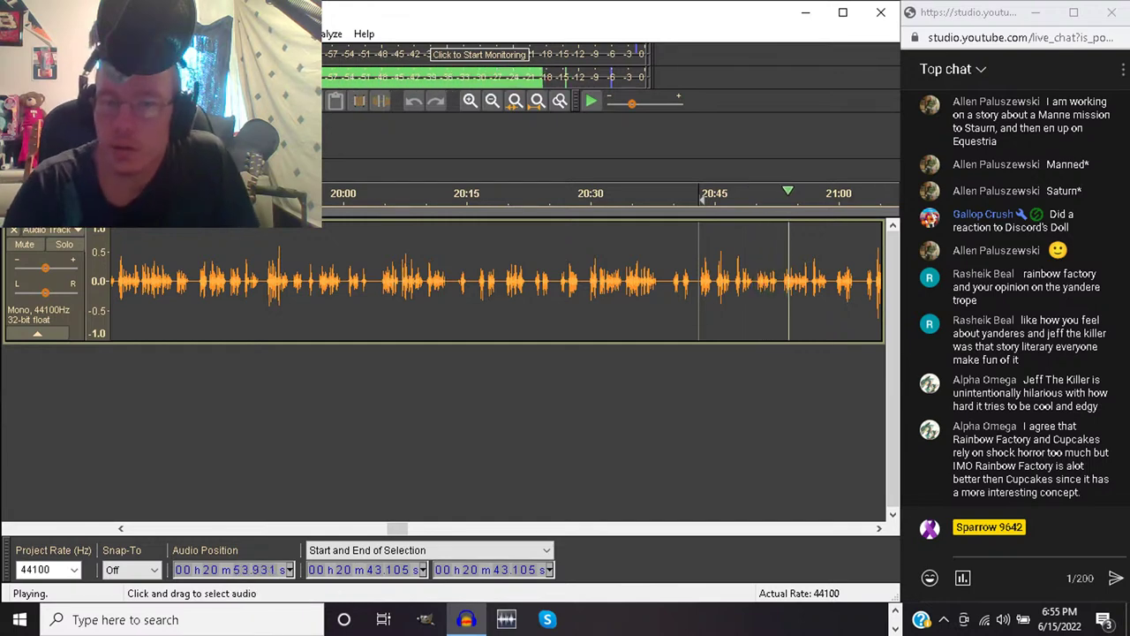
pyautogui.moveTo(747, 281); pyautogui.dragTo(510, 281)
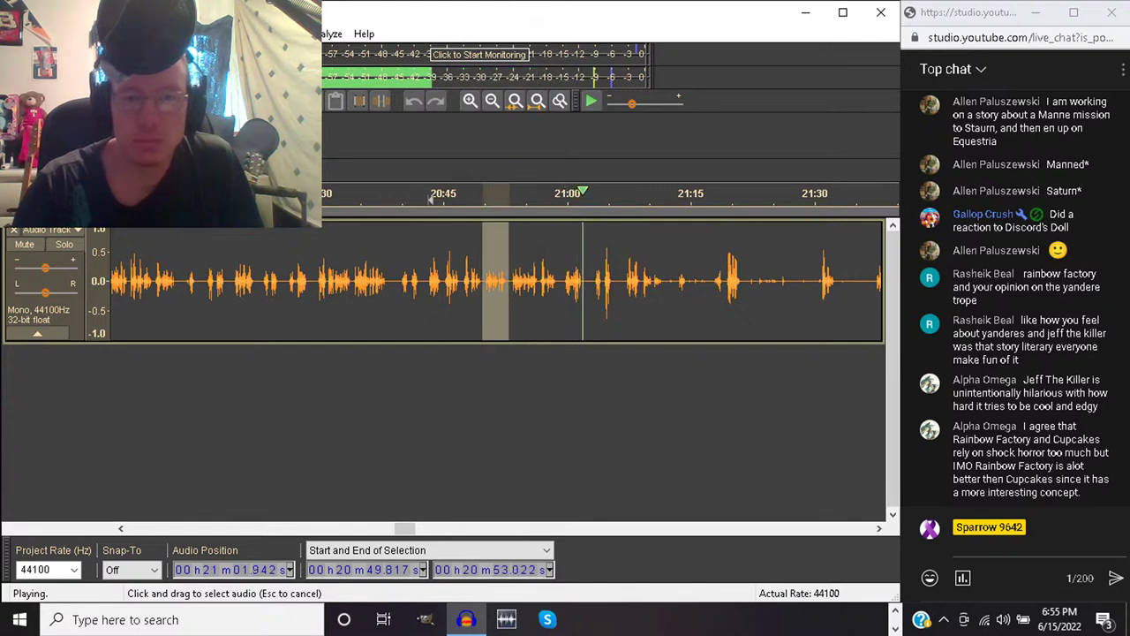
pyautogui.press('space')
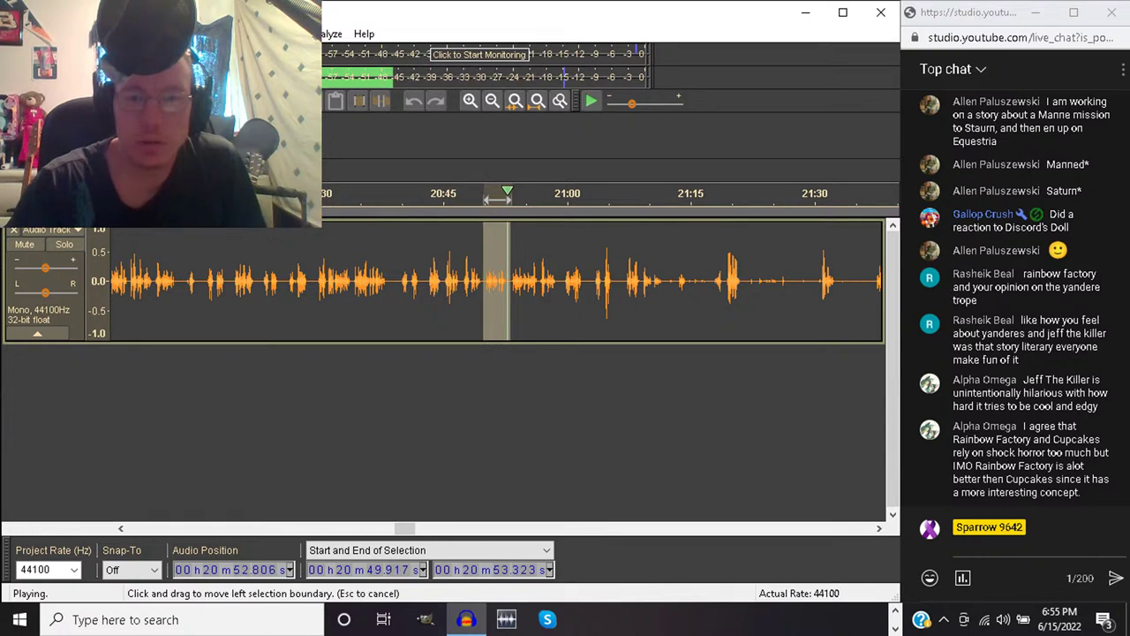
pyautogui.moveTo(497, 199); pyautogui.dragTo(499, 200)
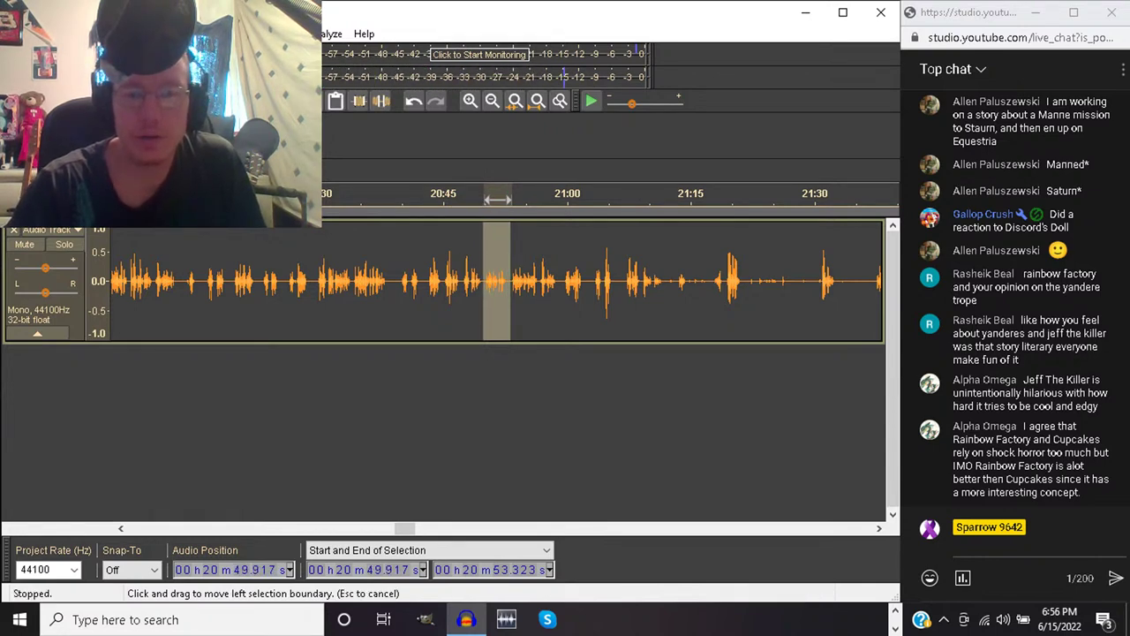
pyautogui.moveTo(498, 199); pyautogui.dragTo(498, 199)
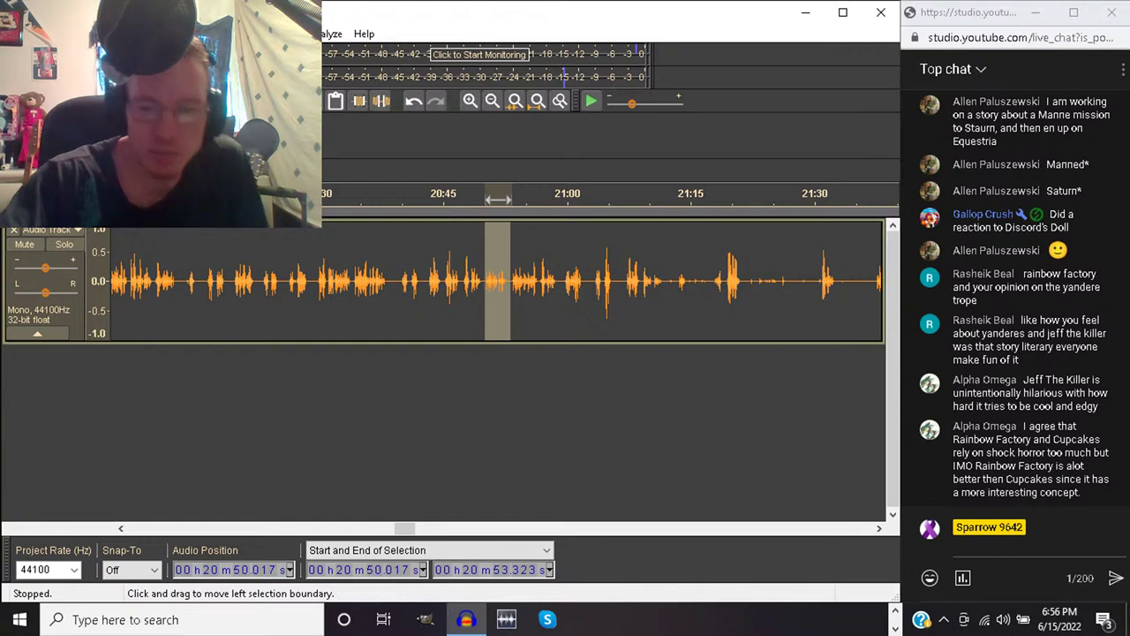
pyautogui.press('Delete')
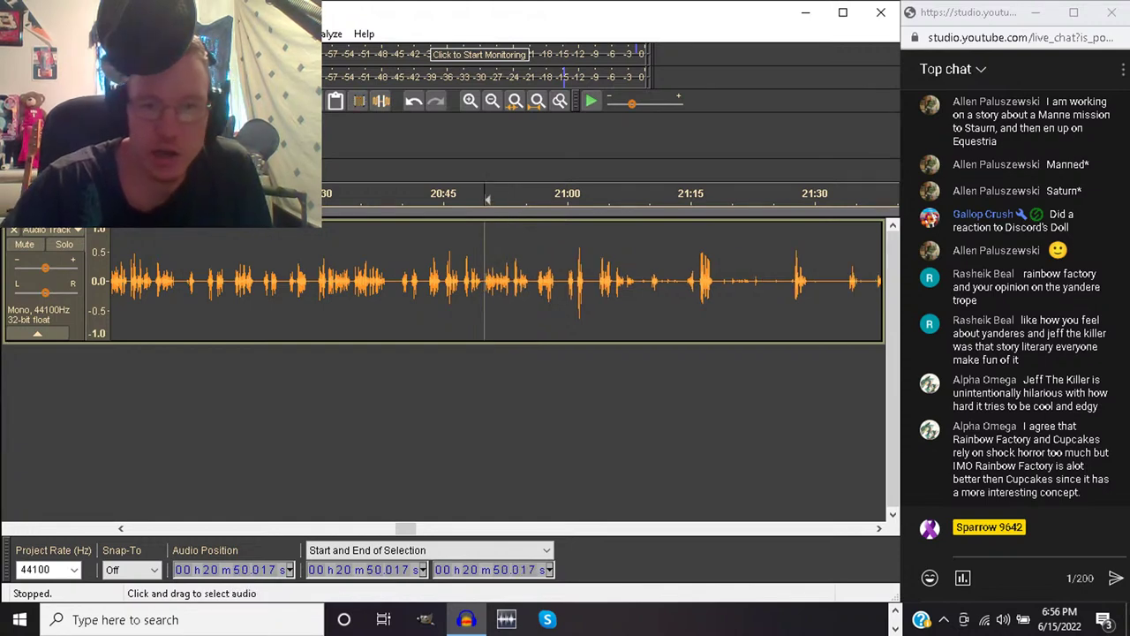
pyautogui.click(463, 200)
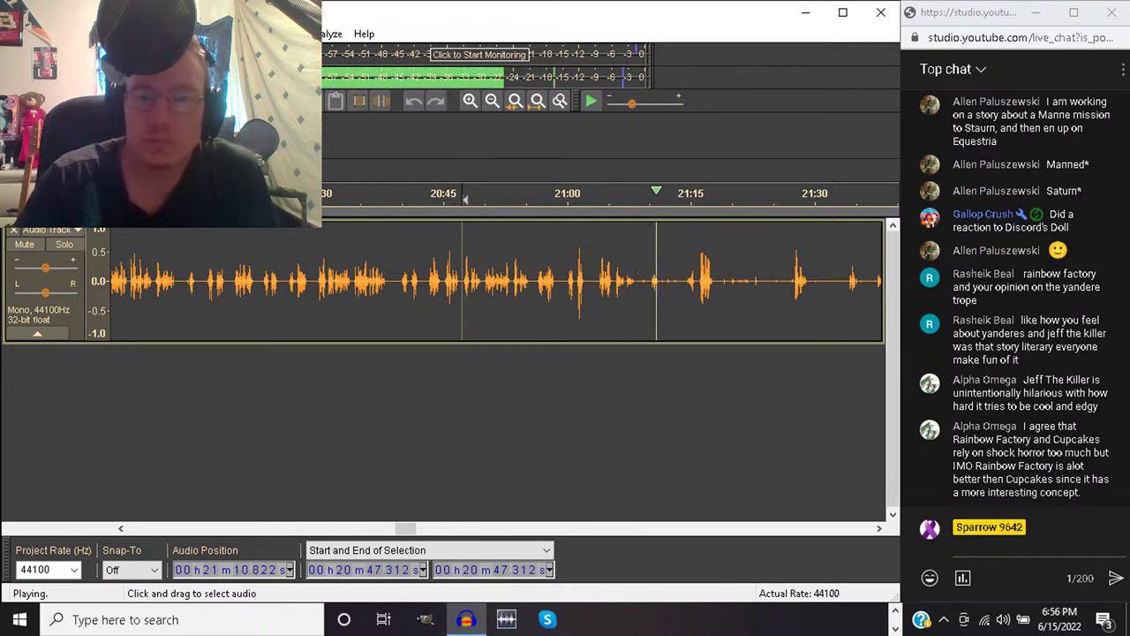
# Mark the stretch from about 21:05.7 to 23:29.3 and listen for its end from about 23:14.3, 22:57.8, 22:52.6 and 22:38.4
pyautogui.moveTo(615, 282); pyautogui.dragTo(692, 282)
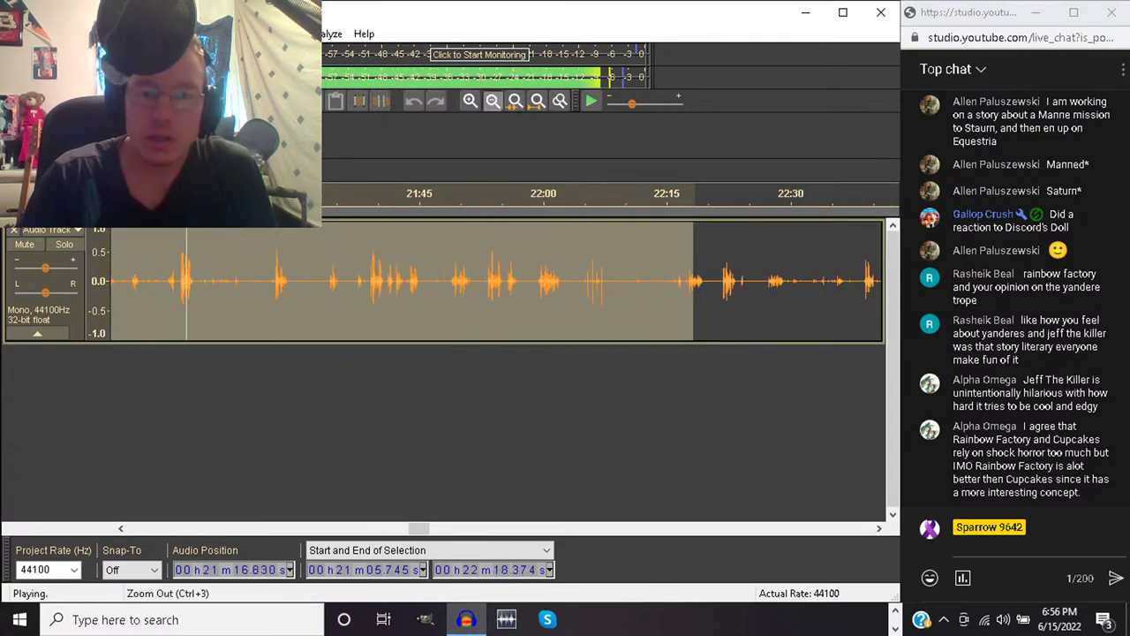
pyautogui.click(493, 101)
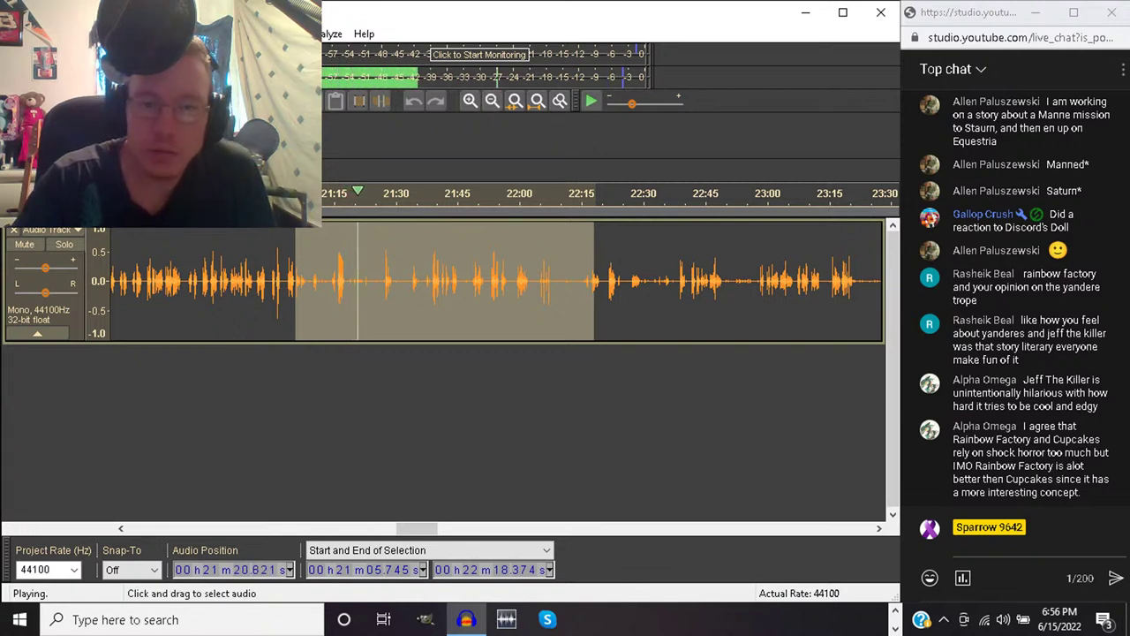
pyautogui.moveTo(594, 282); pyautogui.dragTo(765, 283)
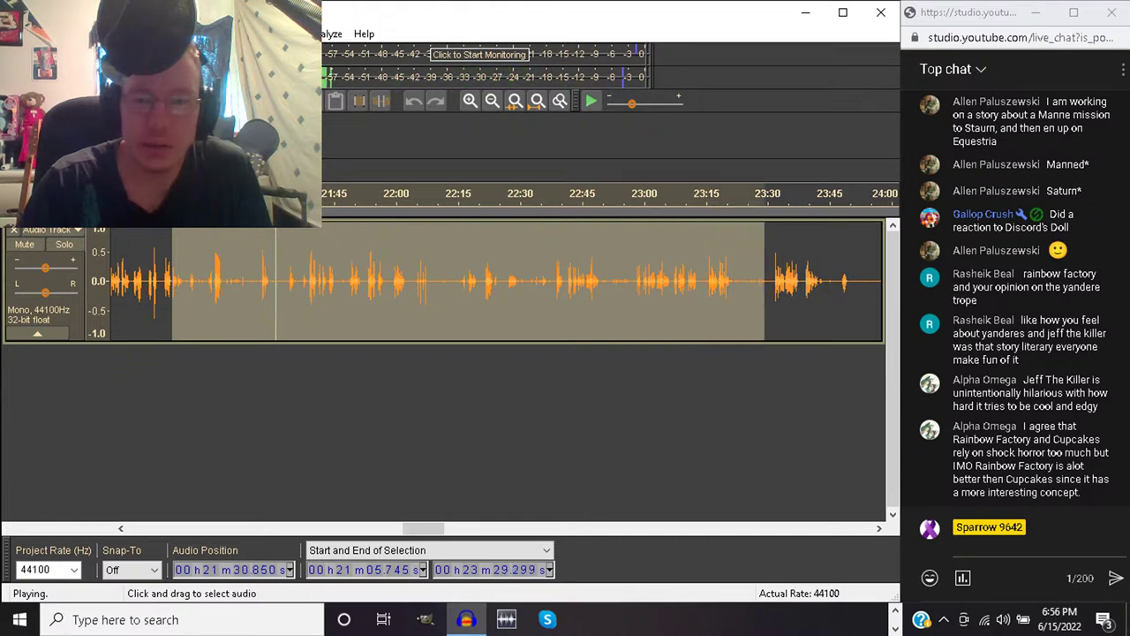
pyautogui.click(704, 283)
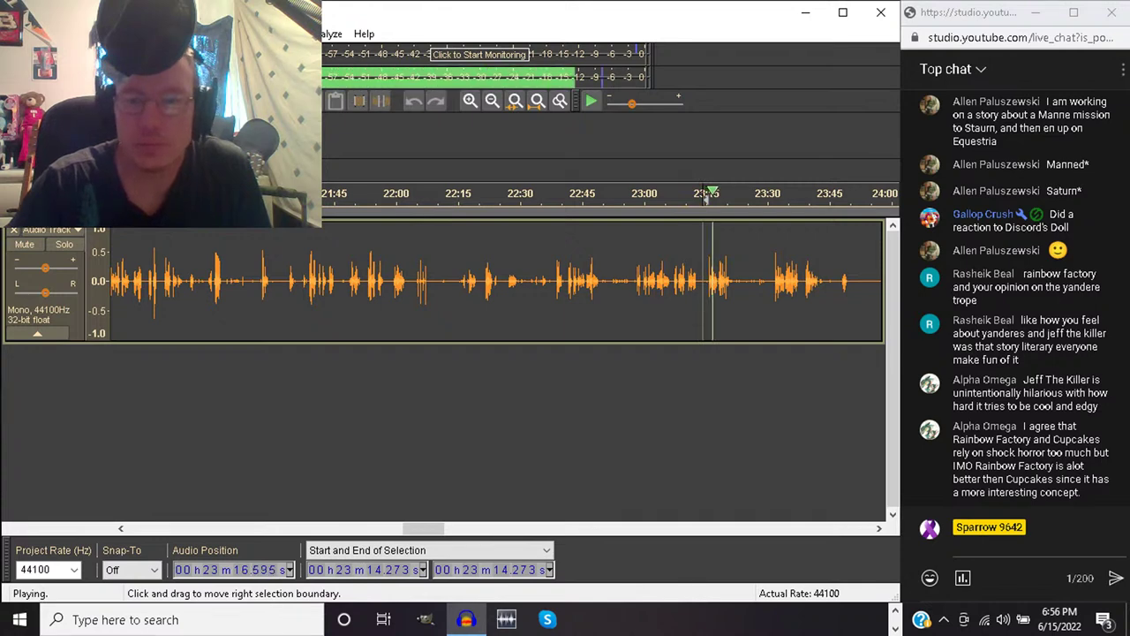
pyautogui.click(635, 292)
pyautogui.click(636, 199)
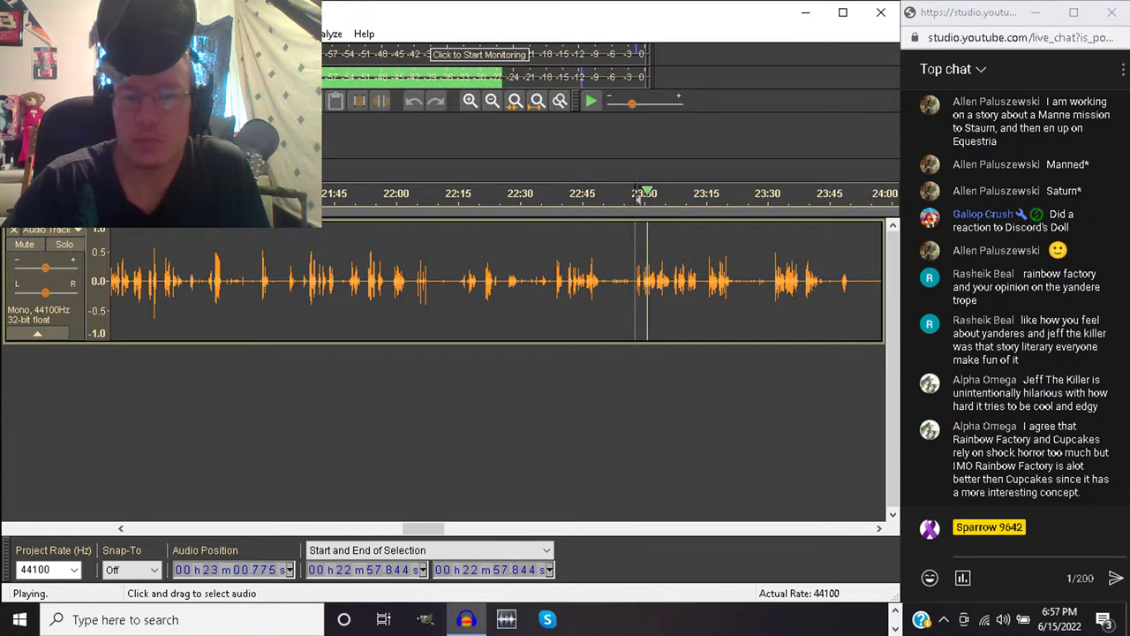
pyautogui.click(615, 196)
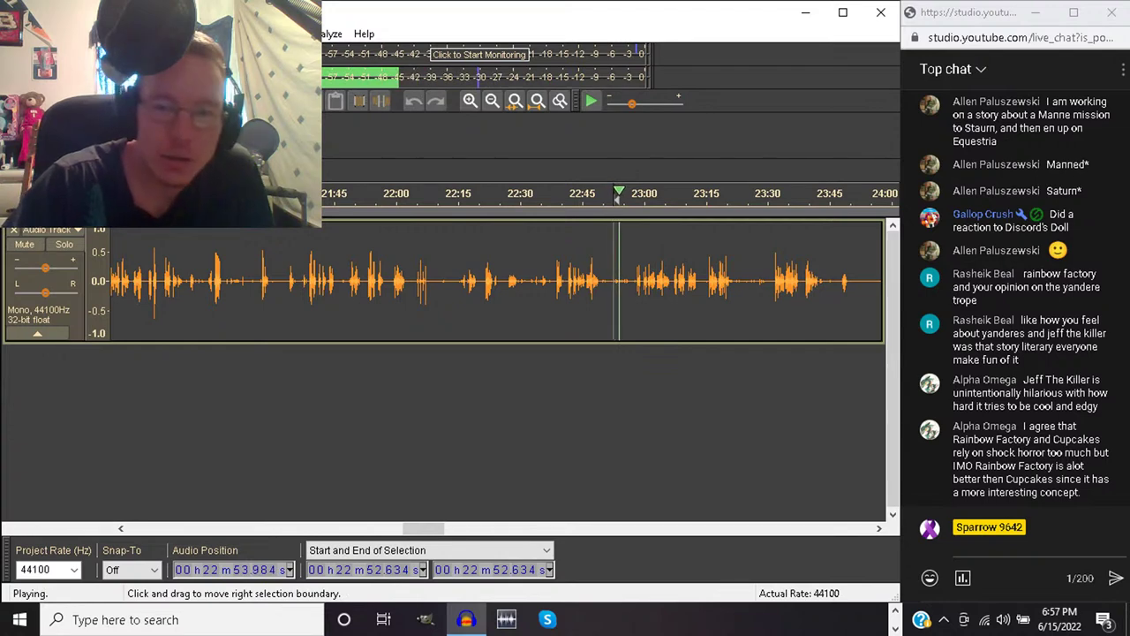
pyautogui.press('space')
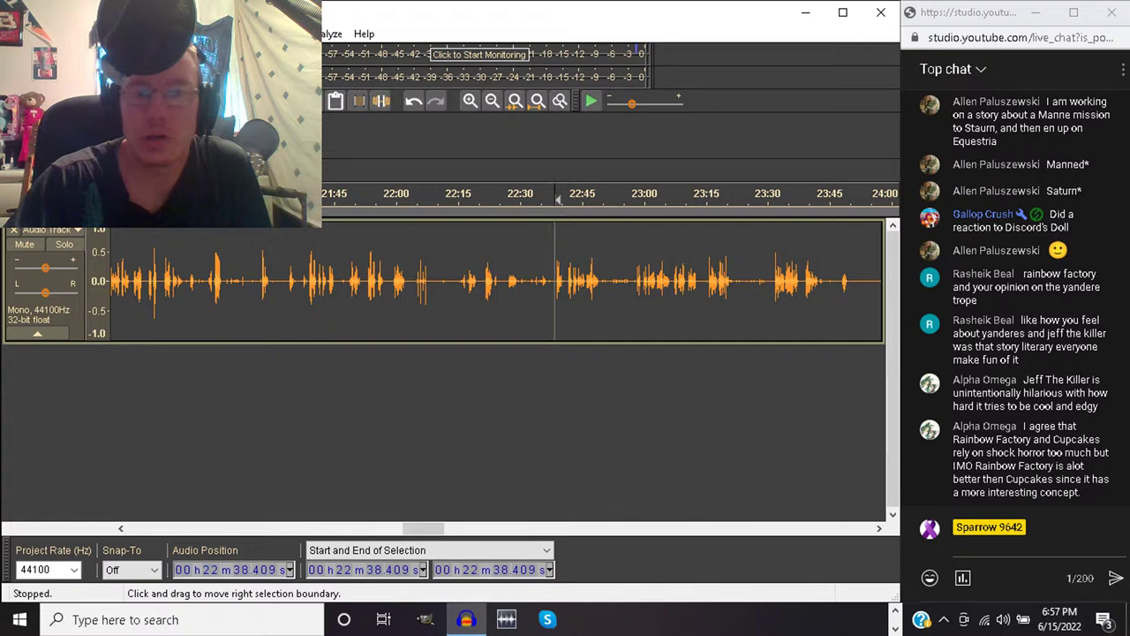
pyautogui.press('space')
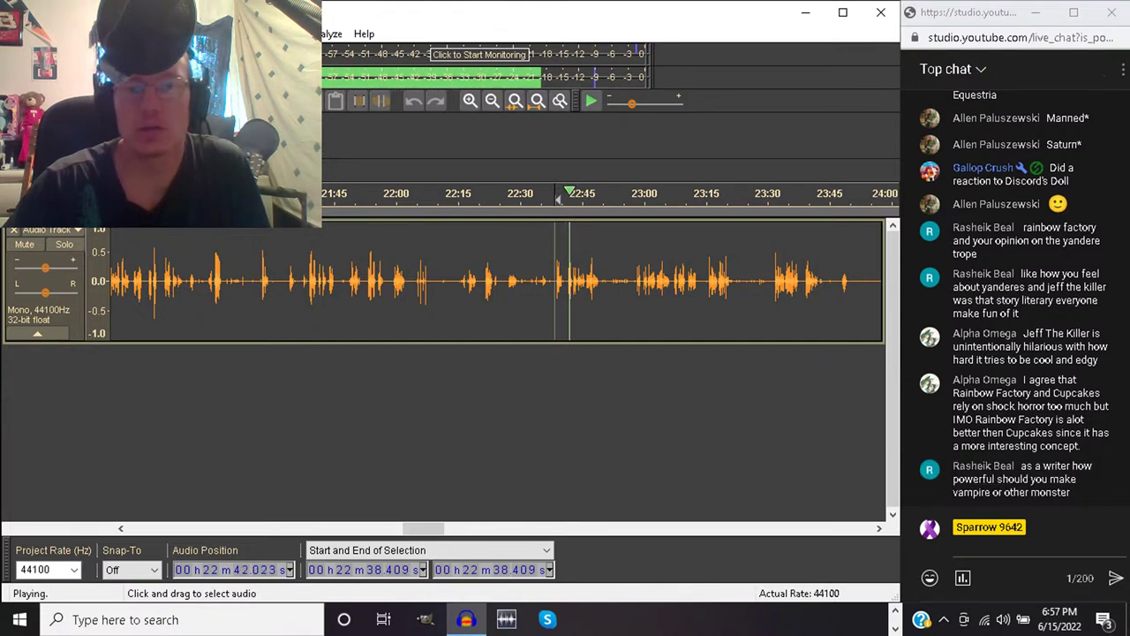
# Try deleting the passage from about 21:03.6 to 22:41.2, replay the join, and undo the deletion
pyautogui.click(566, 282)
pyautogui.moveTo(566, 283); pyautogui.dragTo(433, 283)
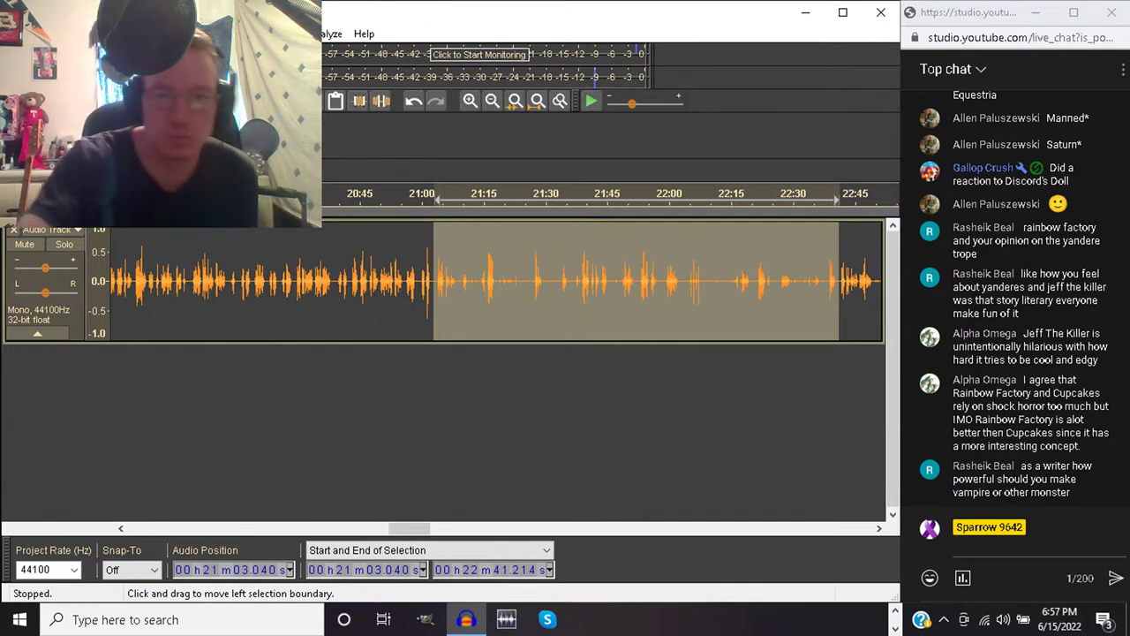
pyautogui.press('space')
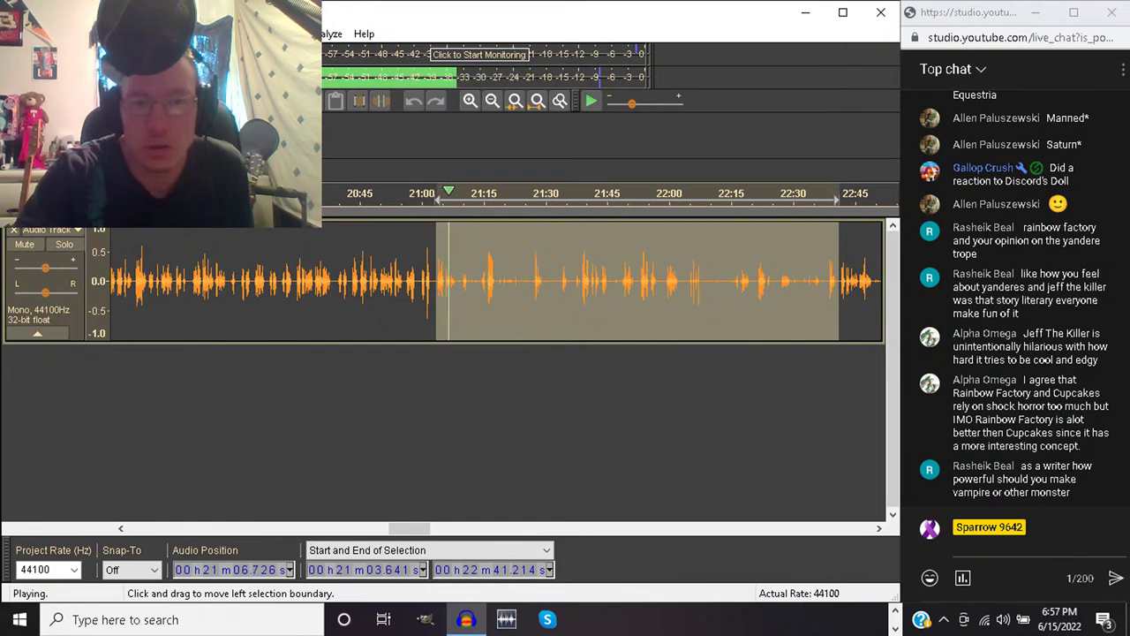
pyautogui.press('space')
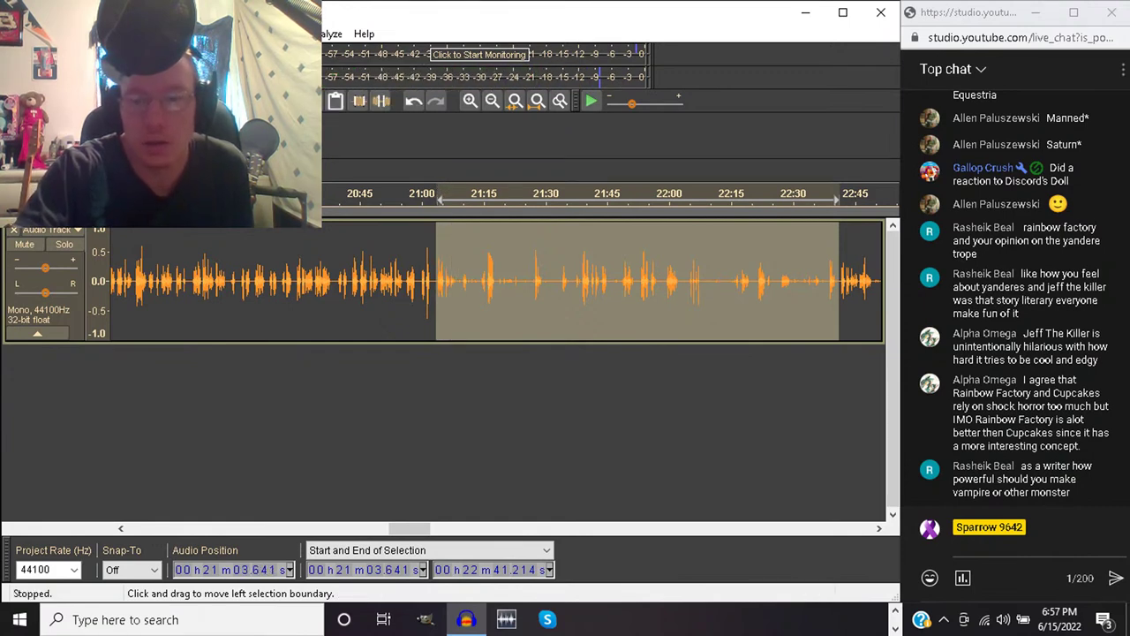
pyautogui.press('Delete')
pyautogui.press('space')
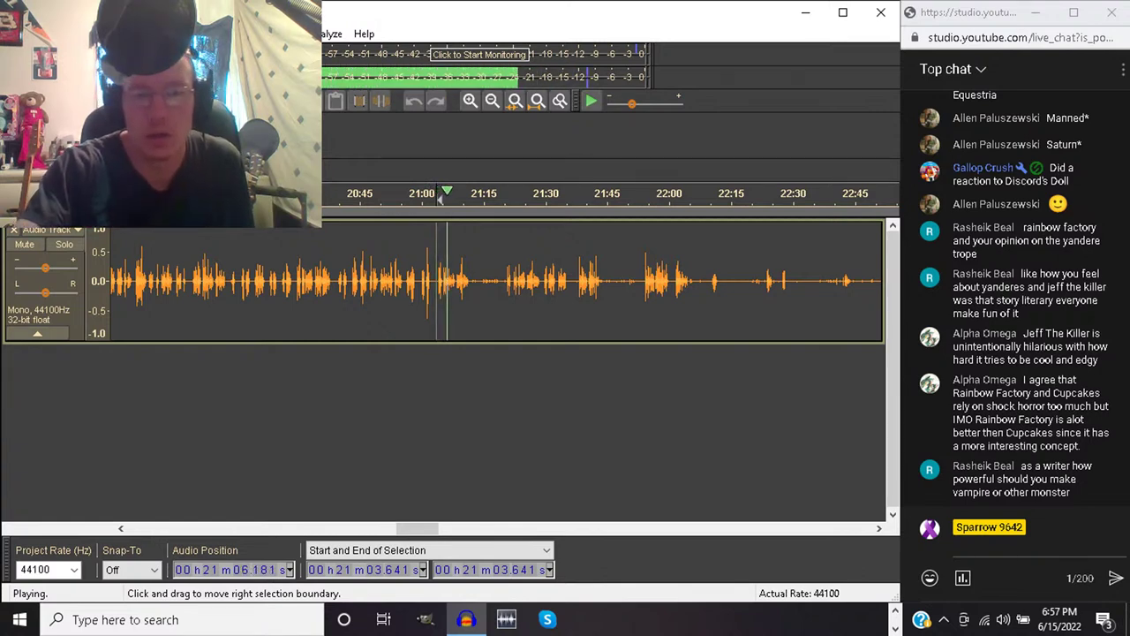
pyautogui.press('space')
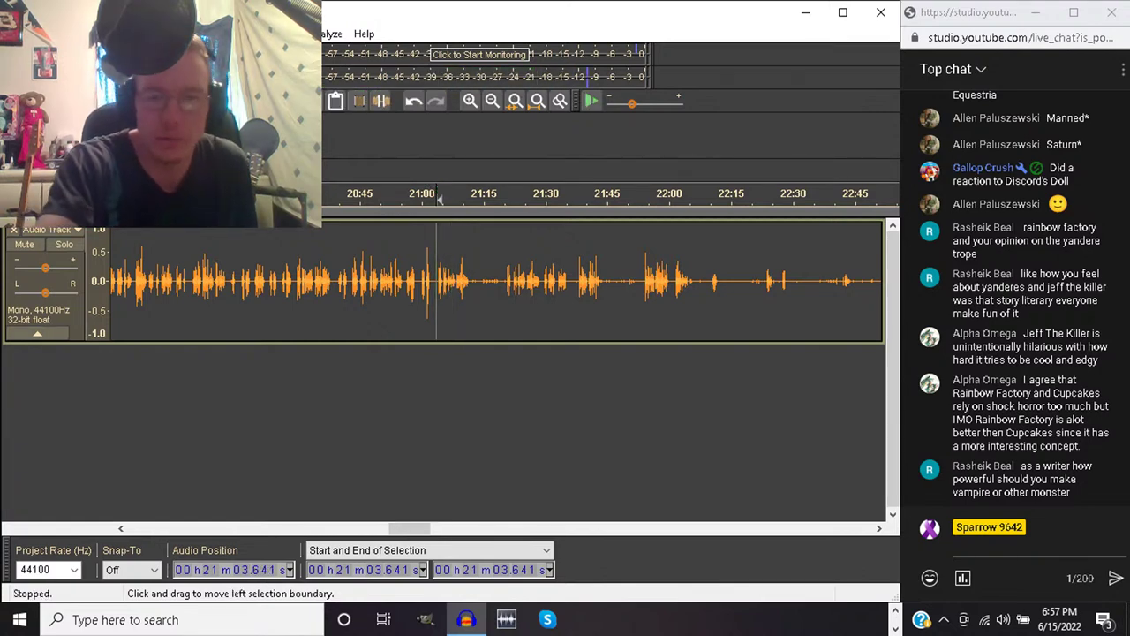
pyautogui.hotkey('ctrl', 'z')
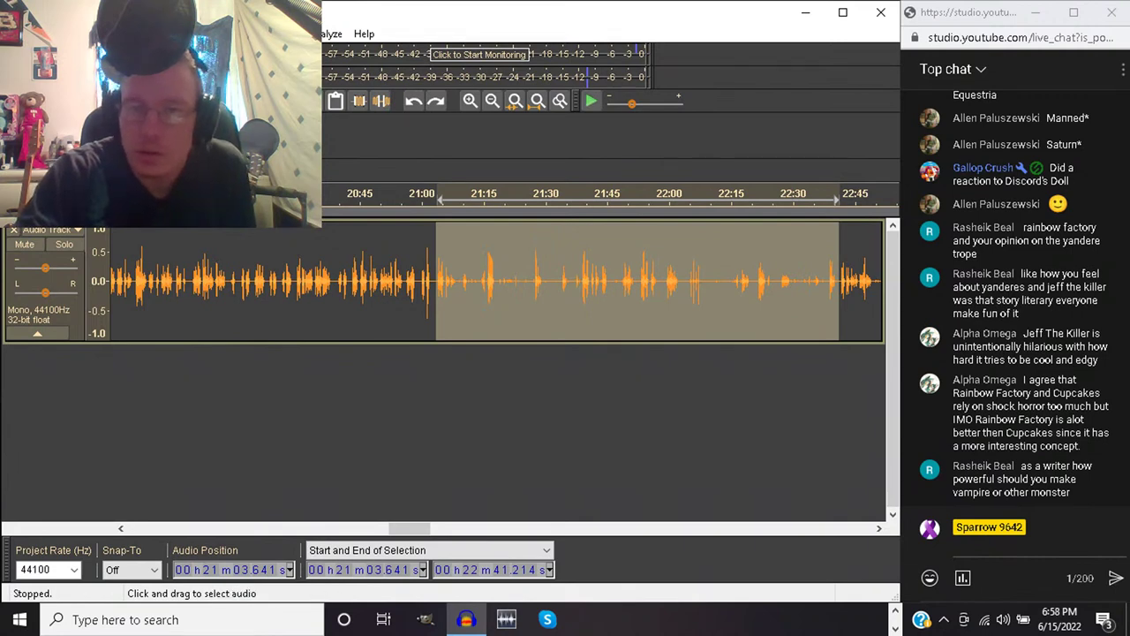
# Extend the selection to about 23:31.1, try deleting it, play the join briefly, and undo the deletion
pyautogui.moveTo(839, 282); pyautogui.dragTo(627, 283)
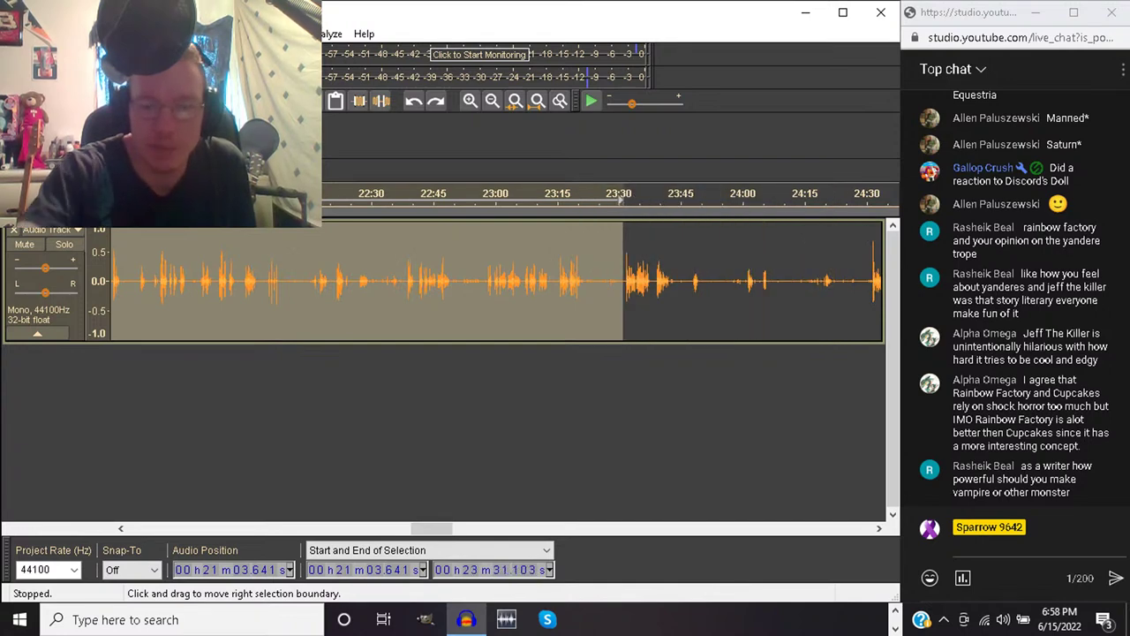
pyautogui.press('Left')
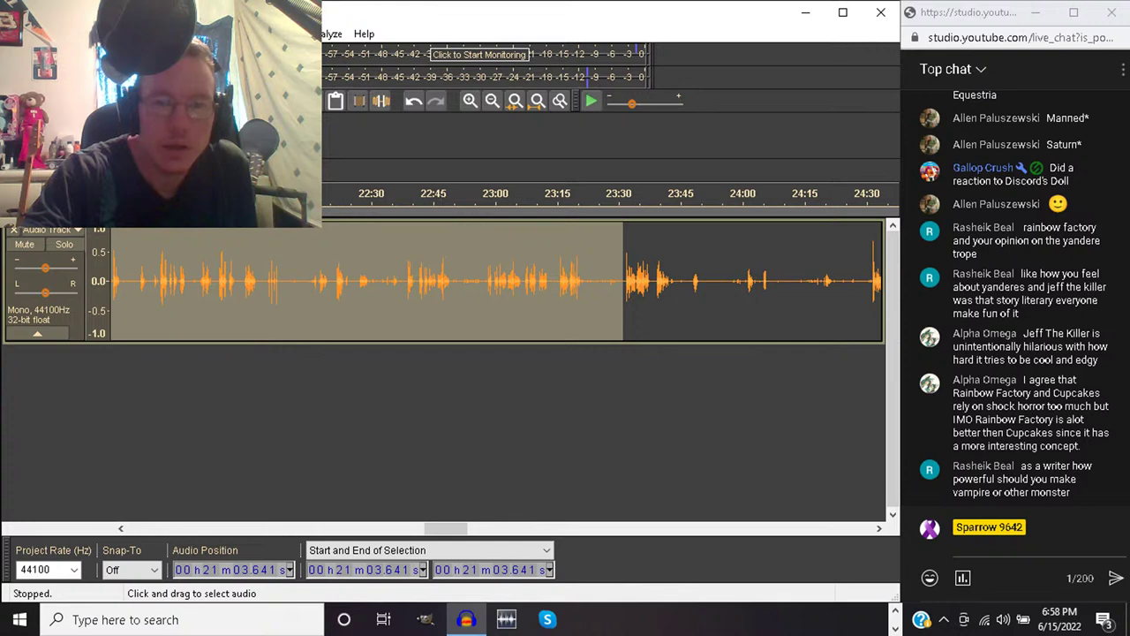
pyautogui.press('space')
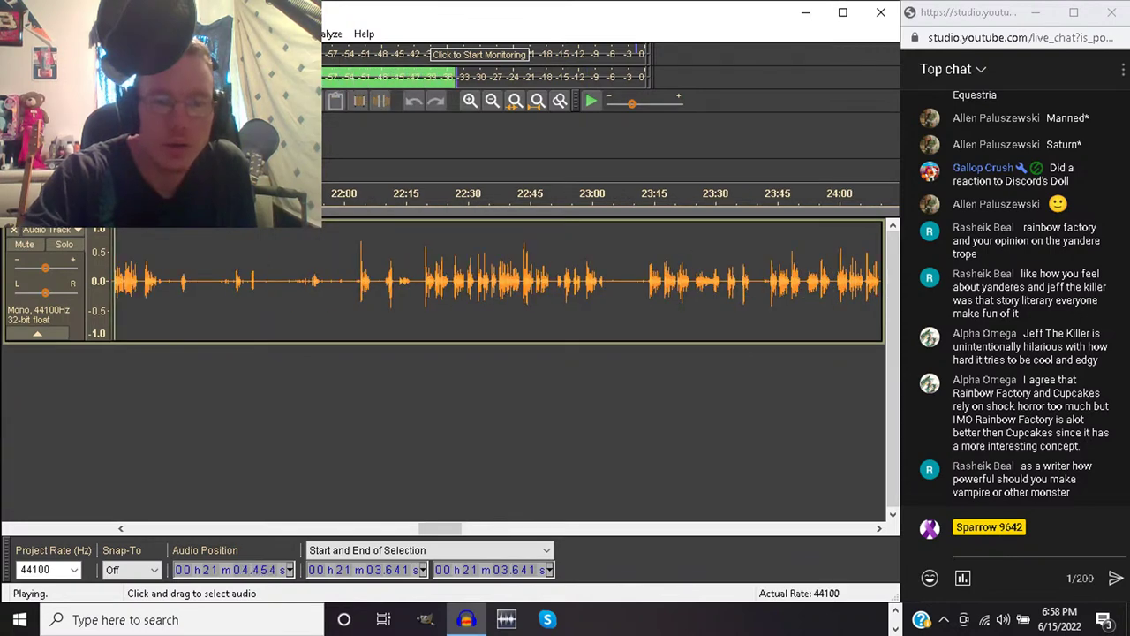
pyautogui.press('space')
pyautogui.hotkey('ctrl', 'z')
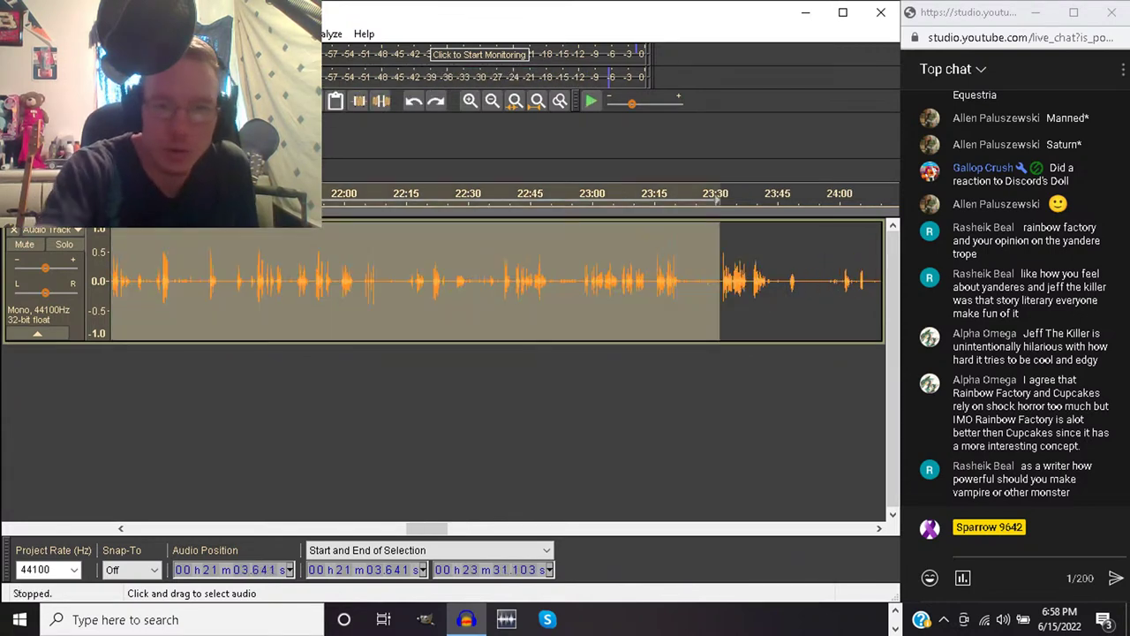
# Listen for a better cut point from about 22:26.6, 22:38.4, 22:57.6, 22:15.2, 21:58.5 and 21:52.9
pyautogui.hscroll(-2, 495, 281)
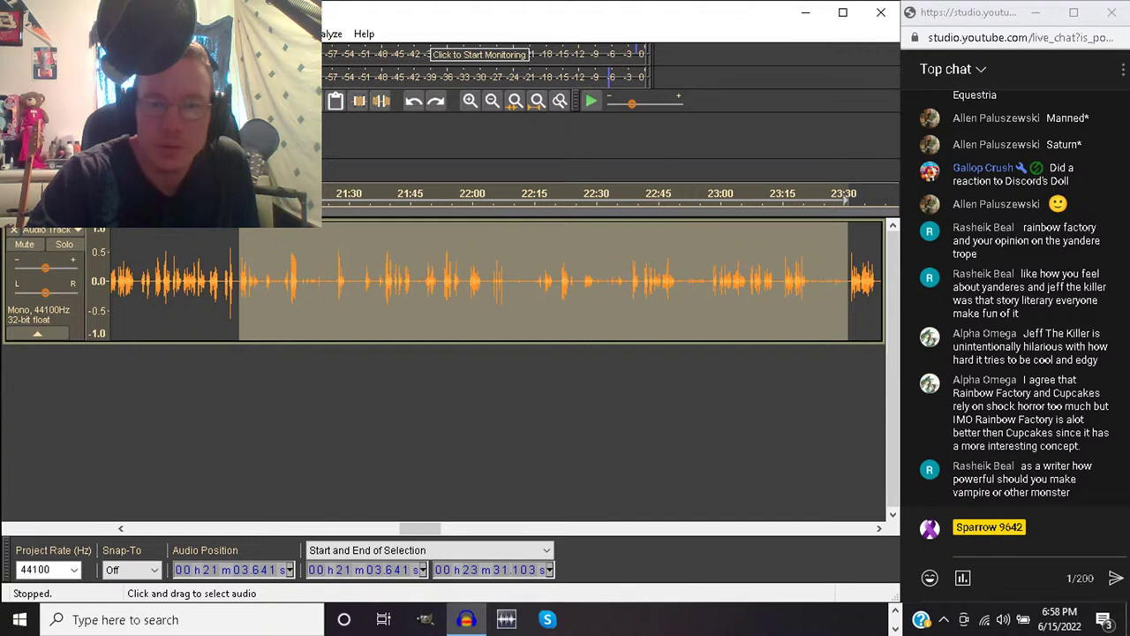
pyautogui.click(582, 281)
pyautogui.press('space')
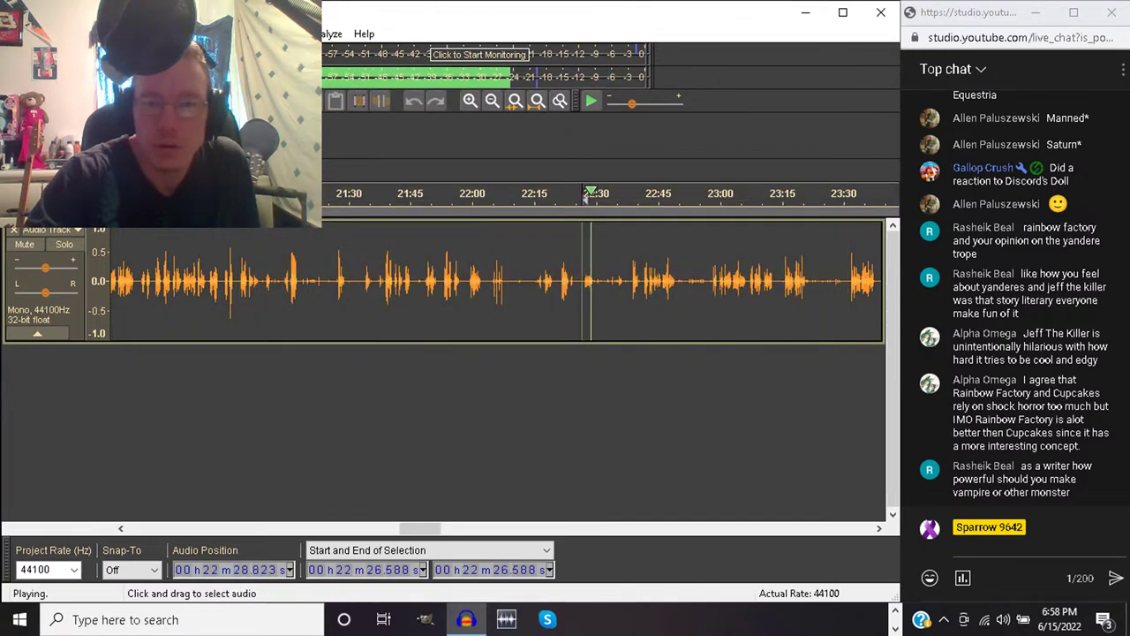
pyautogui.press('space')
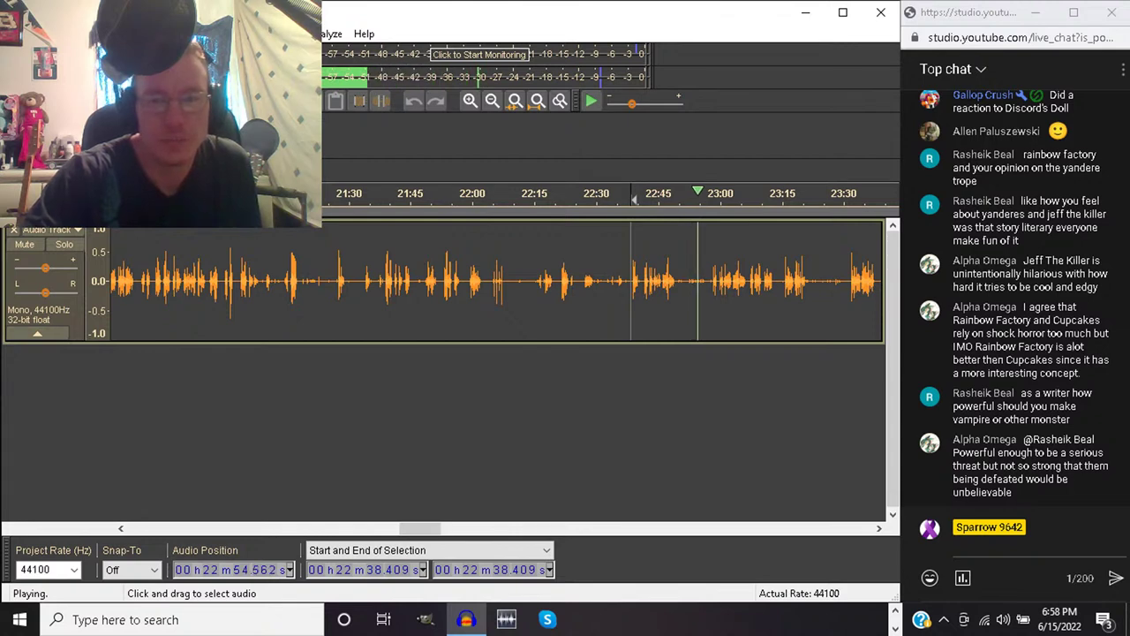
pyautogui.click(711, 282)
pyautogui.press('space')
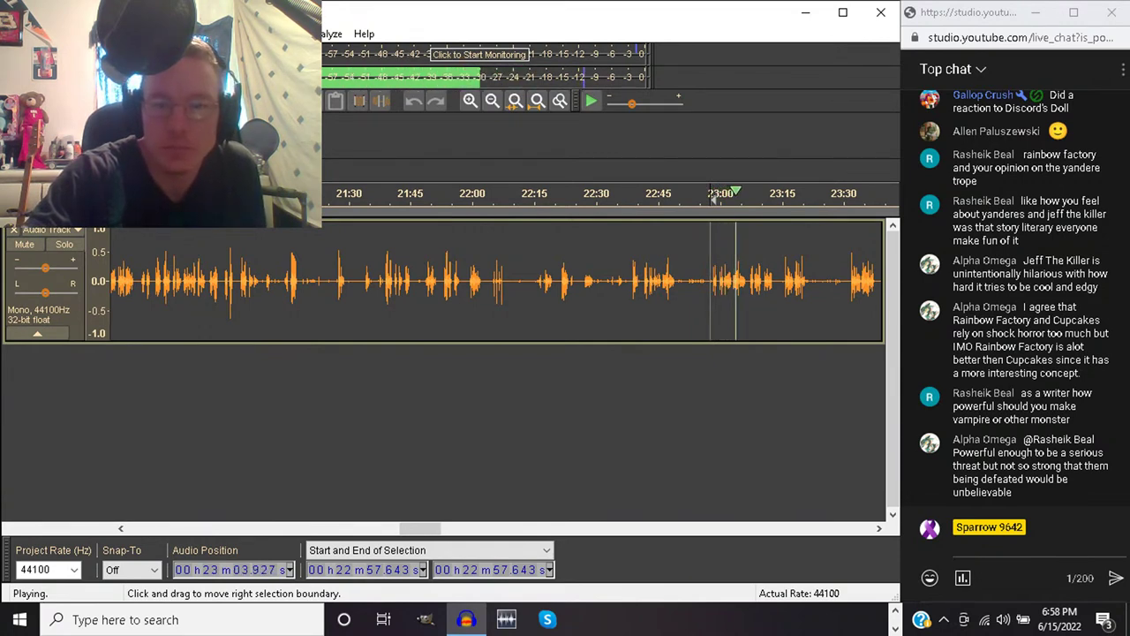
pyautogui.press('space')
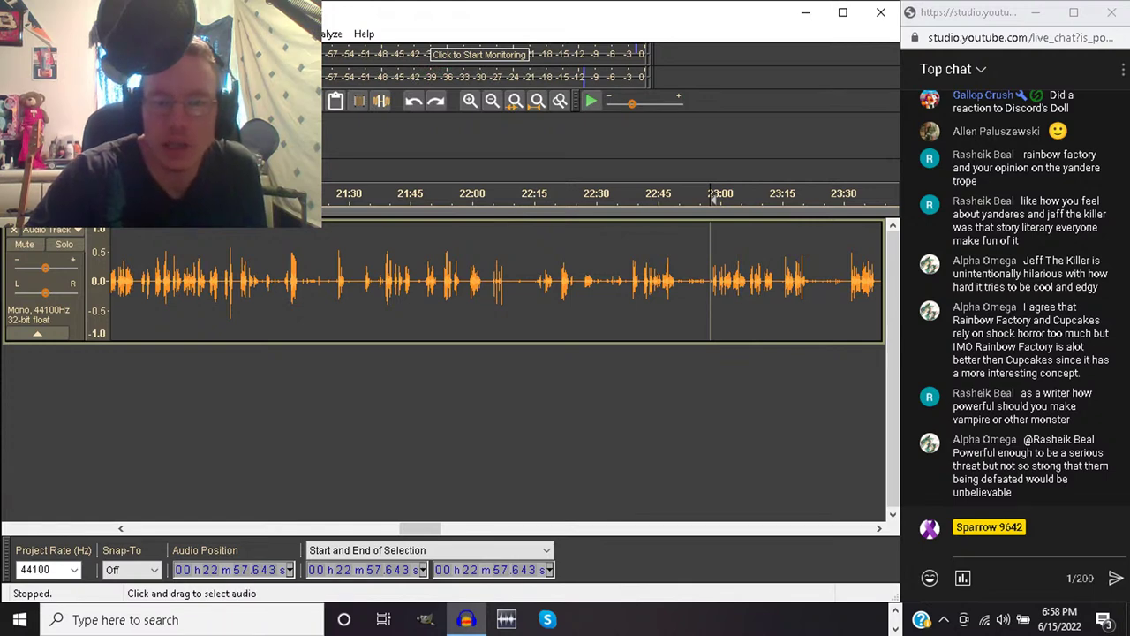
pyautogui.click(535, 194)
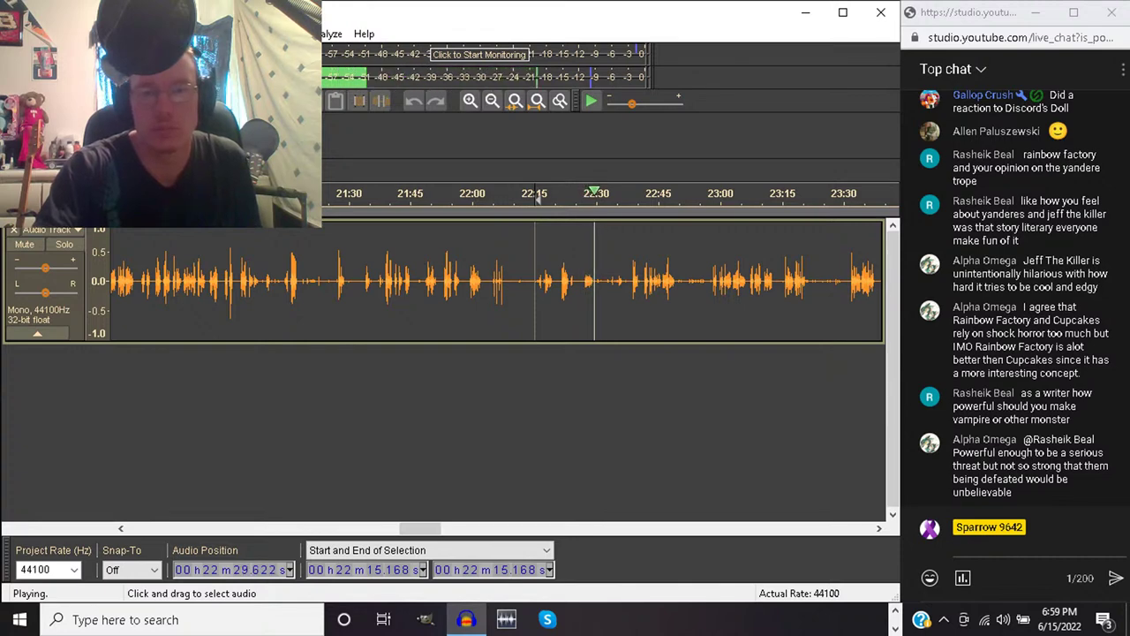
pyautogui.click(466, 196)
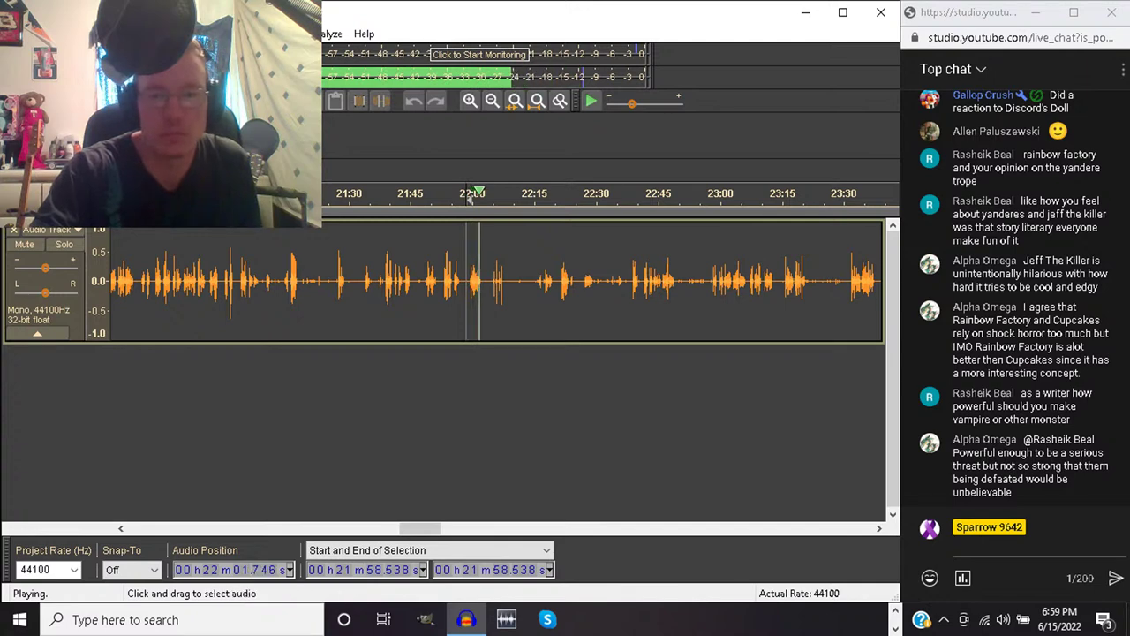
pyautogui.click(446, 196)
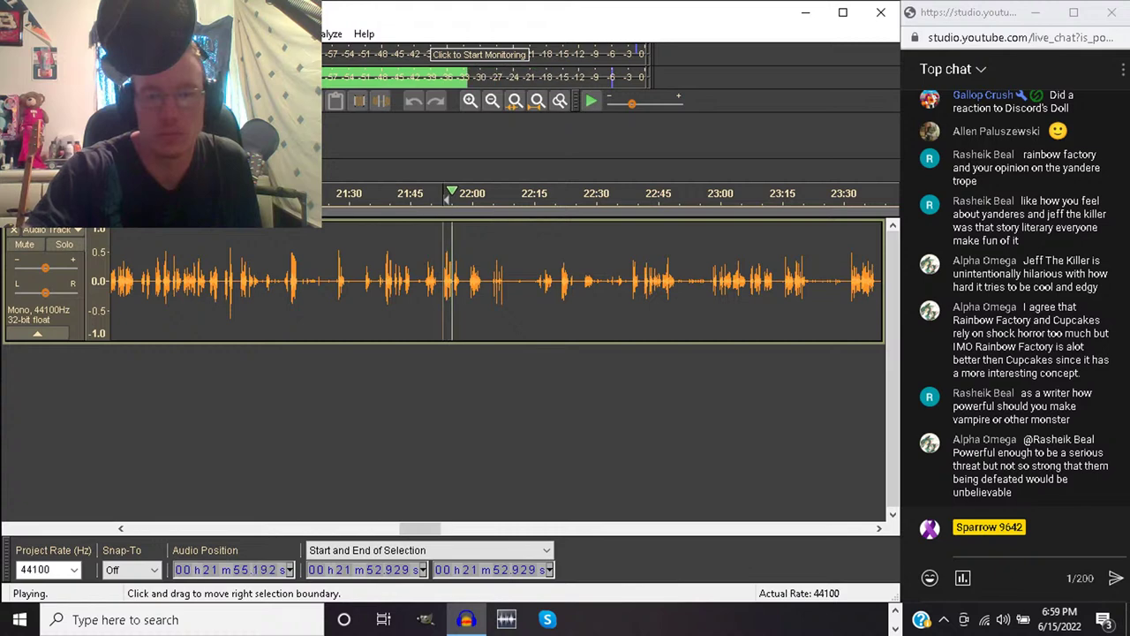
# Delete the passage from about 21:03.6 to 21:52.9 and listen to the narration from the cut
pyautogui.moveTo(445, 282); pyautogui.dragTo(238, 282)
pyautogui.press('space')
pyautogui.press('space')
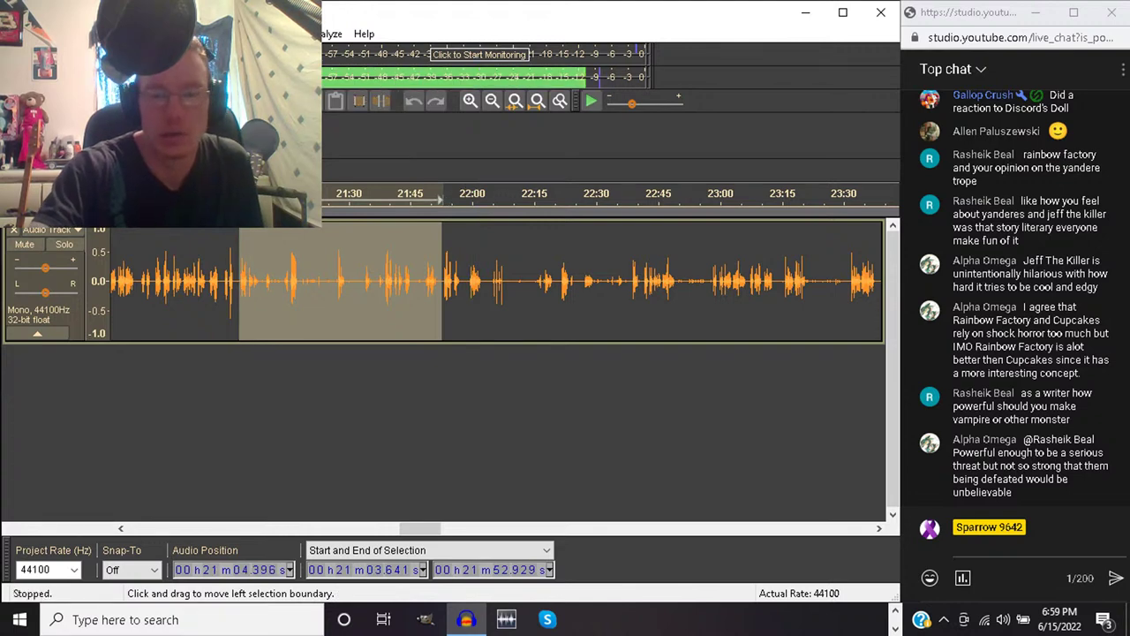
pyautogui.press('space')
pyautogui.press('Delete')
pyautogui.press('space')
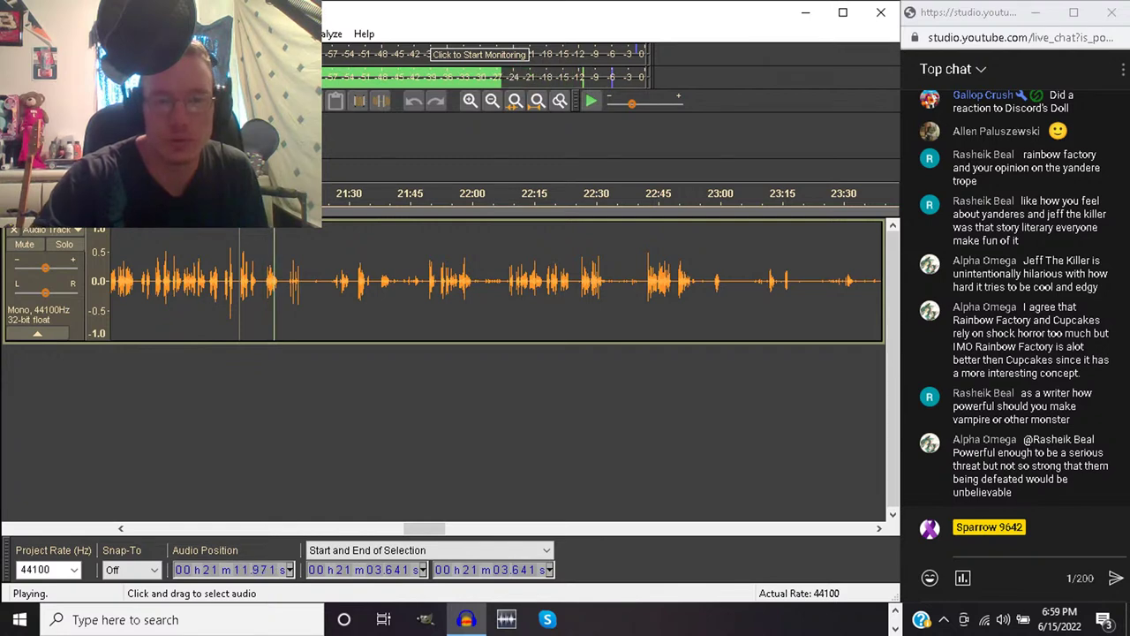
# Select the passage from about 21:09.7 to 21:40.9, save the project, and play the start of the selection
pyautogui.moveTo(265, 282); pyautogui.dragTo(392, 282)
pyautogui.press('space')
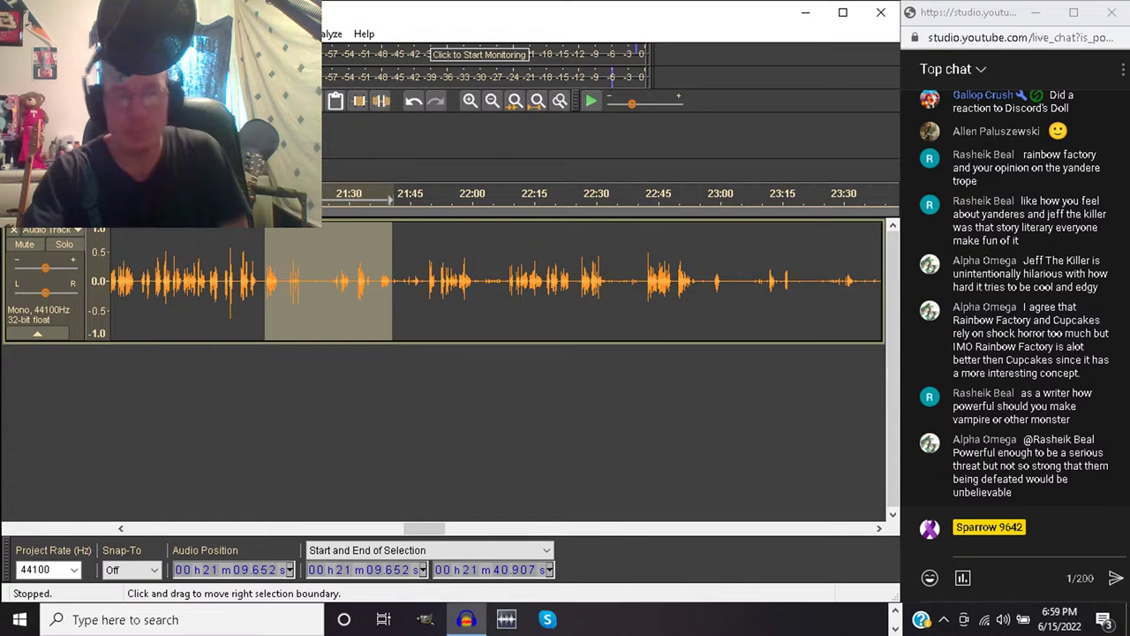
pyautogui.hotkey('alt', 'f')
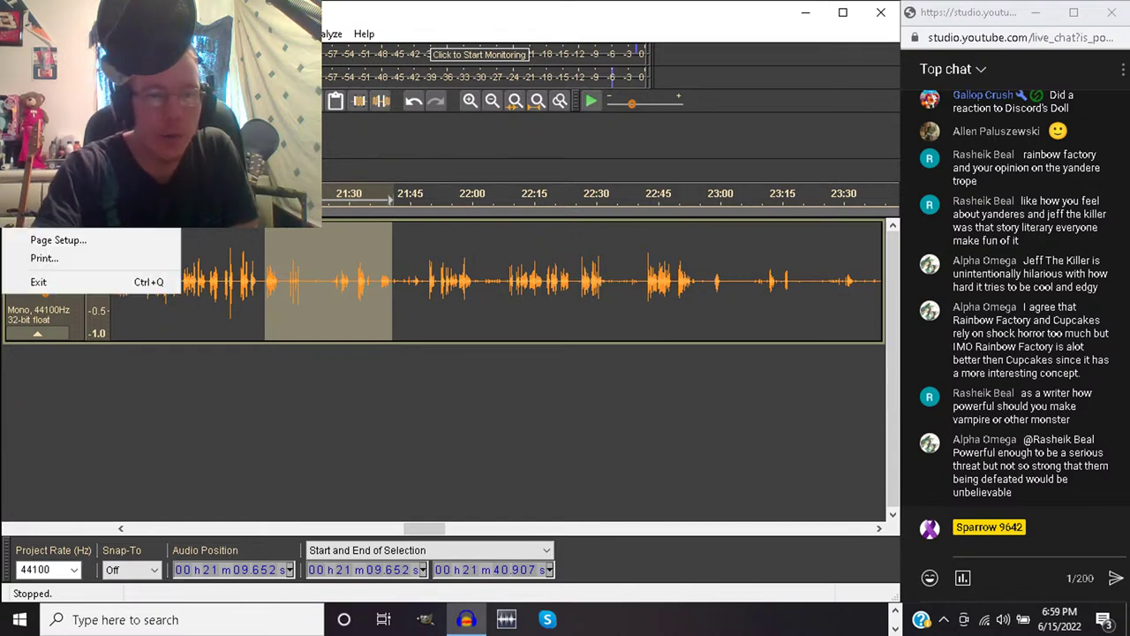
pyautogui.press('s')
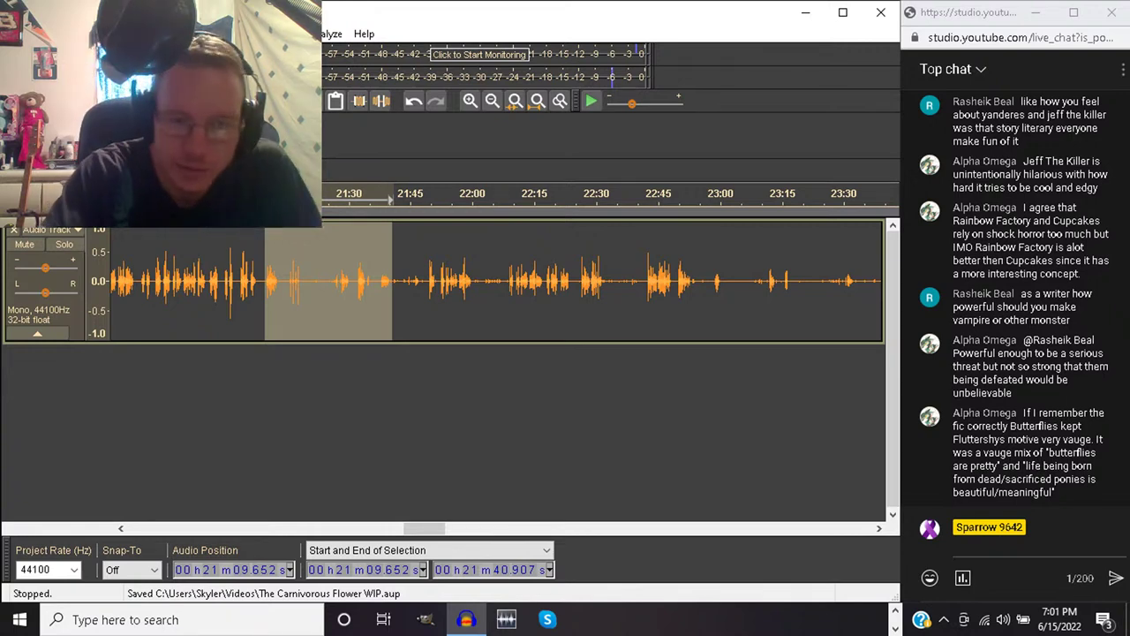
pyautogui.press('space')
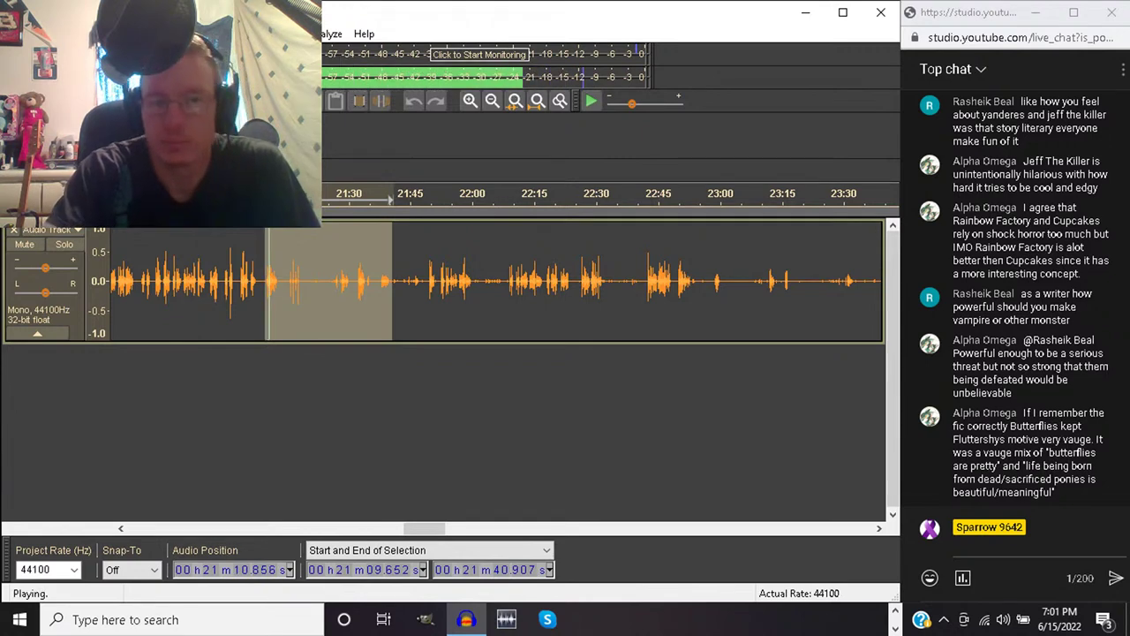
pyautogui.press('space')
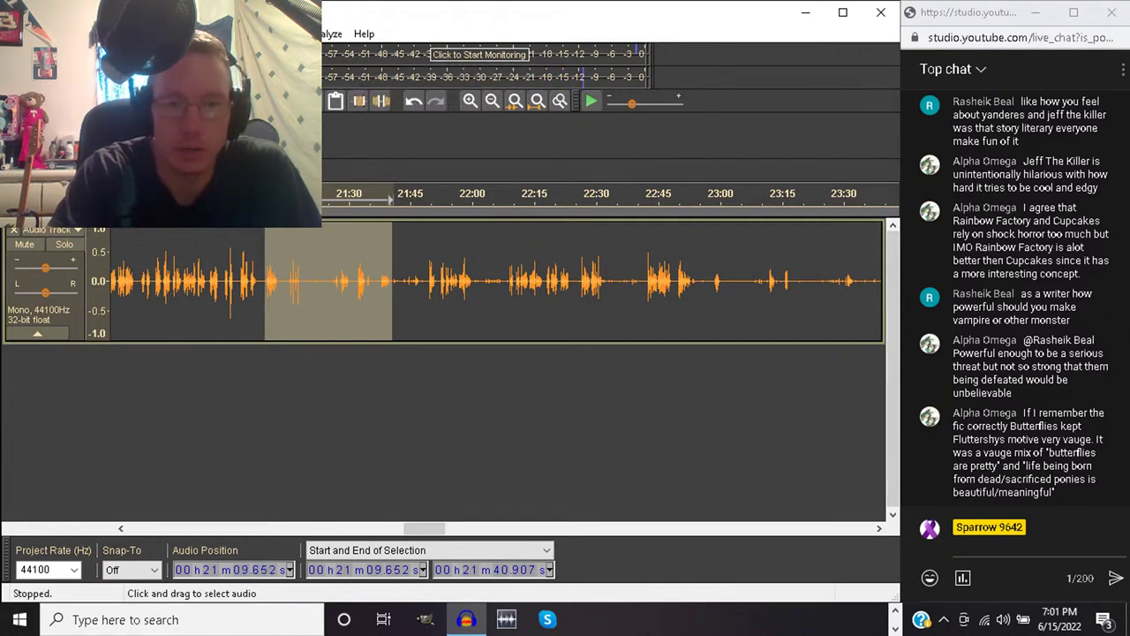
# Listen for the end point of the unwanted passage from about 21:48.9, 21:52.1, 22:41.8, 22:08.8 and 22:10.6
pyautogui.click(430, 283)
pyautogui.press('space')
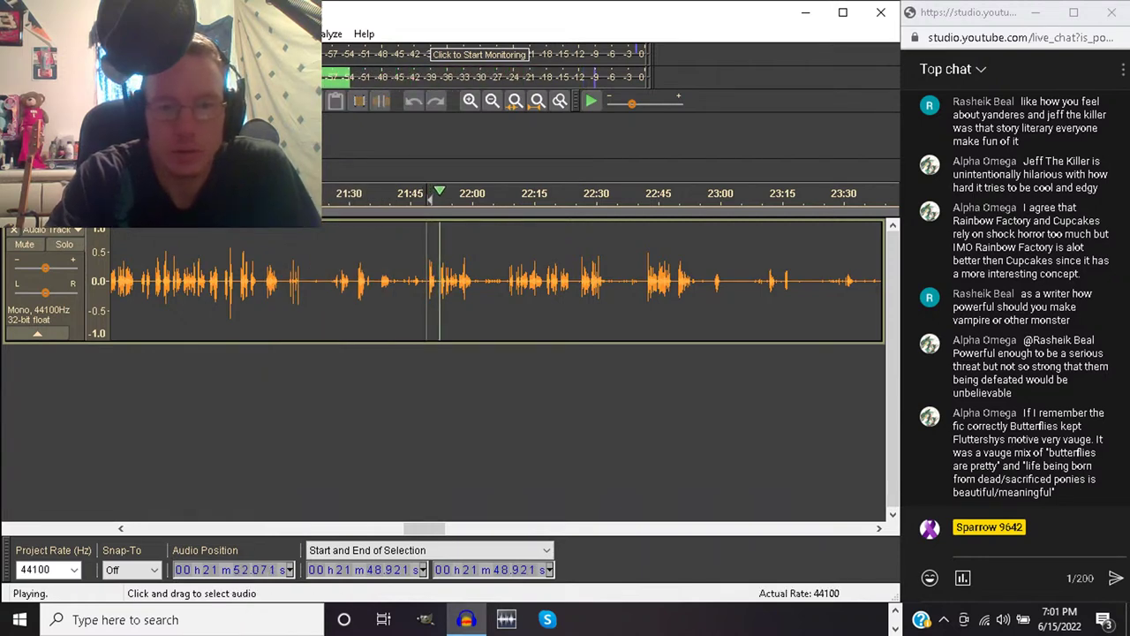
pyautogui.click(441, 282)
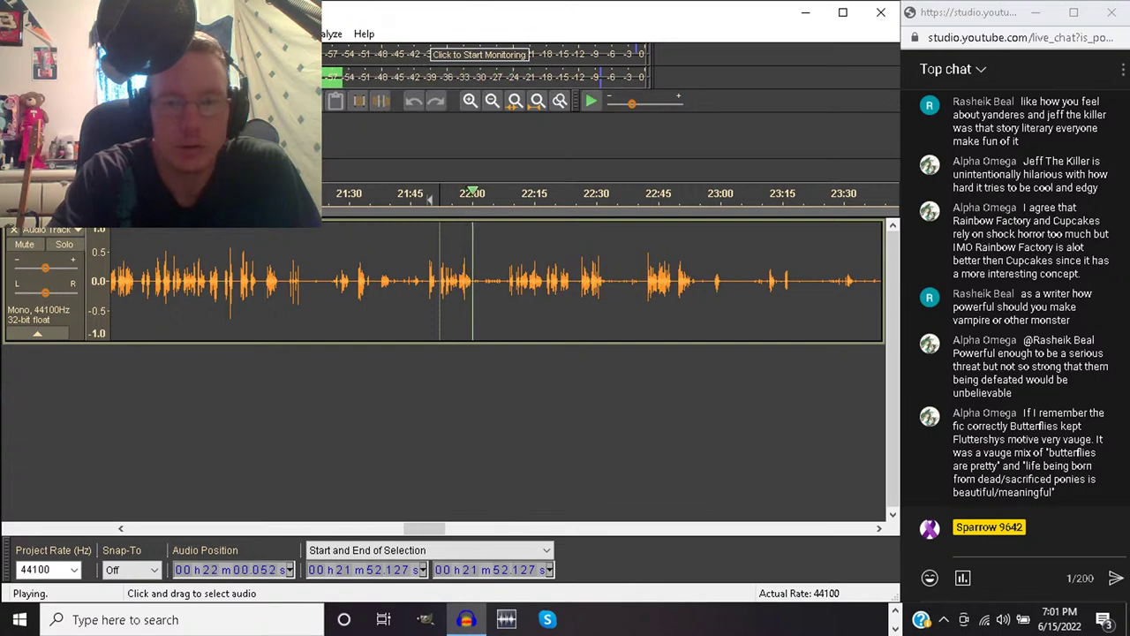
pyautogui.click(645, 283)
pyautogui.press('space')
pyautogui.press('space')
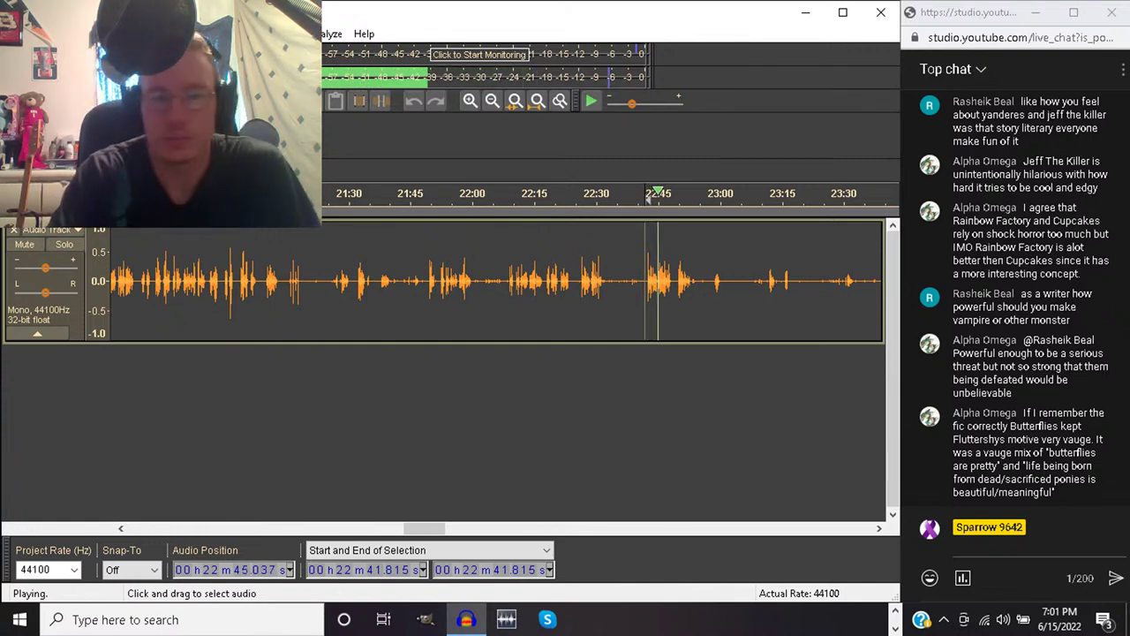
pyautogui.click(509, 283)
pyautogui.press('space')
pyautogui.press('space')
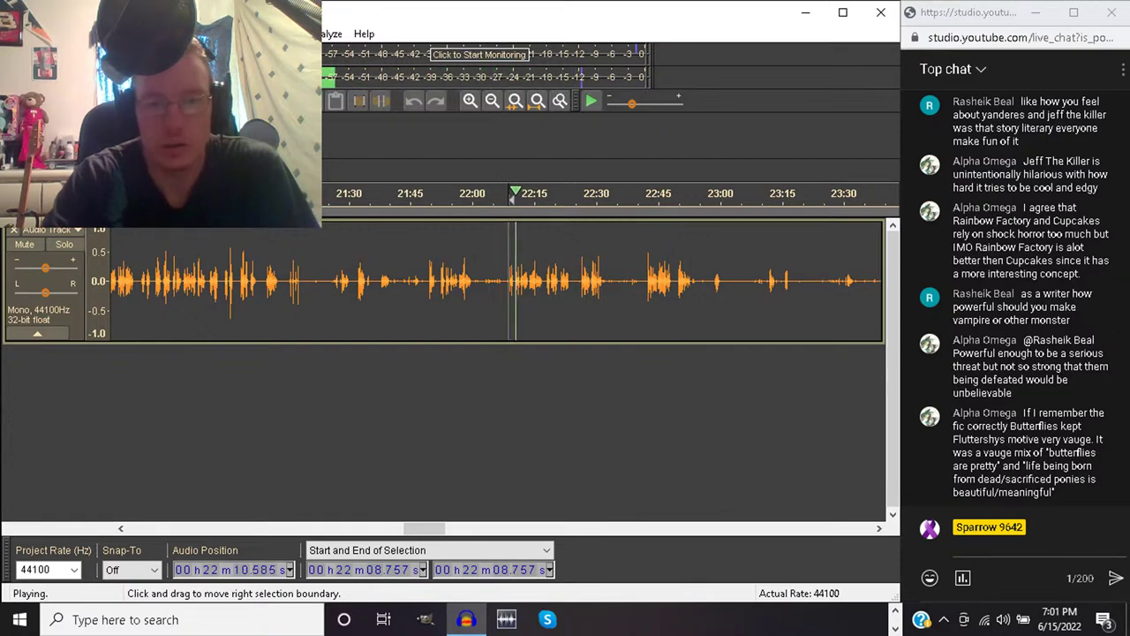
pyautogui.click(516, 282)
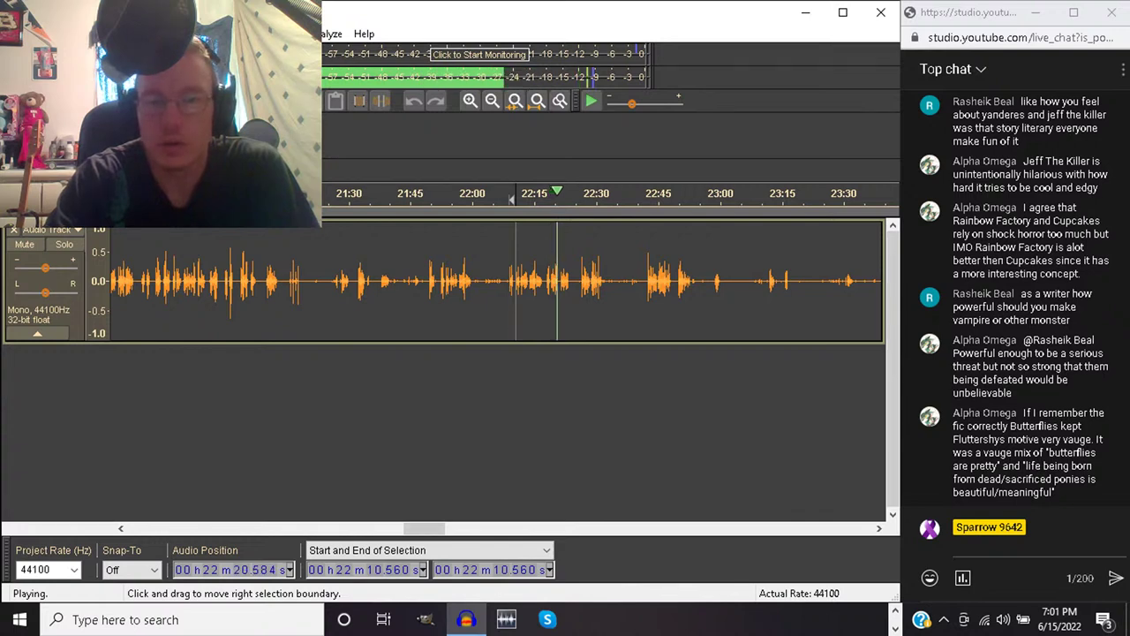
# Delete the passage from about 21:09.9 to 22:10.6 and listen to the narration from the cut
pyautogui.moveTo(284, 282)
pyautogui.mouseDown()
pyautogui.moveTo(243, 283)
pyautogui.moveTo(264, 283)
pyautogui.mouseUp()
pyautogui.press('space')
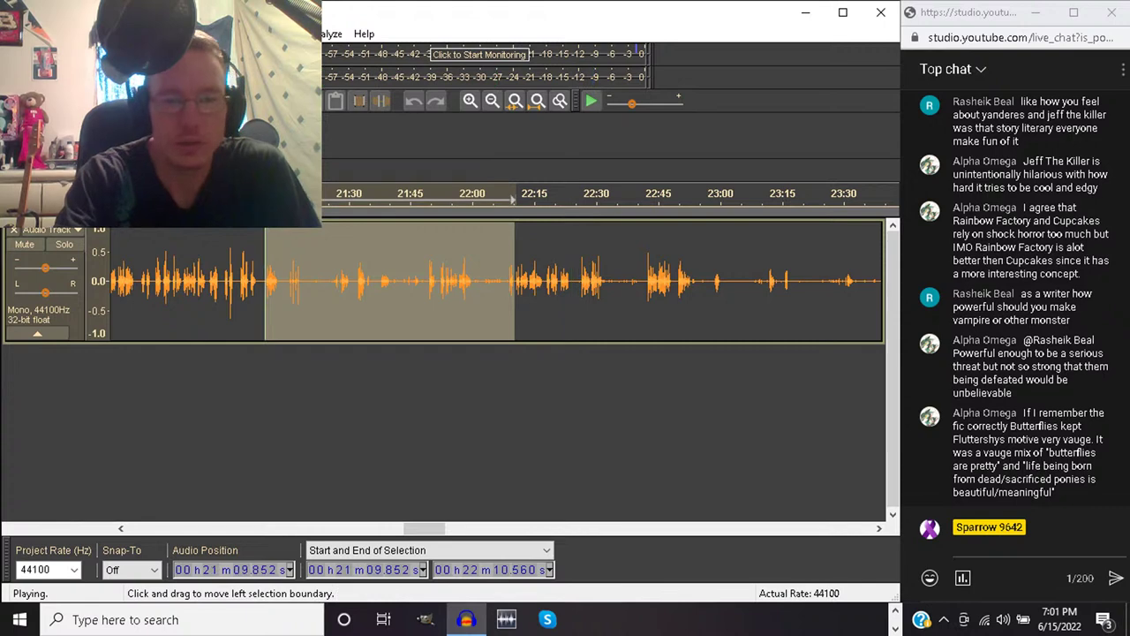
pyautogui.press('Delete')
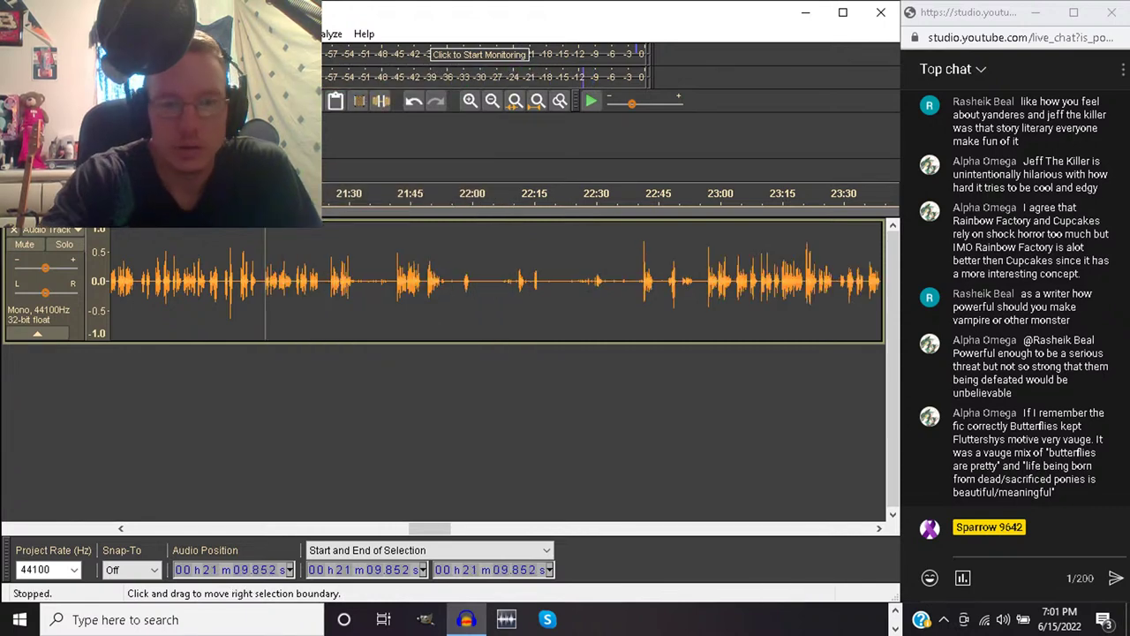
pyautogui.press('space')
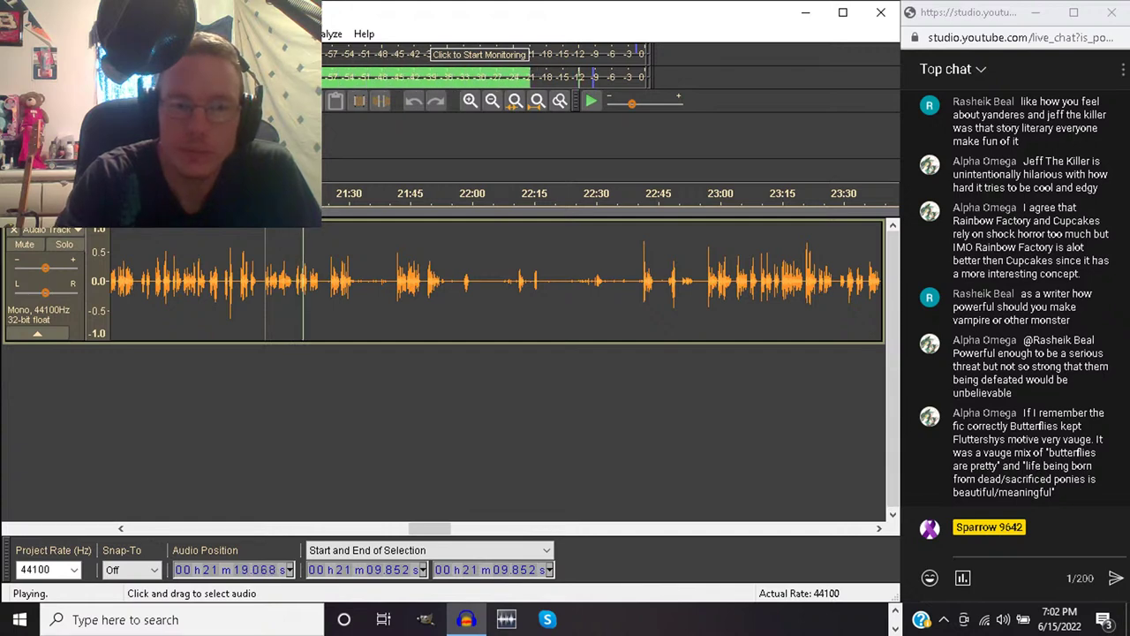
# Try deleting the fragment from about 21:16.5 to 21:18.1, replay from 21:14.5, and undo the deletion
pyautogui.moveTo(293, 283); pyautogui.dragTo(300, 283)
pyautogui.press('space')
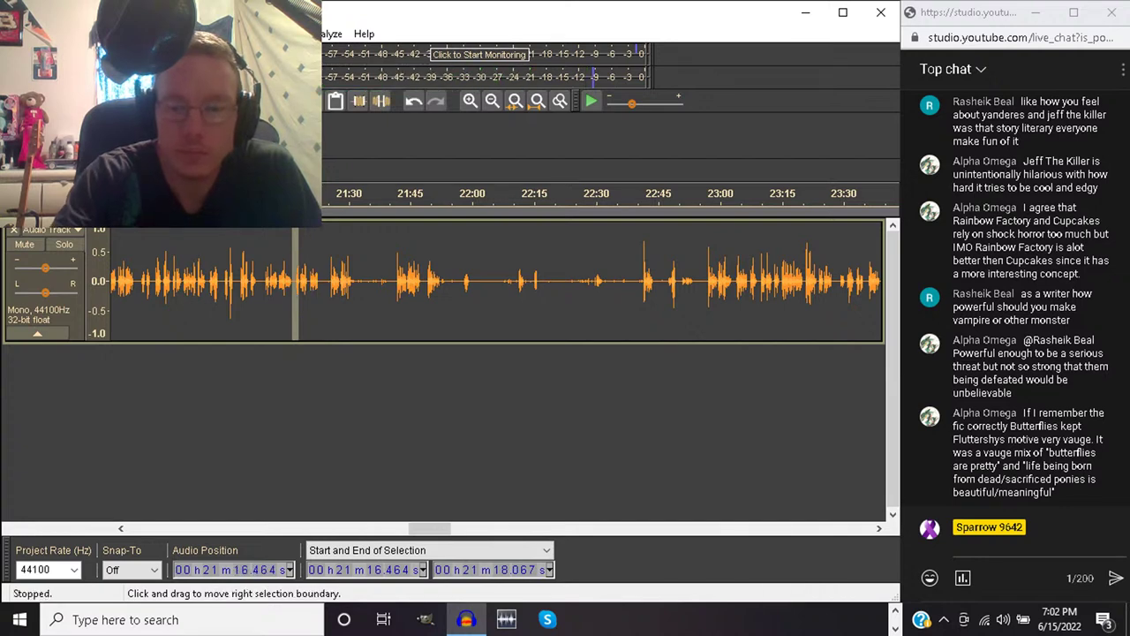
pyautogui.click(292, 283)
pyautogui.click(285, 282)
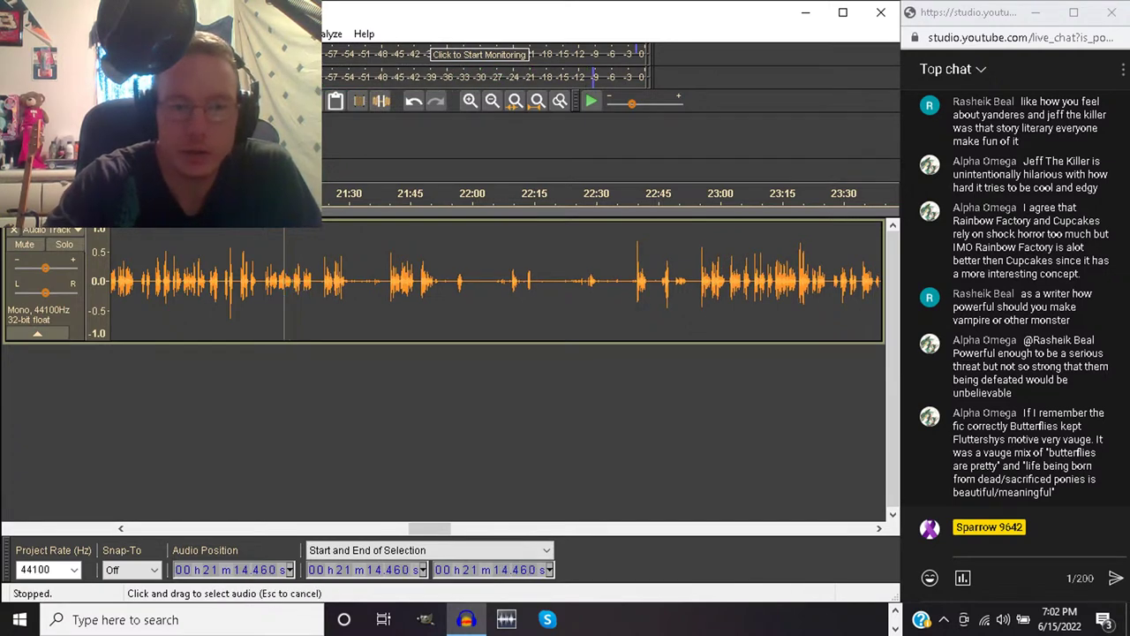
pyautogui.press('space')
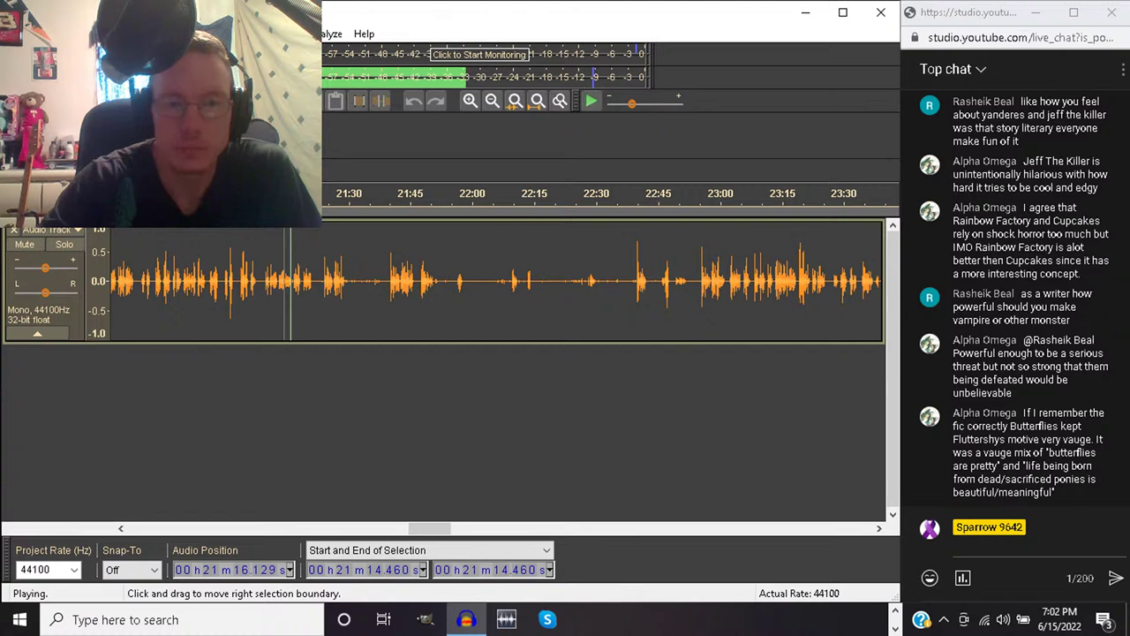
pyautogui.press('space')
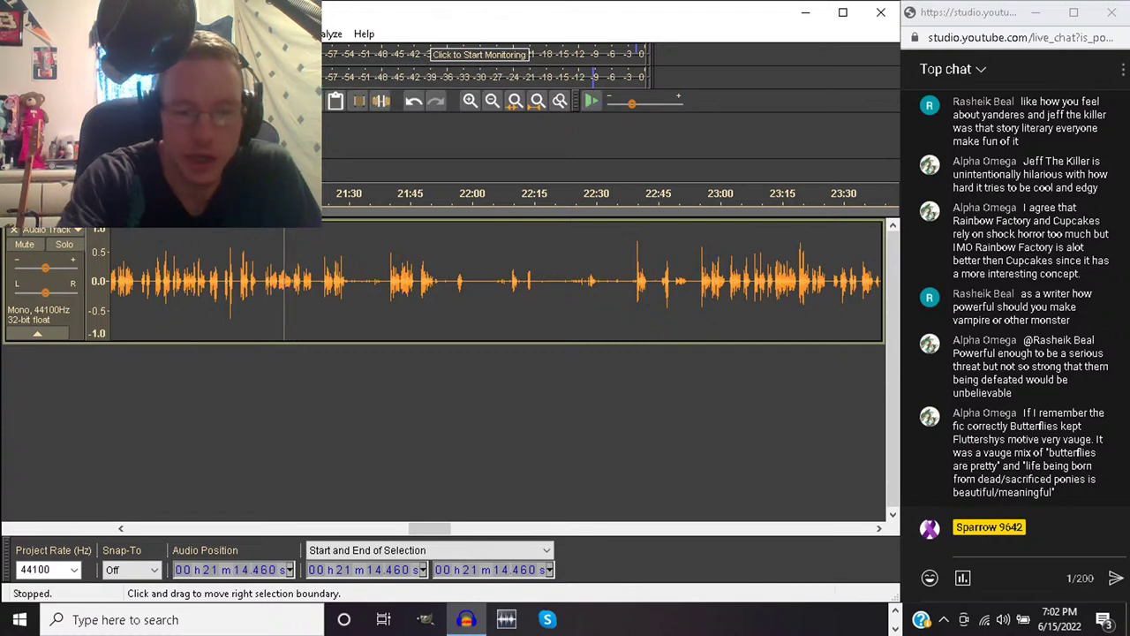
pyautogui.hotkey('ctrl', 'z')
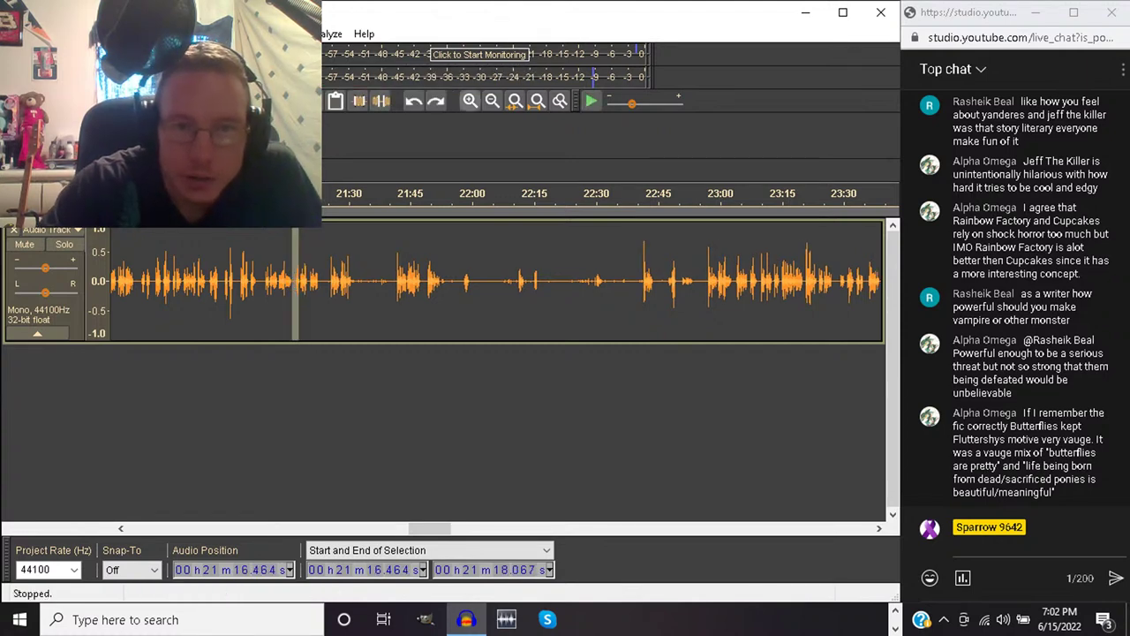
# Delete the fragment from about 21:17.0 to 21:18.4, replay from 21:14.1, and shorten the pause at about 21:22.9
pyautogui.click(470, 101)
pyautogui.click(470, 100)
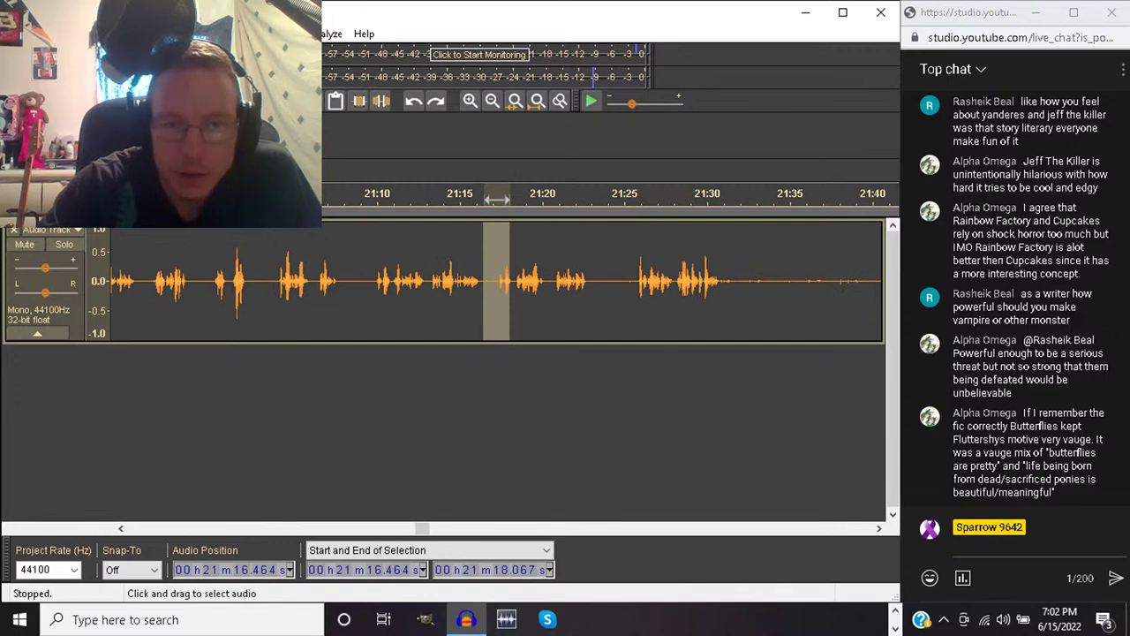
pyautogui.moveTo(499, 199); pyautogui.dragTo(505, 200)
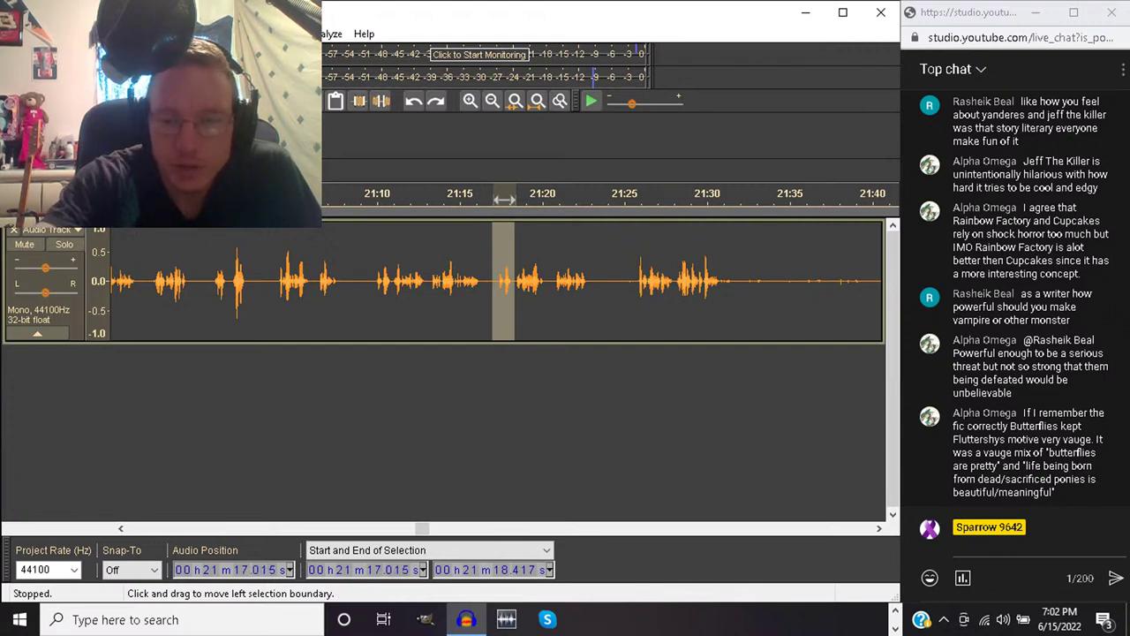
pyautogui.press('Delete')
pyautogui.click(445, 199)
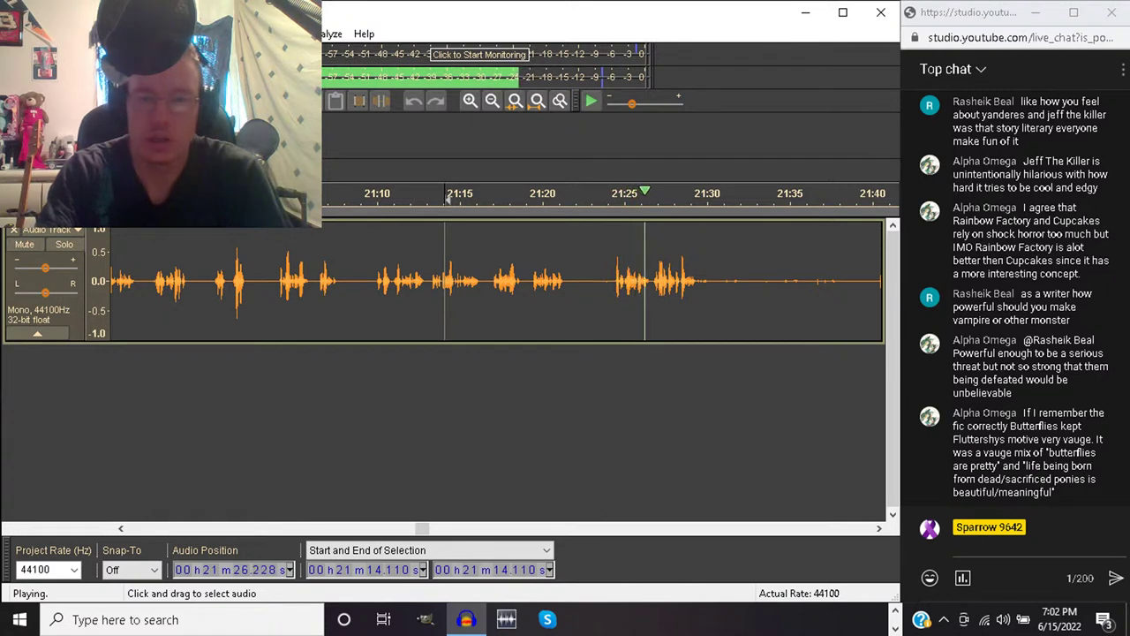
pyautogui.moveTo(591, 283); pyautogui.dragTo(611, 282)
pyautogui.press('Escape')
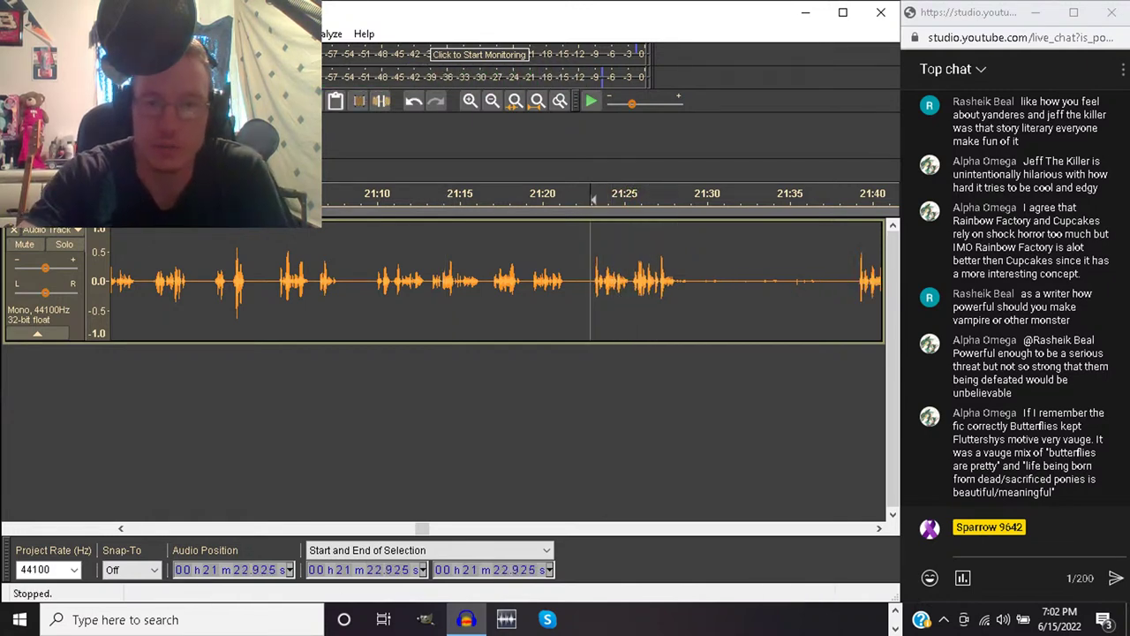
# Delete the passage from about 21:22.9 to 21:38.1 and listen across the join
pyautogui.click(491, 101)
pyautogui.click(492, 101)
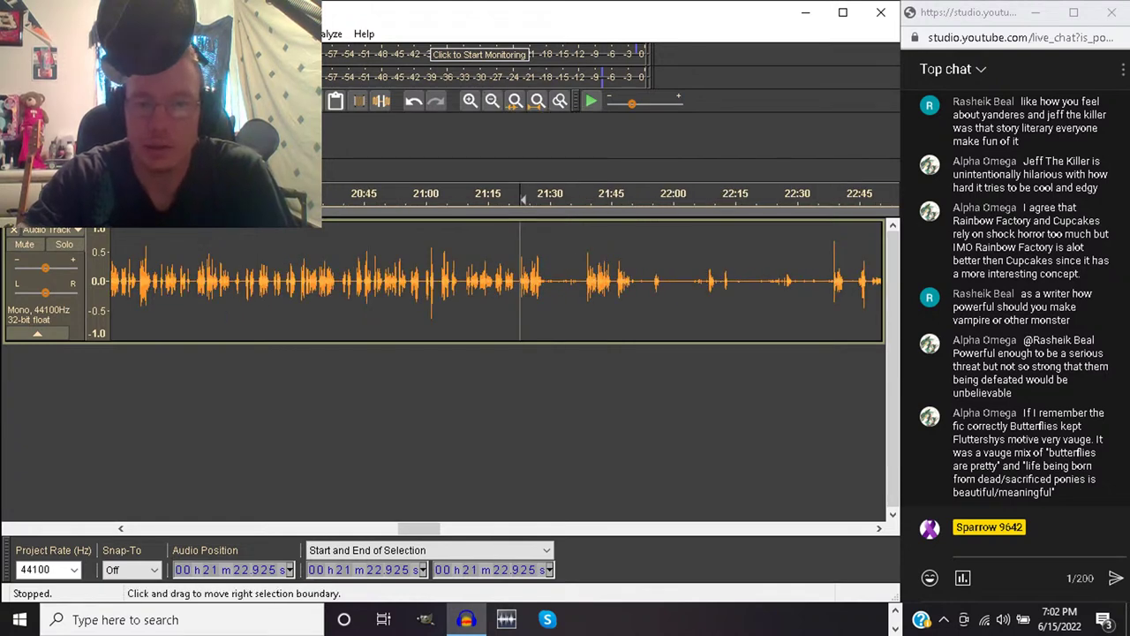
pyautogui.moveTo(520, 281); pyautogui.dragTo(580, 281)
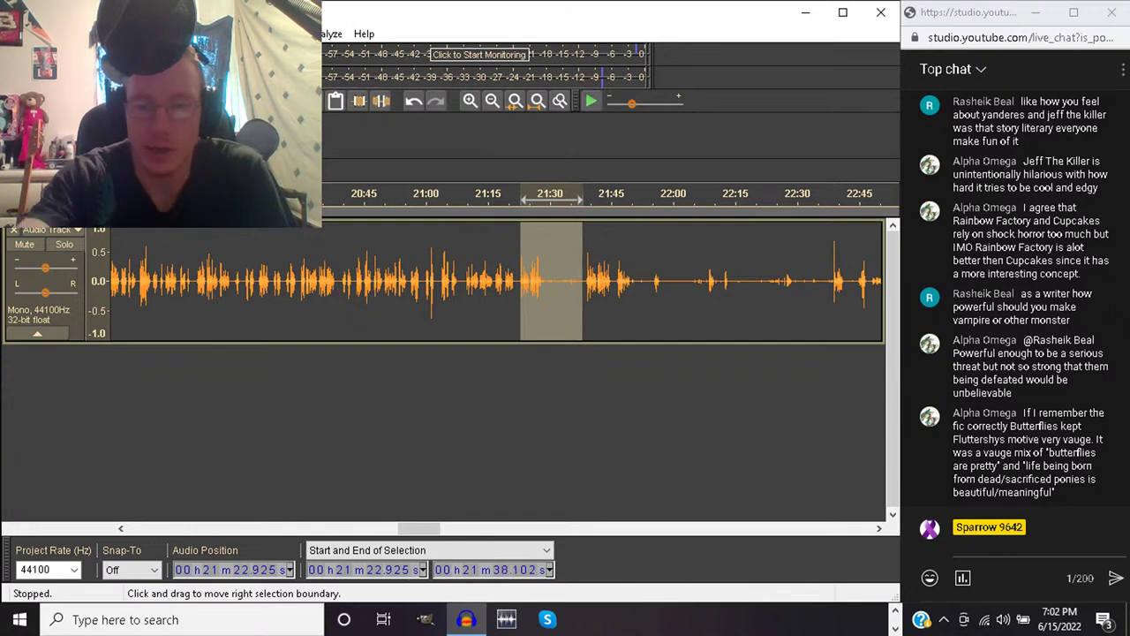
pyautogui.press('Left')
pyautogui.press('space')
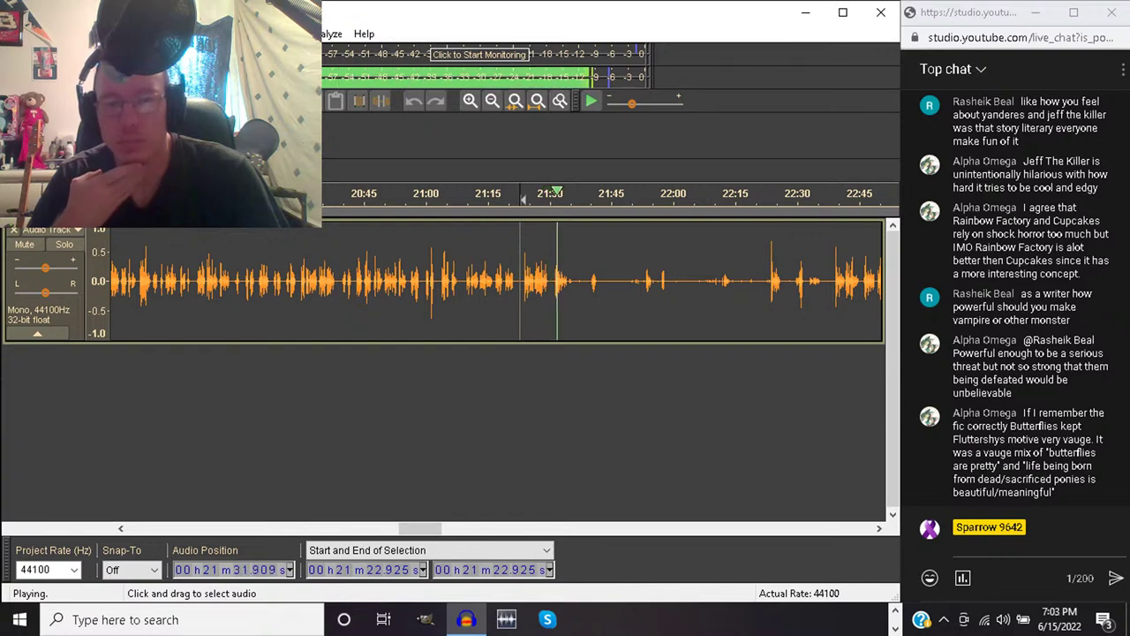
pyautogui.press('space')
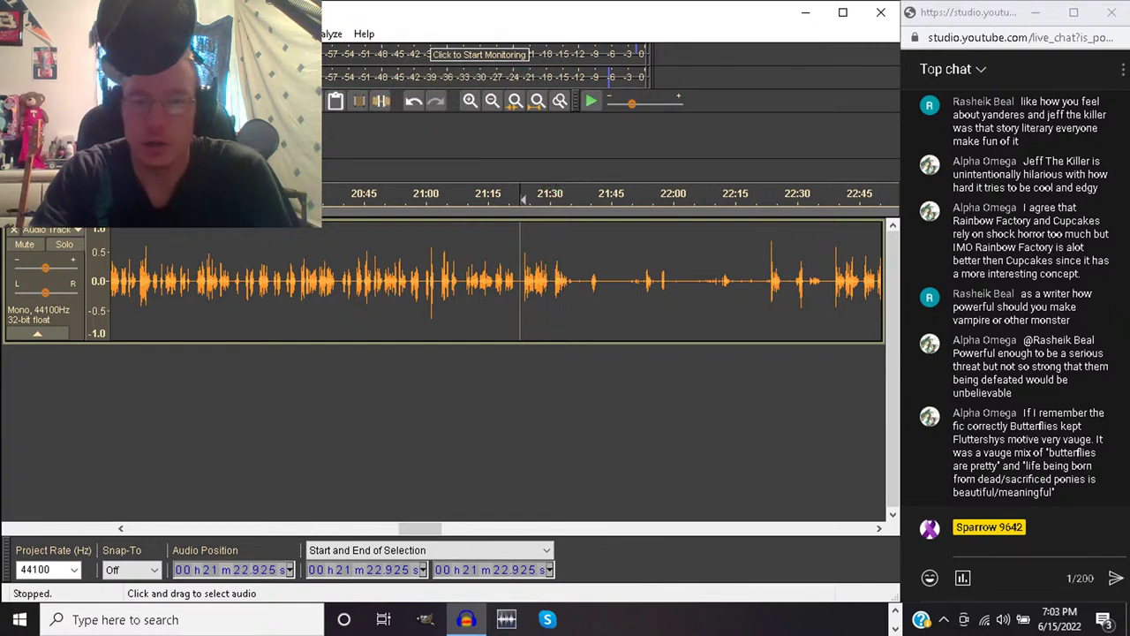
# Delete the passage from about 21:22.9 to 22:38.4 and listen to the narration that follows
pyautogui.moveTo(520, 283); pyautogui.dragTo(586, 283)
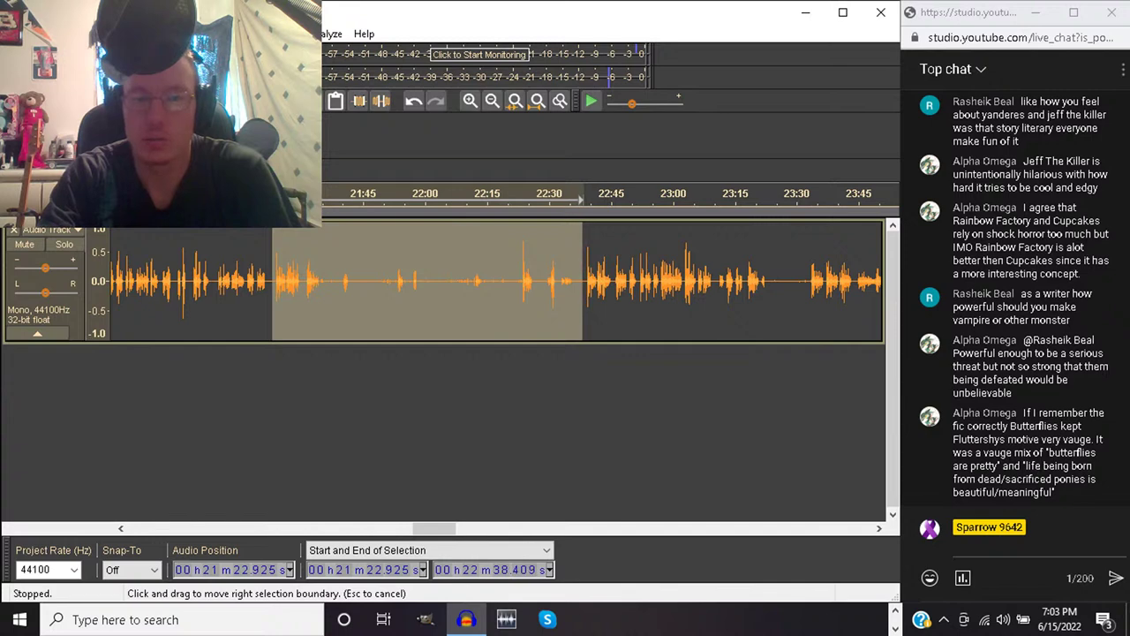
pyautogui.press('Delete')
pyautogui.press('space')
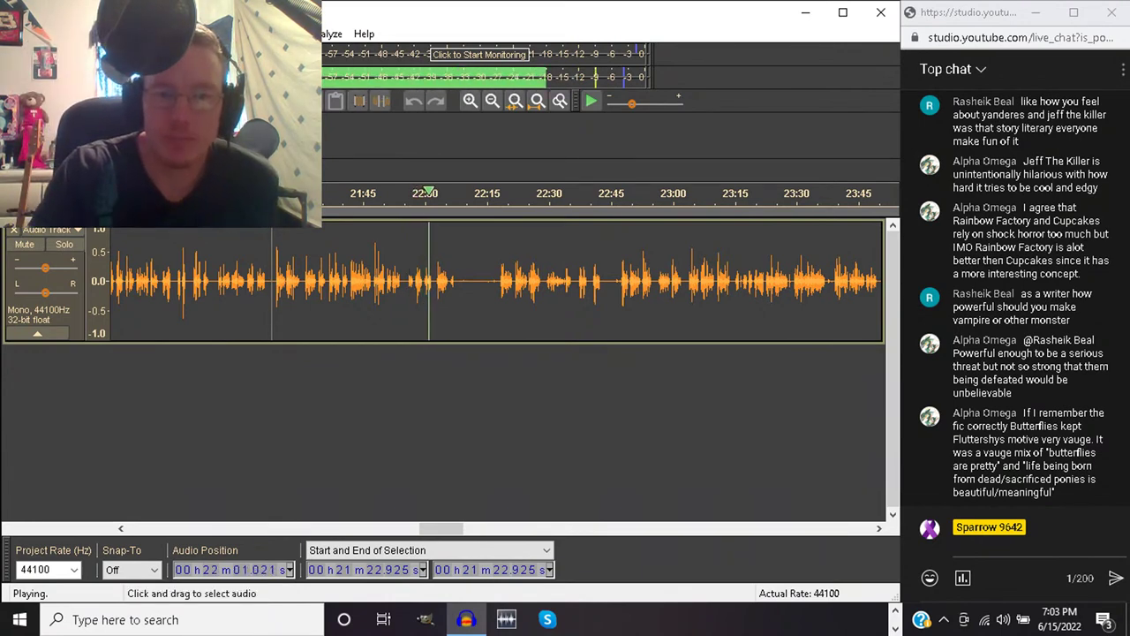
# Delete the passage from about 21:55.1 to 21:59.7 and replay from the cut
pyautogui.moveTo(405, 291)
pyautogui.mouseDown()
pyautogui.moveTo(436, 292)
pyautogui.moveTo(423, 291)
pyautogui.mouseUp()
pyautogui.press('space')
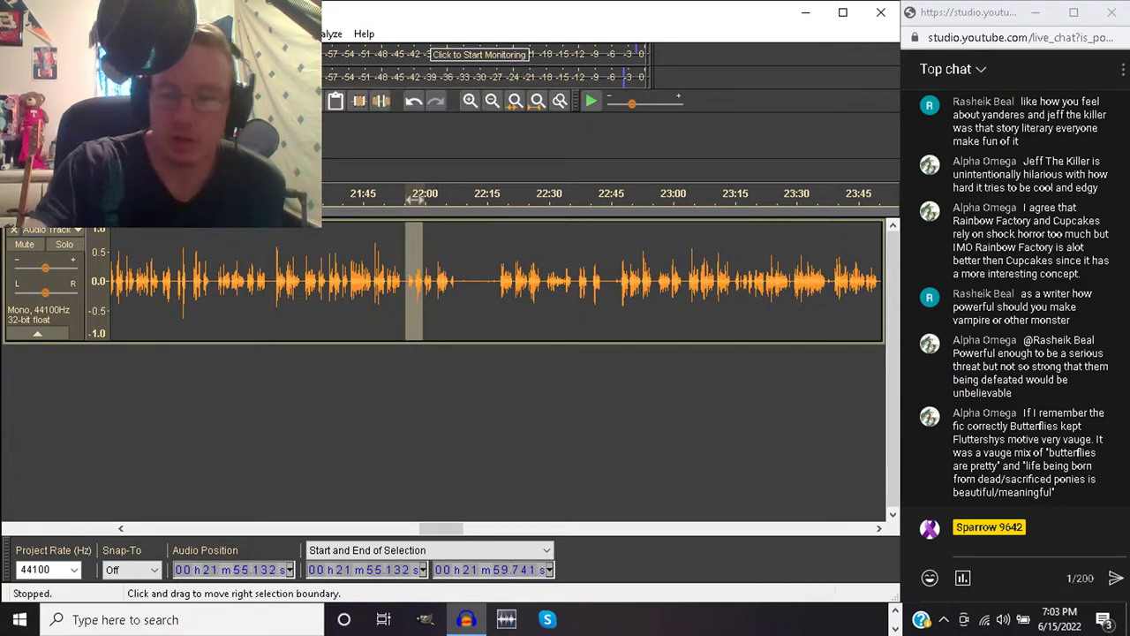
pyautogui.press('Delete')
pyautogui.press('space')
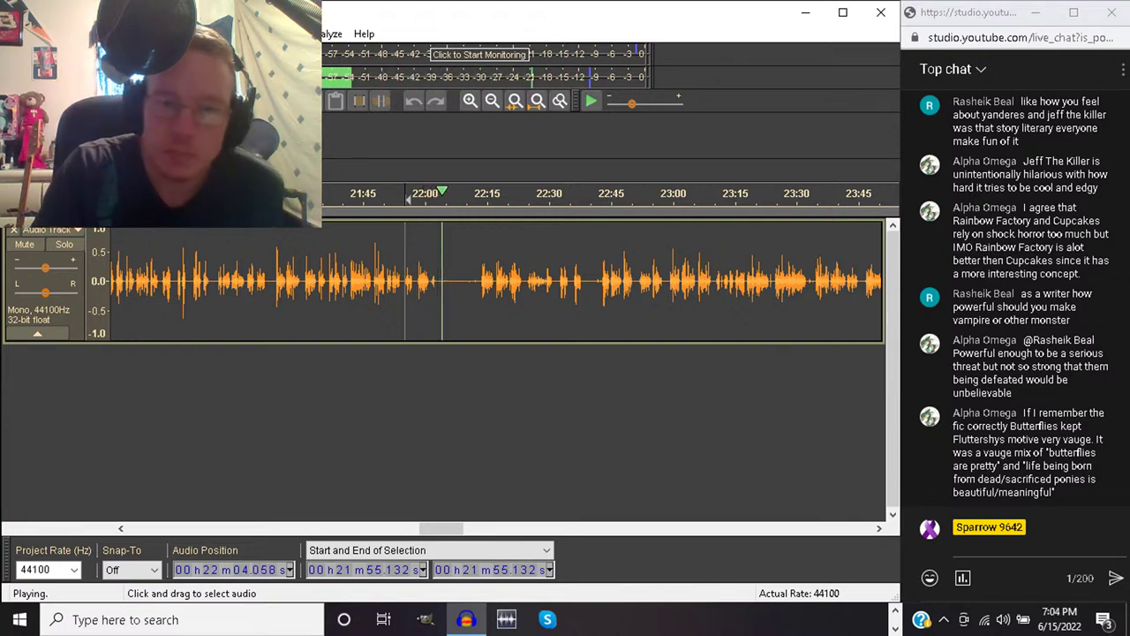
# Delete the phrase and long pause from about 21:57.9 to 22:13.6 and play on from the cut
pyautogui.moveTo(417, 281); pyautogui.dragTo(475, 281)
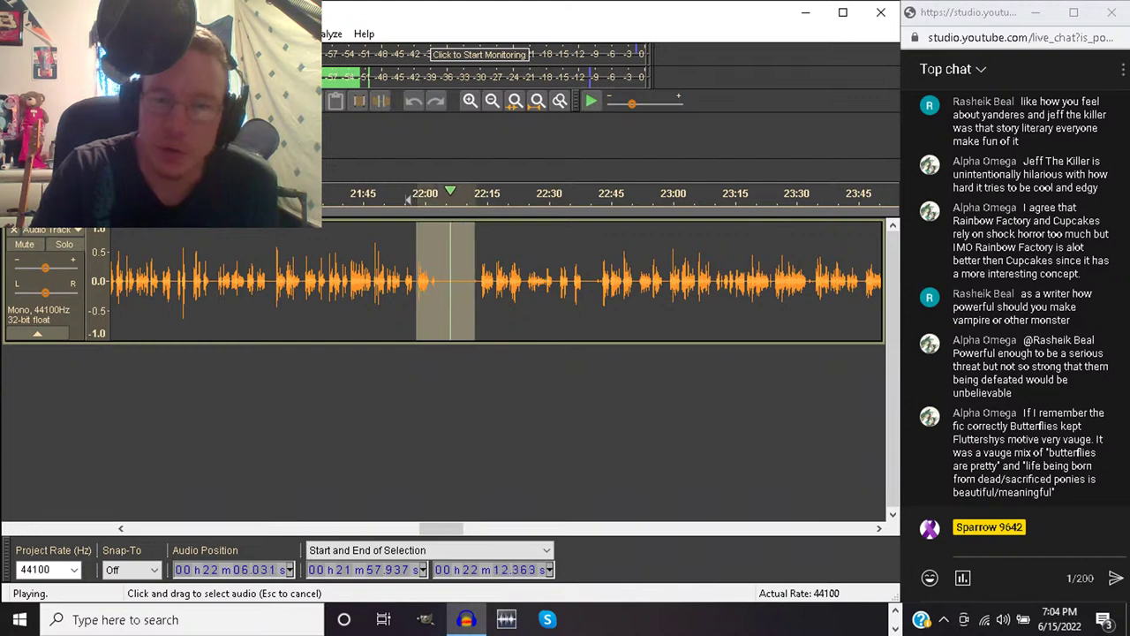
pyautogui.press('space')
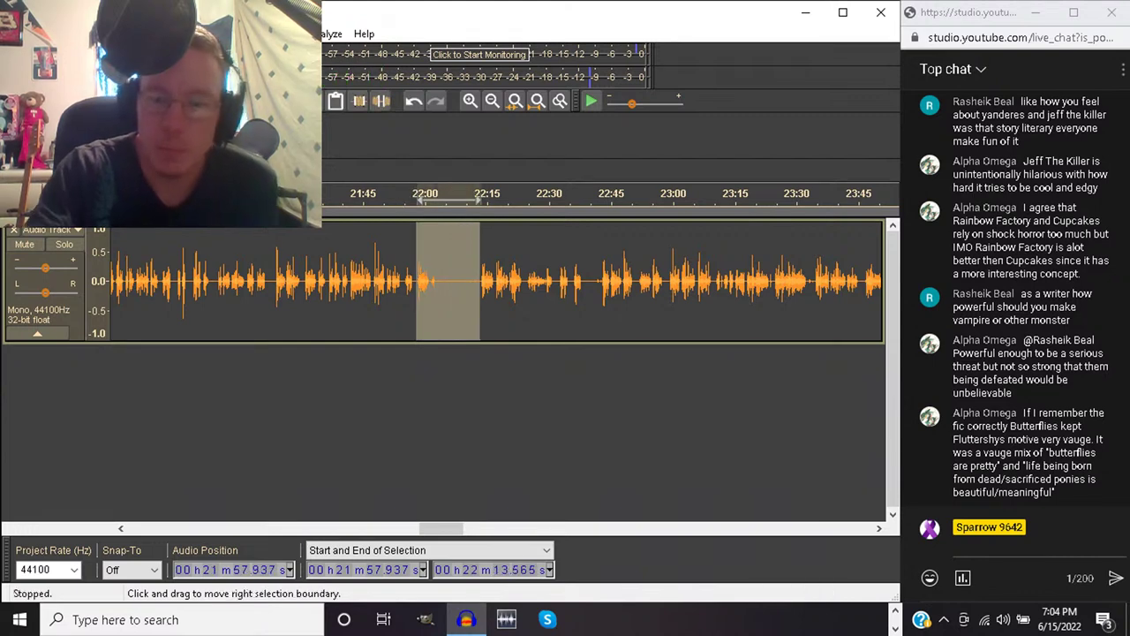
pyautogui.hotkey('ctrl', 'z')
pyautogui.press('space')
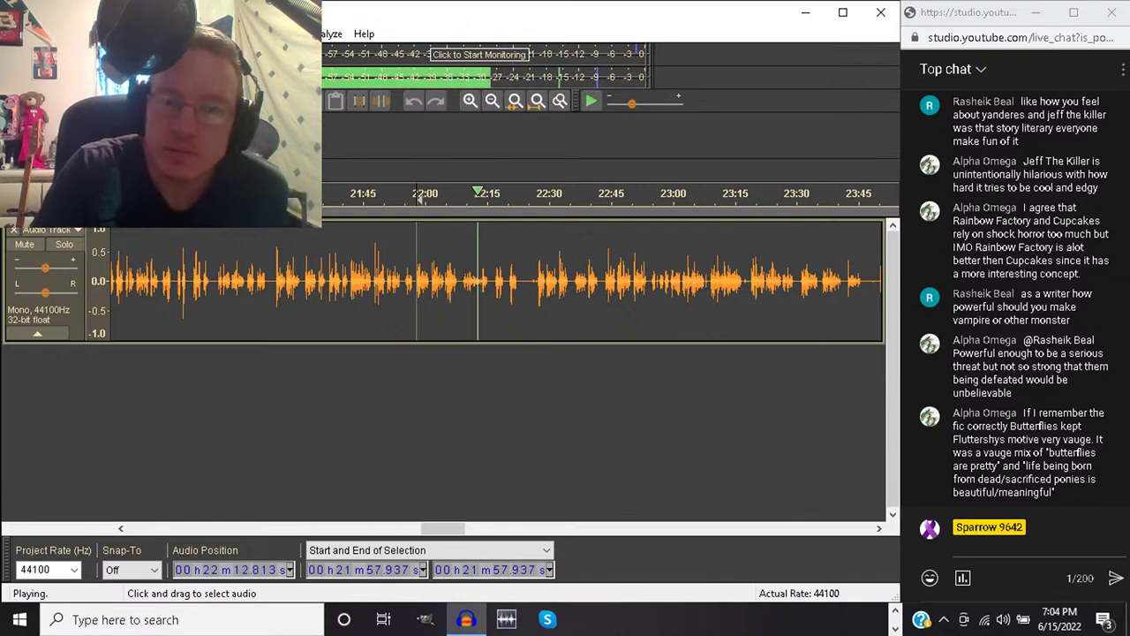
# Stop playback and delete the passage from about 22:08.8 to 22:16.6
pyautogui.moveTo(461, 281); pyautogui.dragTo(491, 281)
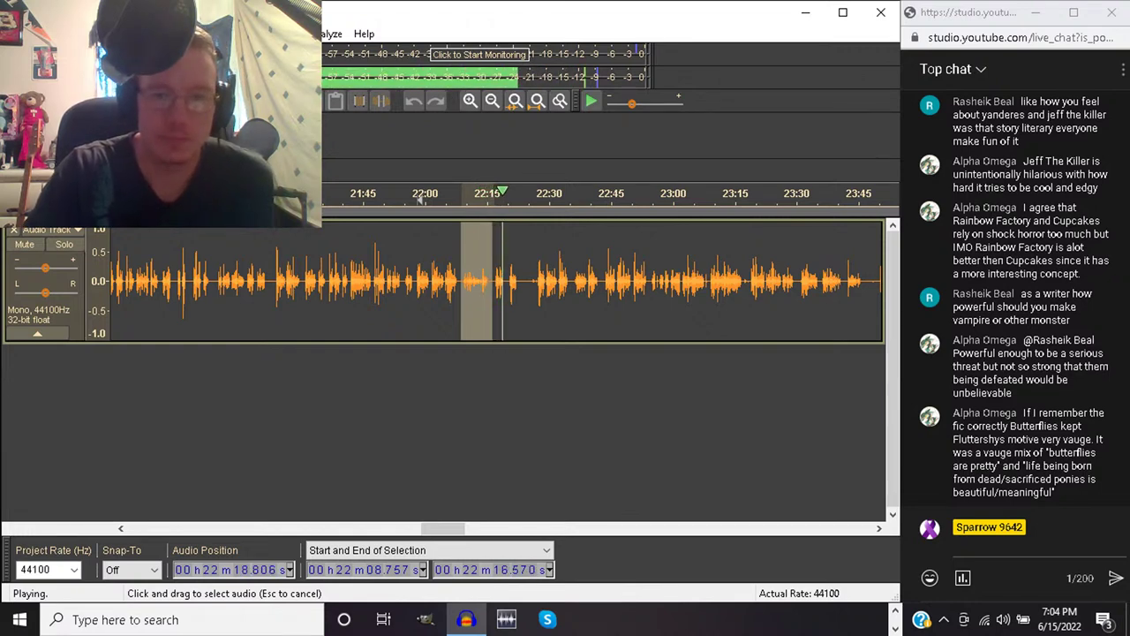
pyautogui.press('space')
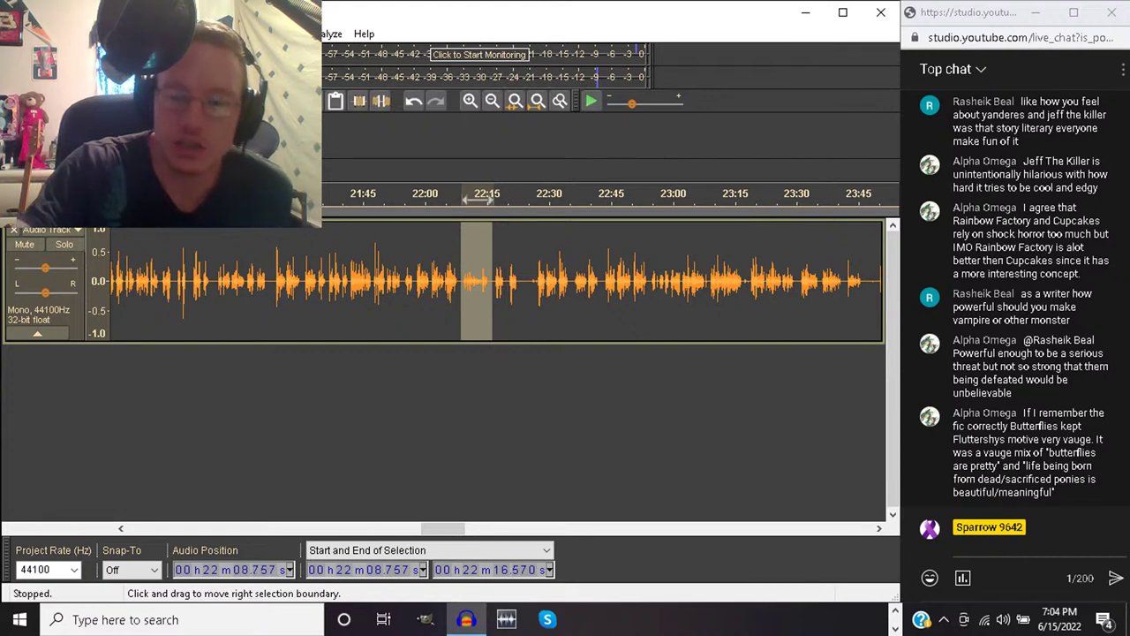
pyautogui.press('Delete')
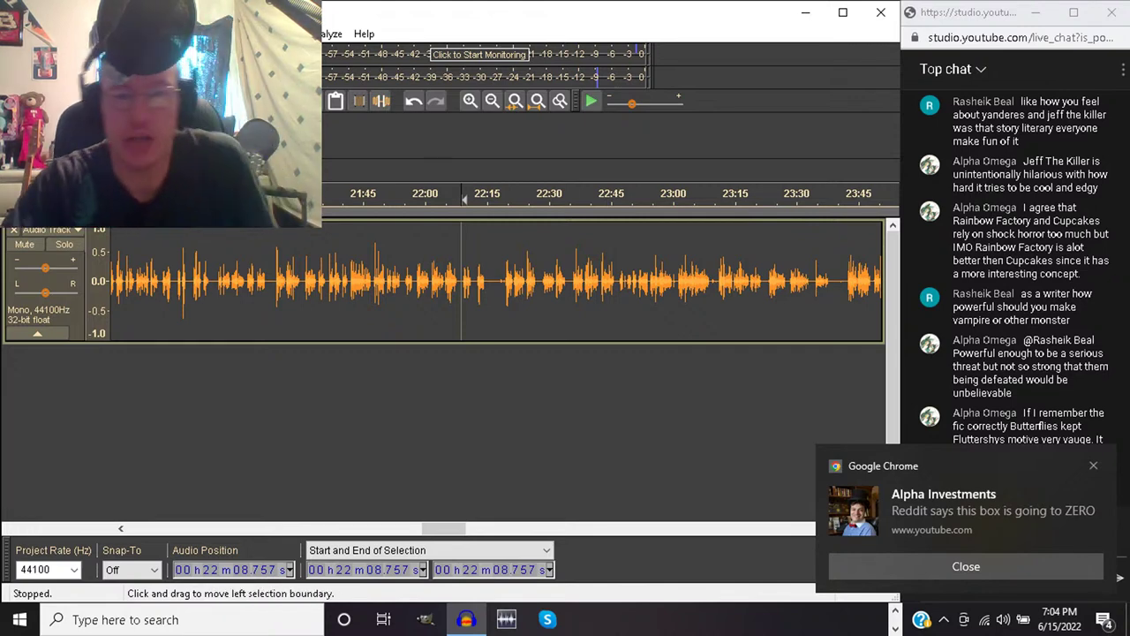
# Copy the phrase from about 22:08.8 to 22:11.8 and add a new mono track below the narration
pyautogui.moveTo(462, 282); pyautogui.dragTo(474, 283)
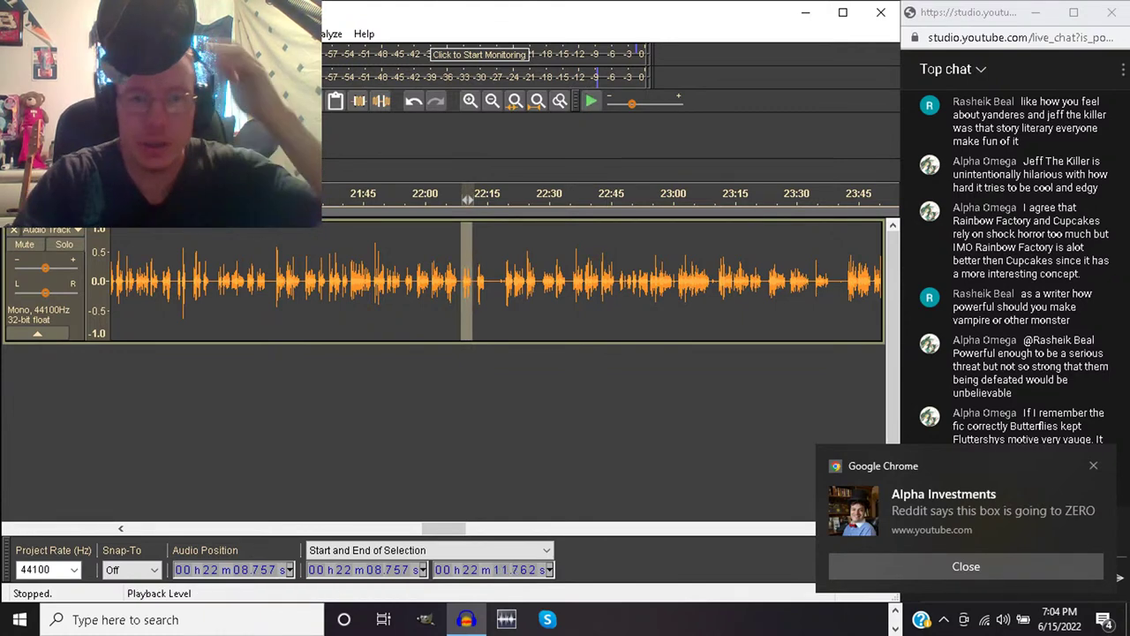
pyautogui.click(470, 101)
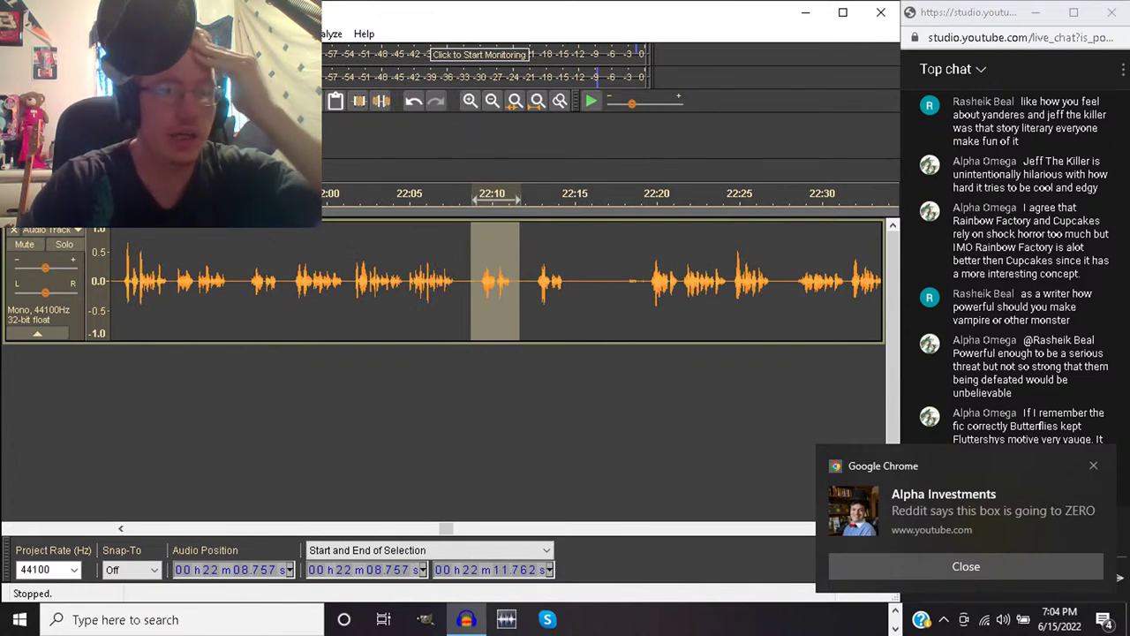
pyautogui.hotkey('alt', 't')
pyautogui.press('Right')
pyautogui.press('Left')
pyautogui.press('Up')
pyautogui.press('Right')
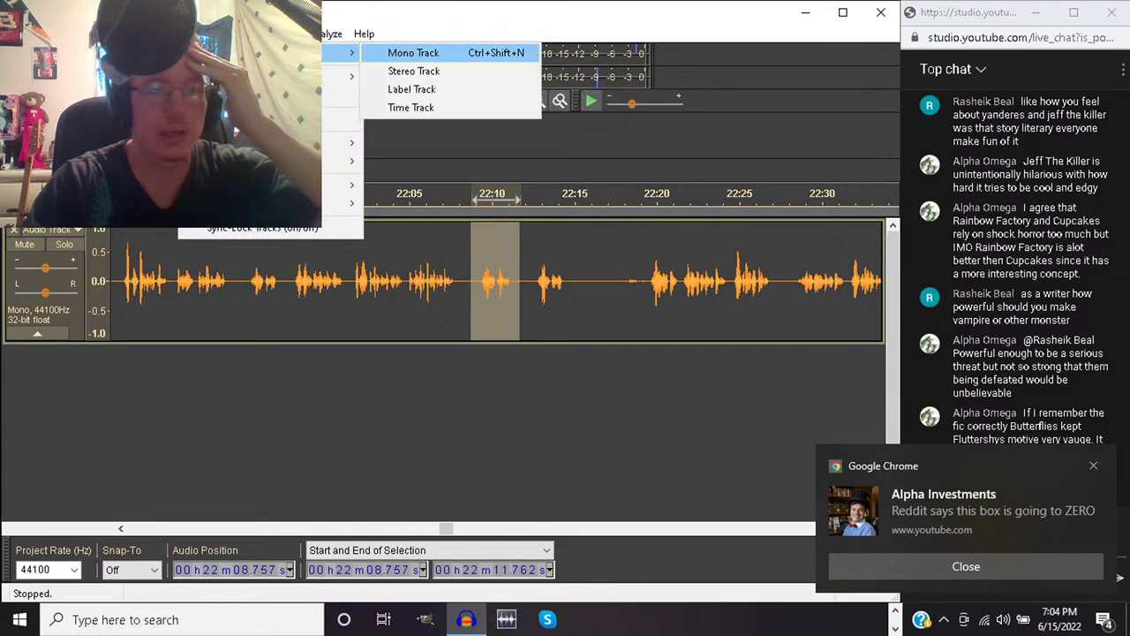
pyautogui.press('Return')
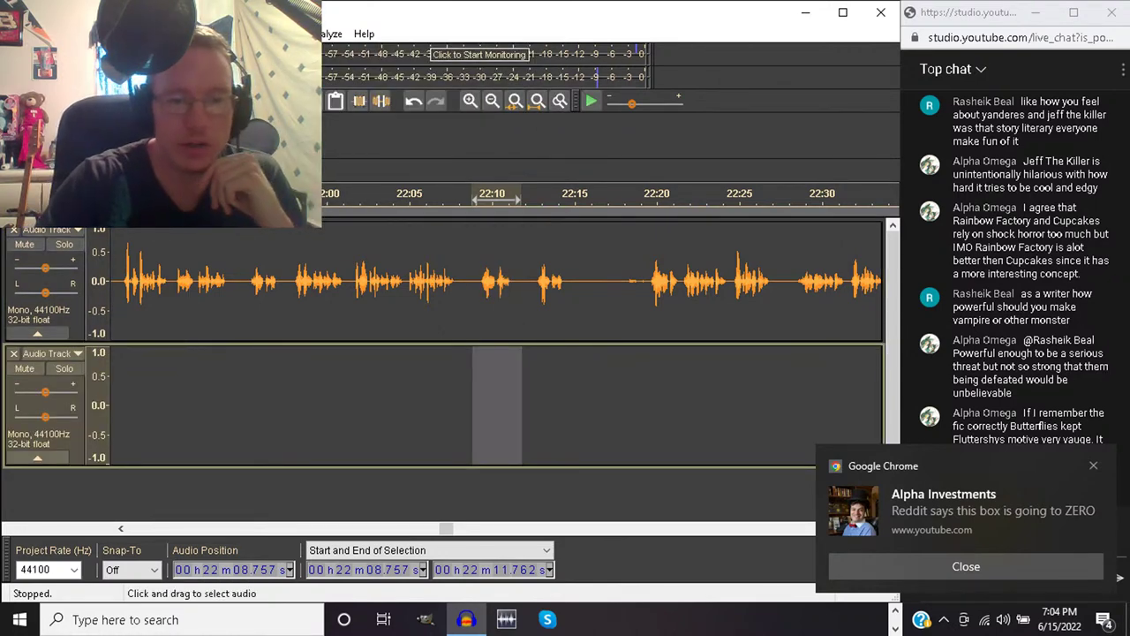
# Check the narration at about 21:55.4 and paste the copied phrase into the new track at about 21:55.3
pyautogui.click(251, 283)
pyautogui.press('space')
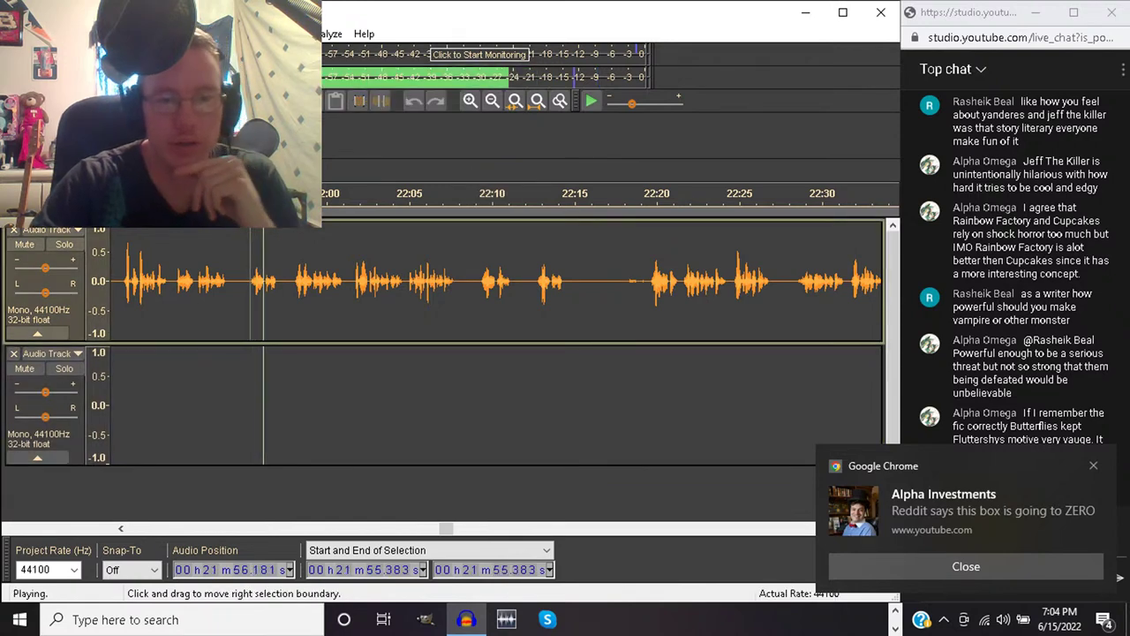
pyautogui.press('space')
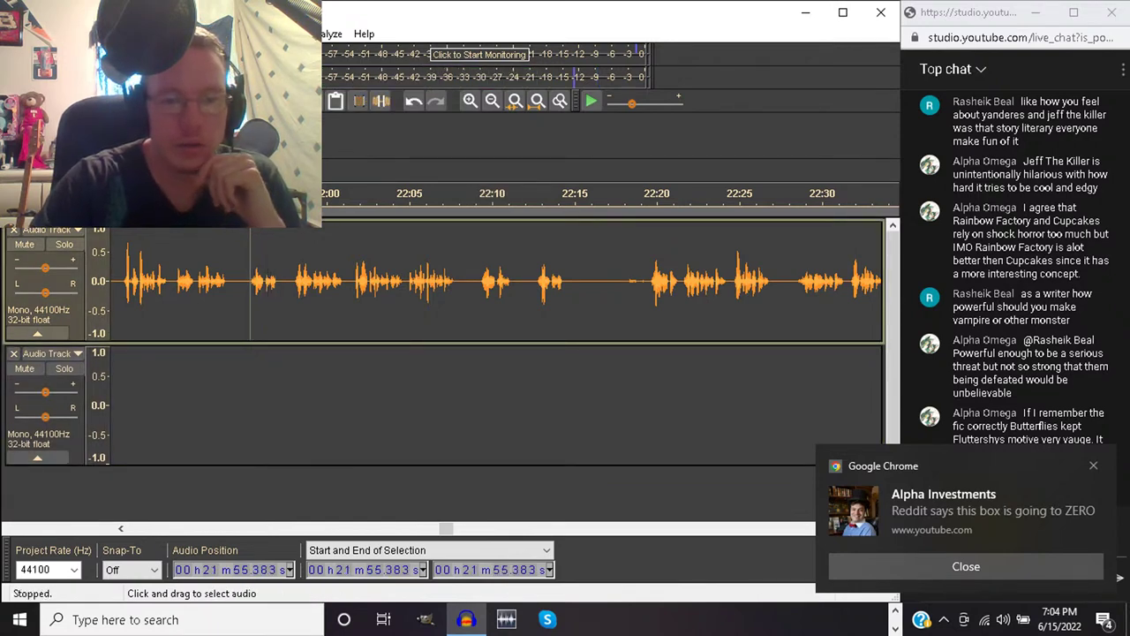
pyautogui.click(249, 406)
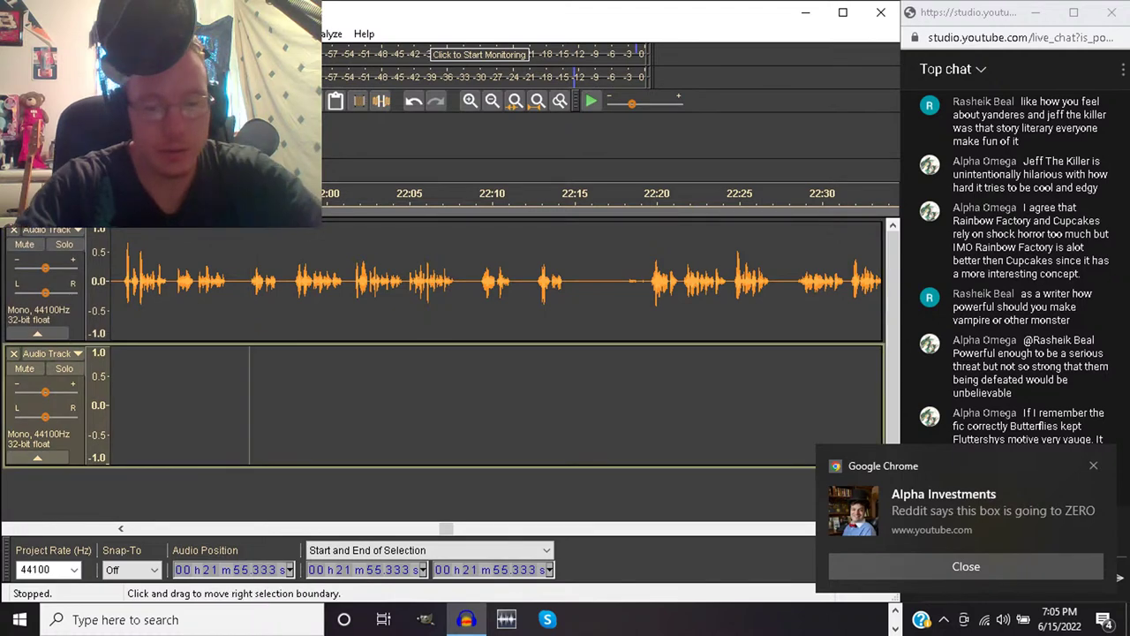
pyautogui.hotkey('ctrl', 'v')
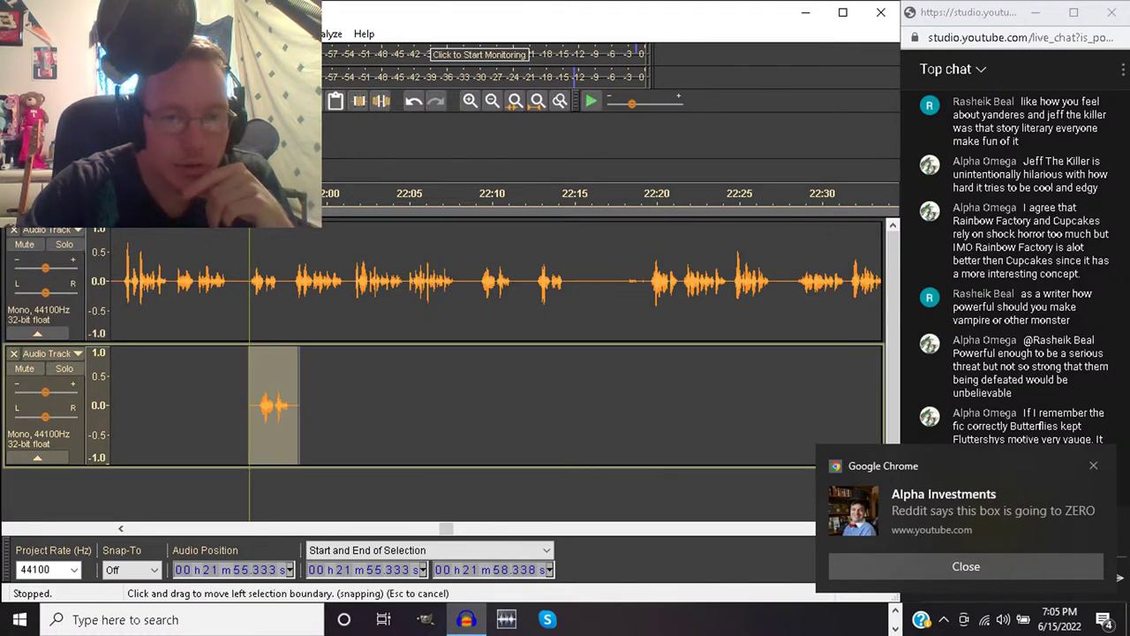
# Delete the leading silence of the pasted clip, from about 21:55.3 to 21:56.0, and play it against the narration
pyautogui.moveTo(249, 406); pyautogui.dragTo(259, 406)
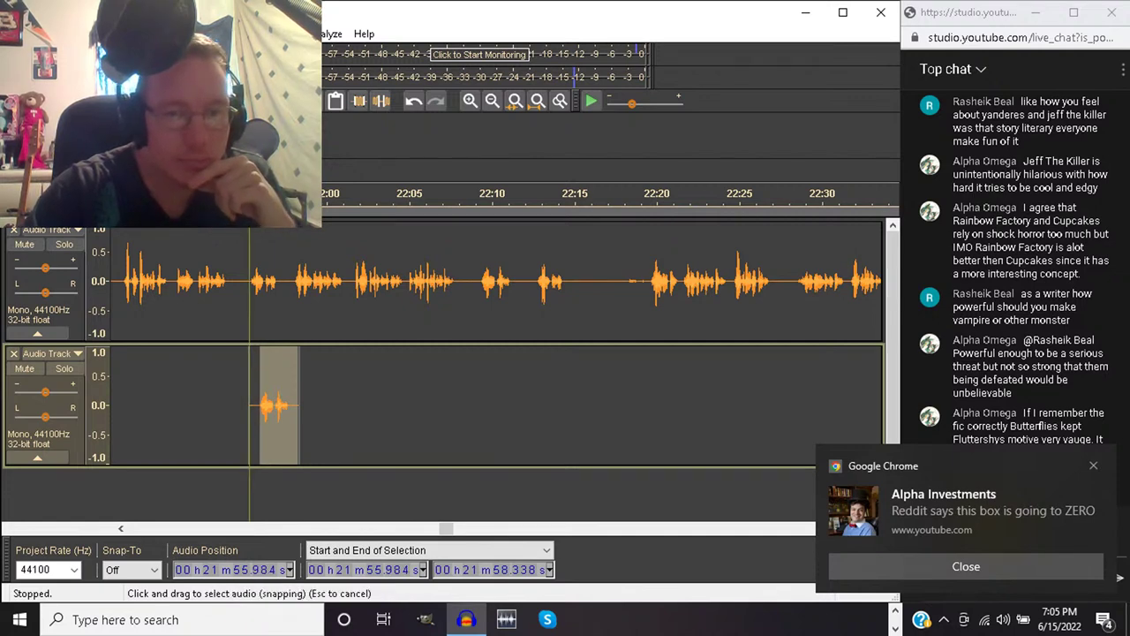
pyautogui.moveTo(249, 406); pyautogui.dragTo(258, 406)
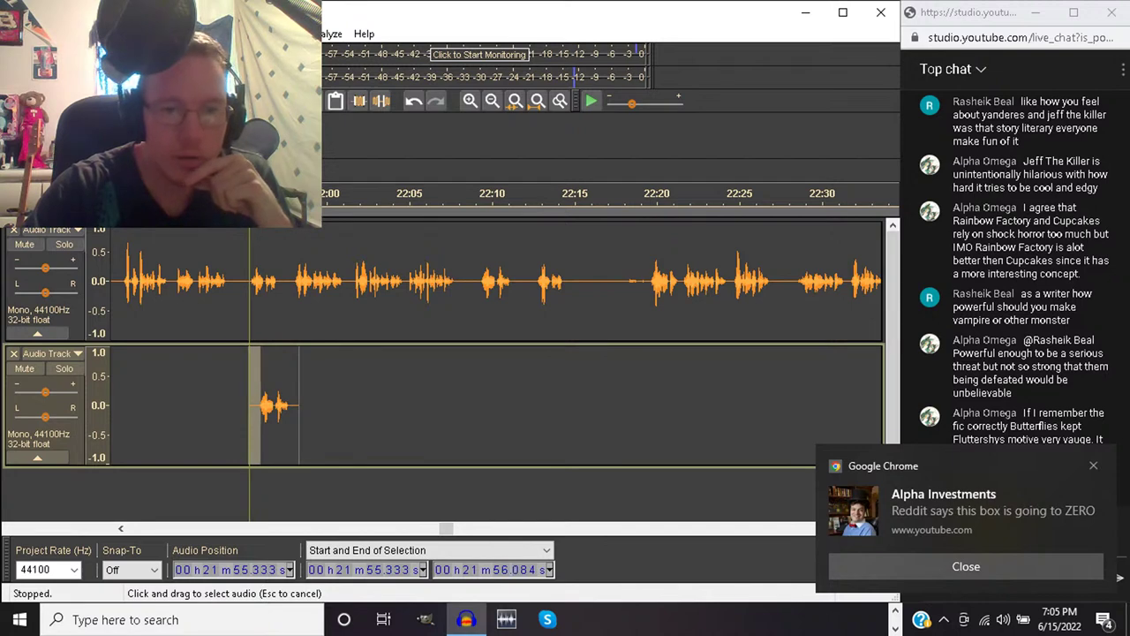
pyautogui.hotkey('ctrl', 'shift', 'Left')
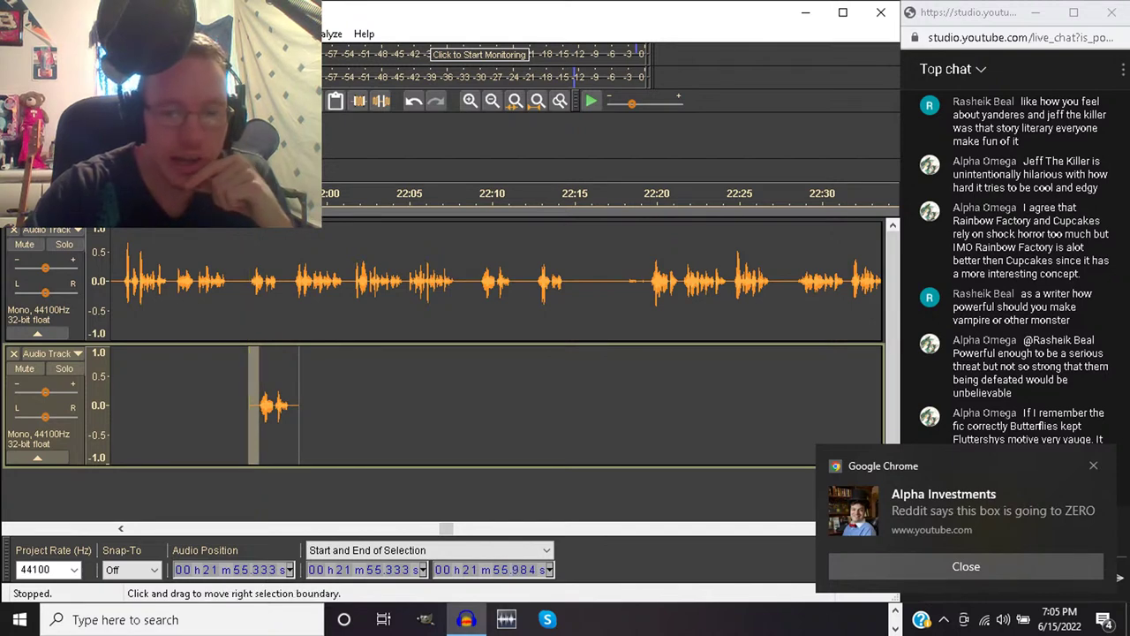
pyautogui.press('Delete')
pyautogui.press('space')
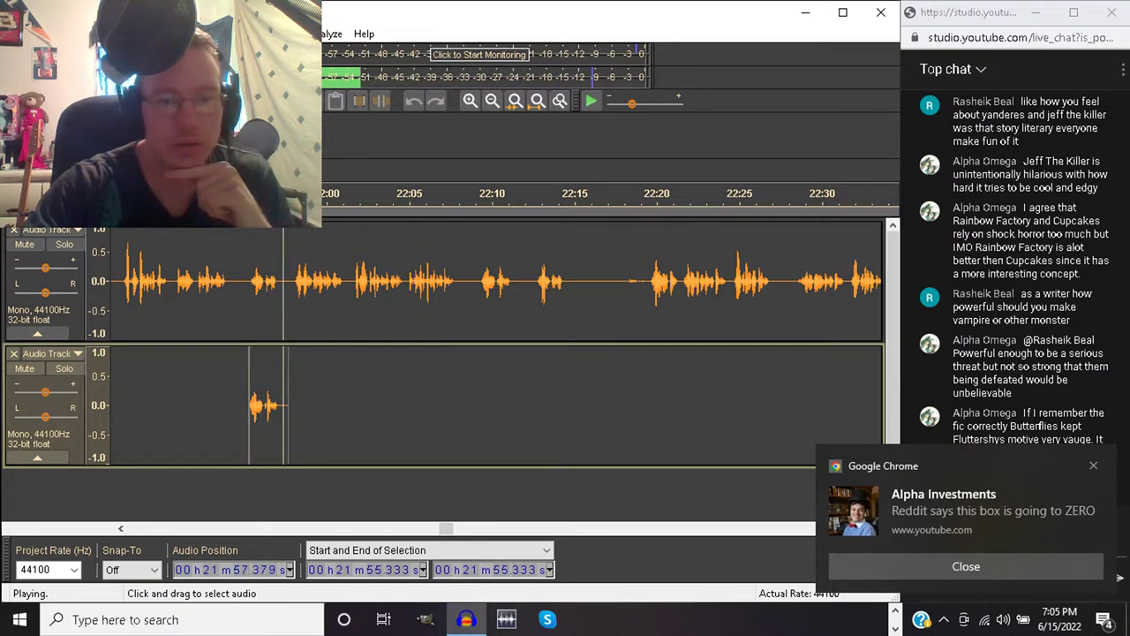
pyautogui.press('space')
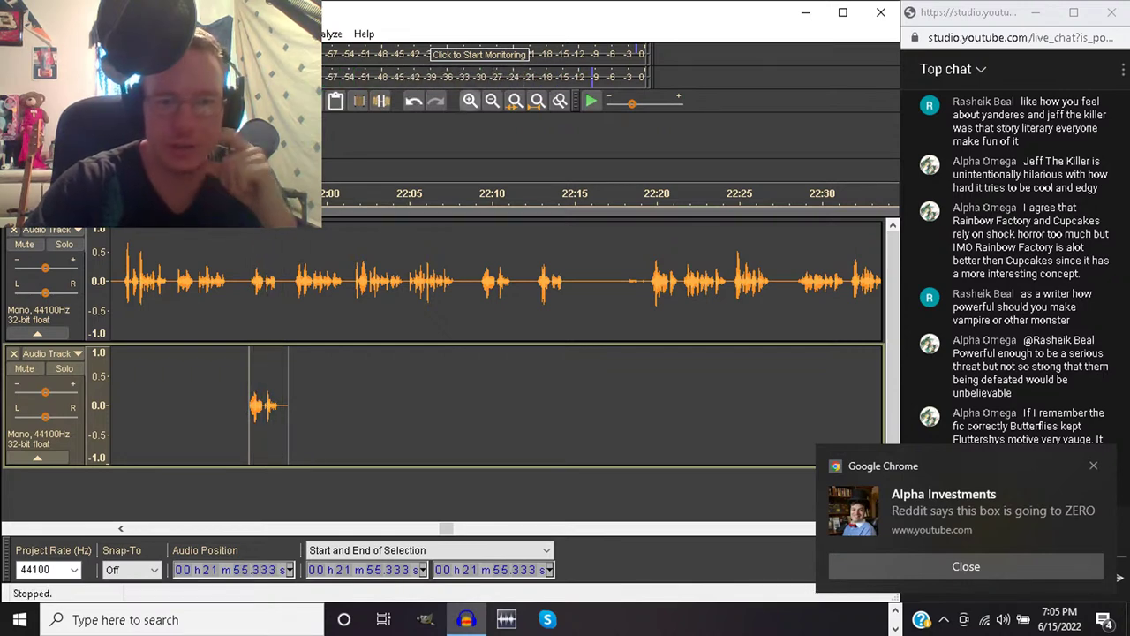
# Move the trimmed clip to start at about 21:55.4, aligned with the narrated phrase above, and listen to both tracks
pyautogui.click(470, 100)
pyautogui.click(470, 100)
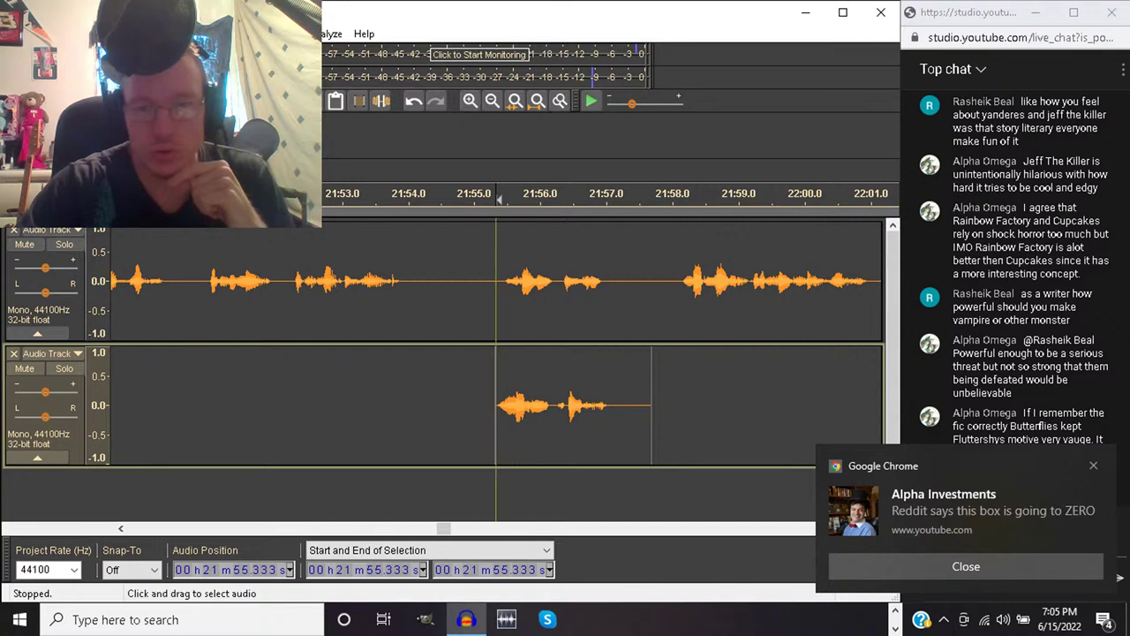
pyautogui.click(501, 291)
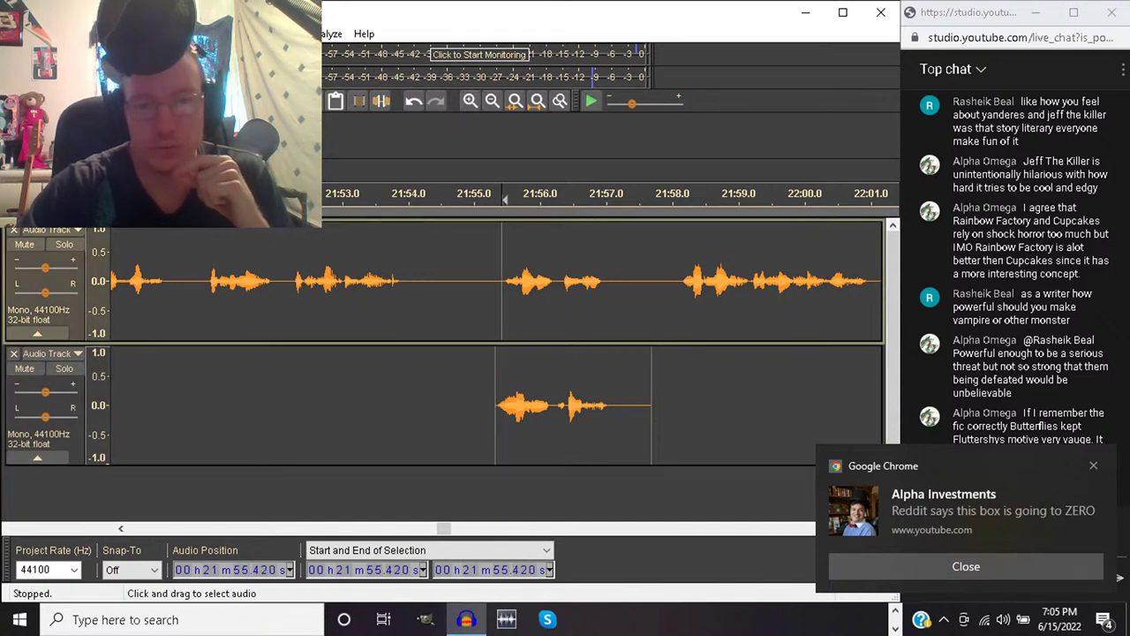
pyautogui.click(535, 388)
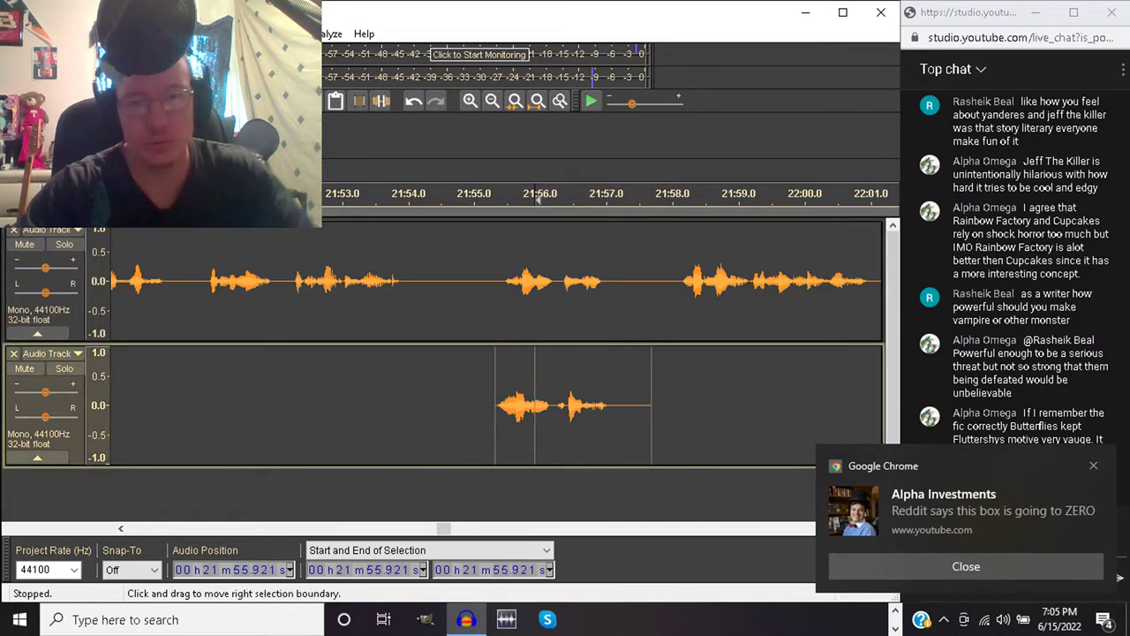
pyautogui.doubleClick(535, 388)
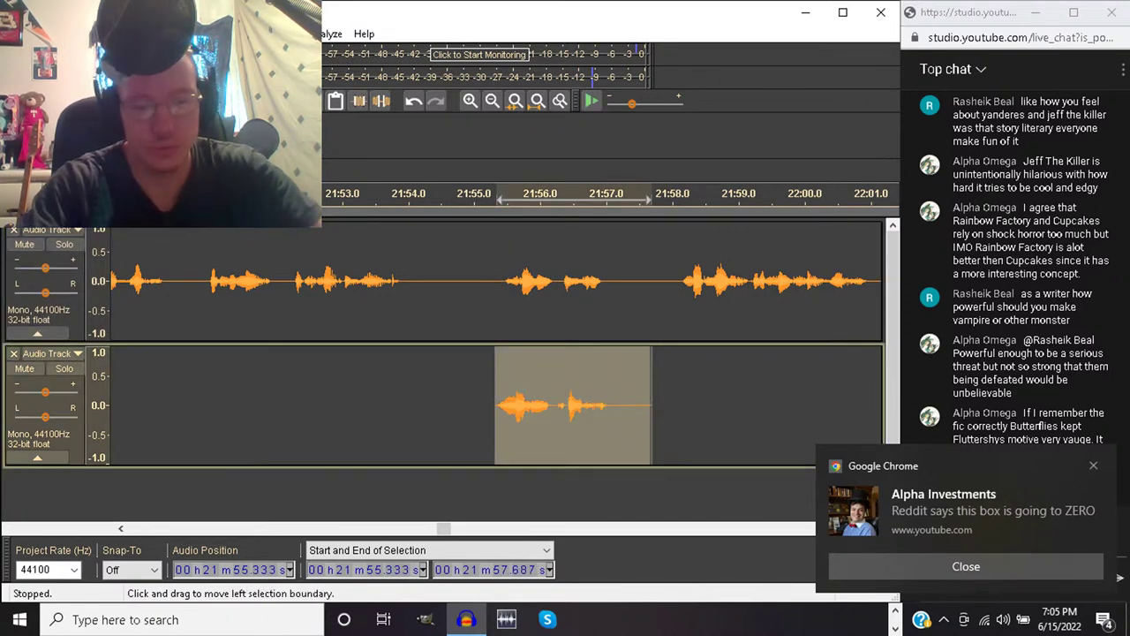
pyautogui.press('Delete')
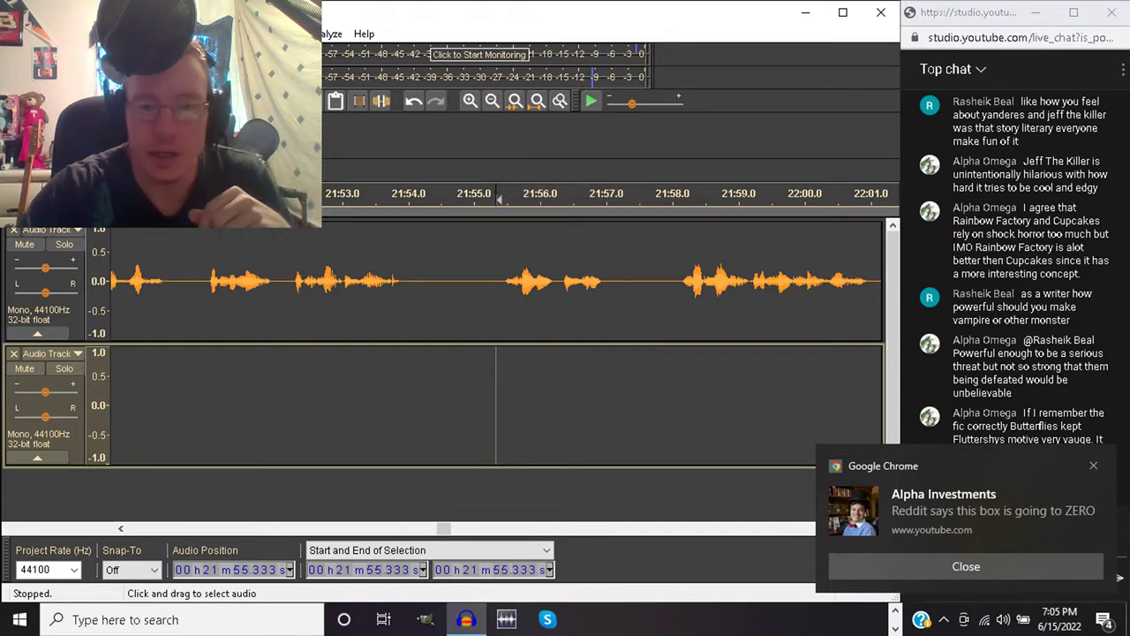
pyautogui.click(503, 283)
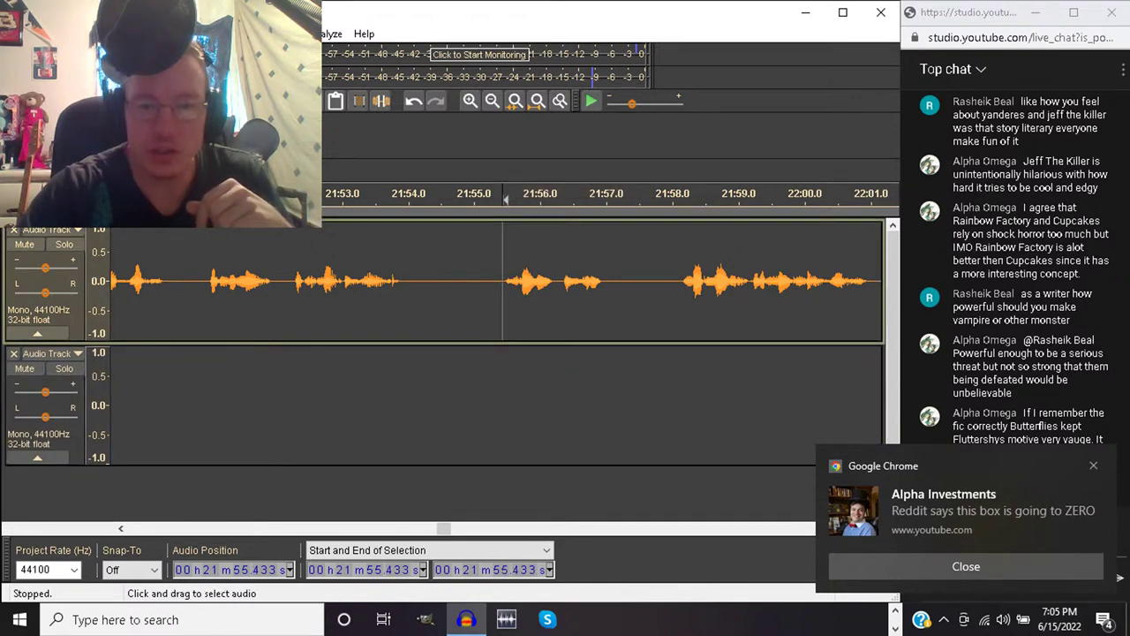
pyautogui.click(501, 401)
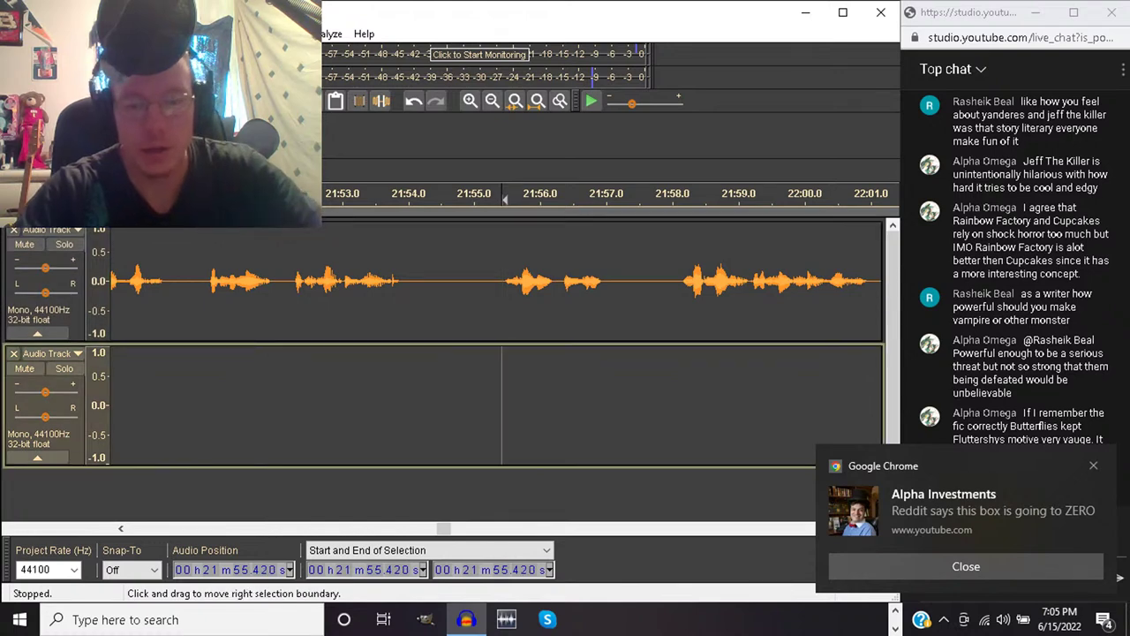
pyautogui.hotkey('ctrl', 'v')
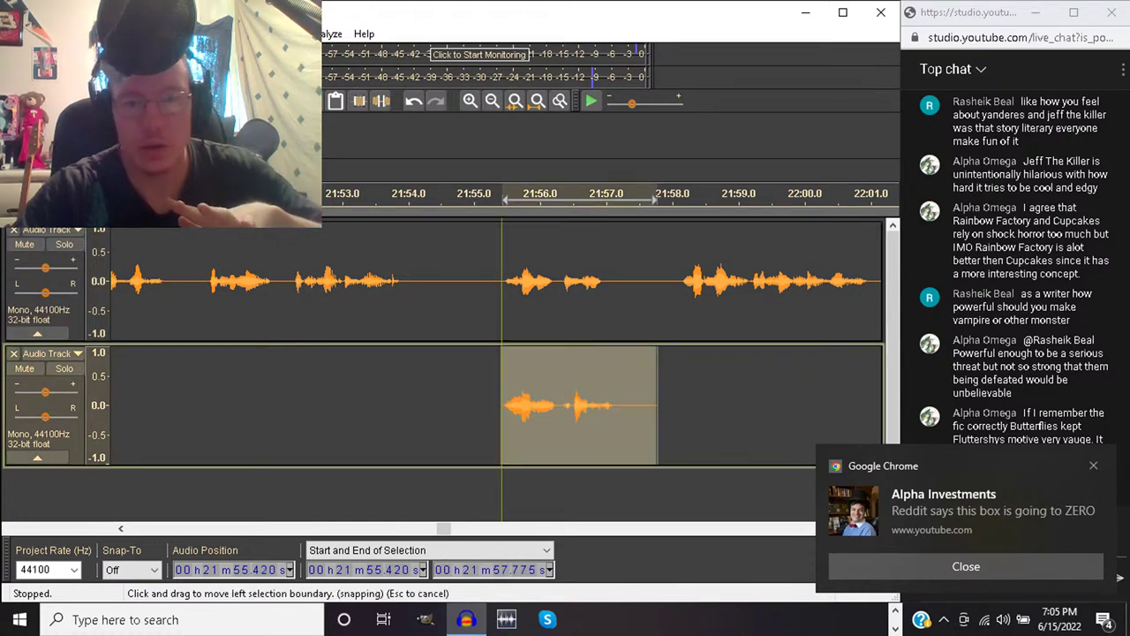
pyautogui.press('space')
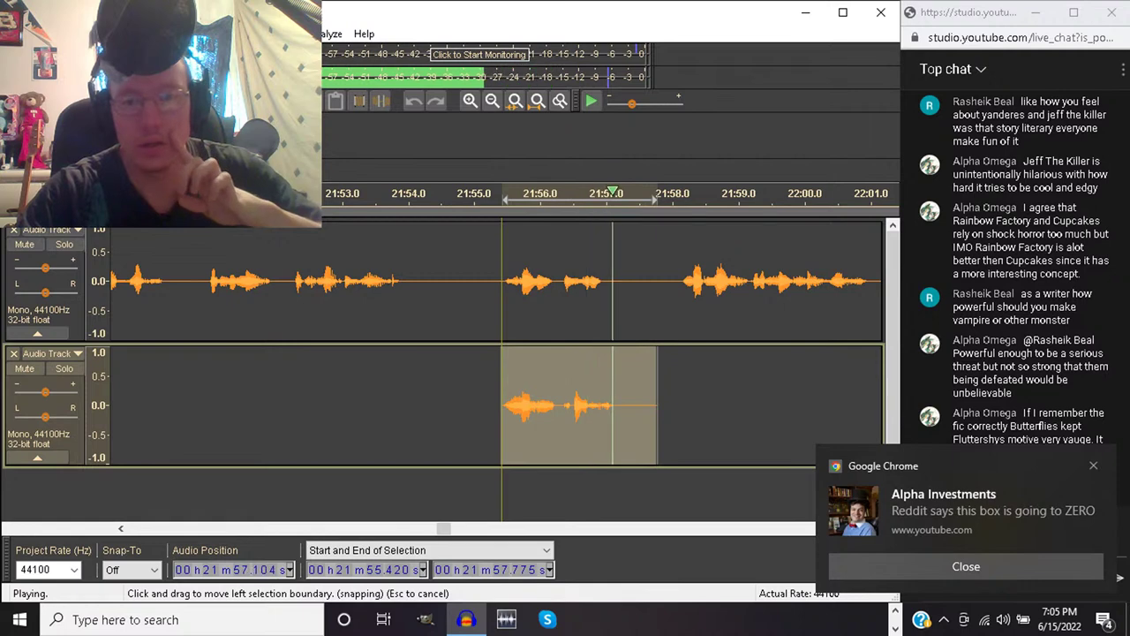
pyautogui.press('space')
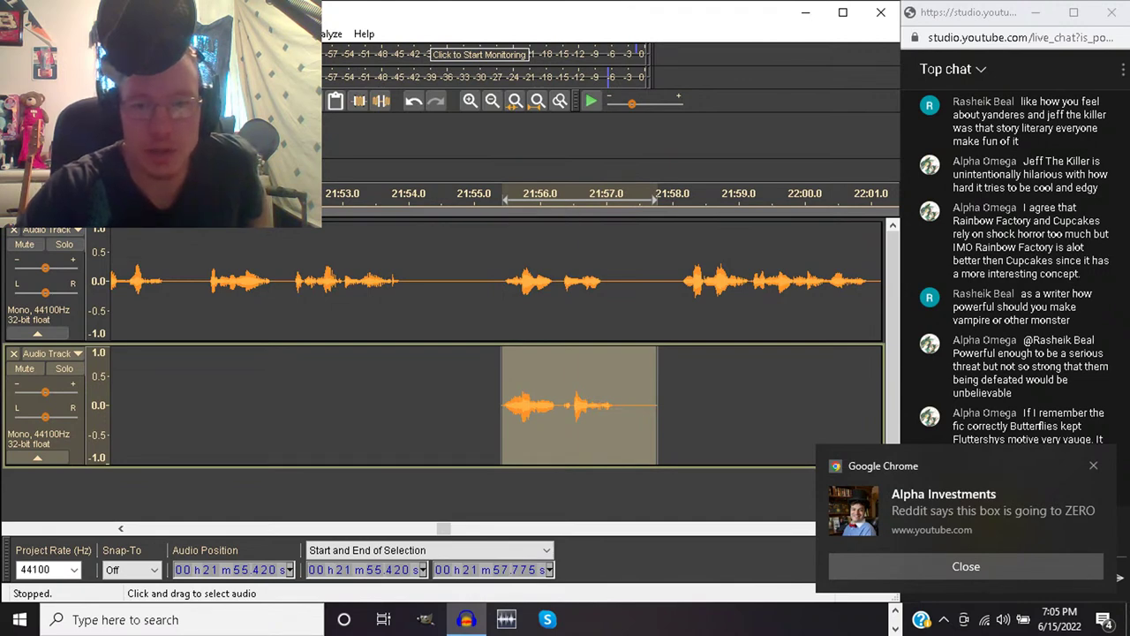
# Play both tracks together from about 21:56.3, at the gap before the phrase's second part
pyautogui.click(562, 282)
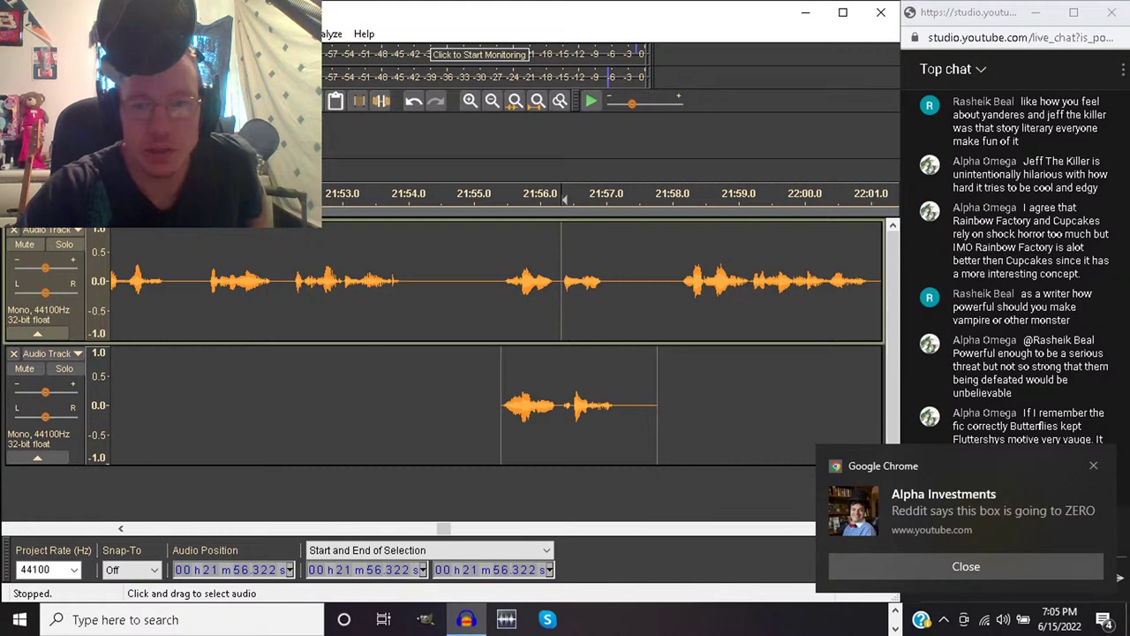
pyautogui.keyDown('shift'); pyautogui.click(562, 406); pyautogui.keyUp('shift')
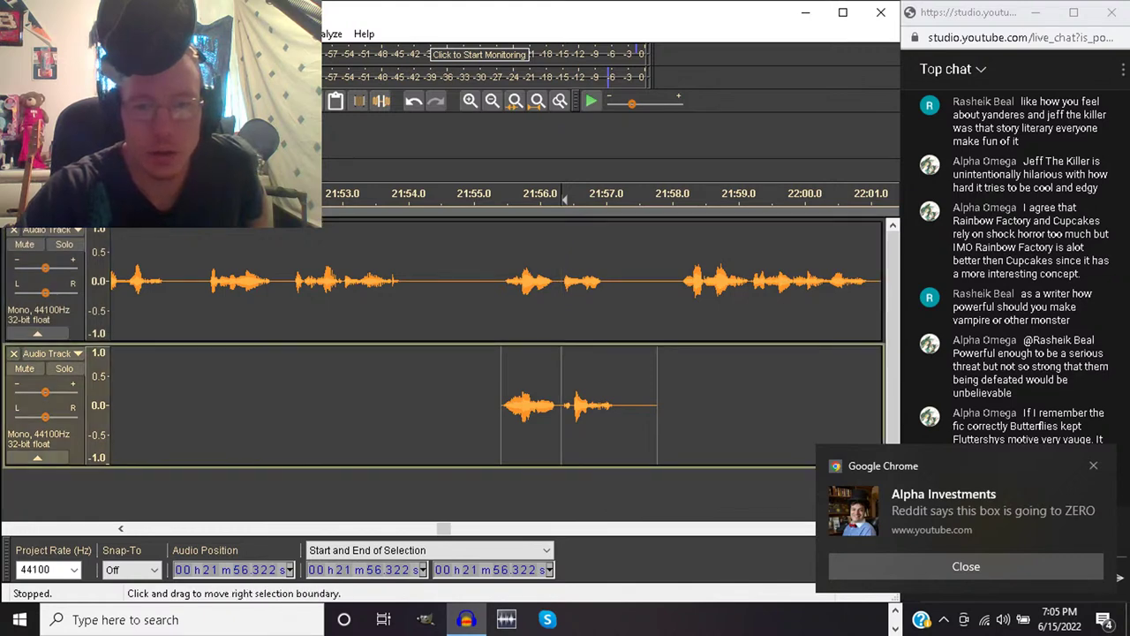
pyautogui.press('space')
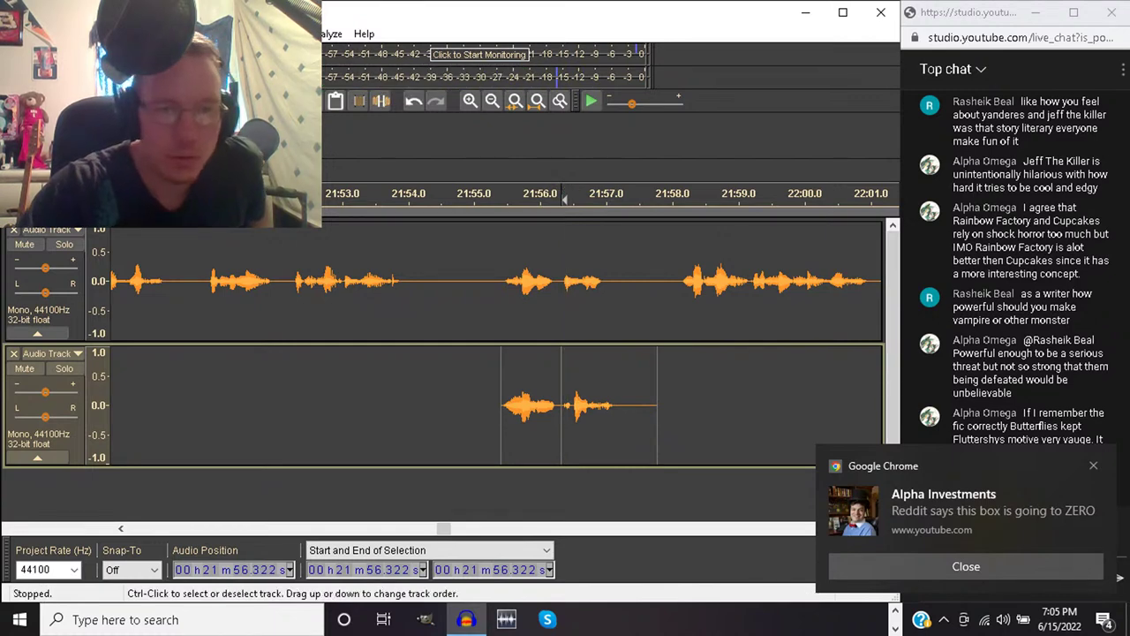
# Solo the pasted clip's track and the narration track in turn, comparing their sound from about 21:56.3
pyautogui.click(64, 369)
pyautogui.press('space')
pyautogui.press('space')
pyautogui.press('space')
pyautogui.press('space')
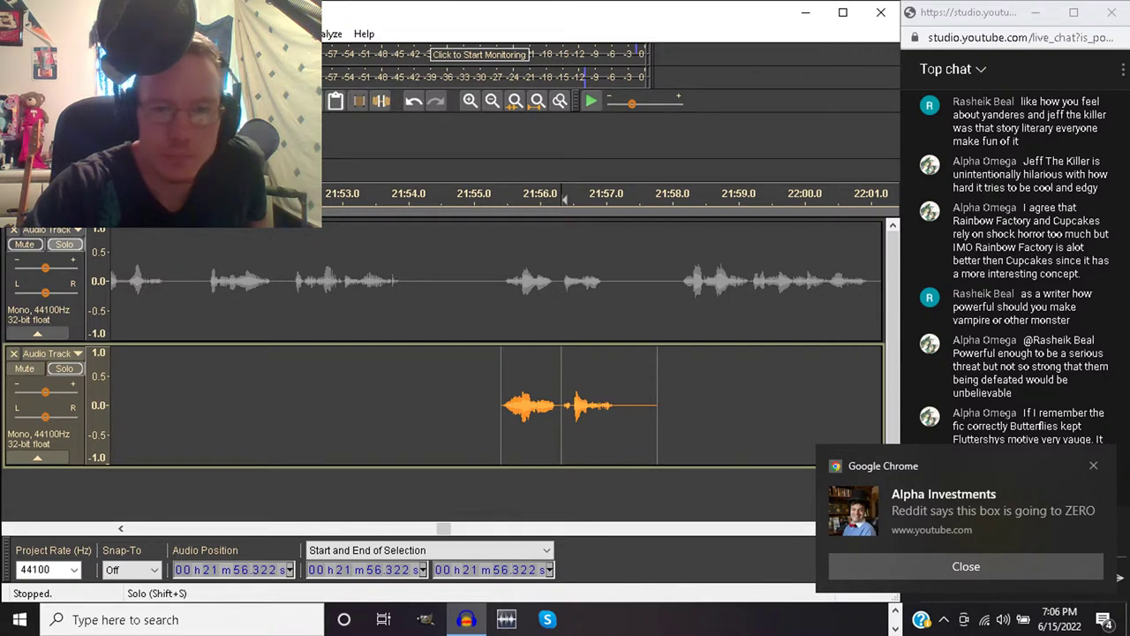
pyautogui.click(64, 244)
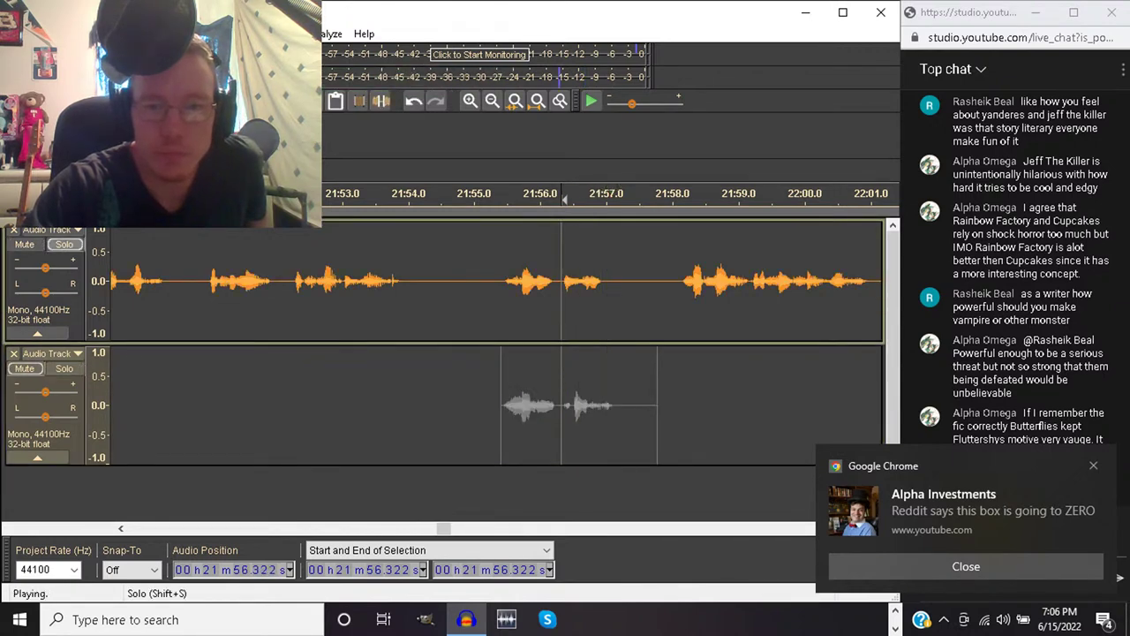
pyautogui.press('space')
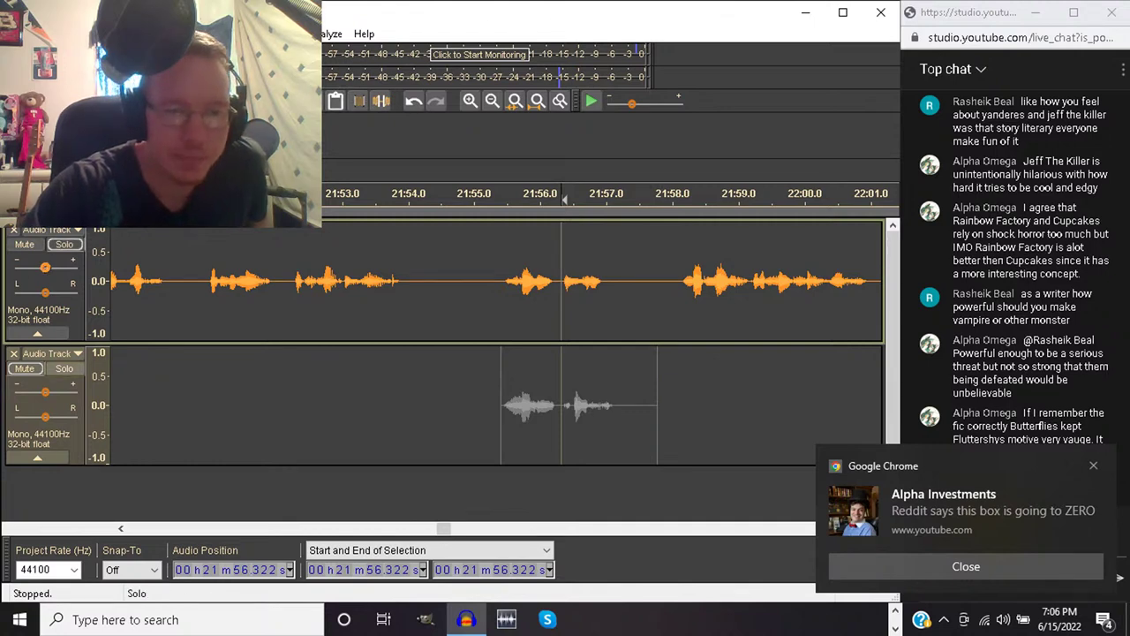
# Turn off soloing so both tracks are audible and play them together from about 21:55.9
pyautogui.click(63, 368)
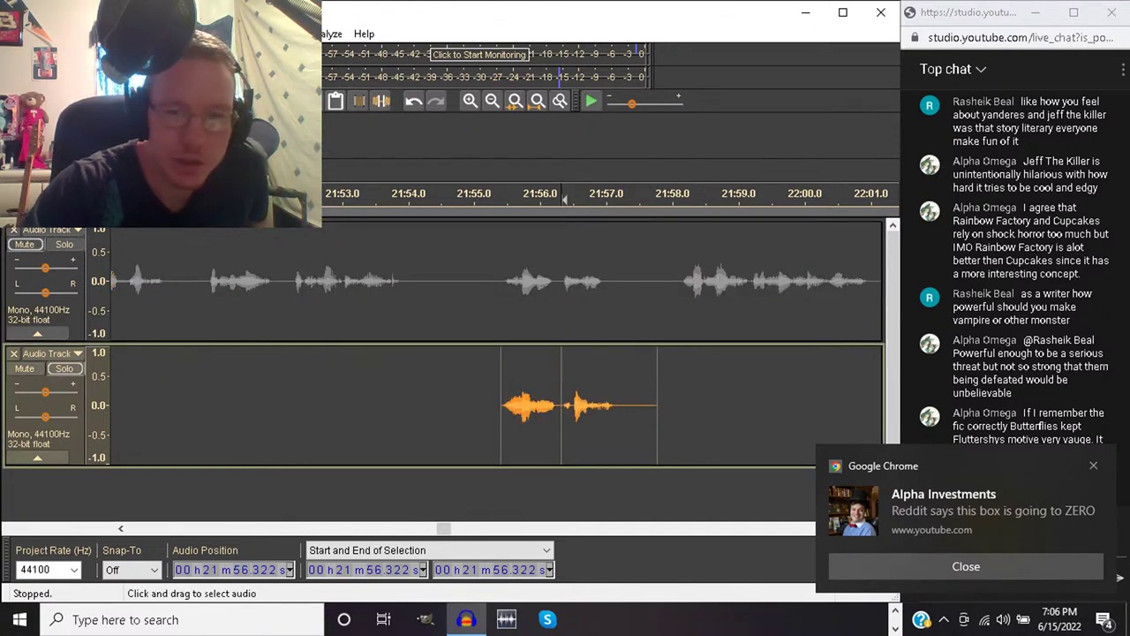
pyautogui.click(536, 432)
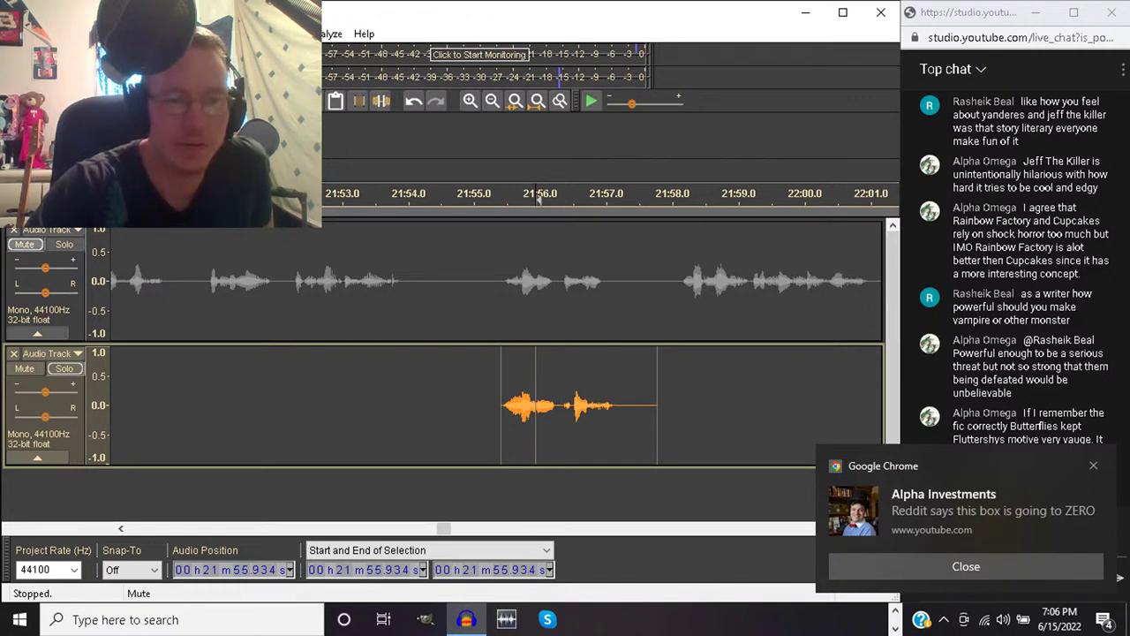
pyautogui.click(64, 368)
pyautogui.press('space')
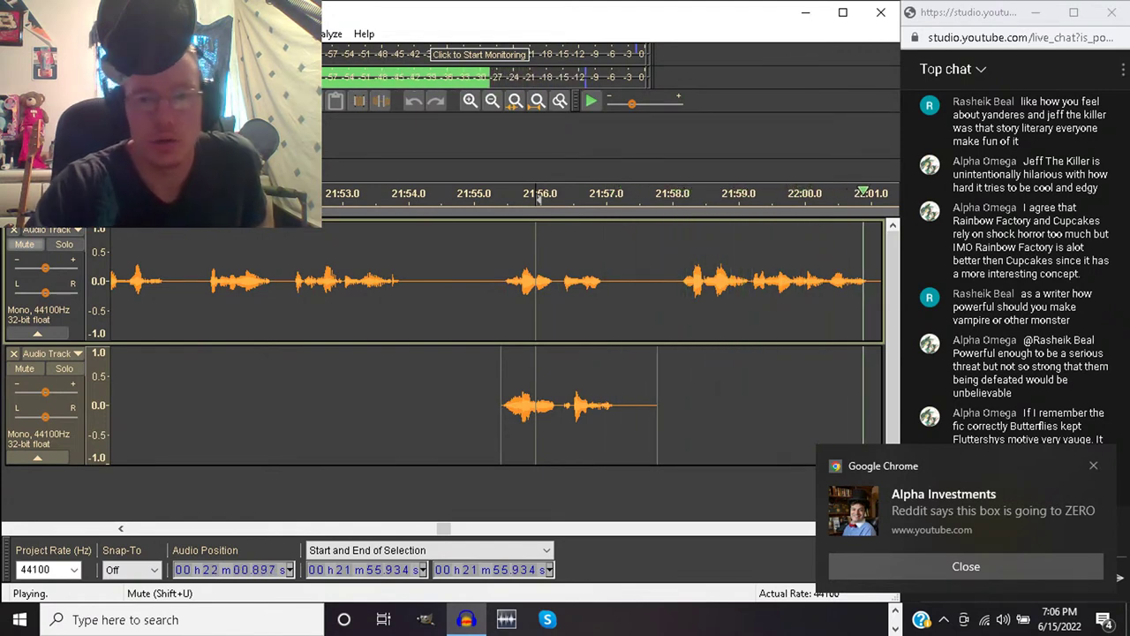
# Replay both tracks from about 21:55.9 to check how the layered phrase sounds, and stop playback
pyautogui.press('space')
pyautogui.press('space')
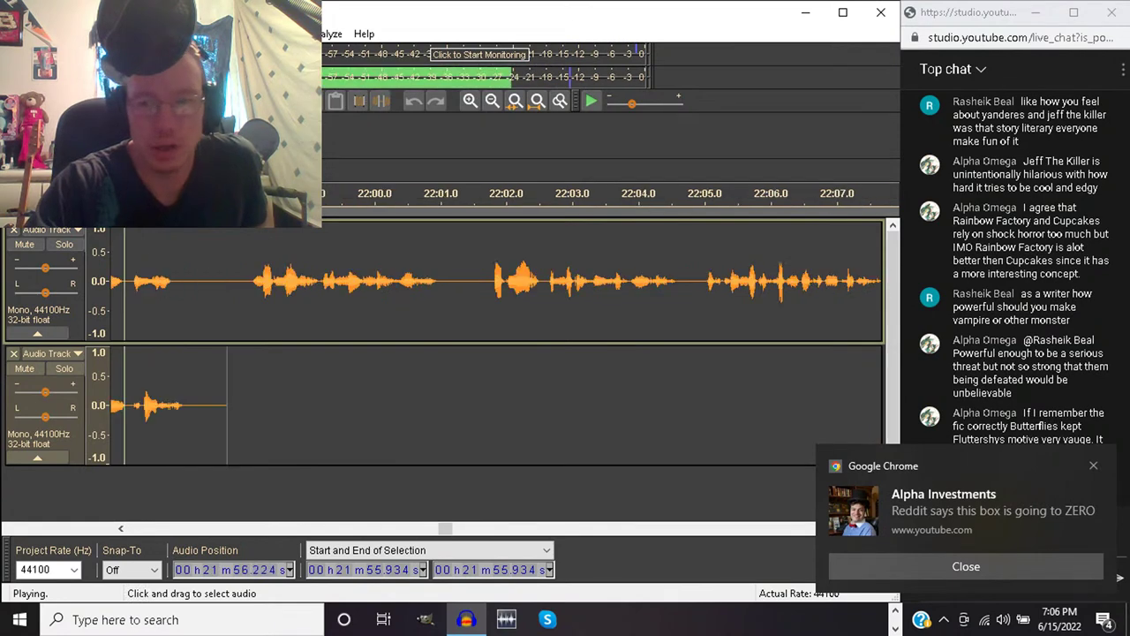
pyautogui.press('space')
pyautogui.press('space')
pyautogui.press('space')
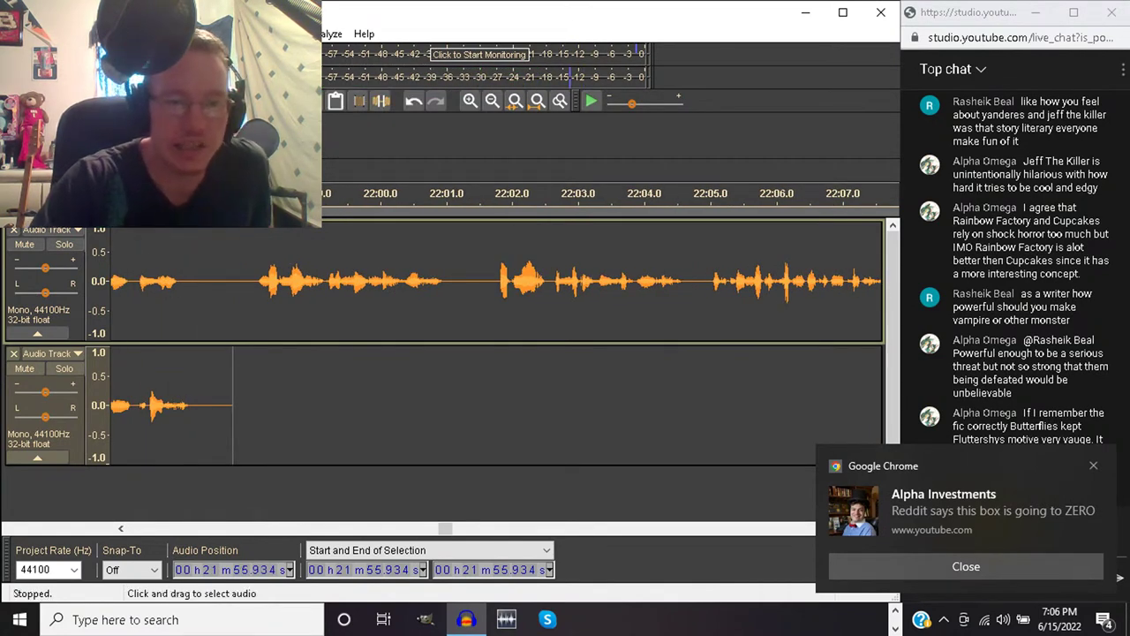
# Compare where the phrase's second part starts on both tracks, at about 21:56.37, and listen from that point
pyautogui.click(138, 291)
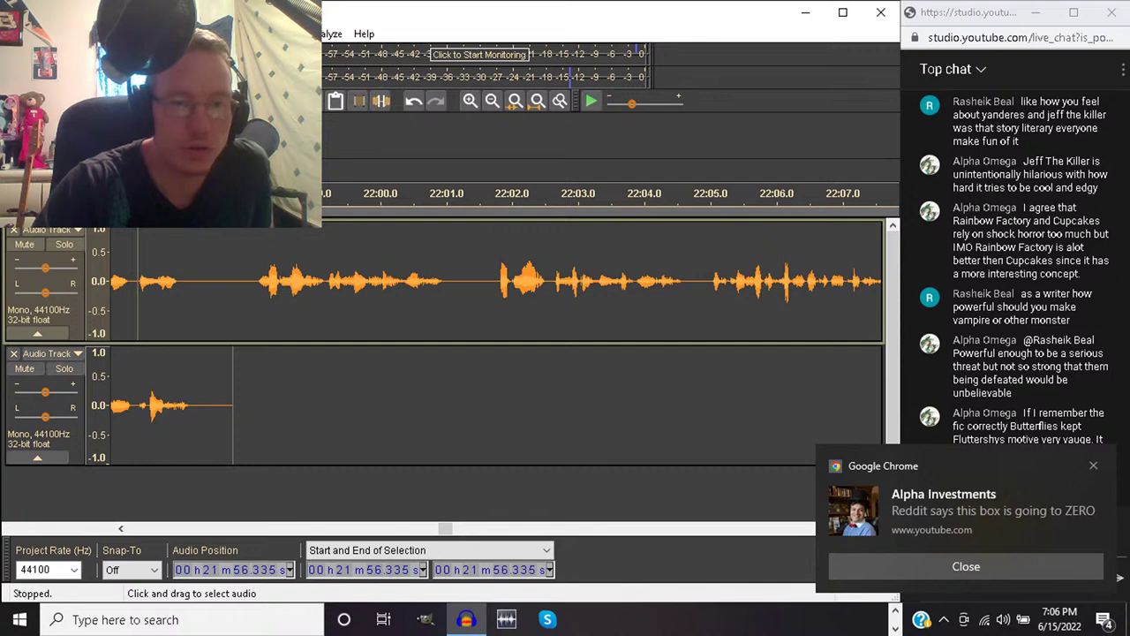
pyautogui.click(138, 406)
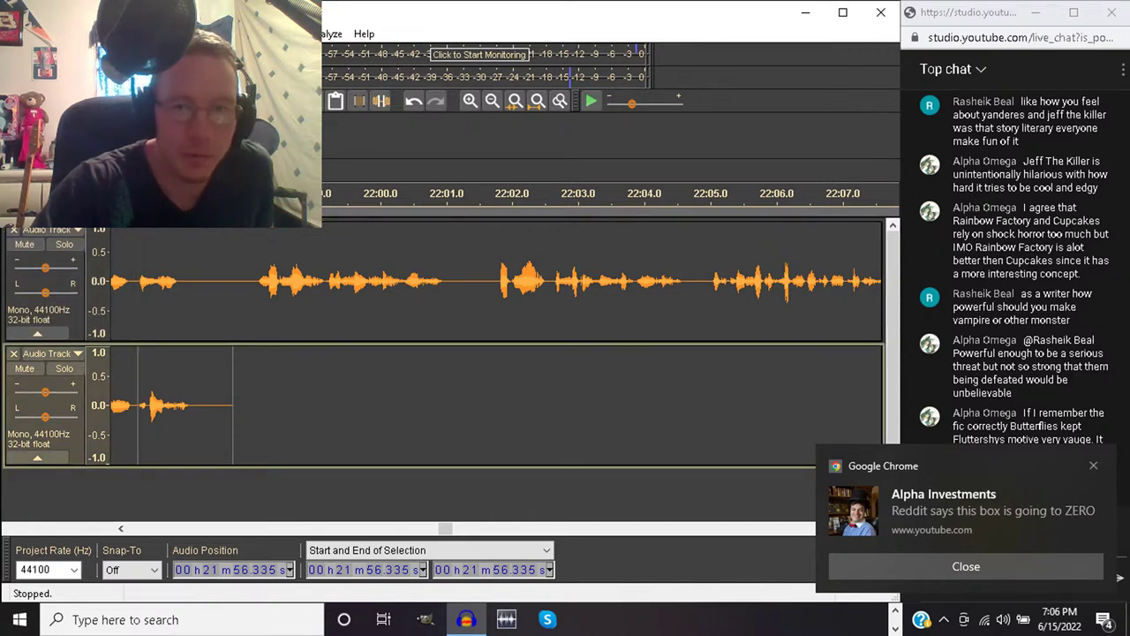
pyautogui.click(471, 101)
pyautogui.click(471, 101)
pyautogui.click(471, 100)
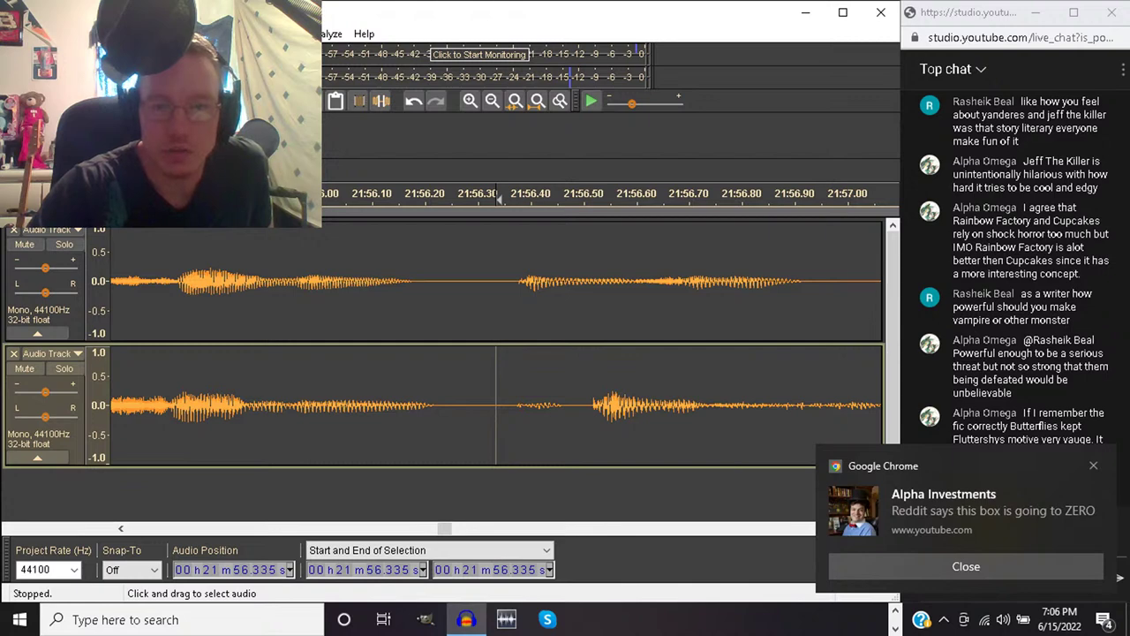
pyautogui.click(516, 300)
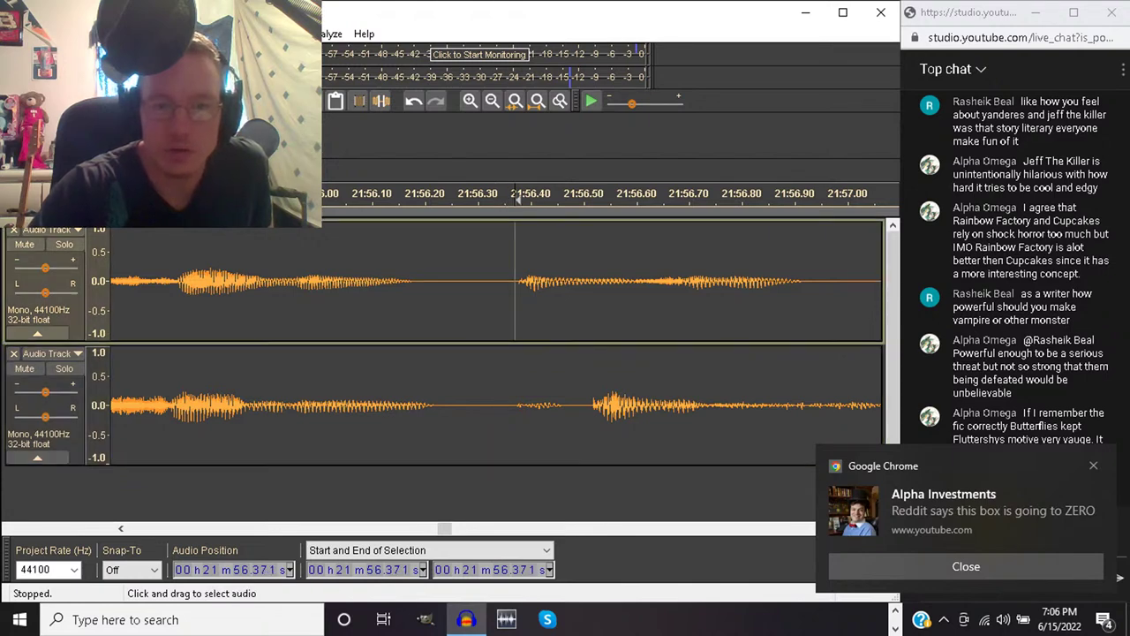
pyautogui.click(516, 415)
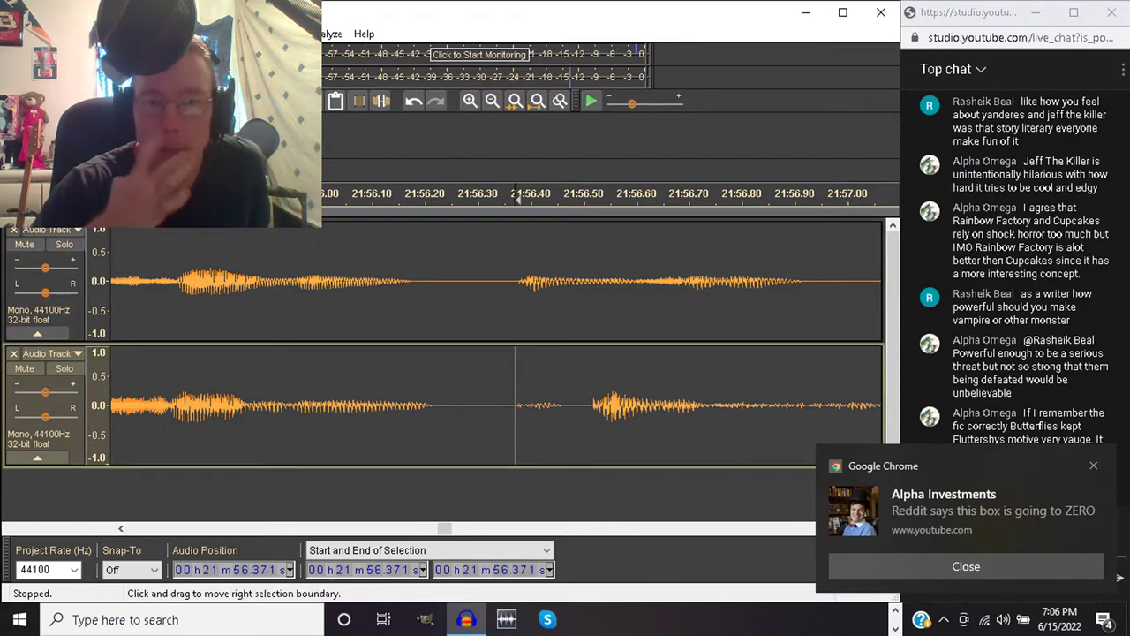
pyautogui.press('space')
pyautogui.press('space')
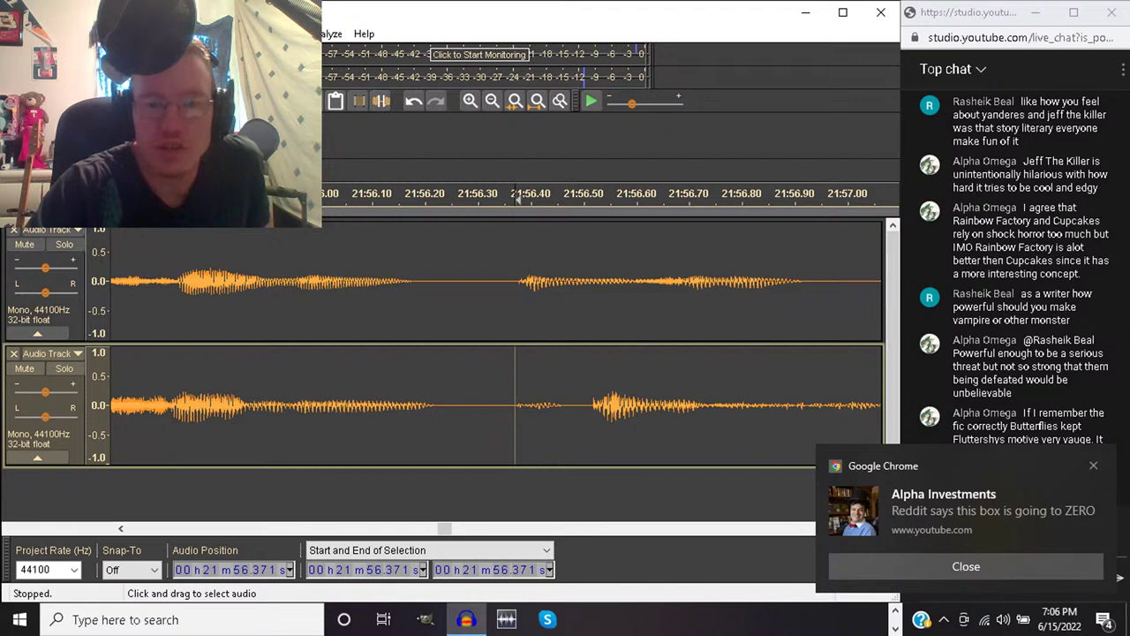
# Set the cursor on the narration track to about 21:56.36, just before the phrase's second part, and listen from there several times
pyautogui.click(516, 300)
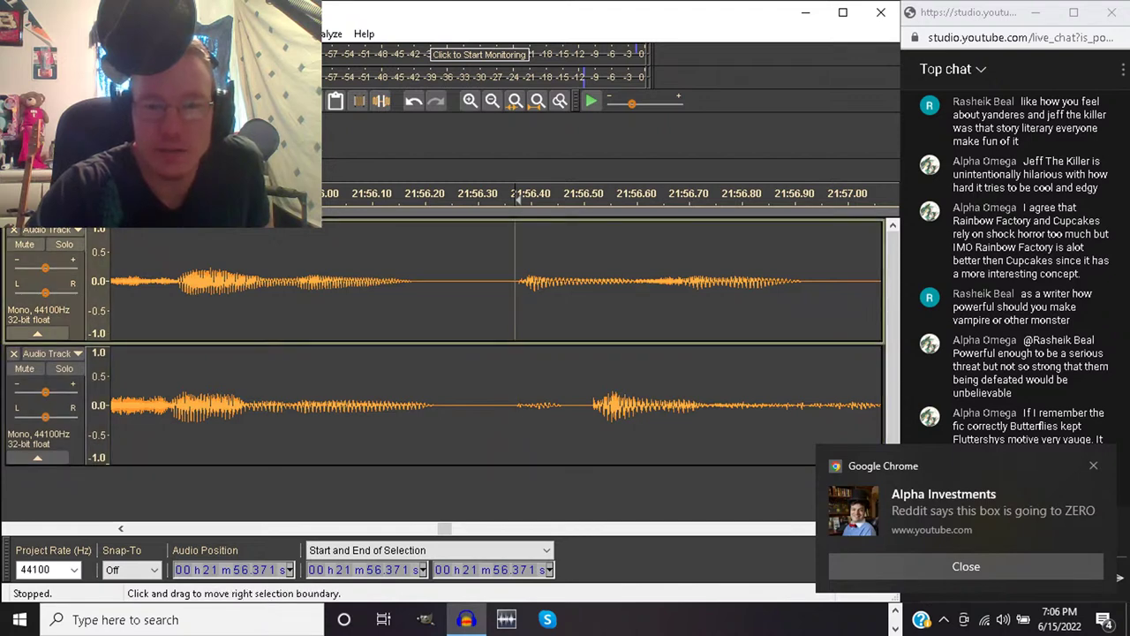
pyautogui.moveTo(518, 200); pyautogui.dragTo(512, 200)
pyautogui.click(511, 200)
pyautogui.press('space')
pyautogui.press('space')
pyautogui.press('space')
pyautogui.press('space')
pyautogui.press('space')
pyautogui.press('space')
pyautogui.press('space')
pyautogui.press('space')
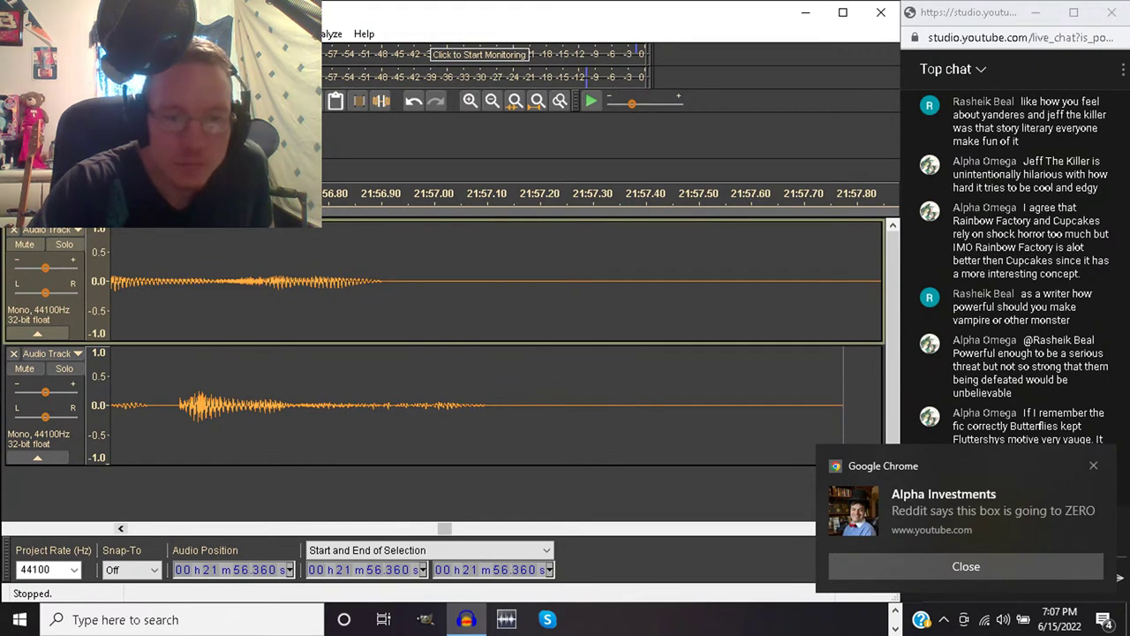
# Undo the last deletion in the upper track around 21 m 56.36 s
pyautogui.hscroll(-5, 503, 345)
pyautogui.hscroll(-5, 504, 345)
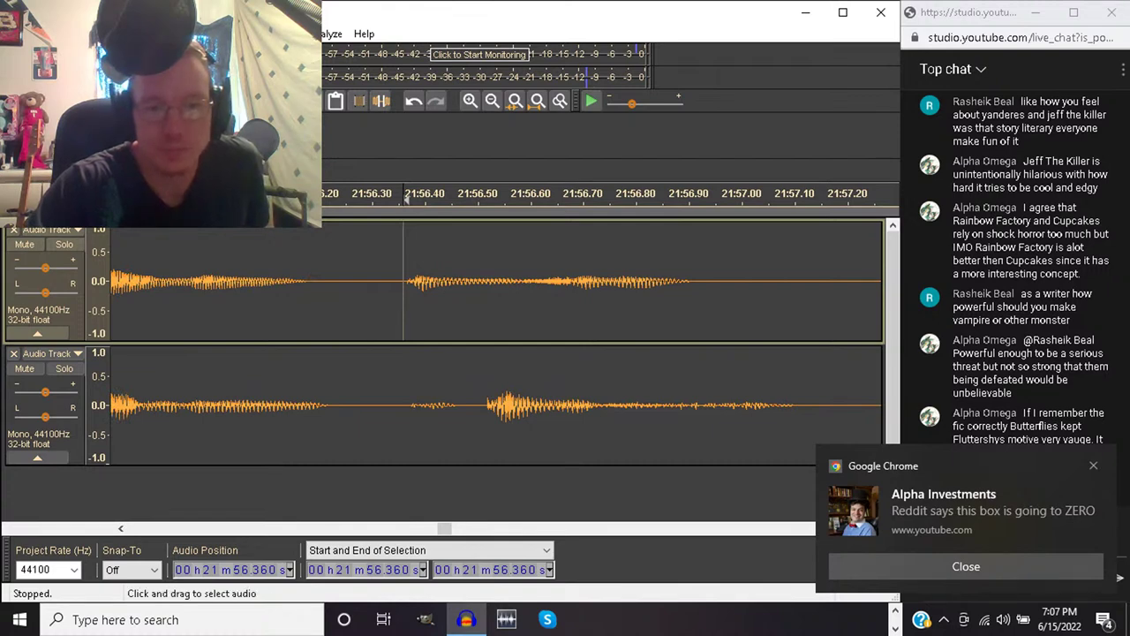
pyautogui.hotkey('ctrl', 'z')
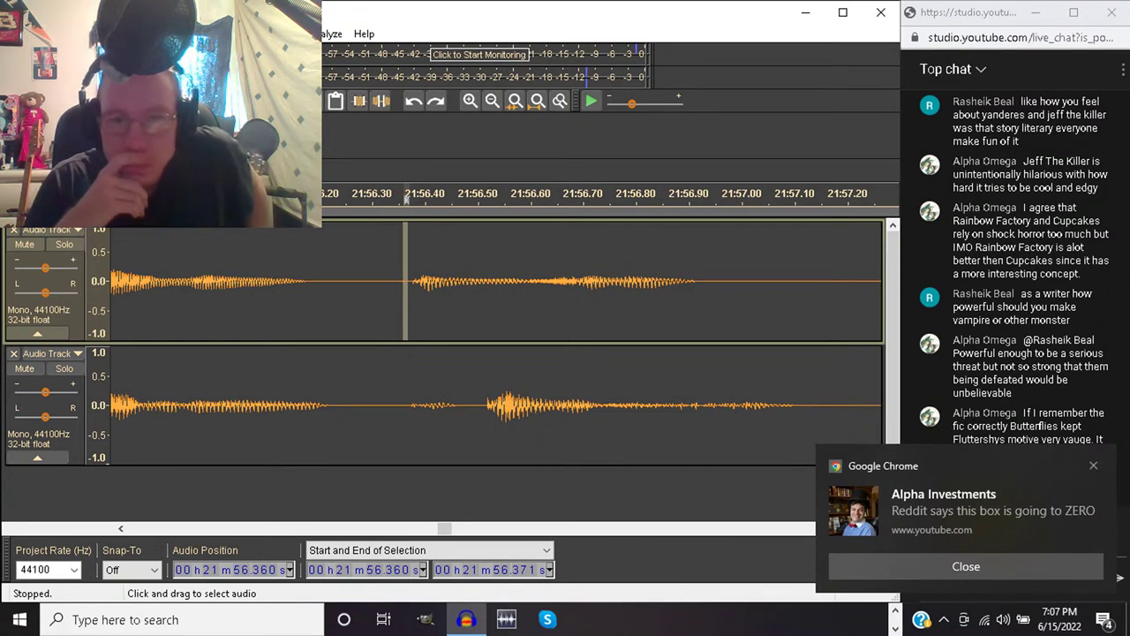
# Solo the lower audio track and play it from about 21 m 56.364 s
pyautogui.press('space')
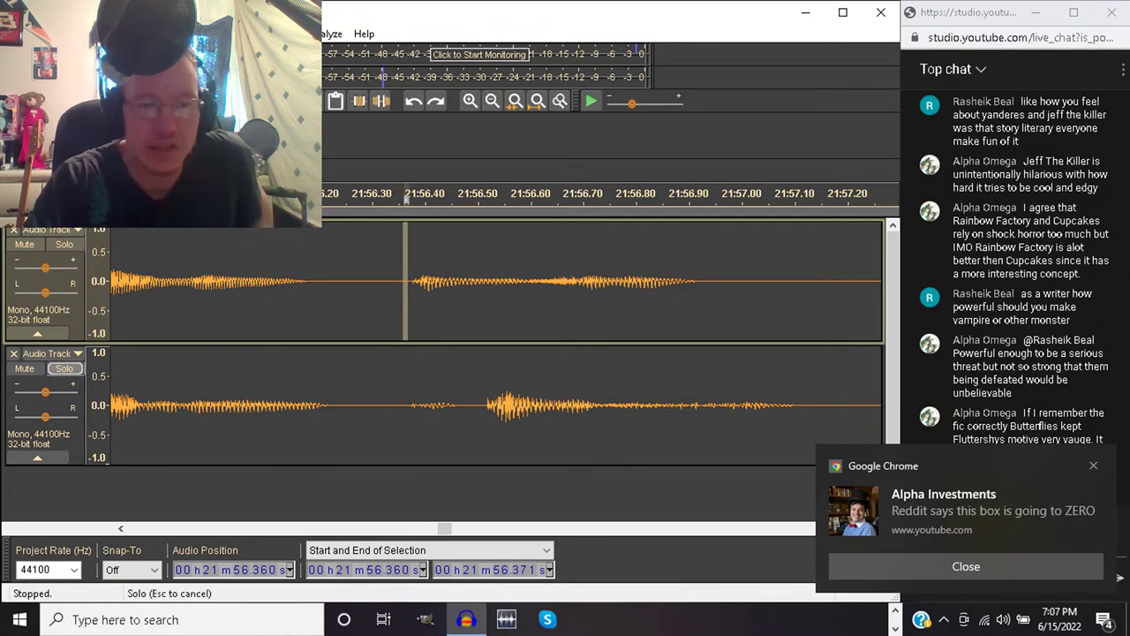
pyautogui.click(64, 368)
pyautogui.press('space')
pyautogui.press('space')
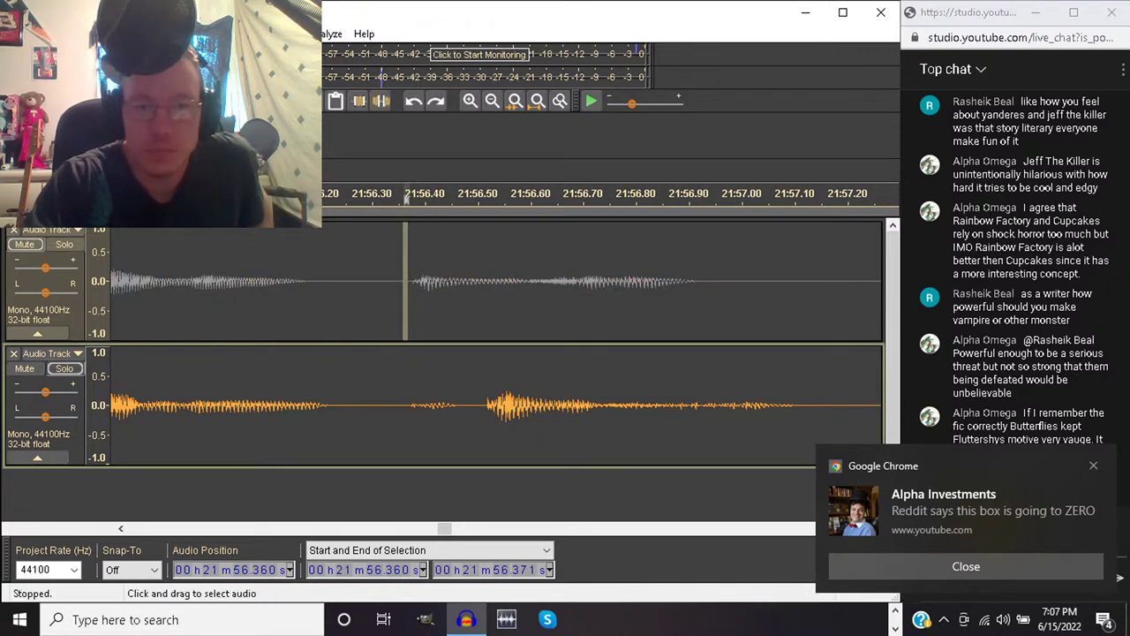
pyautogui.click(407, 401)
pyautogui.press('space')
pyautogui.press('space')
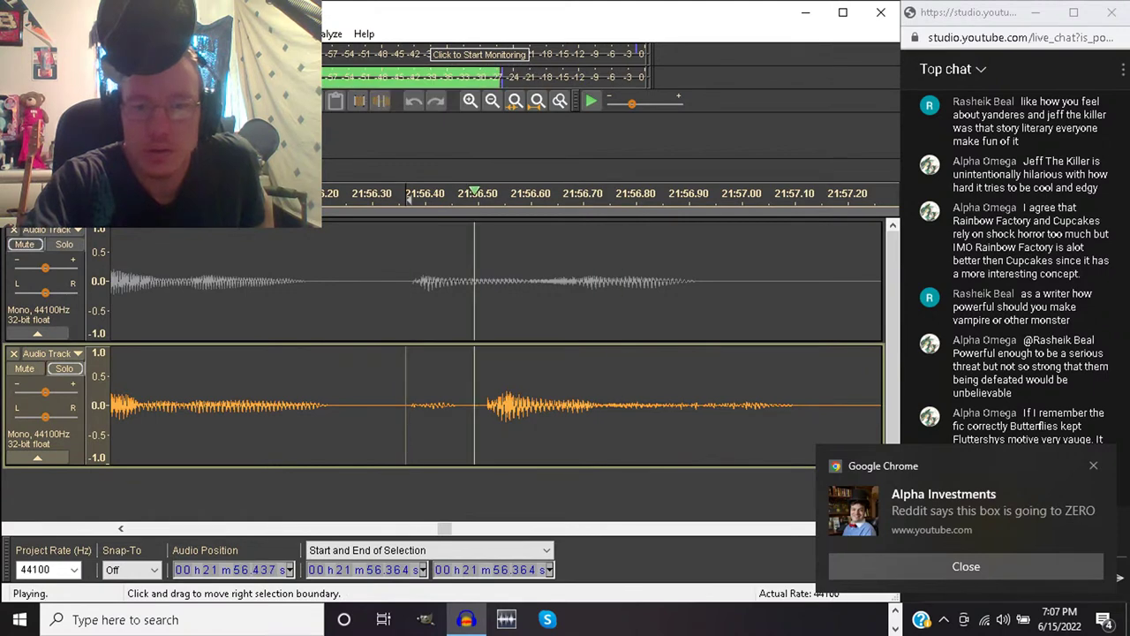
pyautogui.press('space')
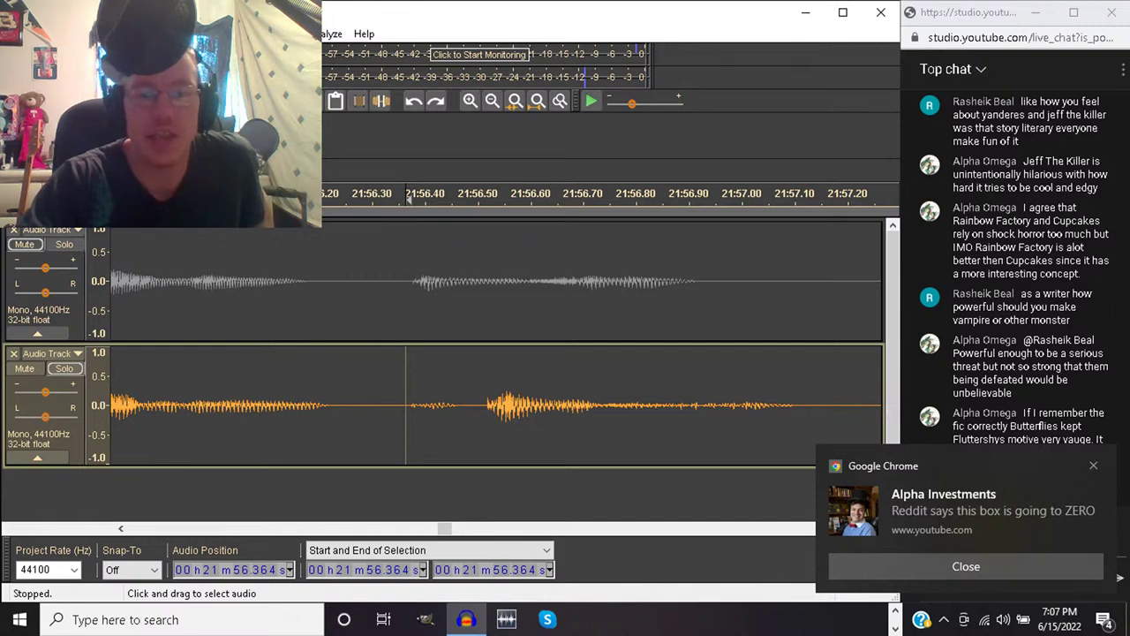
# Delete the lower track's audio from about 21 m 56.369 s to 21 m 56.519 s and turn off that track's solo
pyautogui.click(408, 283)
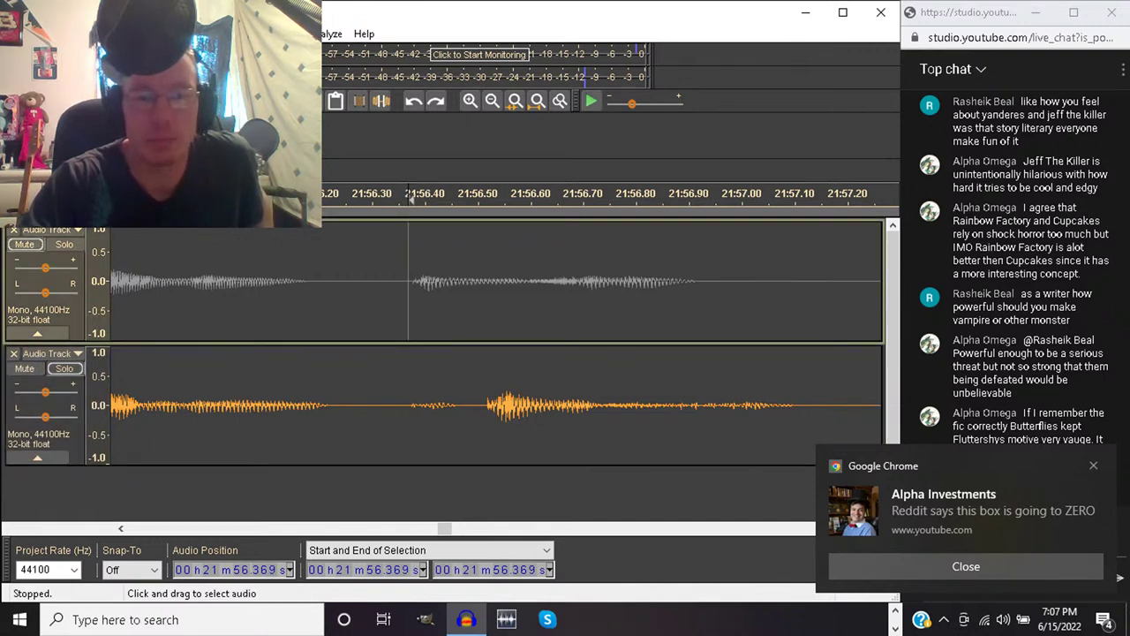
pyautogui.click(408, 406)
pyautogui.moveTo(408, 406); pyautogui.dragTo(485, 406)
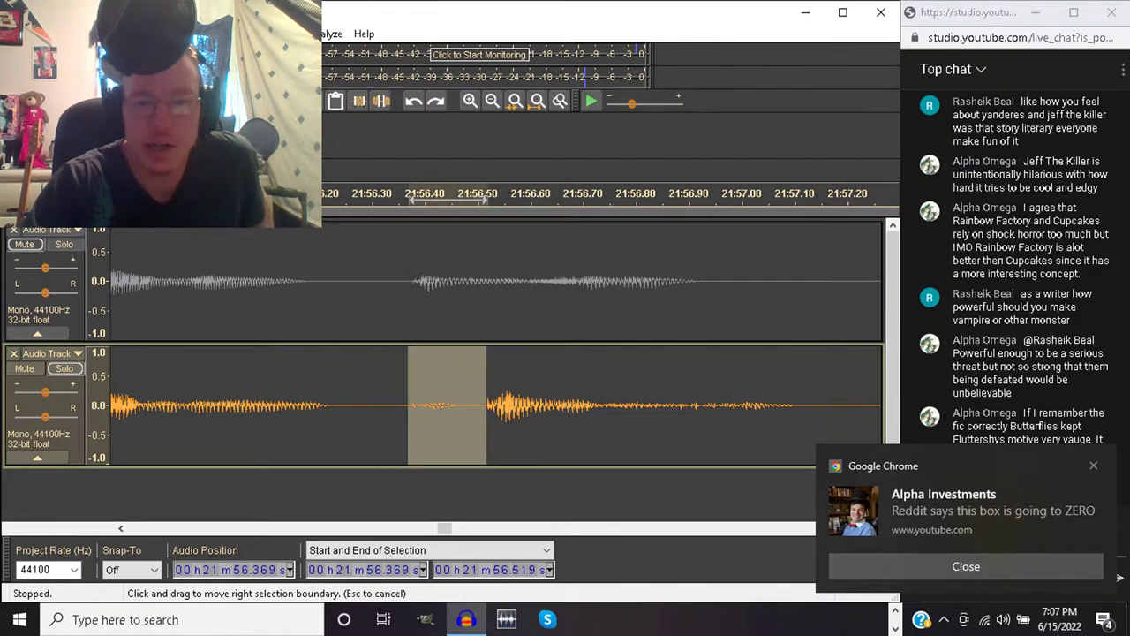
pyautogui.press('Delete')
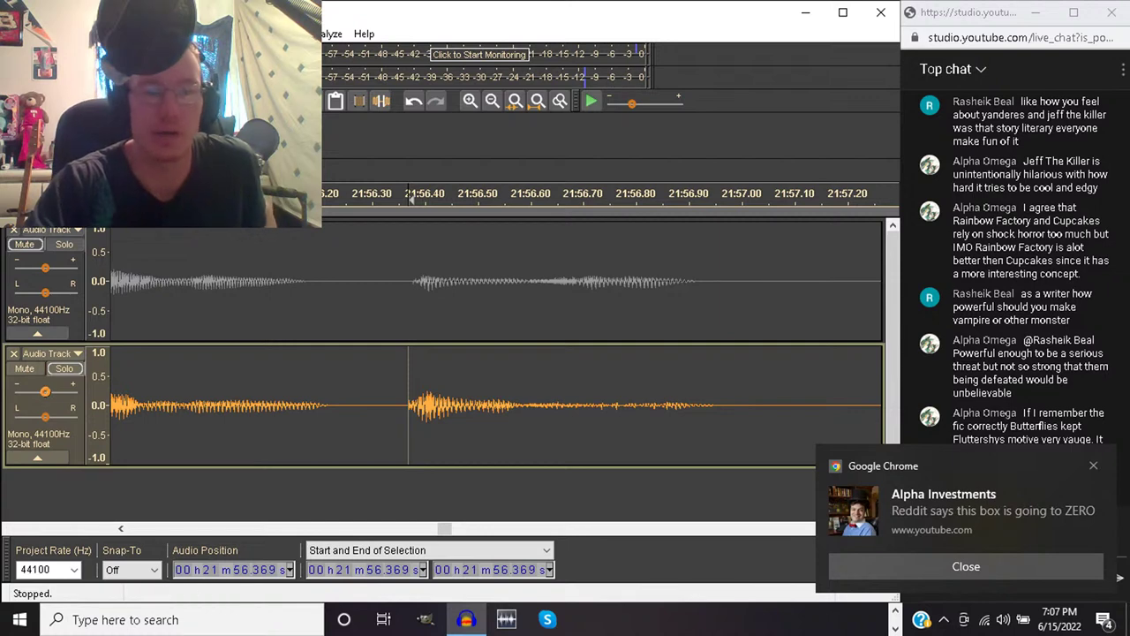
pyautogui.click(64, 368)
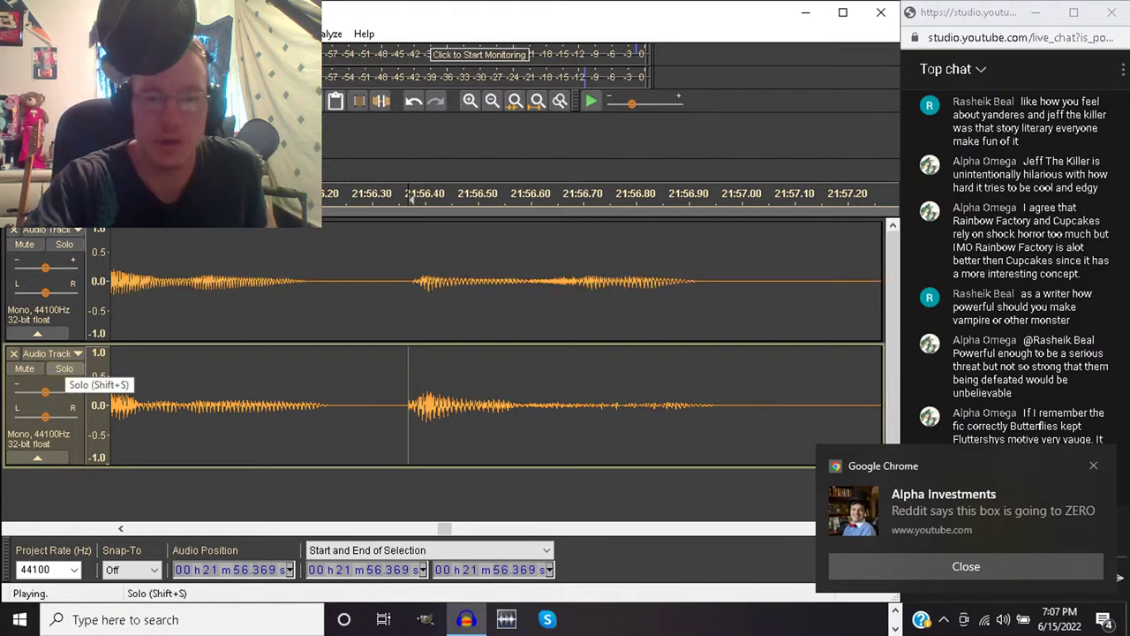
# Dismiss the browser notification and play both tracks from about 21 m 55.327 s through to 22 m 10 s
pyautogui.press('space')
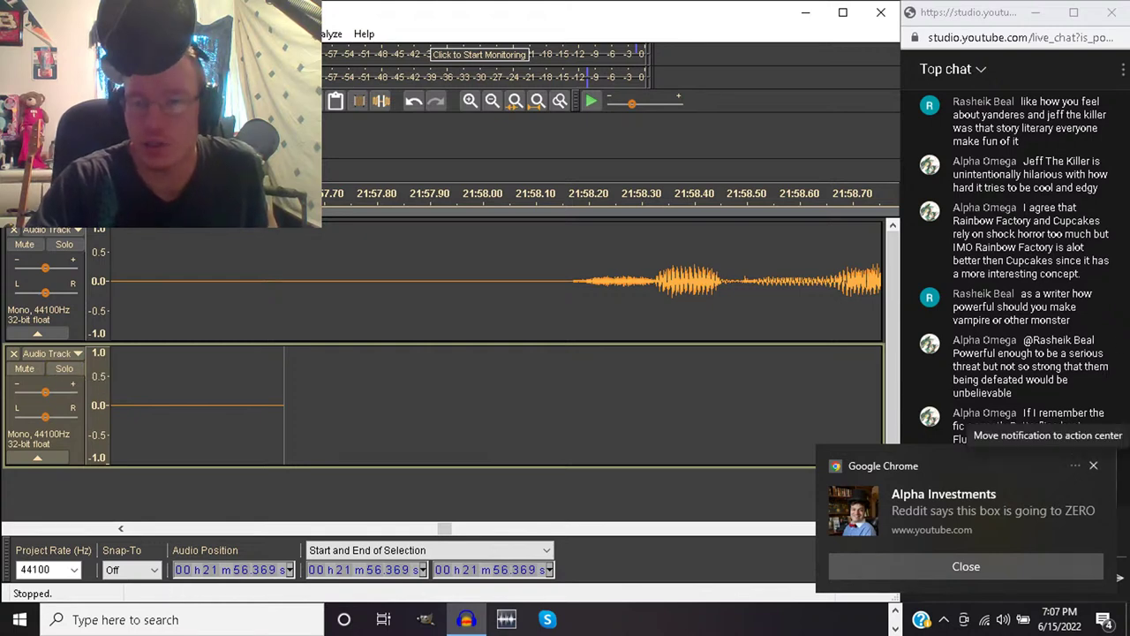
pyautogui.click(1093, 465)
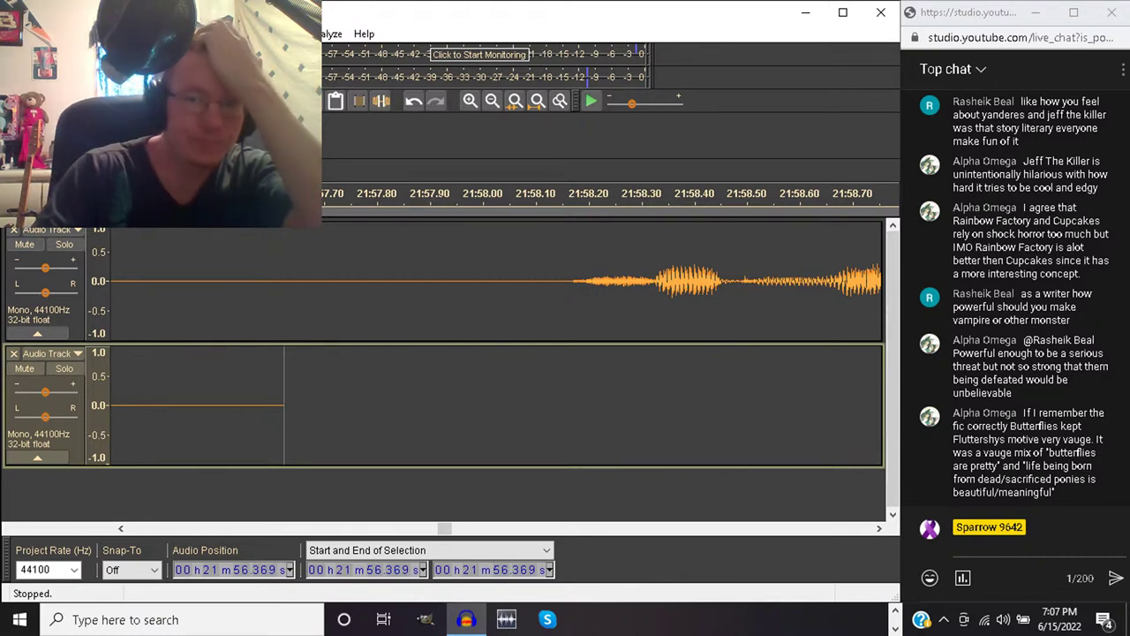
pyautogui.click(492, 100)
pyautogui.click(492, 101)
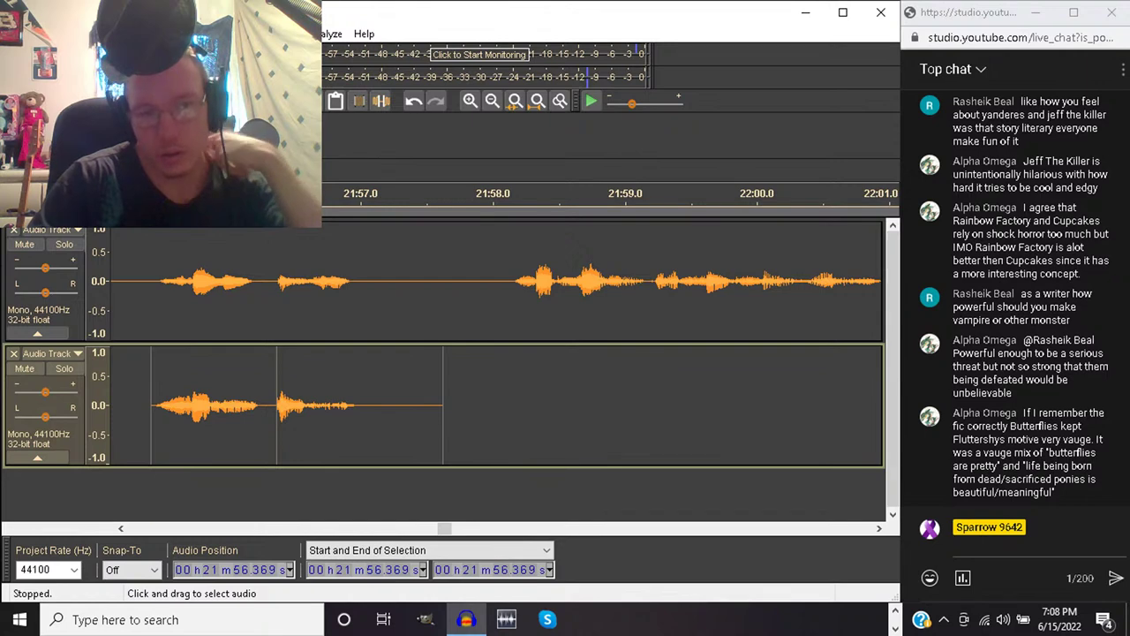
pyautogui.click(139, 300)
pyautogui.press('space')
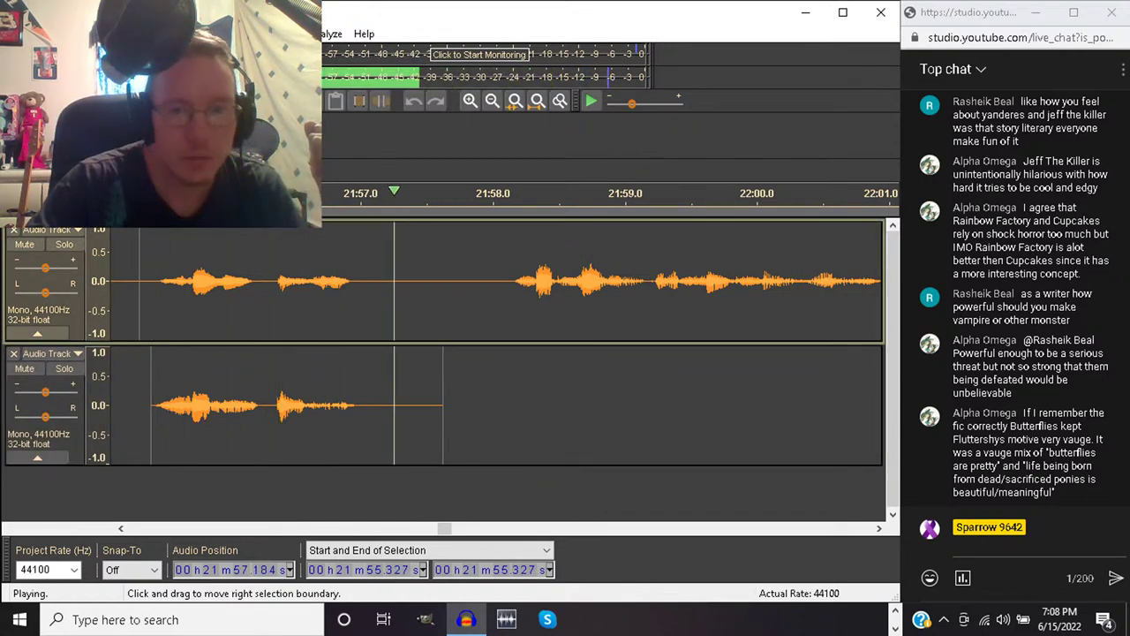
pyautogui.press('space')
pyautogui.press('space')
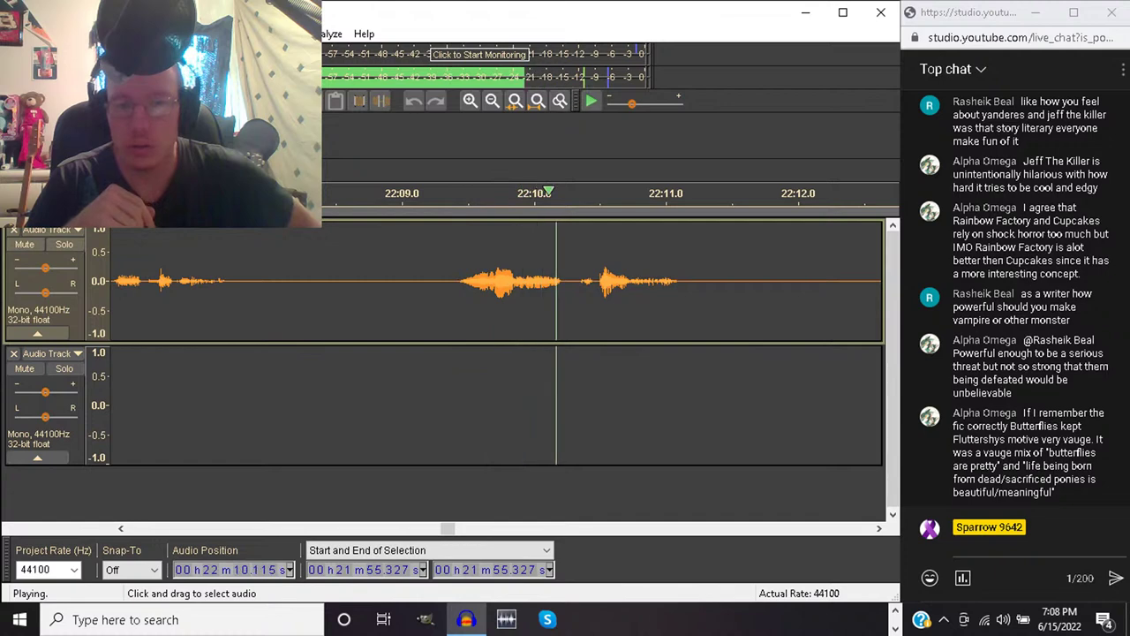
pyautogui.press('space')
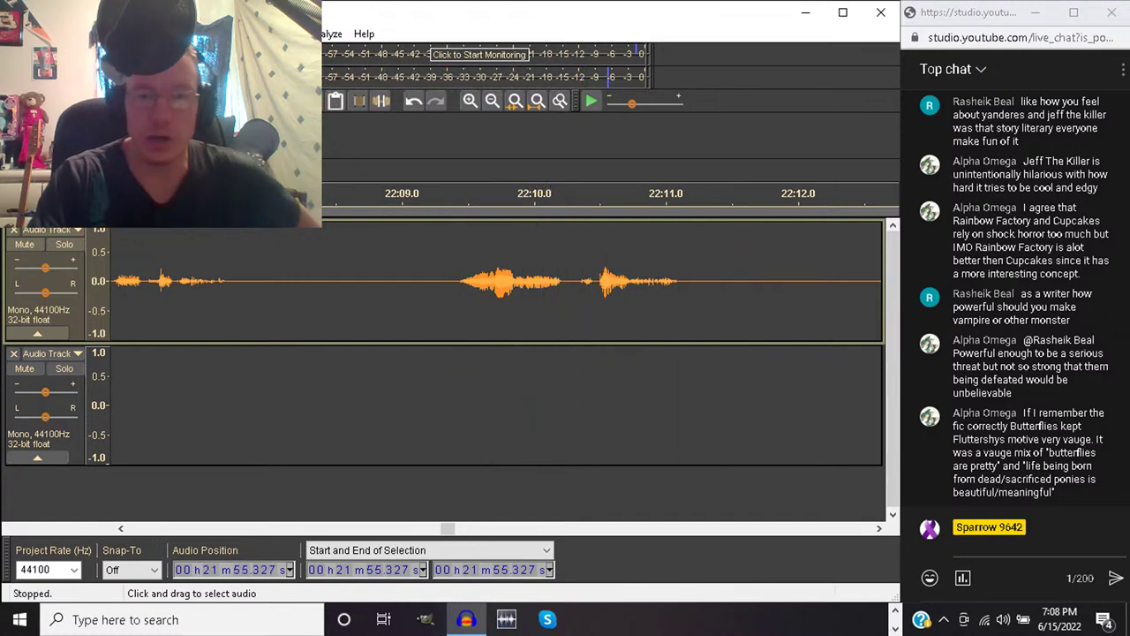
pyautogui.click(446, 281)
pyautogui.moveTo(445, 281); pyautogui.dragTo(715, 281)
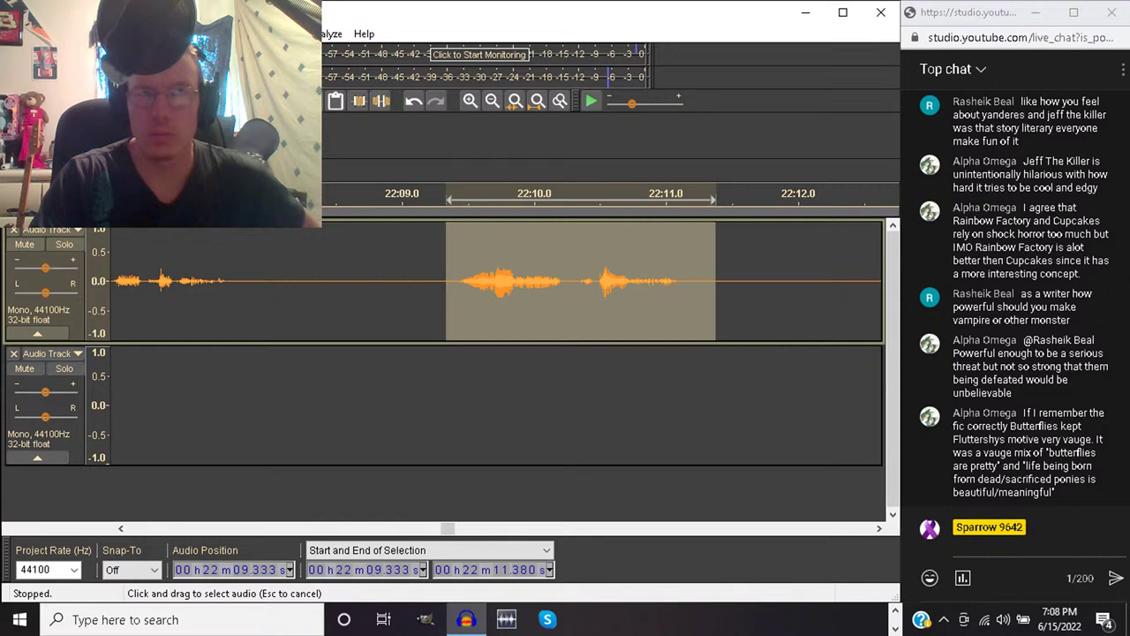
pyautogui.moveTo(446, 281); pyautogui.dragTo(403, 281)
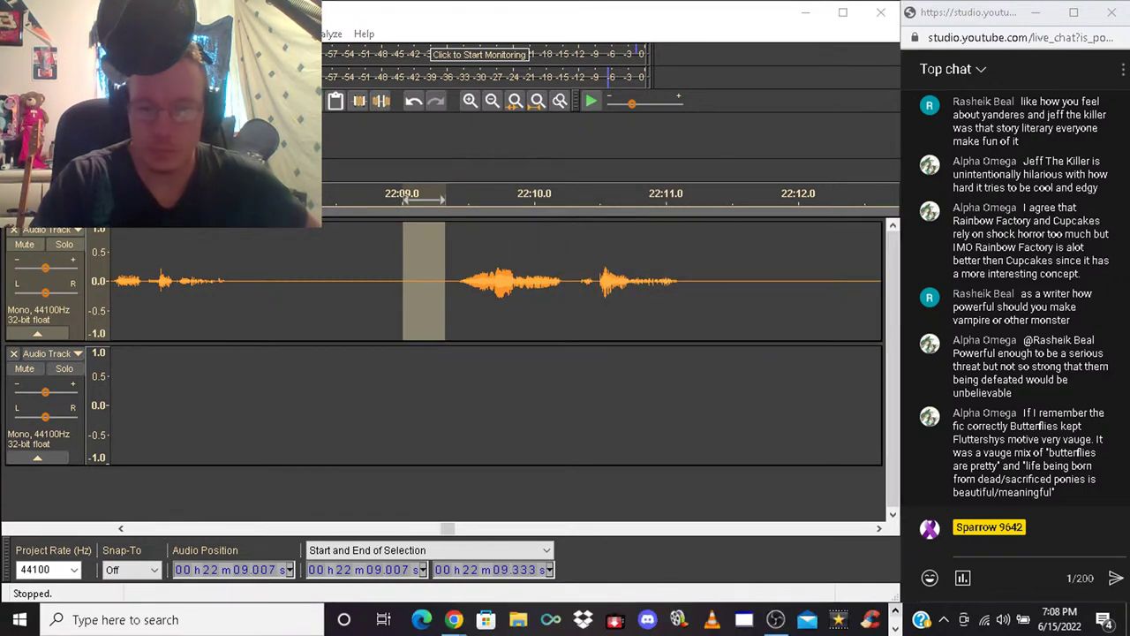
# Switch to Chrome and look through the story chapter for the passage where Daisy tries to run away from her sisters
pyautogui.click(452, 619)
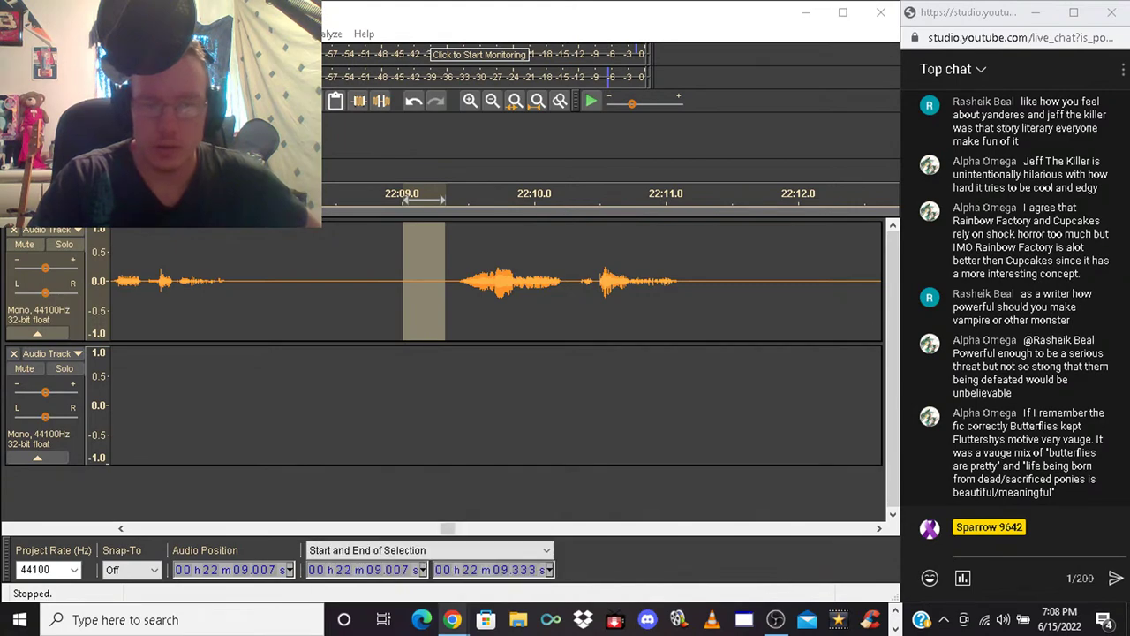
pyautogui.click(412, 540)
pyautogui.hotkey('ctrl', 'shift', 'Tab')
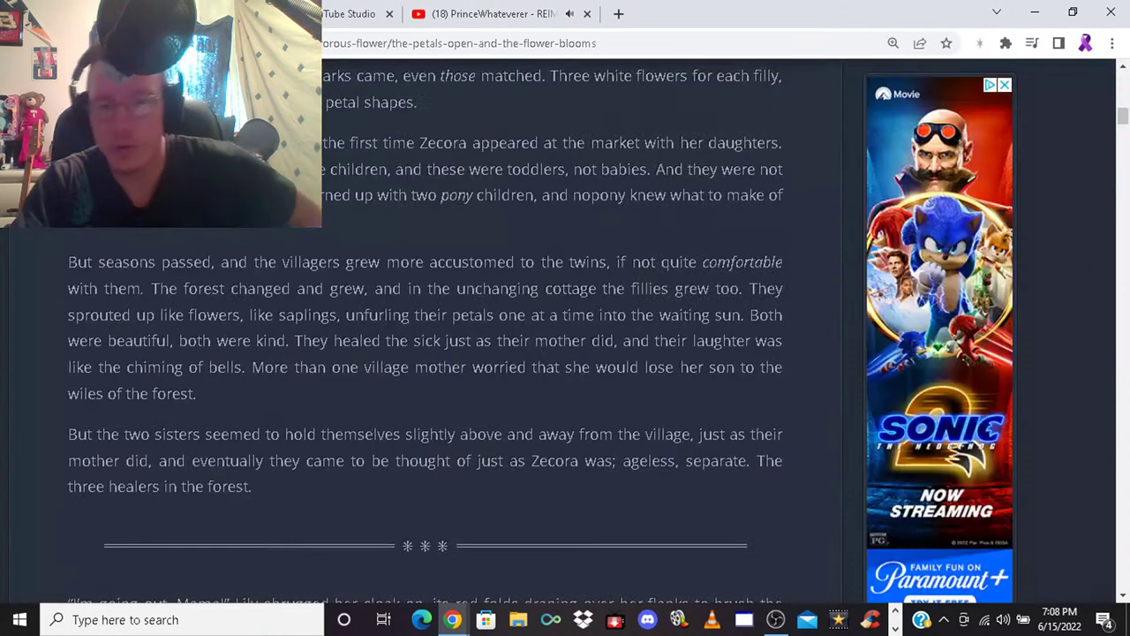
pyautogui.scroll(-10, 424, 327)
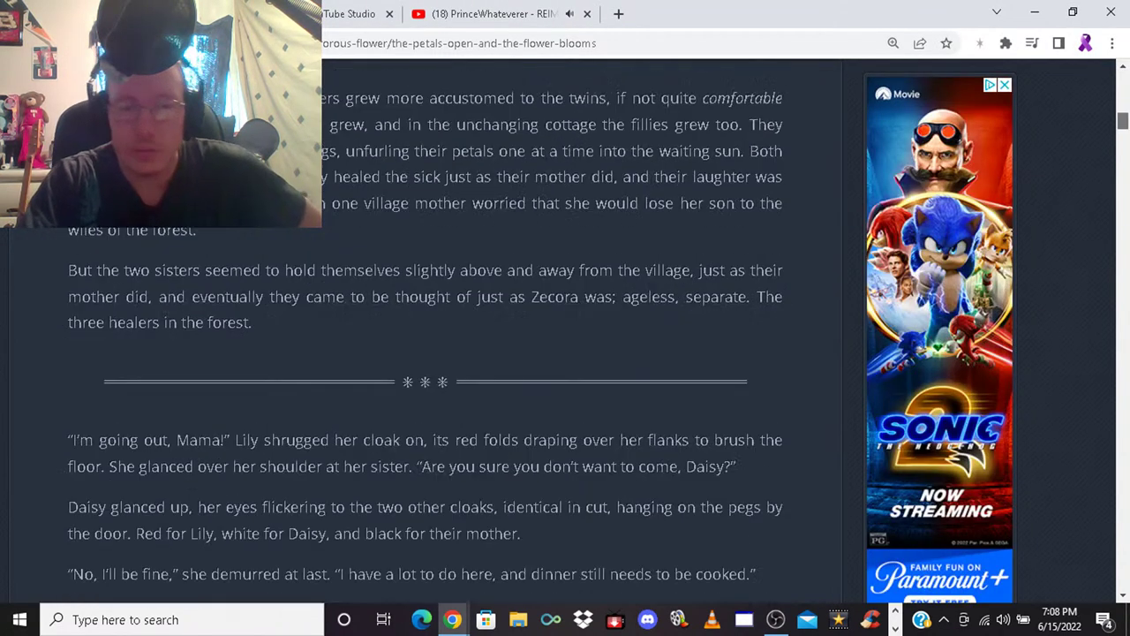
pyautogui.scroll(-15, 424, 327)
pyautogui.doubleClick(460, 326)
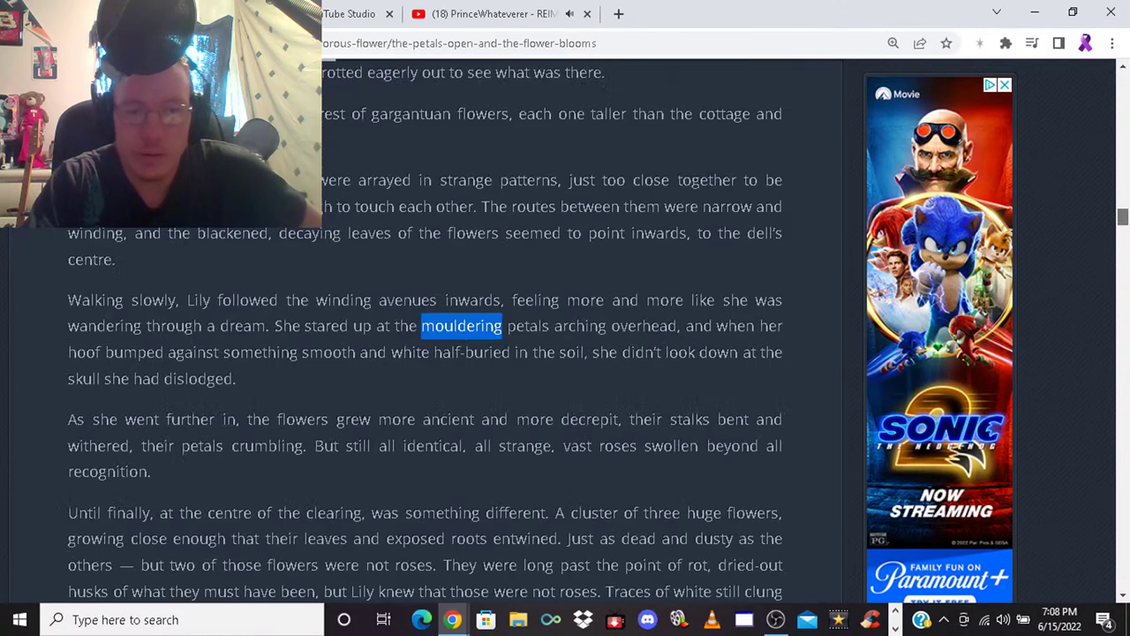
pyautogui.scroll(-5, 424, 327)
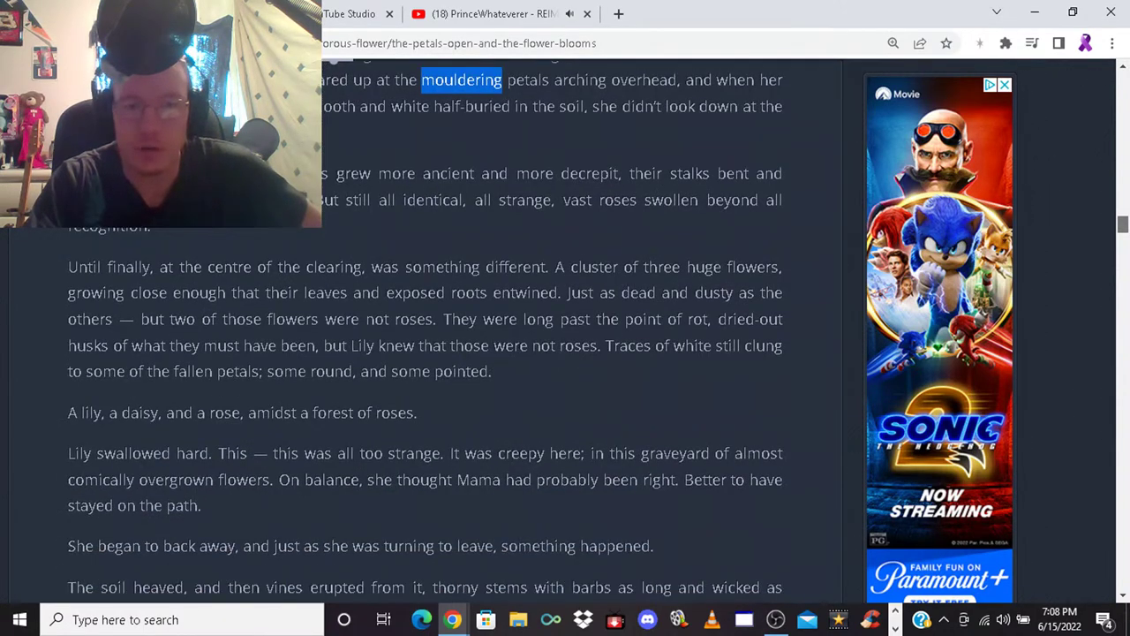
pyautogui.scroll(-2, 424, 326)
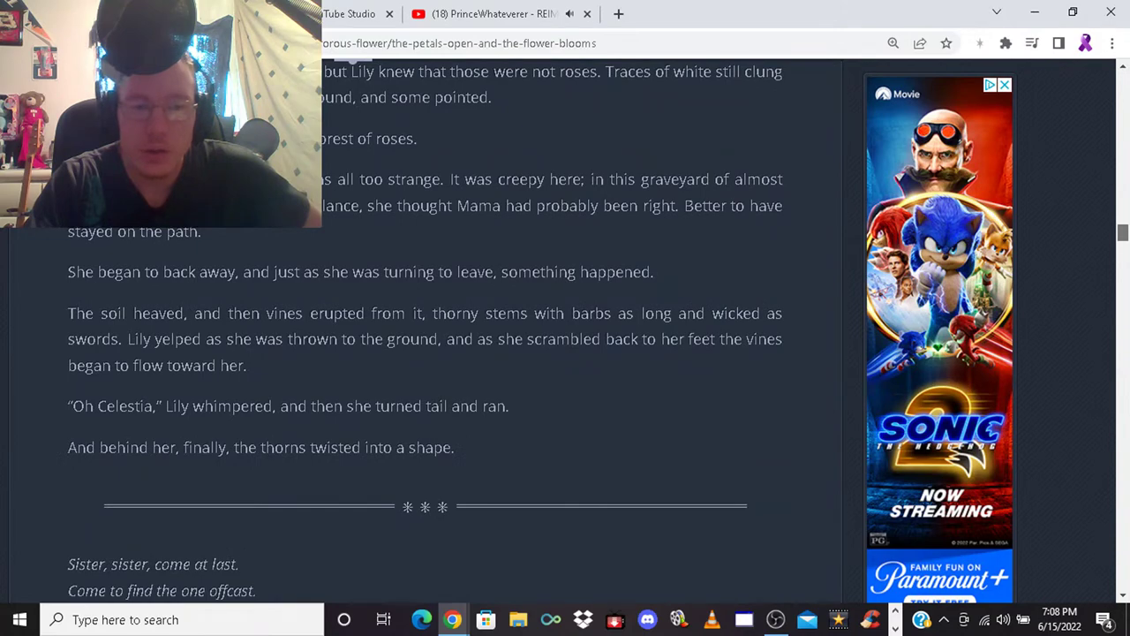
pyautogui.scroll(-4, 424, 326)
pyautogui.scroll(-2, 423, 327)
pyautogui.scroll(-20, 424, 327)
pyautogui.scroll(4, 424, 327)
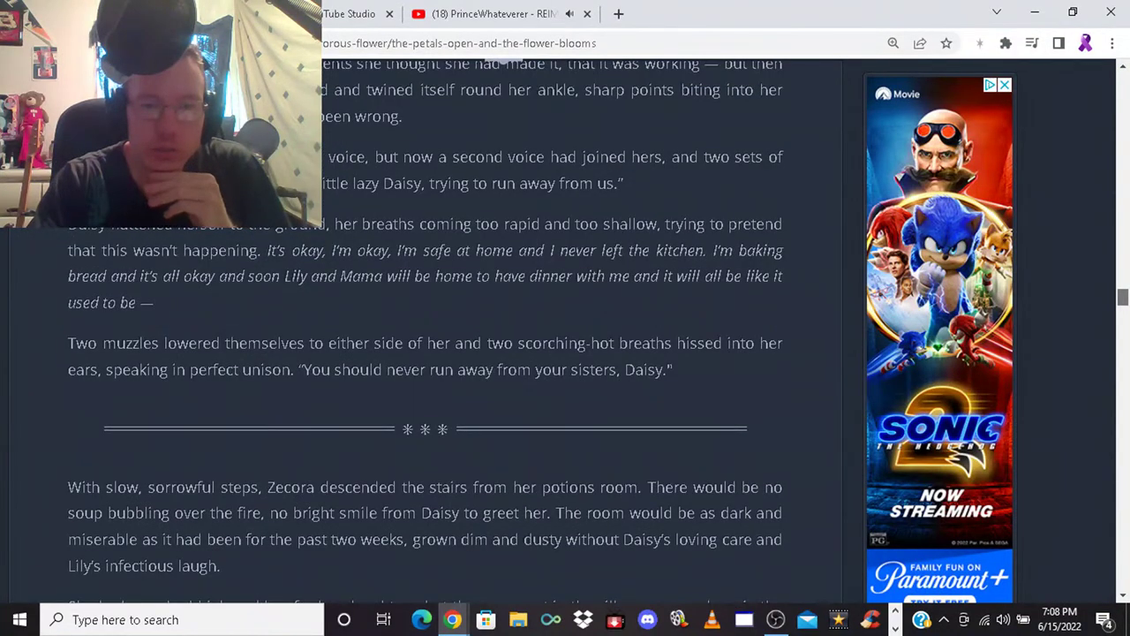
pyautogui.scroll(3, 424, 326)
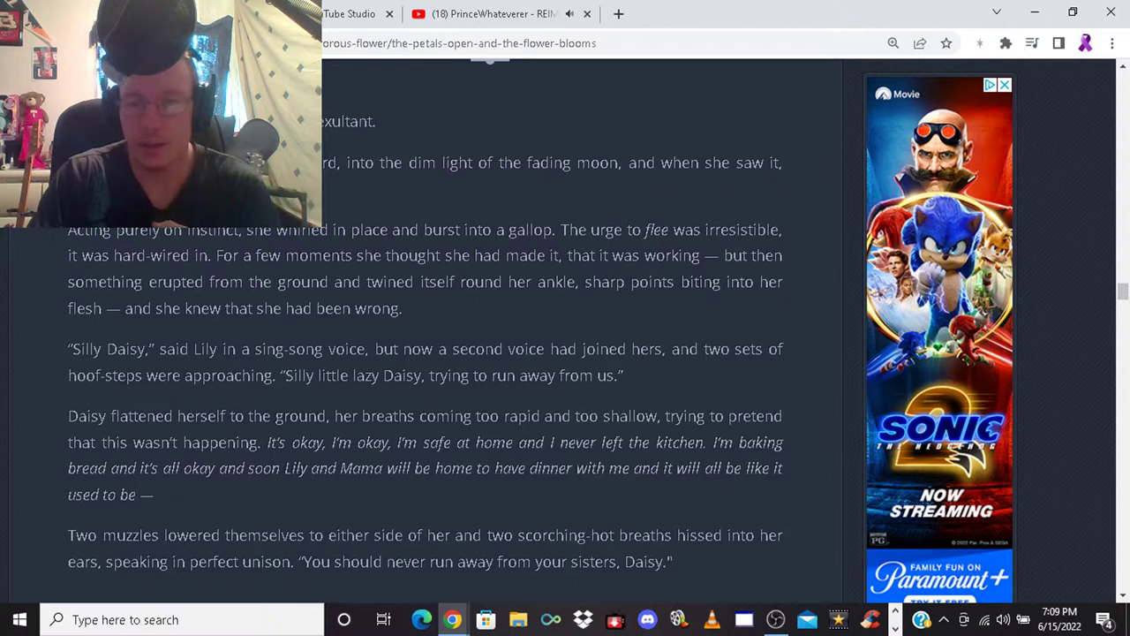
# Switch back to Audacity and play the upper track from about 22 m 7.210 s
pyautogui.click(895, 628)
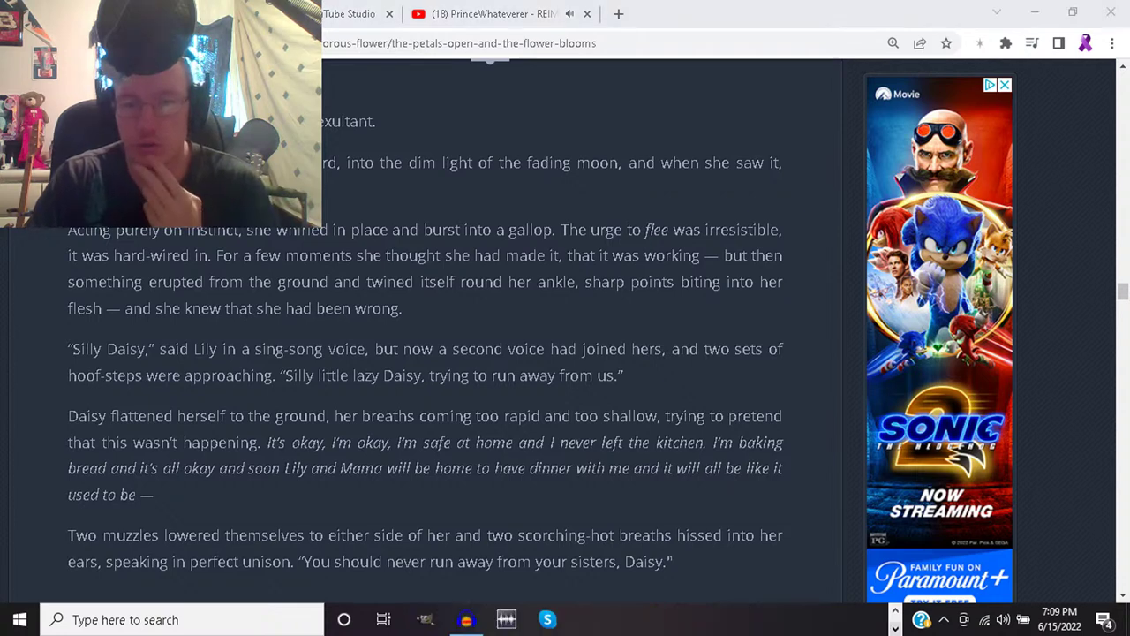
pyautogui.moveTo(466, 619)
pyautogui.click(466, 545)
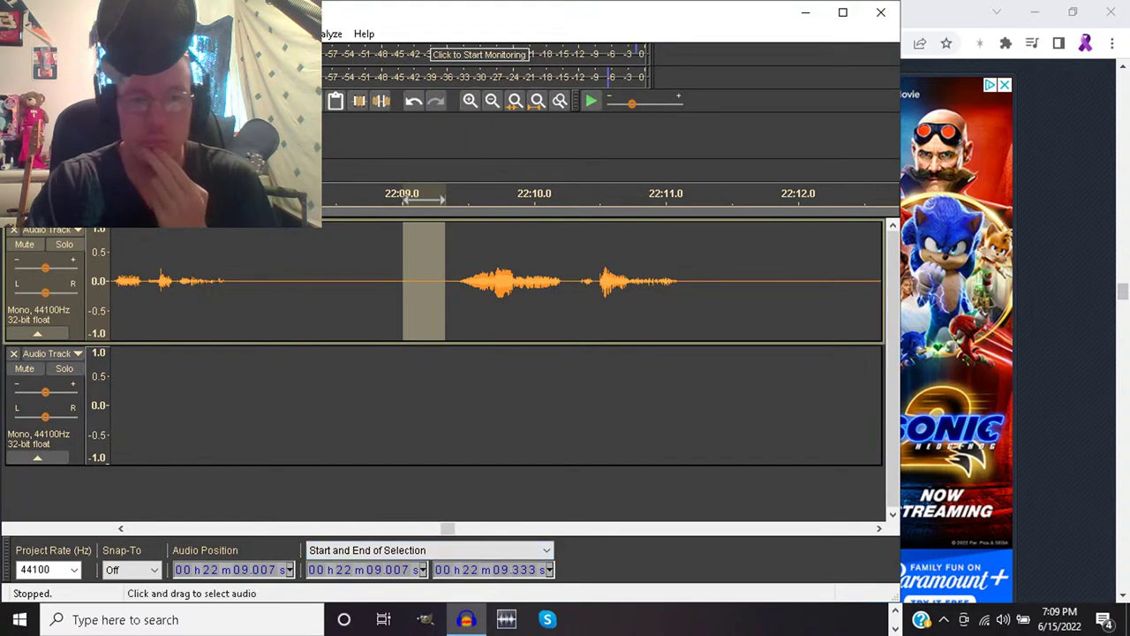
pyautogui.click(165, 282)
pyautogui.press('space')
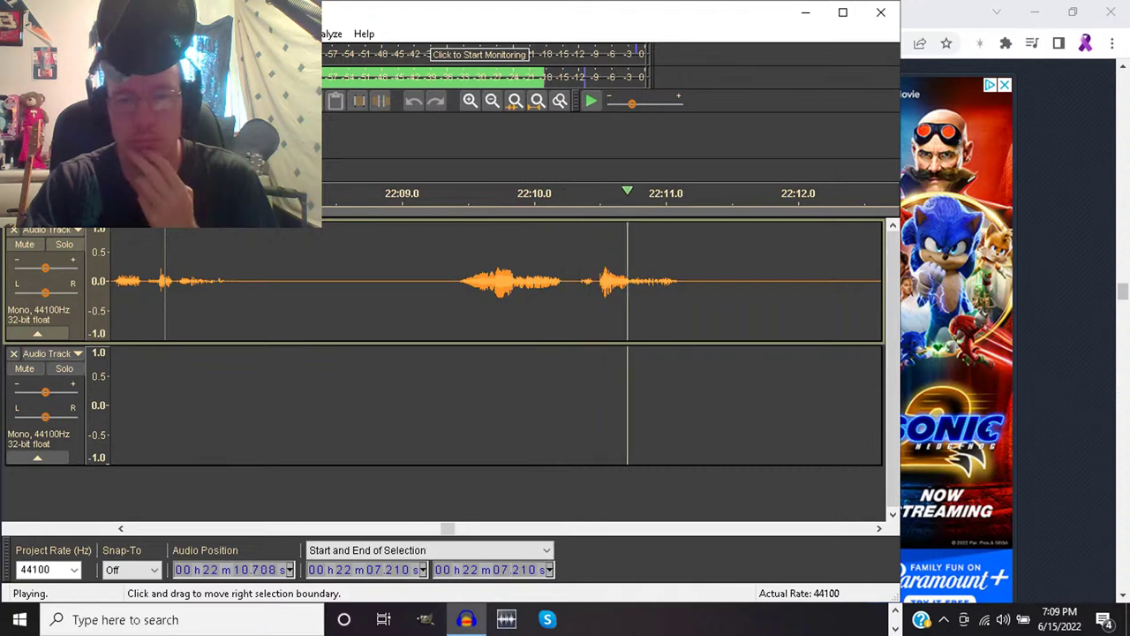
pyautogui.press('space')
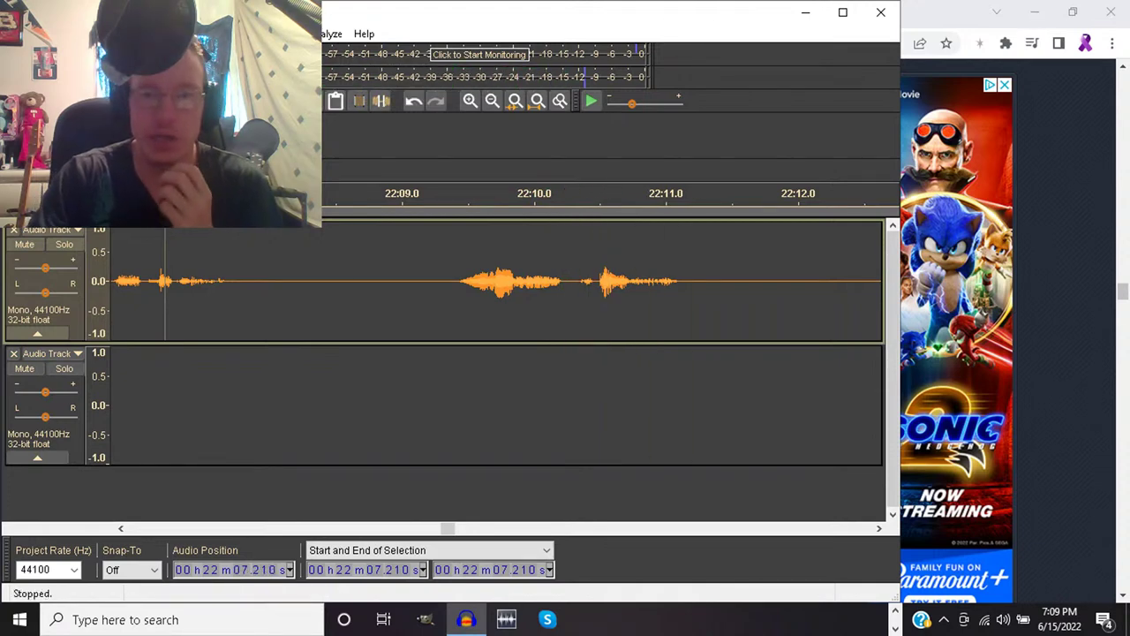
# Play the following takes in the upper track from about 22 m 12.714 s and 22 m 19.501 s
pyautogui.click(492, 100)
pyautogui.click(491, 99)
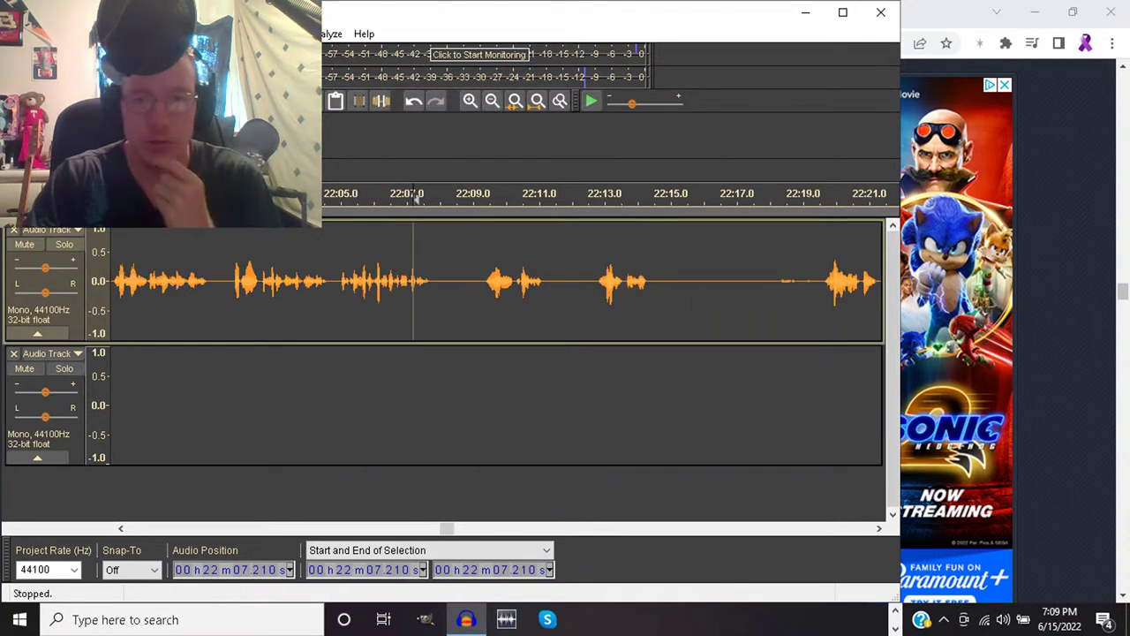
pyautogui.click(597, 196)
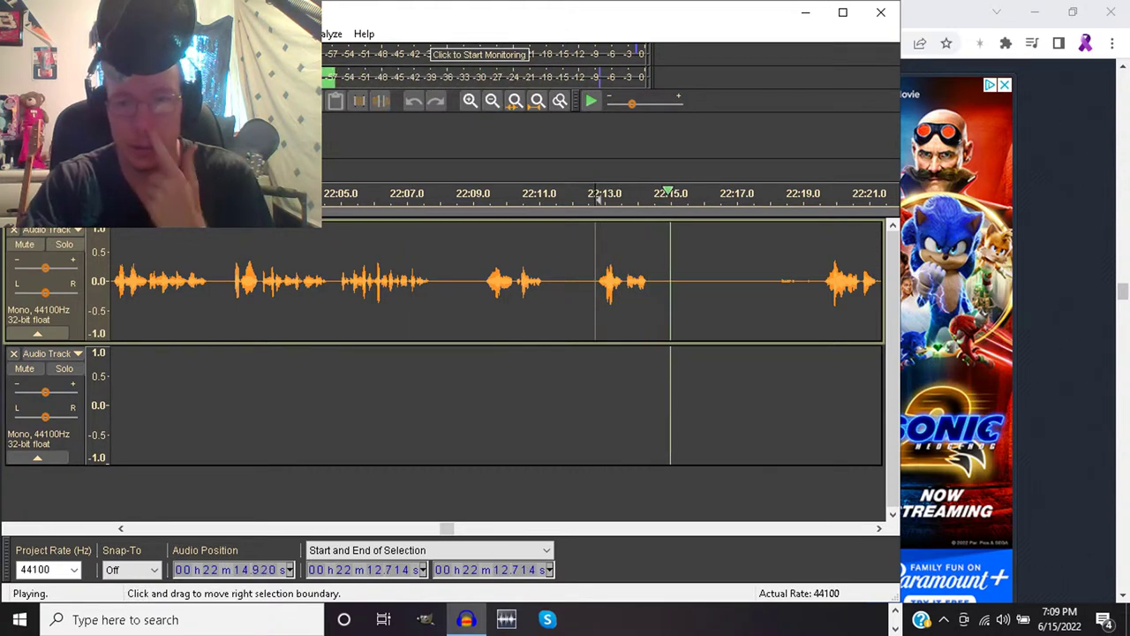
pyautogui.click(821, 291)
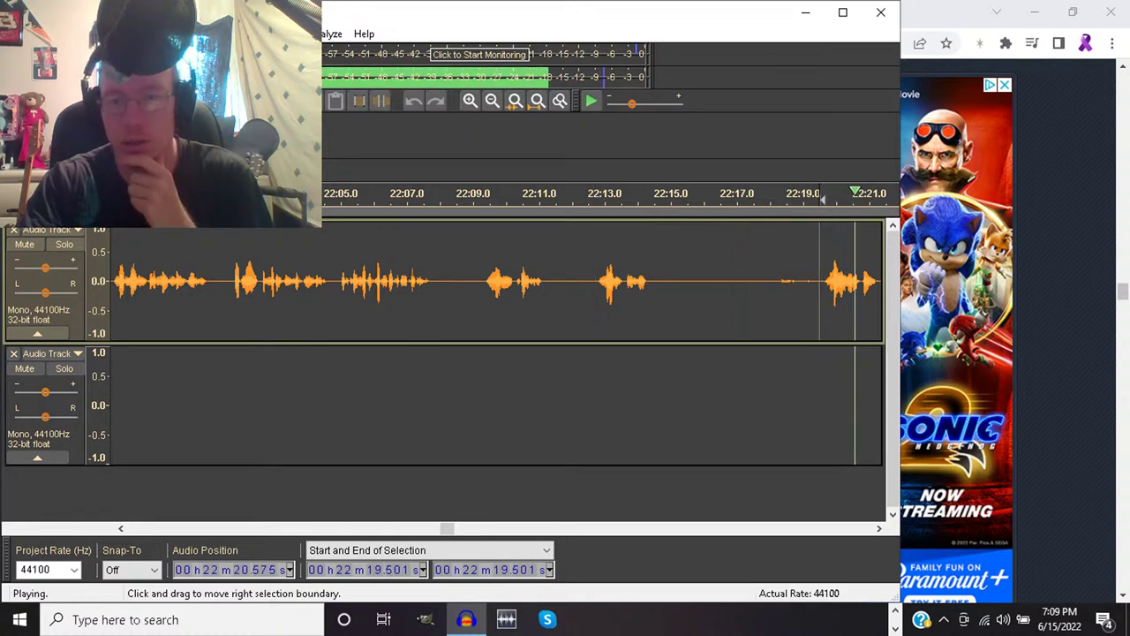
# Delete the upper track's audio from about 22 m 9.308 s to 22 m 19.501 s and play from the join
pyautogui.moveTo(821, 283); pyautogui.dragTo(485, 282)
pyautogui.press('Delete')
pyautogui.press('space')
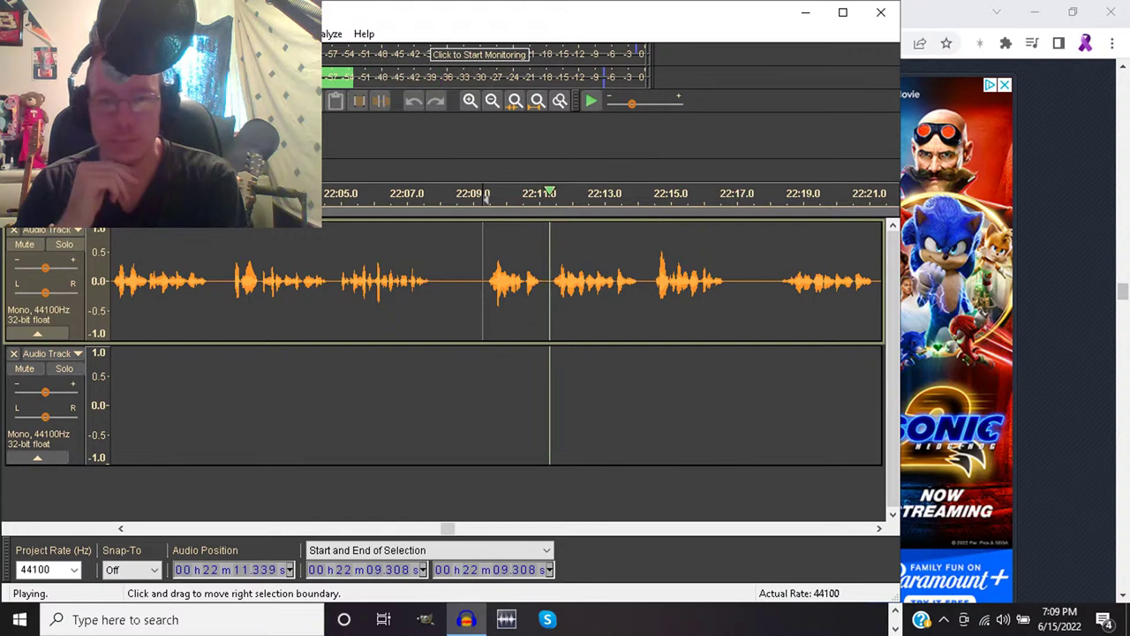
# Delete the upper track's audio from about 22 m 9.308 s to 22 m 10.885 s and play from the join
pyautogui.moveTo(485, 199); pyautogui.dragTo(535, 199)
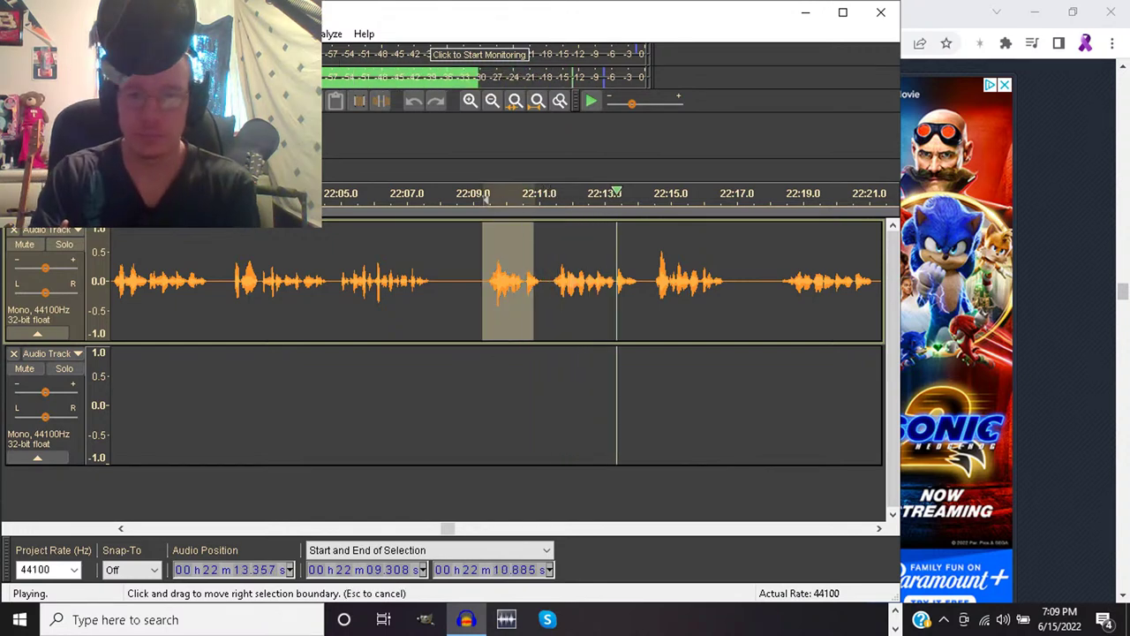
pyautogui.press('space')
pyautogui.press('Delete')
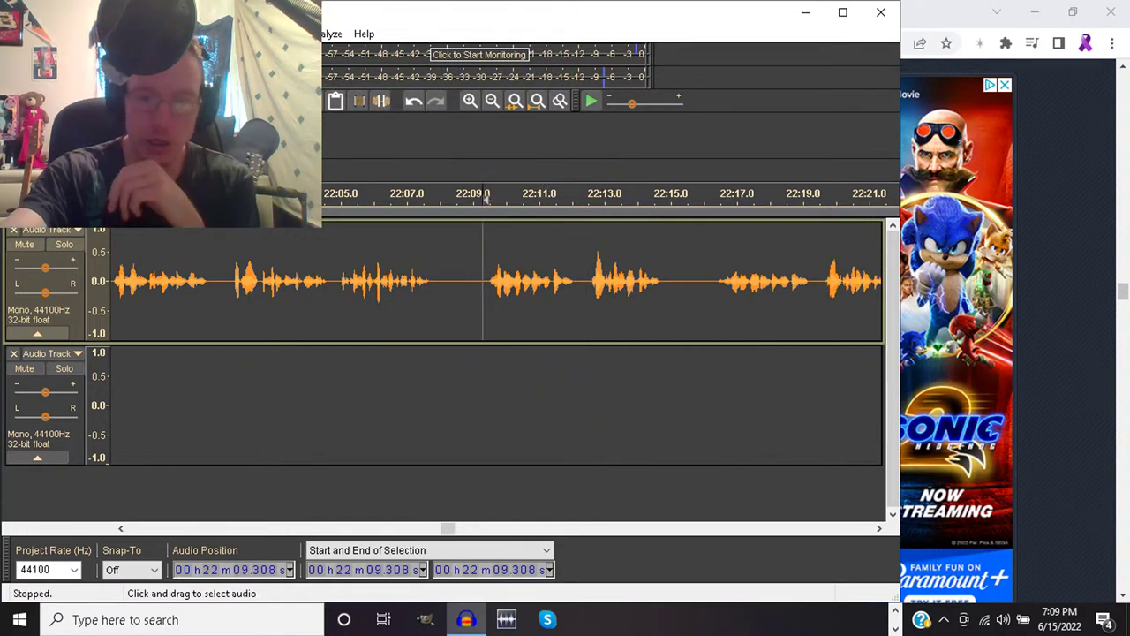
pyautogui.press('space')
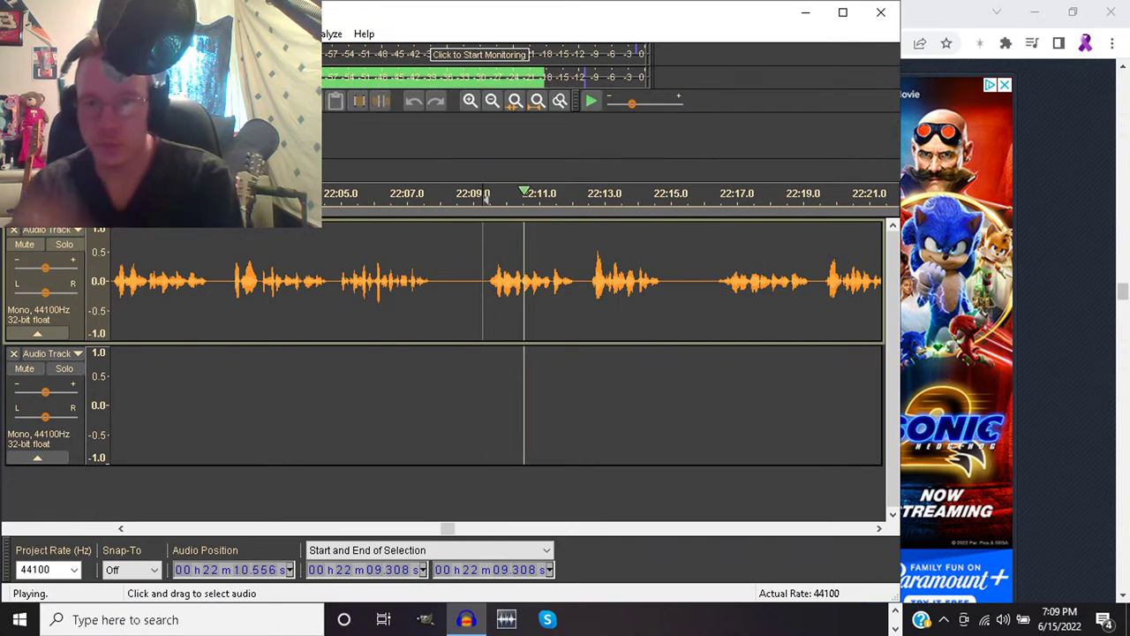
# Bring the YouTube live chat window forward, return to Audacity and stop the playback
pyautogui.hotkey('alt', 'Tab')
pyautogui.hotkey('alt', 'Tab')
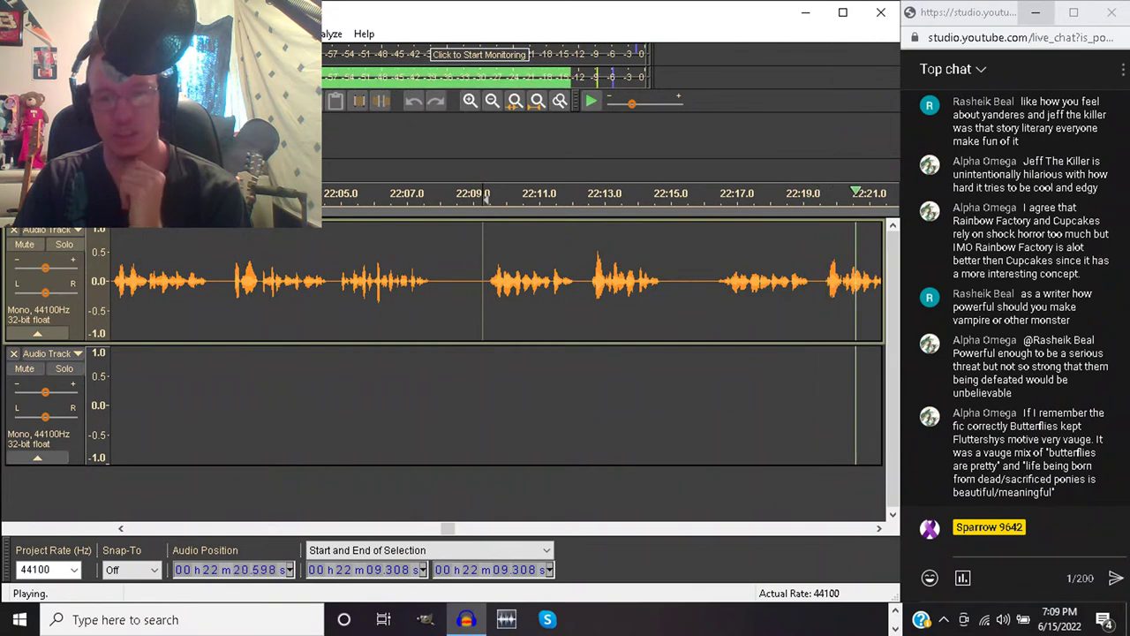
pyautogui.press('space')
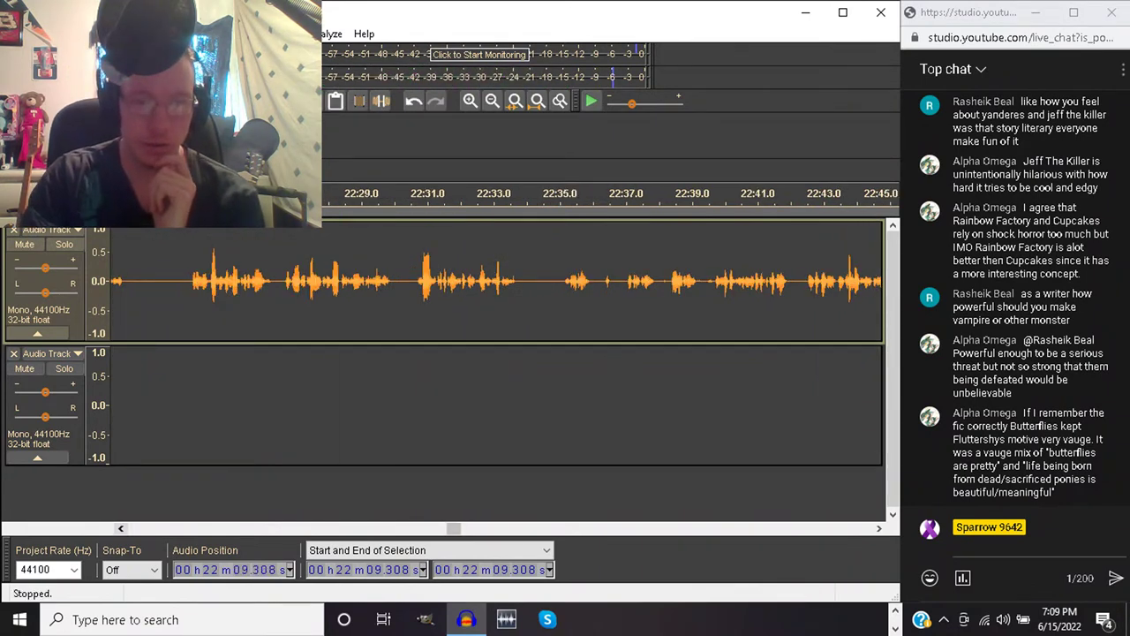
# Play the start of the next take in the upper track from about 22 m 16.370 s and again from 22 m 16.220 s
pyautogui.hscroll(-8, 495, 283)
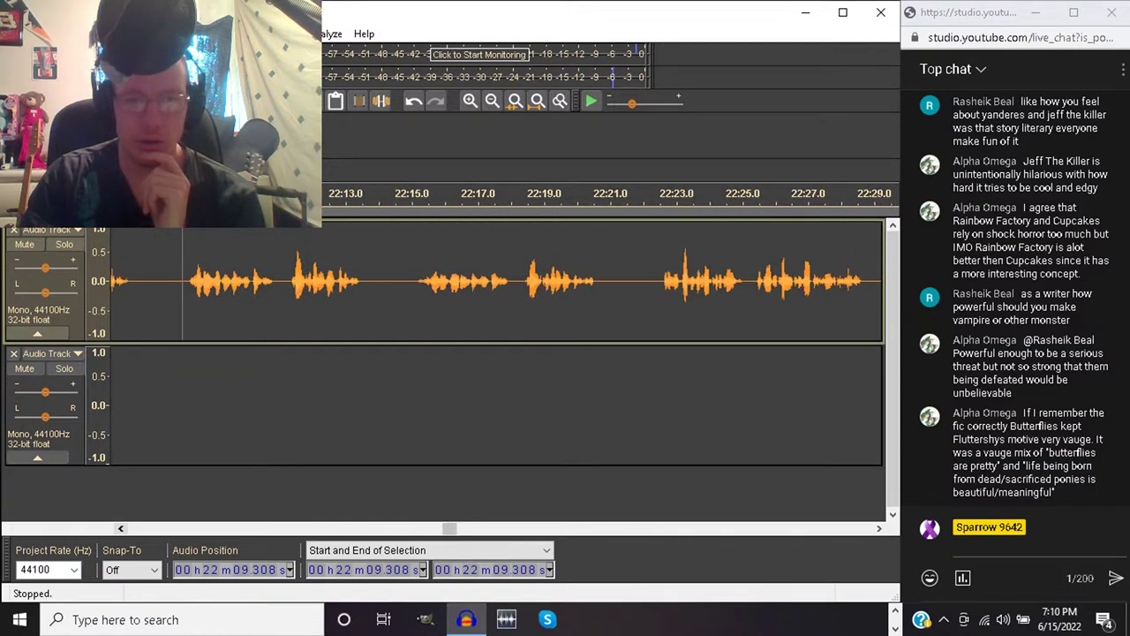
pyautogui.hscroll(-1, 494, 283)
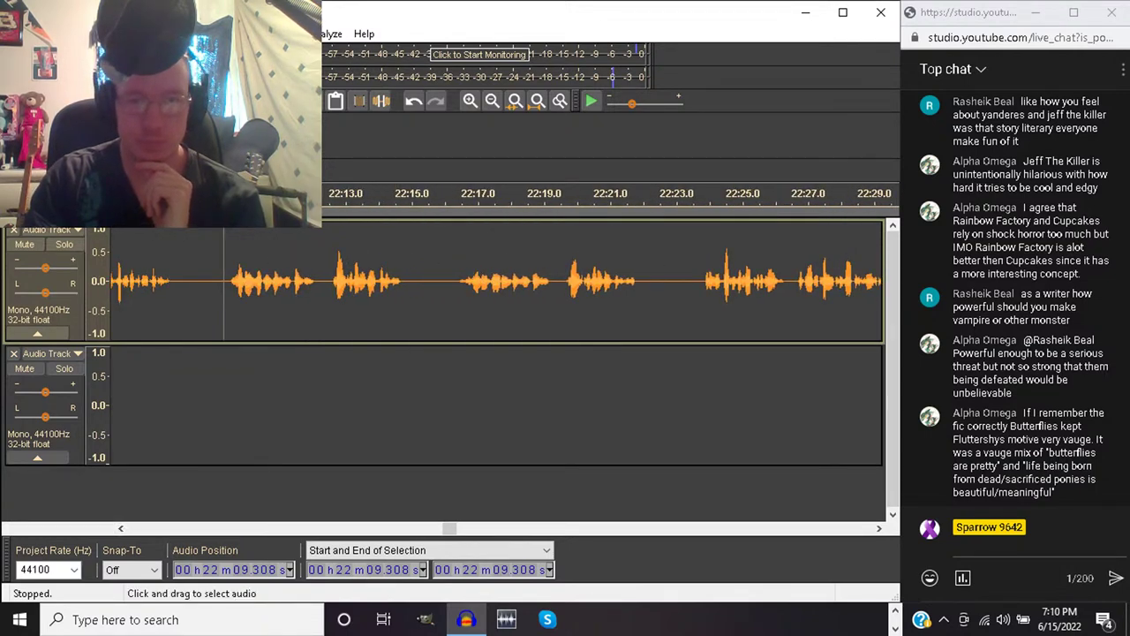
pyautogui.click(456, 282)
pyautogui.press('space')
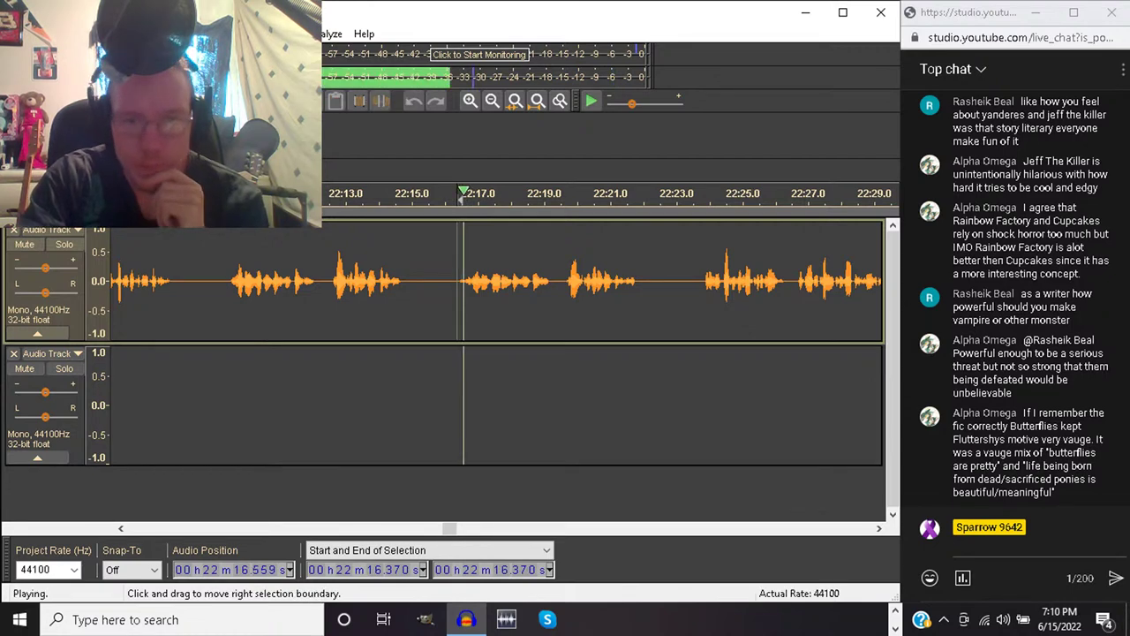
pyautogui.press('space')
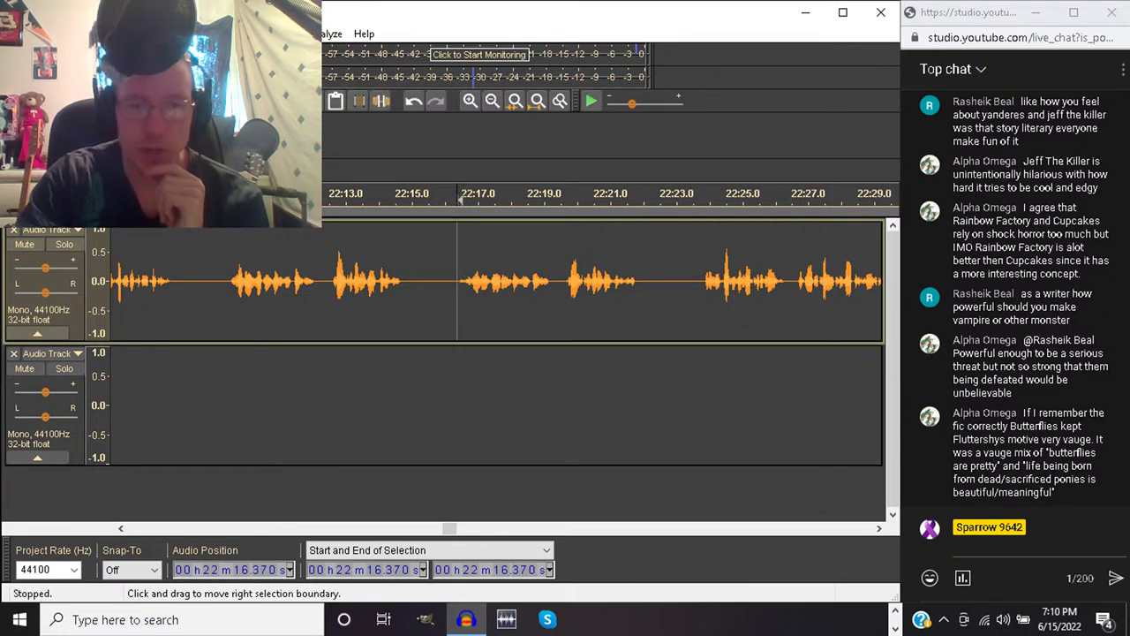
pyautogui.moveTo(458, 283); pyautogui.dragTo(464, 282)
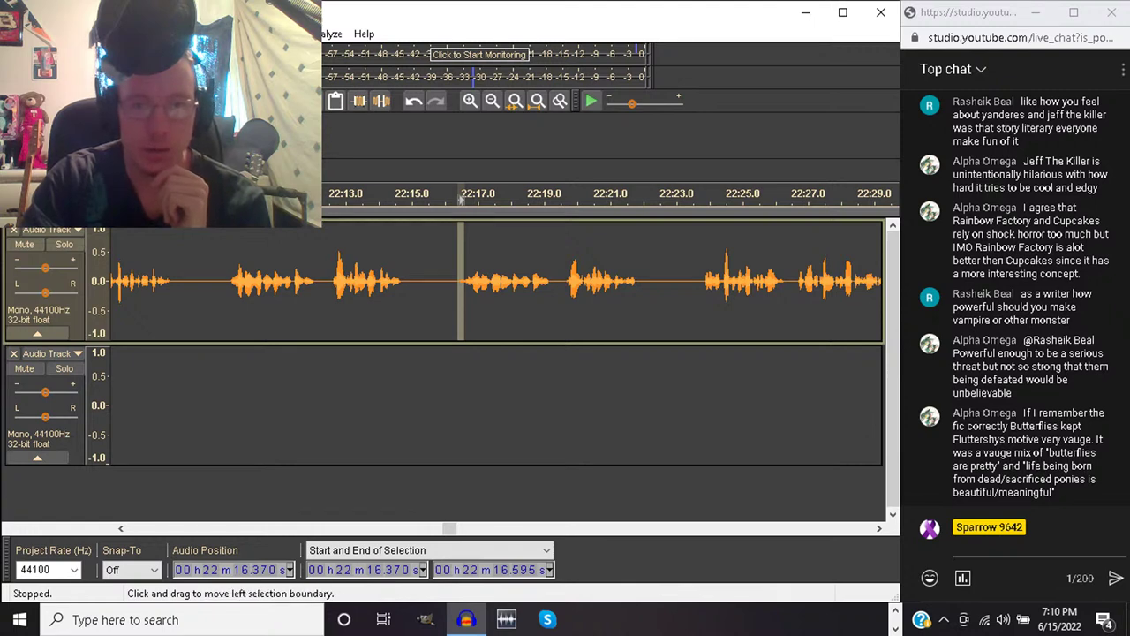
pyautogui.click(453, 282)
pyautogui.press('space')
pyautogui.press('space')
pyautogui.press('space')
pyautogui.press('space')
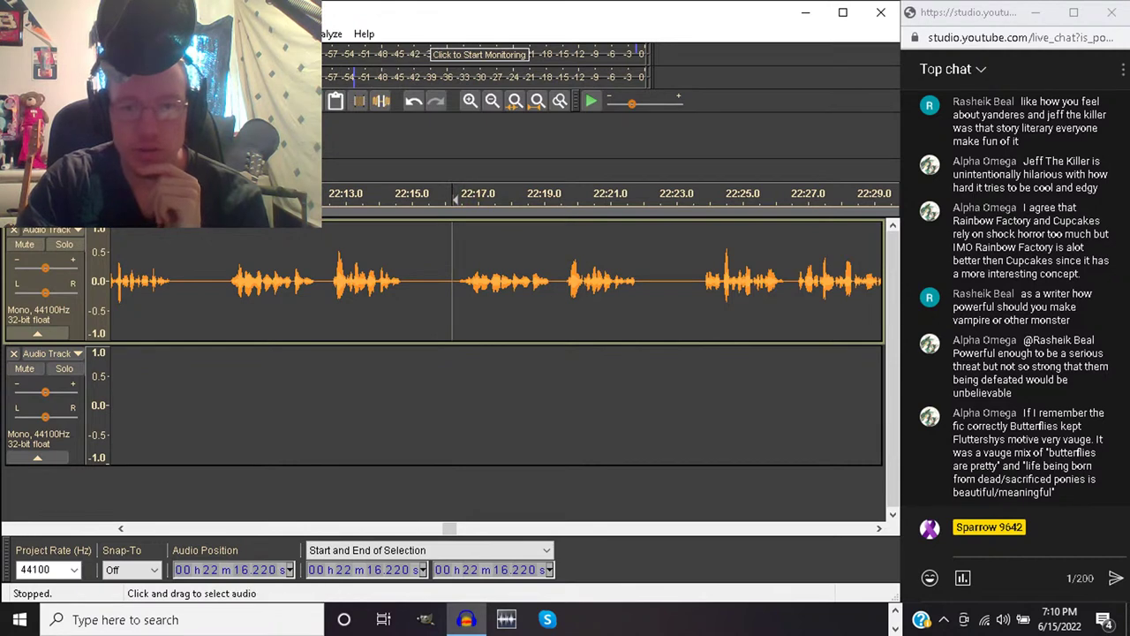
# Delete the sliver of sound in the upper track from about 22 m 16.445 s to 22 m 16.621 s and play from the cut
pyautogui.click(466, 283)
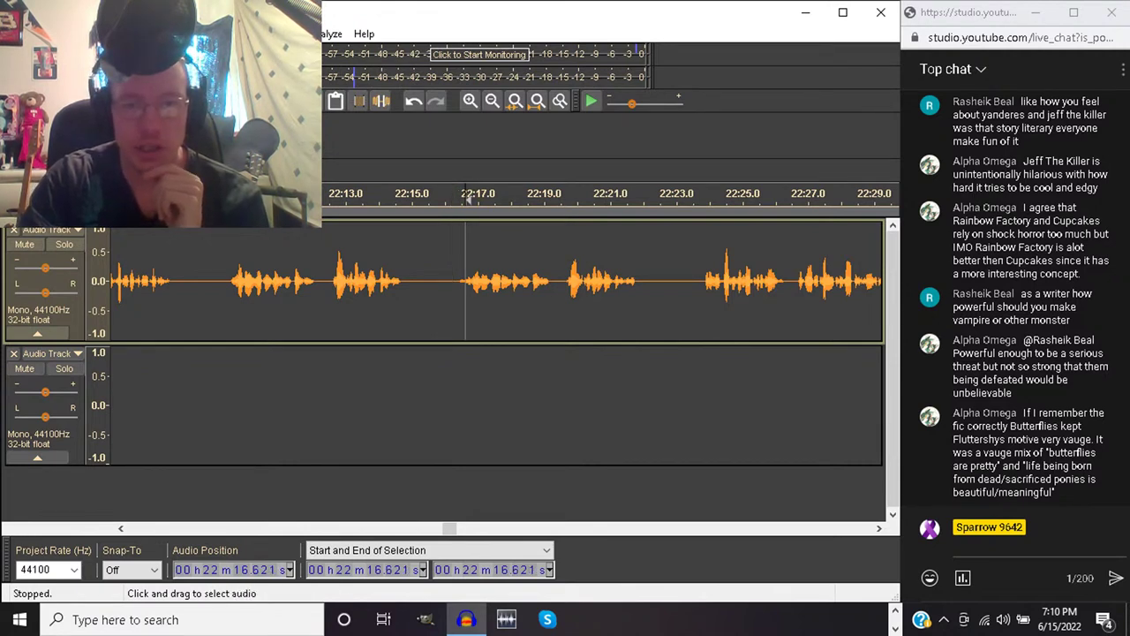
pyautogui.moveTo(468, 199); pyautogui.dragTo(461, 200)
pyautogui.press('Delete')
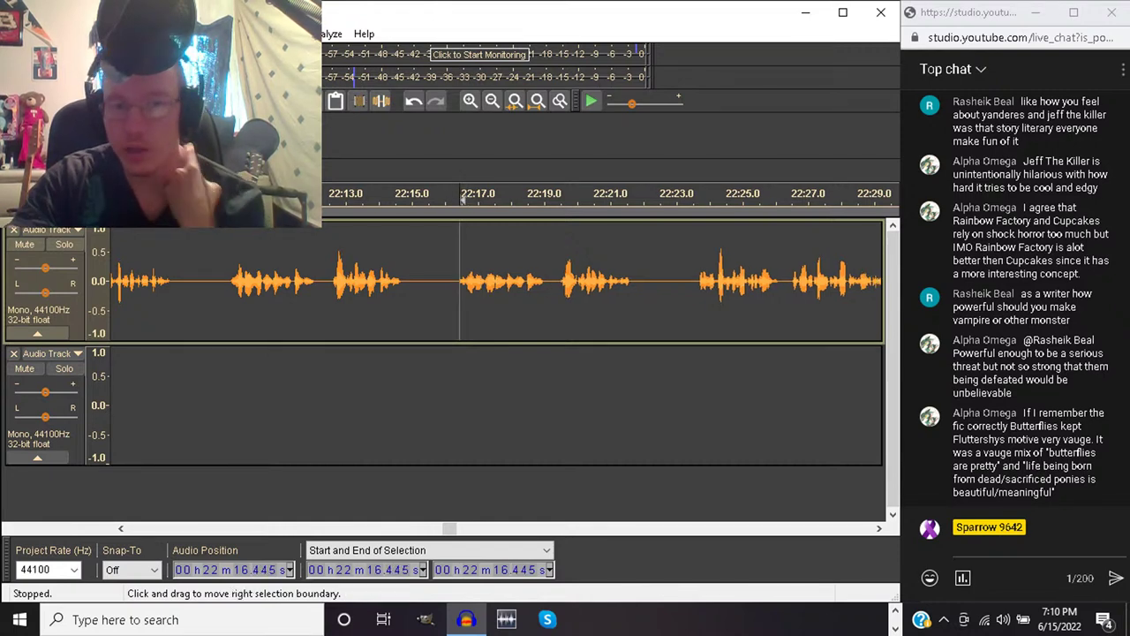
pyautogui.press('space')
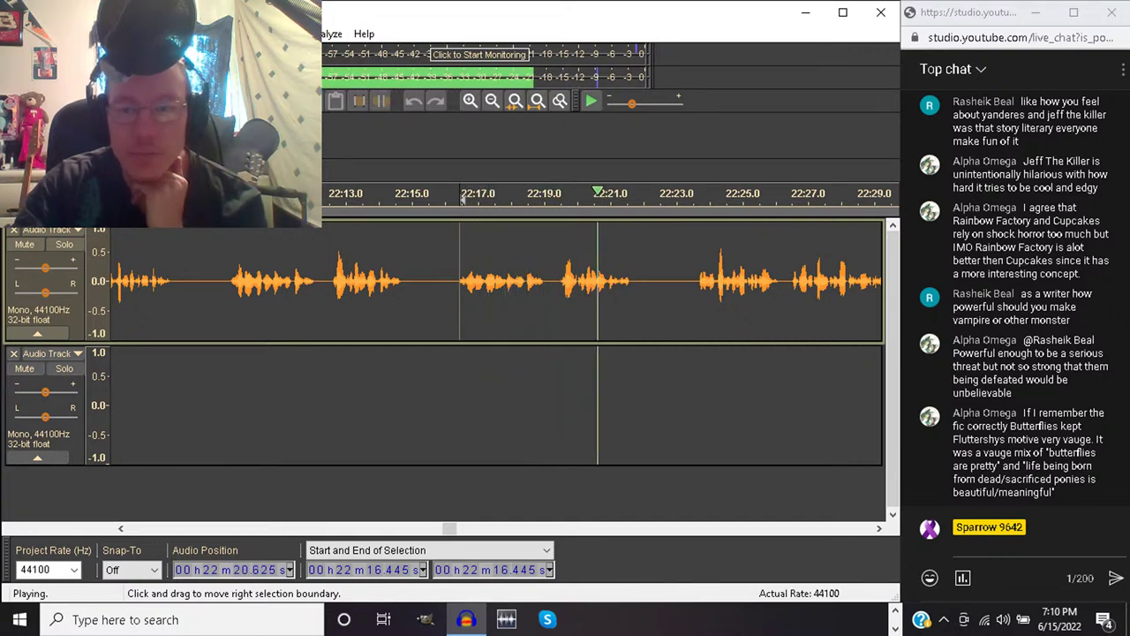
pyautogui.press('space')
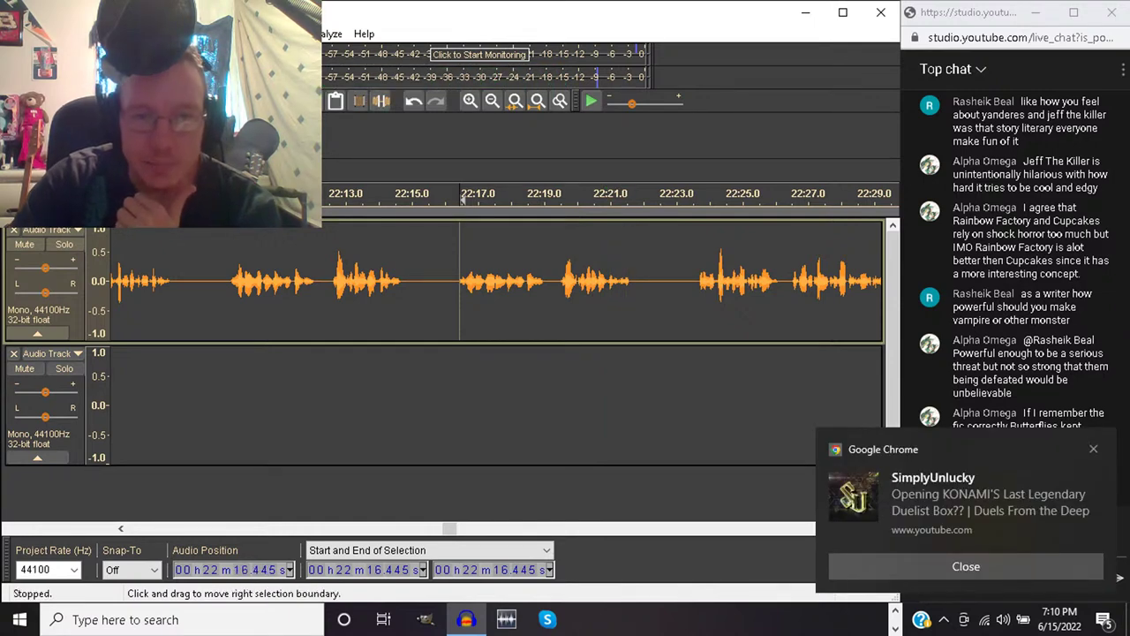
# Copy the upper track's take from about 22 m 16.445 s to 22 m 21.629 s into the lower track at about 22 m 9.458 s
pyautogui.moveTo(459, 283); pyautogui.dragTo(630, 282)
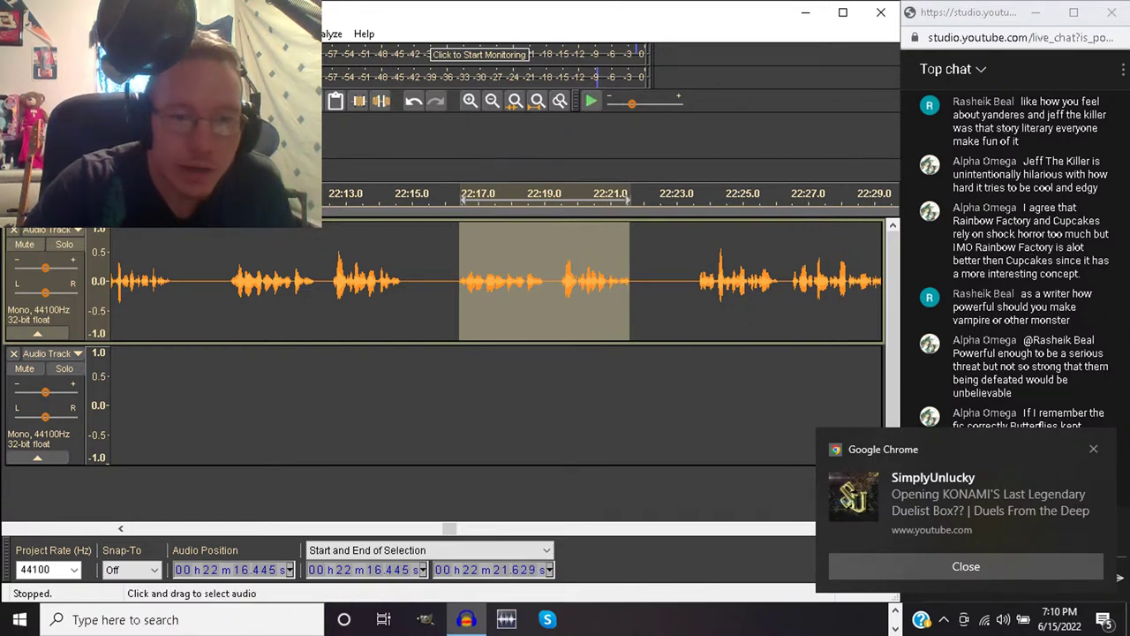
pyautogui.click(230, 283)
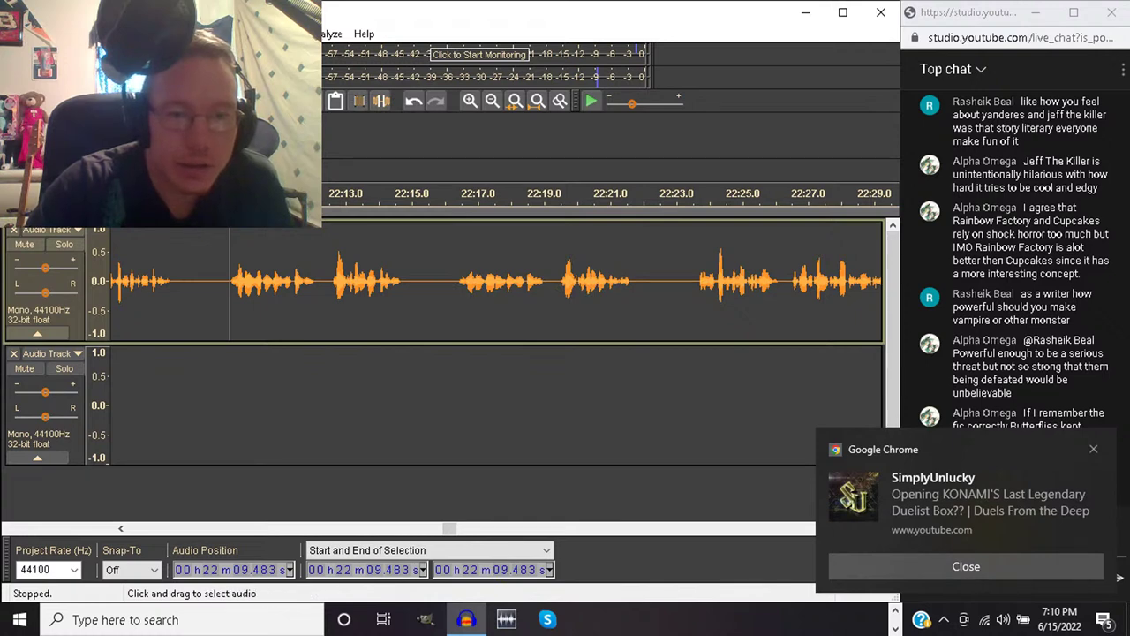
pyautogui.click(229, 407)
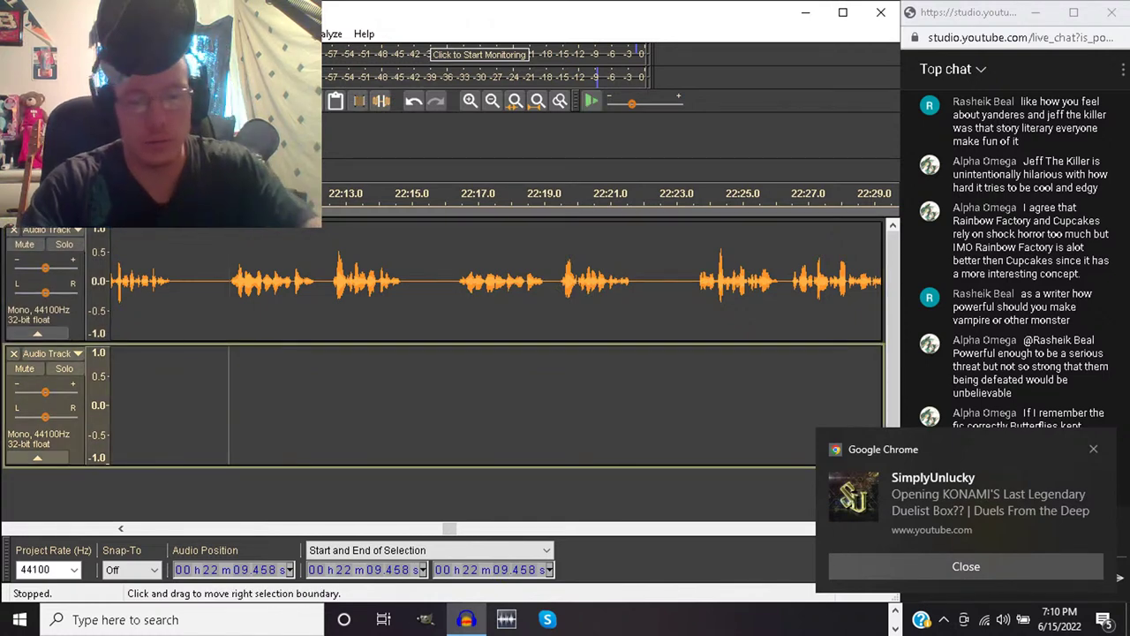
pyautogui.hotkey('ctrl', 'v')
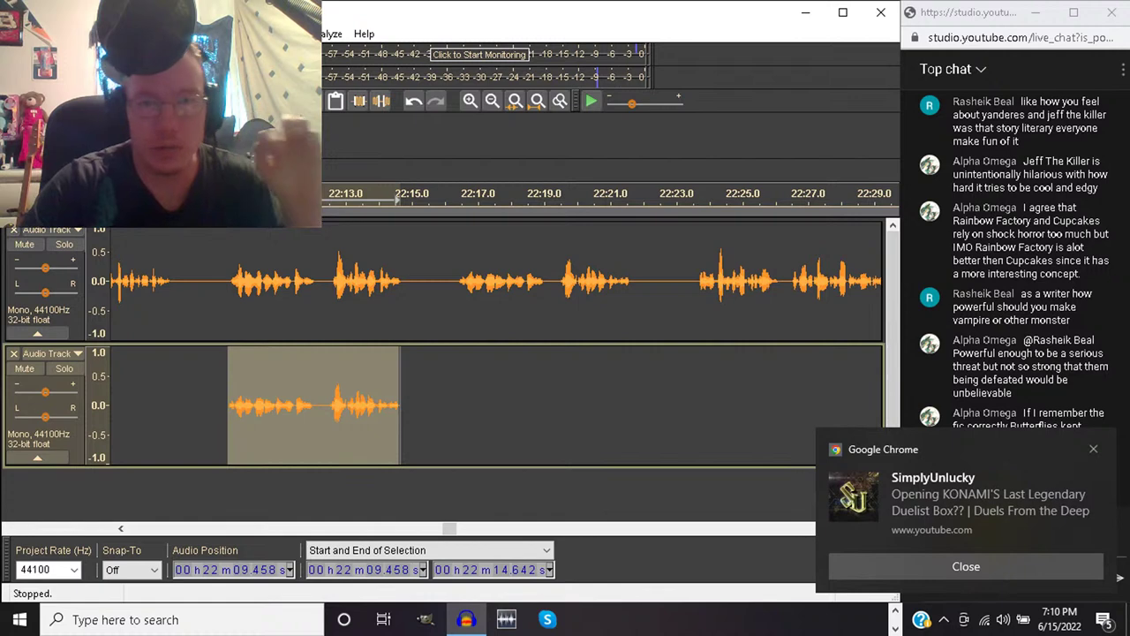
# Delete the pasted lower-track clip and paste it again at about 22 m 9.527 s, in line with the upper take's start
pyautogui.click(471, 101)
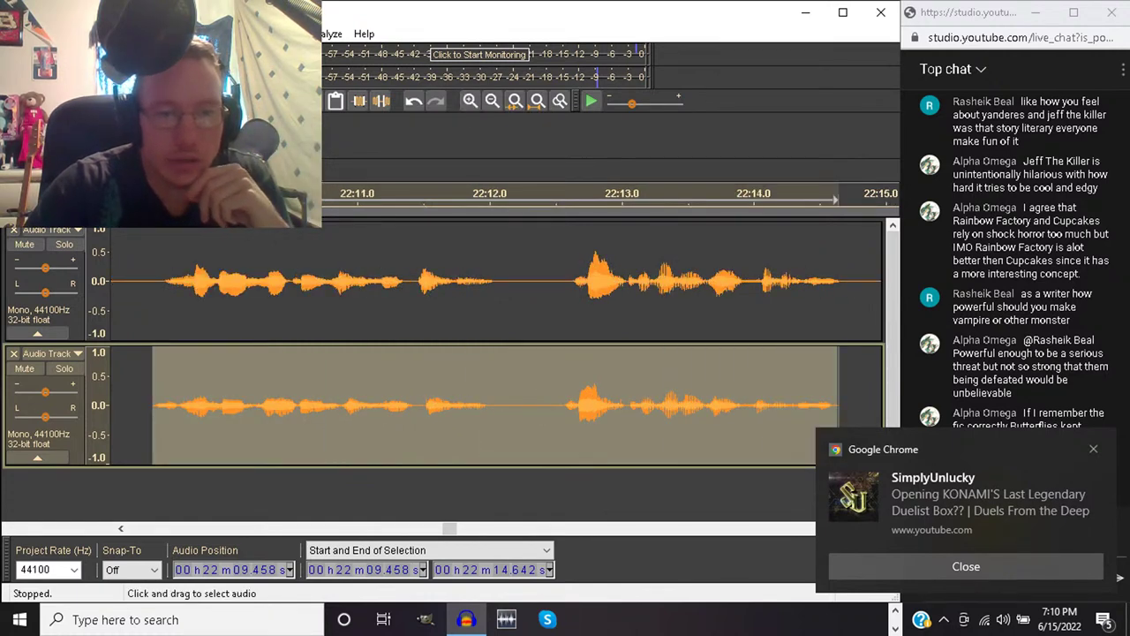
pyautogui.click(162, 292)
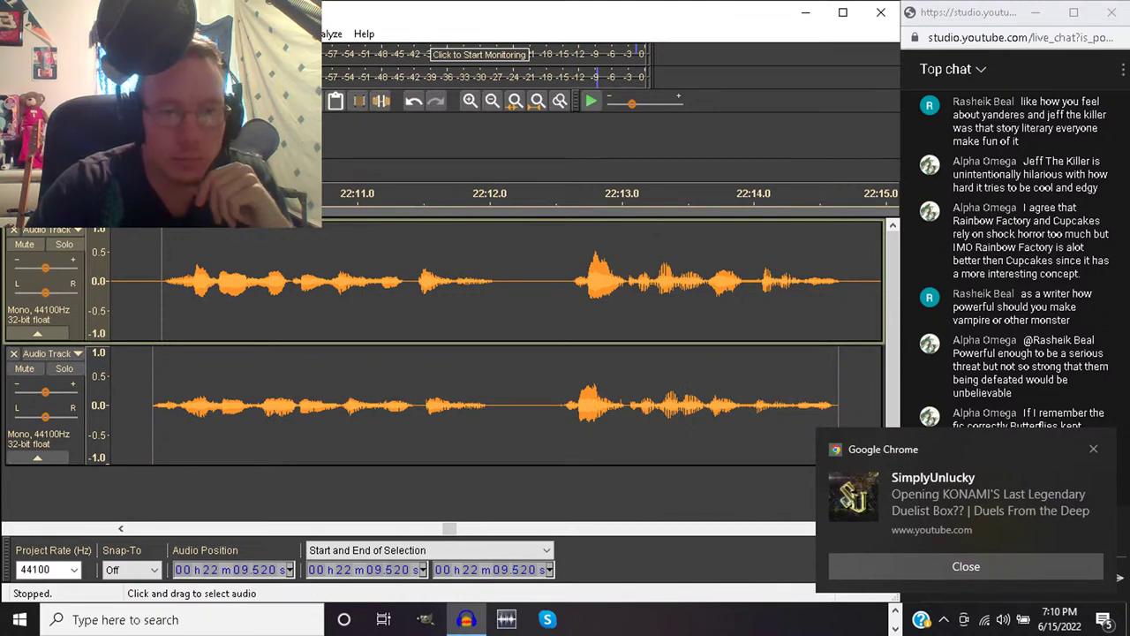
pyautogui.doubleClick(156, 407)
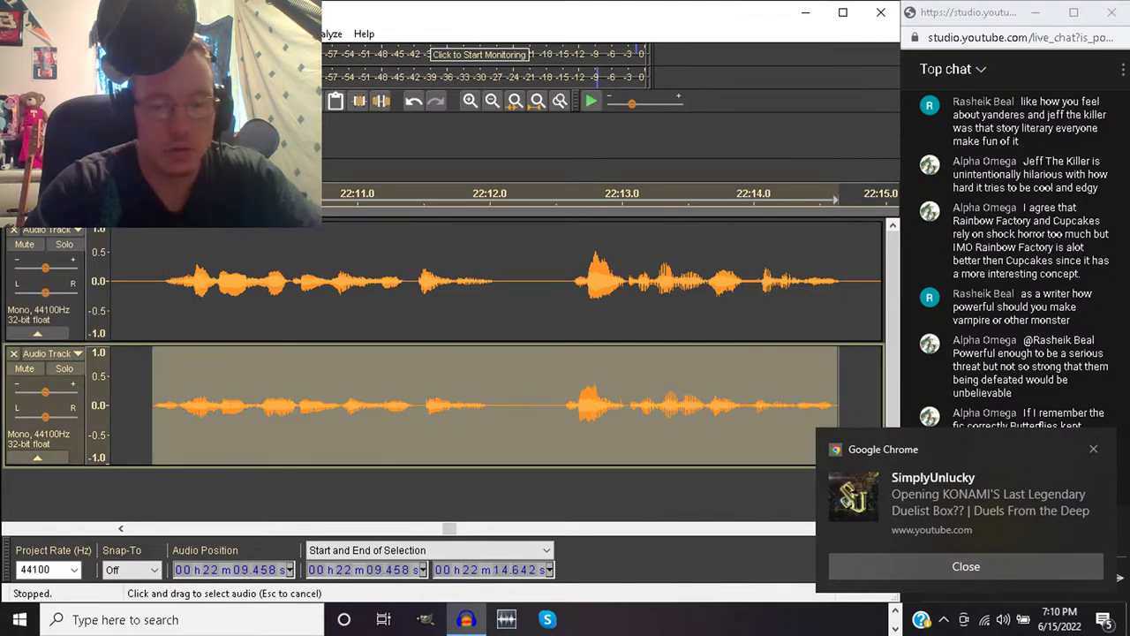
pyautogui.press('Delete')
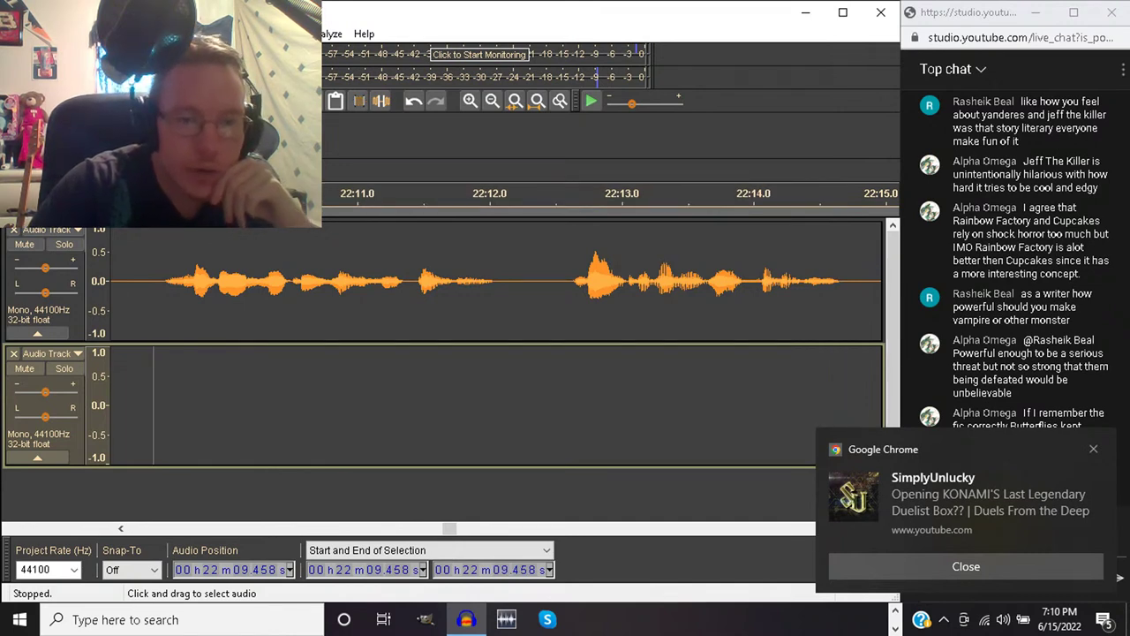
pyautogui.click(162, 282)
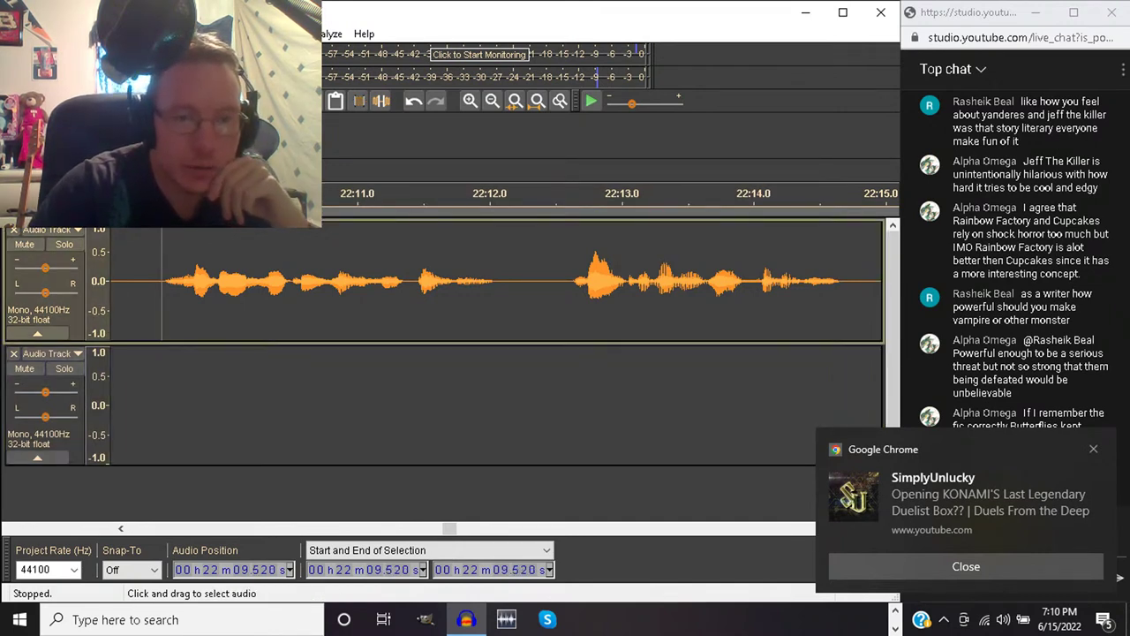
pyautogui.click(162, 402)
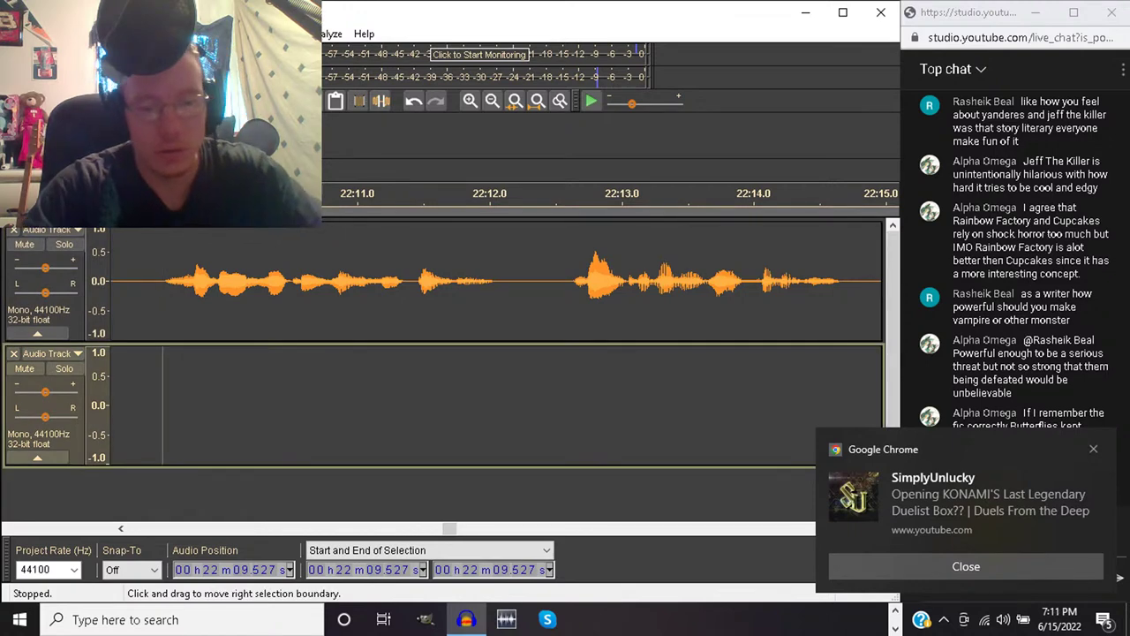
pyautogui.hotkey('ctrl', 'v')
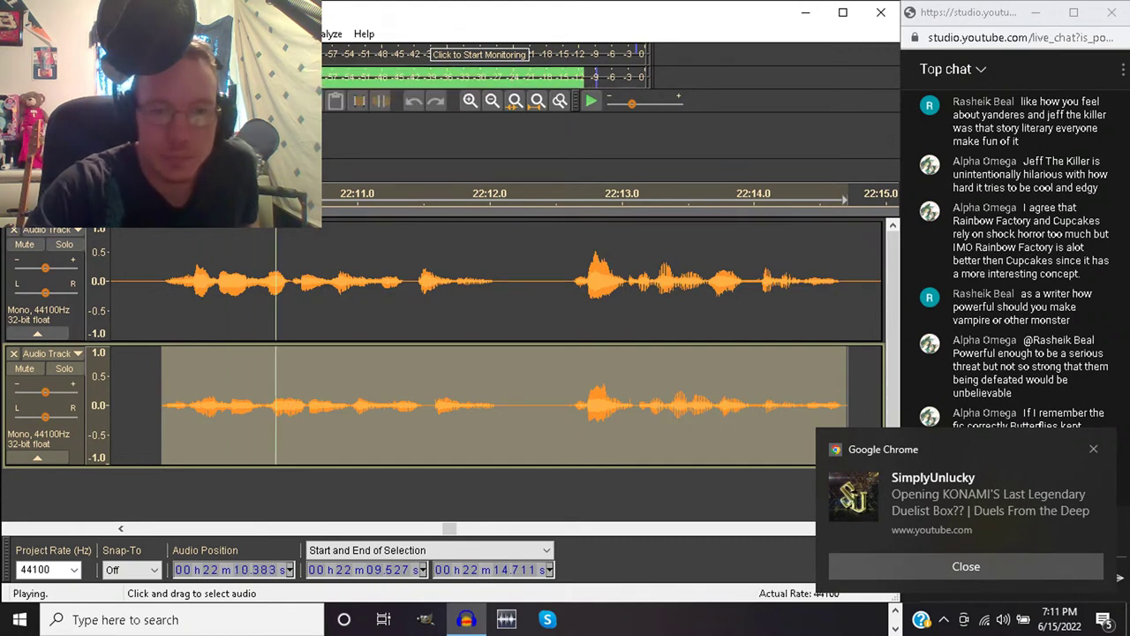
# Play the two layered takes together repeatedly from about 22 m 9.527 s to check their timing
pyautogui.press('space')
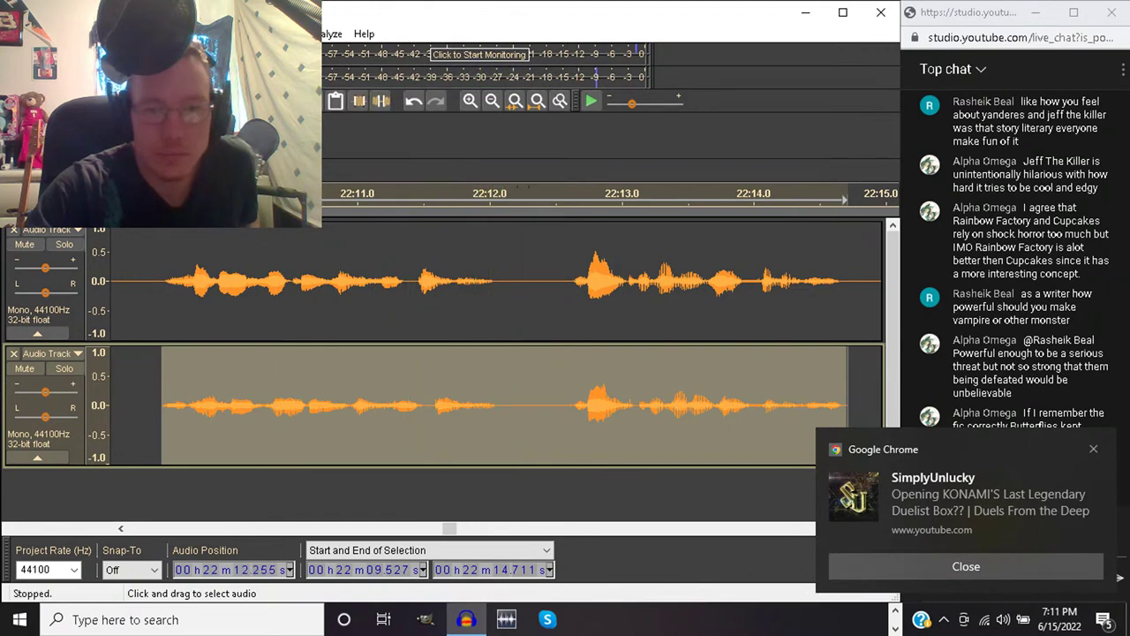
pyautogui.press('space')
pyautogui.press('space')
pyautogui.press('space')
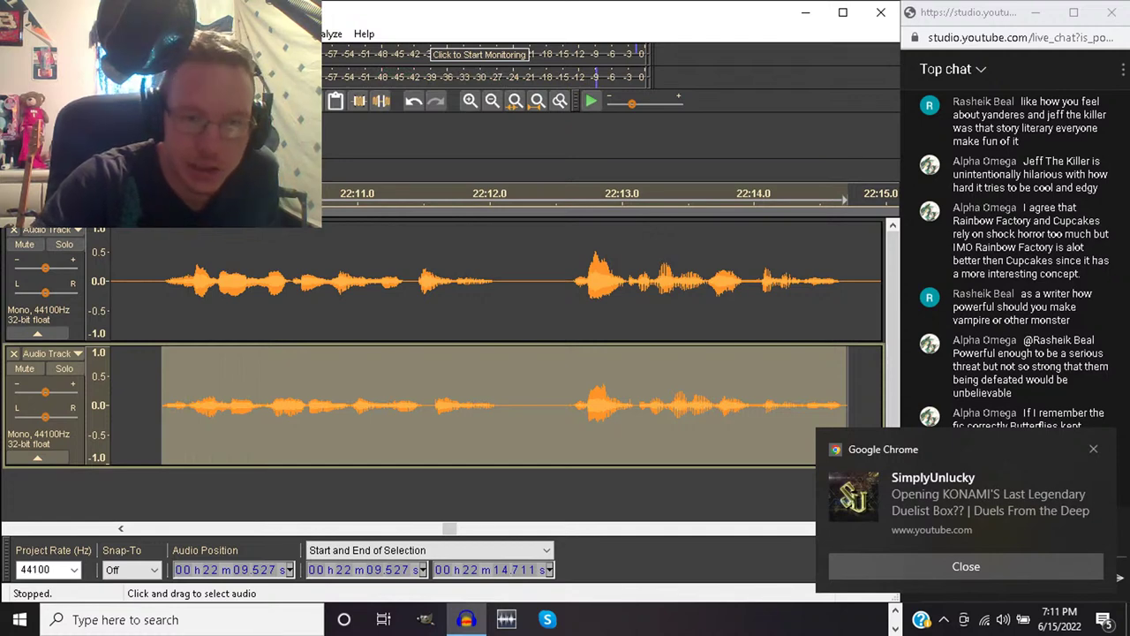
pyautogui.press('space')
pyautogui.press('space')
pyautogui.press('space')
pyautogui.press('space')
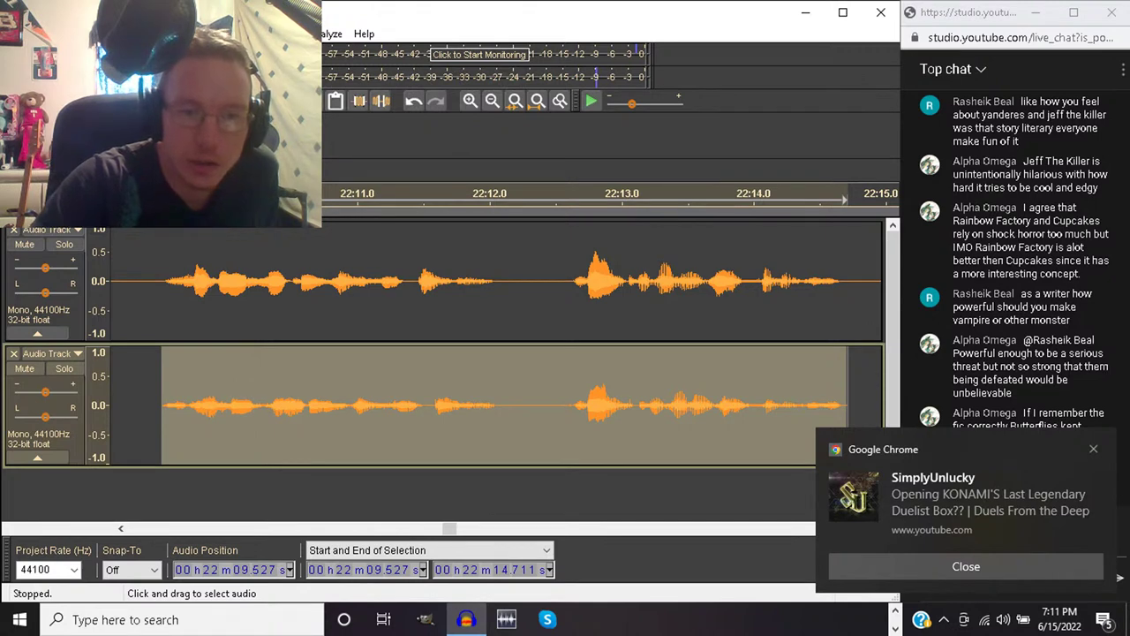
# Solo the upper track and play it from about 22 m 10.178 s
pyautogui.click(249, 282)
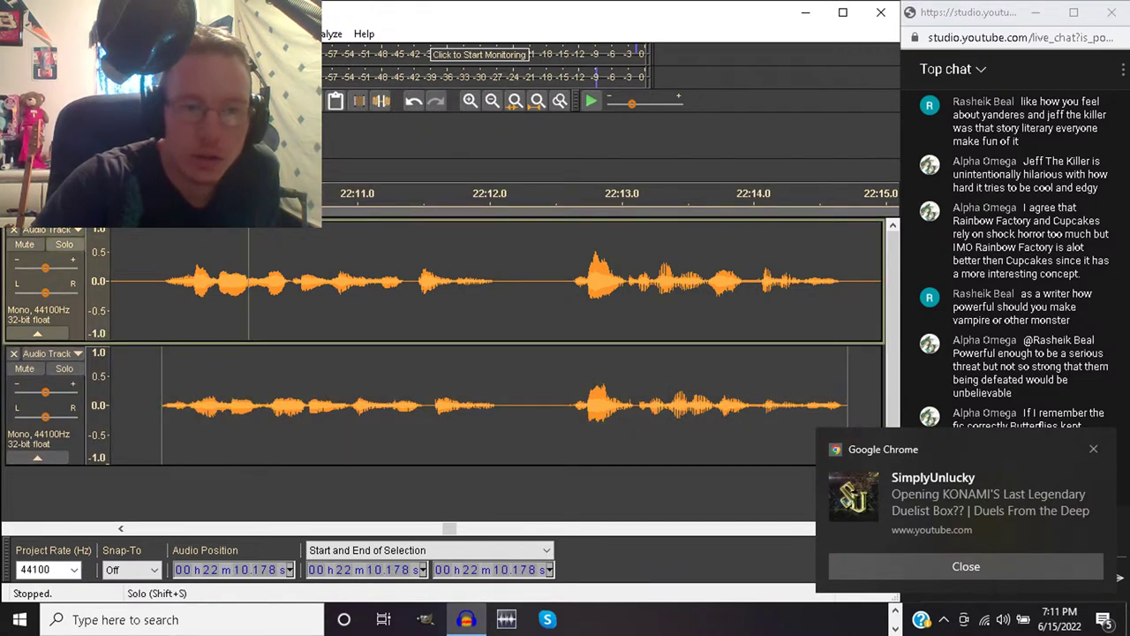
pyautogui.click(64, 245)
pyautogui.press('space')
pyautogui.press('space')
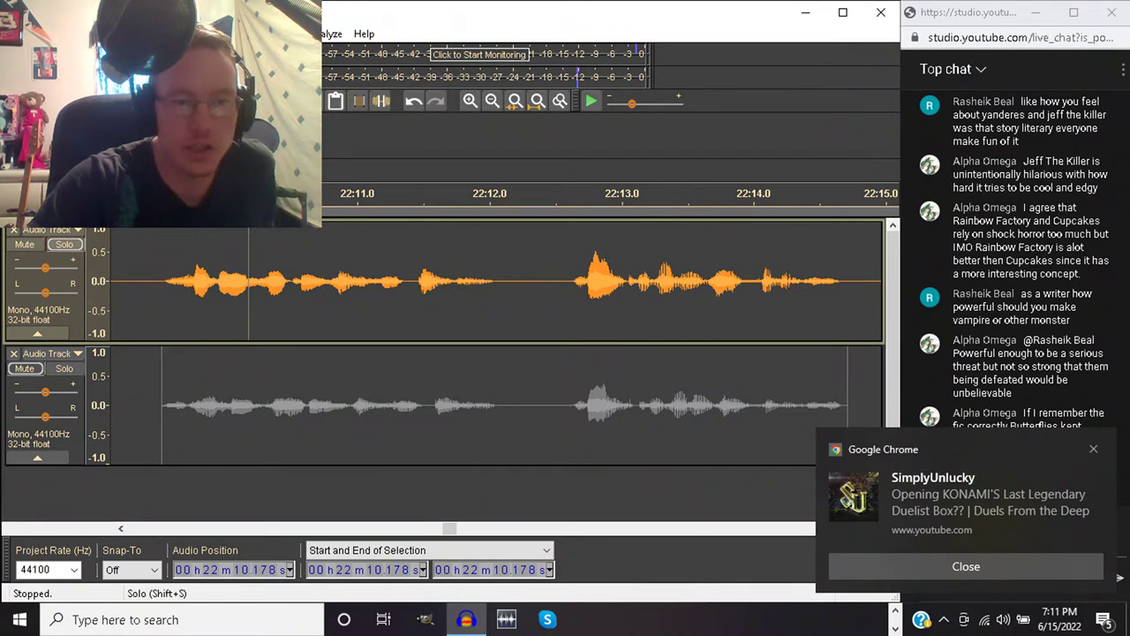
# Solo the lower track instead and play it from about 22 m 10.178 s
pyautogui.click(63, 245)
pyautogui.click(64, 368)
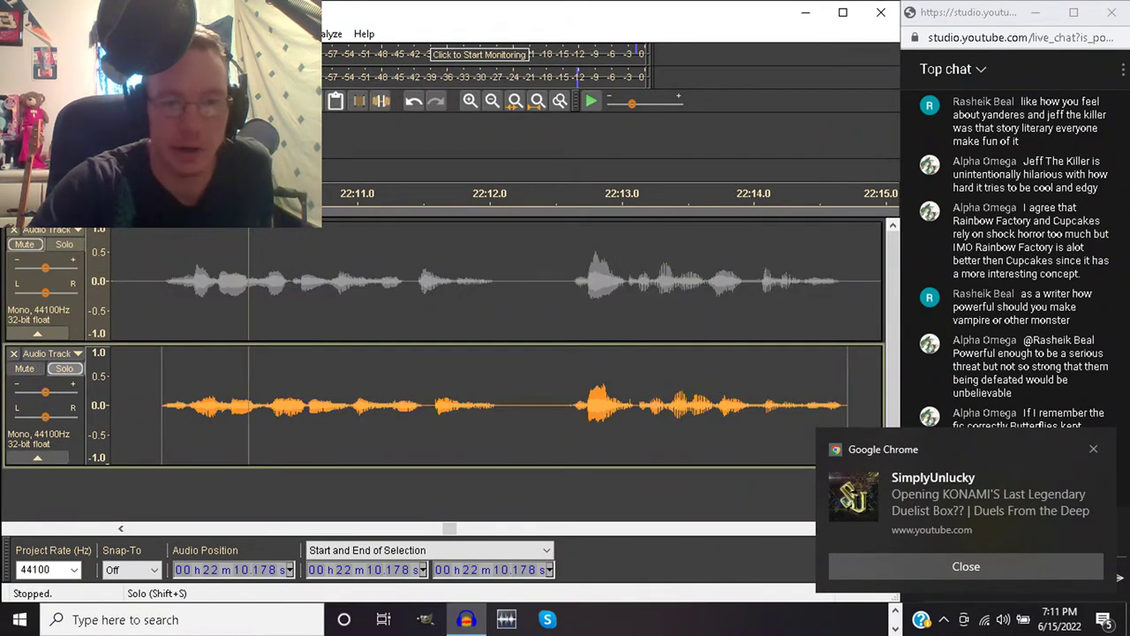
pyautogui.press('space')
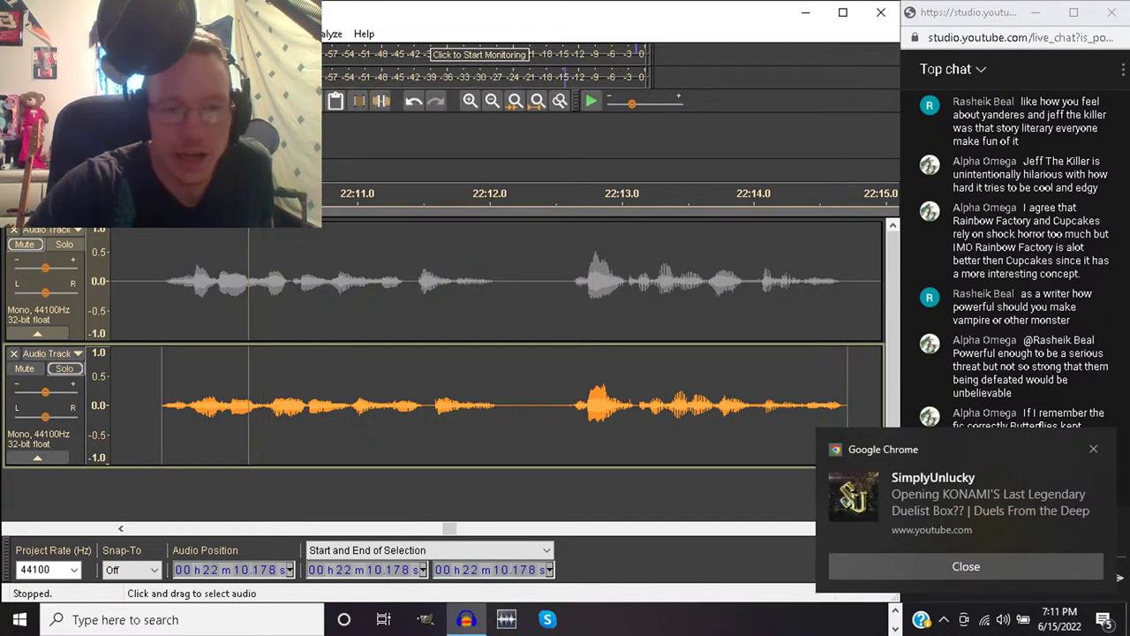
# Solo the upper track and play it from about 22 m 9.940 s
pyautogui.moveTo(263, 406); pyautogui.dragTo(248, 406)
pyautogui.press('space')
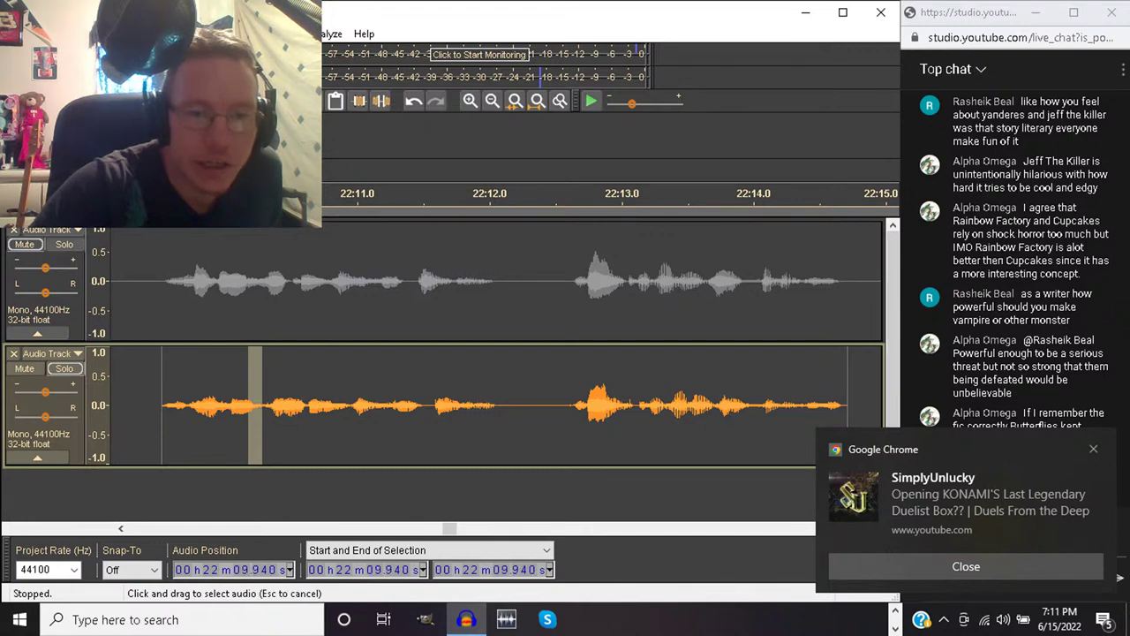
pyautogui.click(217, 291)
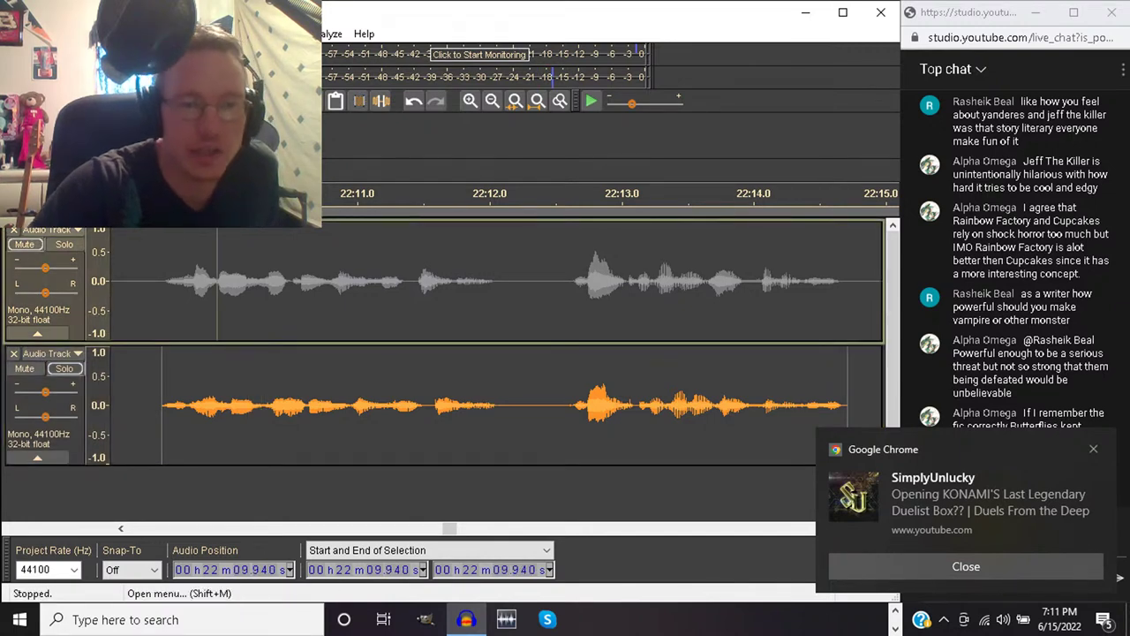
pyautogui.click(63, 244)
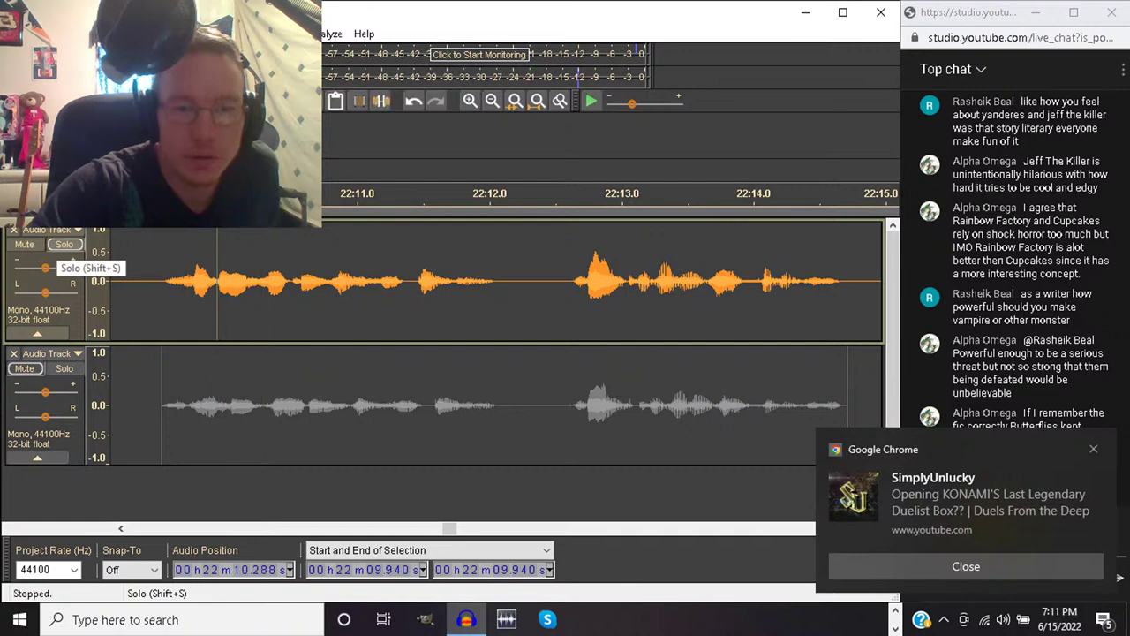
pyautogui.press('space')
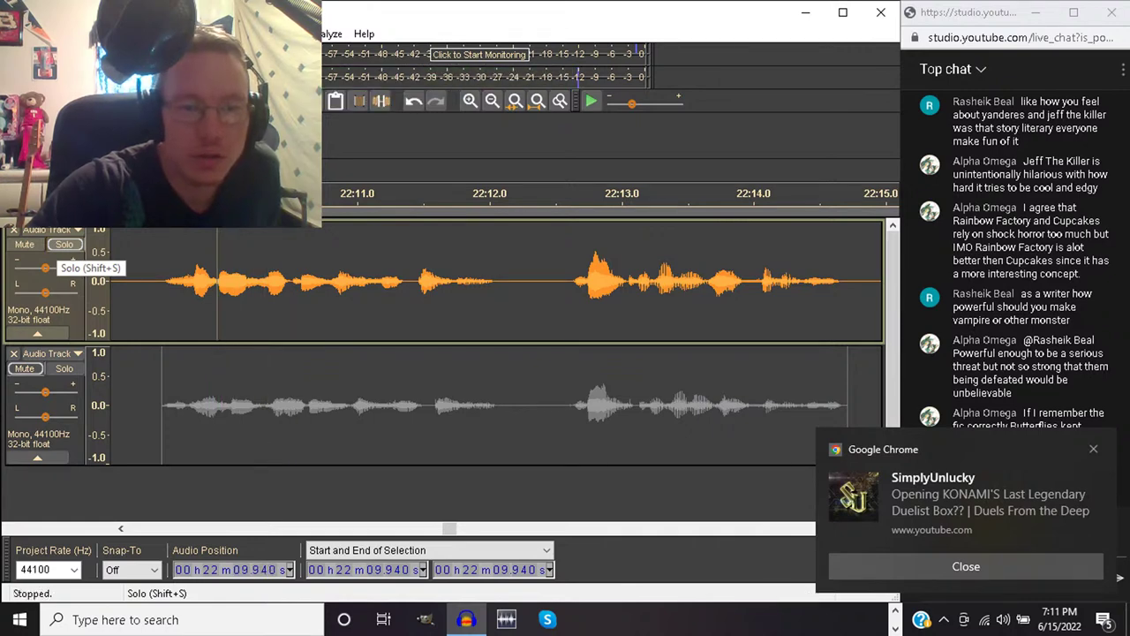
# Play the soloed upper track repeatedly from the take's start at about 22 m 9.527 s
pyautogui.click(162, 283)
pyautogui.press('space')
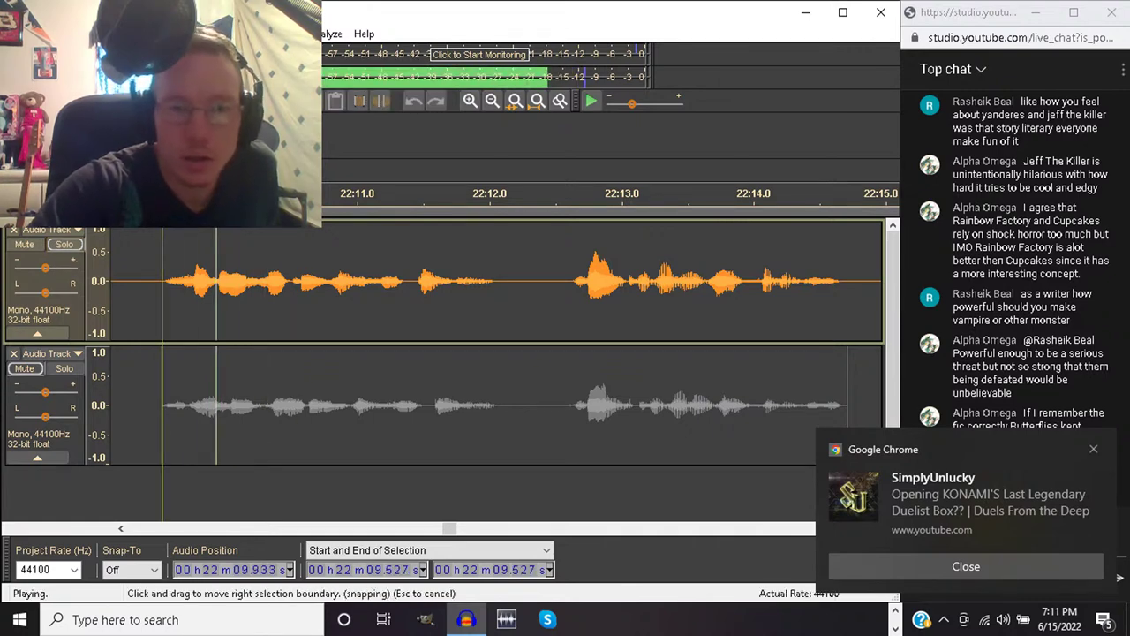
pyautogui.press('space')
pyautogui.press('space')
pyautogui.press('space')
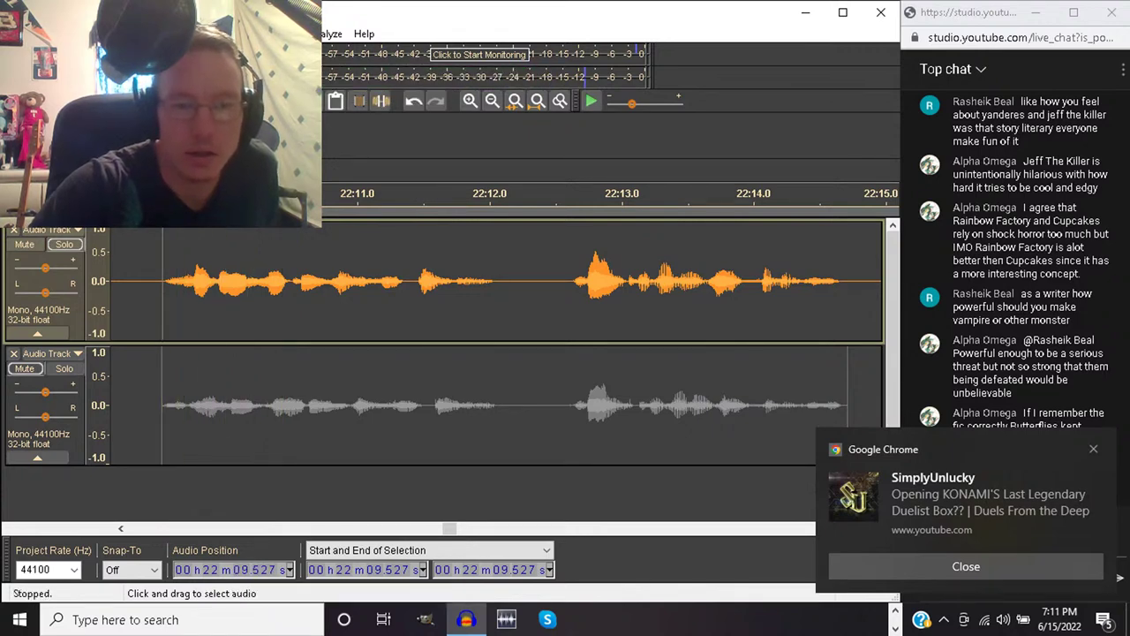
# Delete a short sliver of the lower track's clip starting at about 22 m 10.165 s, pulling its following words earlier
pyautogui.click(248, 283)
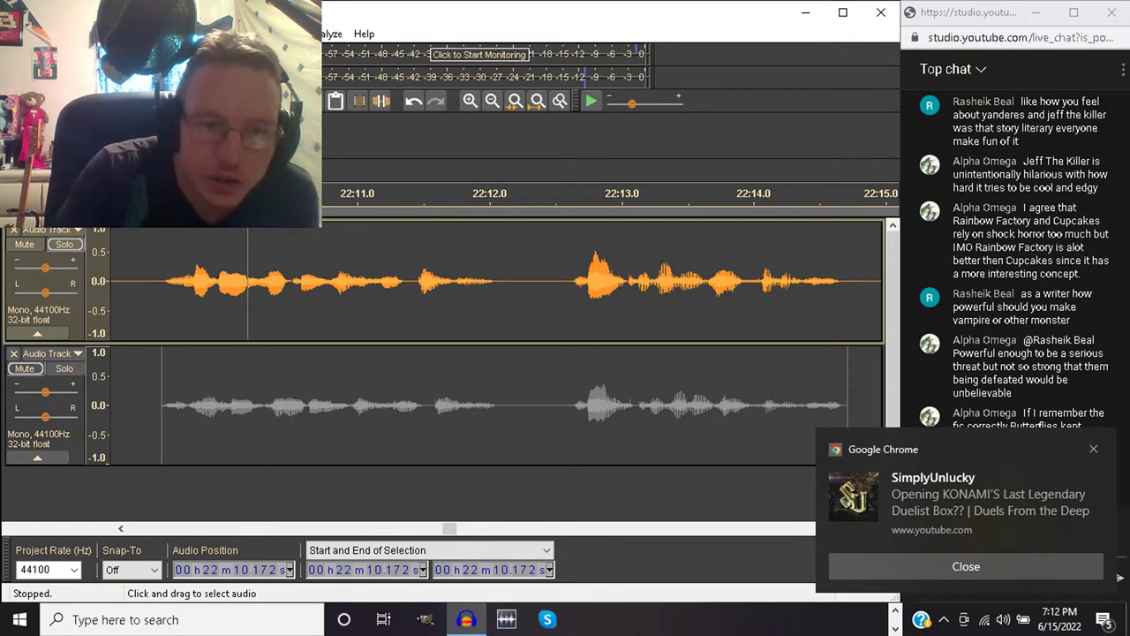
pyautogui.click(247, 406)
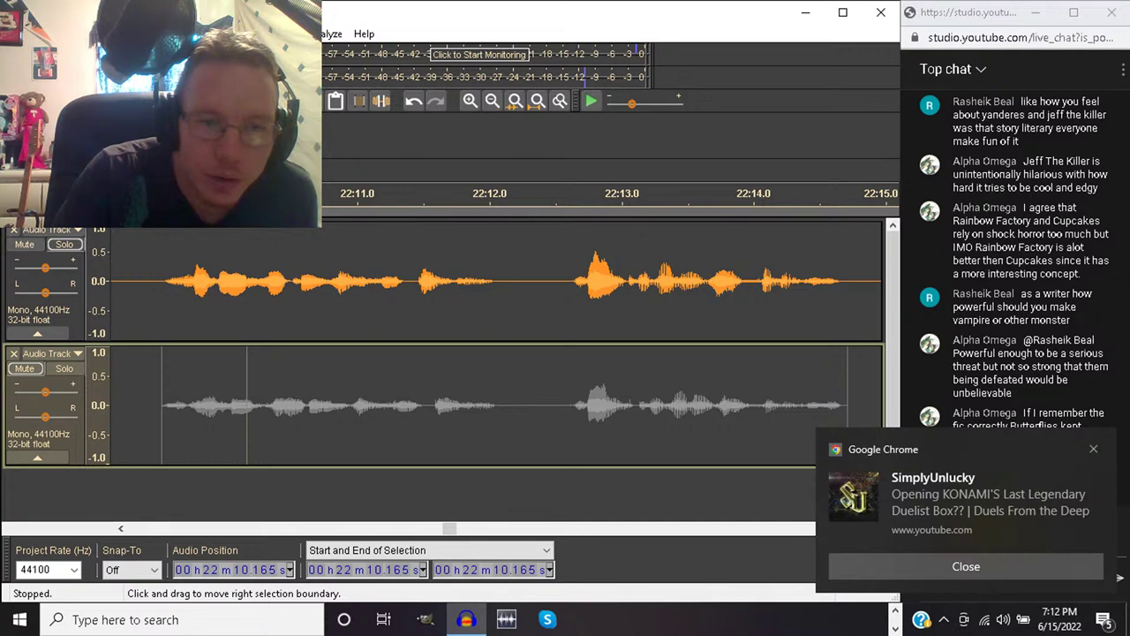
pyautogui.moveTo(247, 406); pyautogui.dragTo(257, 406)
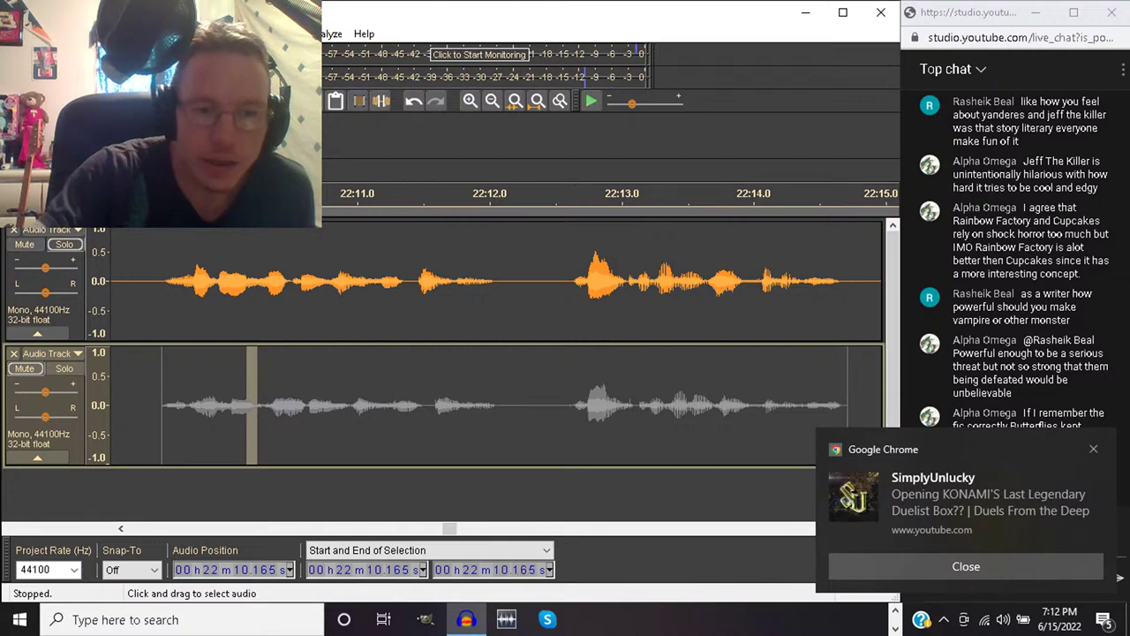
pyautogui.press('Delete')
# Play the upper track alone repeatedly from about 22 m 9.940 s
pyautogui.click(217, 280)
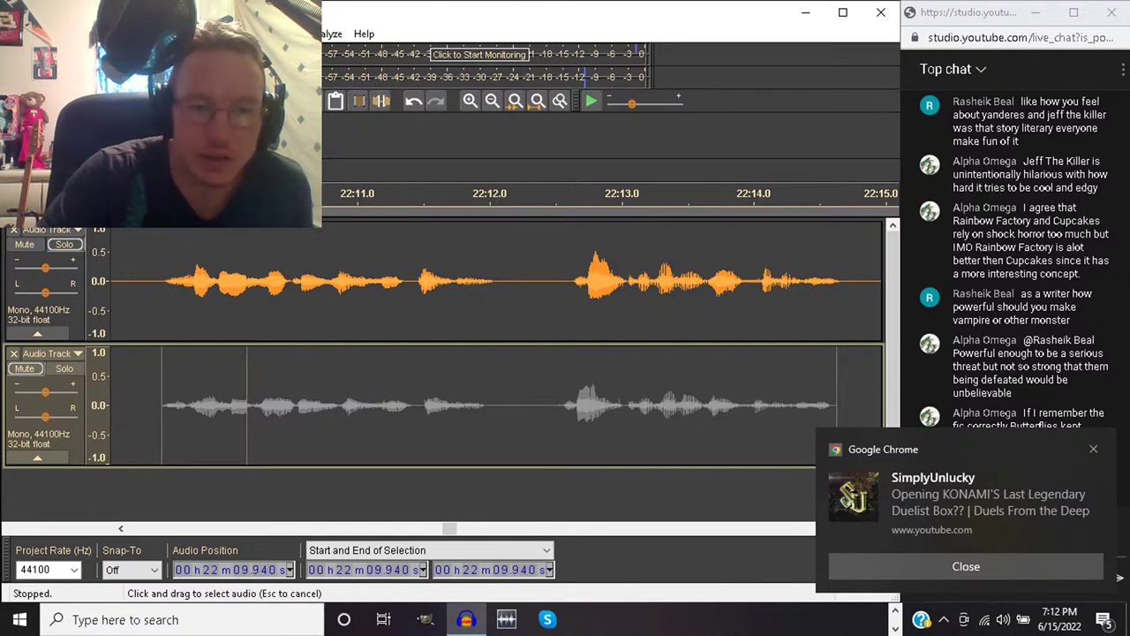
pyautogui.press('space')
pyautogui.press('space')
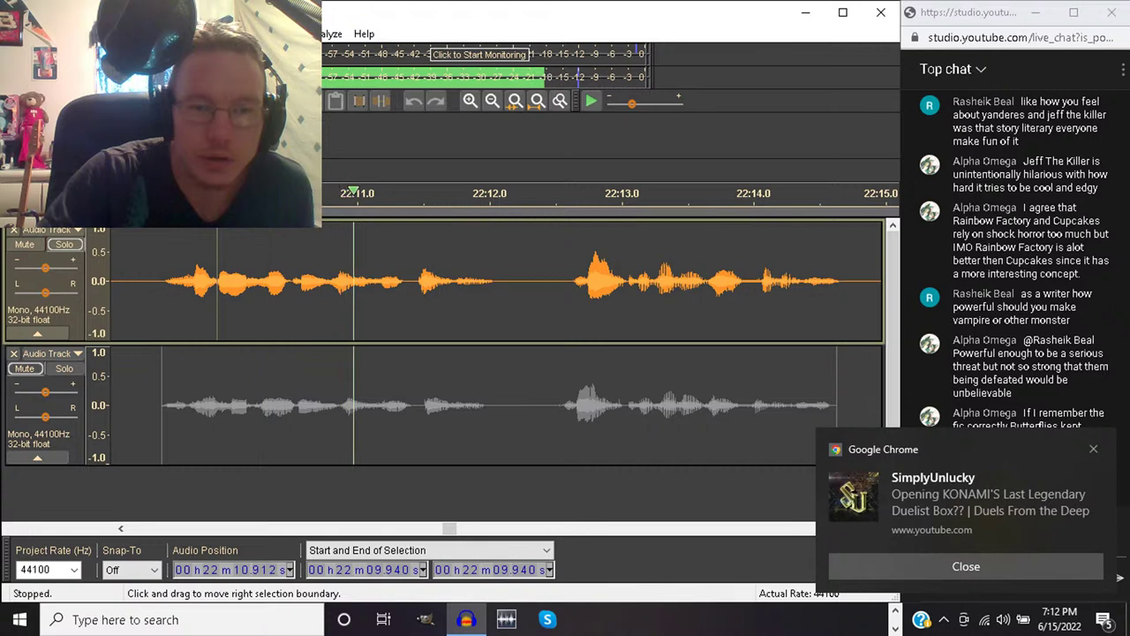
pyautogui.press('space')
pyautogui.press('space')
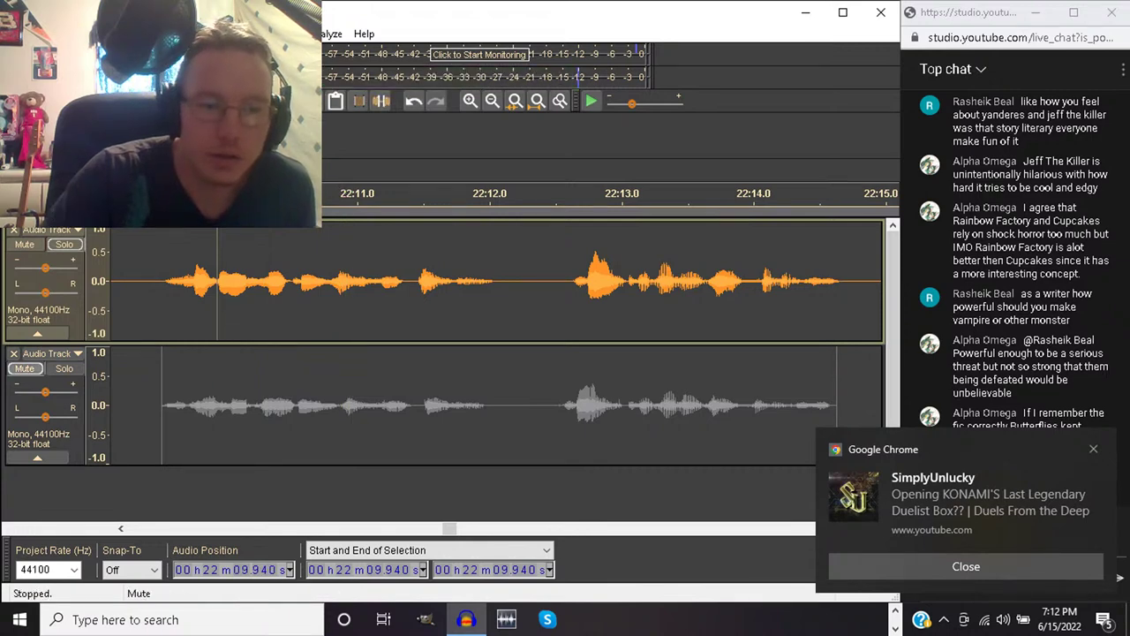
# Unmute the lower track and play both takes together repeatedly from about 22 m 9.940 s
pyautogui.click(25, 368)
pyautogui.press('space')
pyautogui.press('space')
pyautogui.press('space')
pyautogui.press('space')
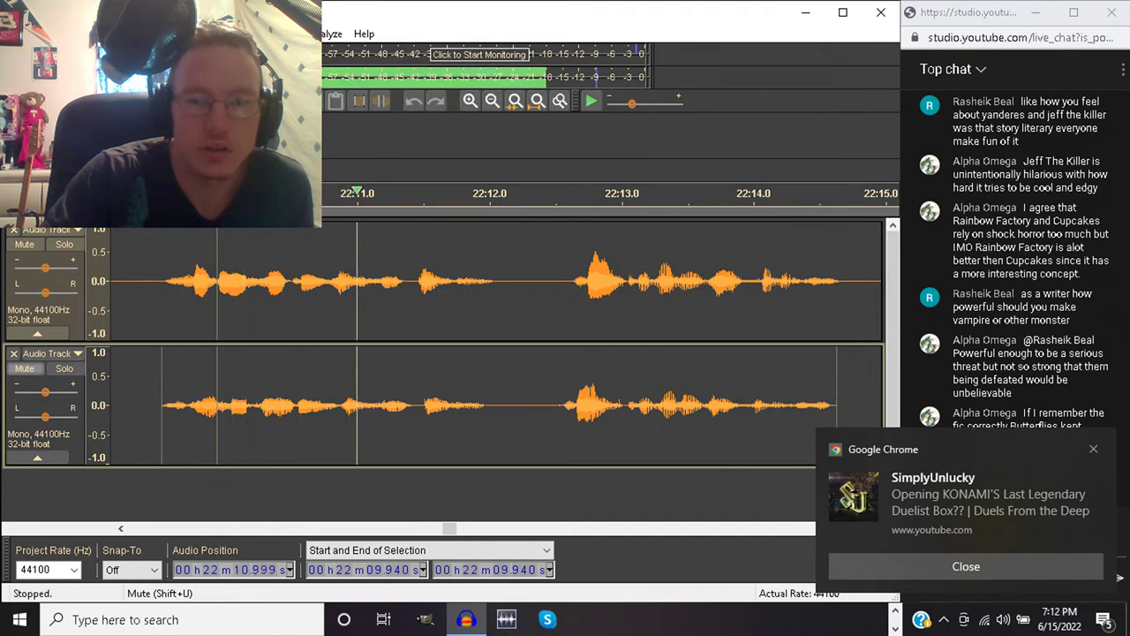
pyautogui.press('space')
pyautogui.press('space')
pyautogui.press('space')
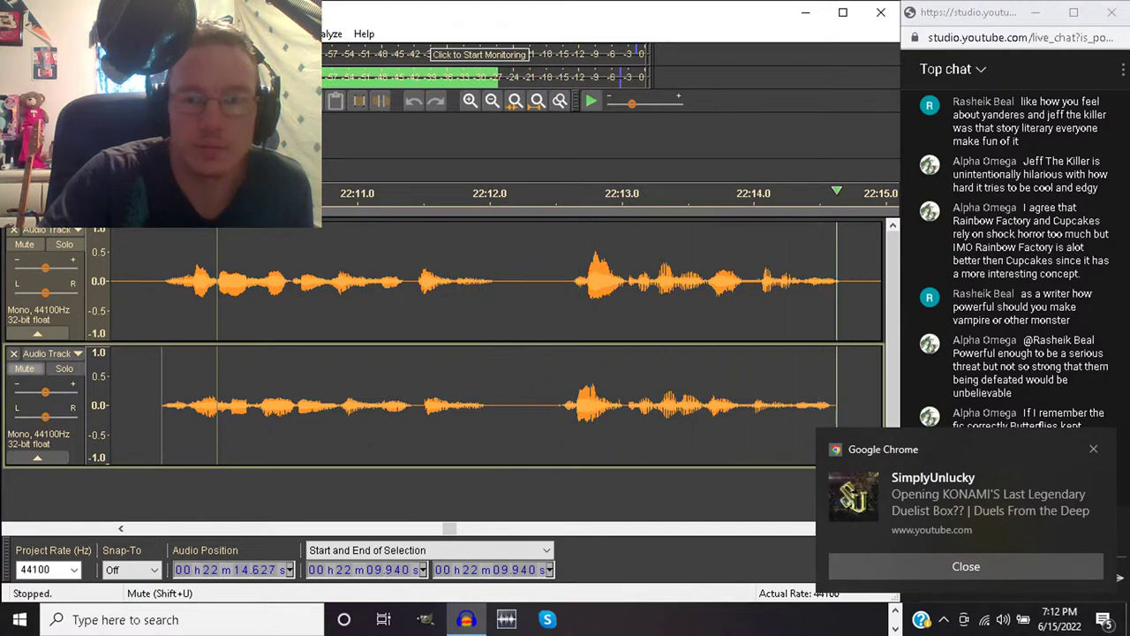
pyautogui.press('space')
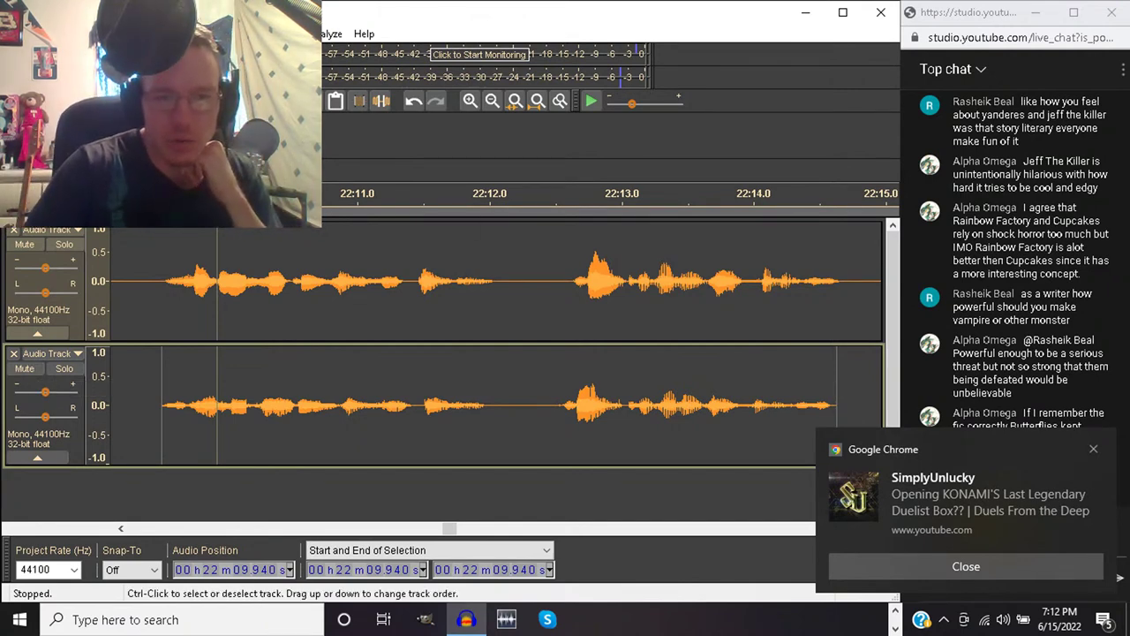
# Play both layered takes from just before their start, at about 22 m 9.452 s
pyautogui.click(153, 283)
pyautogui.press('space')
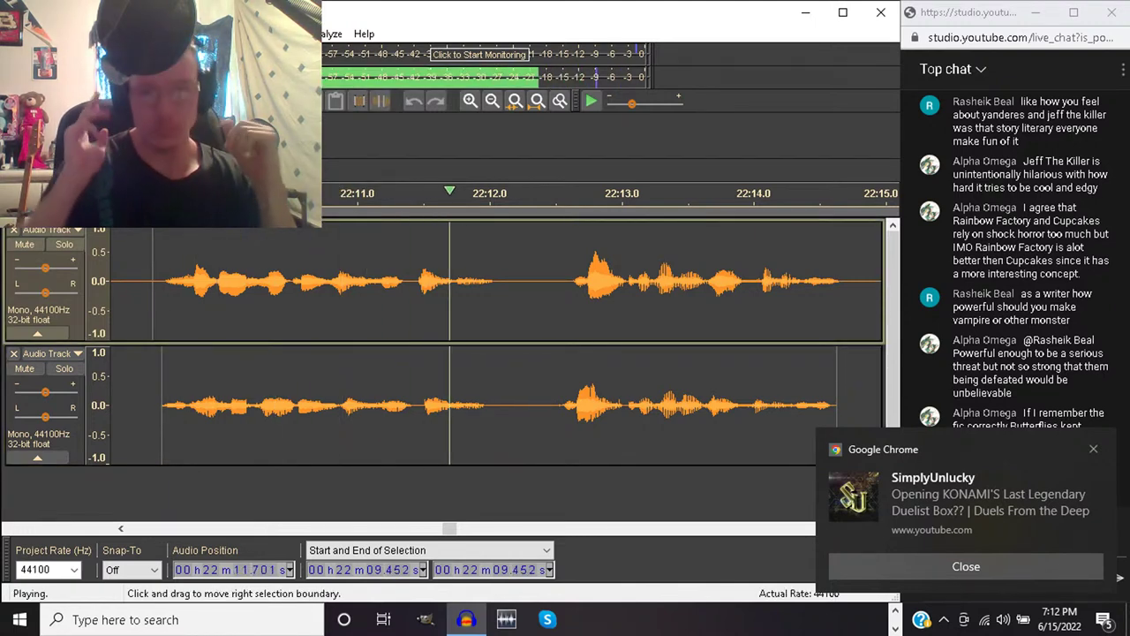
pyautogui.press('space')
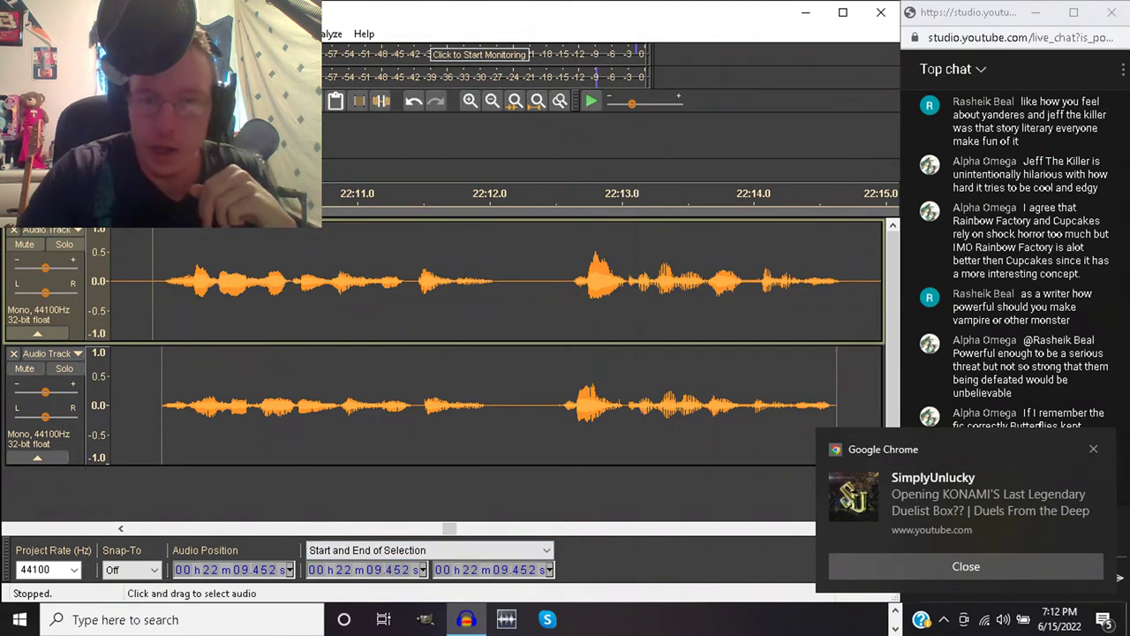
pyautogui.click(570, 291)
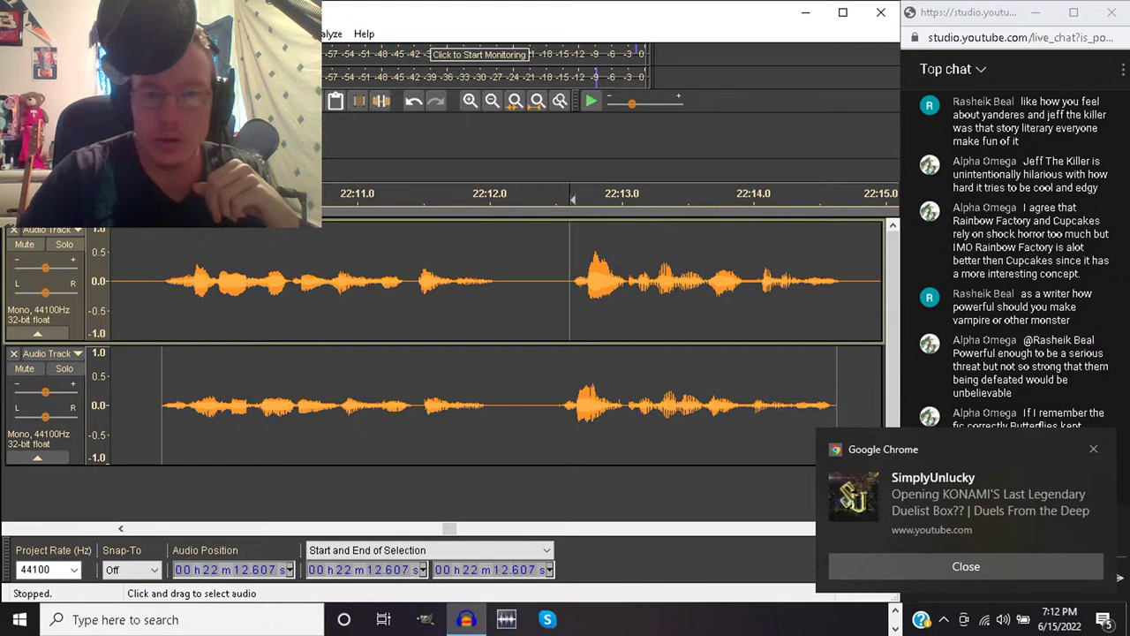
pyautogui.click(570, 415)
pyautogui.moveTo(569, 415); pyautogui.dragTo(560, 415)
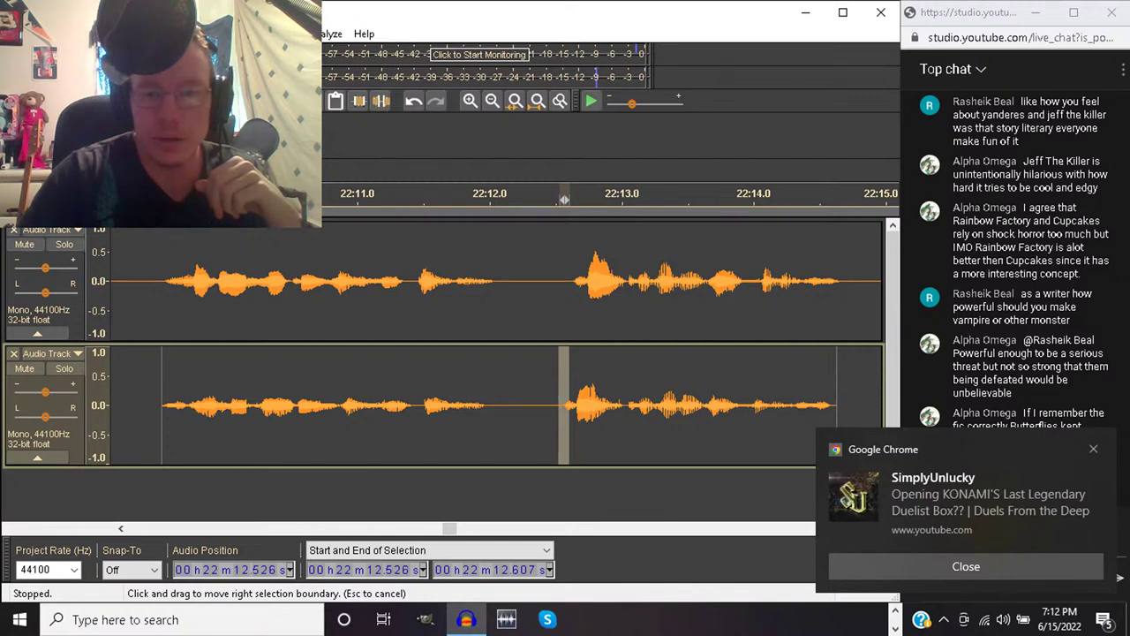
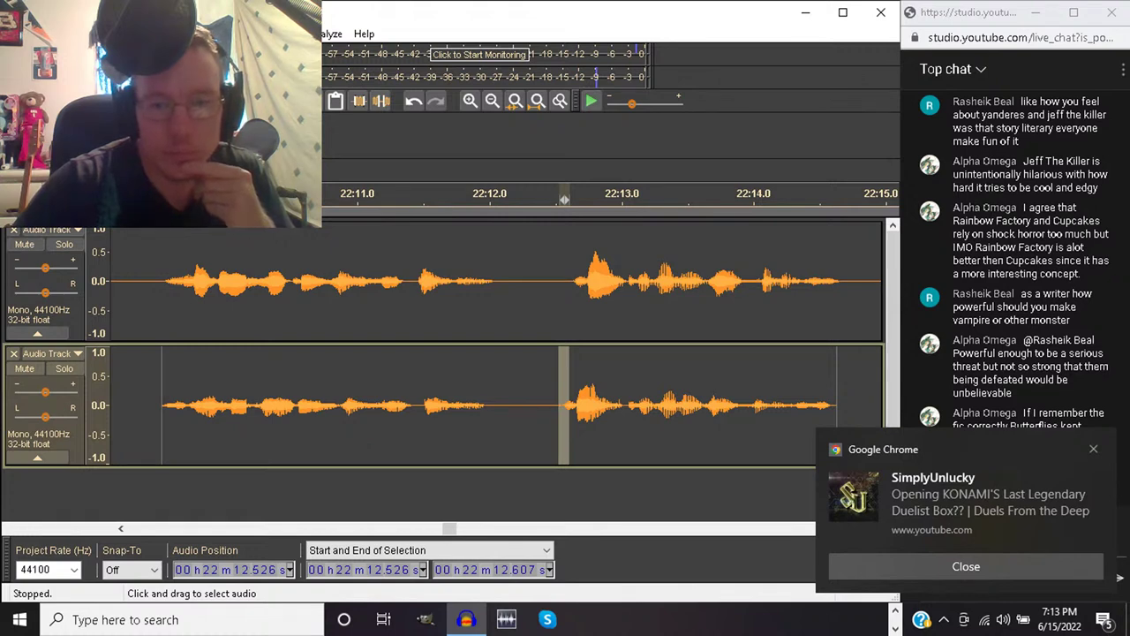
# Delete the upper track's pause from about 22 m 12.551 s to 22 m 12.620 s to align its second phrase with the lower take
pyautogui.click(561, 283)
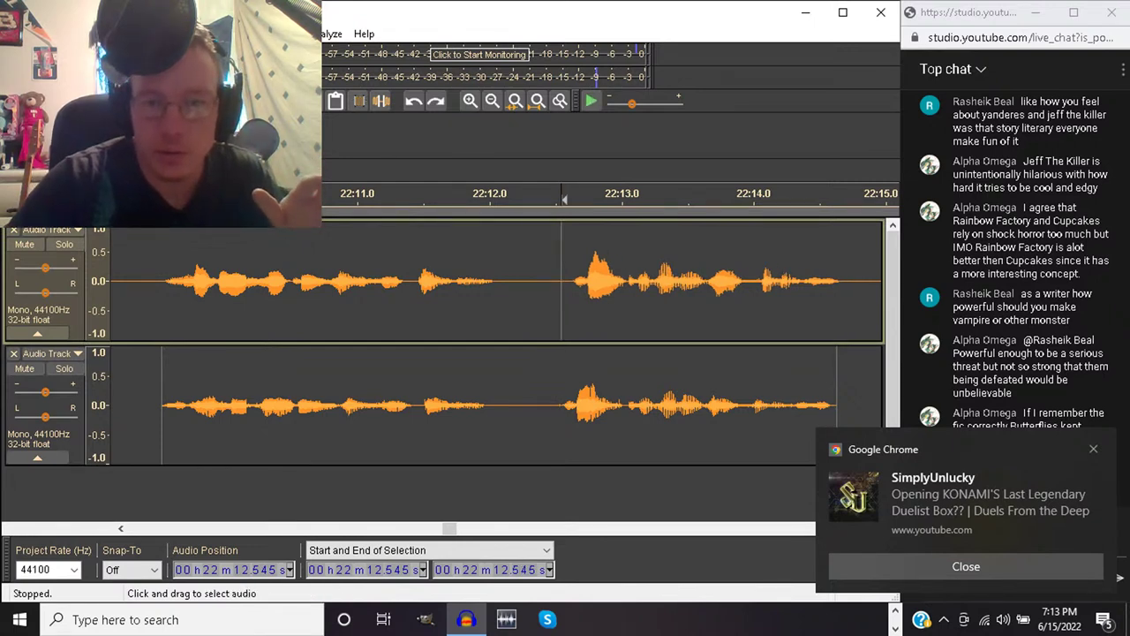
pyautogui.click(572, 283)
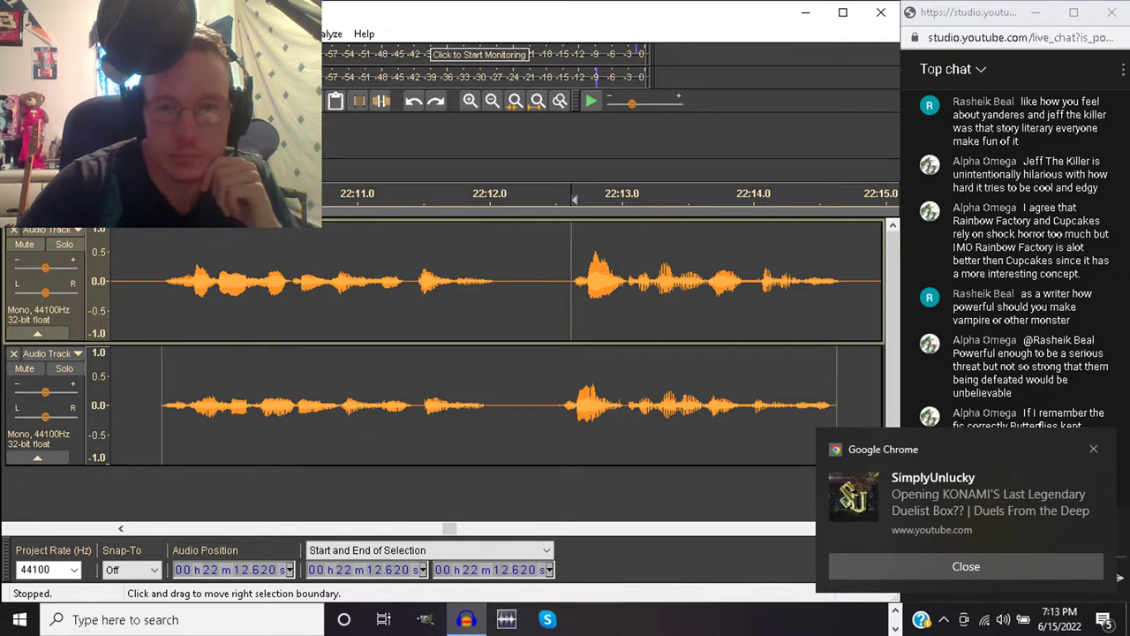
pyautogui.moveTo(572, 283); pyautogui.dragTo(562, 282)
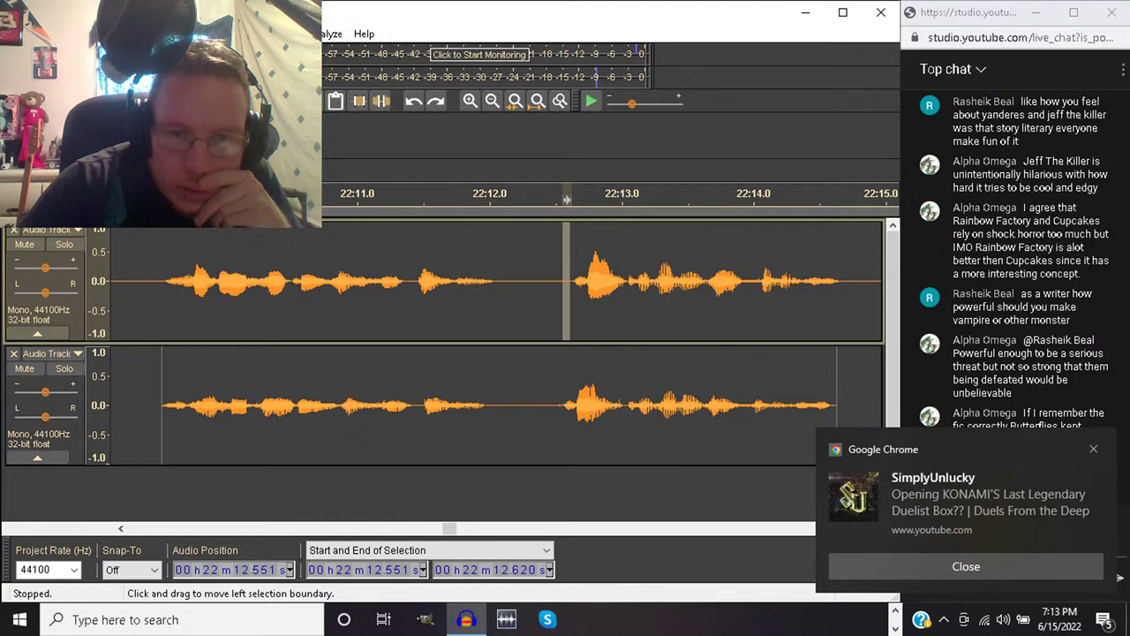
pyautogui.press('Delete')
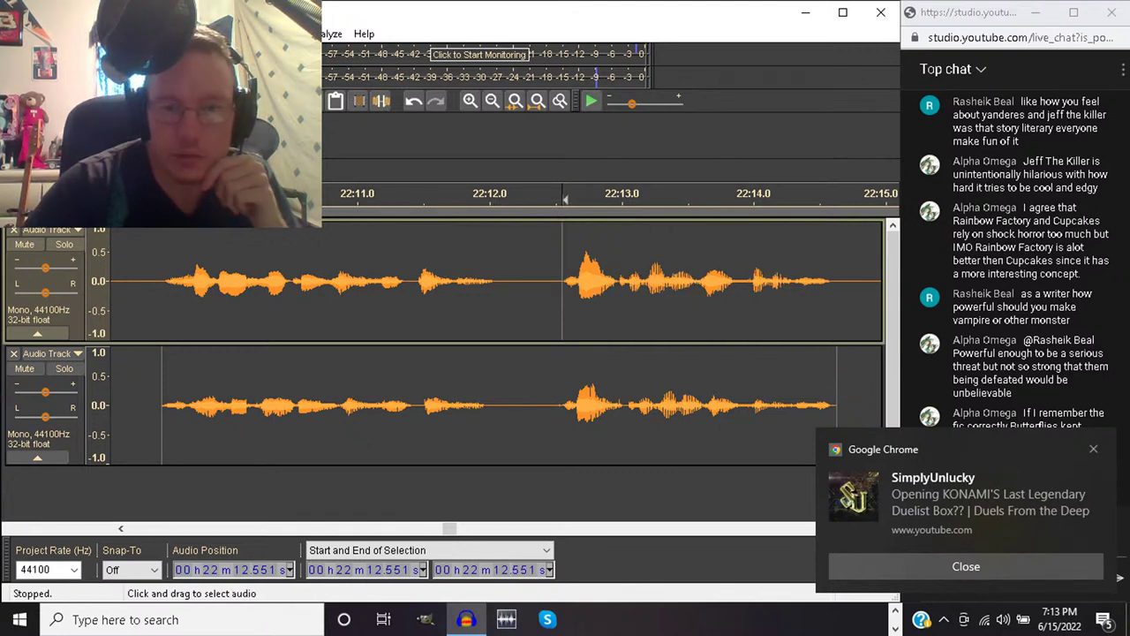
# Compare the second phrase's onset on both tracks and delete the upper track's sliver from about 22 m 12.563 s to 22 m 12.574 s
pyautogui.click(563, 406)
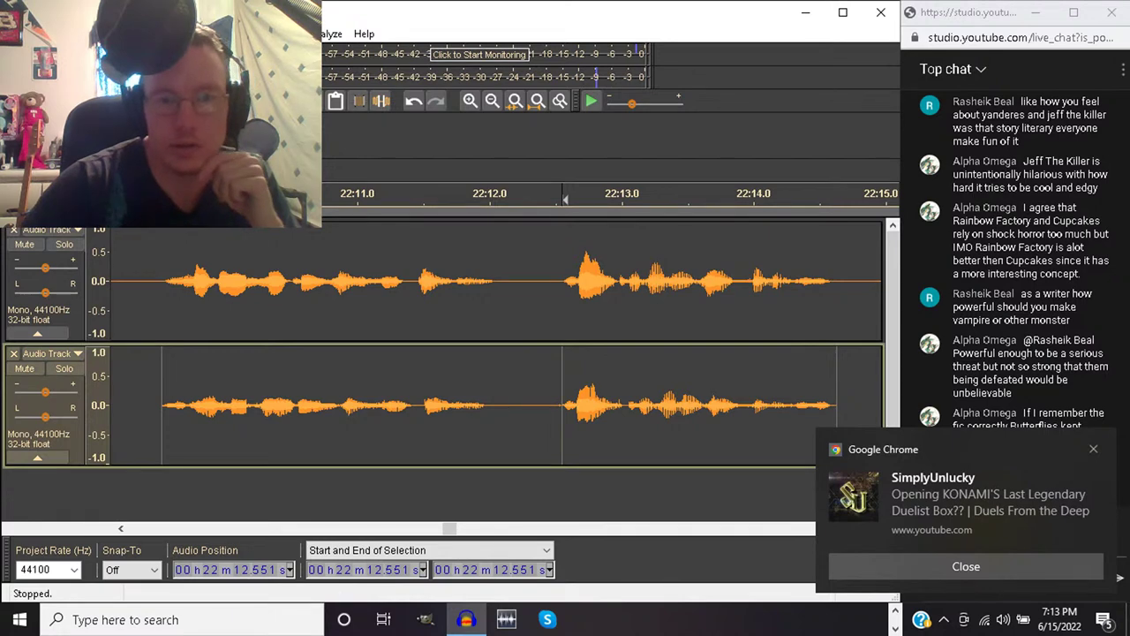
pyautogui.click(471, 100)
pyautogui.click(471, 101)
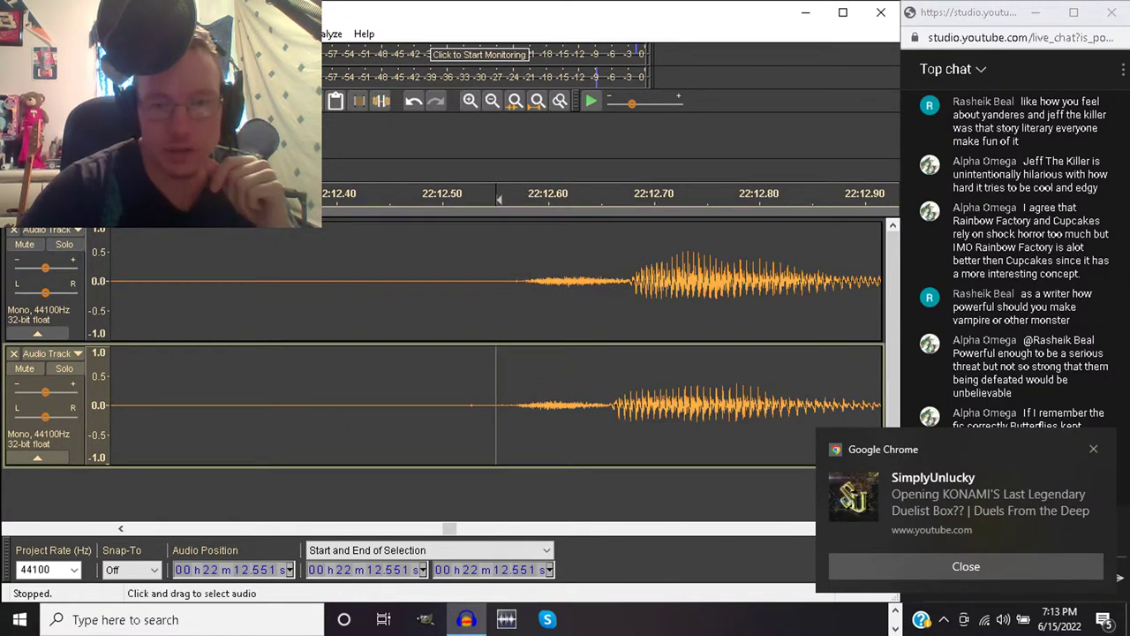
pyautogui.click(521, 300)
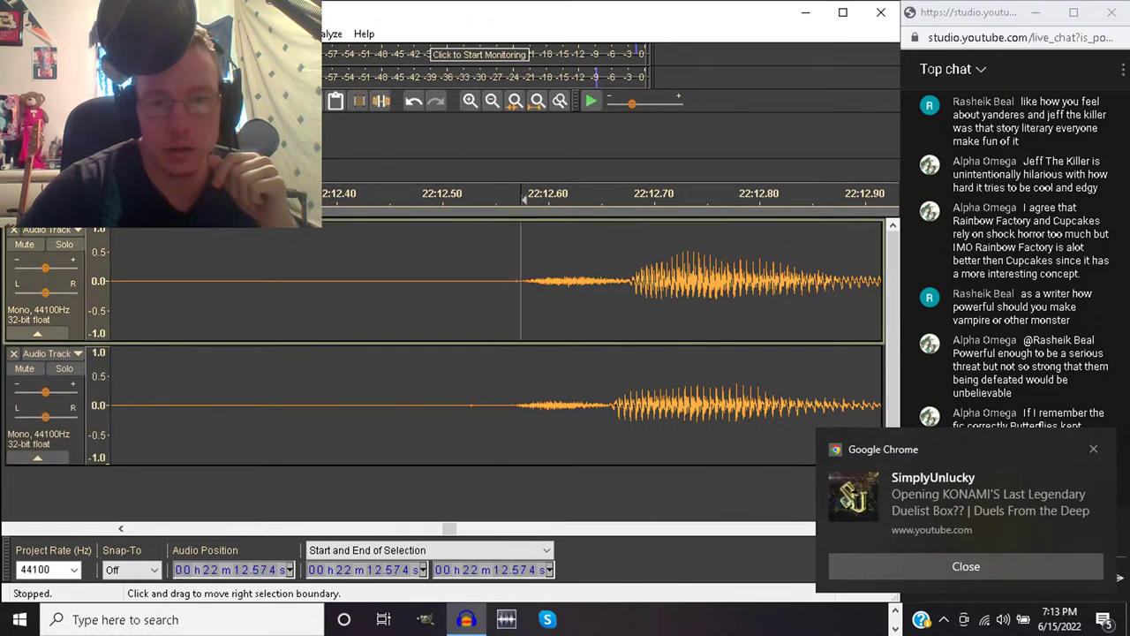
pyautogui.click(534, 300)
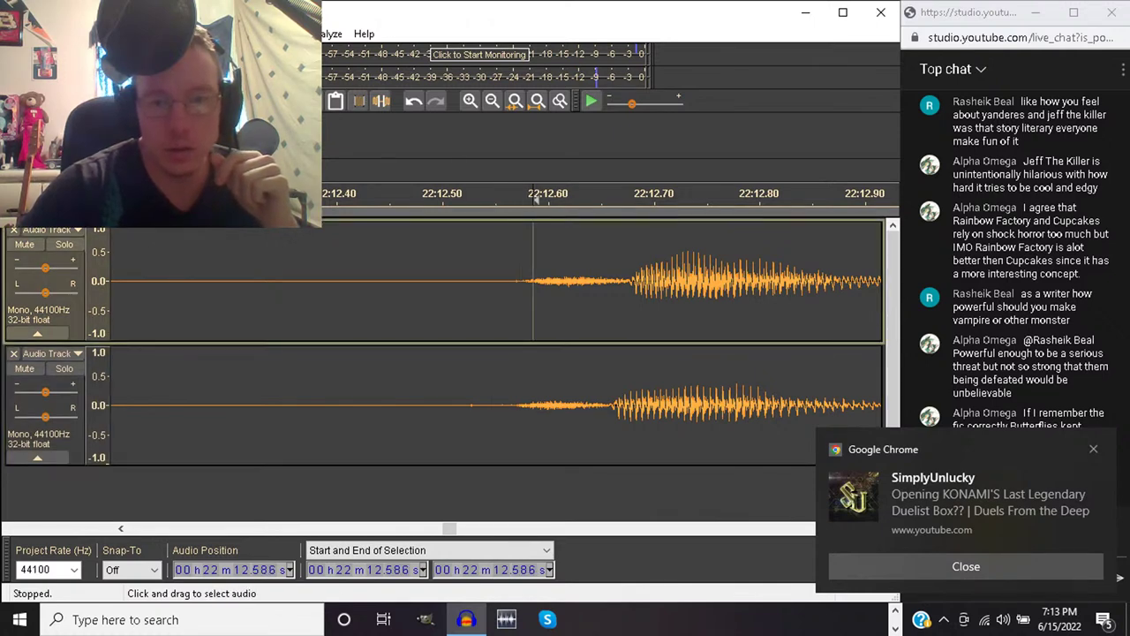
pyautogui.click(522, 300)
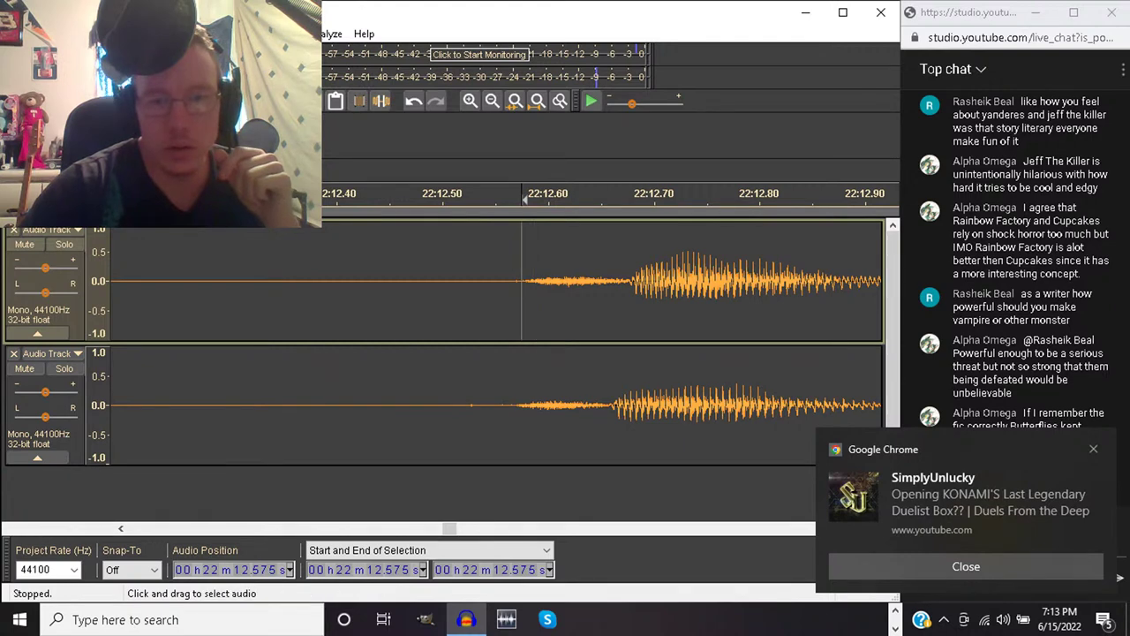
pyautogui.click(518, 300)
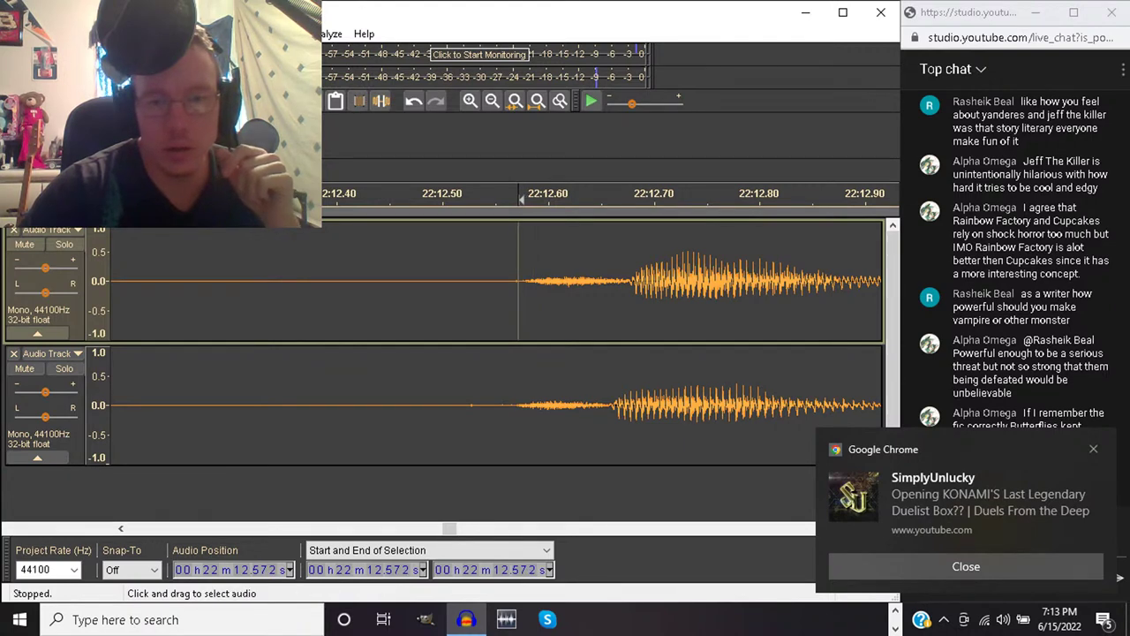
pyautogui.click(521, 424)
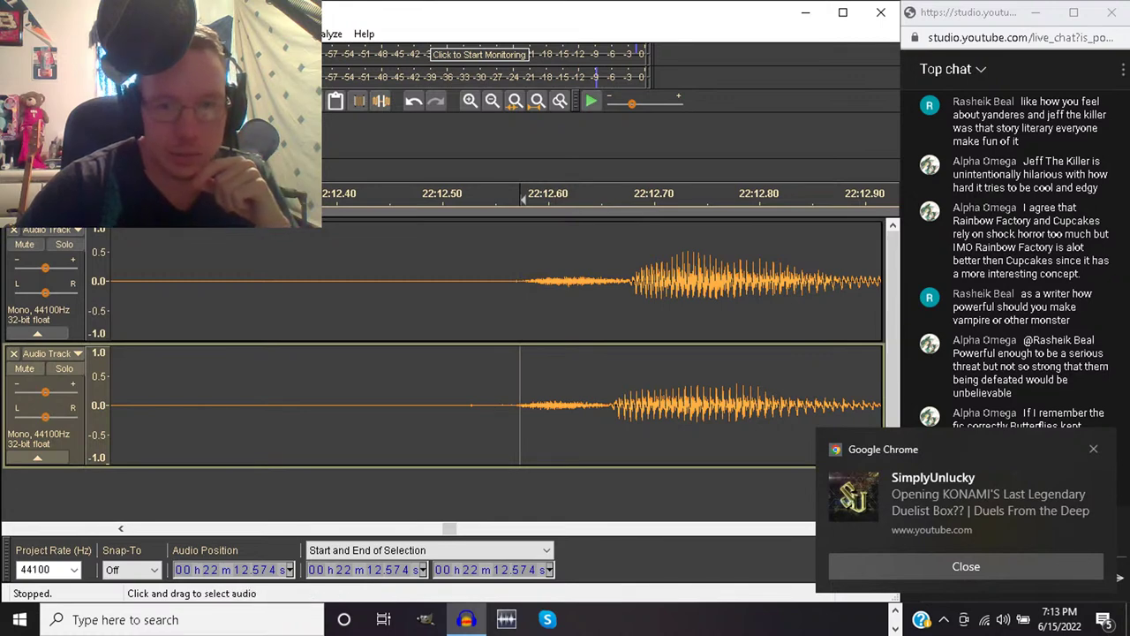
pyautogui.click(521, 300)
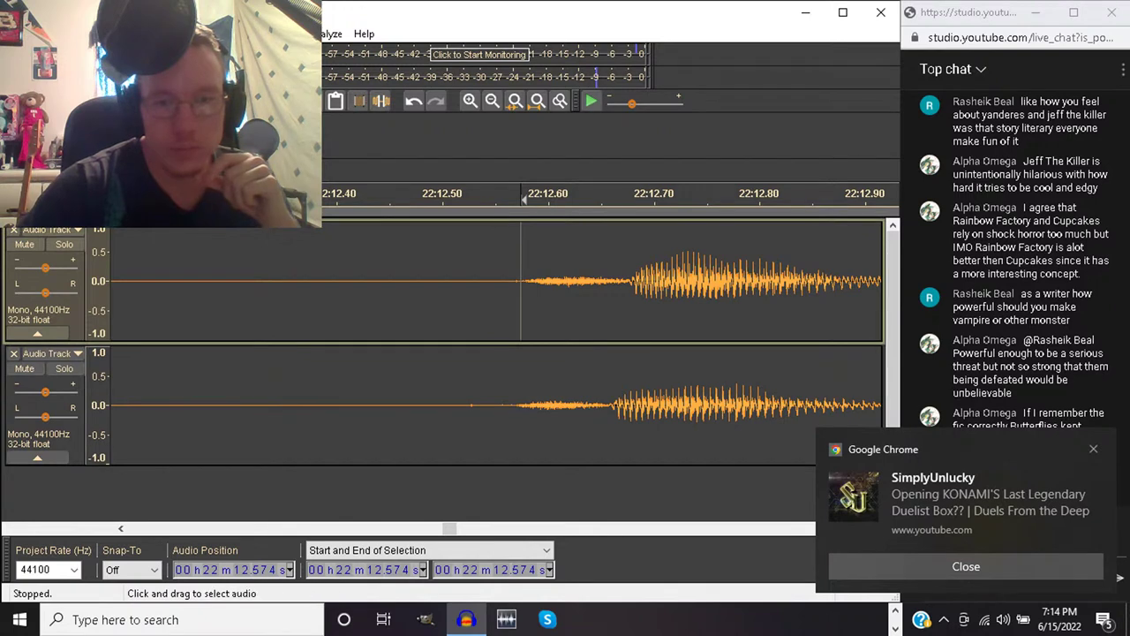
pyautogui.moveTo(521, 292); pyautogui.dragTo(509, 291)
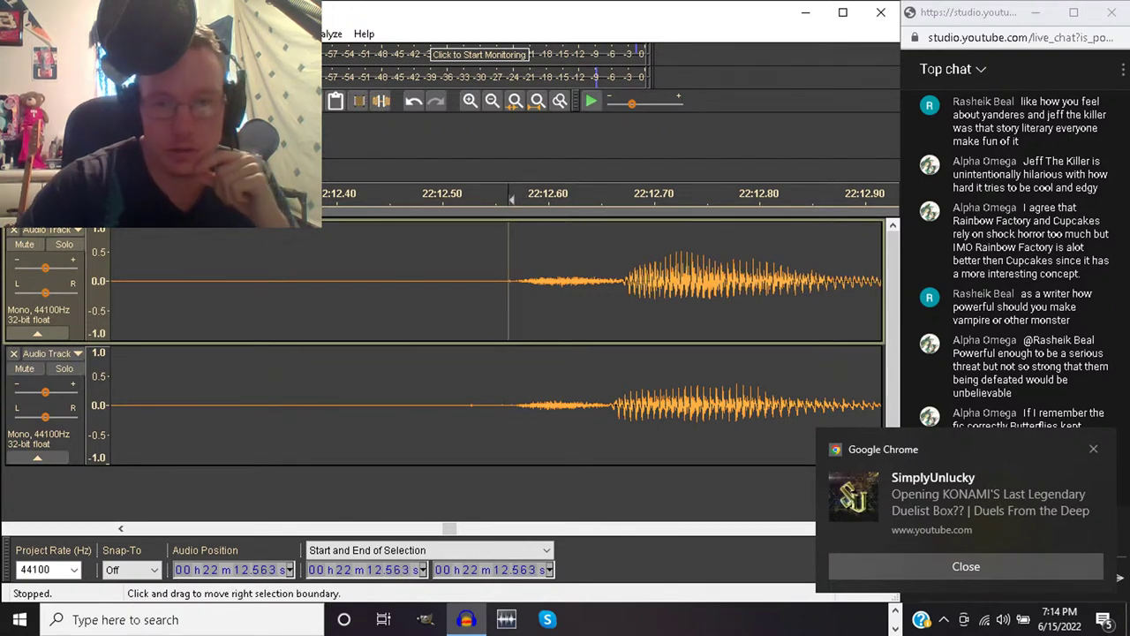
# Play both takes' second phrase repeatedly from about 22 m 12.563 s to check their alignment
pyautogui.press('space')
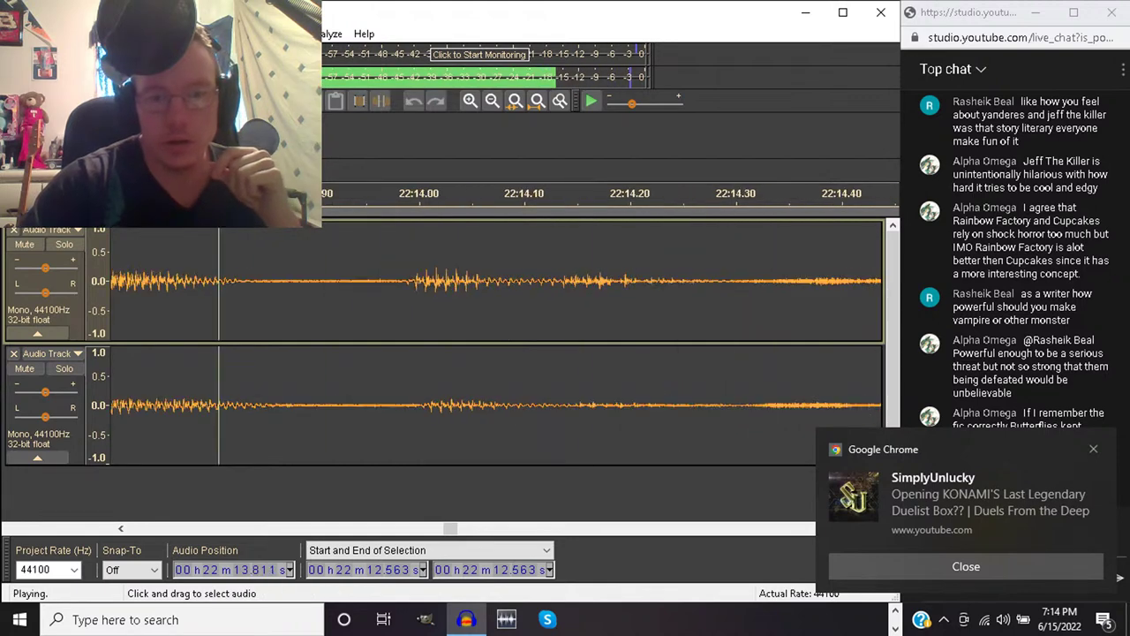
pyautogui.press('space')
pyautogui.press('space')
pyautogui.press('space')
pyautogui.press('space')
pyautogui.press('space')
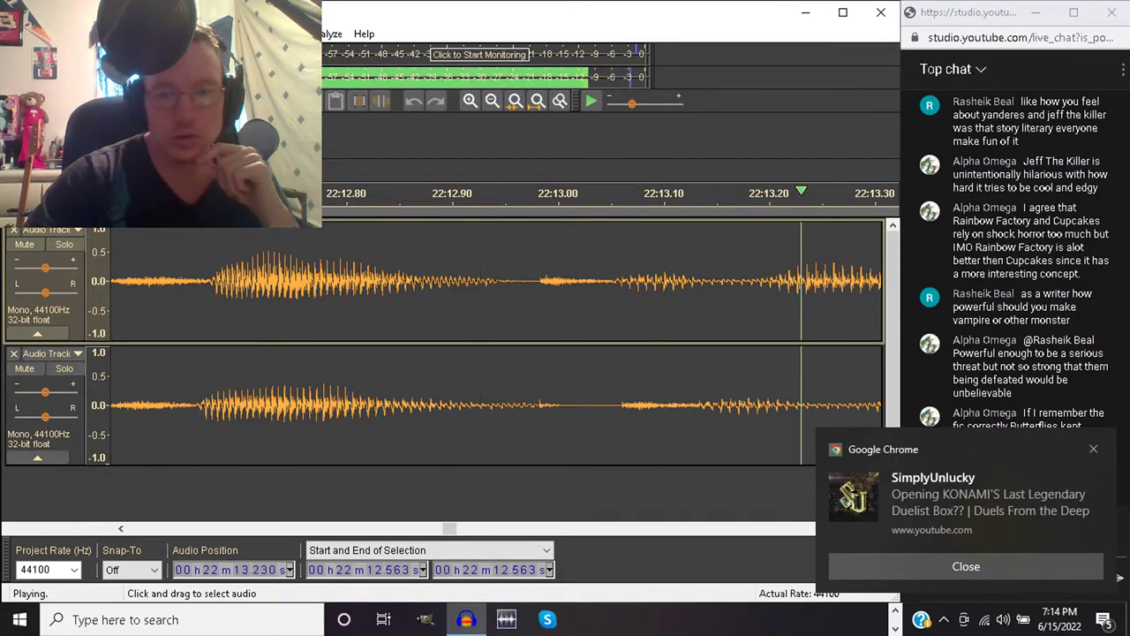
# Replay the takes' second phrase and delete the lower track's pause from about 22 m 13.027 s to 22 m 13.059 s
pyautogui.press('space')
pyautogui.press('space')
pyautogui.press('space')
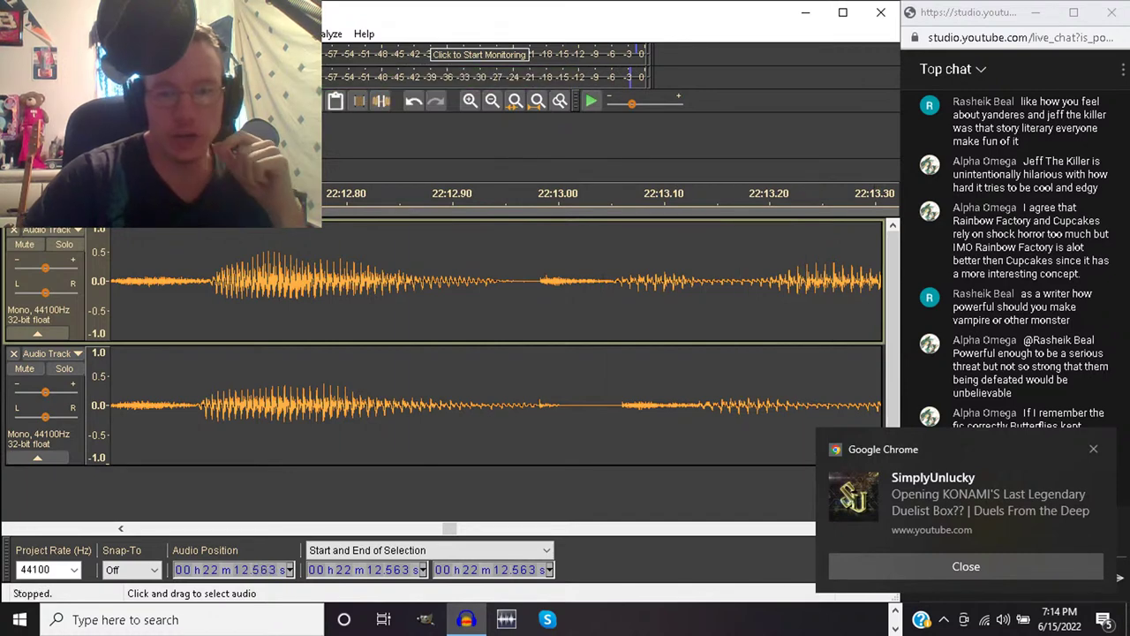
pyautogui.moveTo(620, 404); pyautogui.dragTo(586, 405)
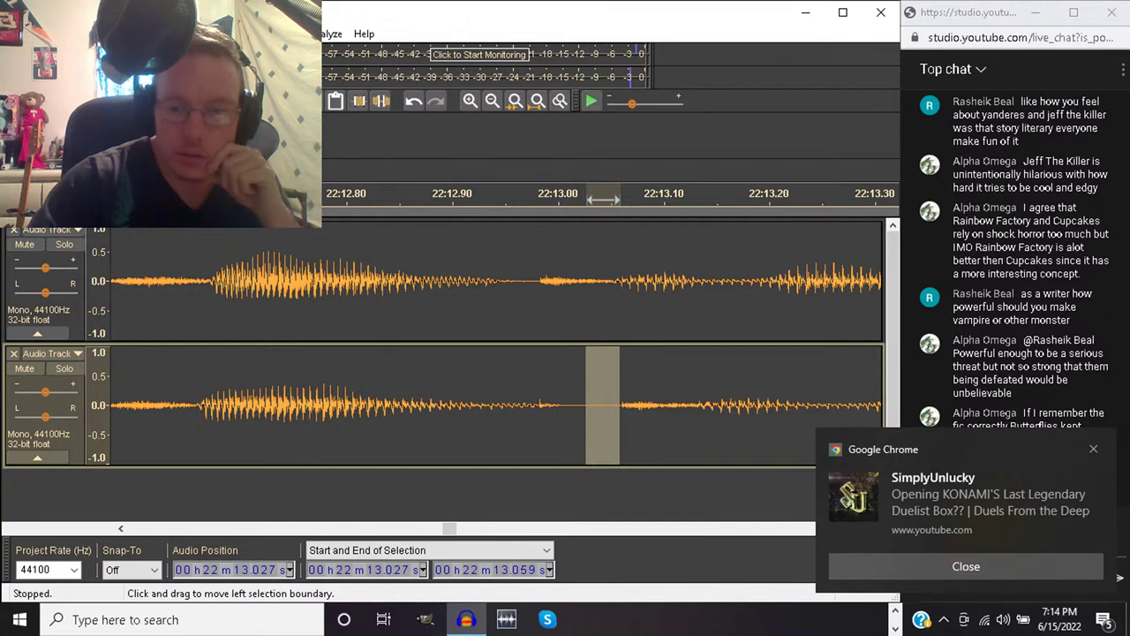
pyautogui.click(587, 405)
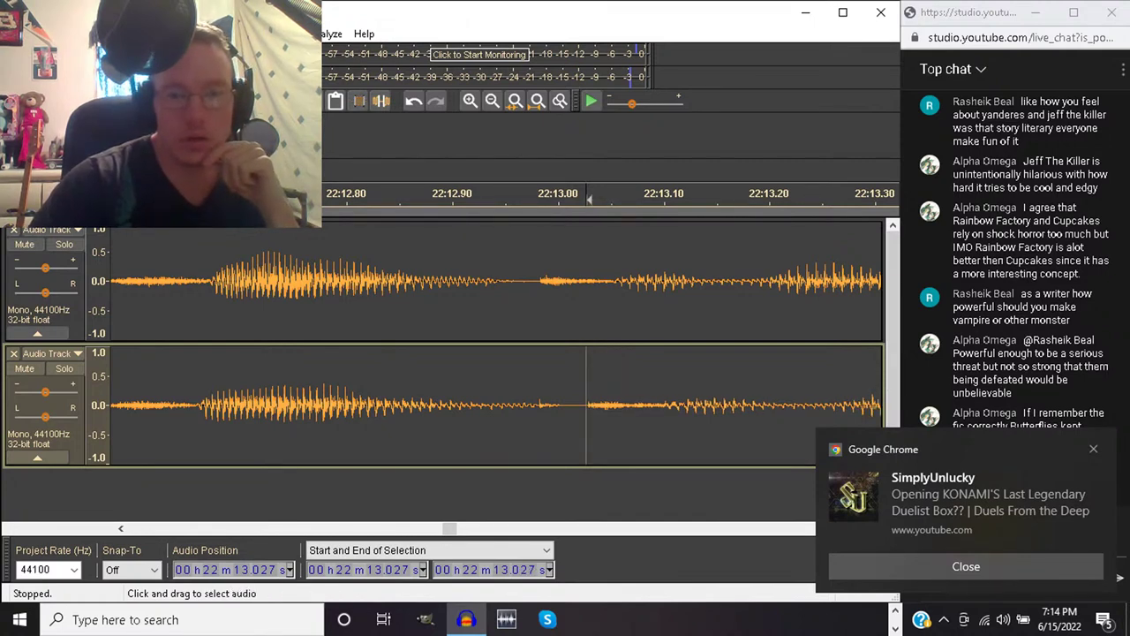
# Play both takes from about 22 m 12.980 s, and again from just before their start at about 22 m 9.458 s, to check alignment
pyautogui.click(538, 283)
pyautogui.press('space')
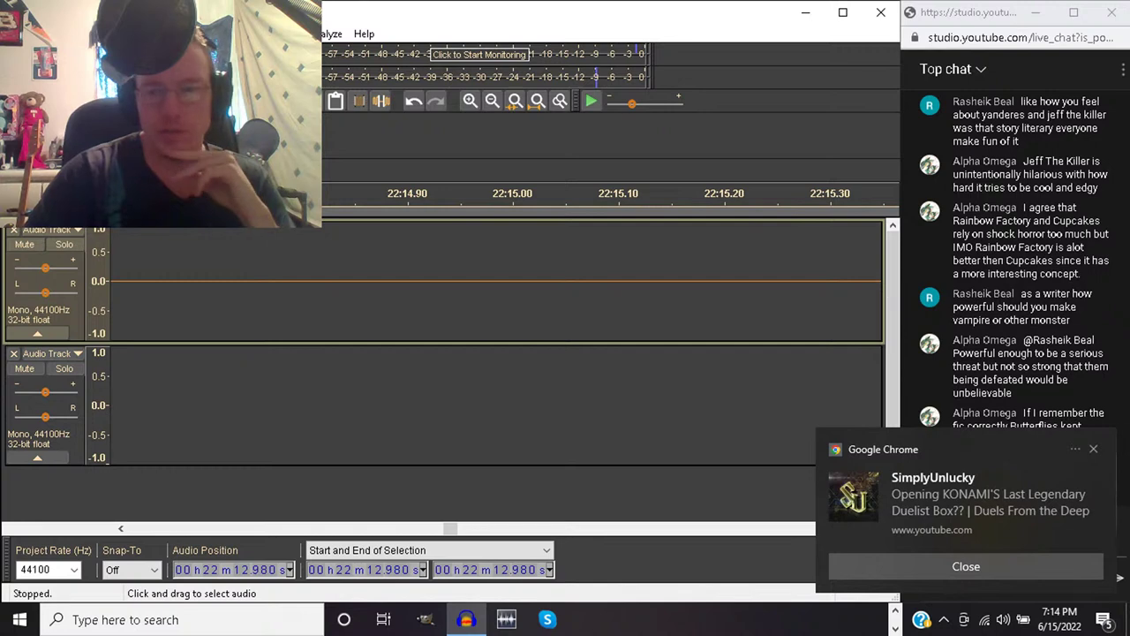
pyautogui.click(1094, 449)
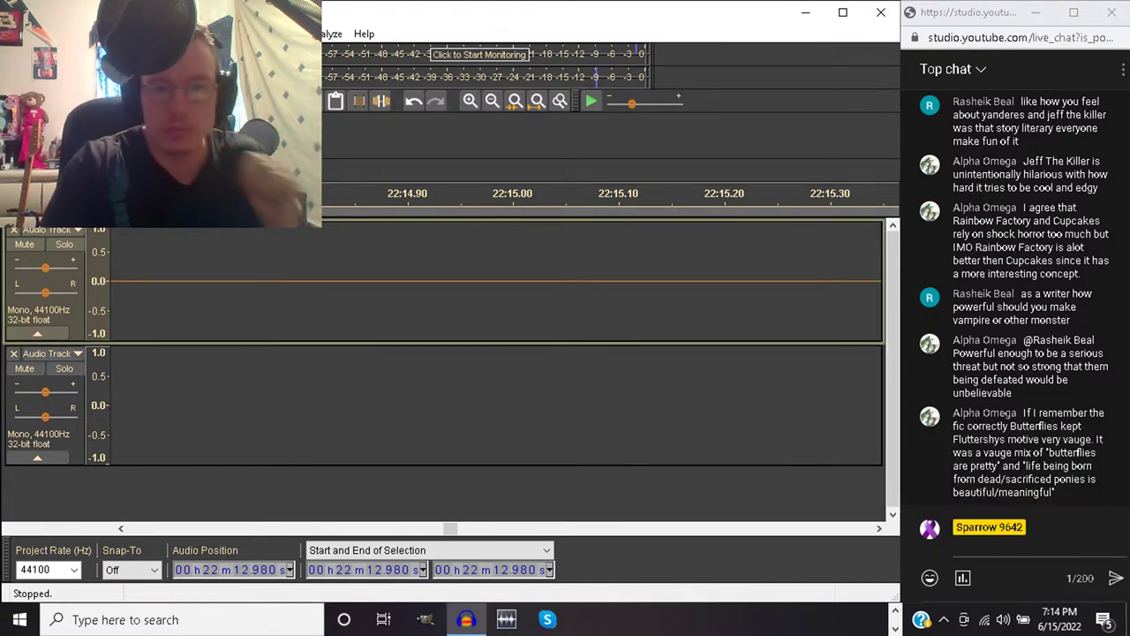
pyautogui.click(492, 101)
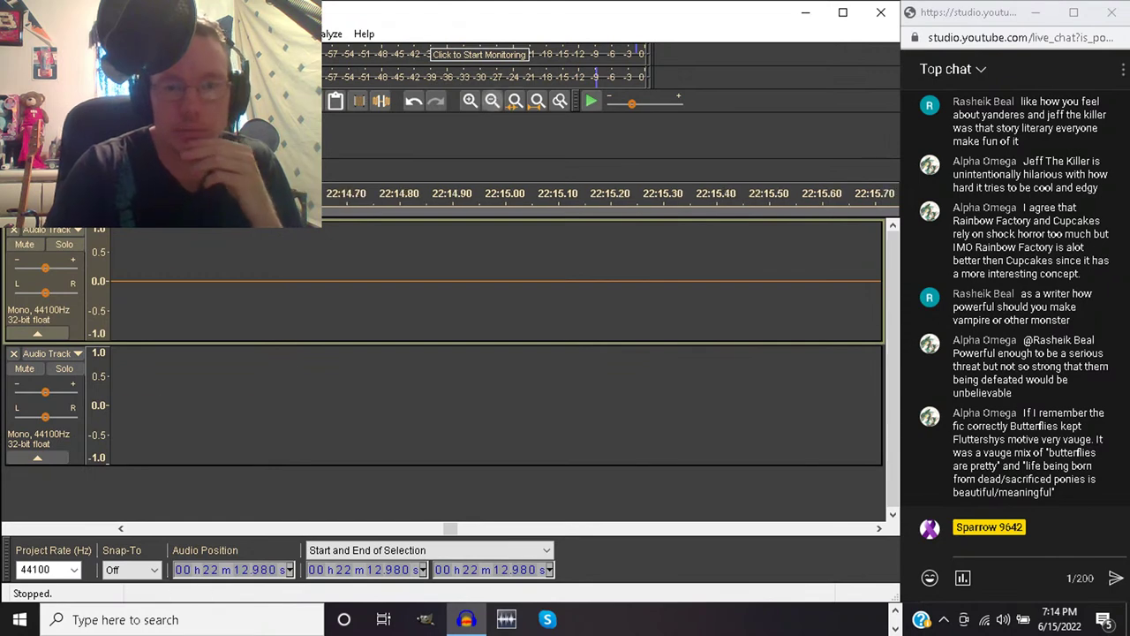
pyautogui.click(492, 100)
pyautogui.click(492, 101)
pyautogui.click(492, 101)
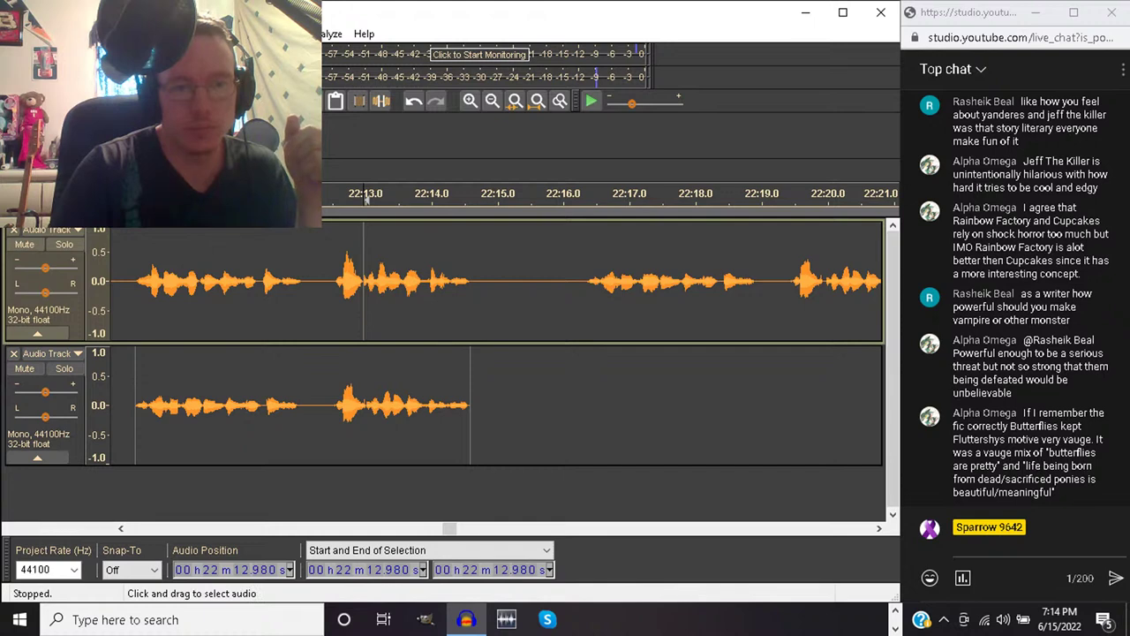
pyautogui.click(131, 224)
pyautogui.press('space')
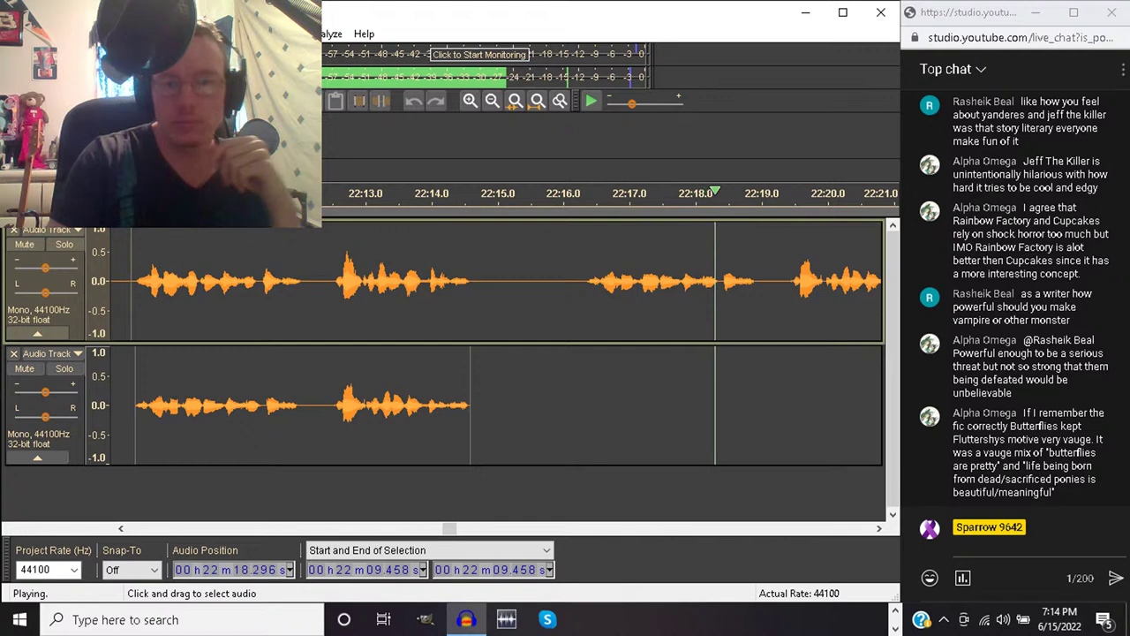
# Delete the surplus take on the upper track from about 22 m 16.245 s to 22 m 22.281 s
pyautogui.moveTo(579, 283)
pyautogui.mouseDown()
pyautogui.moveTo(881, 283)
pyautogui.moveTo(500, 282)
pyautogui.moveTo(532, 283)
pyautogui.mouseUp()
pyautogui.press('space')
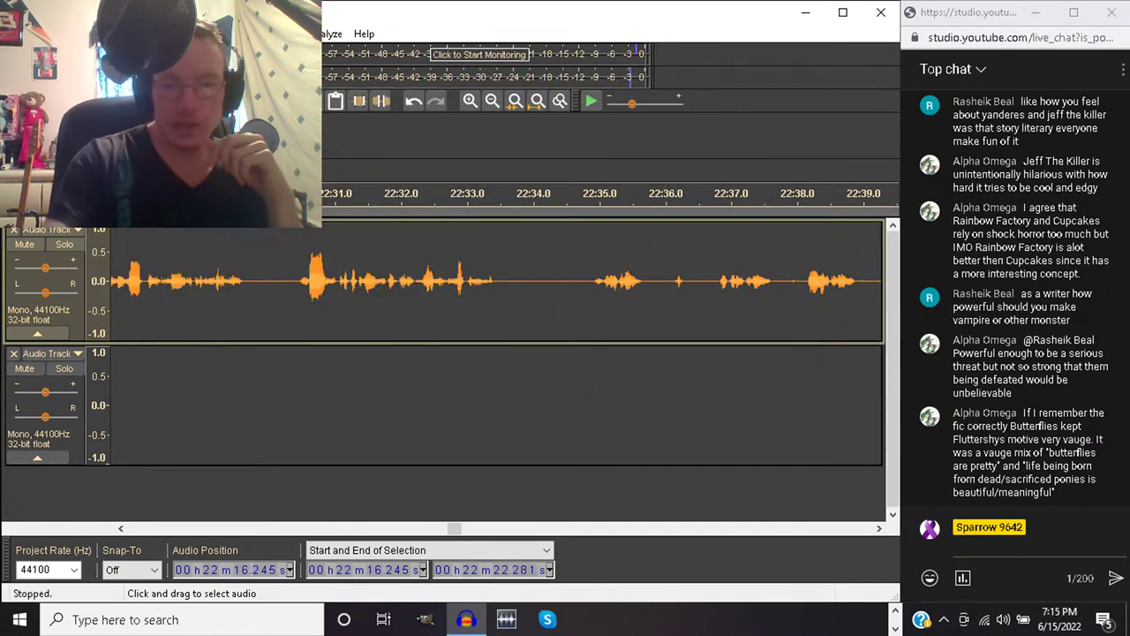
pyautogui.press('Left')
# Play across the cut and shorten the upper track's pause by deleting from about 22 m 16.195 s to 22 m 17.447 s
pyautogui.press('space')
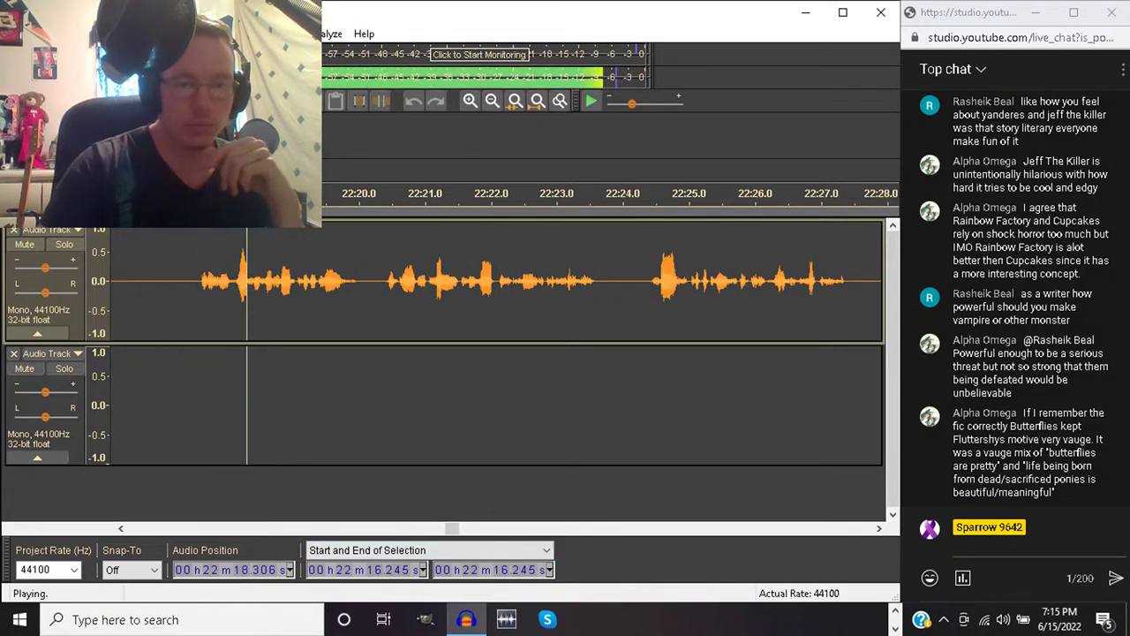
pyautogui.hscroll(-3, 495, 344)
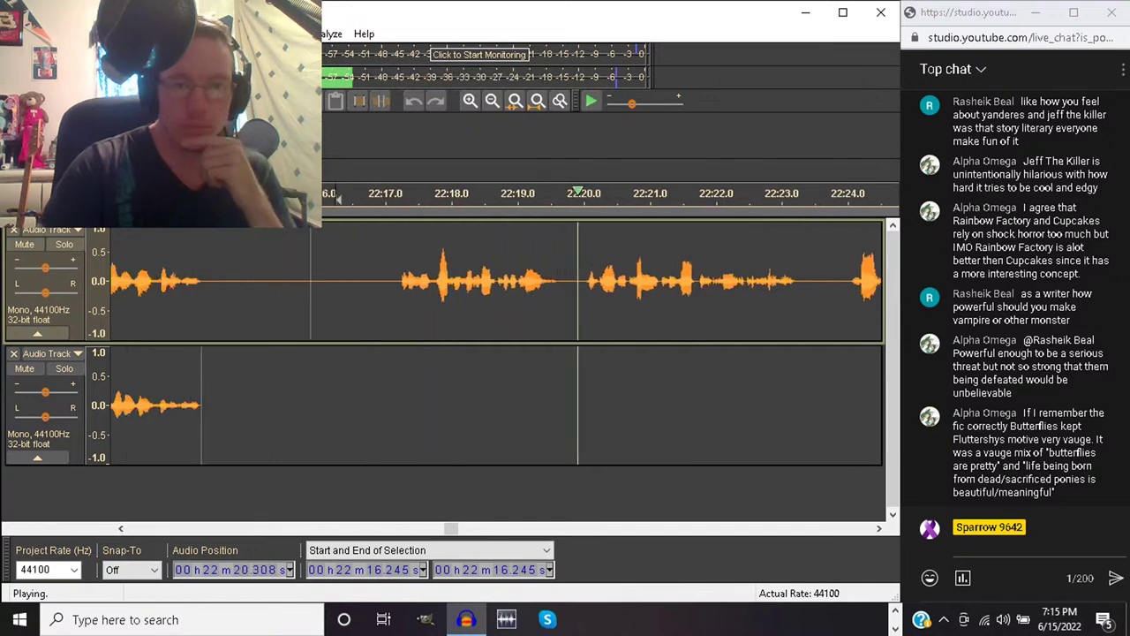
pyautogui.press('space')
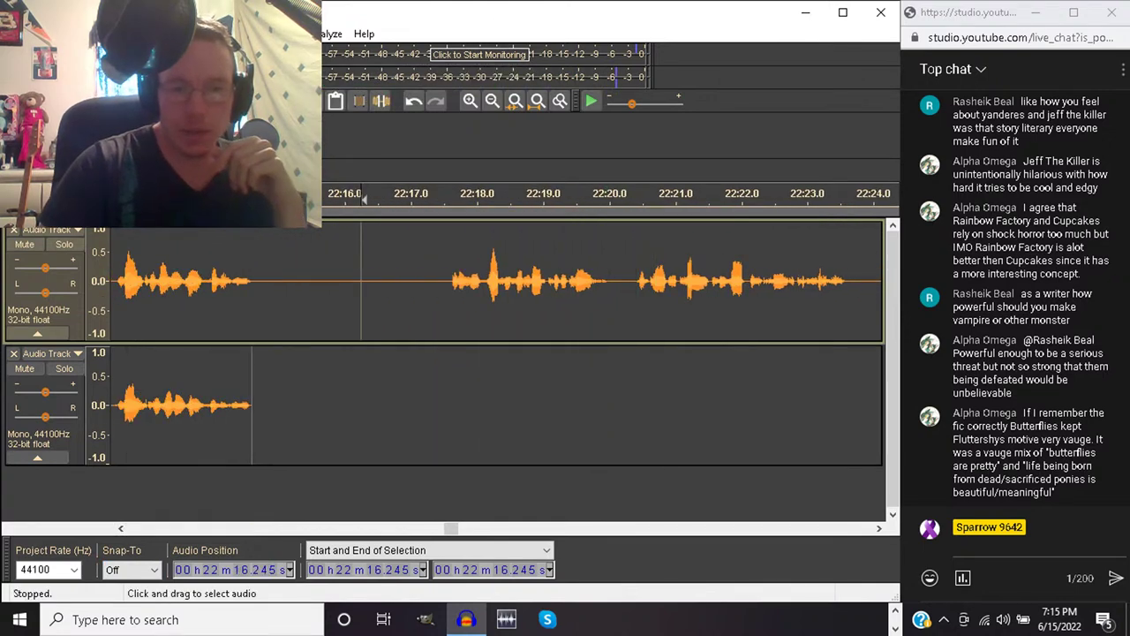
pyautogui.moveTo(440, 281); pyautogui.dragTo(359, 281)
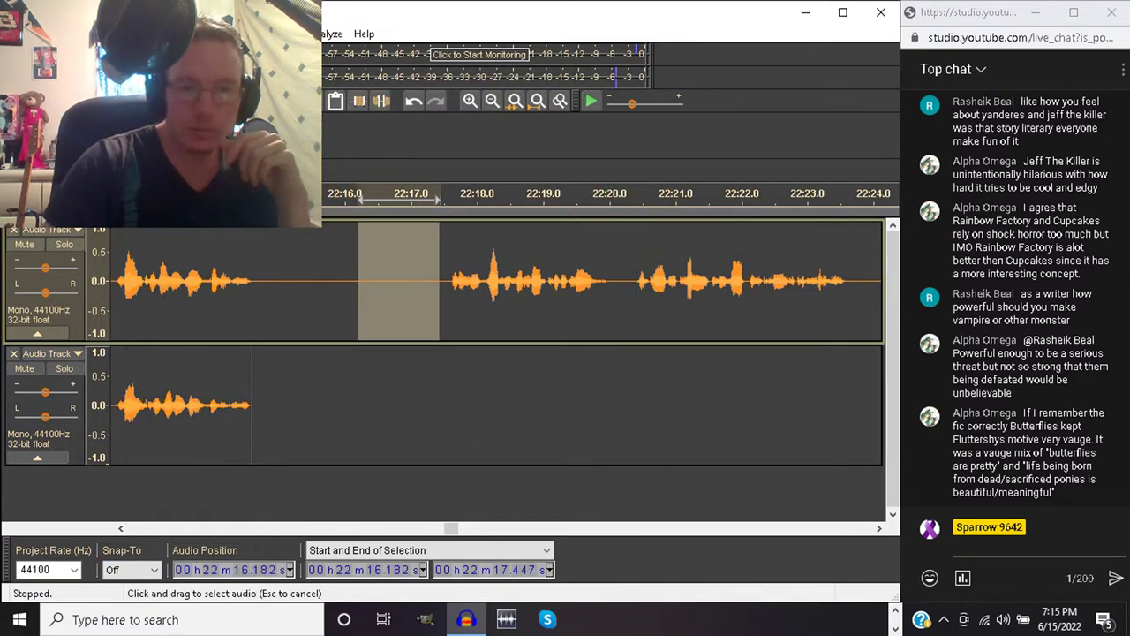
pyautogui.press('Delete')
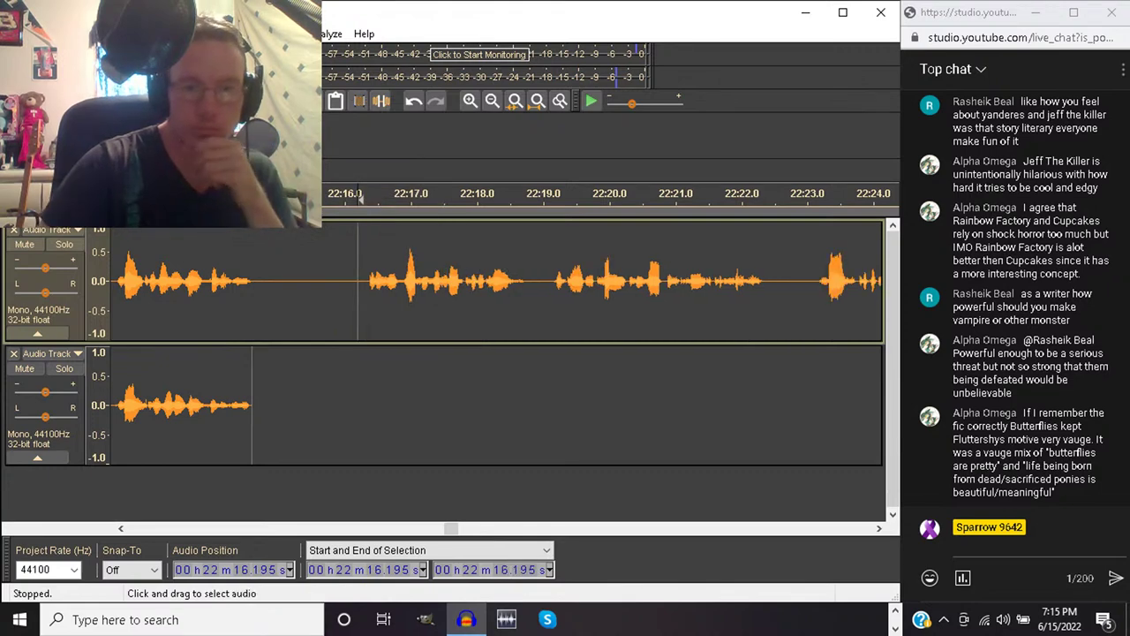
# Listen on from about 22 m 13.164 s and delete the upper track's surplus take from about 22 m 32.048 s to 22 m 41.715 s
pyautogui.press('space')
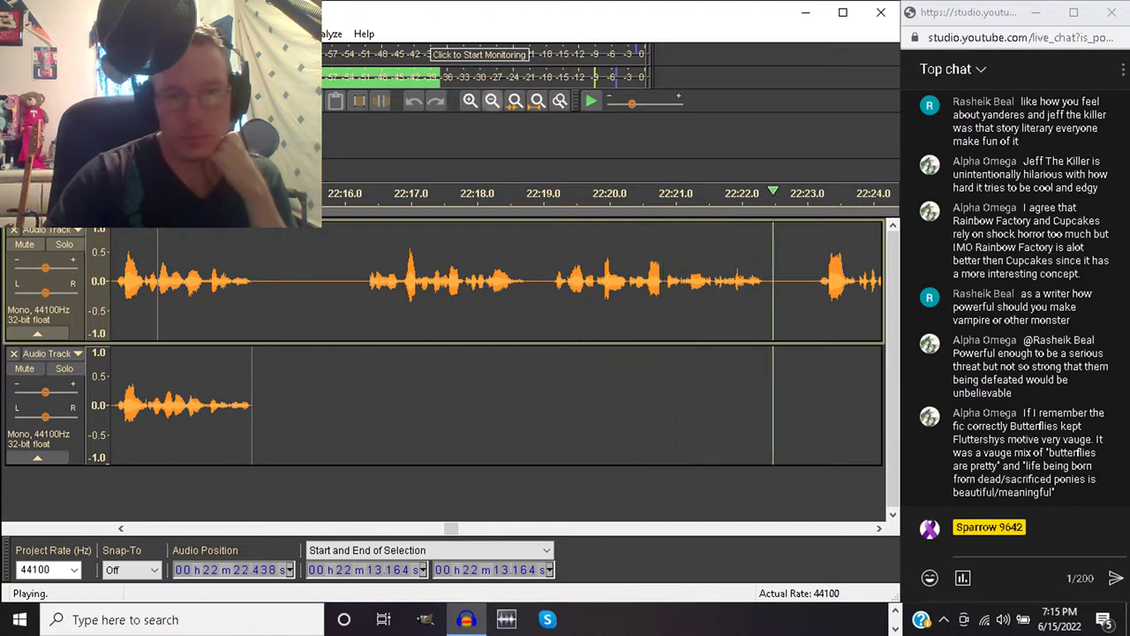
pyautogui.click(492, 100)
pyautogui.click(493, 99)
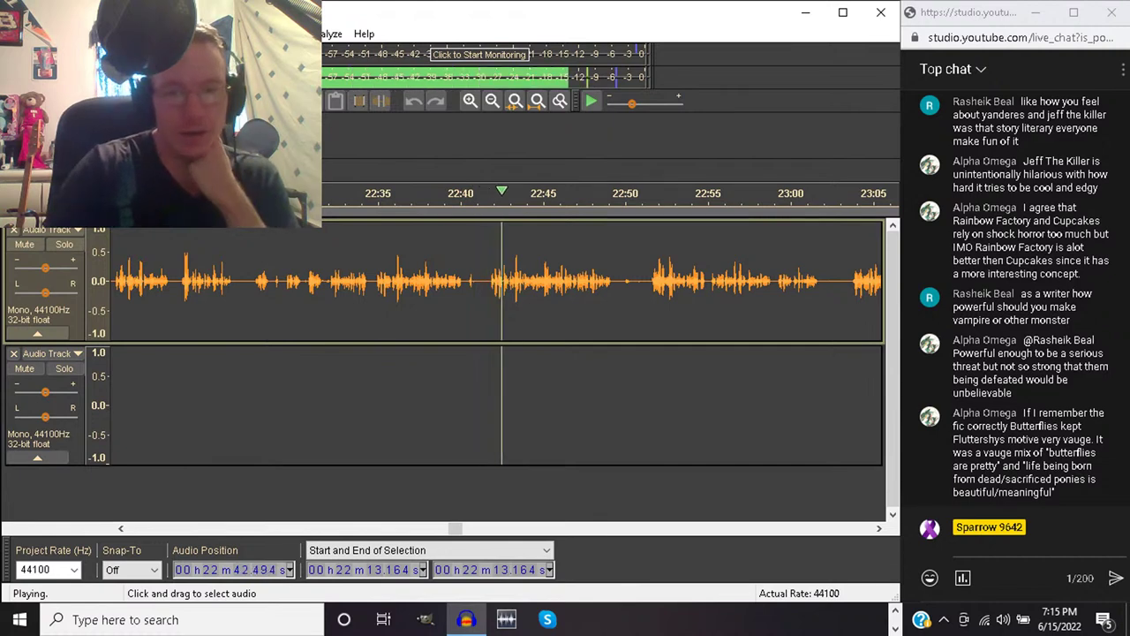
pyautogui.moveTo(488, 283); pyautogui.dragTo(327, 283)
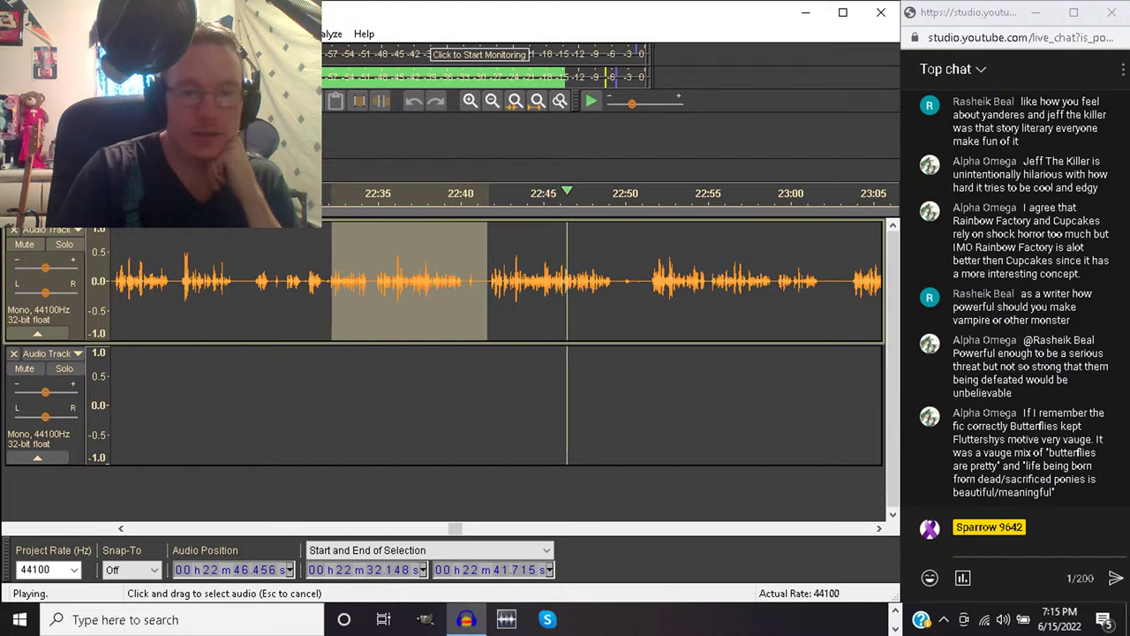
pyautogui.press('space')
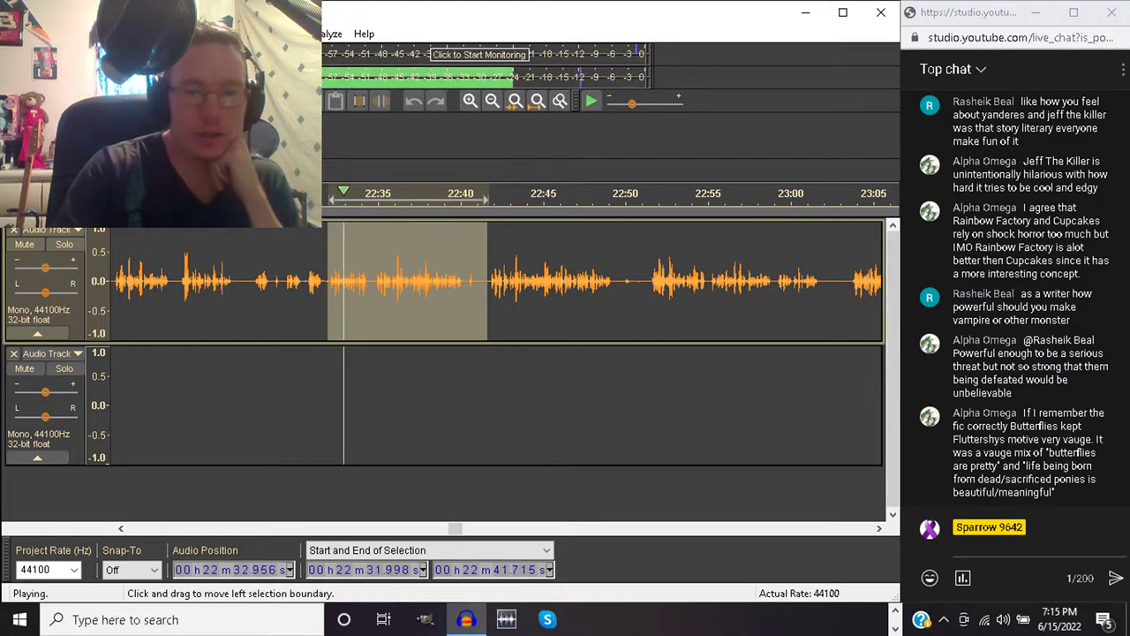
pyautogui.press('space')
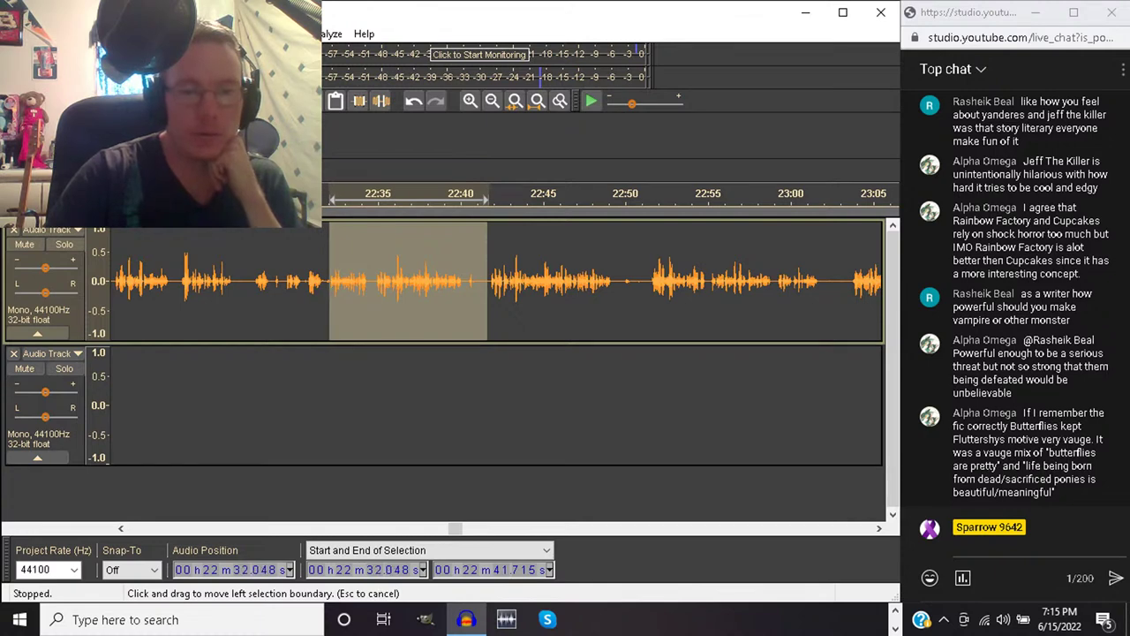
pyautogui.press('Delete')
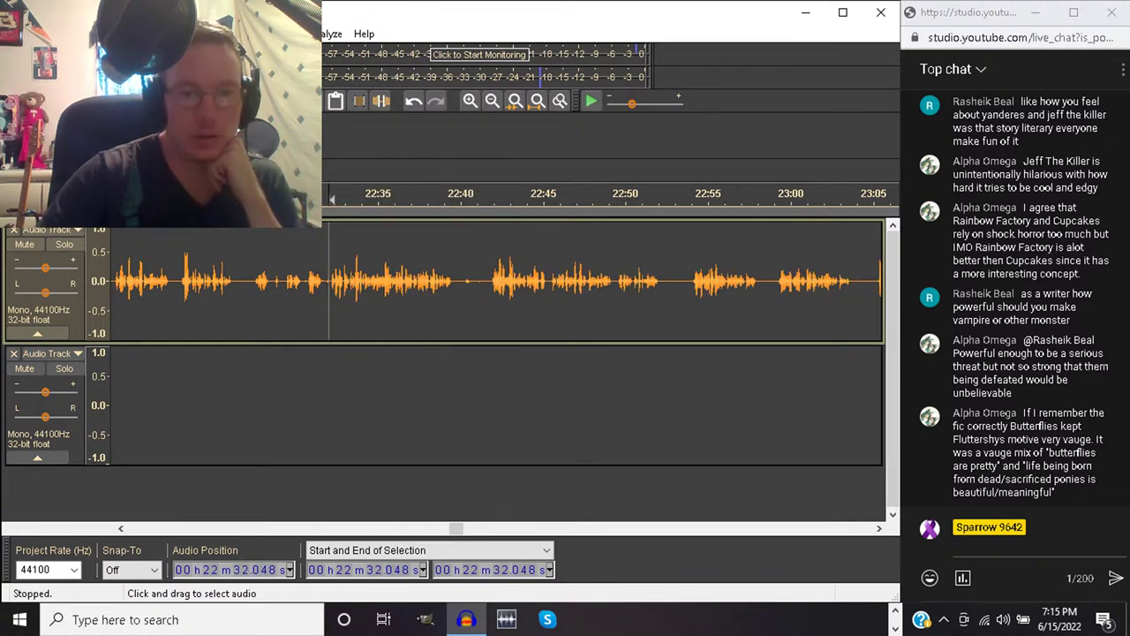
# Play the passage before the cut and delete the short surplus phrase of about 2 s starting at 22 m 27.340 s
pyautogui.press('space')
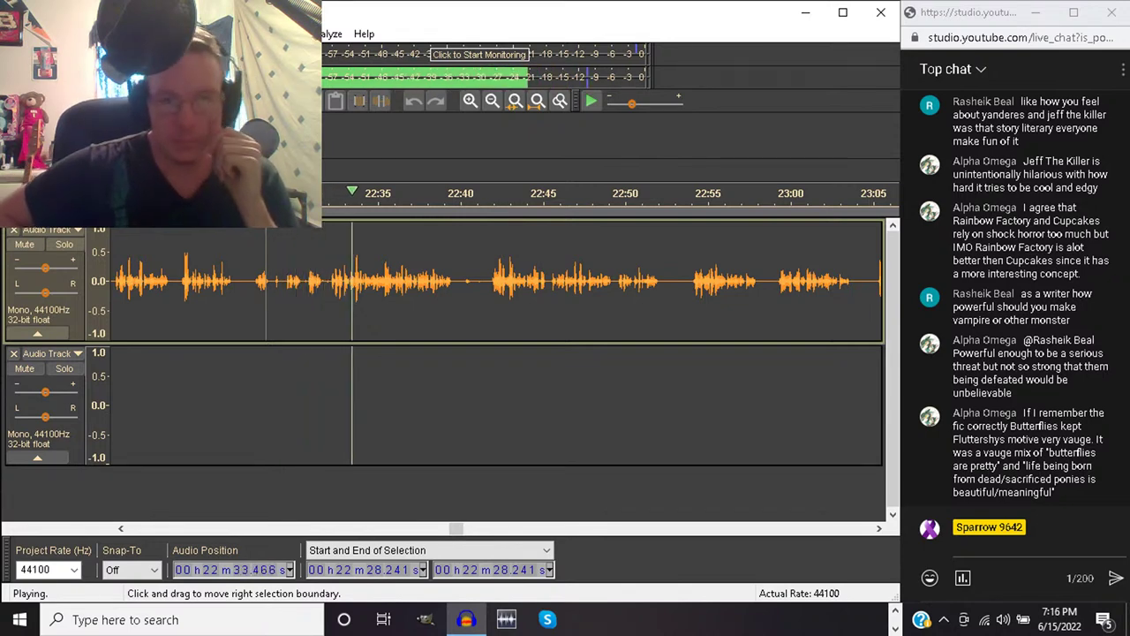
pyautogui.press('space')
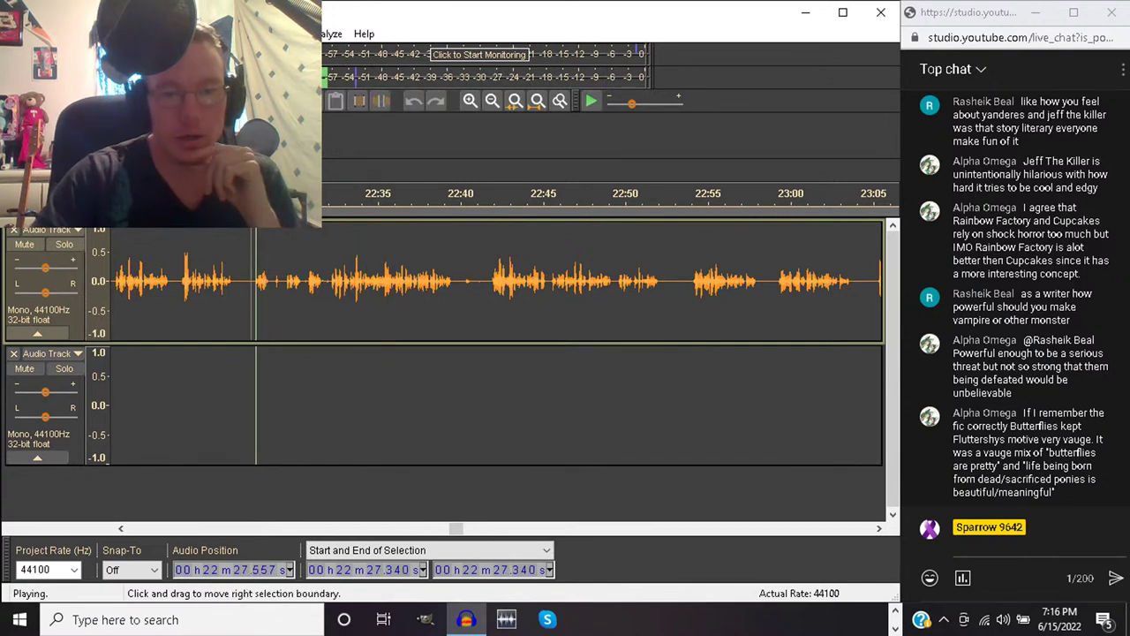
pyautogui.press(']')
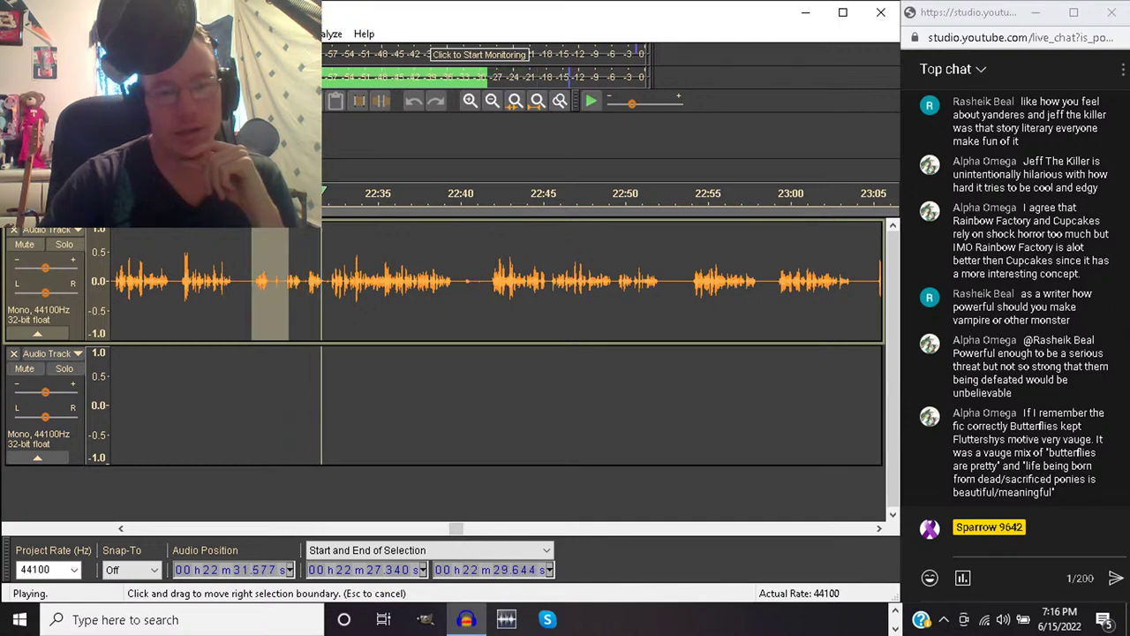
pyautogui.press('space')
pyautogui.press('Delete')
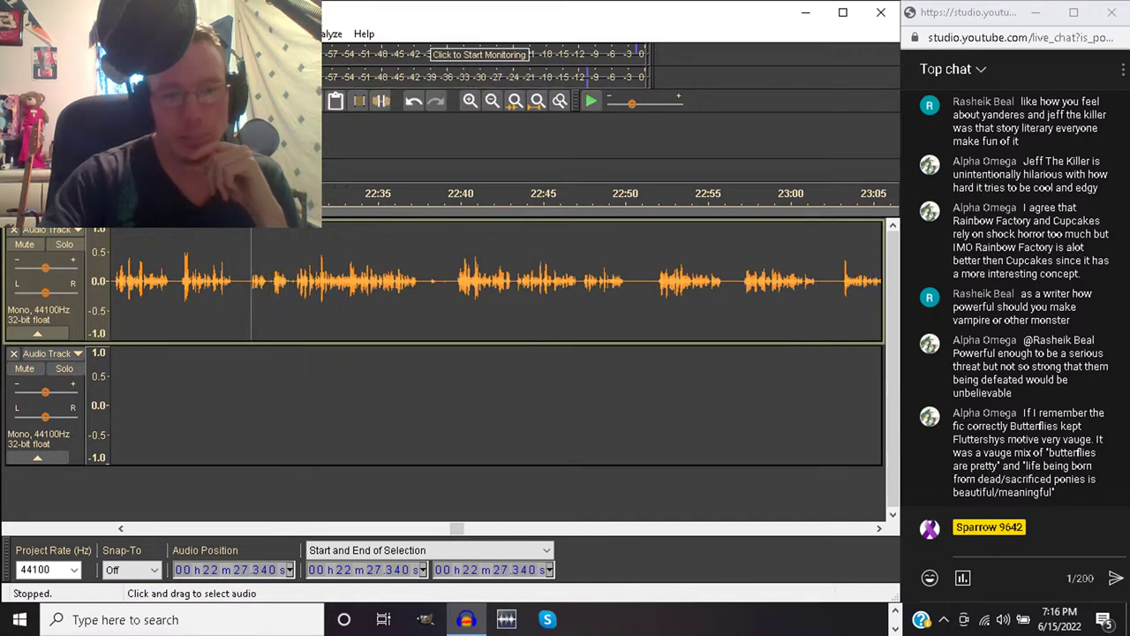
# Play from 22 m 27.340 s and delete the stray sound on the upper track from about 22 m 37.958 s to 22 m 39.261 s
pyautogui.press('space')
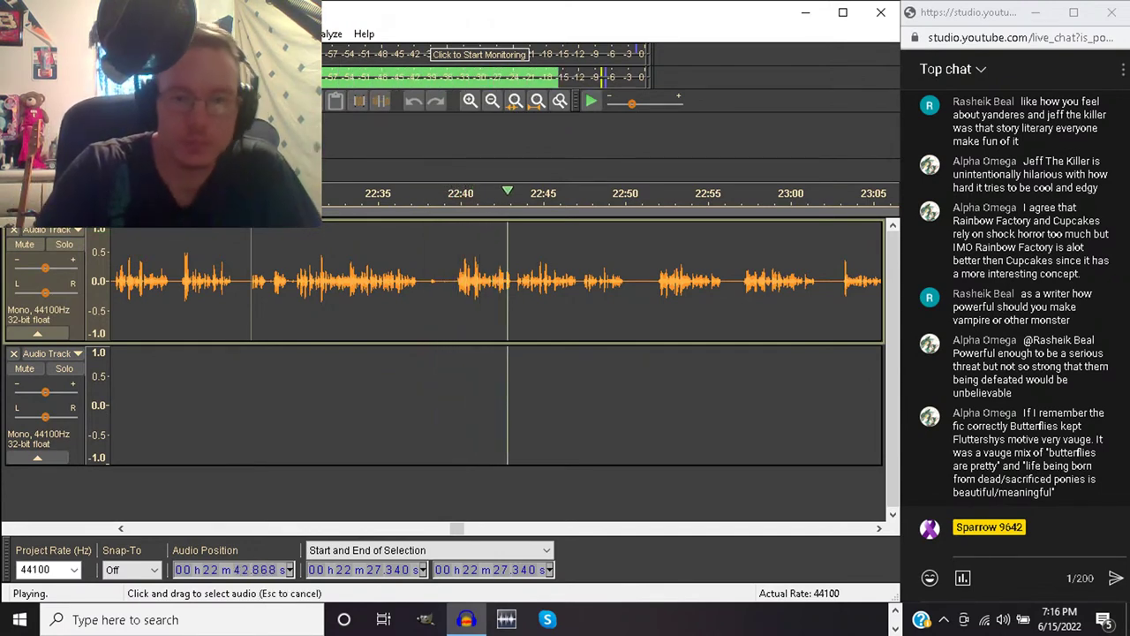
pyautogui.moveTo(427, 280); pyautogui.dragTo(444, 280)
pyautogui.press('space')
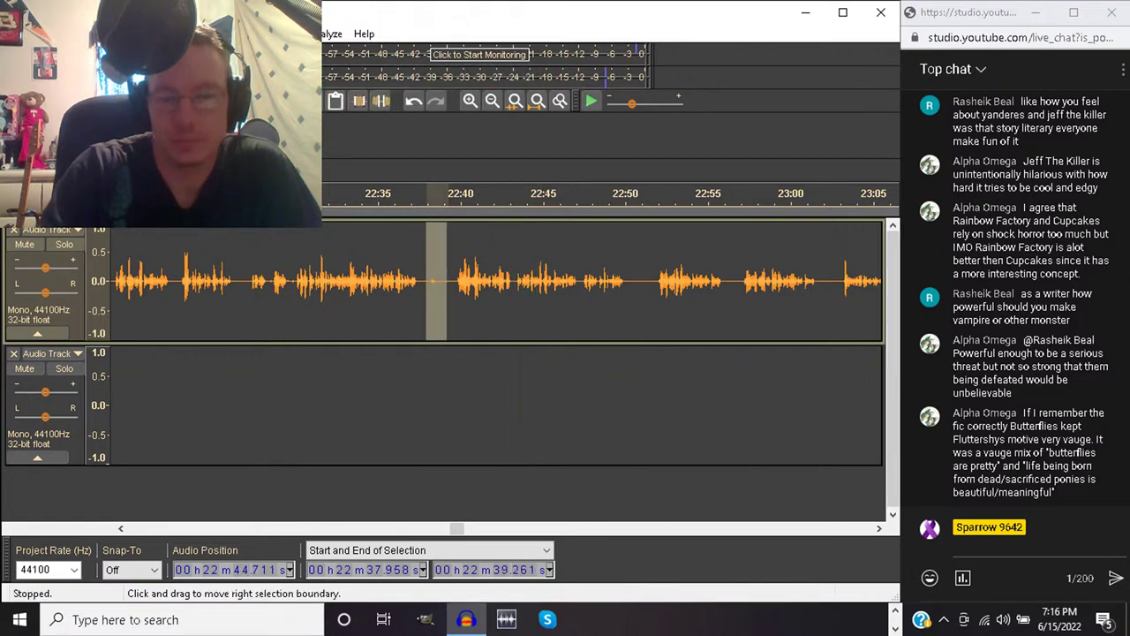
pyautogui.press('Delete')
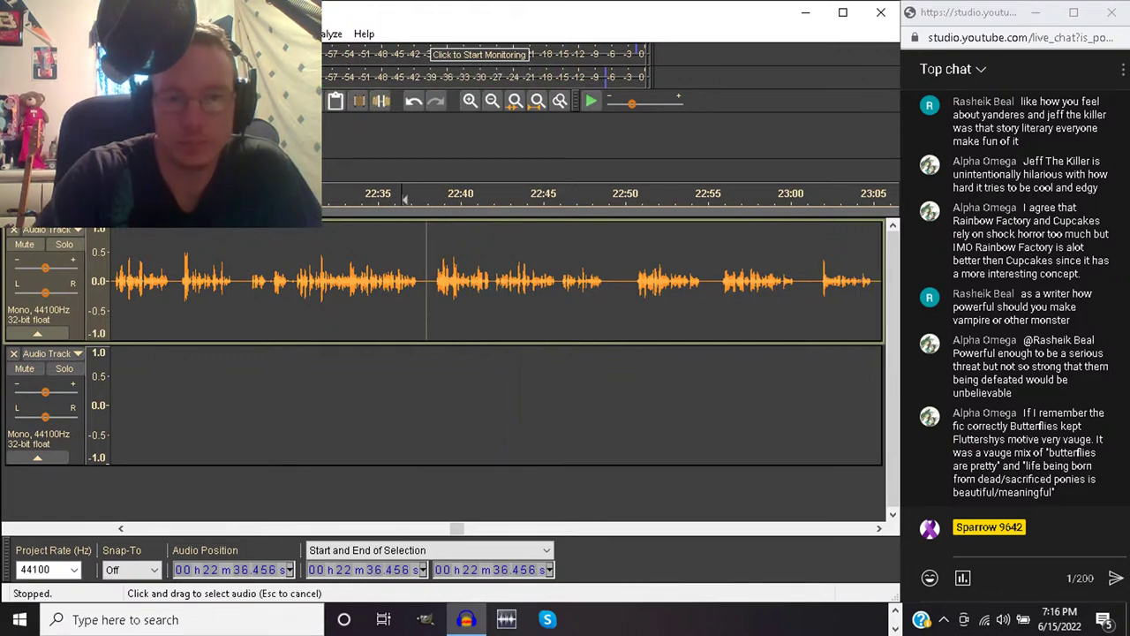
# Play the upper track from about 22 m 36.456 s to check the join and review the following narration
pyautogui.press('space')
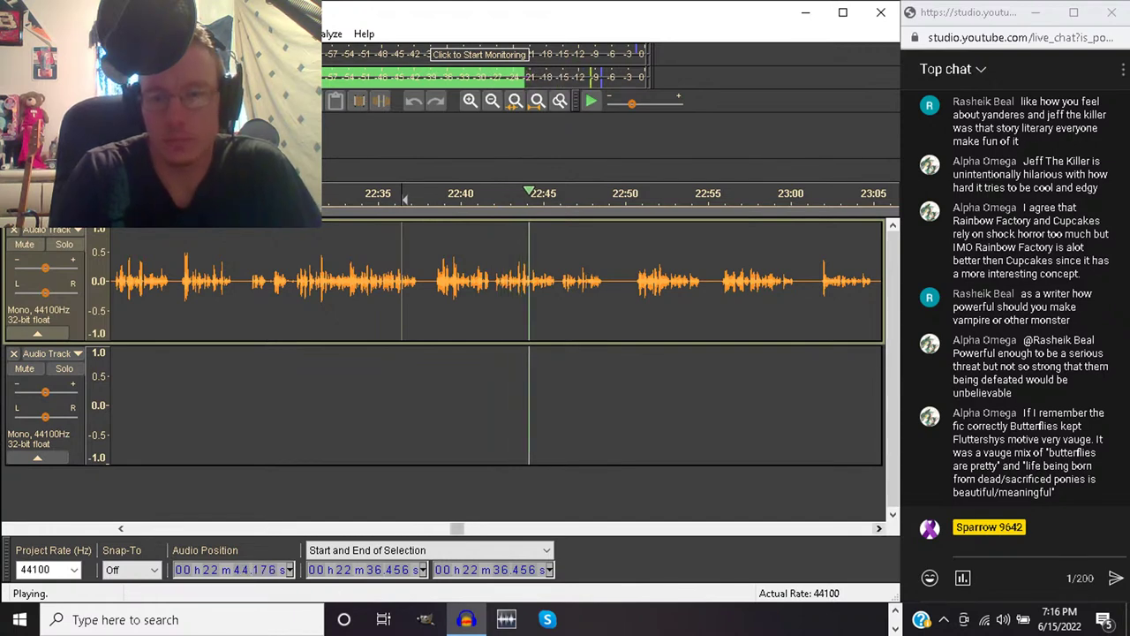
pyautogui.hscroll(5, 495, 280)
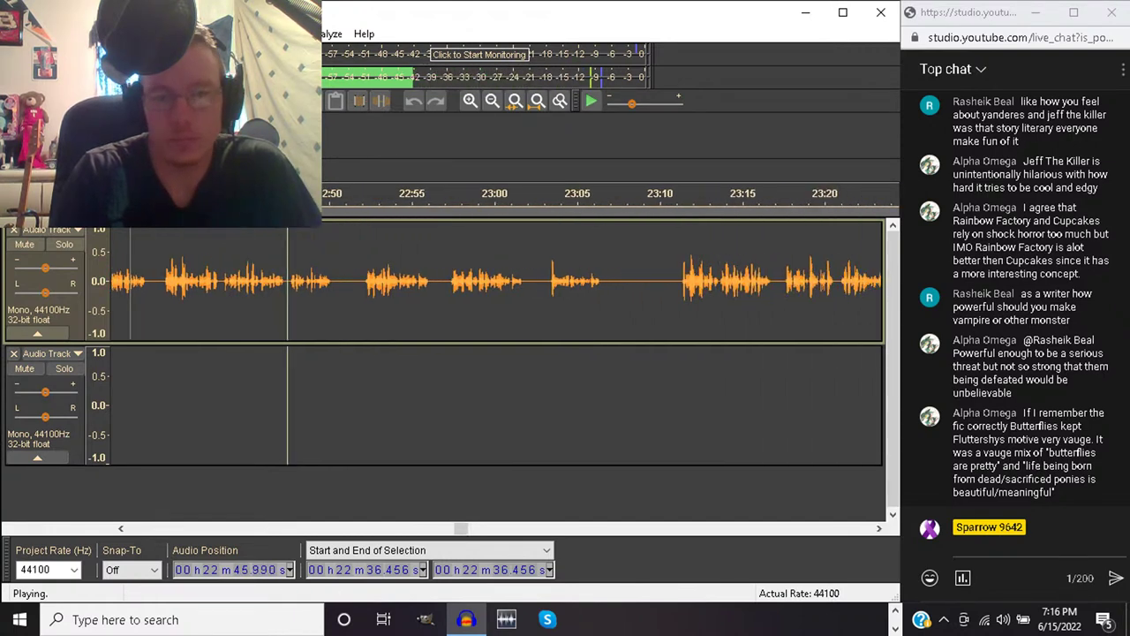
pyautogui.hscroll(2, 494, 281)
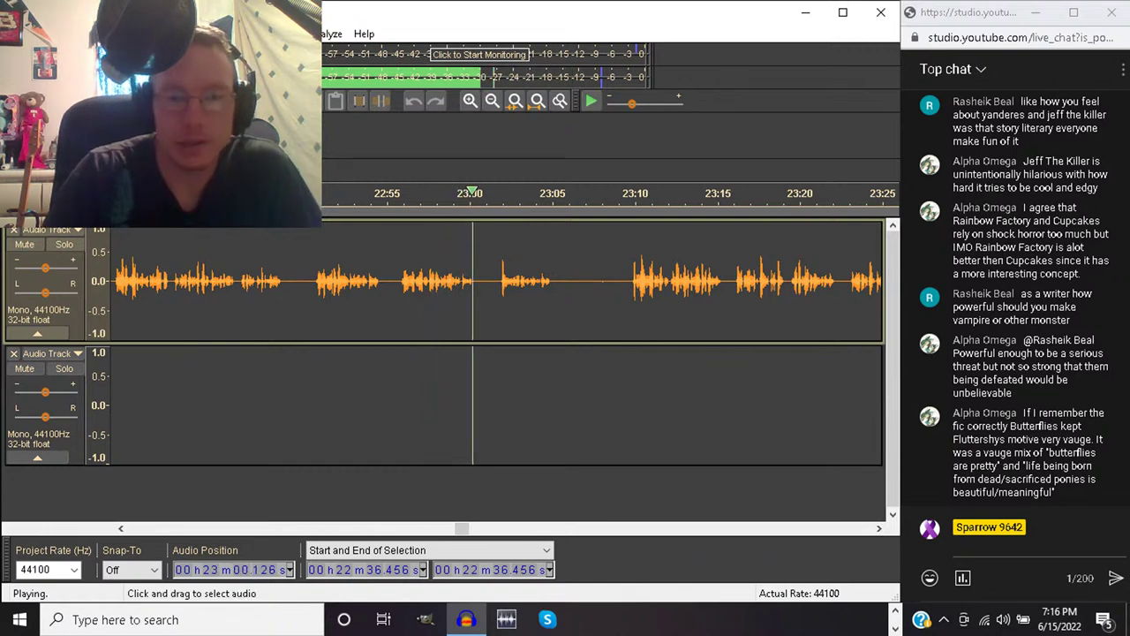
pyautogui.press('space')
# Copy the upper track's phrase from 22 m 55.890 s to 23 m 00.398 s and paste it on the lower track at 22 m 50.681 s
pyautogui.moveTo(404, 281); pyautogui.dragTo(483, 280)
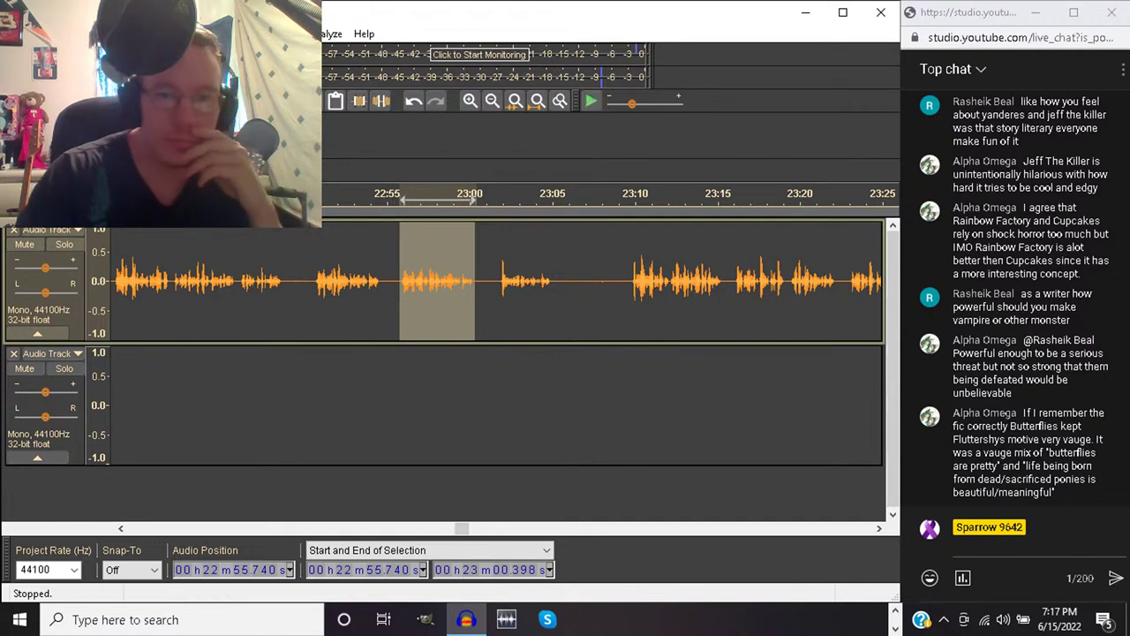
pyautogui.click(470, 100)
pyautogui.click(470, 99)
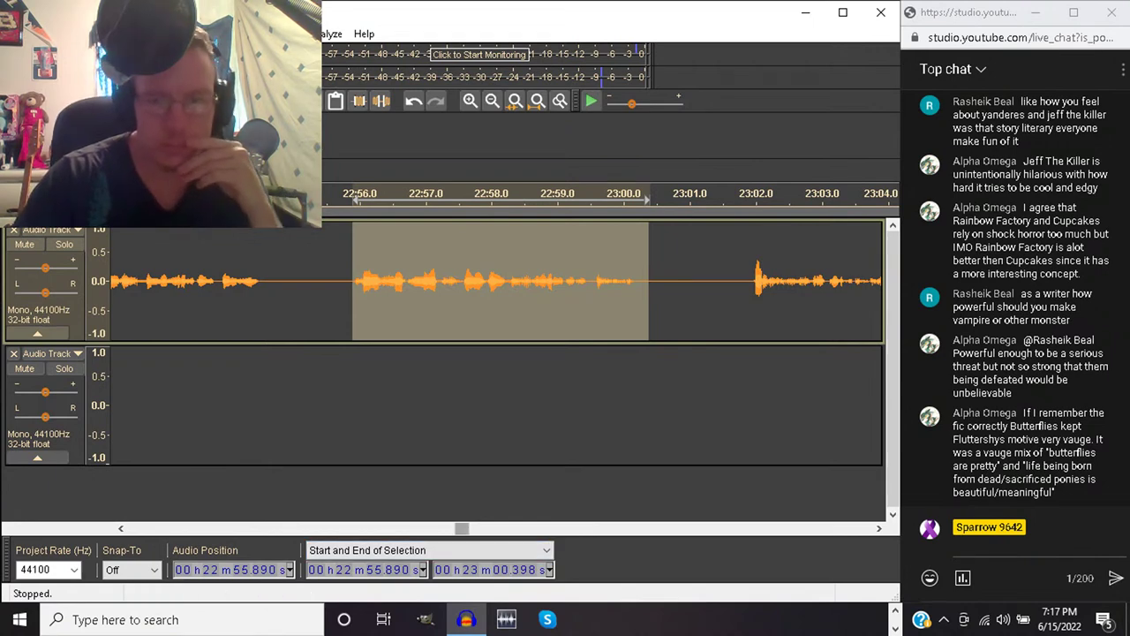
pyautogui.hscroll(-10, 495, 281)
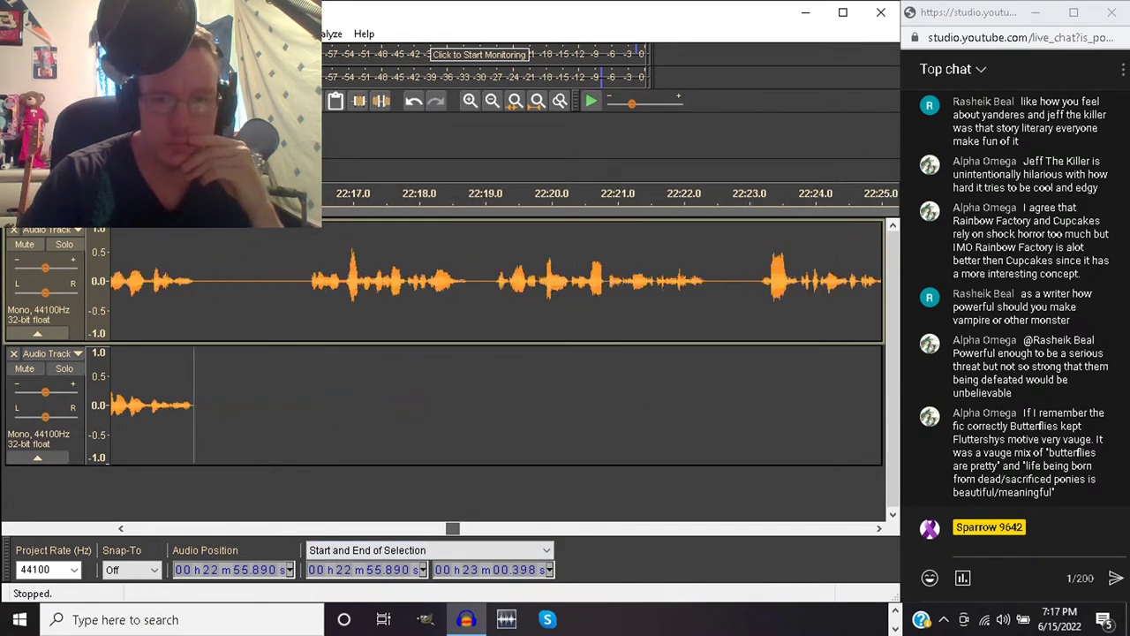
pyautogui.hscroll(3, 495, 281)
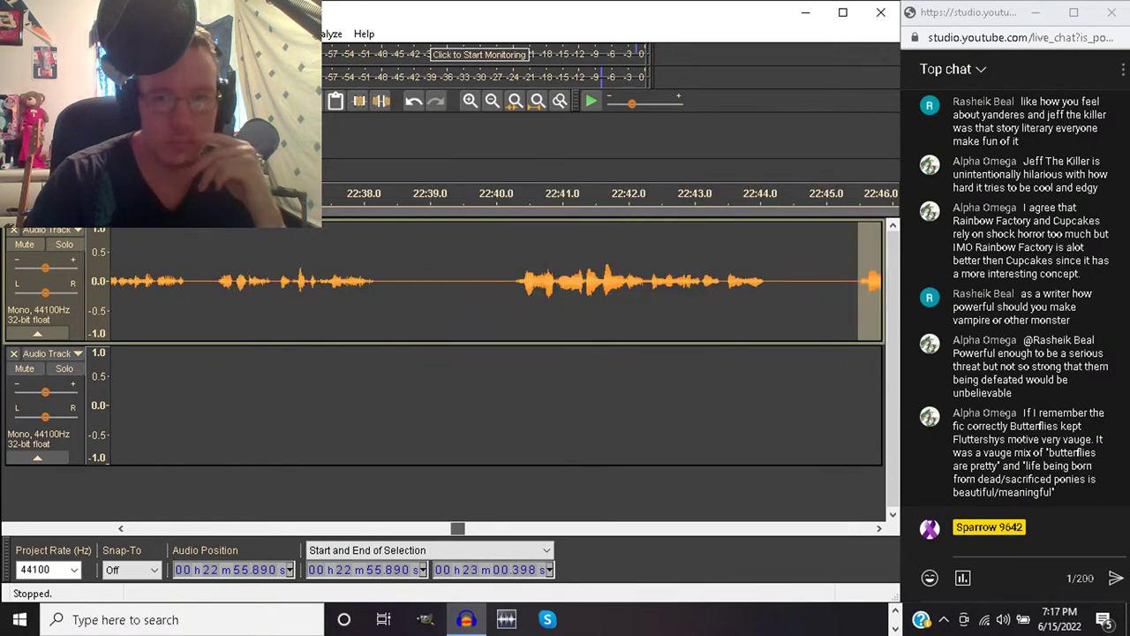
pyautogui.hscroll(8, 494, 281)
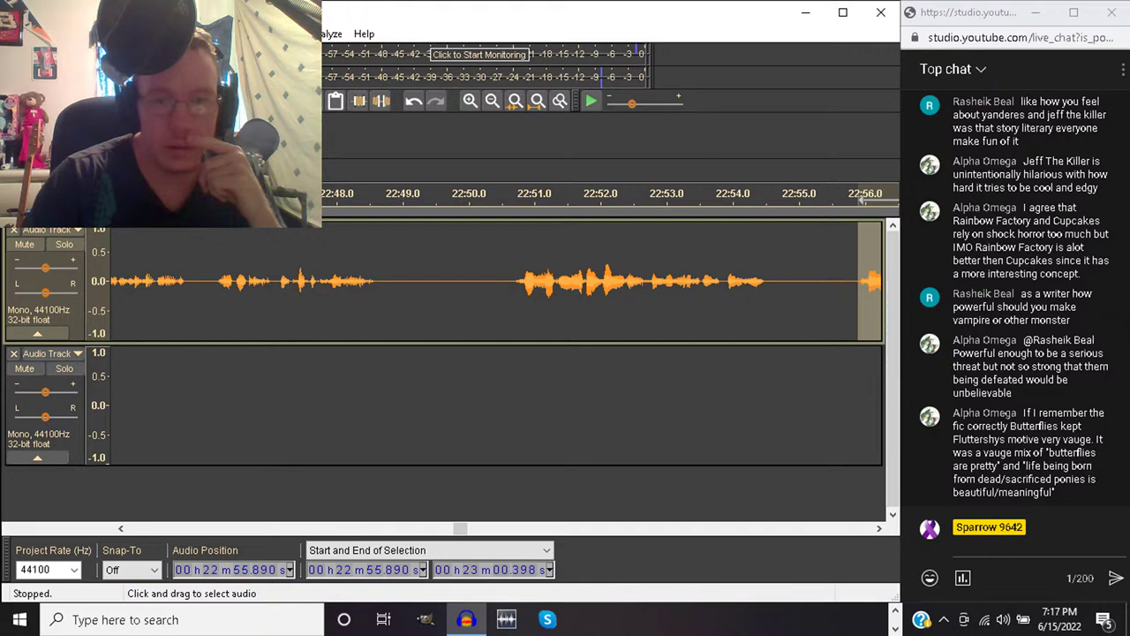
pyautogui.click(513, 282)
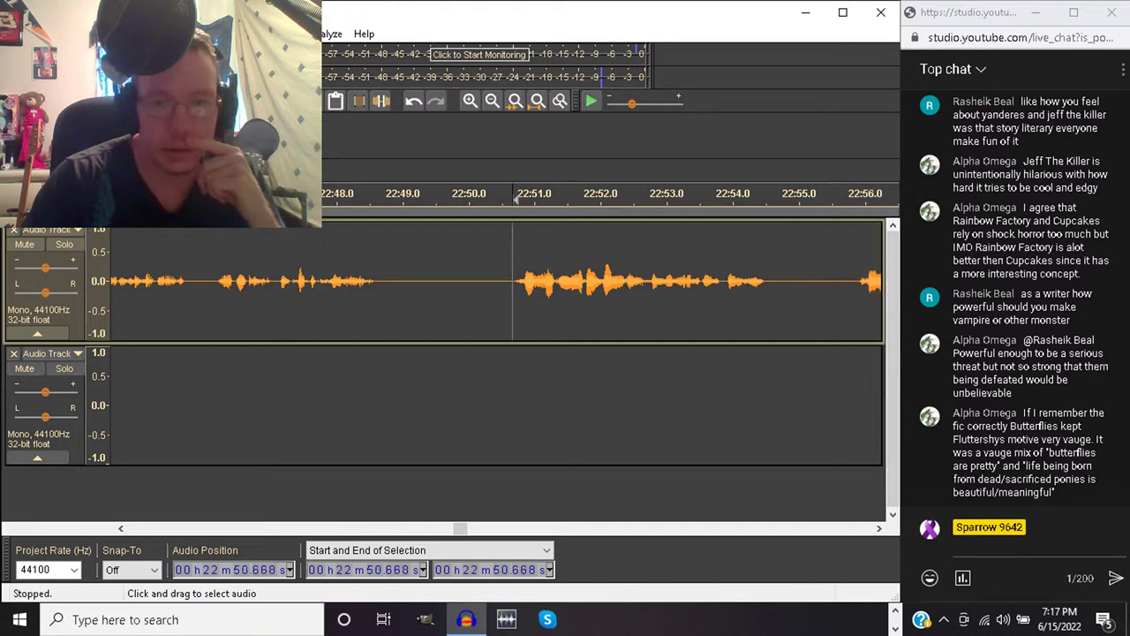
pyautogui.click(514, 406)
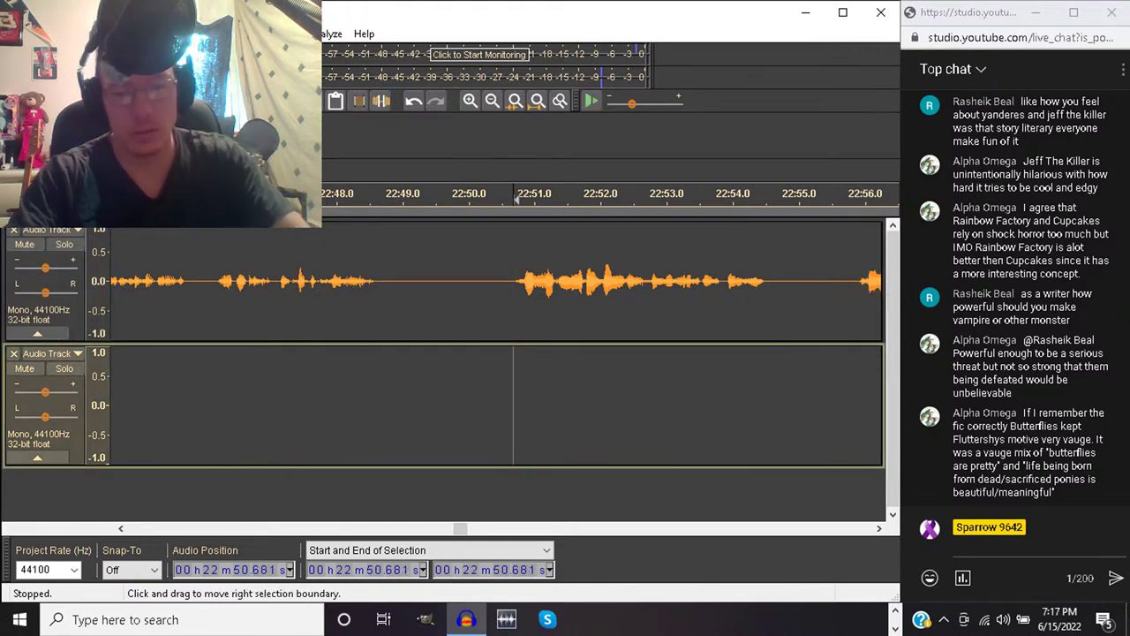
pyautogui.hotkey('ctrl', 'v')
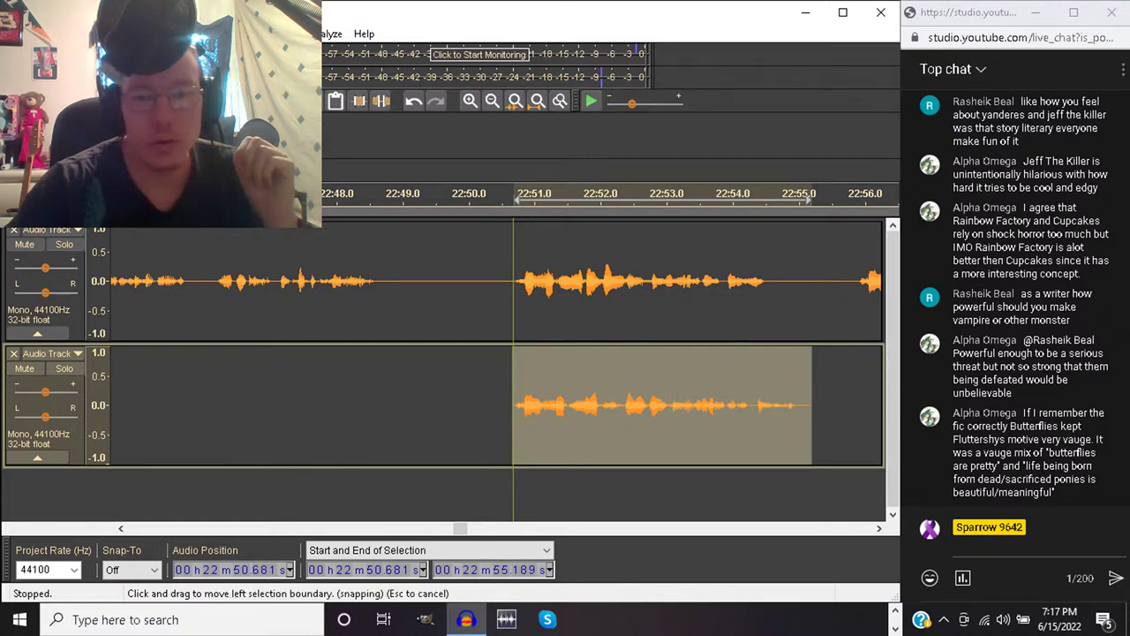
pyautogui.moveTo(519, 406); pyautogui.dragTo(515, 406)
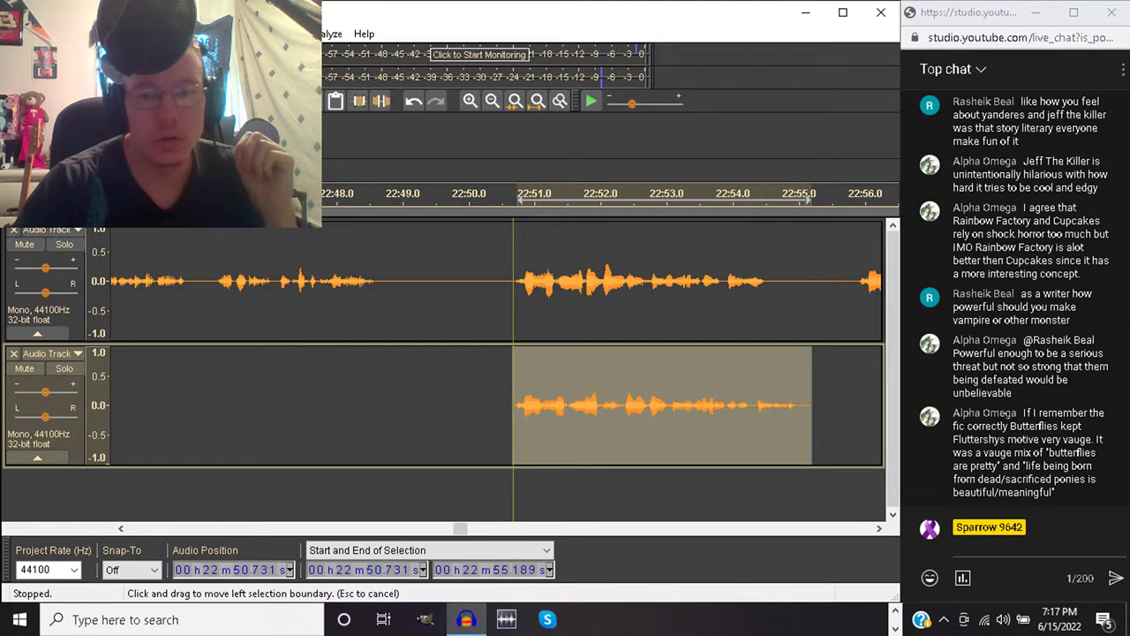
pyautogui.moveTo(516, 406); pyautogui.dragTo(513, 406)
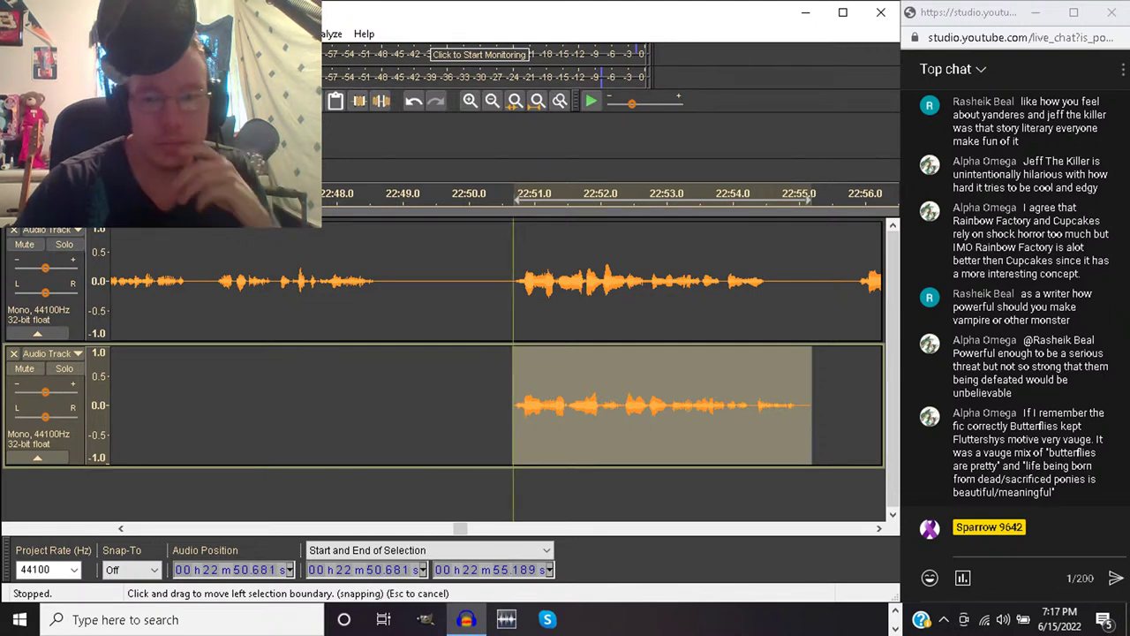
# Play the pasted take together with the upper track, and solo the lower track to hear the take alone
pyautogui.press('space')
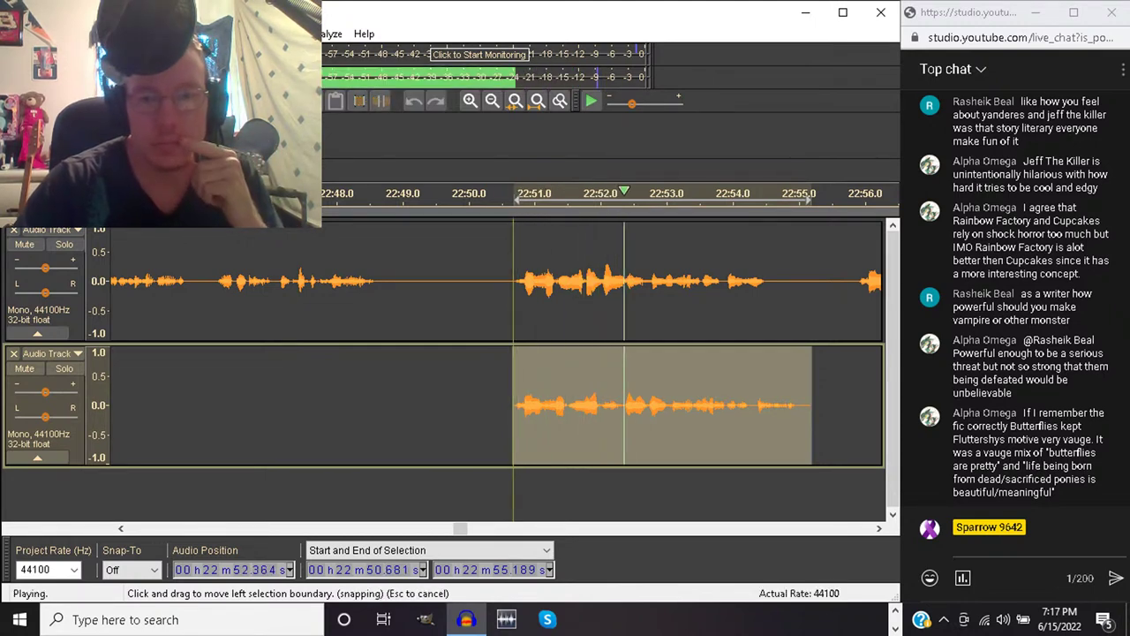
pyautogui.press('space')
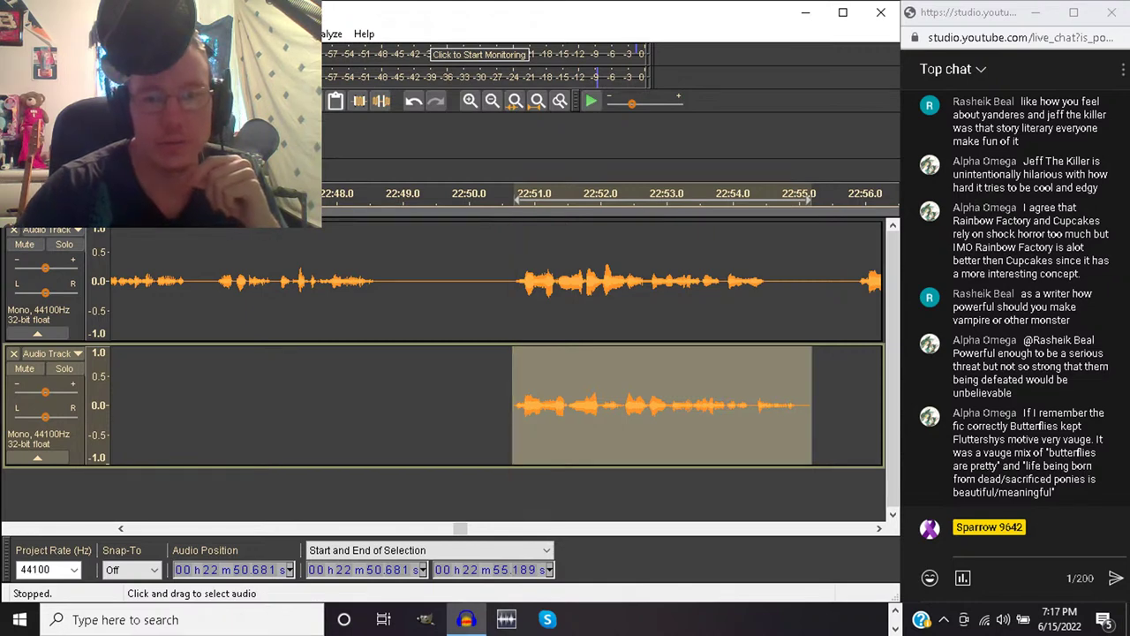
pyautogui.press('space')
pyautogui.press('space')
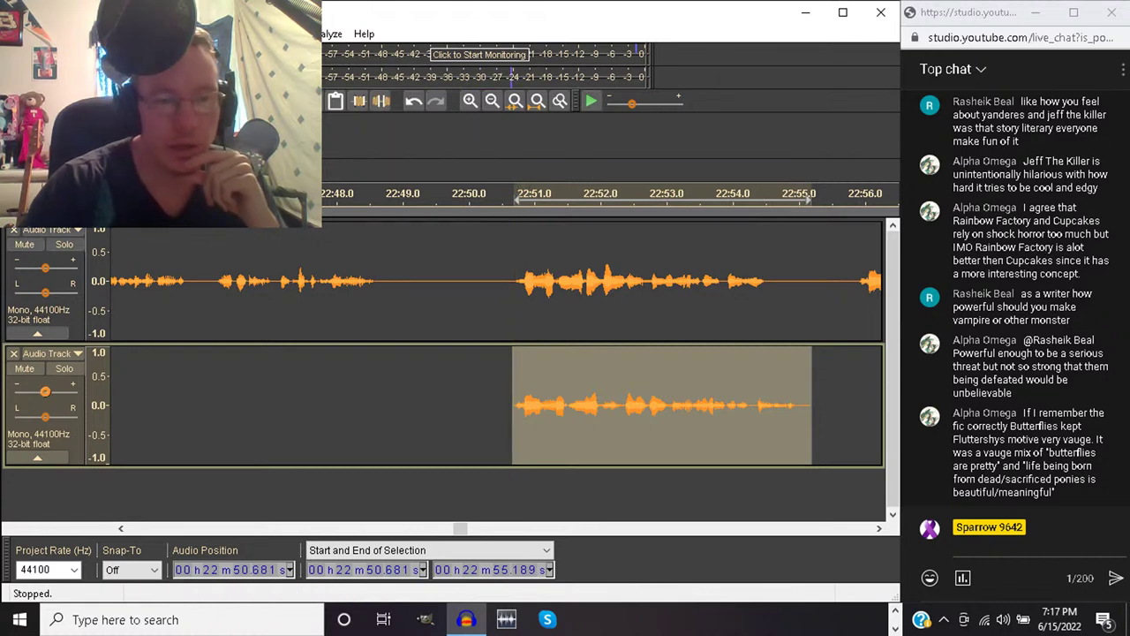
pyautogui.click(64, 368)
pyautogui.press('space')
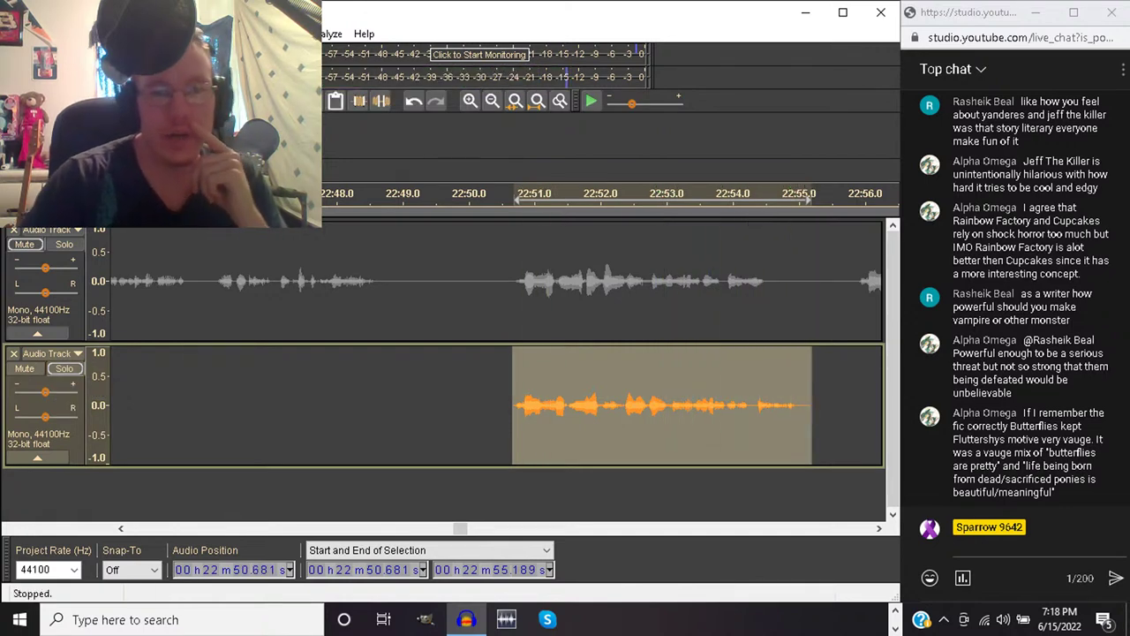
pyautogui.hotkey('alt', 'c')
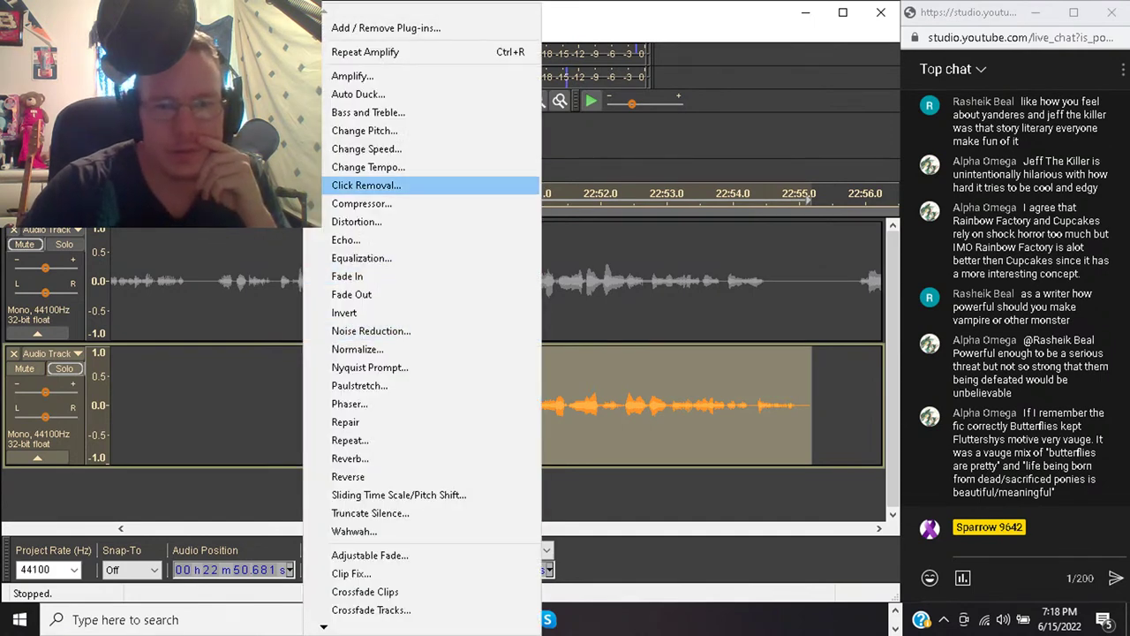
pyautogui.press('Up')
pyautogui.press('Up')
pyautogui.press('Return')
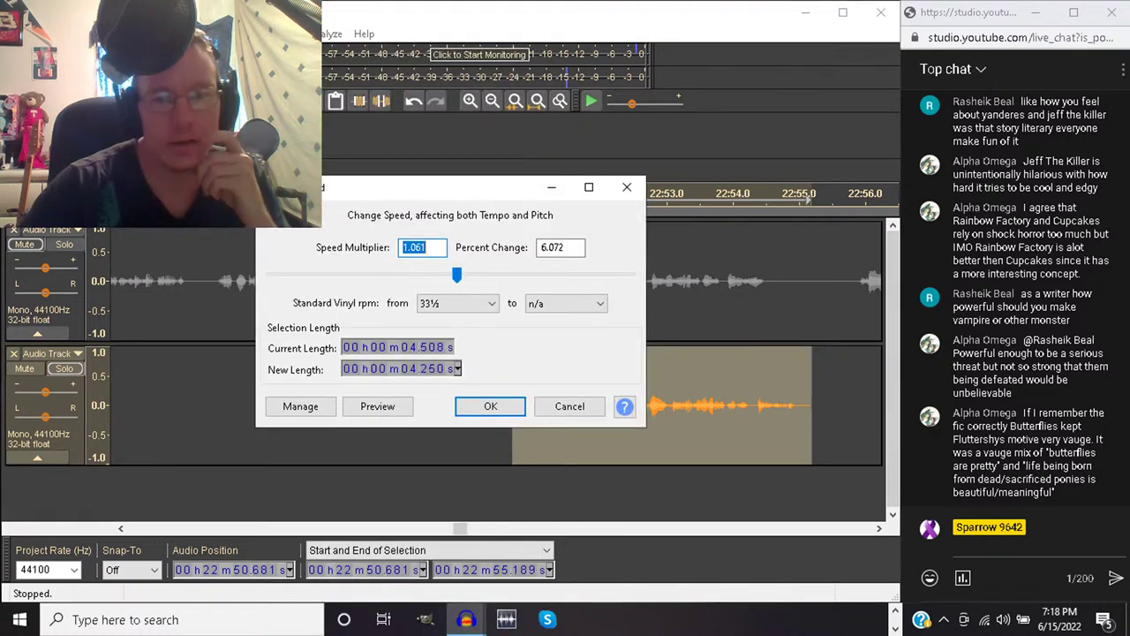
pyautogui.press('Tab')
pyautogui.press('Return')
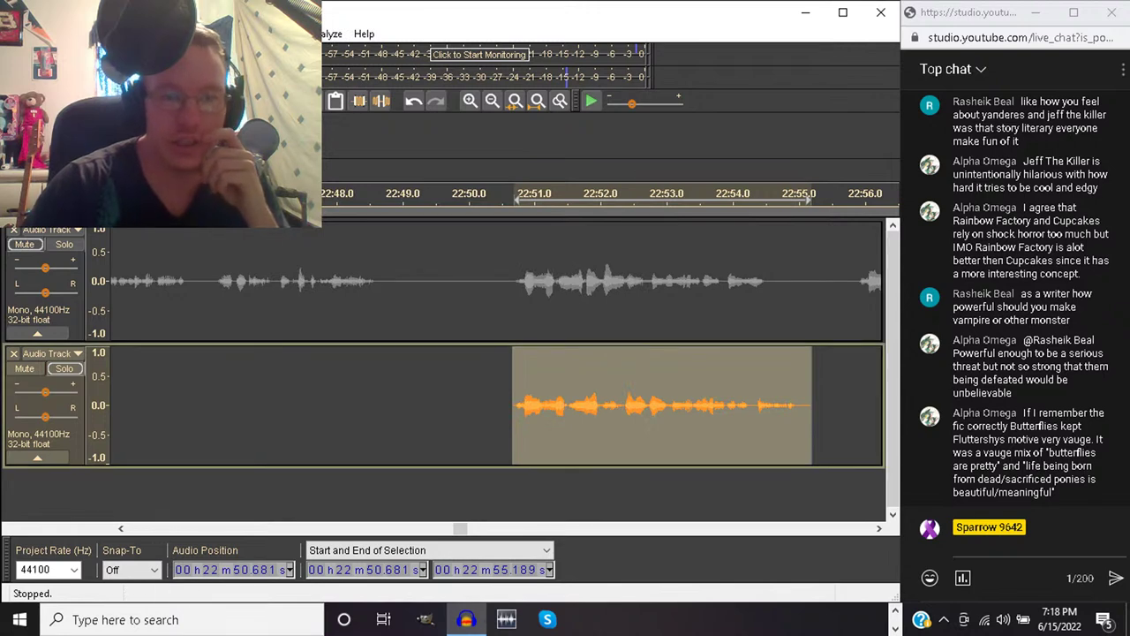
# Change the tempo of the lower track's pasted take by 25.355 percent, giving it a length of 3.60 s
pyautogui.hotkey('alt', 'c')
pyautogui.press('Down')
pyautogui.press('Down')
pyautogui.press('Down')
pyautogui.press('Down')
pyautogui.press('Down')
pyautogui.press('Down')
pyautogui.press('Down')
pyautogui.press('Down')
pyautogui.press('Down')
pyautogui.press('Up')
pyautogui.press('Up')
pyautogui.press('Escape')
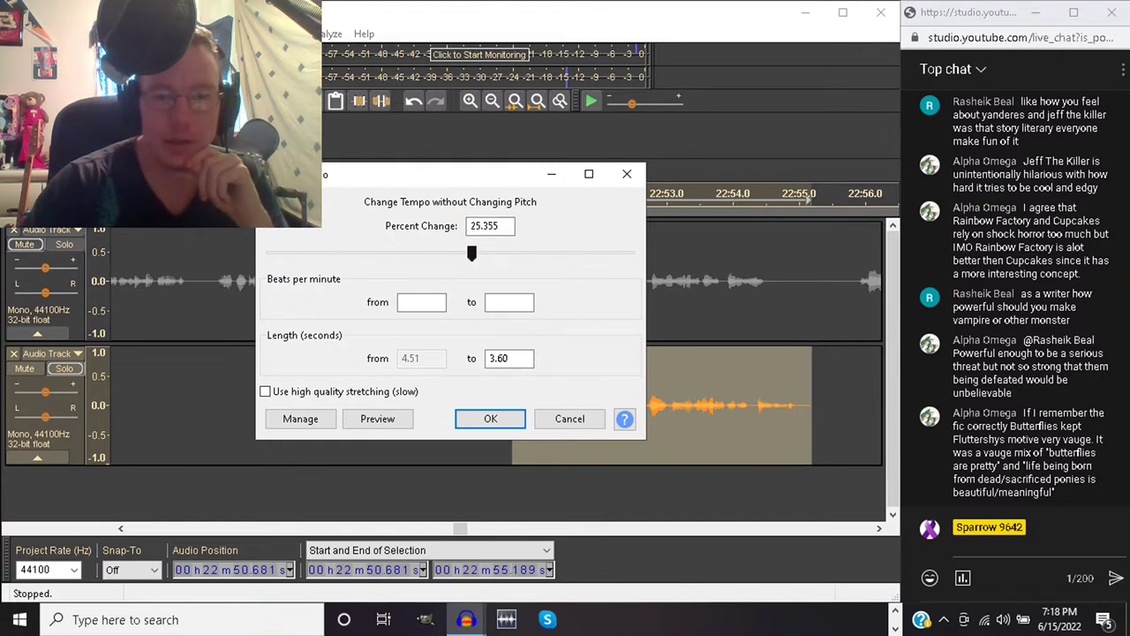
pyautogui.press('Return')
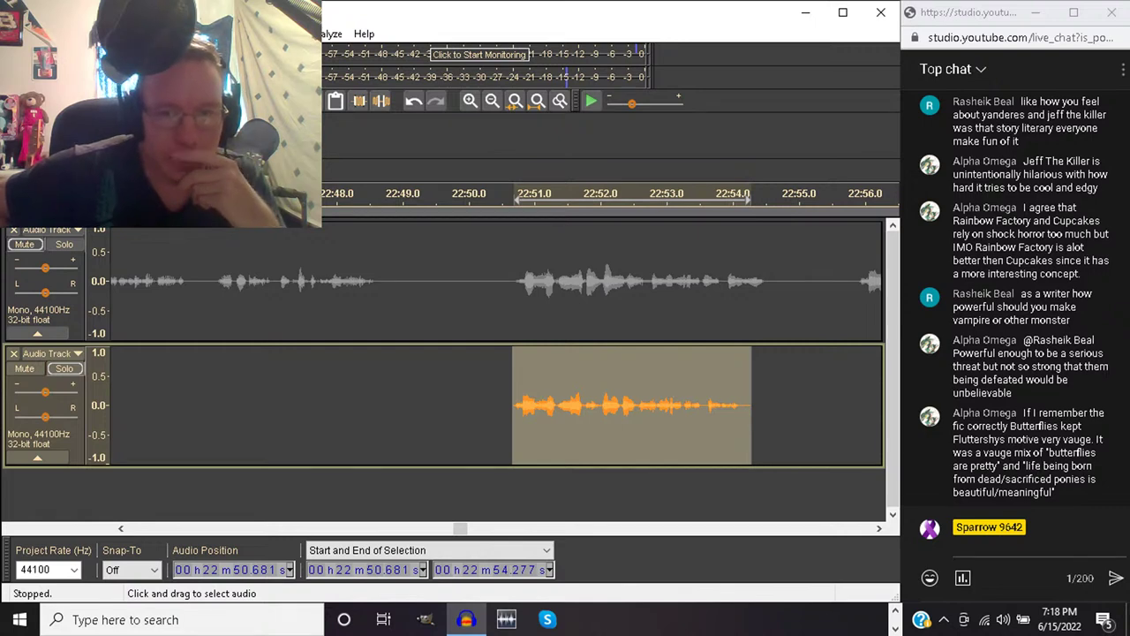
# Play the shortened take alone, unsolo the lower track and play both takes together from 22 m 50.681 s
pyautogui.press('space')
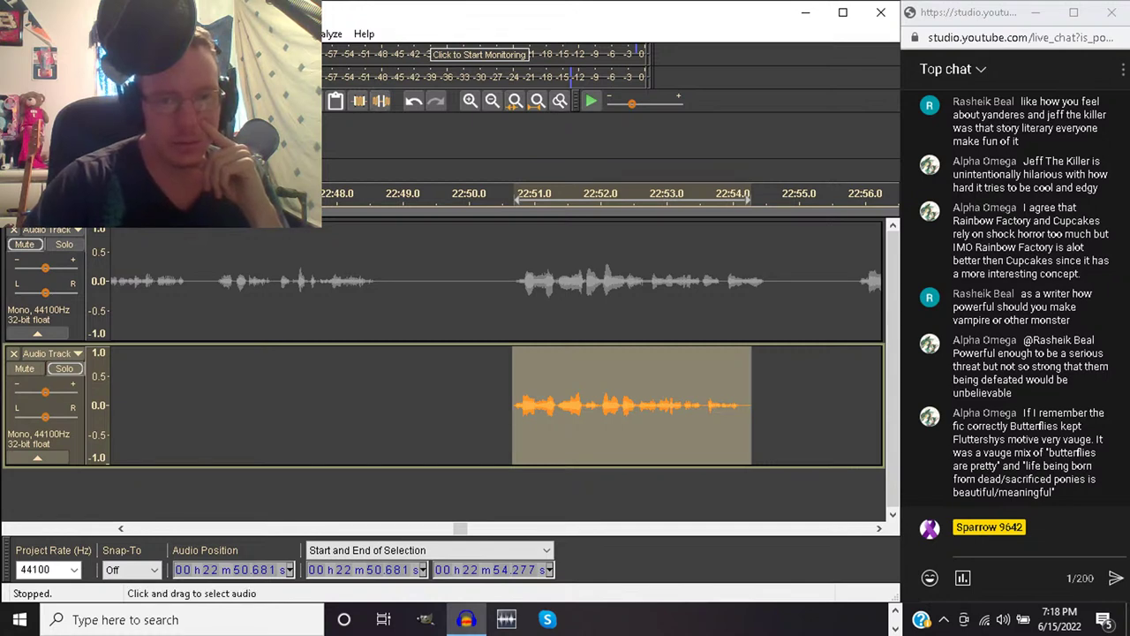
pyautogui.click(64, 369)
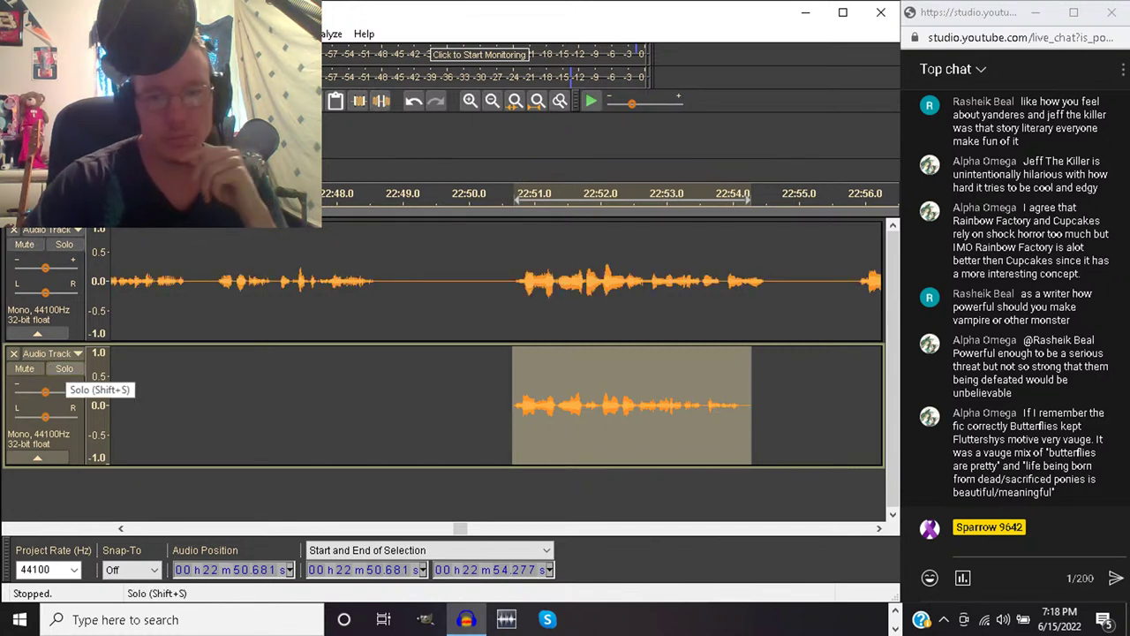
pyautogui.press('space')
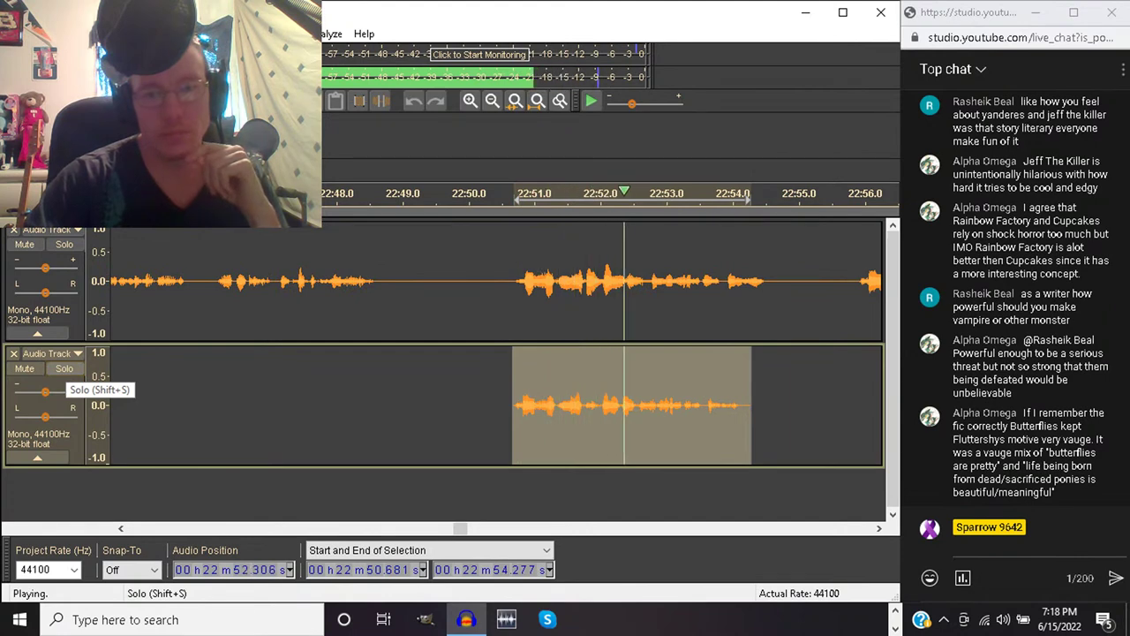
pyautogui.press('space')
pyautogui.press('space')
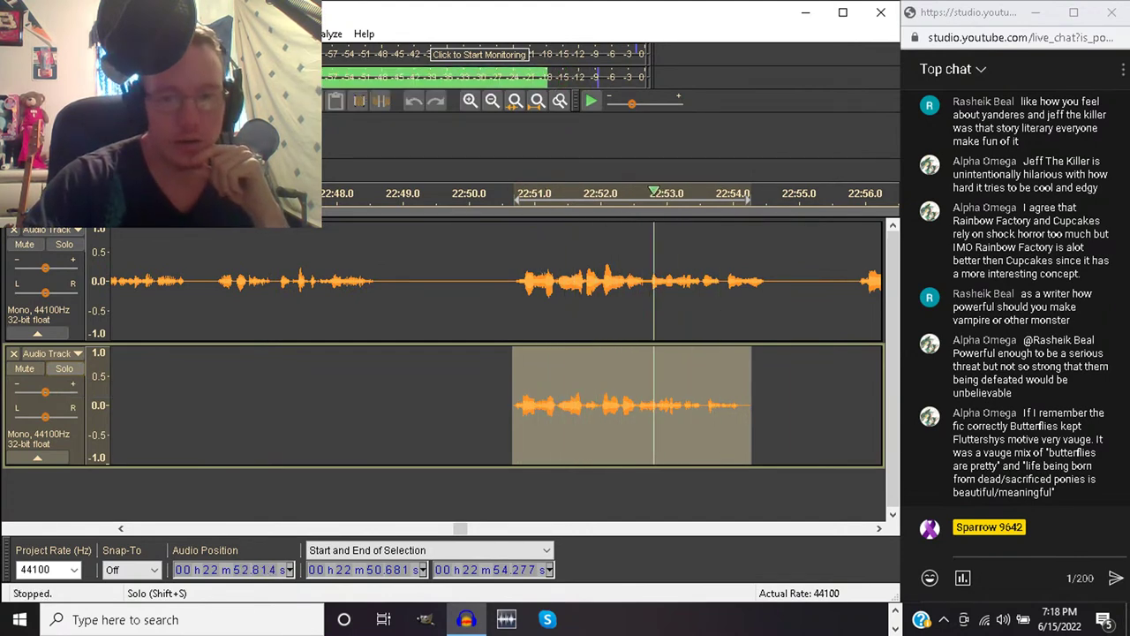
pyautogui.press('space')
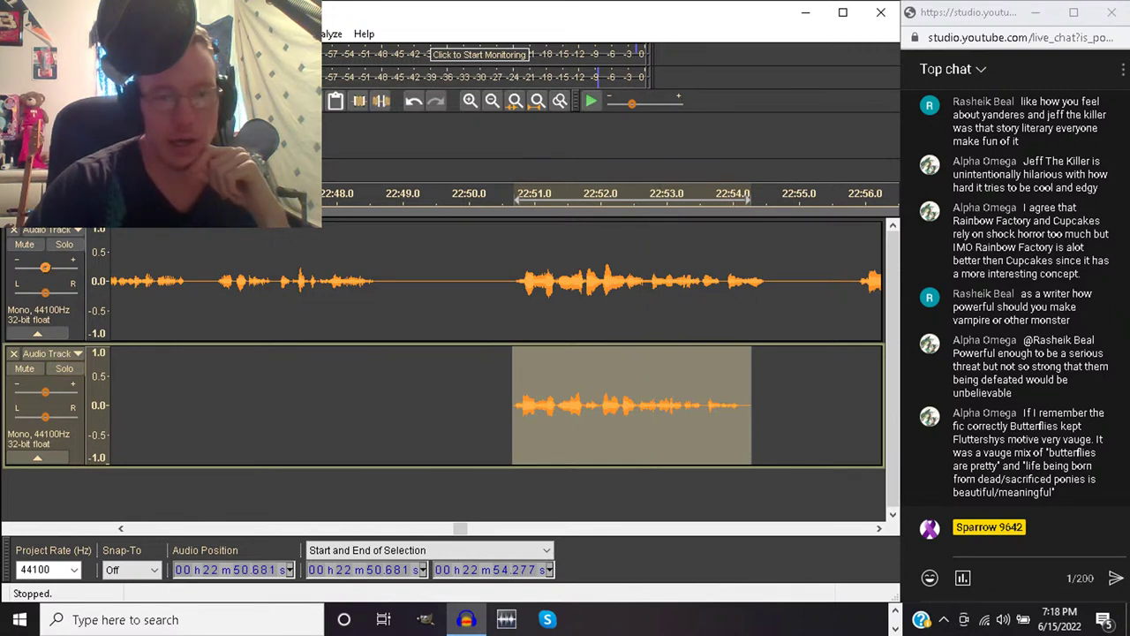
# Solo the upper track, play its take from 22 m 51.169 s and place the cursor at 22 m 52.033 s
pyautogui.click(63, 243)
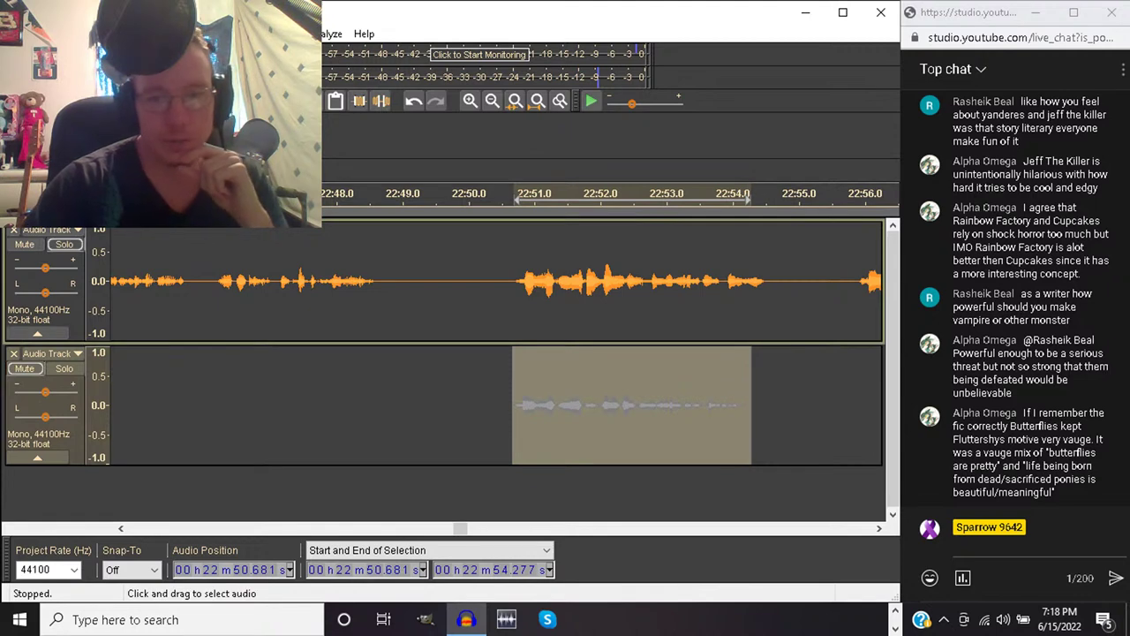
pyautogui.click(545, 283)
pyautogui.press('space')
pyautogui.press('space')
pyautogui.press('space')
pyautogui.press('space')
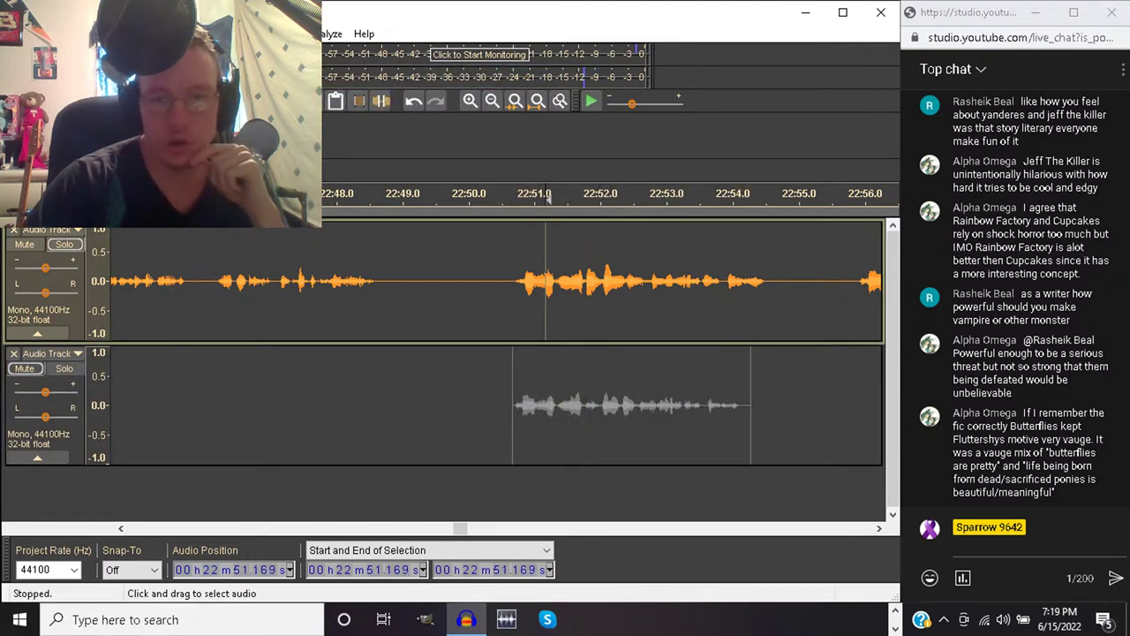
pyautogui.click(603, 282)
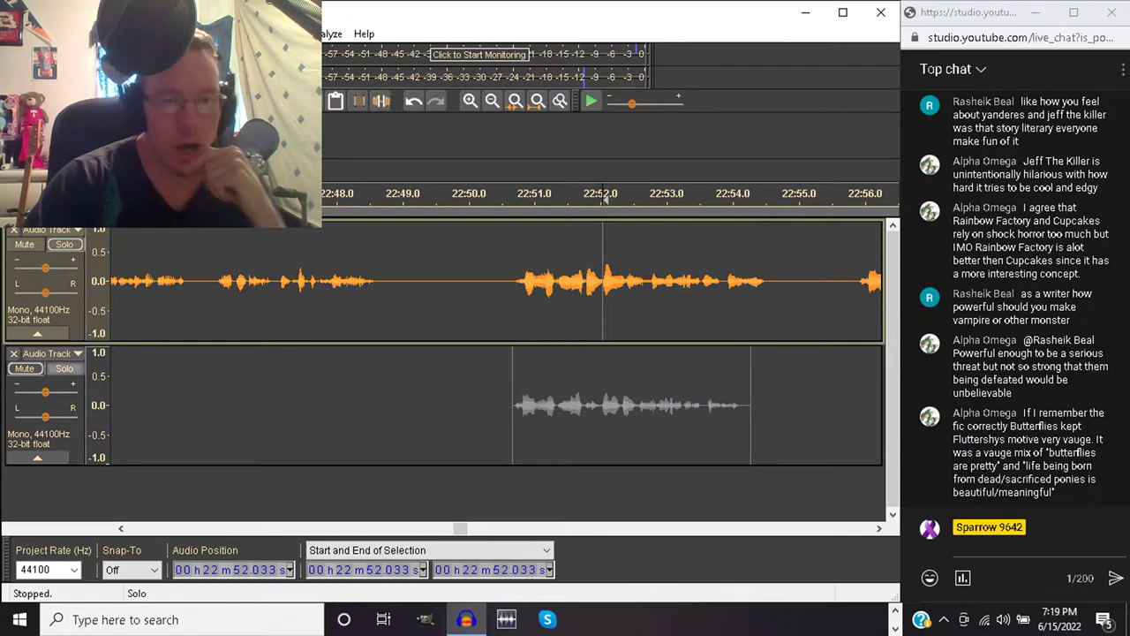
# Solo the lower track and play its take repeatedly from 22 m 52.033 s to compare the timing
pyautogui.click(64, 368)
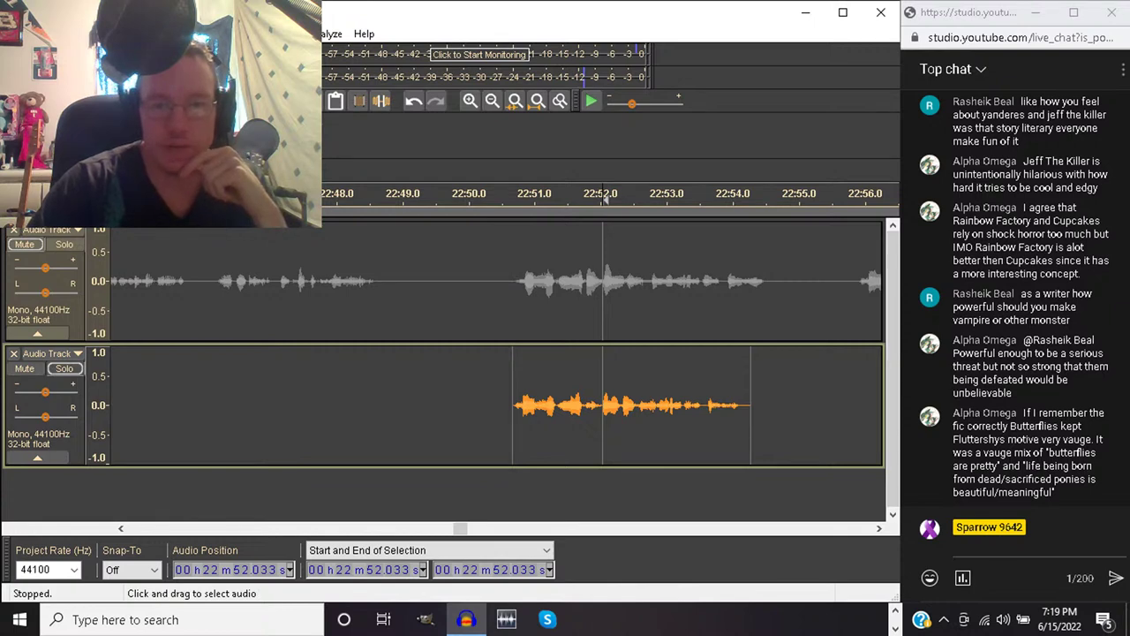
pyautogui.press('space')
pyautogui.press('space')
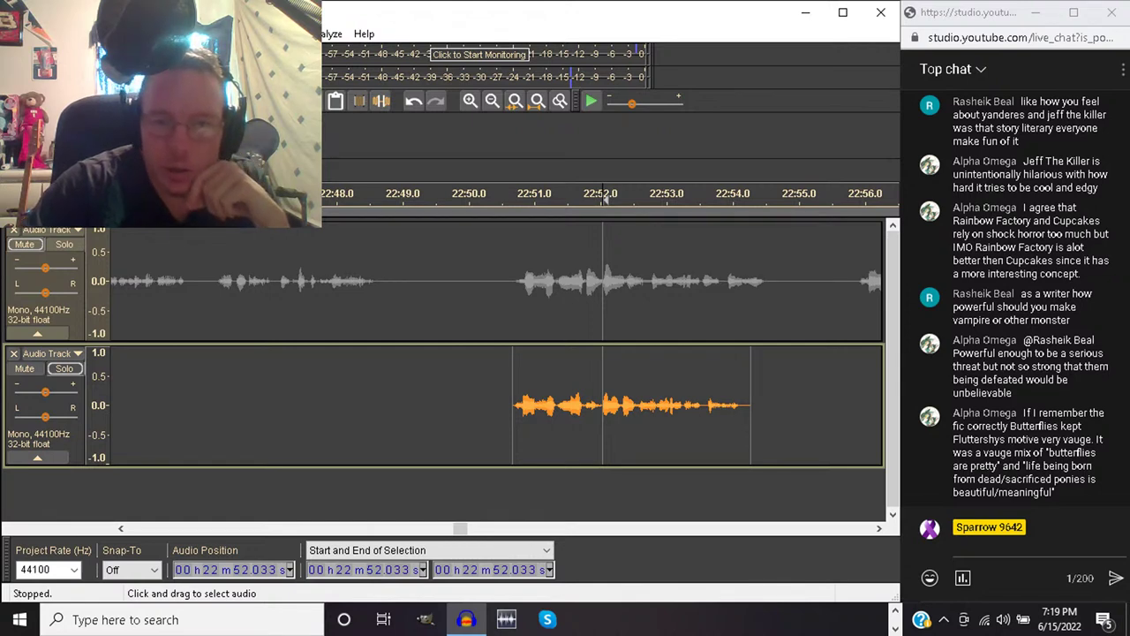
pyautogui.press('space')
pyautogui.press('space')
pyautogui.press('space')
pyautogui.press('space')
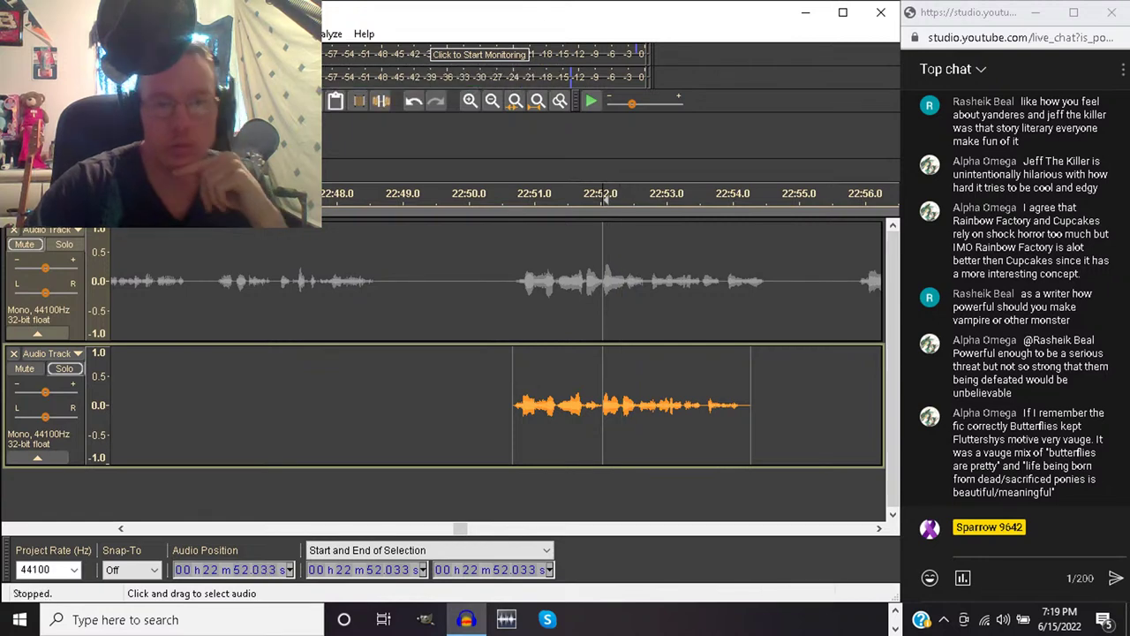
# Unsolo the lower track and play both takes together from 22 m 50.656 s, just before the lower clip, to check their alignment
pyautogui.click(470, 101)
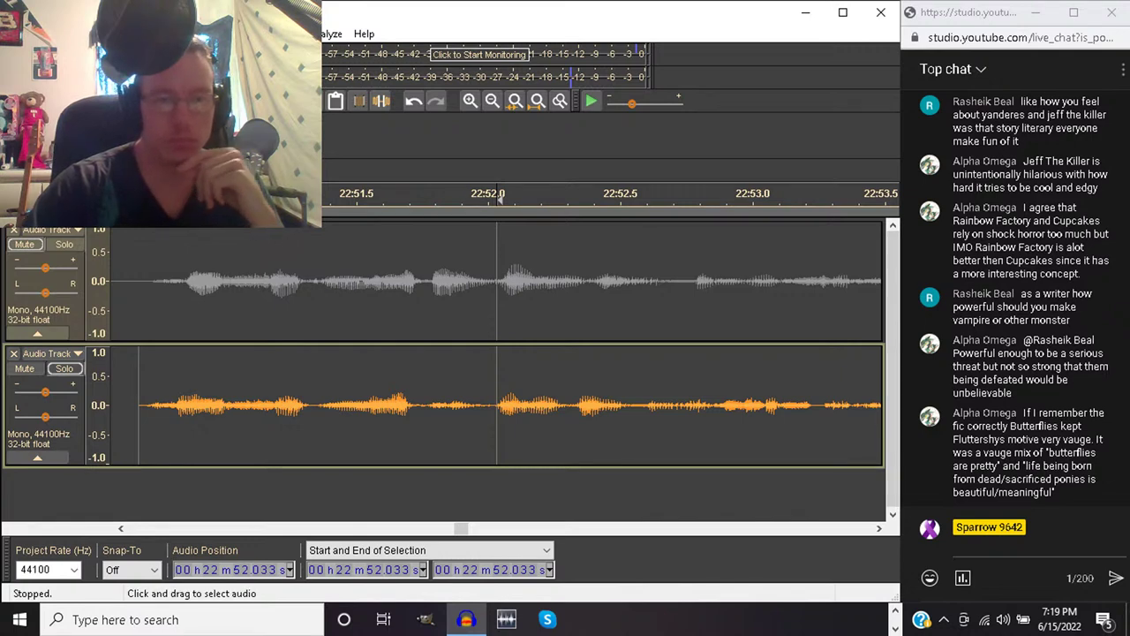
pyautogui.moveTo(127, 406); pyautogui.dragTo(131, 406)
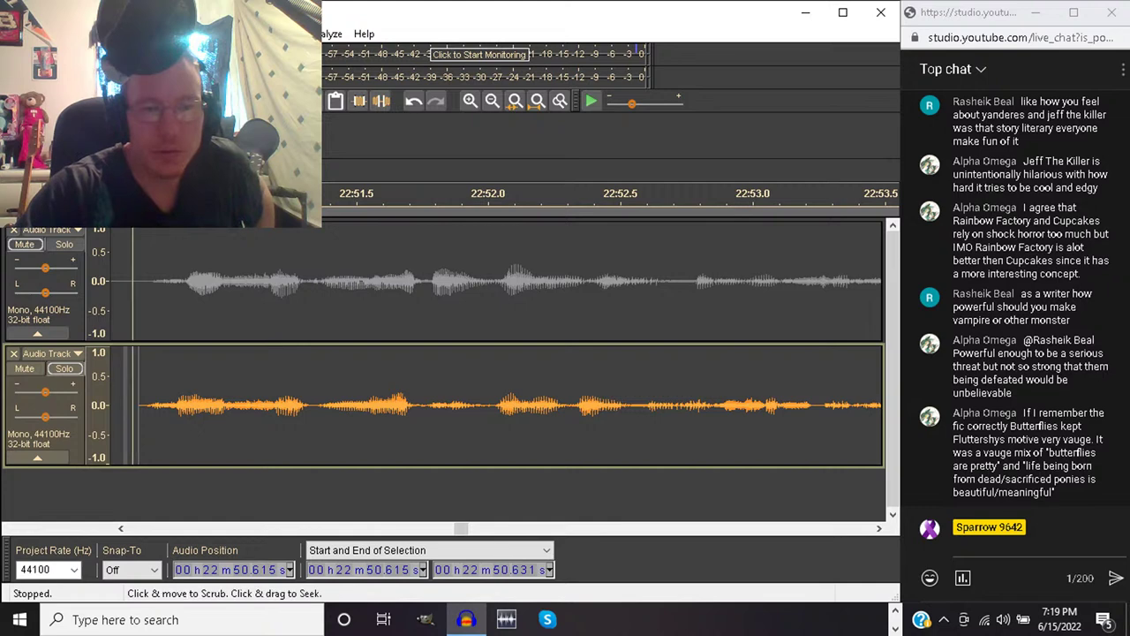
pyautogui.press('space')
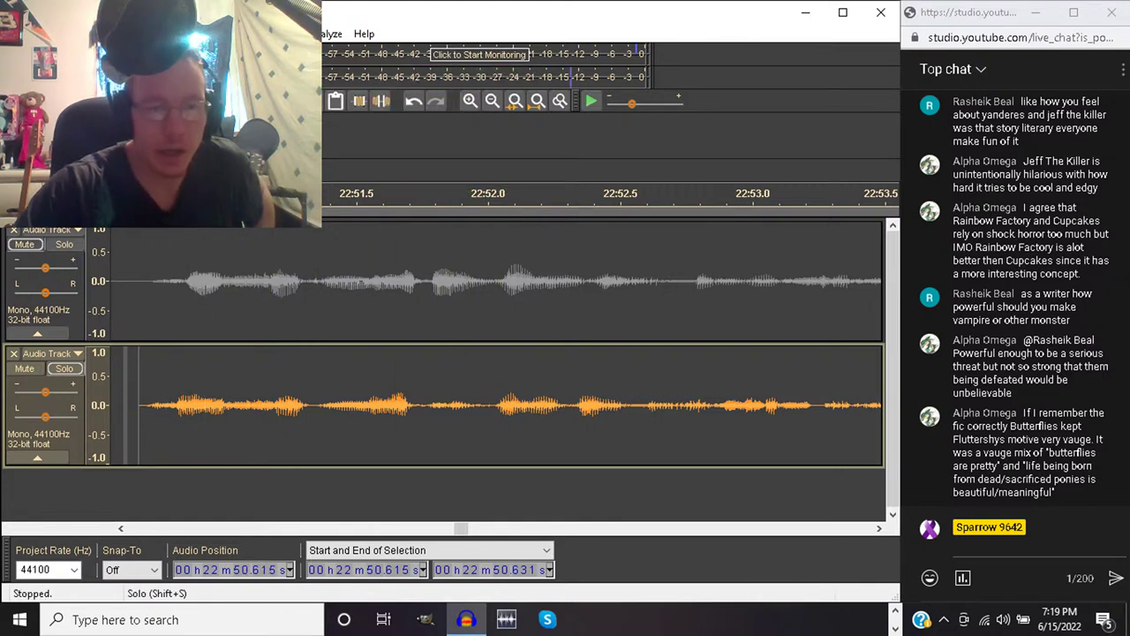
pyautogui.click(63, 369)
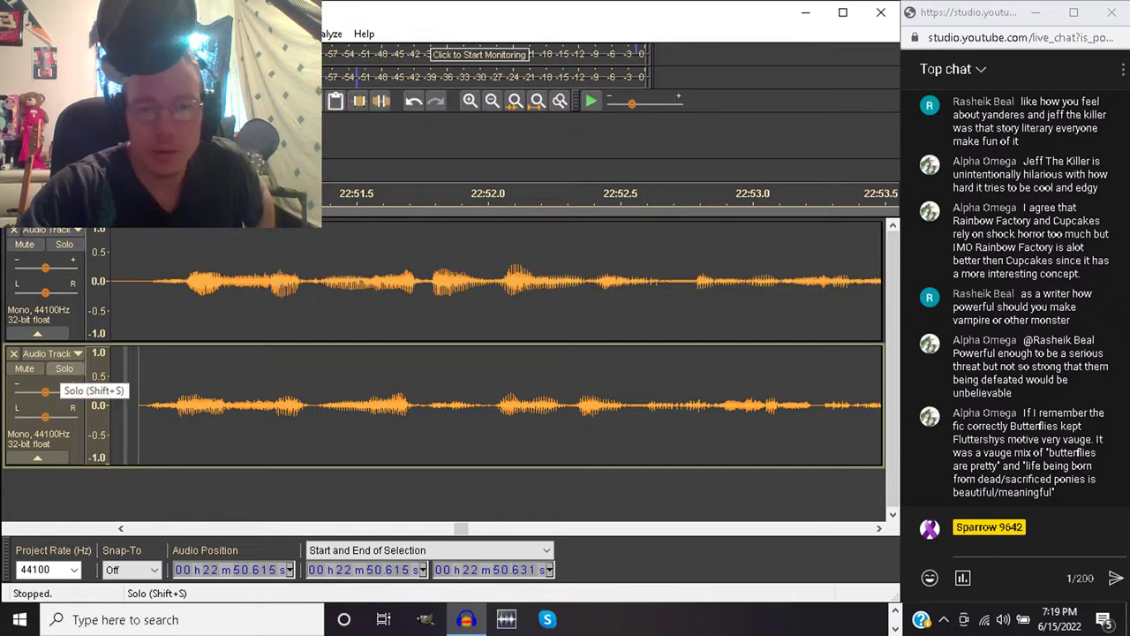
pyautogui.click(133, 397)
pyautogui.press('space')
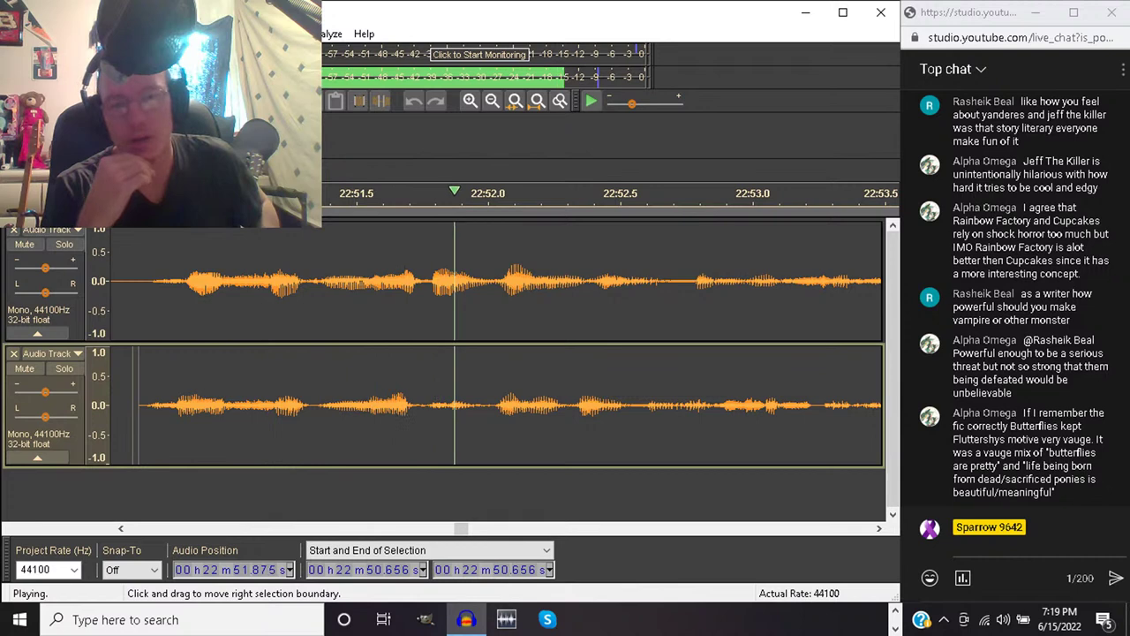
# Replay both takes from 22 m 50.656 s to recheck their alignment and place the cursor at the lower clip's start
pyautogui.press('space')
pyautogui.press('space')
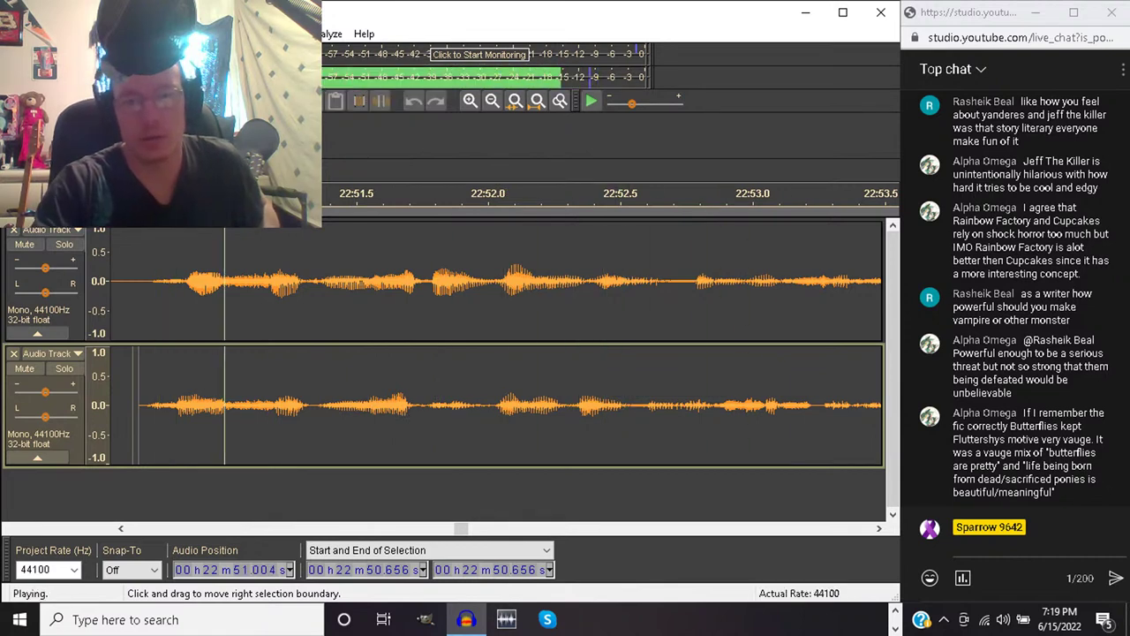
pyautogui.press('space')
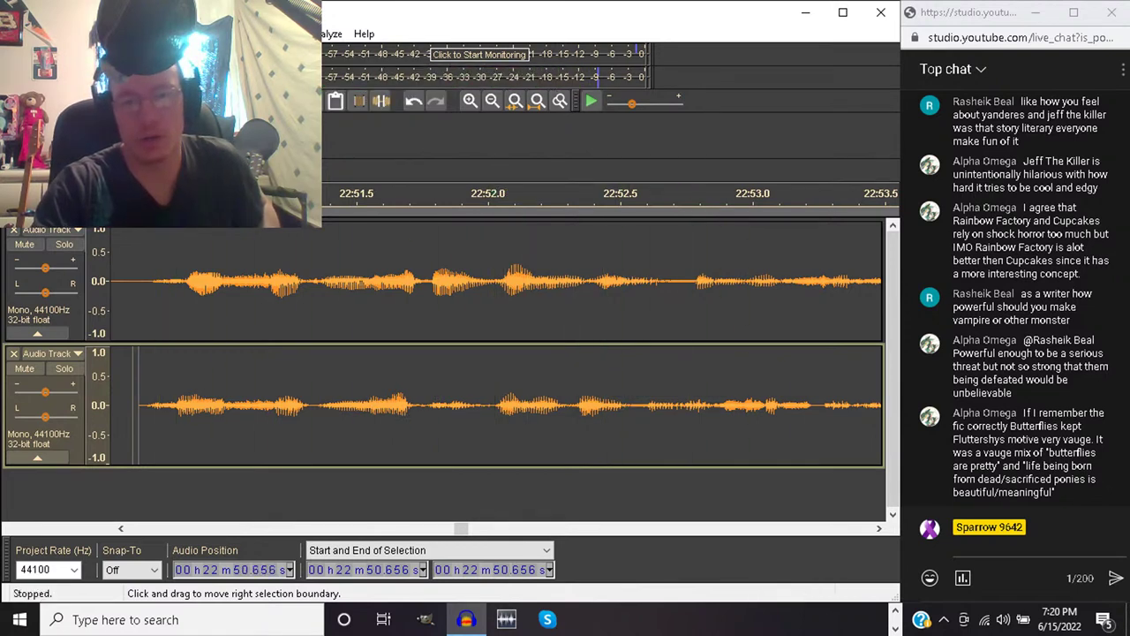
pyautogui.click(139, 402)
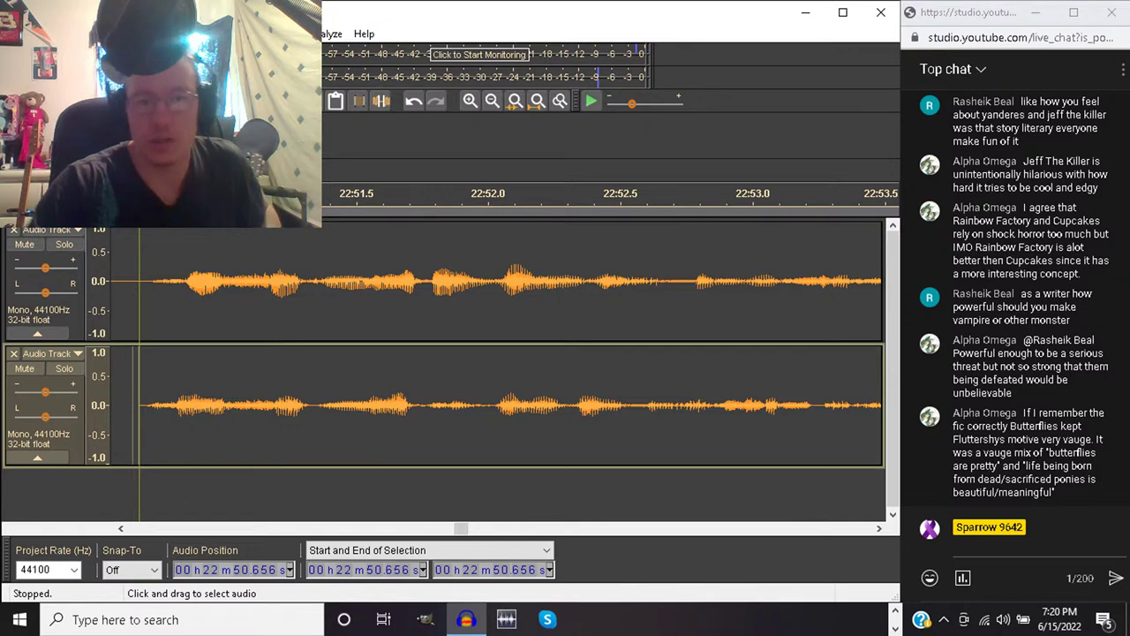
# Slow the lower track's section from 22 m 52.011 s to 22 m 52.324 s with Change Tempo at -20 percent
pyautogui.moveTo(491, 406); pyautogui.dragTo(573, 406)
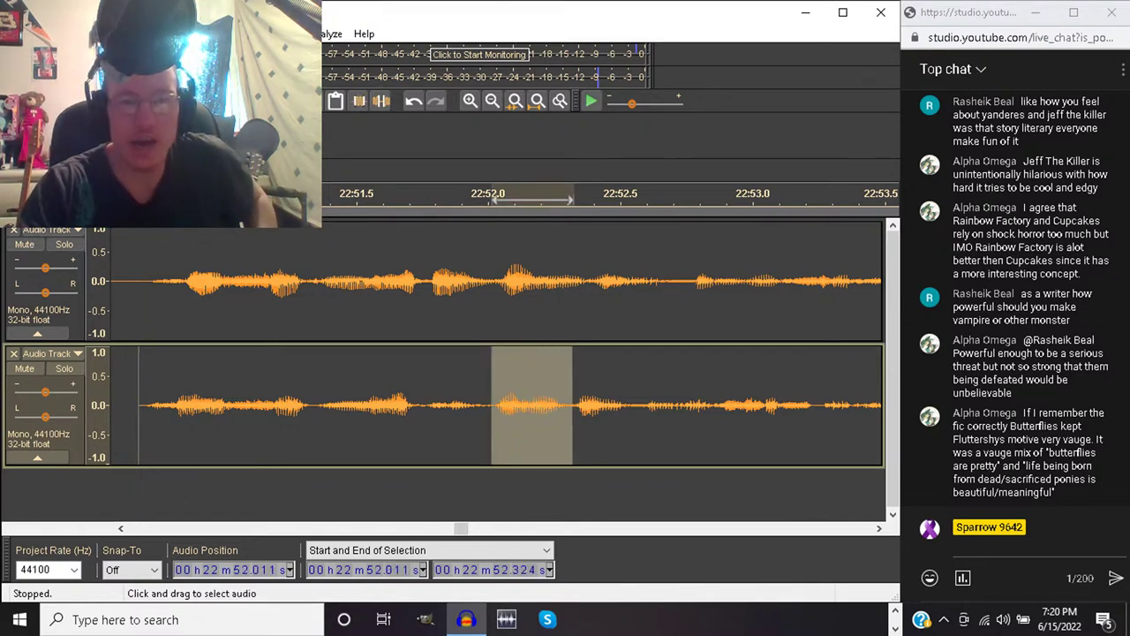
pyautogui.click(289, 33)
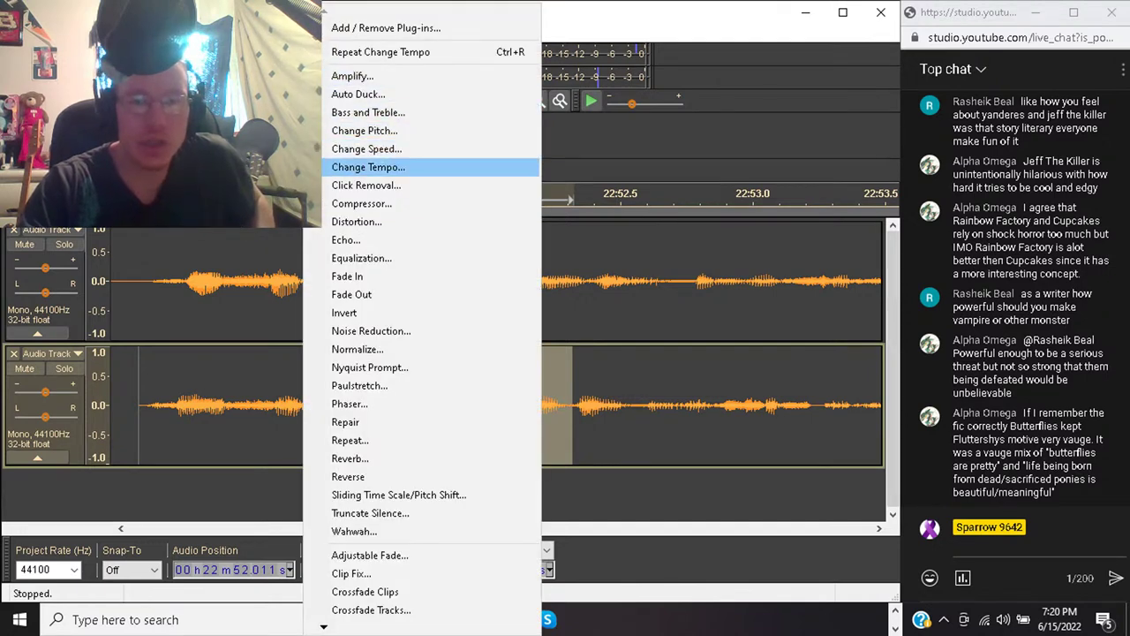
pyautogui.click(368, 167)
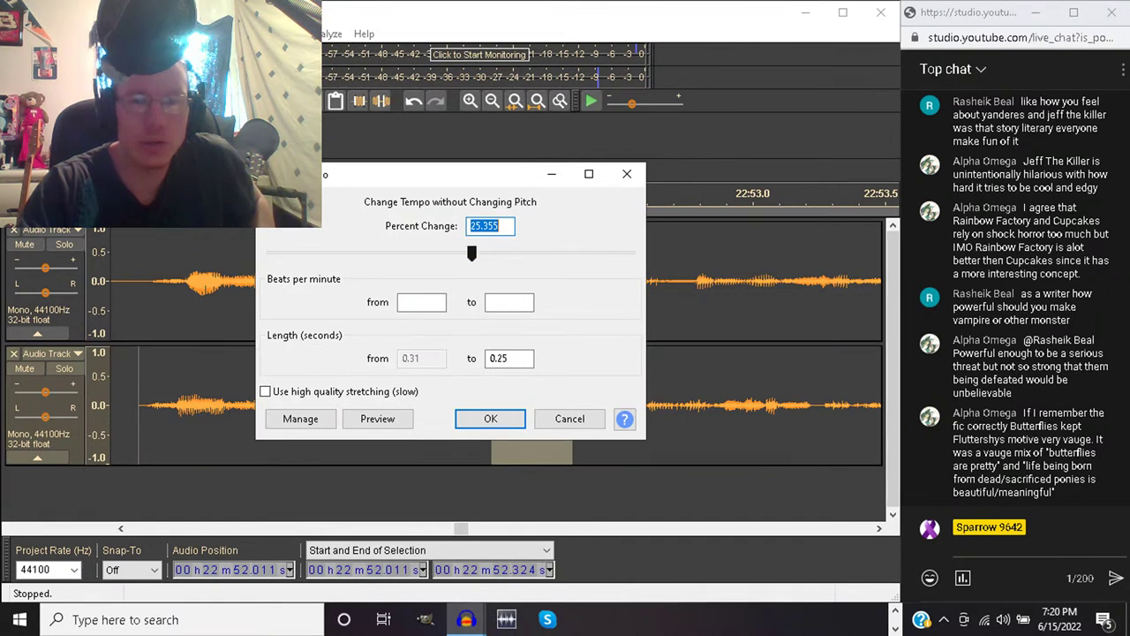
pyautogui.moveTo(472, 254); pyautogui.dragTo(406, 254)
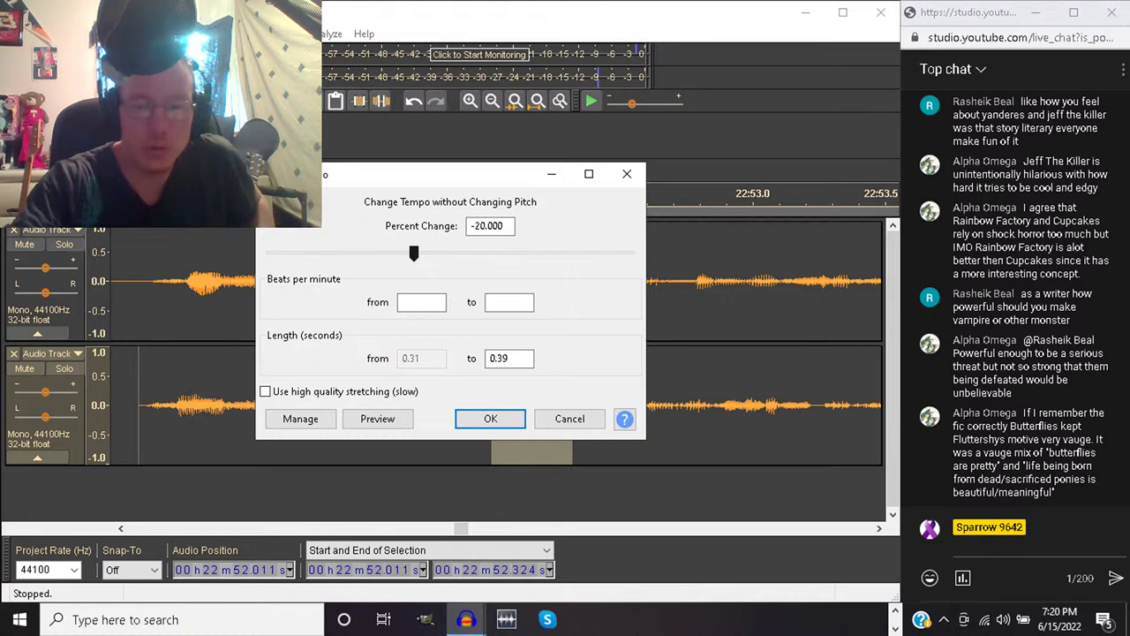
pyautogui.press('Return')
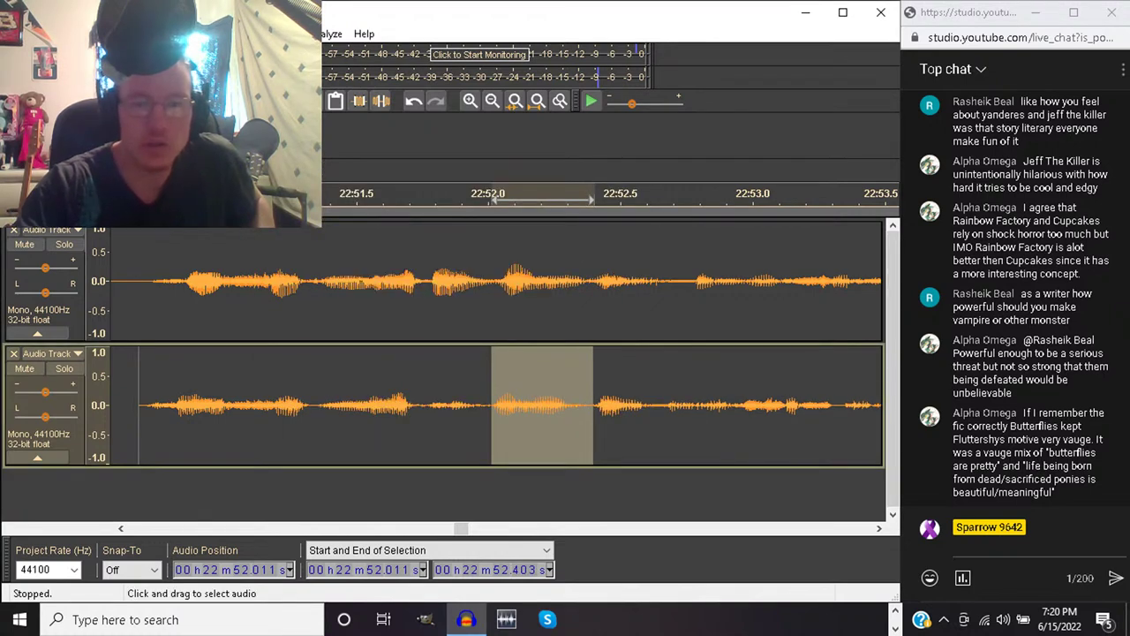
# Play the slowed section with both tracks audible to check how the word lines up
pyautogui.press('space')
pyautogui.press('space')
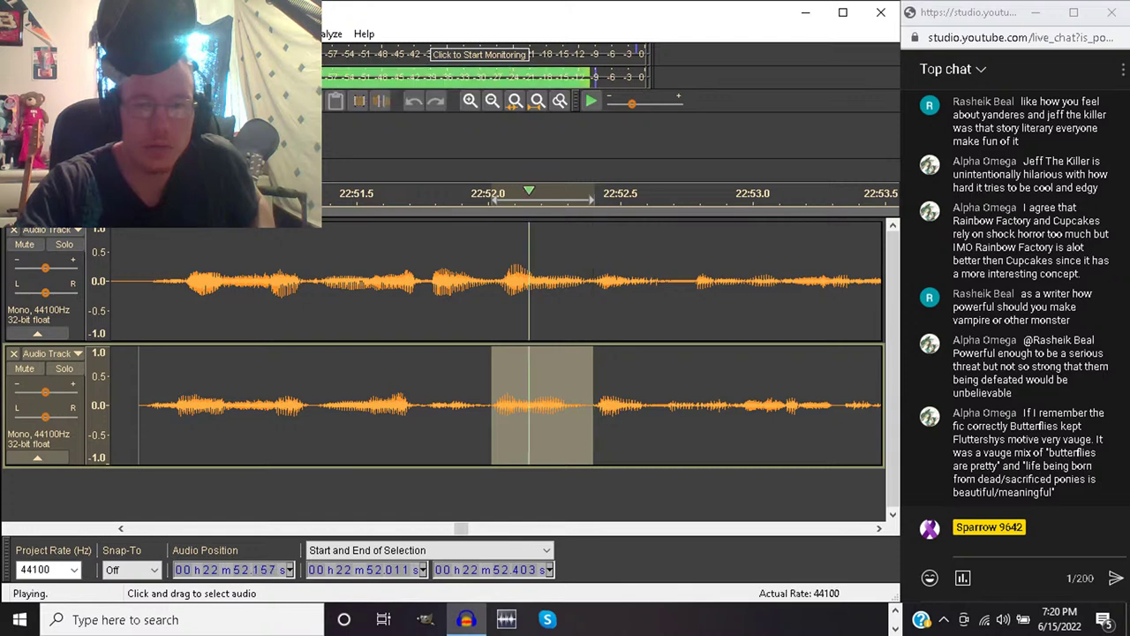
pyautogui.press('space')
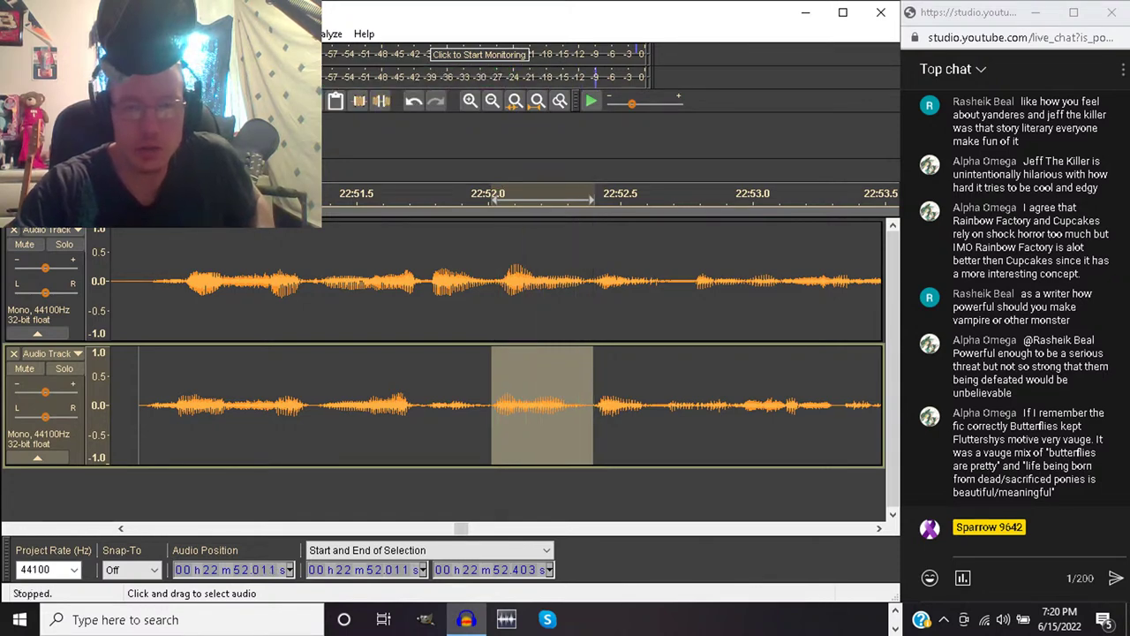
# Place the cursor at 22 m 51.730 s and play both takes repeatedly from there to judge their timing
pyautogui.click(416, 415)
pyautogui.press('space')
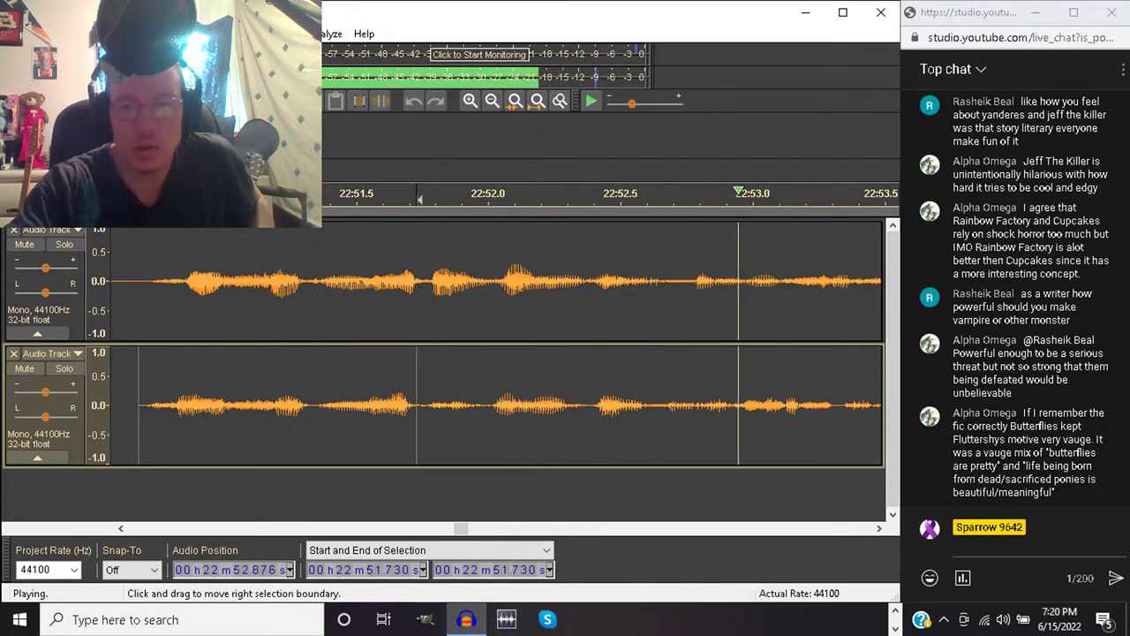
pyautogui.press('space')
pyautogui.press('space')
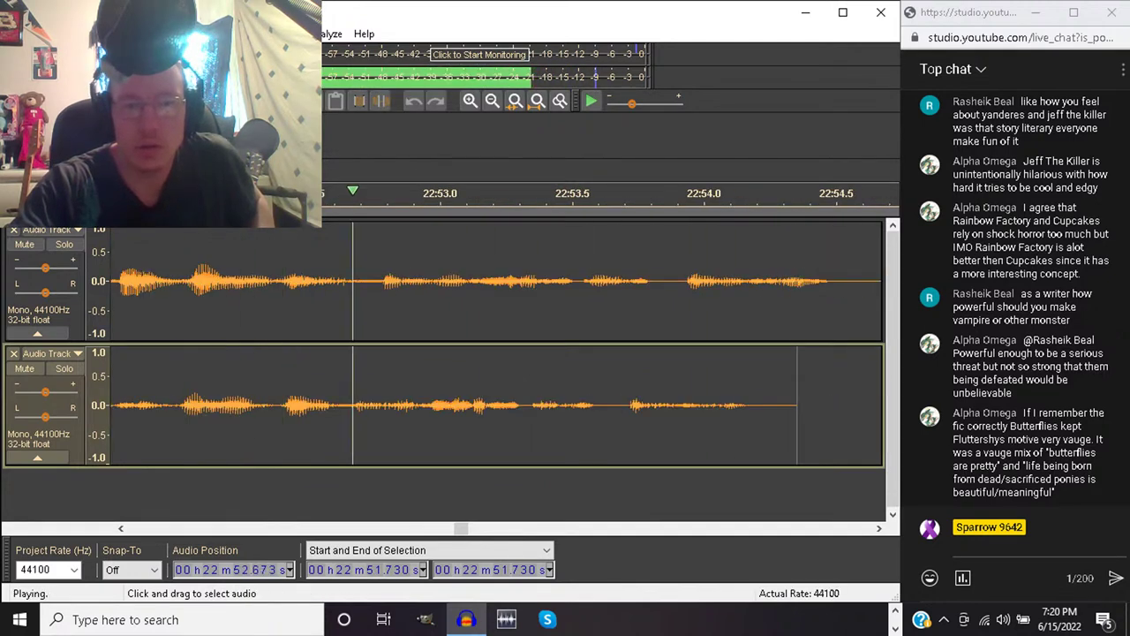
pyautogui.press('space')
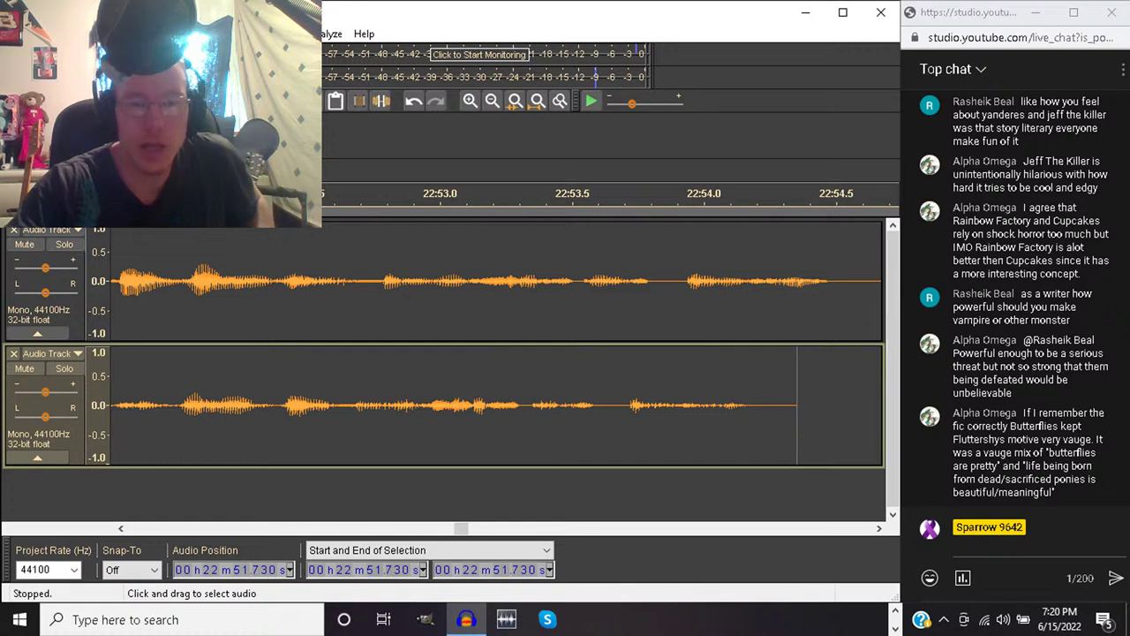
pyautogui.press('space')
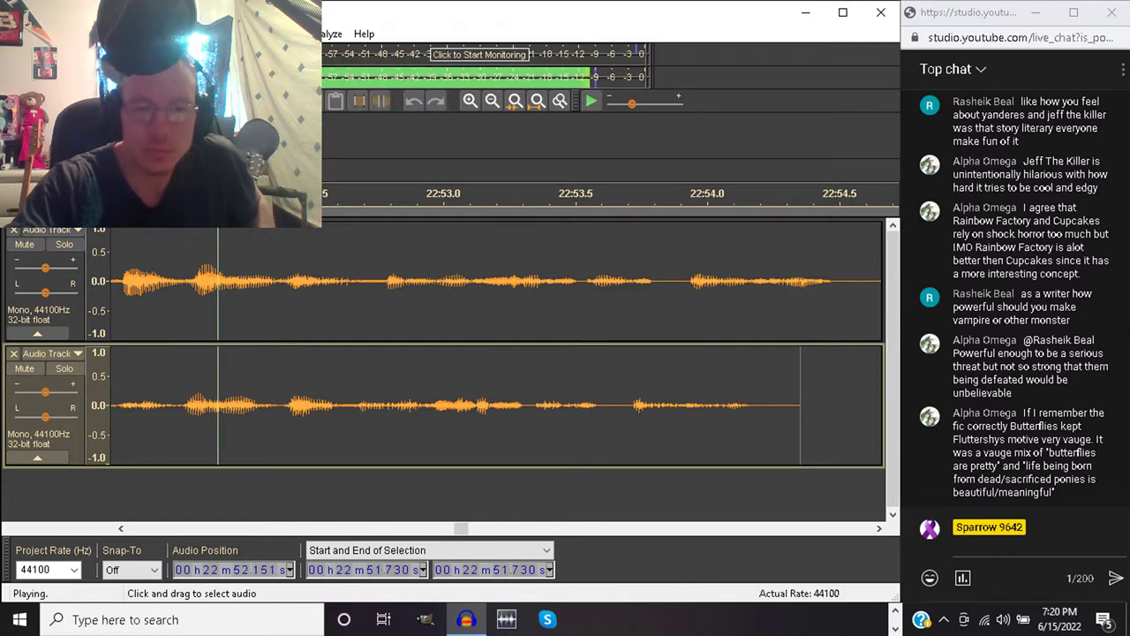
pyautogui.press('space')
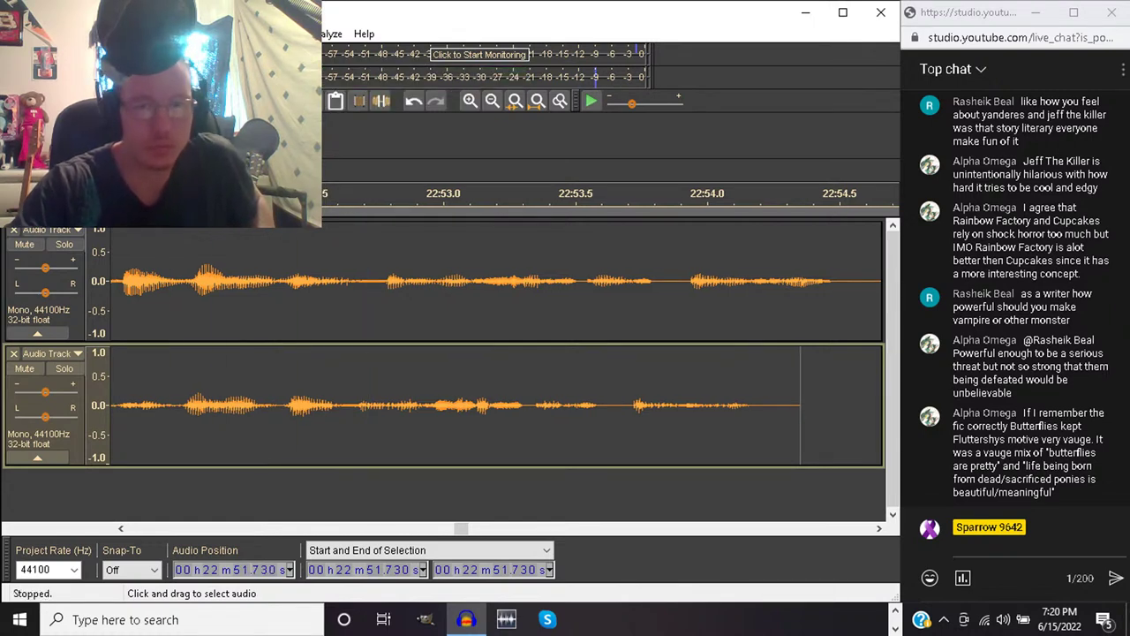
pyautogui.press('space')
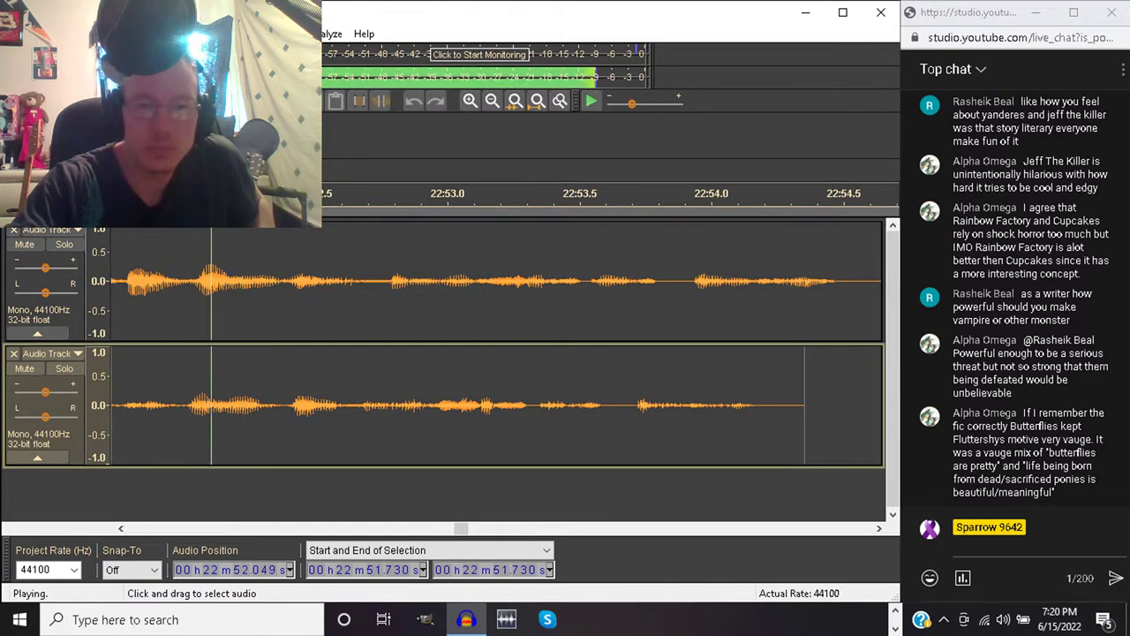
pyautogui.press('space')
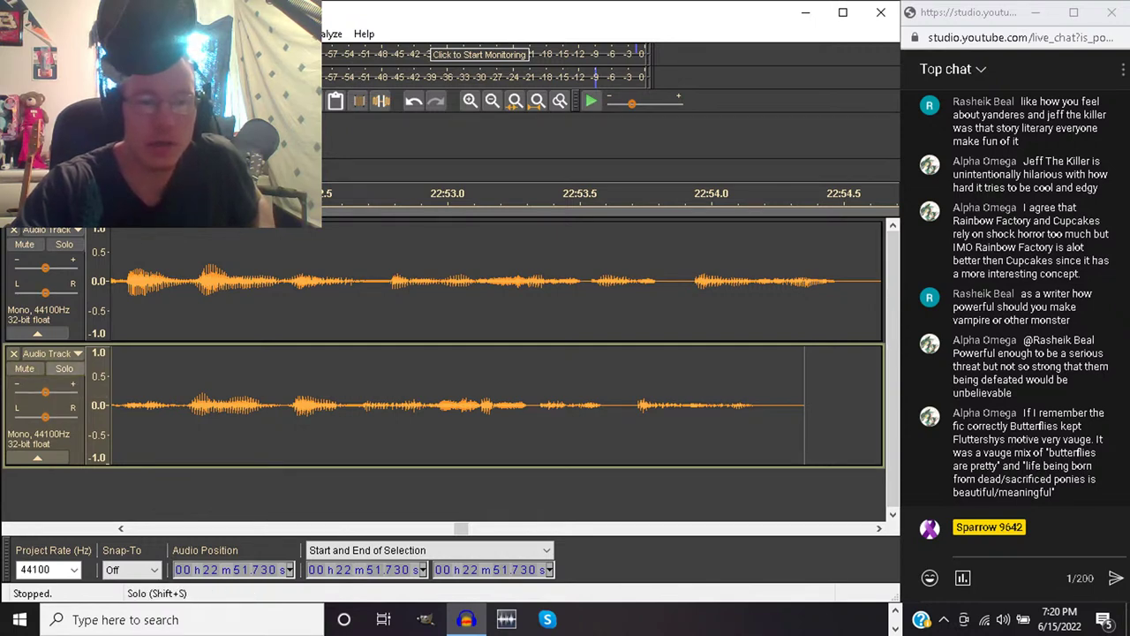
# Solo the lower track and play its take alone from 22 m 51.730 s
pyautogui.click(64, 369)
pyautogui.press('space')
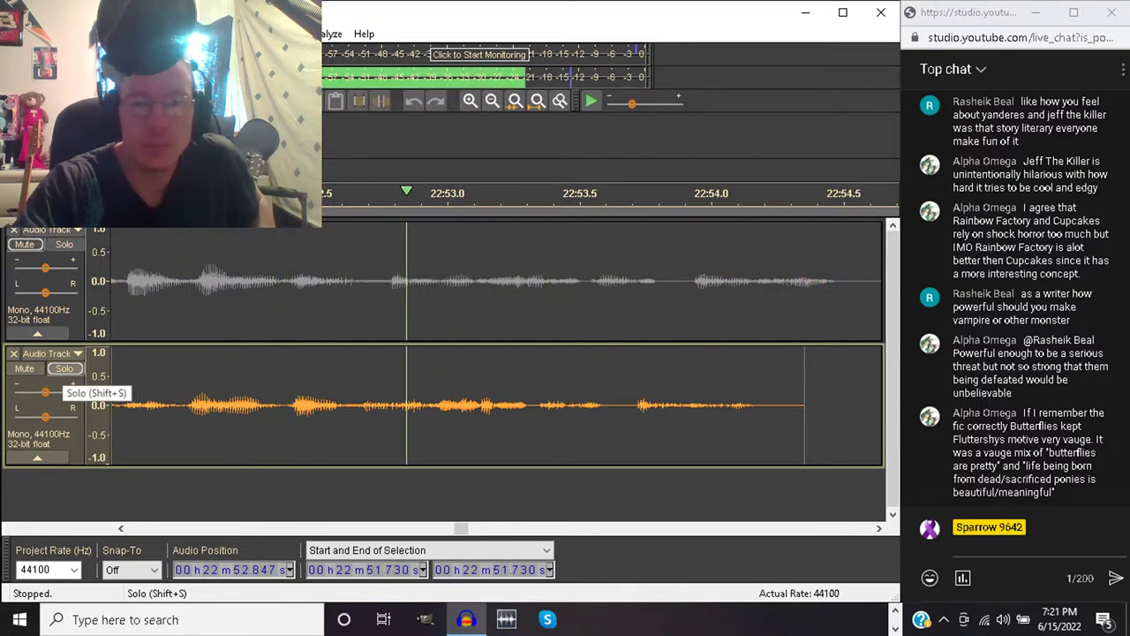
pyautogui.press('space')
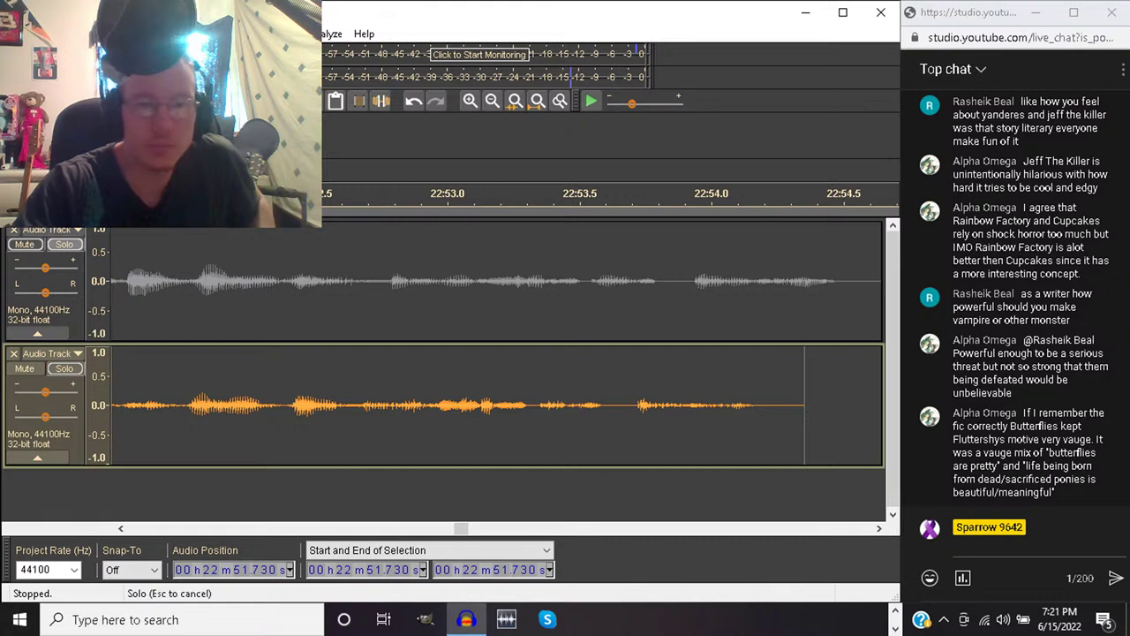
# Solo the upper track instead and play its take repeatedly from 22 m 51.730 s
pyautogui.click(64, 243)
pyautogui.press('space')
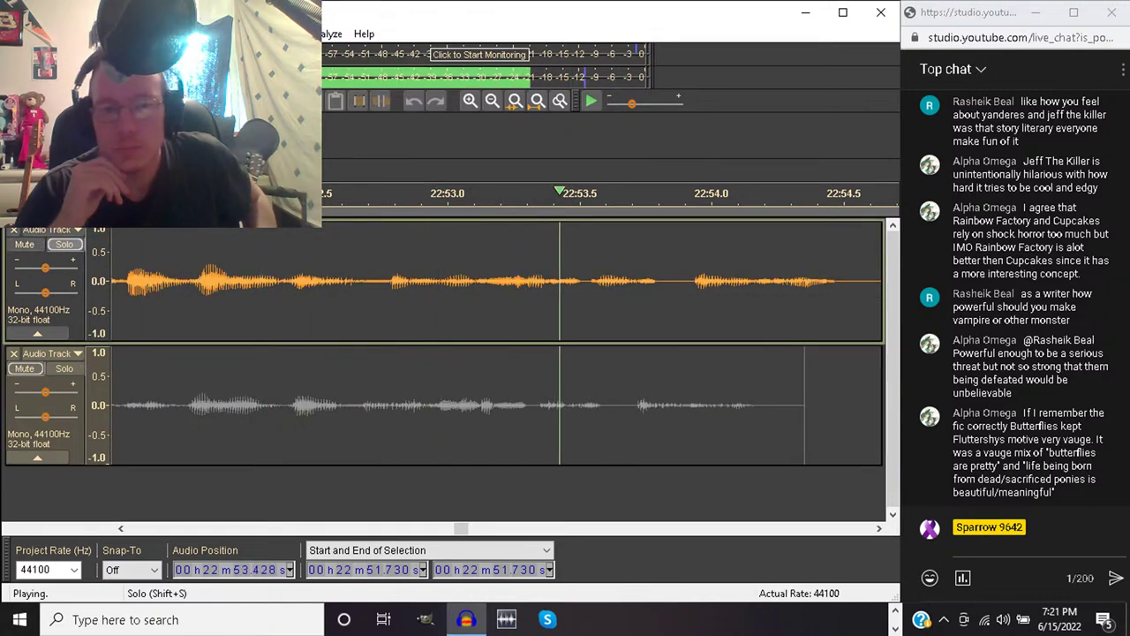
pyautogui.press('space')
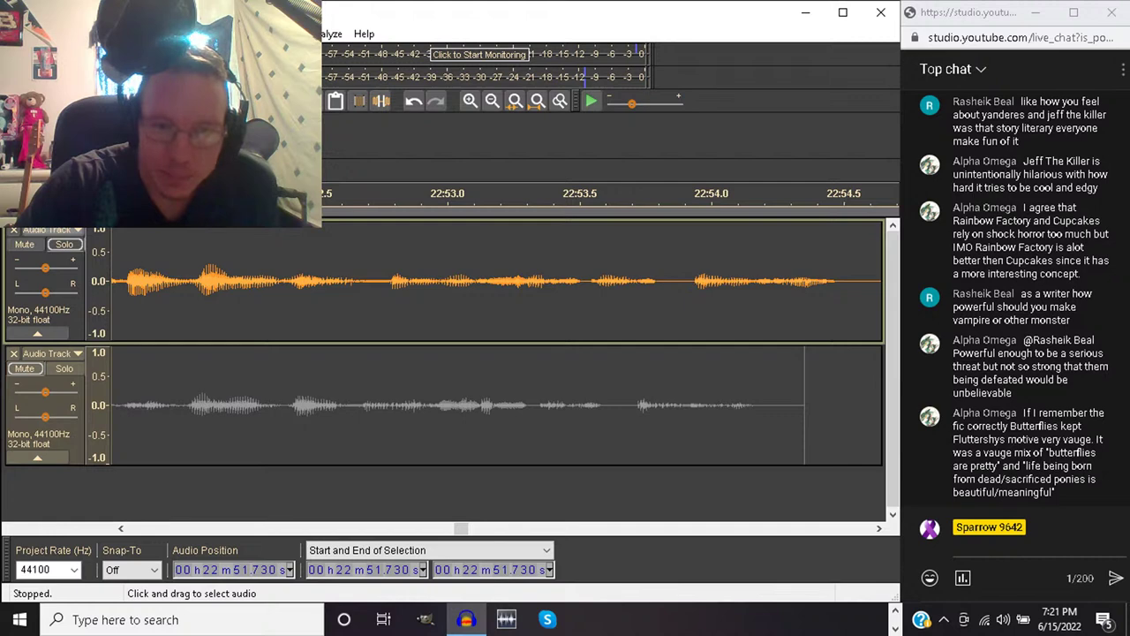
pyautogui.press('space')
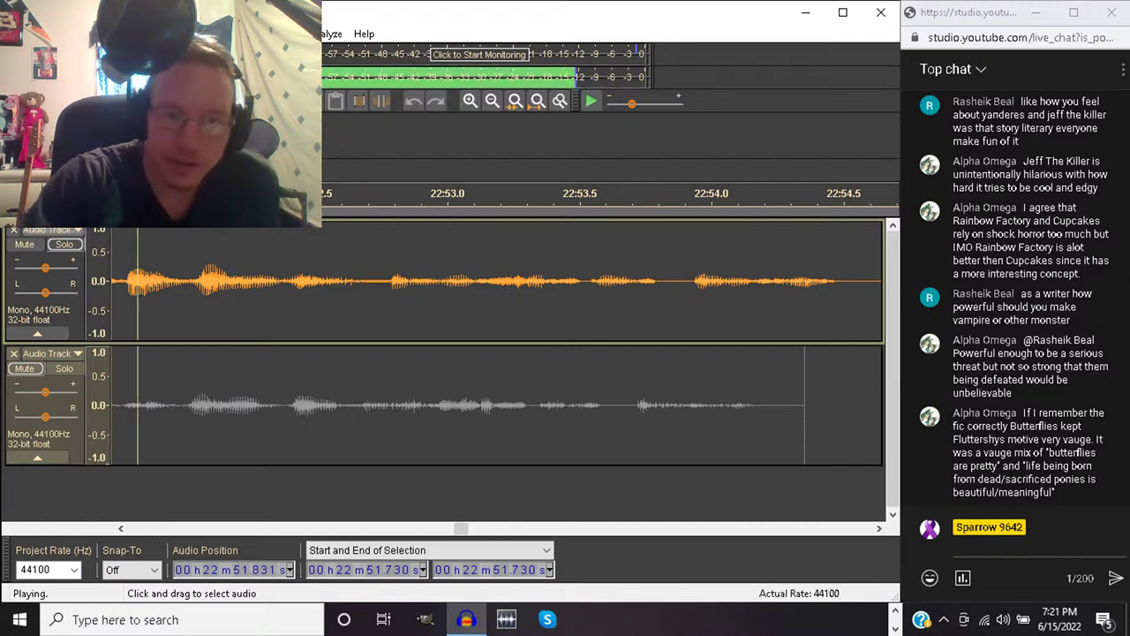
pyautogui.press('space')
pyautogui.press('space')
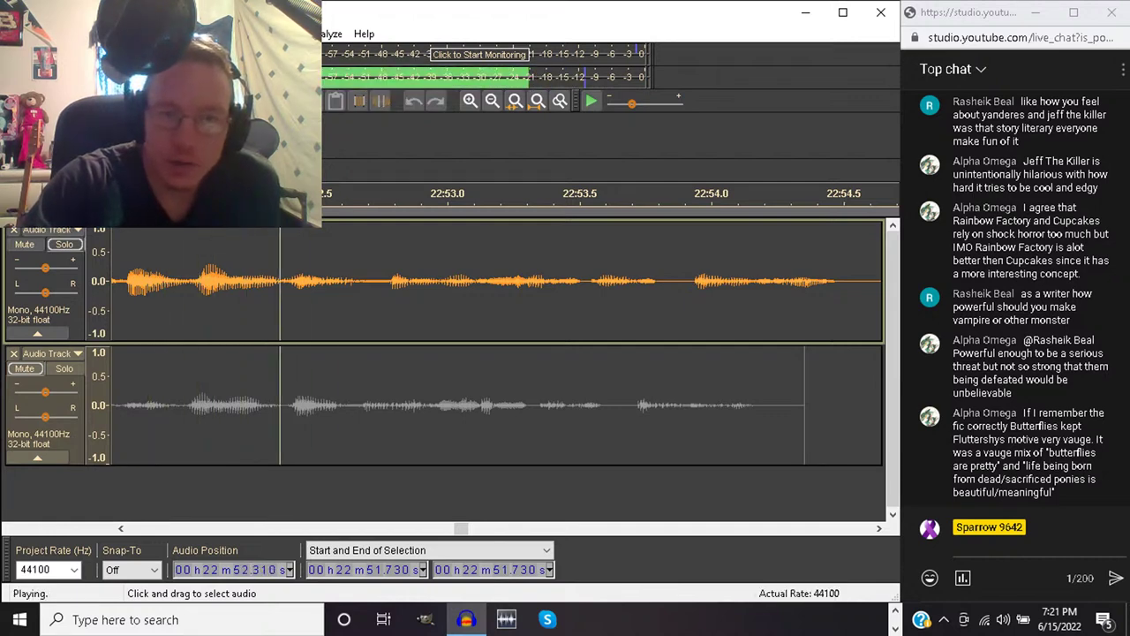
pyautogui.press('space')
pyautogui.press('space')
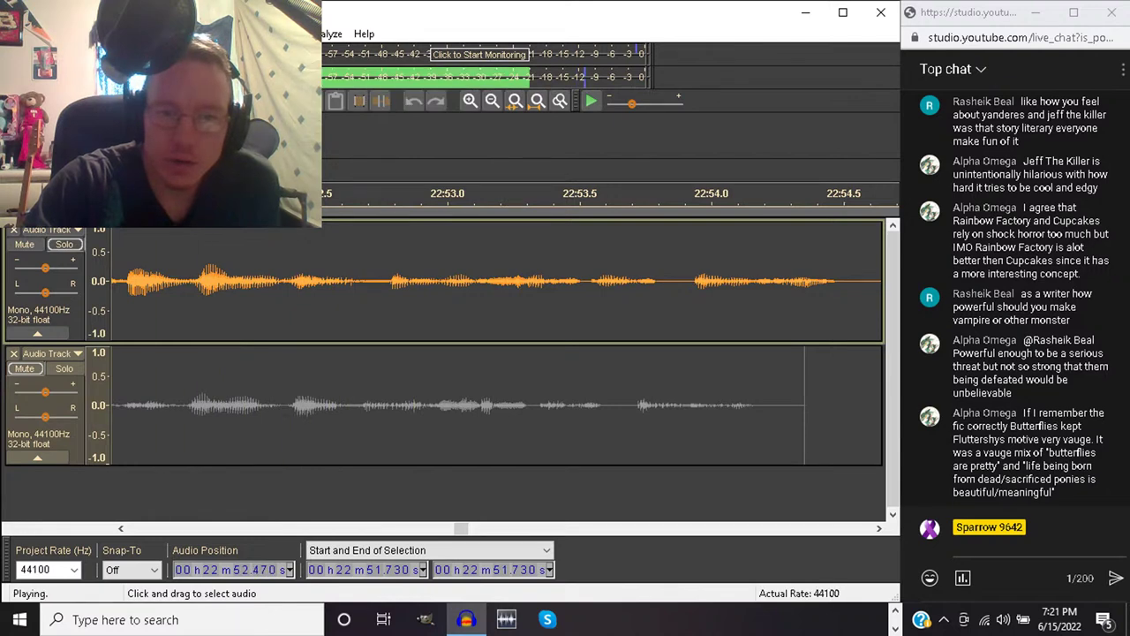
pyautogui.press('space')
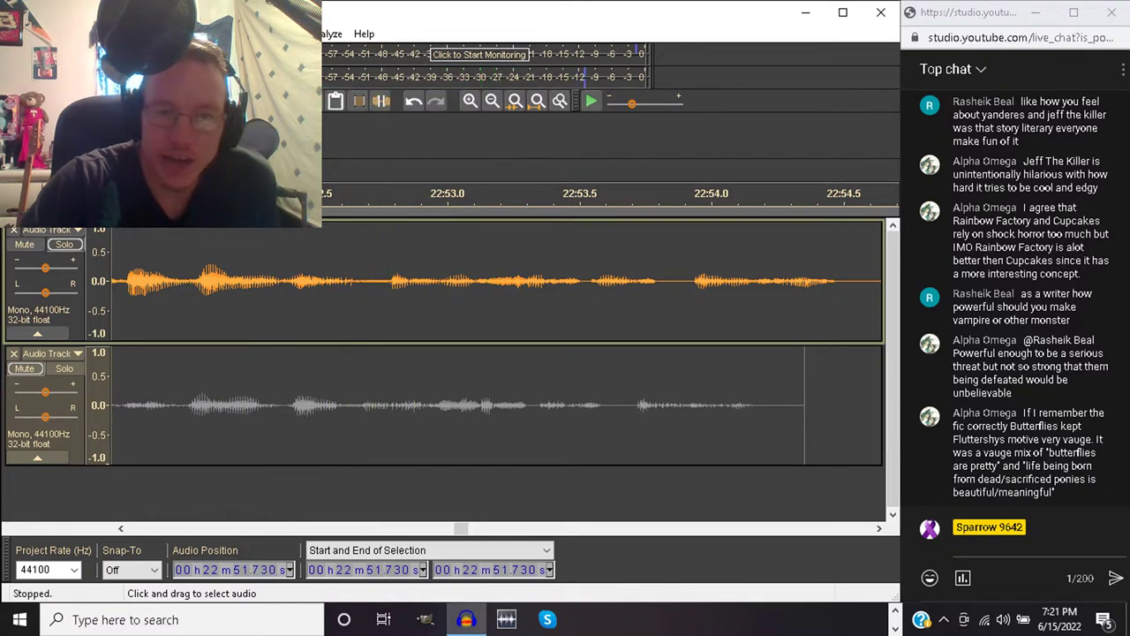
# Place the cursor at 22 m 52.769 s in the upper track and play the phrase that follows
pyautogui.click(386, 291)
pyautogui.press('space')
pyautogui.press('space')
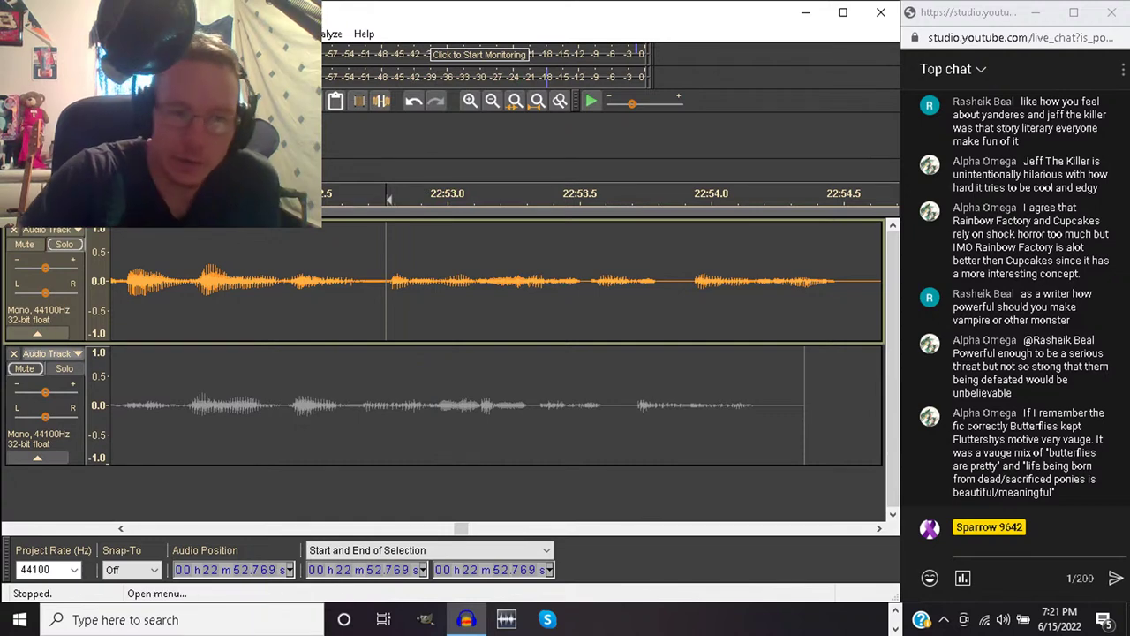
# Solo the lower track and play its take repeatedly from 22 m 52.387 s to find the matching phrase
pyautogui.click(64, 369)
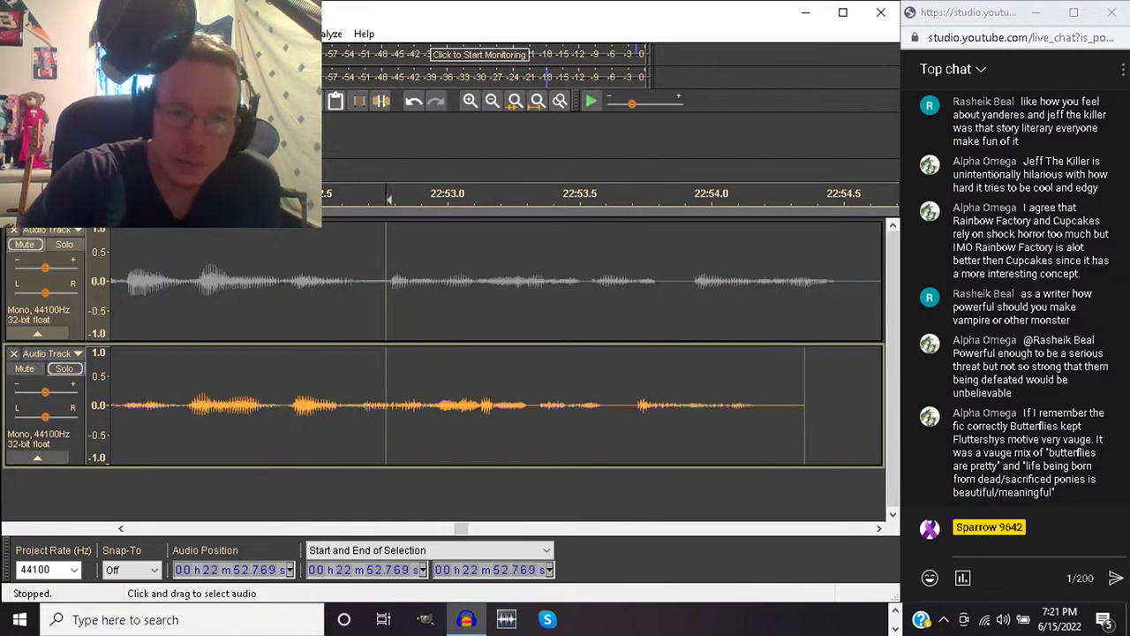
pyautogui.click(284, 406)
pyautogui.press('space')
pyautogui.press('space')
pyautogui.press('space')
pyautogui.press('space')
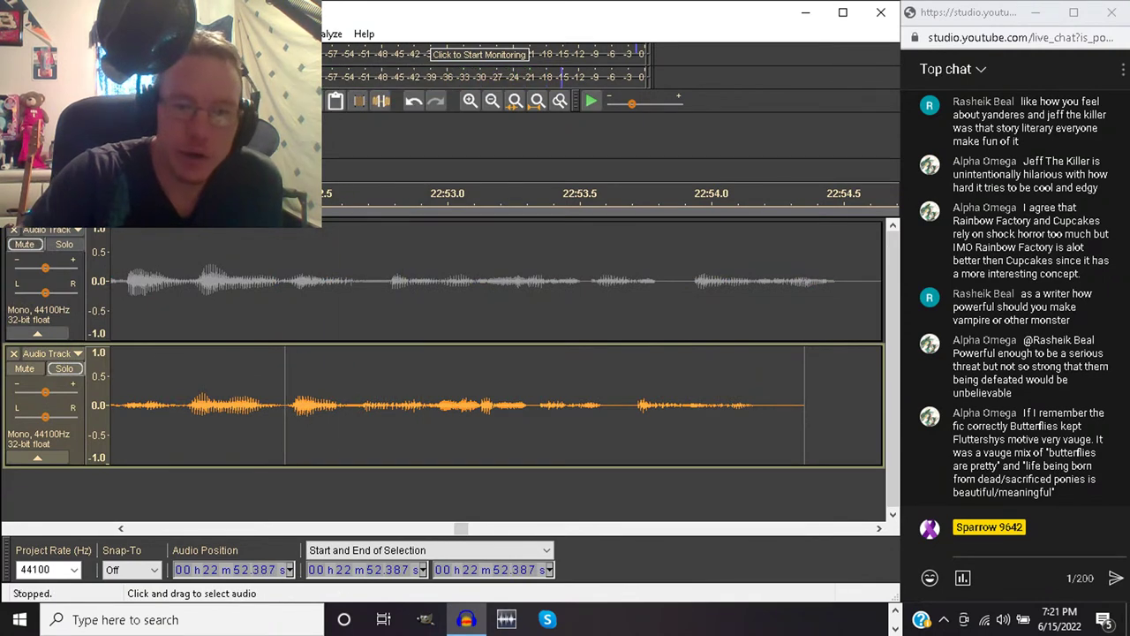
# Mark the lower phrase's start at 22 m 52.656 s and delete the upper track's pause from 22 m 52.688 s to 22 m 52.785 s
pyautogui.click(356, 406)
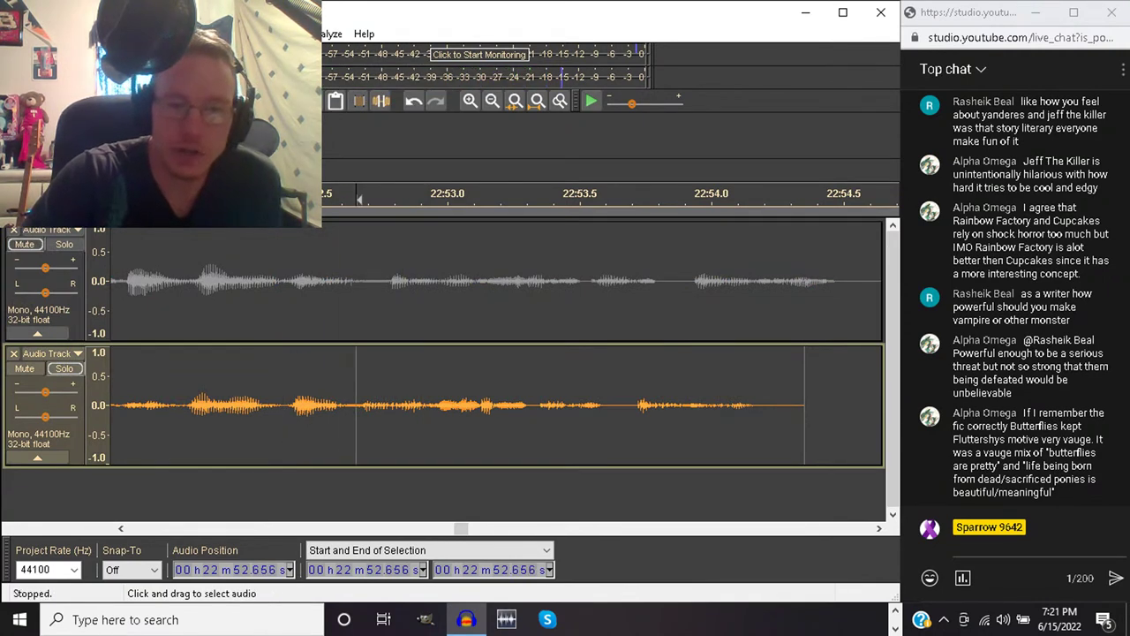
pyautogui.moveTo(389, 282); pyautogui.dragTo(364, 282)
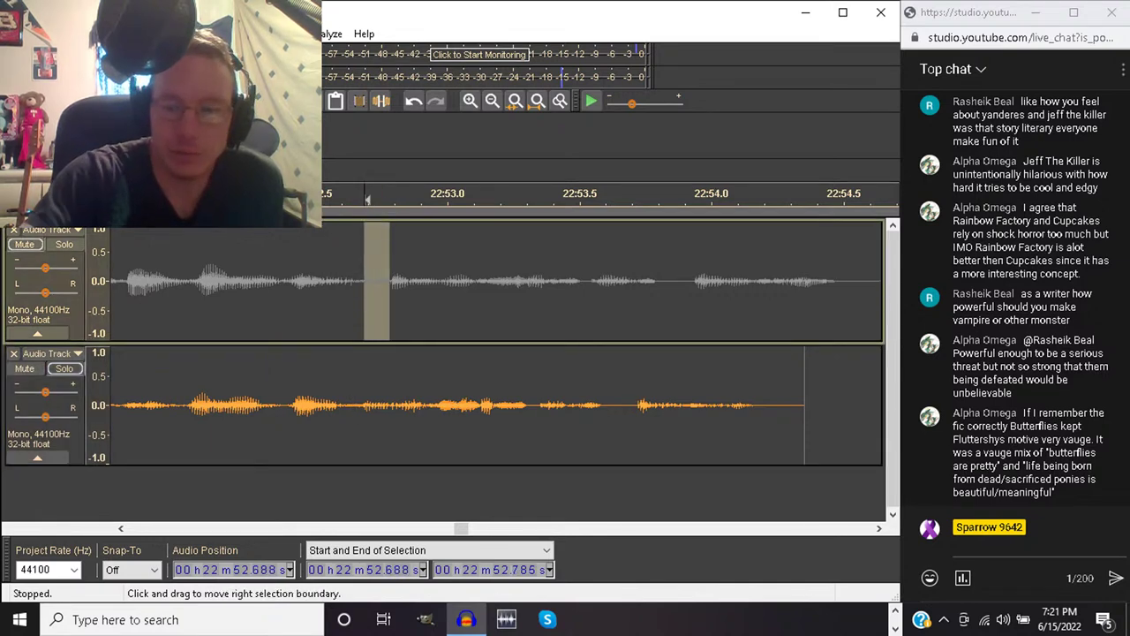
pyautogui.press('Delete')
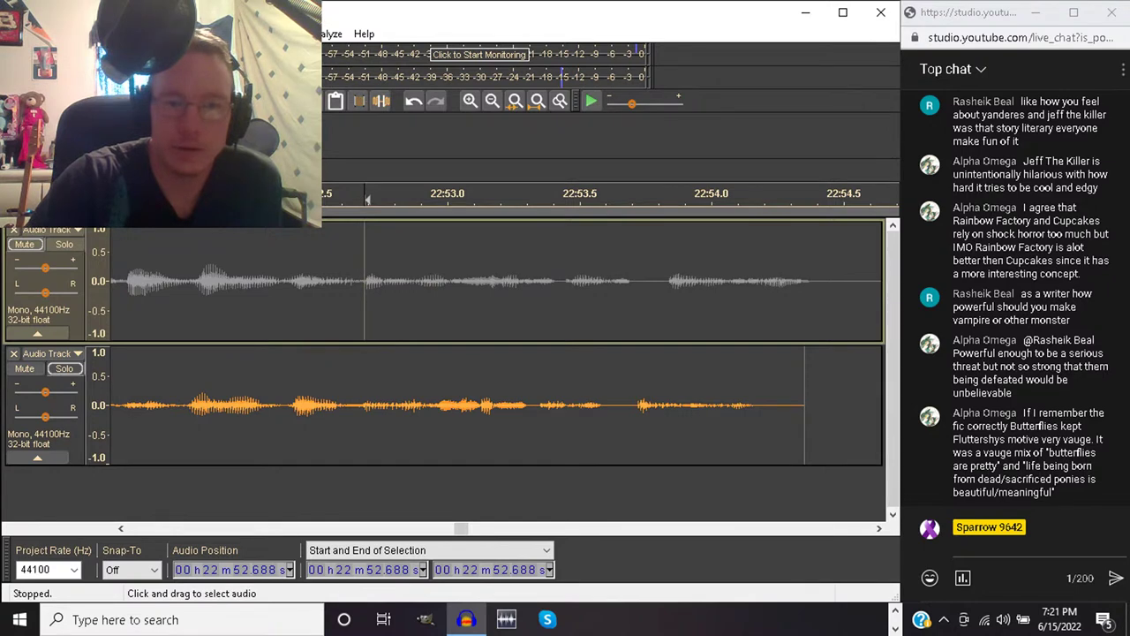
# Compare the phrase starts on both tracks and delete the upper track's remaining gap from 22 m 52.666 s to about 22 m 52.691 s
pyautogui.click(366, 415)
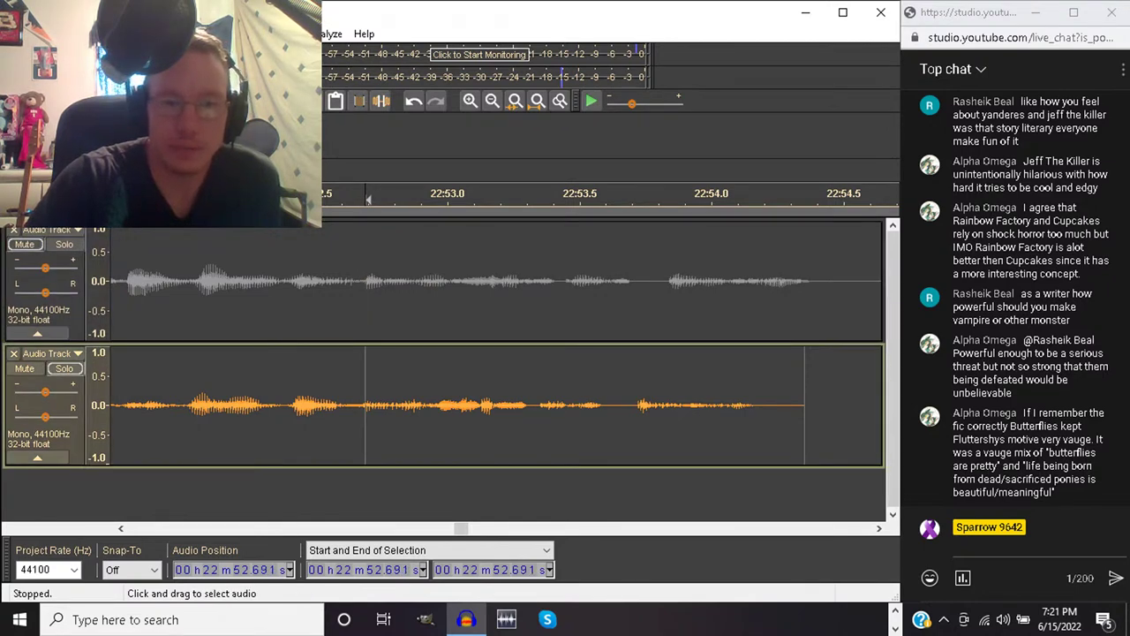
pyautogui.click(365, 282)
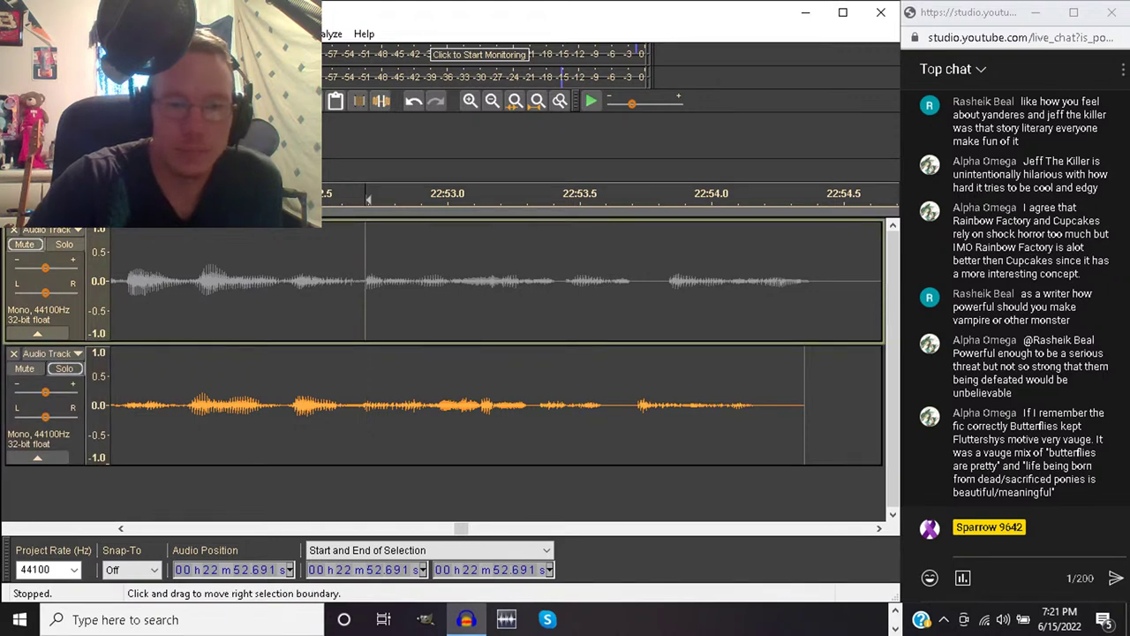
pyautogui.click(360, 283)
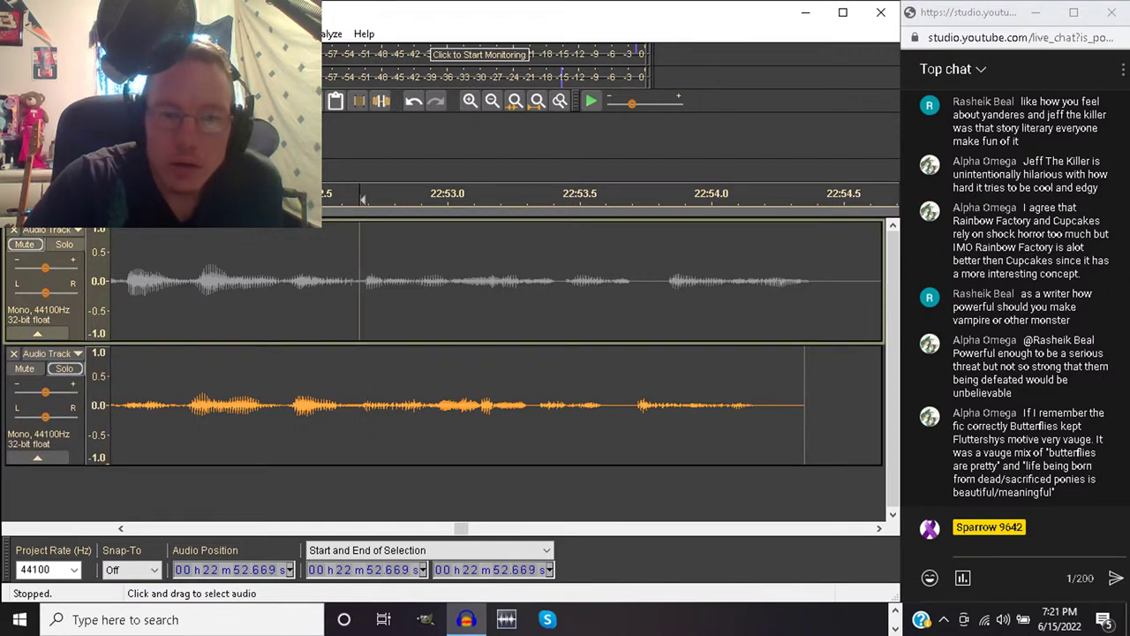
pyautogui.click(365, 282)
pyautogui.moveTo(365, 283); pyautogui.dragTo(359, 283)
pyautogui.press('Delete')
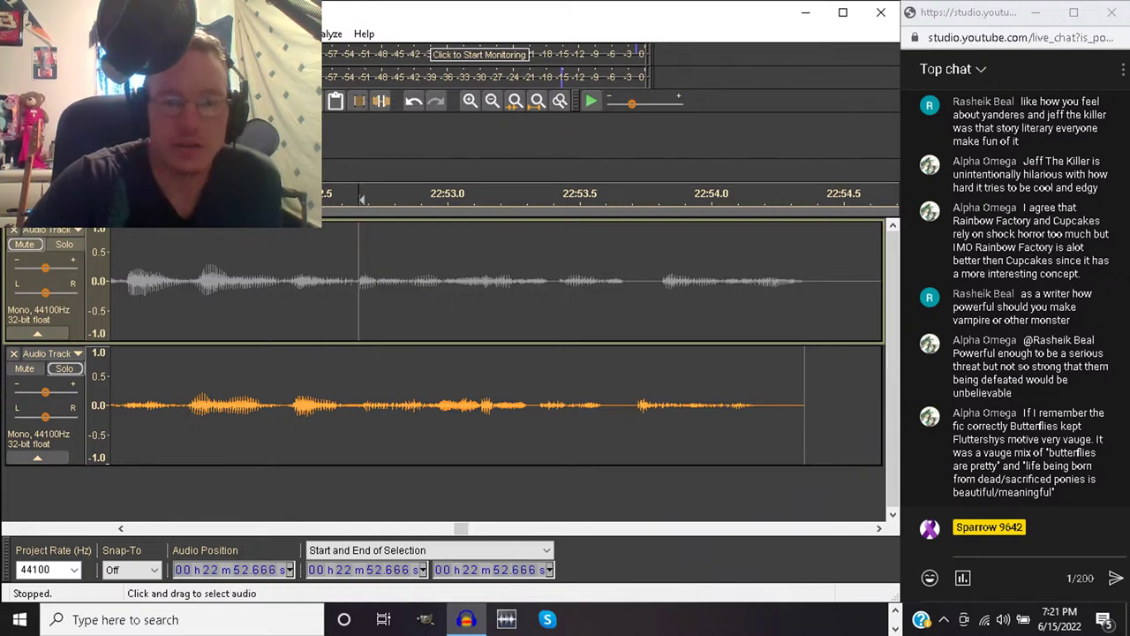
# Place the cursor at 22 m 52.318 s in the lower track, turn off its solo and play both tracks together
pyautogui.click(359, 415)
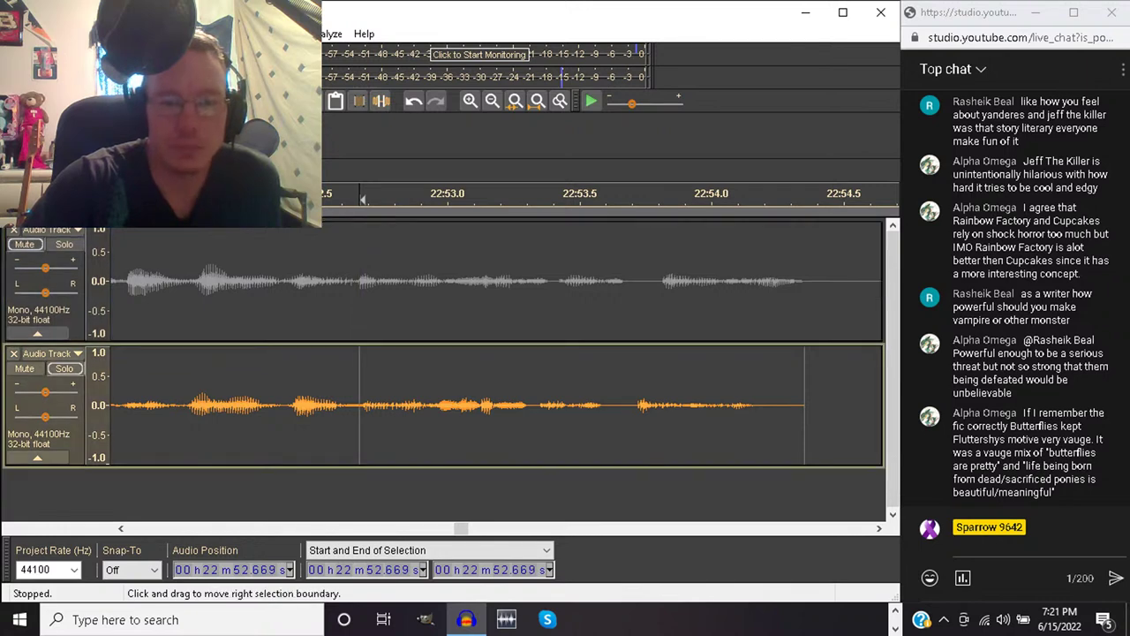
pyautogui.click(267, 415)
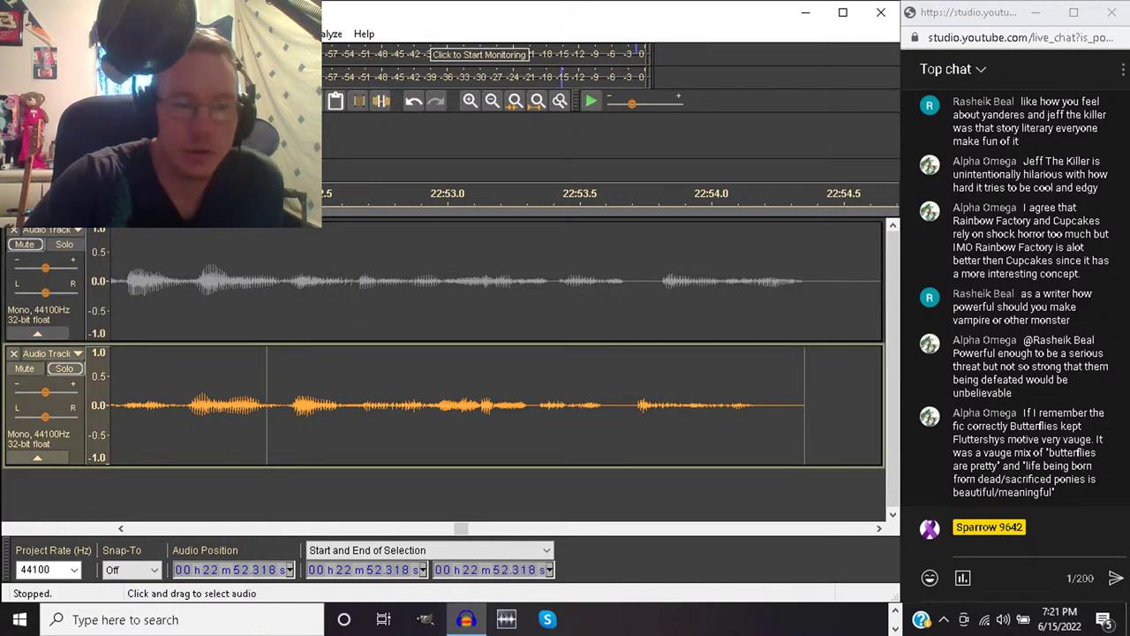
pyautogui.click(64, 369)
pyautogui.press('space')
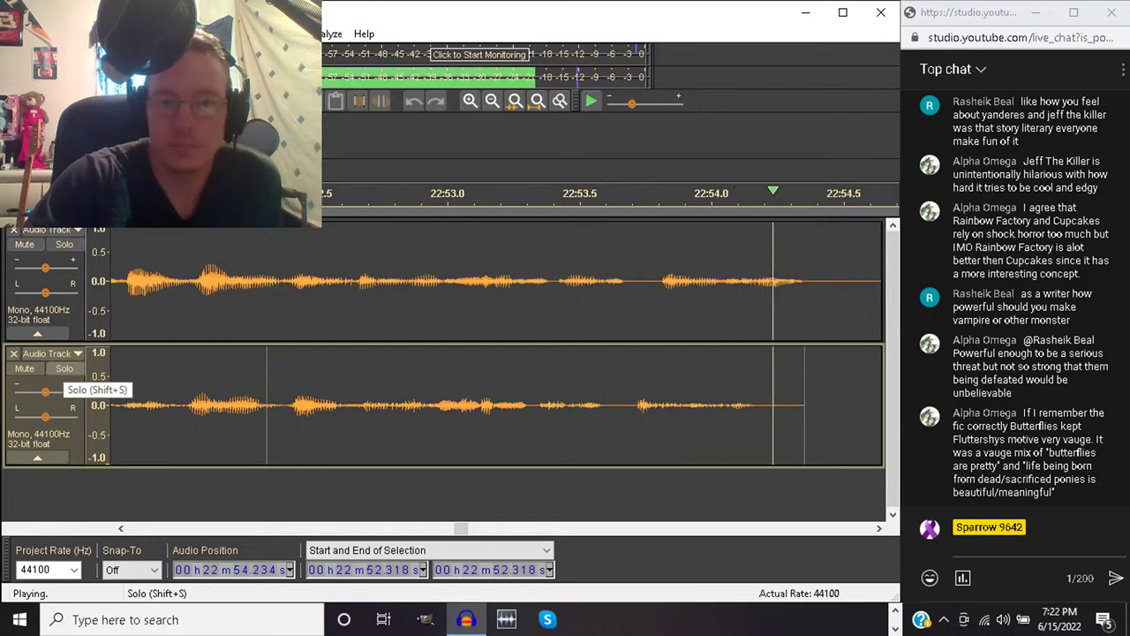
pyautogui.press('space')
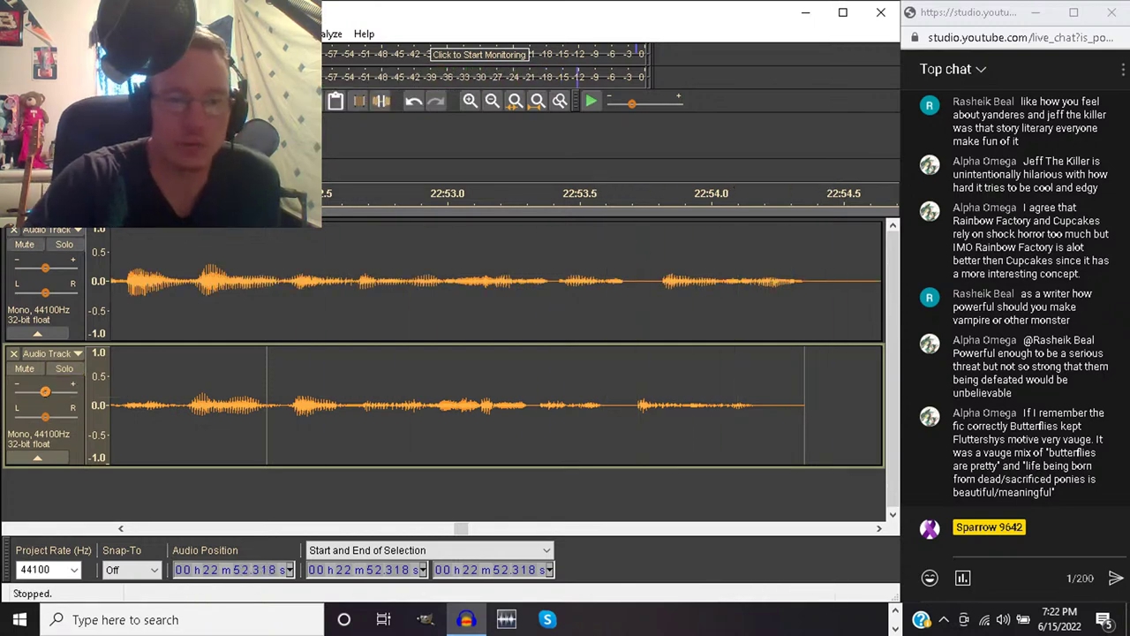
# Play both tracks together repeatedly from 22 m 51.786 s to check how the takes line up
pyautogui.click(123, 282)
pyautogui.press('space')
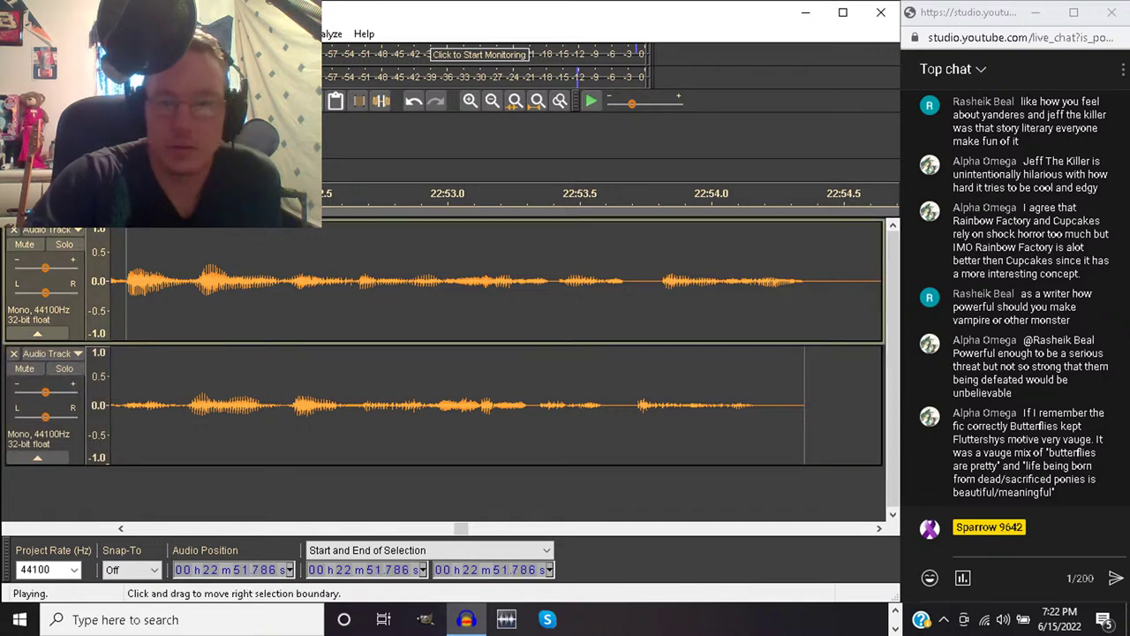
pyautogui.press('space')
pyautogui.press('space')
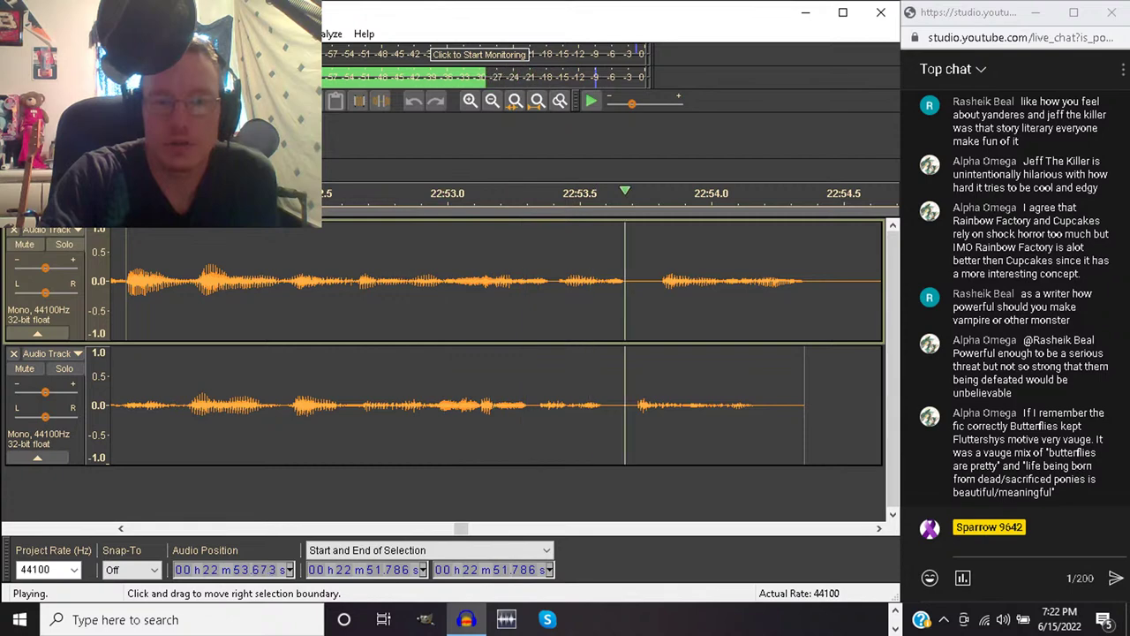
pyautogui.press('space')
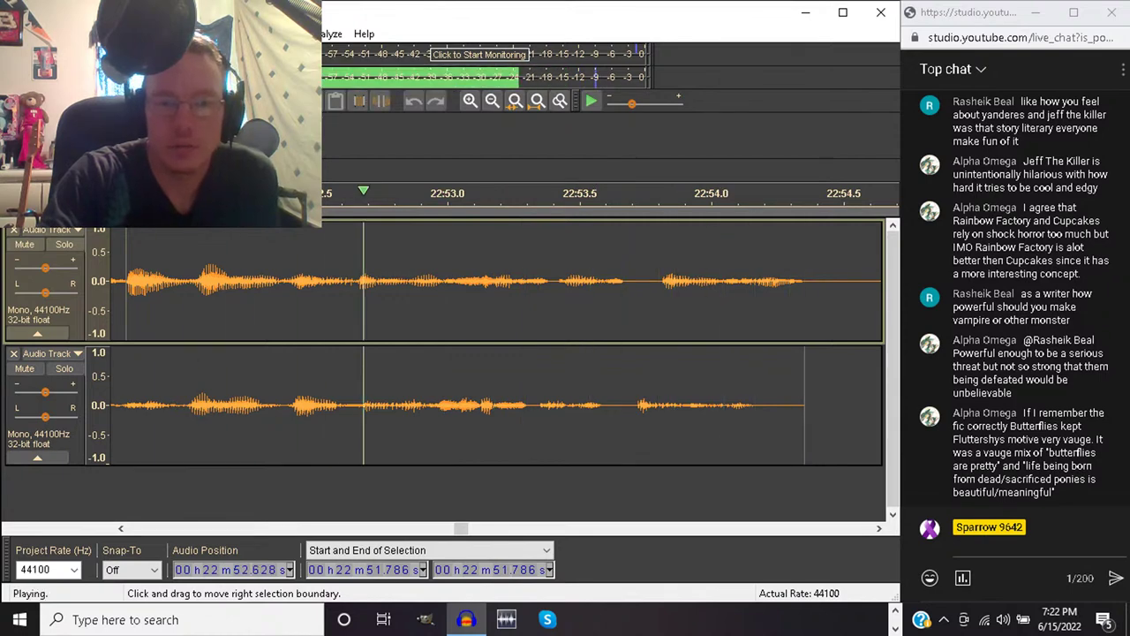
pyautogui.press('space')
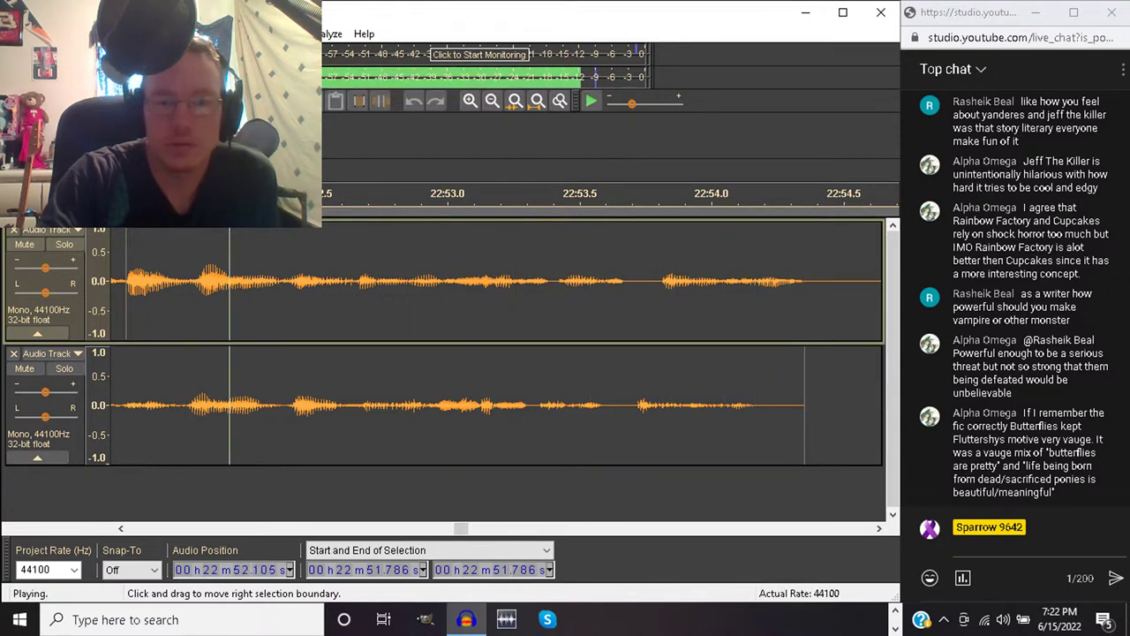
pyautogui.press('space')
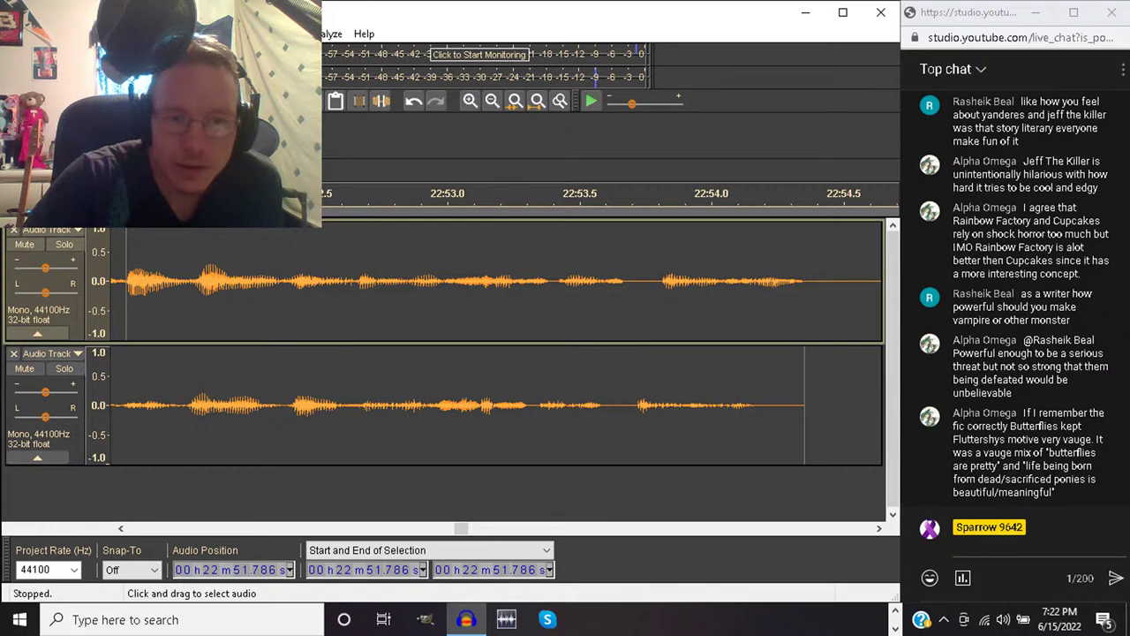
# Remove the lower track's audio from 22 m 52.375 s to 22 m 52.390 s
pyautogui.click(286, 406)
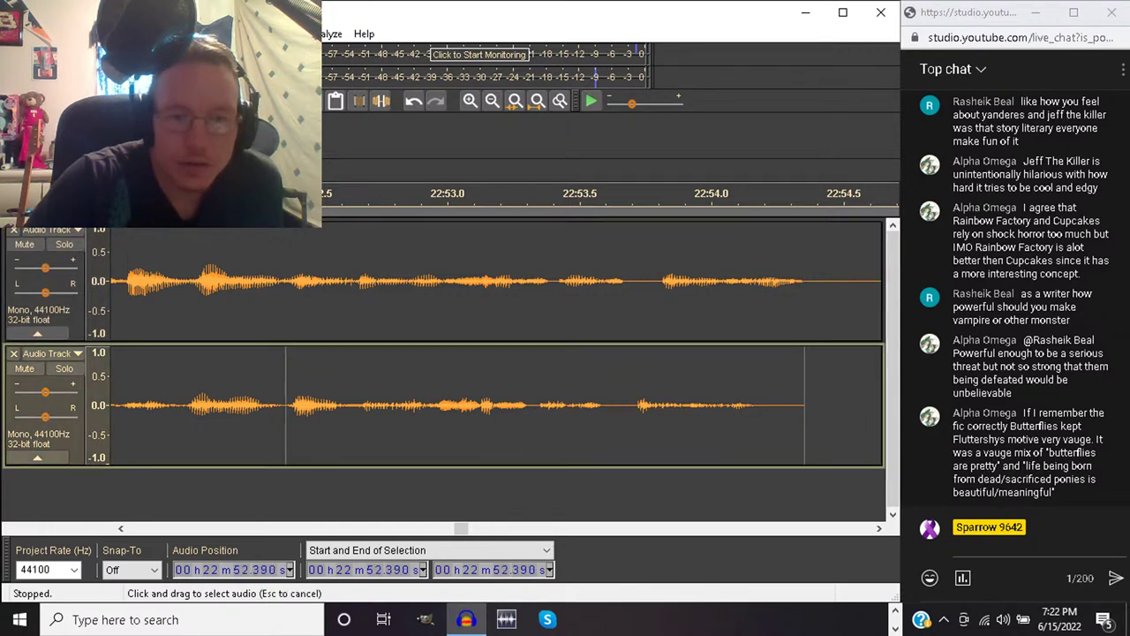
pyautogui.moveTo(285, 407); pyautogui.dragTo(281, 407)
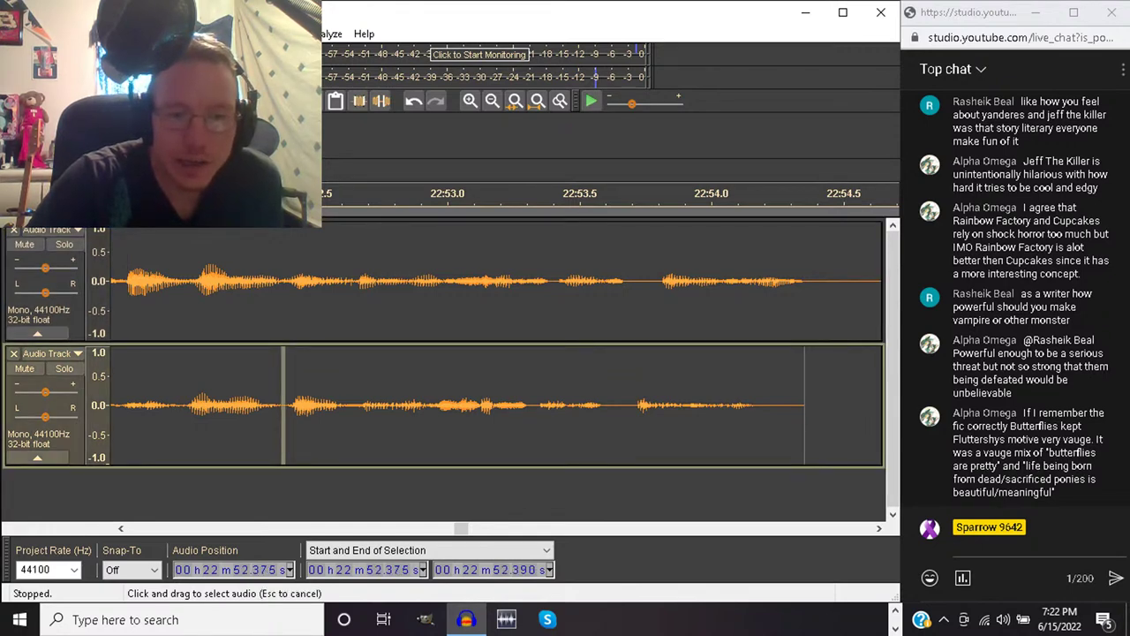
pyautogui.click(282, 407)
pyautogui.press('space')
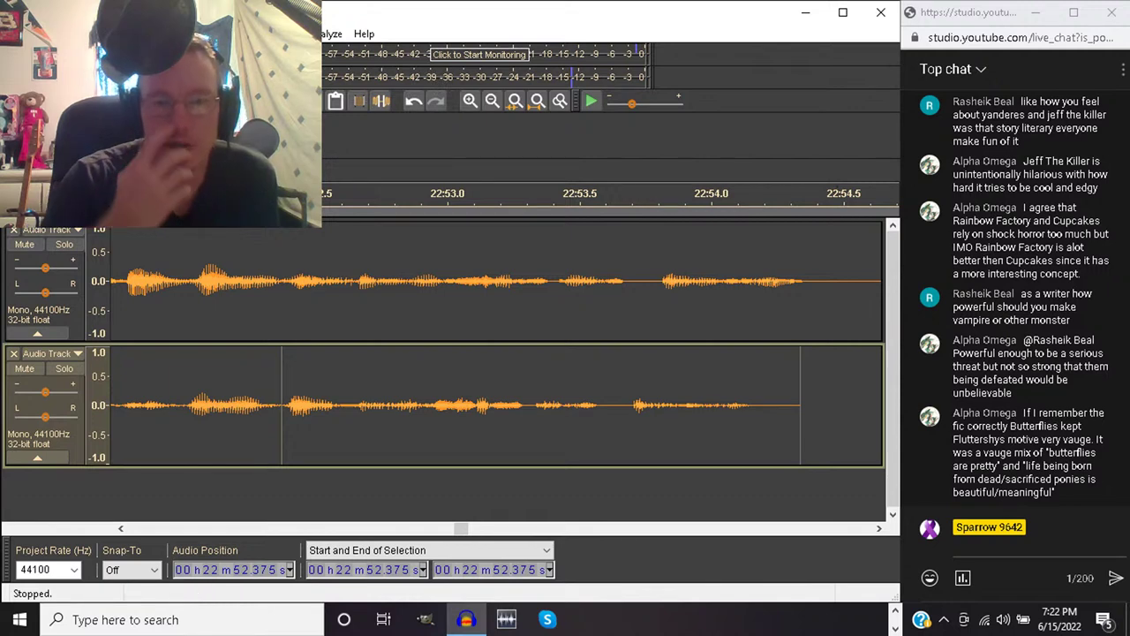
# Play both tracks repeatedly from 22 m 52.375 s to check the alignment after the cut
pyautogui.press('space')
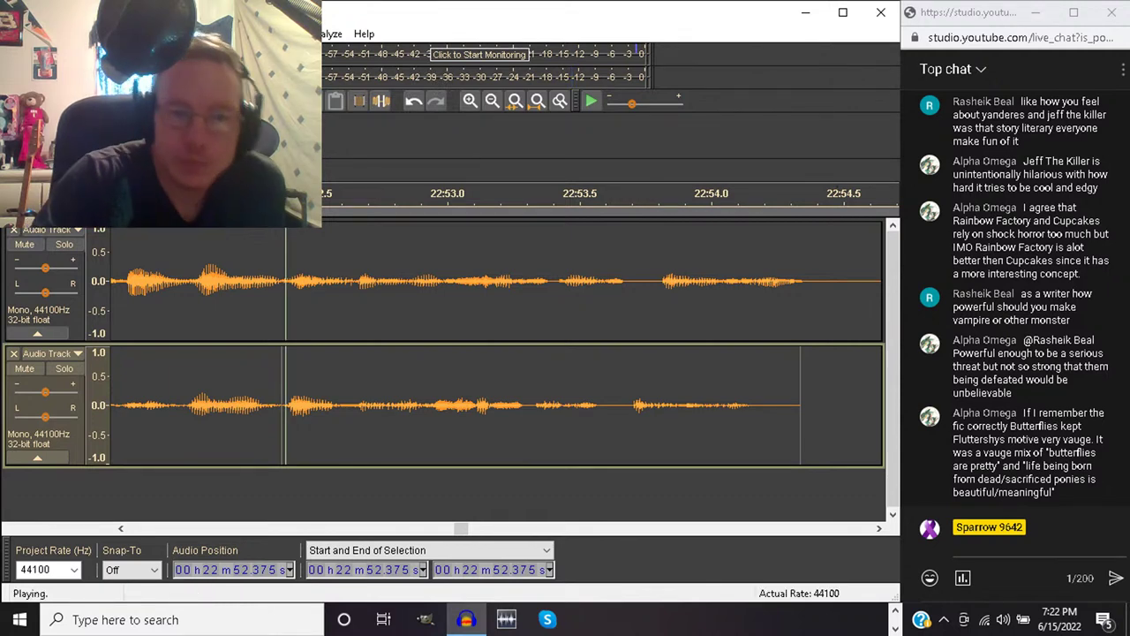
pyautogui.press('space')
pyautogui.press('space')
pyautogui.press('space')
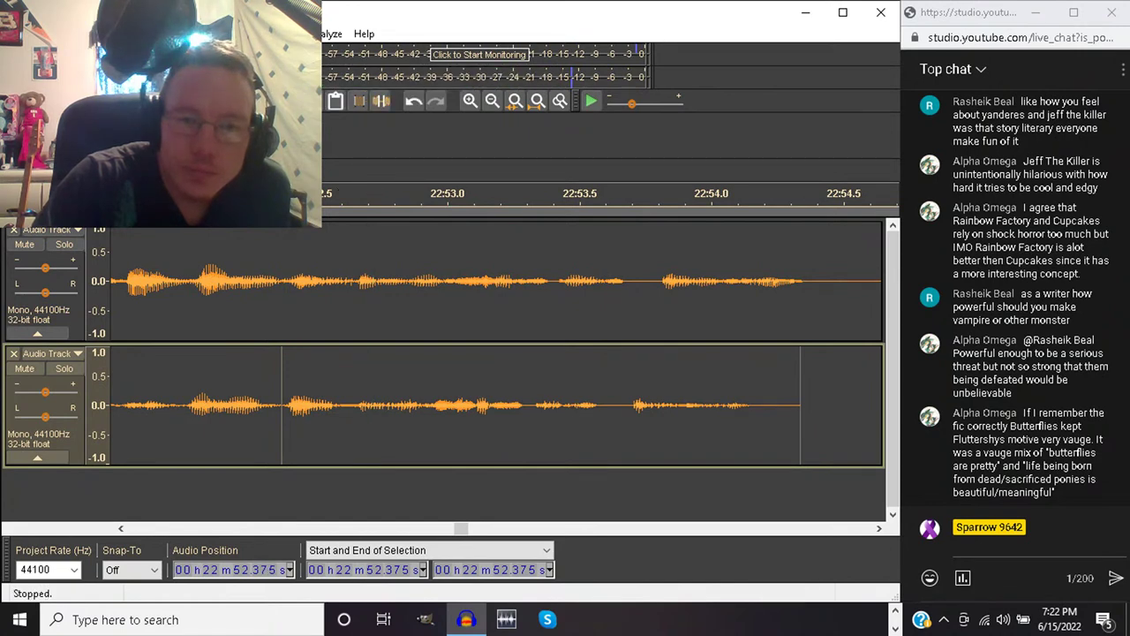
pyautogui.press('space')
pyautogui.press('space')
pyautogui.press('space')
pyautogui.press('space')
pyautogui.press('space')
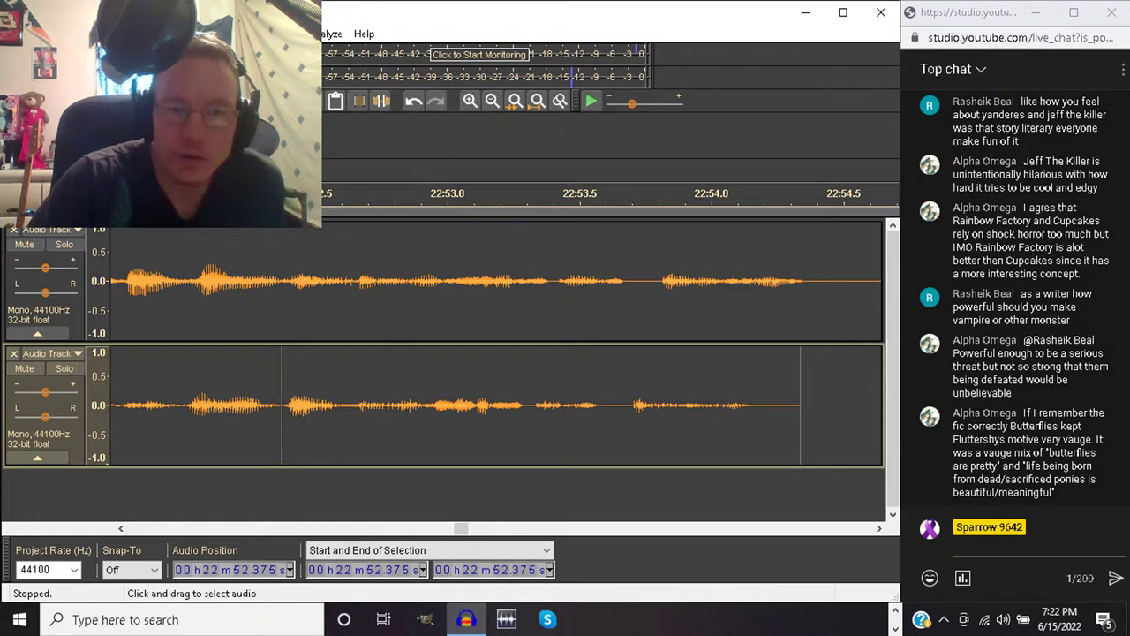
# Place the cursor at 22 m 52.847 s in the upper track and play both tracks together repeatedly
pyautogui.click(407, 280)
pyautogui.press('space')
pyautogui.press('space')
pyautogui.press('space')
pyautogui.press('space')
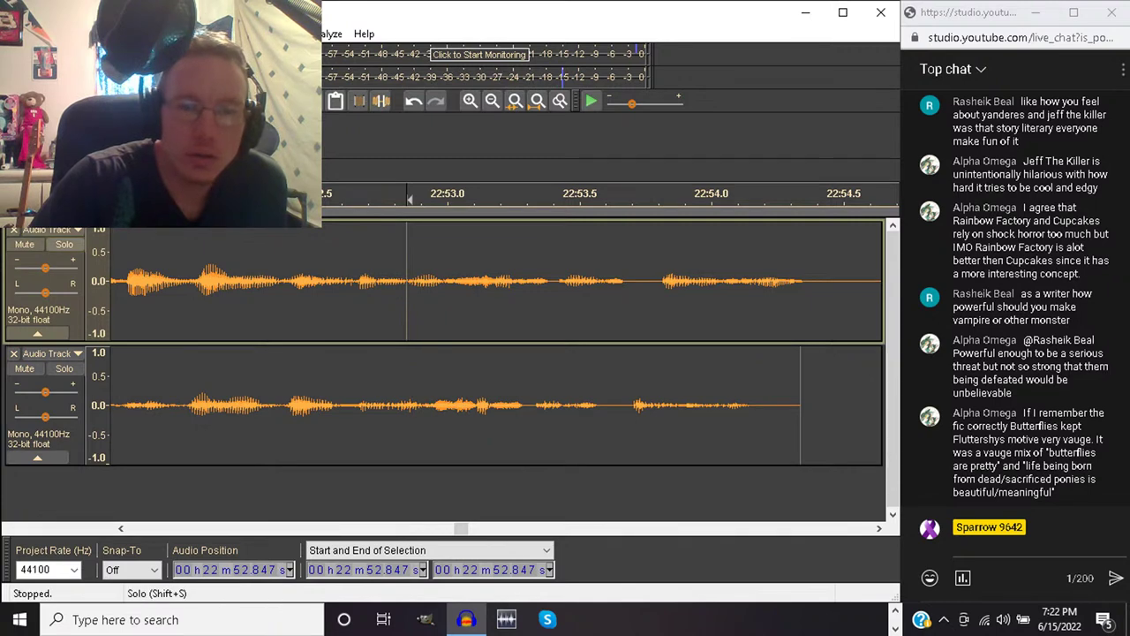
# Solo the upper track and play its take repeatedly from 22 m 52.847 s and from 22 m 52.738 s
pyautogui.click(63, 244)
pyautogui.press('space')
pyautogui.press('space')
pyautogui.press('space')
pyautogui.press('space')
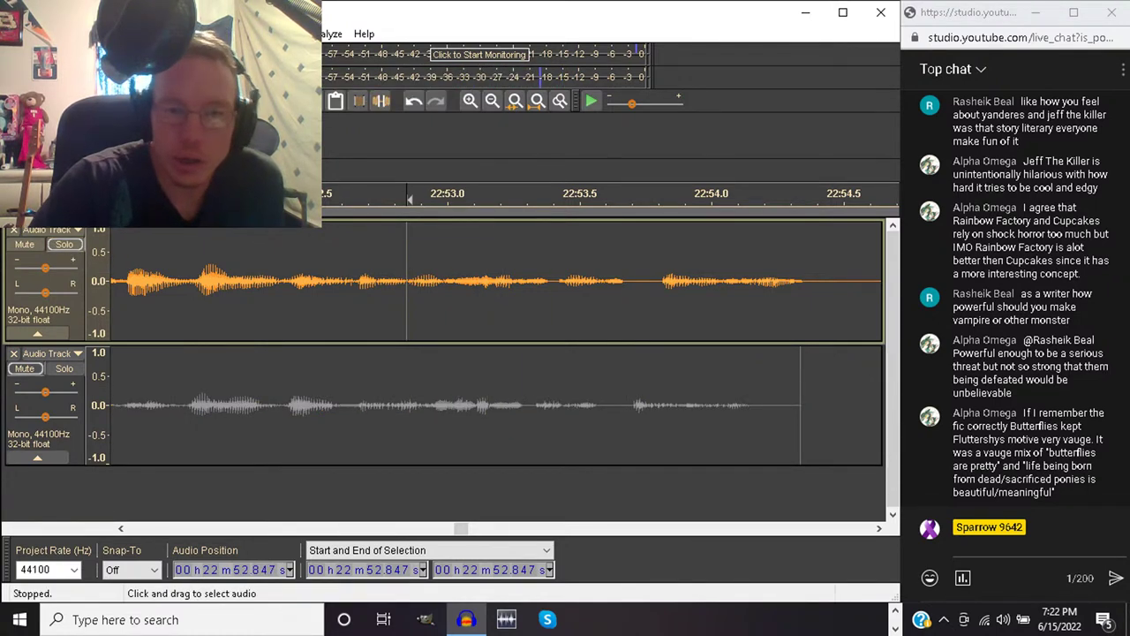
pyautogui.click(378, 291)
pyautogui.press('space')
pyautogui.press('space')
pyautogui.press('space')
pyautogui.press('space')
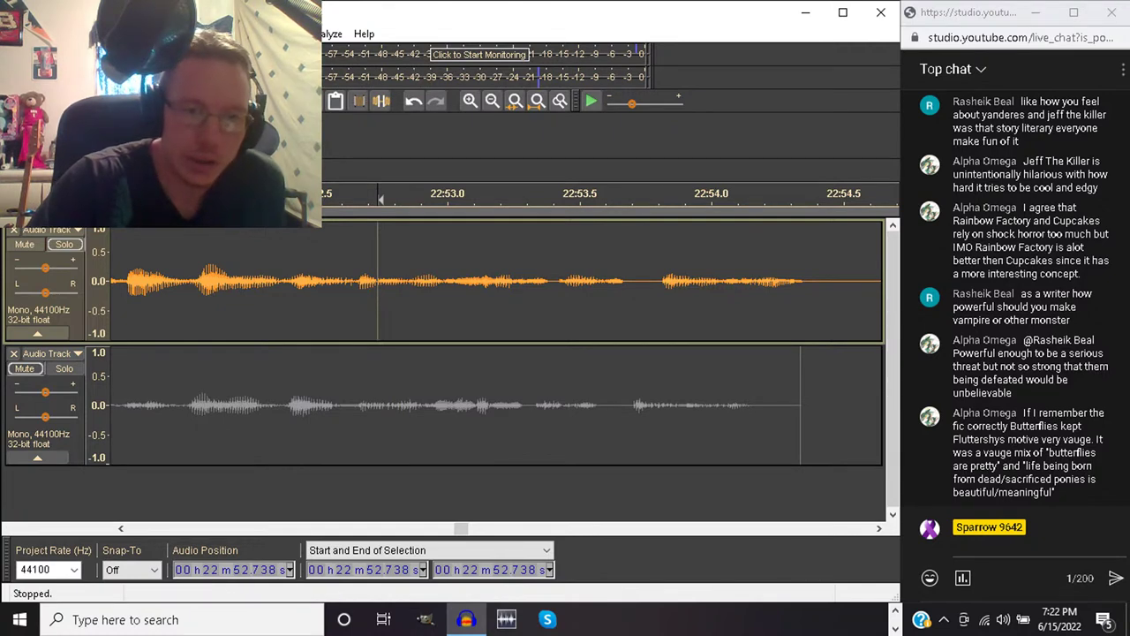
# Solo the lower track and play its take repeatedly from 22 m 52.738 s for comparison
pyautogui.click(64, 368)
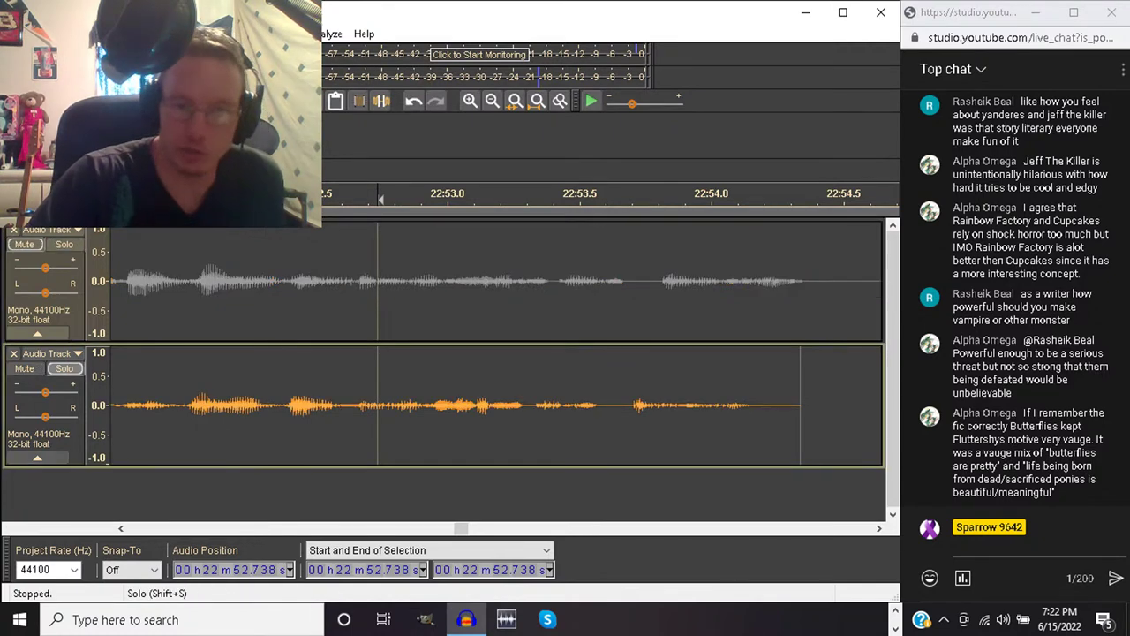
pyautogui.press('space')
pyautogui.press('space')
pyautogui.press('space')
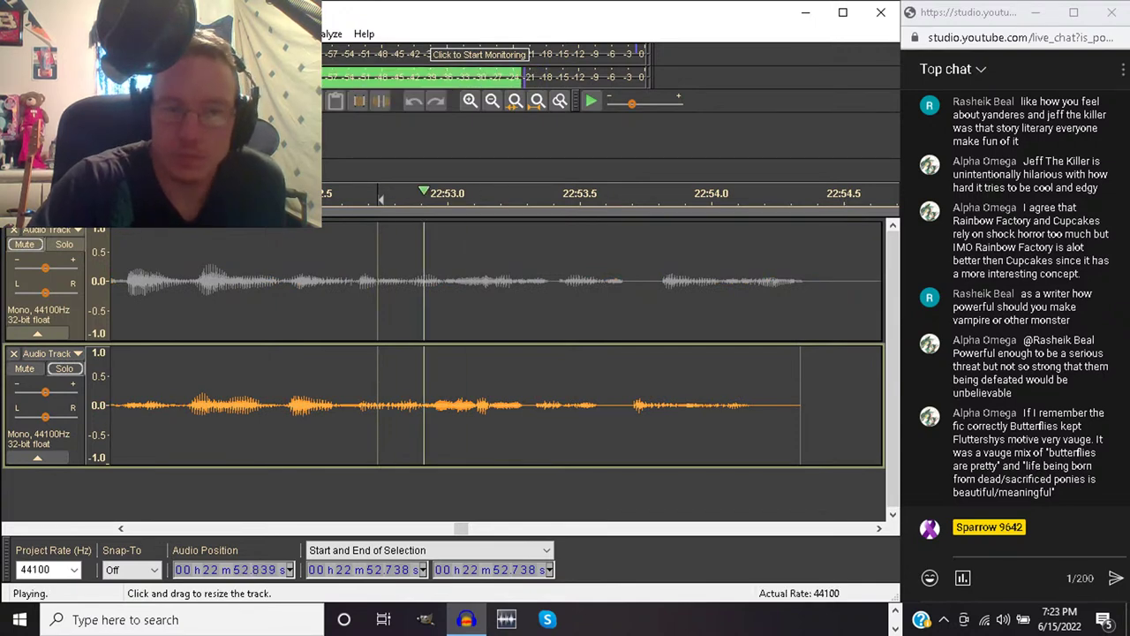
pyautogui.press('space')
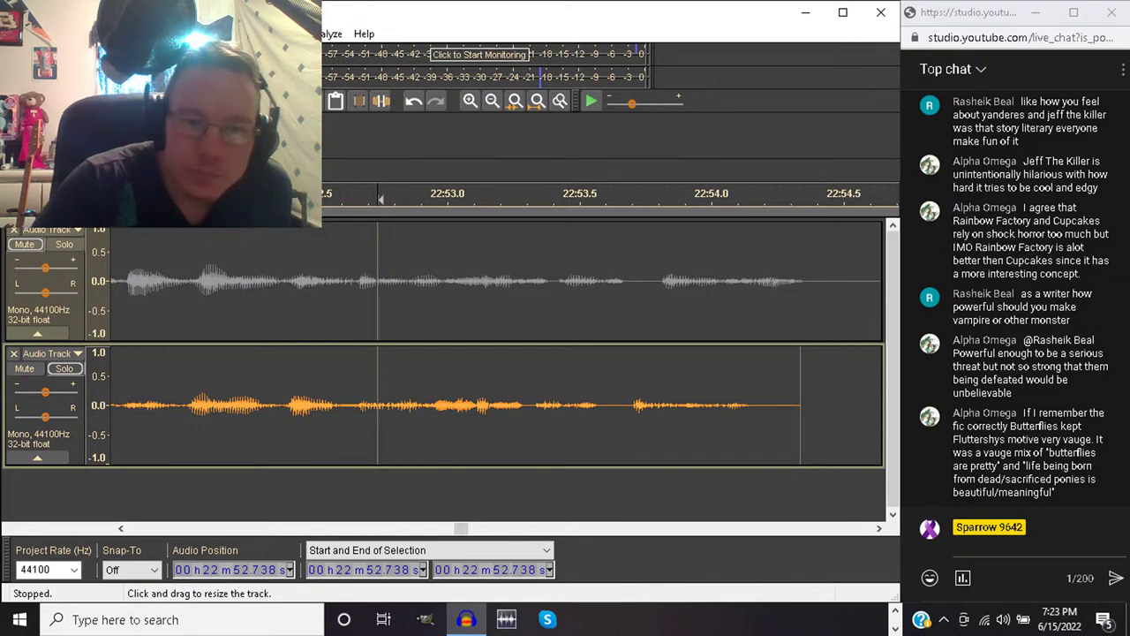
pyautogui.press('space')
pyautogui.press('space')
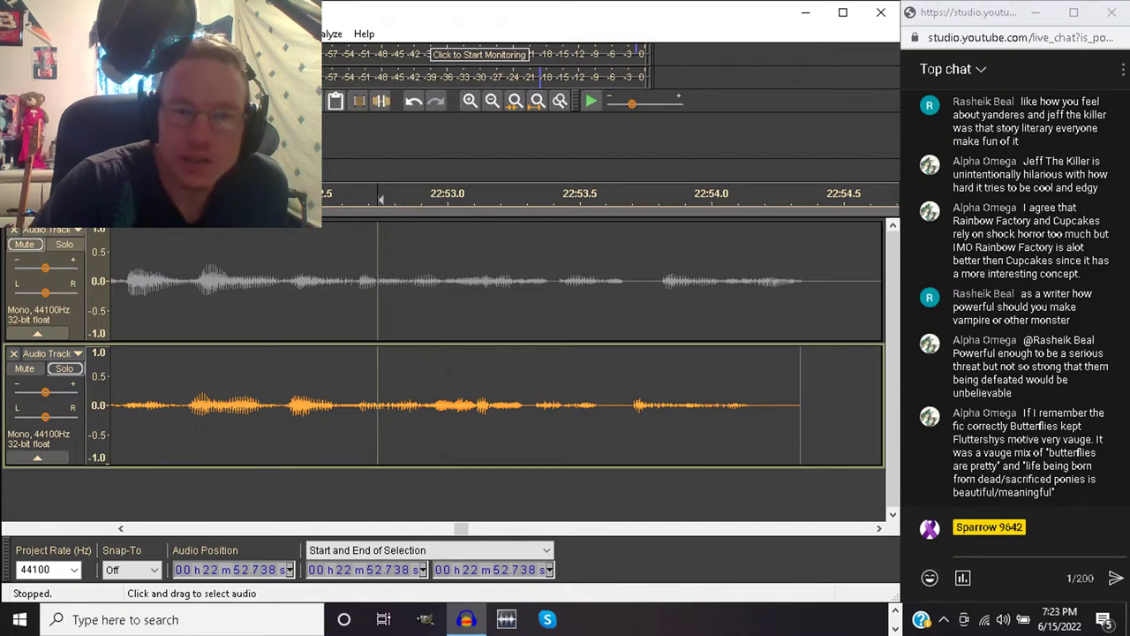
# Solo the upper track and play it from 22 m 52.738 s, 22 m 52.847 s and 22 m 52.985 s to locate the next word
pyautogui.click(64, 244)
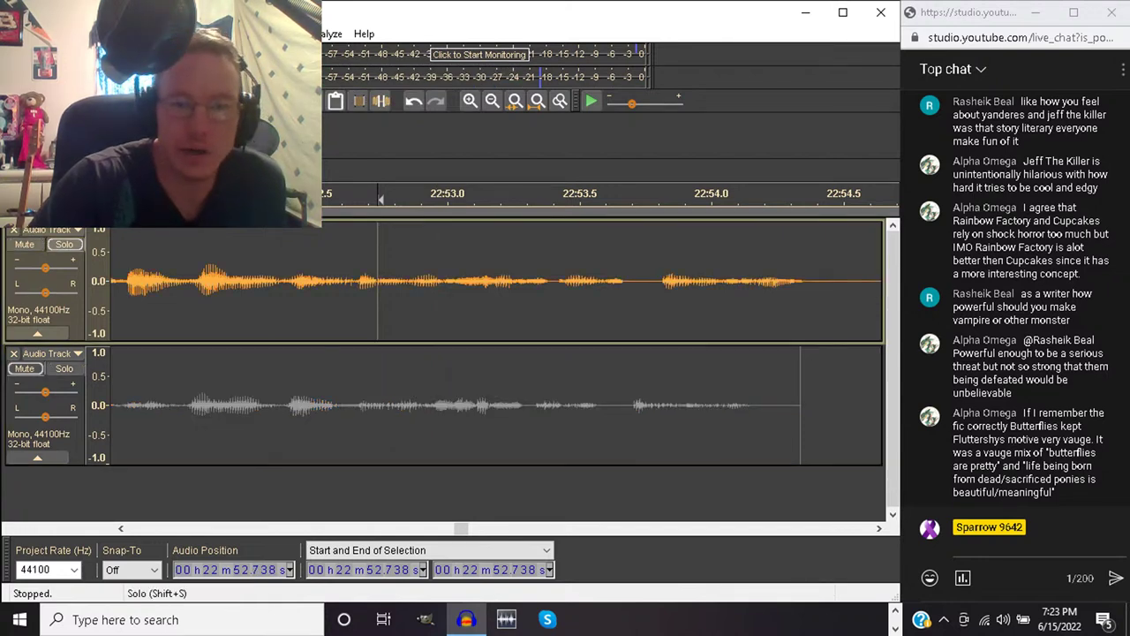
pyautogui.press('space')
pyautogui.click(407, 281)
pyautogui.press('space')
pyautogui.press('space')
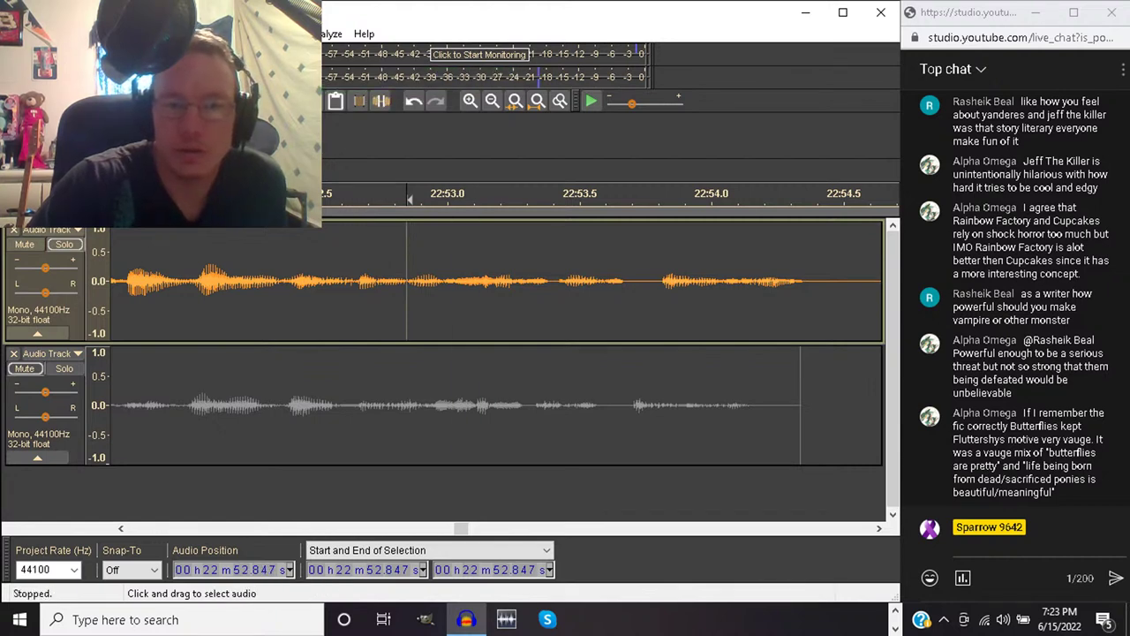
pyautogui.click(443, 281)
pyautogui.press('space')
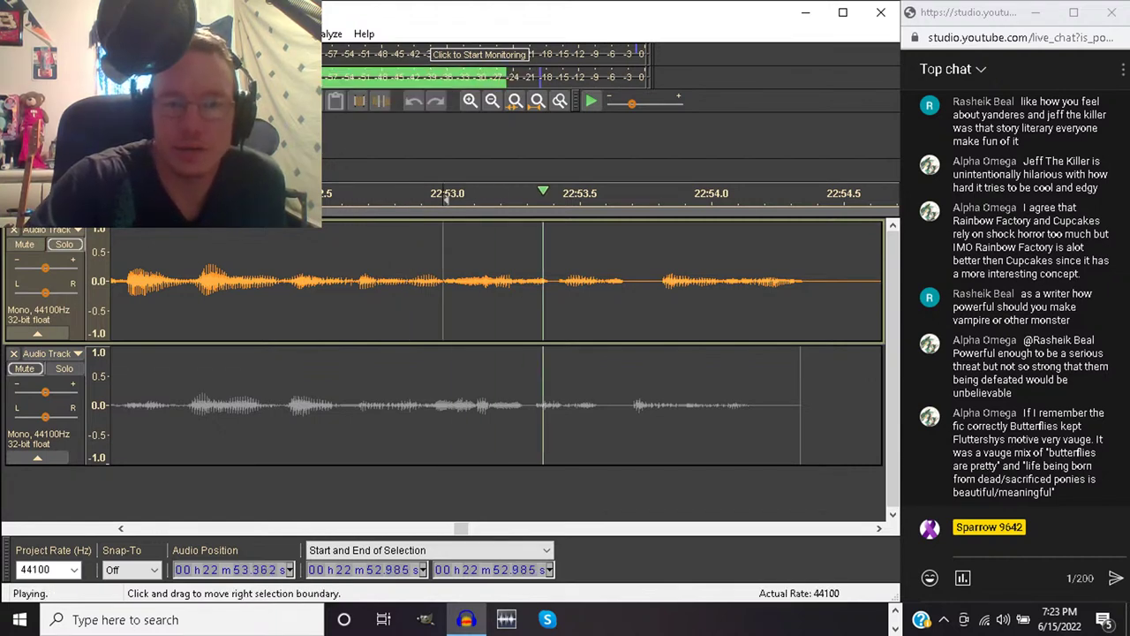
pyautogui.press('space')
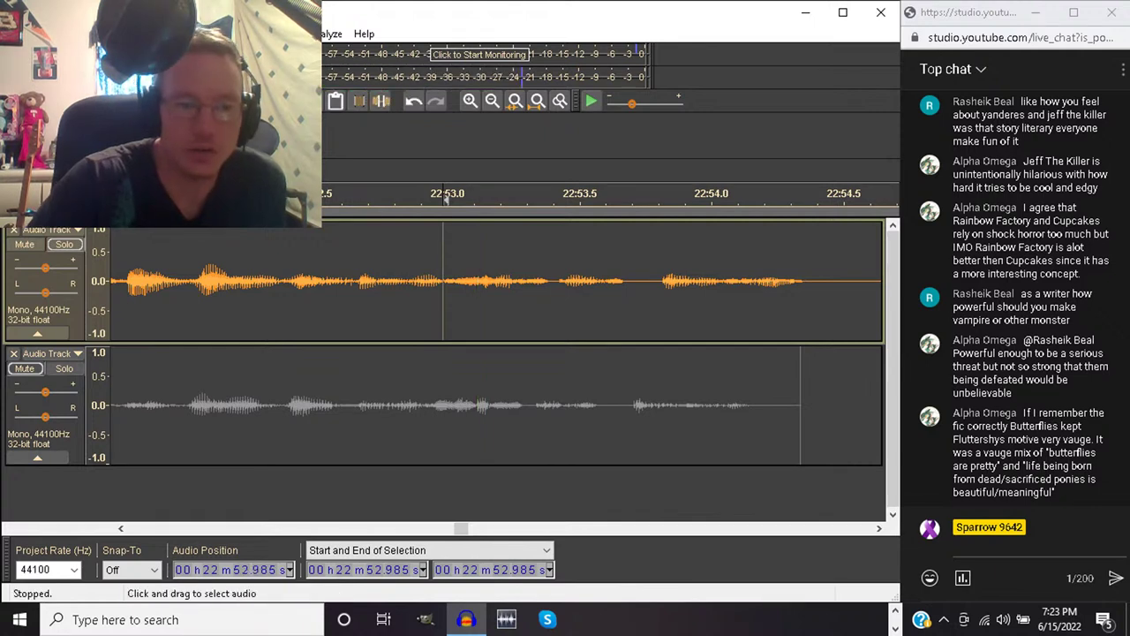
# Solo the lower track and play it repeatedly from 22 m 52.985 s to find the matching word
pyautogui.click(24, 368)
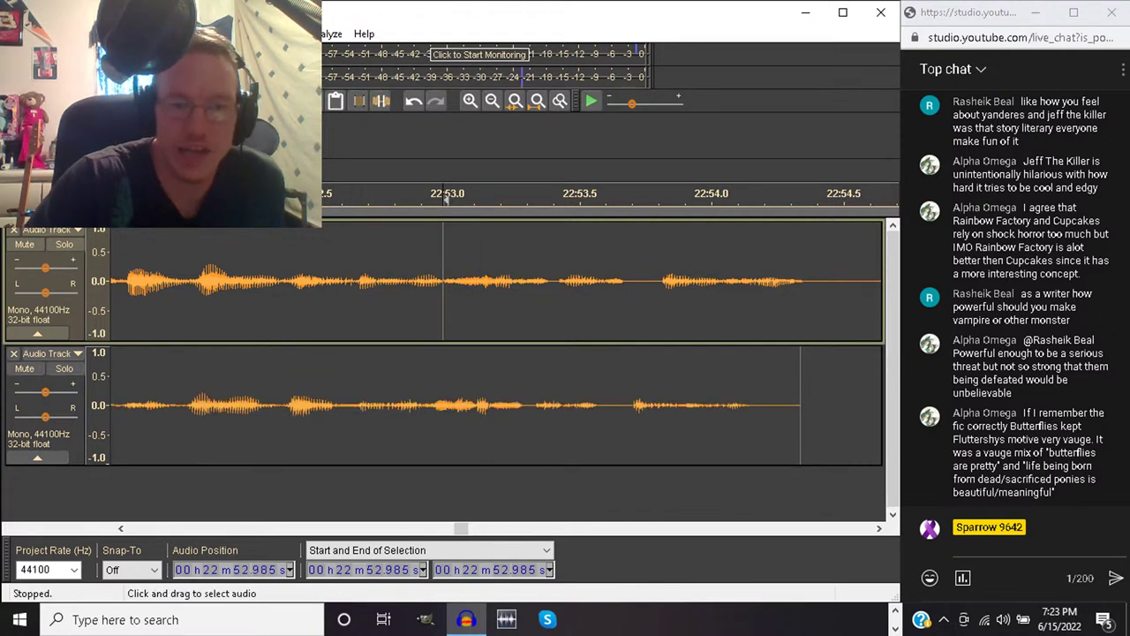
pyautogui.click(64, 369)
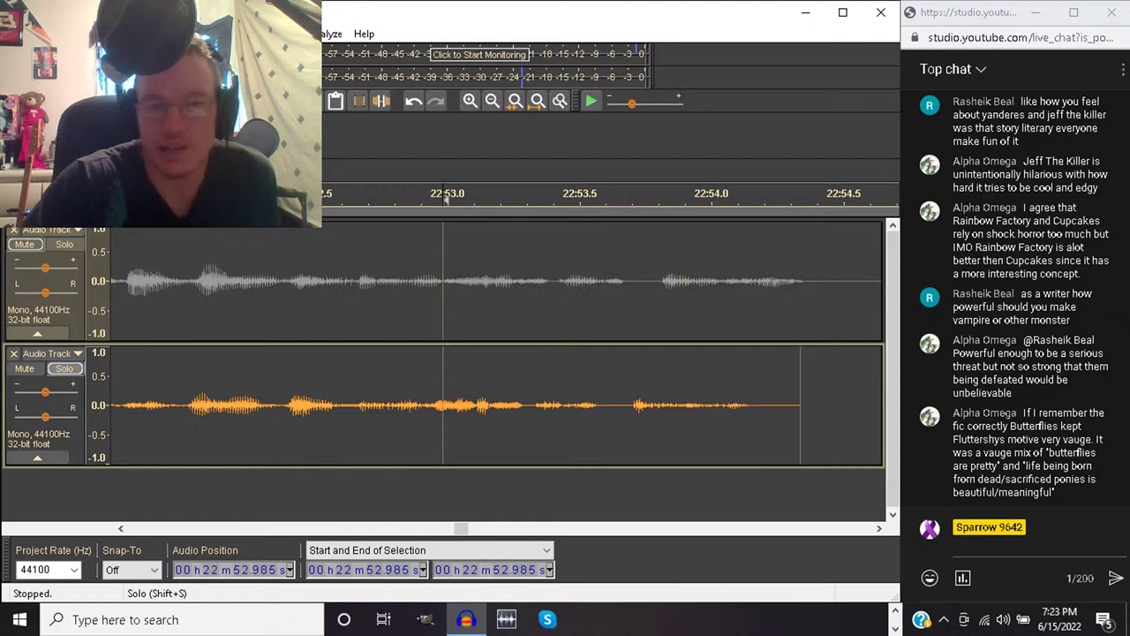
pyautogui.press('space')
pyautogui.press('space')
pyautogui.press('space')
pyautogui.press('space')
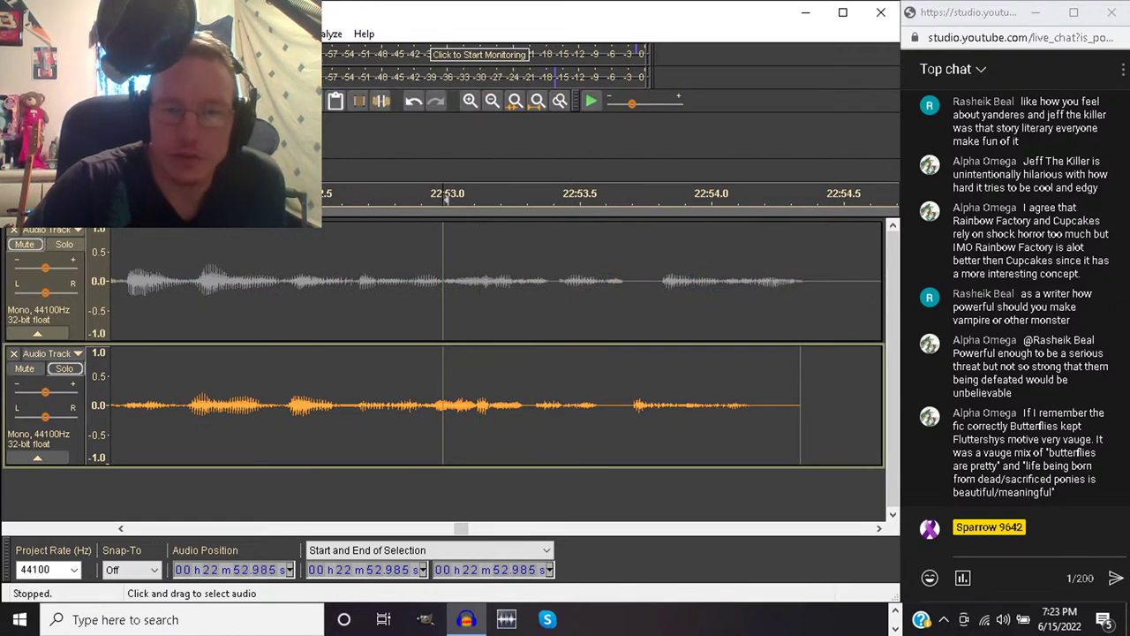
# Insert a short piece of audio into the lower track from 22 m 52.944 s to 22 m 52.960 s
pyautogui.click(432, 406)
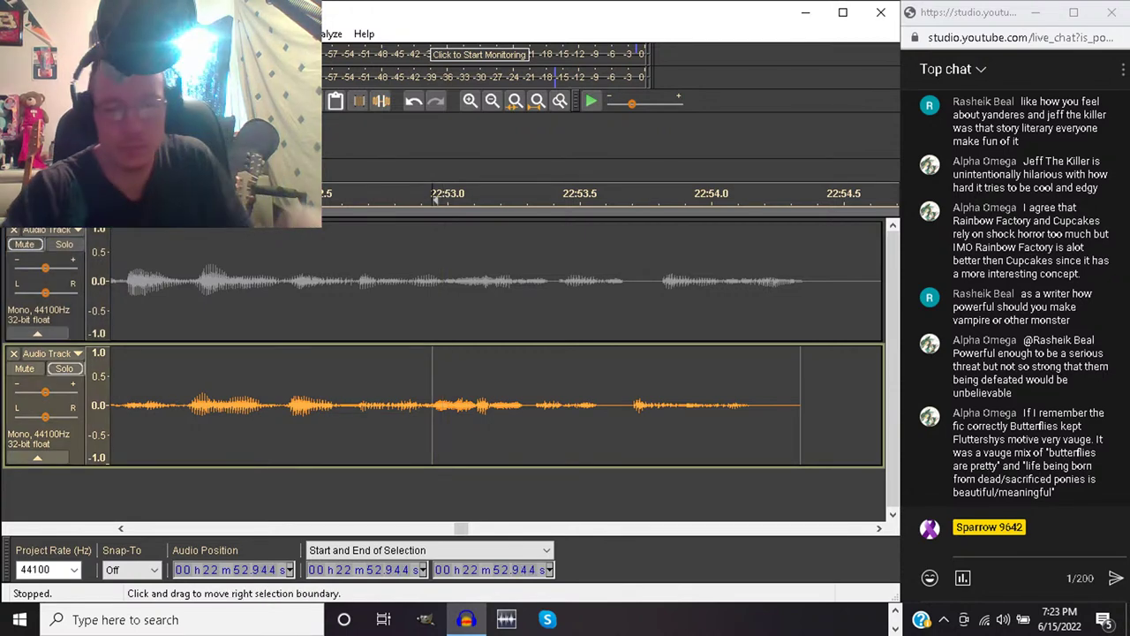
pyautogui.moveTo(431, 406); pyautogui.dragTo(436, 406)
pyautogui.press('space')
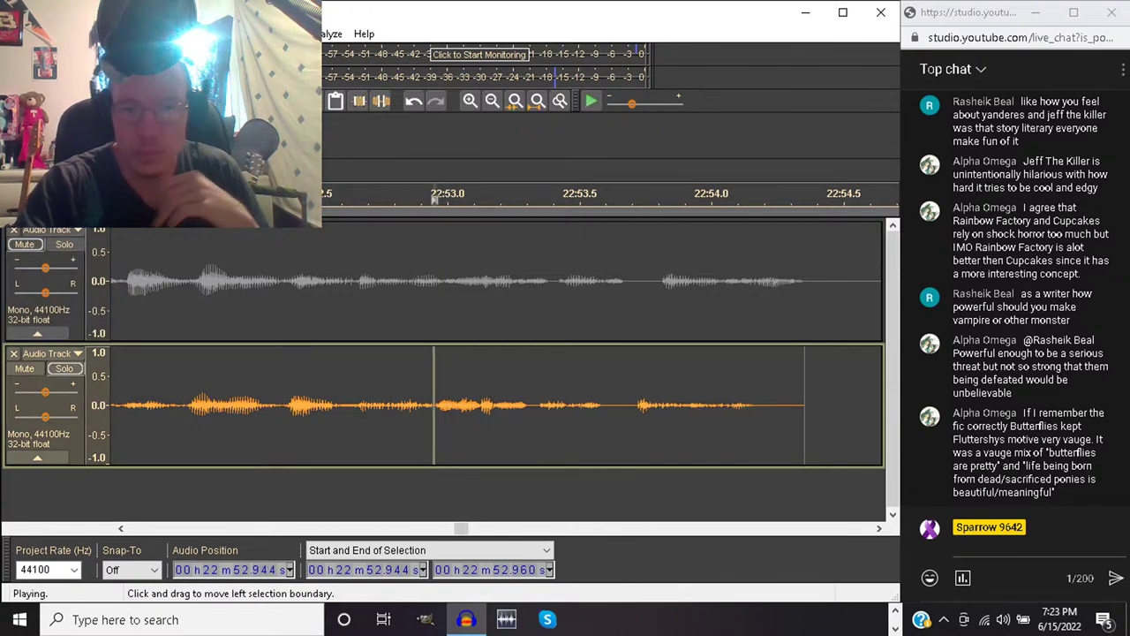
# Play the soloed lower track repeatedly from 22 m 52.835 s to check the inserted piece
pyautogui.click(407, 406)
pyautogui.press('space')
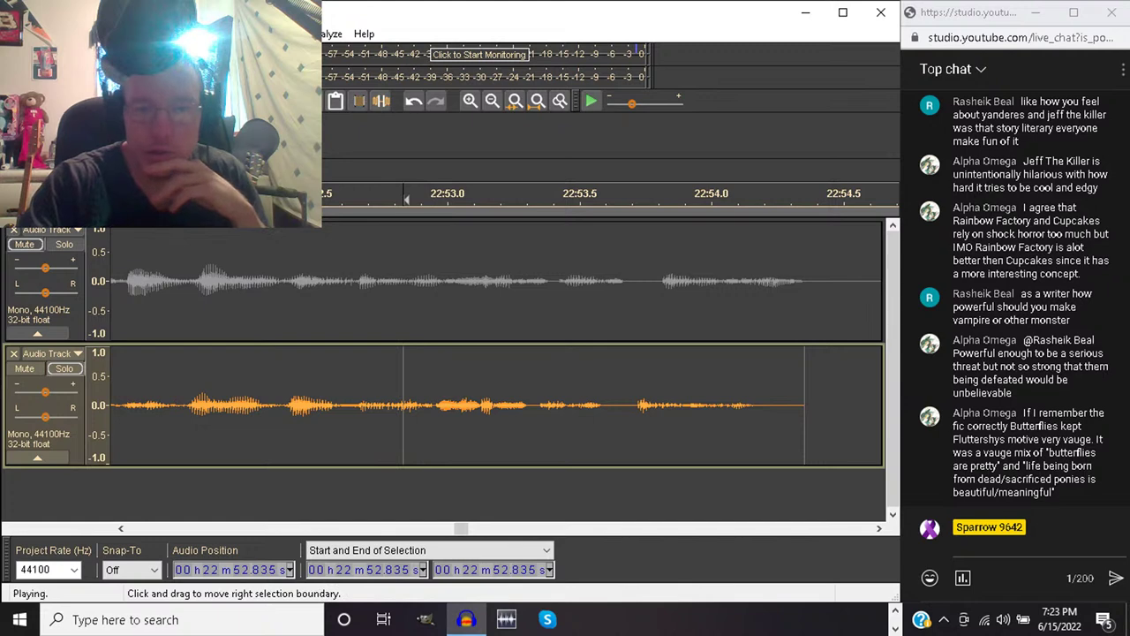
pyautogui.press('space')
pyautogui.press('space')
pyautogui.press('space')
pyautogui.press('space')
pyautogui.press('space')
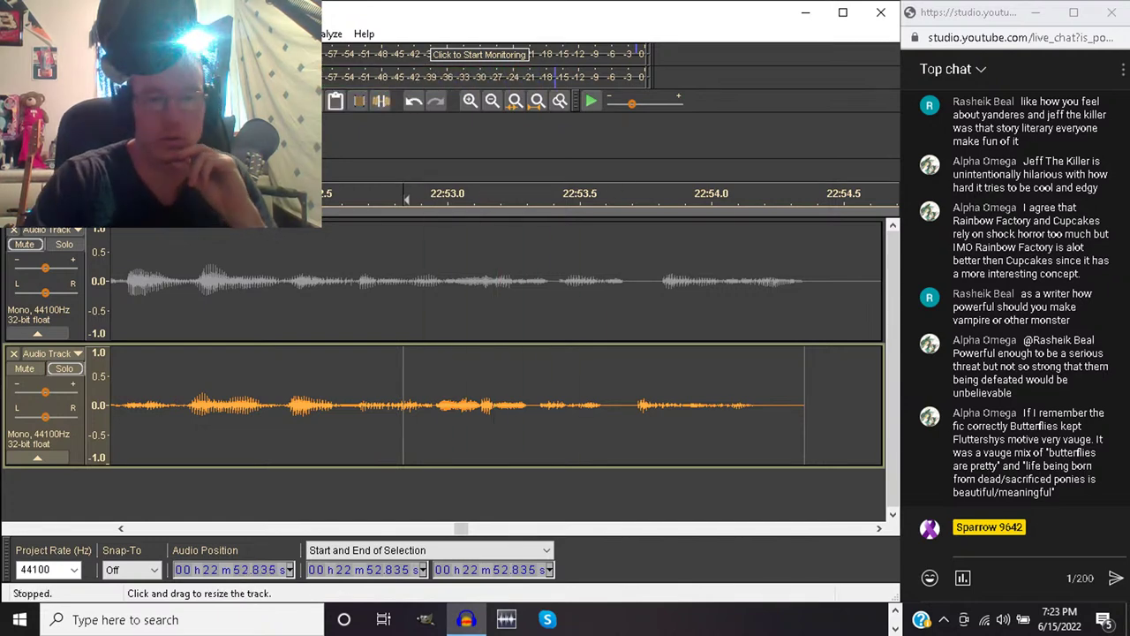
# Turn off the lower track's solo and play both tracks together from 22 m 52.835 s
pyautogui.click(64, 368)
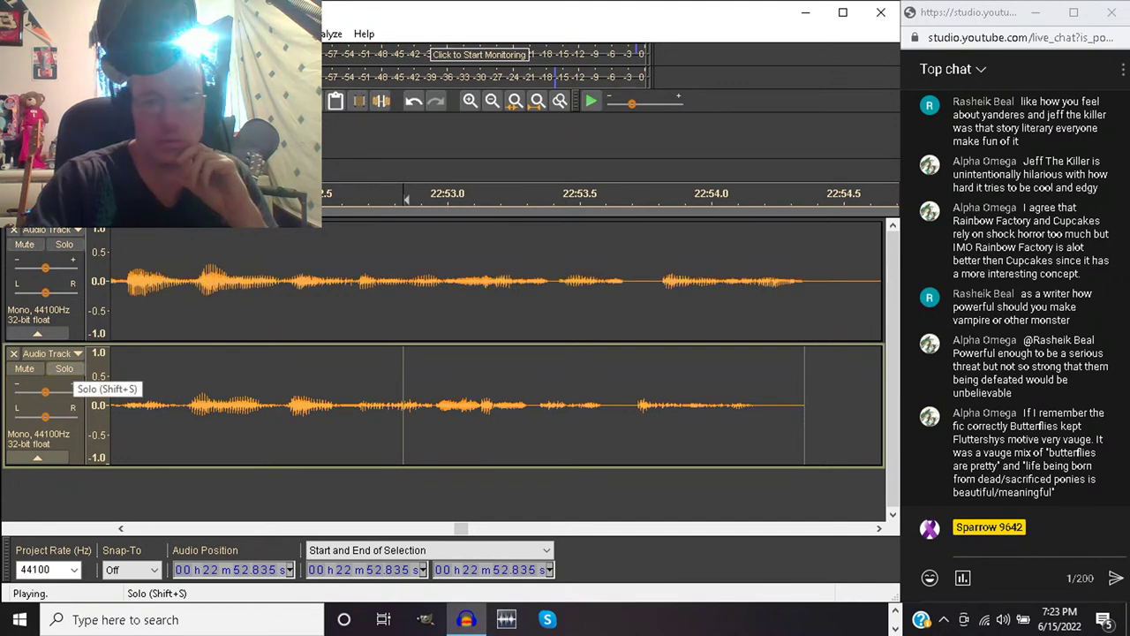
pyautogui.press('space')
pyautogui.press('space')
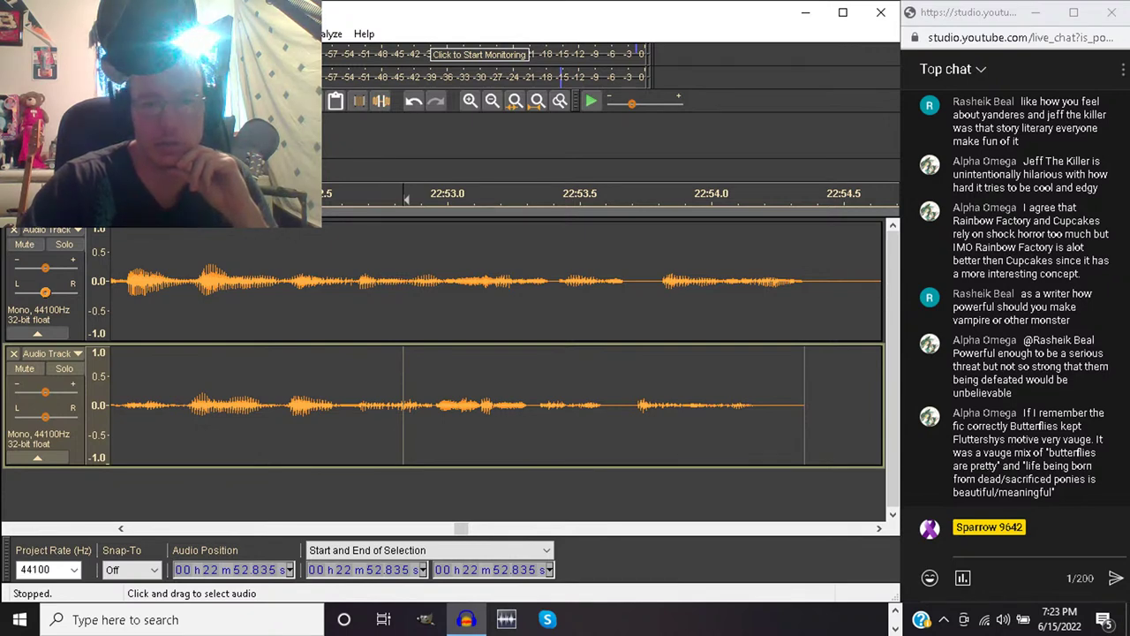
# Copy the lower track's silence from 22 m 53.621 s to 53.655 s and paste it at 53.339 s and again at 53.354 s
pyautogui.moveTo(610, 406); pyautogui.dragTo(620, 407)
pyautogui.press('space')
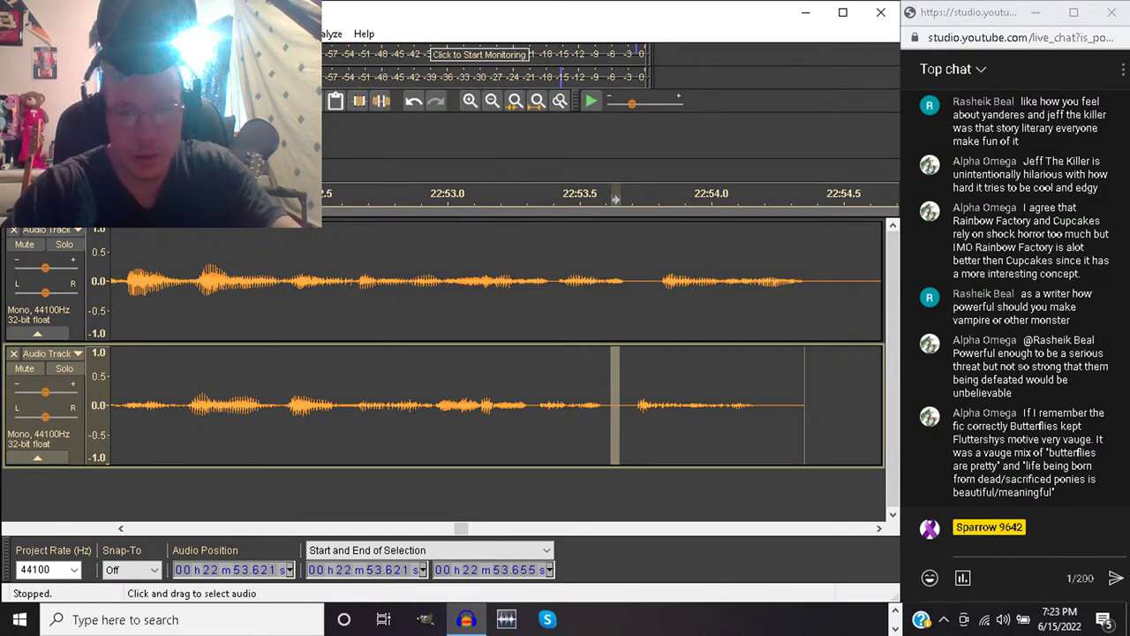
pyautogui.moveTo(537, 406); pyautogui.dragTo(544, 406)
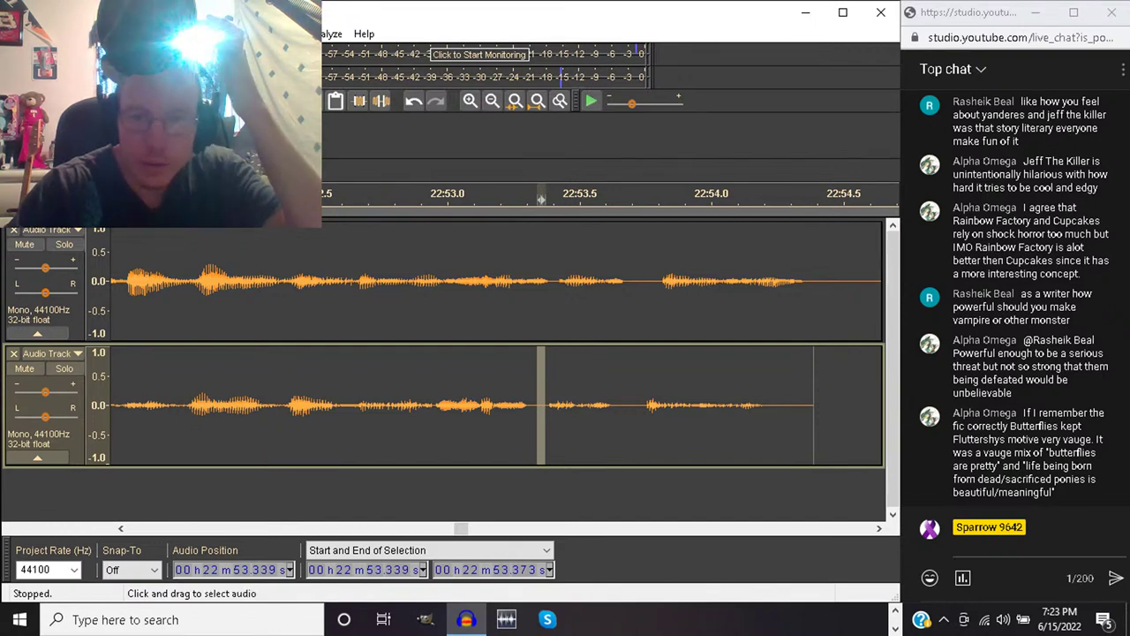
pyautogui.click(558, 292)
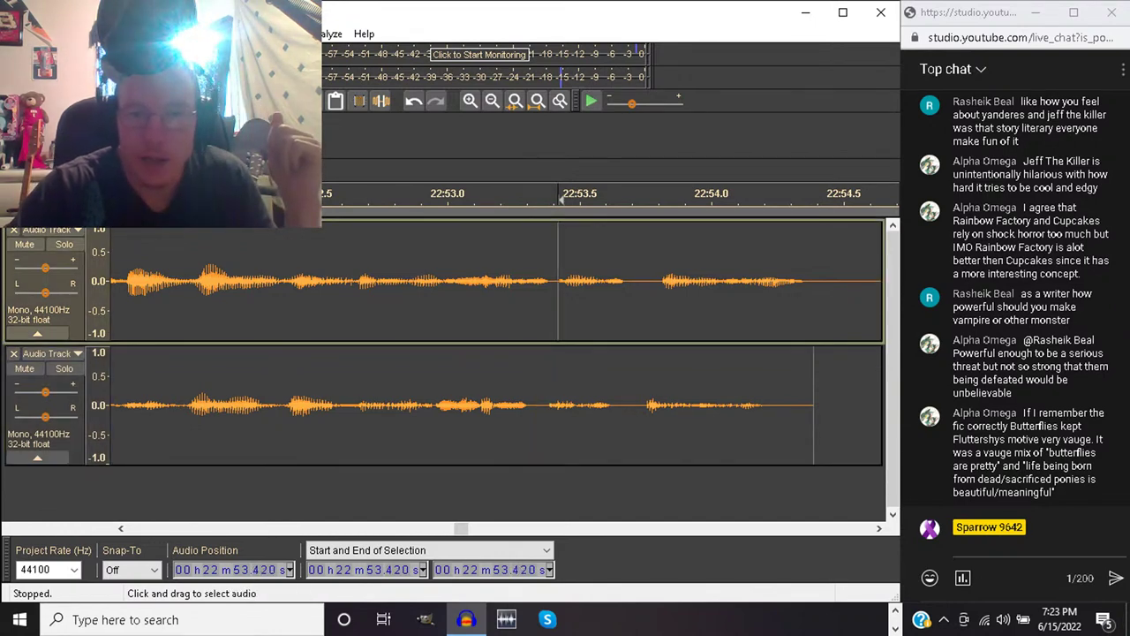
pyautogui.click(558, 406)
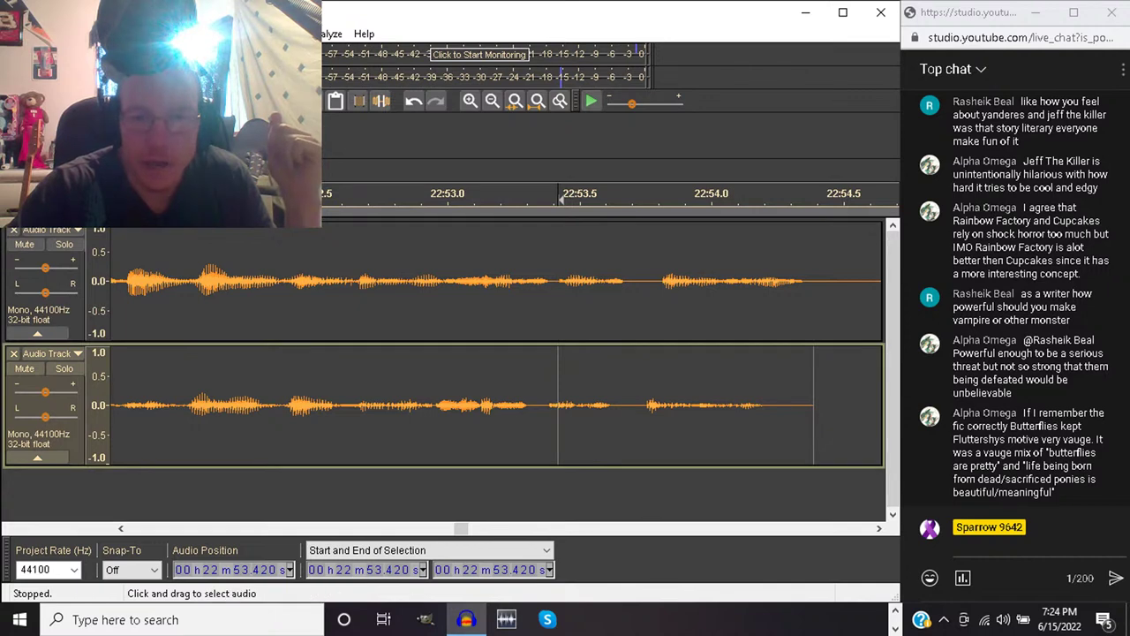
pyautogui.click(540, 406)
pyautogui.hotkey('ctrl', 'v')
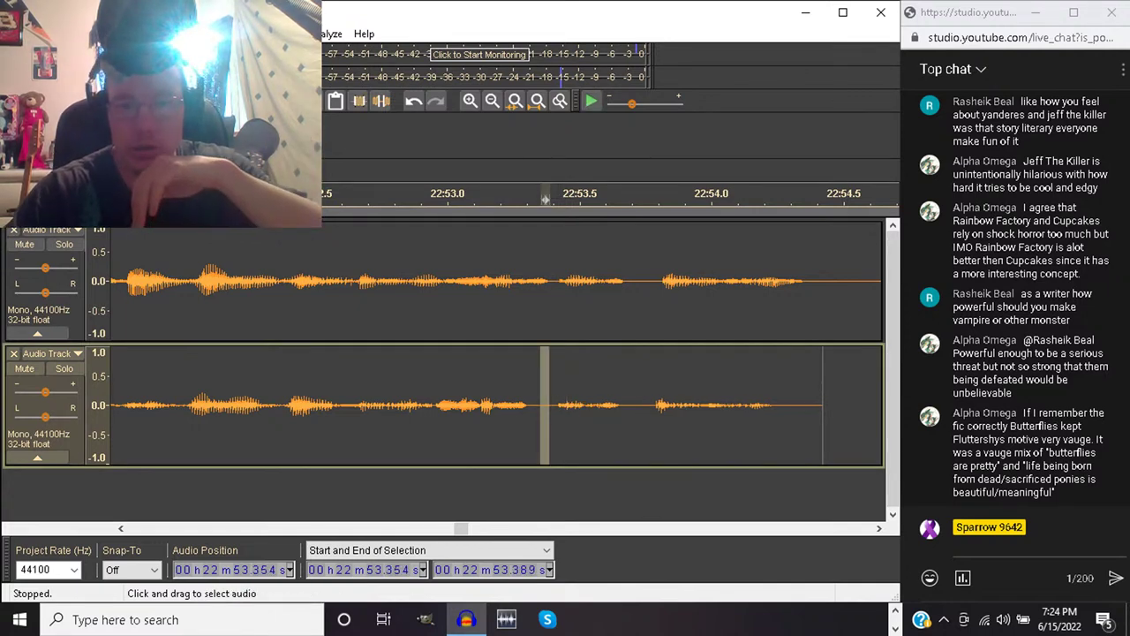
# Compare the next word's start on both tracks and play them repeatedly from 22 m 53.408 s
pyautogui.click(555, 282)
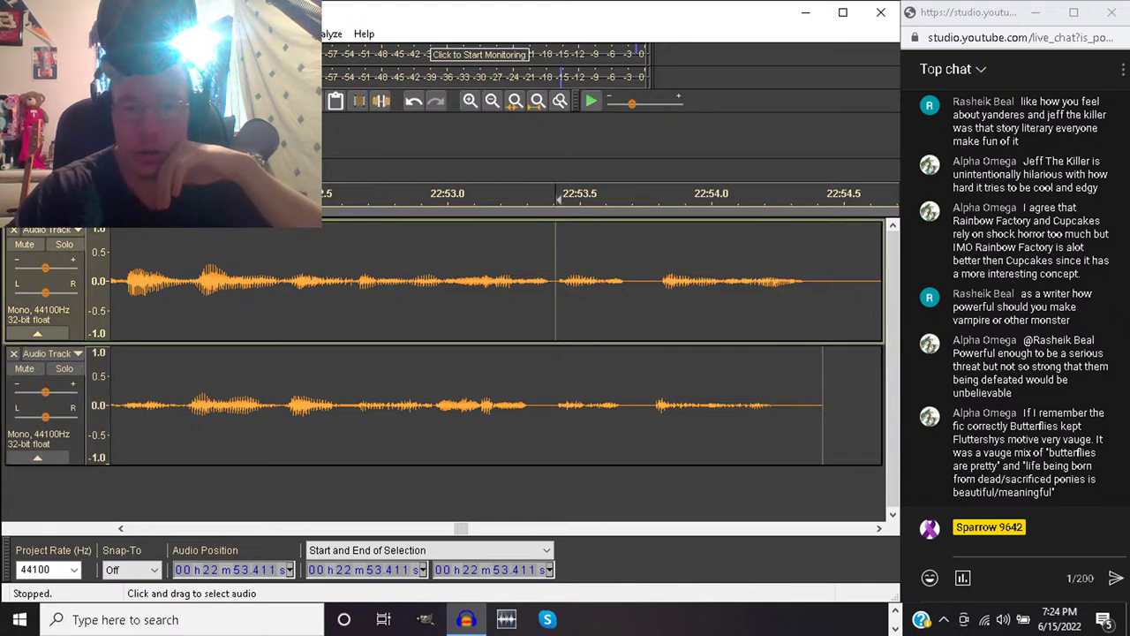
pyautogui.click(555, 406)
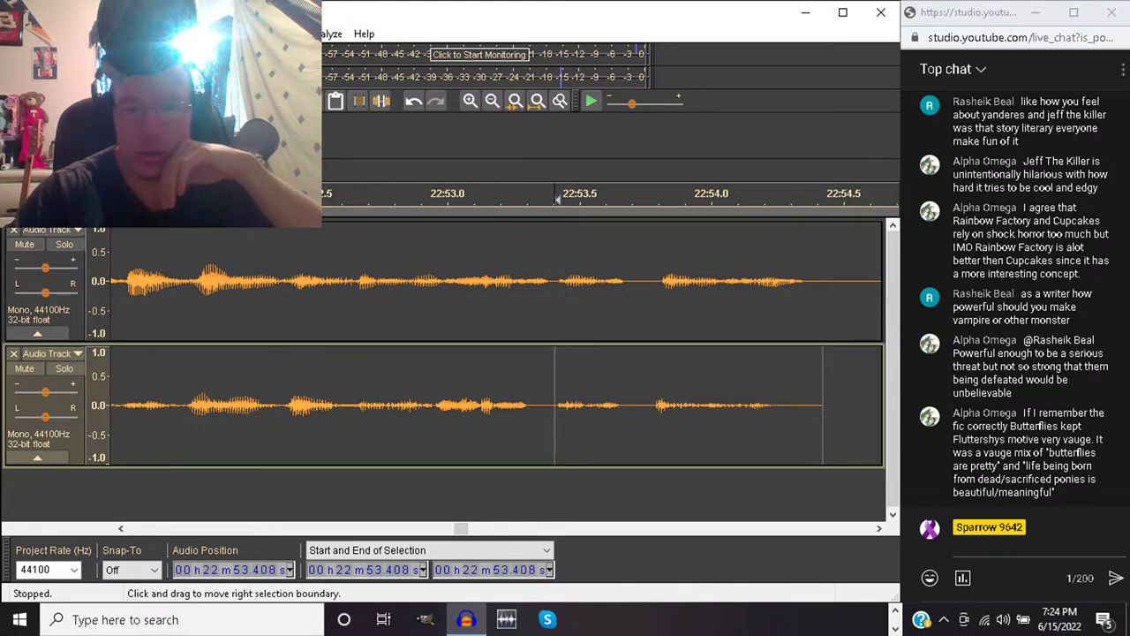
pyautogui.press('space')
pyautogui.press('space')
pyautogui.press('space')
pyautogui.press('space')
pyautogui.press('space')
pyautogui.press('space')
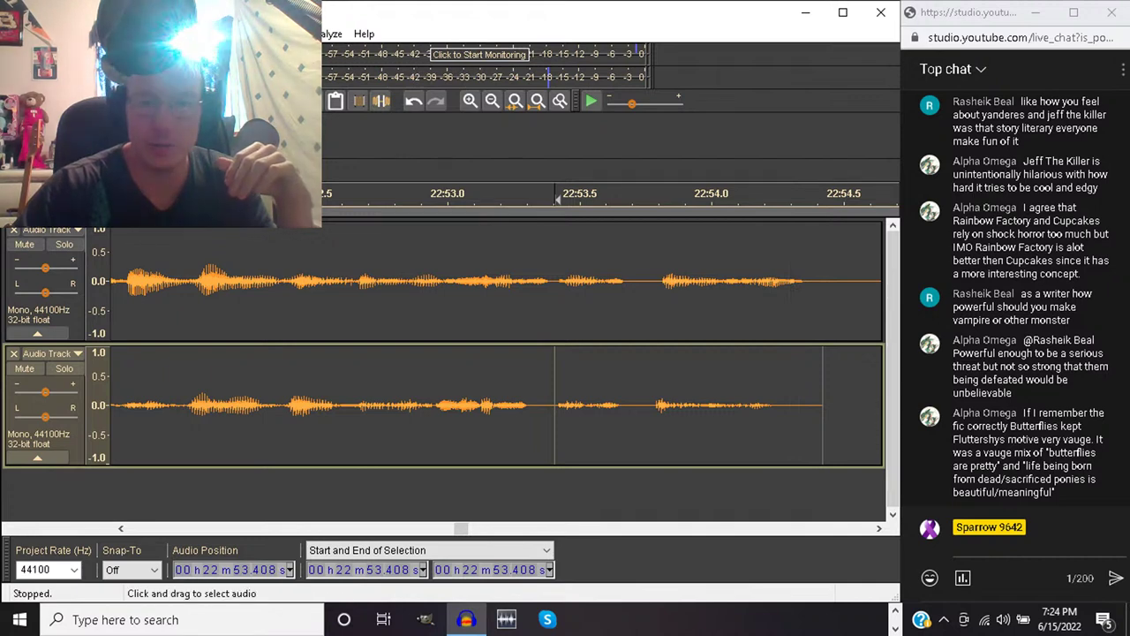
# Paste the copied silence into the lower track at 22 m 53.768 s and compare the last word's start with the upper track
pyautogui.moveTo(650, 406); pyautogui.dragTo(659, 406)
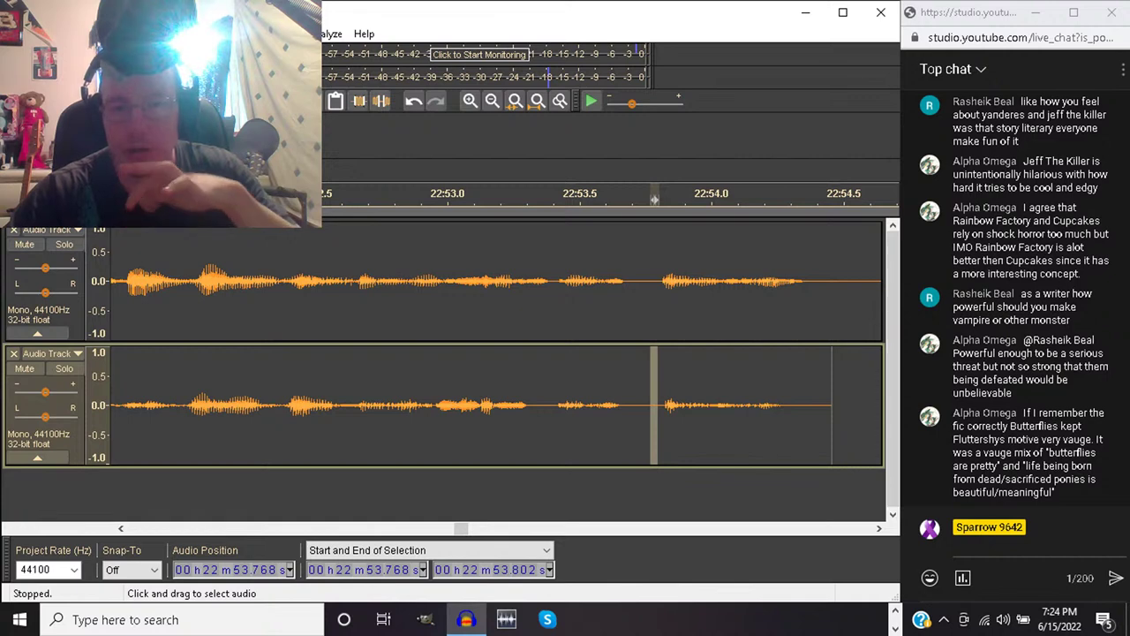
pyautogui.click(660, 282)
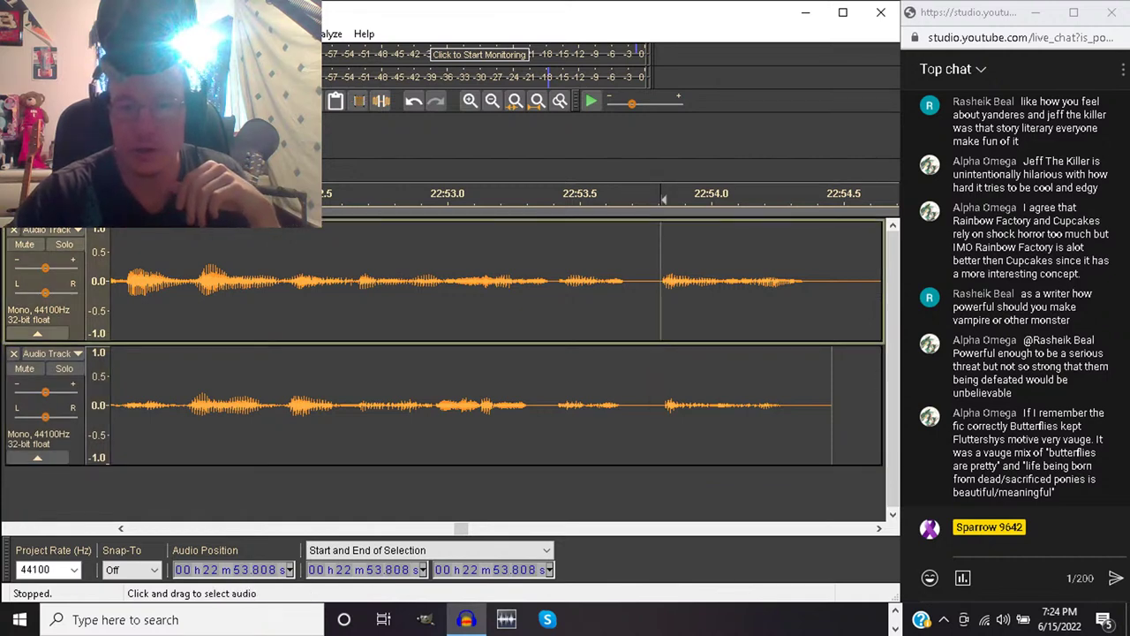
pyautogui.click(661, 406)
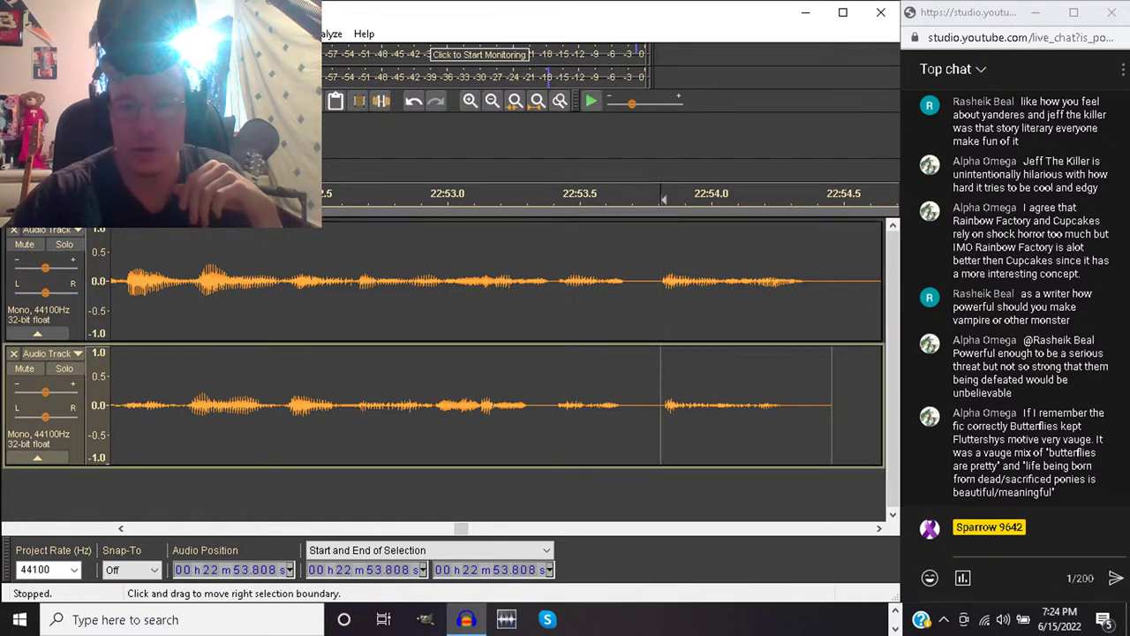
# Delete the lower-track audio from 22 m 53.808 s to 53.824 s and play both tracks from 22 m 53.808 s
pyautogui.moveTo(661, 406); pyautogui.dragTo(664, 406)
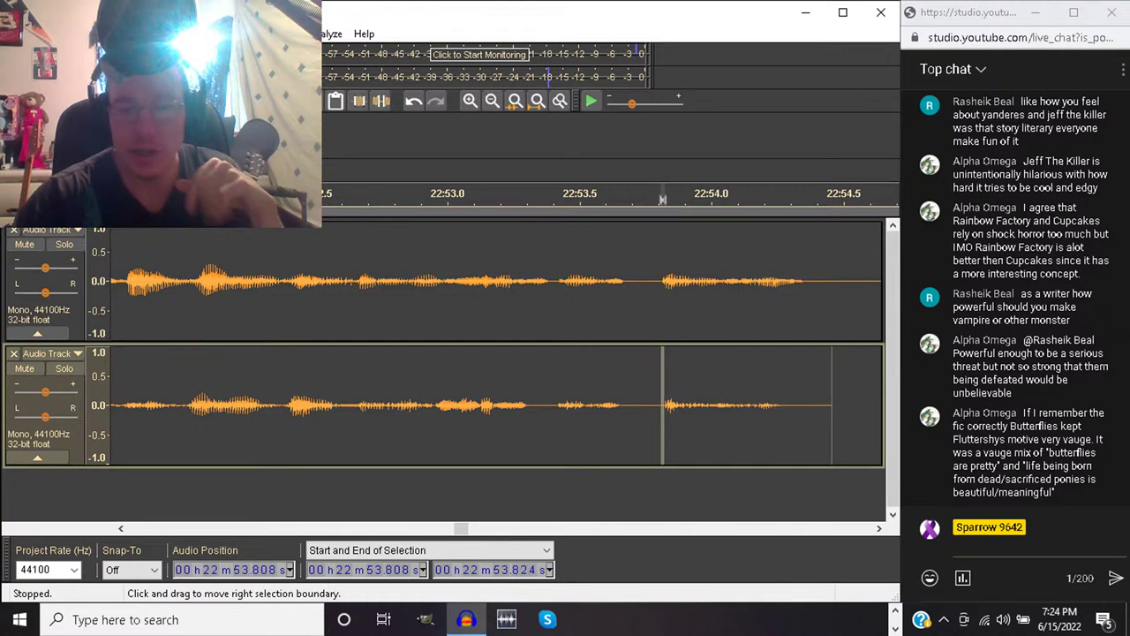
pyautogui.click(664, 406)
pyautogui.press('space')
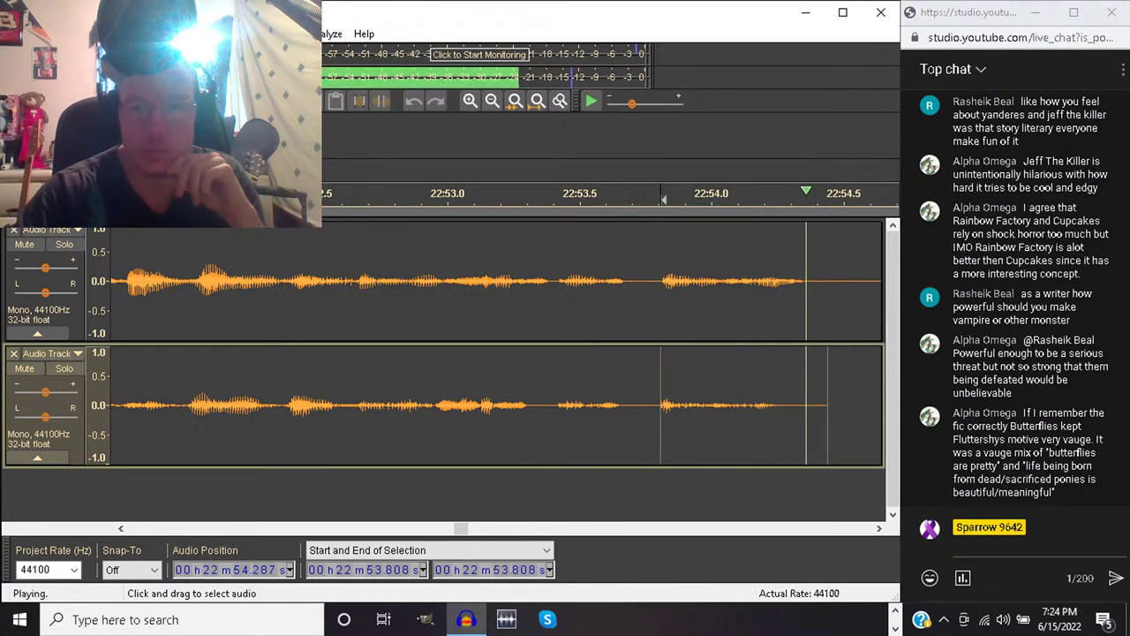
pyautogui.press('space')
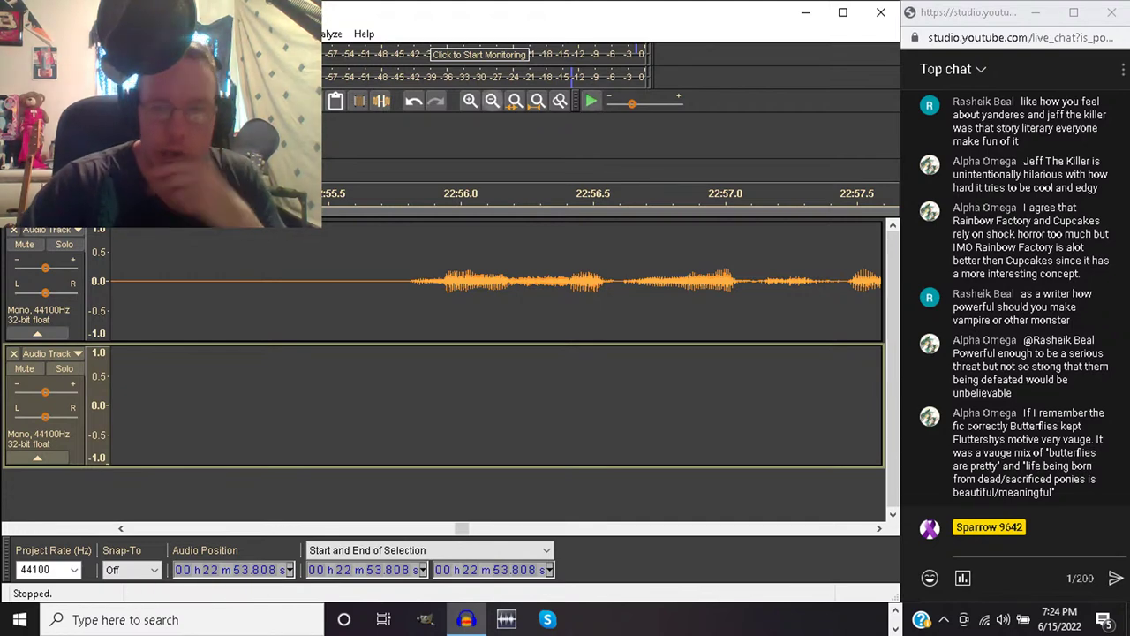
# Play both tracks from 22 m 50.556 s to check the whole layered phrase
pyautogui.click(492, 100)
pyautogui.click(492, 101)
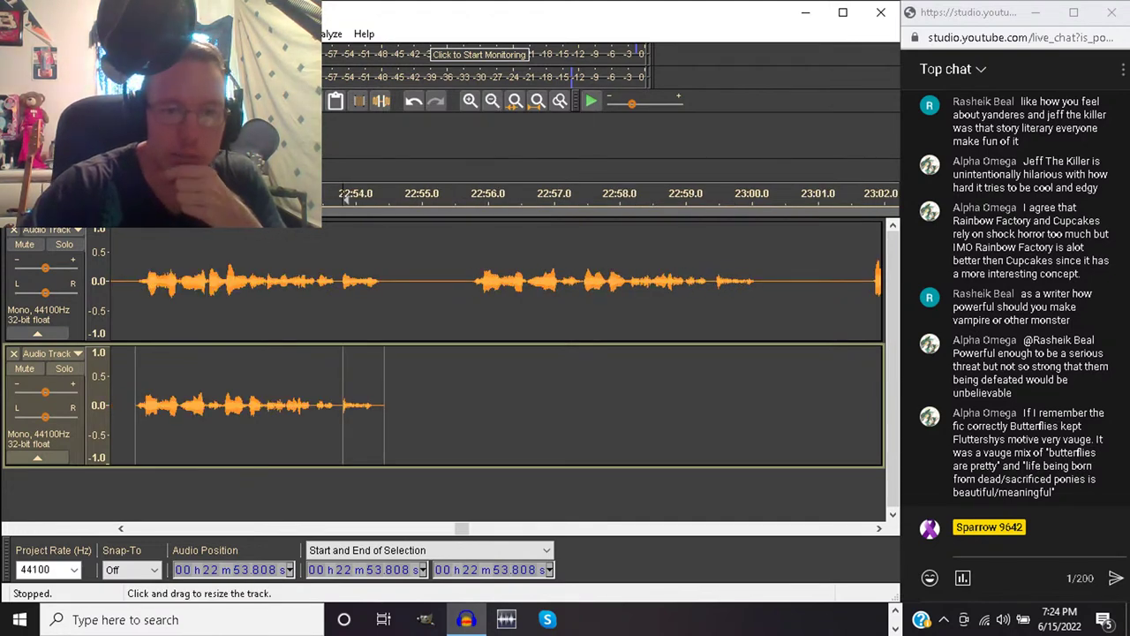
pyautogui.click(129, 406)
pyautogui.press('space')
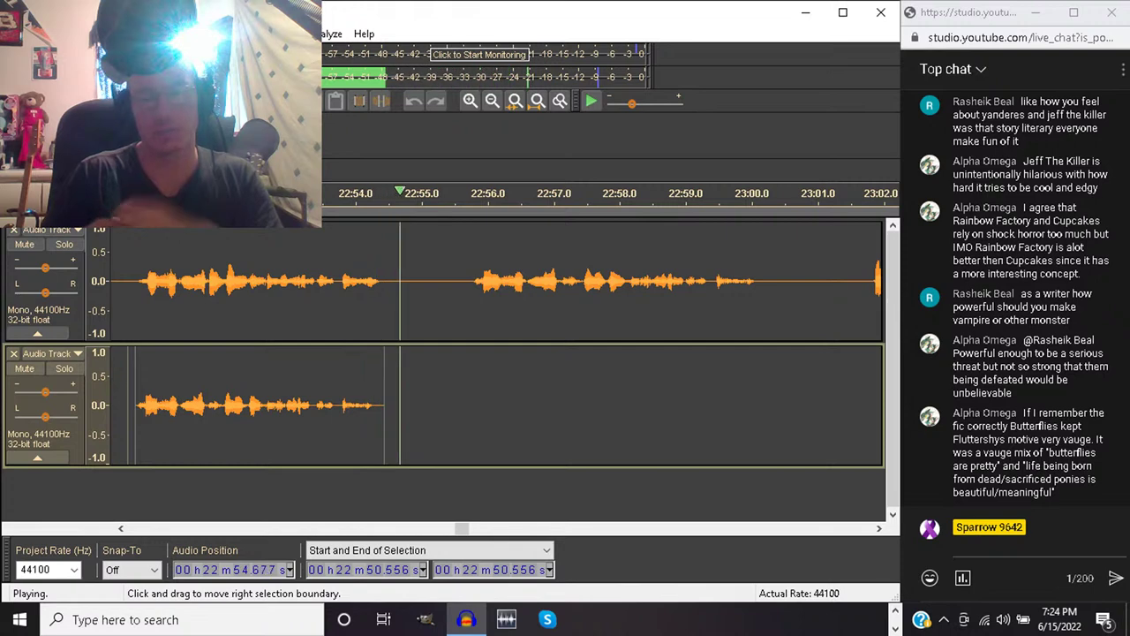
pyautogui.press('space')
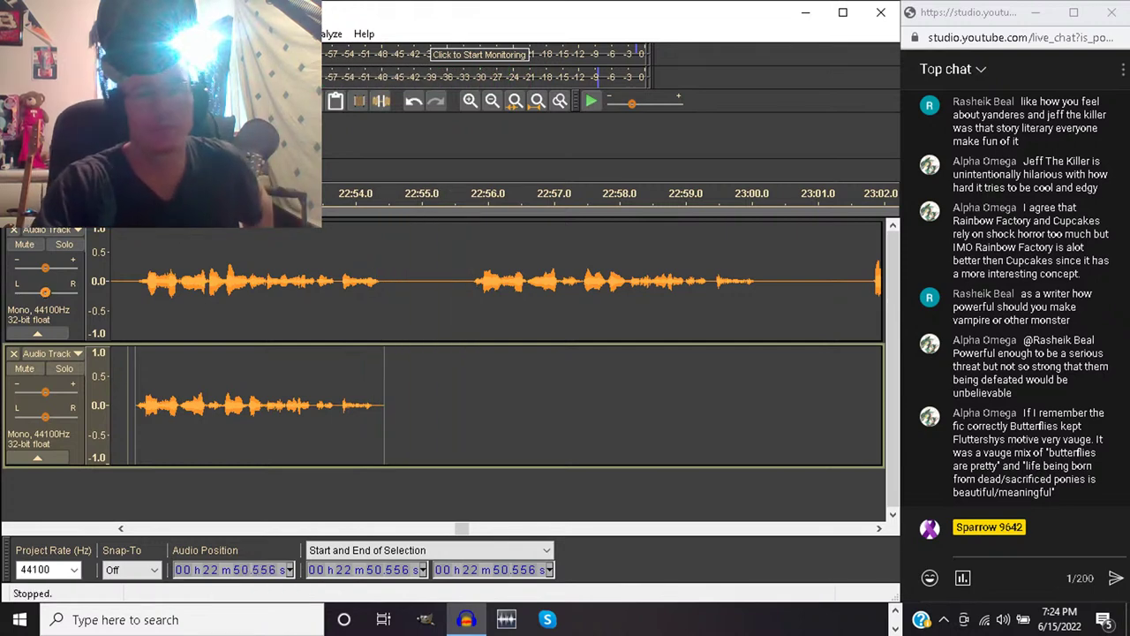
pyautogui.hotkey('alt', 'f')
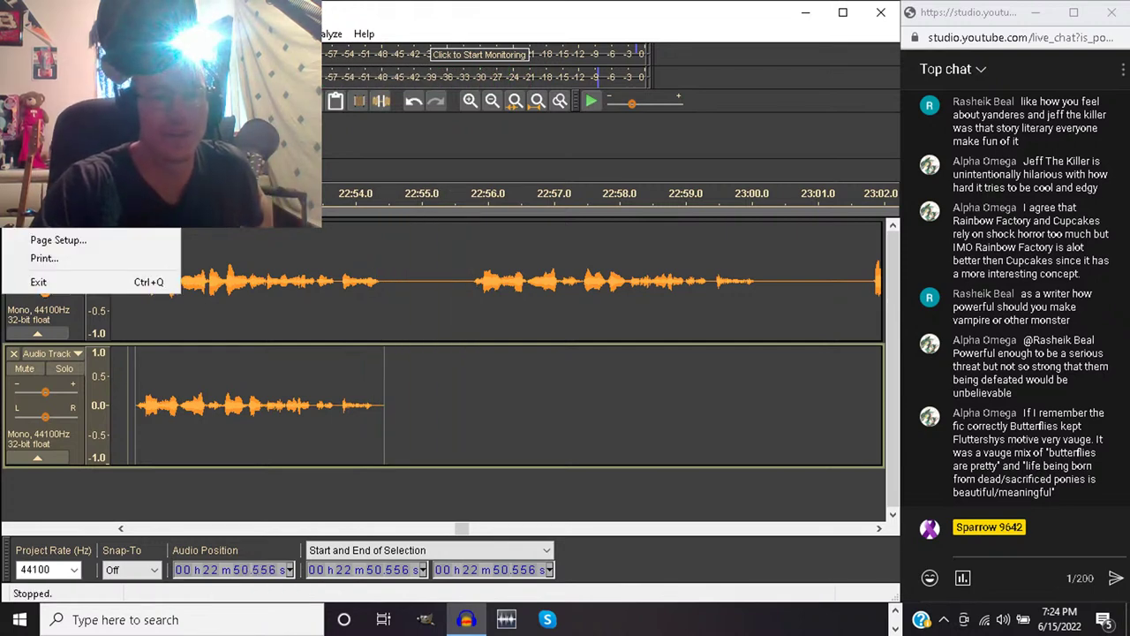
pyautogui.press('Escape')
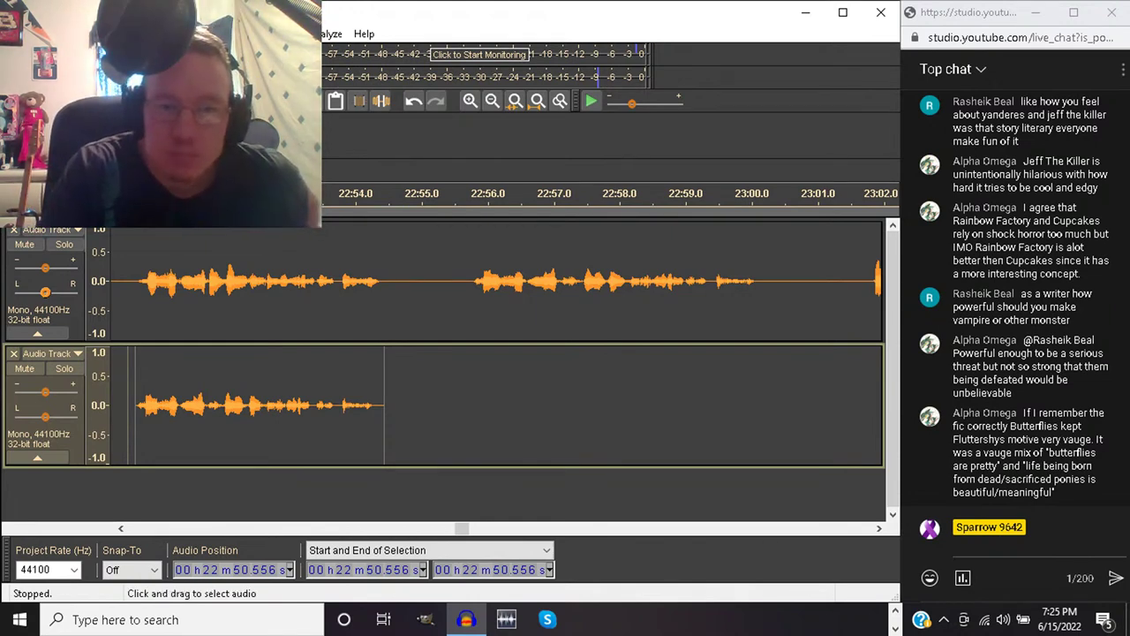
# Play the upper track from 22 m 55.590 s and delete the surplus take from there to 23 m 00.736 s
pyautogui.click(460, 283)
pyautogui.press('space')
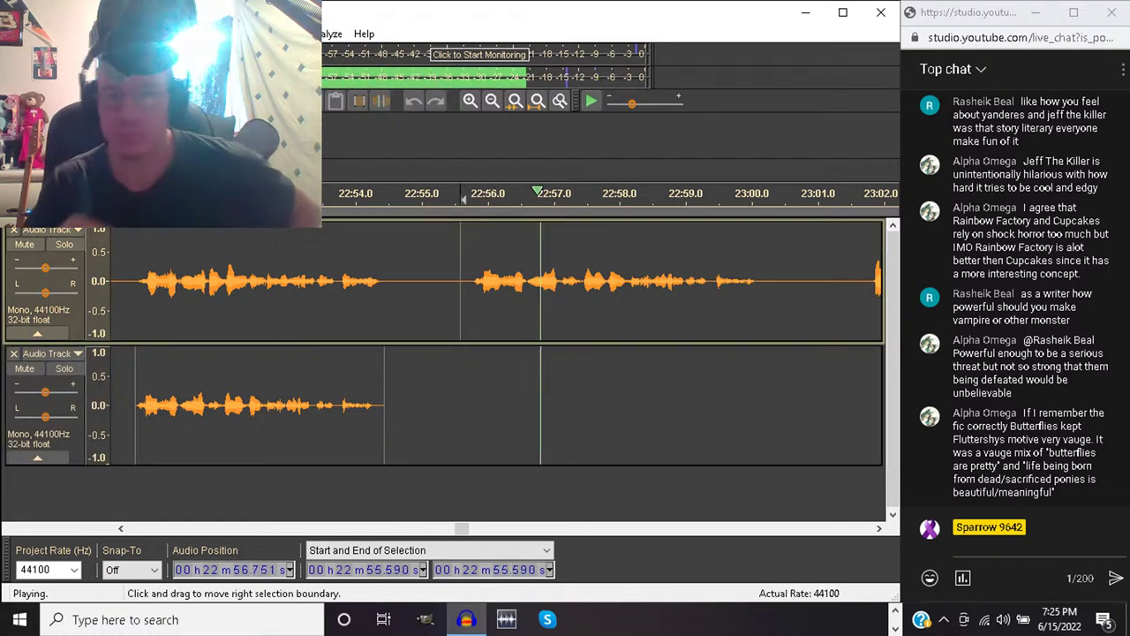
pyautogui.moveTo(460, 283); pyautogui.dragTo(798, 282)
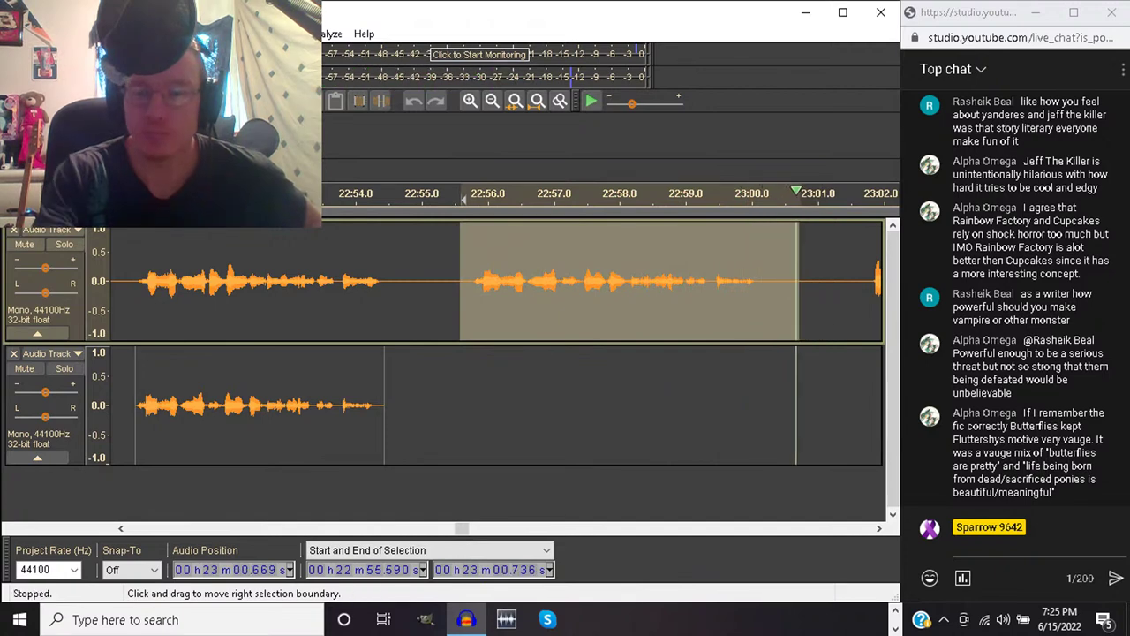
pyautogui.press('Delete')
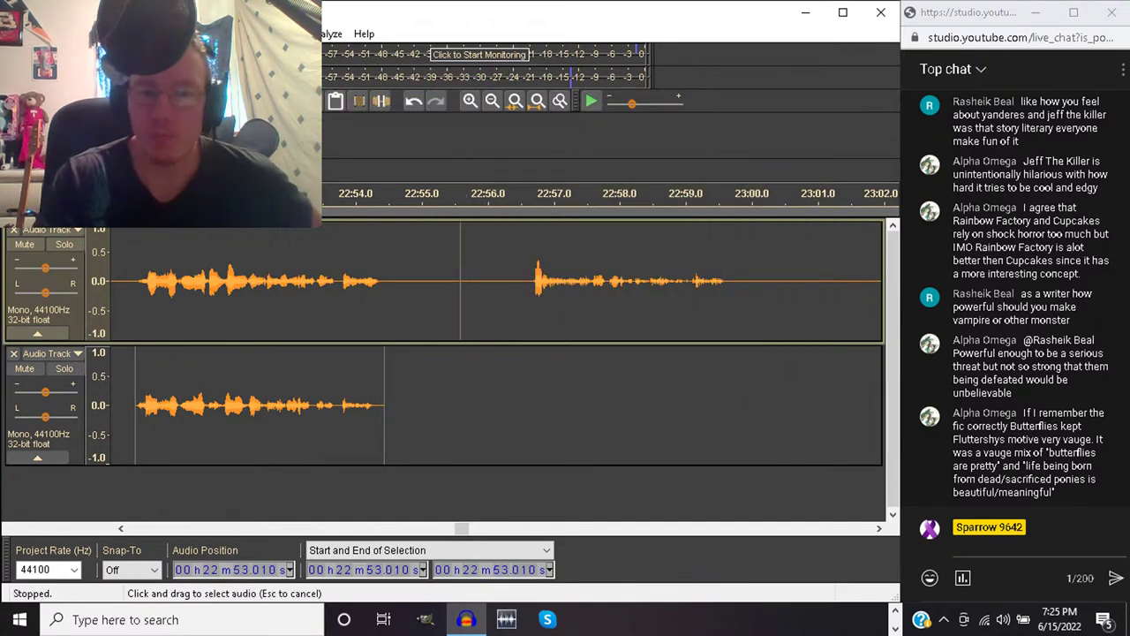
# Play from 22 m 53.010 s, delete the upper-track noise from 22 m 56.504 s to 23 m 04.242 s, and listen to the join
pyautogui.click(291, 406)
pyautogui.press('space')
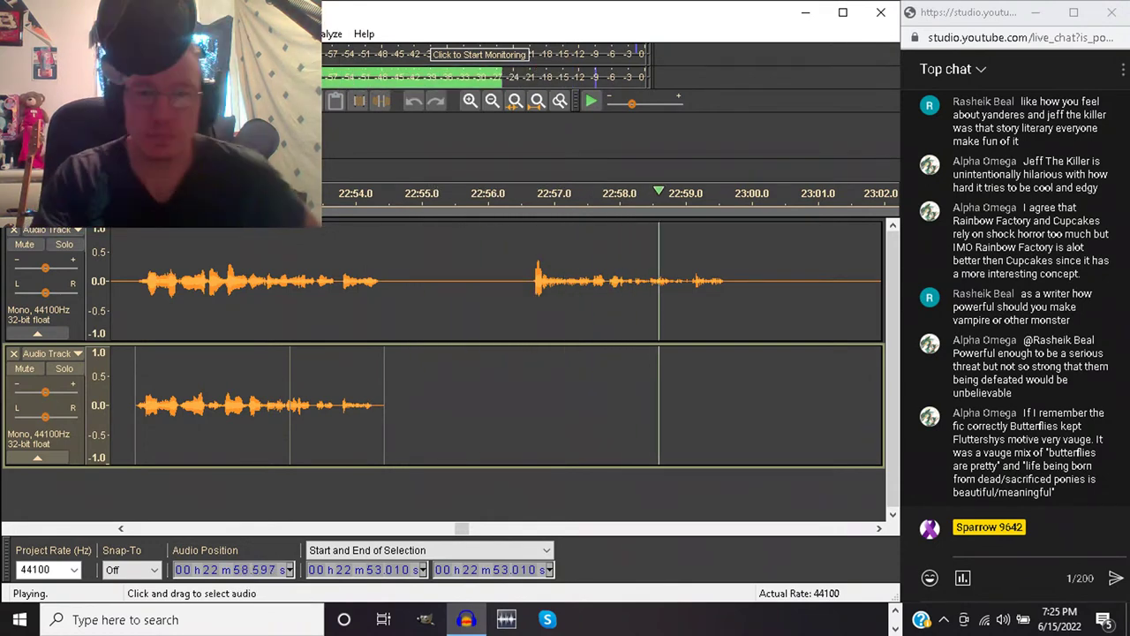
pyautogui.moveTo(521, 283); pyautogui.dragTo(649, 282)
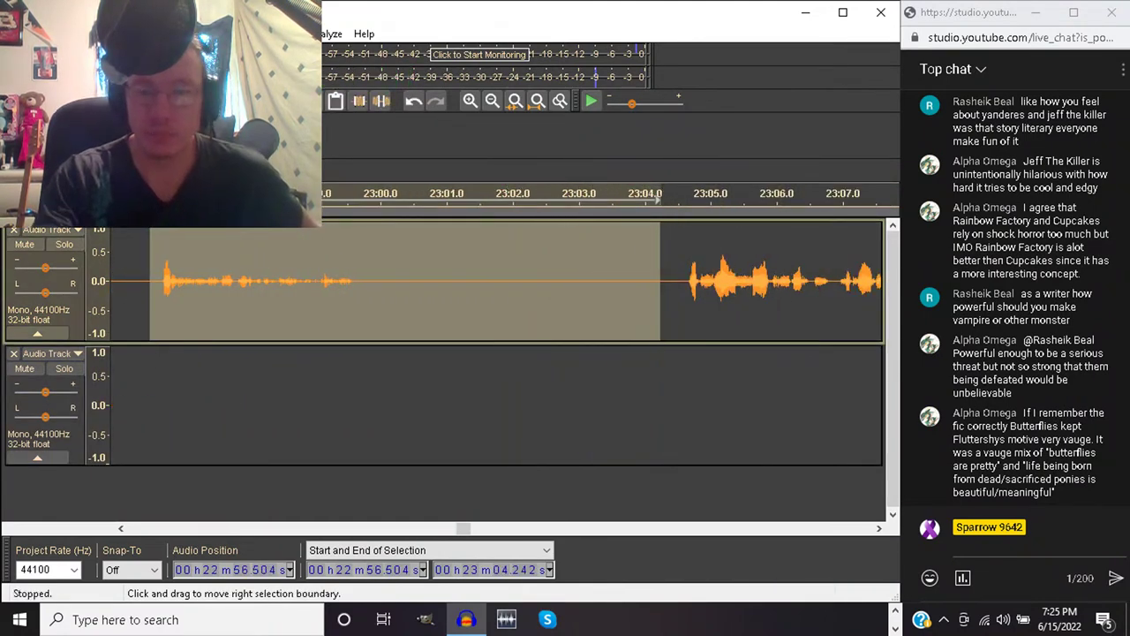
pyautogui.press('Delete')
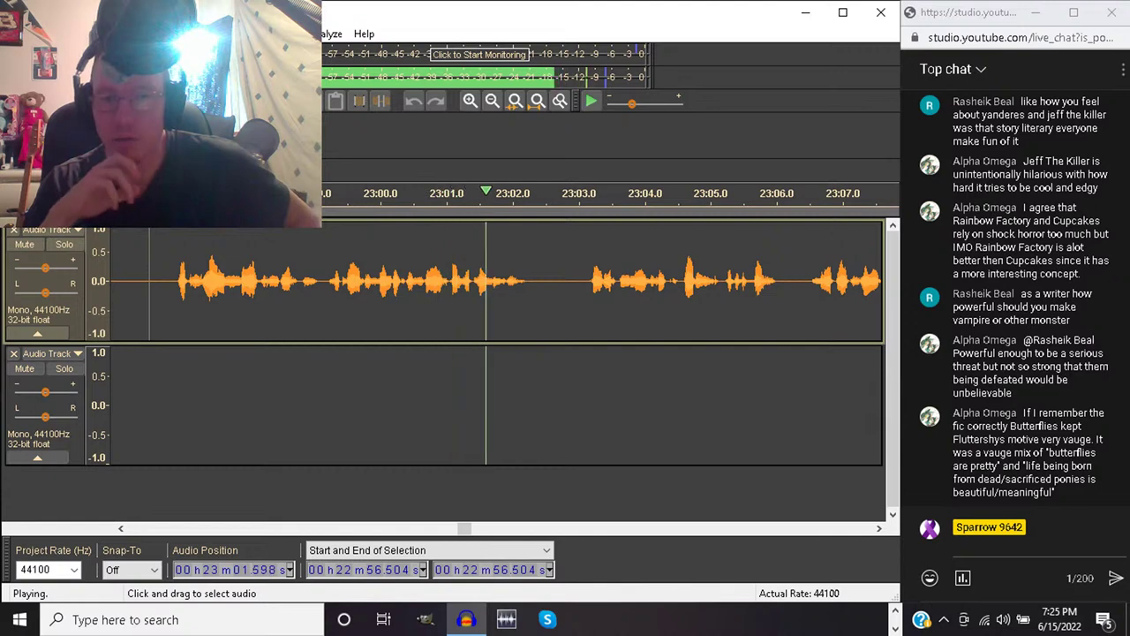
pyautogui.press('space')
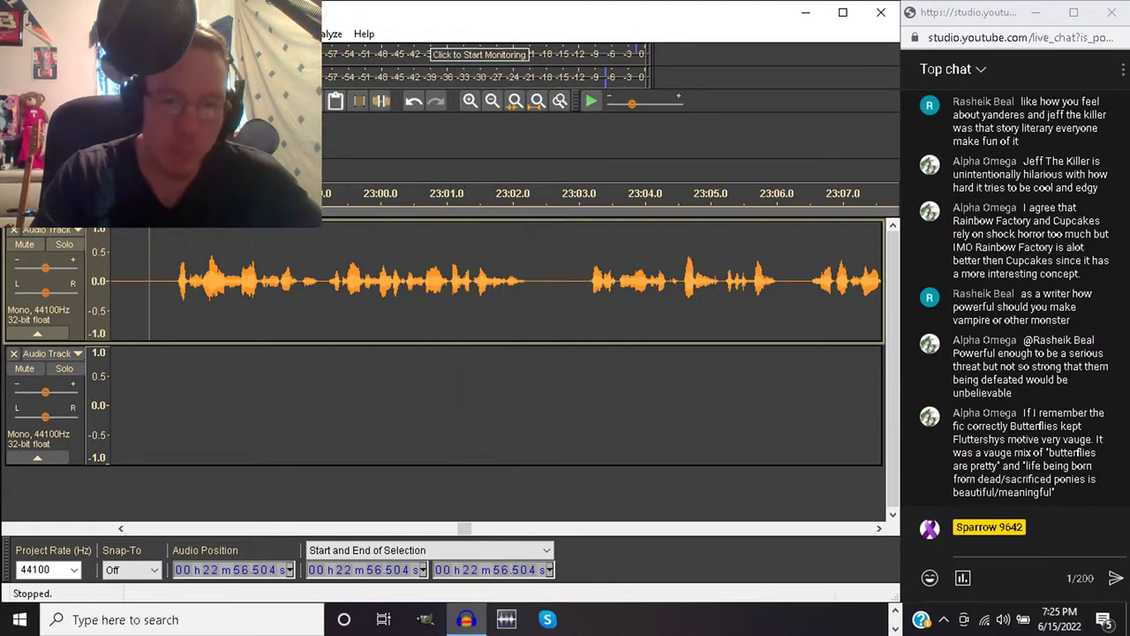
# Copy the upper track's silence from 22 m 54.863 s to 55.903 s and paste it twice before the following phrase, the second time at 22 m 57.581 s
pyautogui.hscroll(-8, 494, 345)
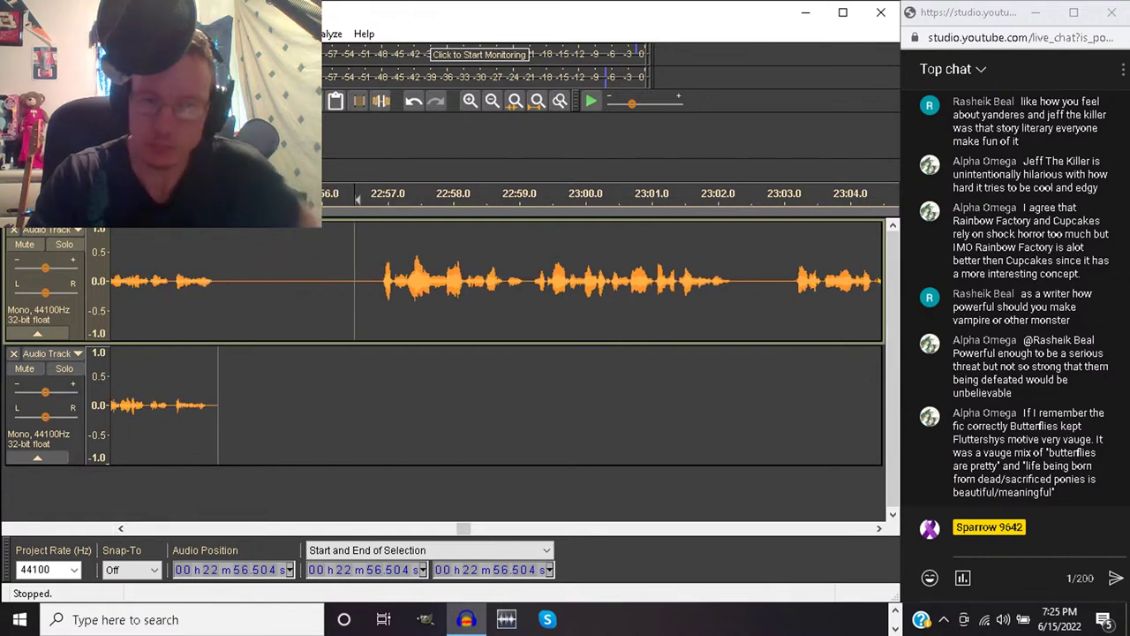
pyautogui.moveTo(248, 291); pyautogui.dragTo(314, 292)
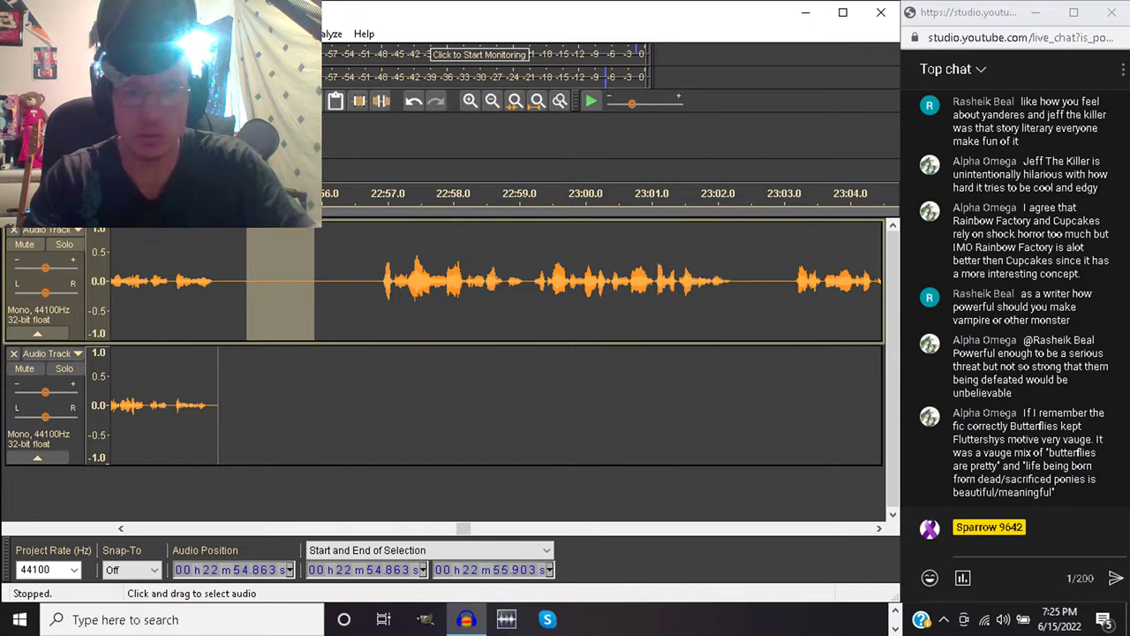
pyautogui.click(340, 283)
pyautogui.hotkey('ctrl', 'v')
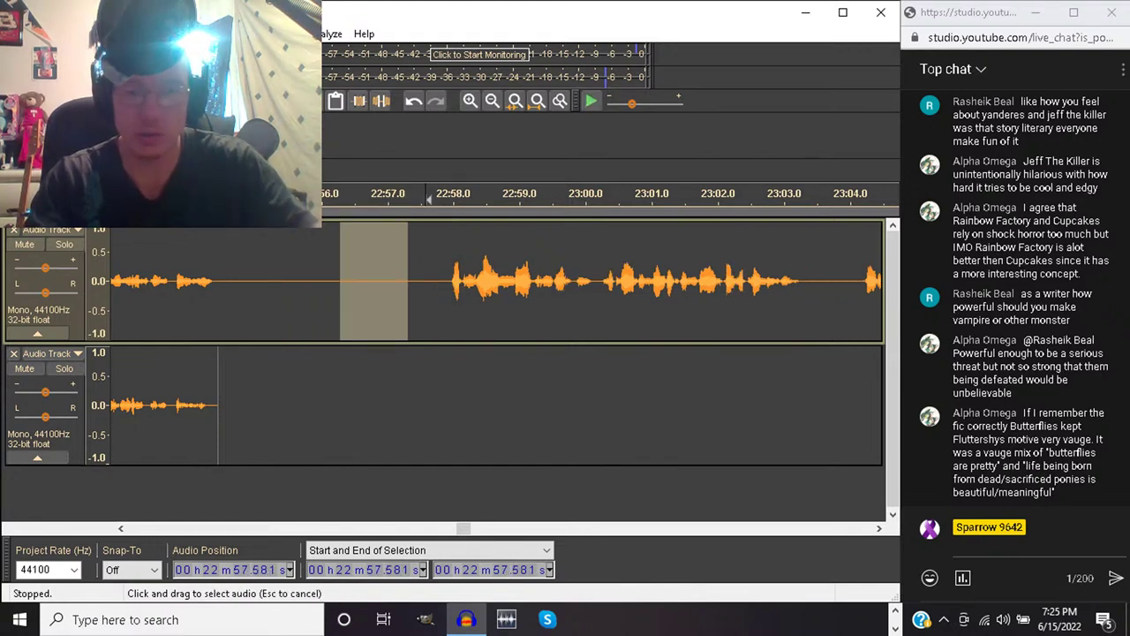
pyautogui.hotkey('ctrl', 'v')
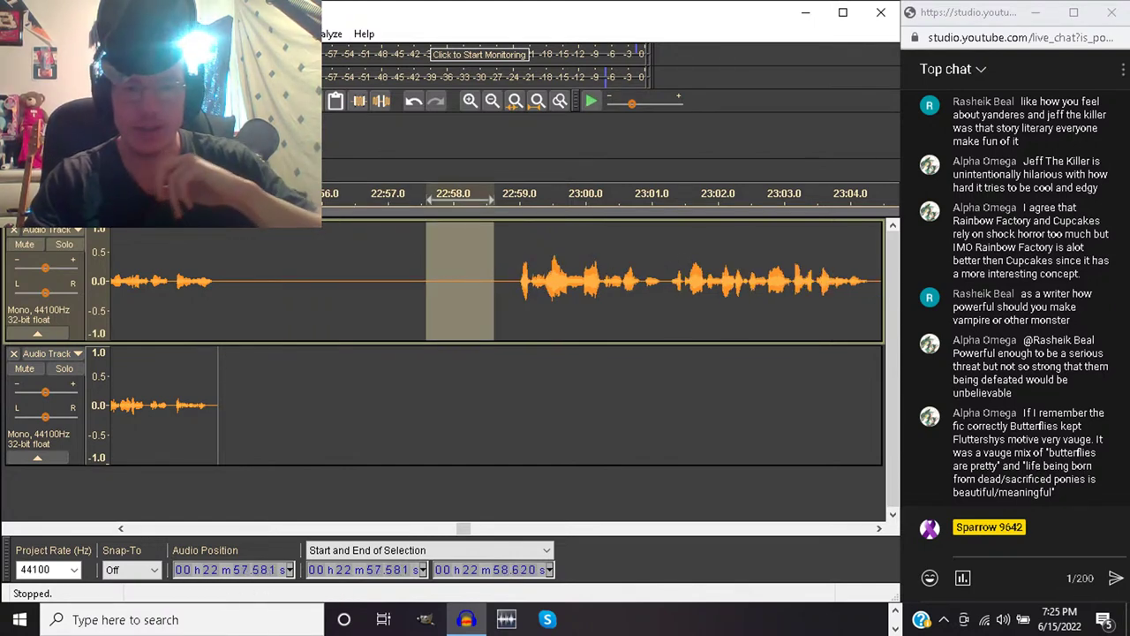
# Play the narration from 22 m 53.461 s and delete the surplus upper-track take from 23 m 17.241 s to 23 m 22.988 s
pyautogui.click(153, 282)
pyautogui.press('space')
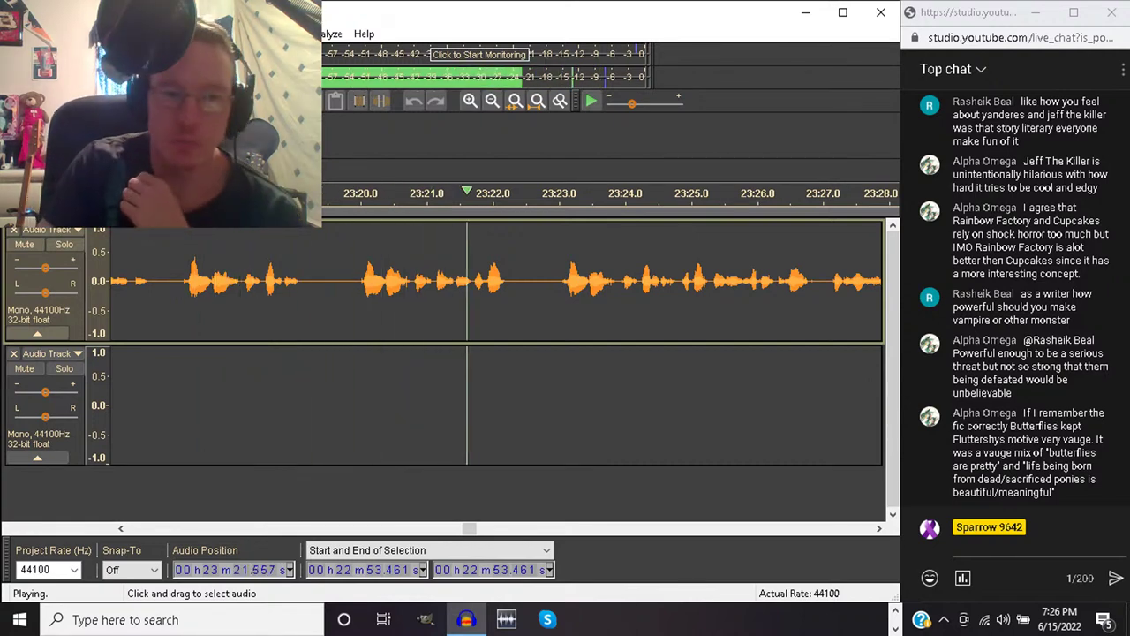
pyautogui.moveTo(178, 282); pyautogui.dragTo(556, 282)
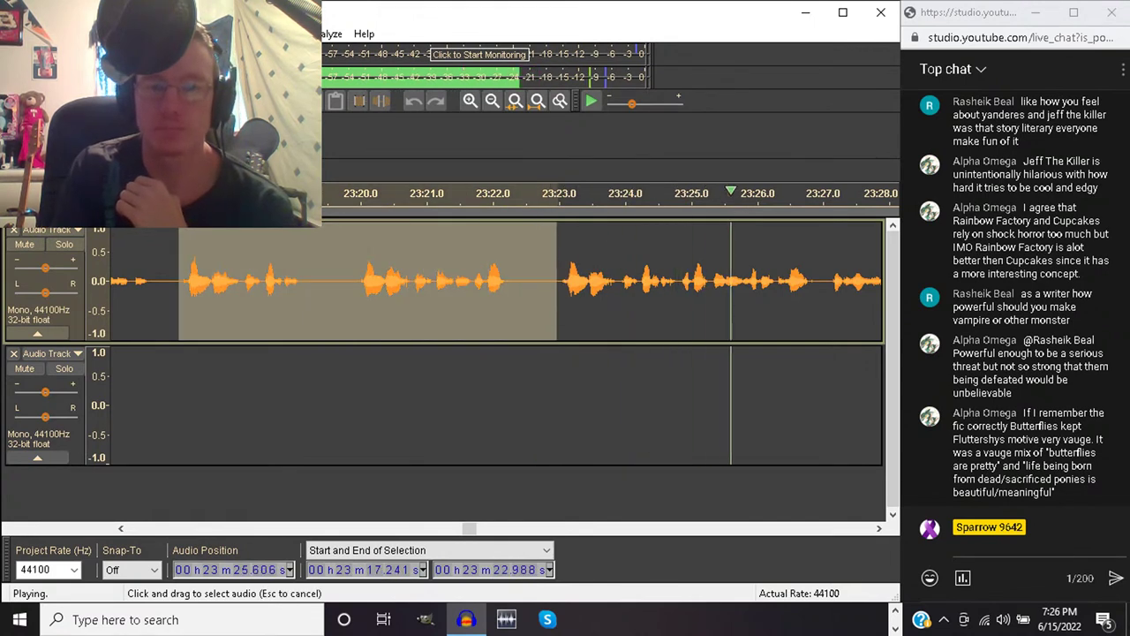
pyautogui.press('space')
pyautogui.press('Delete')
# Play the narration from 23 m 17.241 s and delete the surplus upper-track phrase from 23 m 34.496 s to 23 m 36.174 s
pyautogui.press('space')
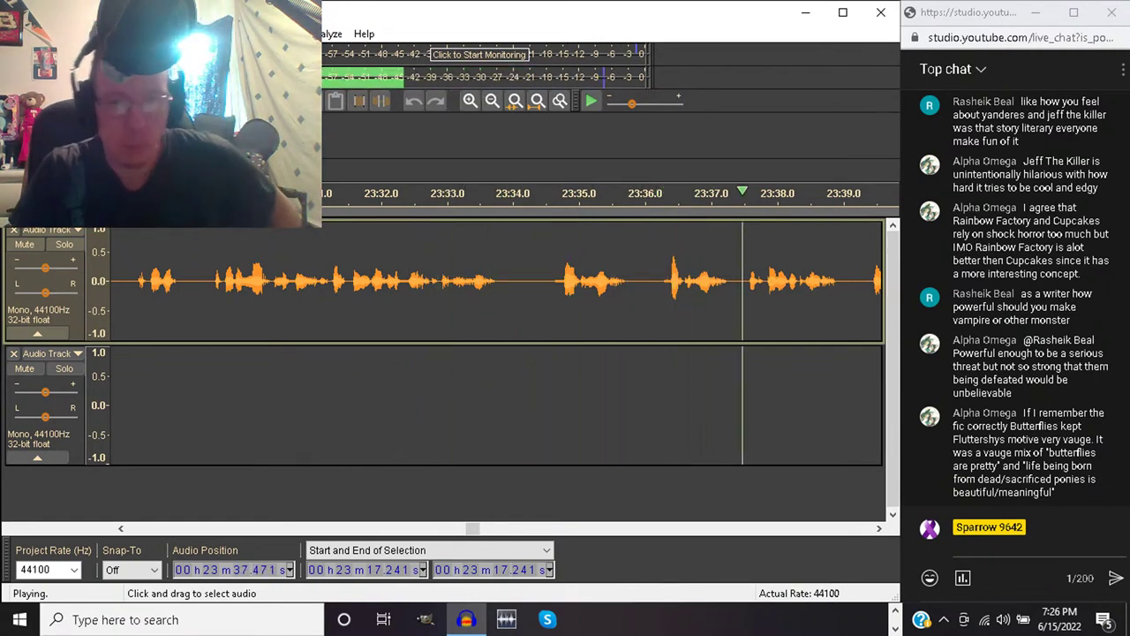
pyautogui.press('space')
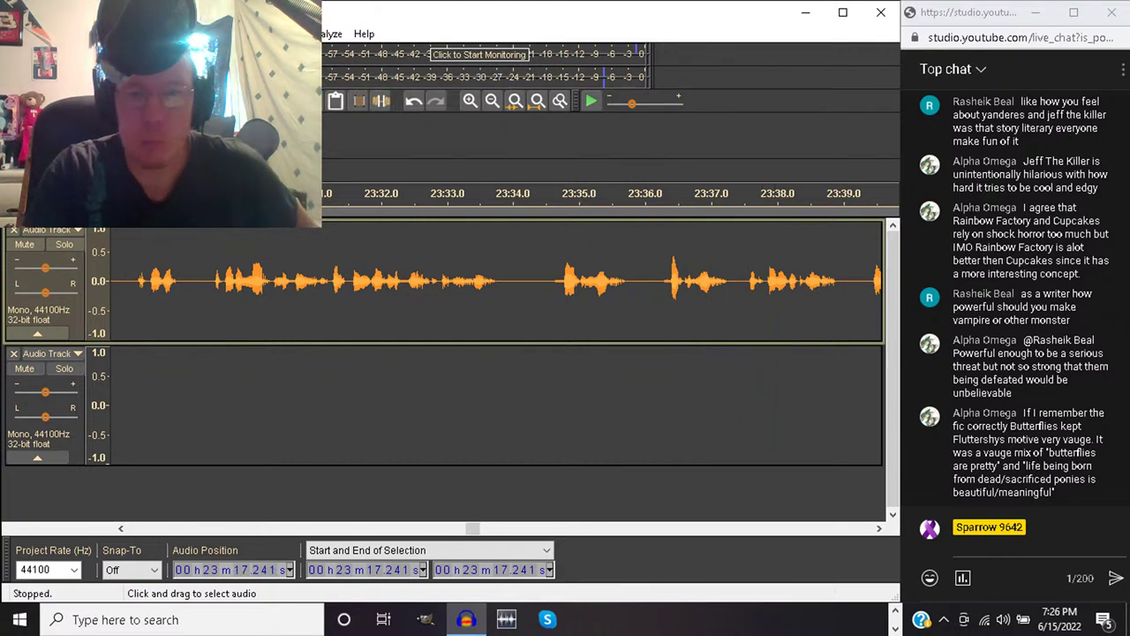
pyautogui.moveTo(546, 281); pyautogui.dragTo(650, 281)
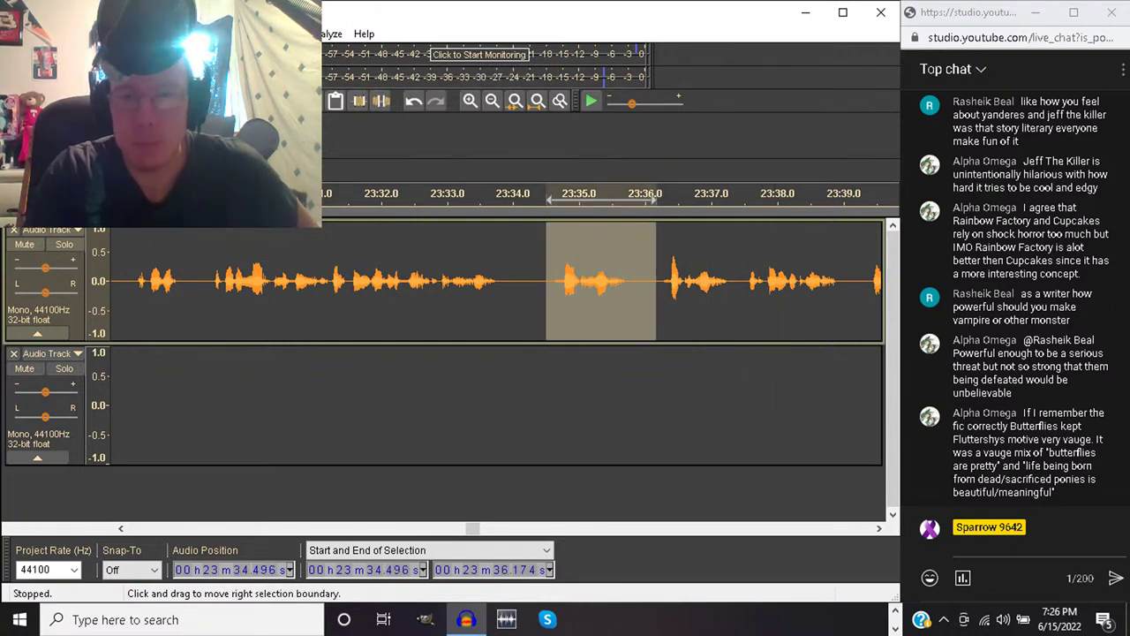
pyautogui.press('Left')
# Listen on and delete the upper track's silence and stray phrase from 23 m 39.943 s to 23 m 43.625 s
pyautogui.press('space')
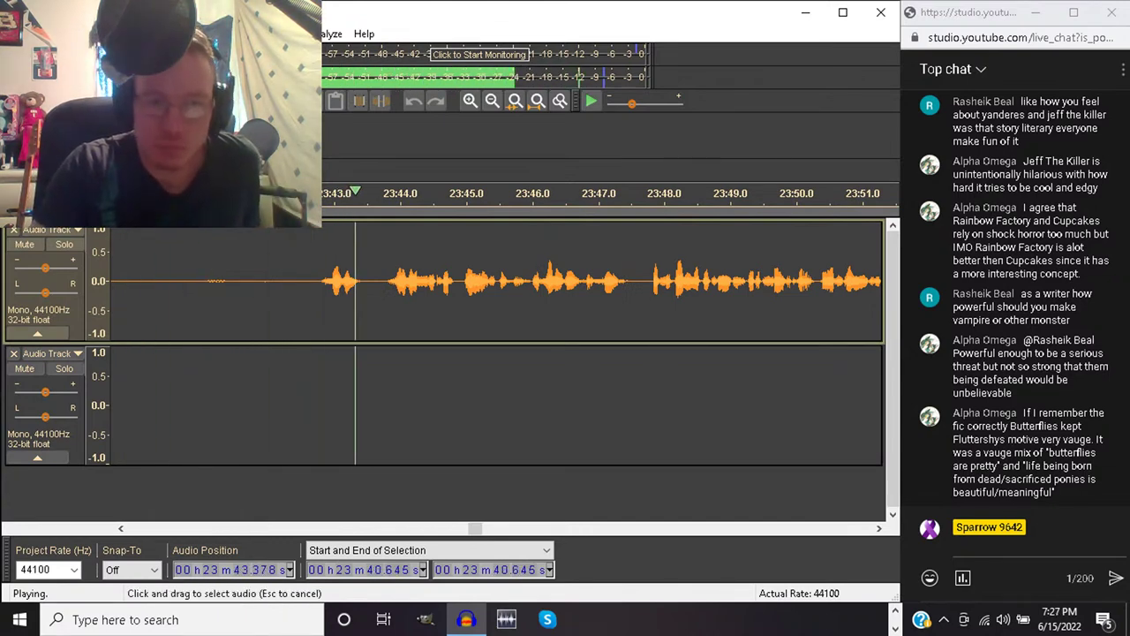
pyautogui.moveTo(179, 283)
pyautogui.mouseDown()
pyautogui.moveTo(395, 282)
pyautogui.moveTo(373, 282)
pyautogui.mouseUp()
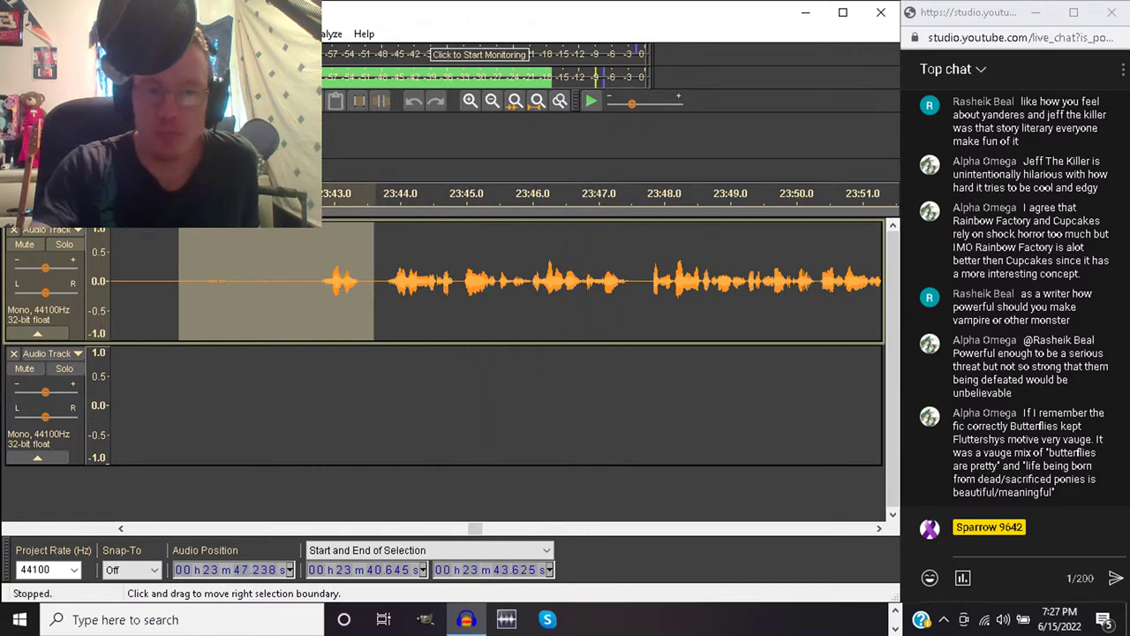
pyautogui.press('space')
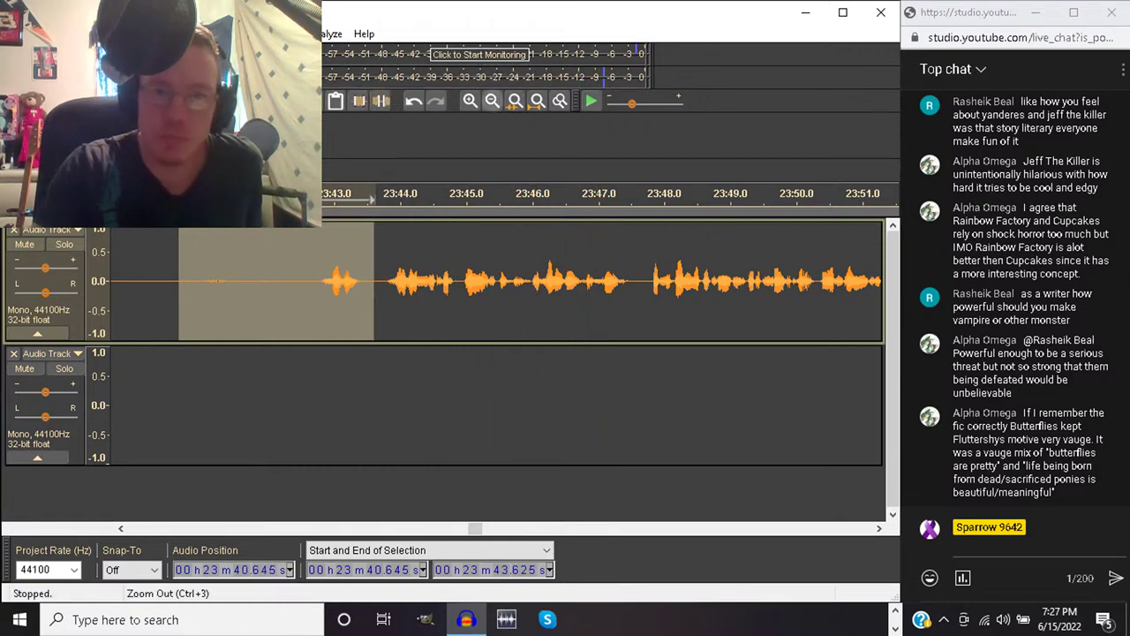
pyautogui.click(493, 101)
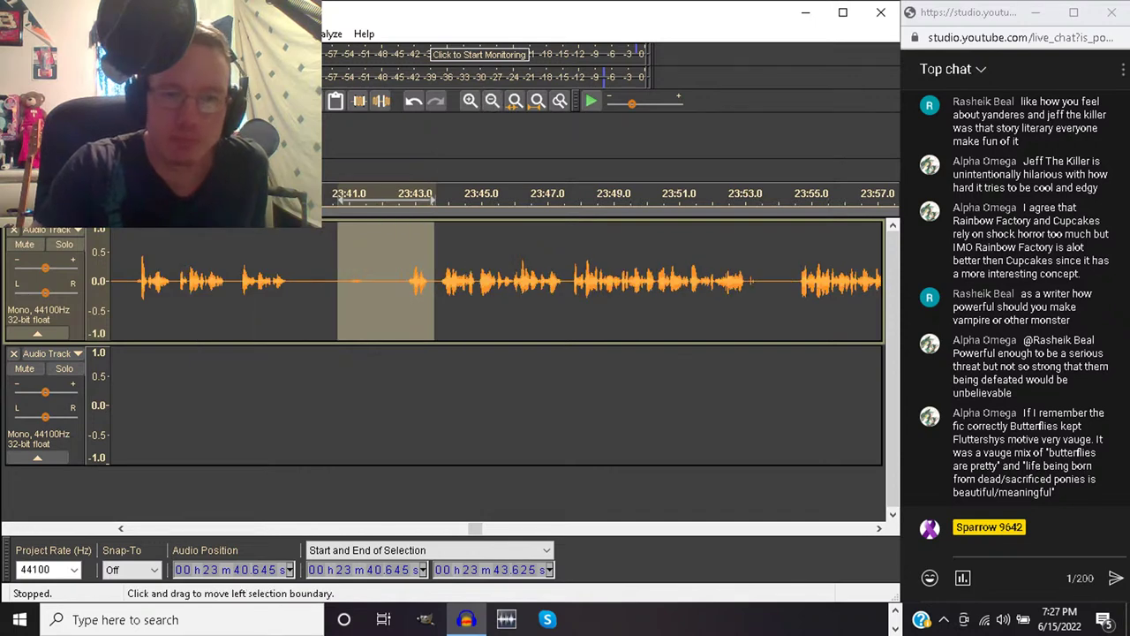
pyautogui.moveTo(338, 283); pyautogui.dragTo(314, 282)
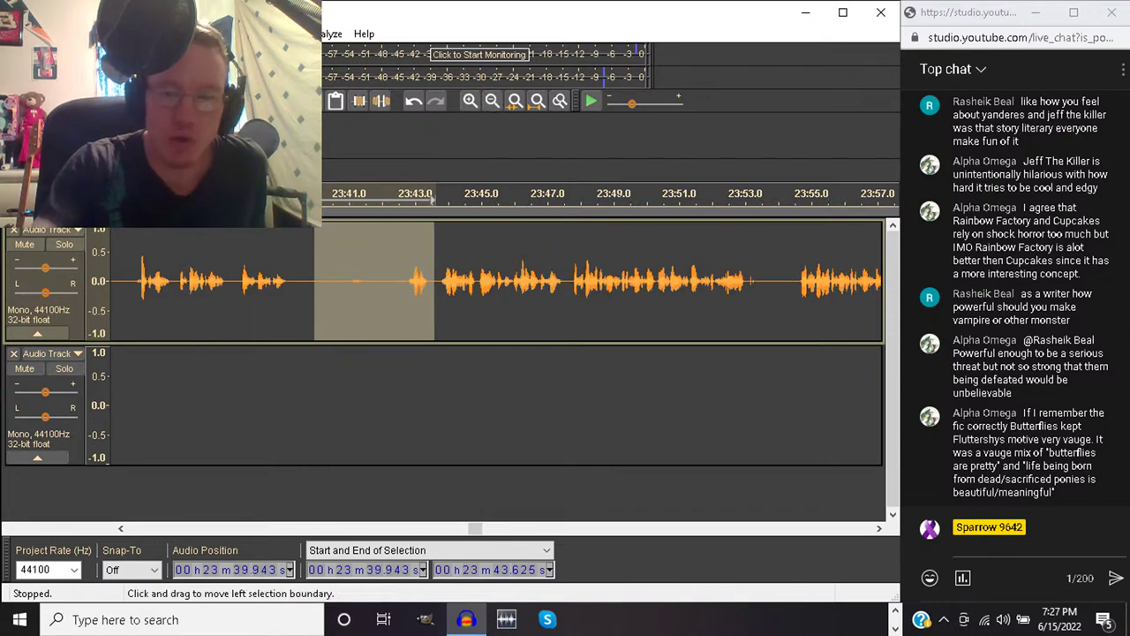
pyautogui.press('Delete')
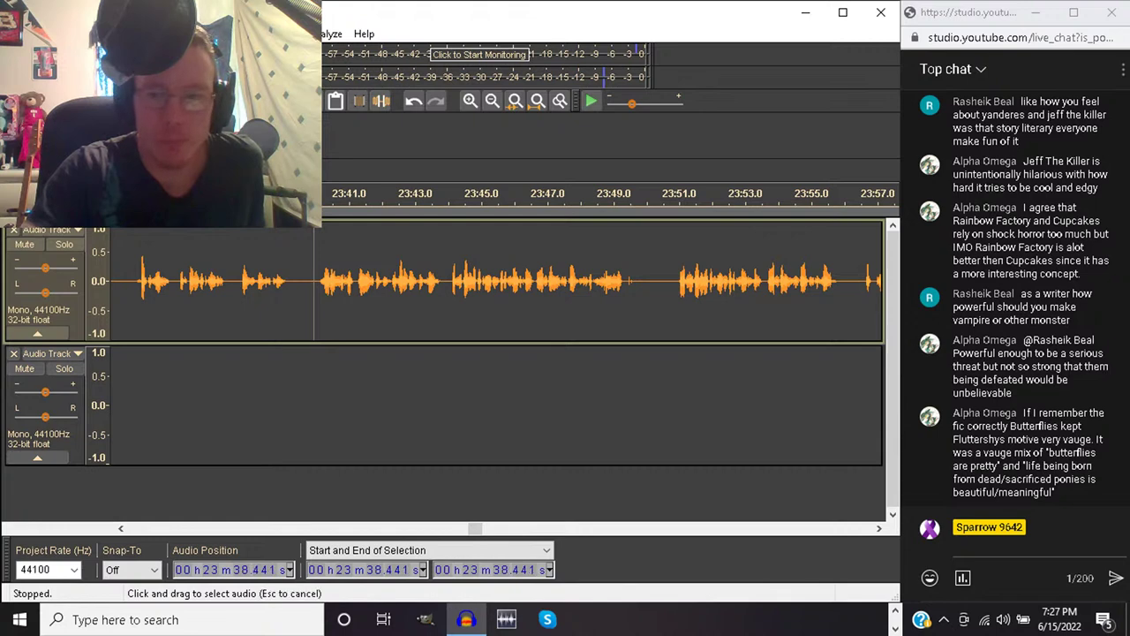
# Play the narration from 23 m 38.441 s and delete the surplus upper-track take from 23 m 44.000 s to 23 m 50.913 s
pyautogui.press('space')
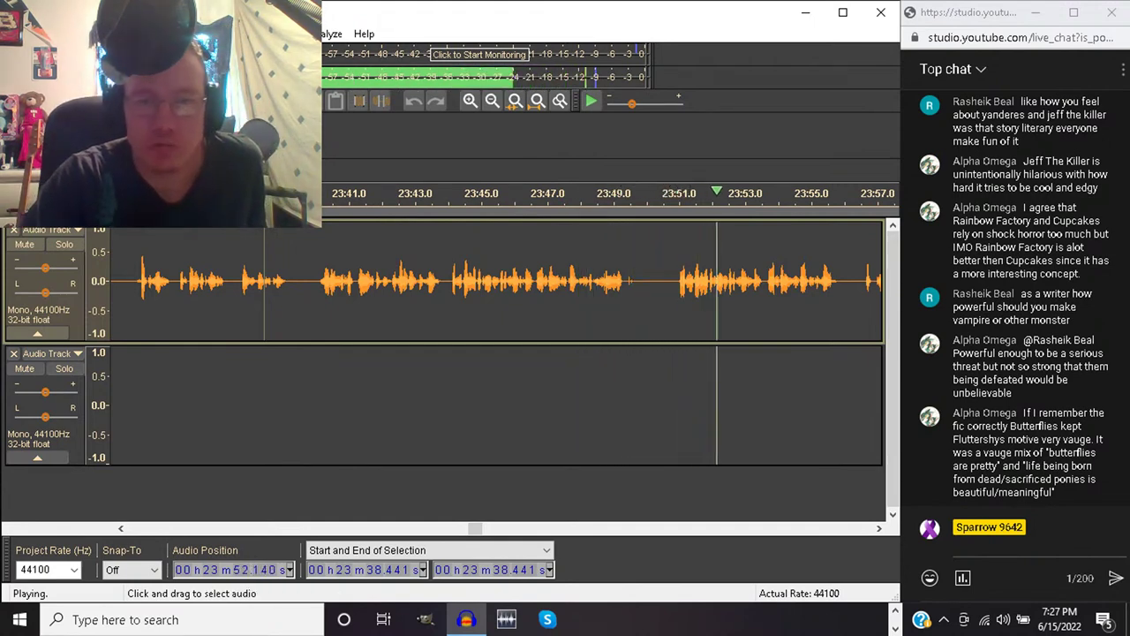
pyautogui.moveTo(676, 282); pyautogui.dragTo(448, 283)
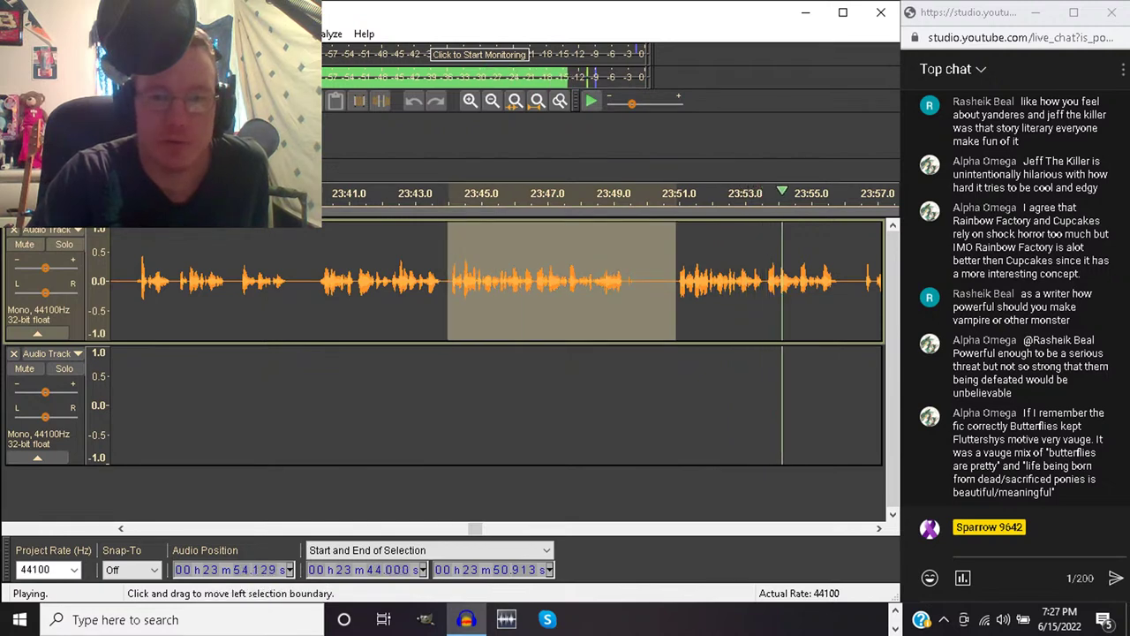
pyautogui.press('space')
pyautogui.press('Left')
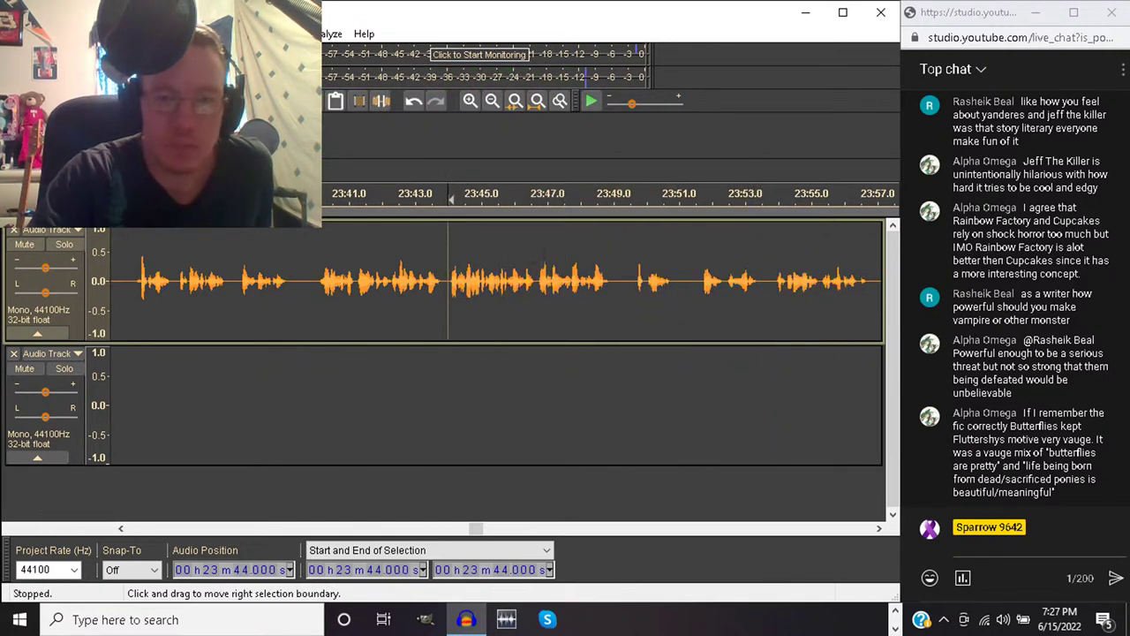
# Listen on, delete the surplus upper-track take from 24 m 04.211 s to 24 m 12.501 s, and play from the join
pyautogui.press('space')
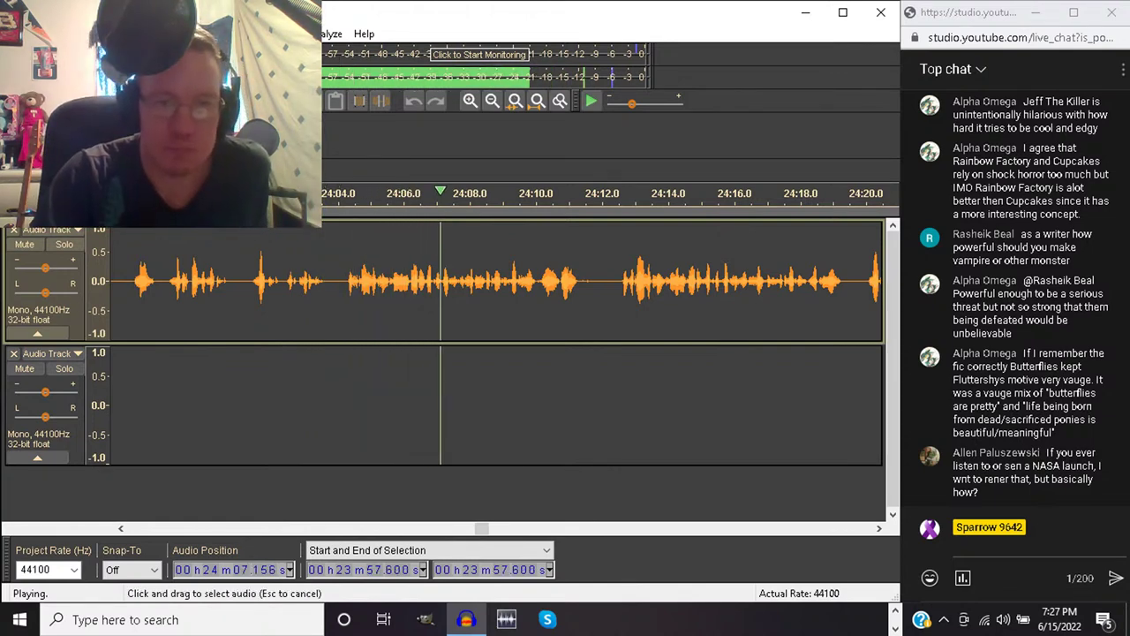
pyautogui.press('space')
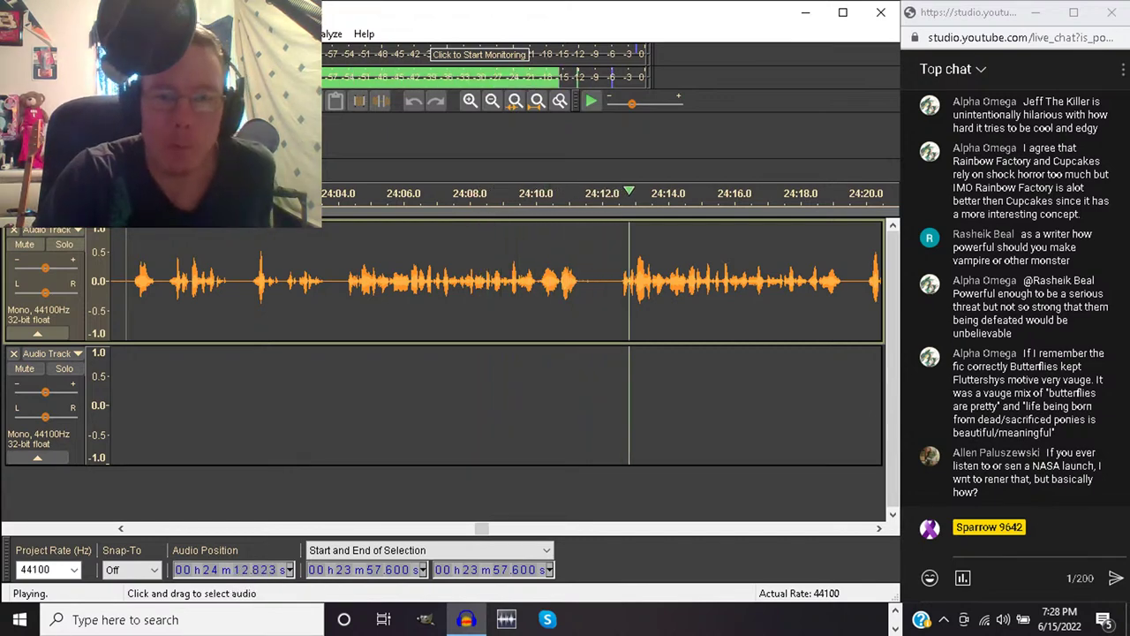
pyautogui.click(348, 198)
pyautogui.click(348, 198)
pyautogui.moveTo(347, 198); pyautogui.dragTo(632, 199)
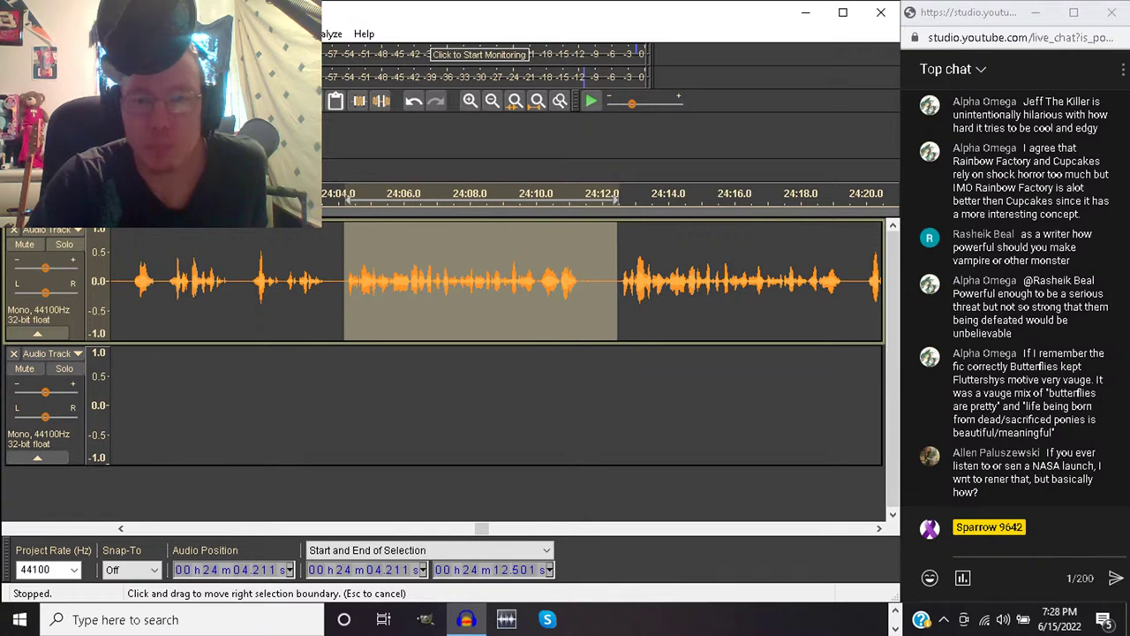
pyautogui.click(348, 198)
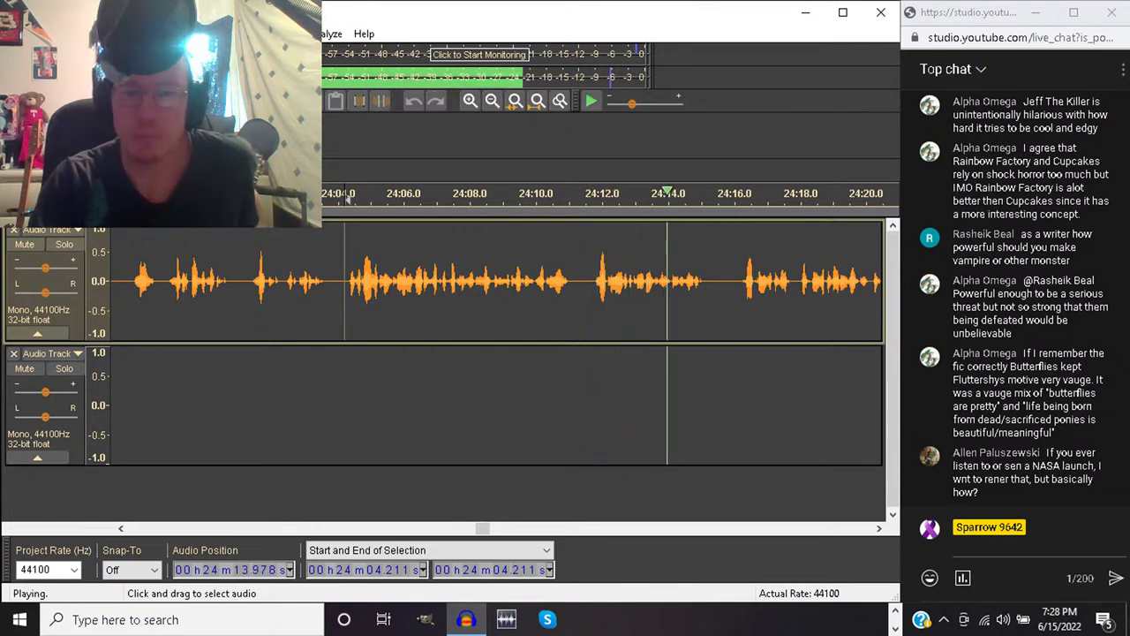
# Delete the short upper-track phrase and following pause from 24 m 09.972 s to 24 m 11.675 s
pyautogui.moveTo(531, 283)
pyautogui.mouseDown()
pyautogui.moveTo(591, 283)
pyautogui.moveTo(537, 283)
pyautogui.mouseUp()
pyautogui.press('space')
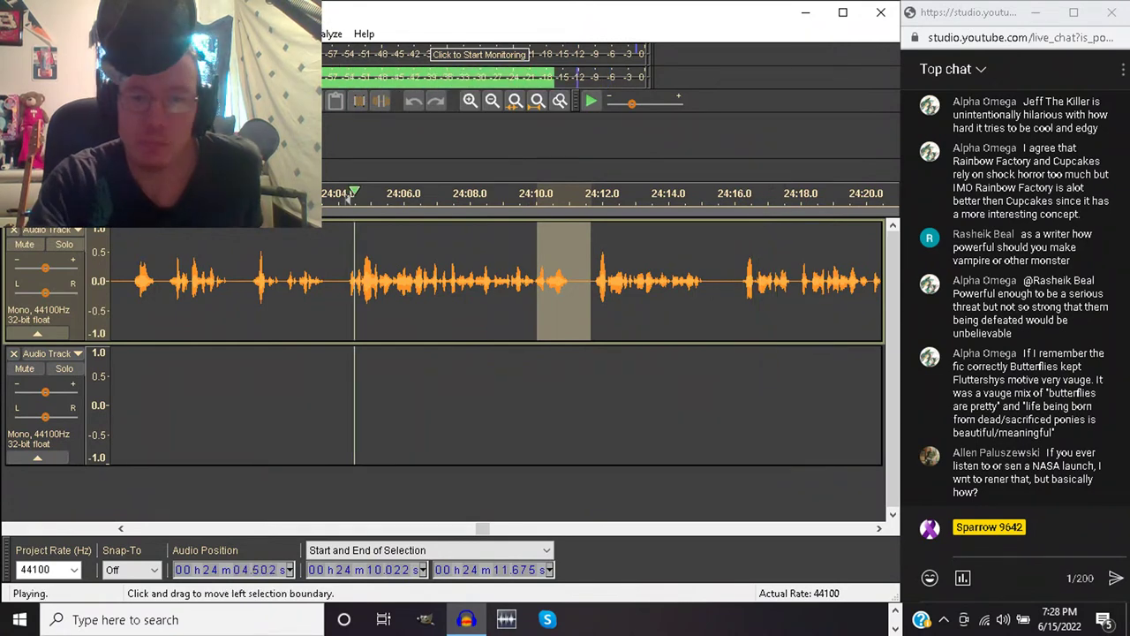
pyautogui.press('space')
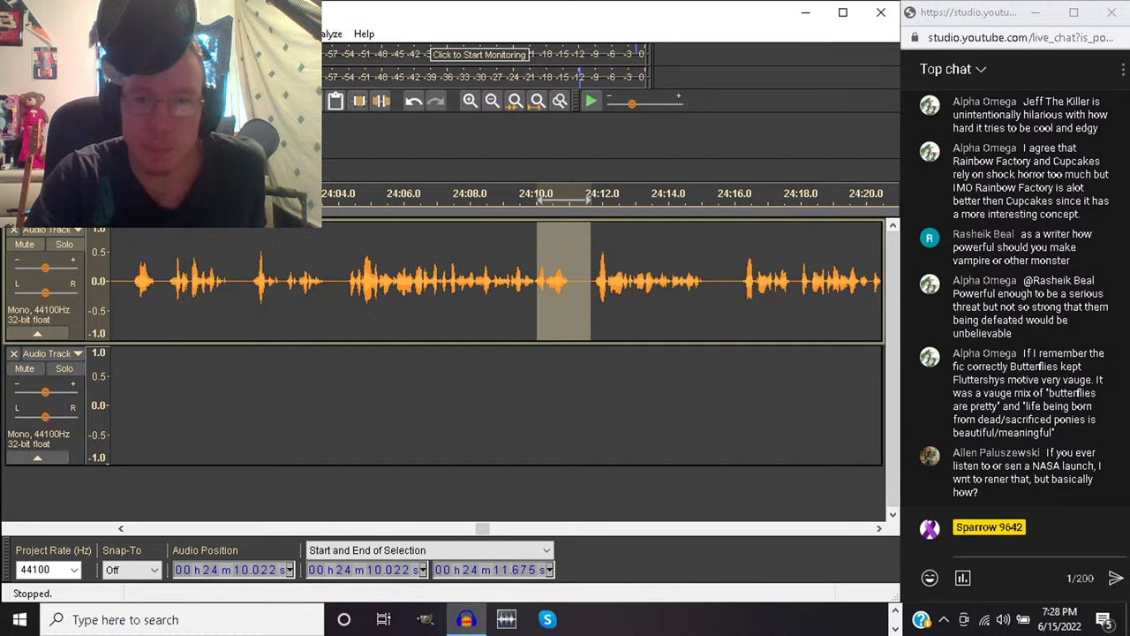
pyautogui.click(469, 101)
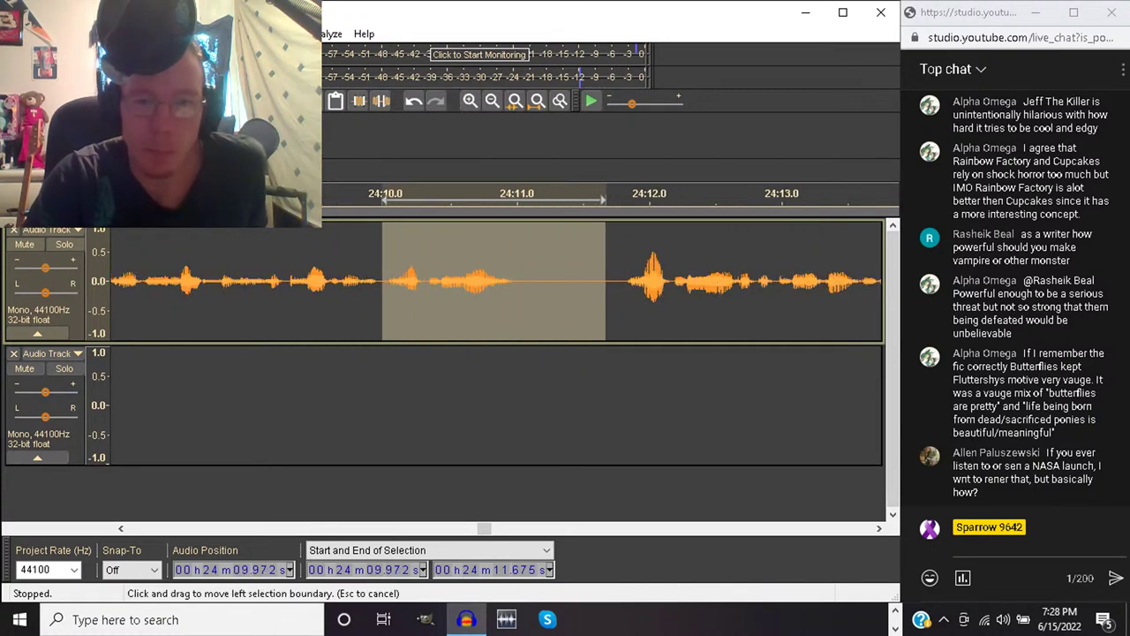
pyautogui.press('Delete')
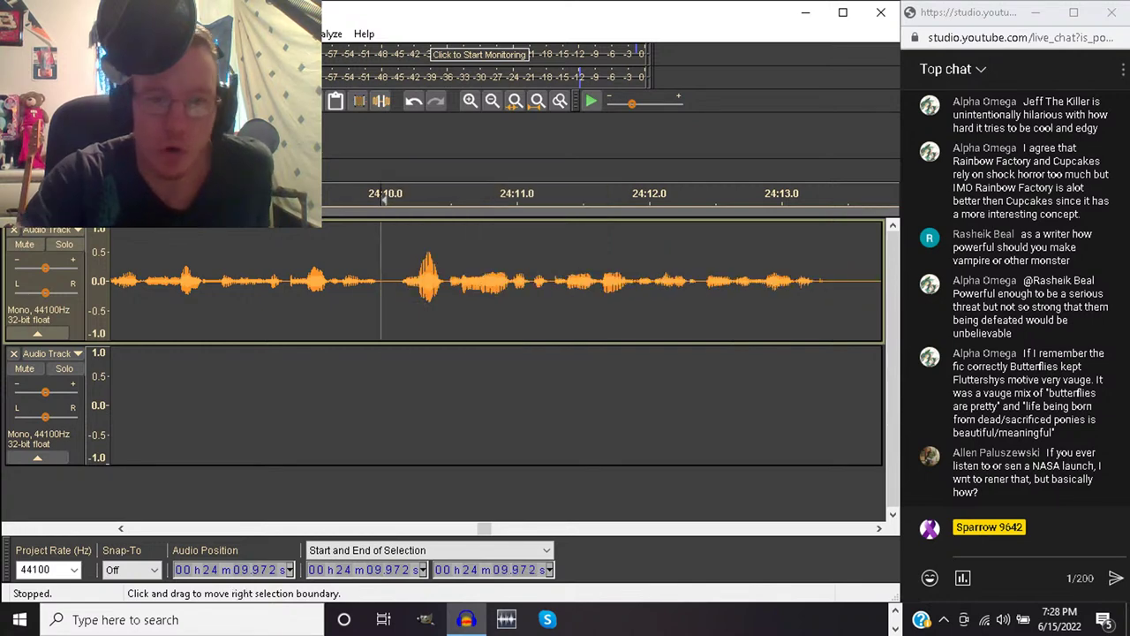
# Play the narration from 24 m 09.590 s and delete the surplus upper-track phrase from 24 m 14.279 s to 24 m 16.233 s
pyautogui.click(331, 292)
pyautogui.press('space')
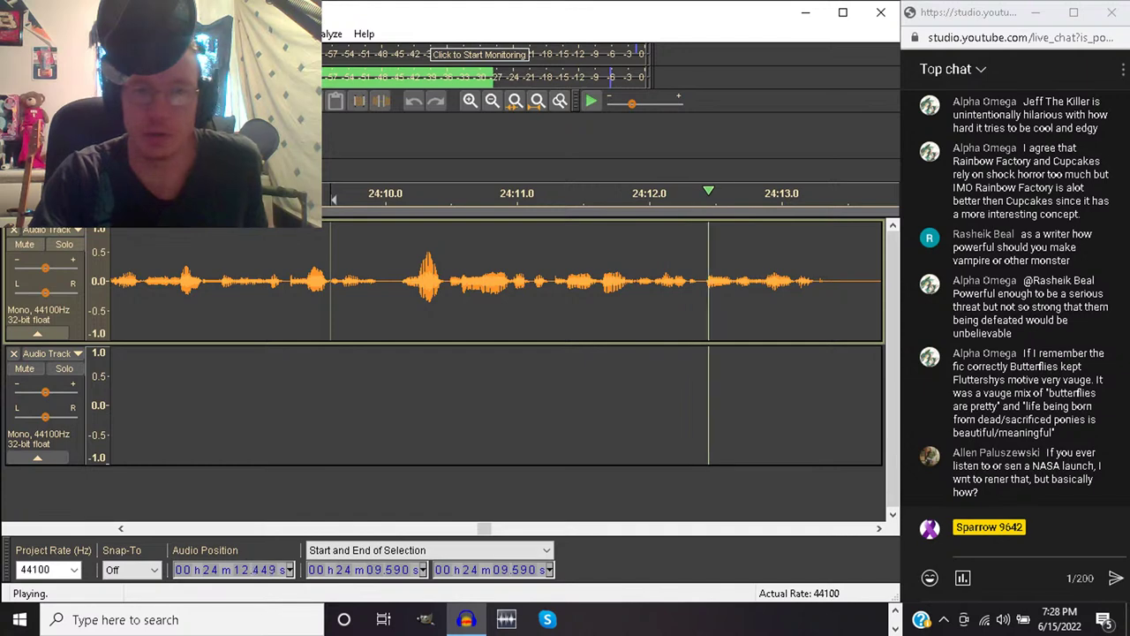
pyautogui.click(492, 101)
pyautogui.click(492, 101)
pyautogui.click(492, 101)
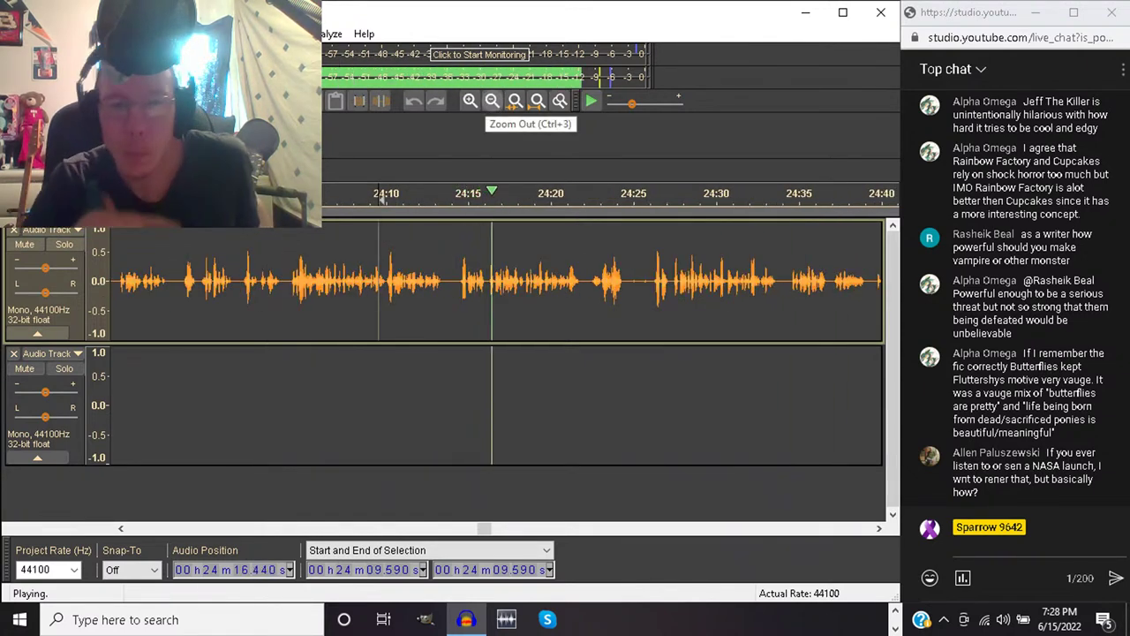
pyautogui.click(456, 283)
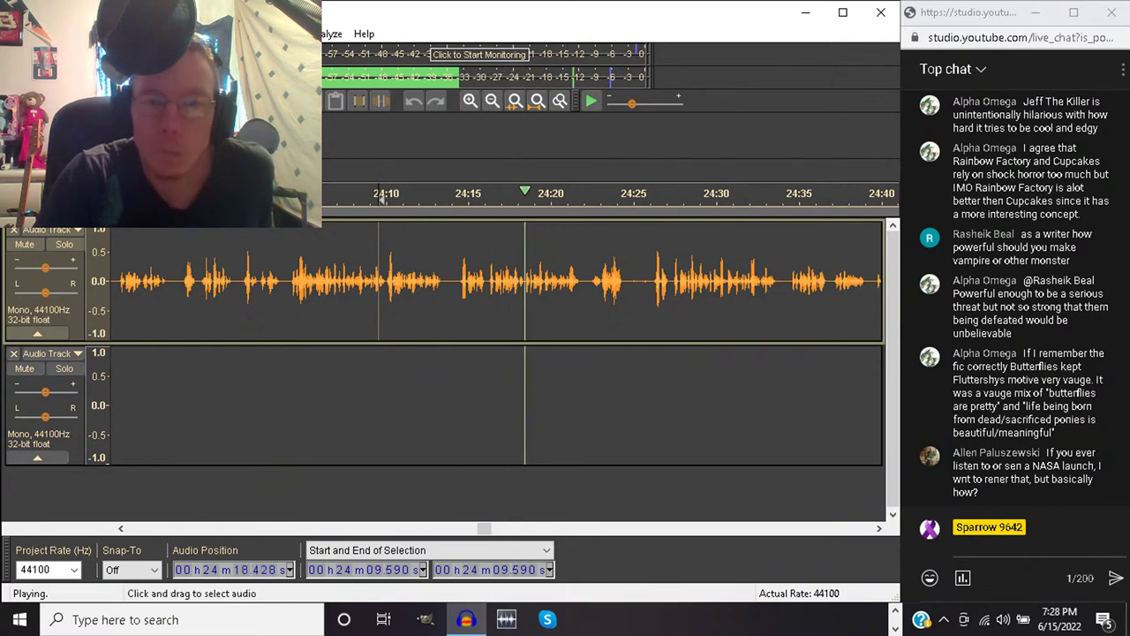
pyautogui.moveTo(457, 283); pyautogui.dragTo(486, 282)
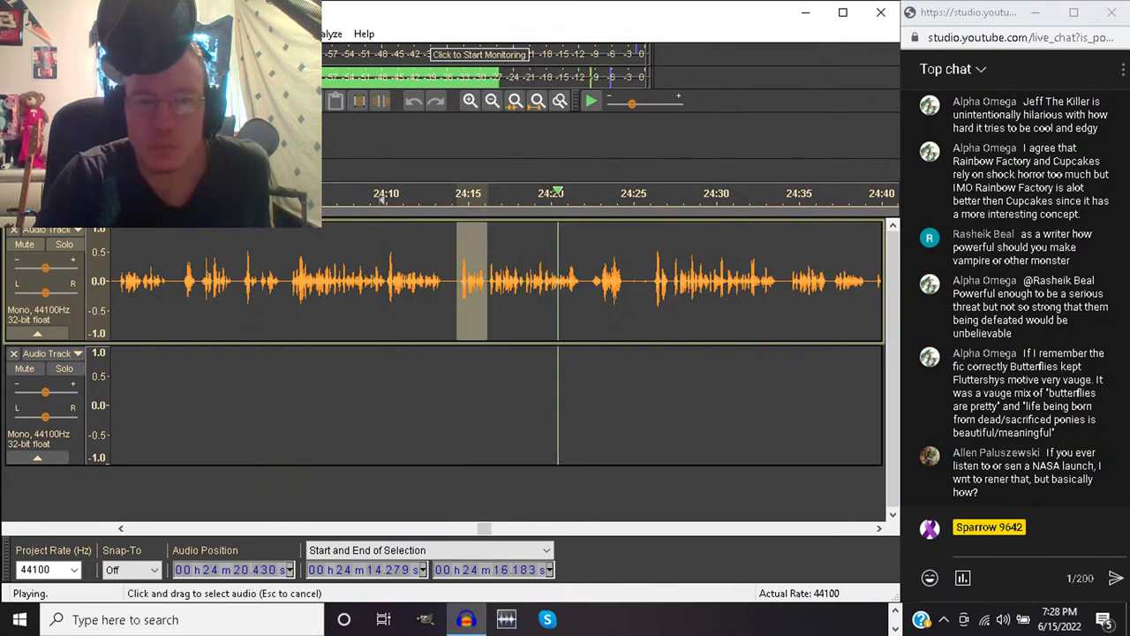
pyautogui.press('space')
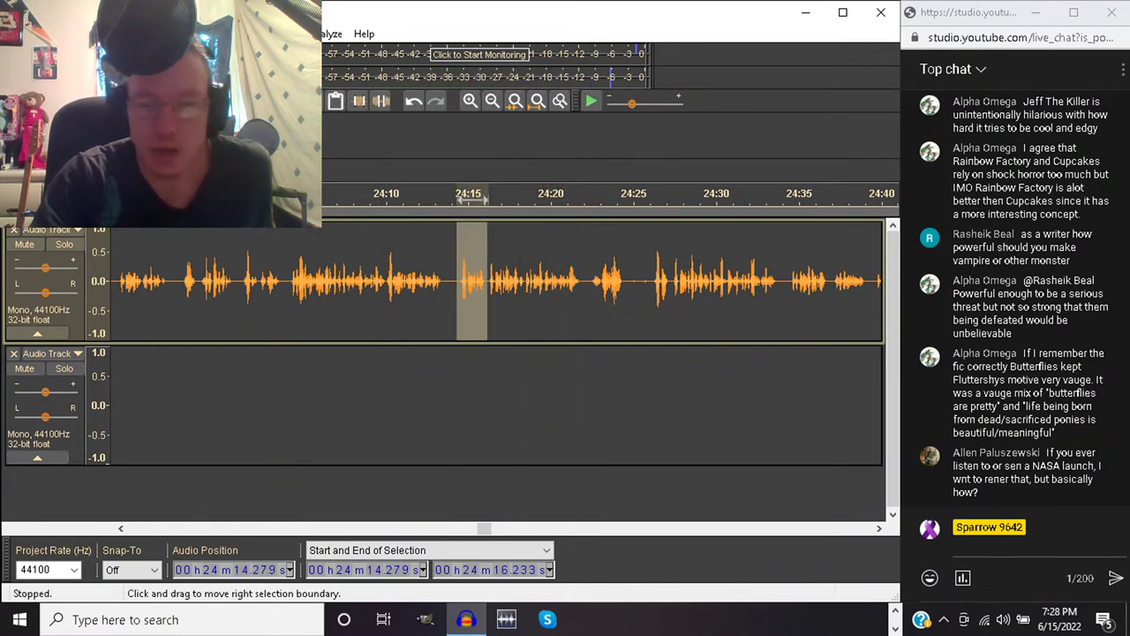
pyautogui.click(456, 283)
# Play the narration from 24 m 14.279 s and delete the surplus upper-track takes from 24 m 14.079 s to 24 m 25.449 s
pyautogui.press('space')
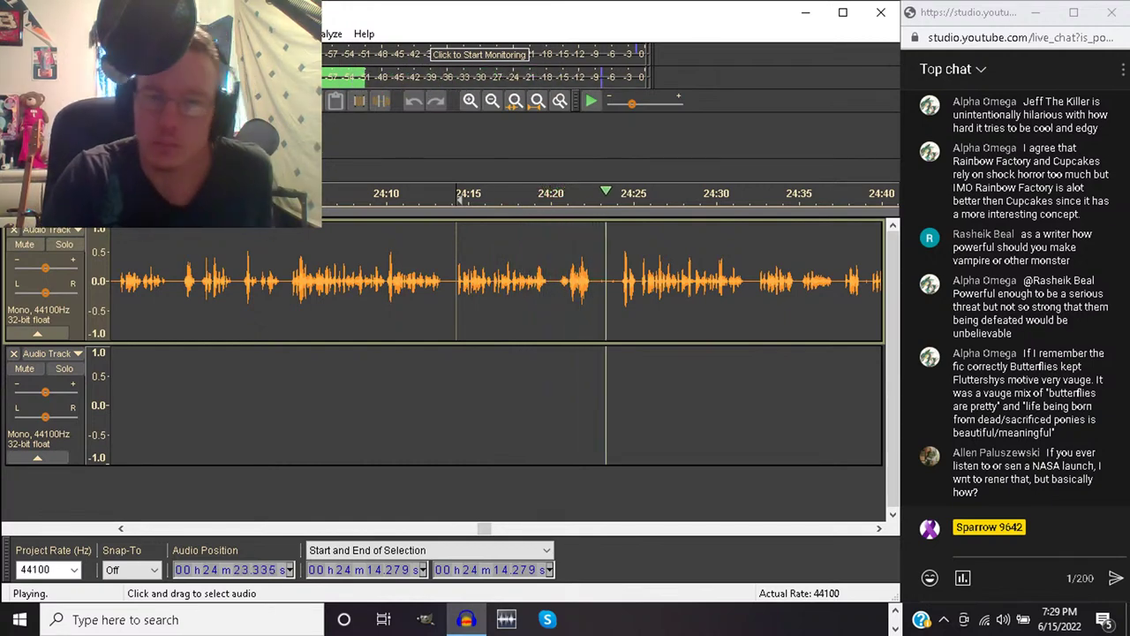
pyautogui.moveTo(554, 283); pyautogui.dragTo(639, 282)
pyautogui.press('space')
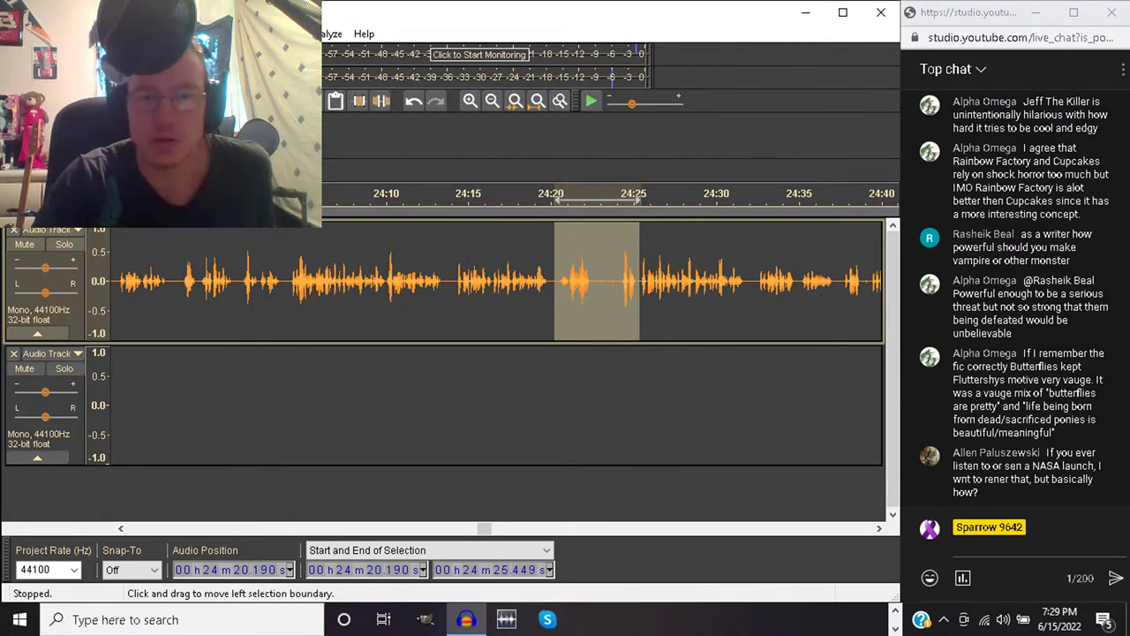
pyautogui.moveTo(530, 283); pyautogui.dragTo(445, 282)
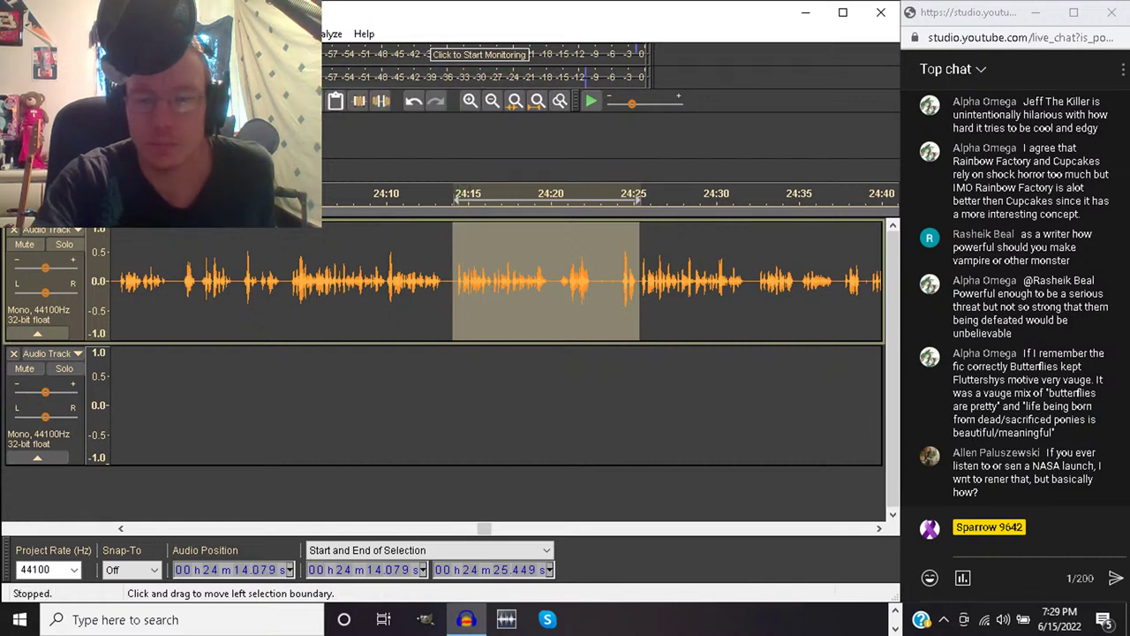
pyautogui.press('Delete')
# Play from 24 m 14.079 s, delete the upper-track take from 24 m 21.091 s to 24 m 27.953 s, and listen on from the join
pyautogui.press('space')
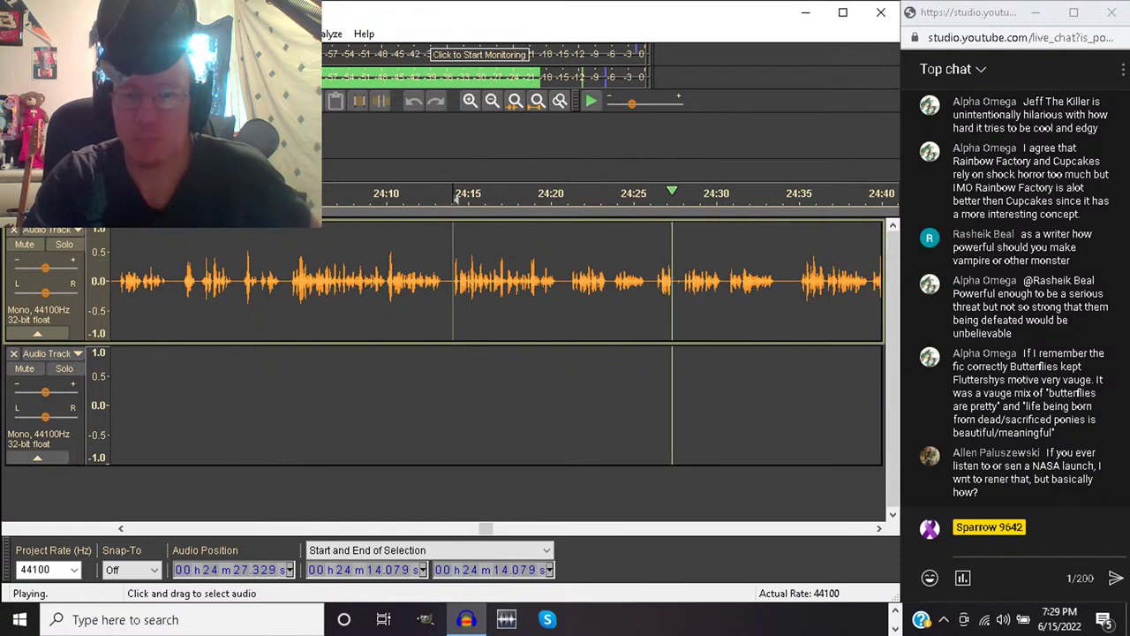
pyautogui.moveTo(568, 281); pyautogui.dragTo(681, 281)
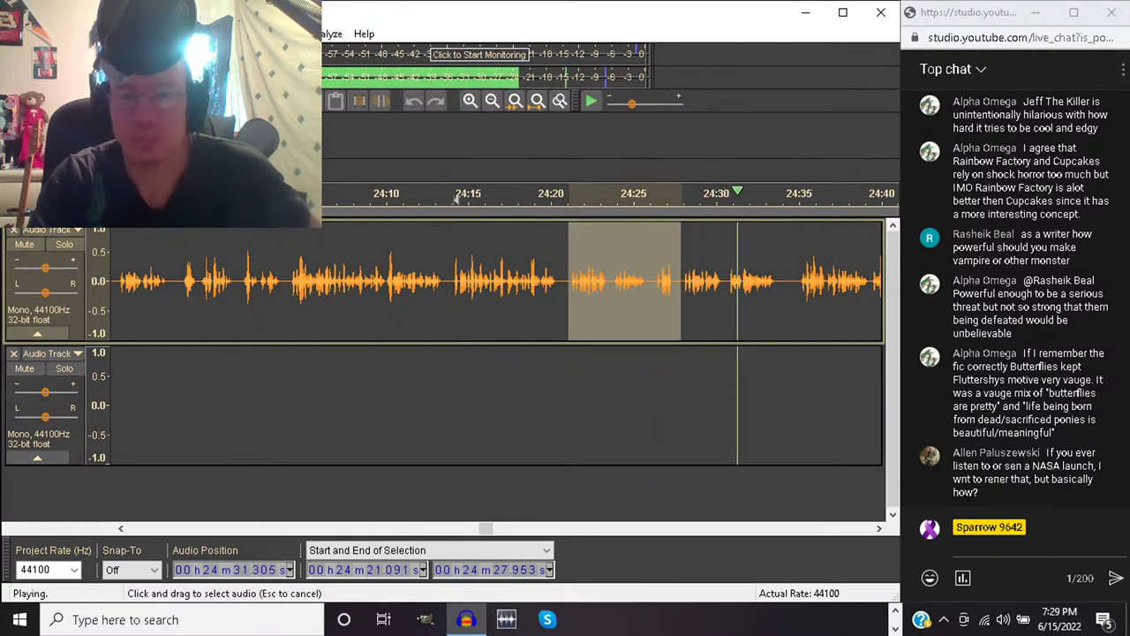
pyautogui.click(569, 199)
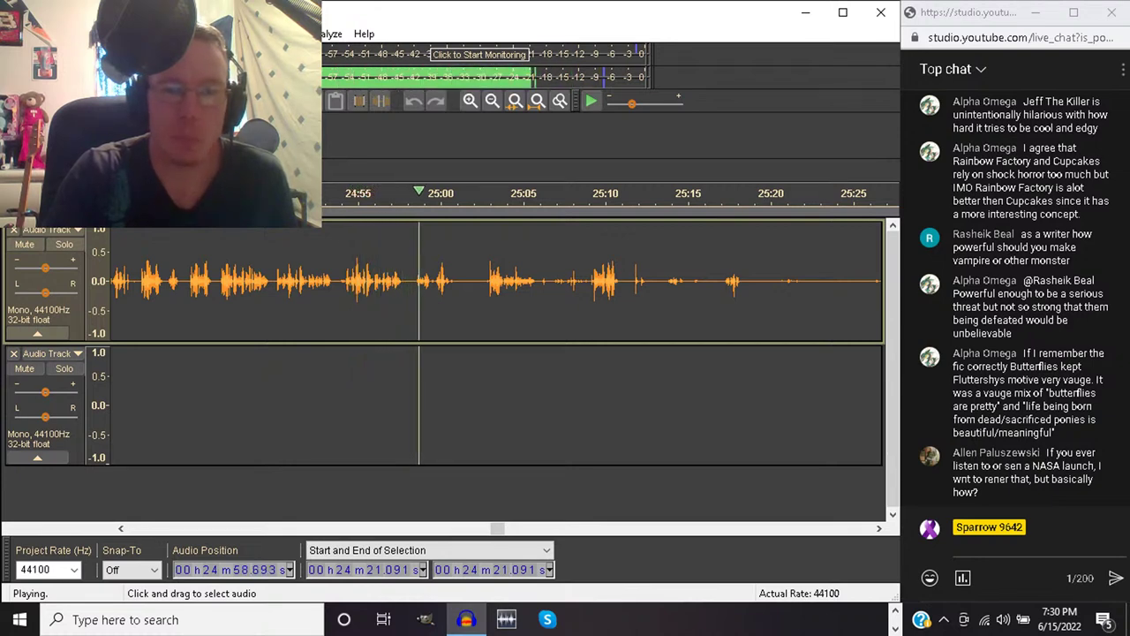
# Delete the surplus upper-track take from 24 m 38.873 s to 24 m 53.649 s and play the narration from the join
pyautogui.click(335, 292)
pyautogui.moveTo(336, 283)
pyautogui.mouseDown()
pyautogui.moveTo(114, 283)
pyautogui.moveTo(343, 283)
pyautogui.mouseUp()
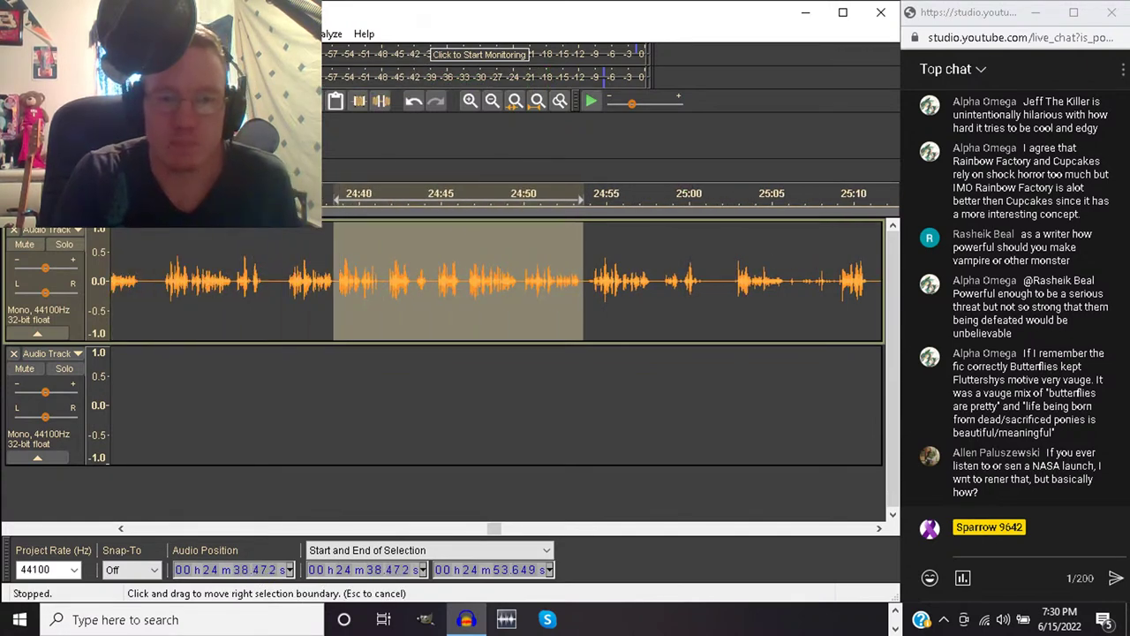
pyautogui.press('space')
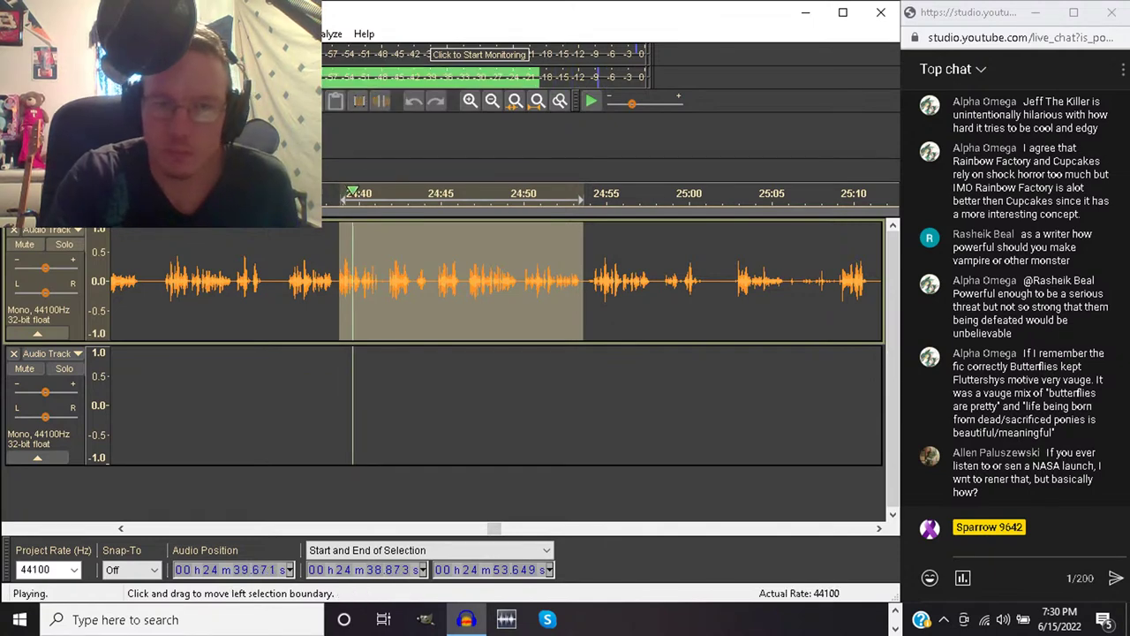
pyautogui.press('space')
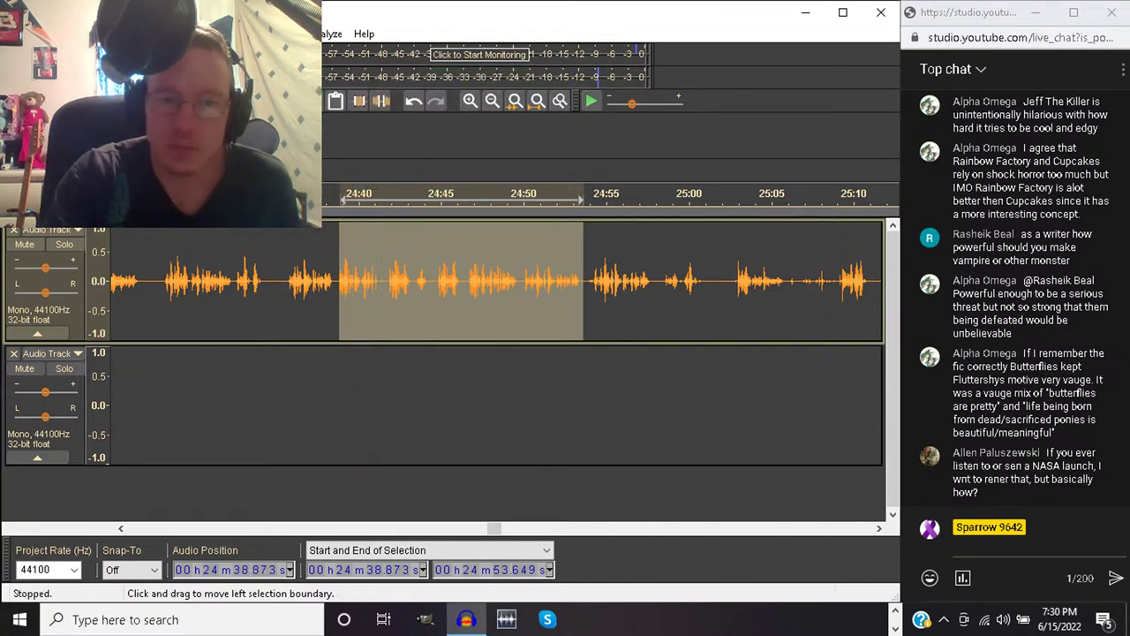
pyautogui.click(340, 283)
pyautogui.press('space')
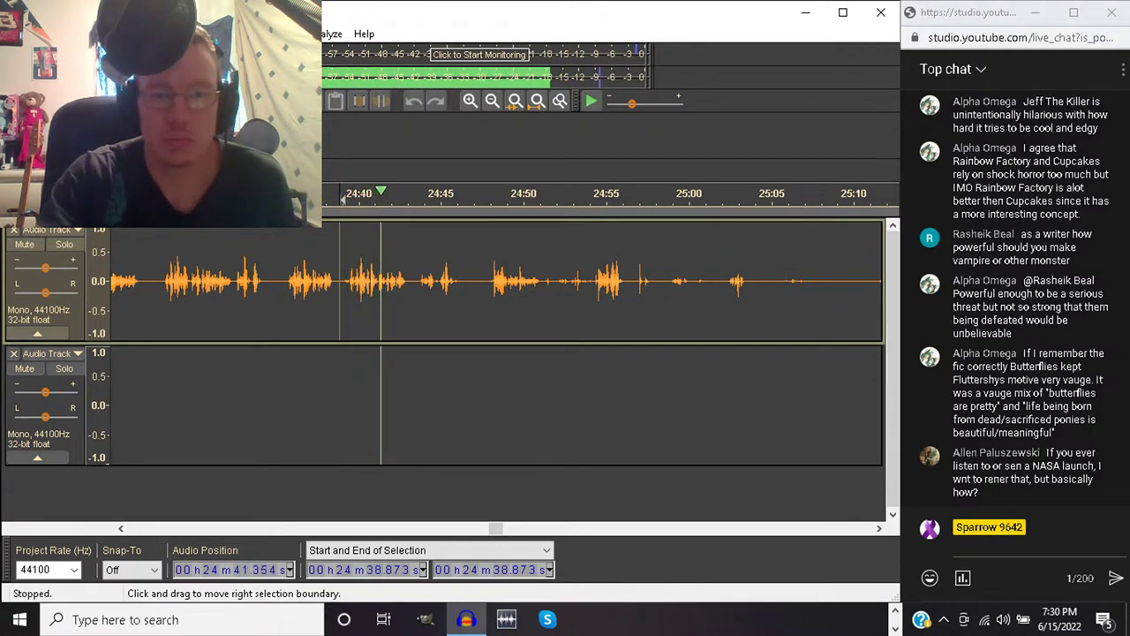
# Undo the recent upper-track deletions back to the take selected from 24 m 21.091 s to 24 m 27.953 s
pyautogui.press('space')
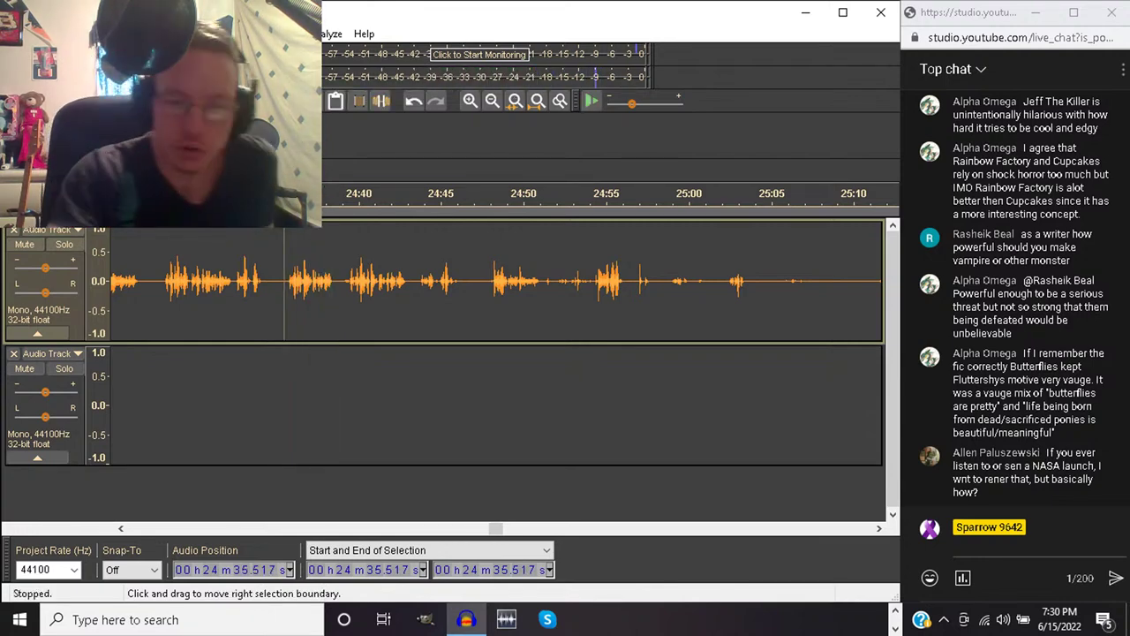
pyautogui.moveTo(339, 282); pyautogui.dragTo(583, 283)
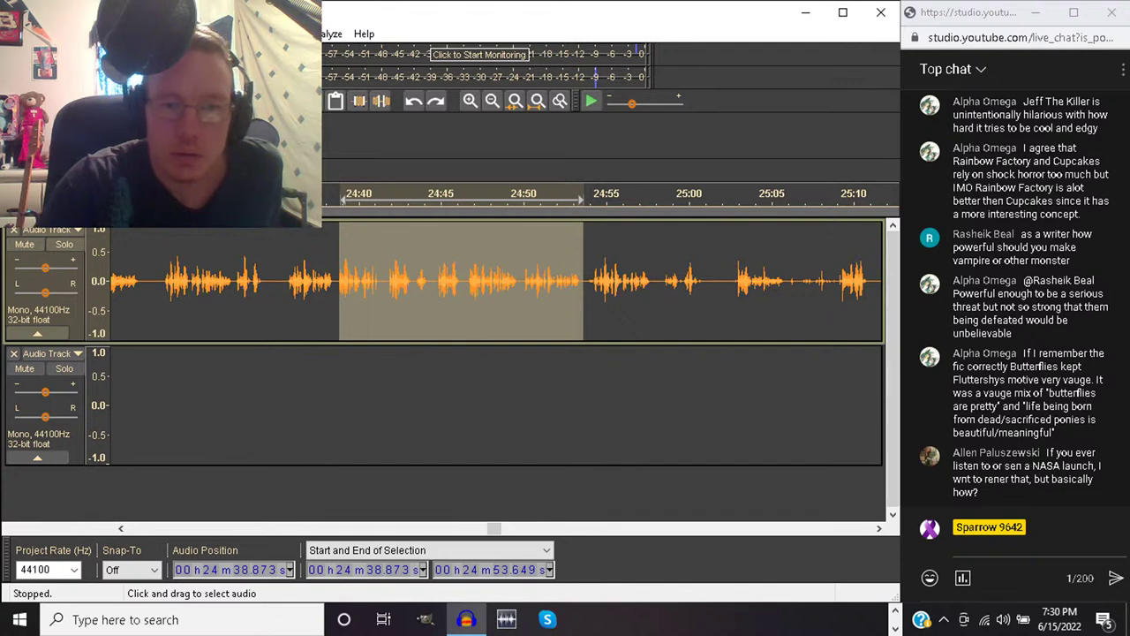
pyautogui.moveTo(351, 283); pyautogui.dragTo(378, 283)
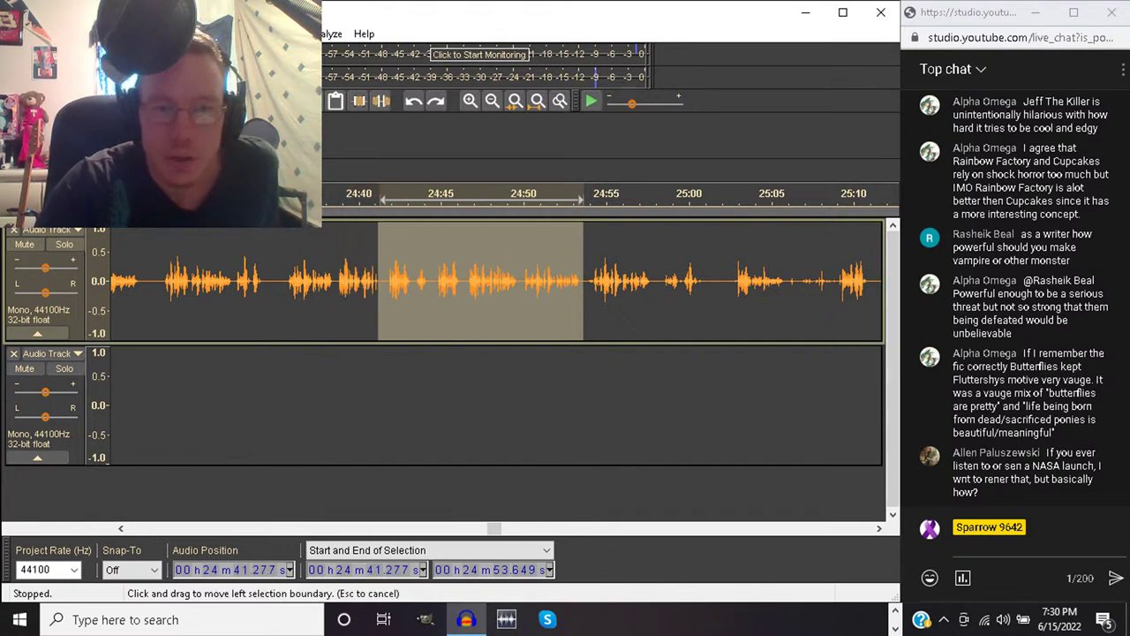
pyautogui.press('Home')
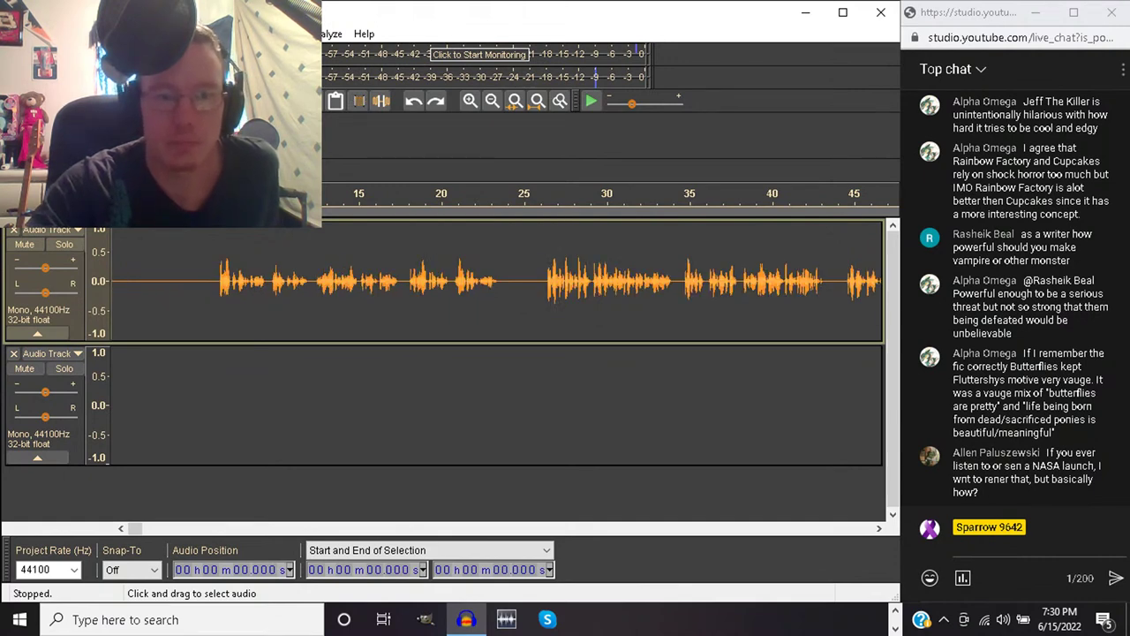
pyautogui.press('space')
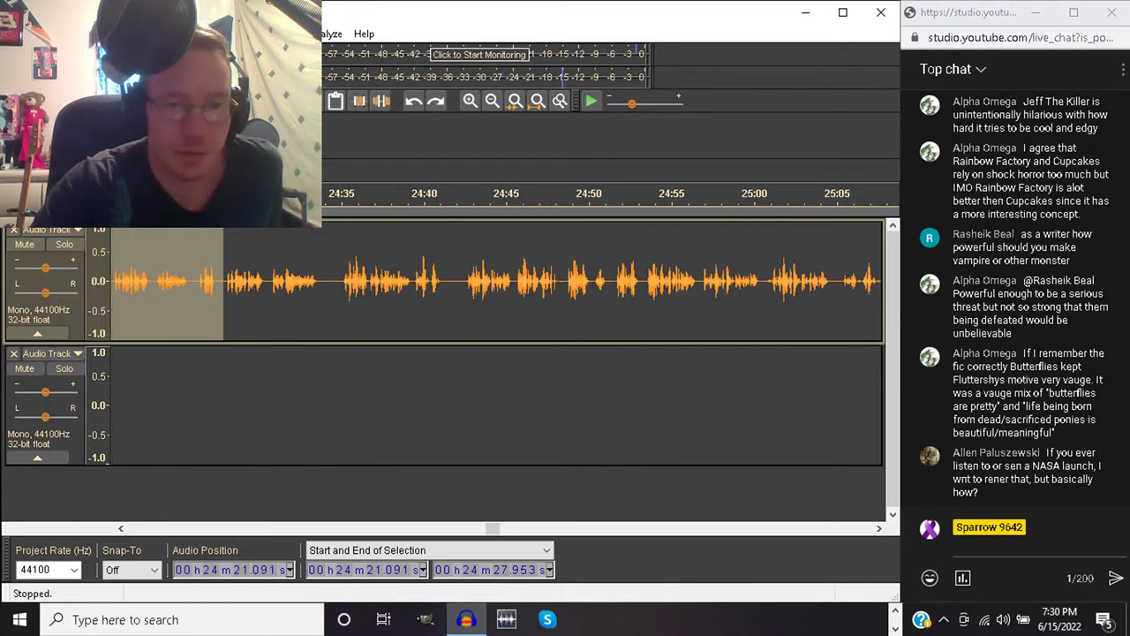
pyautogui.hscroll(-5, 494, 280)
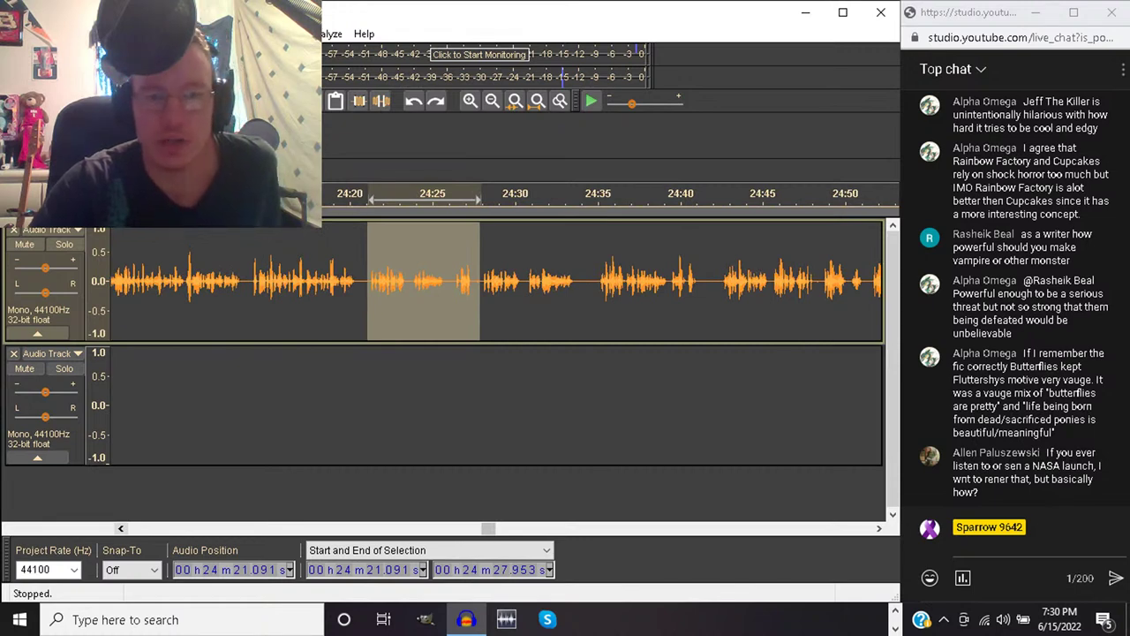
# Play and delete the upper-track take from 24 m 21.091 s to 24 m 27.953 s, checking the join and from 24 m 28.104 s
pyautogui.press('space')
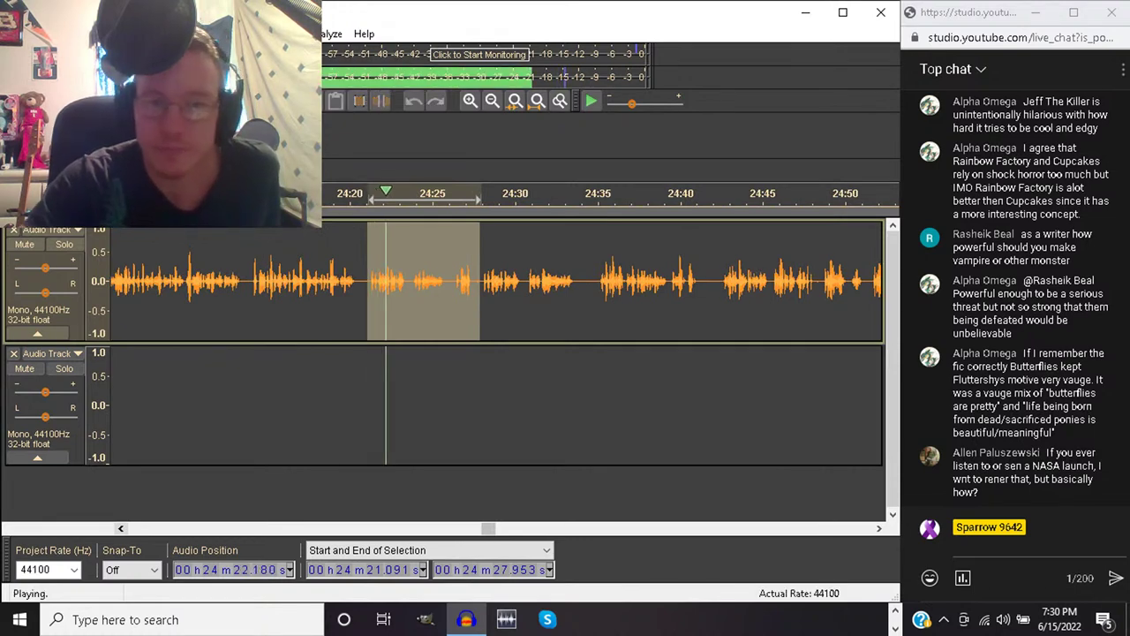
pyautogui.press('space')
pyautogui.press('Delete')
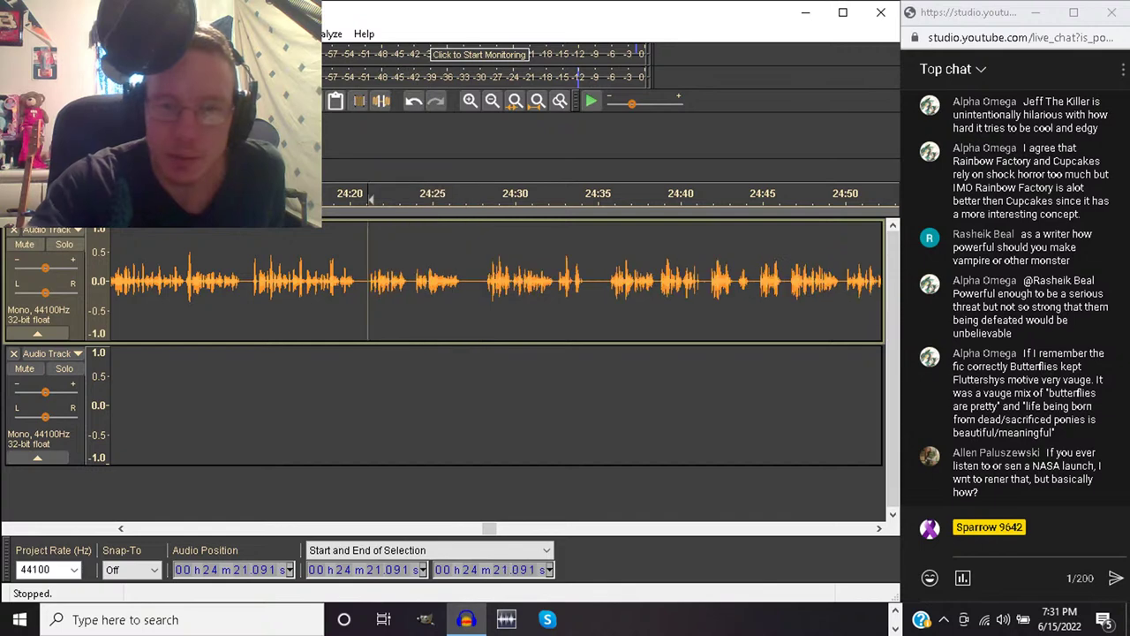
pyautogui.press('space')
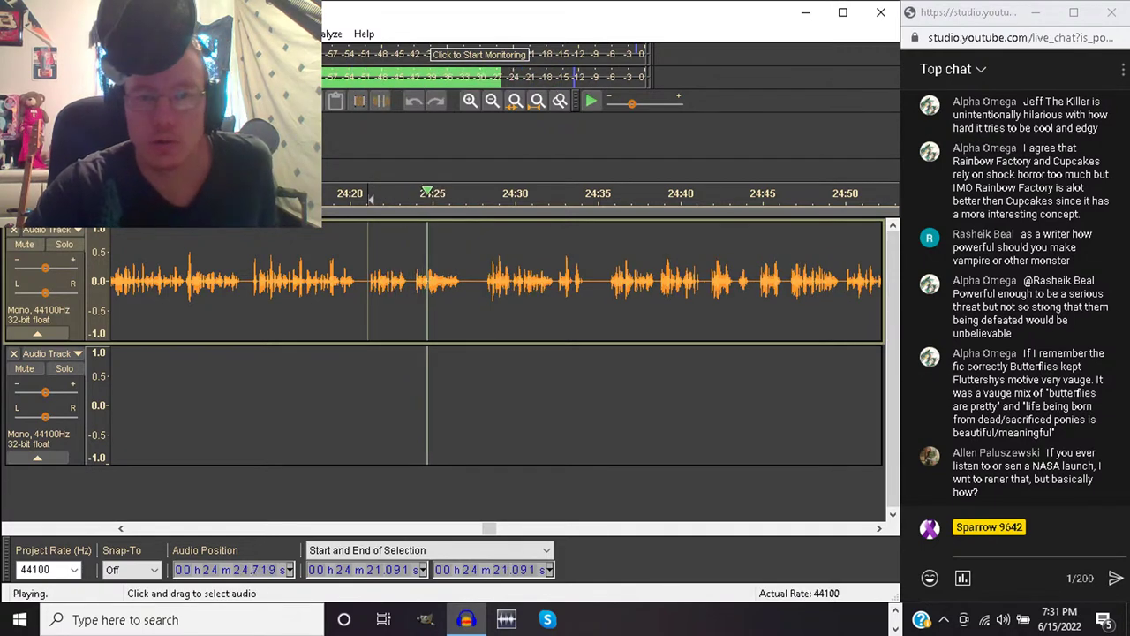
pyautogui.press('space')
pyautogui.click(484, 283)
pyautogui.press('space')
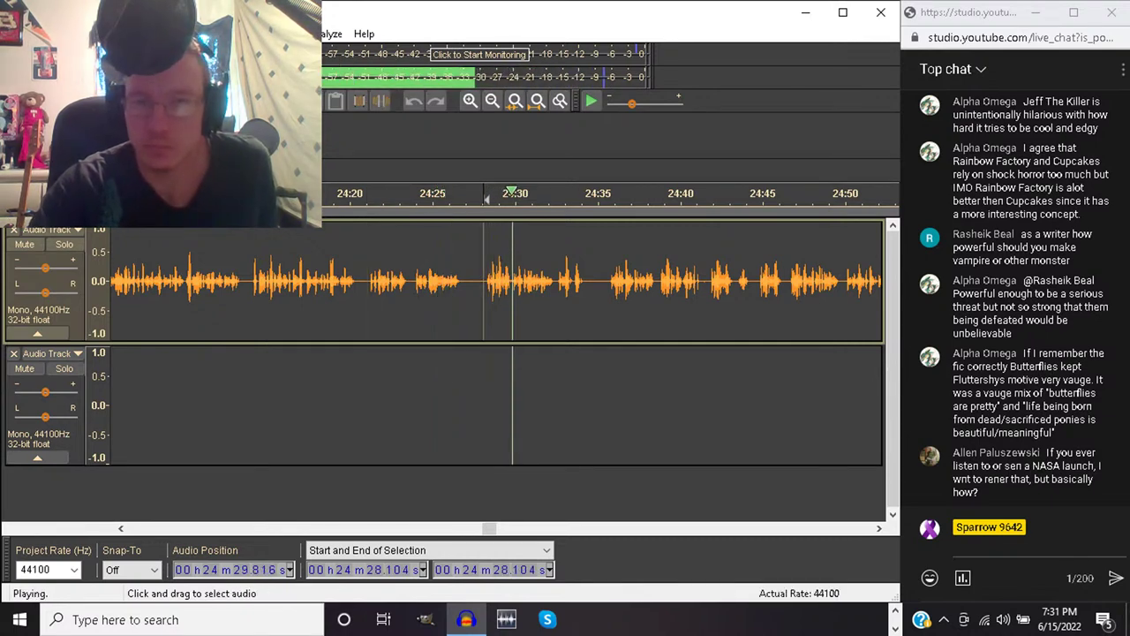
pyautogui.press('space')
# Play from 24 m 35.617 s and 24 m 38.773 s, and delete the upper-track takes from 24 m 38.773 s to about 25 m 33 s
pyautogui.click(609, 283)
pyautogui.press('space')
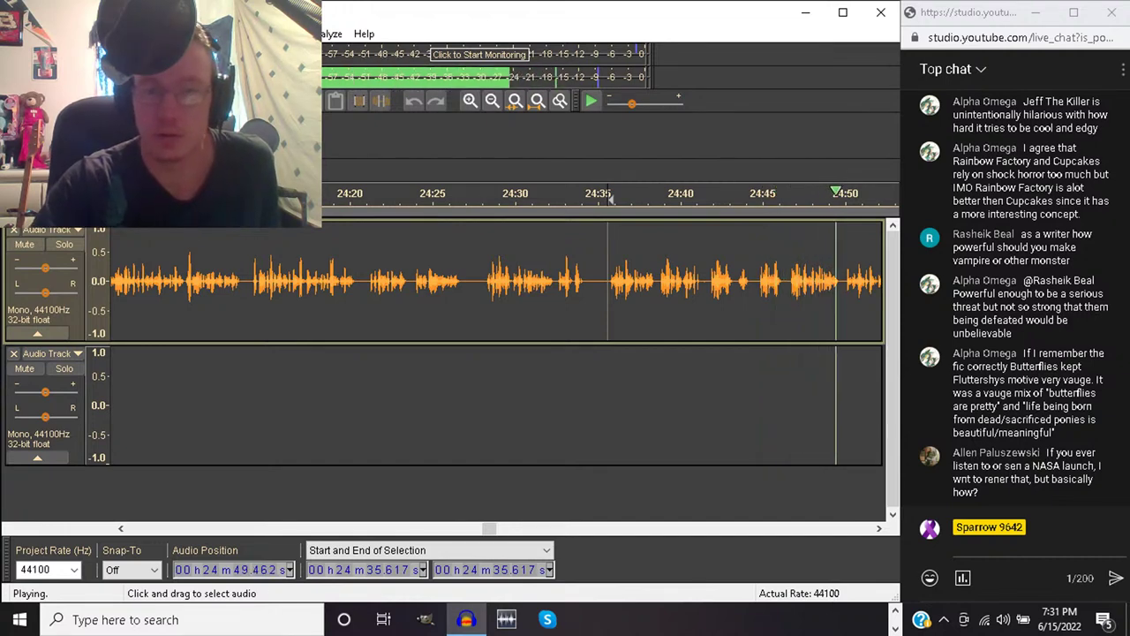
pyautogui.click(661, 200)
pyautogui.click(663, 200)
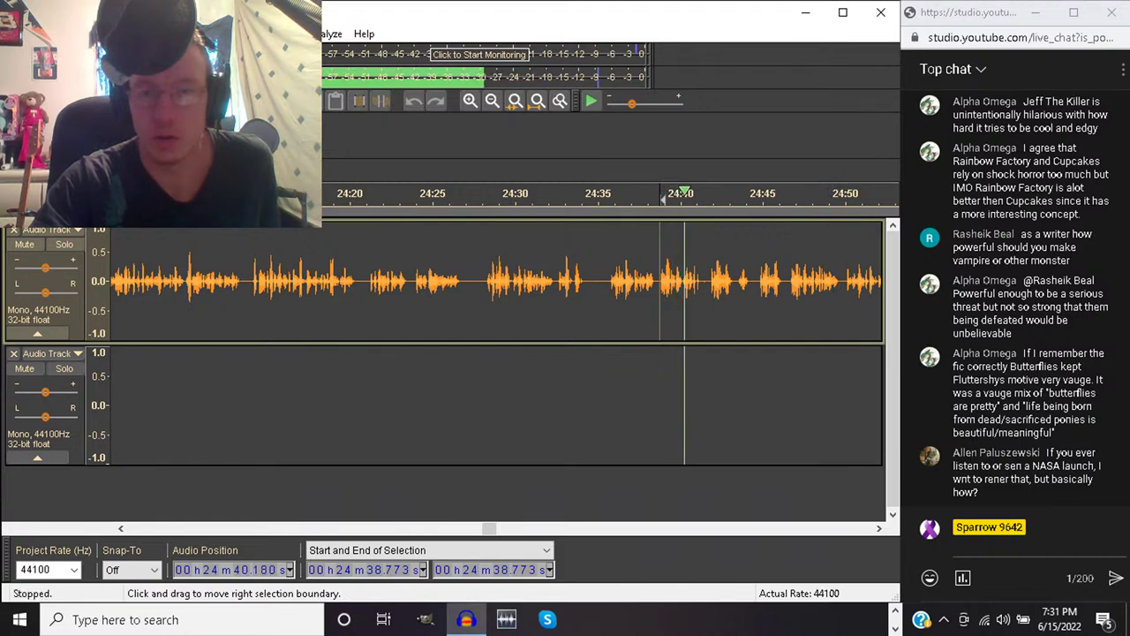
pyautogui.moveTo(660, 282); pyautogui.dragTo(692, 282)
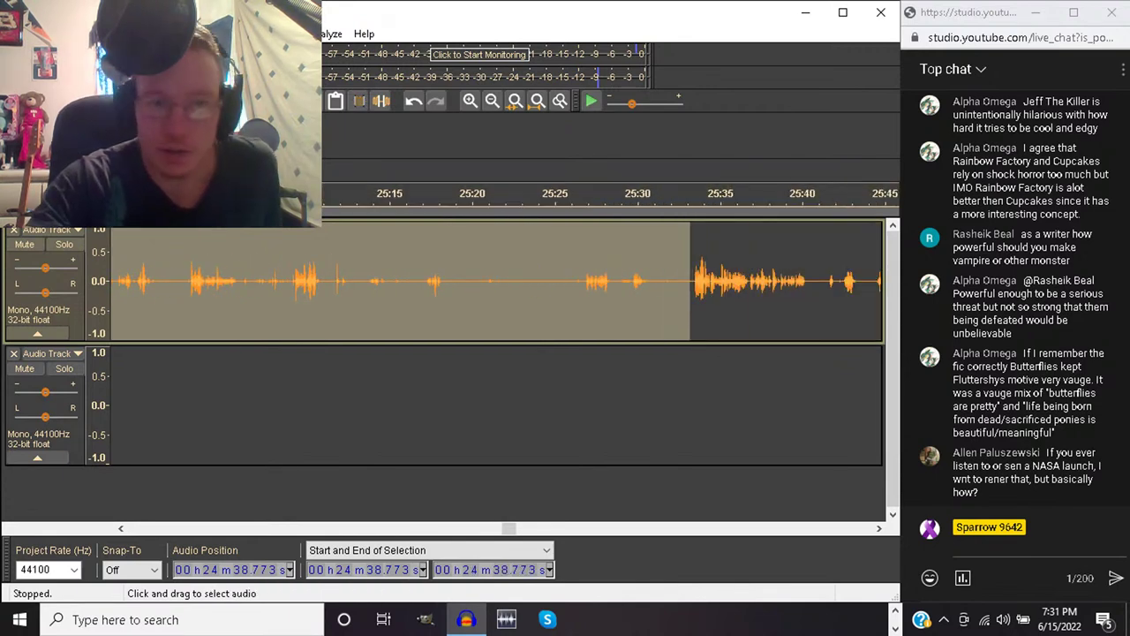
pyautogui.press('Left')
pyautogui.press('space')
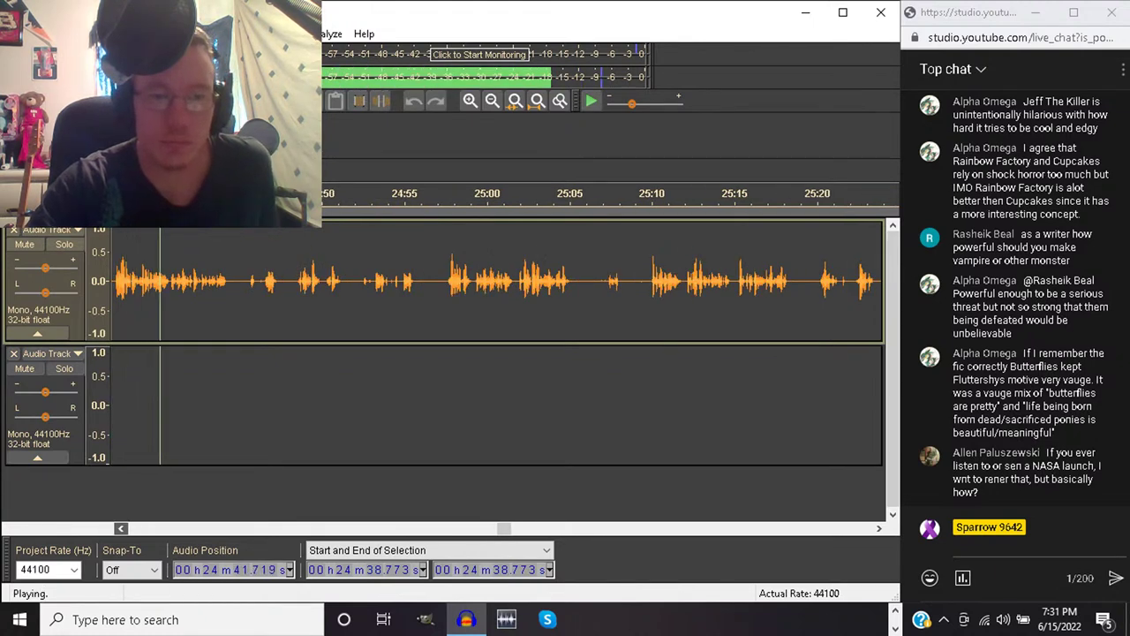
pyautogui.hscroll(-4, 494, 344)
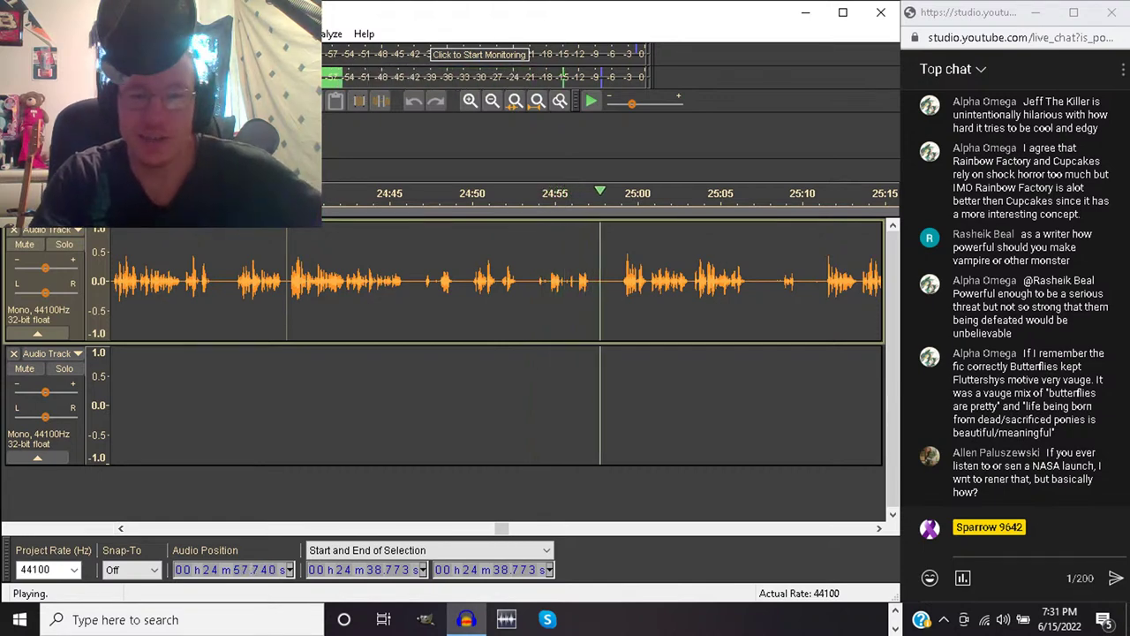
# Play from 24 m 53.749 s, delete the upper-track phrase from there to 24 m 55.853 s, and listen on from the join
pyautogui.click(534, 283)
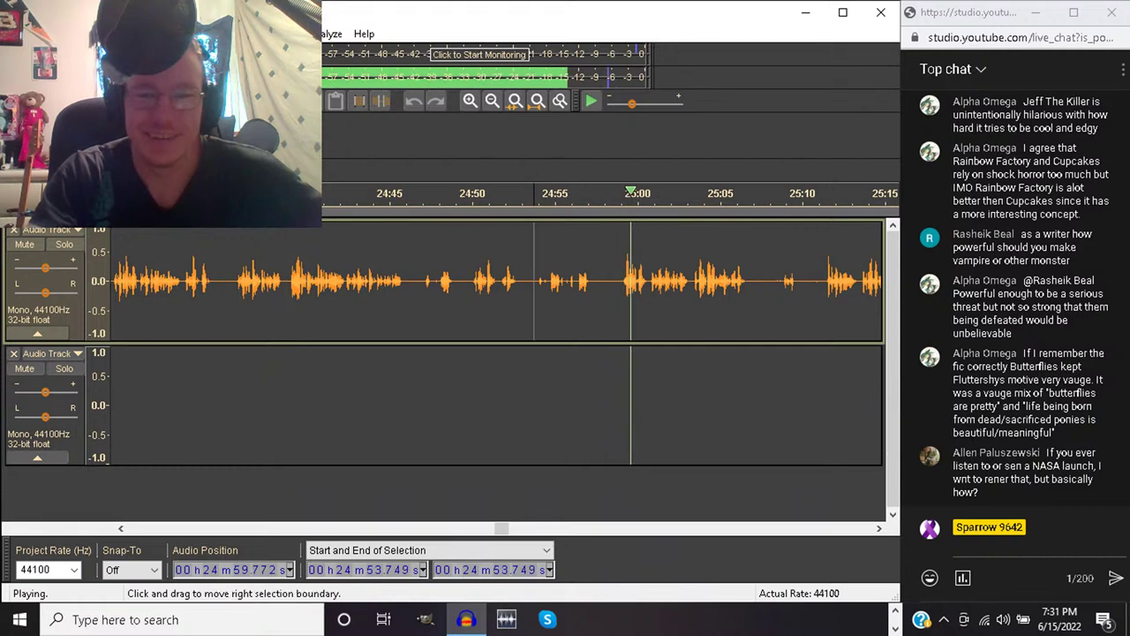
pyautogui.press('space')
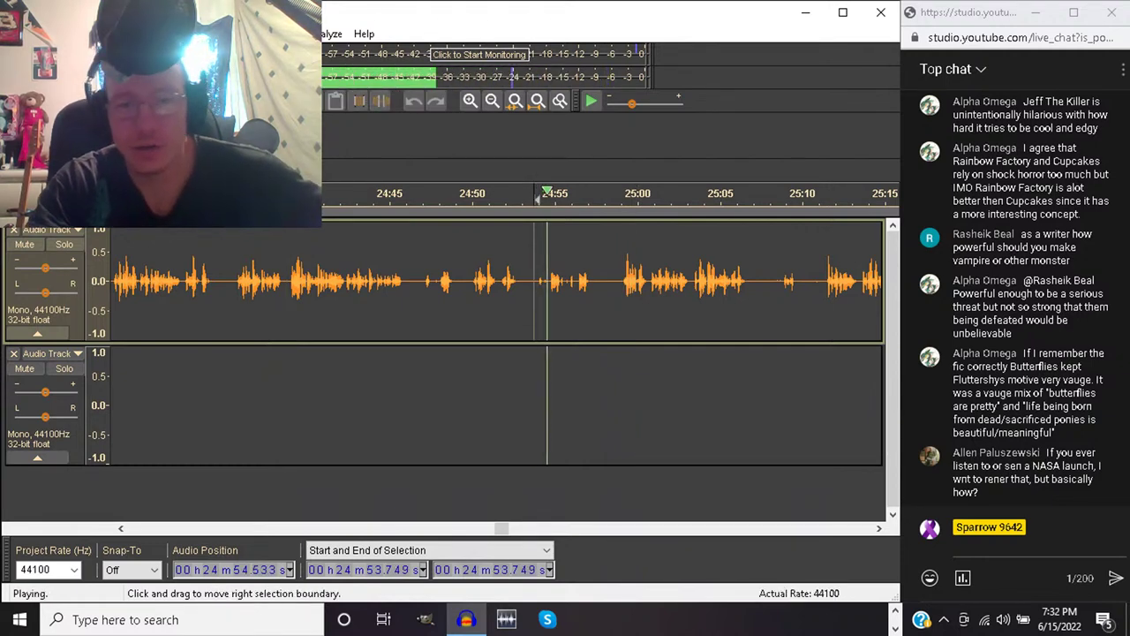
pyautogui.moveTo(534, 282); pyautogui.dragTo(569, 282)
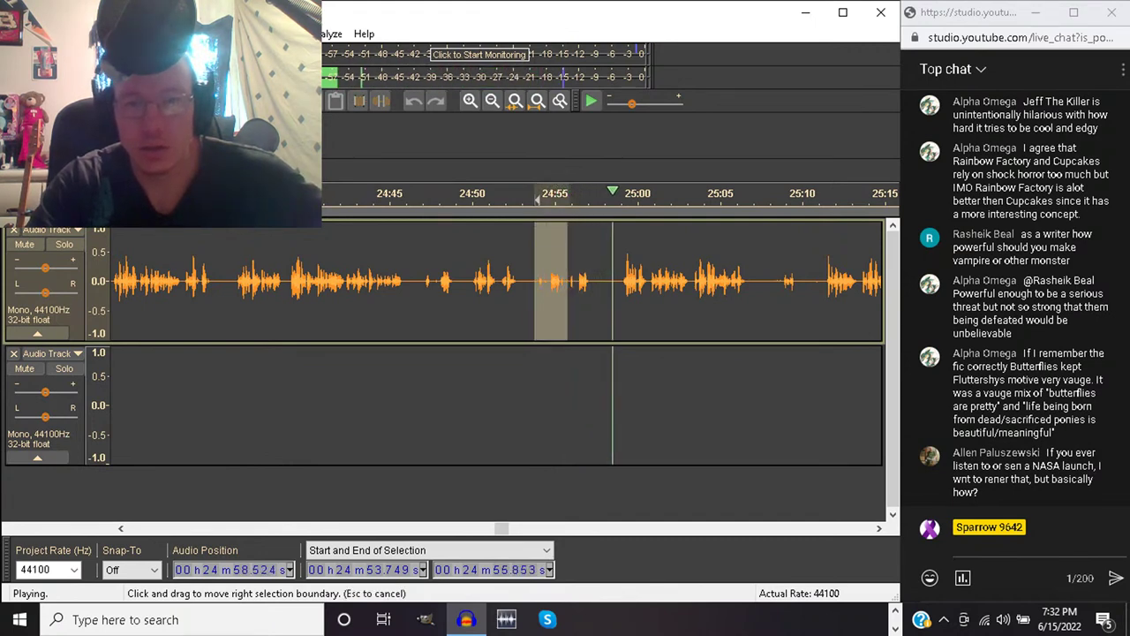
pyautogui.press('space')
pyautogui.press('Delete')
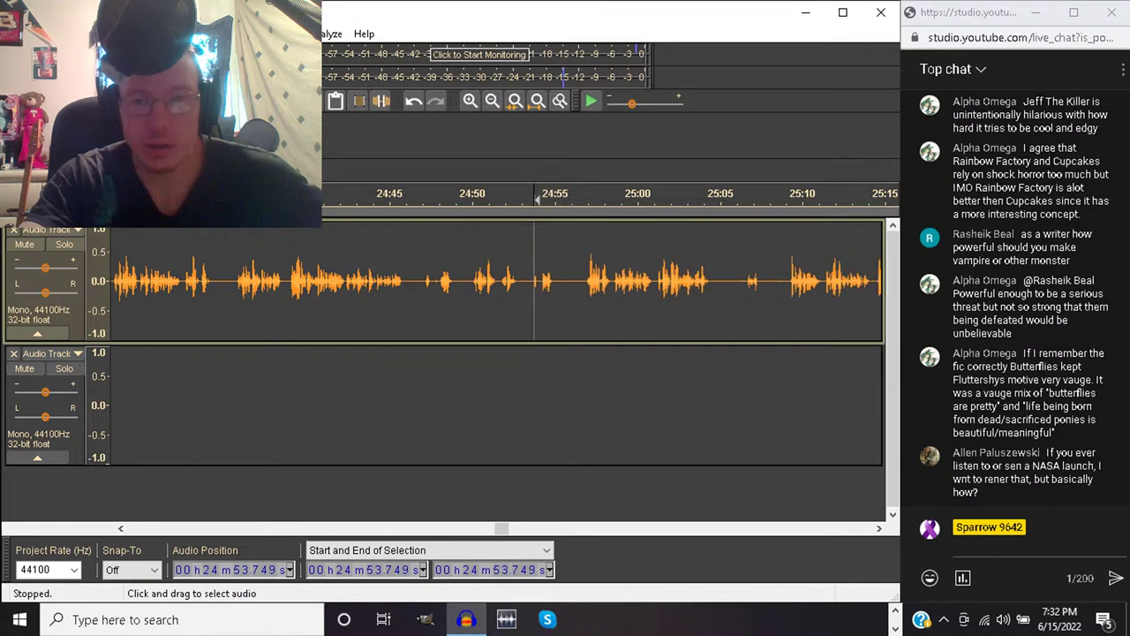
pyautogui.press('space')
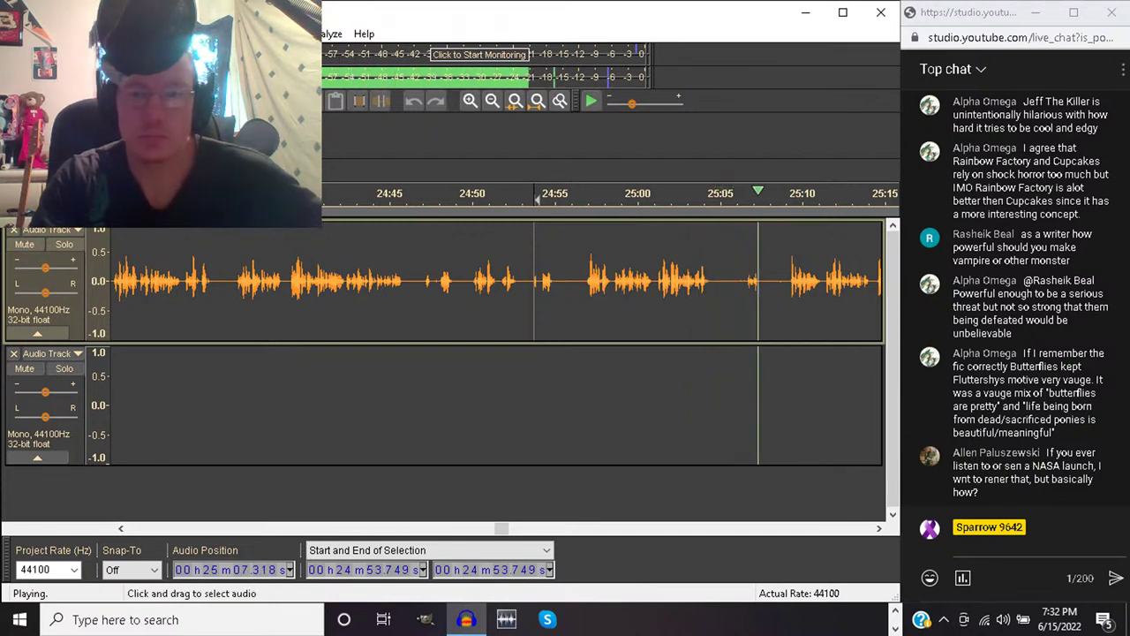
# Delete the upper-track sound from 25 m 05.620 s to 25 m 09.026 s, cut 25 m 04.819 s to 25 m 05.320 s, and play from 25 m 02.064 s
pyautogui.moveTo(731, 281); pyautogui.dragTo(788, 281)
pyautogui.press('space')
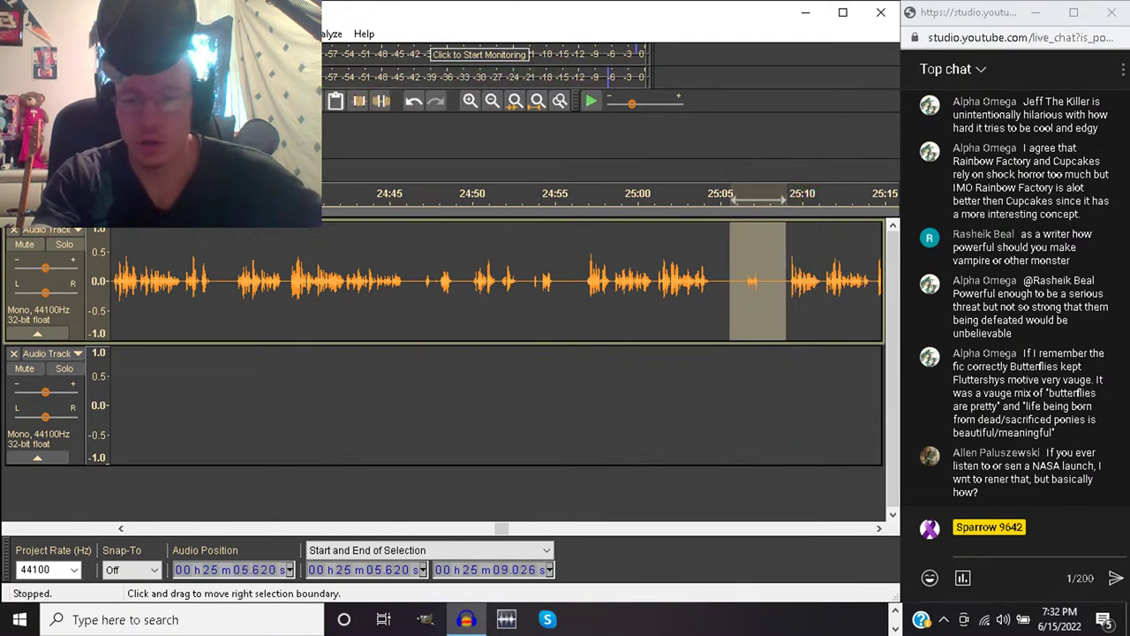
pyautogui.click(730, 281)
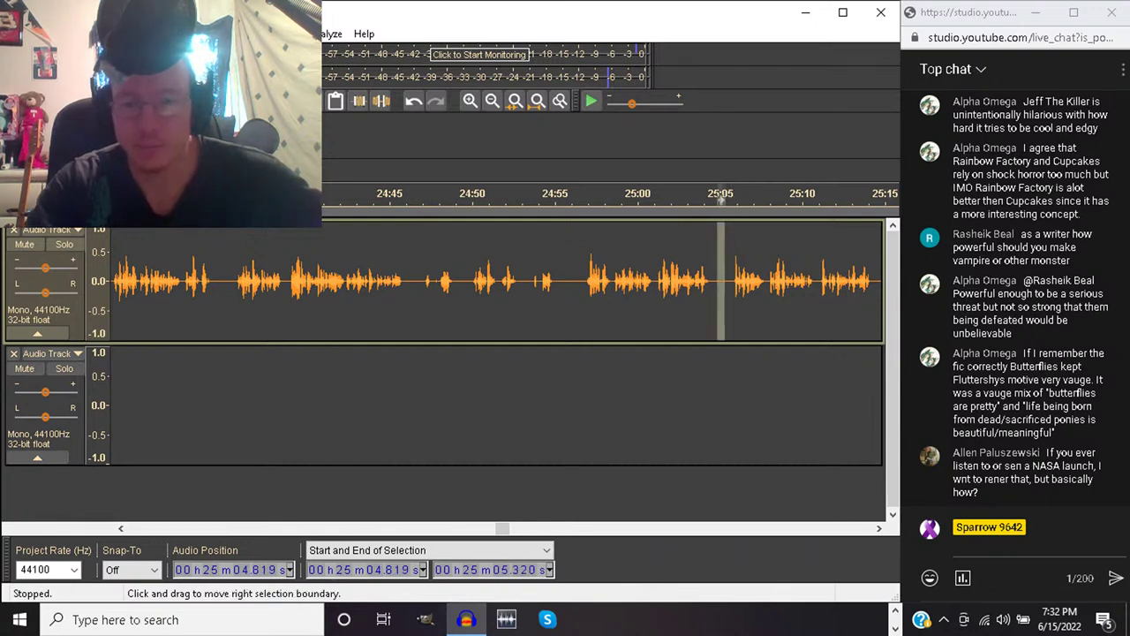
pyautogui.press('Delete')
pyautogui.click(672, 198)
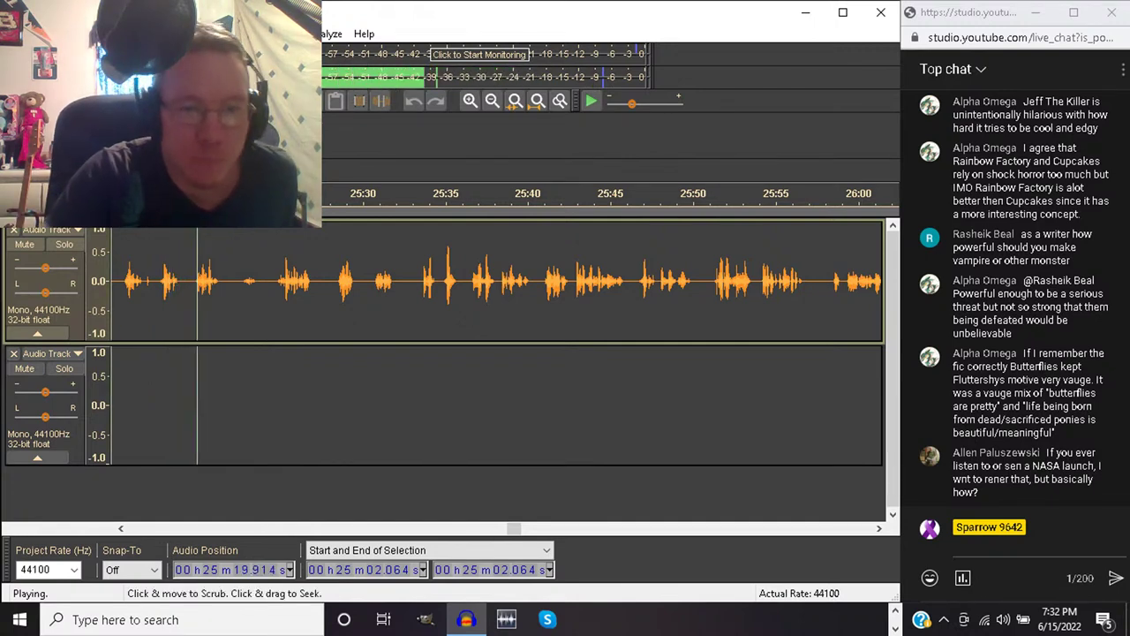
# Delete the surplus upper-track phrase from 25 m 15.287 s to 25 m 17.541 s and play the narration from the join
pyautogui.moveTo(118, 282); pyautogui.dragTo(156, 283)
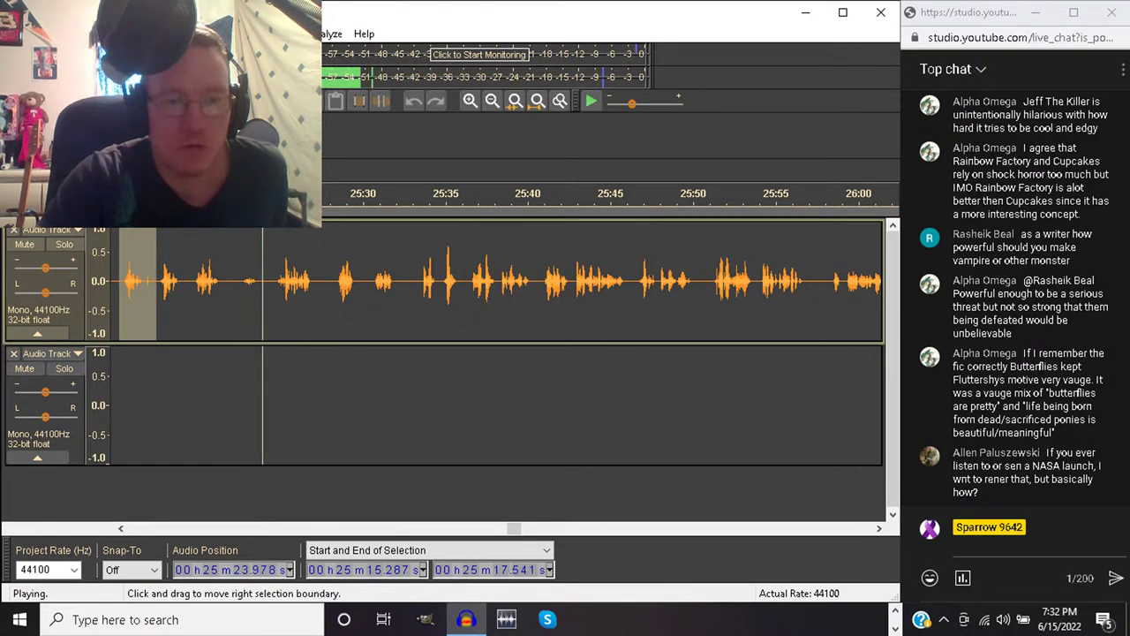
pyautogui.press('space')
pyautogui.press('Delete')
pyautogui.press('space')
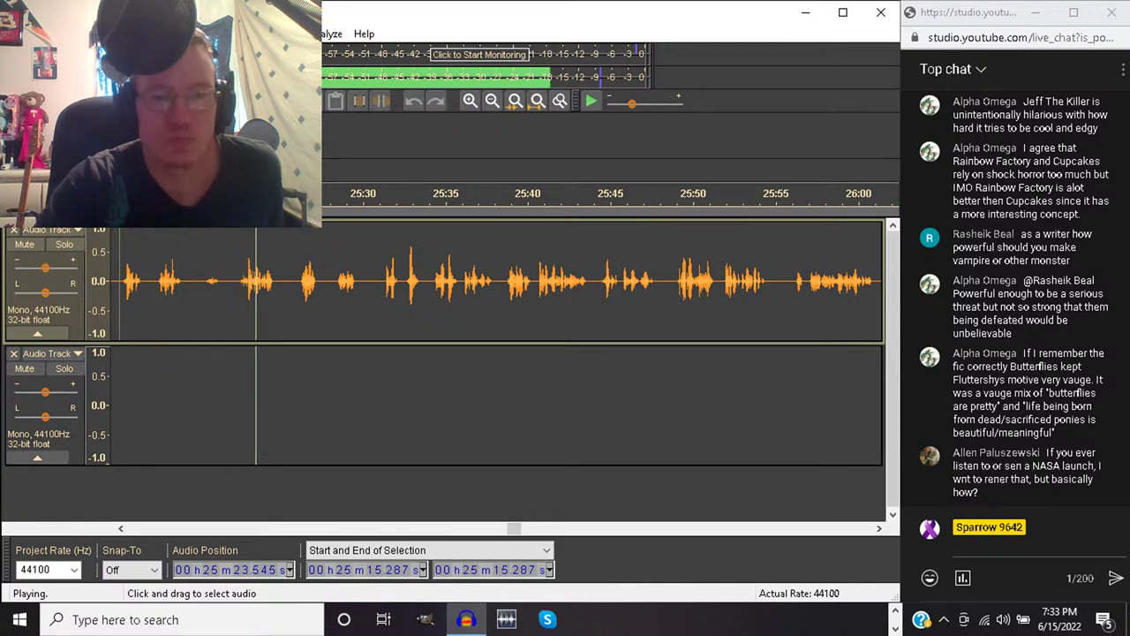
# Delete the surplus upper-track takes from 25 m 20.196 s to 25 m 25.956 s
pyautogui.moveTo(200, 283); pyautogui.dragTo(292, 283)
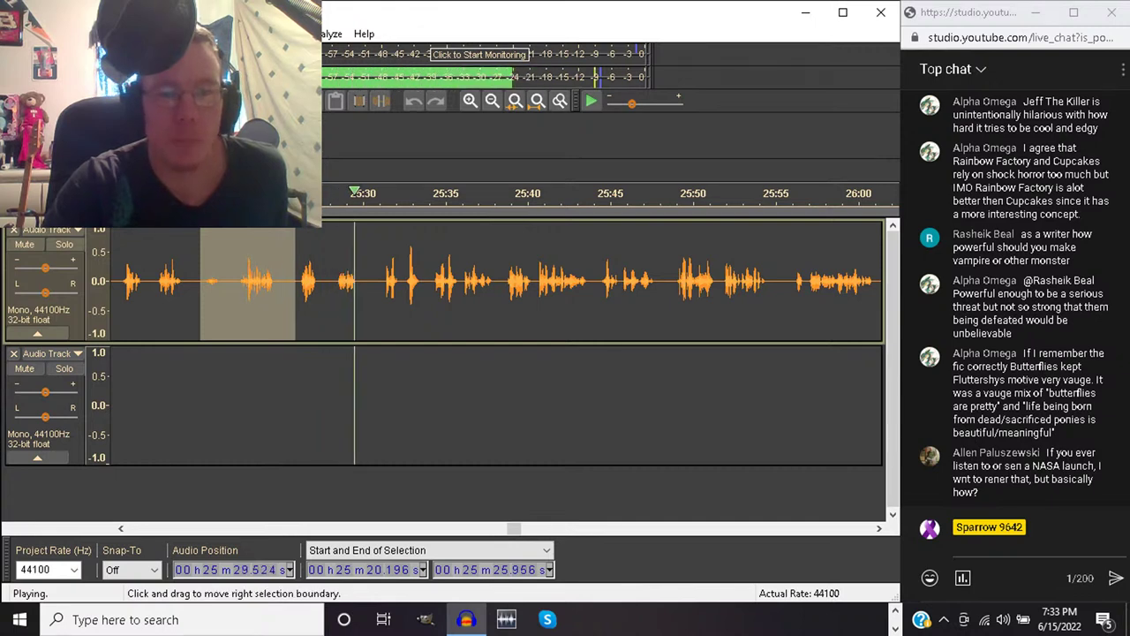
pyautogui.press('space')
pyautogui.press('Delete')
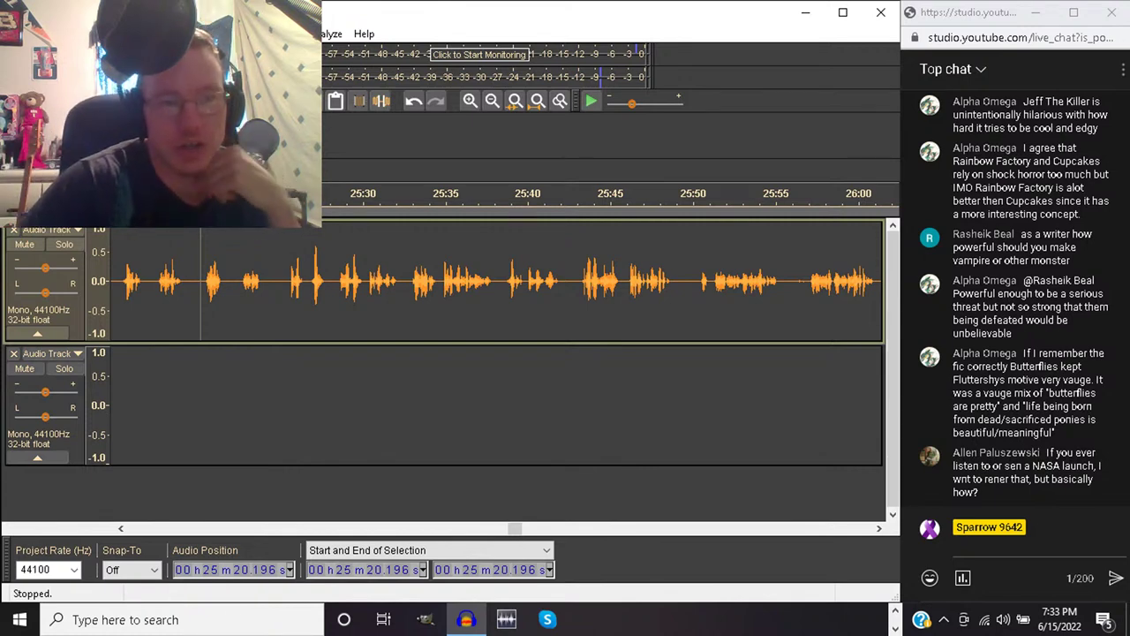
pyautogui.hotkey('alt', 'f')
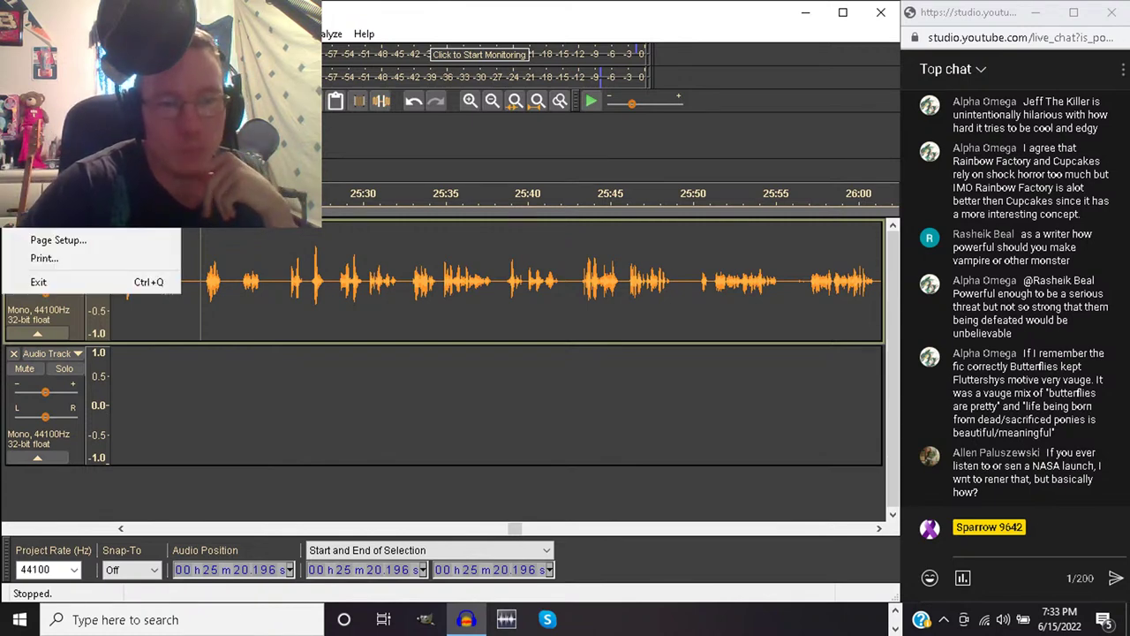
pyautogui.press('Escape')
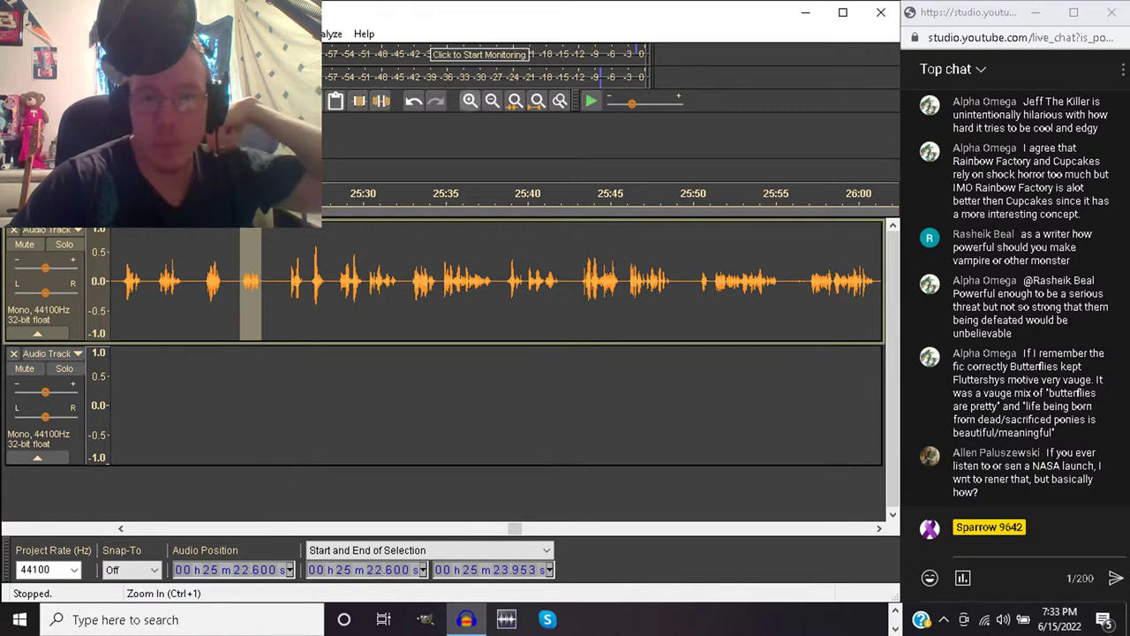
# Copy the upper-track phrase from 25 m 22.600 s to 25 m 23.953 s and paste it on the lower track at 25 m 20.578 s
pyautogui.click(470, 99)
pyautogui.click(469, 100)
pyautogui.click(470, 100)
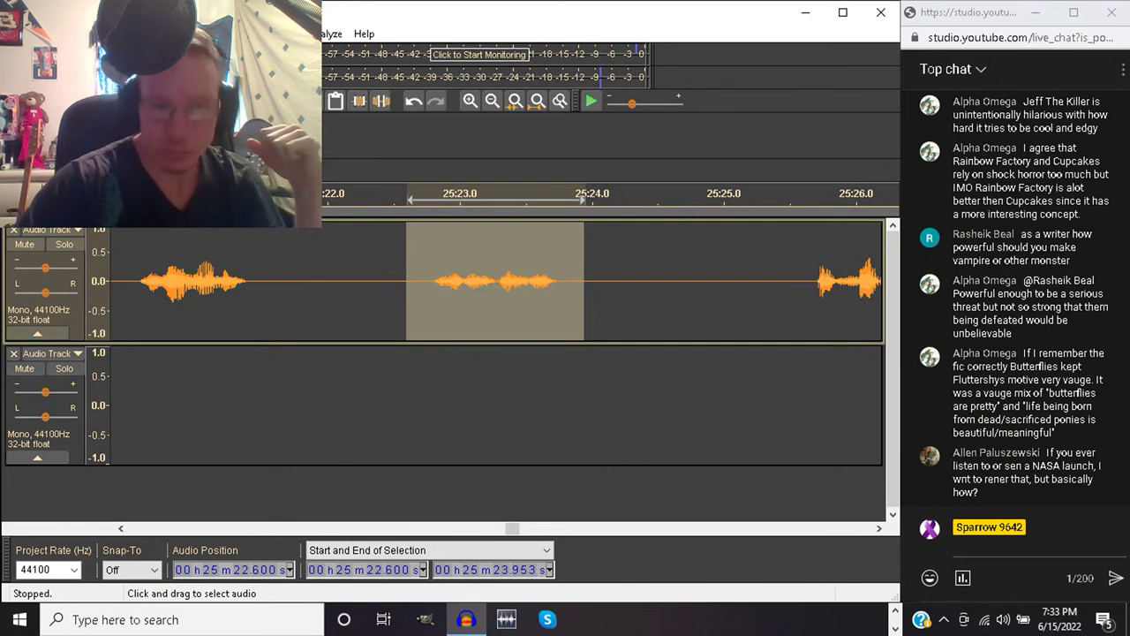
pyautogui.click(139, 292)
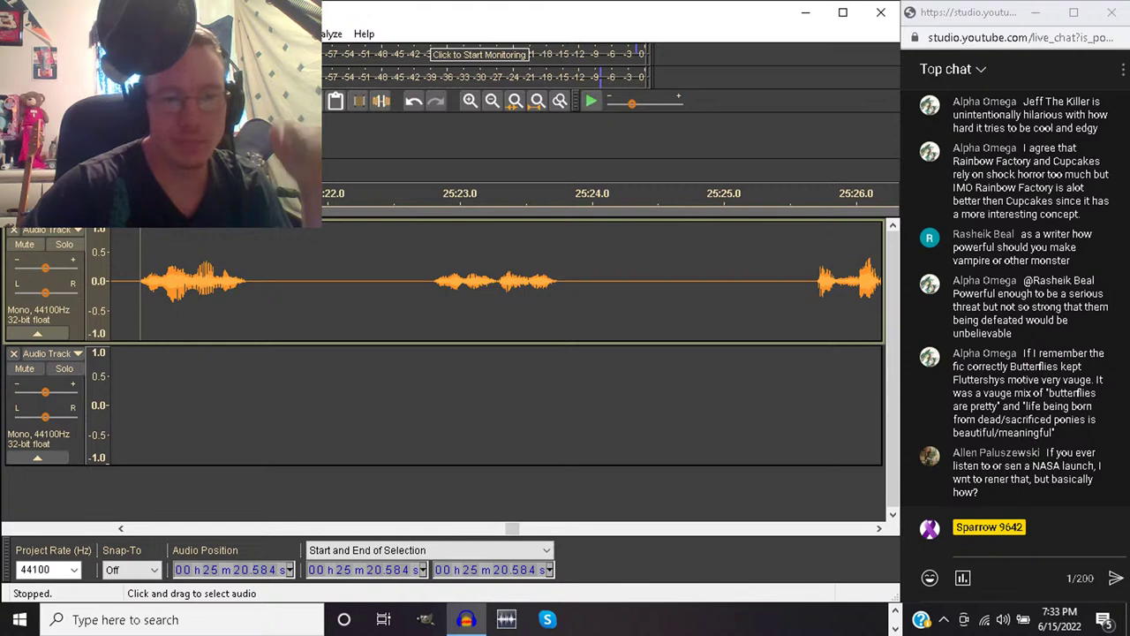
pyautogui.click(138, 402)
pyautogui.hotkey('ctrl', 'v')
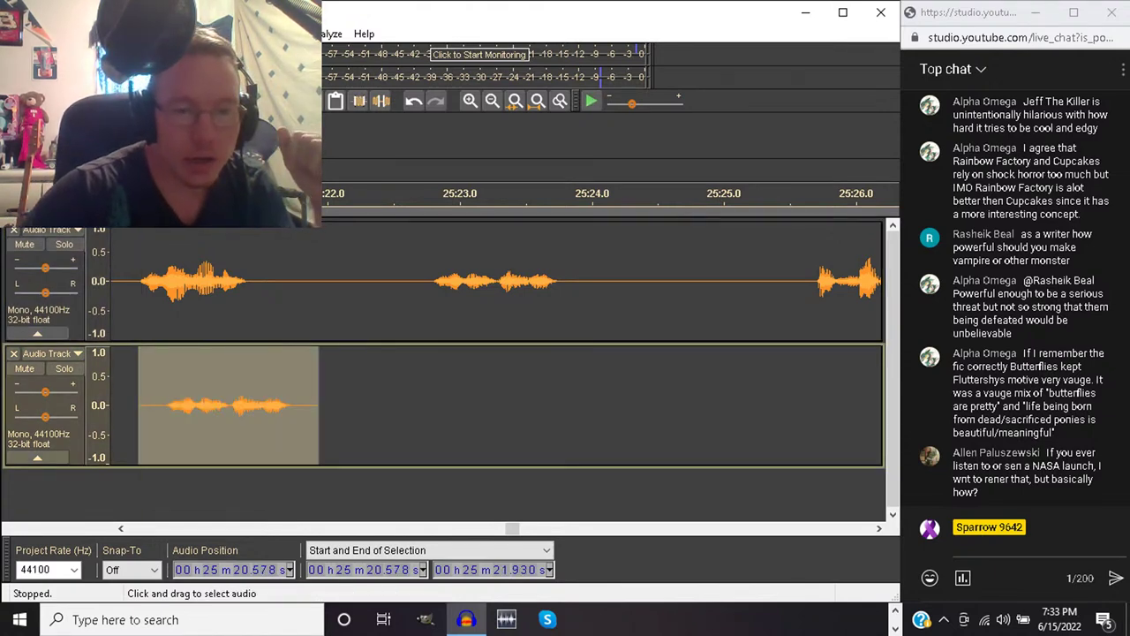
# Trim the leading silence from the pasted lower-track phrase to align its speech with the upper take, and play both from 25 m 20.578 s
pyautogui.moveTo(162, 407); pyautogui.dragTo(138, 406)
pyautogui.press('Delete')
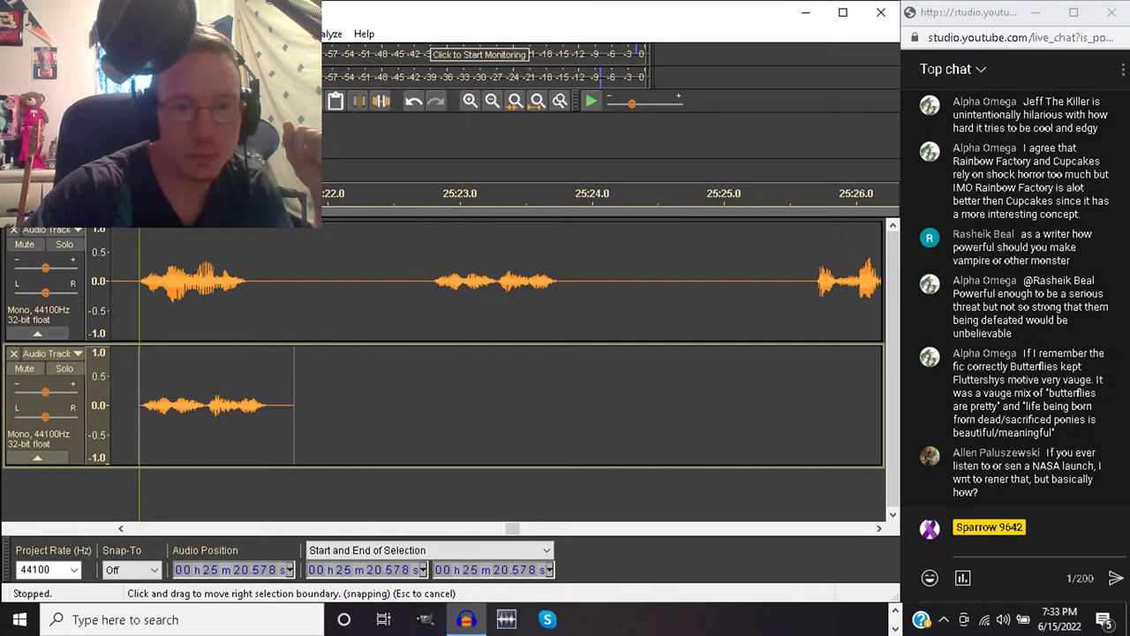
pyautogui.press('space')
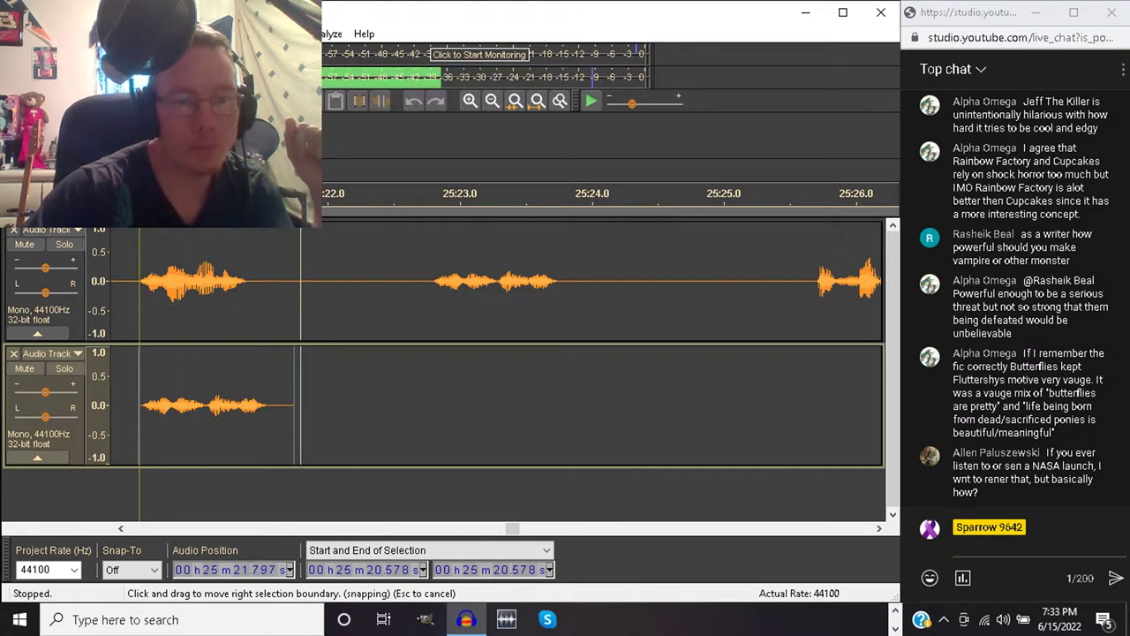
pyautogui.press('space')
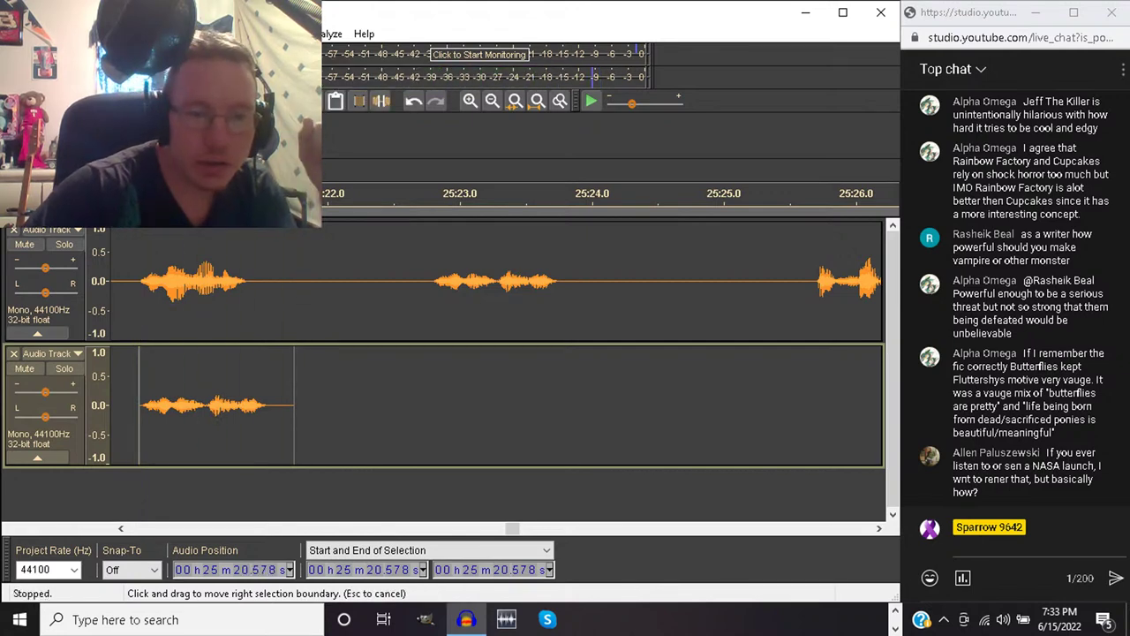
# Trim a little more leading silence from the lower-track phrase at 25 m 20.540 s and replay both voice takes together
pyautogui.press('Delete')
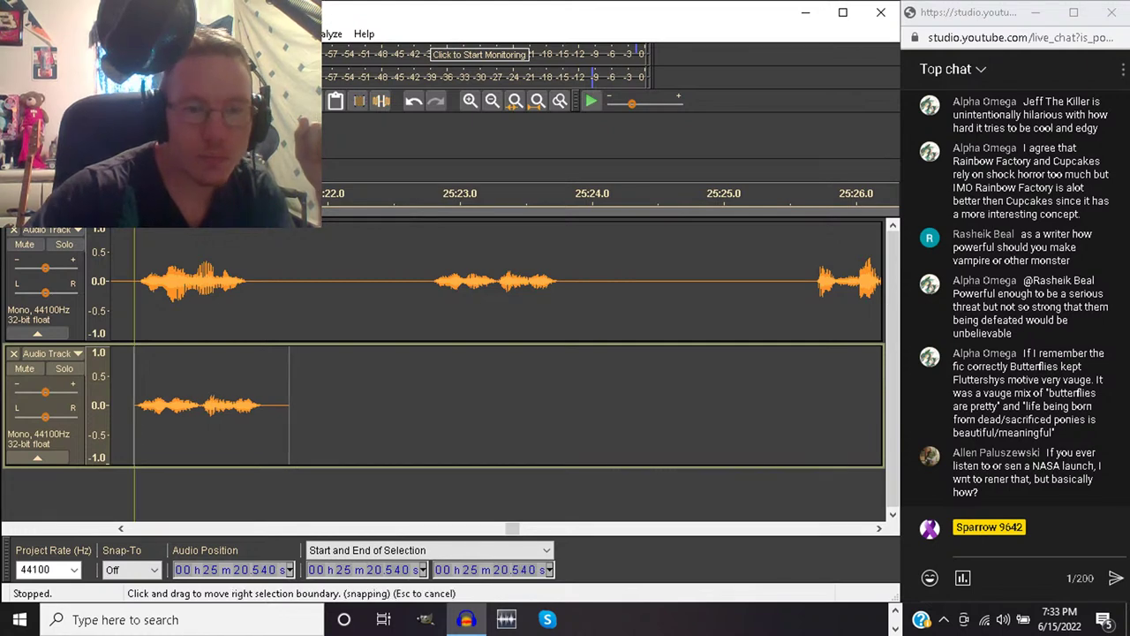
pyautogui.press('space')
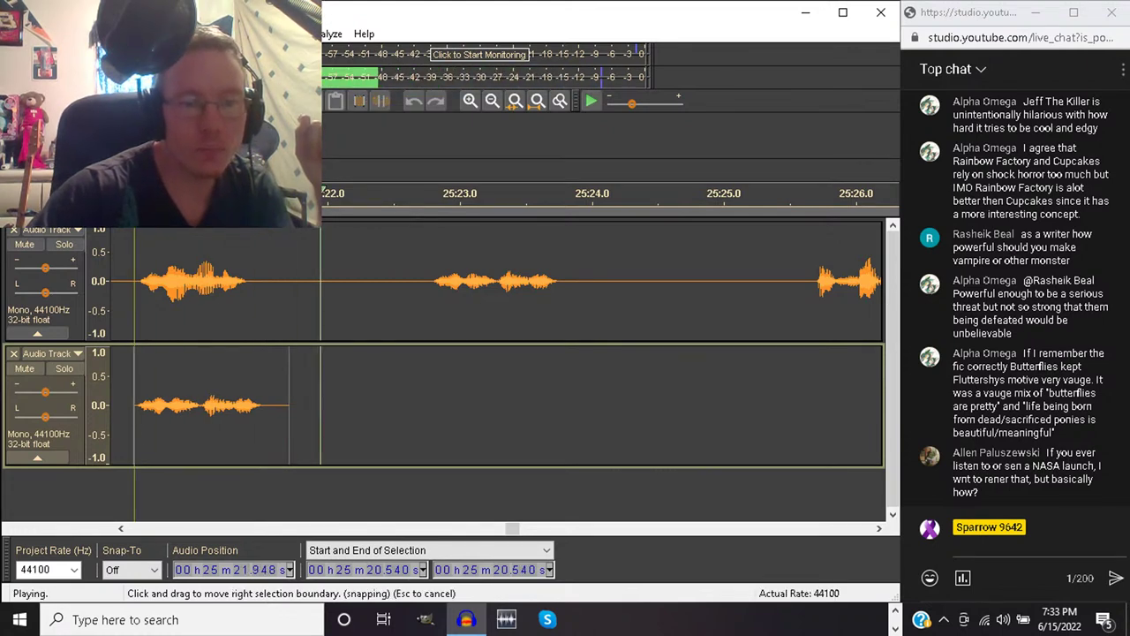
pyautogui.press('space')
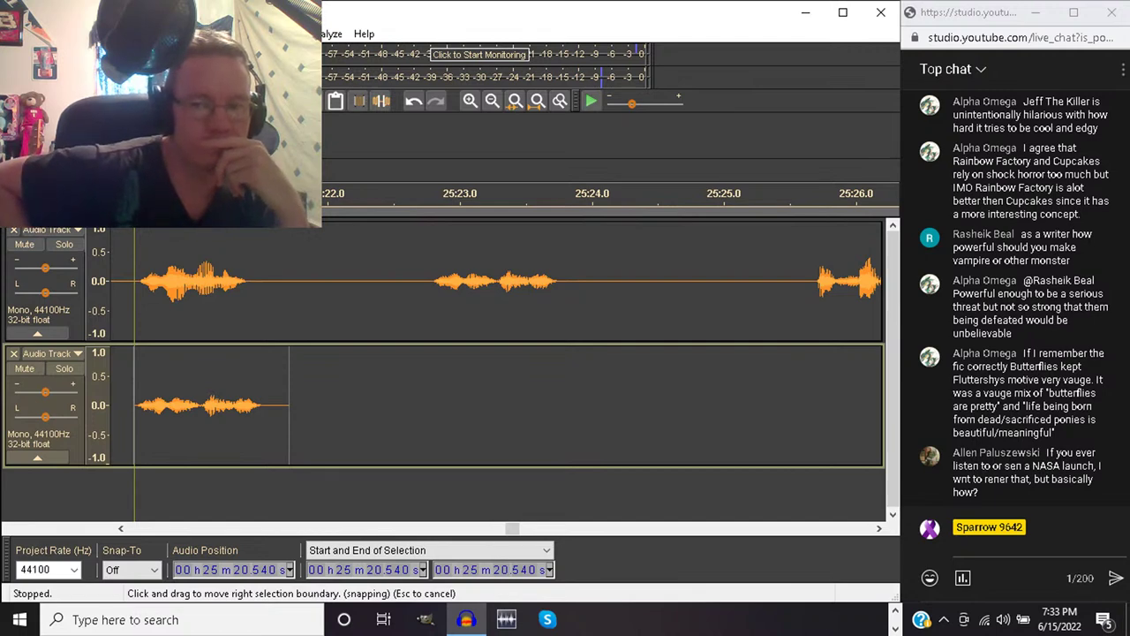
pyautogui.press('space')
pyautogui.press('space')
pyautogui.press('space')
pyautogui.press('space')
pyautogui.press('space')
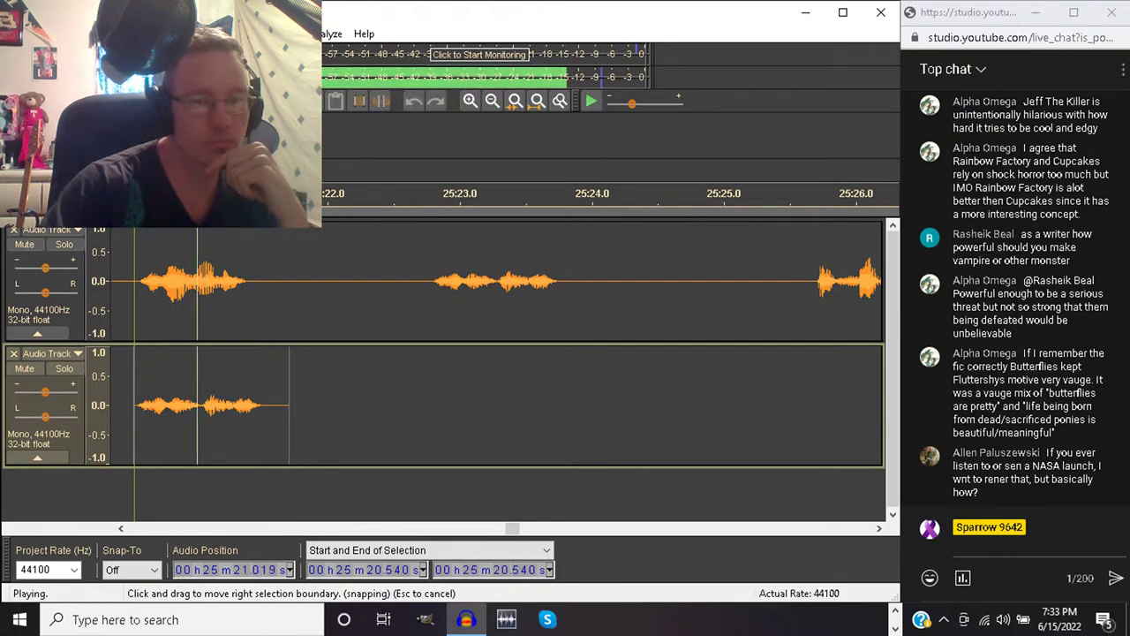
# Shorten the gap inside the lower-track phrase at 25 m 21.079 s and play both takes from 25 m 20.566 s
pyautogui.press('space')
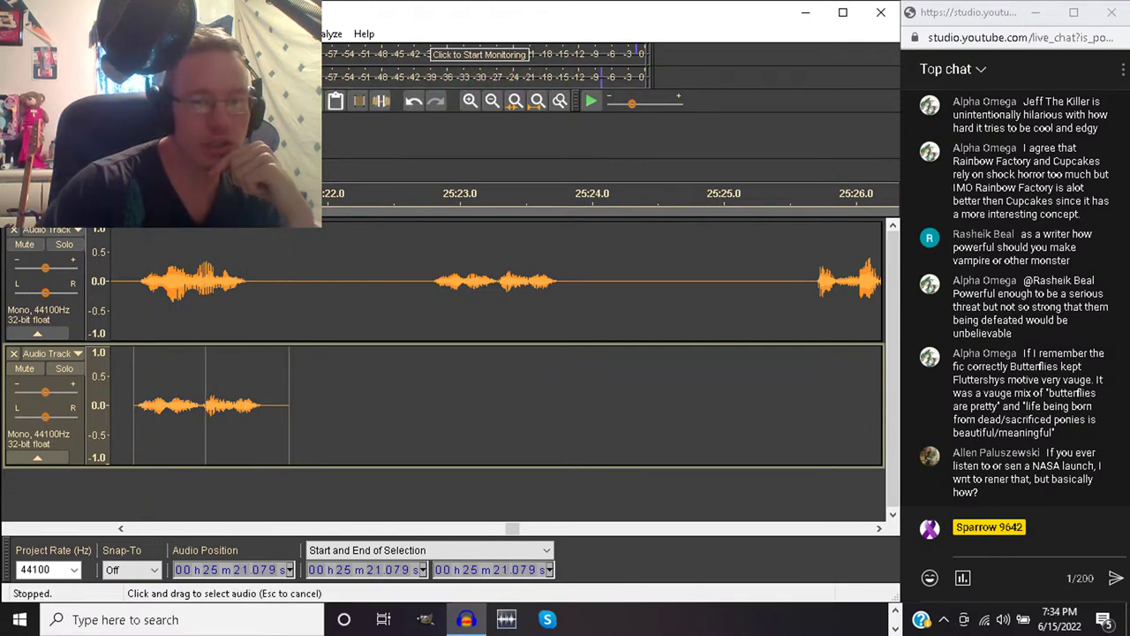
pyautogui.press('Delete')
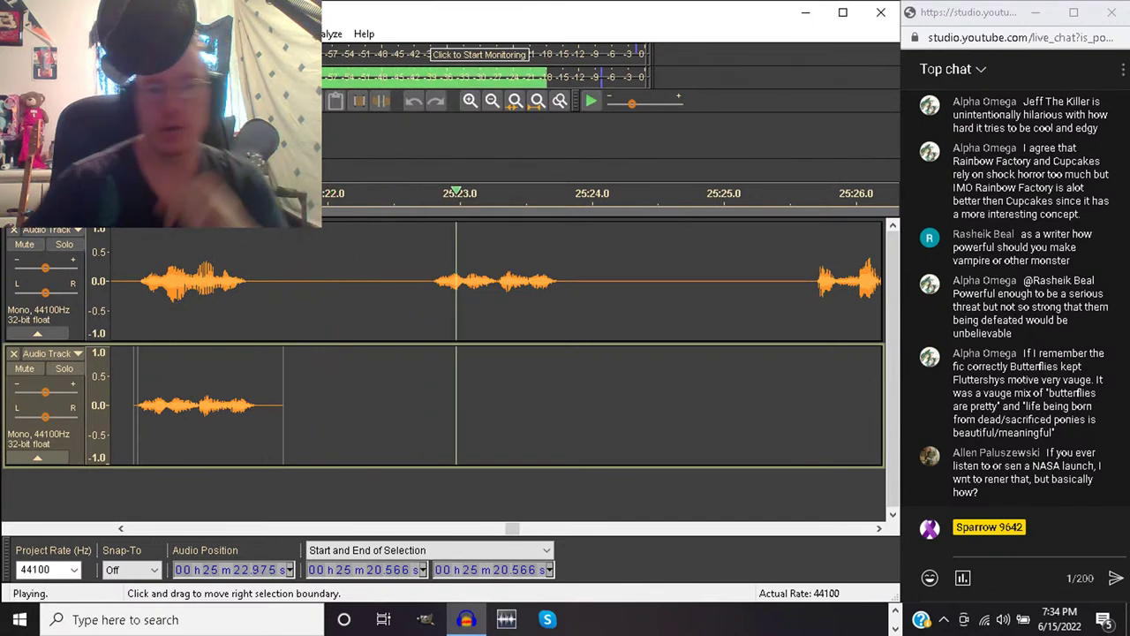
pyautogui.press('space')
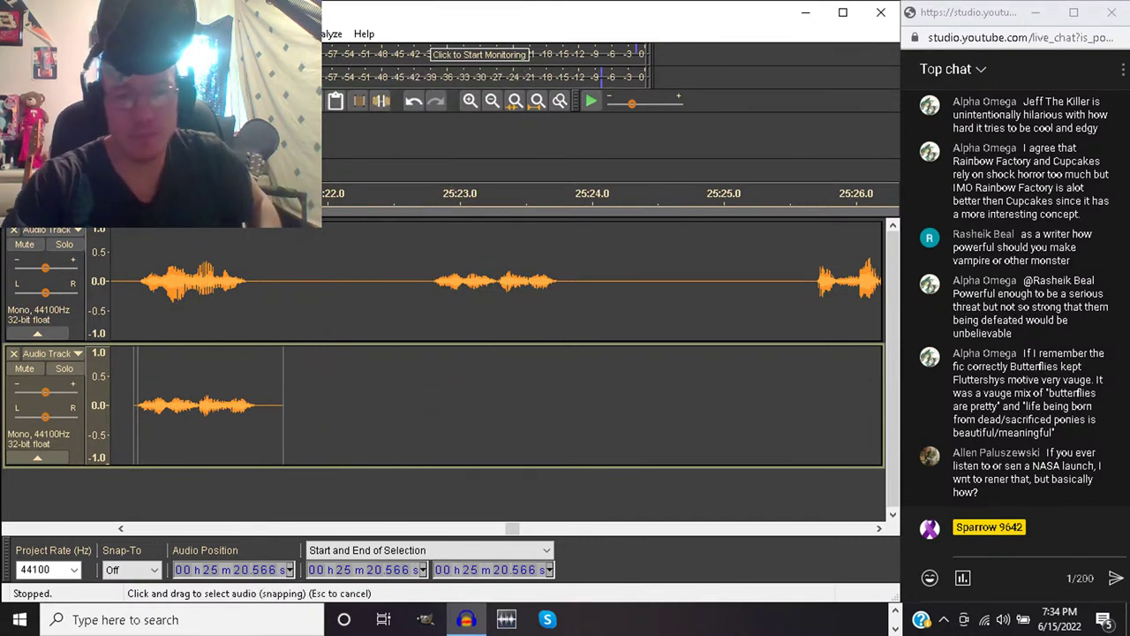
# Delete the surplus upper-track phrase from 25 m 22.625 s to about 25 m 25.1 s
pyautogui.click(410, 292)
pyautogui.moveTo(410, 291); pyautogui.dragTo(744, 291)
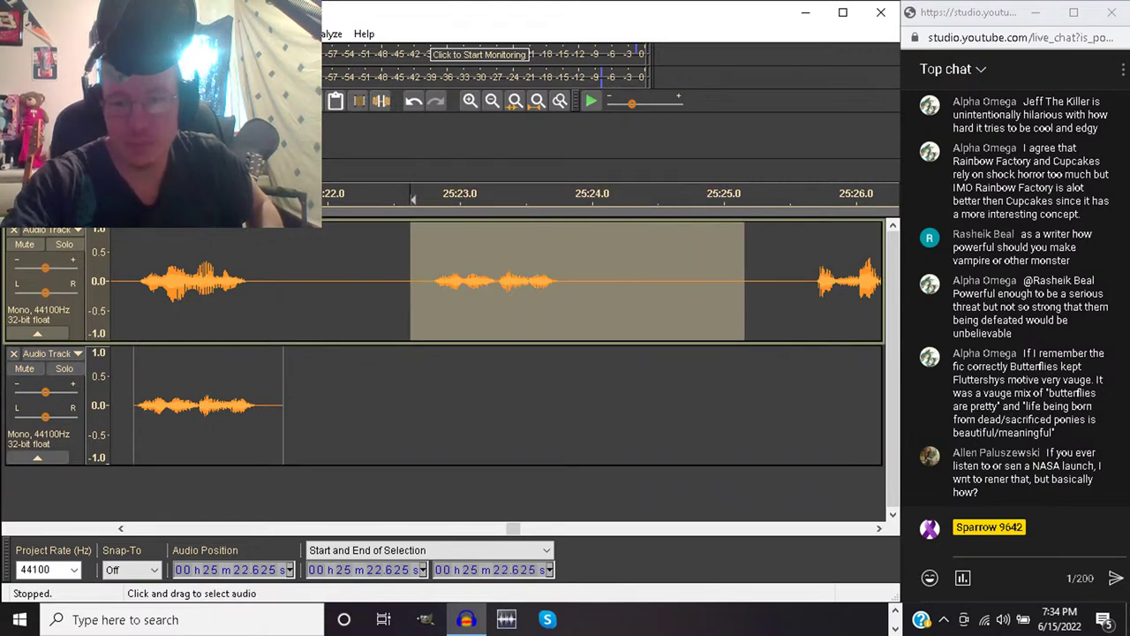
pyautogui.press('Delete')
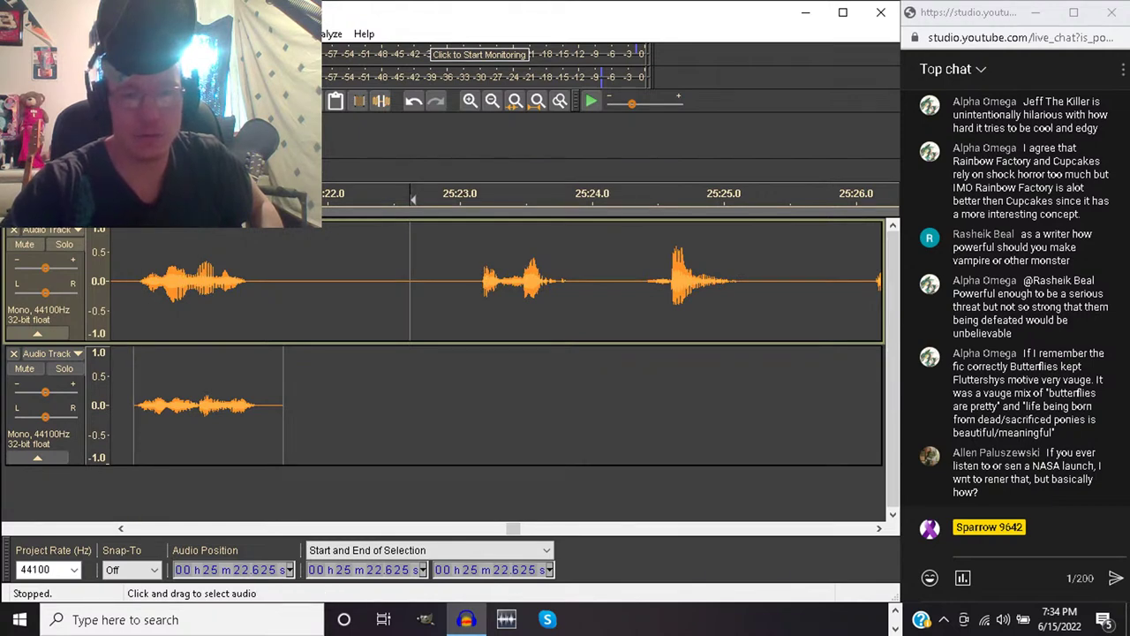
# Shorten the upper-track pause by about 0.4 s from 25 m 22.018 s and play the narration from 25 m 22.738 s
pyautogui.moveTo(342, 199); pyautogui.dragTo(381, 199)
pyautogui.press('Delete')
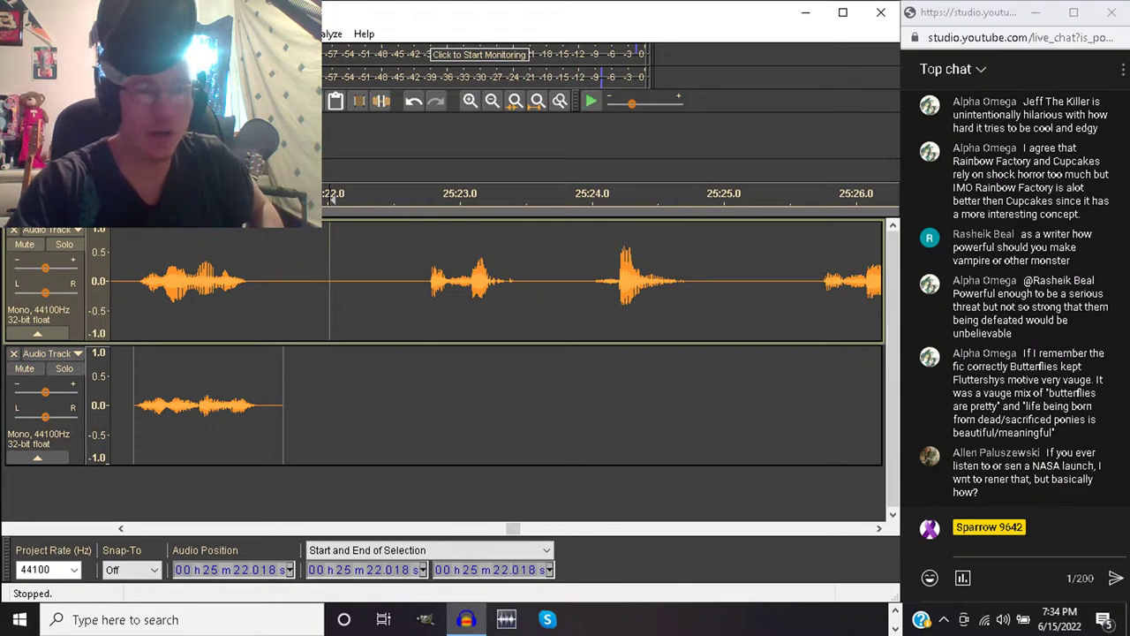
pyautogui.hotkey('alt', 'f')
pyautogui.press('Escape')
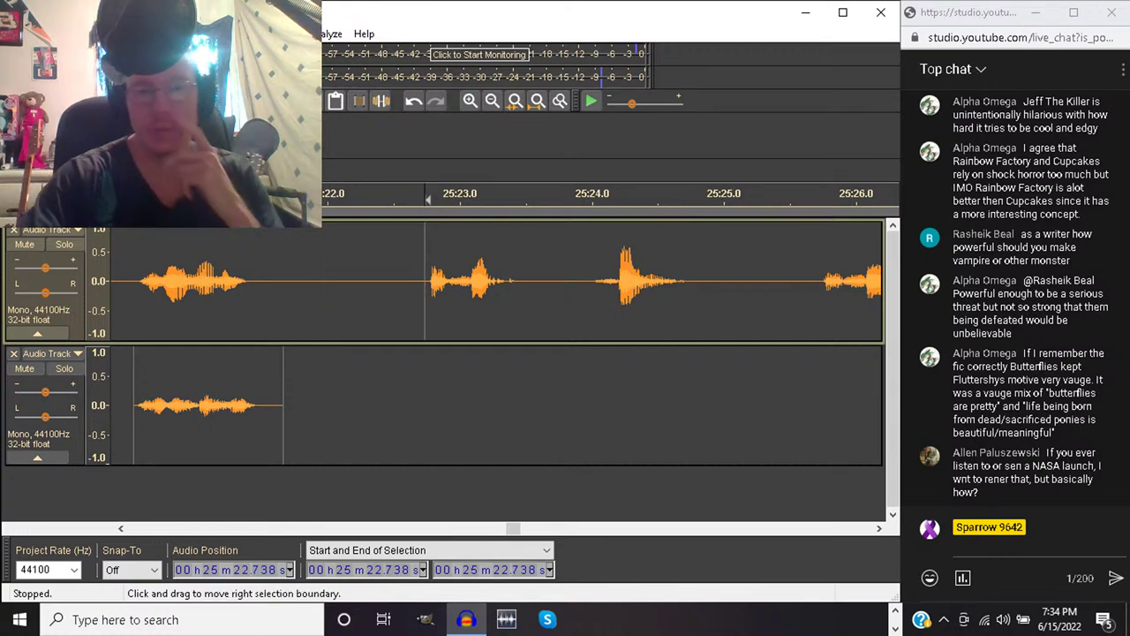
pyautogui.press('space')
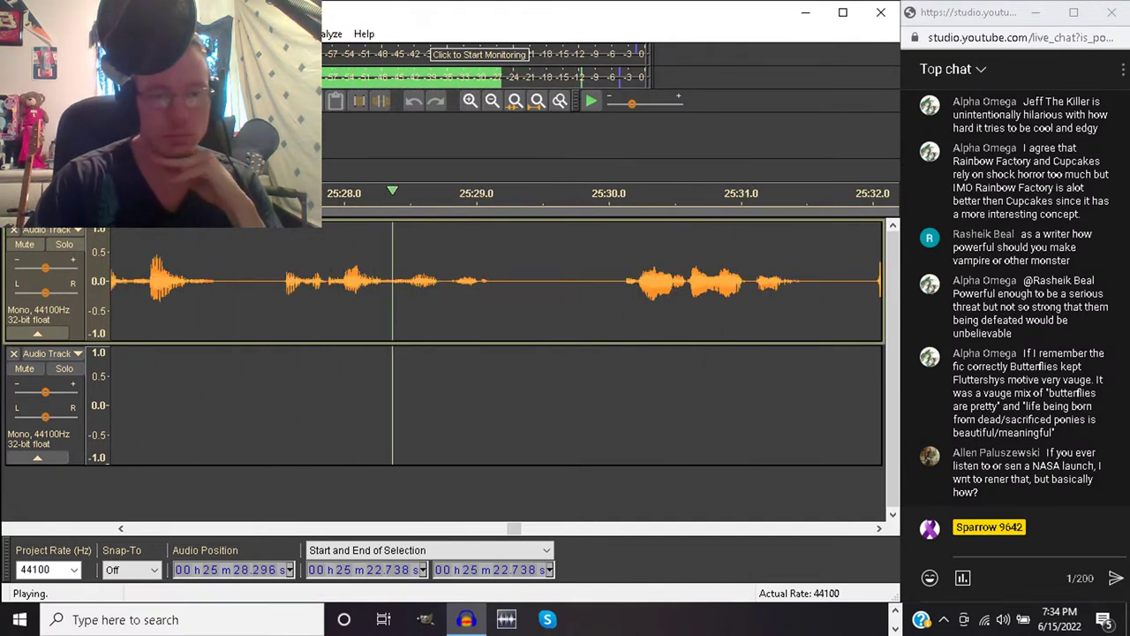
pyautogui.press('space')
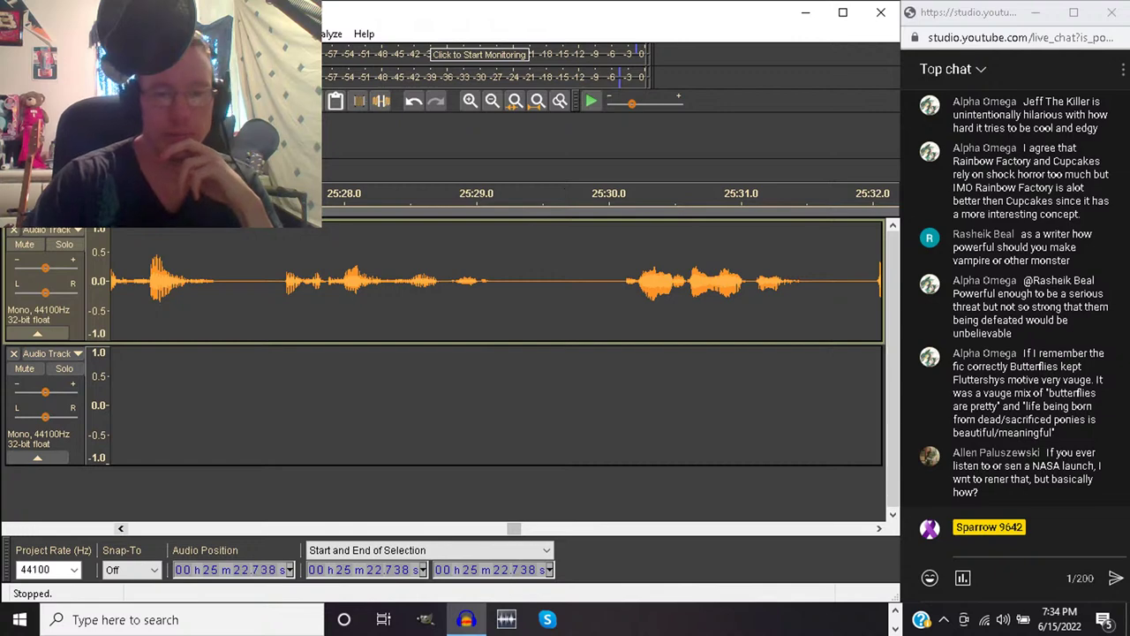
# Delete the surplus upper-track take from 25 m 22.694 s to 25 m 25.700 s and play the narration from the join
pyautogui.hscroll(-10, 495, 280)
pyautogui.hscroll(-5, 494, 281)
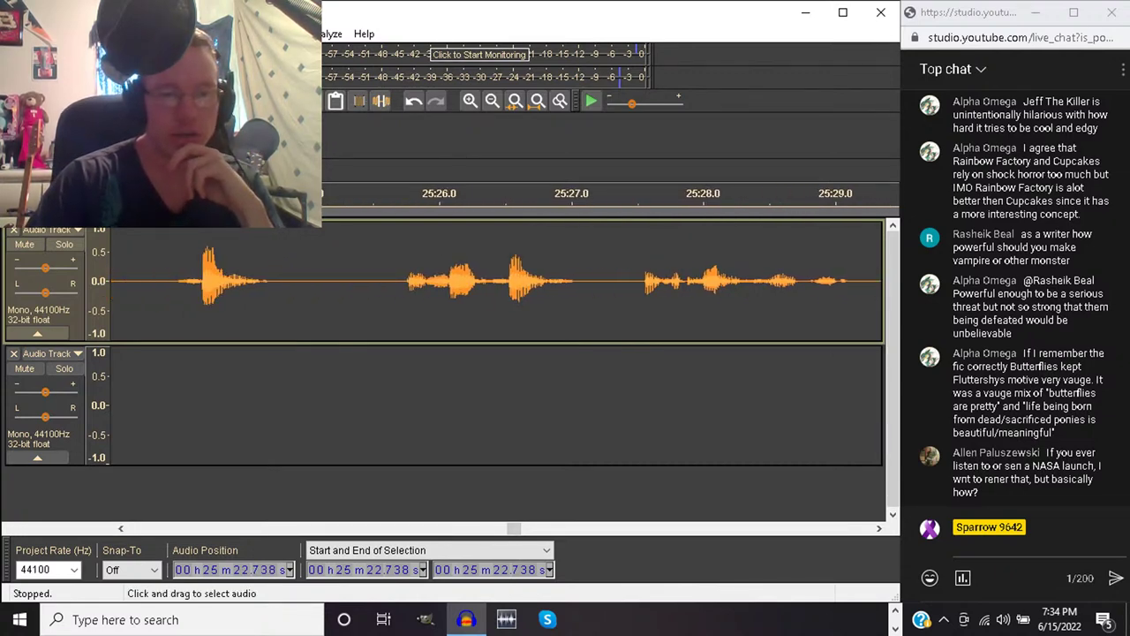
pyautogui.hscroll(-10, 530, 281)
pyautogui.moveTo(646, 281); pyautogui.dragTo(260, 281)
pyautogui.press('space')
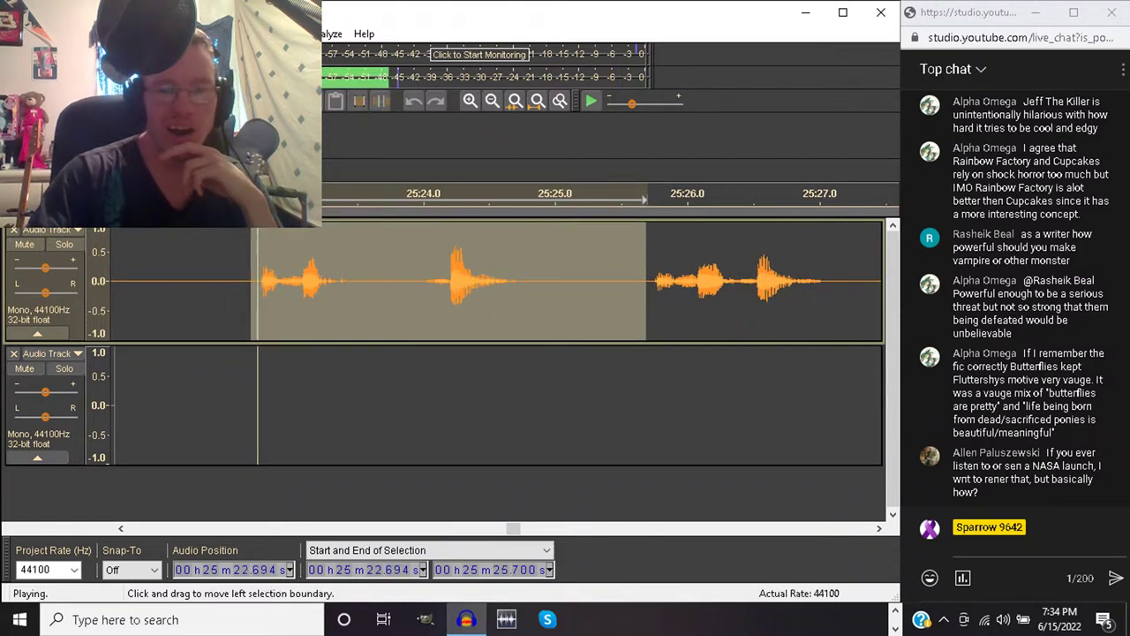
pyautogui.click(251, 281)
pyautogui.press('space')
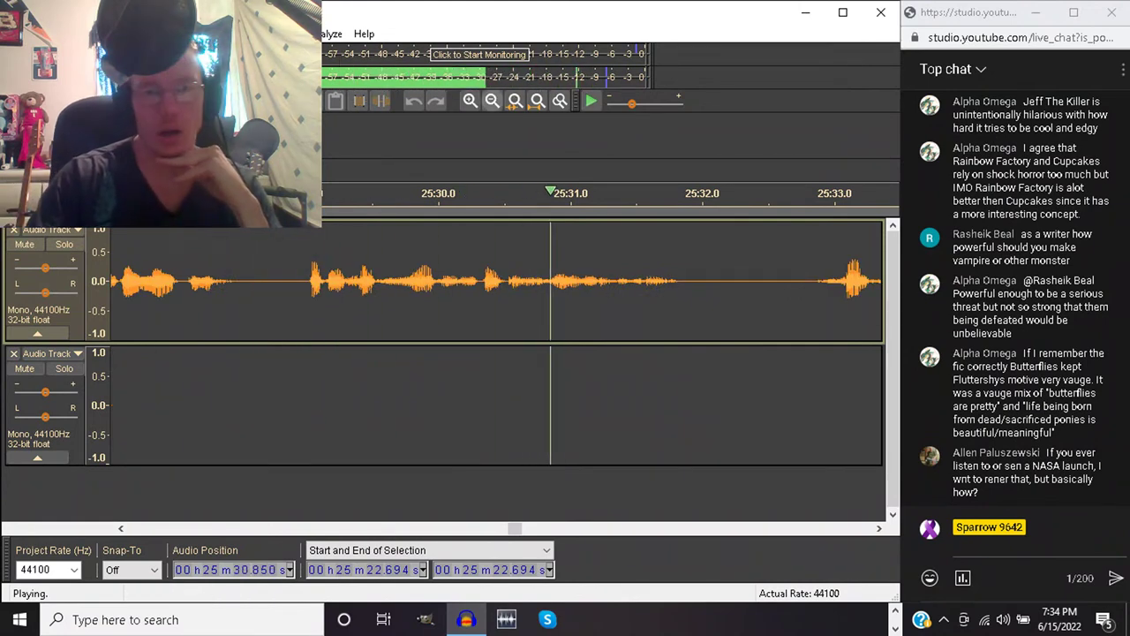
# Delete the surplus upper-track take from 25 m 44.264 s to 25 m 50.926 s and play from the join
pyautogui.click(493, 101)
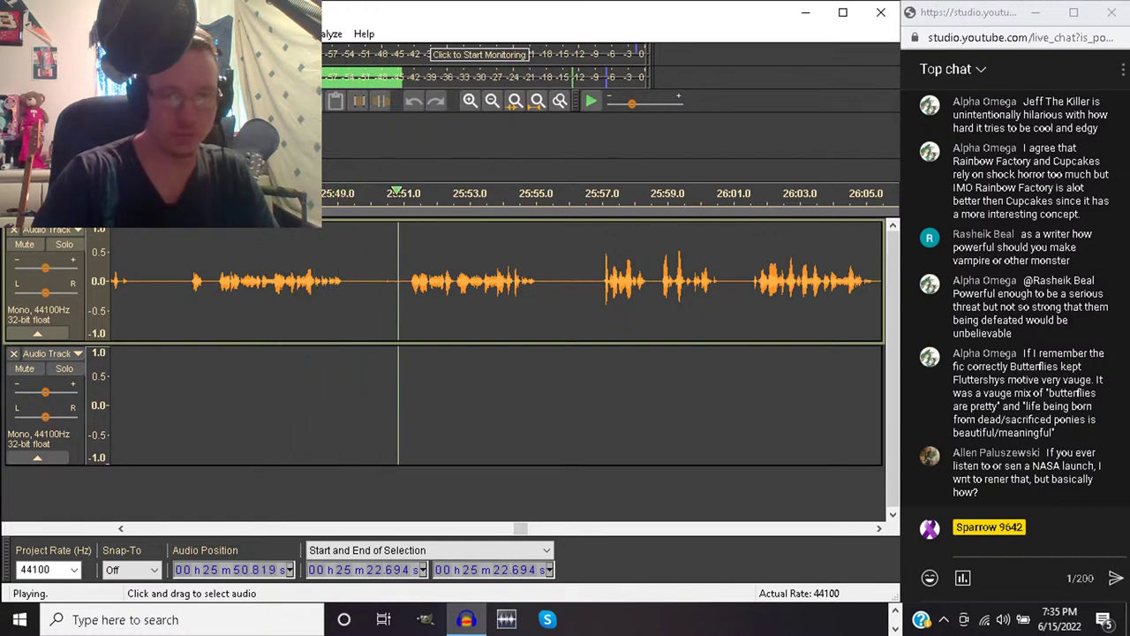
pyautogui.moveTo(181, 283); pyautogui.dragTo(400, 282)
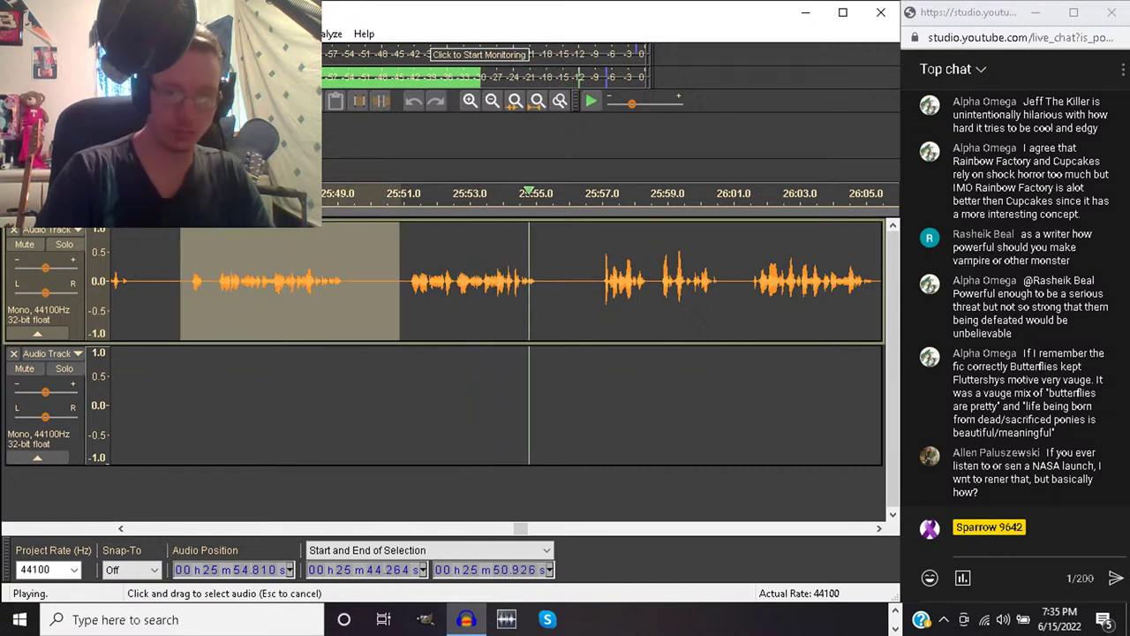
pyautogui.press('space')
pyautogui.press('Delete')
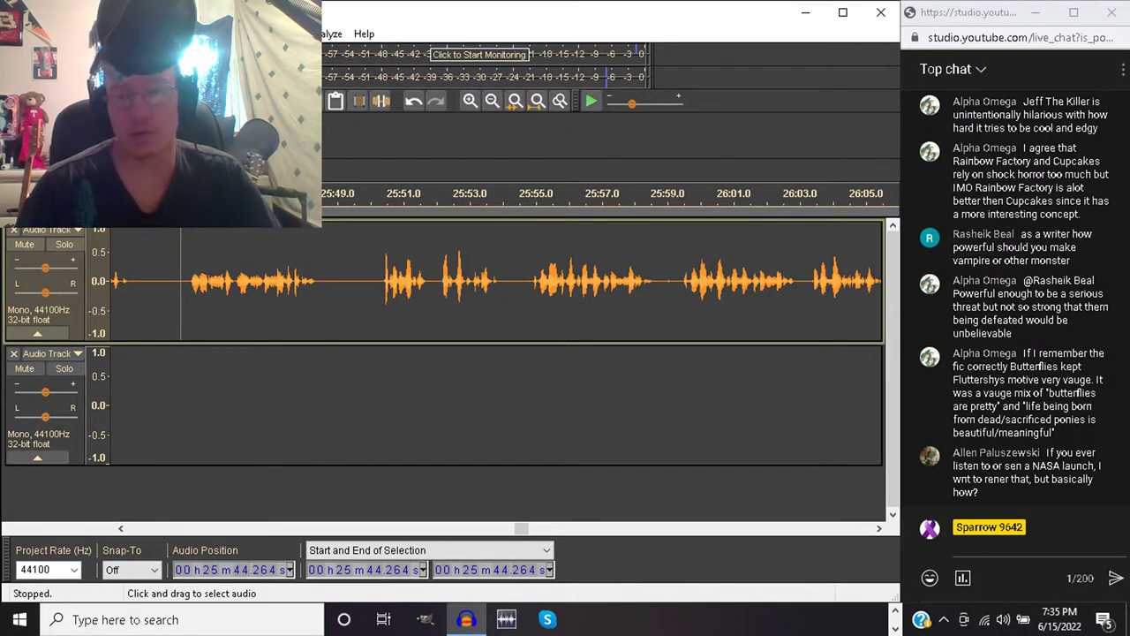
pyautogui.press('space')
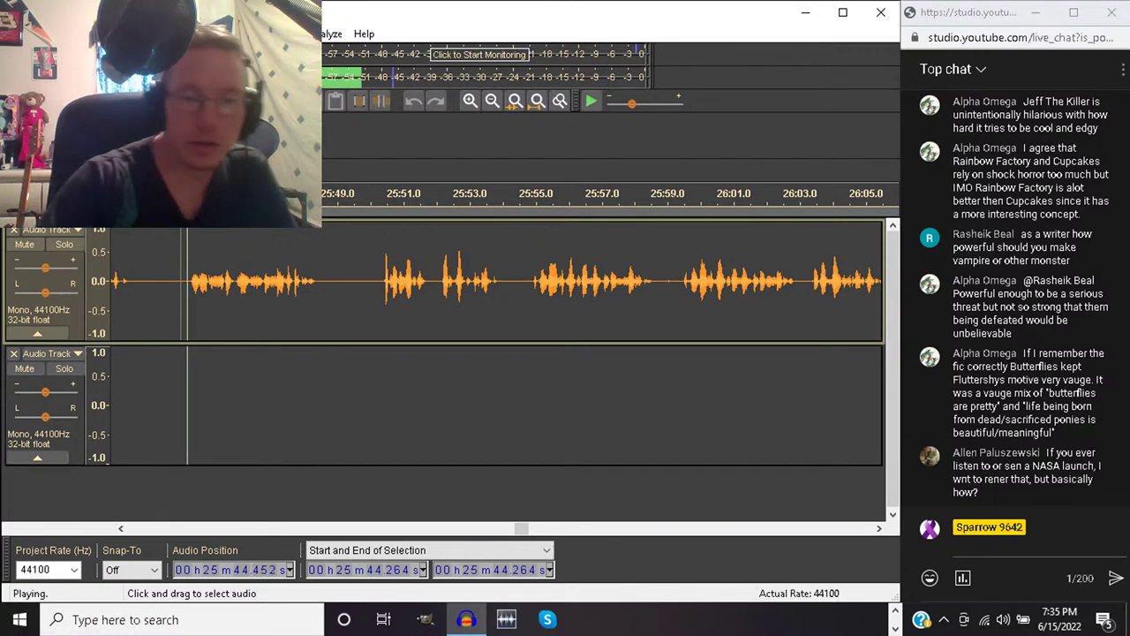
# Review the narration from 25 m 49.999 s, delete the surplus take from 25 m 54.833 s to 25 m 59.366 s, and continue playback
pyautogui.press('space')
pyautogui.click(371, 292)
pyautogui.press('space')
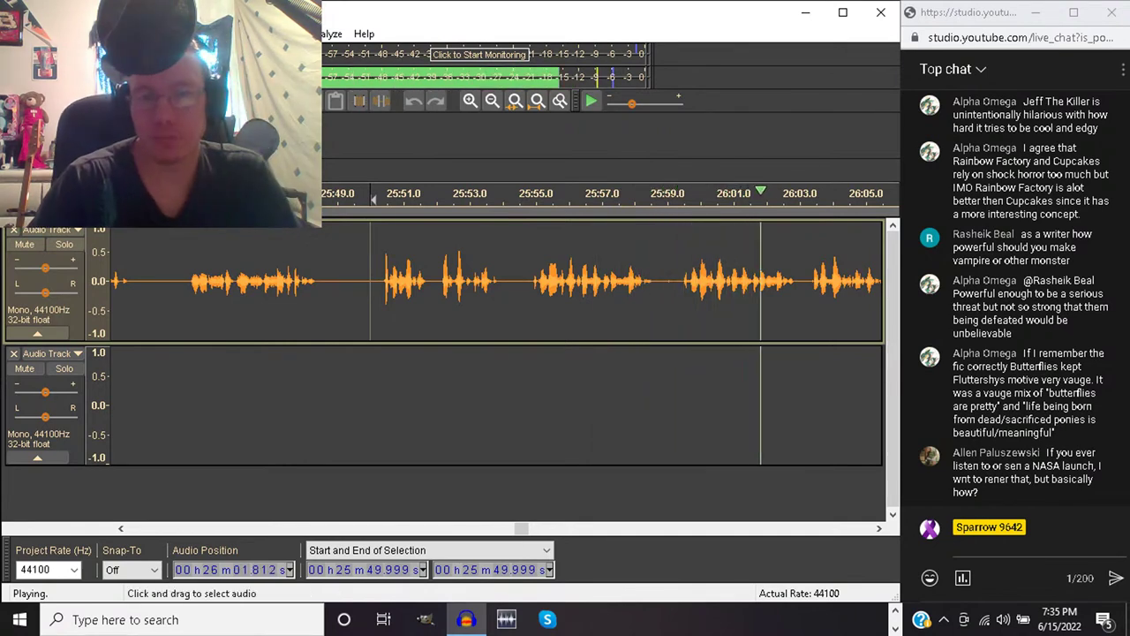
pyautogui.moveTo(530, 282); pyautogui.dragTo(678, 282)
pyautogui.press('space')
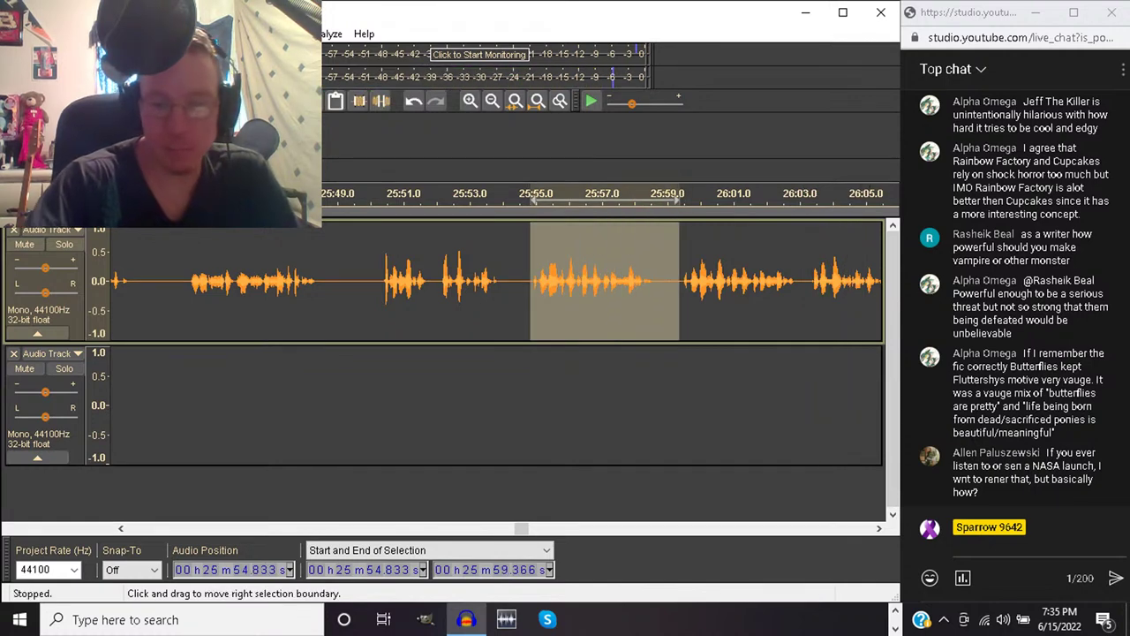
pyautogui.click(533, 200)
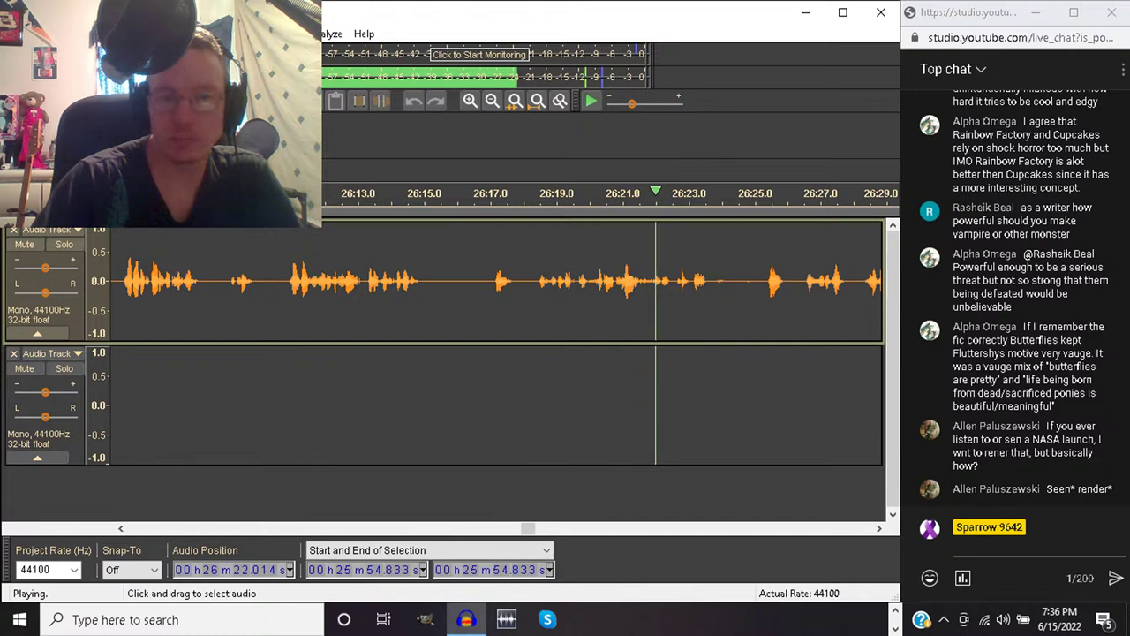
# Select the upper-track take from 26 m 16.922 s to 26 m 25.261 s and try to stop playback
pyautogui.moveTo(487, 282); pyautogui.dragTo(539, 283)
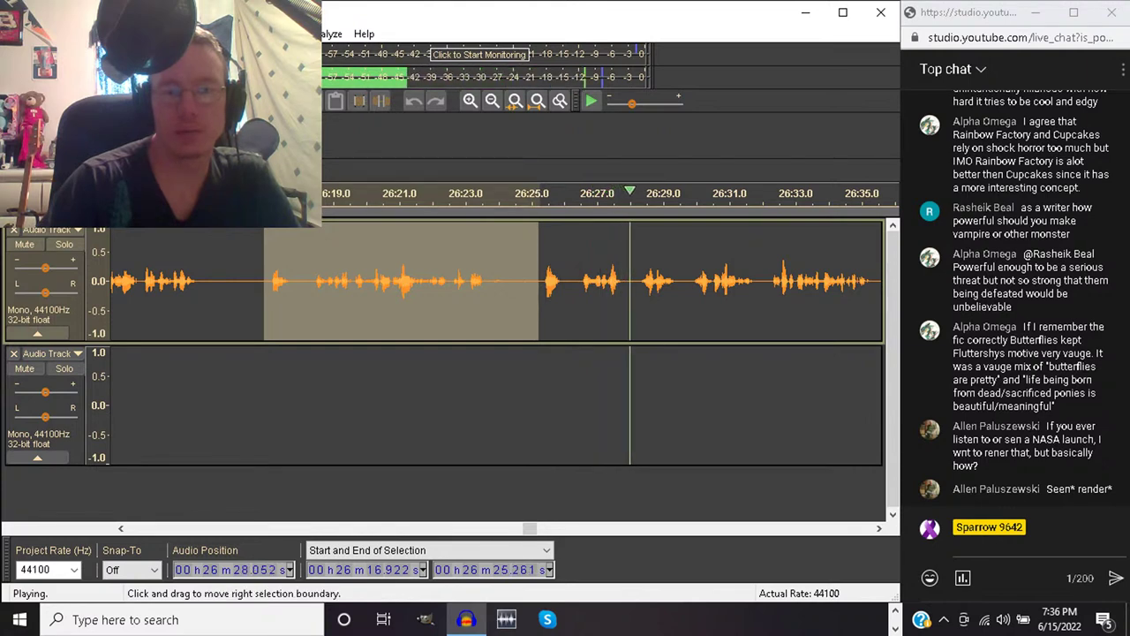
pyautogui.press('space')
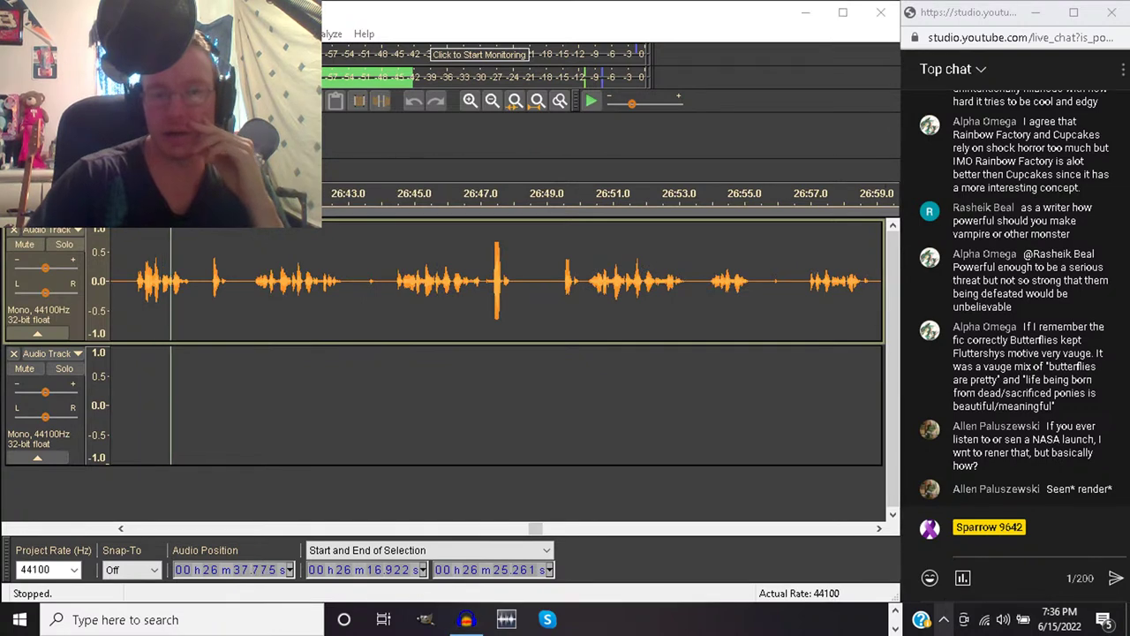
# Switch to Task Manager and end the unresponsive Audacity task
pyautogui.rightClick(943, 619)
pyautogui.click(930, 537)
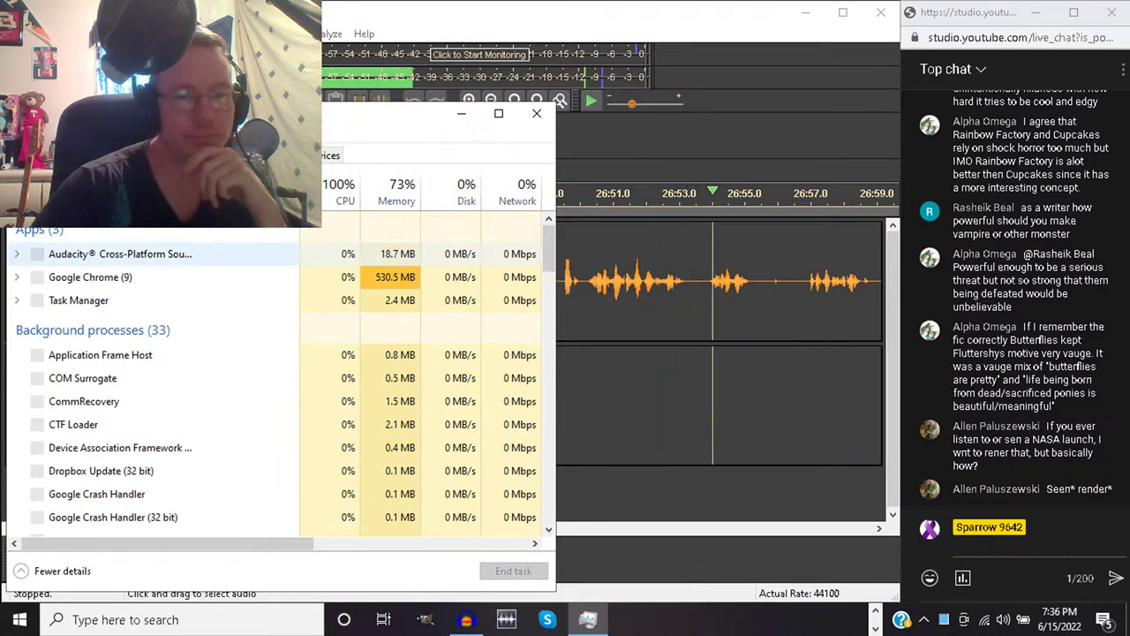
pyautogui.rightClick(135, 253)
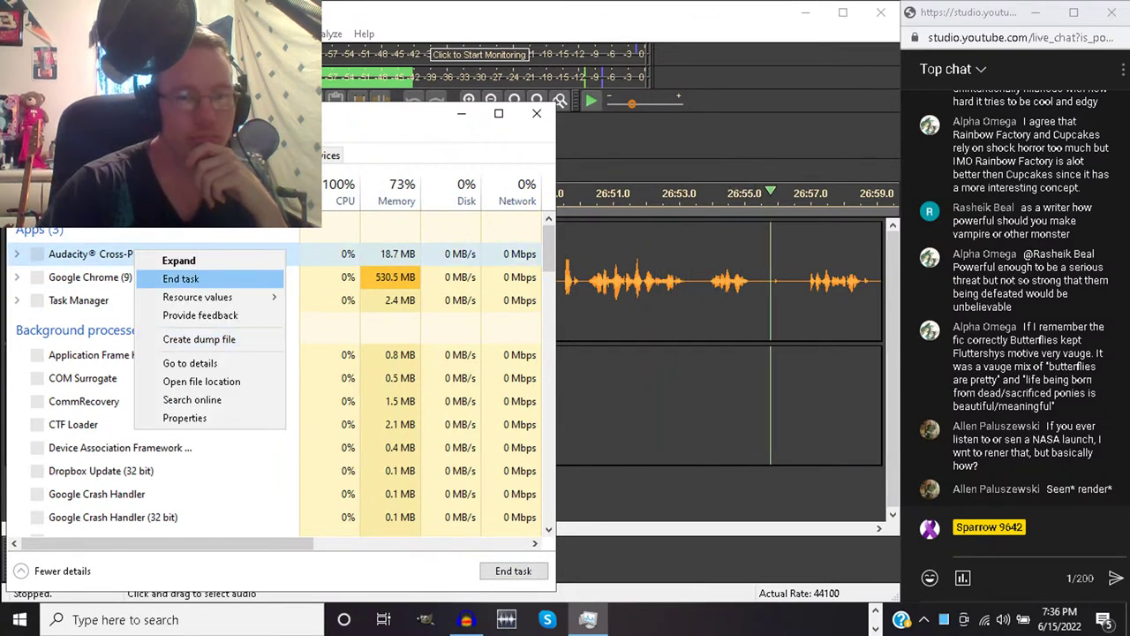
pyautogui.press('Escape')
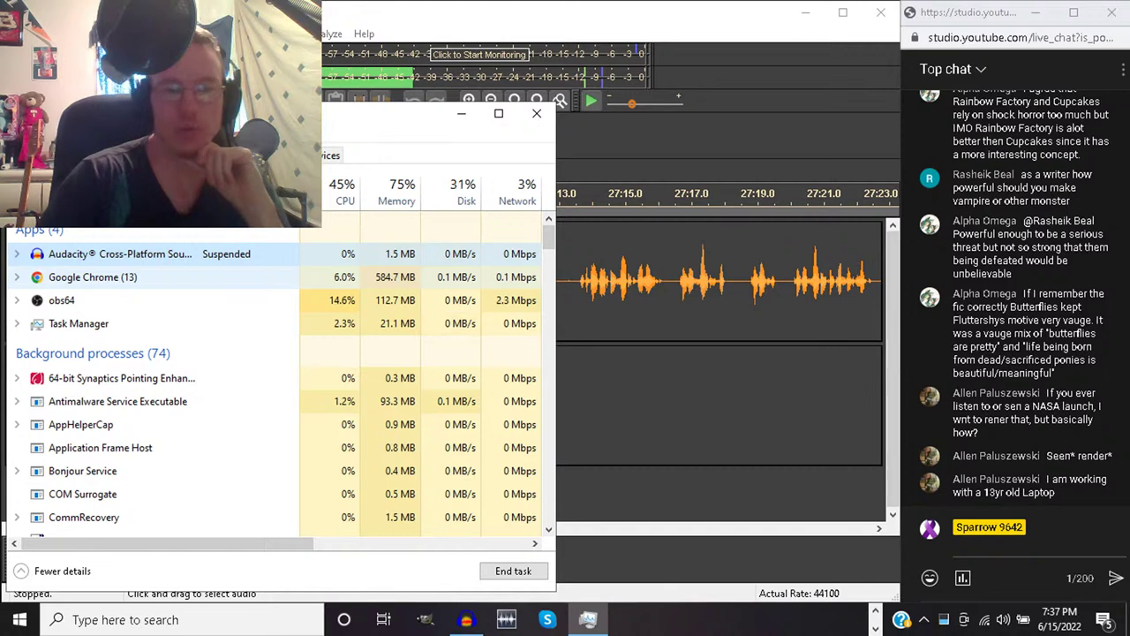
pyautogui.rightClick(195, 255)
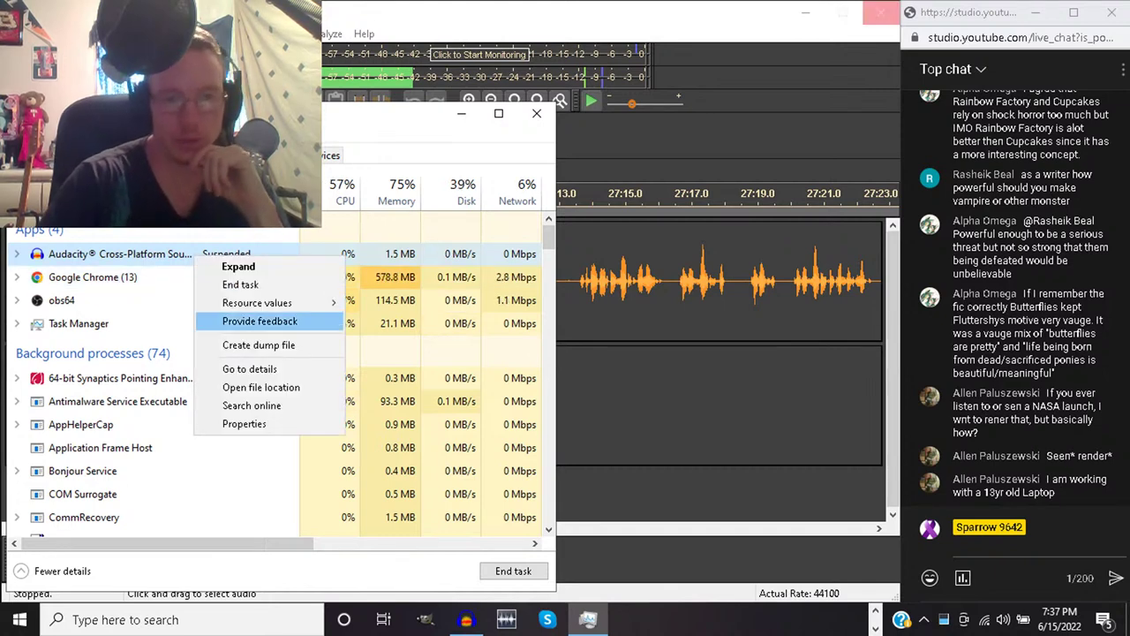
pyautogui.click(231, 285)
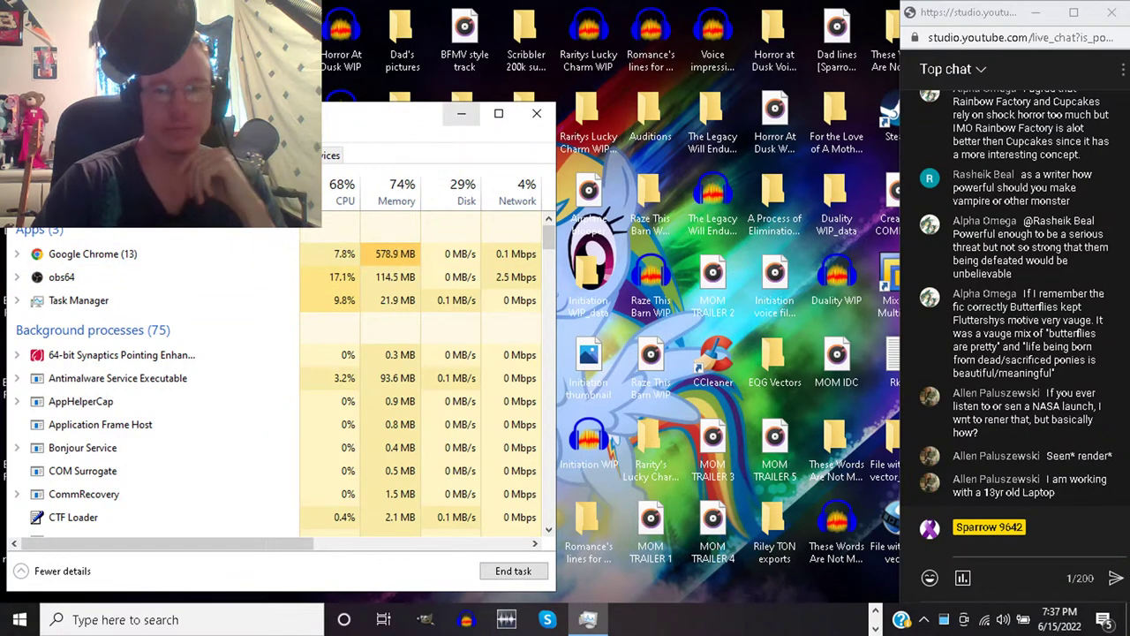
# Minimise Task Manager and relaunch Audacity
pyautogui.click(461, 113)
pyautogui.moveTo(451, 619)
pyautogui.click(955, 546)
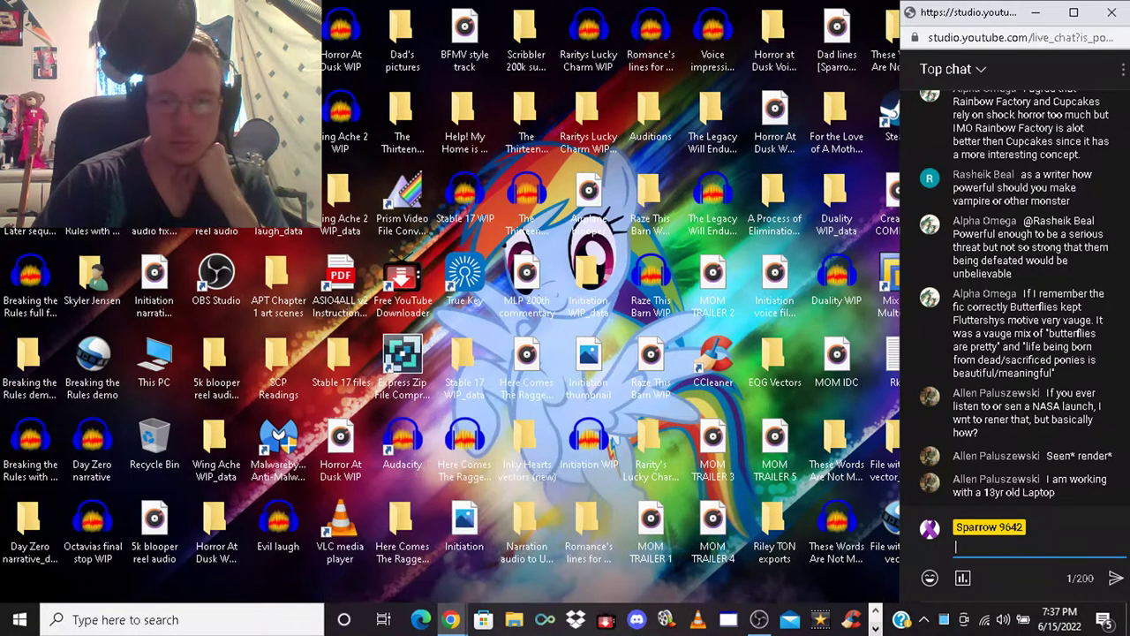
pyautogui.click(875, 627)
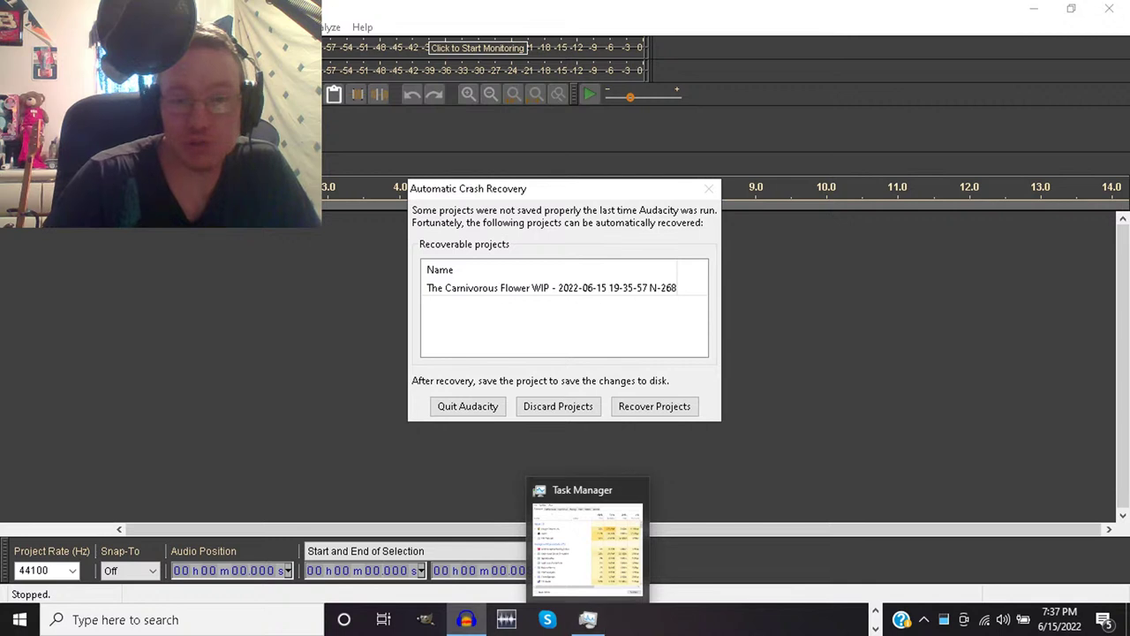
# Recover the unsaved project The Carnivorous Flower WIP, dismiss the recovery warning, and restore its window to a smaller size
pyautogui.hotkey('shift', 'Tab')
pyautogui.press('Tab')
pyautogui.press('Return')
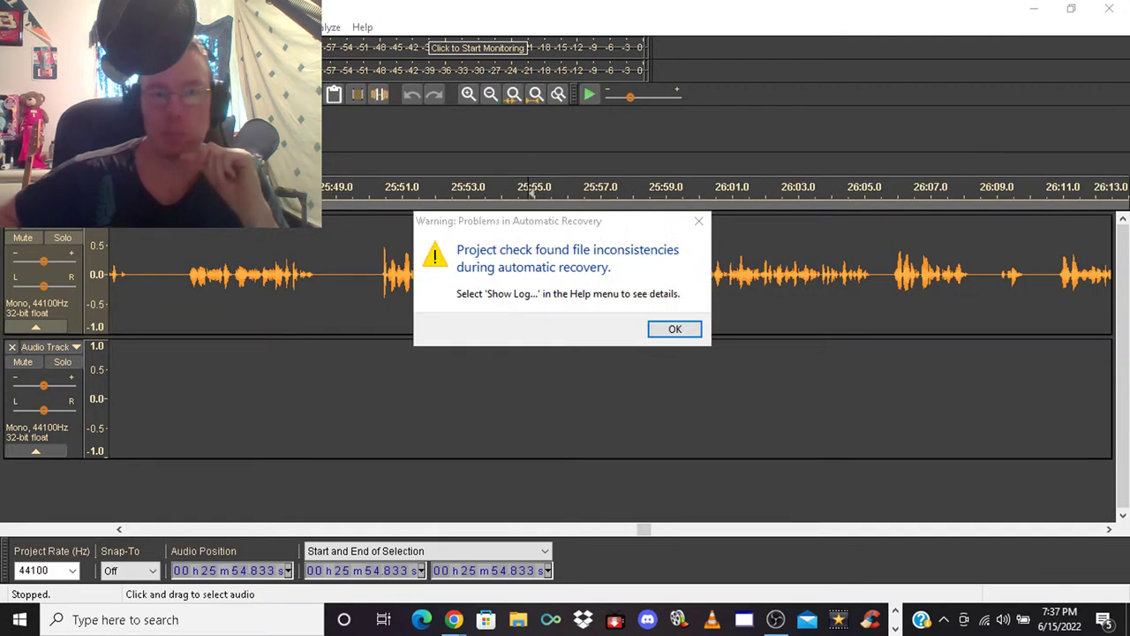
pyautogui.press('Return')
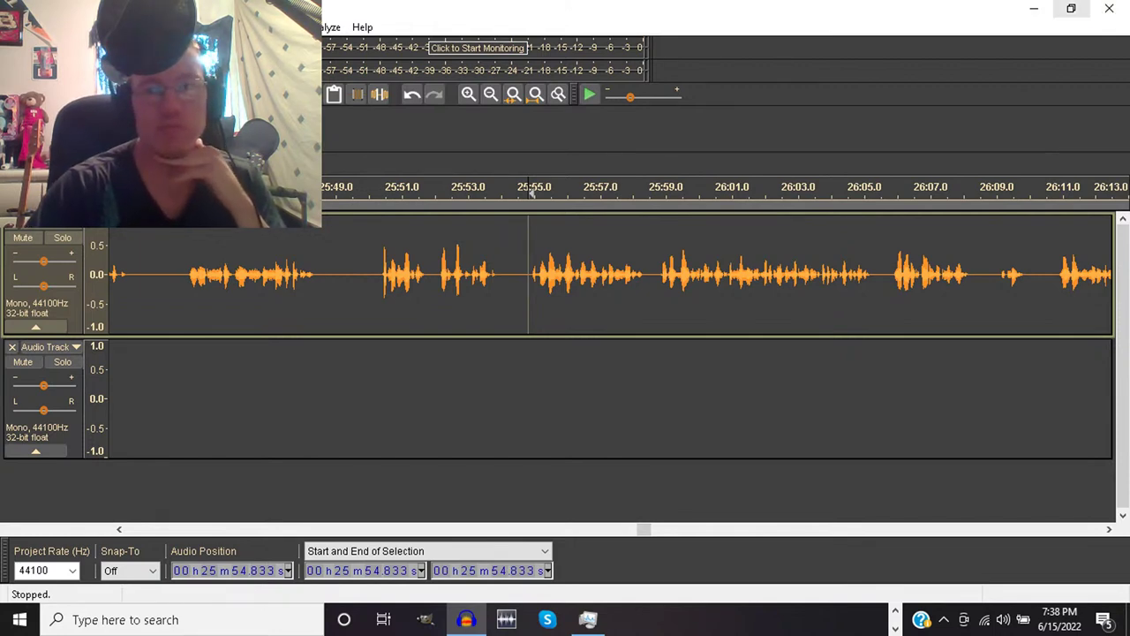
pyautogui.click(1071, 8)
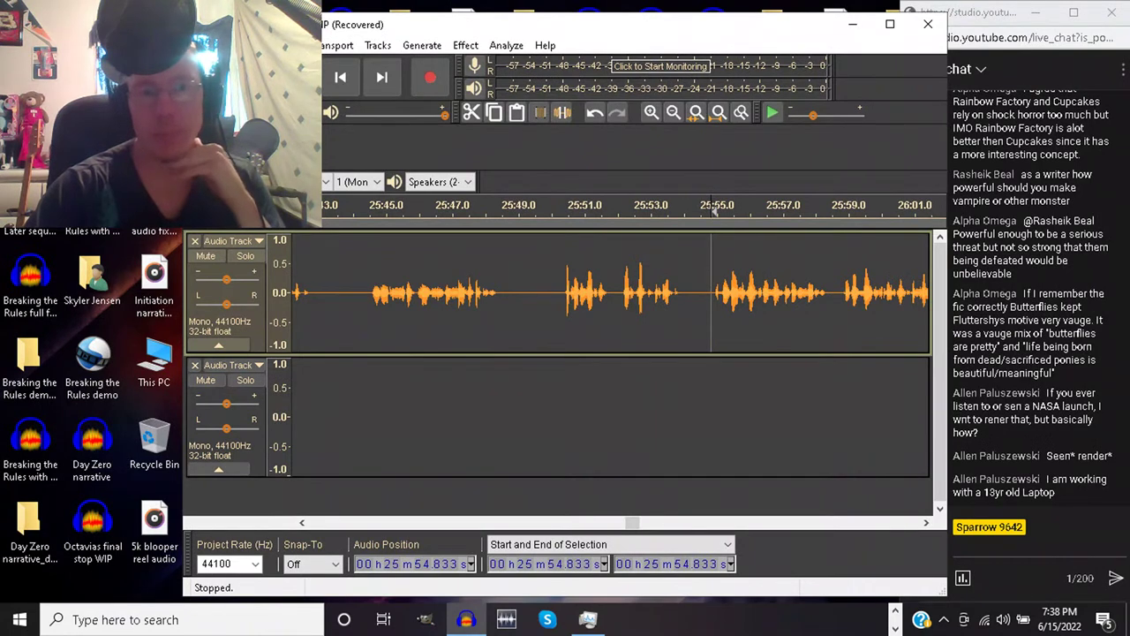
# Reposition and enlarge the project window so it fills the space beside the chat window down to the taskbar
pyautogui.moveTo(618, 24); pyautogui.dragTo(443, 22)
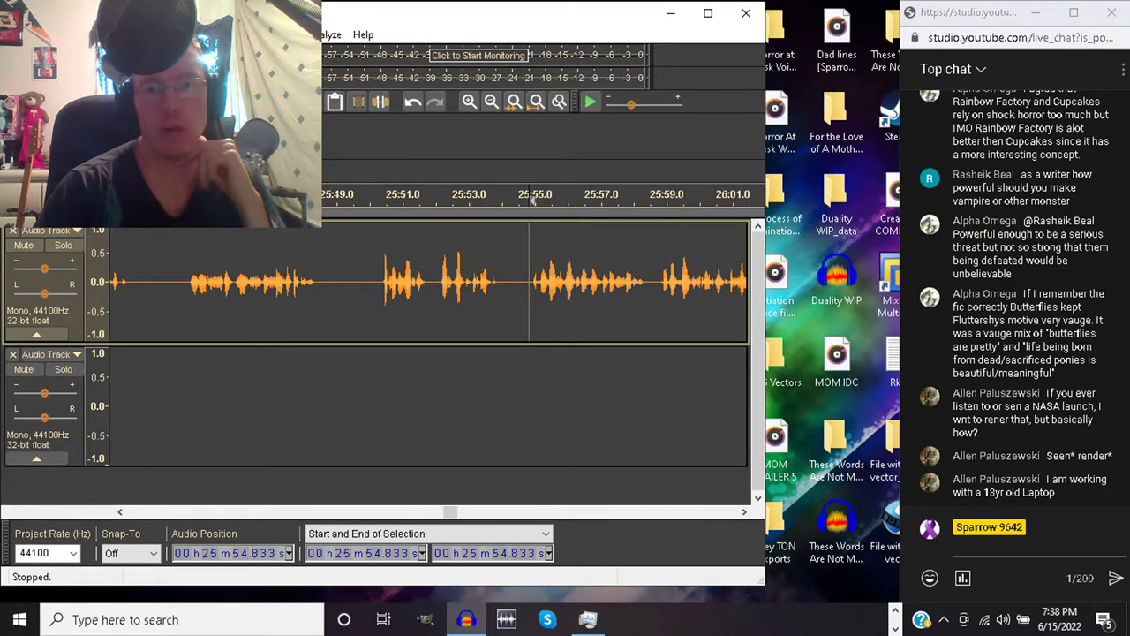
pyautogui.moveTo(765, 318); pyautogui.dragTo(898, 318)
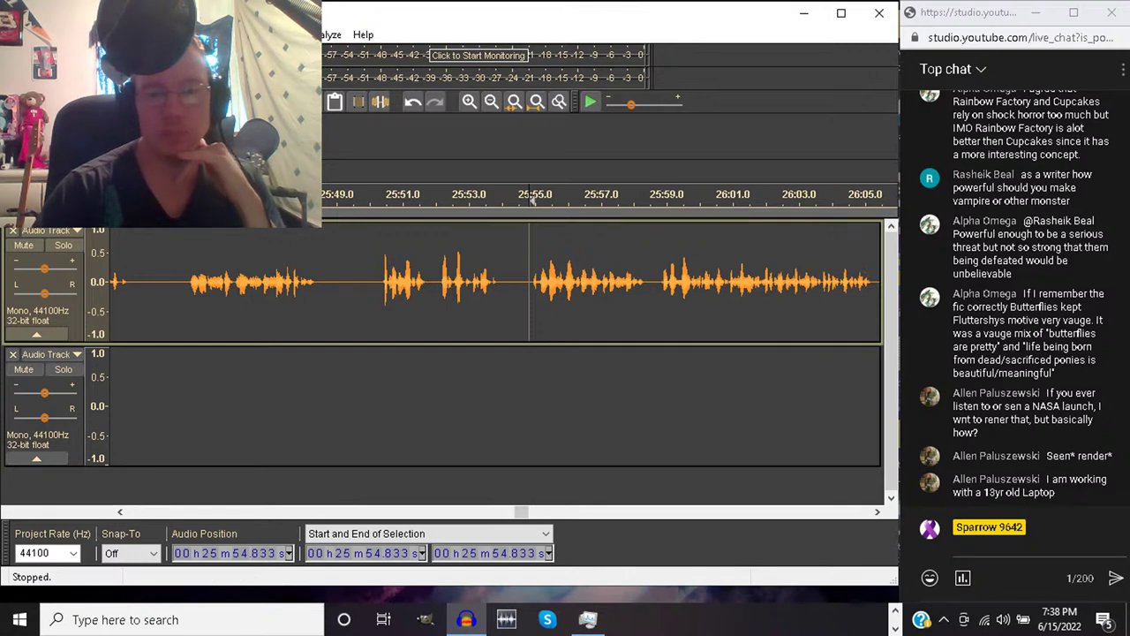
pyautogui.moveTo(639, 587); pyautogui.dragTo(638, 603)
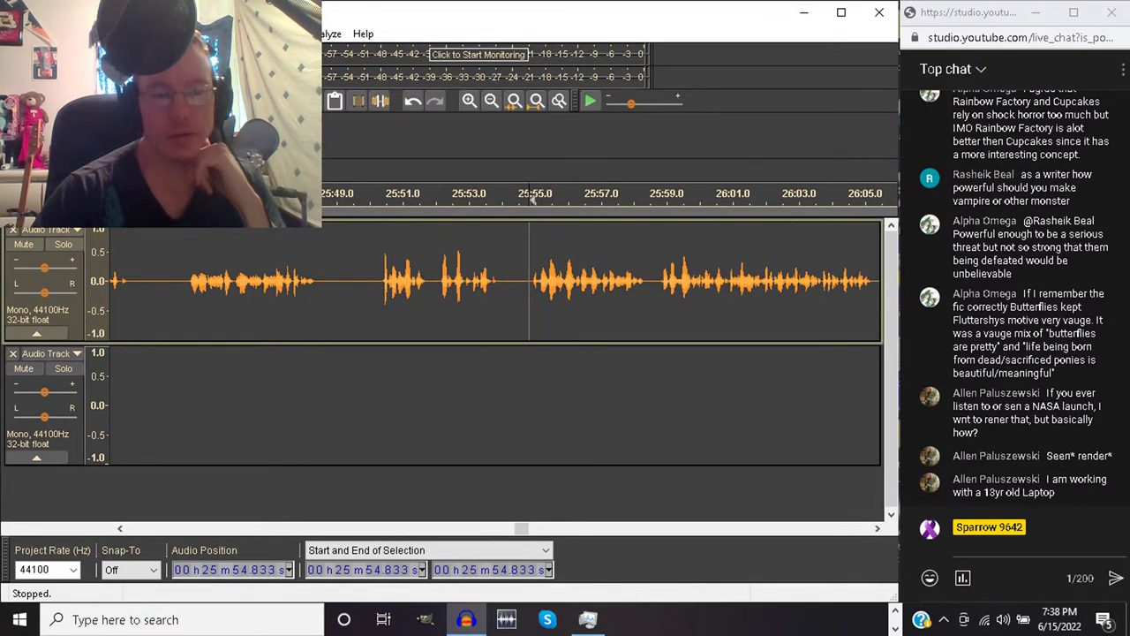
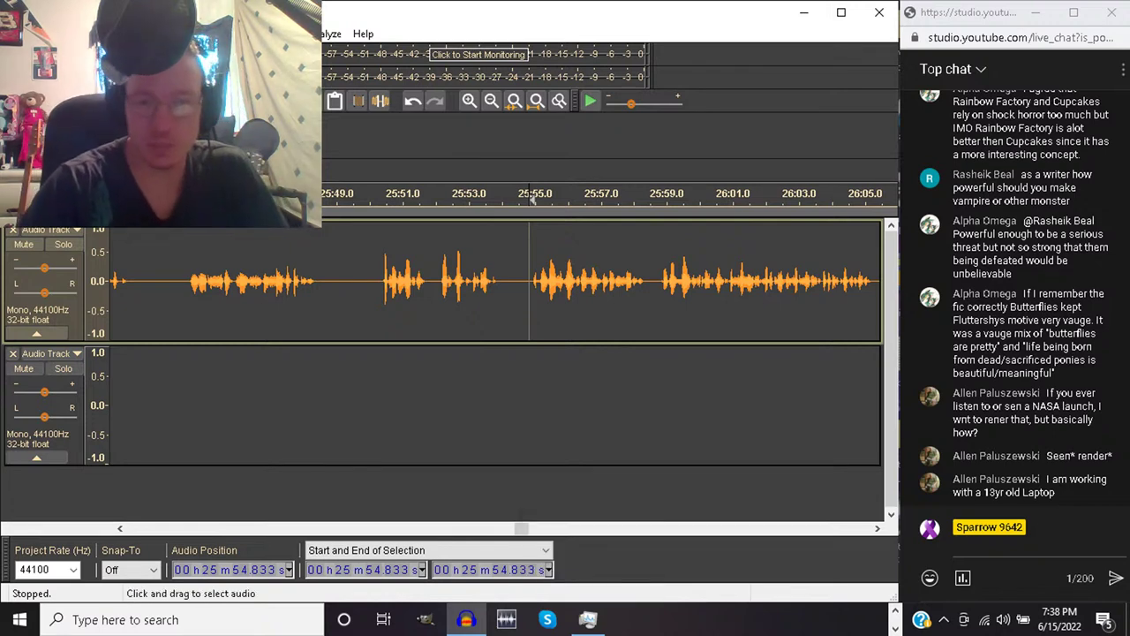
# Audition the upper track from 25 m 54.833 s, and delete the surplus take from 26 m 16.671 s to just before the speech near 26 m 25.5 s
pyautogui.press('space')
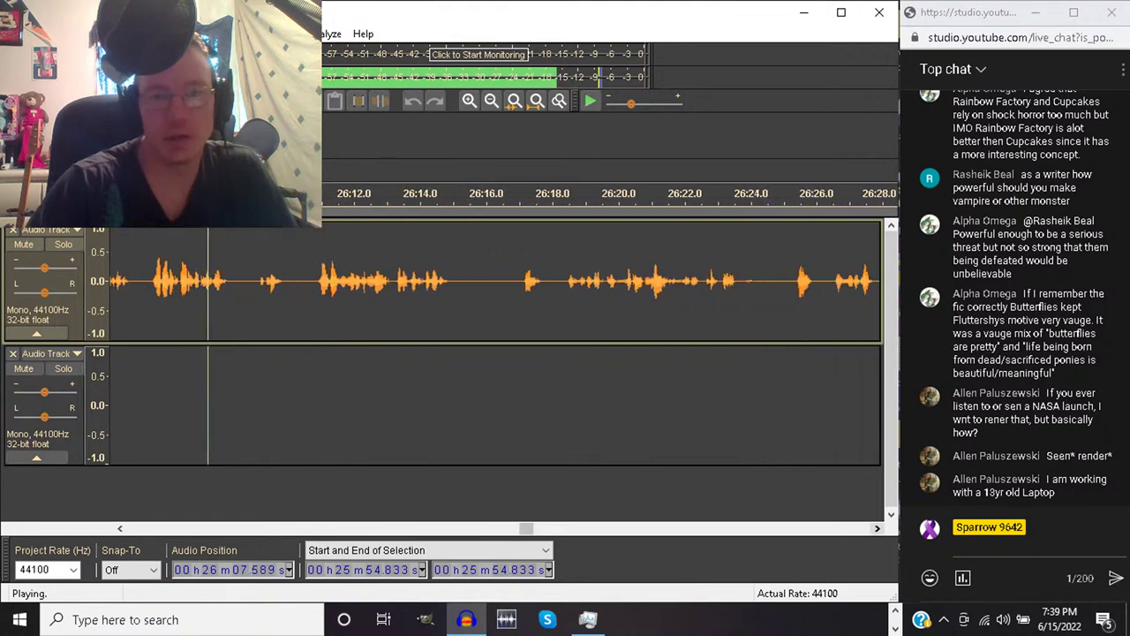
pyautogui.hotkey('shift', 'Left')
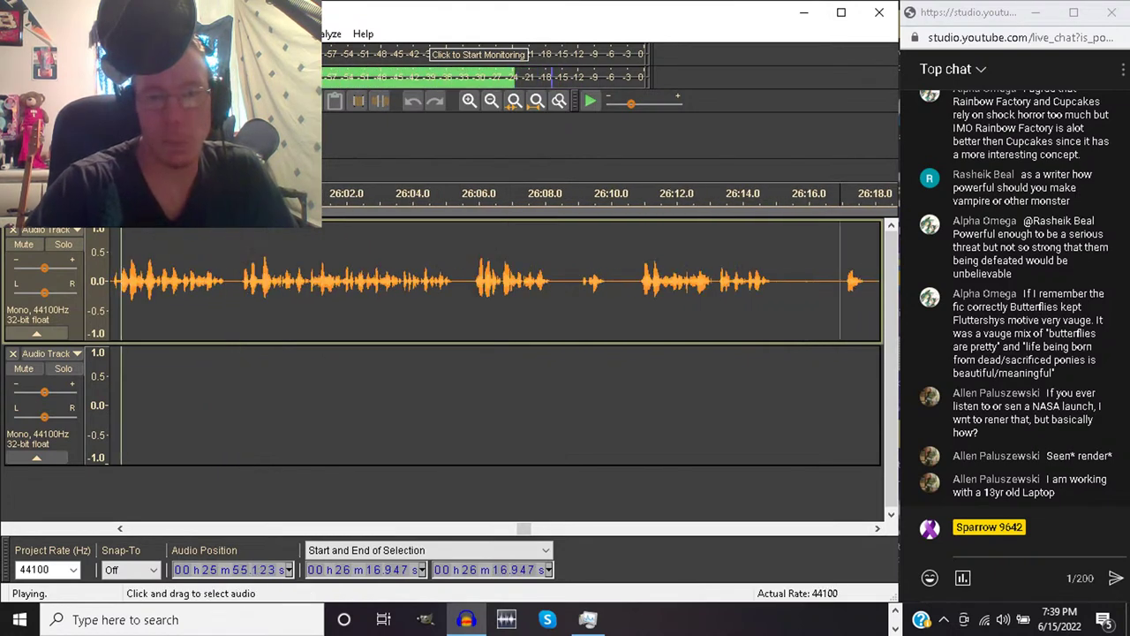
pyautogui.hotkey('shift', 'Right')
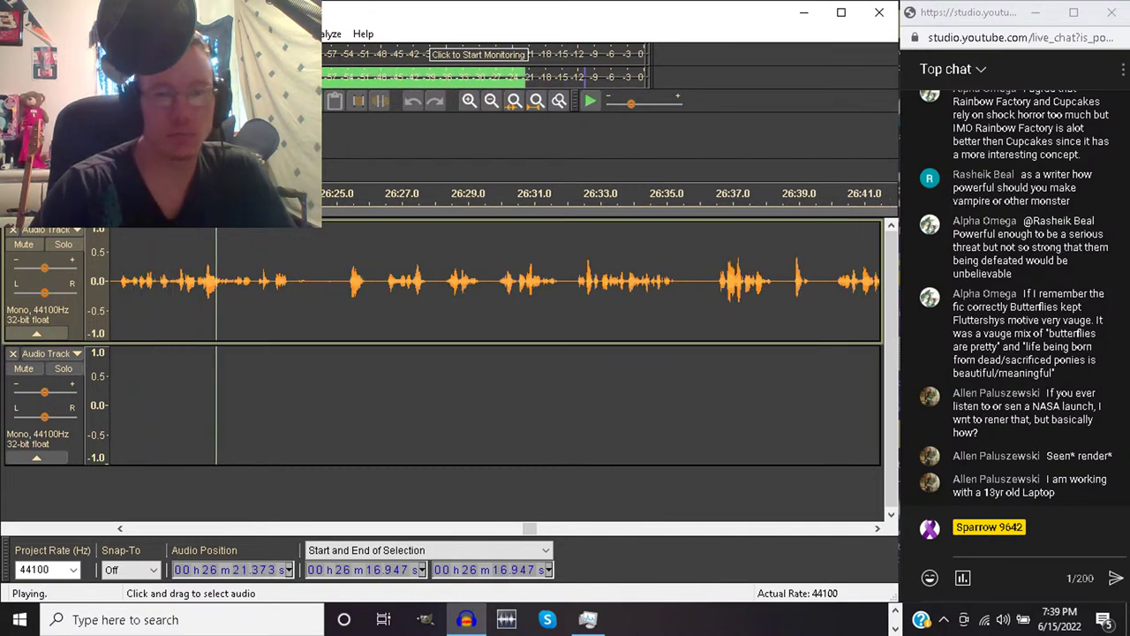
pyautogui.moveTo(345, 282); pyautogui.dragTo(310, 283)
pyautogui.press('Delete')
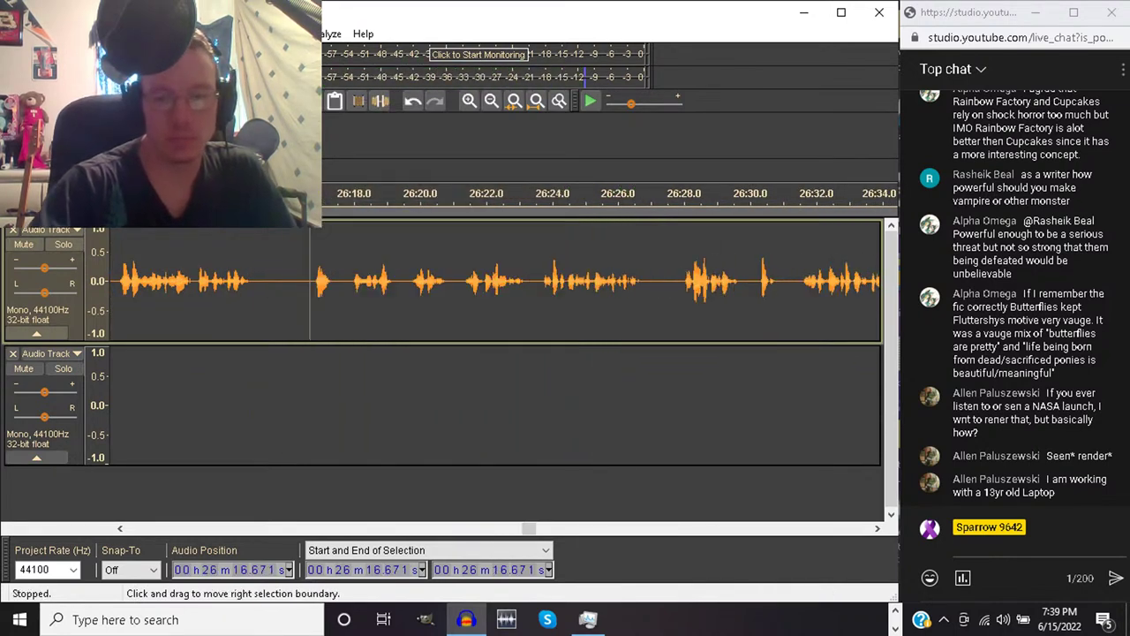
# Listen onward from 26 m 16.671 s and 26 m 20.328 s, and select the upper-track takes from 26 m 31.347 s to 26 m 40.739 s
pyautogui.press('space')
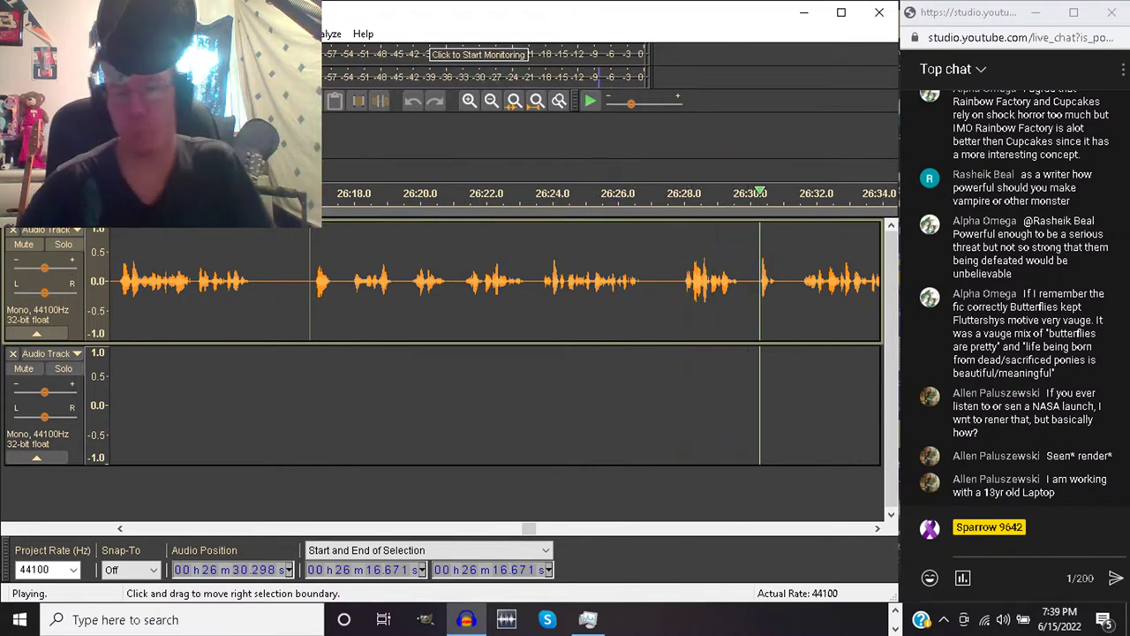
pyautogui.click(430, 265)
pyautogui.press('space')
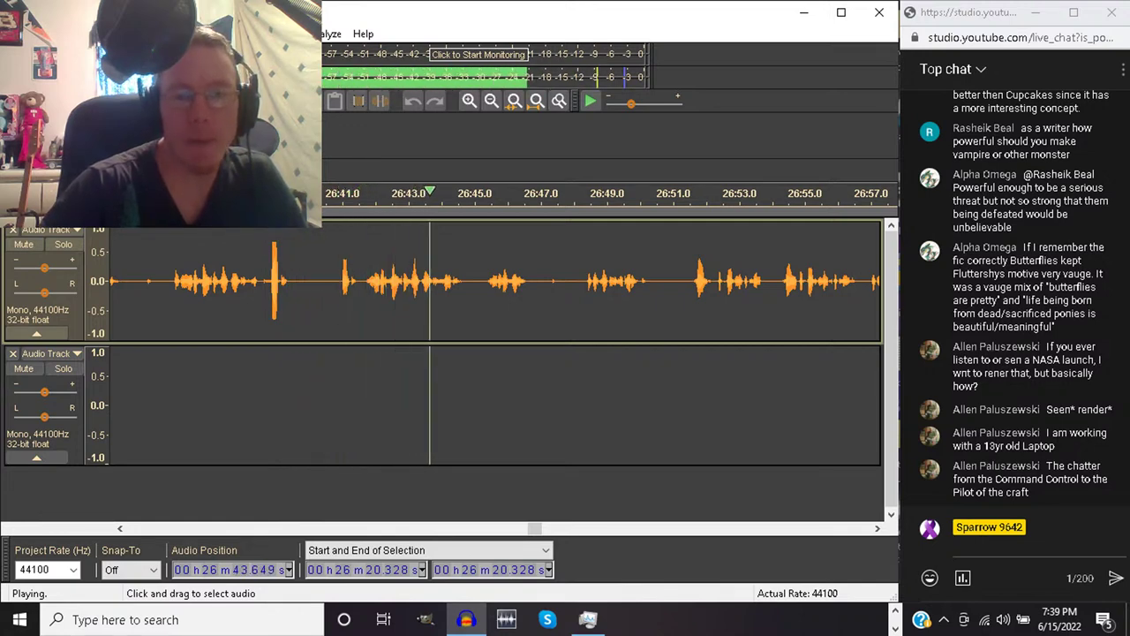
pyautogui.press('space')
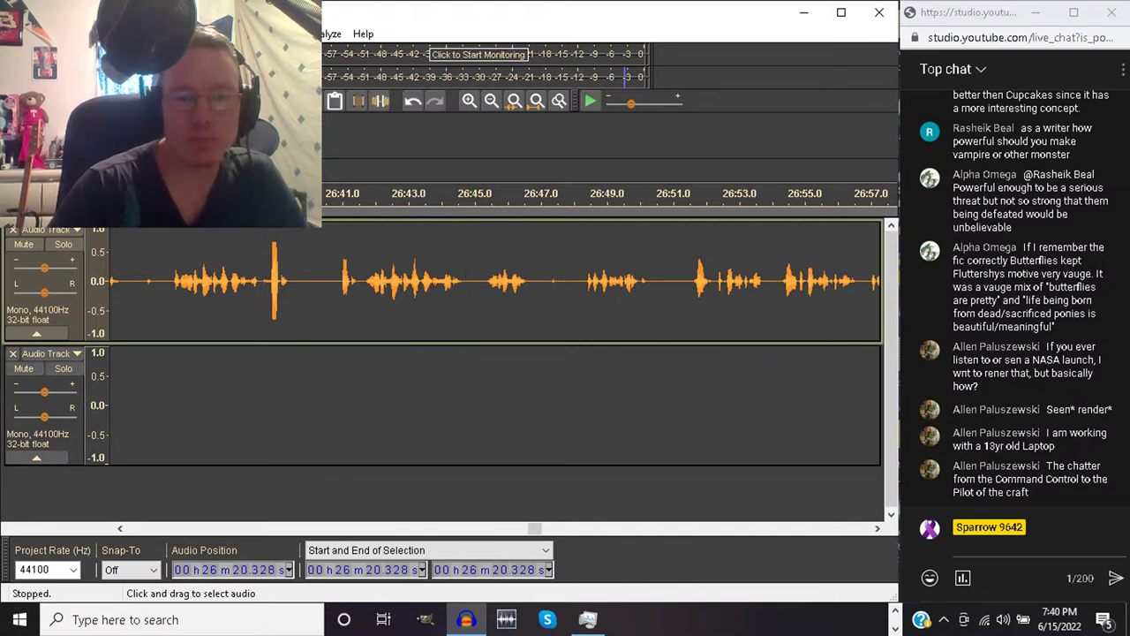
pyautogui.moveTo(334, 283); pyautogui.dragTo(247, 282)
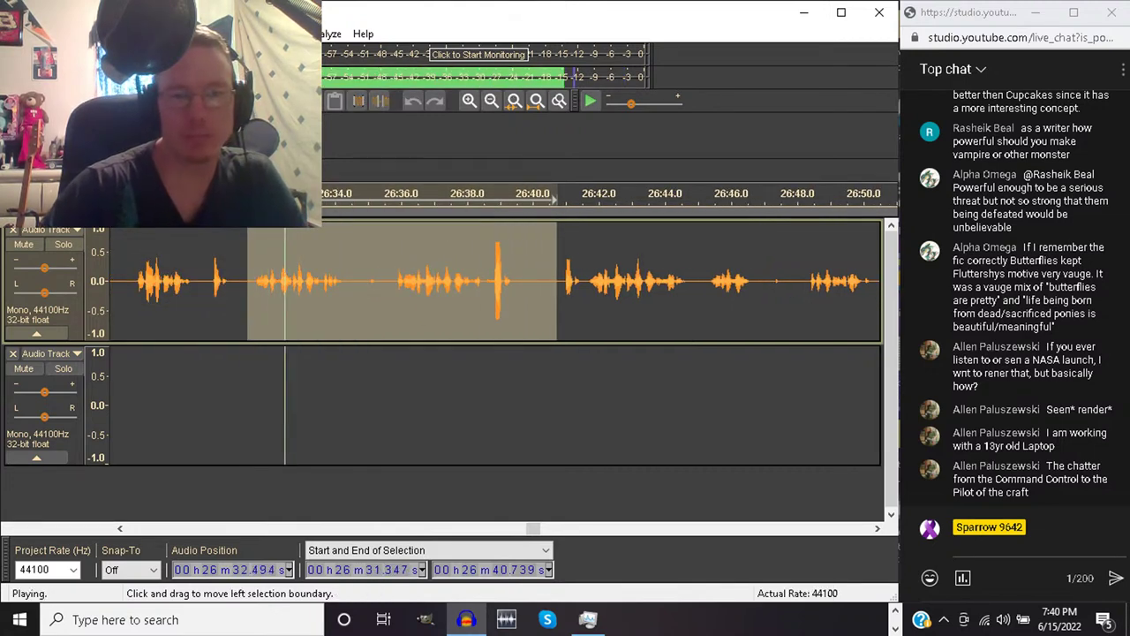
# In the upper track, delete the audio from about 26:31.5 to 26:40.7, and the short segment just before it starting at 26:30.2
pyautogui.moveTo(247, 283); pyautogui.dragTo(254, 282)
pyautogui.press('space')
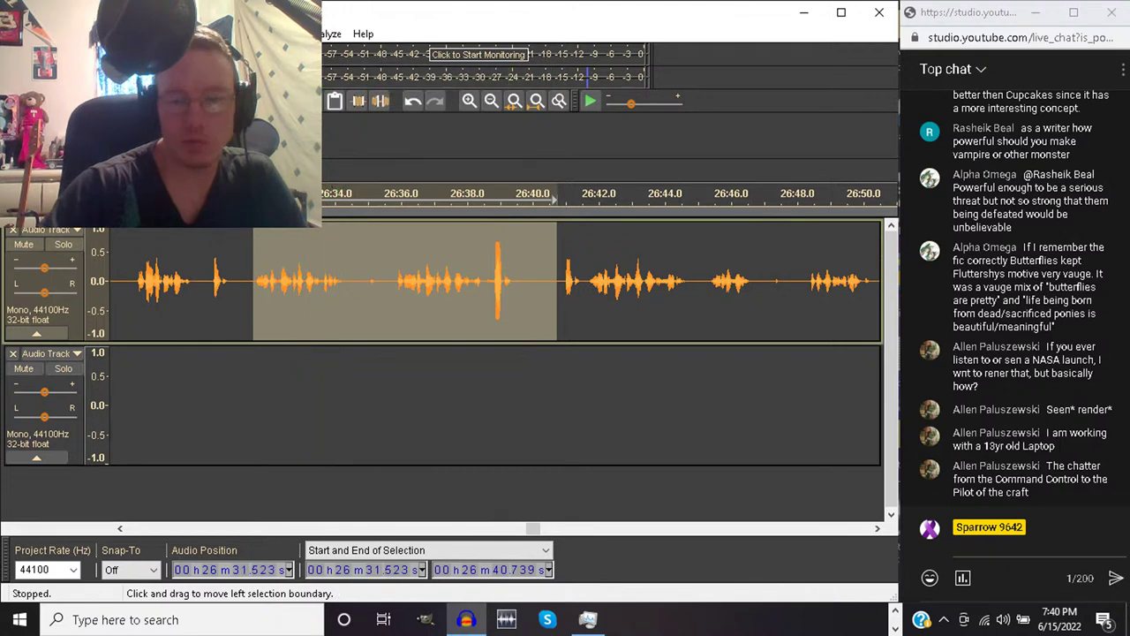
pyautogui.click(253, 282)
pyautogui.press('space')
pyautogui.moveTo(254, 283); pyautogui.dragTo(207, 283)
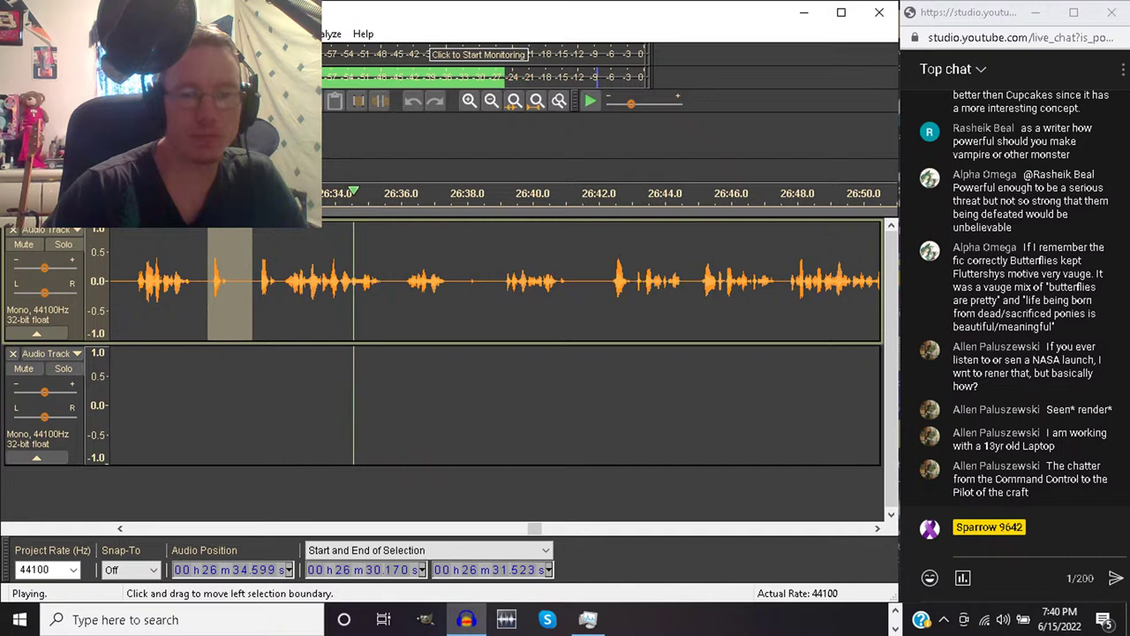
pyautogui.press('space')
pyautogui.press('Delete')
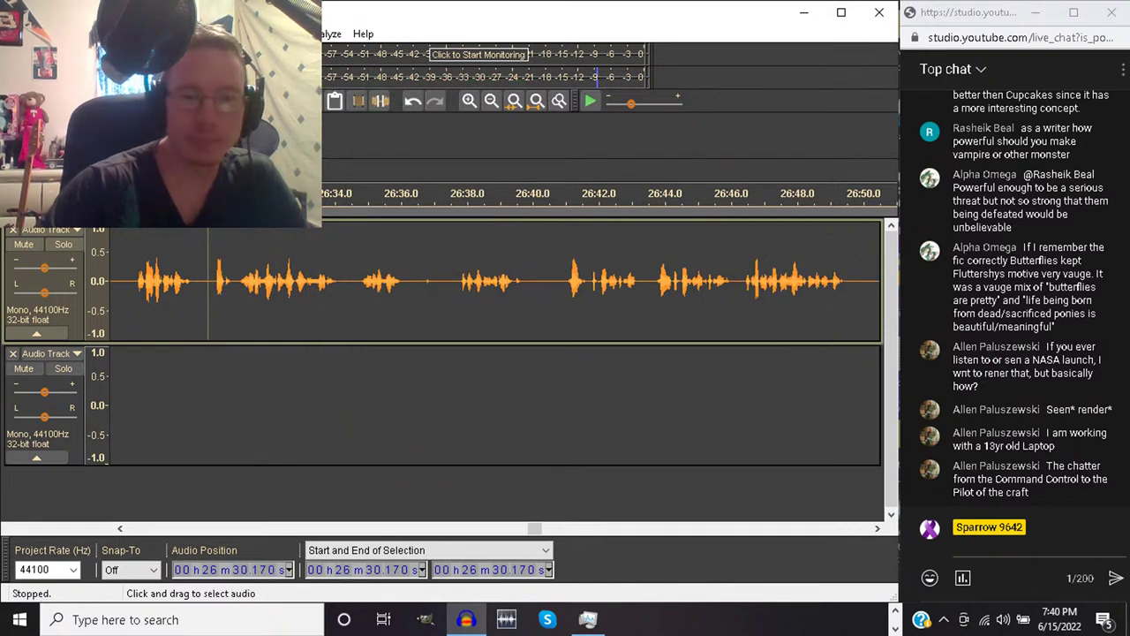
# Play the edited narration from about 26:33 and delete the part of the pause between about 26:36.6 and 26:37.3
pyautogui.click(302, 283)
pyautogui.press('space')
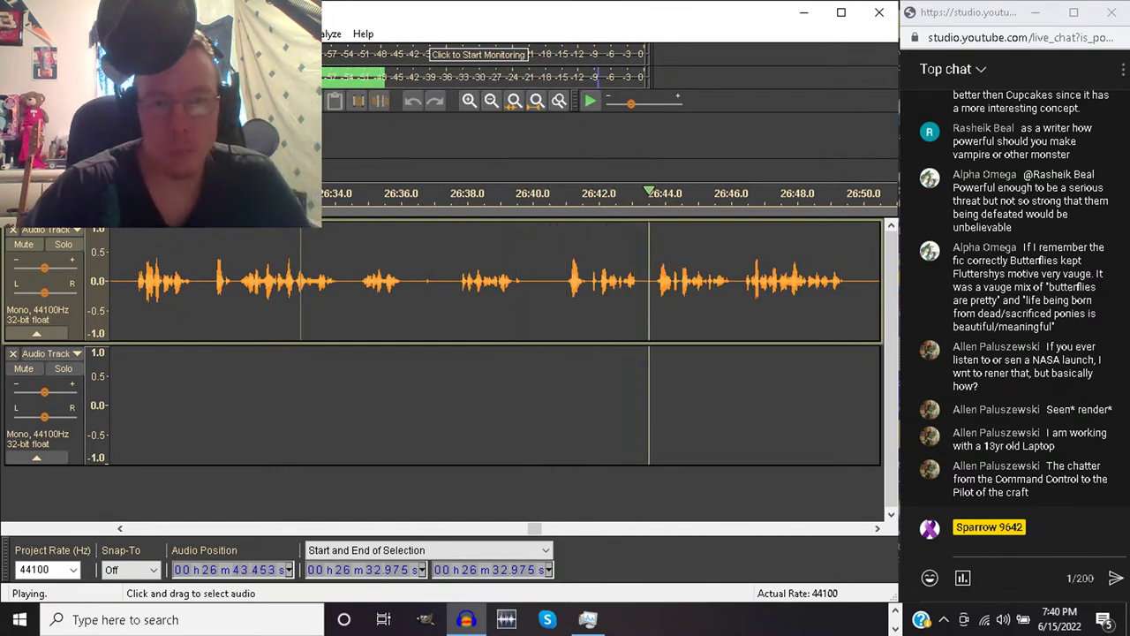
pyautogui.press('space')
pyautogui.moveTo(427, 199); pyautogui.dragTo(432, 199)
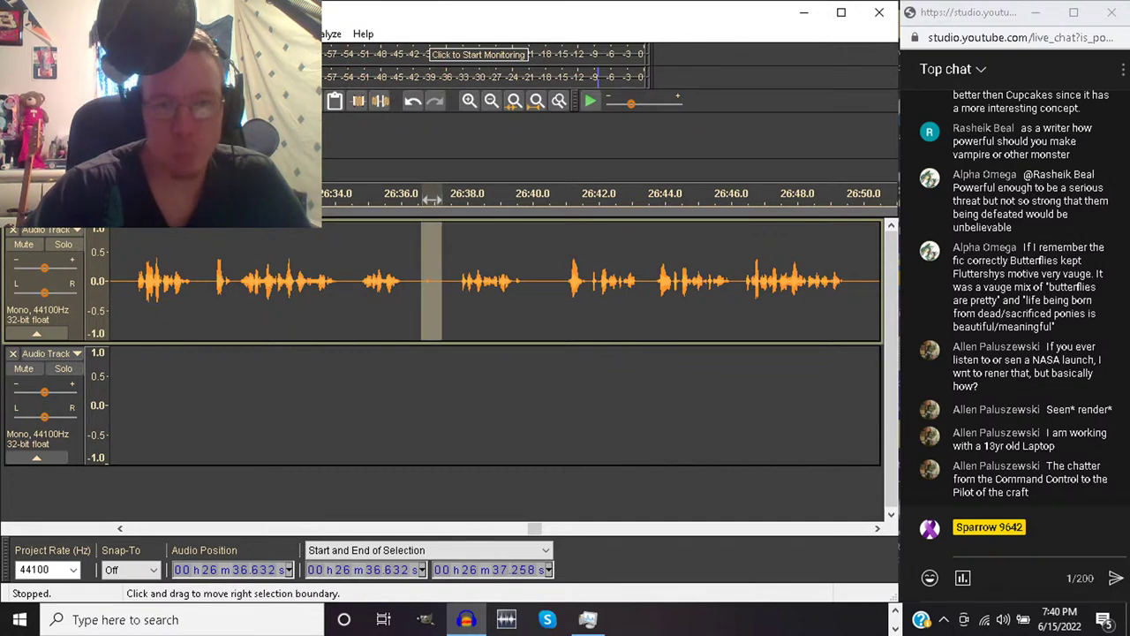
pyautogui.press('Delete')
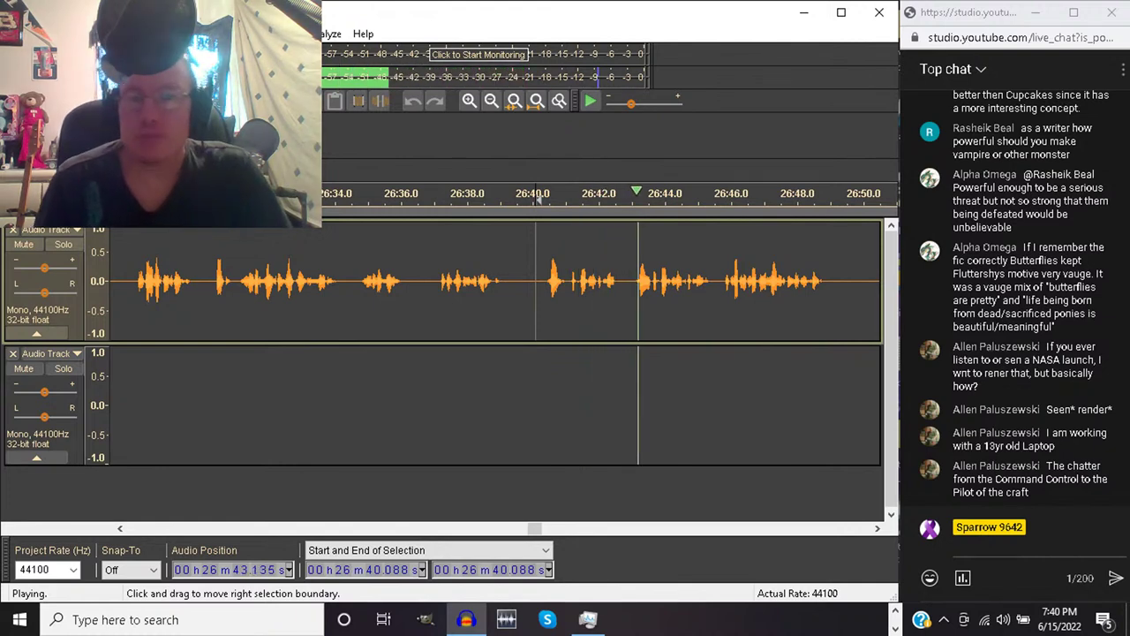
# Delete the phrase from about 26:40.3 to 26:42.9, and the long pause from about 26:47.7 to 26:51
pyautogui.moveTo(543, 282); pyautogui.dragTo(629, 282)
pyautogui.press('space')
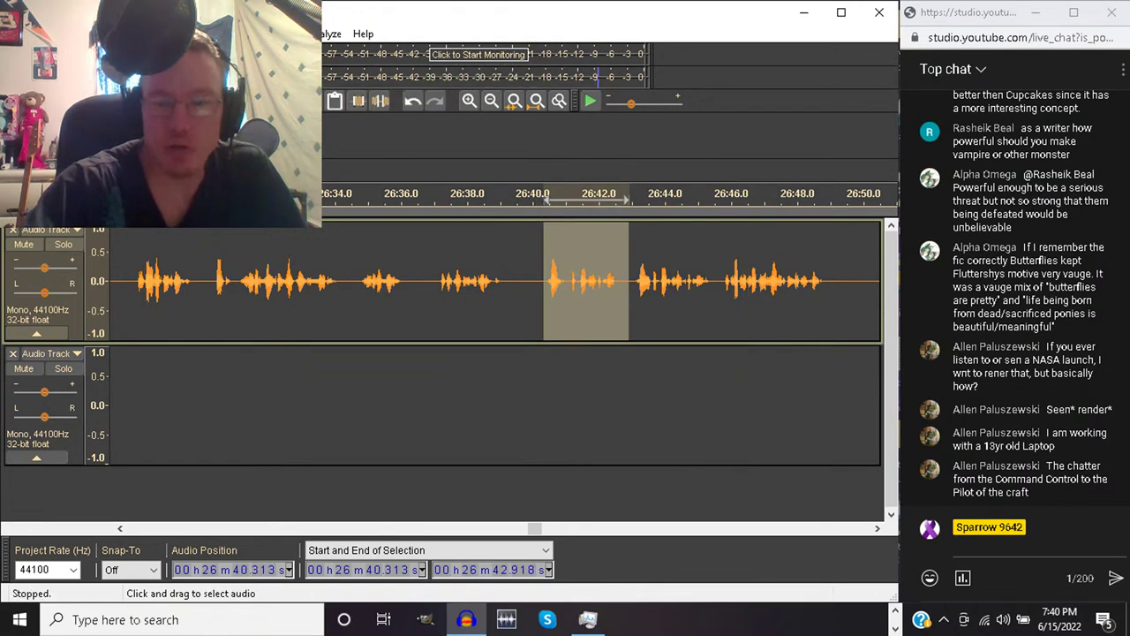
pyautogui.press('Delete')
pyautogui.press('space')
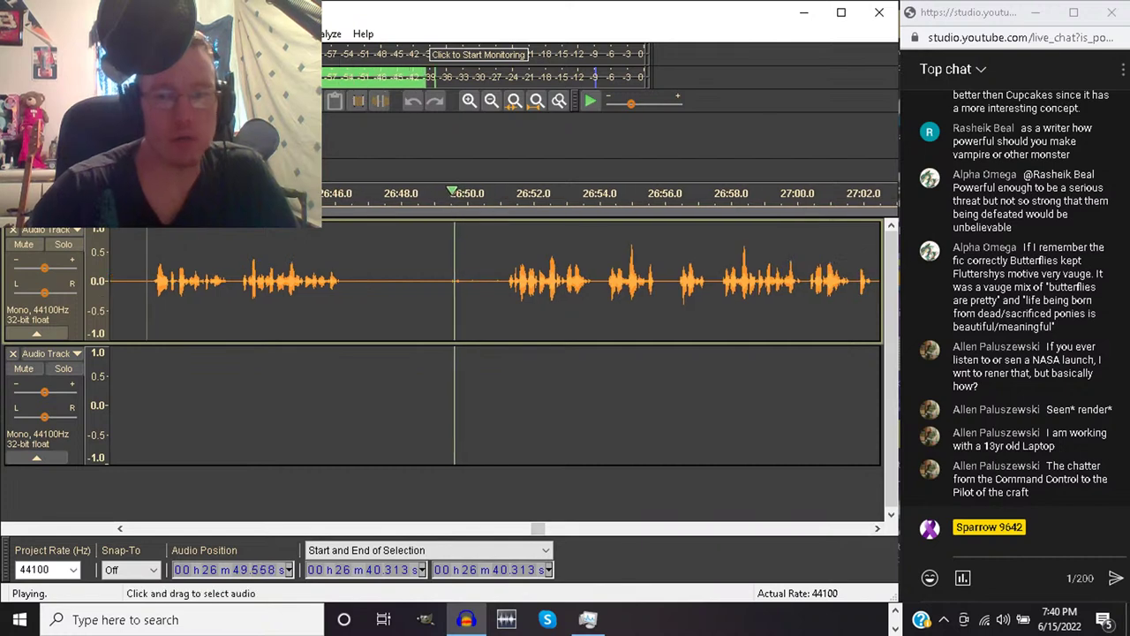
pyautogui.moveTo(390, 280); pyautogui.dragTo(501, 281)
pyautogui.press('space')
pyautogui.press('Delete')
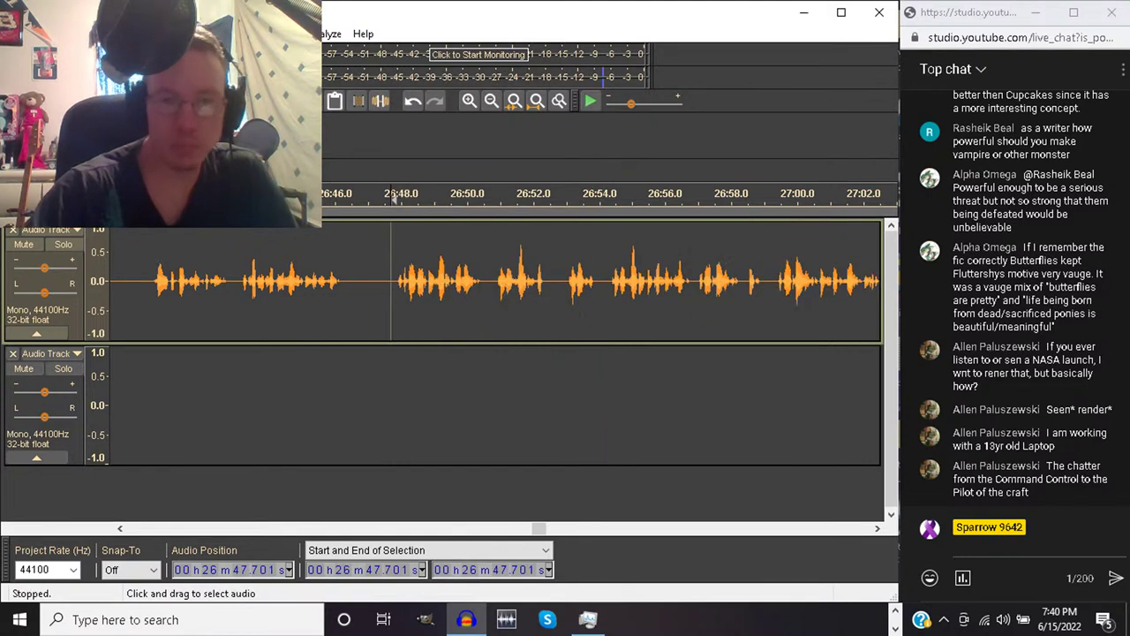
# Play back across the cut from about 26:45.5 and shorten its pause by deleting about 26:46.95 to 26:47.4
pyautogui.press('space')
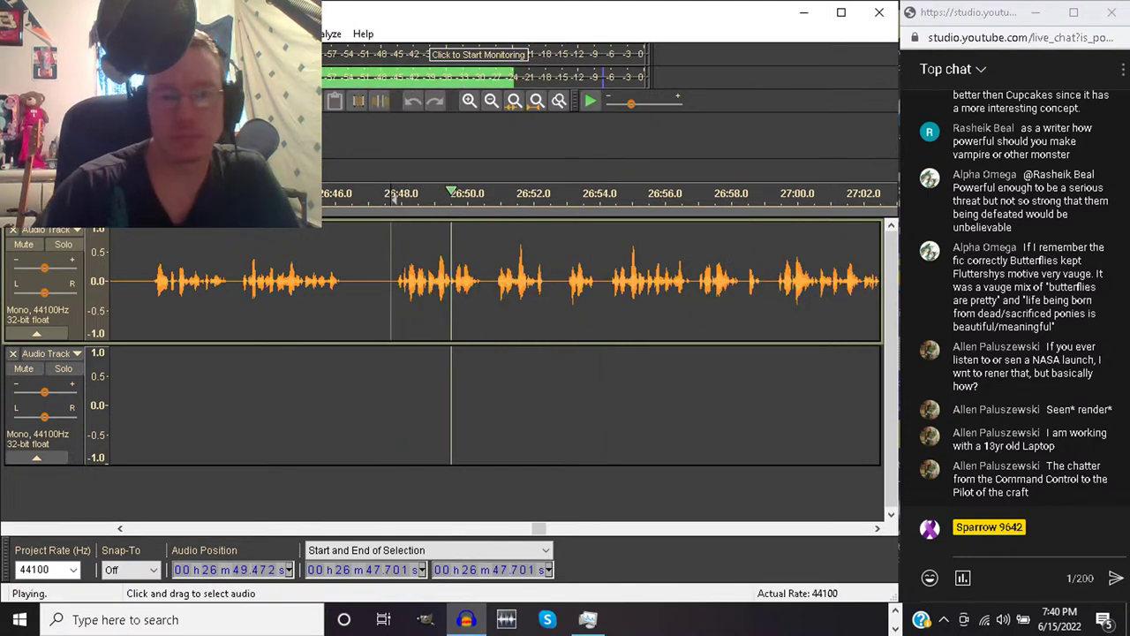
pyautogui.click(320, 281)
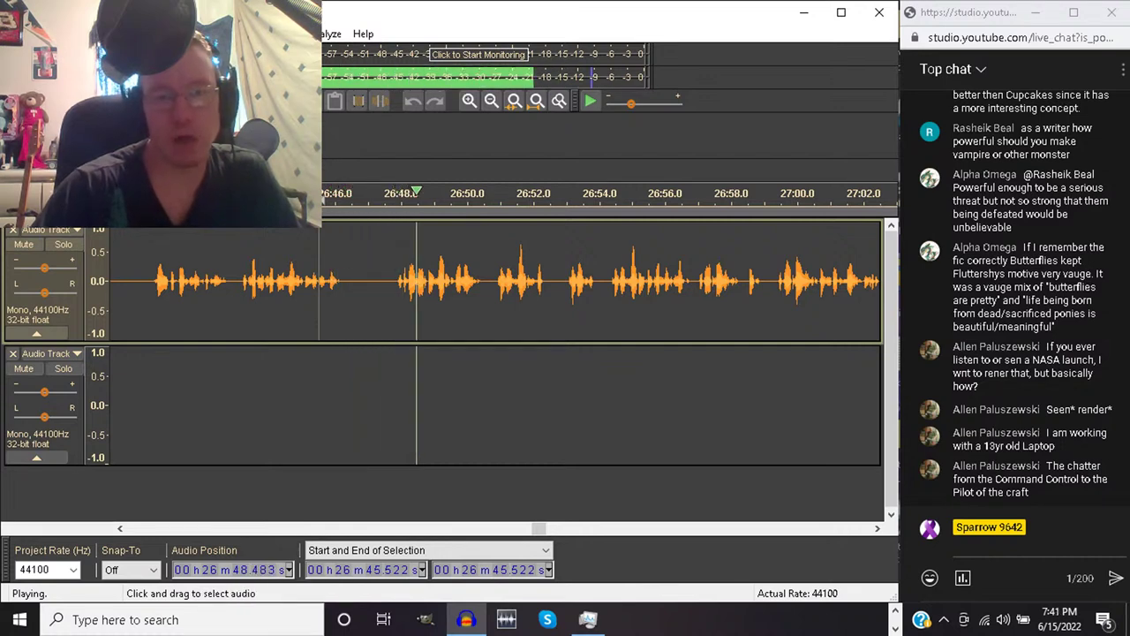
pyautogui.moveTo(365, 196); pyautogui.dragTo(381, 196)
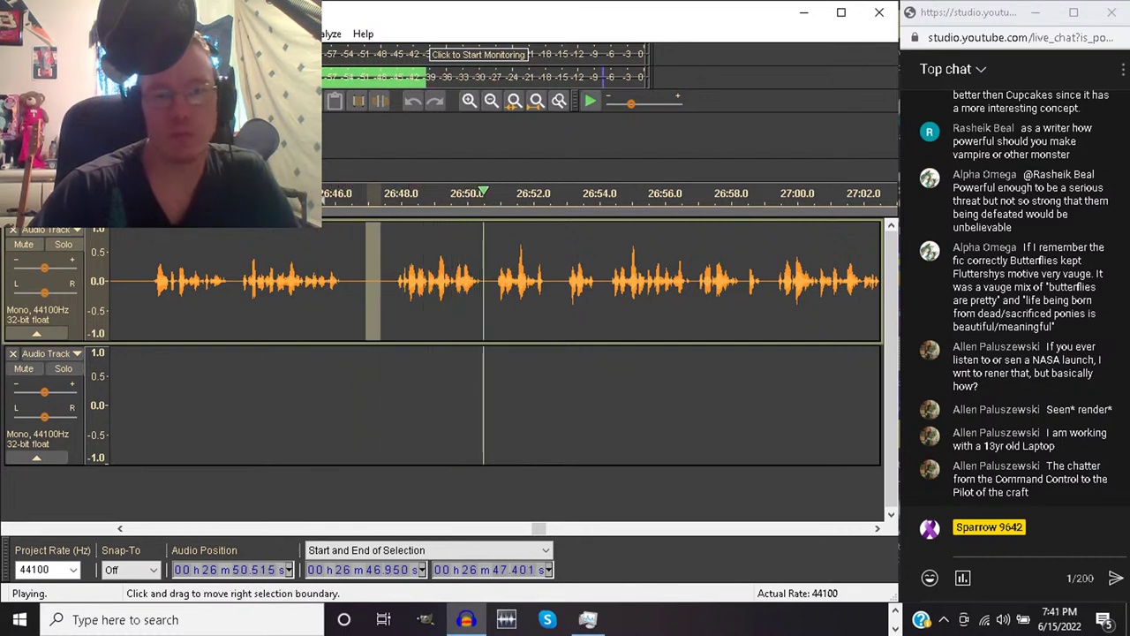
pyautogui.press('Delete')
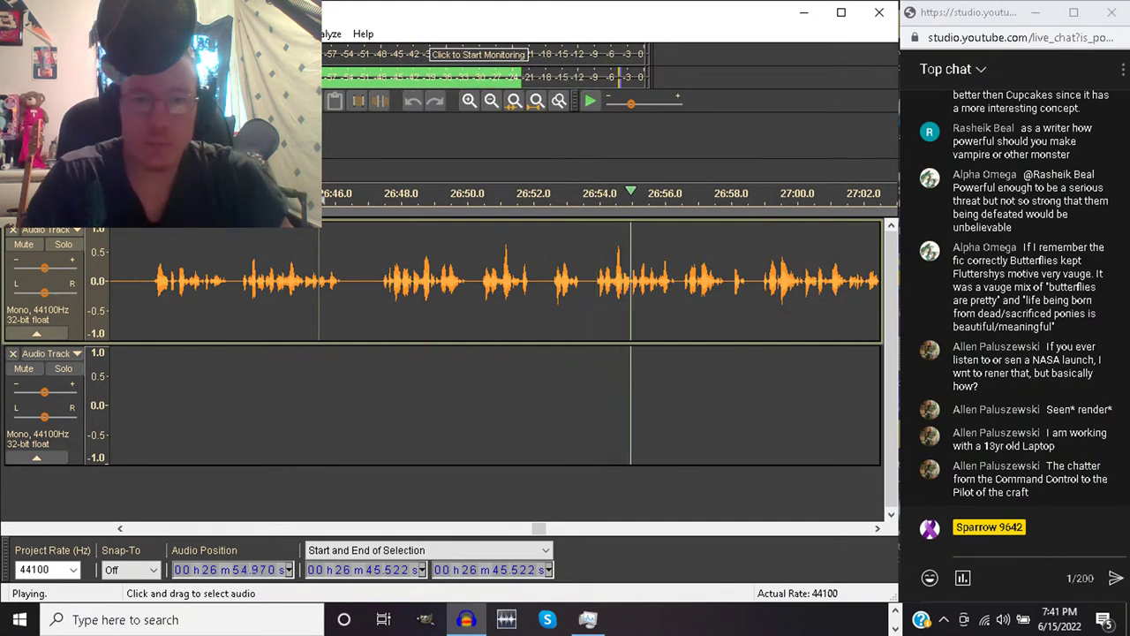
# Delete the narration segment from about 26:50.4 to 26:53.8, and the one from about 26:53.2 to 26:55.6 after the cut
pyautogui.moveTo(481, 281); pyautogui.dragTo(591, 281)
pyautogui.press('space')
pyautogui.click(483, 195)
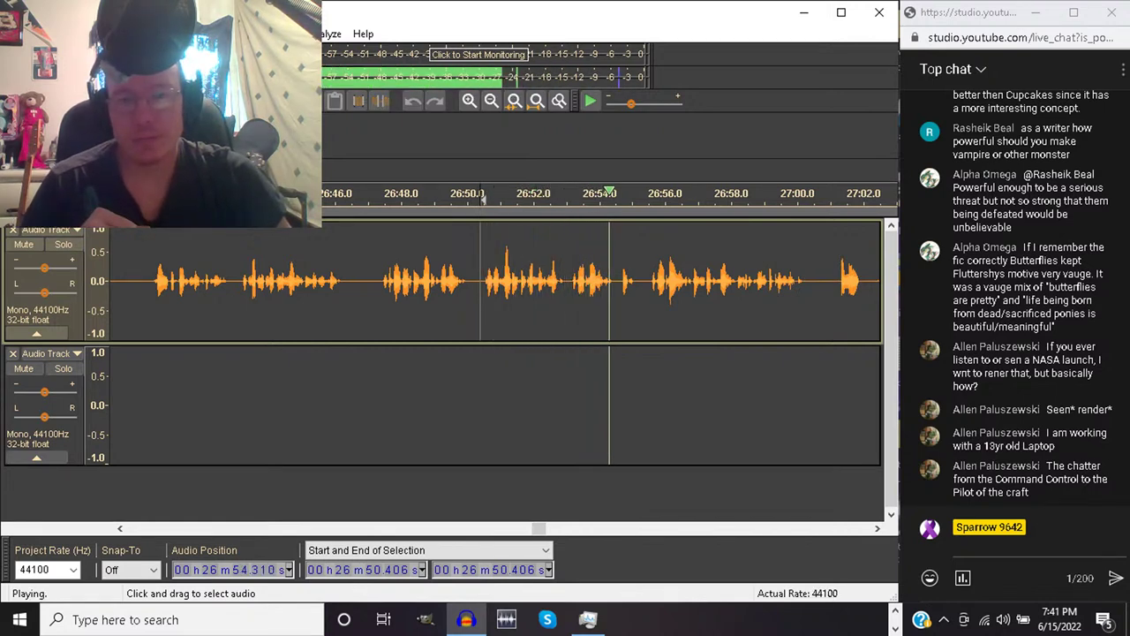
pyautogui.moveTo(572, 283); pyautogui.dragTo(650, 282)
pyautogui.press('space')
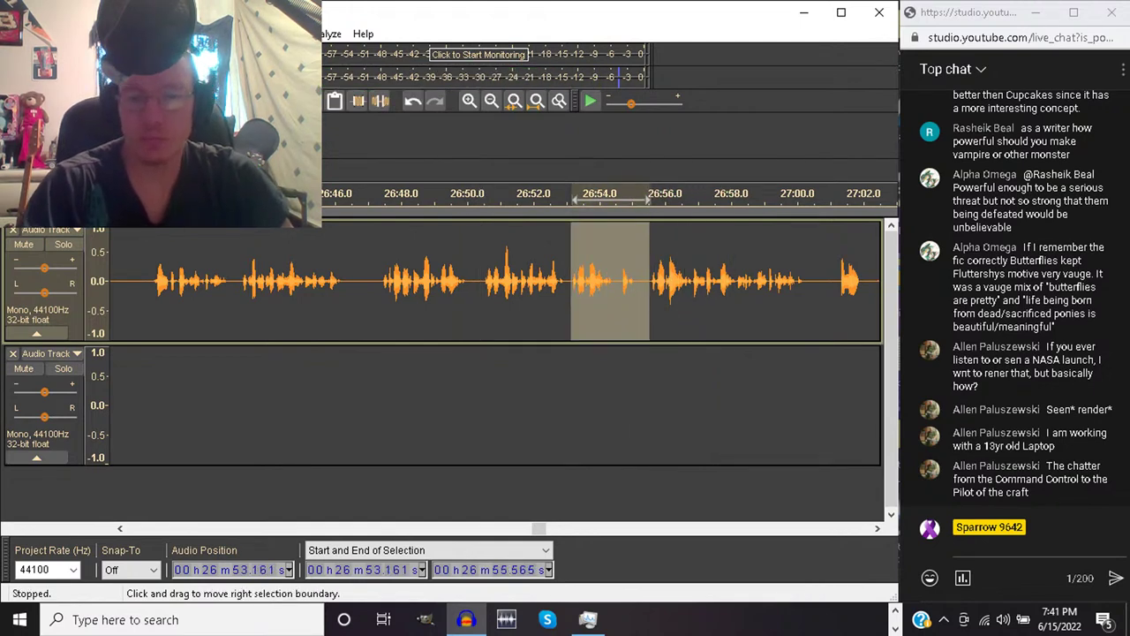
pyautogui.press('Left')
# Play on from the 26:53.2 cut and delete the section from about 26:58.6 to 27:09.4, including the loud spike
pyautogui.press('space')
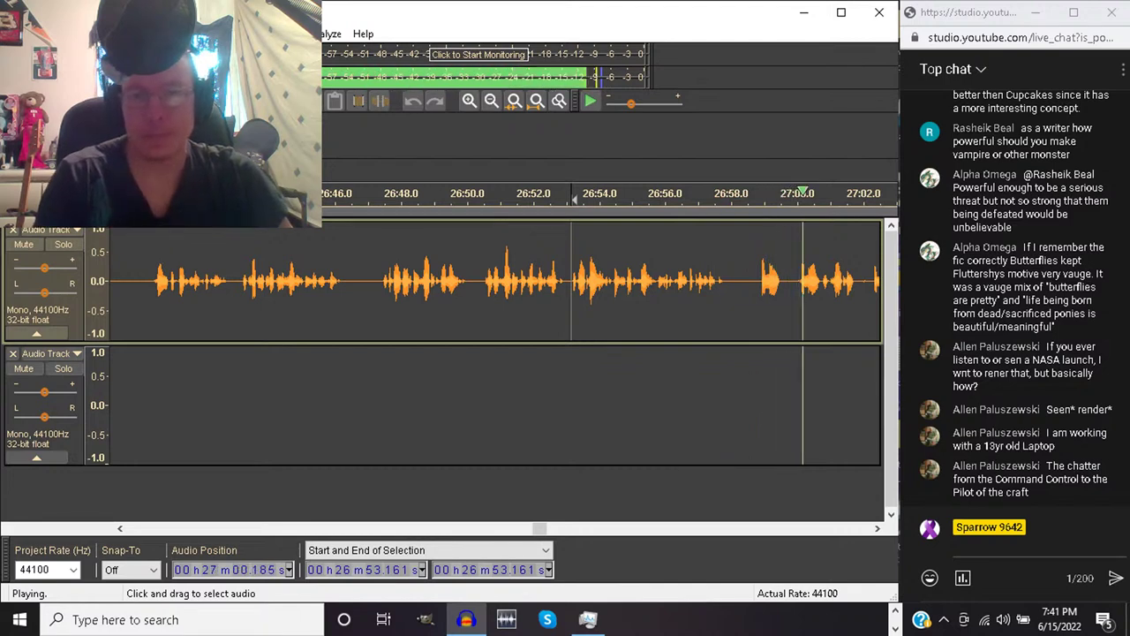
pyautogui.moveTo(752, 282); pyautogui.dragTo(809, 283)
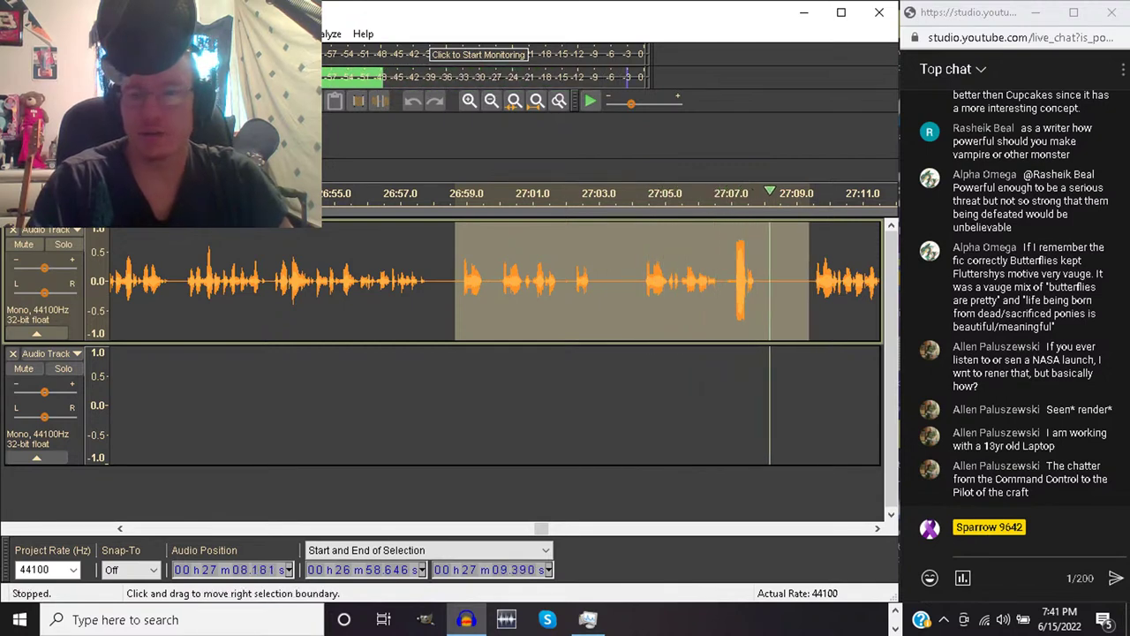
pyautogui.press('space')
pyautogui.press('Delete')
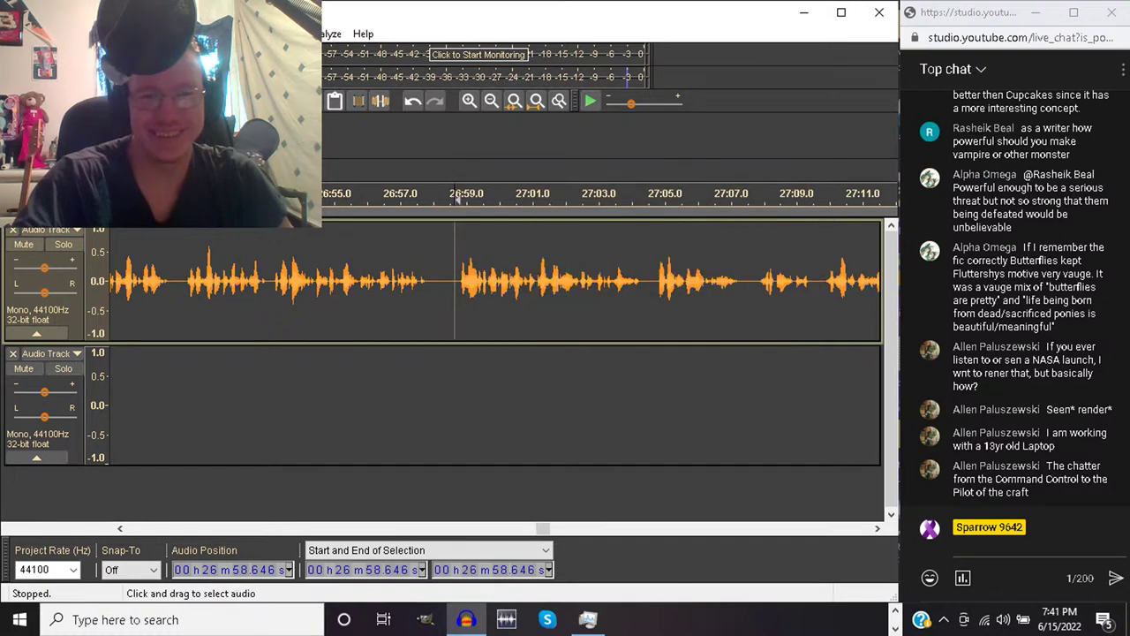
# Play on from about 26:58.6 and delete the short phrase between about 27:07.8 and 27:09.7
pyautogui.press('space')
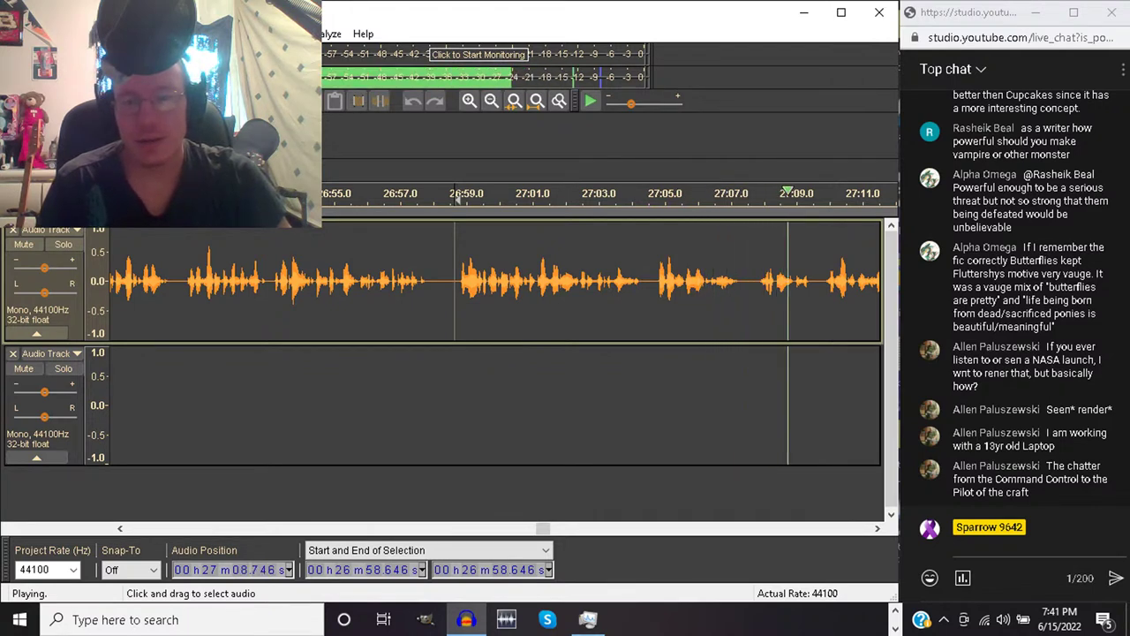
pyautogui.press('space')
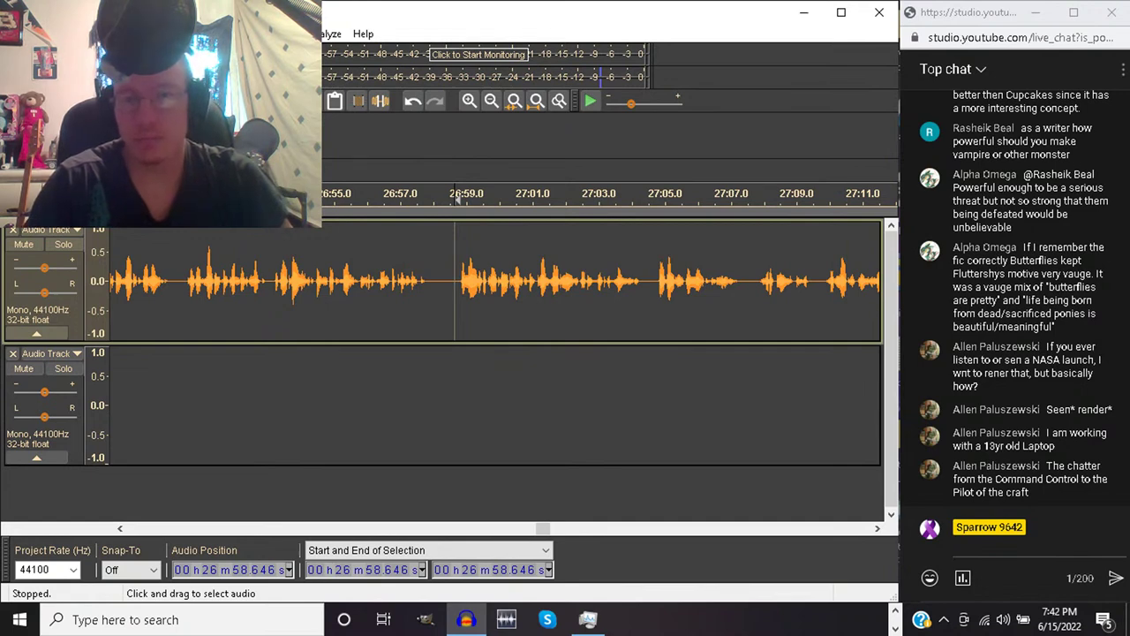
pyautogui.moveTo(757, 281); pyautogui.dragTo(833, 281)
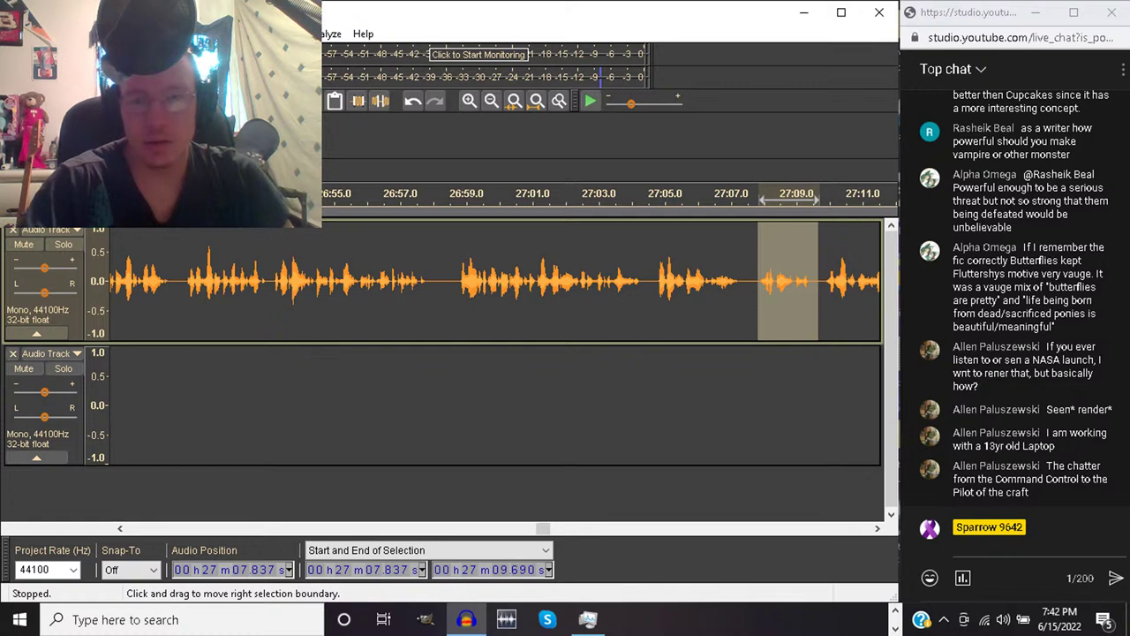
pyautogui.press('Delete')
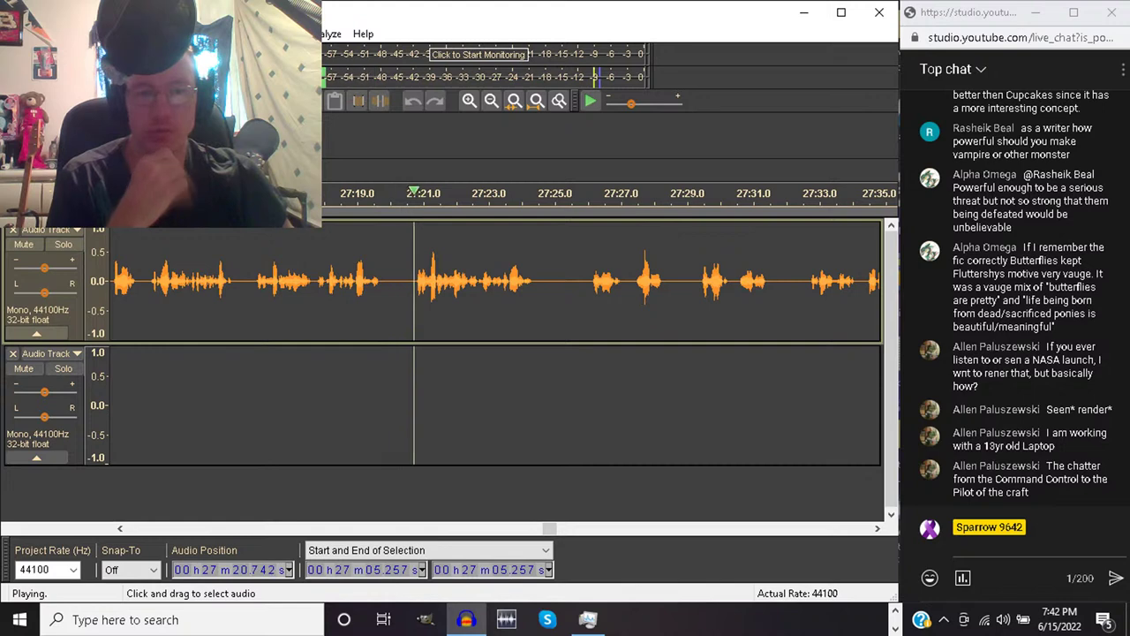
# Delete the section from about 27:15.9 to 27:20.7, just before the next phrase
pyautogui.moveTo(412, 282); pyautogui.dragTo(253, 283)
pyautogui.press('space')
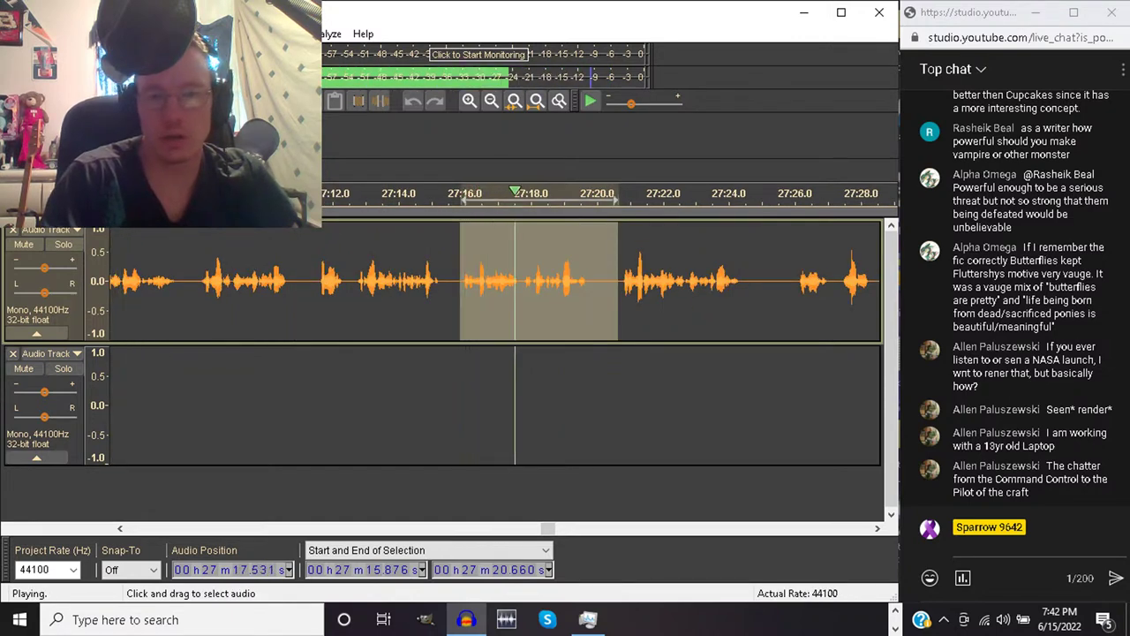
pyautogui.press('Delete')
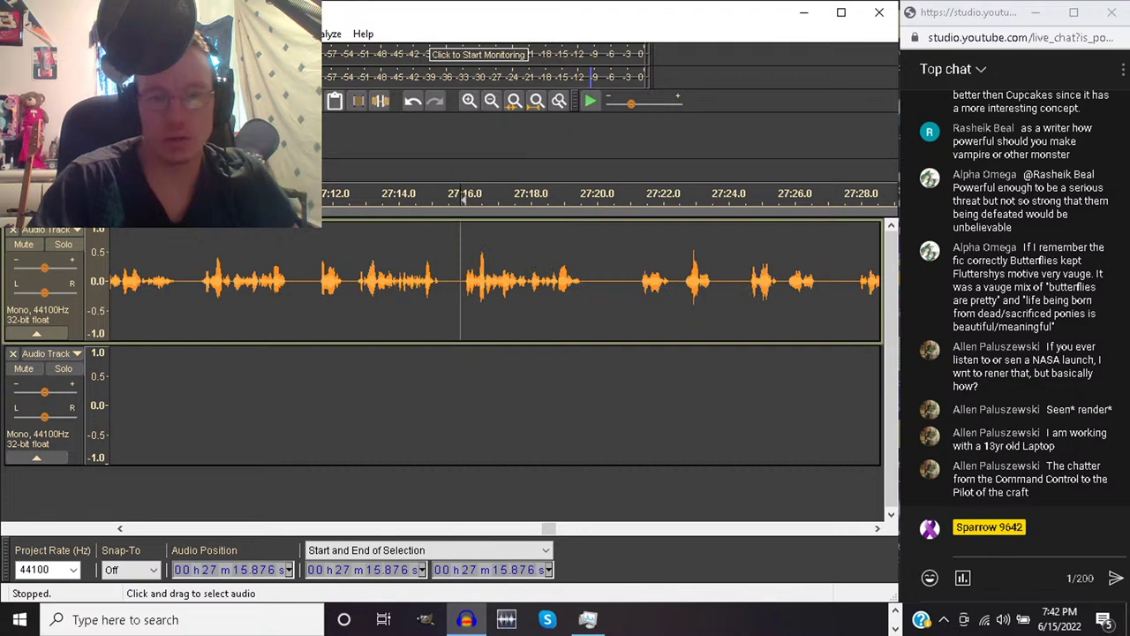
# Play on from about 27:15.9 and delete the two short bursts between about 27:21.2 and 27:24.5
pyautogui.press('space')
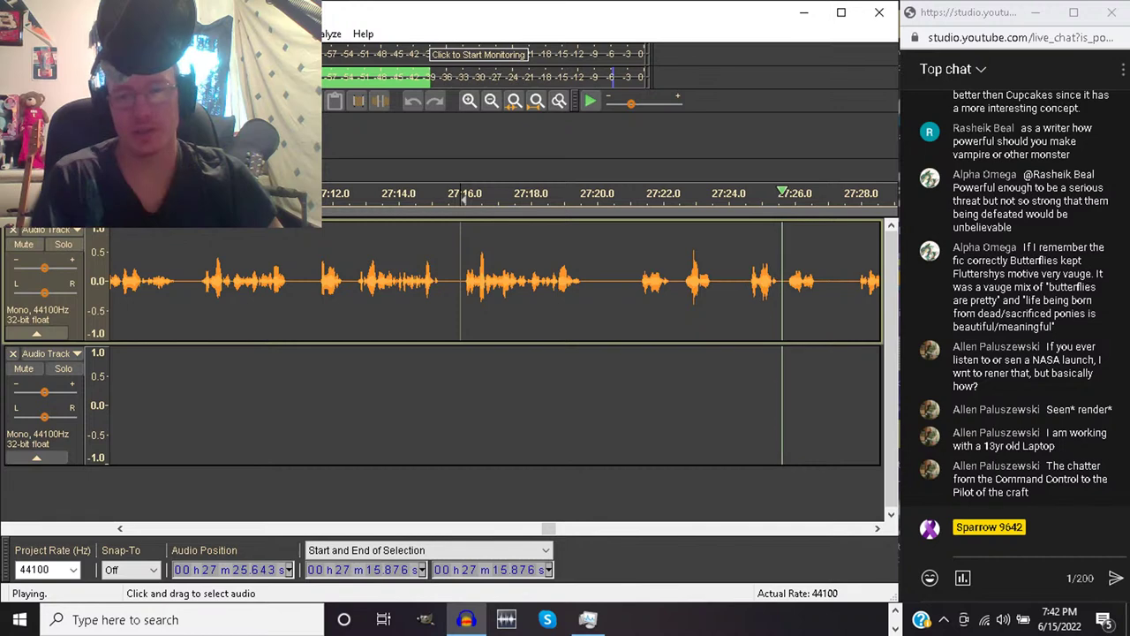
pyautogui.press('space')
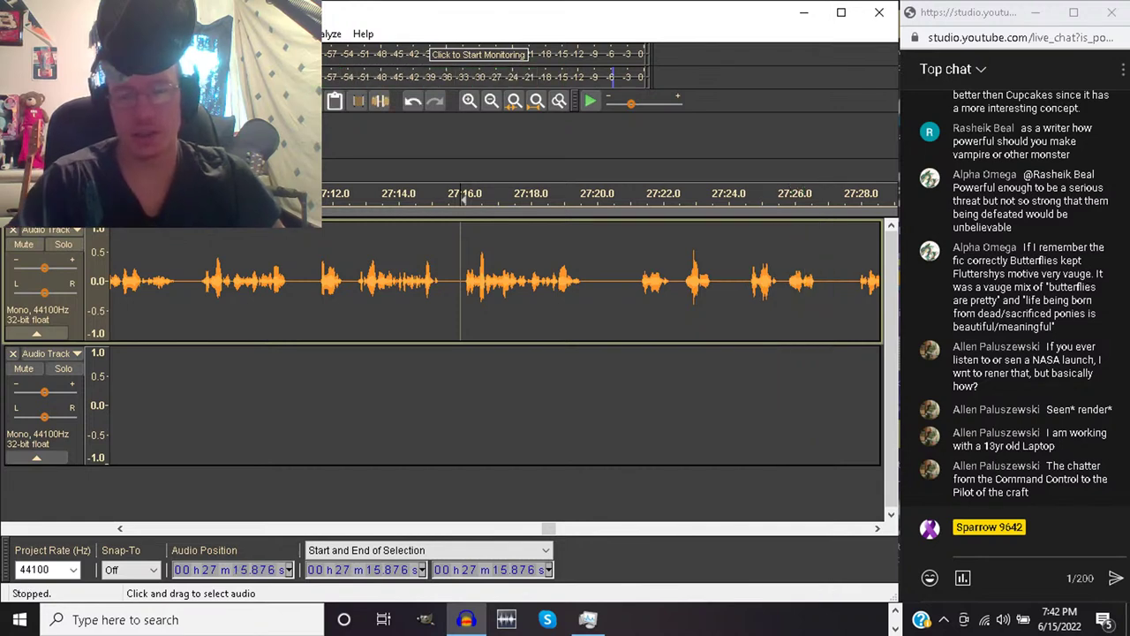
pyautogui.moveTo(635, 283); pyautogui.dragTo(733, 282)
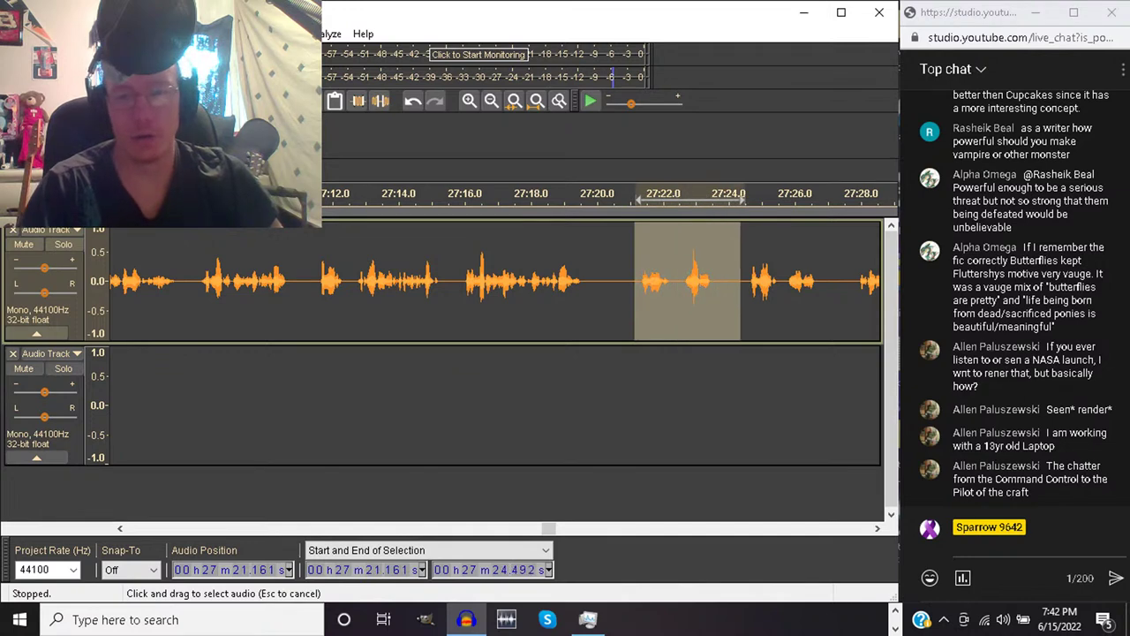
pyautogui.press('Delete')
# Play on from about 27:21.2 and delete the single short burst from about 27:33.1 to 27:34.3
pyautogui.press('space')
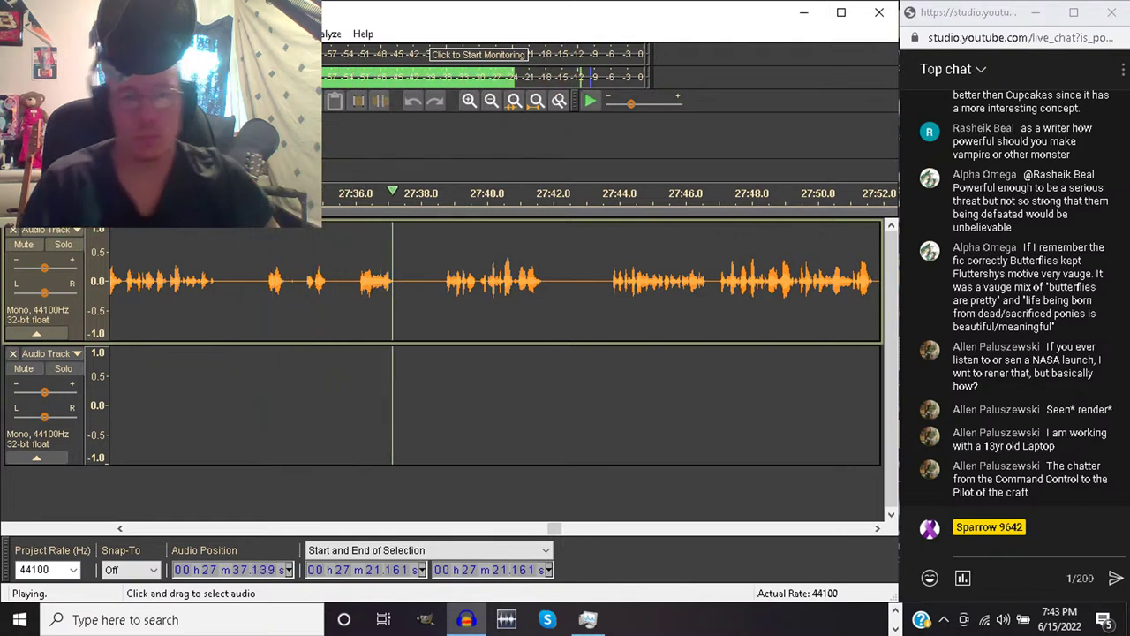
pyautogui.click(260, 283)
pyautogui.moveTo(261, 282); pyautogui.dragTo(298, 283)
pyautogui.press('space')
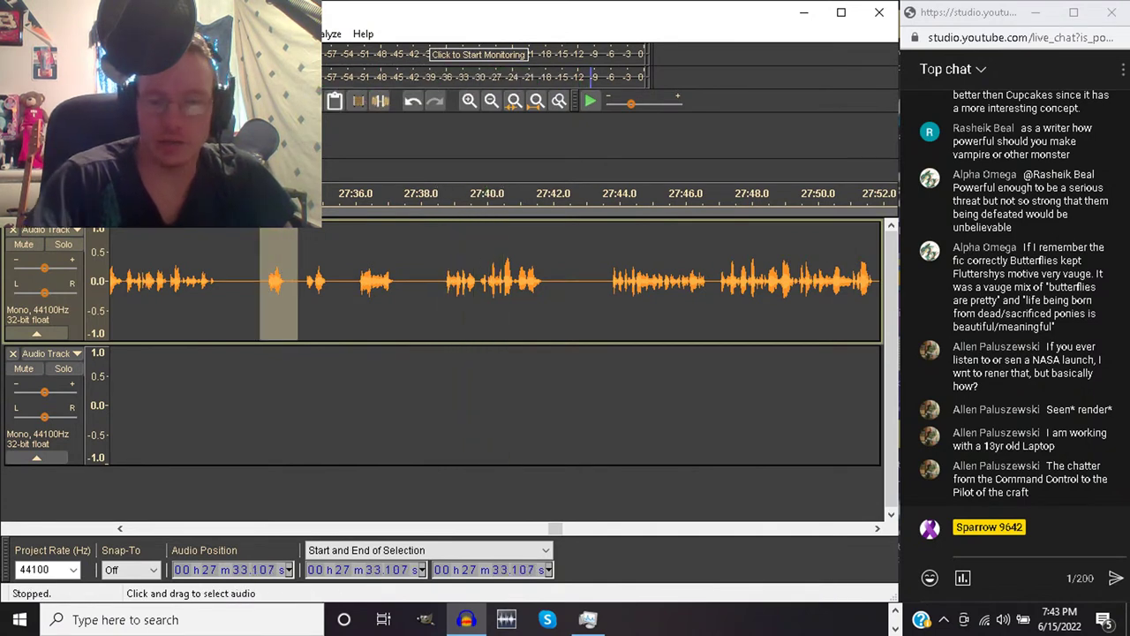
pyautogui.press('Delete')
# Play on from about 27:33.1 and shorten the pause by deleting about 27:41.1 to 27:41.9
pyautogui.press('space')
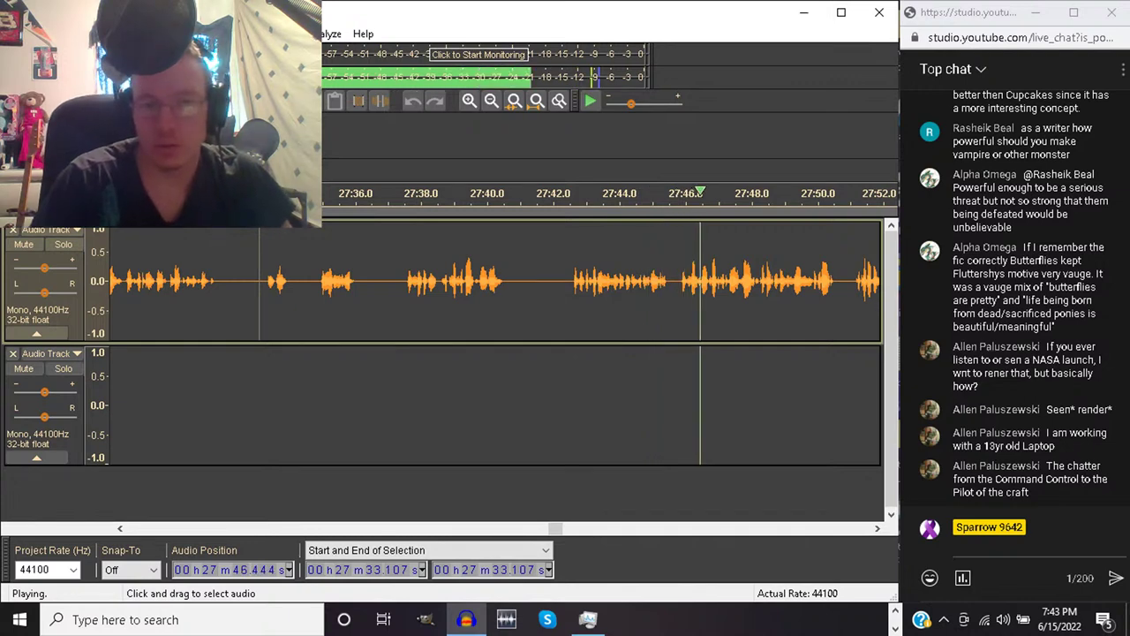
pyautogui.moveTo(522, 201); pyautogui.dragTo(549, 200)
pyautogui.press('space')
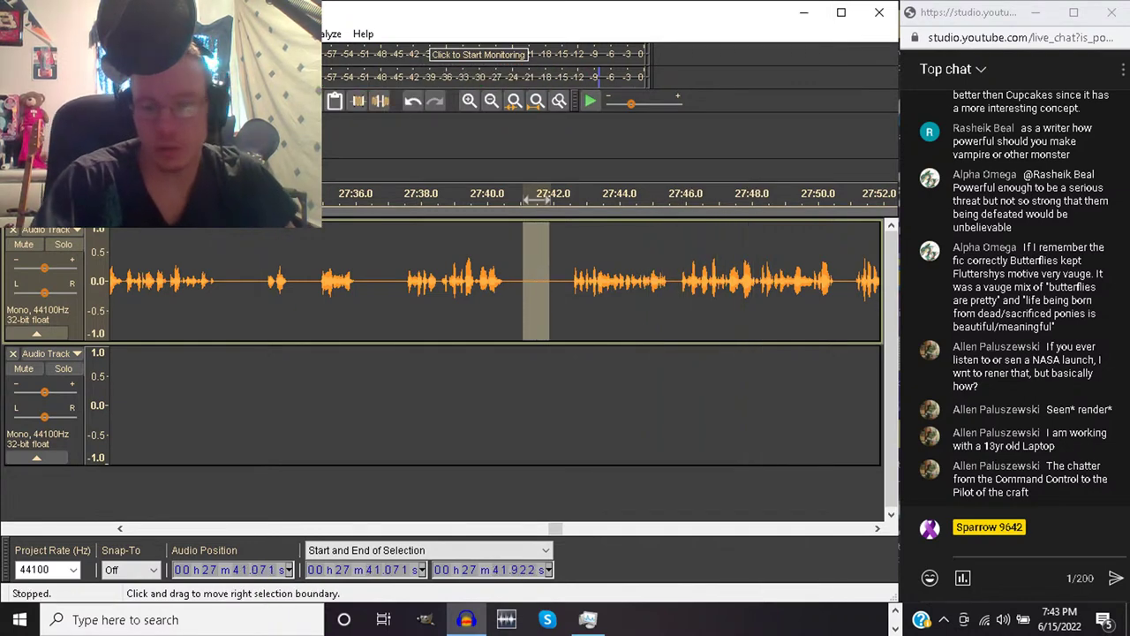
pyautogui.press('Delete')
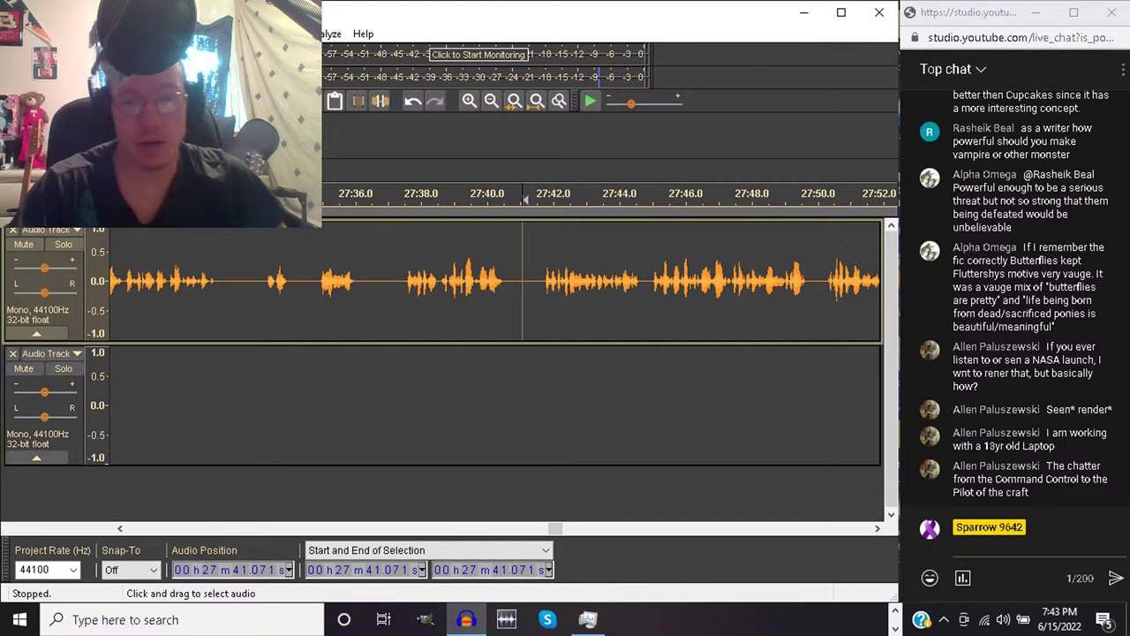
# Play from about 27:39.7, delete the phrase between about 27:50.3 and 27:53.9, and resume playback
pyautogui.click(482, 194)
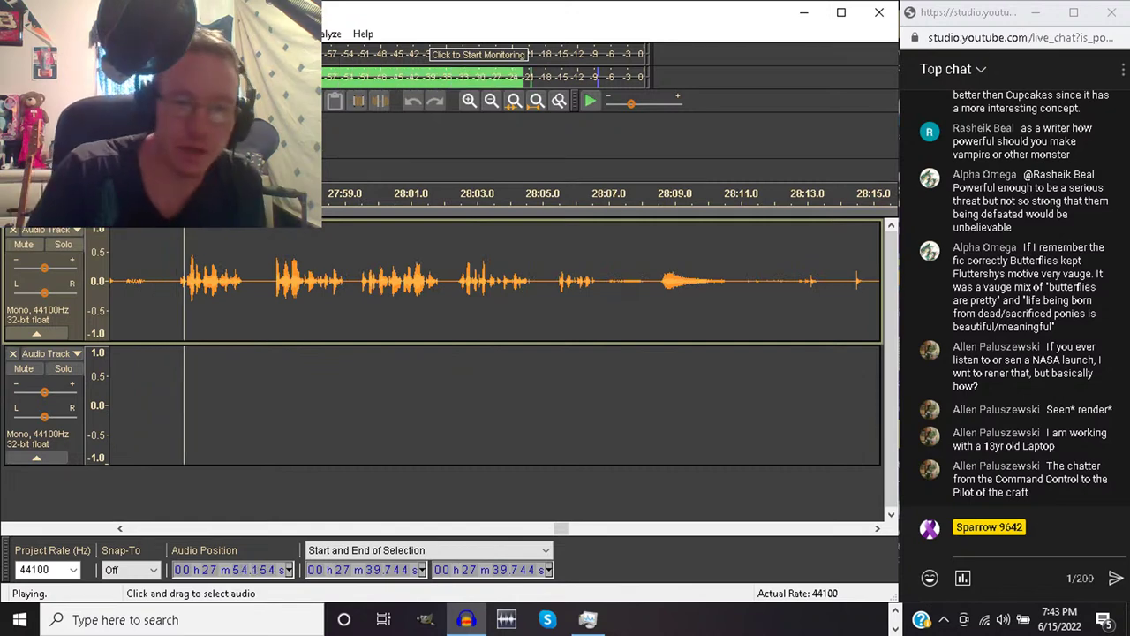
pyautogui.moveTo(174, 282); pyautogui.dragTo(205, 282)
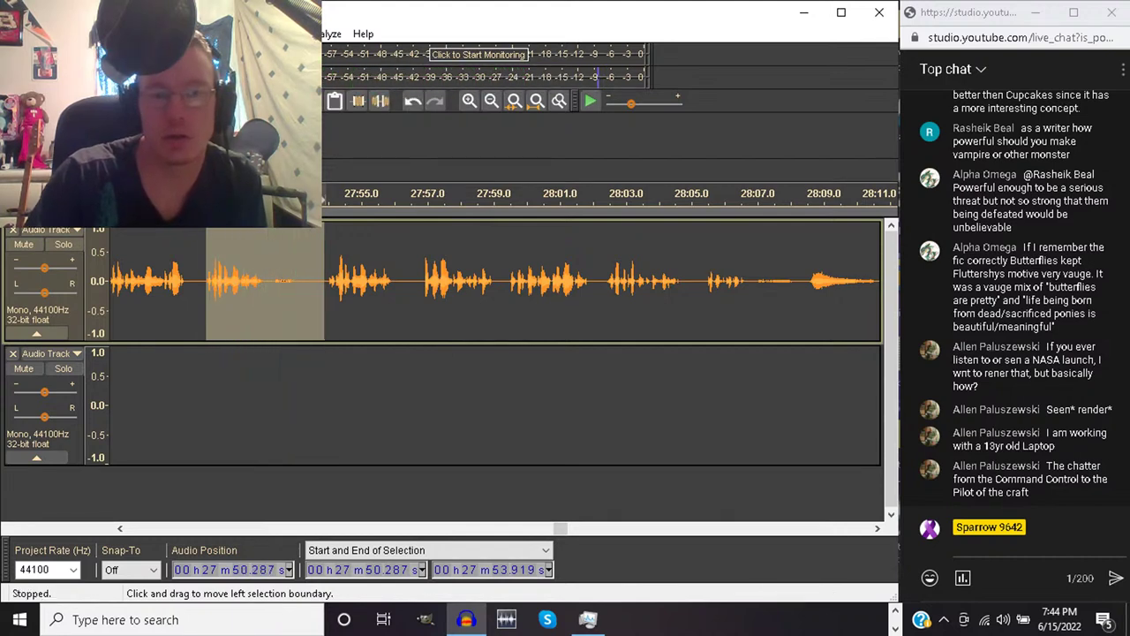
pyautogui.press('Delete')
pyautogui.press('space')
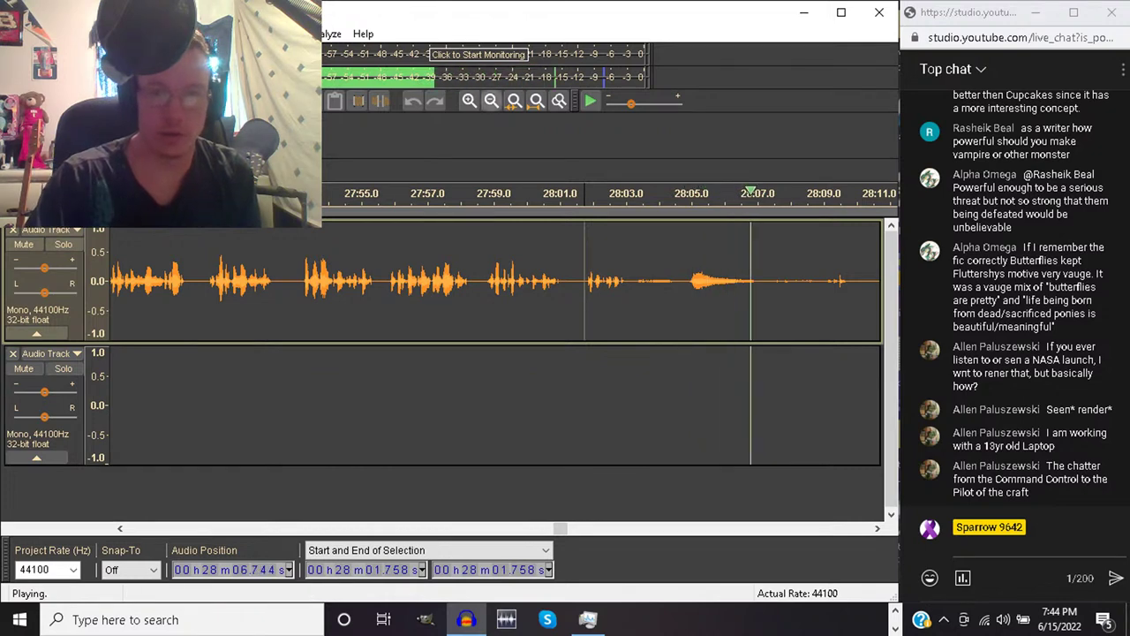
# Delete the quiet, noisy stretch from about 28:01.8 to 28:21.7 and resume playback
pyautogui.click(492, 101)
pyautogui.click(492, 101)
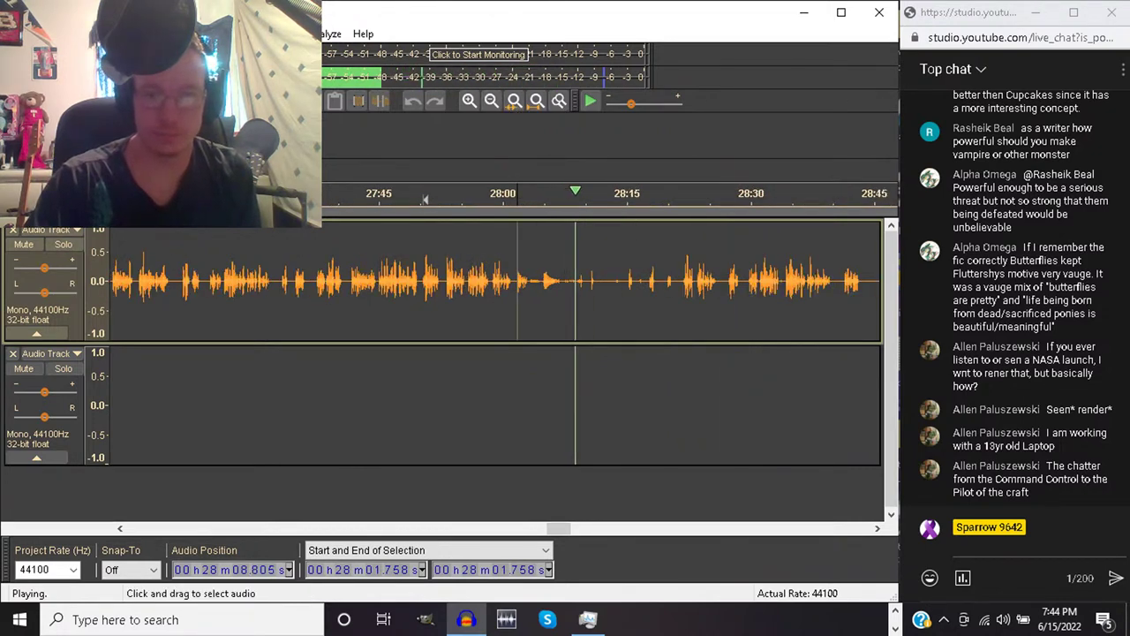
pyautogui.moveTo(517, 282); pyautogui.dragTo(680, 283)
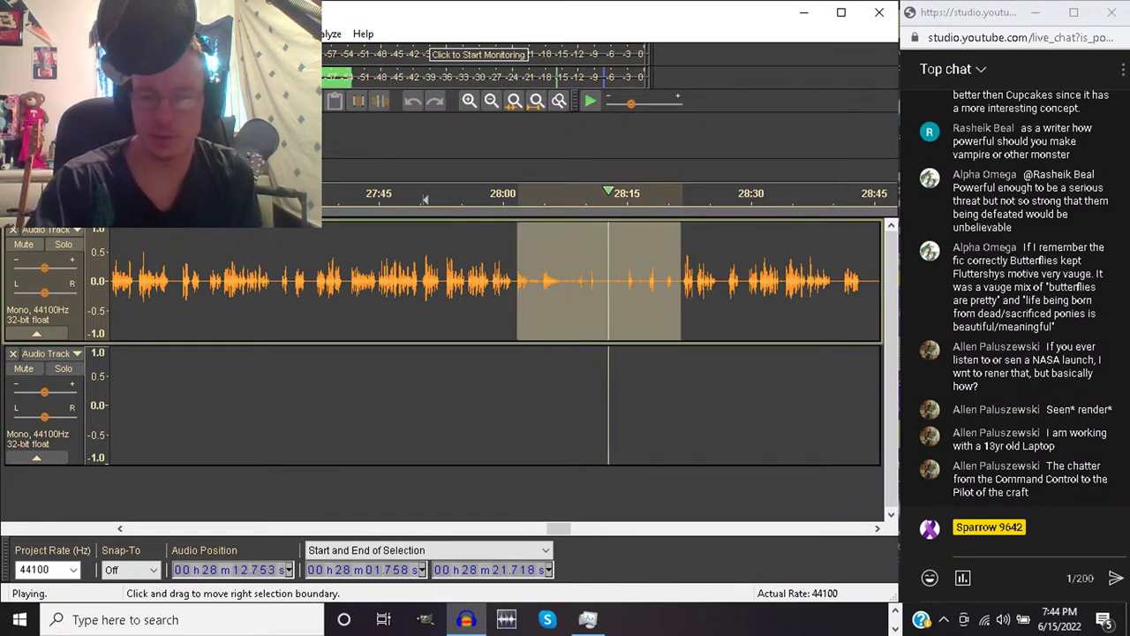
pyautogui.press('space')
pyautogui.press('Delete')
pyautogui.press('space')
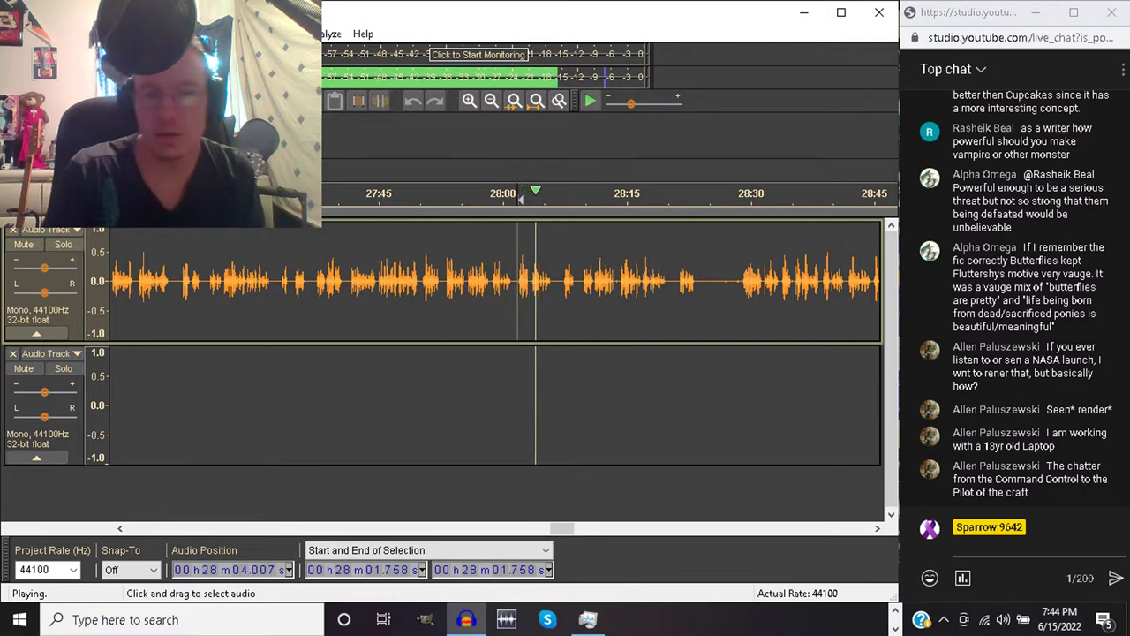
# Silence the two bursts between about 28:01.8 and 28:07.3
pyautogui.moveTo(519, 282); pyautogui.dragTo(562, 282)
pyautogui.press('space')
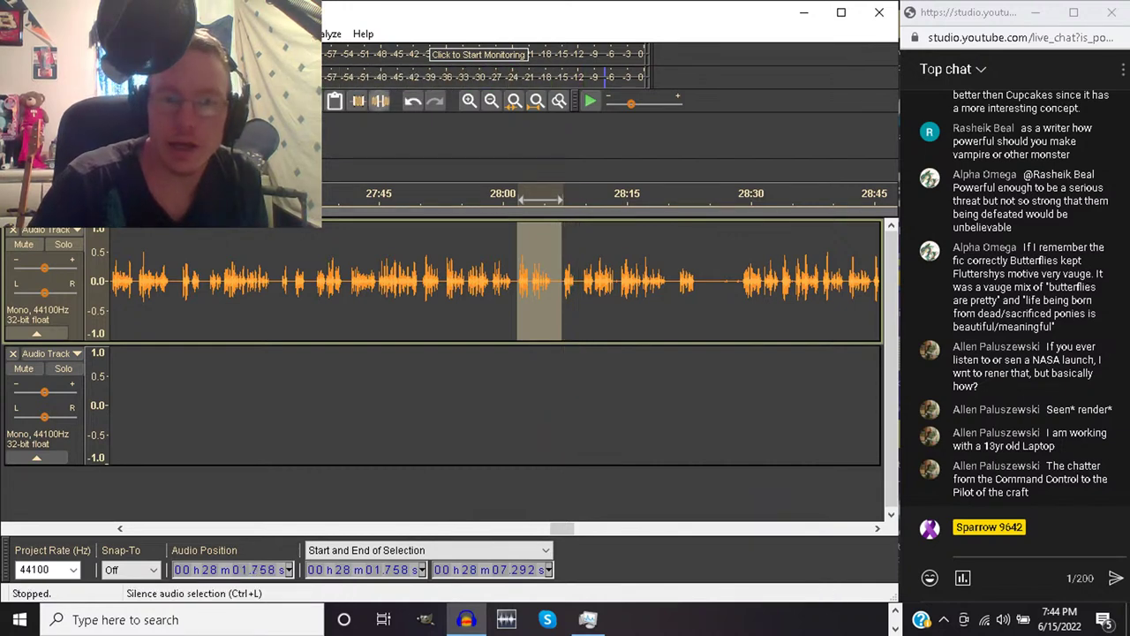
pyautogui.click(380, 100)
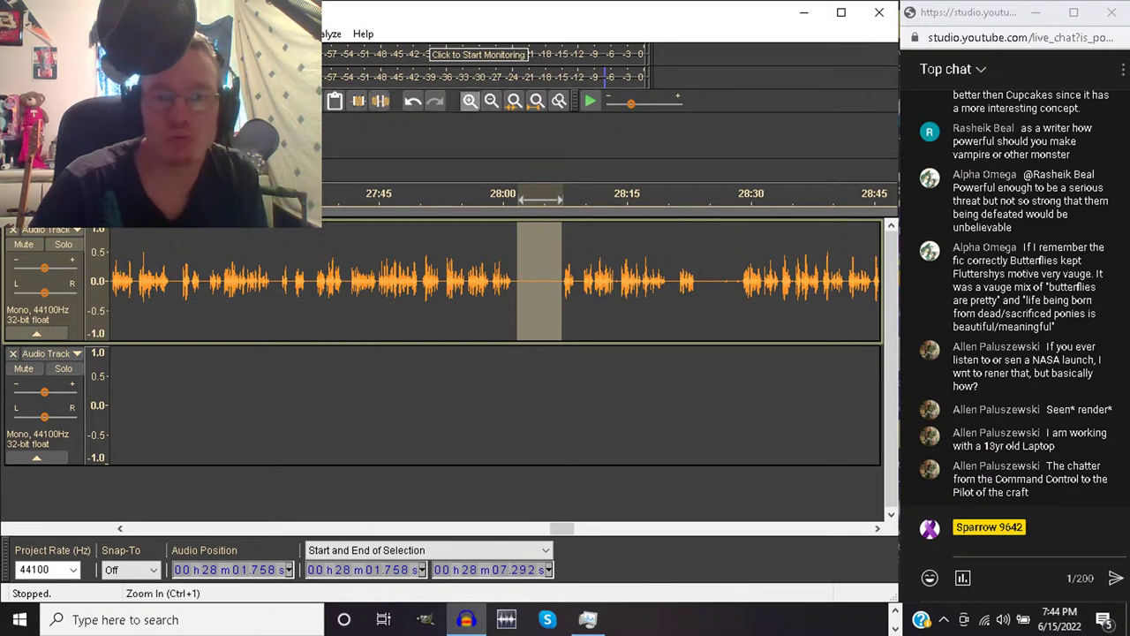
# Shorten the silenced gap by deleting about 28:03.3 to 28:07.3, and play on from there
pyautogui.click(469, 101)
pyautogui.click(469, 101)
pyautogui.click(470, 101)
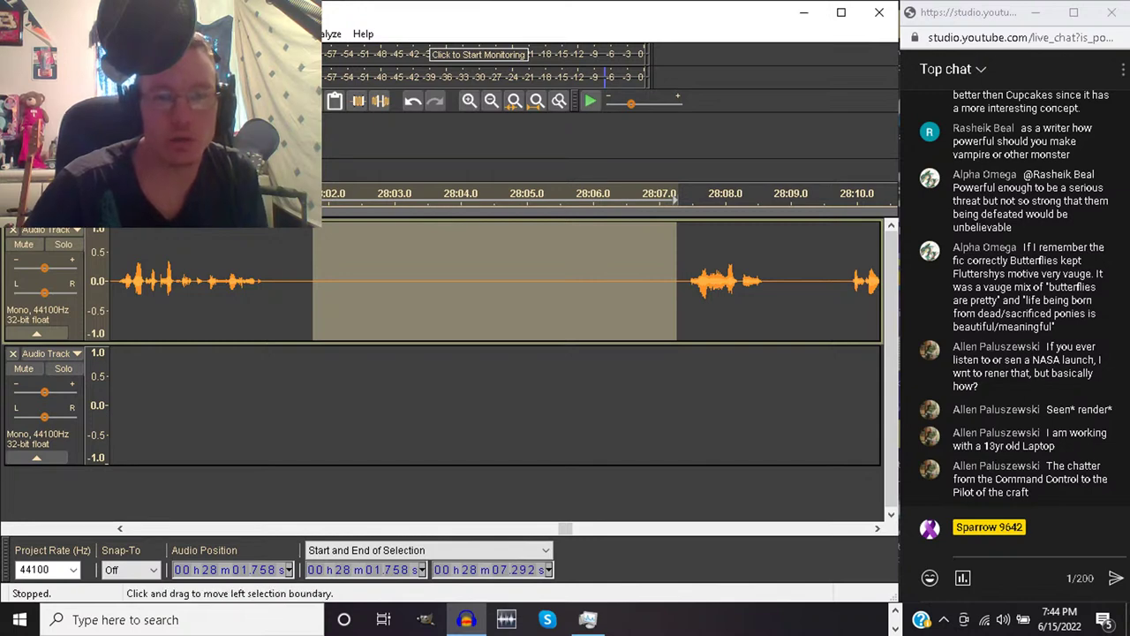
pyautogui.moveTo(316, 281); pyautogui.dragTo(417, 281)
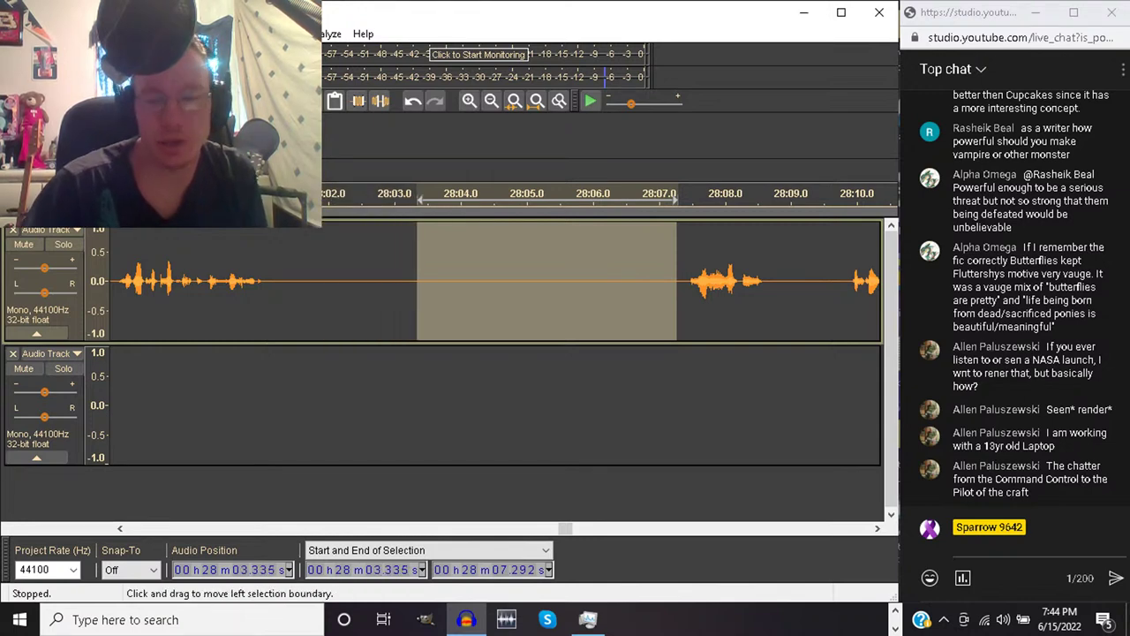
pyautogui.press('Delete')
pyautogui.press('space')
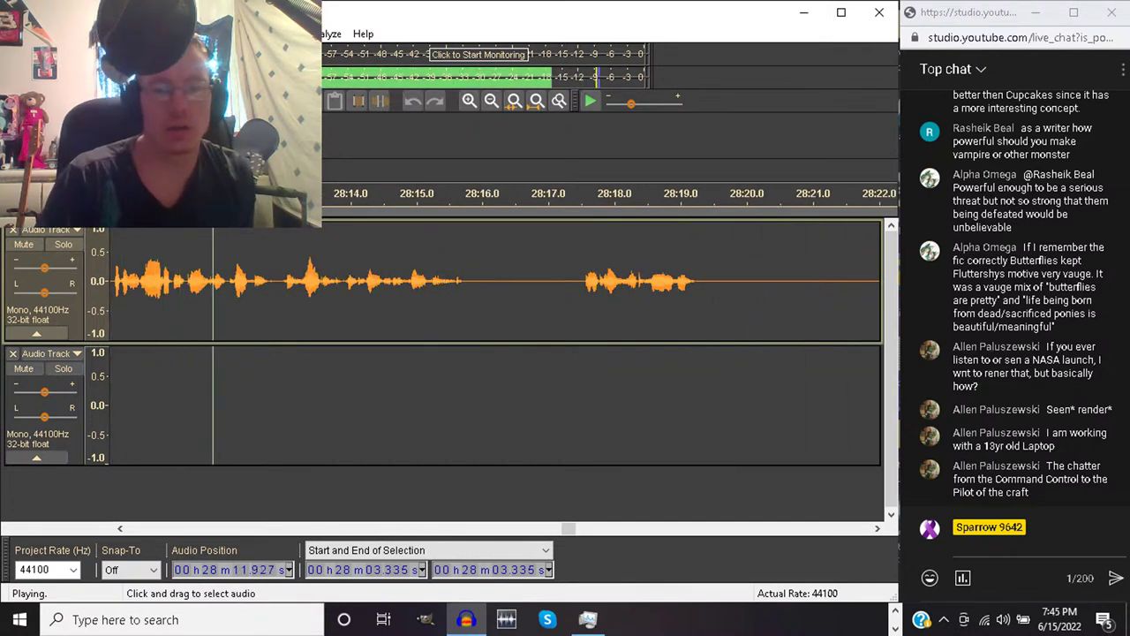
# Listen again from about 28:05.6 and delete the phrase between about 28:07.2 and 28:10.4
pyautogui.click(492, 100)
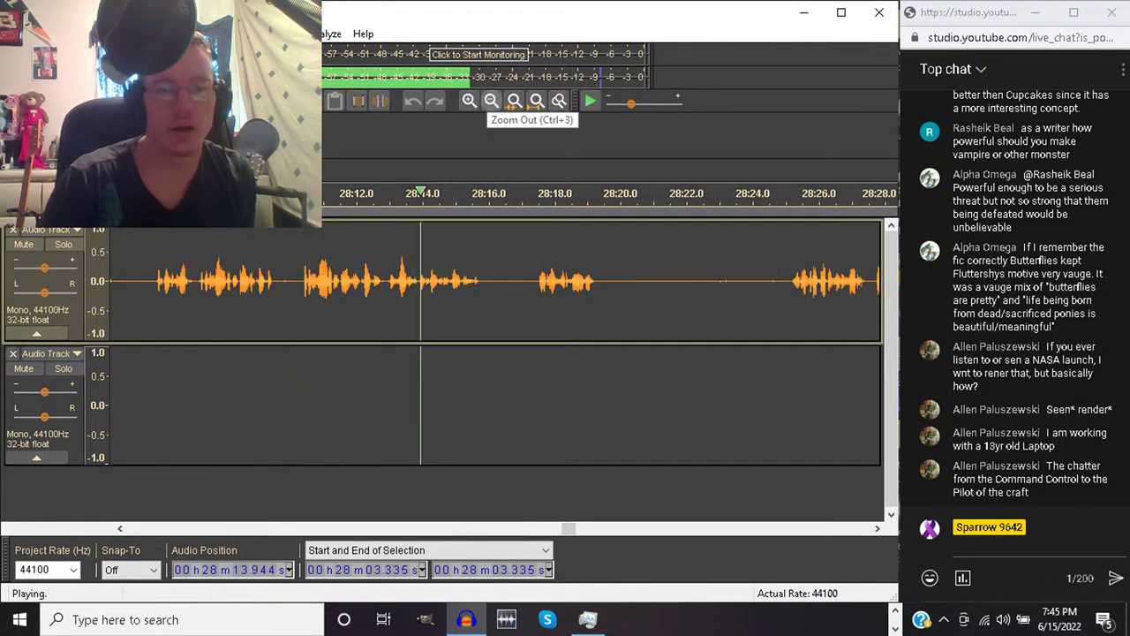
pyautogui.moveTo(301, 282); pyautogui.dragTo(144, 283)
pyautogui.press('space')
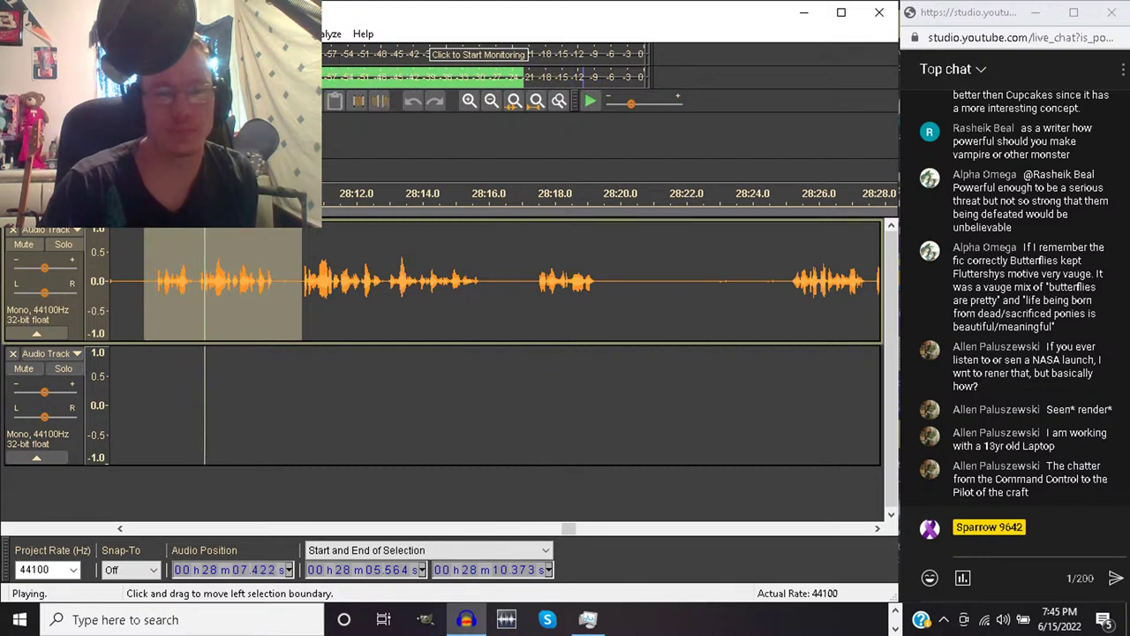
pyautogui.moveTo(144, 283); pyautogui.dragTo(199, 283)
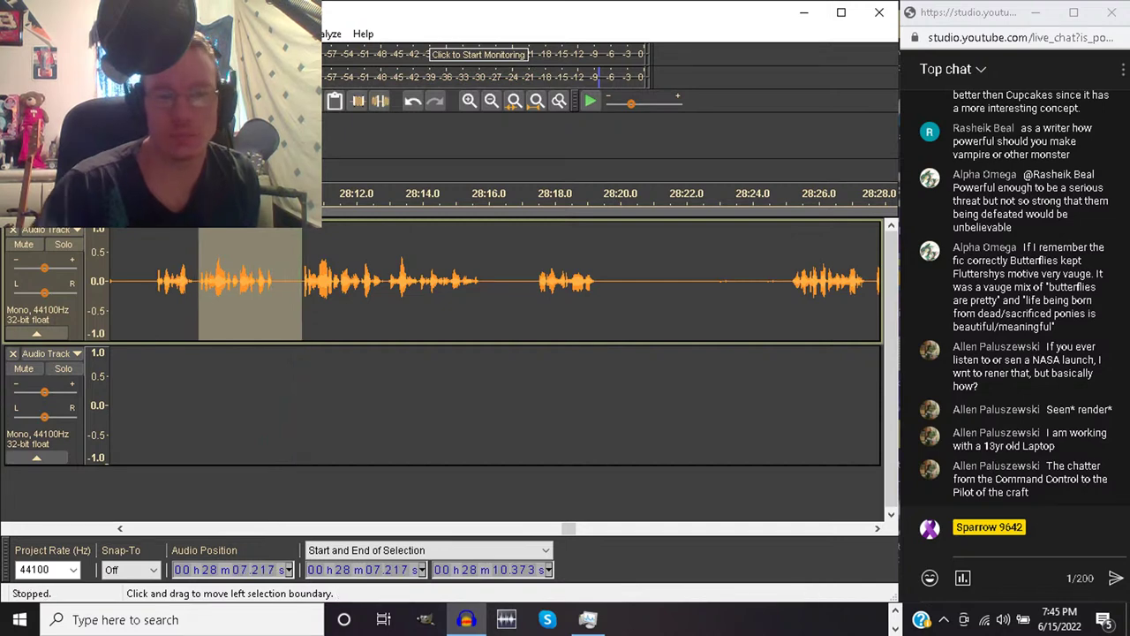
pyautogui.press('Delete')
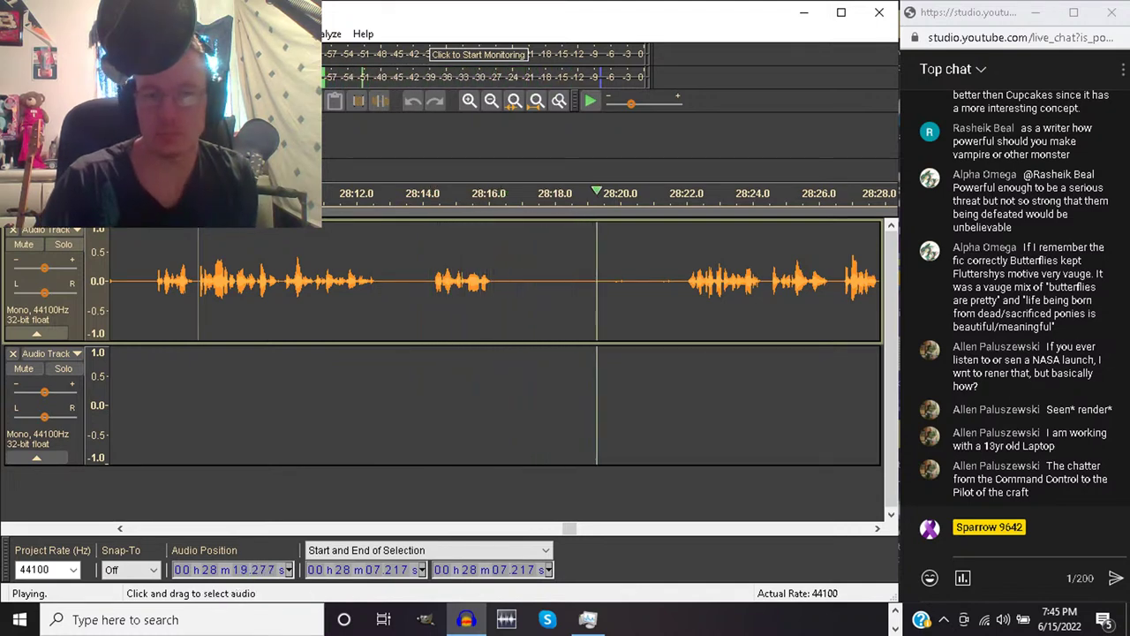
# Shorten the long pause by deleting about 28:18.3 to 28:21.6, and resume playback
pyautogui.moveTo(564, 283); pyautogui.dragTo(673, 283)
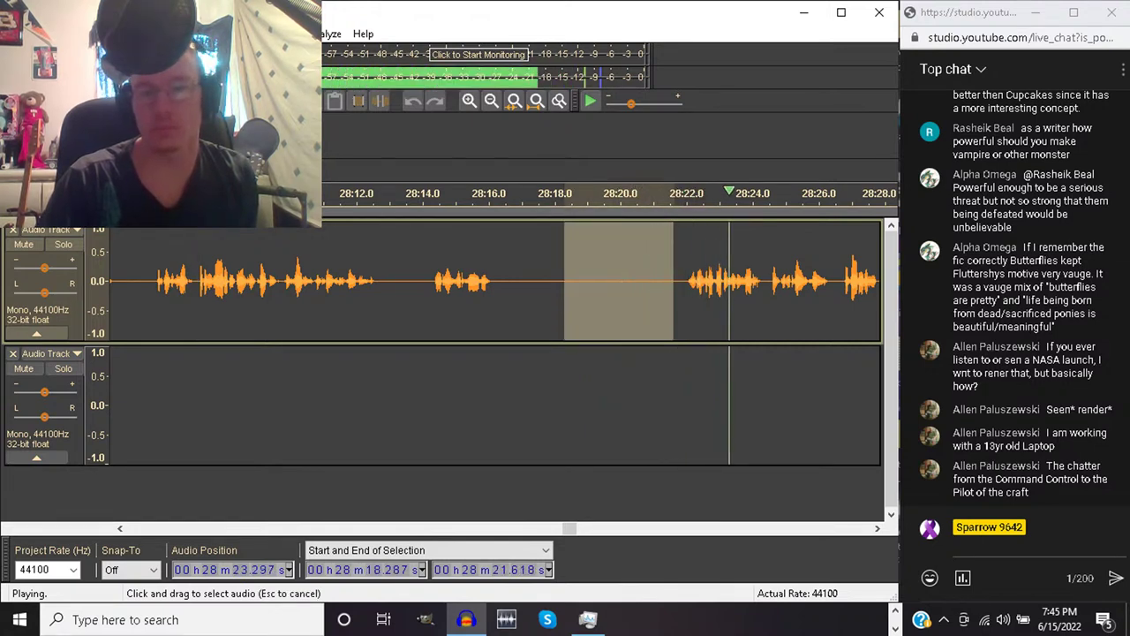
pyautogui.press('space')
pyautogui.press('Delete')
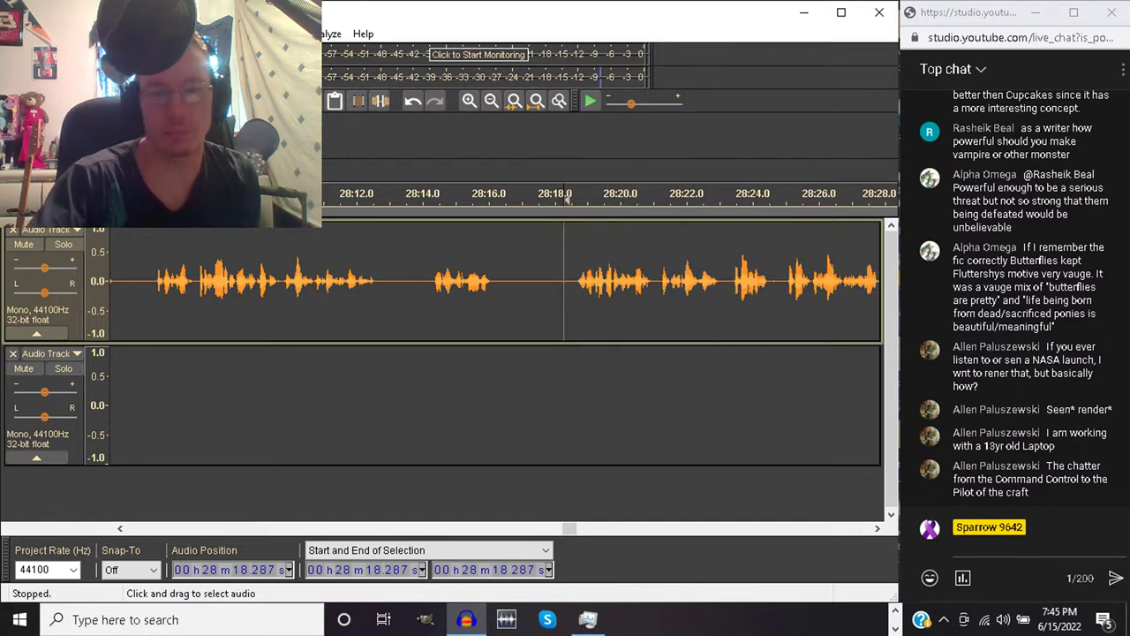
pyautogui.press('space')
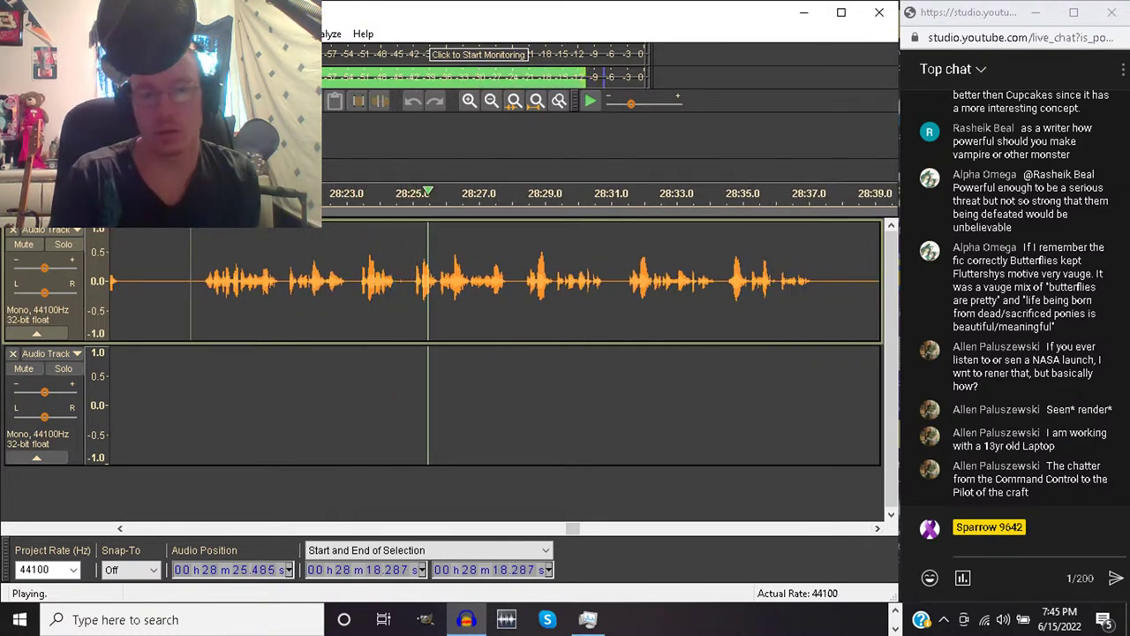
# Delete the short burst from about 28:23.4 to 28:25.0 and play on from the cut
pyautogui.moveTo(359, 282); pyautogui.dragTo(410, 283)
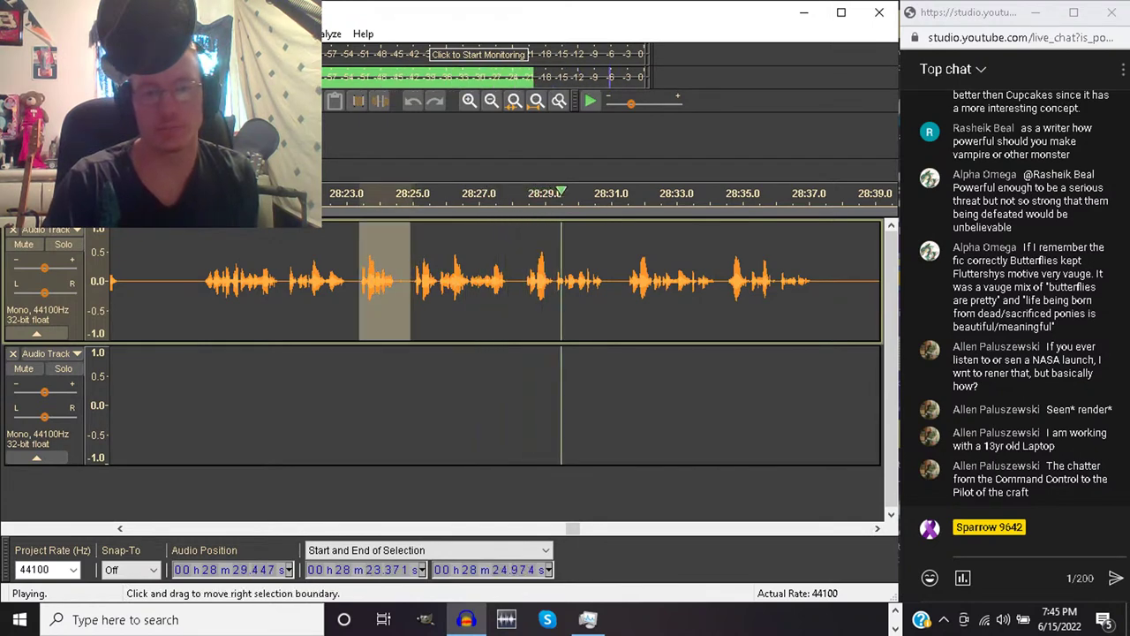
pyautogui.press('space')
pyautogui.press('Delete')
pyautogui.press('space')
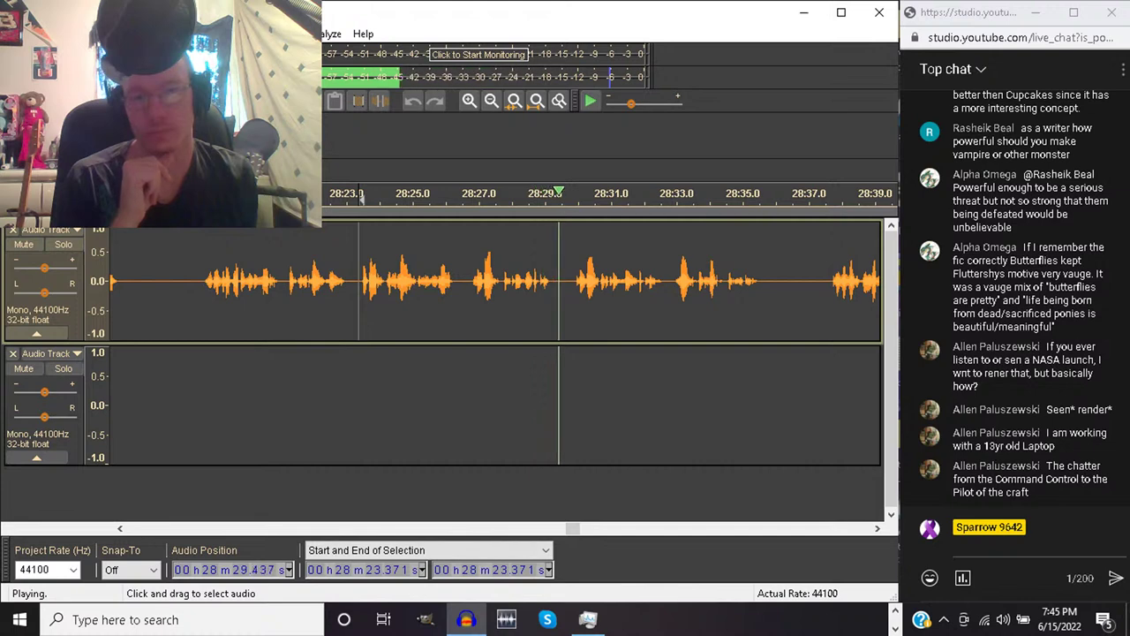
# Delete the phrase between about 28:26.7 and 28:29.8 and continue playback from the cut
pyautogui.moveTo(469, 281); pyautogui.dragTo(568, 281)
pyautogui.press('space')
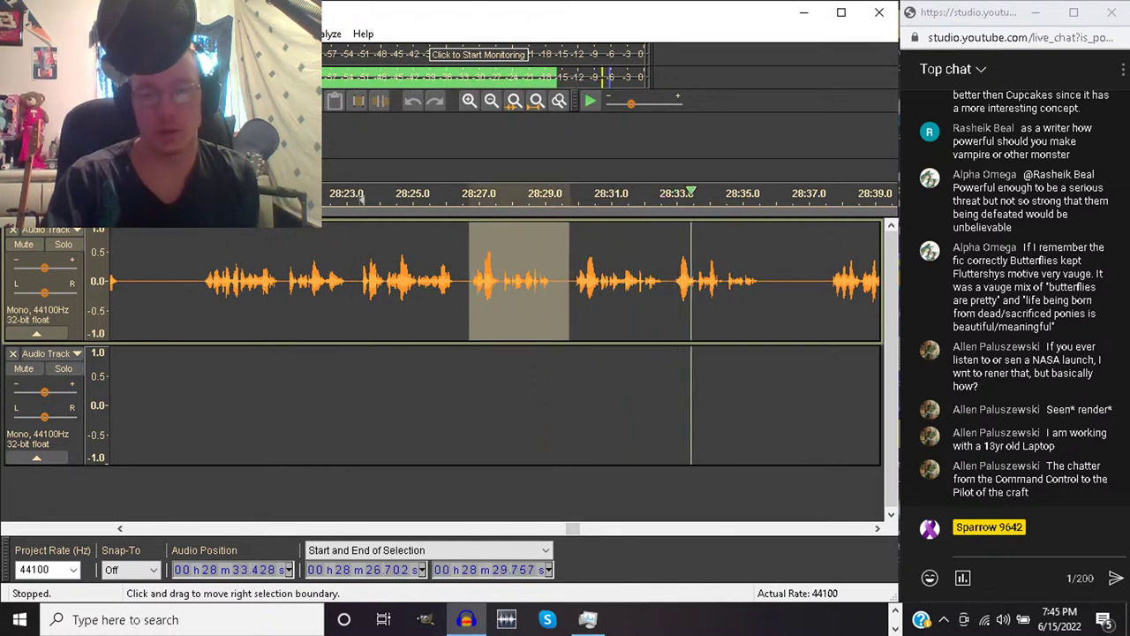
pyautogui.click(470, 199)
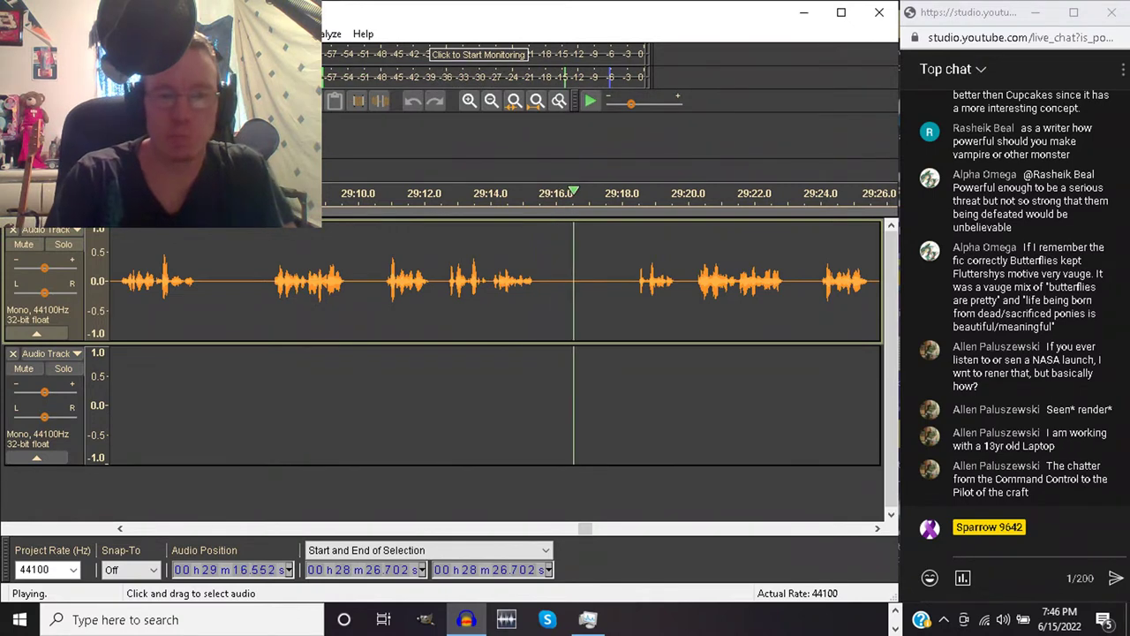
# Delete the unwanted take between about 29:07.3 and 29:20.0
pyautogui.moveTo(269, 280); pyautogui.dragTo(687, 281)
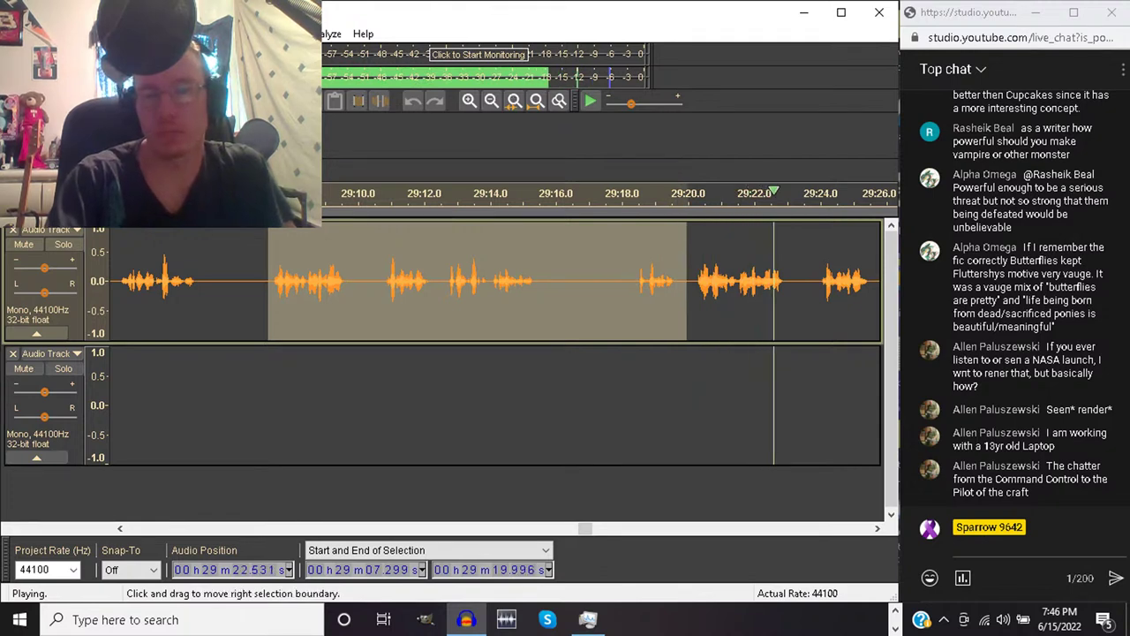
pyautogui.press('space')
pyautogui.press('Delete')
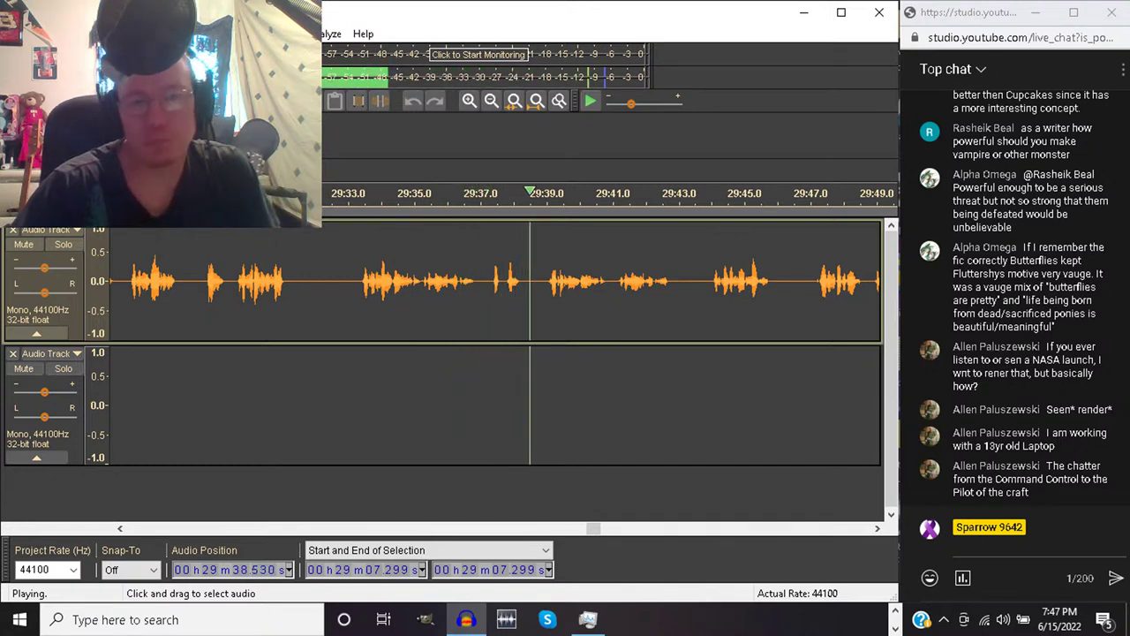
# Delete the phrase and two short bursts between about 29:33.1 and 29:38.8, and resume playback
pyautogui.click(353, 283)
pyautogui.moveTo(352, 282); pyautogui.dragTo(537, 283)
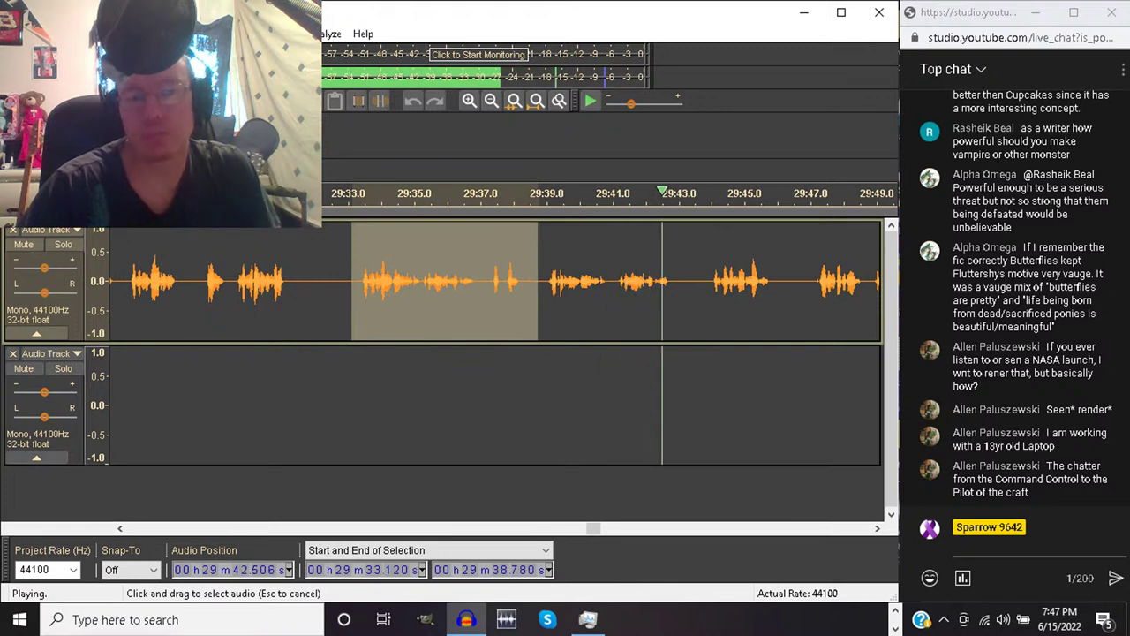
pyautogui.press('space')
pyautogui.click(356, 195)
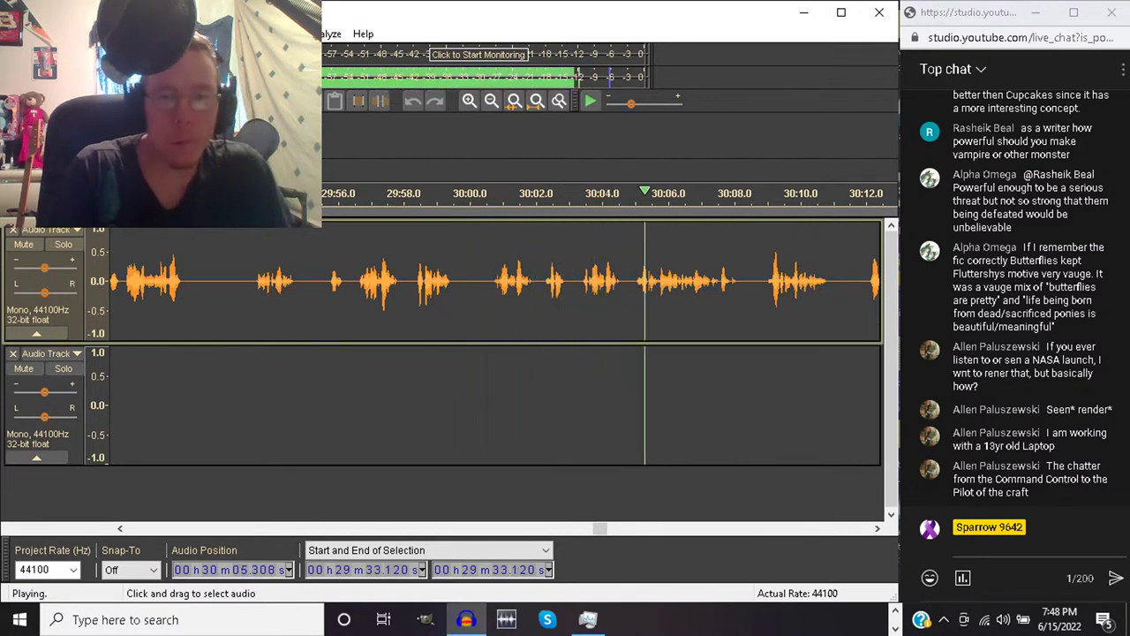
# Listen around 30:03.2, delete the bursts between about 30:00.5 and 30:03.2, and resume playback
pyautogui.click(576, 292)
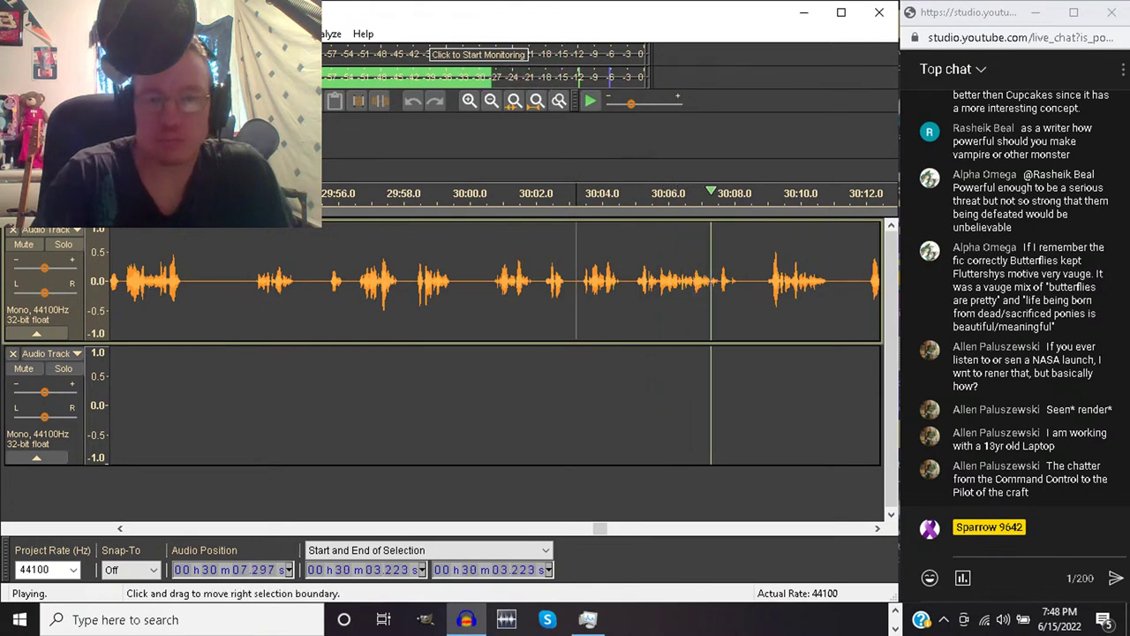
pyautogui.press('space')
pyautogui.press('space')
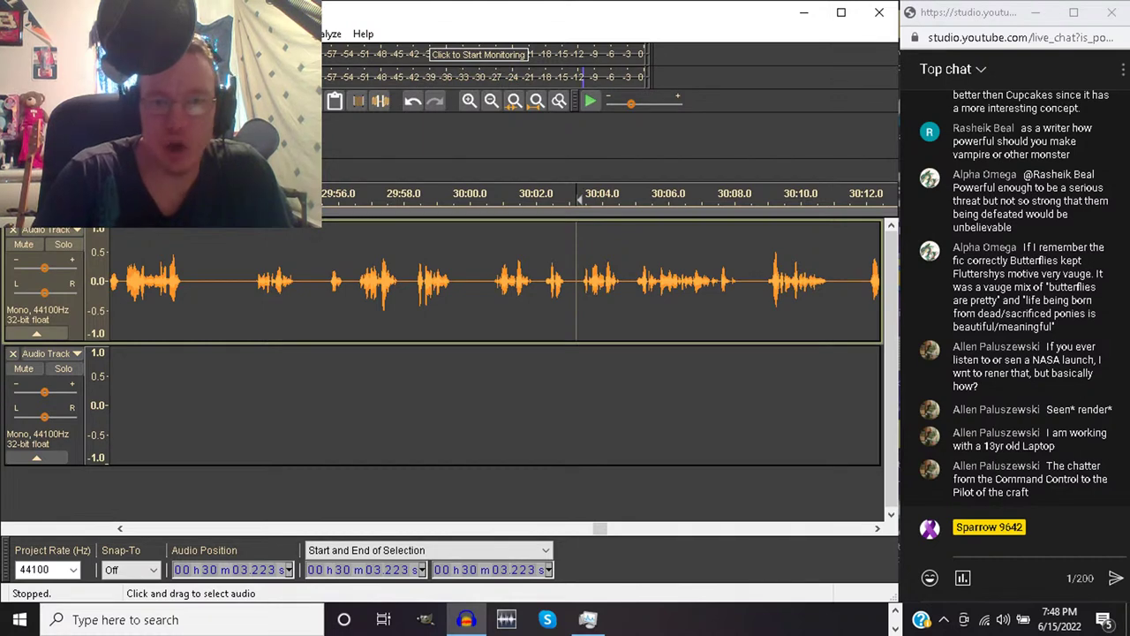
pyautogui.moveTo(577, 292); pyautogui.dragTo(479, 291)
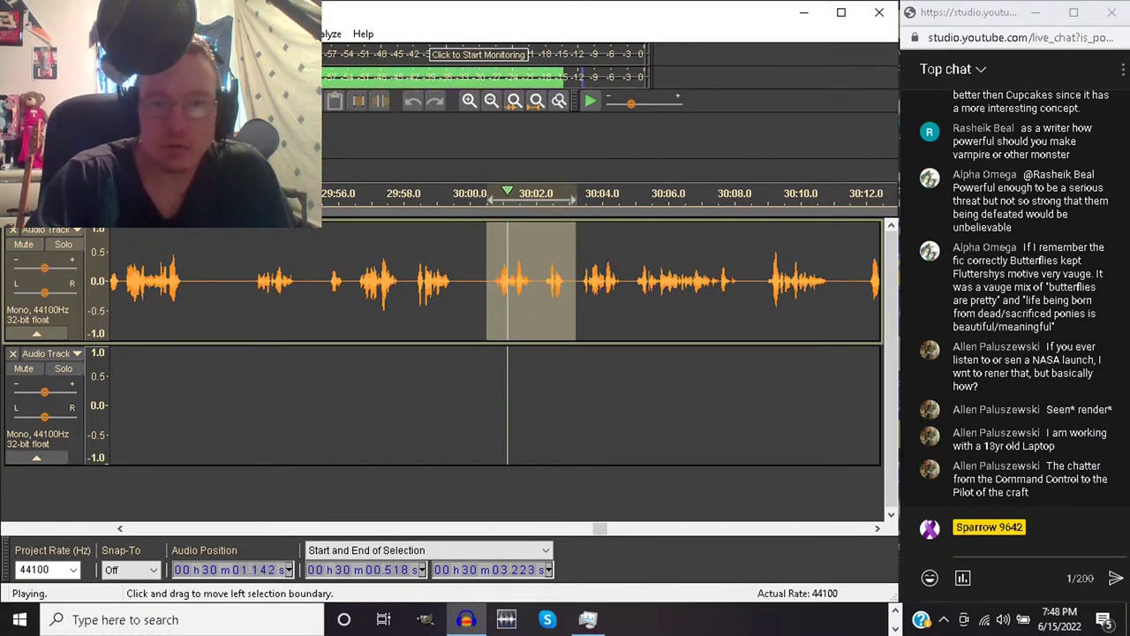
pyautogui.press('space')
pyautogui.click(497, 282)
pyautogui.press('space')
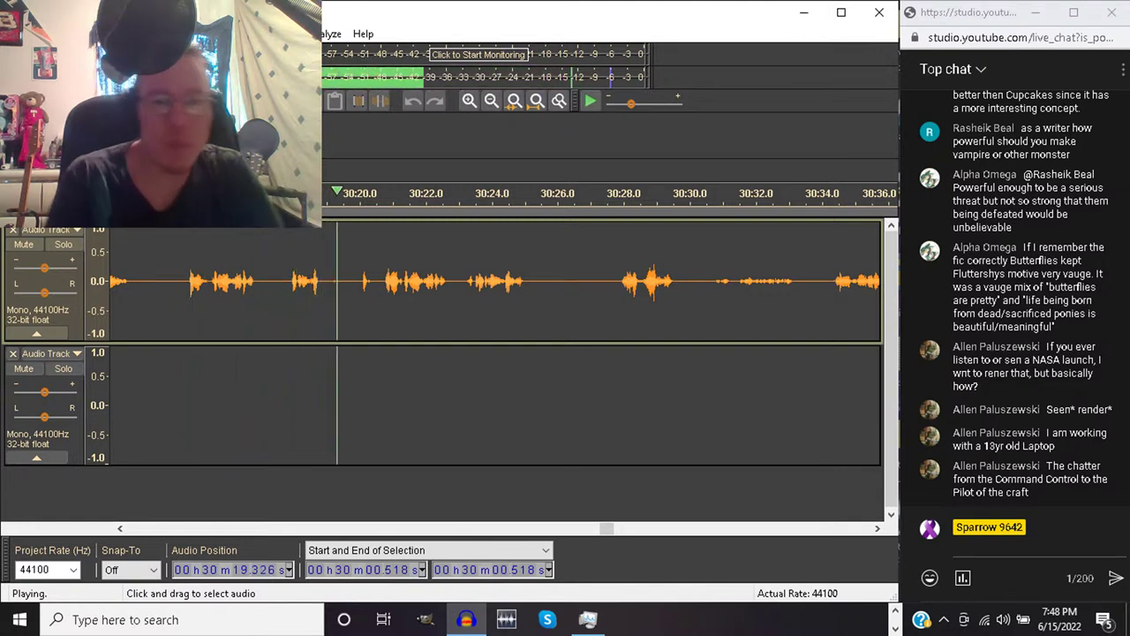
# Delete the unwanted take between about 30:17.8 and 30:23.0 and play on from the cut
pyautogui.moveTo(285, 283); pyautogui.dragTo(457, 283)
pyautogui.press('space')
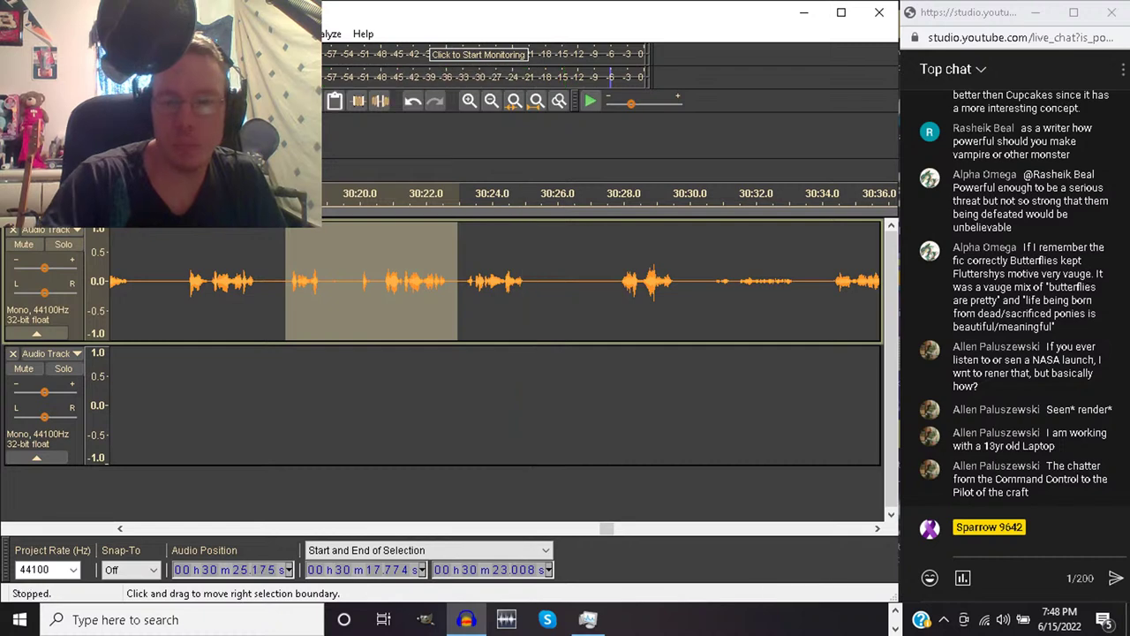
pyautogui.press('Delete')
pyautogui.press('space')
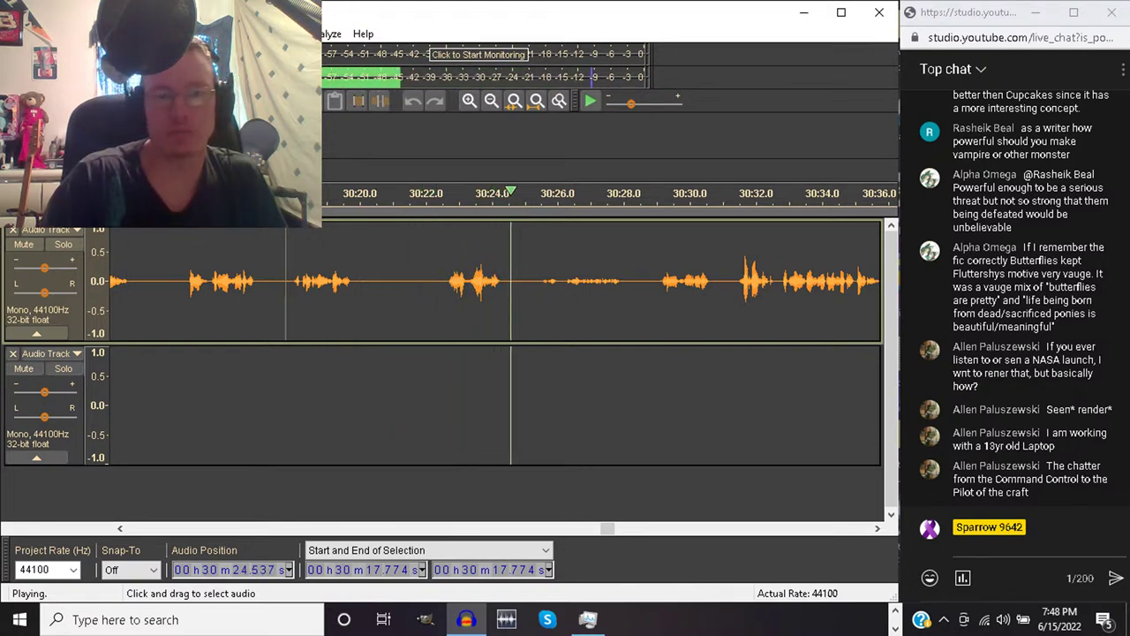
# Shorten the pause by deleting about 30:21.0 to 30:21.9
pyautogui.moveTo(392, 283); pyautogui.dragTo(422, 283)
pyautogui.press('space')
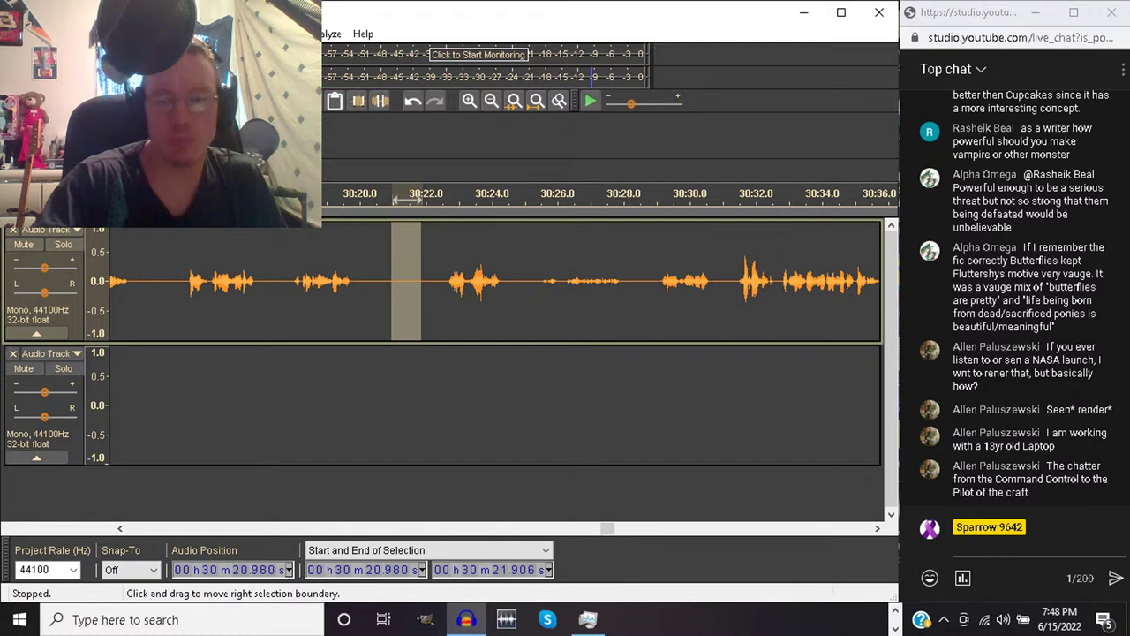
pyautogui.press('Delete')
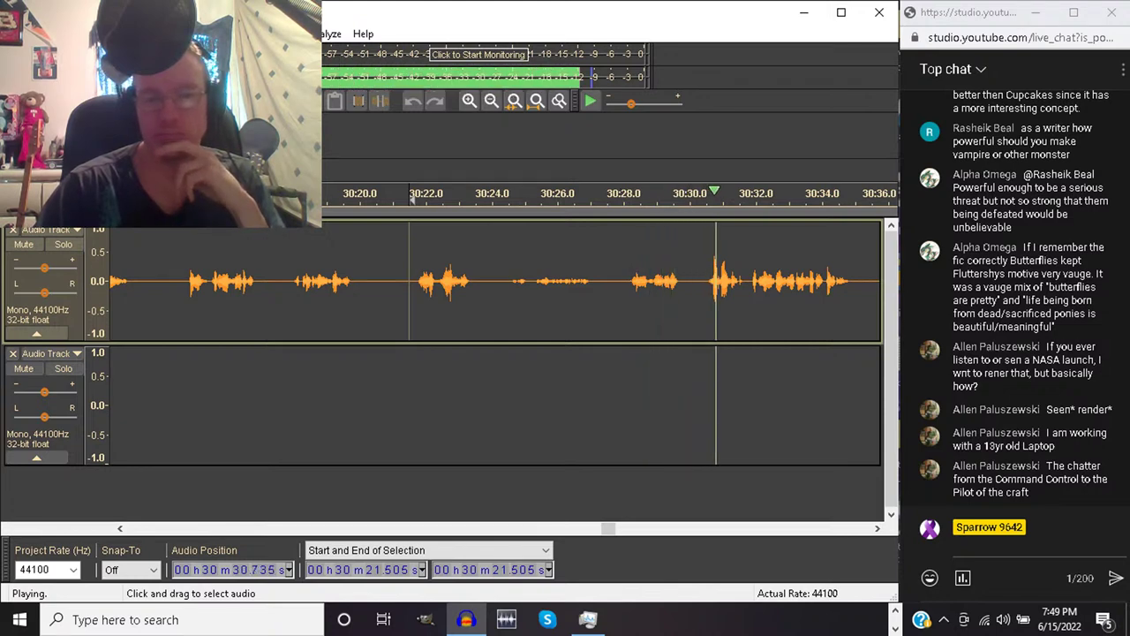
# Stop playback, delete the burst and faint noise between about 30:21.5 and 30:28.0, and resume playback
pyautogui.press('space')
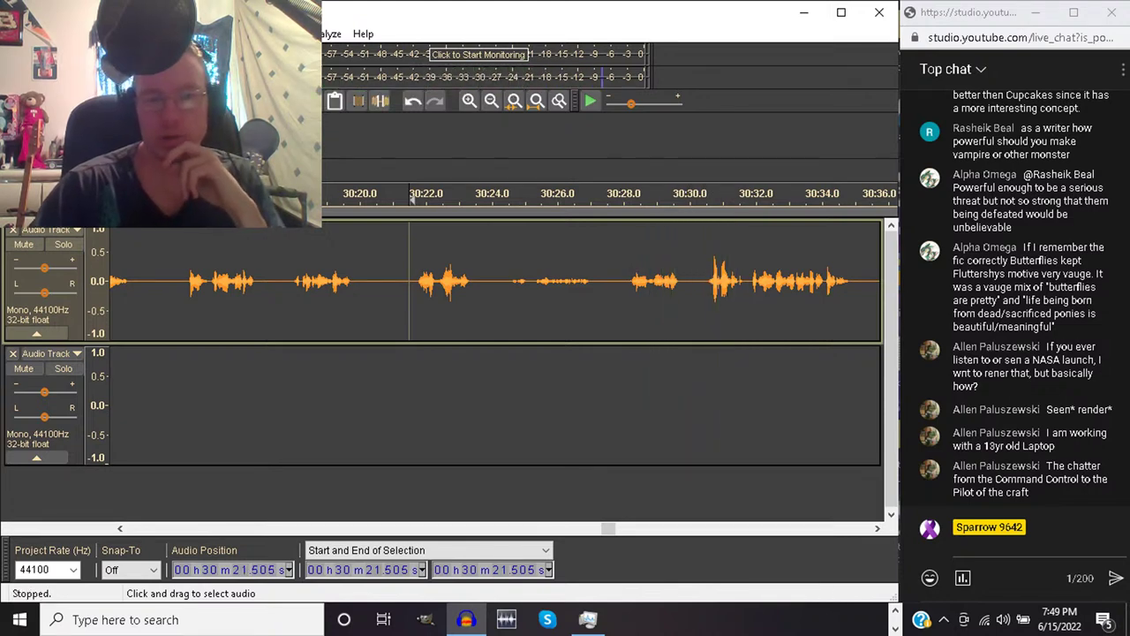
pyautogui.moveTo(410, 283); pyautogui.dragTo(622, 283)
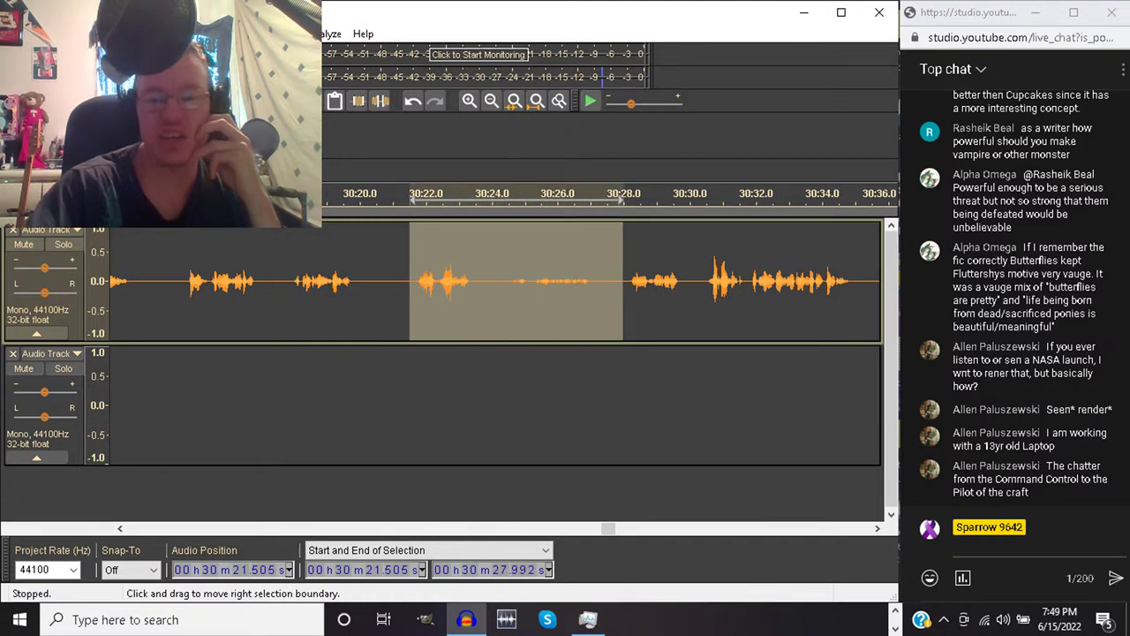
pyautogui.press('Delete')
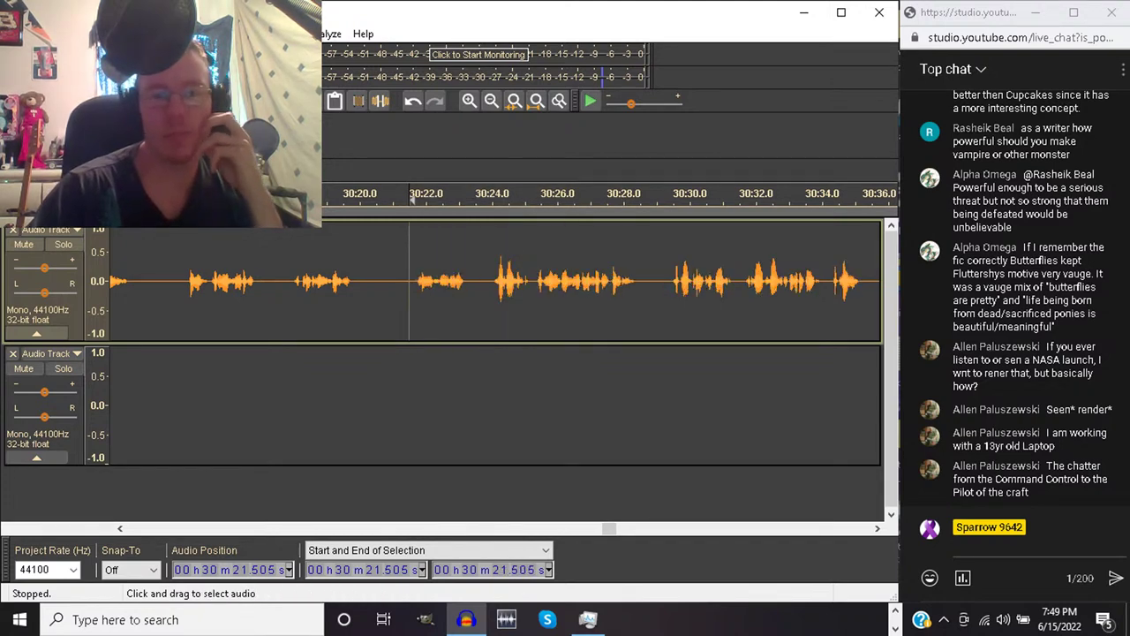
pyautogui.press('space')
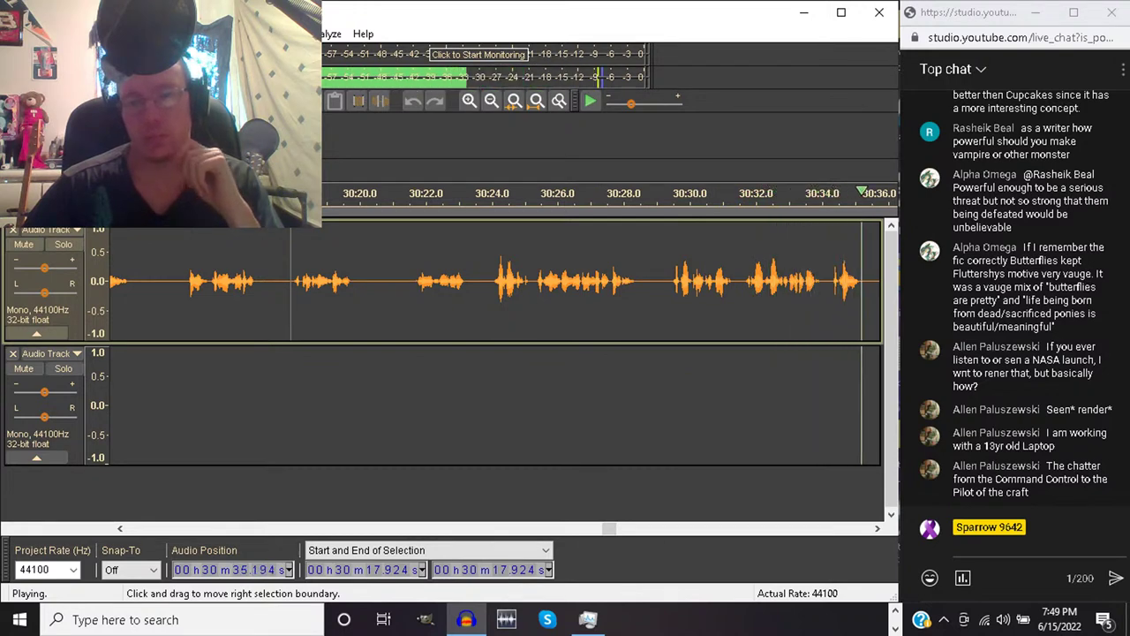
# Listen on to about 30:58.4, go back, and replay the burst from about 30:34.3
pyautogui.press('space')
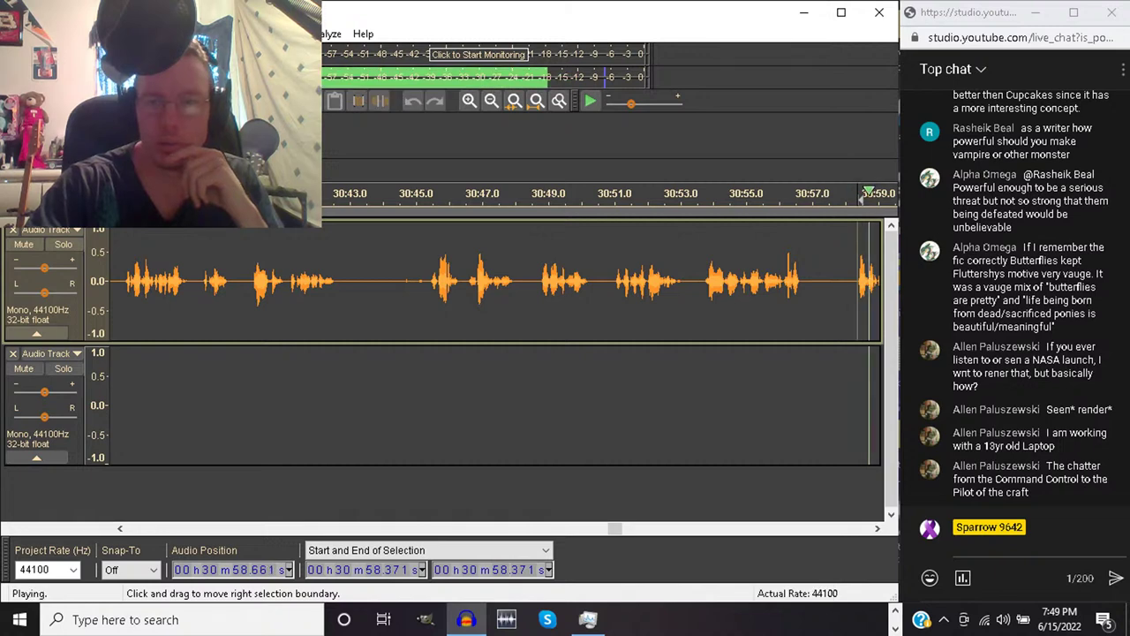
pyautogui.press('space')
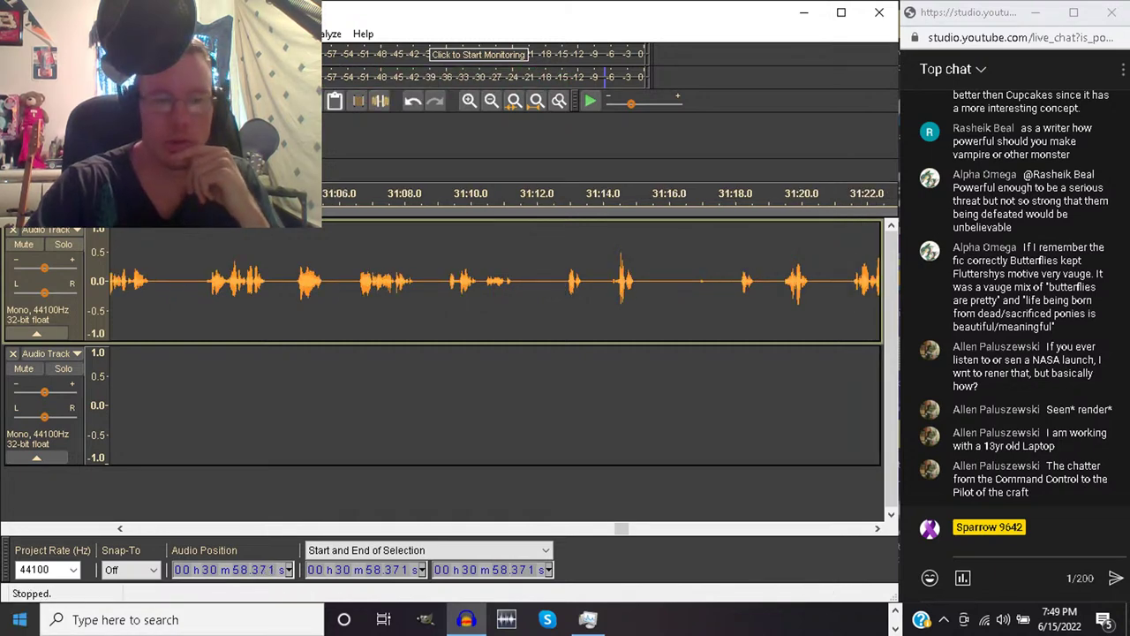
pyautogui.hscroll(-5, 494, 280)
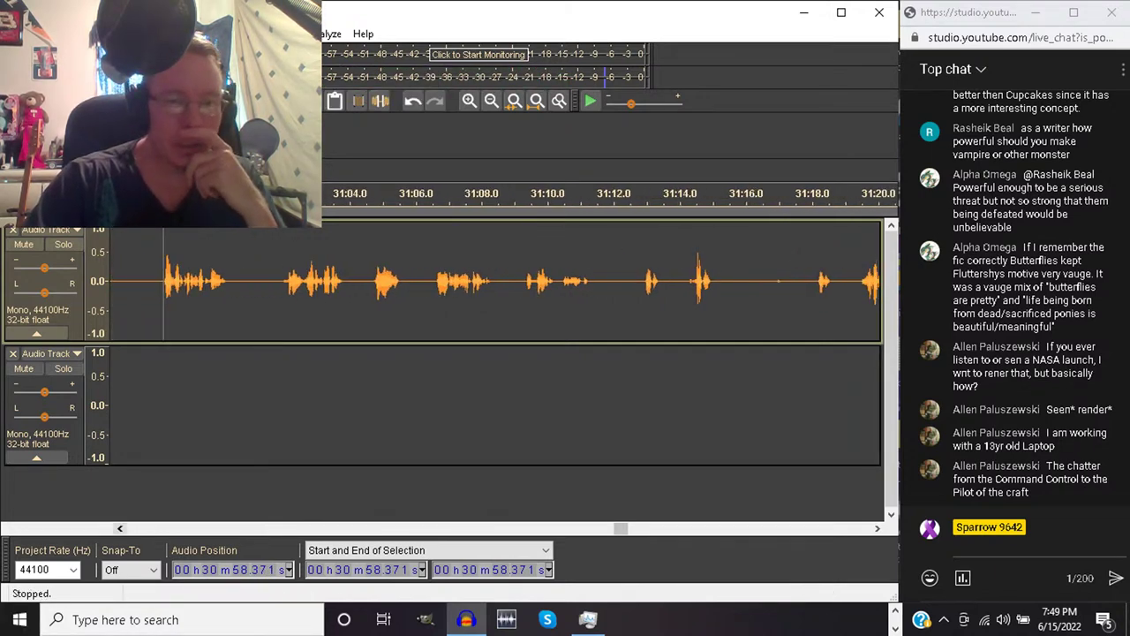
pyautogui.hscroll(-8, 495, 281)
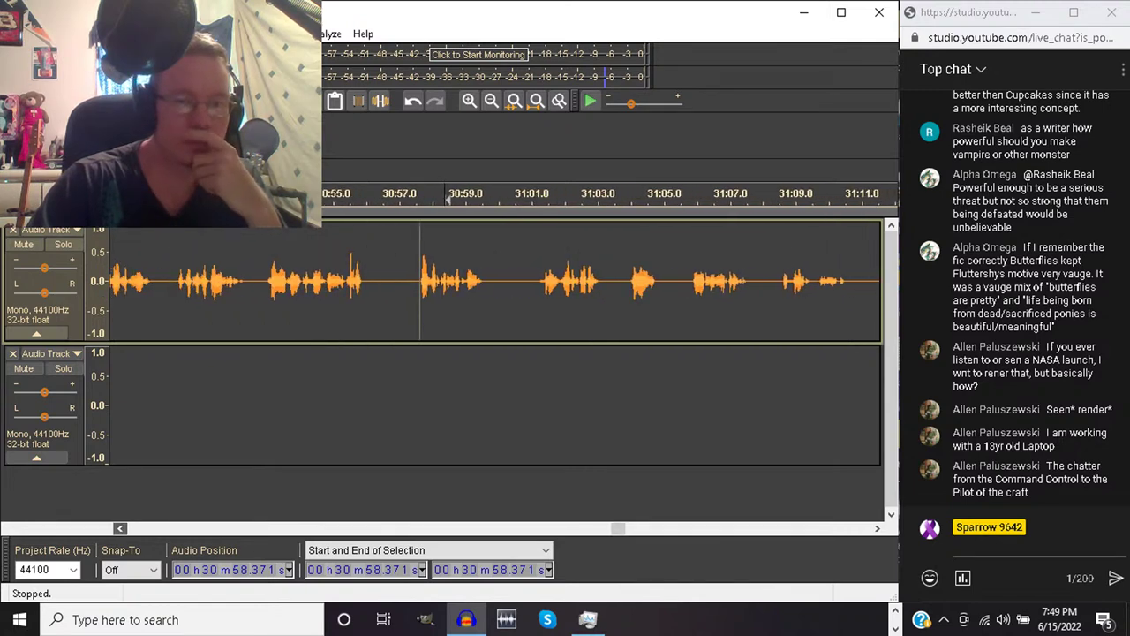
pyautogui.hscroll(-8, 495, 281)
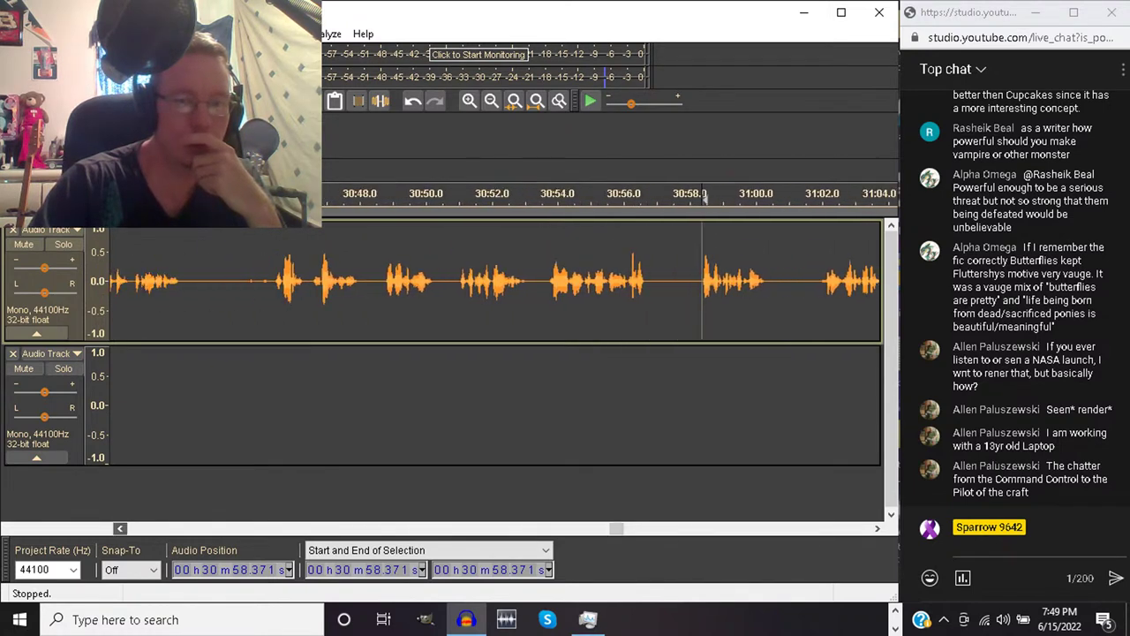
pyautogui.hscroll(-3, 494, 281)
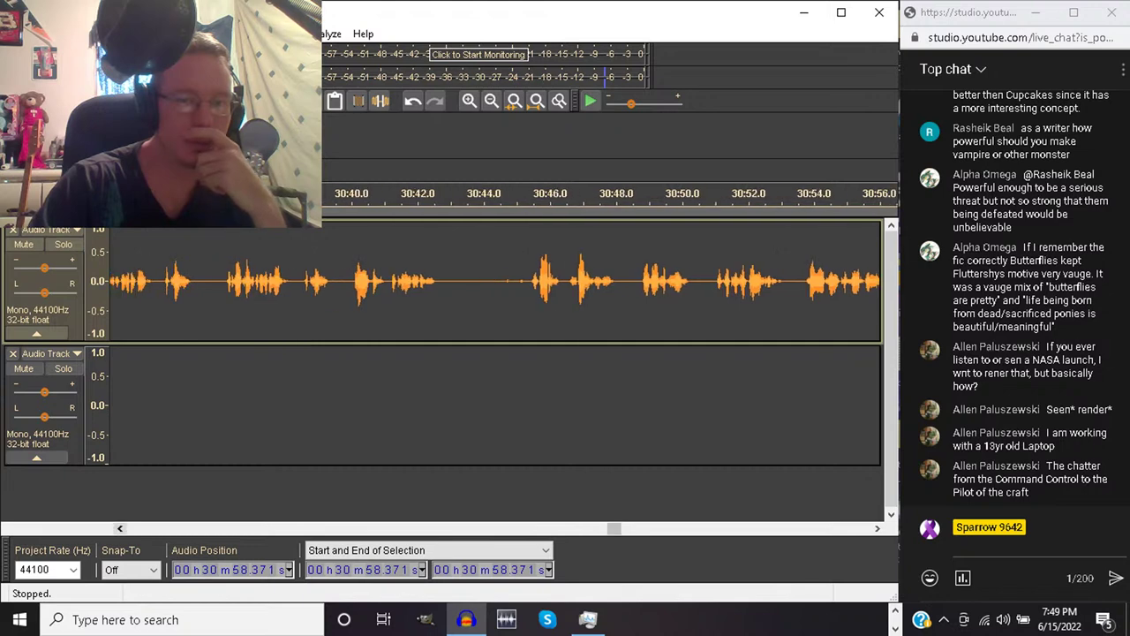
pyautogui.press('space')
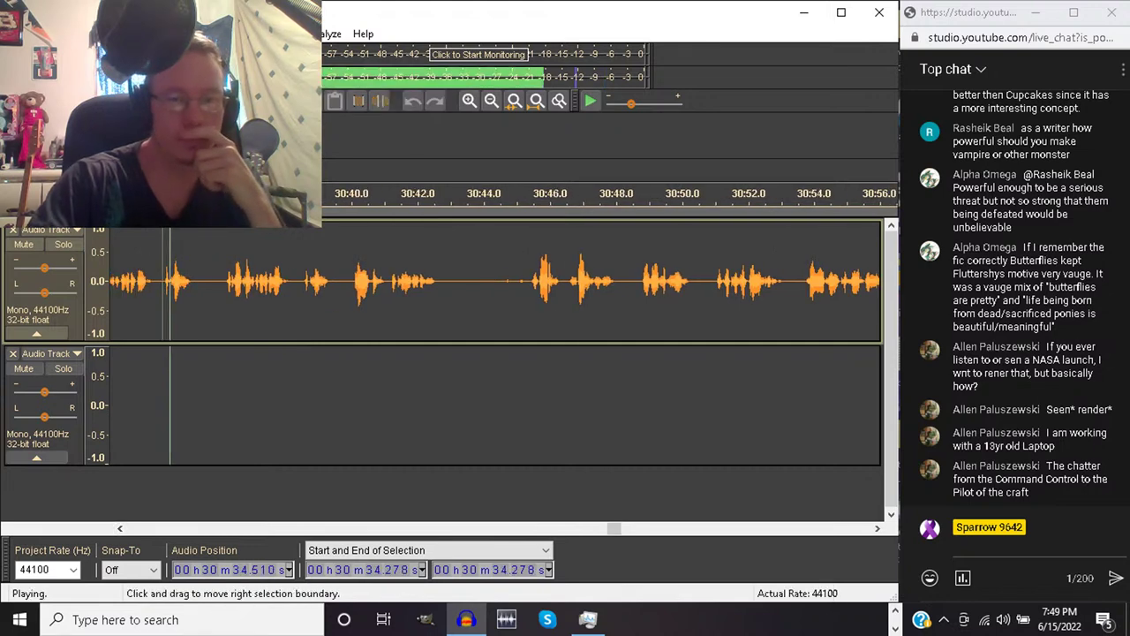
pyautogui.press('space')
pyautogui.press('space')
pyautogui.press('space')
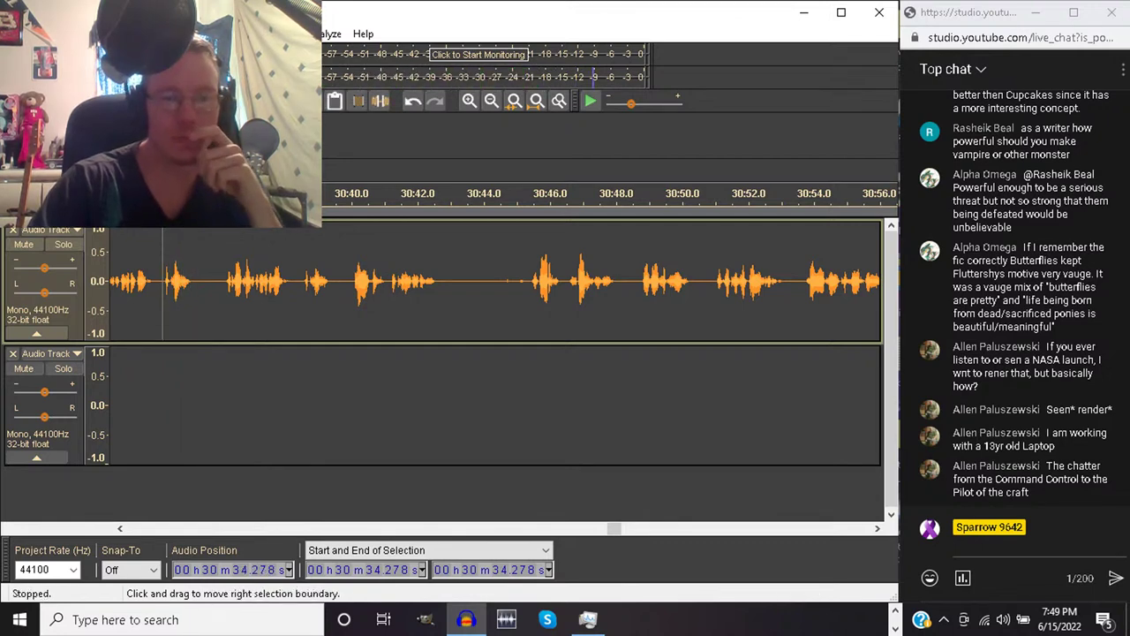
# Try the Equalization effect with the Pop fix curve on the burst between about 30:34.3 and 30:35.7
pyautogui.moveTo(163, 283); pyautogui.dragTo(208, 282)
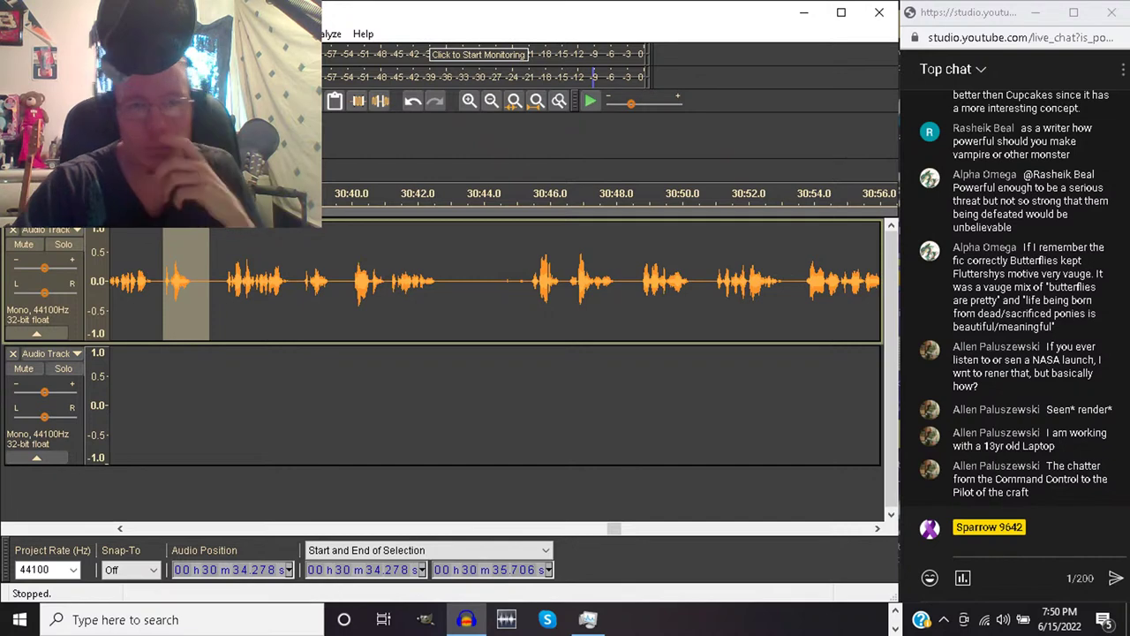
pyautogui.click(295, 33)
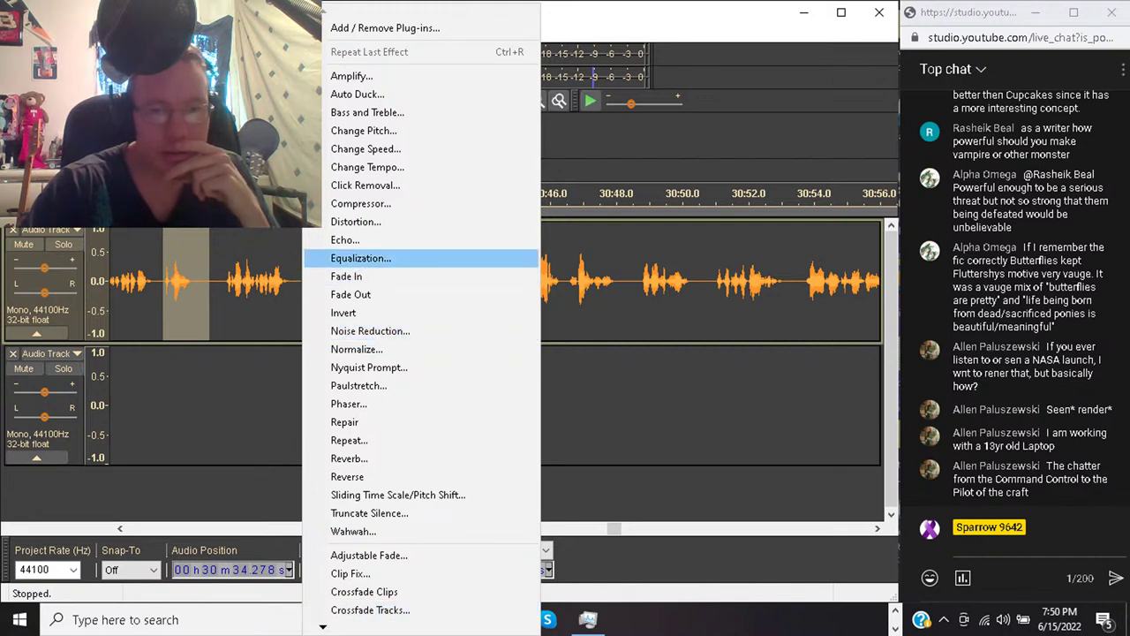
pyautogui.click(360, 258)
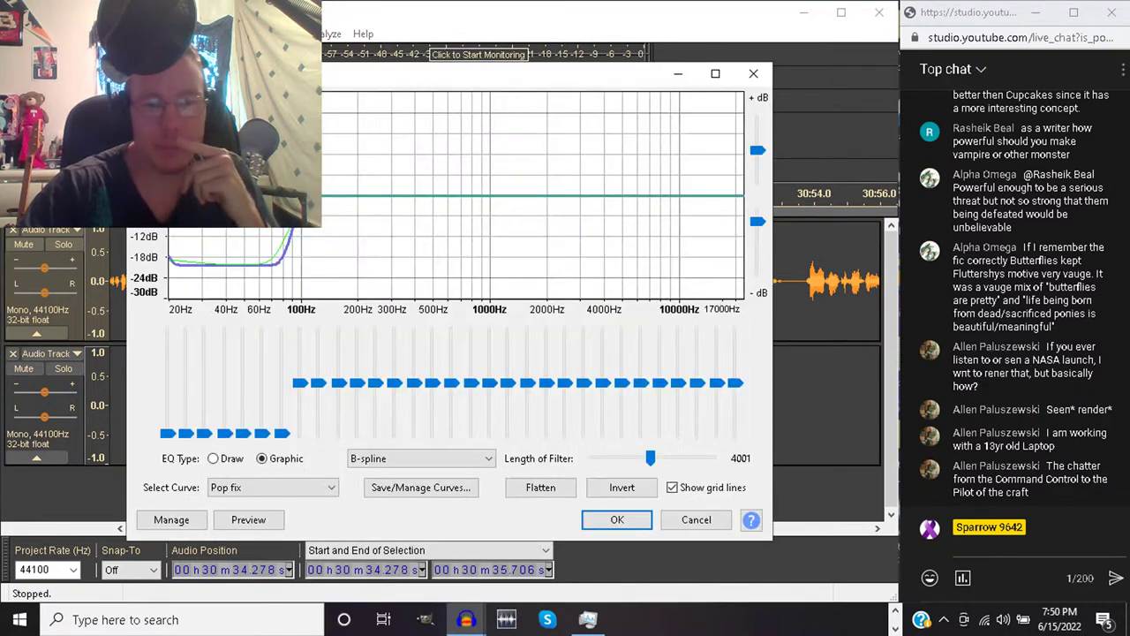
pyautogui.press('Escape')
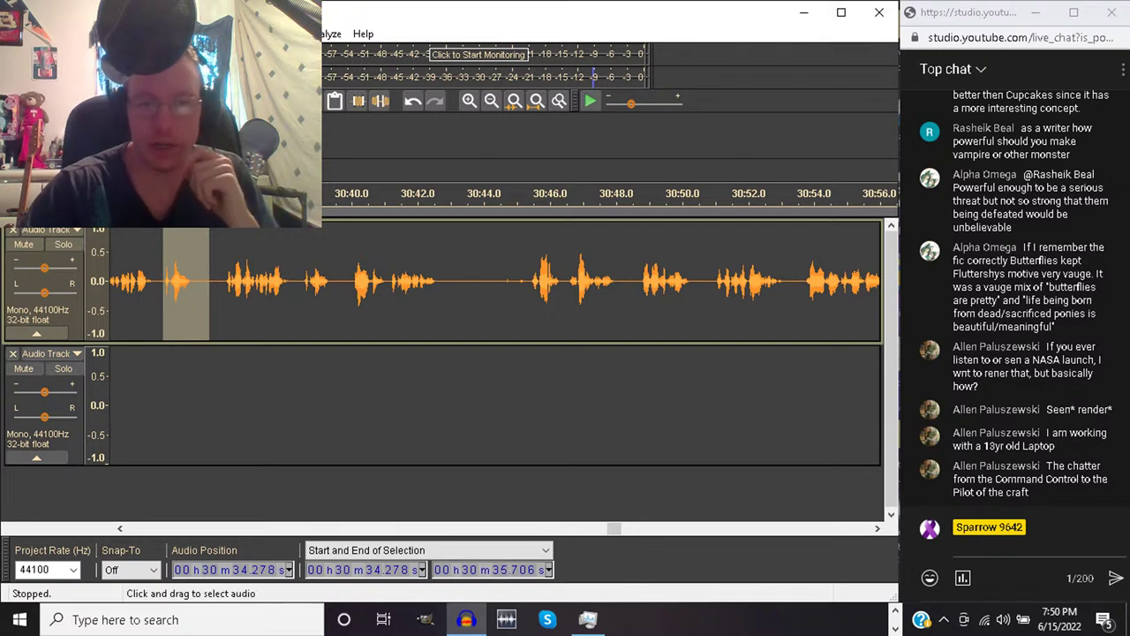
# Listen from about 30:44.6, put the cursor back at about 30:34.2, and try to restart playback
pyautogui.click(504, 283)
pyautogui.press('space')
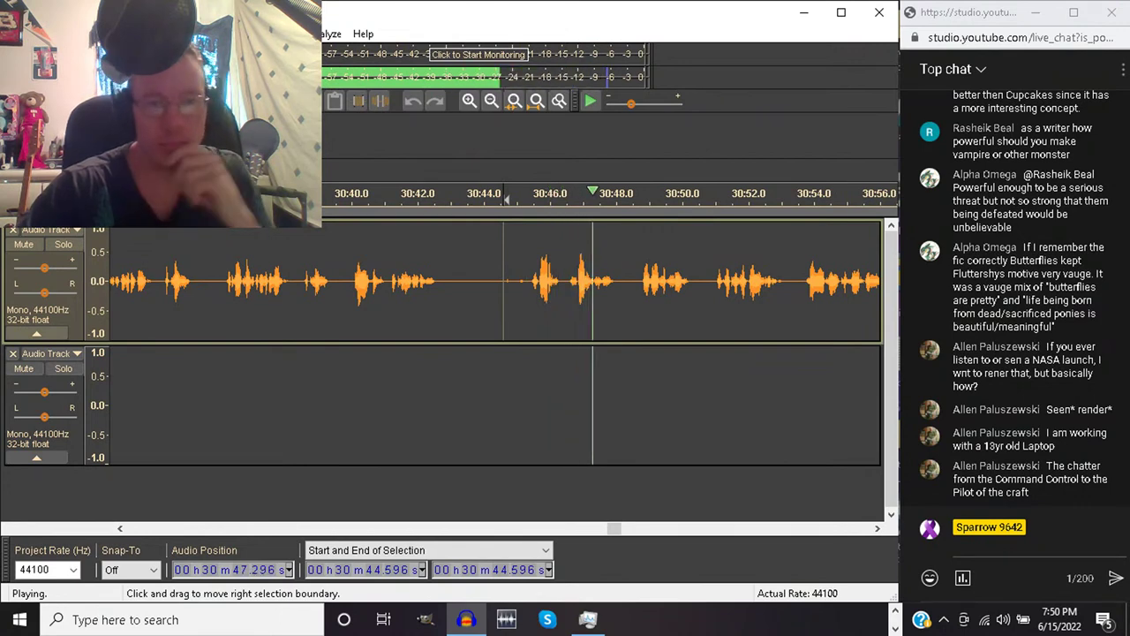
pyautogui.click(159, 283)
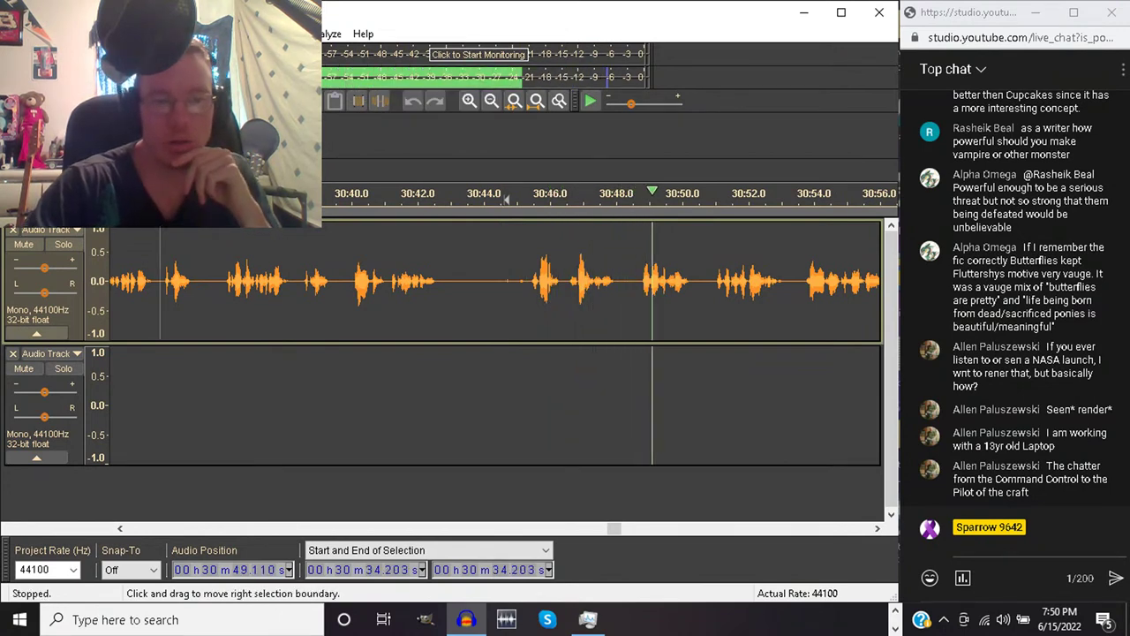
pyautogui.press('space')
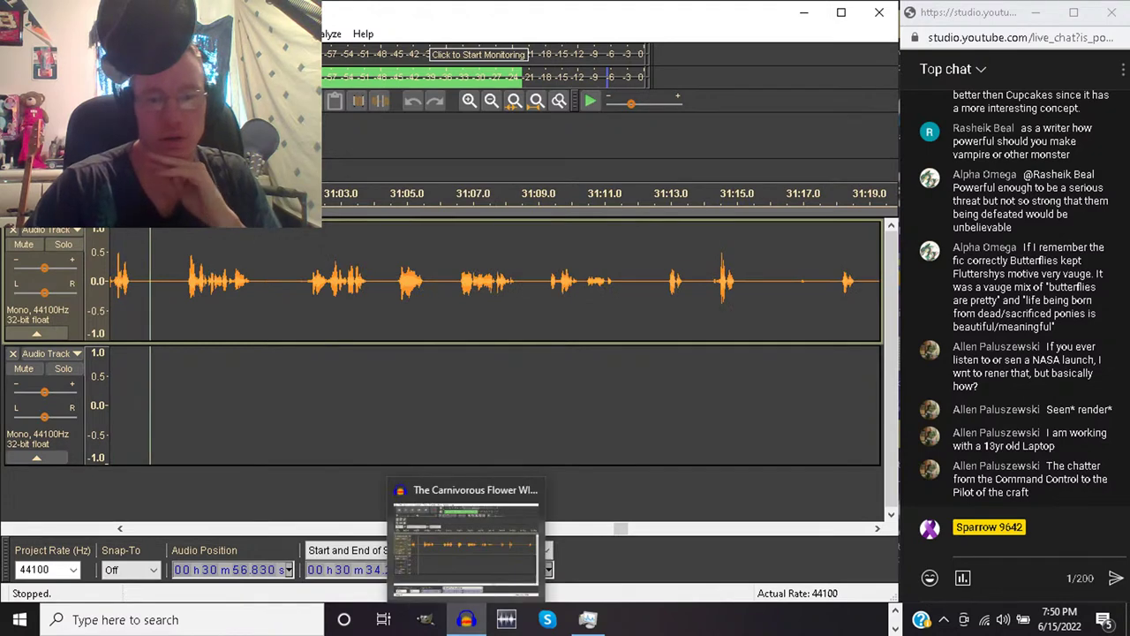
# Switch to Task Manager and end the Audacity task
pyautogui.click(587, 619)
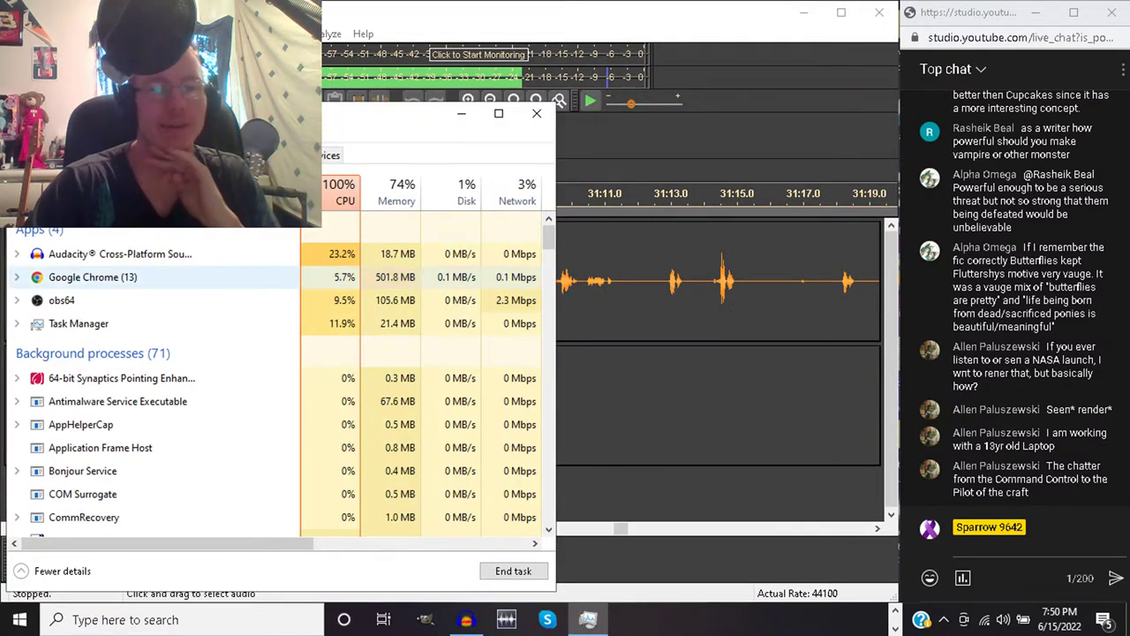
pyautogui.rightClick(221, 254)
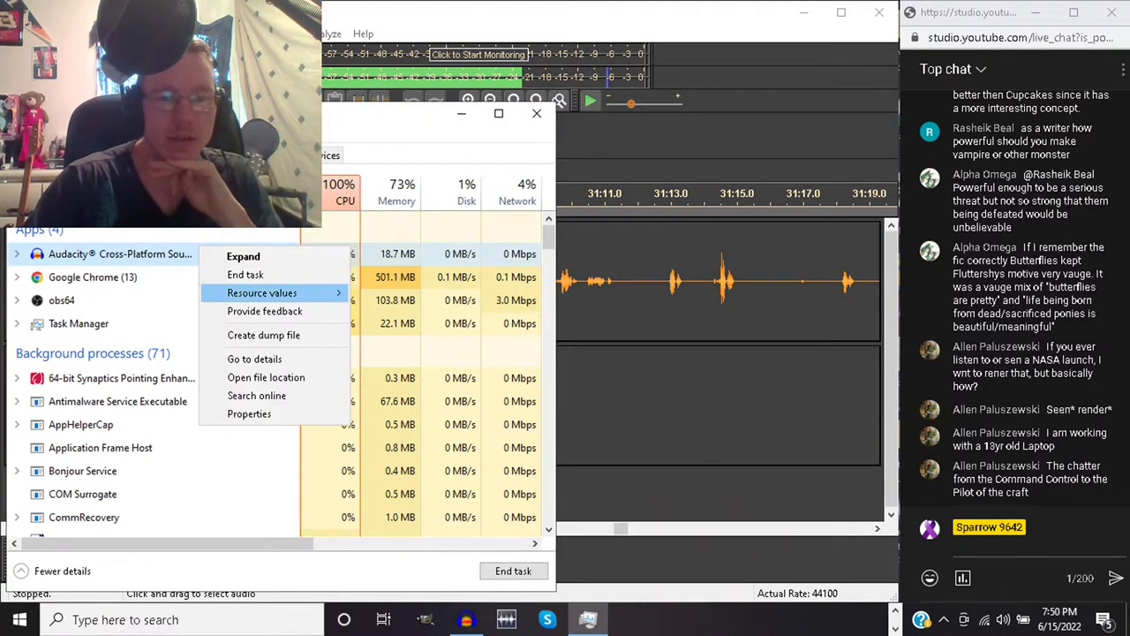
pyautogui.click(243, 273)
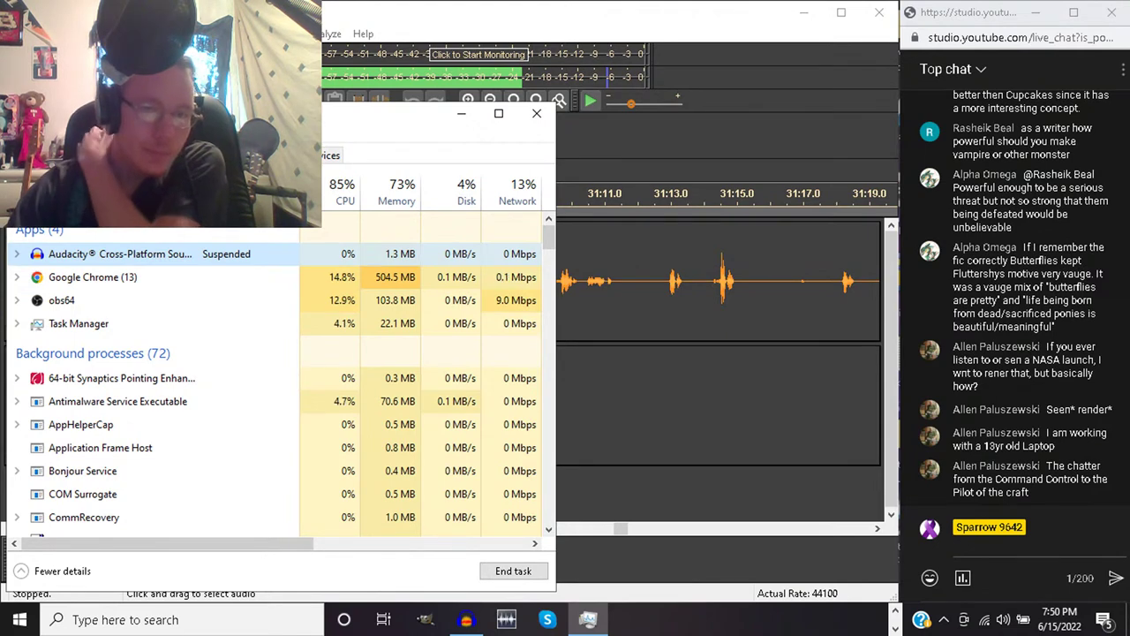
pyautogui.rightClick(186, 253)
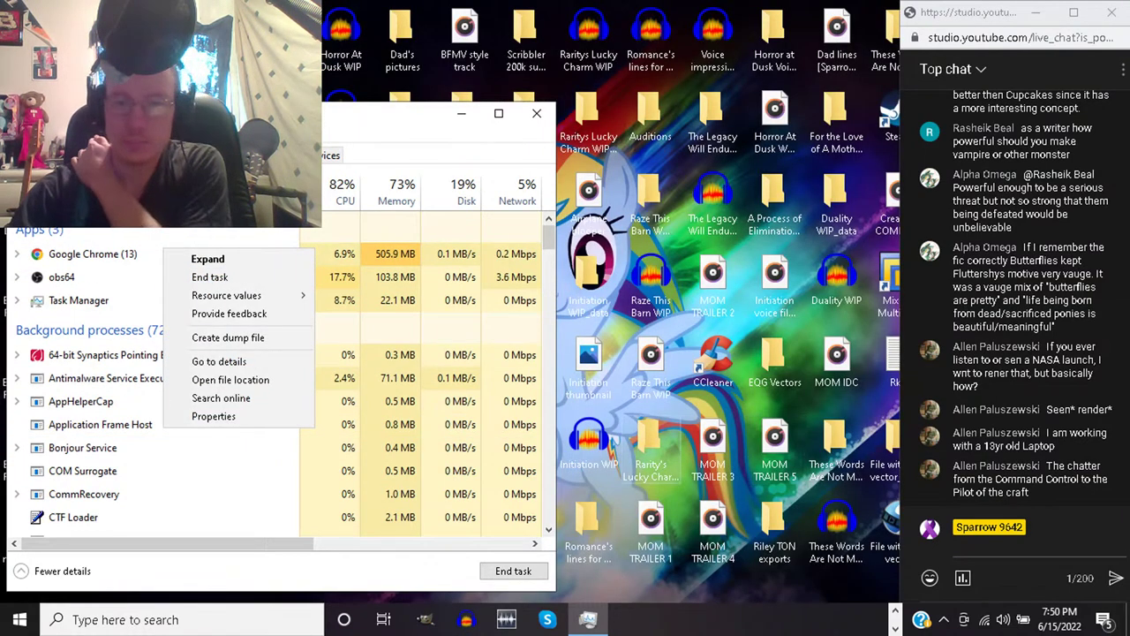
# Relaunch Audacity, recover the project The Carnivorous Flower WIP, and acknowledge the file inconsistency warning
pyautogui.click(615, 439)
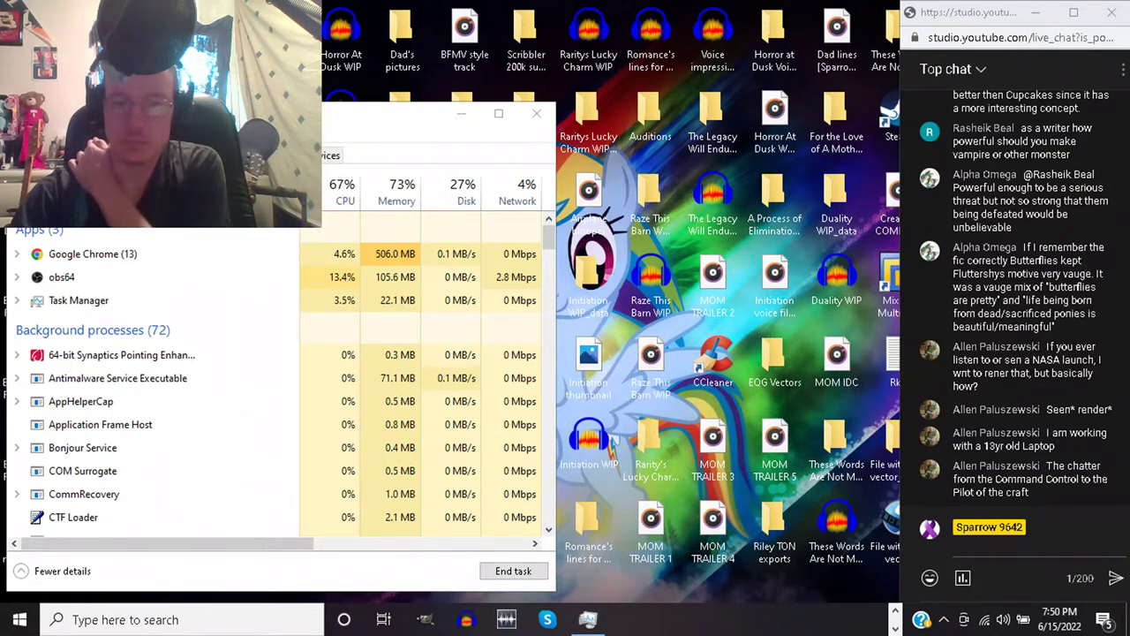
pyautogui.doubleClick(615, 439)
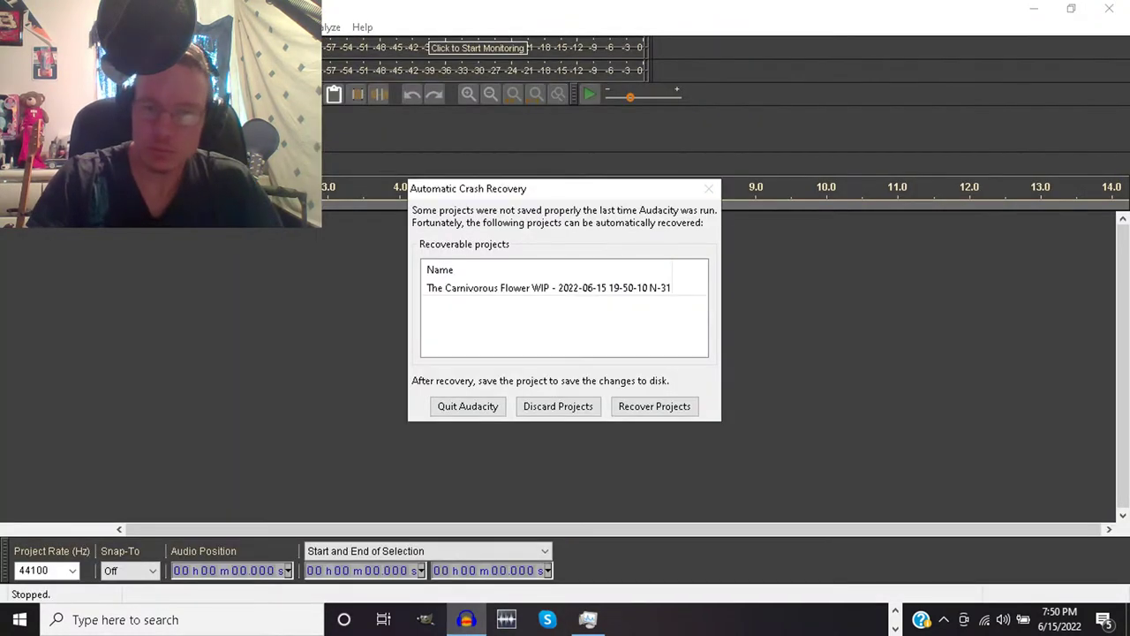
pyautogui.press('Return')
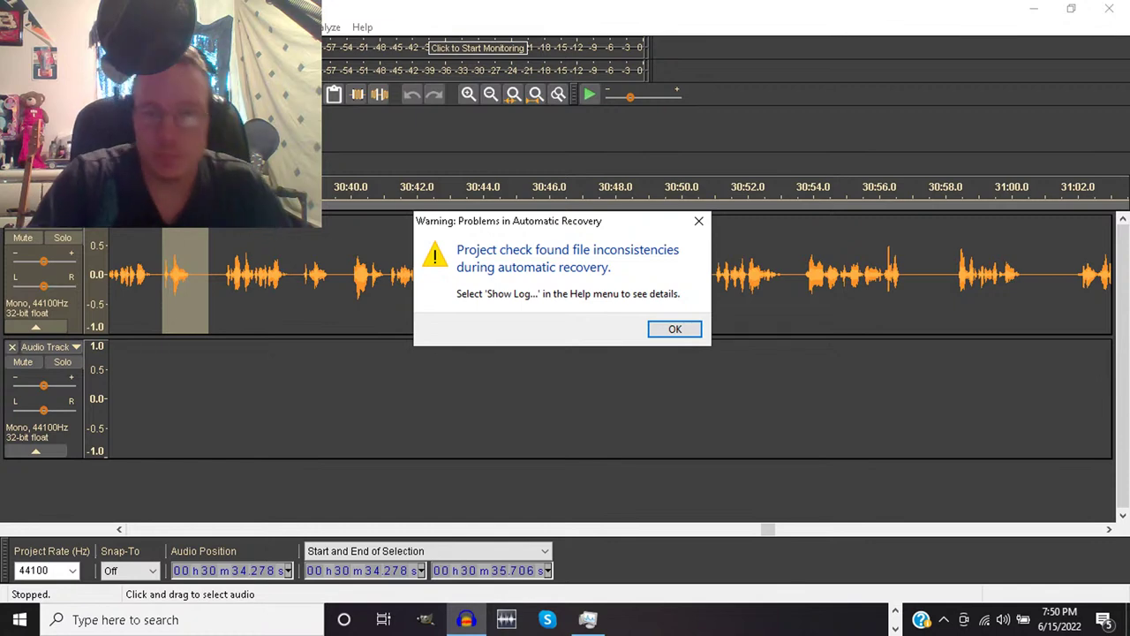
pyautogui.press('Return')
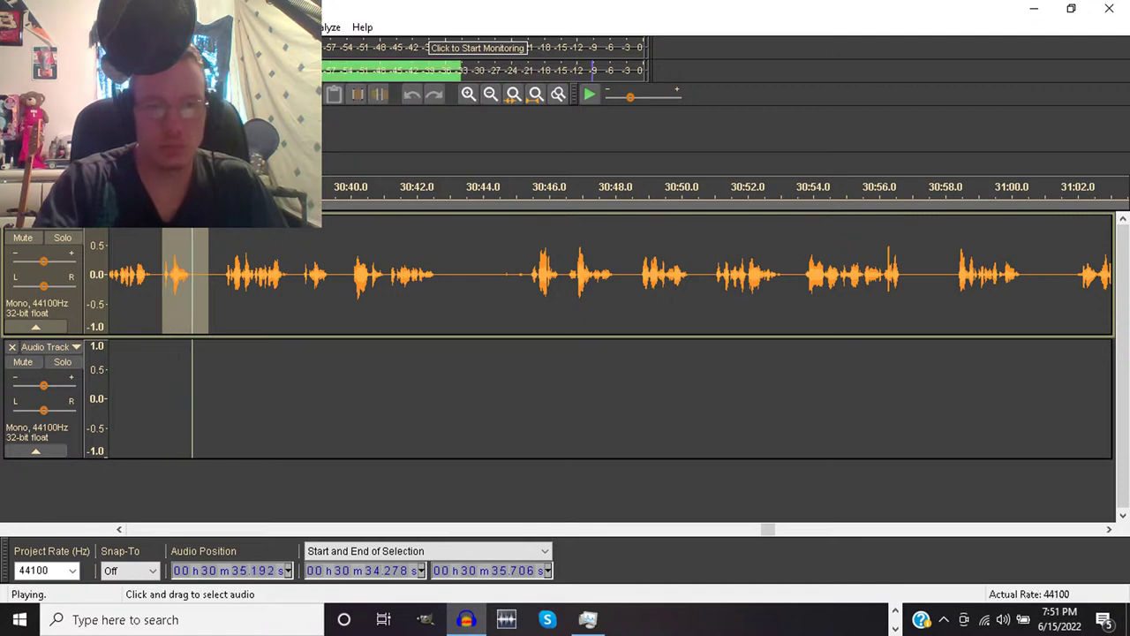
pyautogui.press('space')
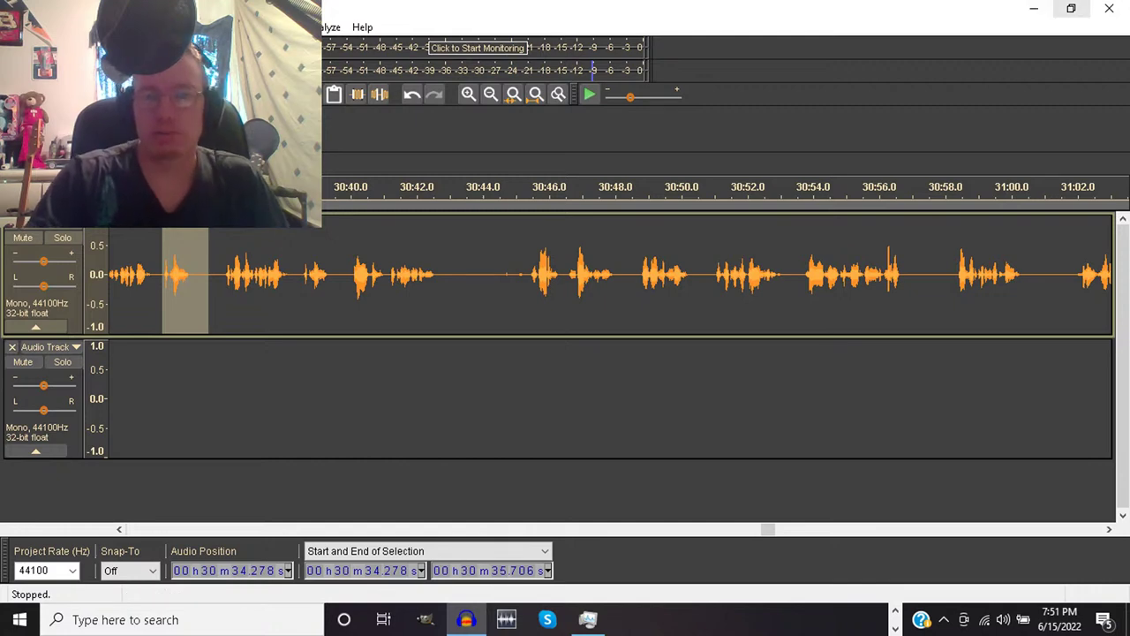
# Restore the Audacity window from full screen and resize it to fill the space beside the live chat down to the taskbar
pyautogui.click(1071, 8)
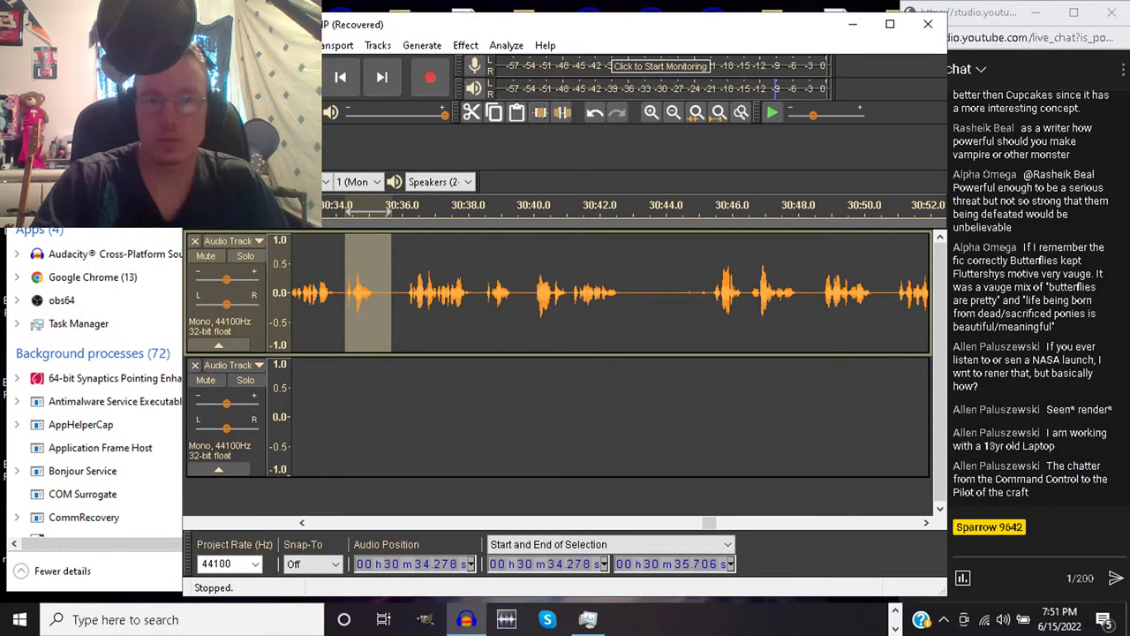
pyautogui.moveTo(298, 24); pyautogui.dragTo(361, 18)
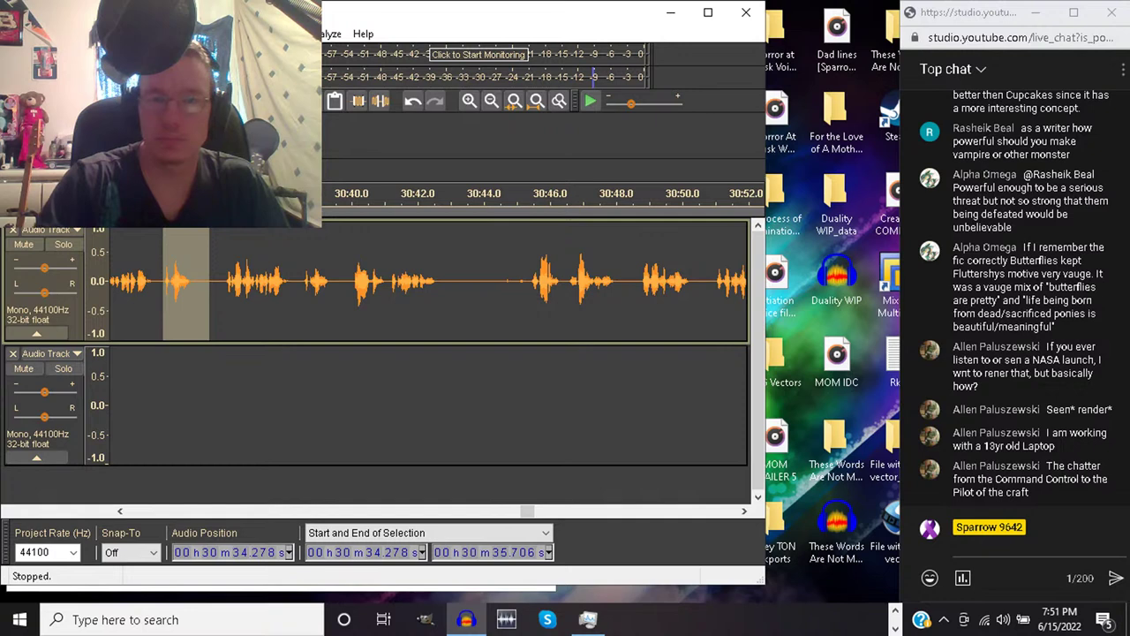
pyautogui.moveTo(765, 118); pyautogui.dragTo(899, 137)
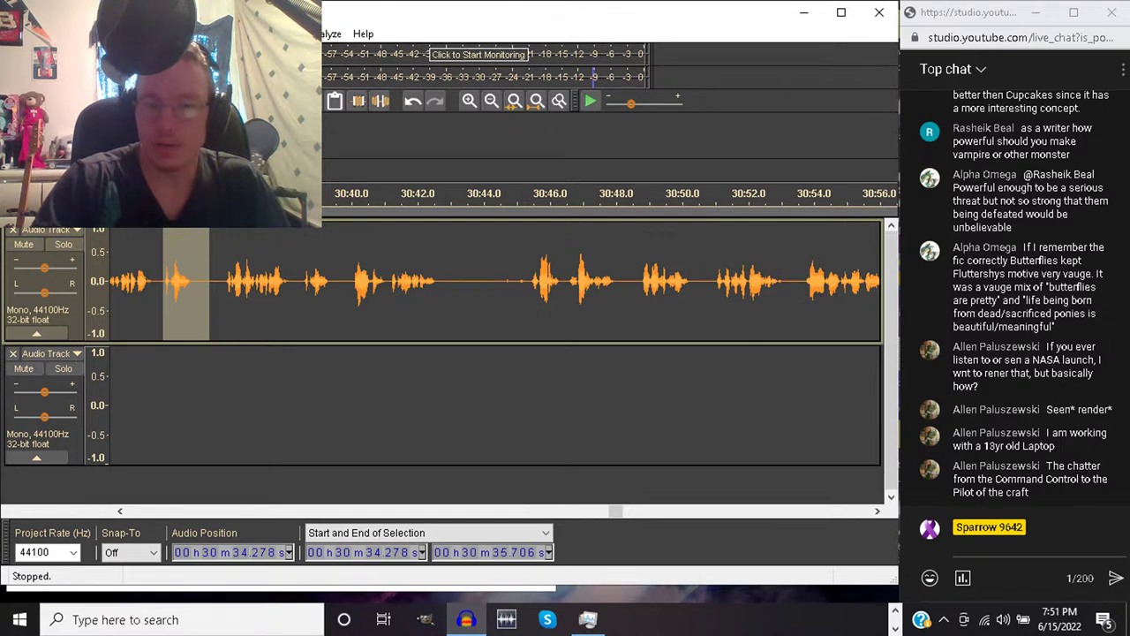
pyautogui.moveTo(635, 586); pyautogui.dragTo(635, 603)
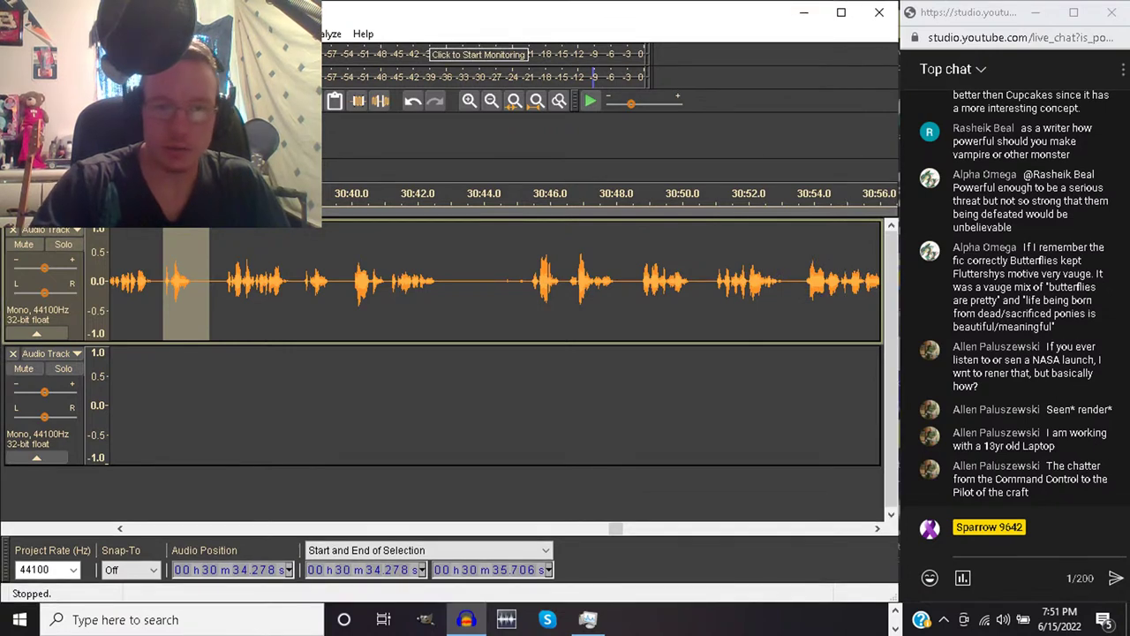
# Replay the burst after about 30:34.3, listen from about 30:33.4, and play the selected passage from about 30:29.2 to 30:35.8
pyautogui.press('space')
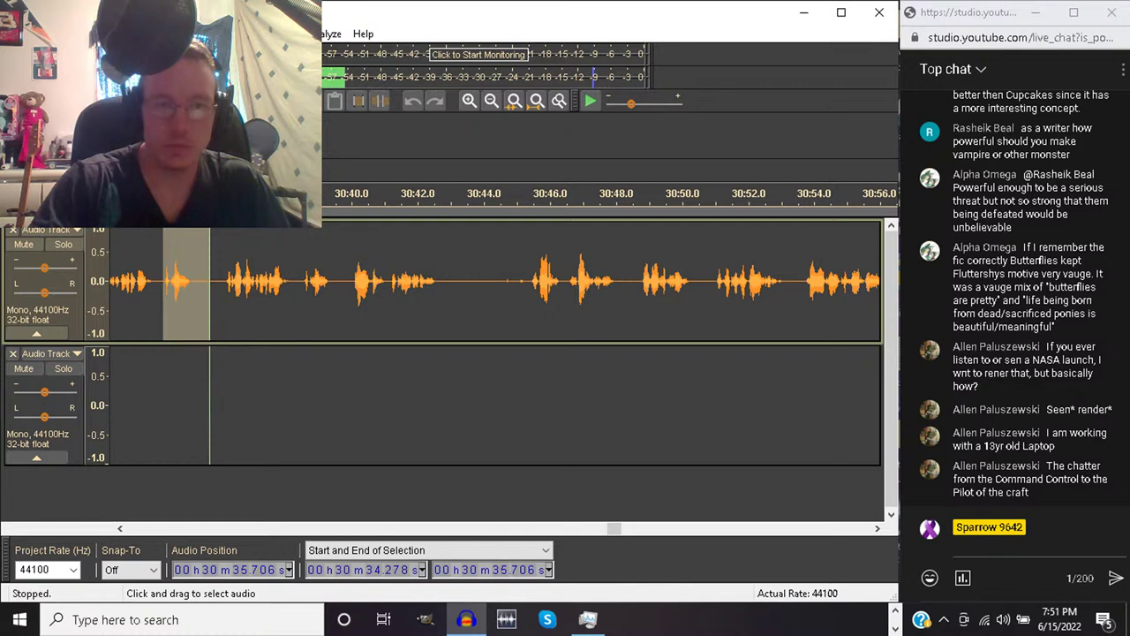
pyautogui.click(131, 283)
pyautogui.press('space')
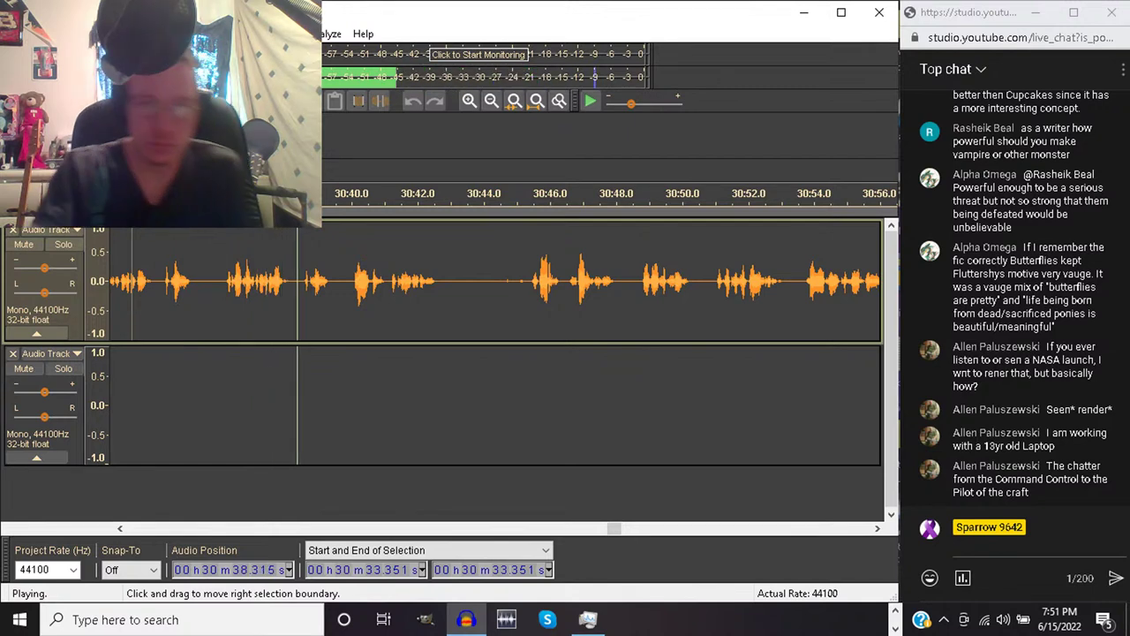
pyautogui.moveTo(211, 282); pyautogui.dragTo(146, 283)
pyautogui.press('space')
pyautogui.press('space')
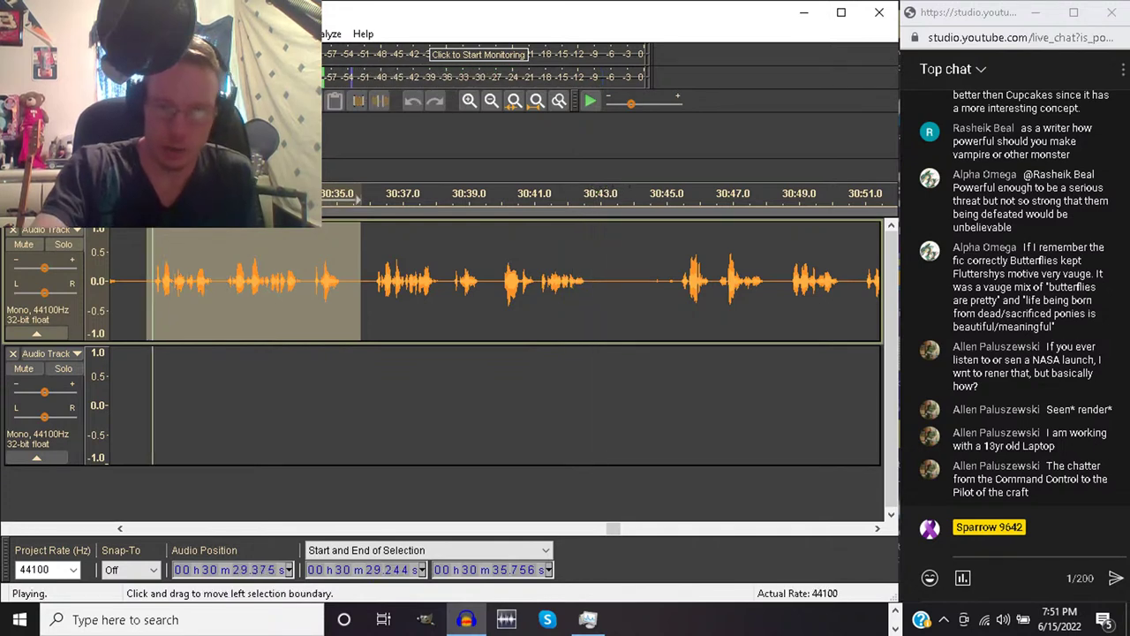
# Delete the unwanted take between about 30:31.5 and 30:35.8 and resume playback from about 30:29.9
pyautogui.moveTo(146, 282); pyautogui.dragTo(223, 282)
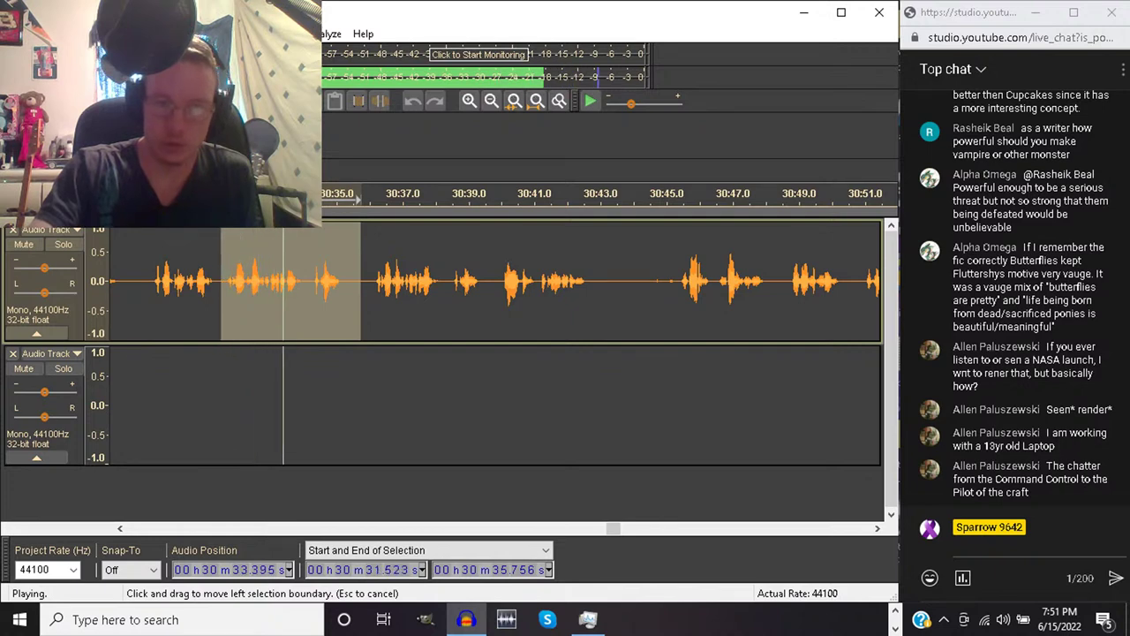
pyautogui.press('space')
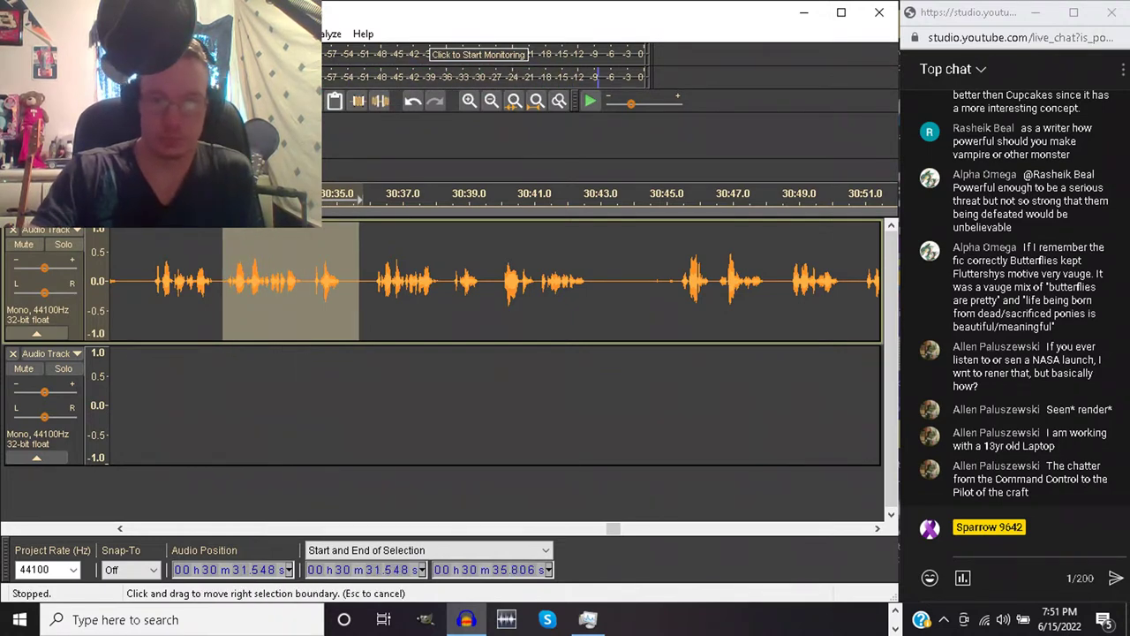
pyautogui.press('Delete')
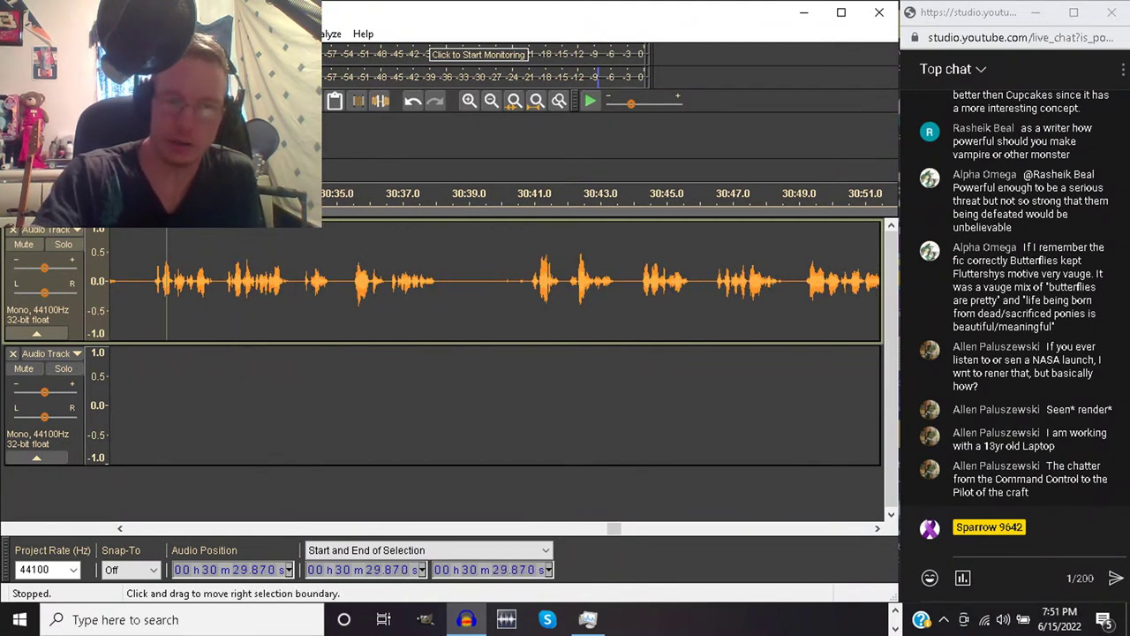
pyautogui.press('space')
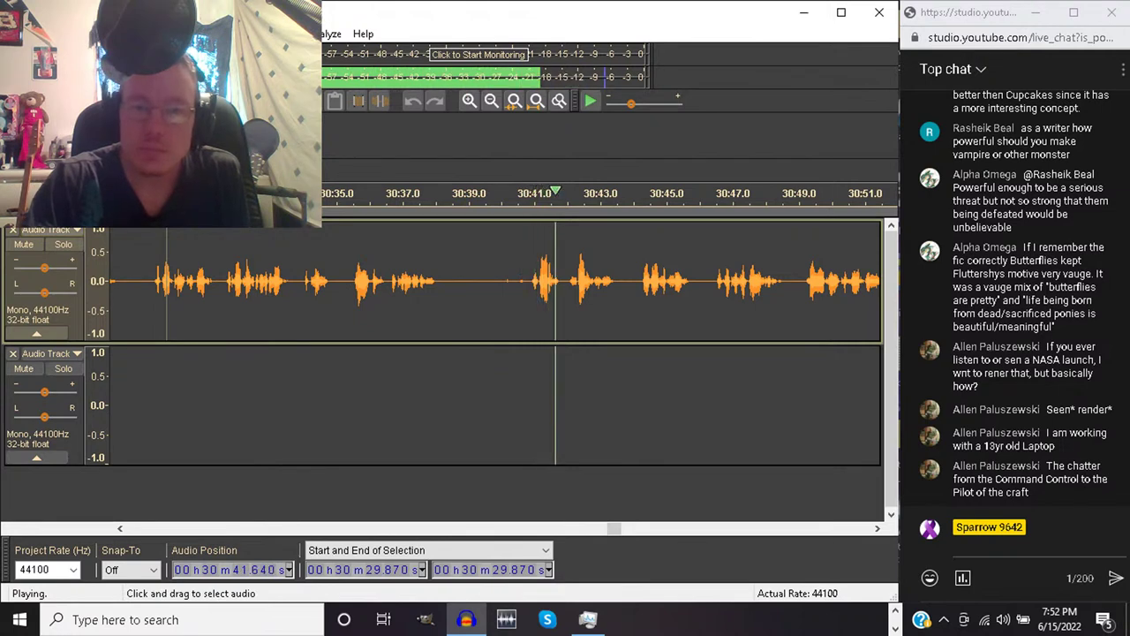
# Stop playback and delete the faint noise and pause from about 30:39.6 to 30:40.8 in the narration track
pyautogui.moveTo(489, 283); pyautogui.dragTo(524, 282)
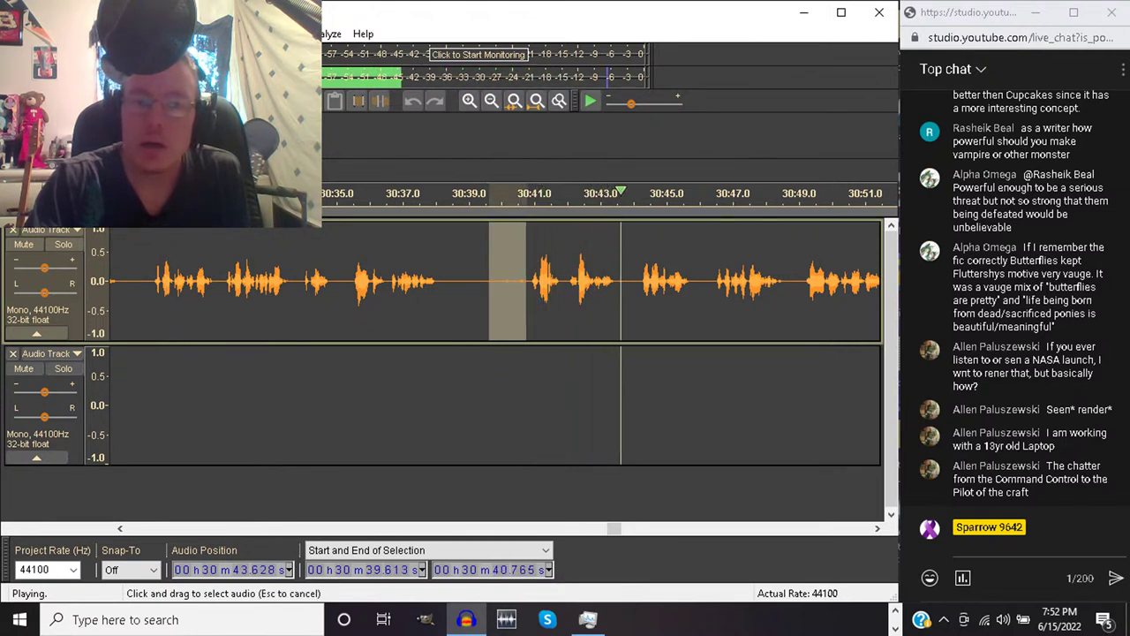
pyautogui.press('space')
pyautogui.press('Delete')
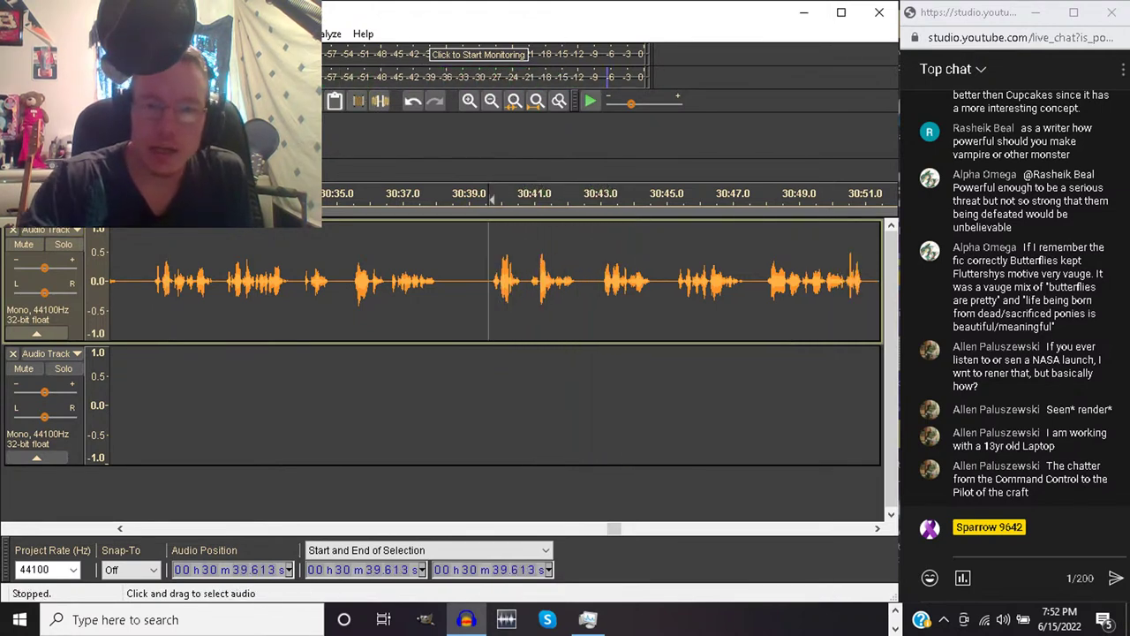
# Shorten the remaining pause by deleting about 30:38.4 to 30:38.8, and check the cut by playing from about 30:36.7
pyautogui.moveTo(455, 283); pyautogui.dragTo(464, 283)
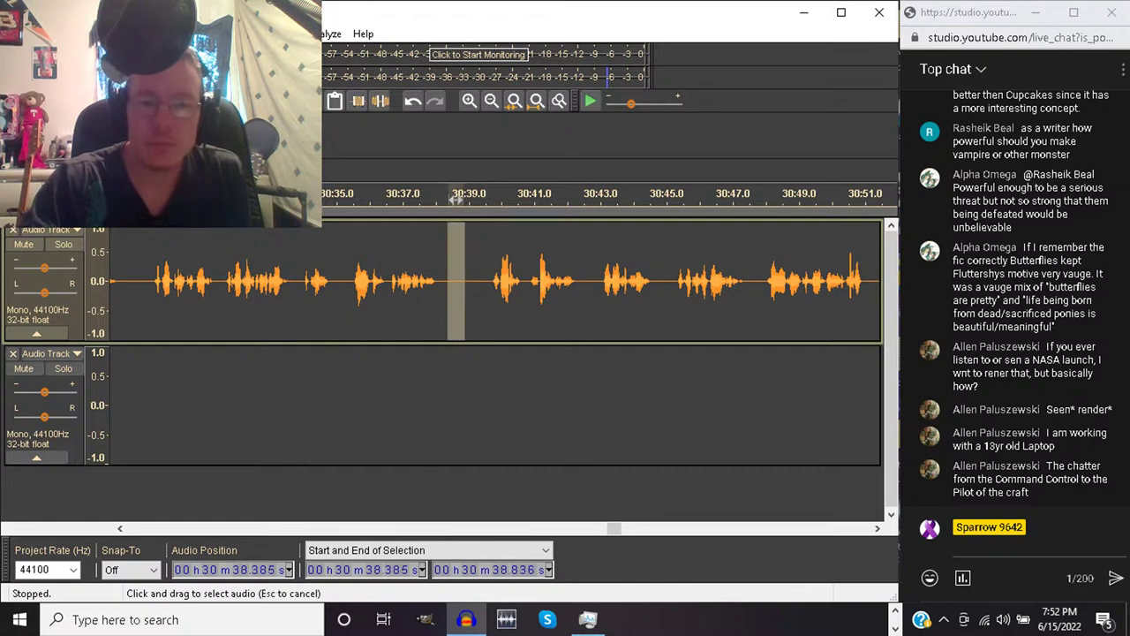
pyautogui.press('Delete')
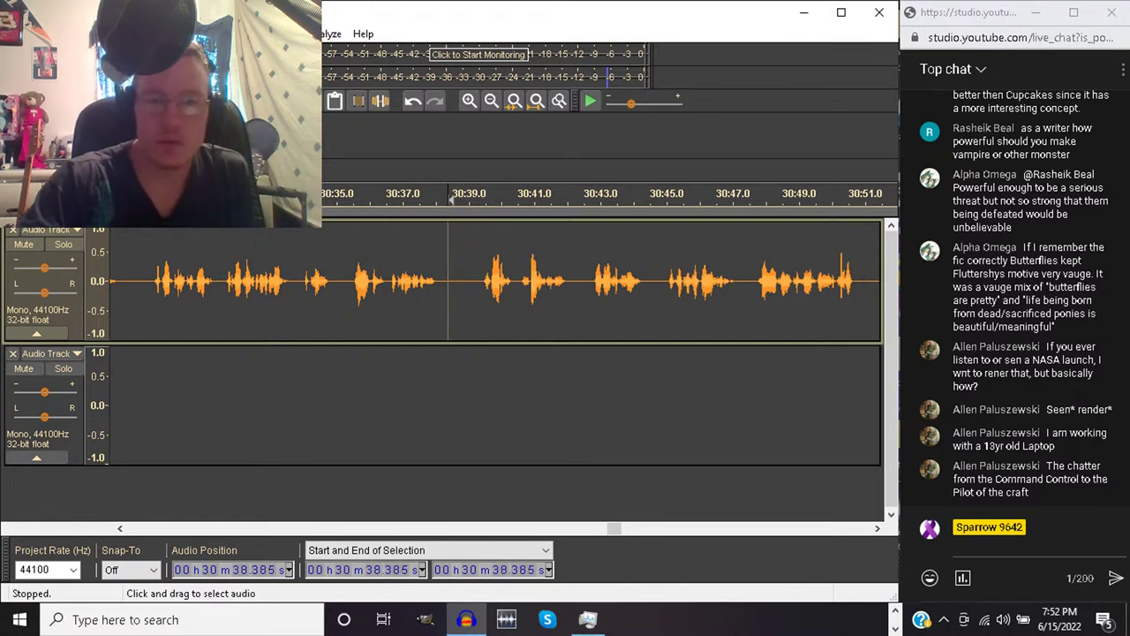
pyautogui.press('space')
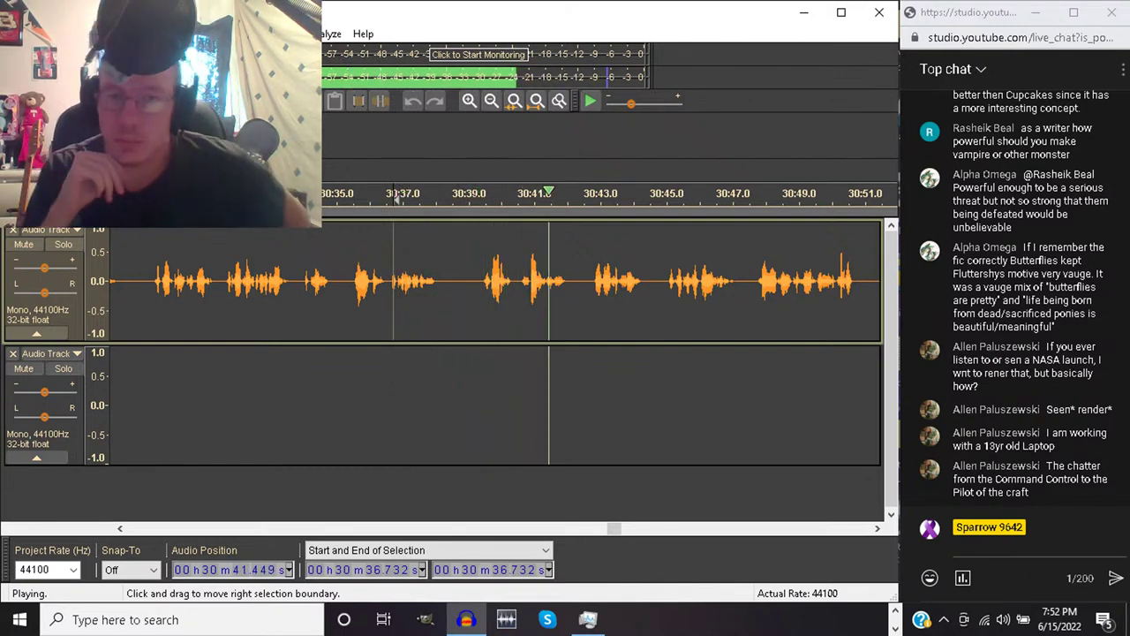
pyautogui.press('space')
pyautogui.press('space')
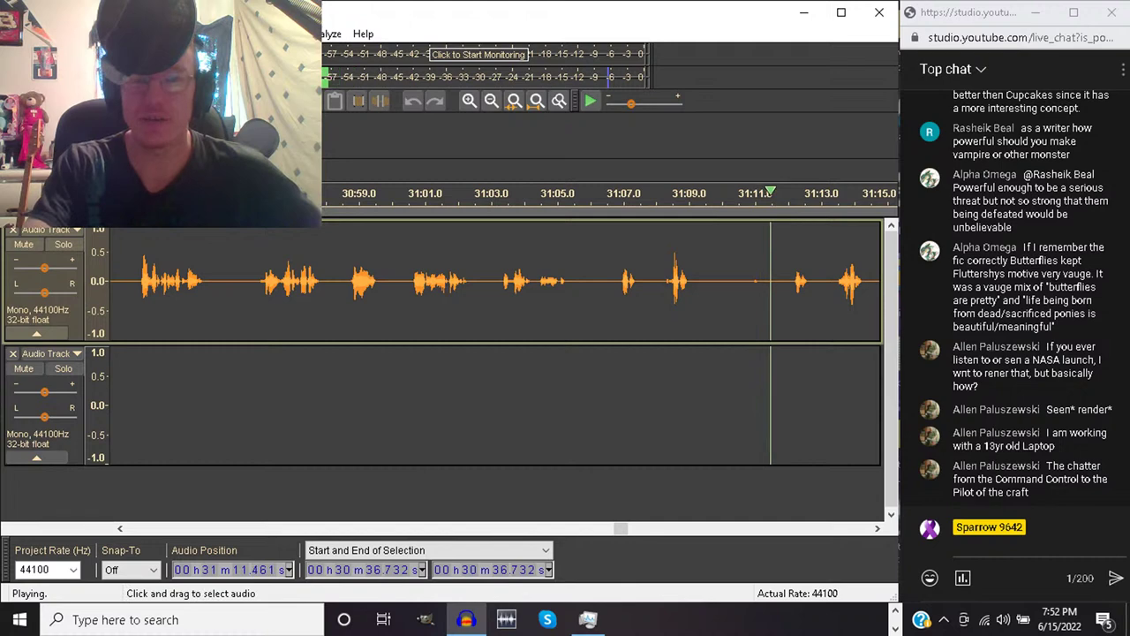
# Delete the unwanted take from about 31:06.7 to 31:11.8 in the narration track
pyautogui.moveTo(613, 283); pyautogui.dragTo(782, 283)
pyautogui.press('space')
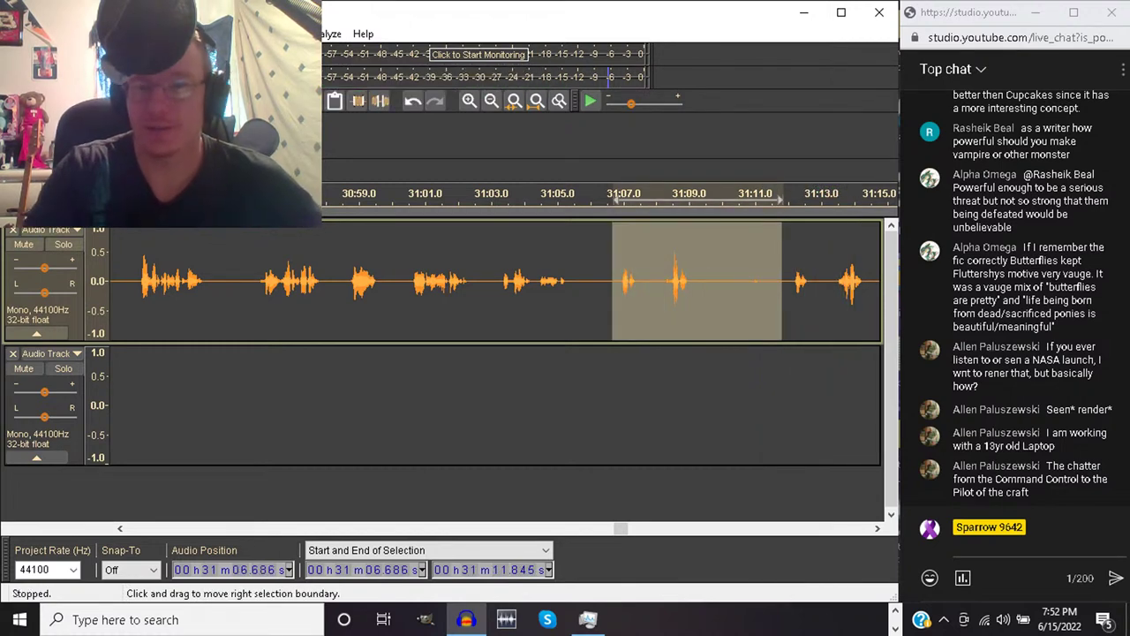
pyautogui.press('Delete')
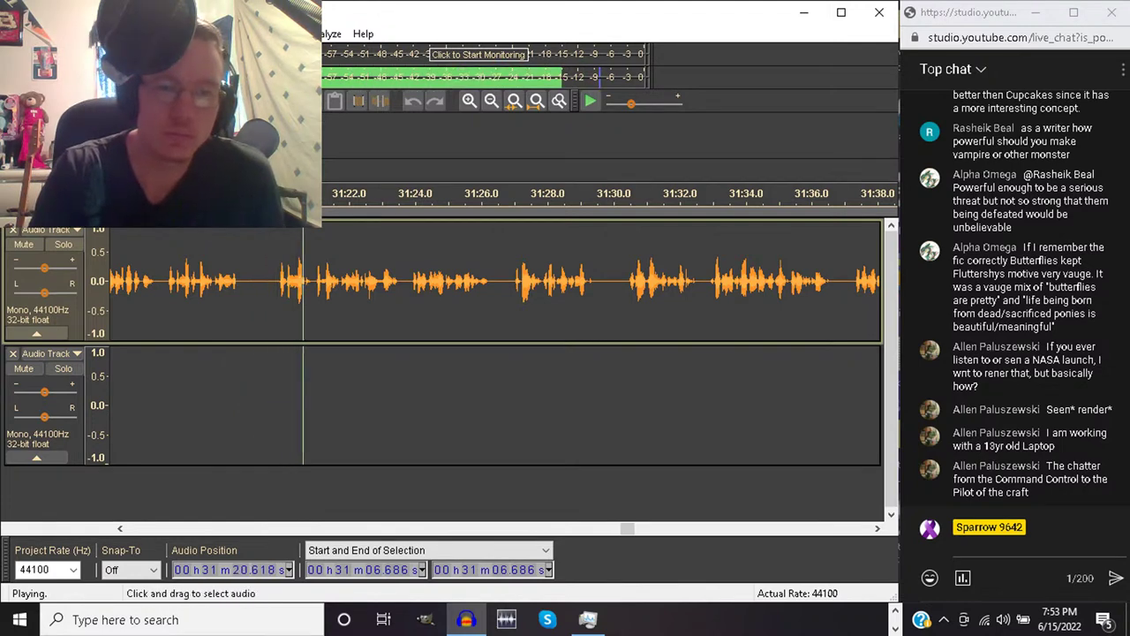
# Delete the unwanted phrase from about 31:16.4 to 31:19.8 and resume playback from the cut
pyautogui.moveTo(163, 283); pyautogui.dragTo(276, 282)
pyautogui.press('space')
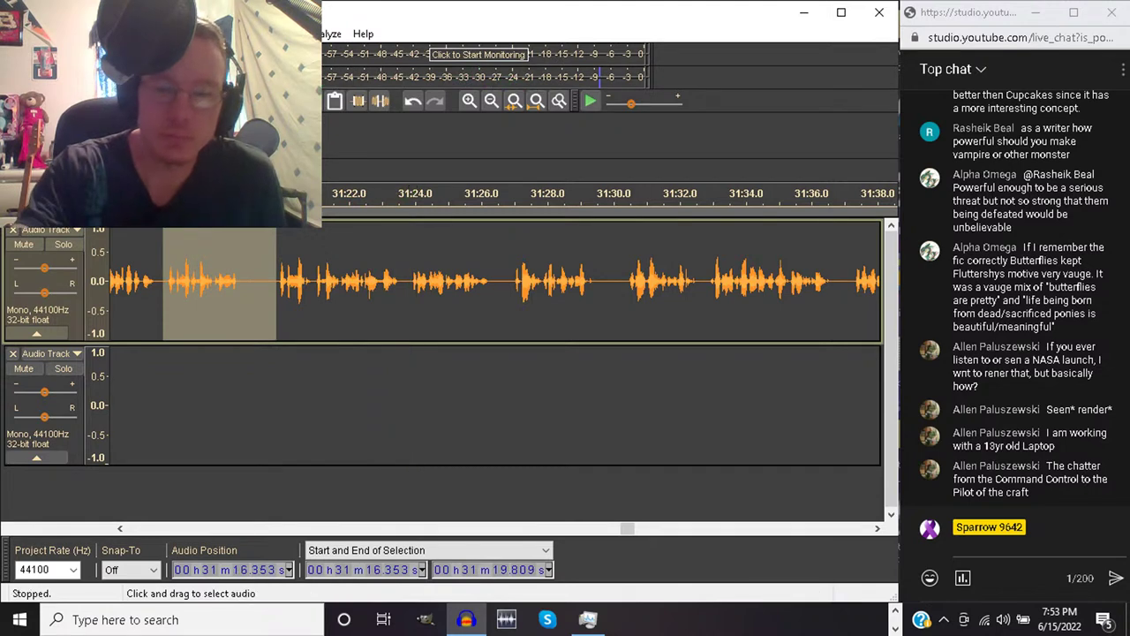
pyautogui.press('Delete')
pyautogui.press('space')
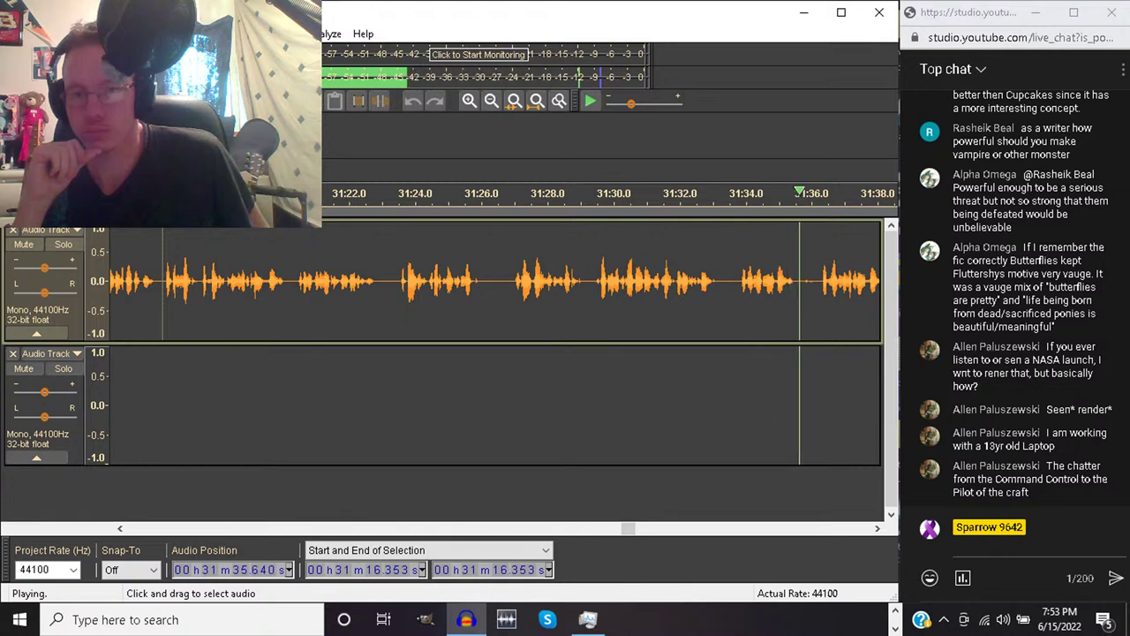
# Delete the phrase from about 31:33.8 to 31:36.2 and resume playback from the cut
pyautogui.press('space')
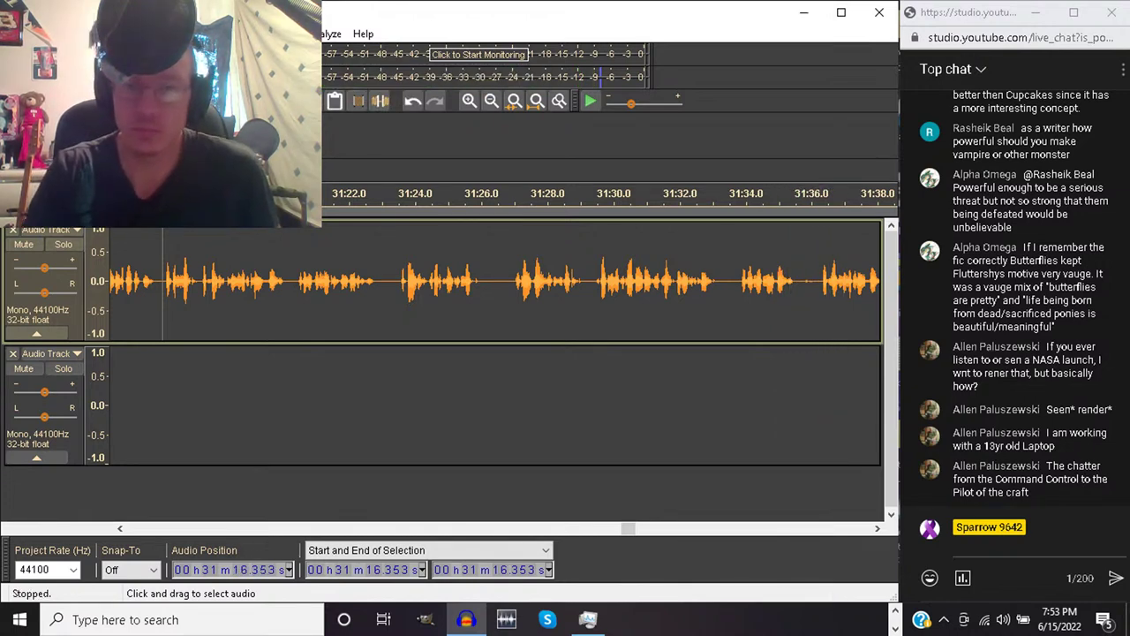
pyautogui.moveTo(740, 200); pyautogui.dragTo(814, 199)
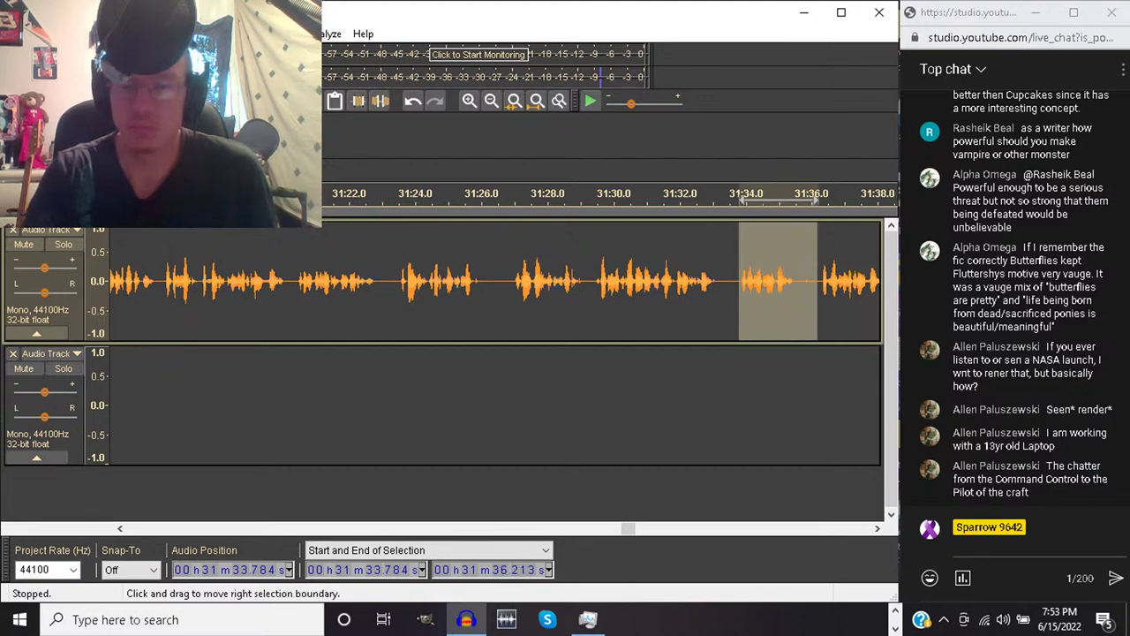
pyautogui.click(740, 199)
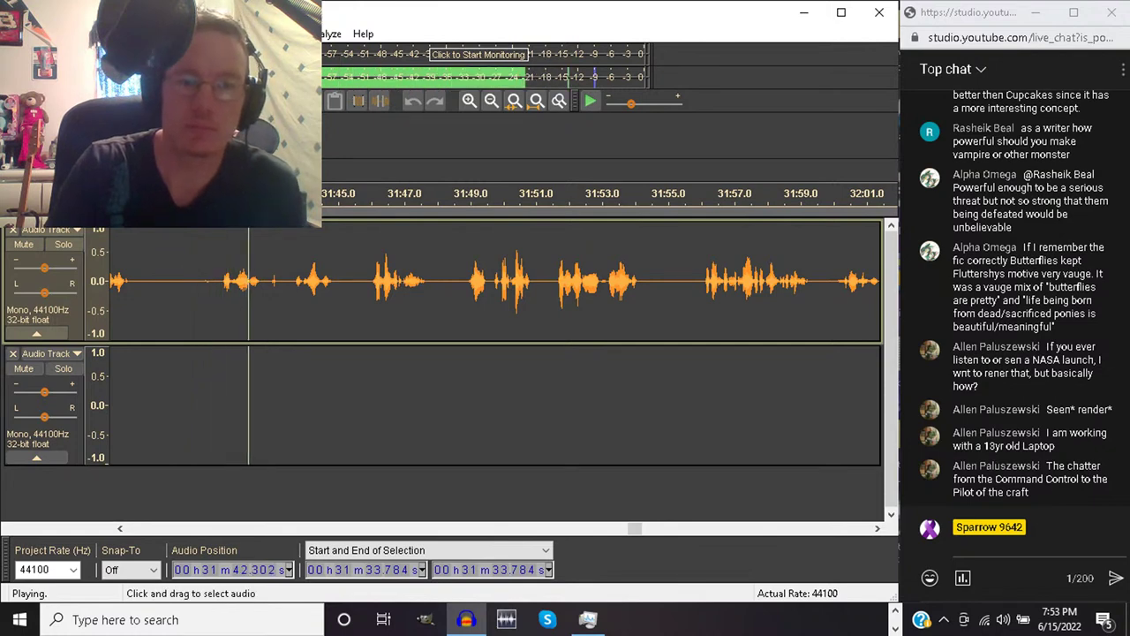
# Delete the passage from about 31:40.3 to 31:43.6 and place the cursor at about 31:38.3
pyautogui.moveTo(181, 283); pyautogui.dragTo(302, 283)
pyautogui.press('space')
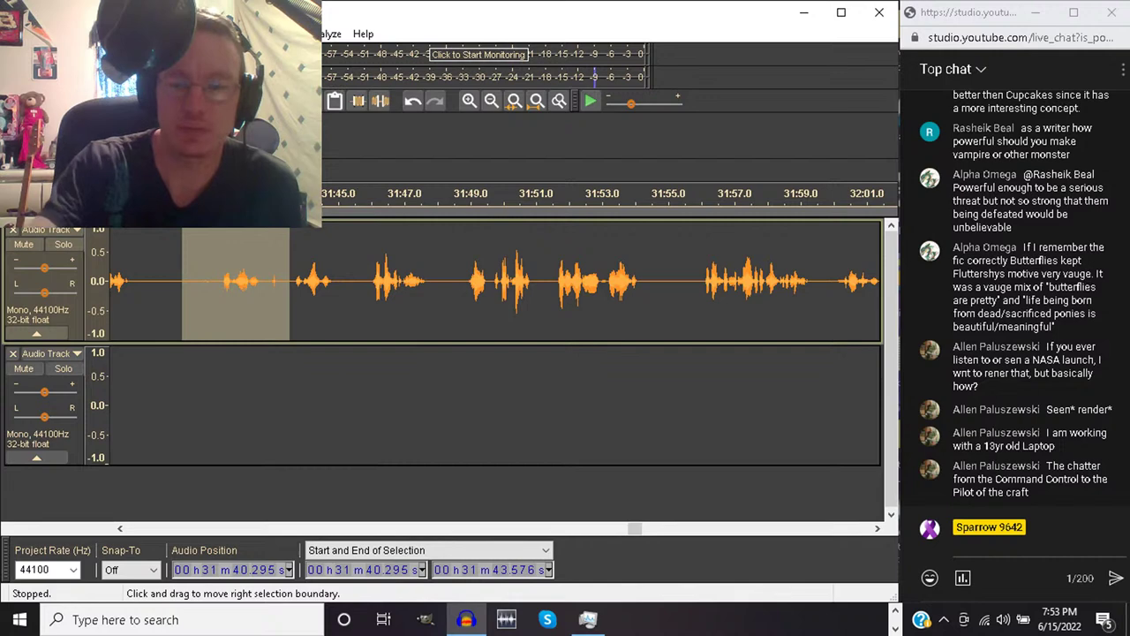
pyautogui.press('Left')
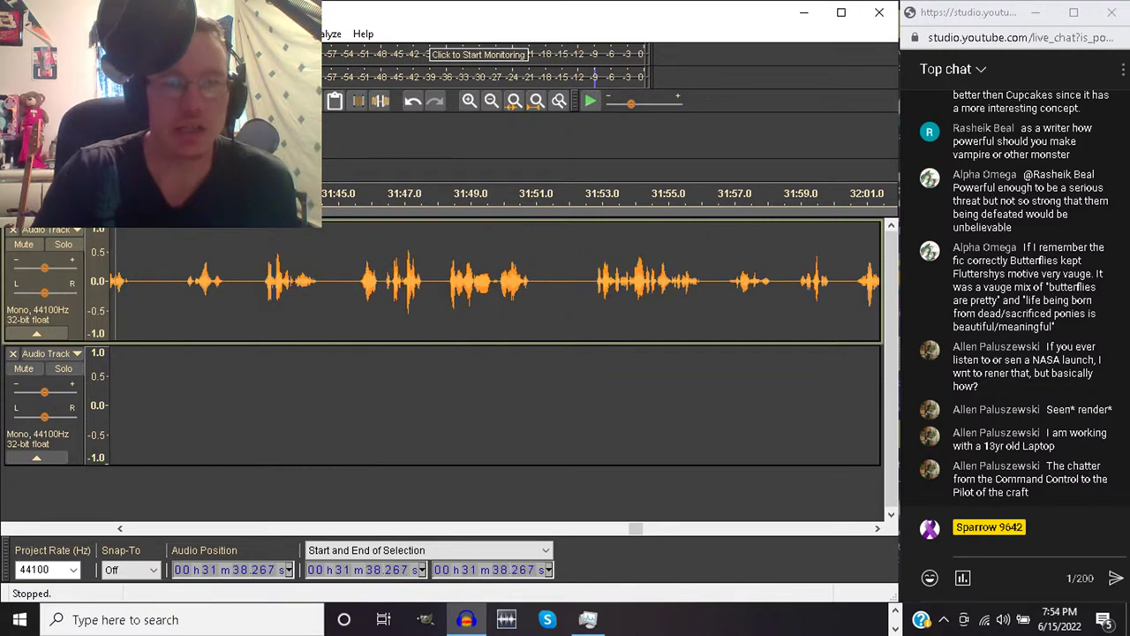
# Save the project The Carnivorous Flower WIP
pyautogui.hotkey('alt', 'f')
pyautogui.press('Escape')
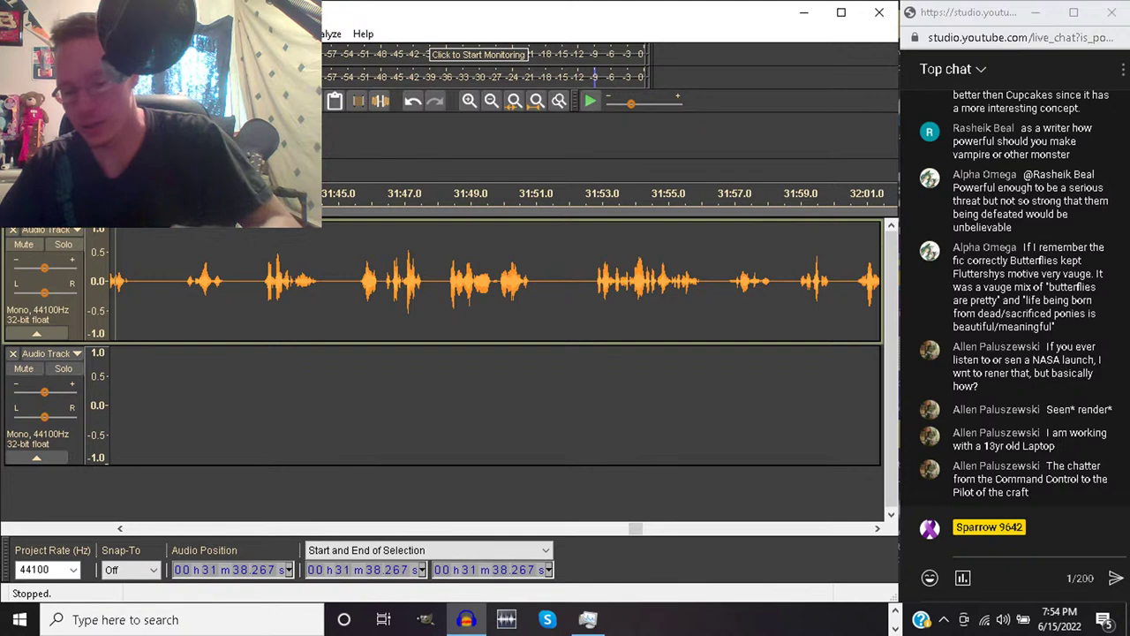
pyautogui.hotkey('ctrl', 's')
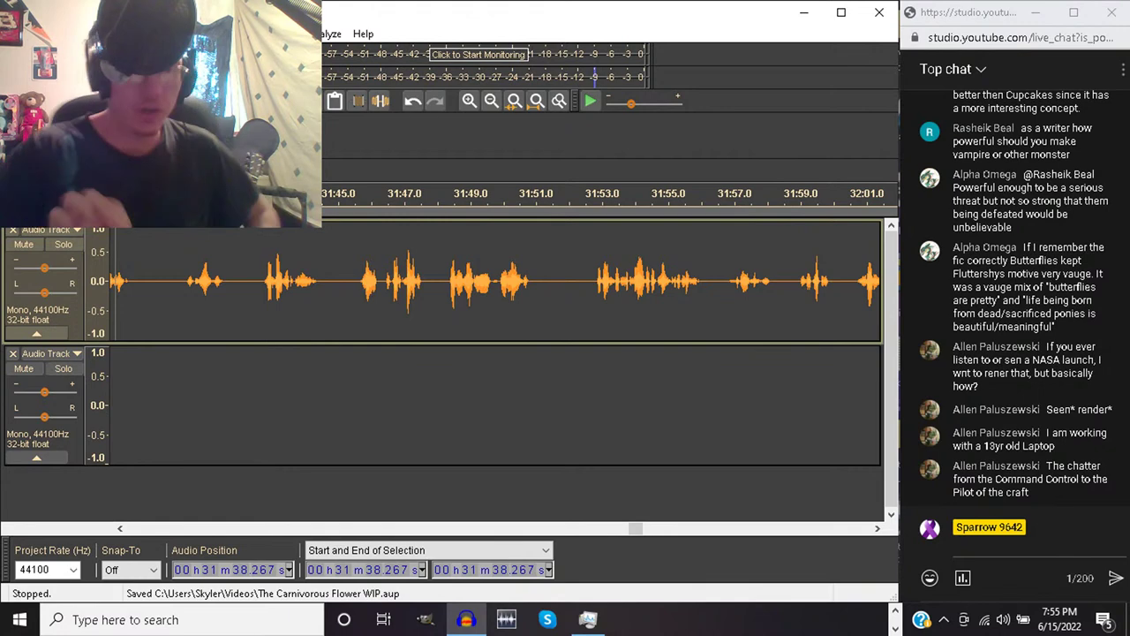
# Listen on from about 31:54.1, delete the burst between about 32:03.2 and 32:04.4, and resume playback
pyautogui.press('space')
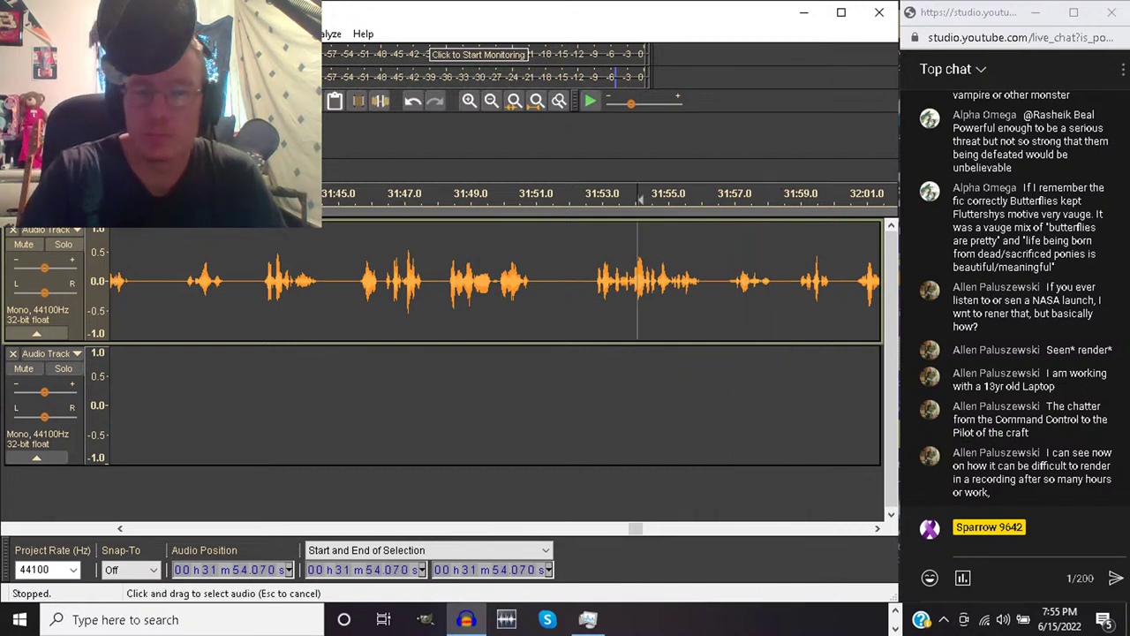
pyautogui.press('space')
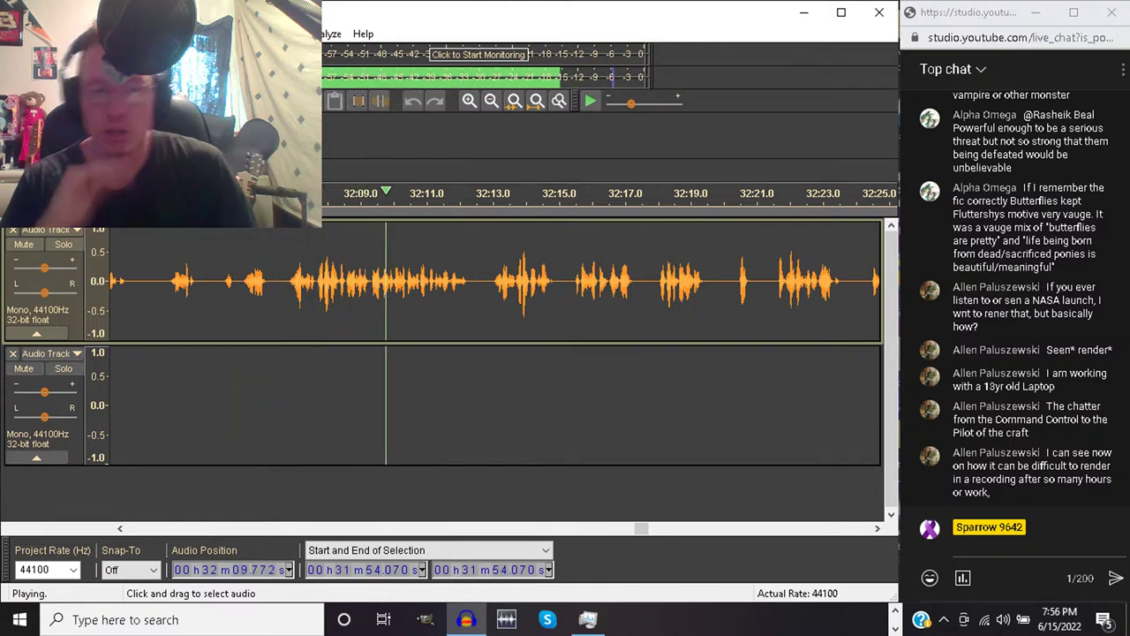
pyautogui.click(170, 283)
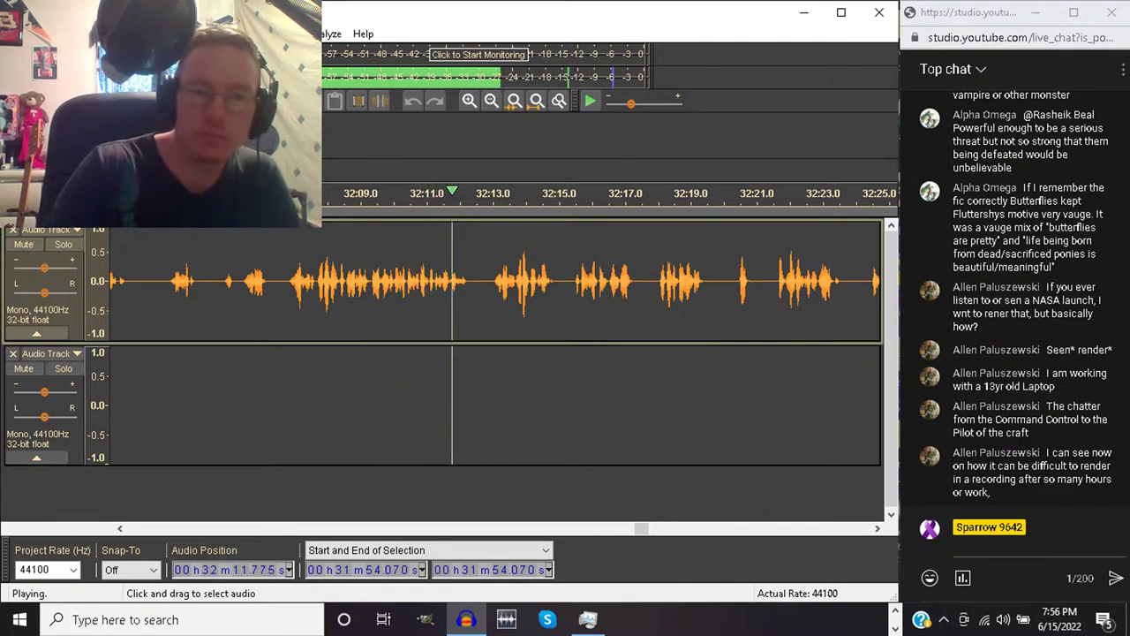
pyautogui.moveTo(169, 282); pyautogui.dragTo(205, 283)
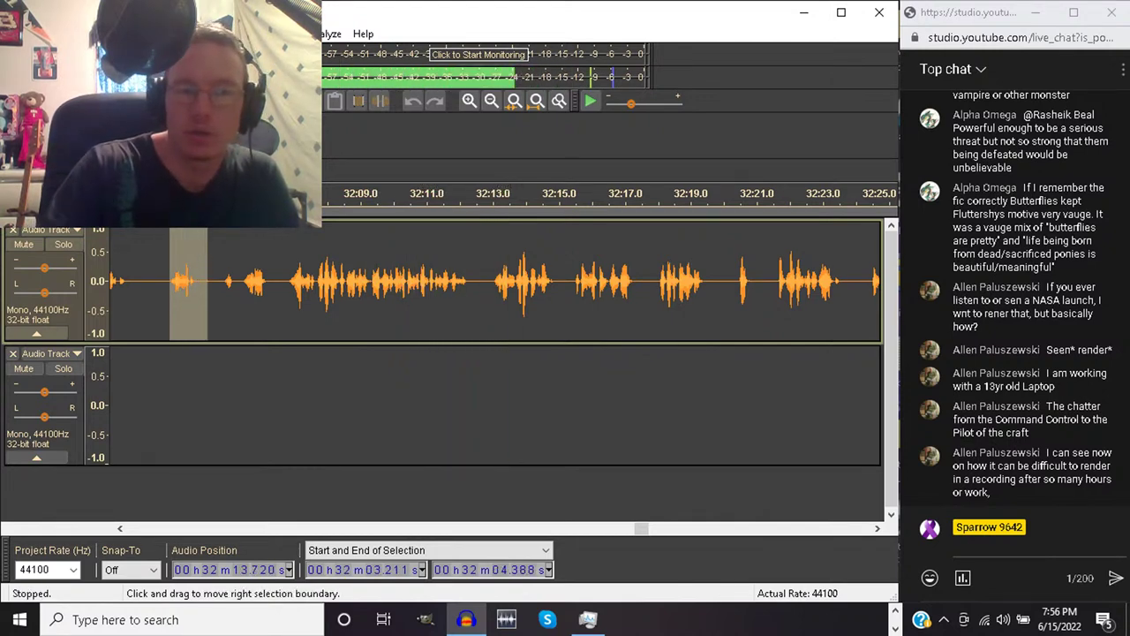
pyautogui.press('space')
pyautogui.press('Delete')
pyautogui.press('space')
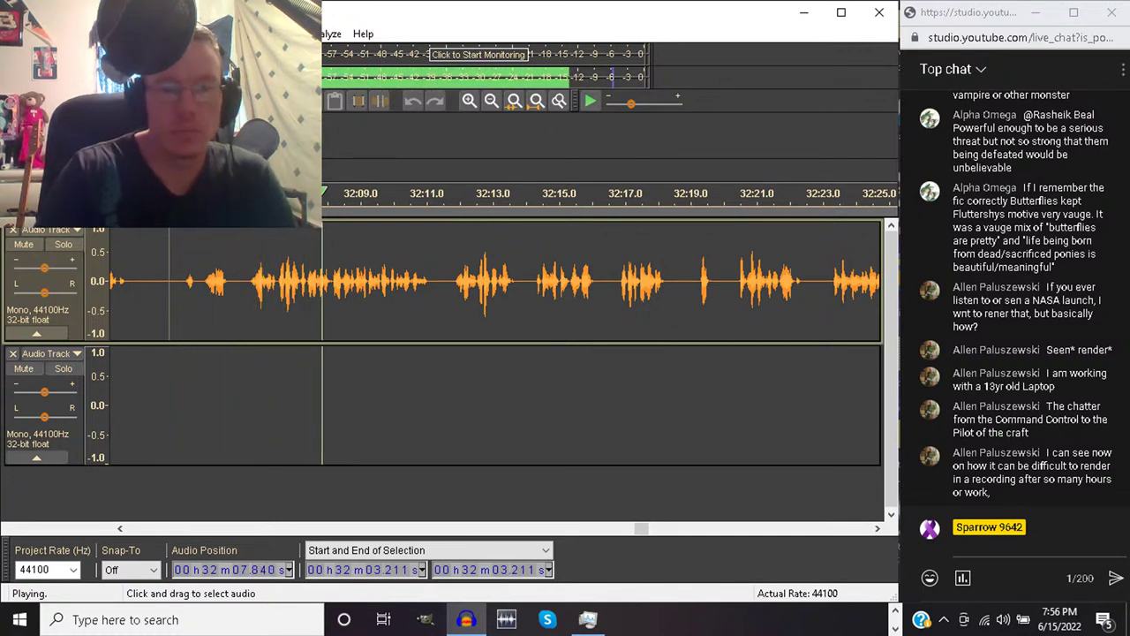
# Delete the small noise just after about 32:03.5 and resume playback from the cut
pyautogui.moveTo(180, 282); pyautogui.dragTo(199, 282)
pyautogui.press('space')
pyautogui.press('Delete')
pyautogui.press('space')
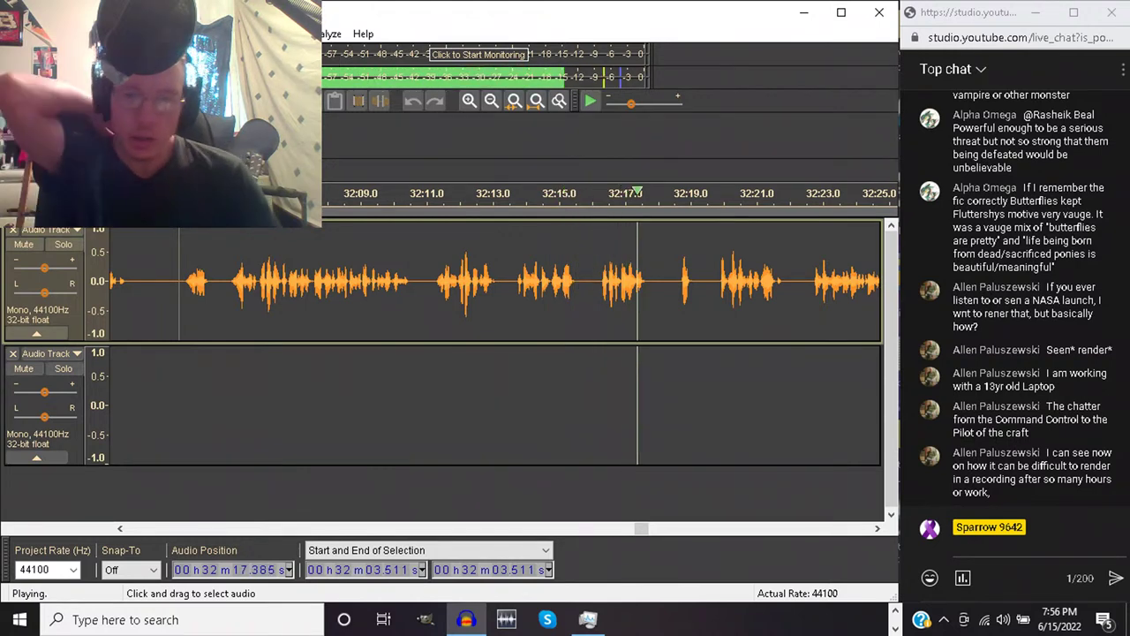
# Delete the unwanted phrase from about 32:13.6 to 32:16.2 and resume playback from the cut
pyautogui.press('space')
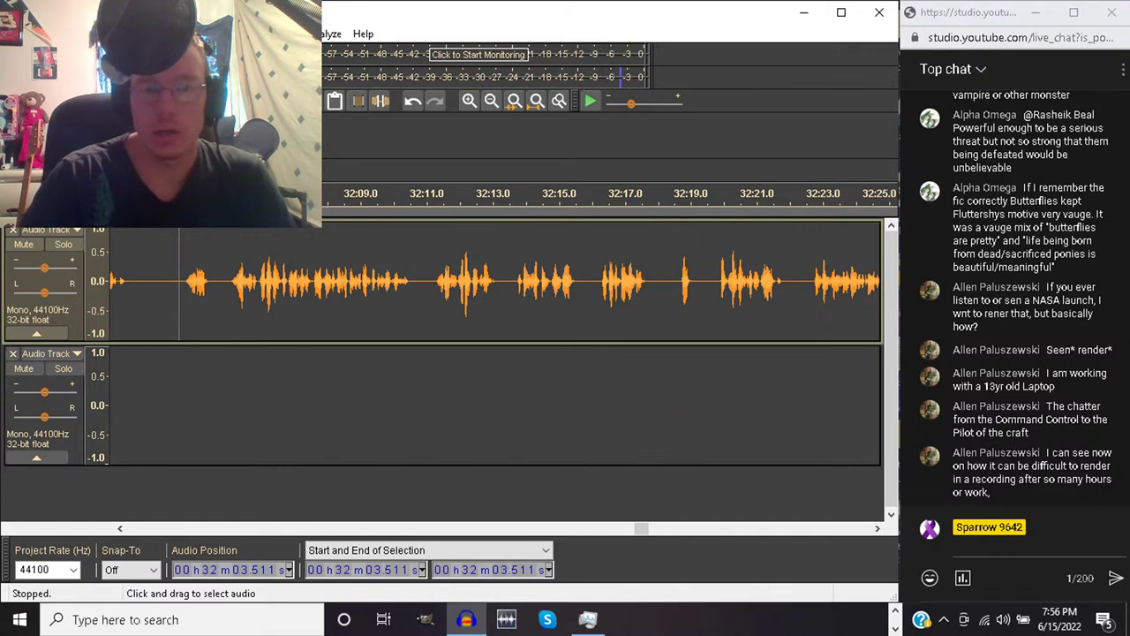
pyautogui.moveTo(512, 282); pyautogui.dragTo(597, 283)
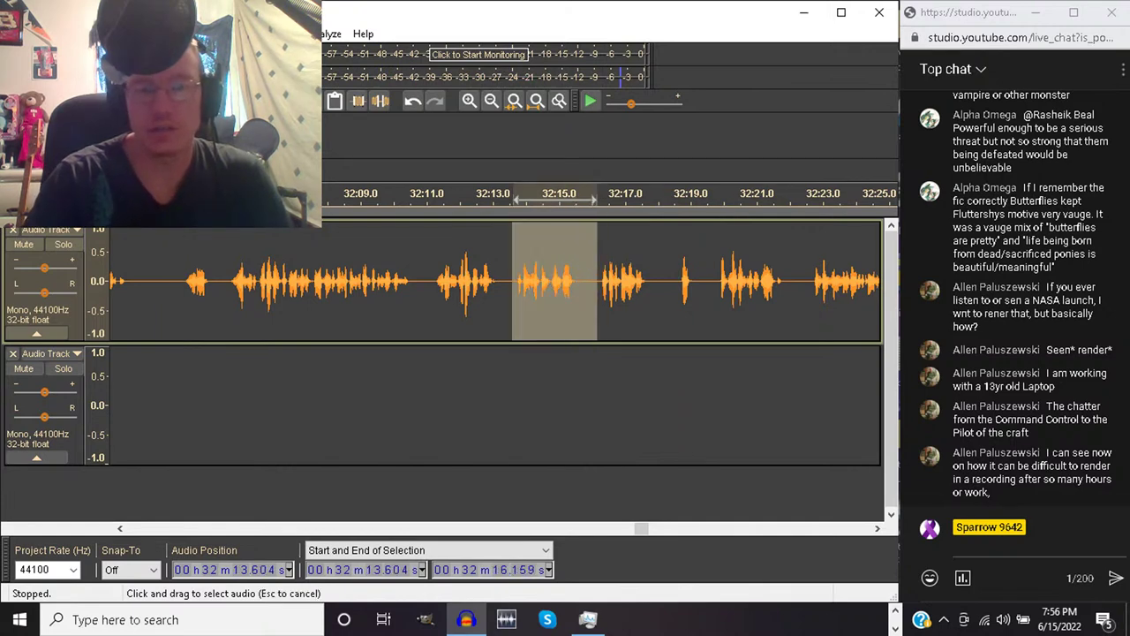
pyautogui.press('Delete')
pyautogui.press('space')
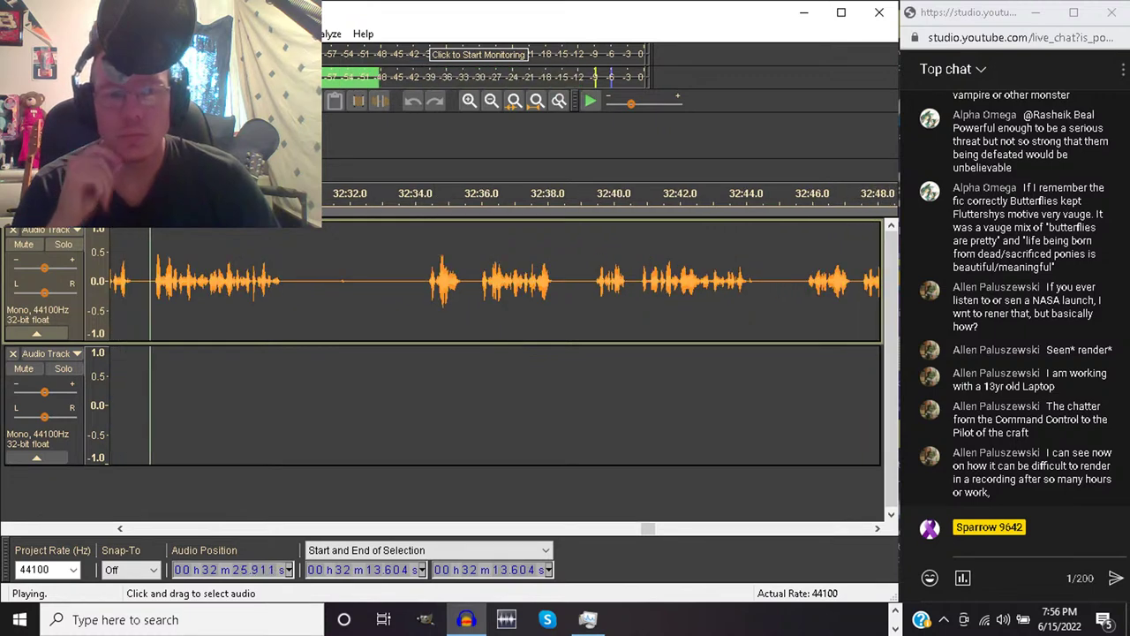
# Delete the short phrase from about 32:23.8 to 32:25.9 and replay from about 32:21.7
pyautogui.moveTo(146, 283); pyautogui.dragTo(203, 282)
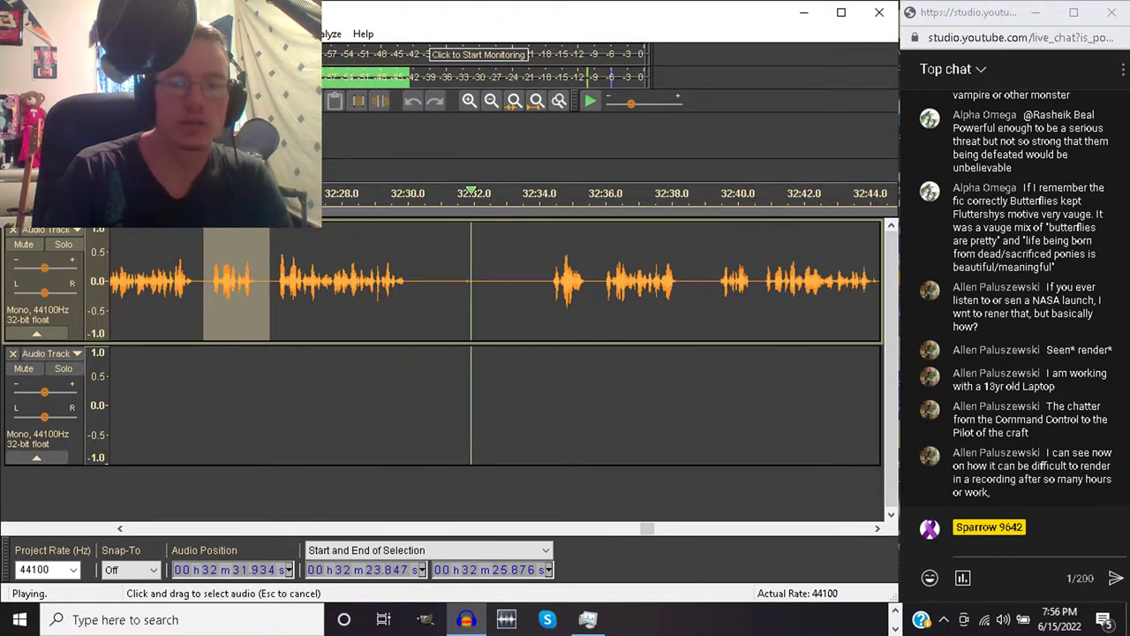
pyautogui.press('space')
pyautogui.press('Delete')
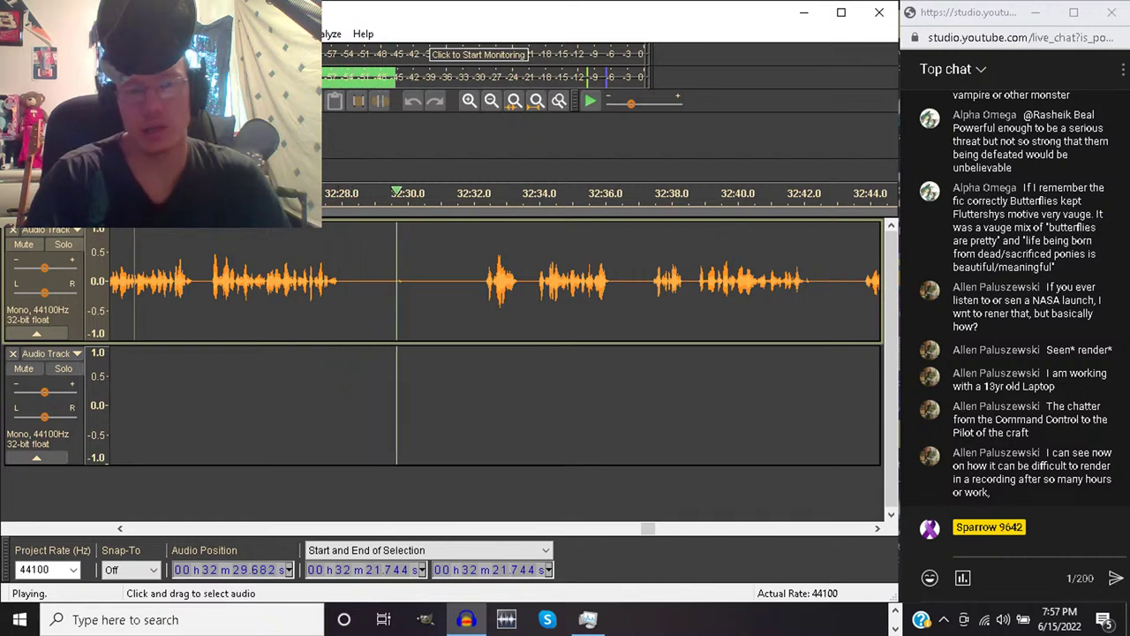
# Shorten the long pause by deleting about 32:29.8 to 32:32.2, and replay from about 32:29.6
pyautogui.click(479, 282)
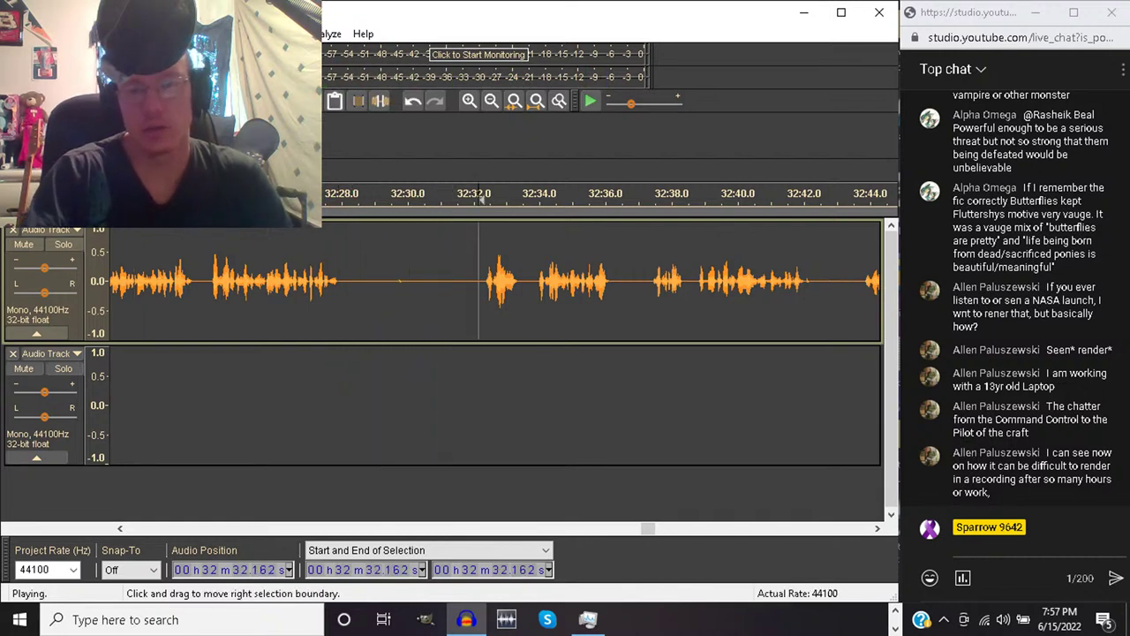
pyautogui.press('space')
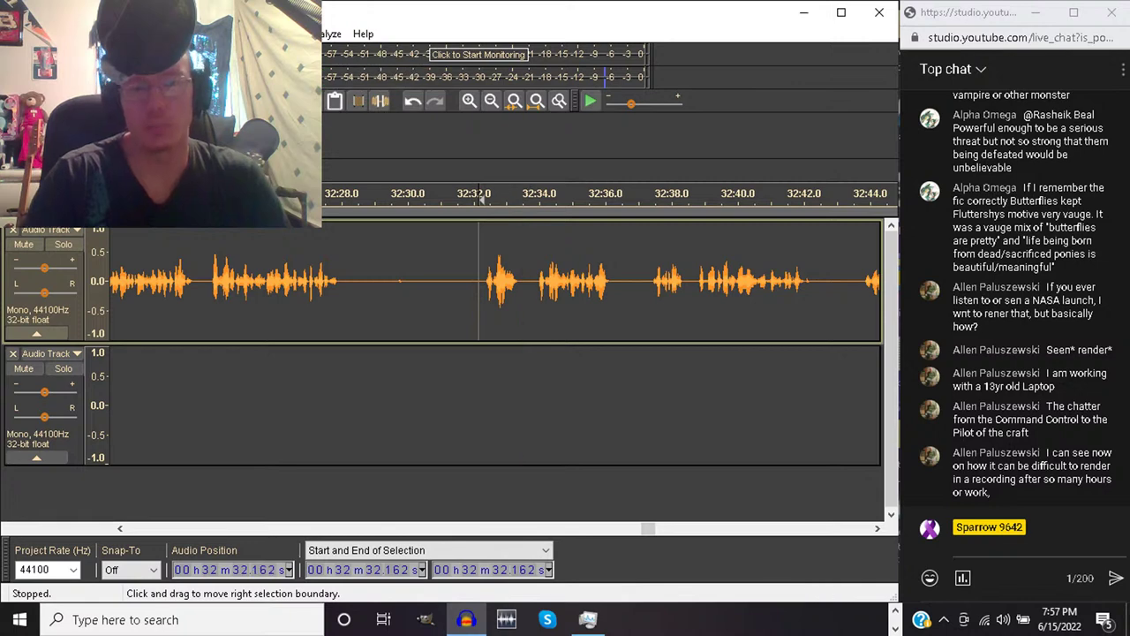
pyautogui.moveTo(479, 198); pyautogui.dragTo(400, 199)
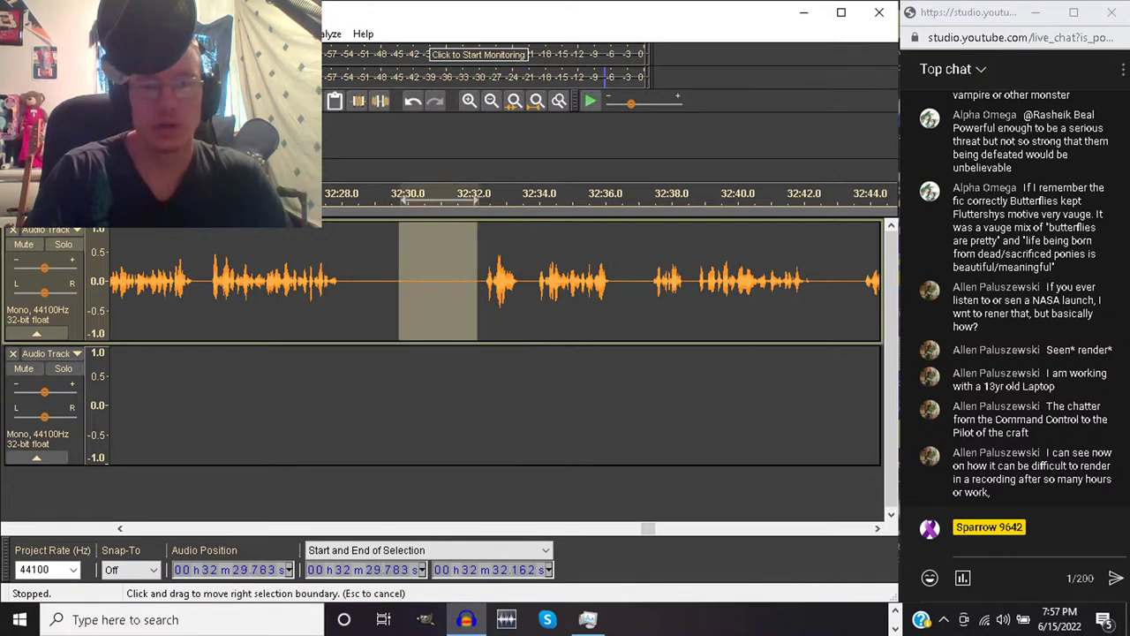
pyautogui.press('Delete')
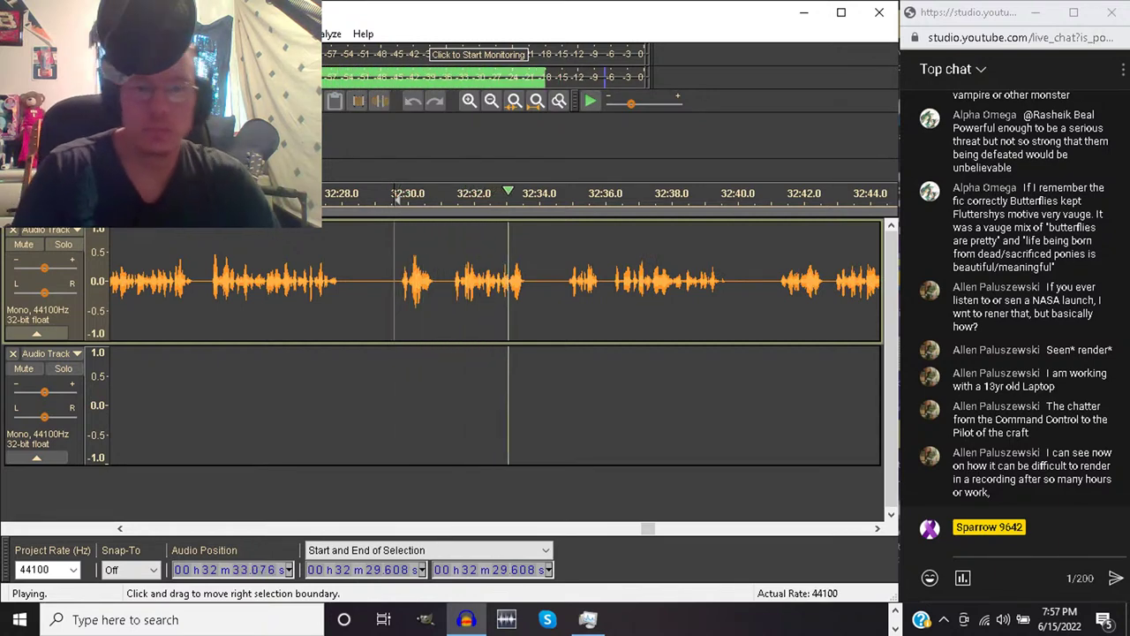
# Delete the burst from about 32:29.6 to 32:31.4 and resume playback from the cut
pyautogui.moveTo(394, 282); pyautogui.dragTo(452, 283)
pyautogui.press('space')
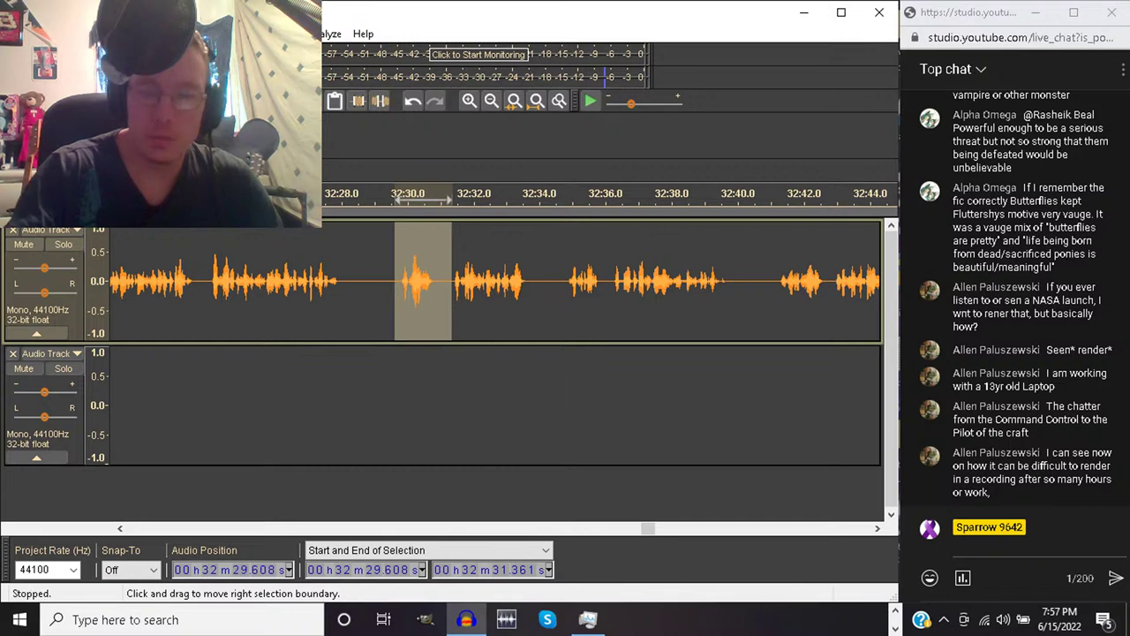
pyautogui.press('Delete')
pyautogui.press('space')
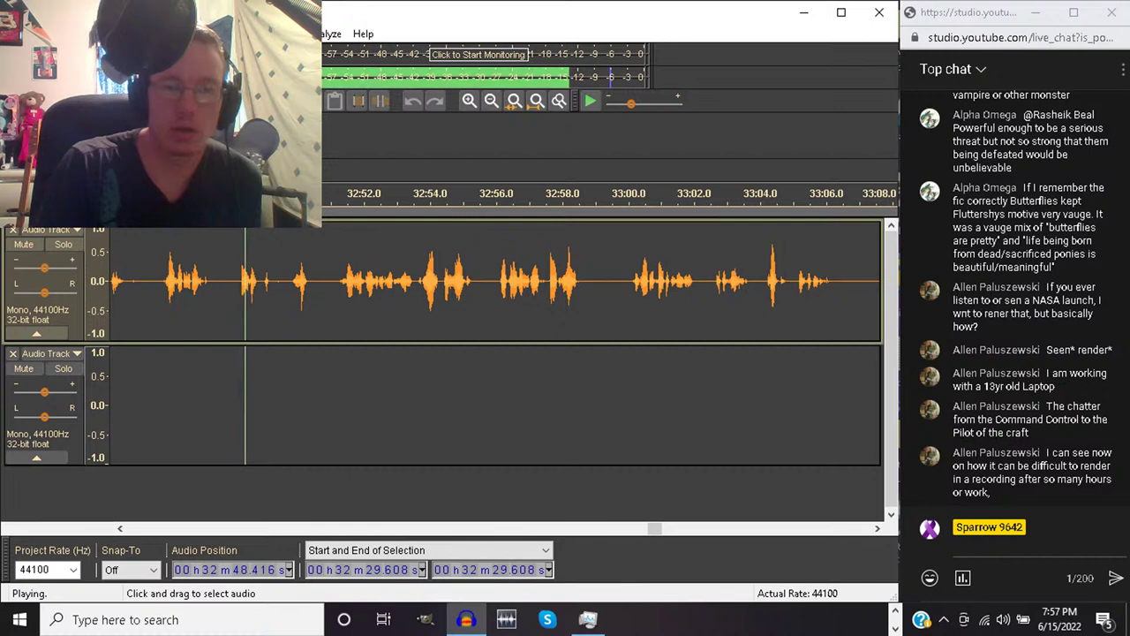
# Delete the short burst from about 32:44.1 to 32:45.6 and resume playback from the cut
pyautogui.press('space')
pyautogui.hotkey('shift', 'Left')
pyautogui.hotkey('shift', 'Left')
pyautogui.hotkey('shift', 'Left')
pyautogui.hotkey('shift', 'Left')
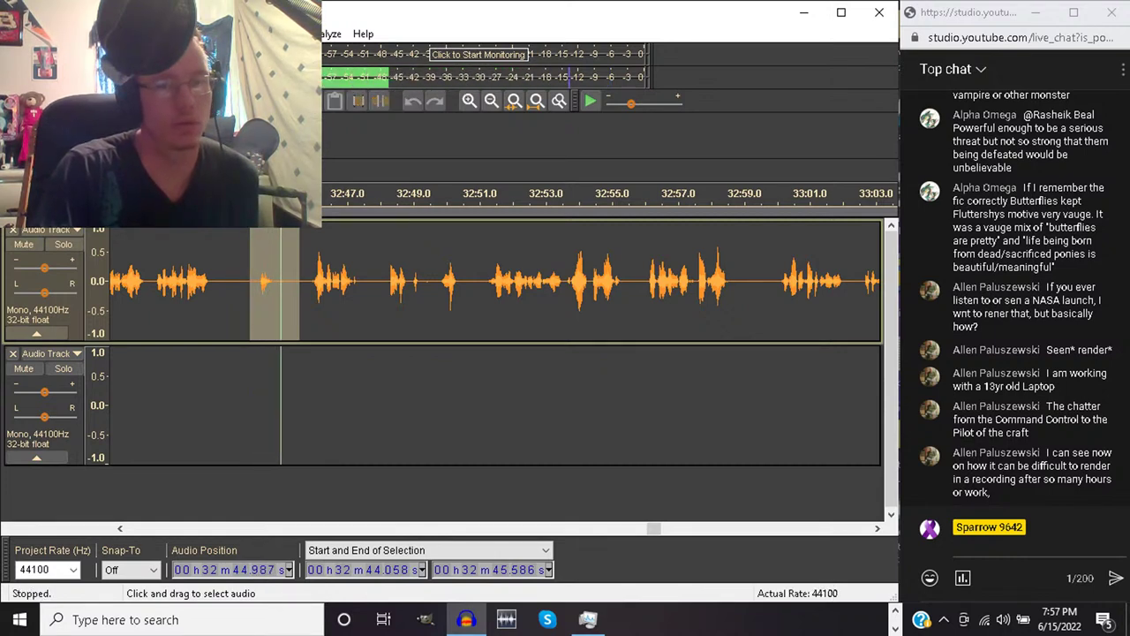
pyautogui.press('space')
pyautogui.press('Delete')
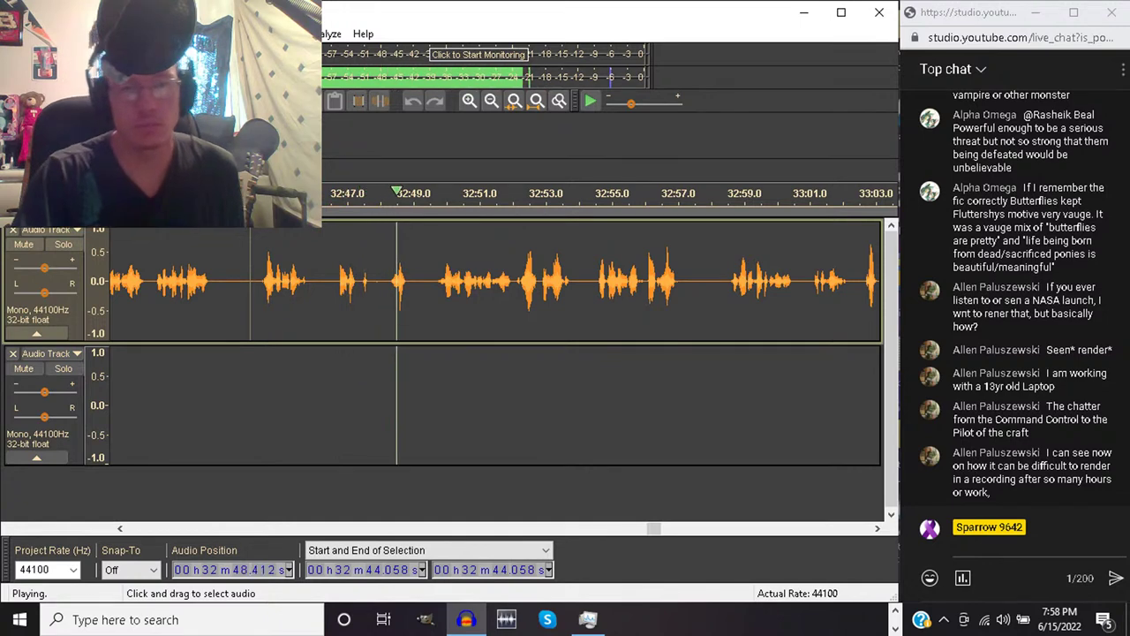
# Delete the short phrase from about 32:46.6 to 32:48.1 and continue playback from the cut
pyautogui.moveTo(333, 281); pyautogui.dragTo(384, 281)
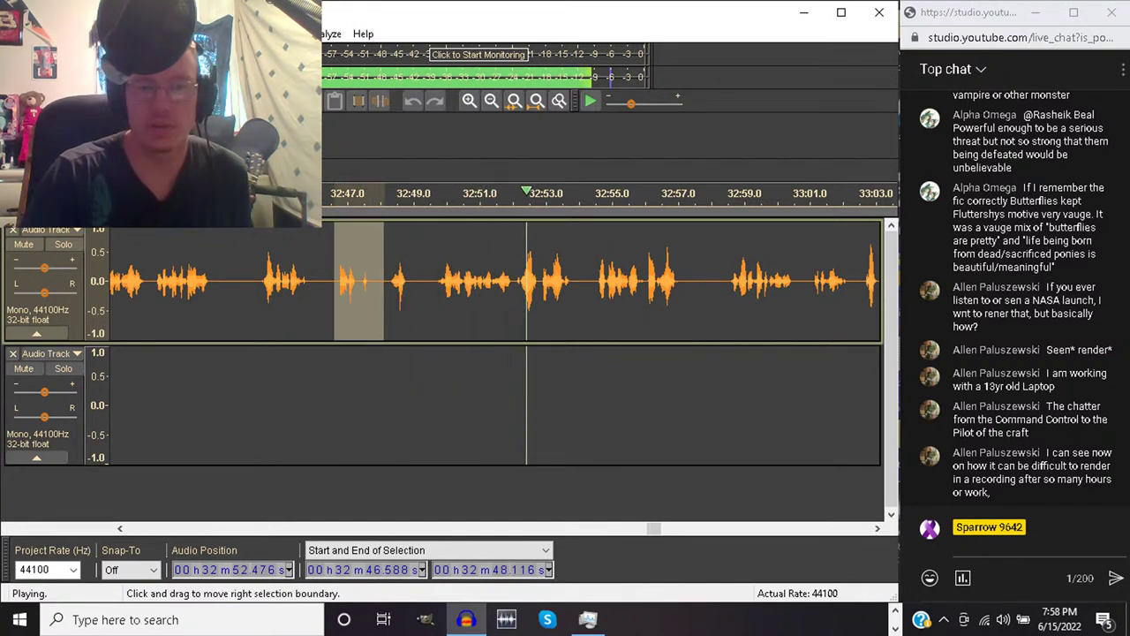
pyautogui.press('space')
pyautogui.press('Delete')
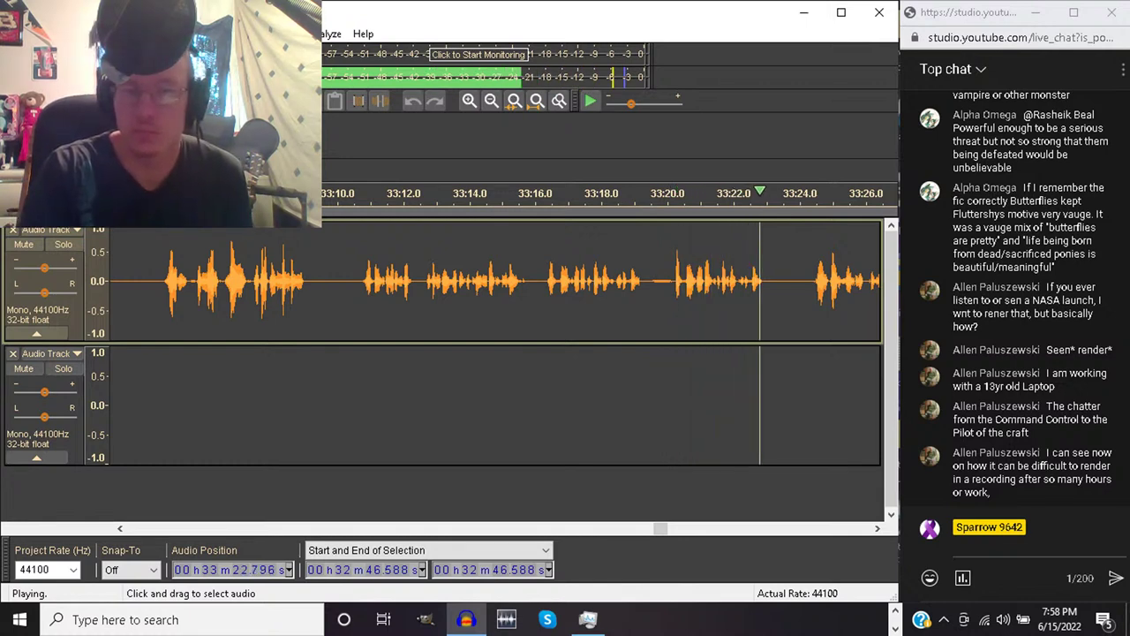
# Delete the take from about 33:16.2 to 33:20.1 and resume playback from the cut
pyautogui.click(674, 199)
pyautogui.moveTo(675, 200); pyautogui.dragTo(539, 196)
pyautogui.press('space')
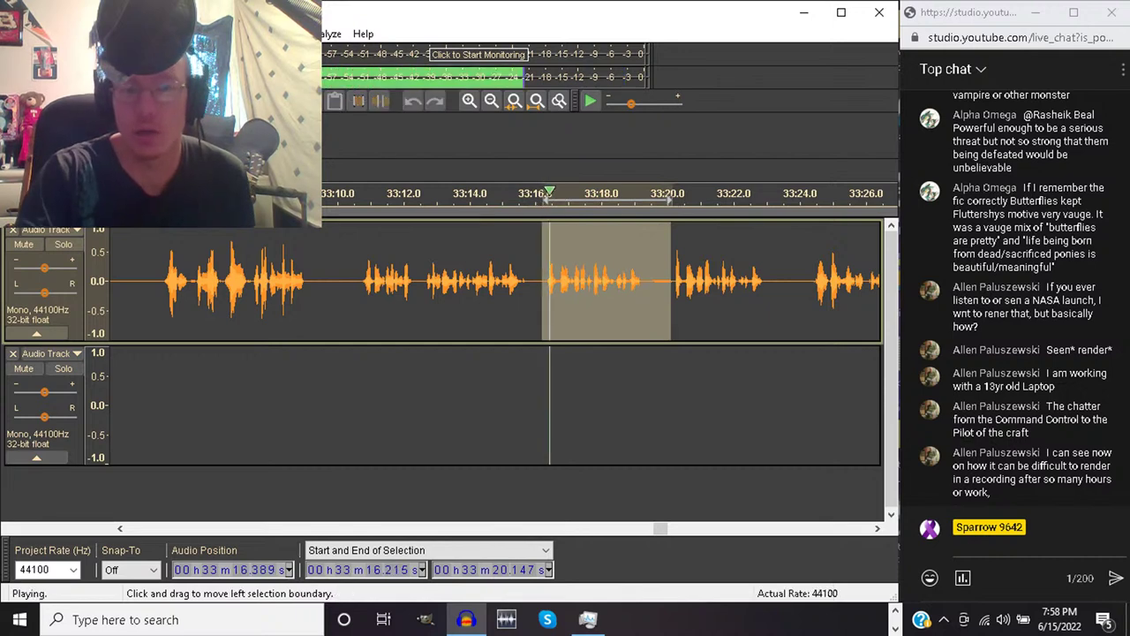
pyautogui.press('space')
pyautogui.click(545, 200)
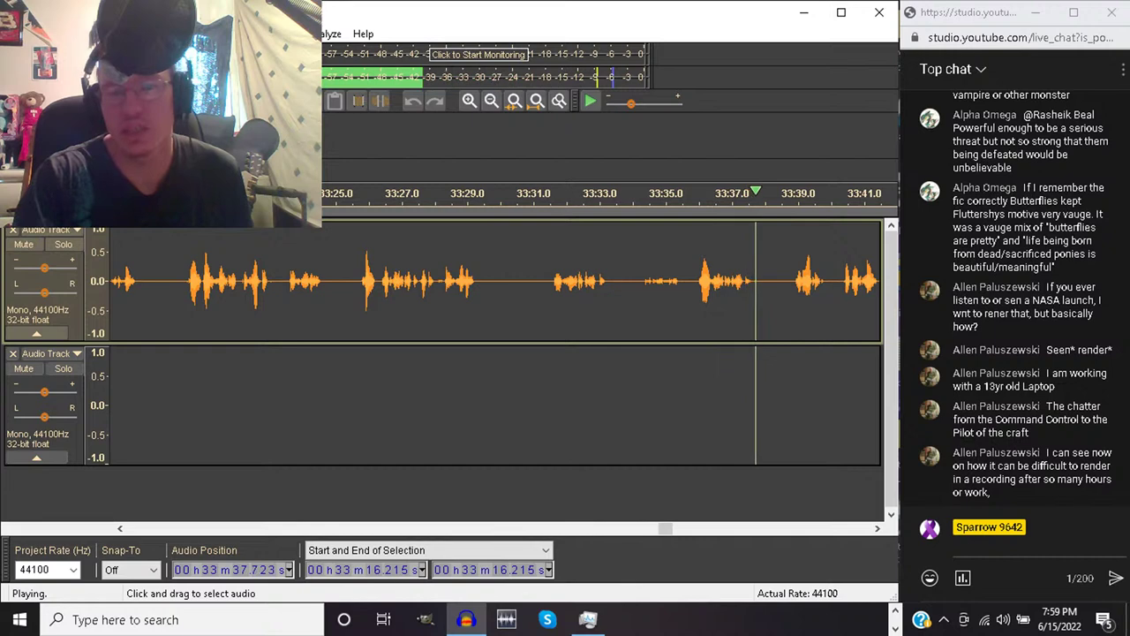
# Listen again to the takes starting at about 33:25.5 and 33:20.3 to compare them
pyautogui.press('space')
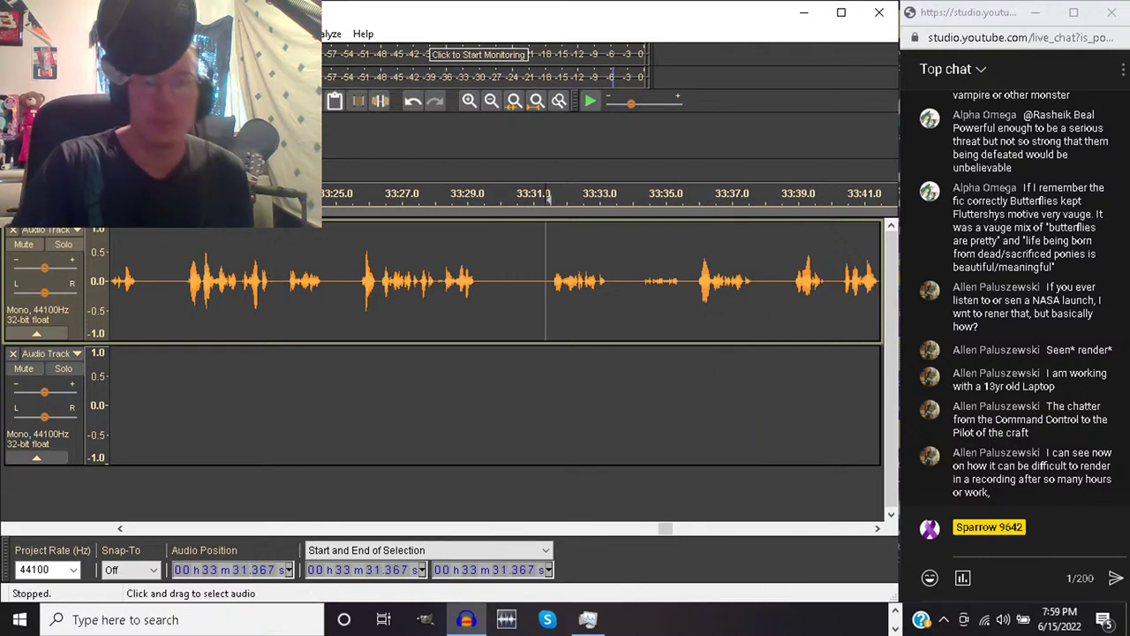
pyautogui.press('space')
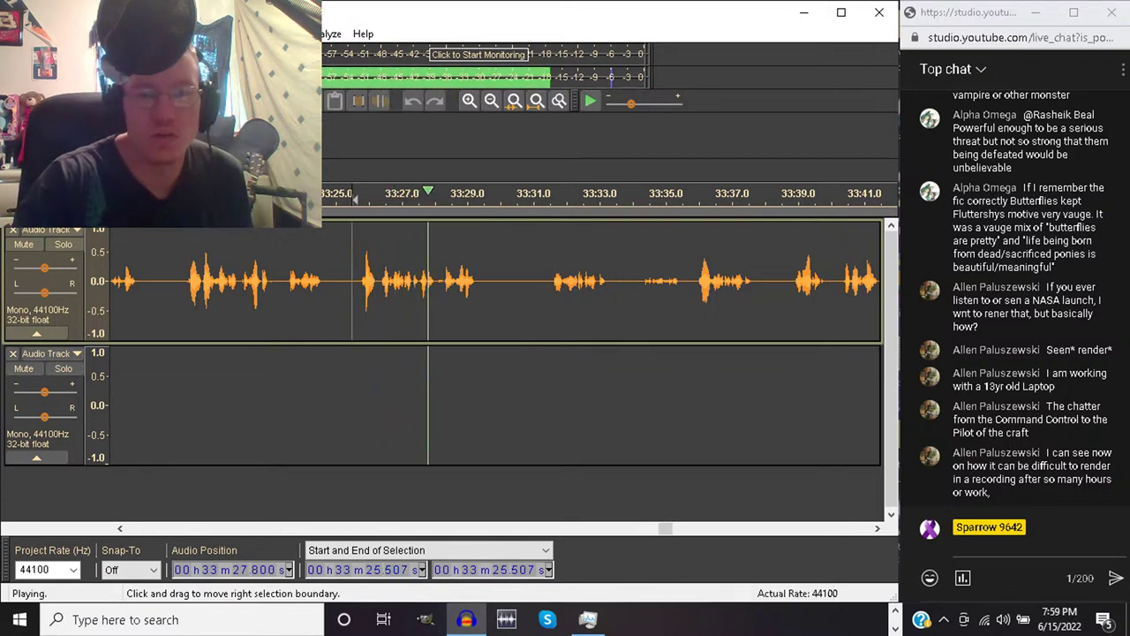
pyautogui.press('space')
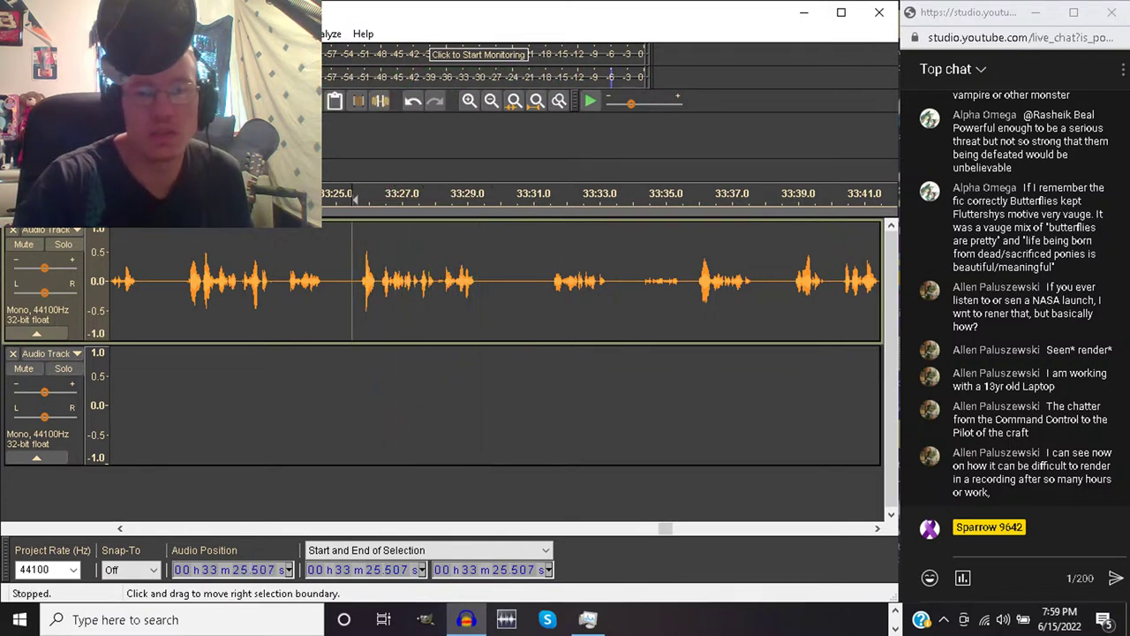
pyautogui.moveTo(344, 199); pyautogui.dragTo(402, 265)
pyautogui.press('space')
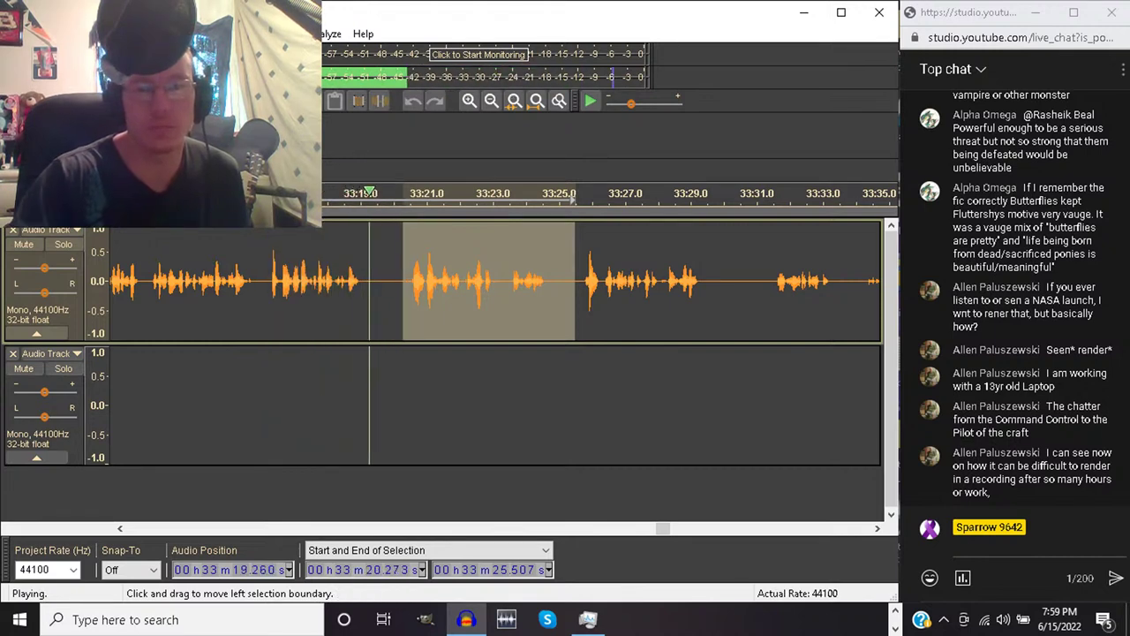
pyautogui.press('space')
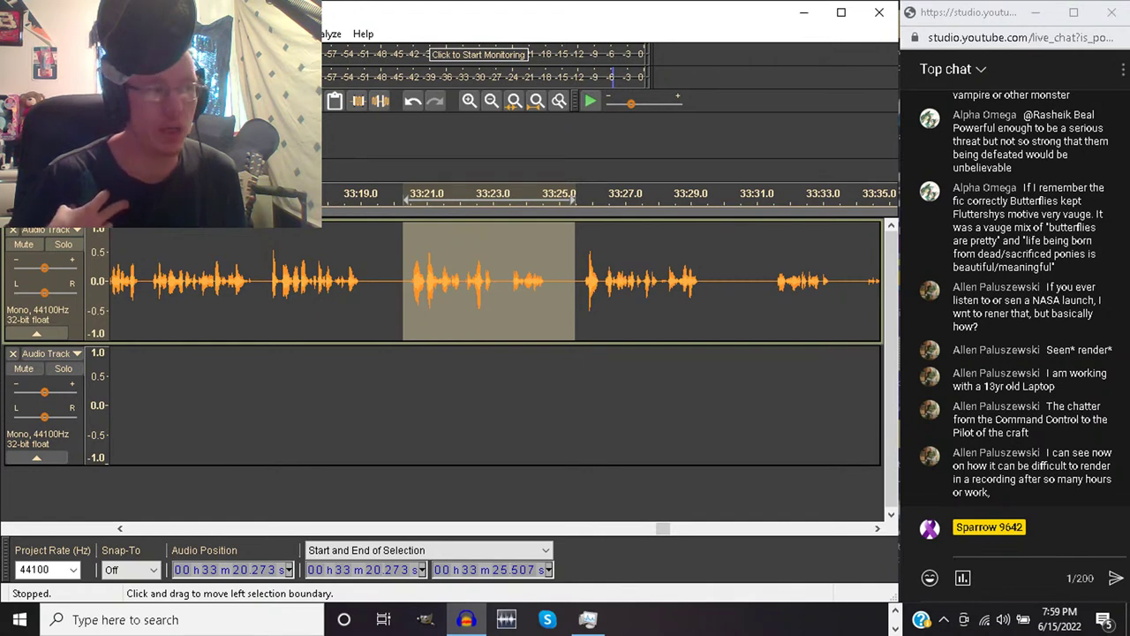
pyautogui.press('space')
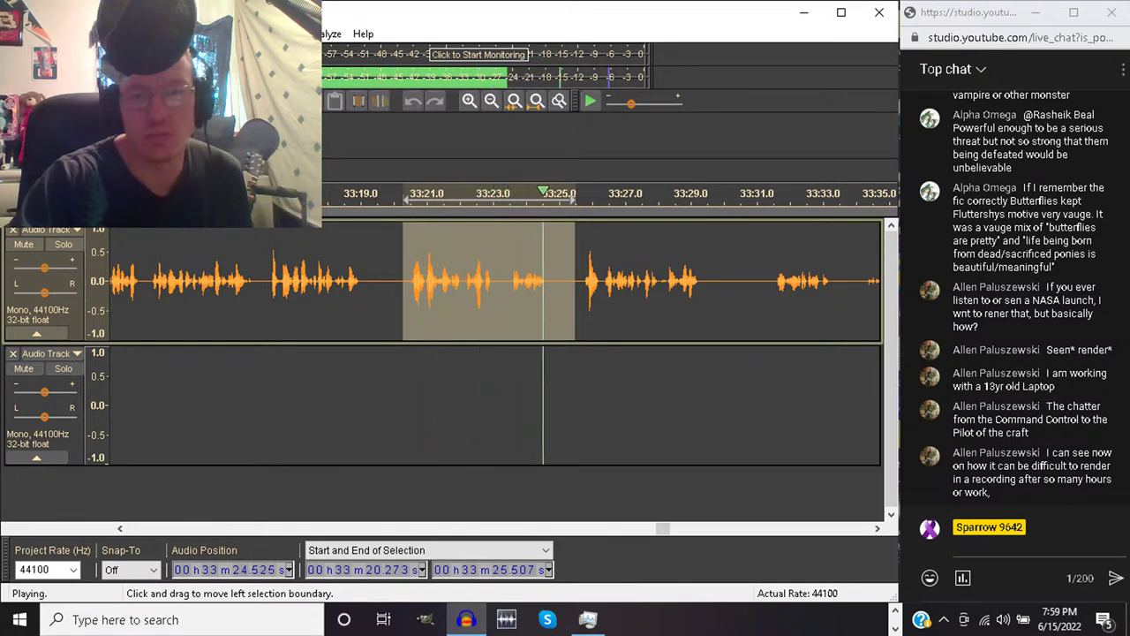
pyautogui.press('space')
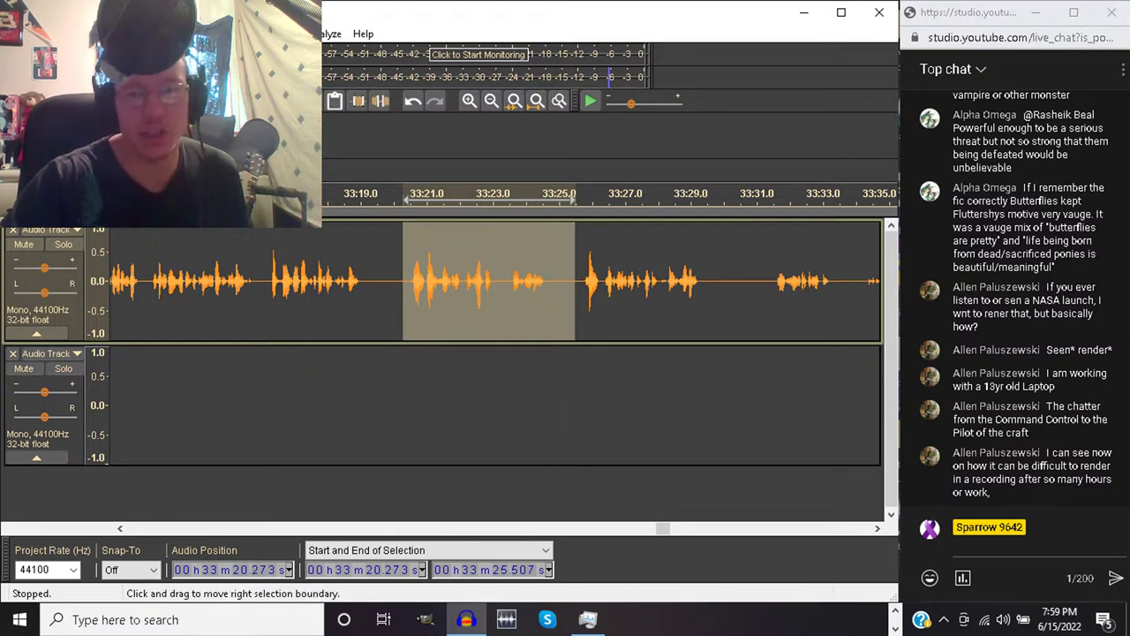
# Delete the take from about 33:25.6 to 33:30.7, and the quiet phrases after the cut from about 33:25.8 to 33:30.9
pyautogui.moveTo(579, 281); pyautogui.dragTo(744, 280)
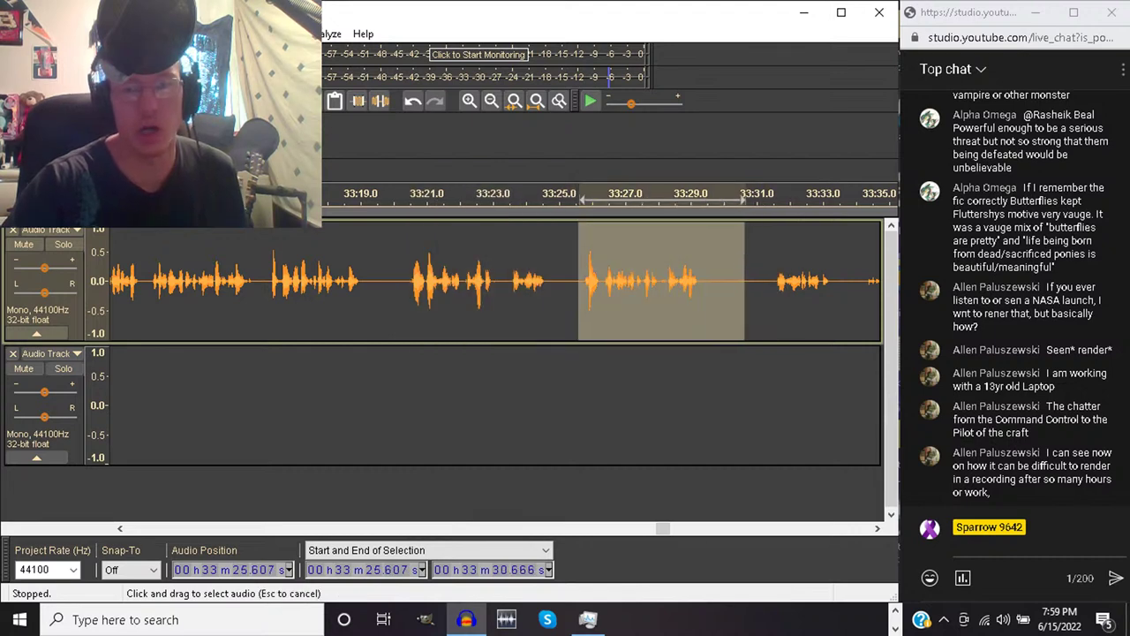
pyautogui.press('Delete')
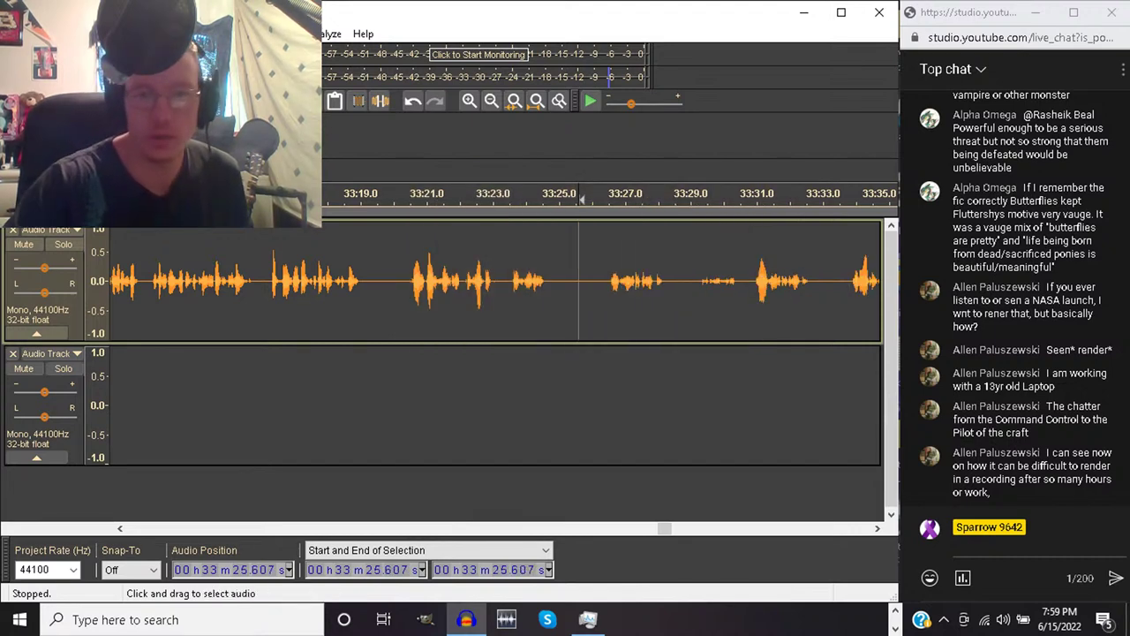
pyautogui.moveTo(757, 199); pyautogui.dragTo(576, 200)
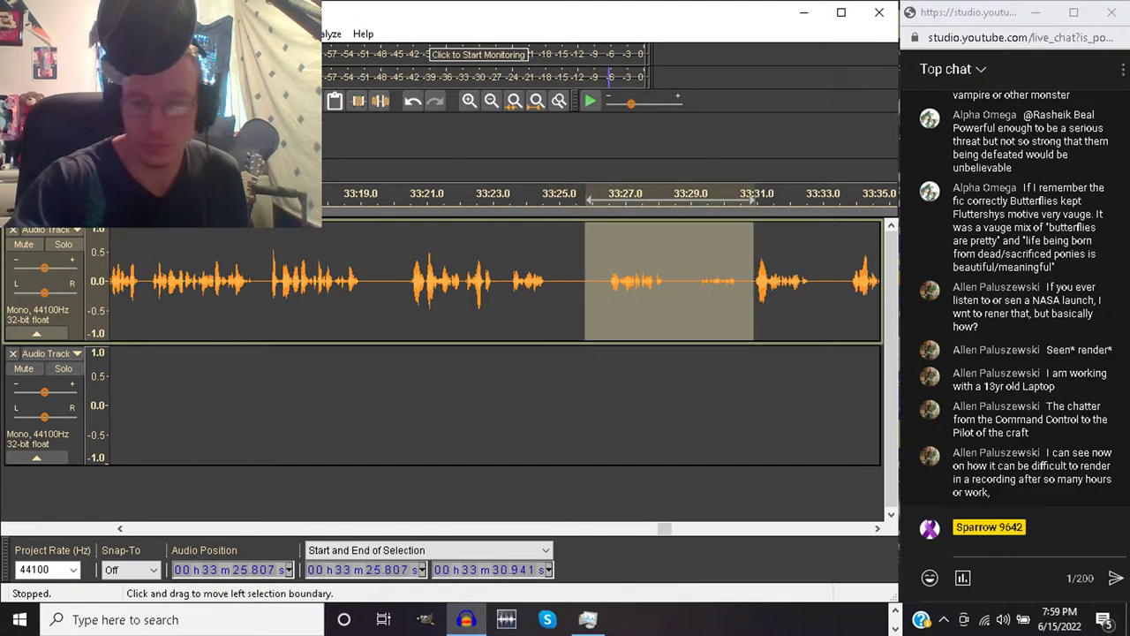
pyautogui.press('Delete')
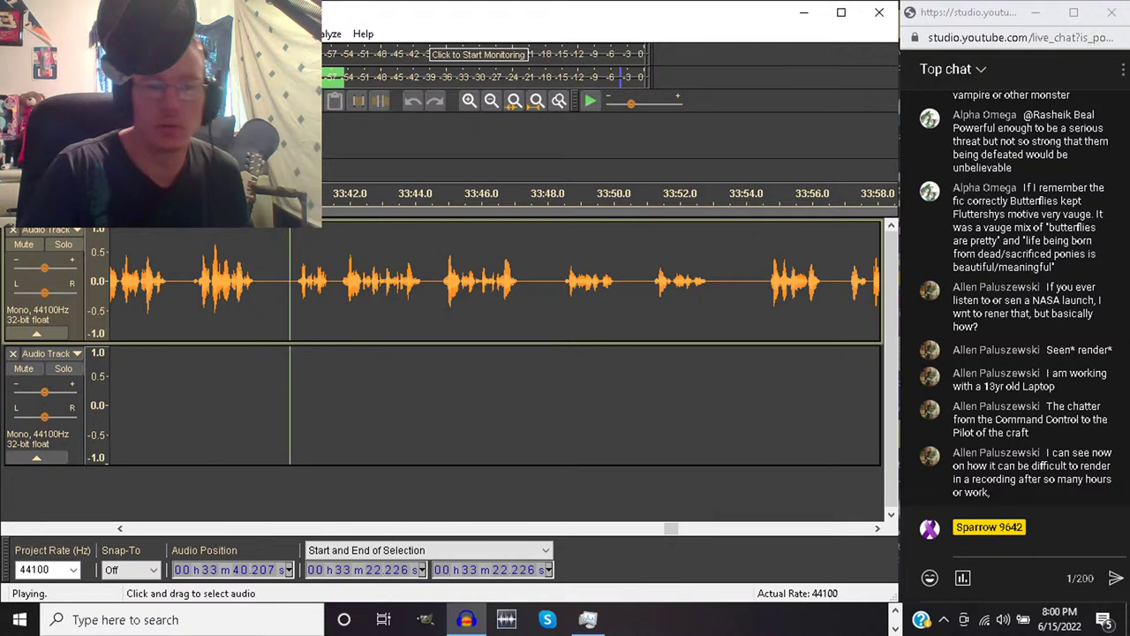
# Cut the phrase starting at about 33:34.2 and resume playback from the cut
pyautogui.moveTo(181, 283)
pyautogui.mouseDown()
pyautogui.moveTo(155, 283)
pyautogui.moveTo(221, 283)
pyautogui.moveTo(190, 283)
pyautogui.mouseUp()
pyautogui.click(190, 282)
pyautogui.press('space')
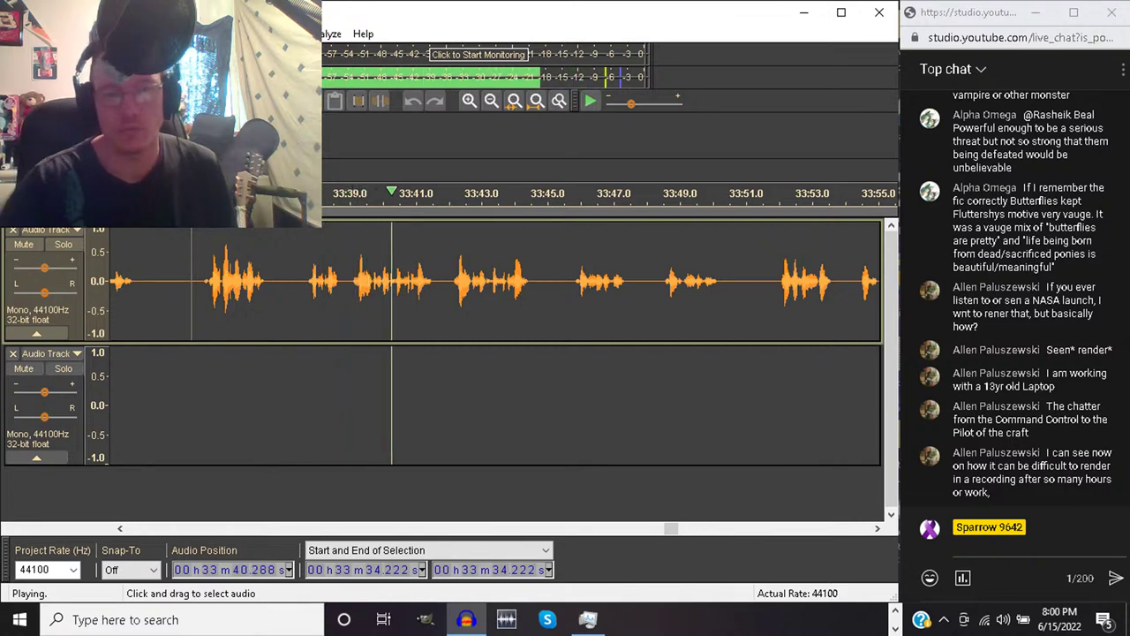
# Delete the phrase from about 33:39.0 to 33:42.0 and replay from the cut
pyautogui.moveTo(350, 281); pyautogui.dragTo(446, 281)
pyautogui.press('space')
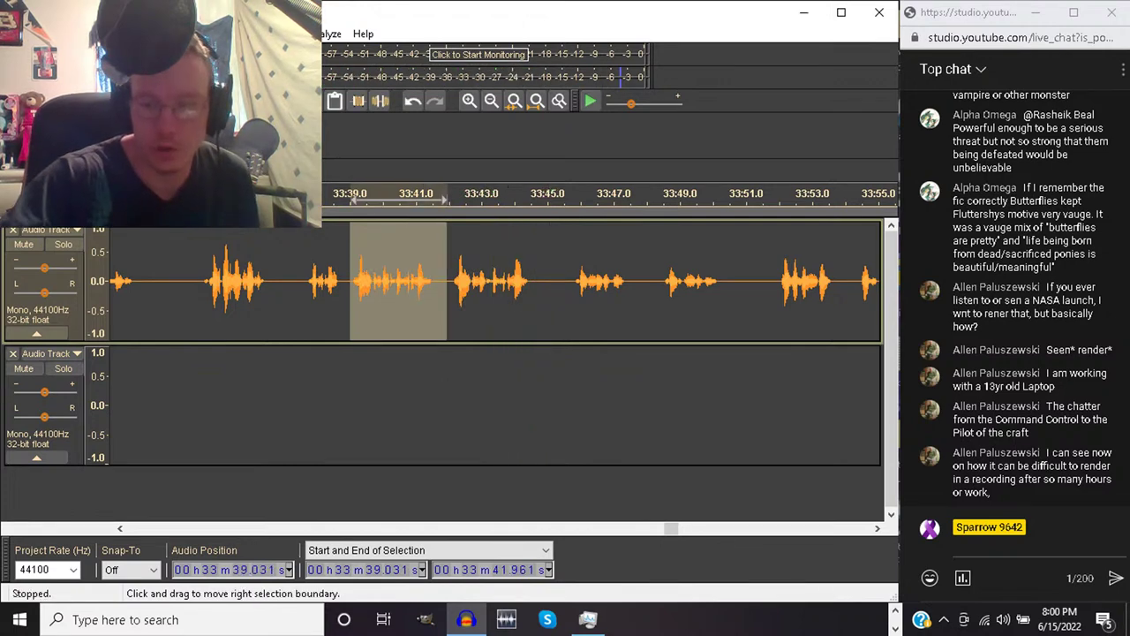
pyautogui.press('Left')
pyautogui.press('space')
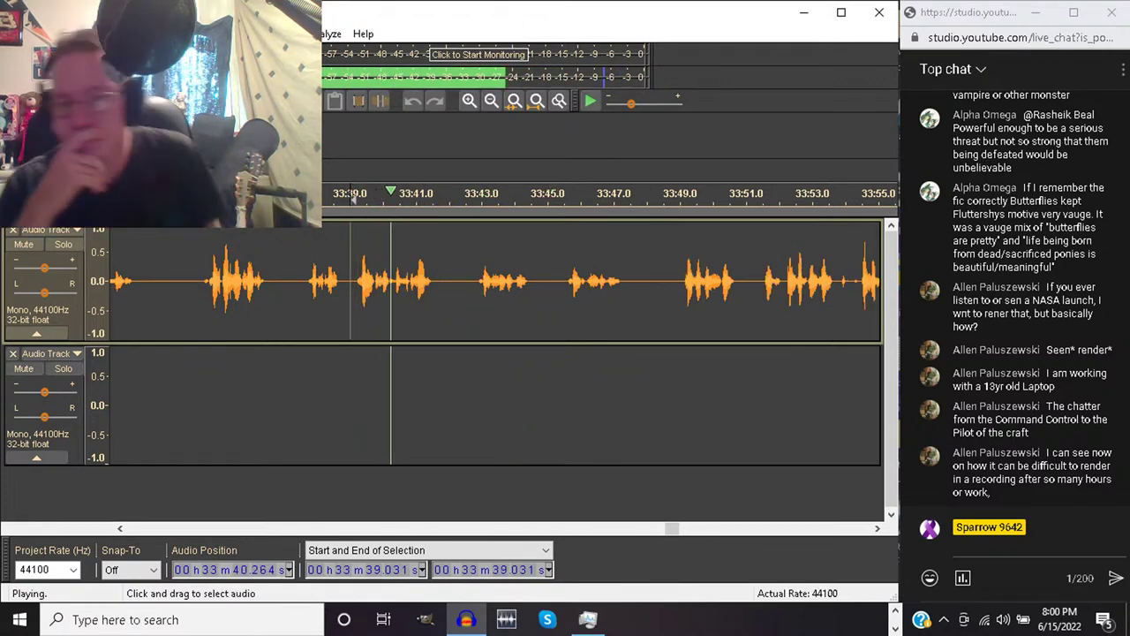
pyautogui.press('space')
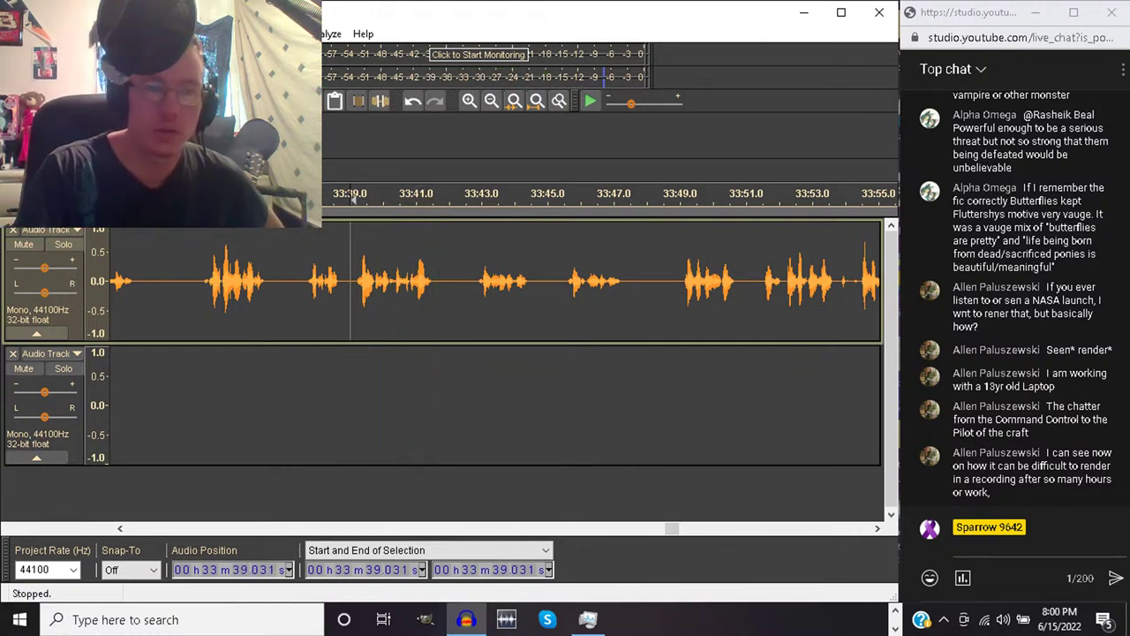
pyautogui.hotkey('alt', 'f')
pyautogui.press('Escape')
pyautogui.press('space')
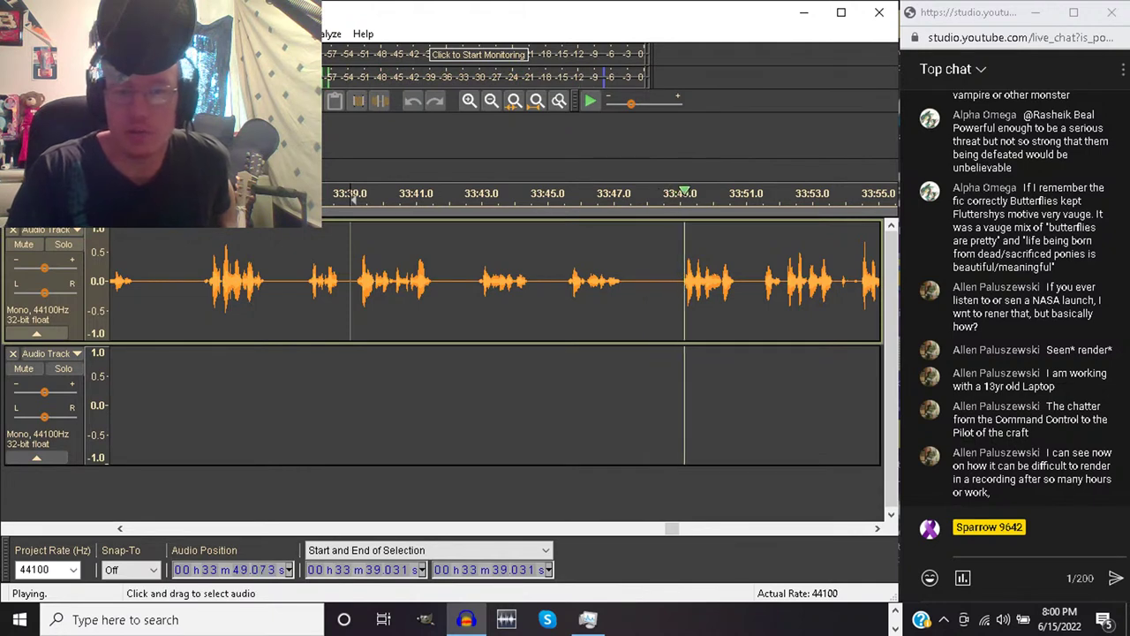
# Delete the phrase from about 33:45.4 to 33:48.3 and replay from about 33:42.7
pyautogui.moveTo(560, 282); pyautogui.dragTo(658, 283)
pyautogui.press('Delete')
pyautogui.press('Delete')
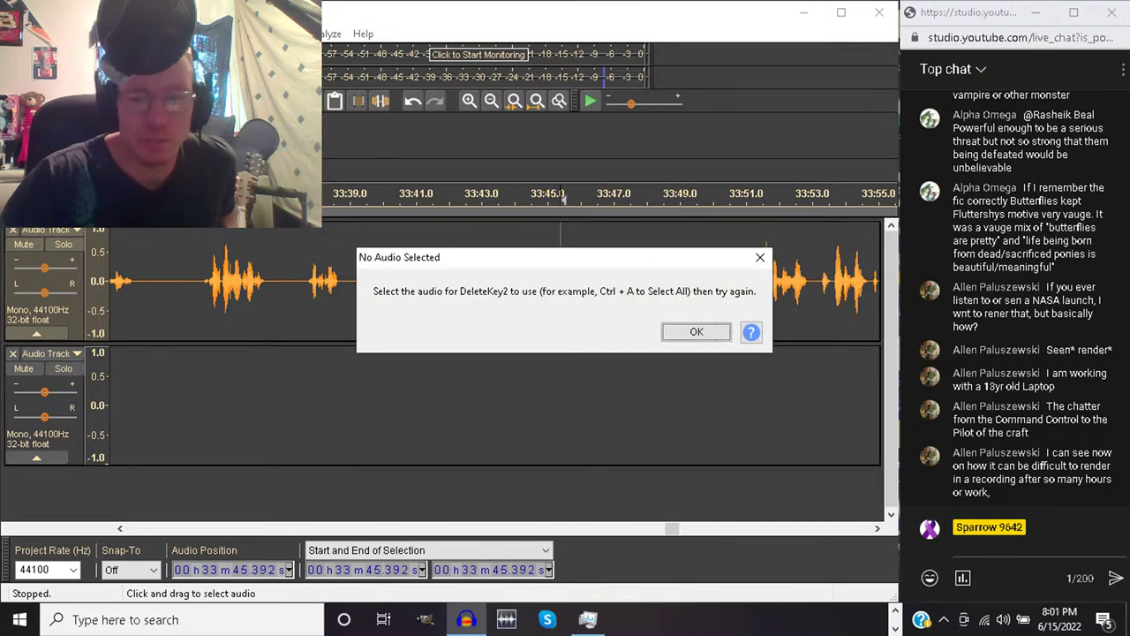
pyautogui.press('Return')
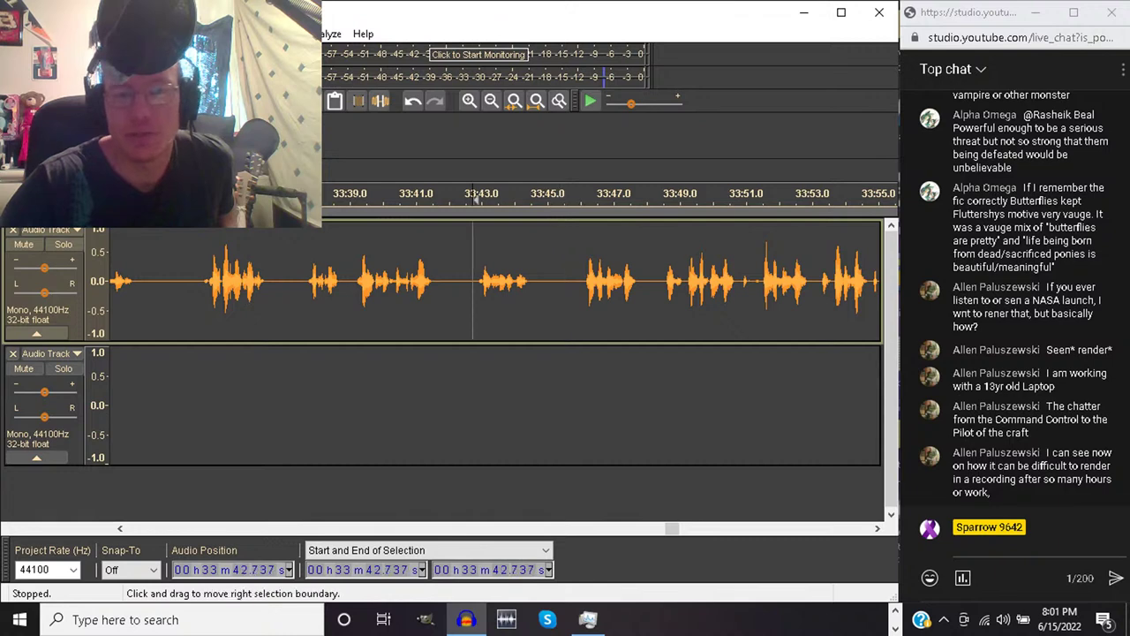
pyautogui.press('space')
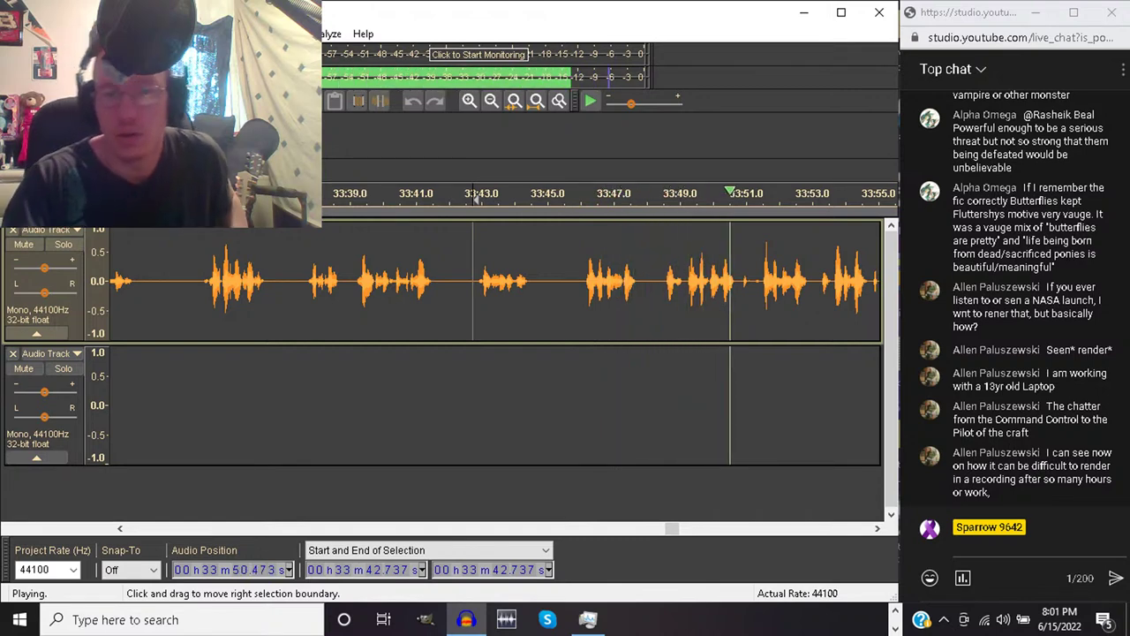
# Replay from about 33:46.0, delete the take from about 33:46.0 to 33:51.5, and resume playback from the cut
pyautogui.press('space')
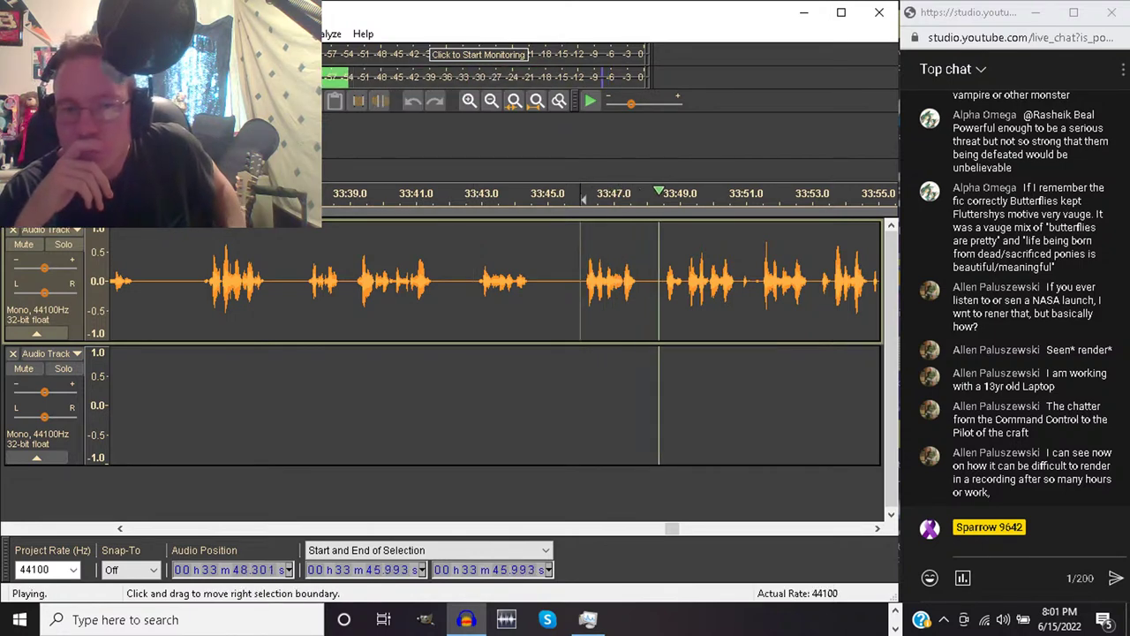
pyautogui.moveTo(580, 283); pyautogui.dragTo(761, 282)
pyautogui.press('space')
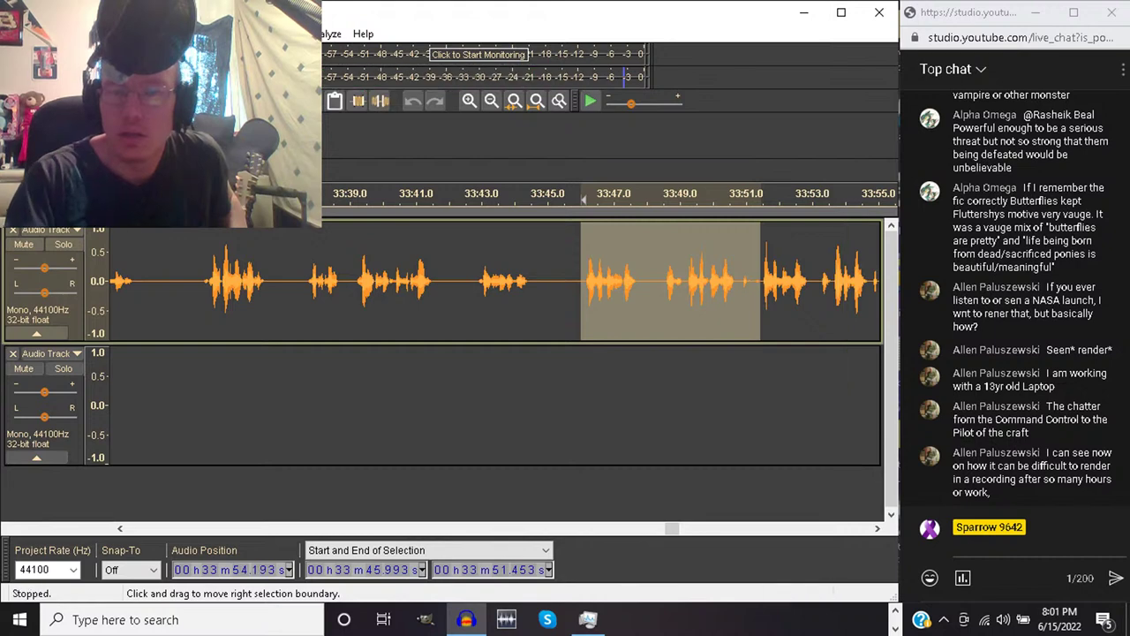
pyautogui.press('Delete')
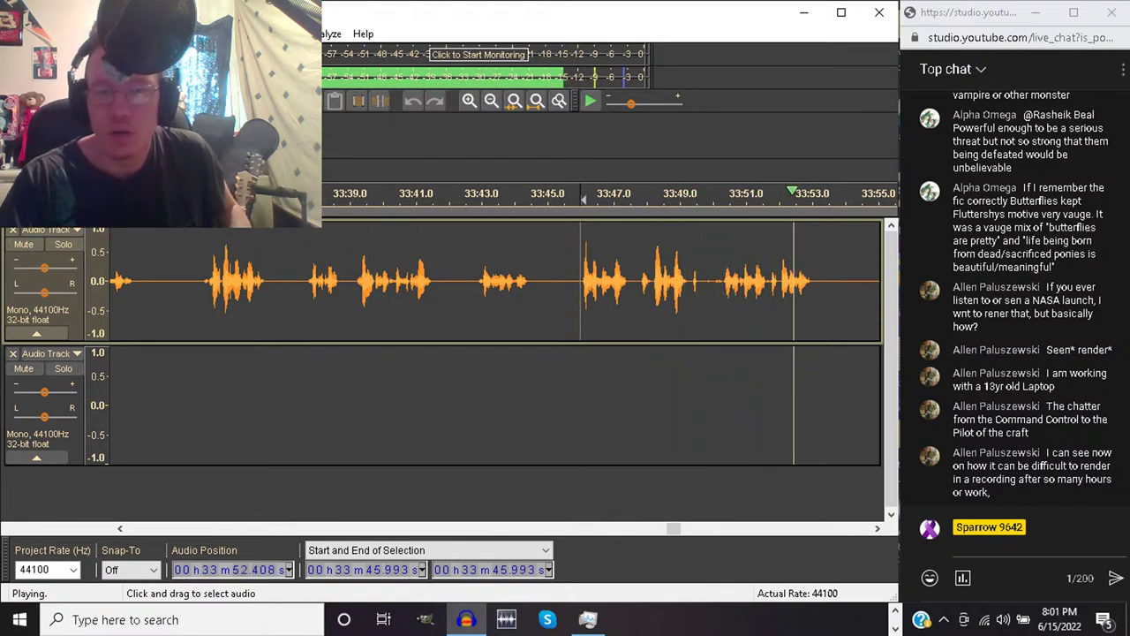
# Check the audio around 33:50.0, and delete the take from about 33:45.8 to 33:50.3
pyautogui.press('space')
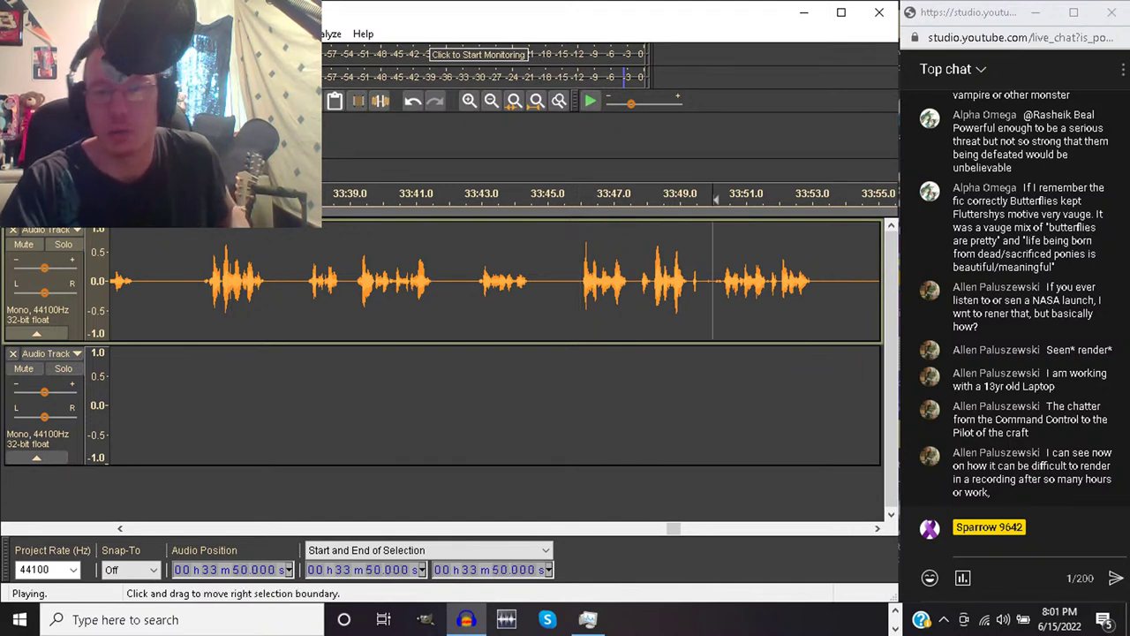
pyautogui.press('space')
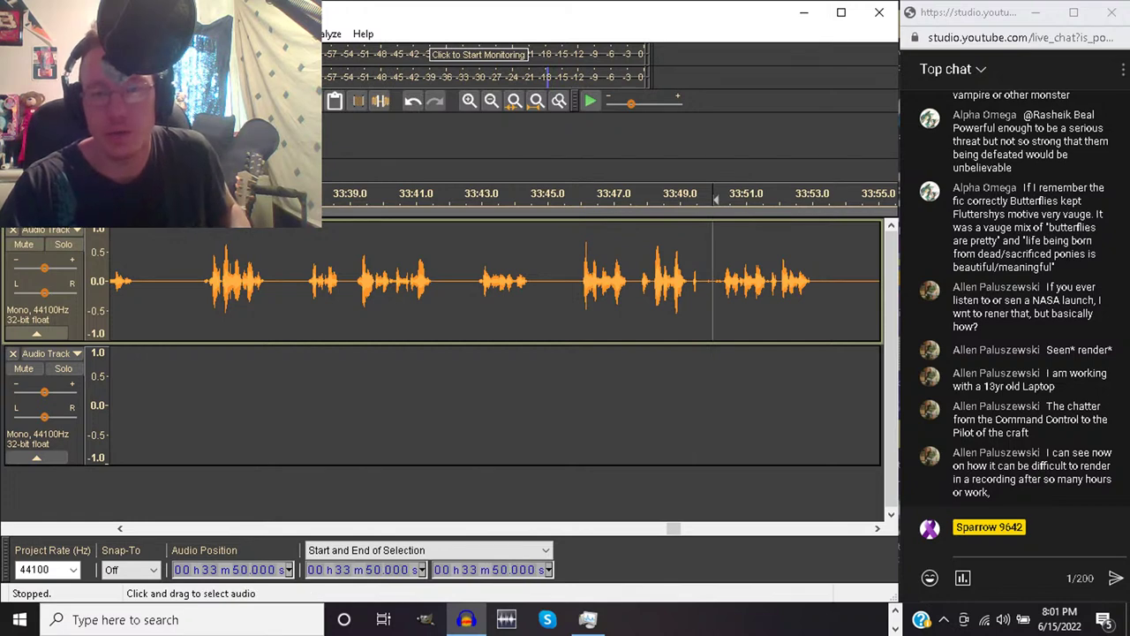
pyautogui.moveTo(724, 283); pyautogui.dragTo(572, 282)
pyautogui.press('space')
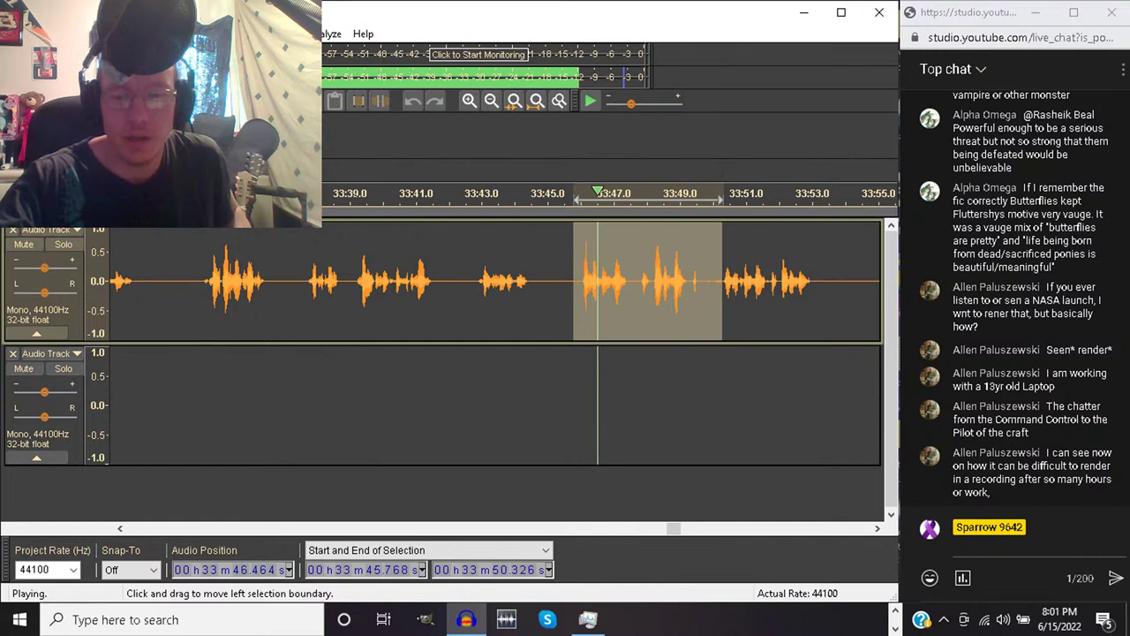
pyautogui.press('space')
pyautogui.press('Delete')
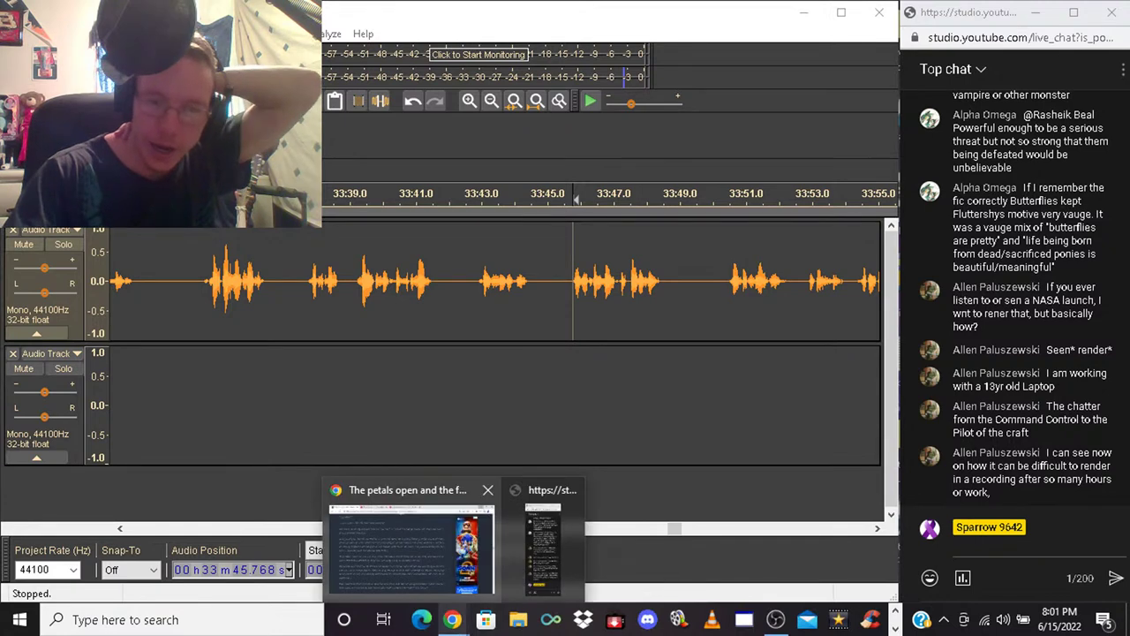
# Switch to Chrome and play the Fall of an Empire video in its YouTube tab
pyautogui.click(410, 543)
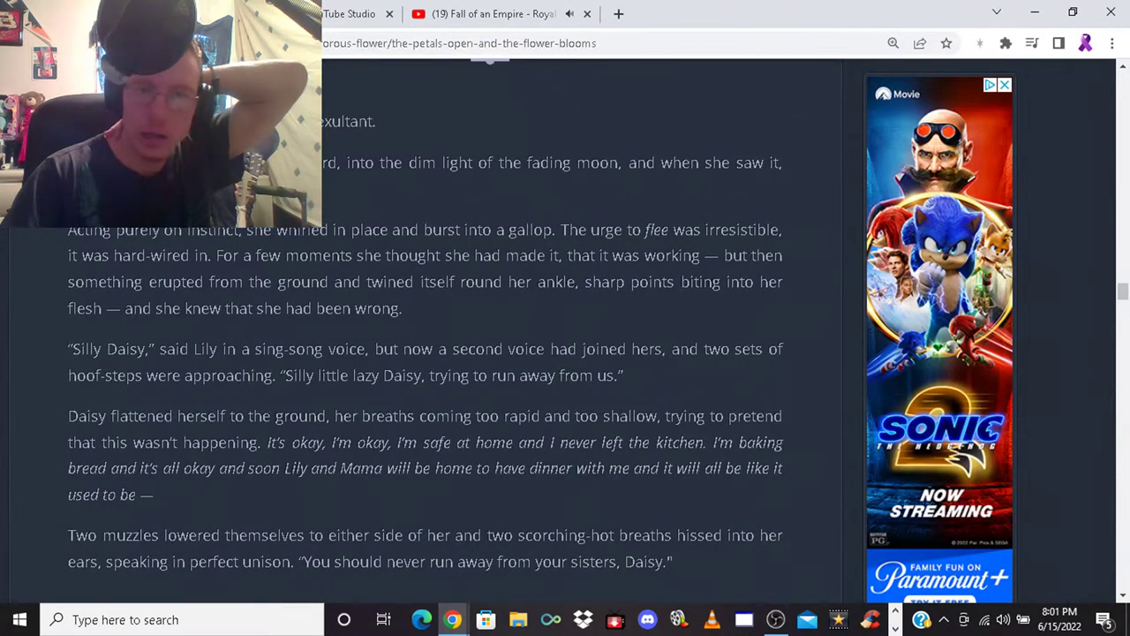
pyautogui.hotkey('ctrl', 'Tab')
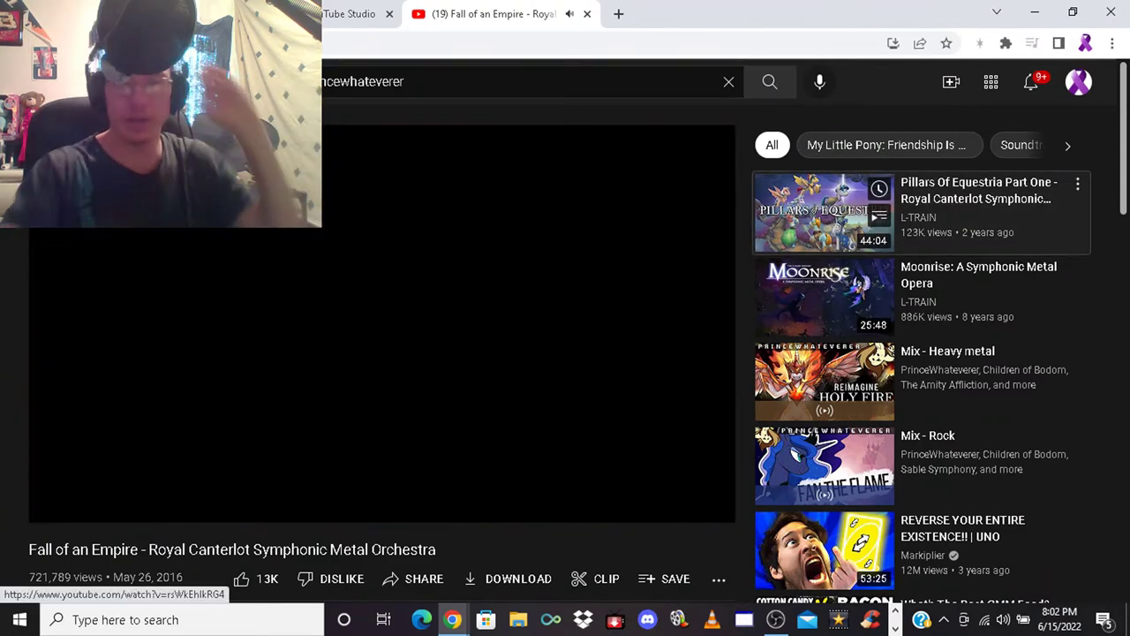
pyautogui.click(374, 307)
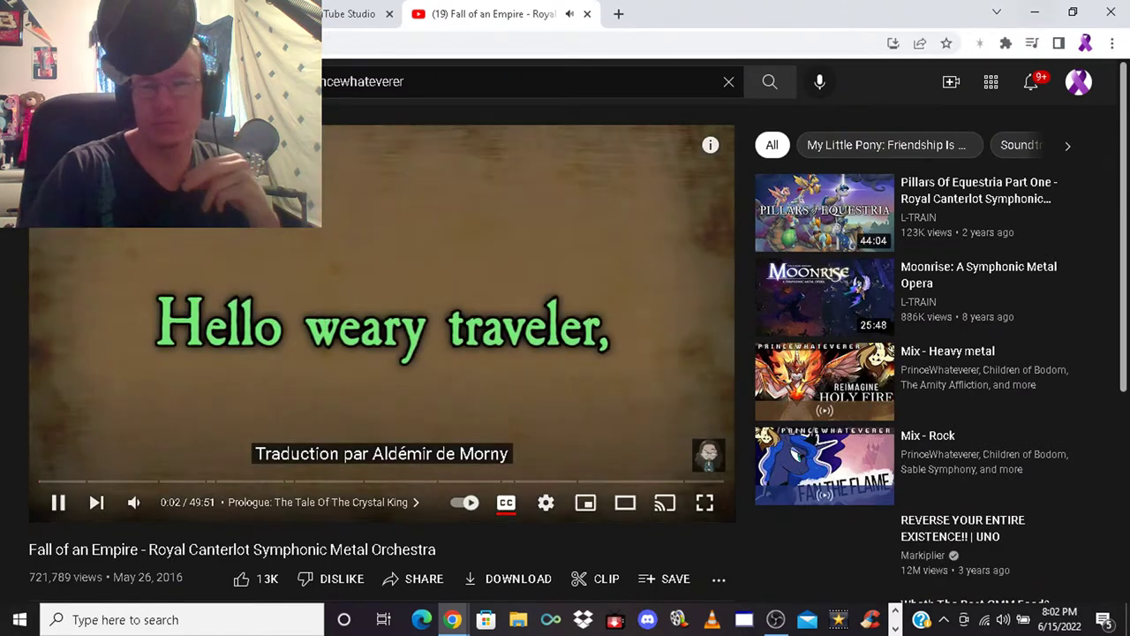
# Switch back to the Audacity project and play the narration from about 33:50.4
pyautogui.press('ctrl+super+Right')
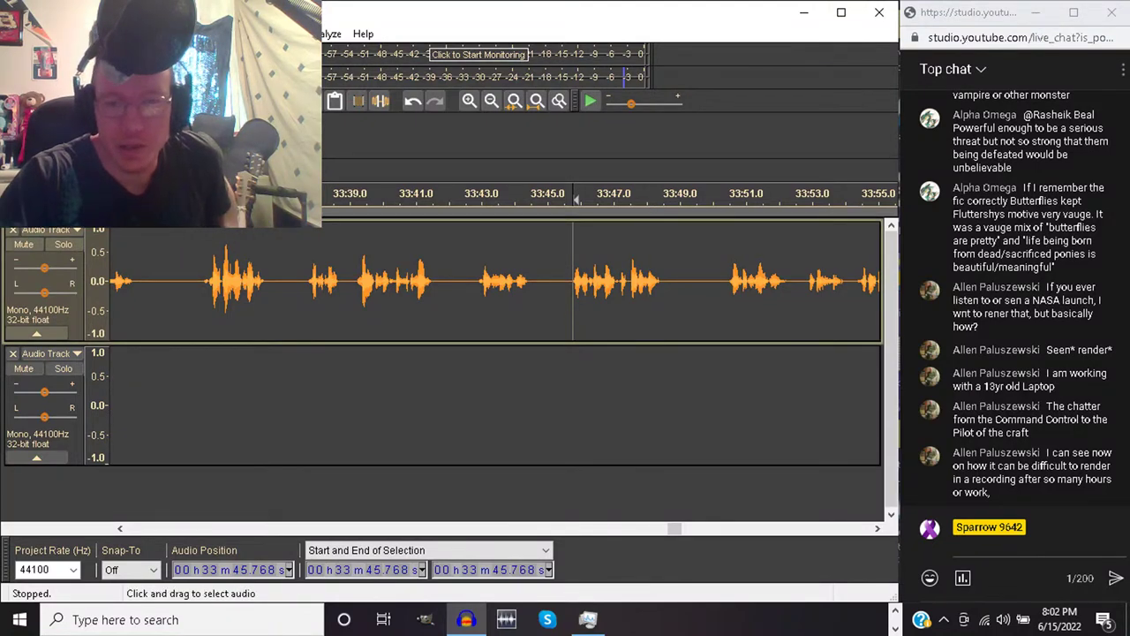
pyautogui.click(726, 281)
pyautogui.press('space')
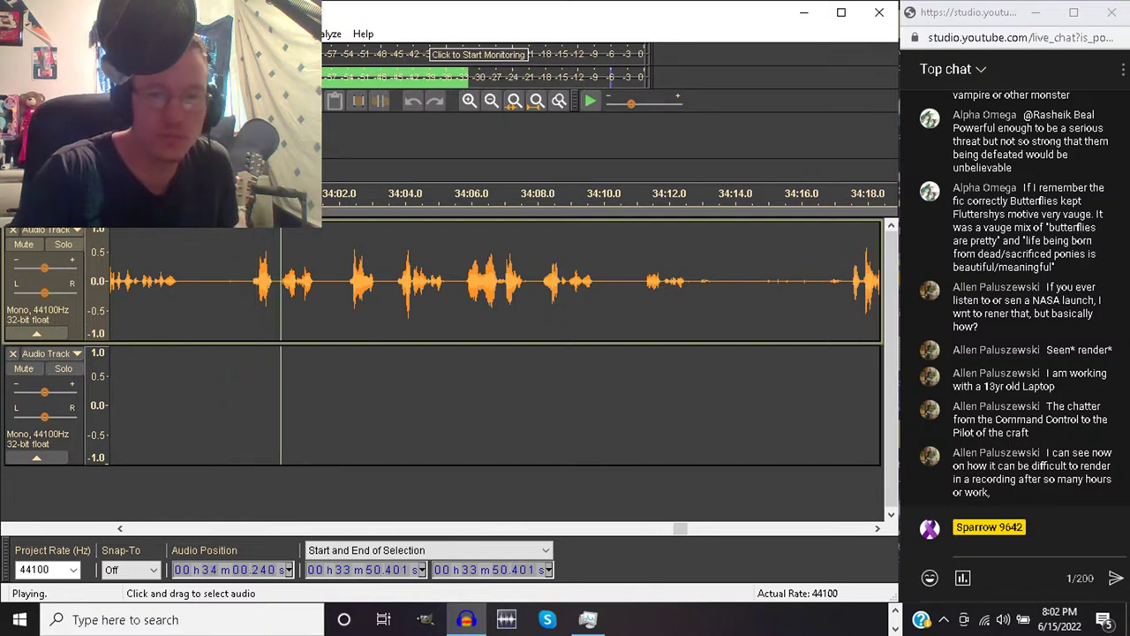
# Undo the last take deletion, delete the take from about 33:45.8 to 33:50.3 again, and replay from the cut
pyautogui.moveTo(221, 283); pyautogui.dragTo(239, 282)
pyautogui.press('space')
pyautogui.press('Home')
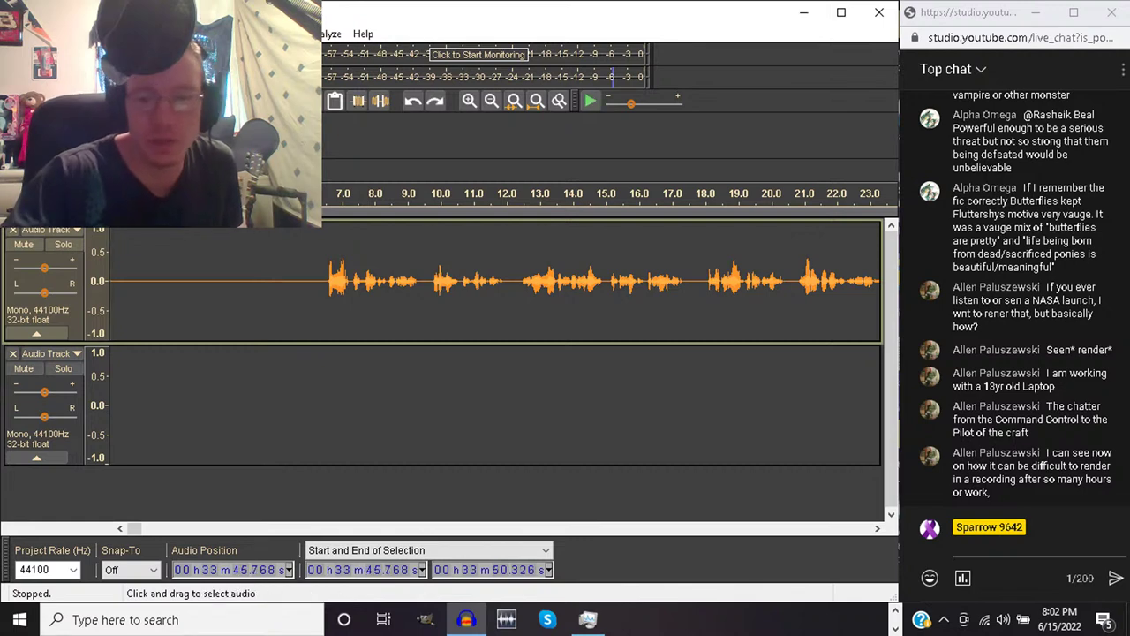
pyautogui.press('space')
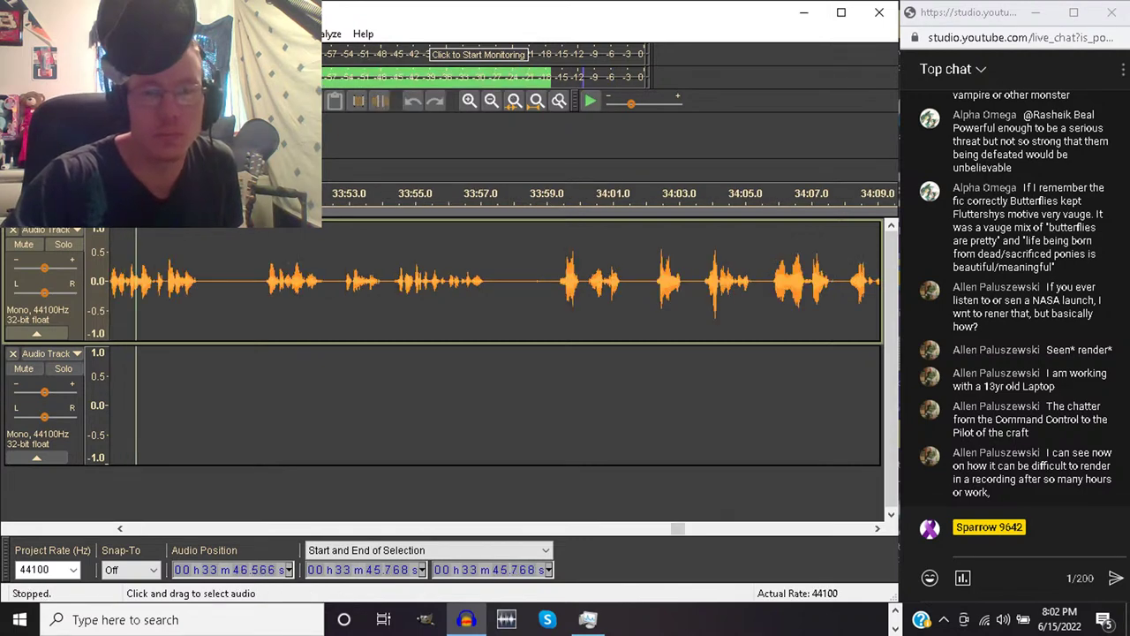
pyautogui.press('space')
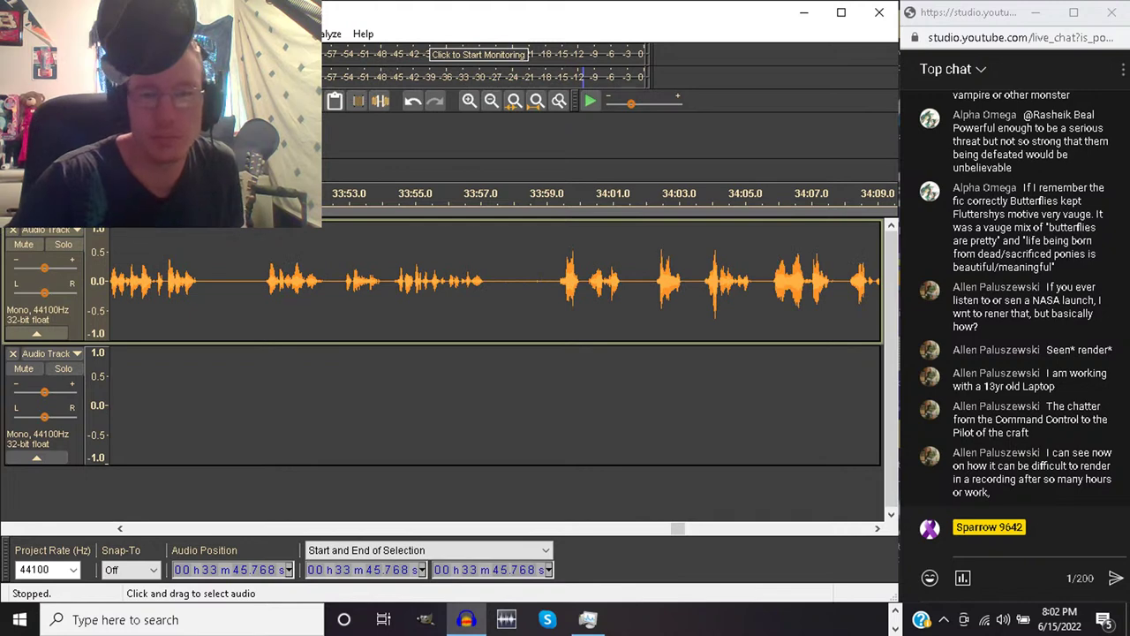
# Shorten the pause between about 33:58 and 33:59, and delete the take from about 33:58.5 to 34:02.8, replaying from the cut
pyautogui.moveTo(547, 197); pyautogui.dragTo(521, 199)
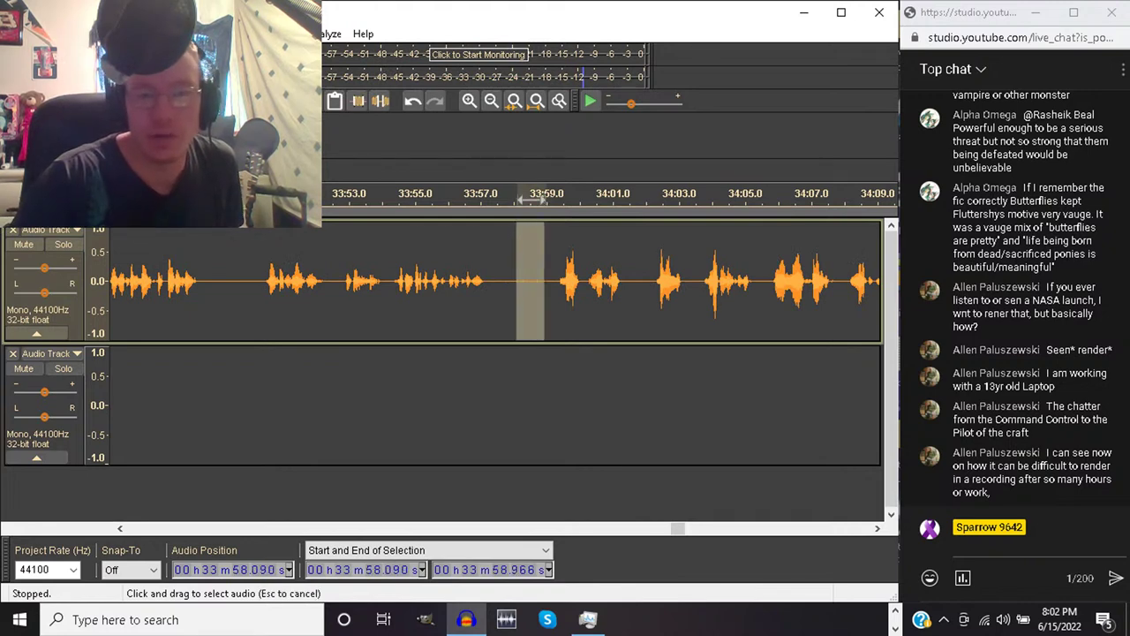
pyautogui.press('Delete')
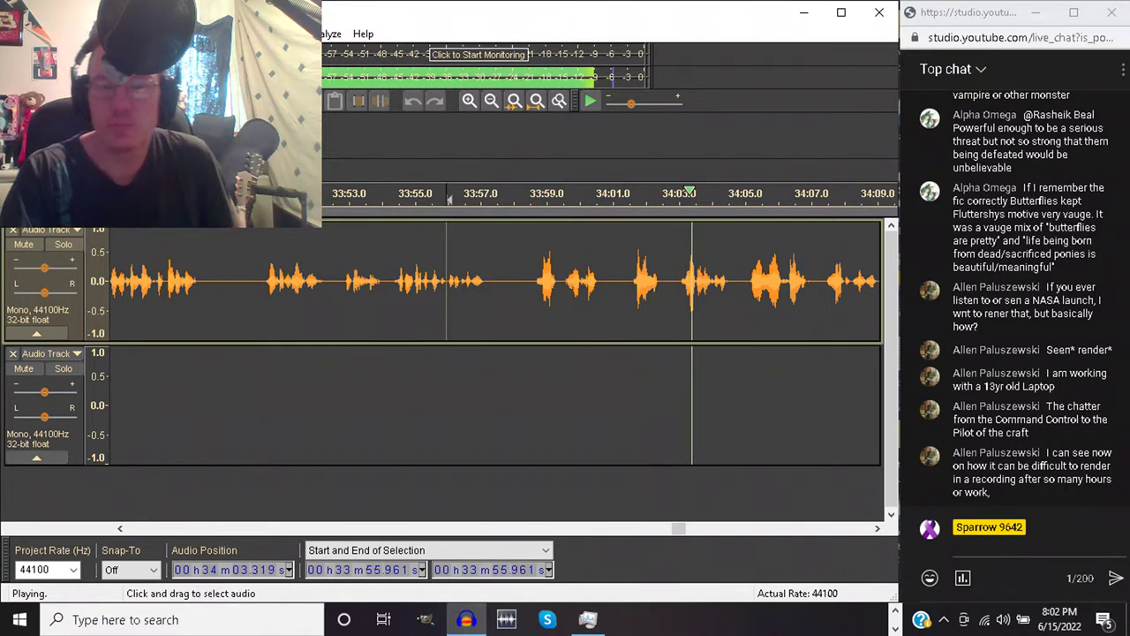
pyautogui.moveTo(673, 282); pyautogui.dragTo(530, 282)
pyautogui.press('space')
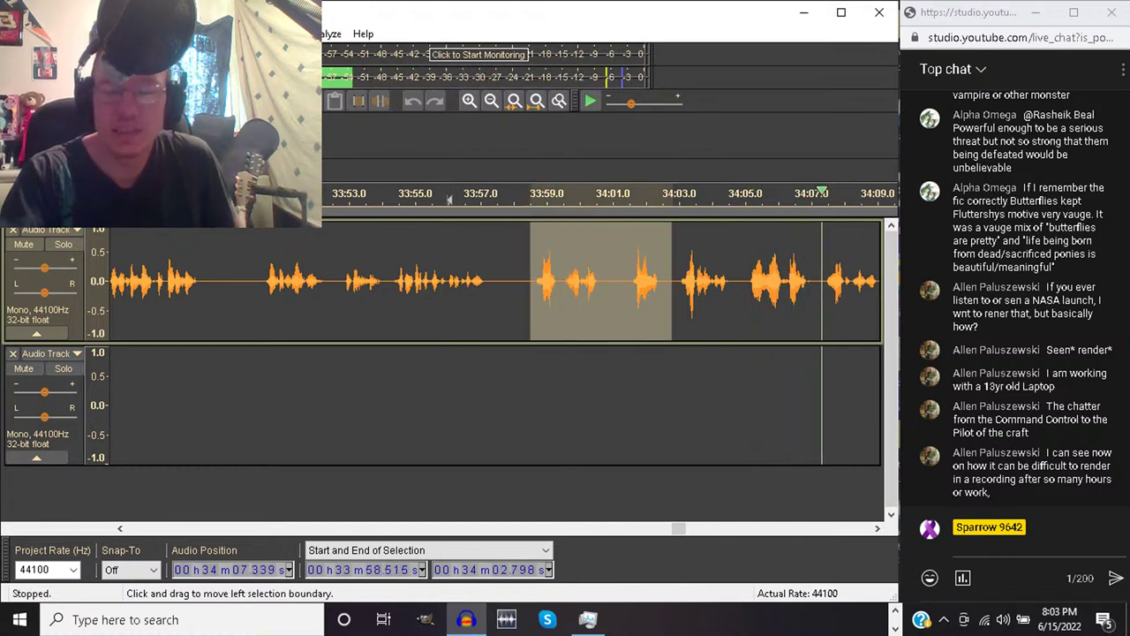
pyautogui.press('Delete')
pyautogui.press('space')
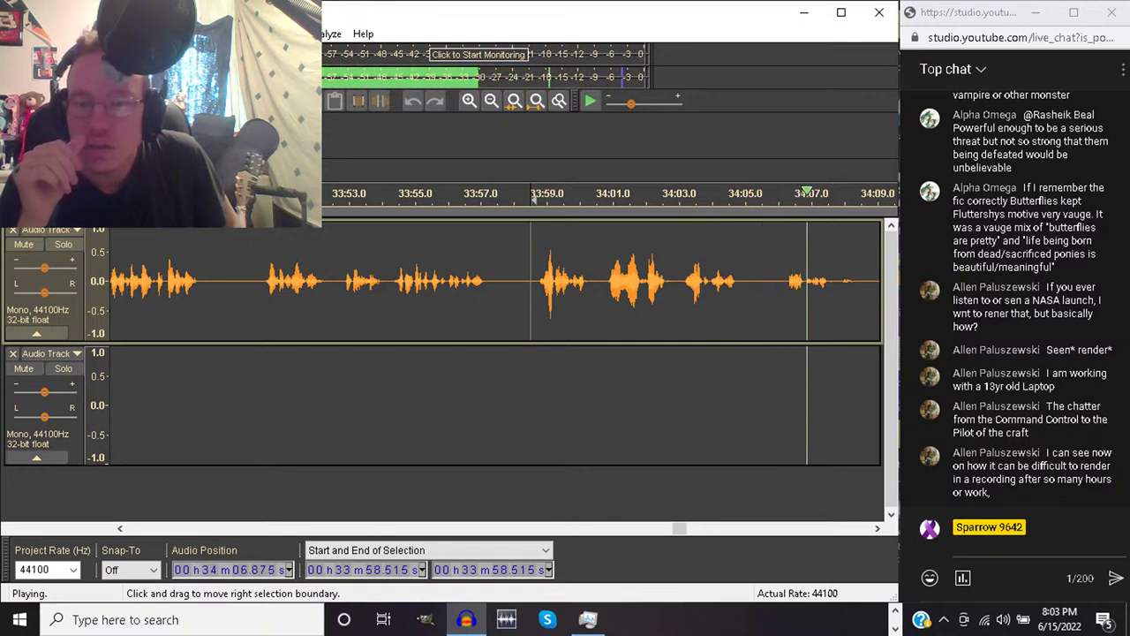
# Delete the take and trailing noise from about 34:06.0 to 34:12.3, and listen on from about 34:03.6
pyautogui.press('space')
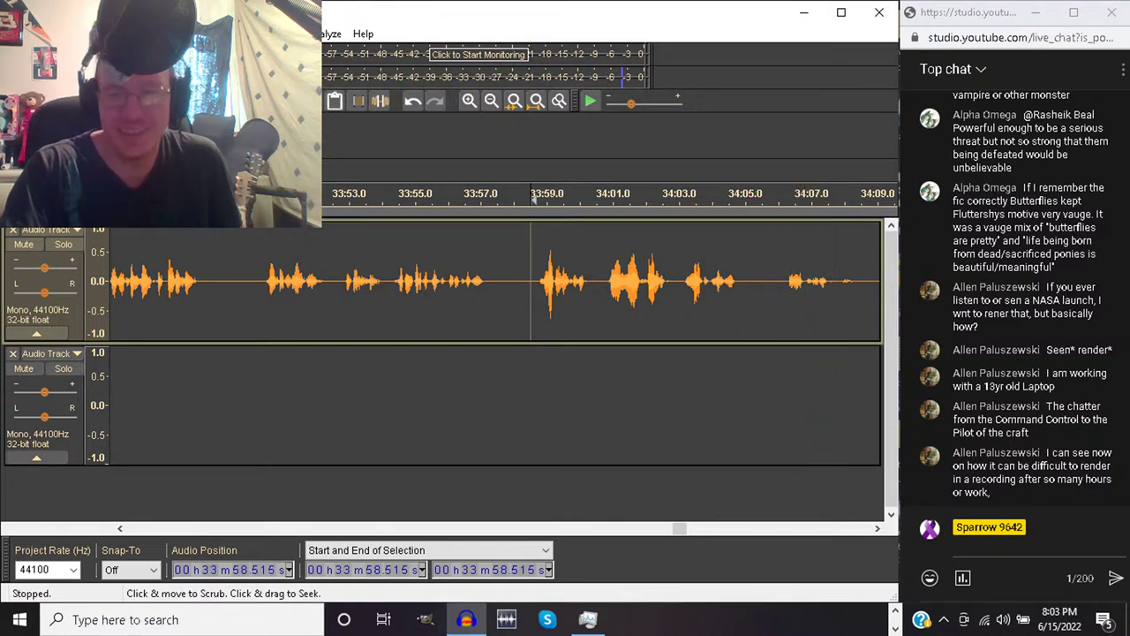
pyautogui.moveTo(779, 280); pyautogui.dragTo(656, 281)
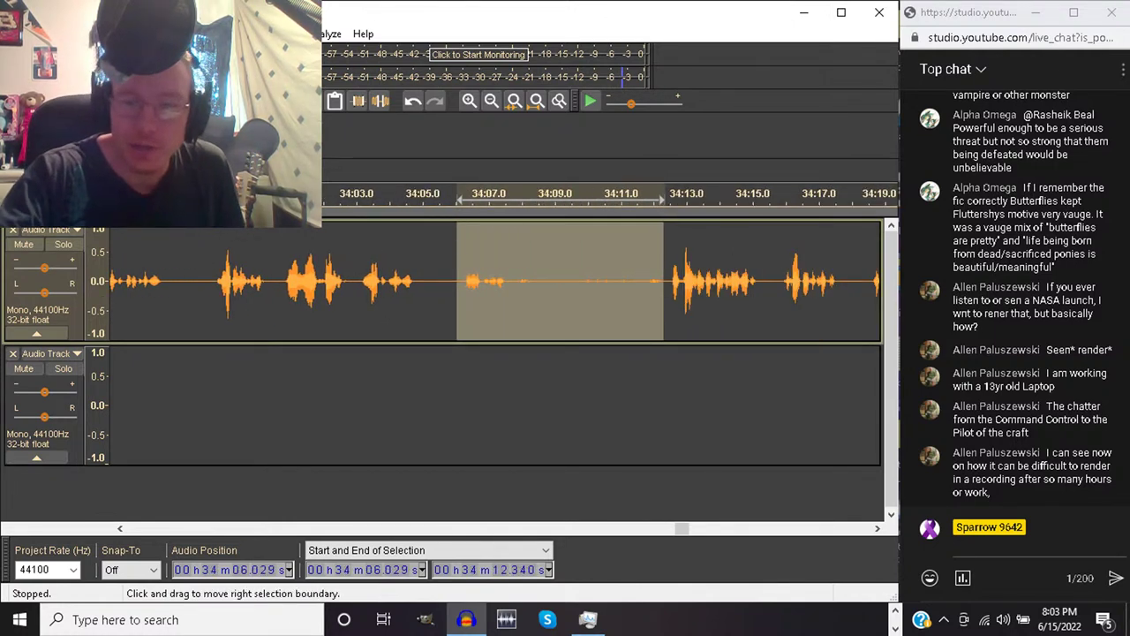
pyautogui.press('Delete')
pyautogui.click(378, 280)
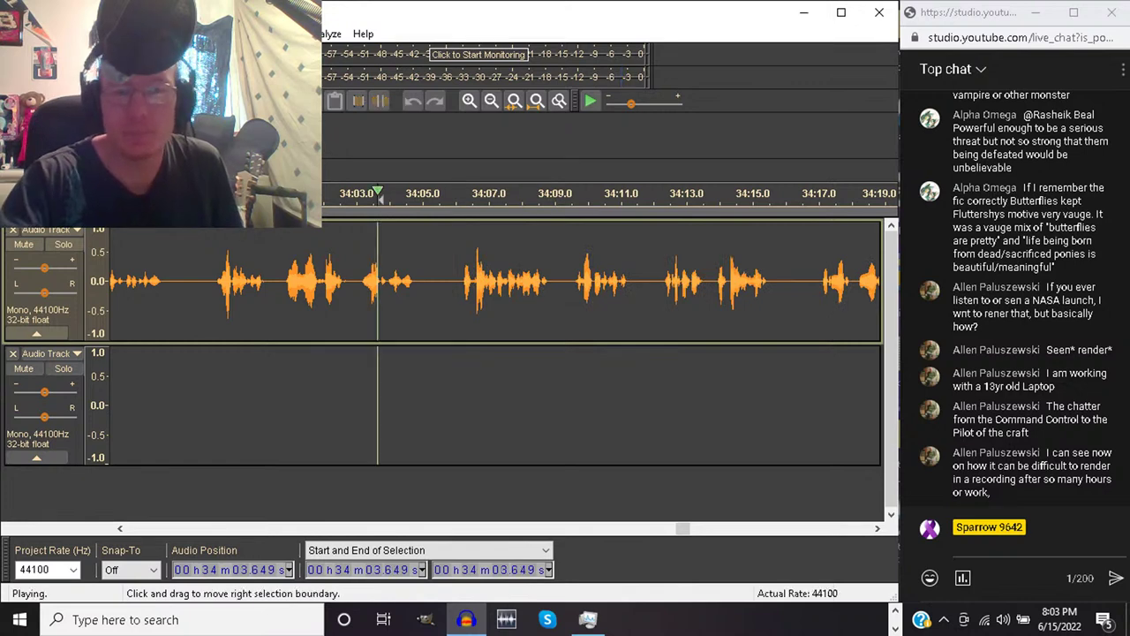
pyautogui.press('space')
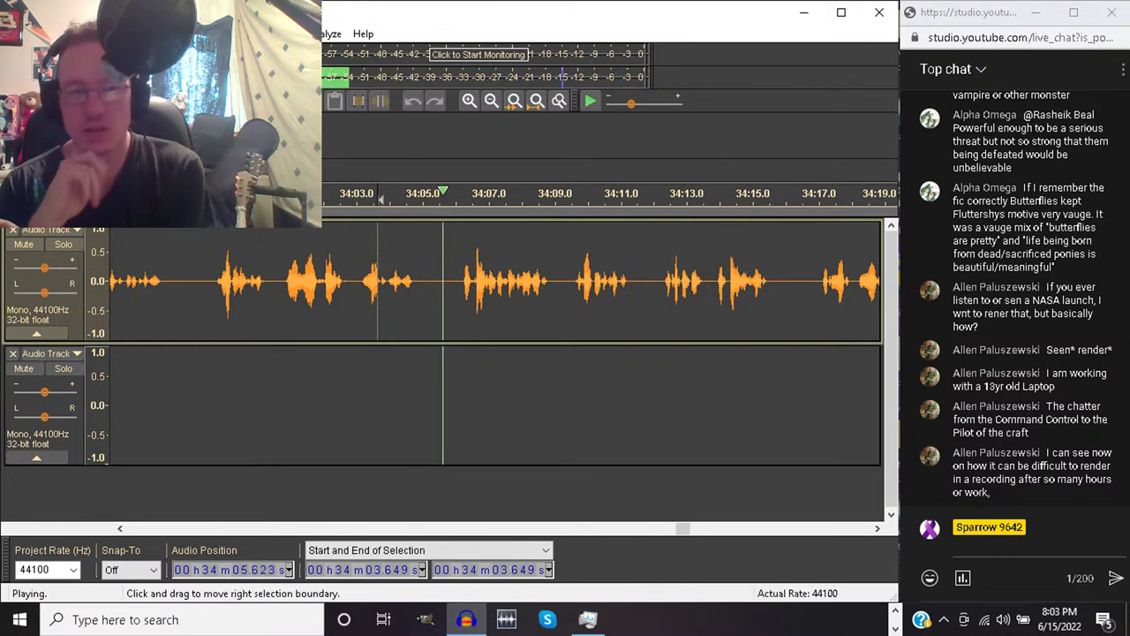
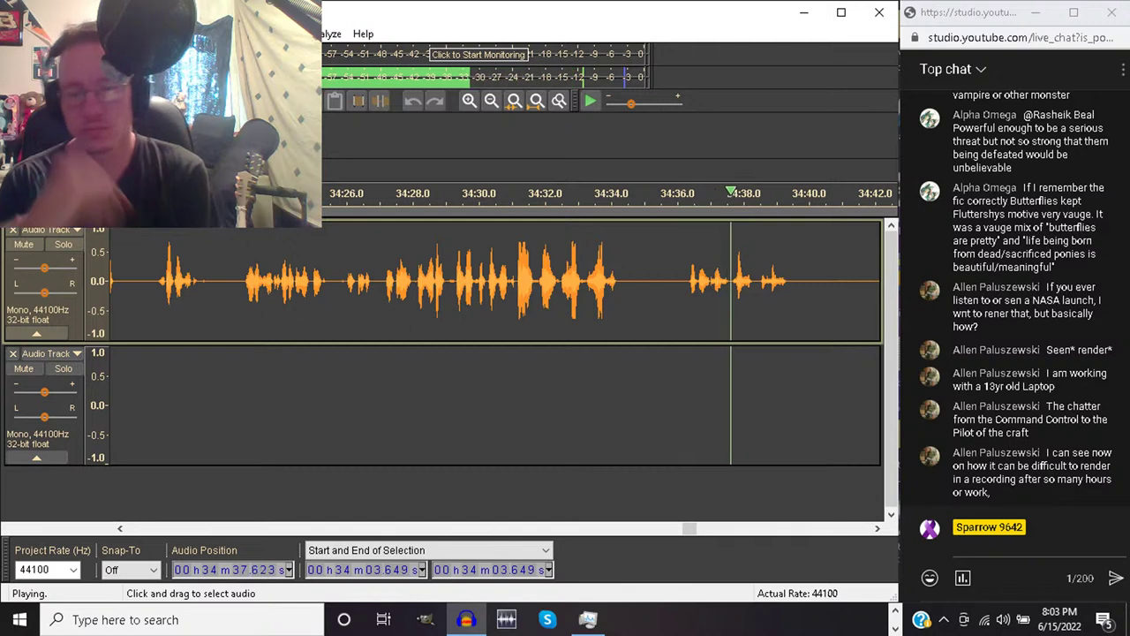
pyautogui.press('space')
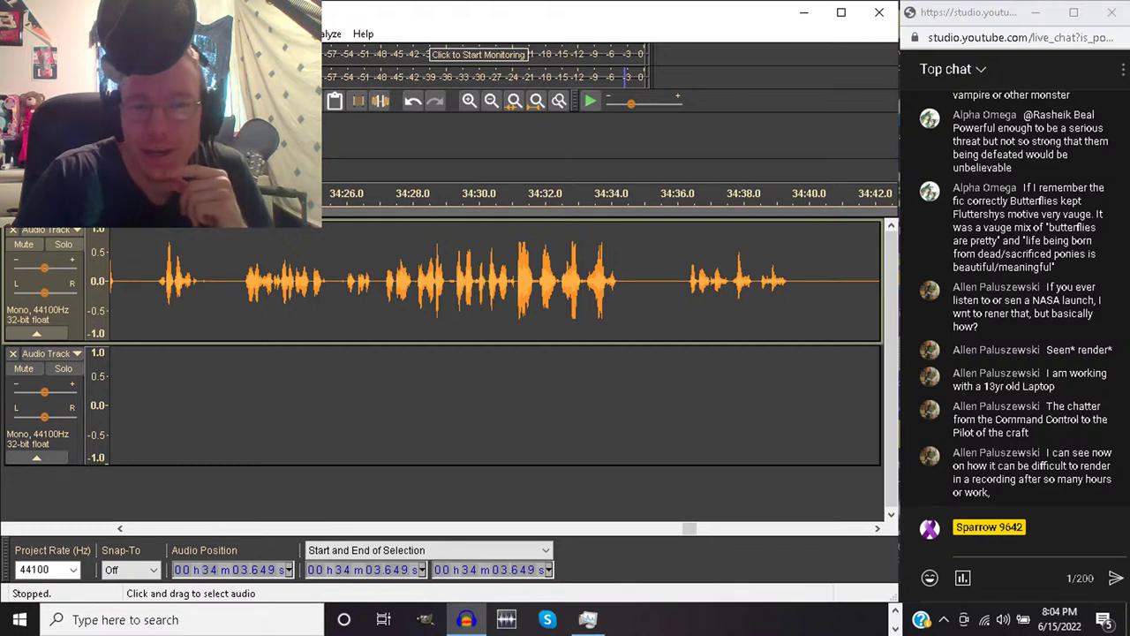
# Examine the loud passage between about 34:31 and 34:34 up close and replay it from about 34:30.4
pyautogui.click(469, 101)
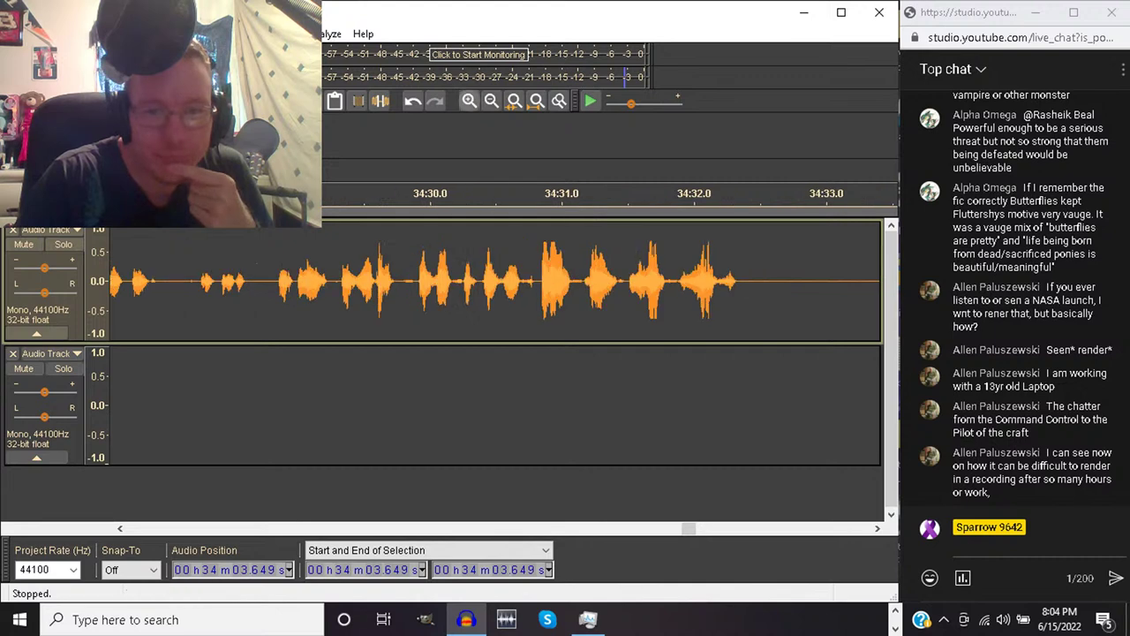
pyautogui.click(469, 100)
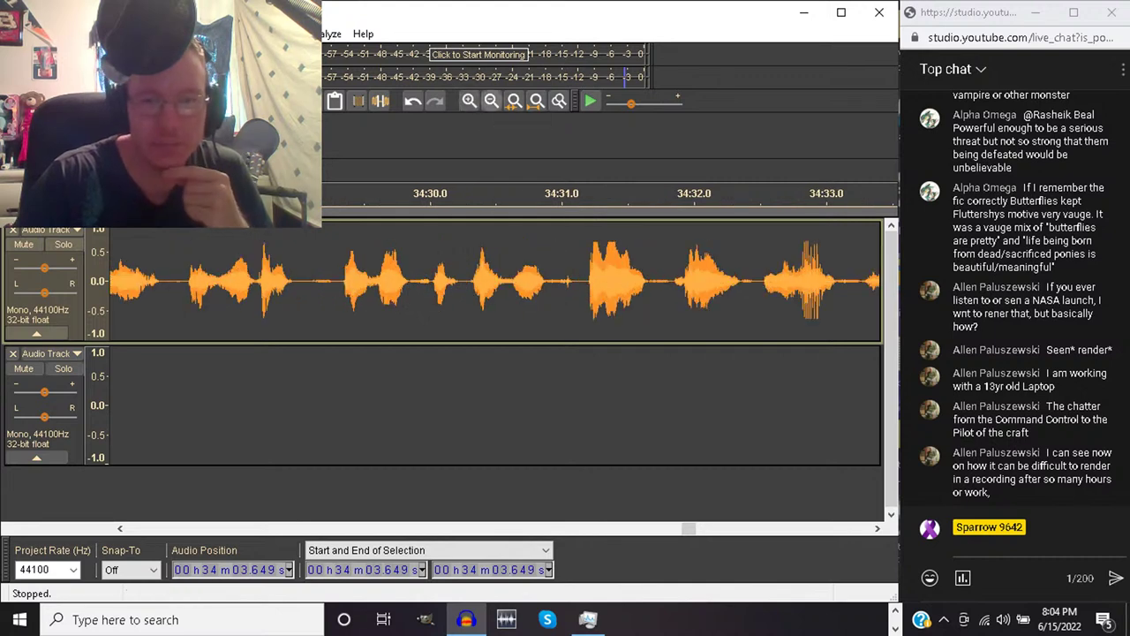
pyautogui.click(491, 100)
pyautogui.click(491, 100)
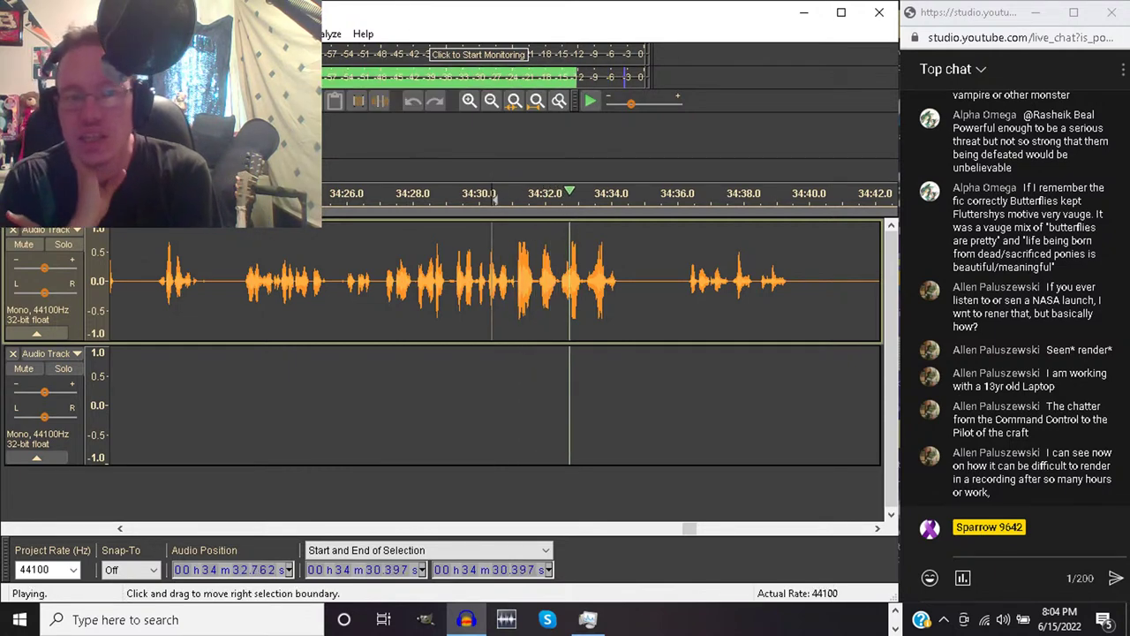
pyautogui.press('space')
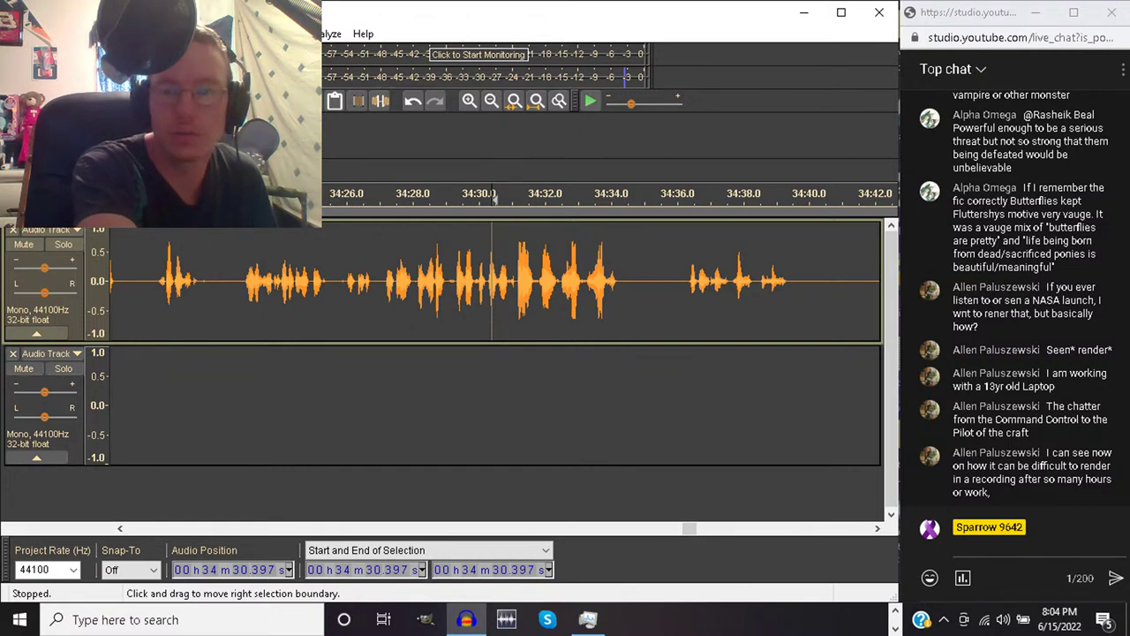
pyautogui.press('space')
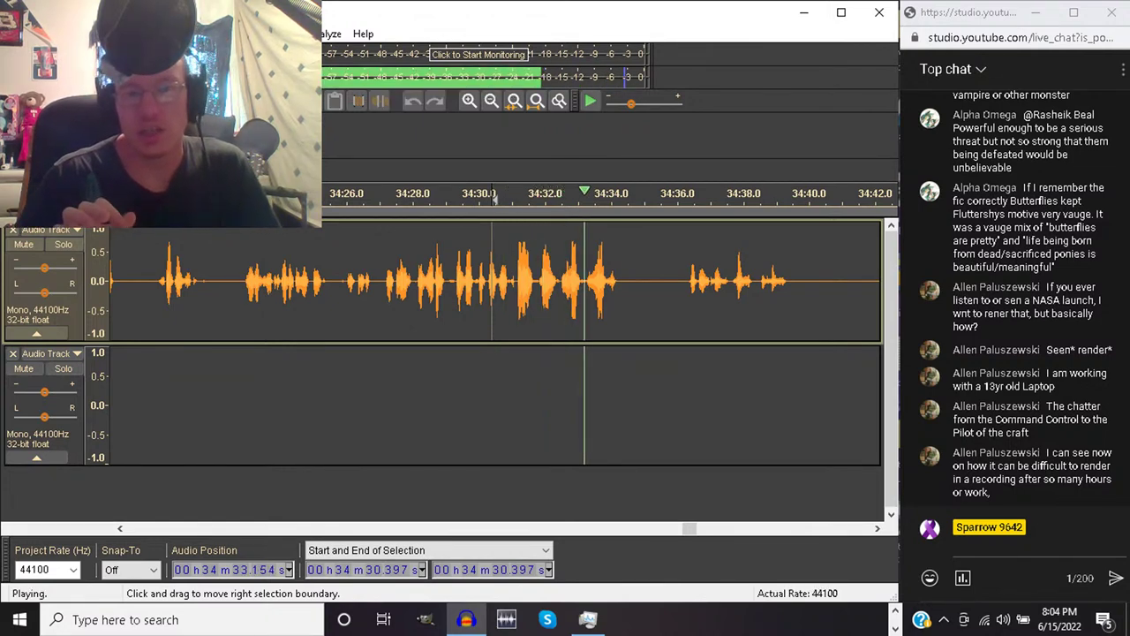
pyautogui.press('space')
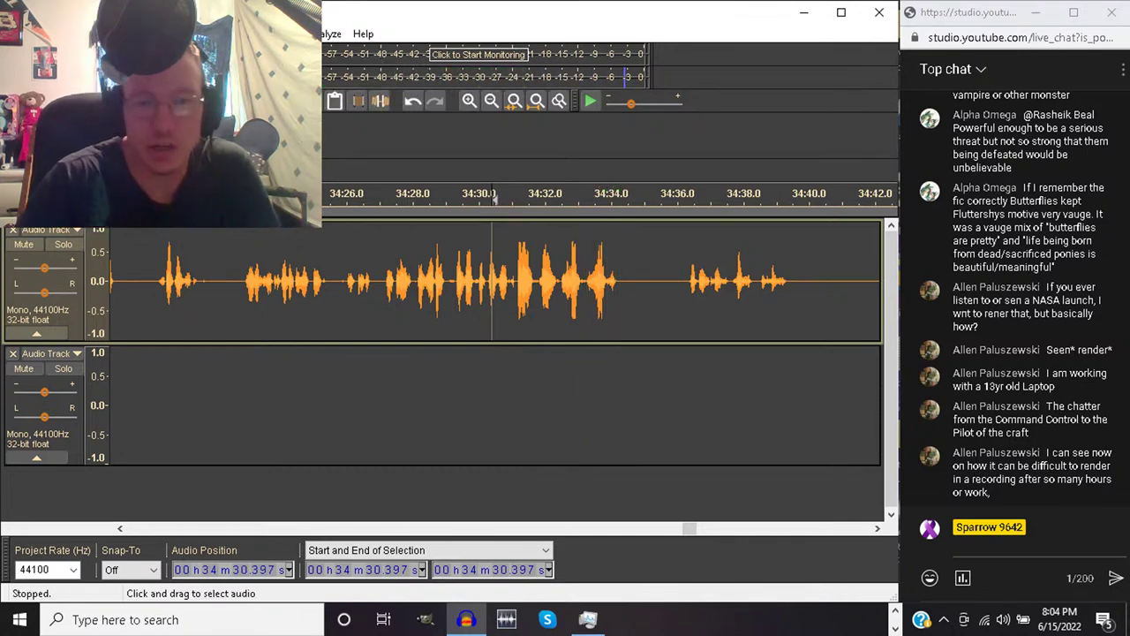
# Try to lower the volume of the loud passage from about 34:31.1 to 34:34.3 with Amplify, replaying from about 34:29.8
pyautogui.moveTo(517, 281); pyautogui.dragTo(618, 281)
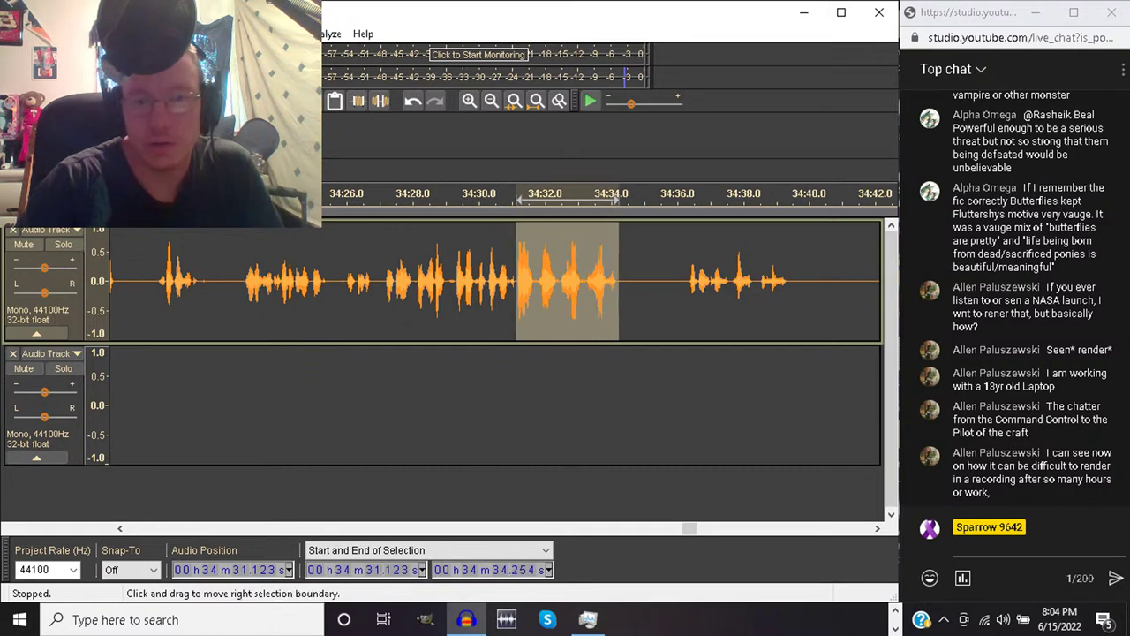
pyautogui.click(291, 34)
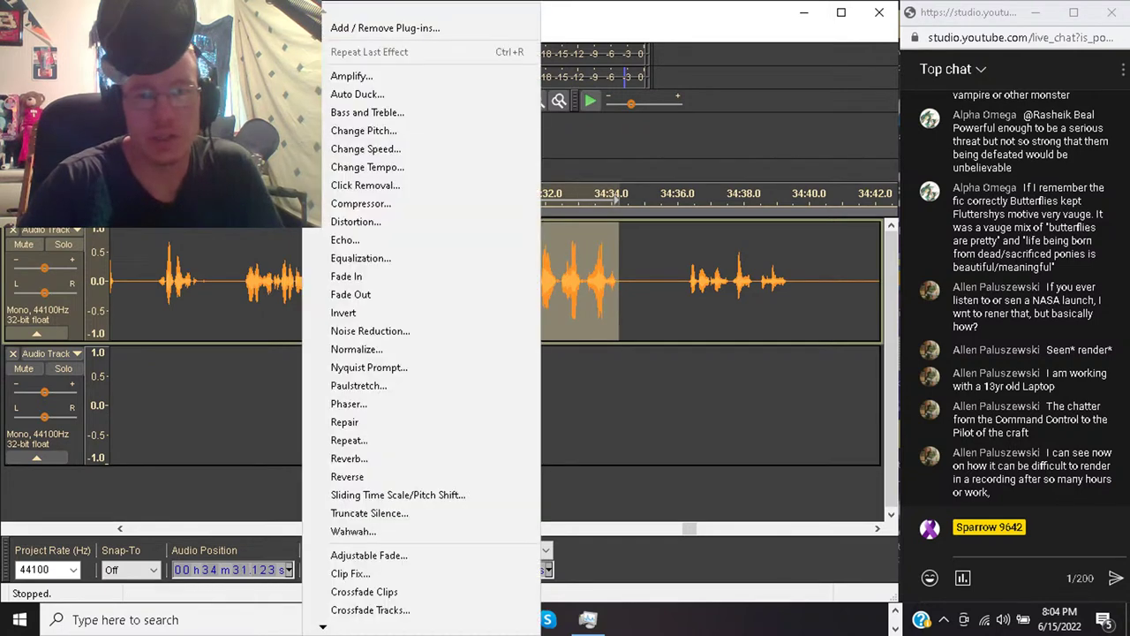
pyautogui.click(366, 74)
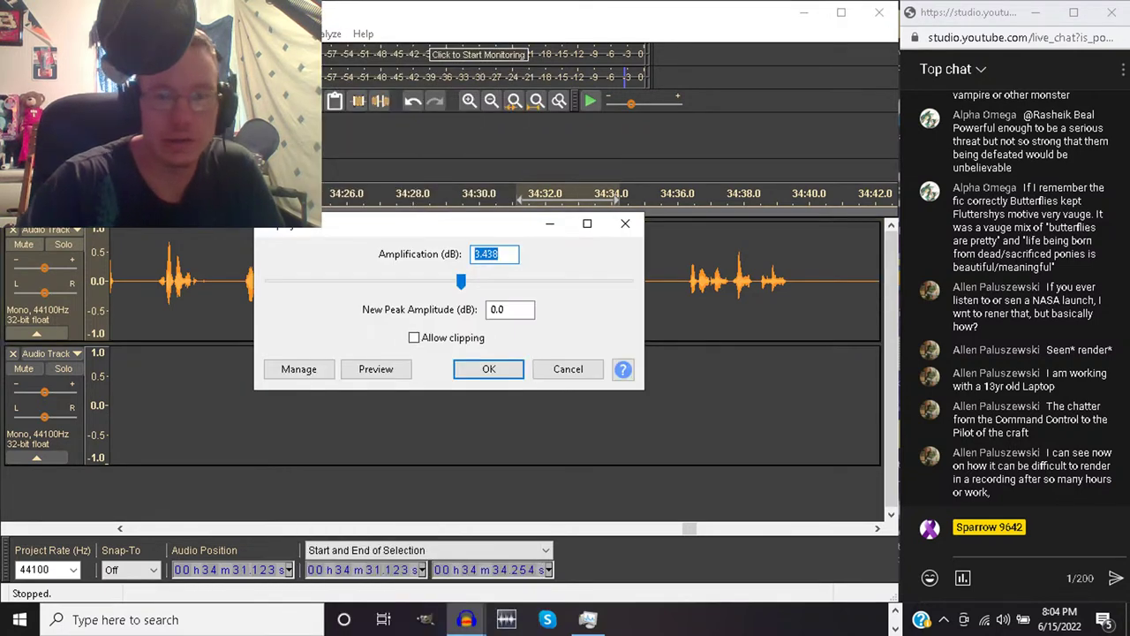
pyautogui.write('-')
pyautogui.write('1')
pyautogui.press('Return')
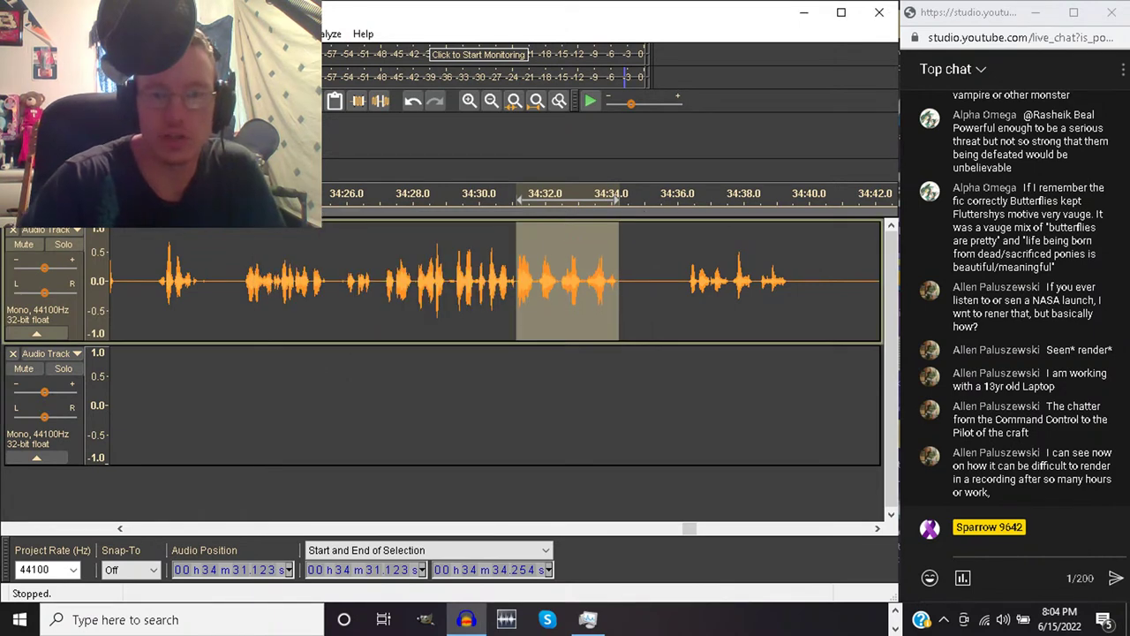
pyautogui.click(474, 197)
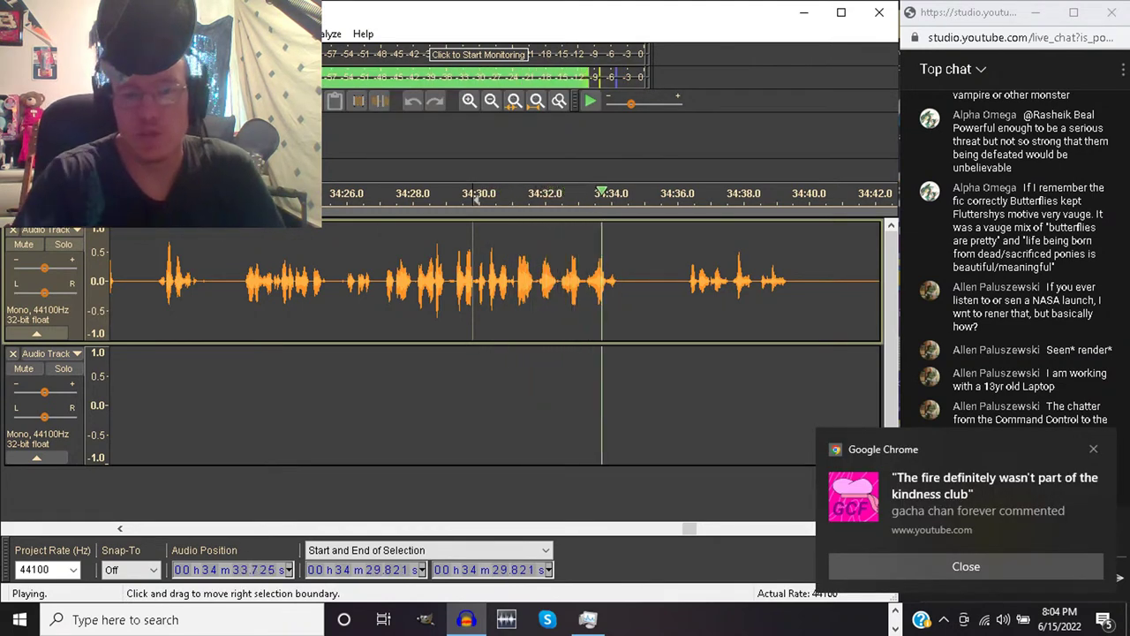
pyautogui.press('space')
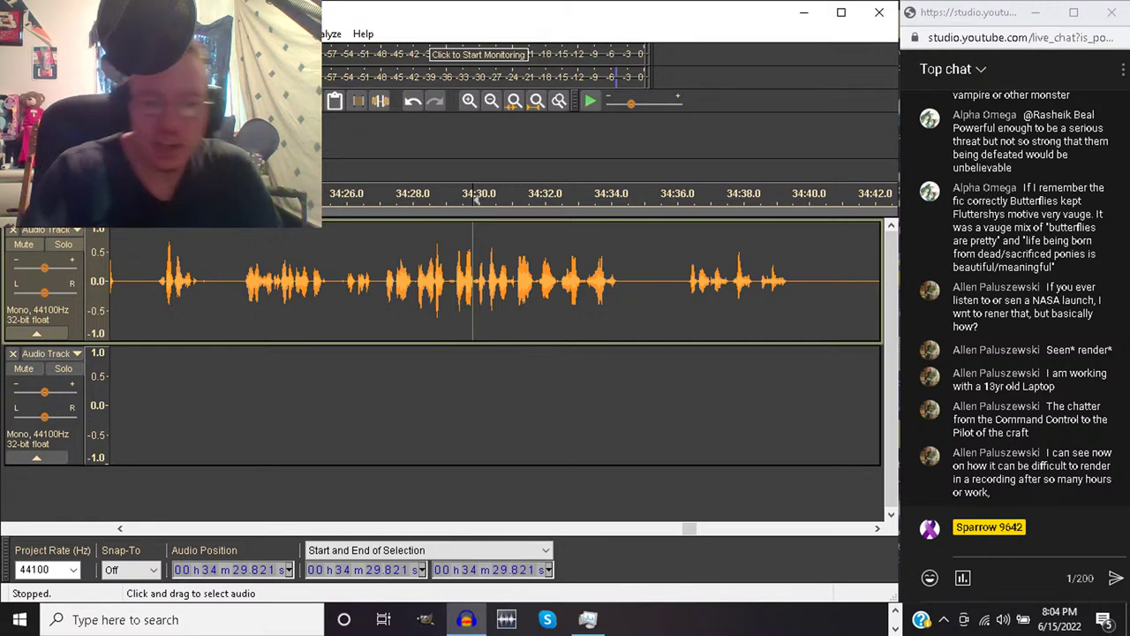
# Undo the volume change and Amplify the passage from about 34:31.1 to 34:34.3 by -3 dB, replaying from about 34:29.8
pyautogui.moveTo(516, 283); pyautogui.dragTo(619, 283)
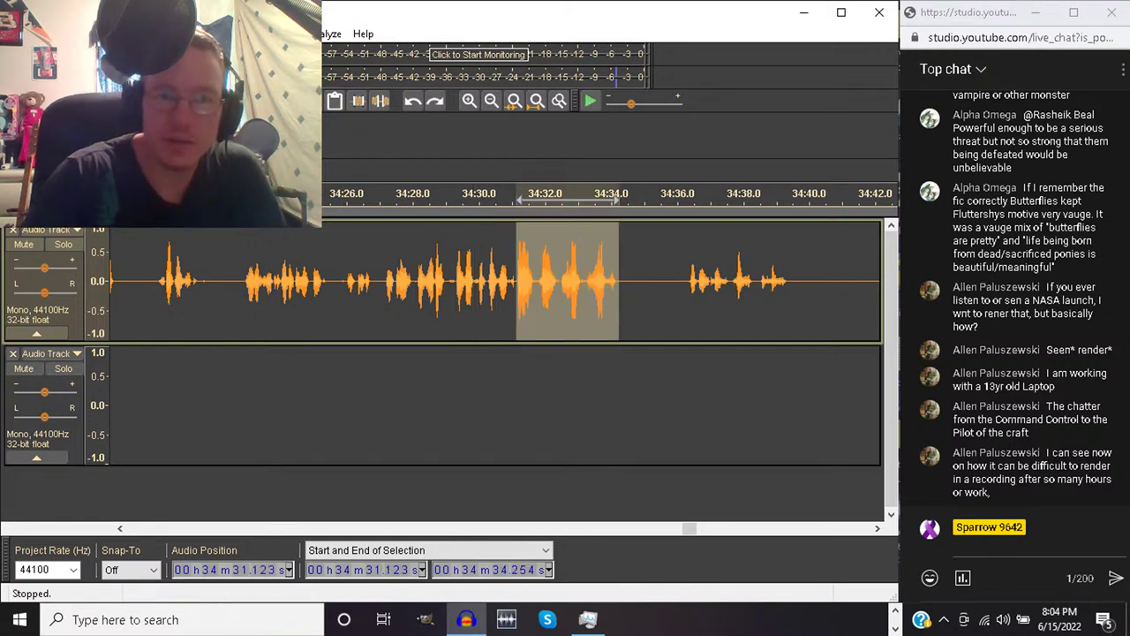
pyautogui.click(296, 33)
pyautogui.press('Return')
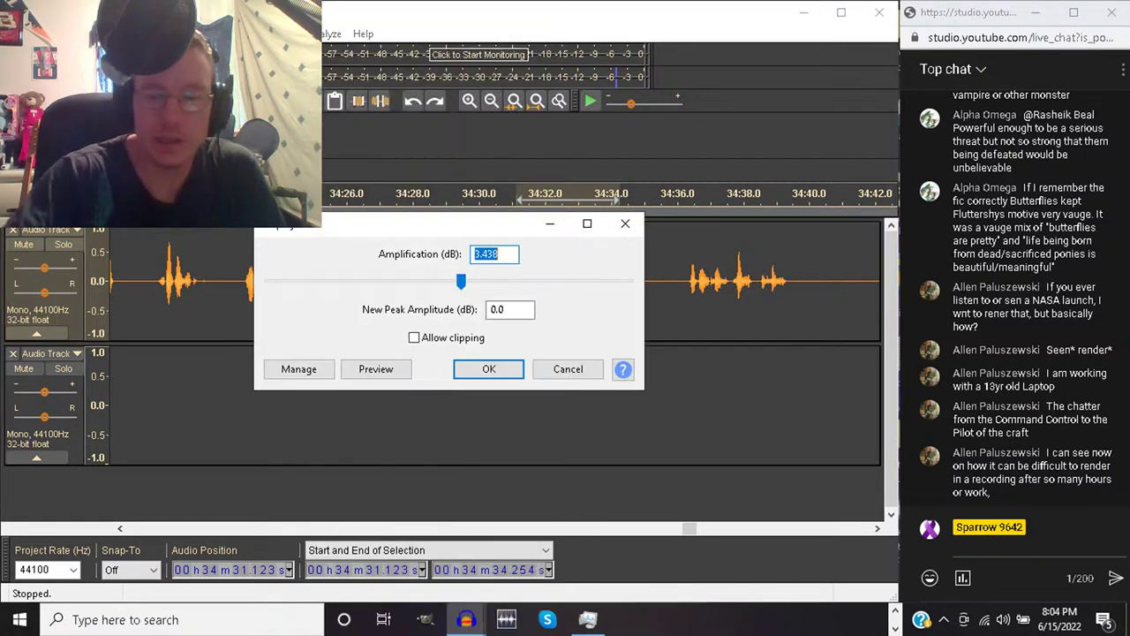
pyautogui.write('-3')
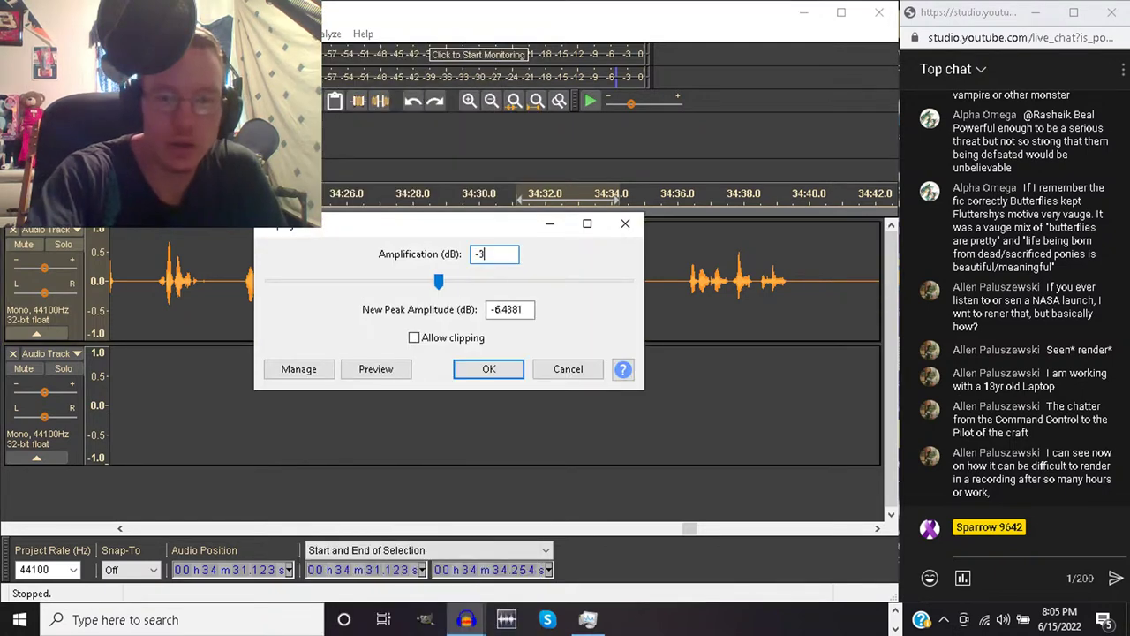
pyautogui.press('Return')
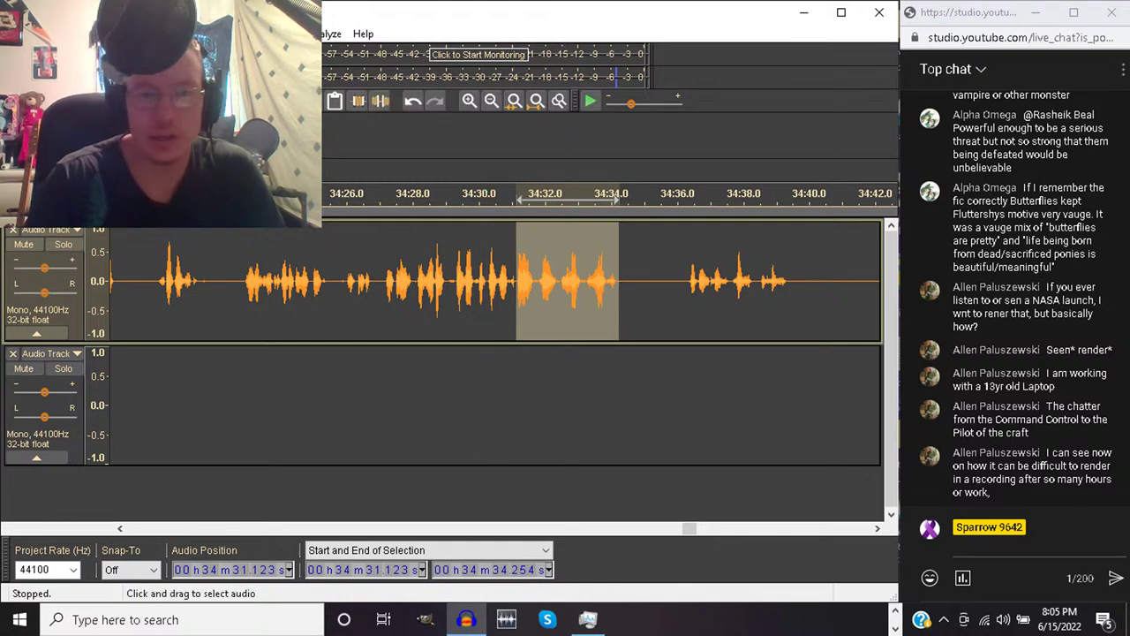
pyautogui.click(473, 198)
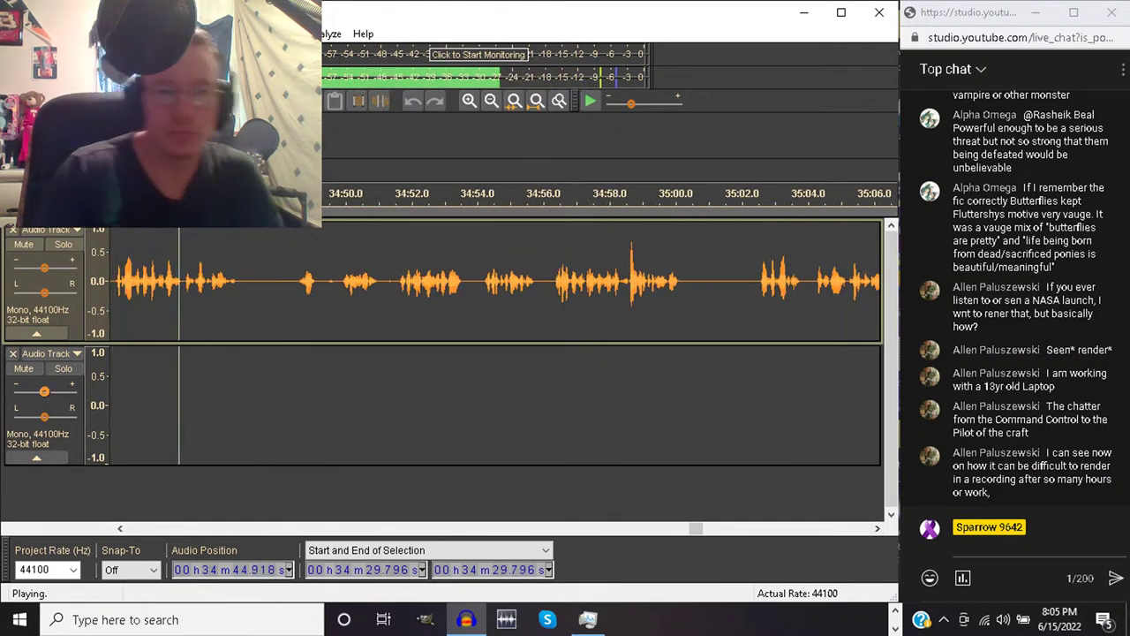
# Stop playback and delete the pause from about 34:40.8 to 34:43.0
pyautogui.moveTo(112, 280); pyautogui.dragTo(191, 281)
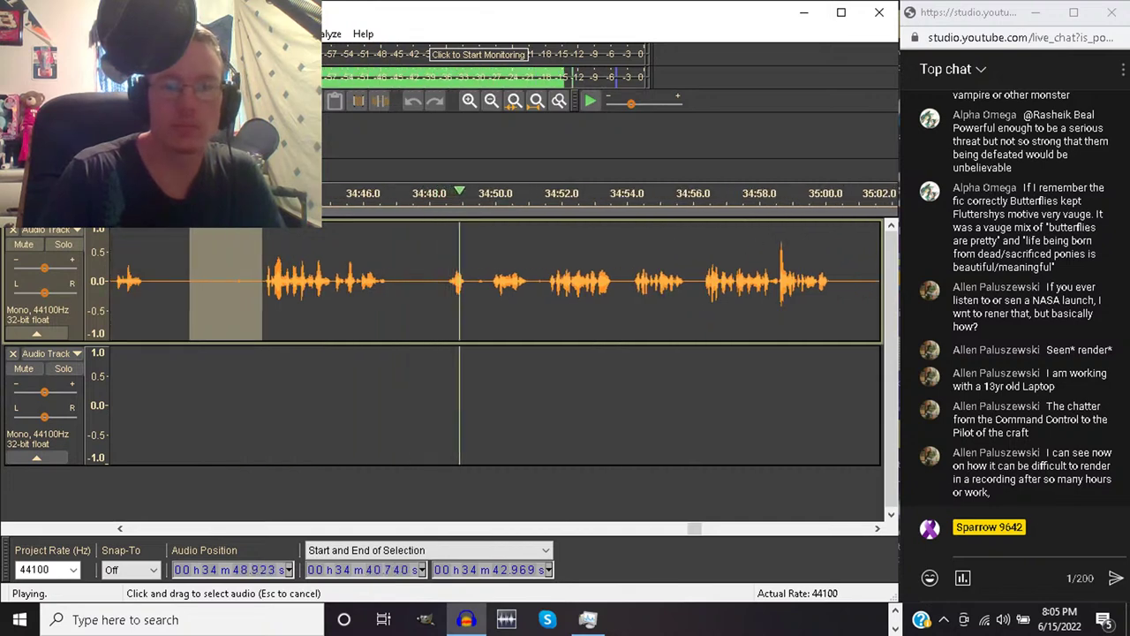
pyautogui.press('space')
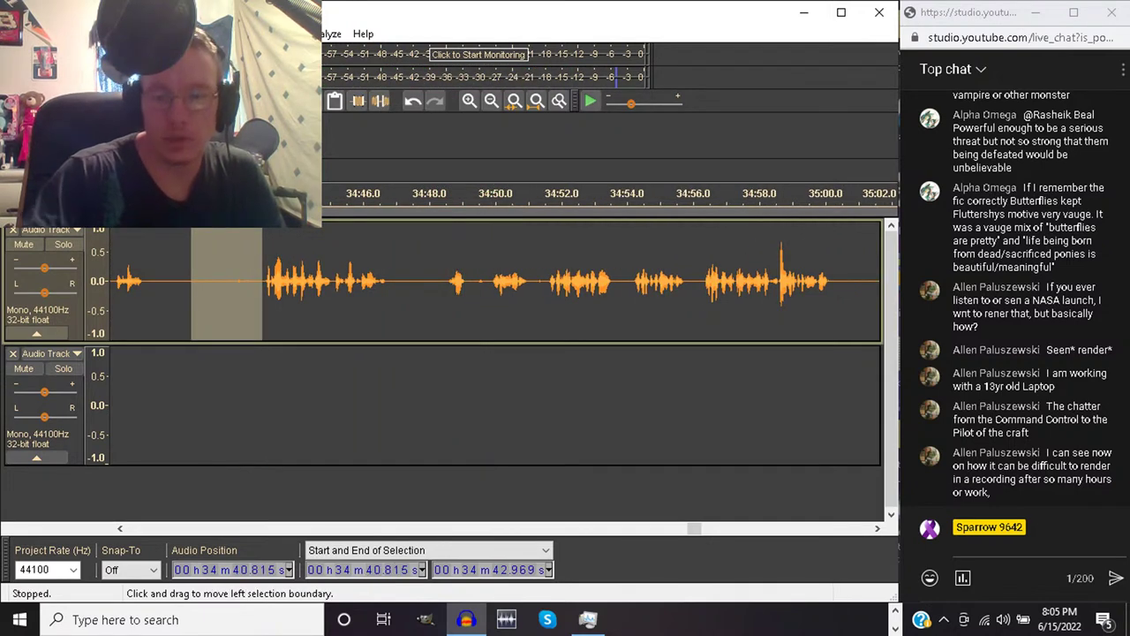
pyautogui.press('Delete')
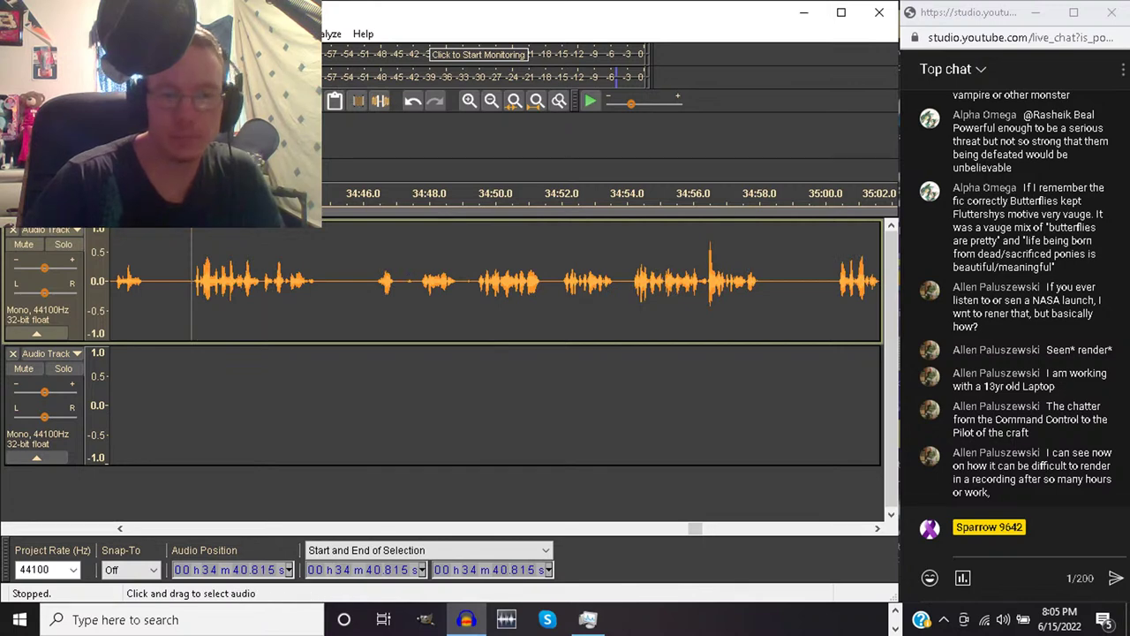
# Play the narration from about 34:38.6 and replay it from about 34:54.3
pyautogui.click(119, 281)
pyautogui.press('space')
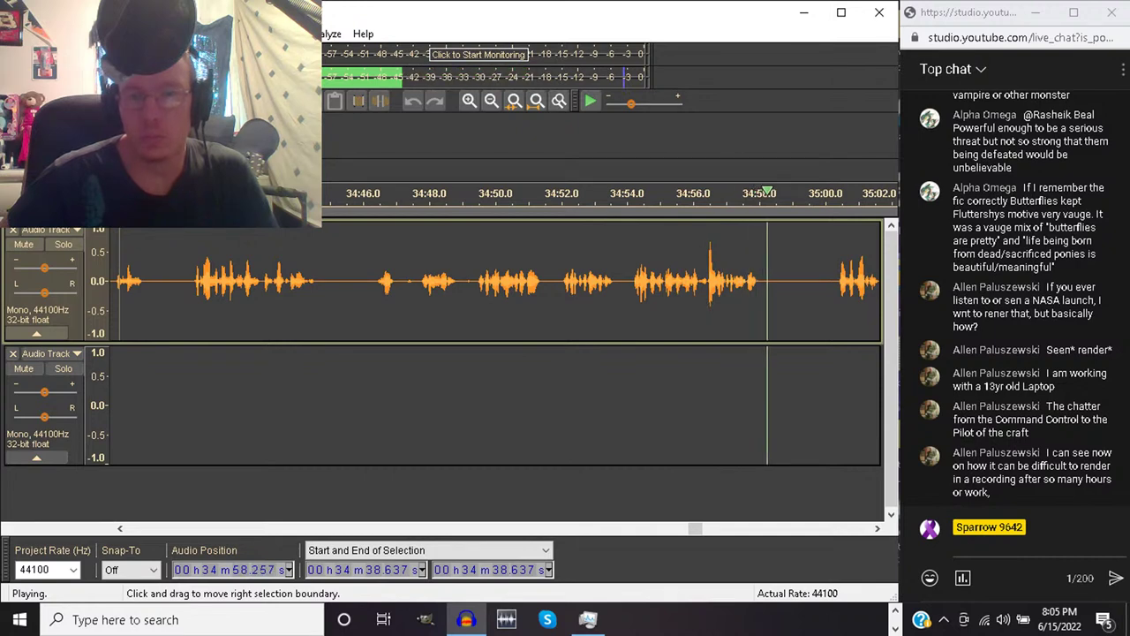
pyautogui.click(639, 264)
pyautogui.press('space')
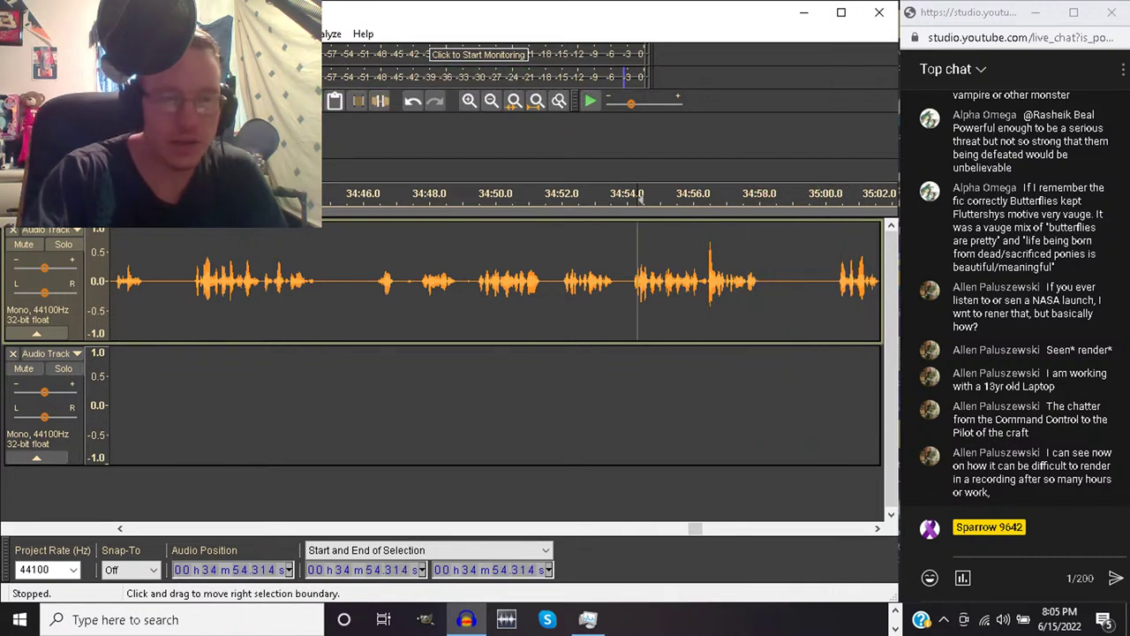
pyautogui.press('space')
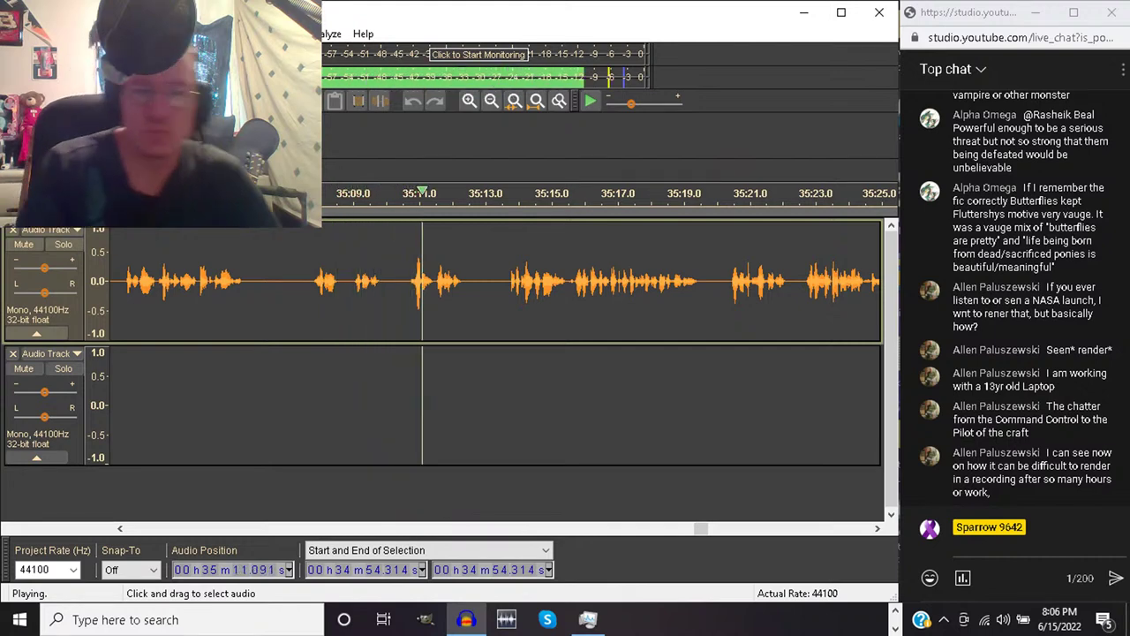
# Delete the narration take from about 35:07.6 to 35:10.5 and continue playback from the cut
pyautogui.moveTo(308, 282); pyautogui.dragTo(389, 282)
pyautogui.press('space')
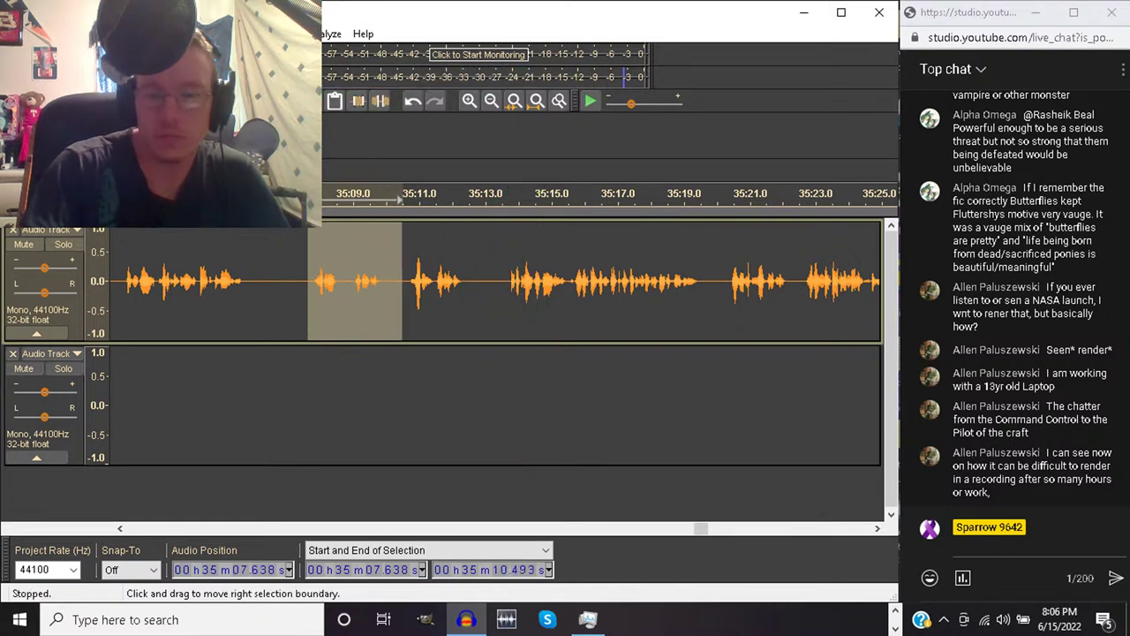
pyautogui.press('Delete')
pyautogui.press('space')
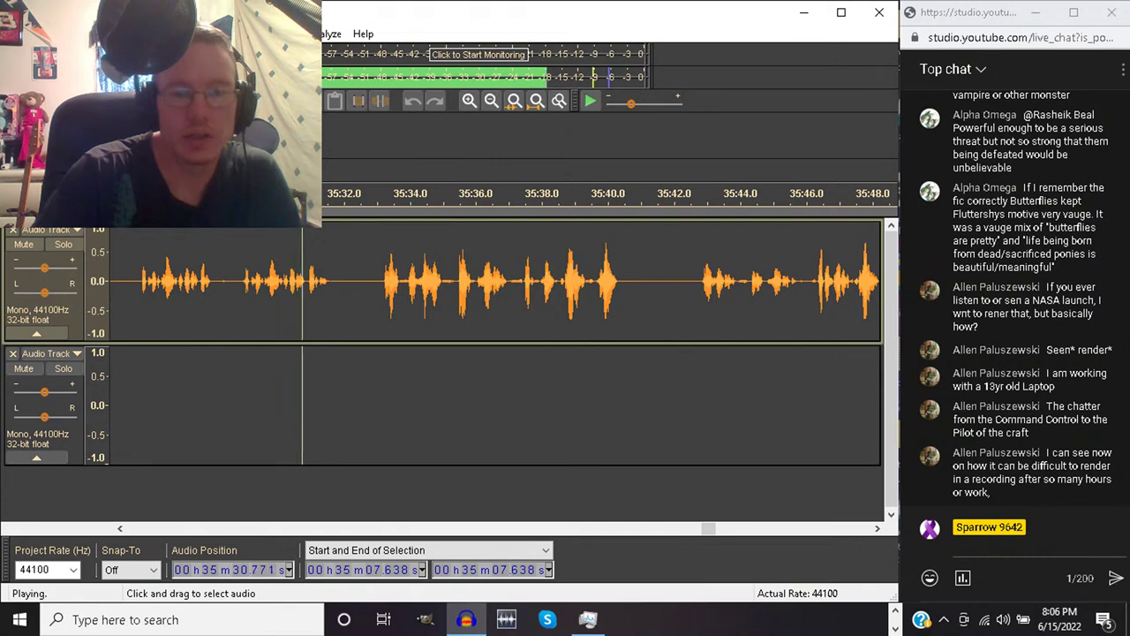
# Delete the take from about 35:25.6 to 35:28.8 and play from the cut
pyautogui.moveTo(132, 282); pyautogui.dragTo(236, 283)
pyautogui.press('space')
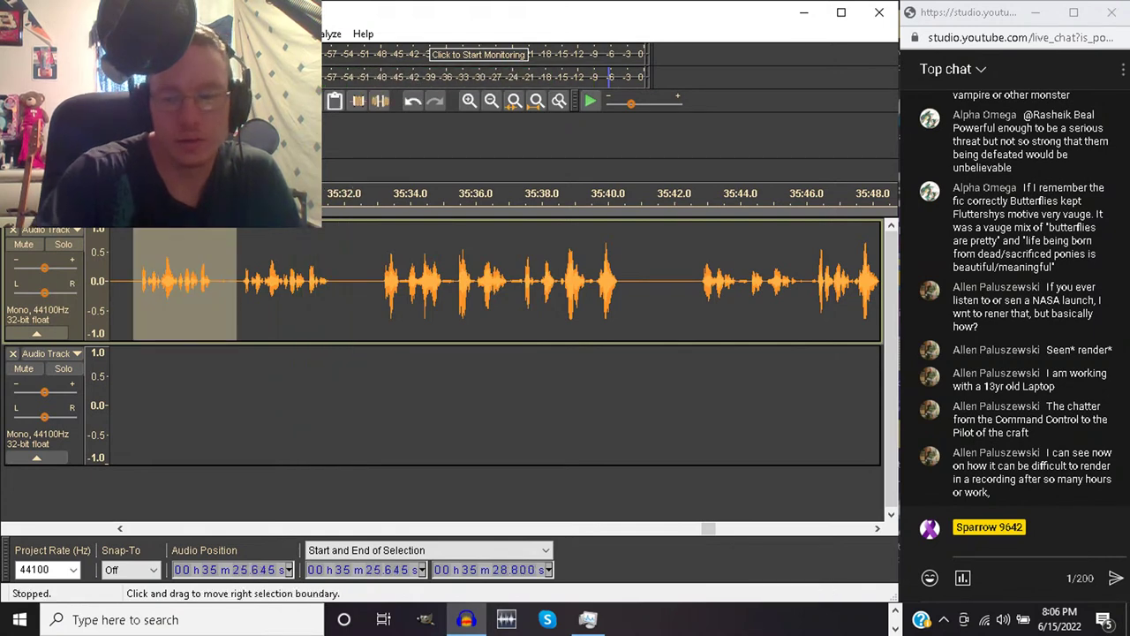
pyautogui.click(133, 282)
pyautogui.press('space')
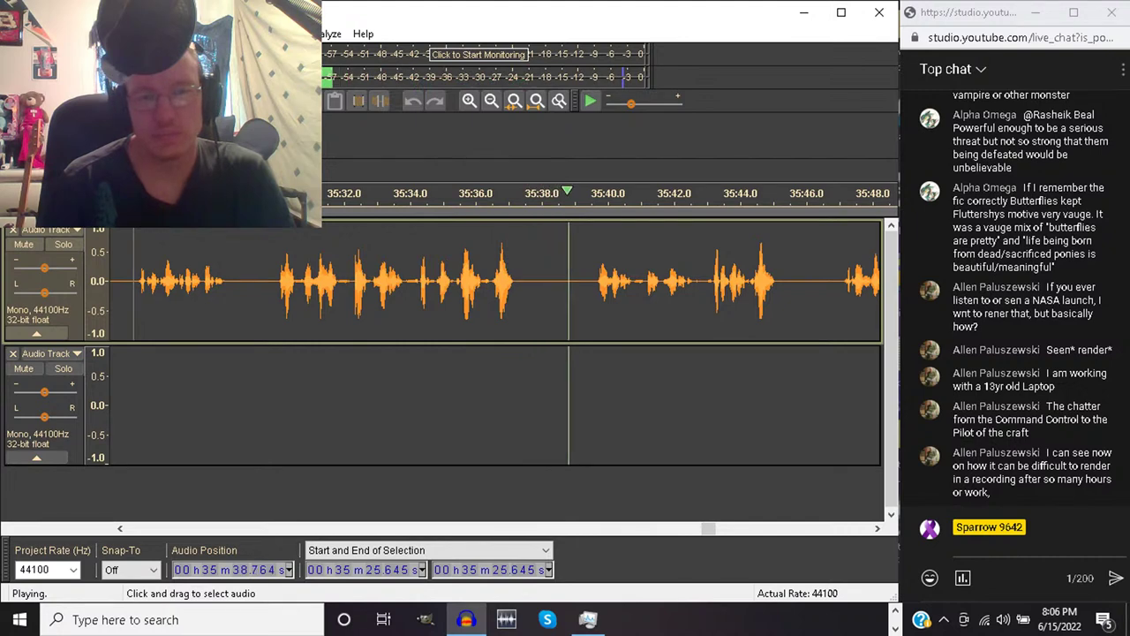
# Replay from about 35:29.9, then Amplify the loud passage from there to about 35:37.9 by -3 dB and listen to it
pyautogui.press('space')
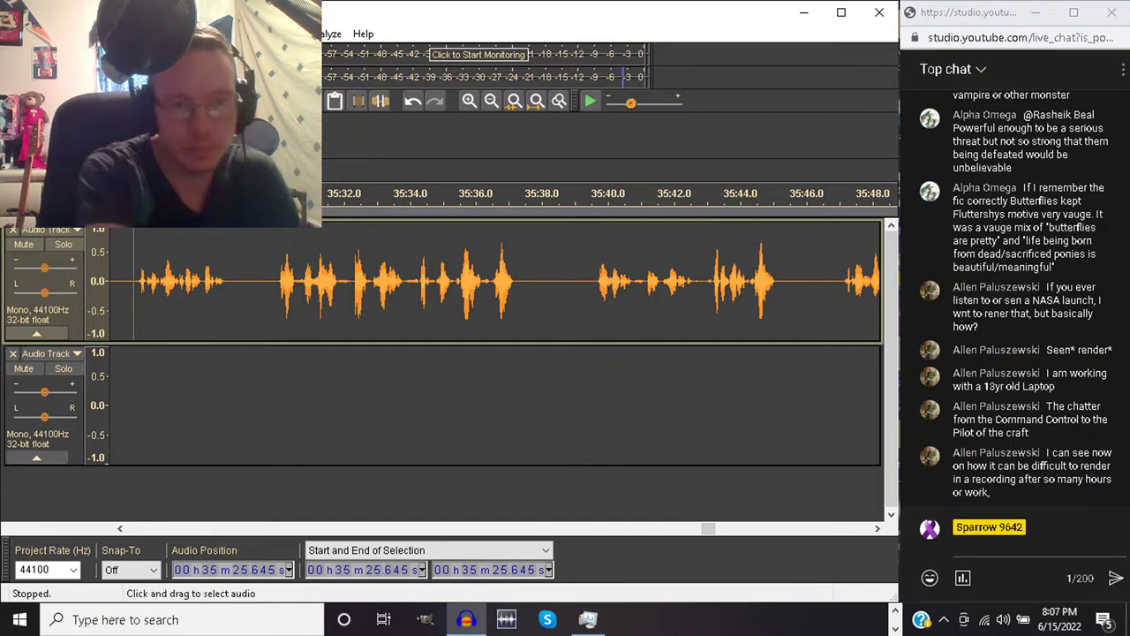
pyautogui.press('space')
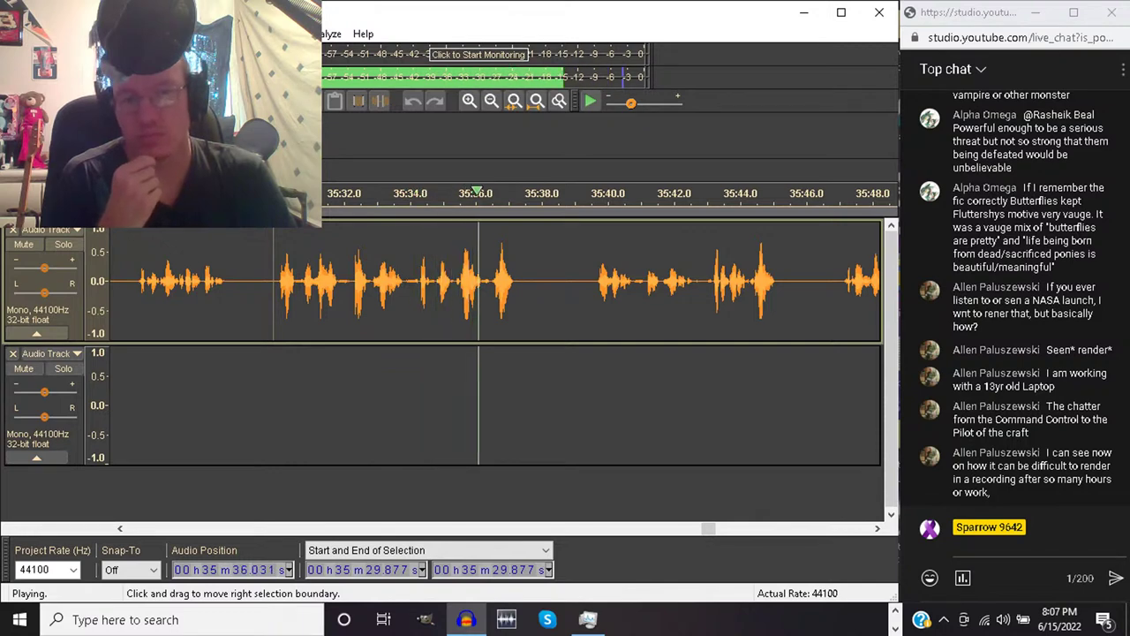
pyautogui.press('space')
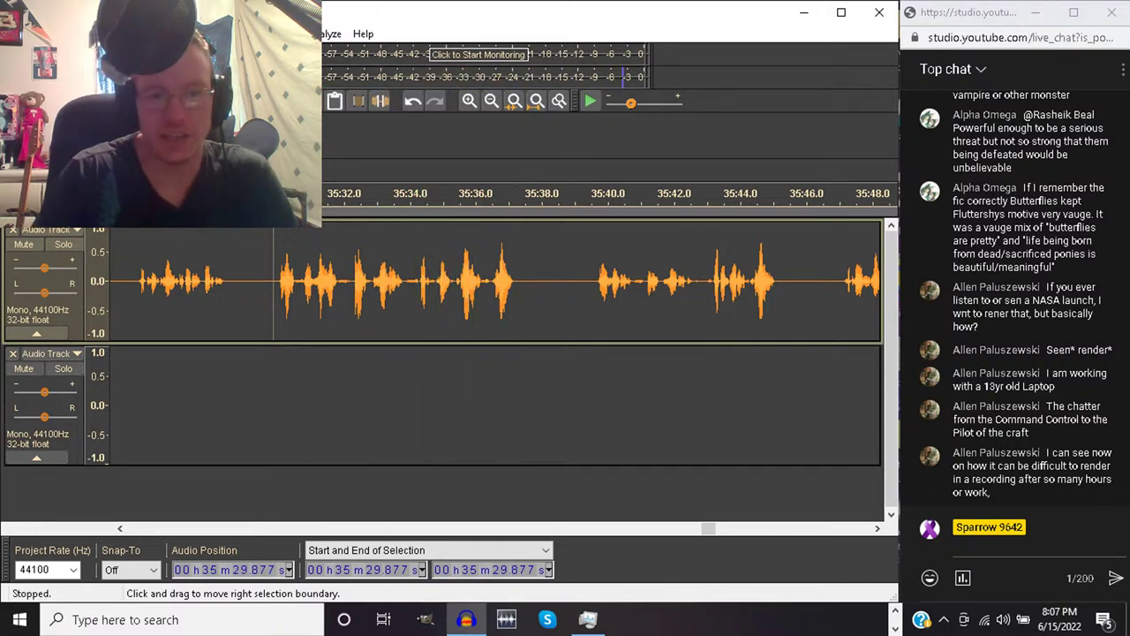
pyautogui.moveTo(273, 283); pyautogui.dragTo(531, 283)
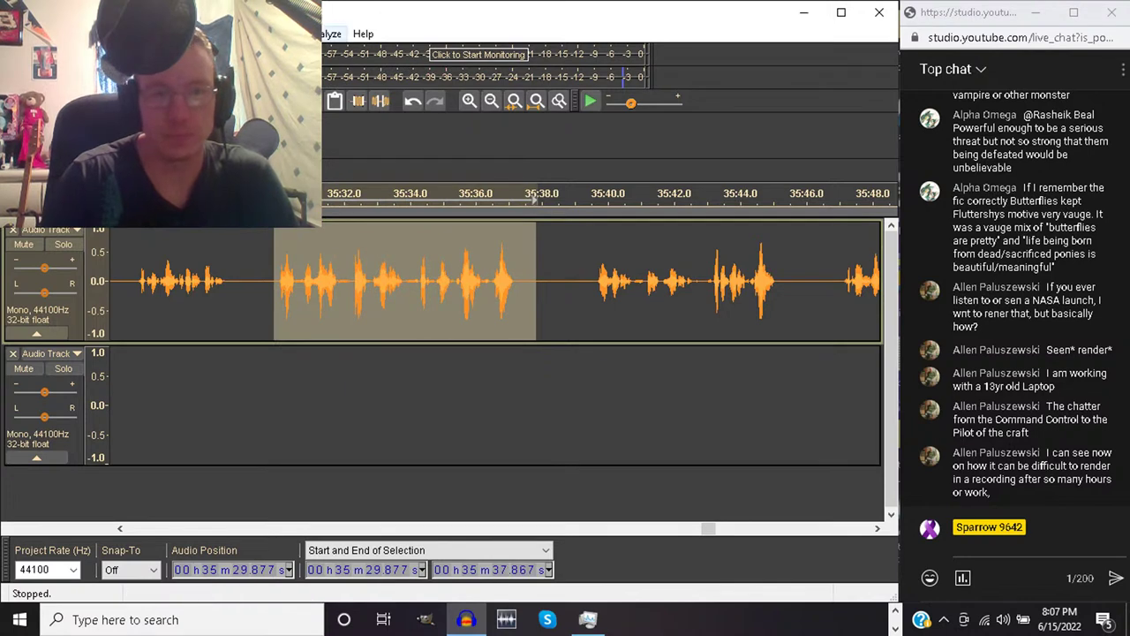
pyautogui.hotkey('alt', 'c')
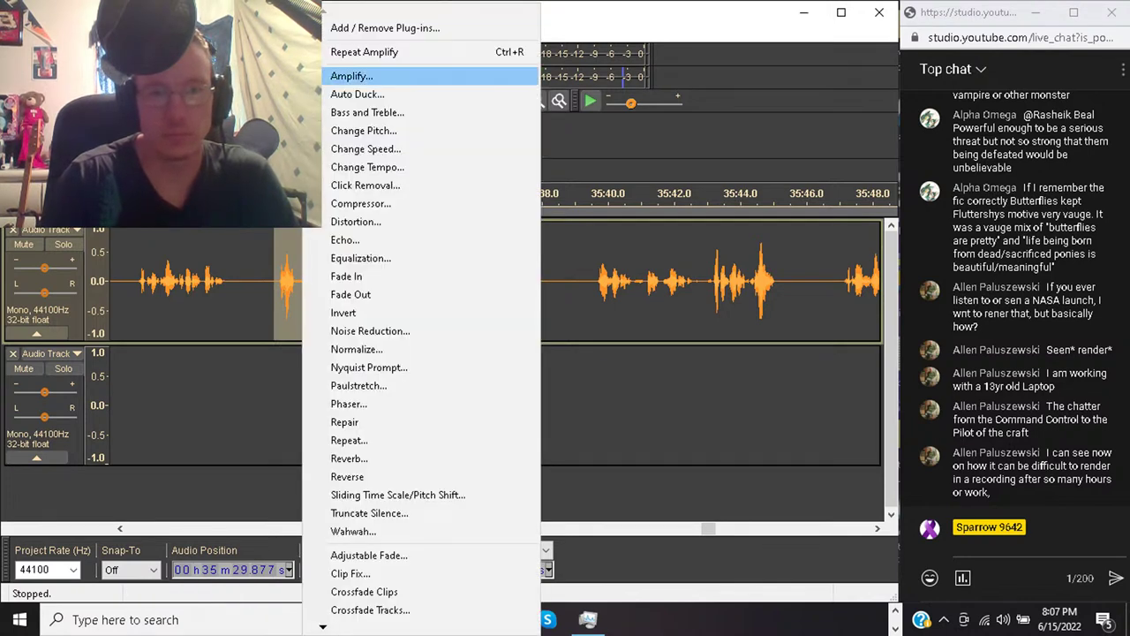
pyautogui.press('Return')
pyautogui.write('-6')
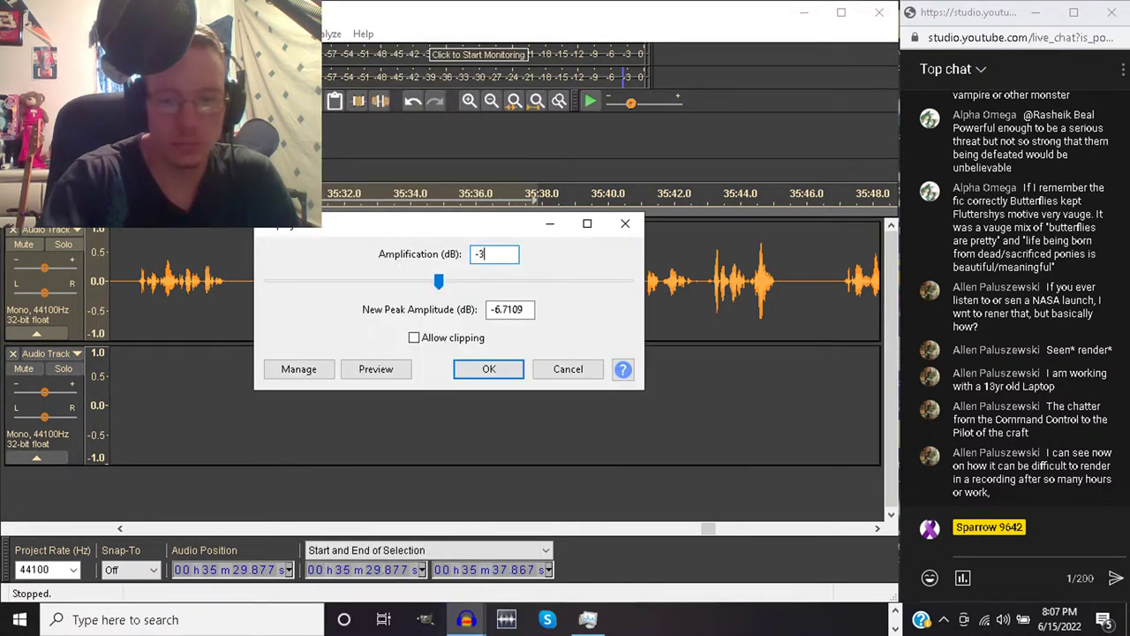
pyautogui.press('Return')
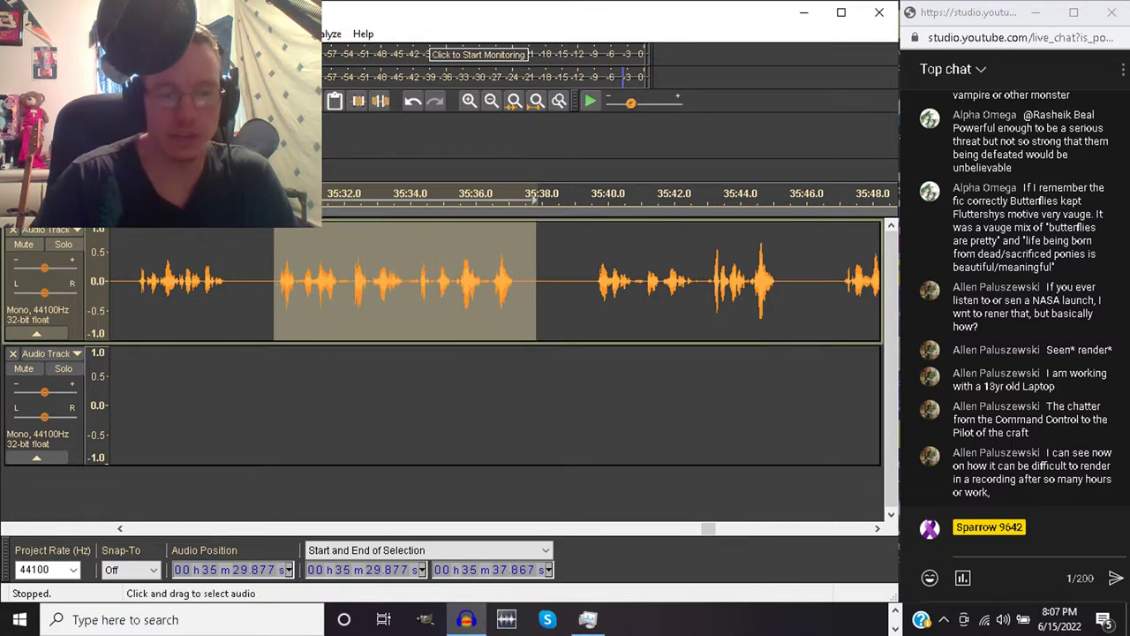
pyautogui.press('space')
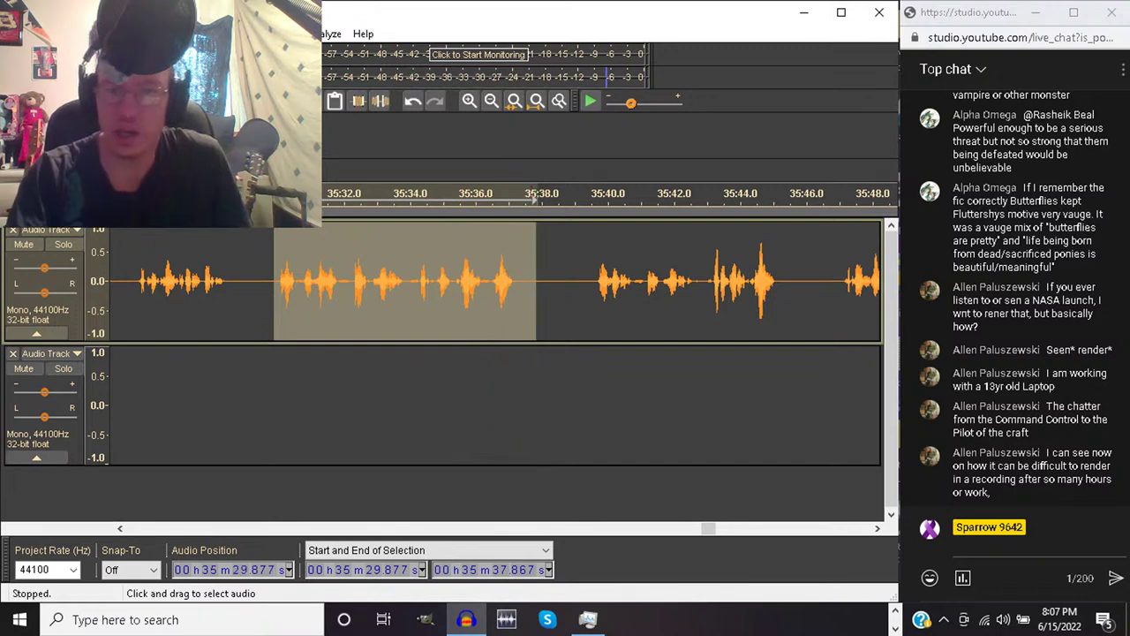
# Listen from about 35:39.4 and compare it by replaying from about 35:29.7, then stop playback
pyautogui.click(592, 200)
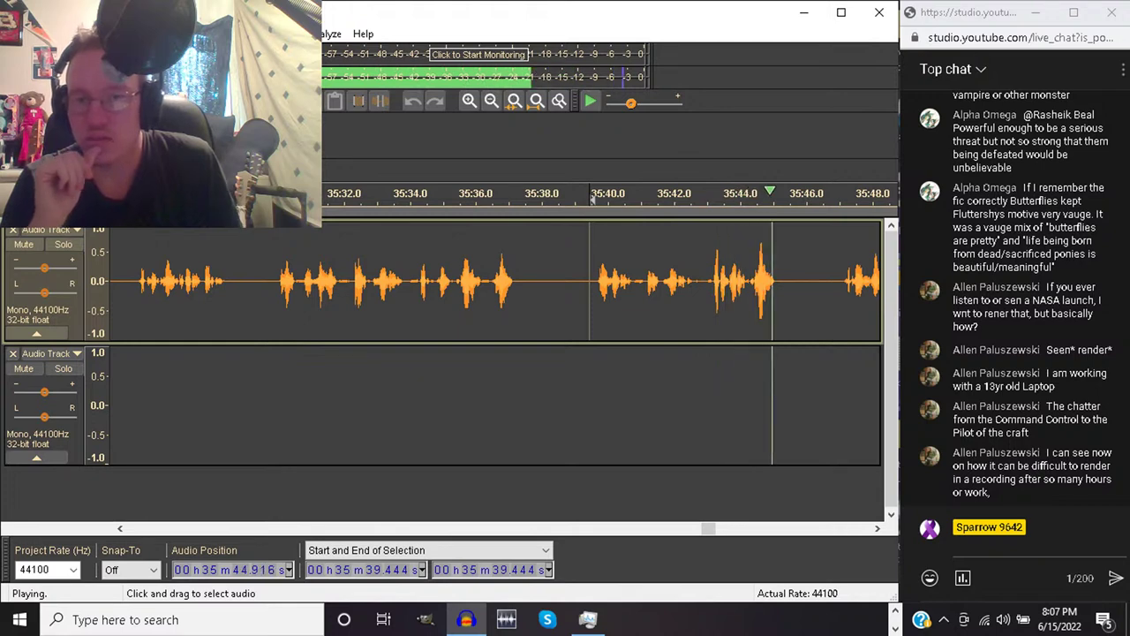
pyautogui.hotkey('shift', 'Left')
pyautogui.press('space')
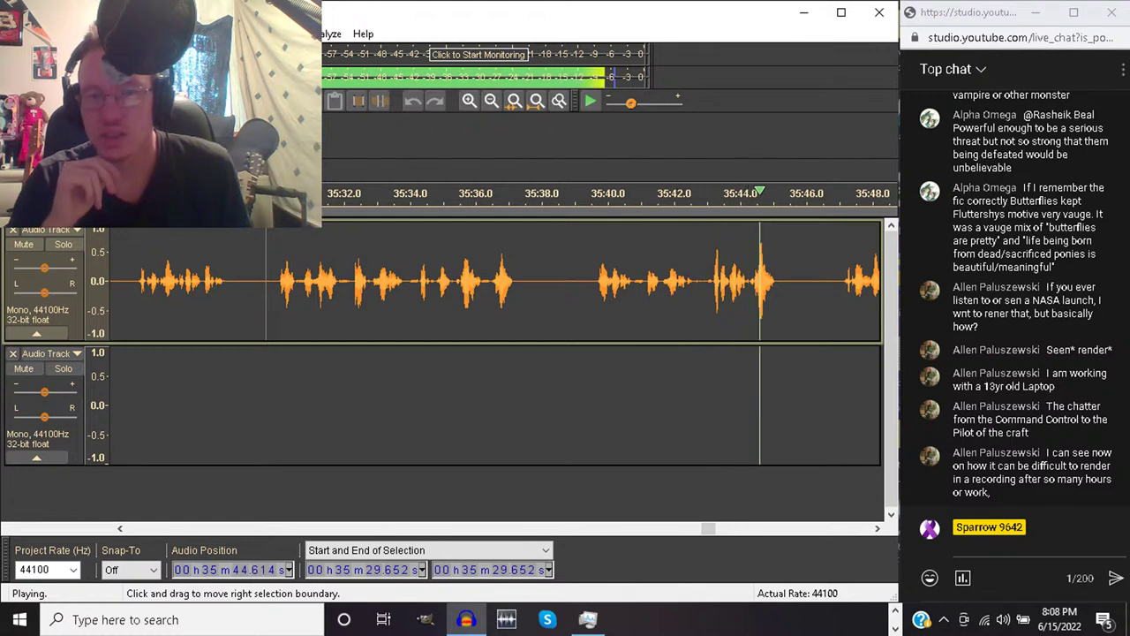
pyautogui.press('space')
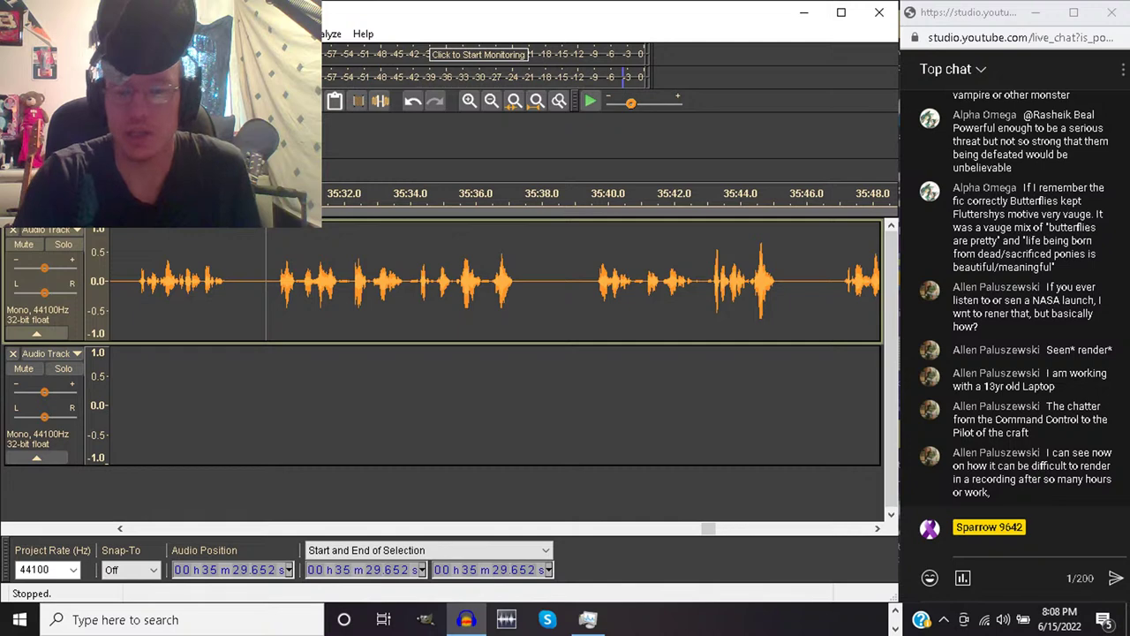
# Switch to the story page in Chrome and examine the dialogue between Zecora and Roseluck for the narrated lines
pyautogui.moveTo(451, 619)
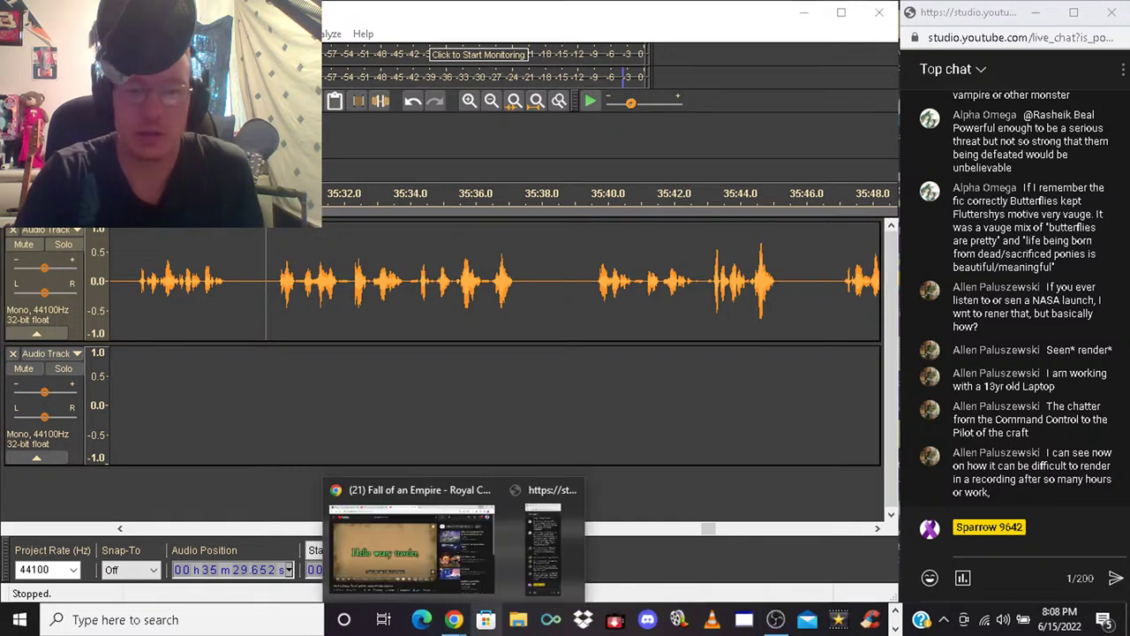
pyautogui.click(411, 546)
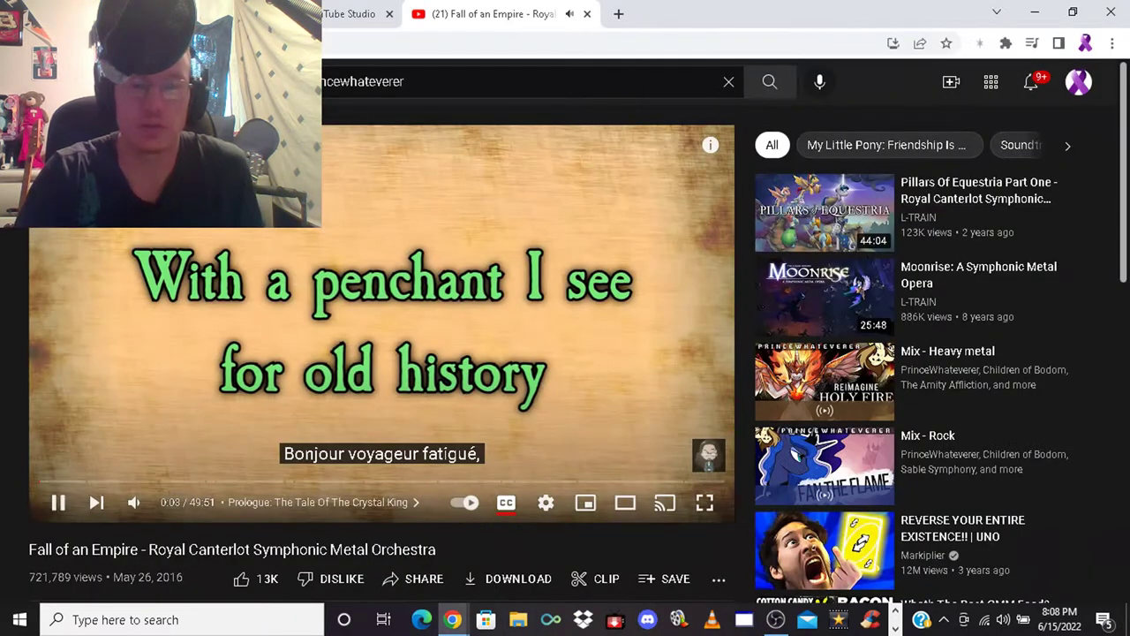
pyautogui.hotkey('ctrl', 'shift', 'Tab')
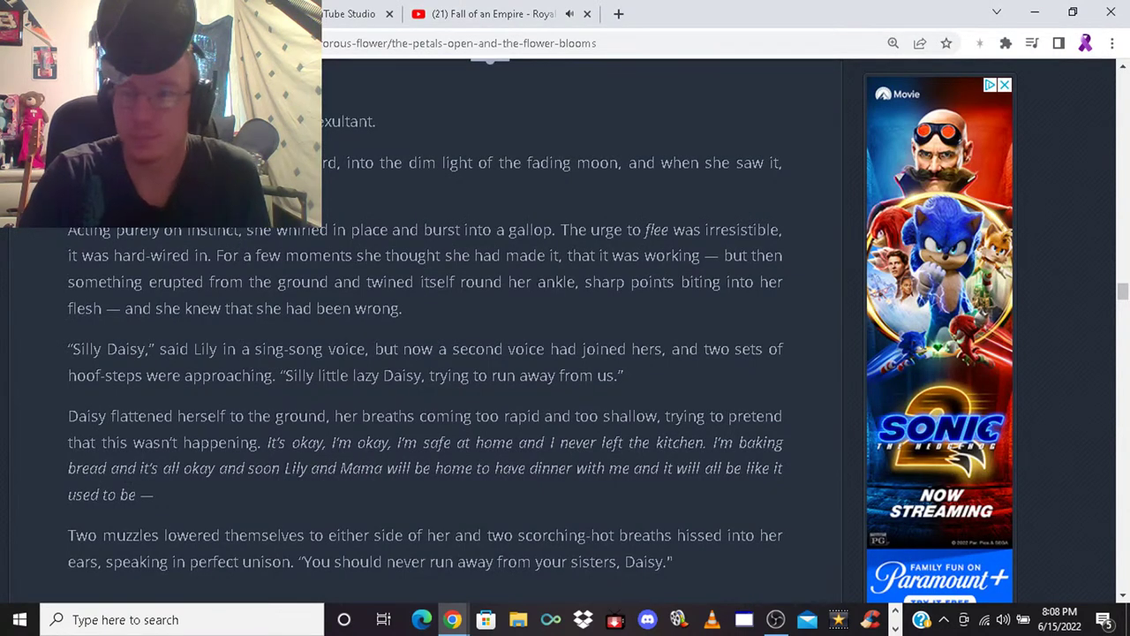
pyautogui.scroll(-15, 424, 327)
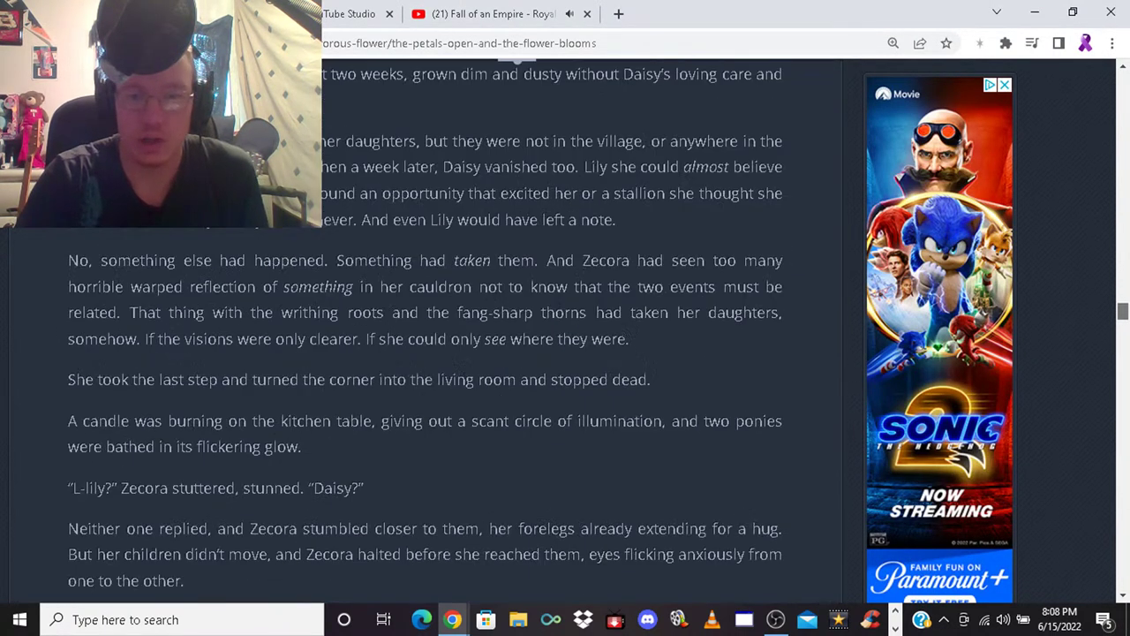
pyautogui.scroll(-5, 424, 327)
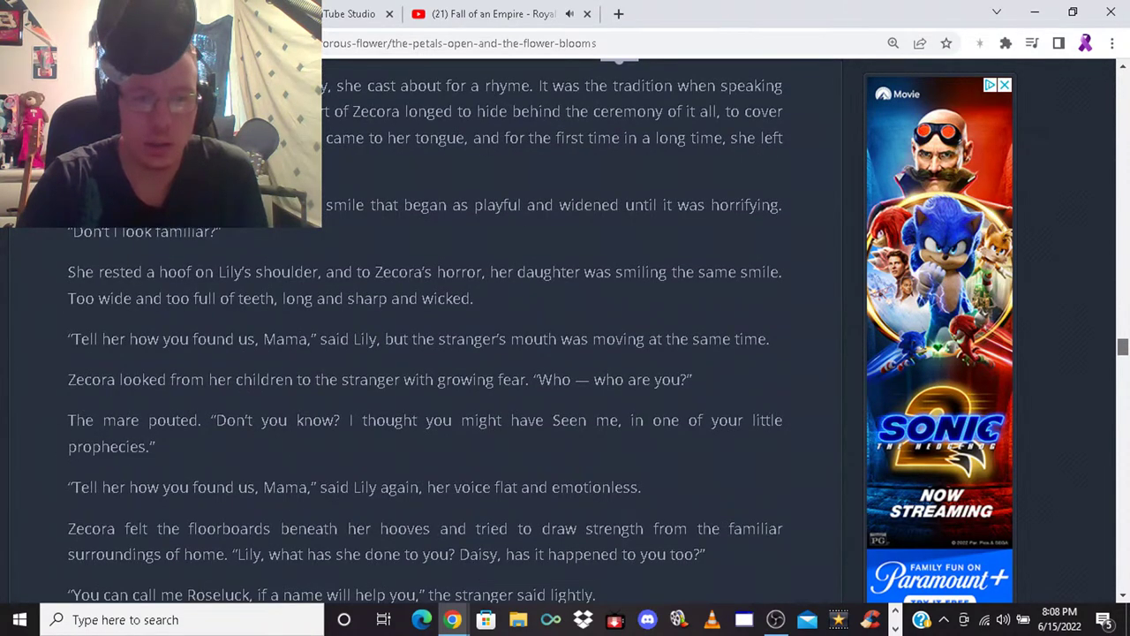
pyautogui.scroll(-2, 424, 326)
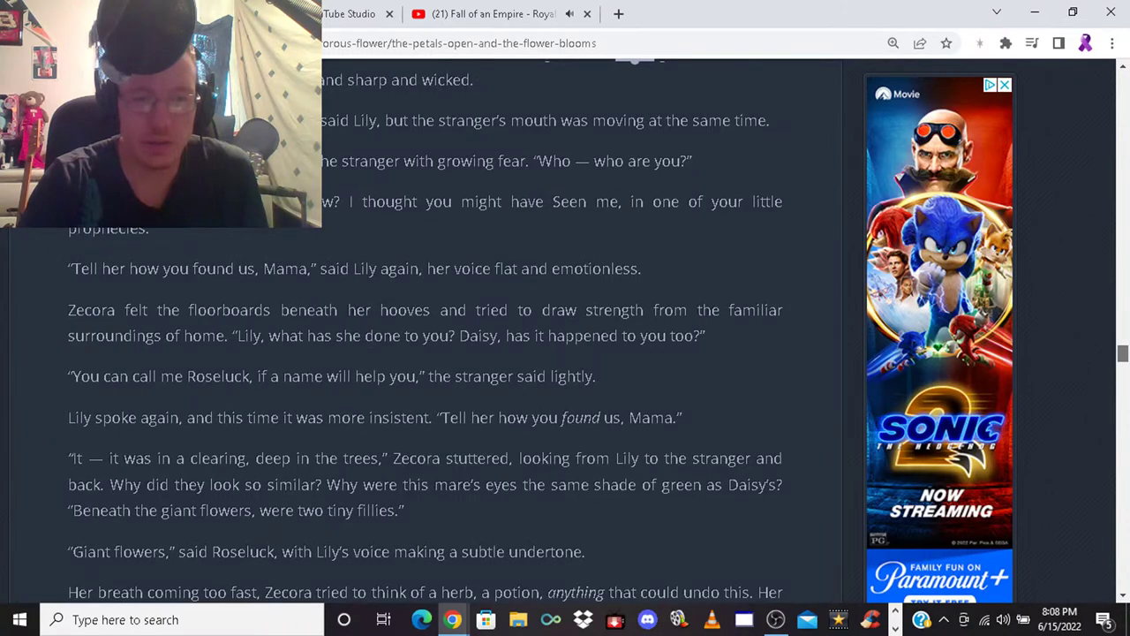
pyautogui.scroll(-4, 423, 327)
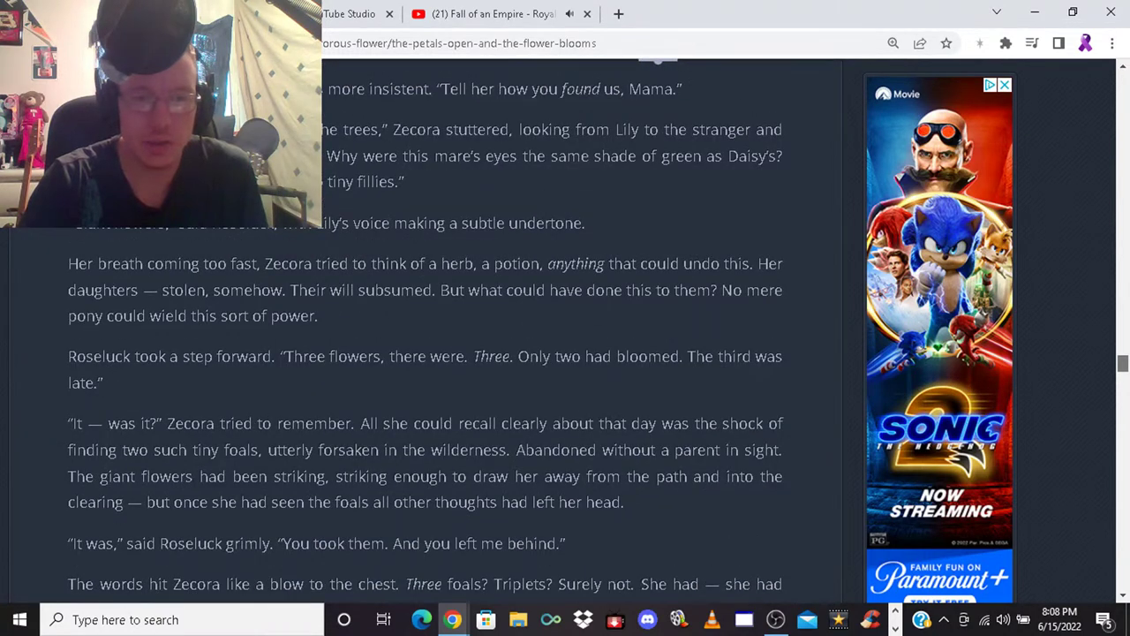
pyautogui.scroll(-1, 424, 327)
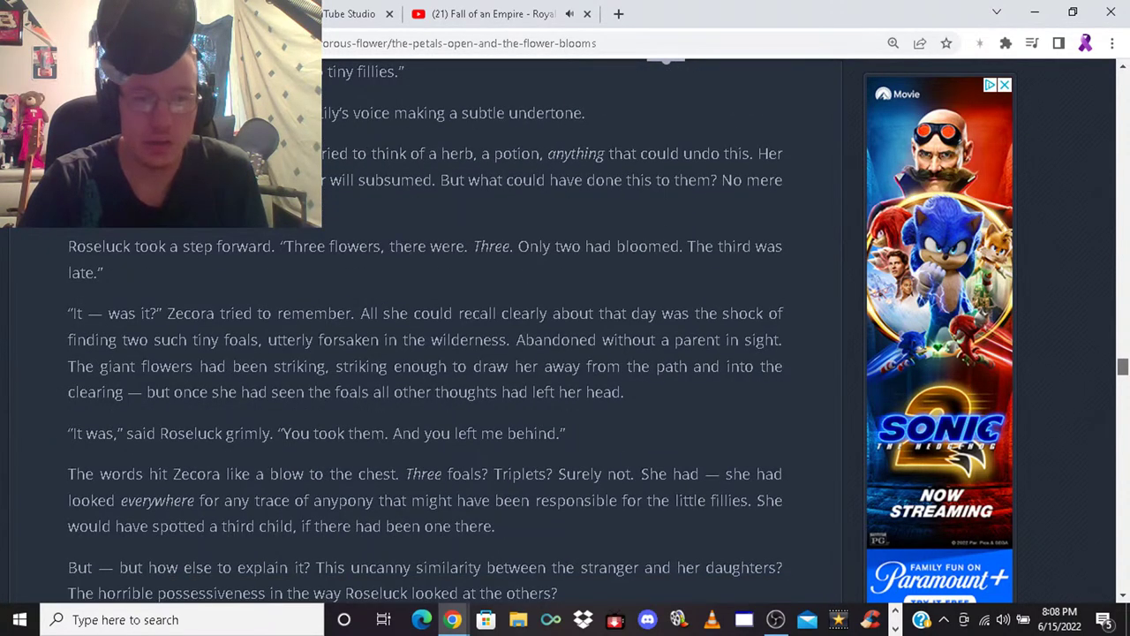
pyautogui.scroll(-1, 424, 326)
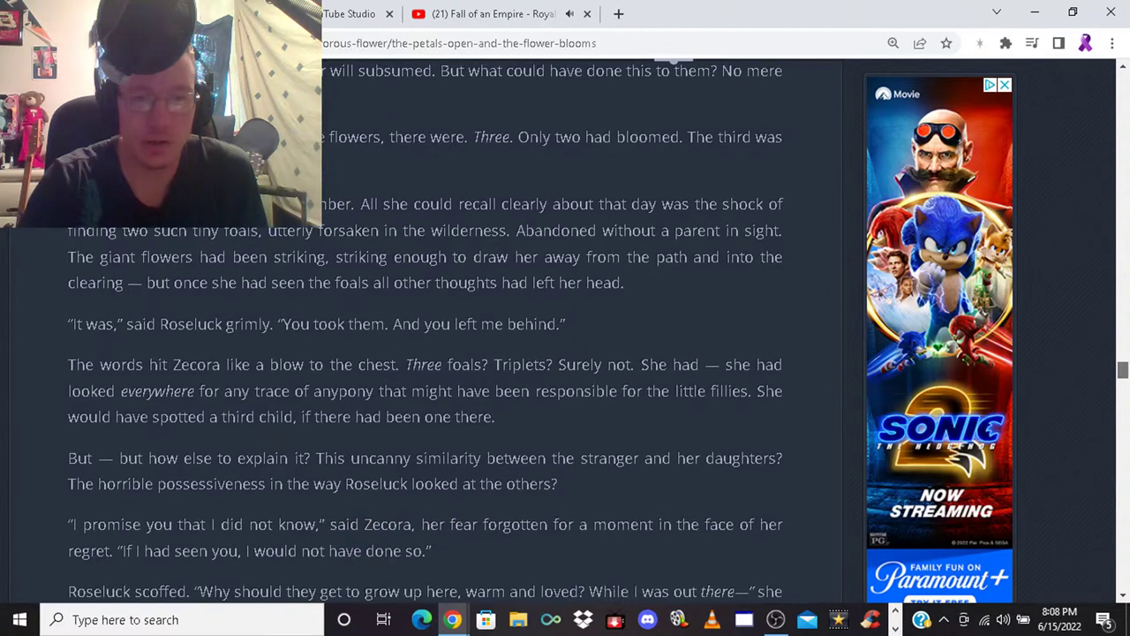
pyautogui.scroll(-3, 424, 327)
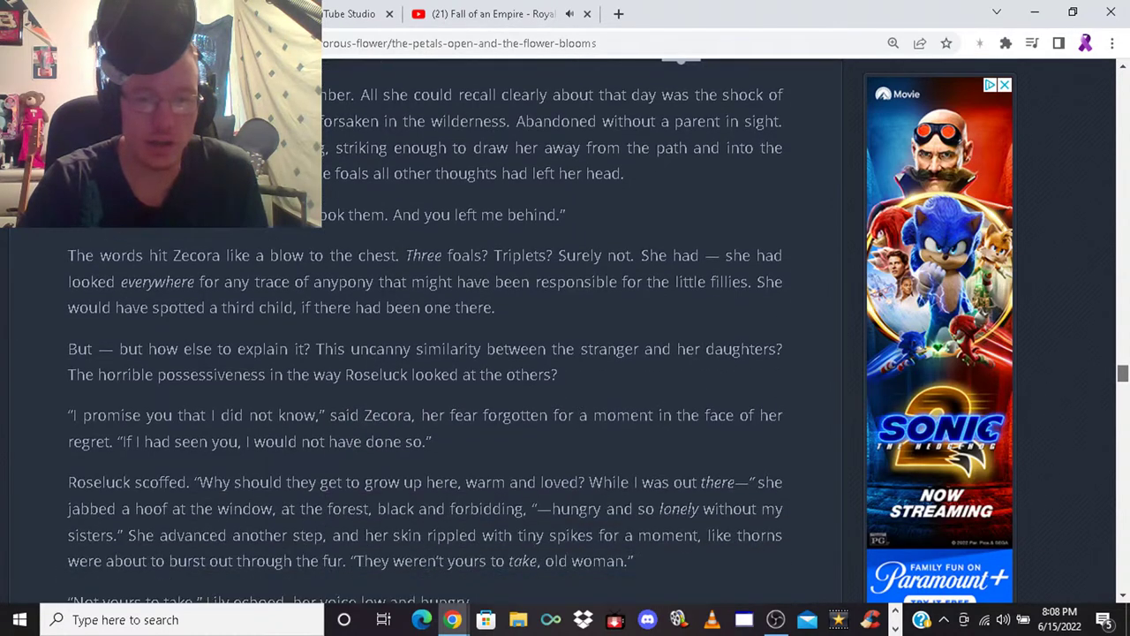
pyautogui.scroll(-2, 424, 331)
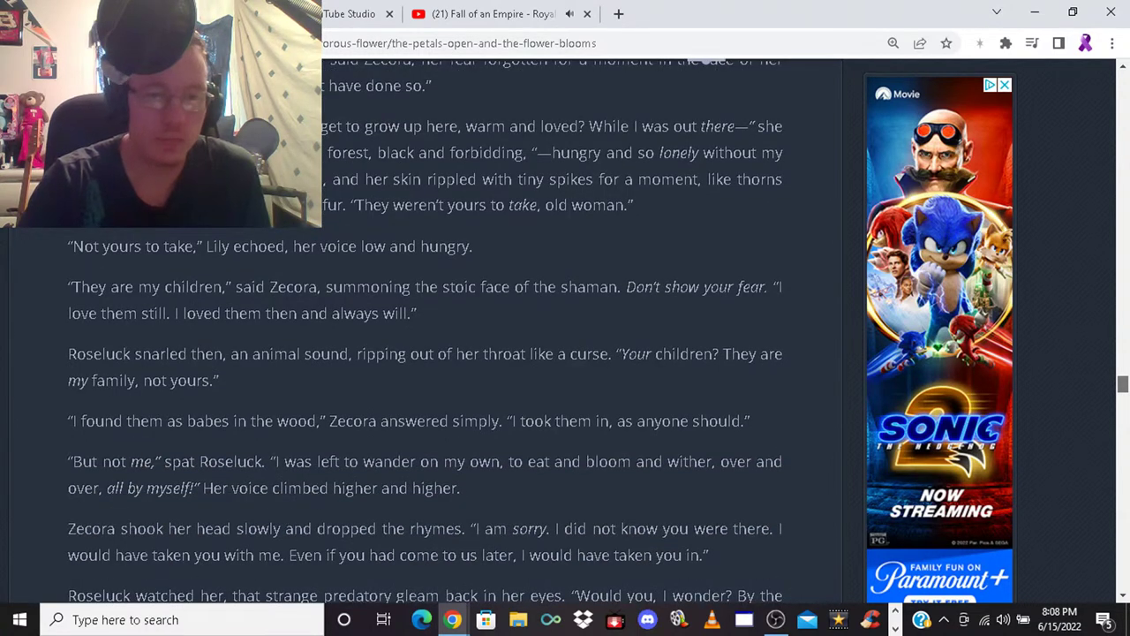
pyautogui.scroll(-2, 424, 331)
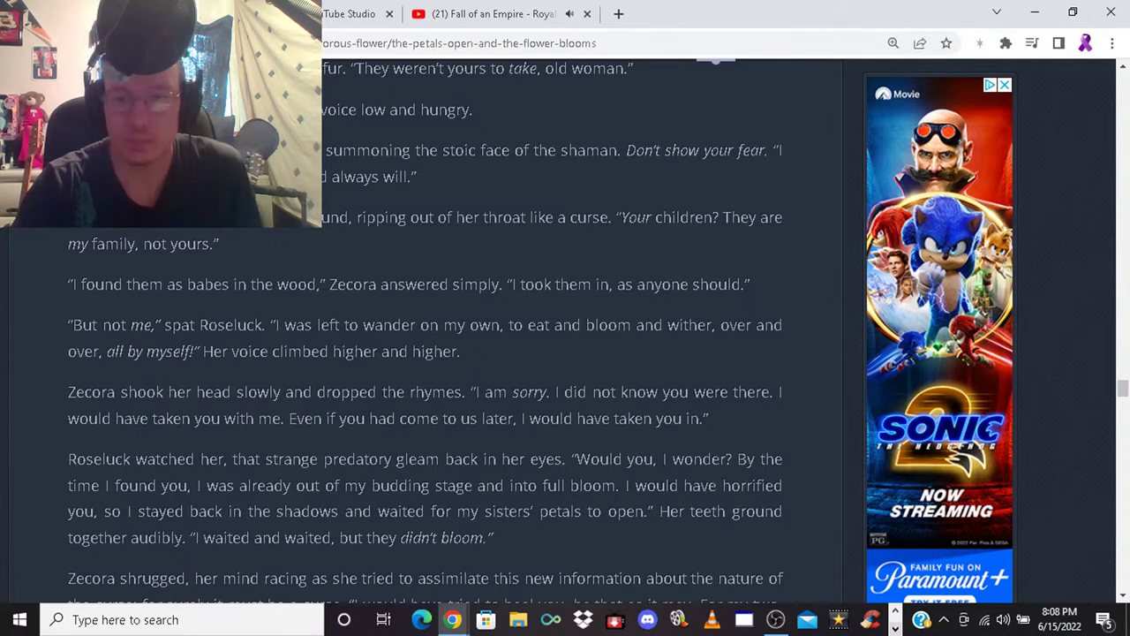
# Switch back to Audacity and replay the passage from about 35:29.7, stopping after its last phrase
pyautogui.click(895, 627)
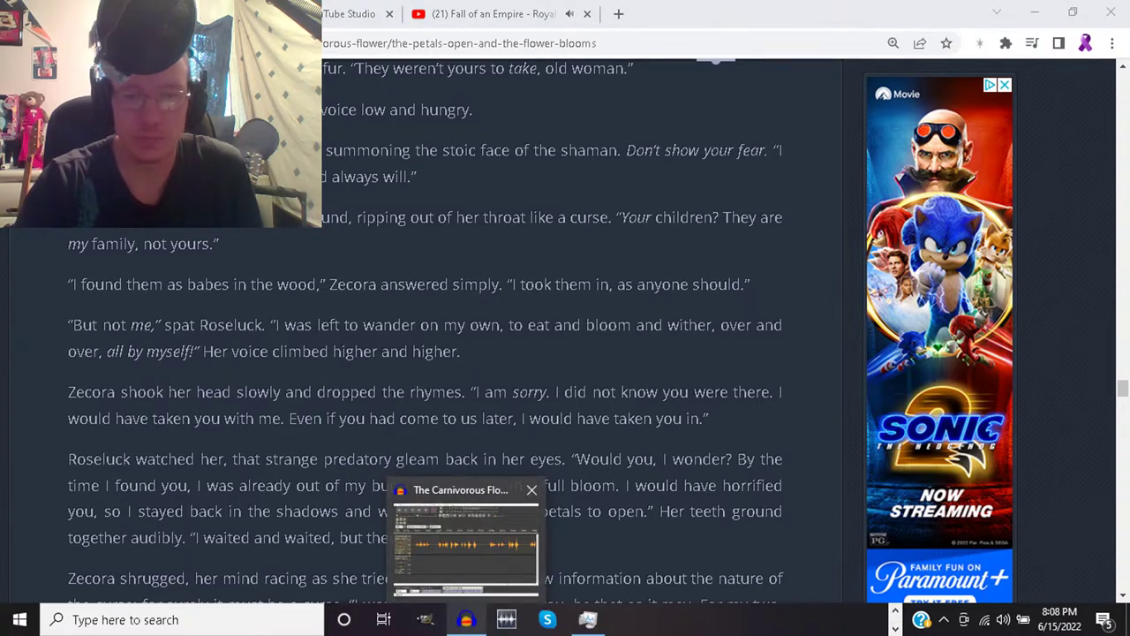
pyautogui.click(466, 619)
pyautogui.press('space')
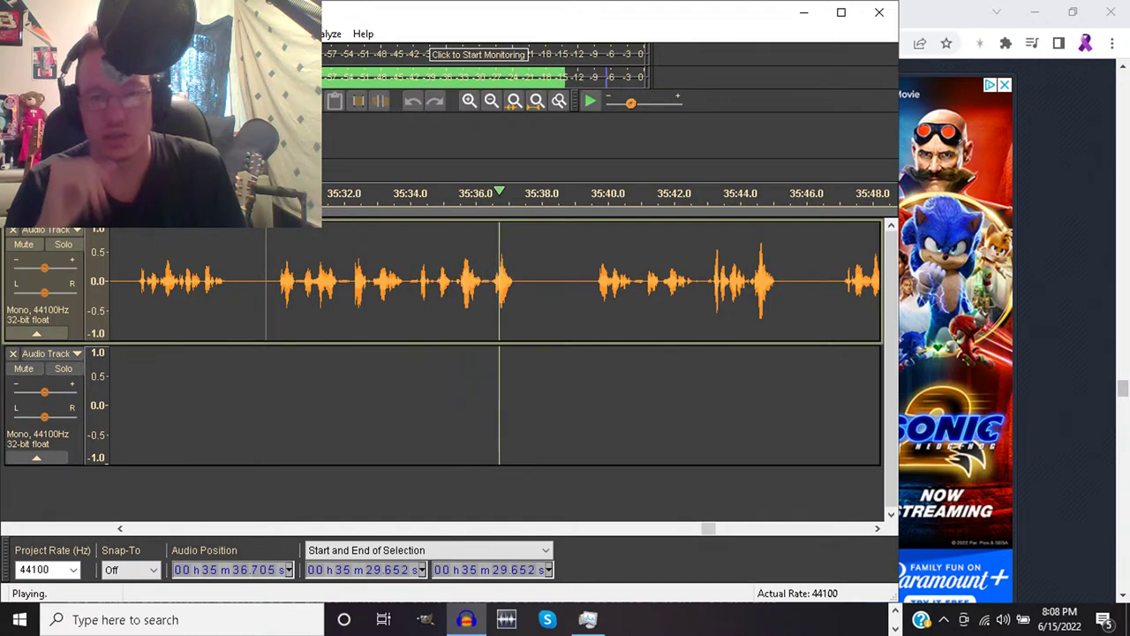
pyautogui.press('space')
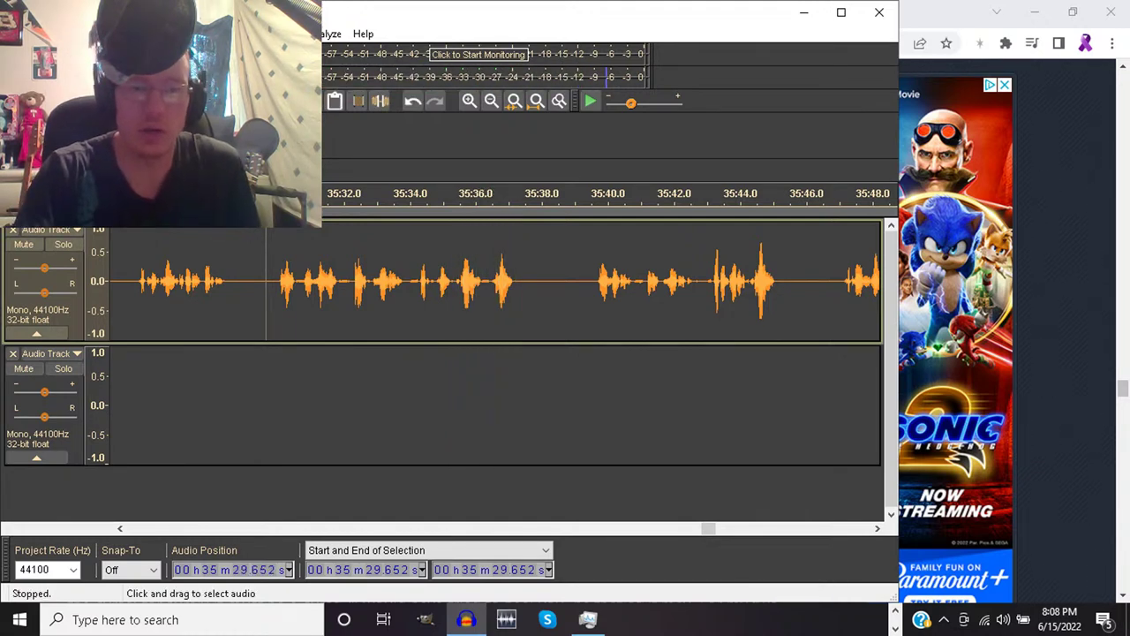
# Delete the take from about 35:29.7 to 35:39.4 and play from the cut
pyautogui.moveTo(266, 282); pyautogui.dragTo(584, 283)
pyautogui.press('Delete')
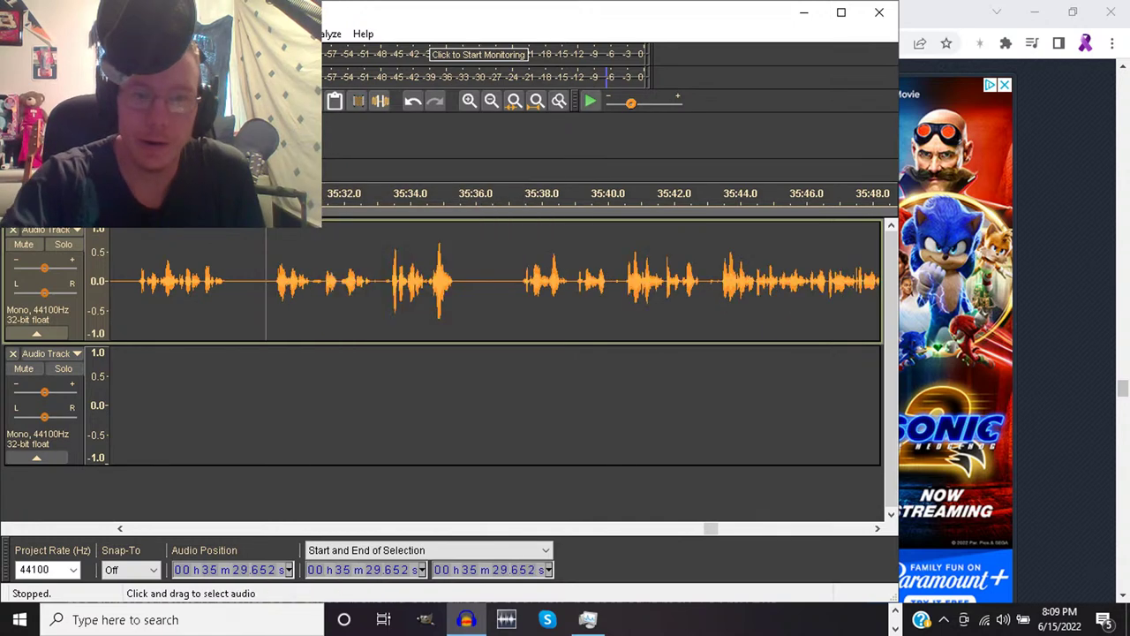
pyautogui.press('space')
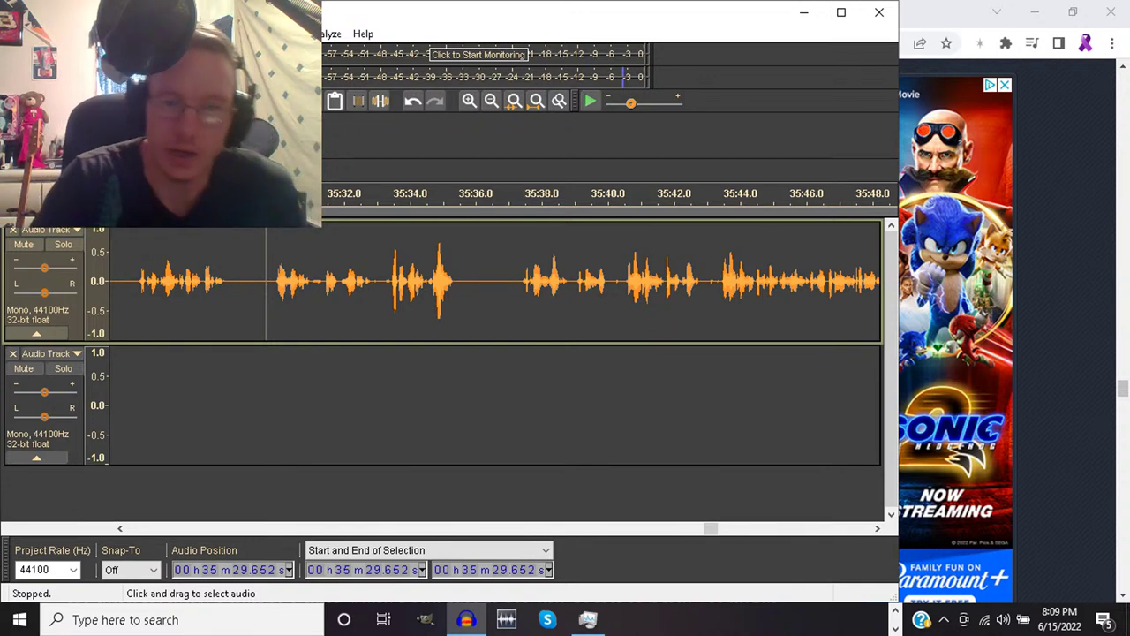
# Delete the take from about 35:39 to 35:43.3 and play from about 35:37.4 with the live chat window in front
pyautogui.click(508, 283)
pyautogui.press('space')
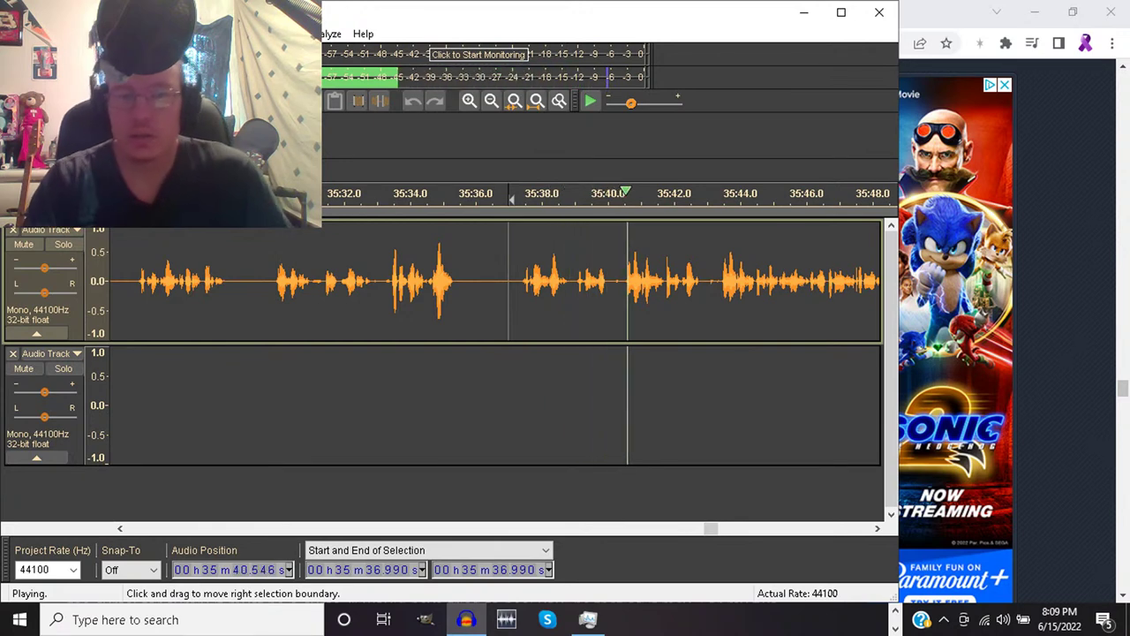
pyautogui.click(574, 283)
pyautogui.moveTo(574, 282); pyautogui.dragTo(717, 283)
pyautogui.press('space')
pyautogui.press('Delete')
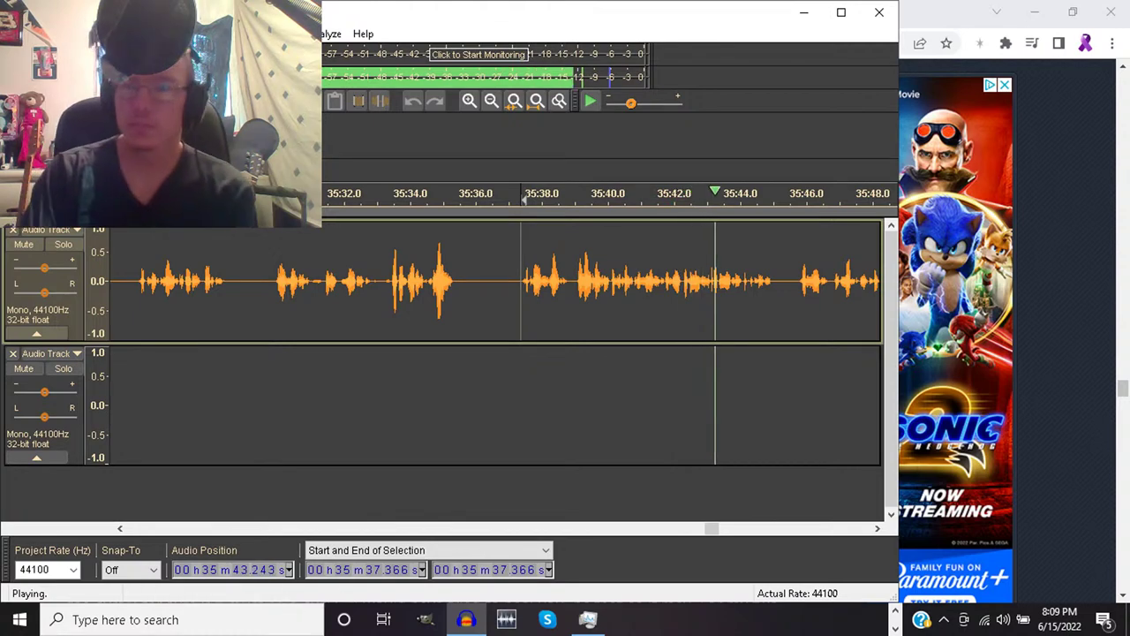
pyautogui.hotkey('alt', 'Tab')
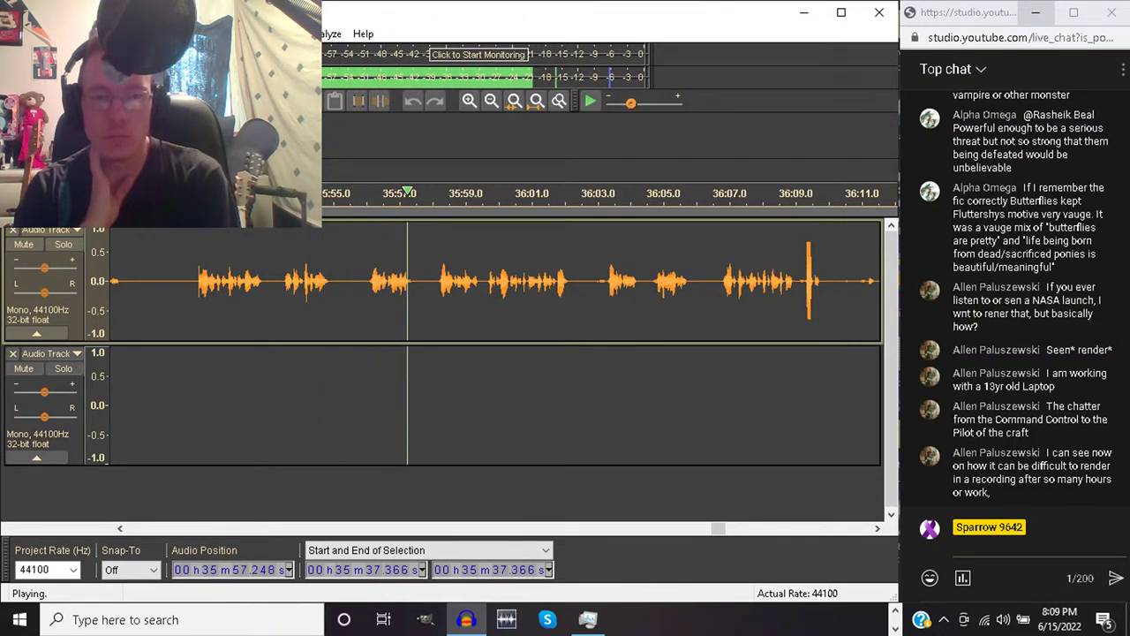
# Delete the take from about 35:55.7 to 36:11.8 and play from the cut
pyautogui.click(358, 283)
pyautogui.moveTo(358, 282); pyautogui.dragTo(665, 283)
pyautogui.press('space')
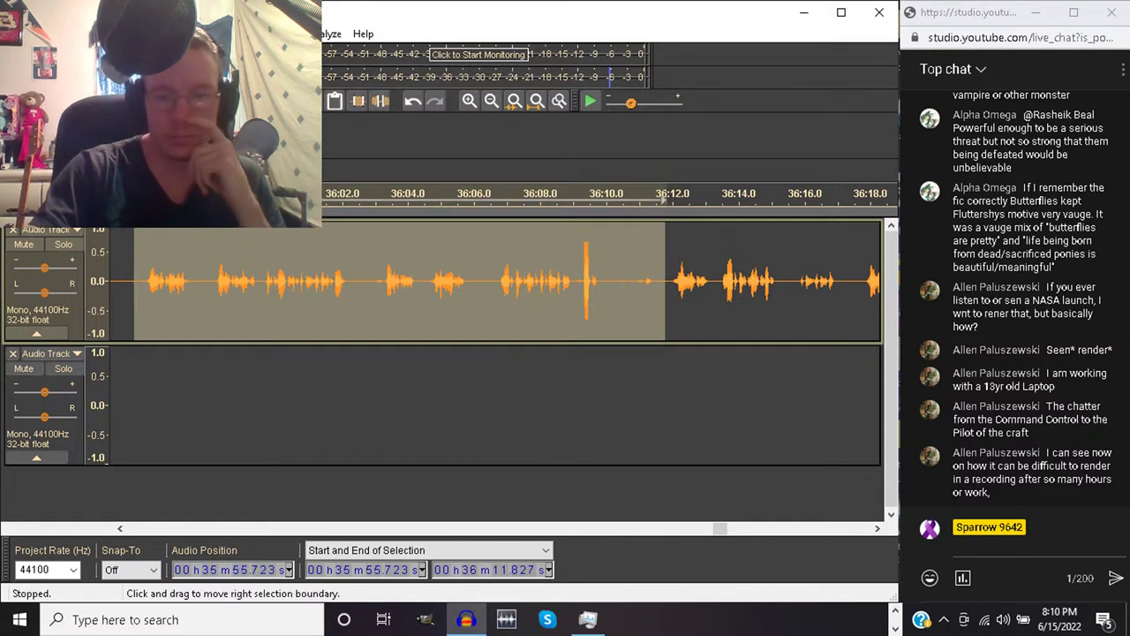
pyautogui.press('Left')
pyautogui.press('space')
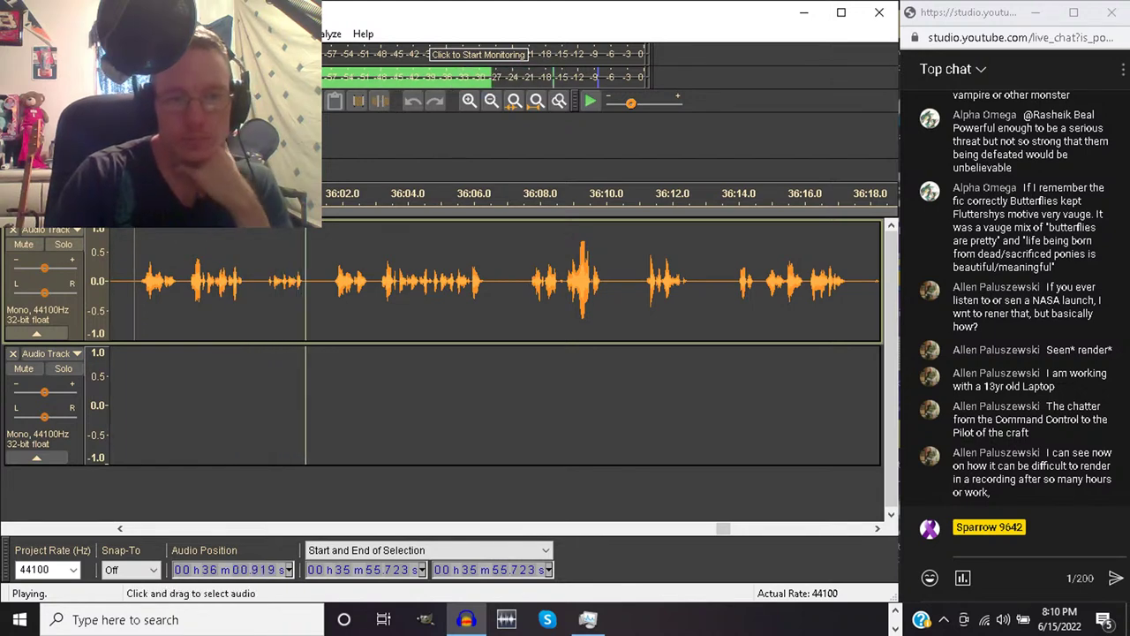
# Delete the passage from about 35:55.7 to 36:01.7 and play on from the cut
pyautogui.moveTo(134, 220); pyautogui.dragTo(329, 221)
pyautogui.press('space')
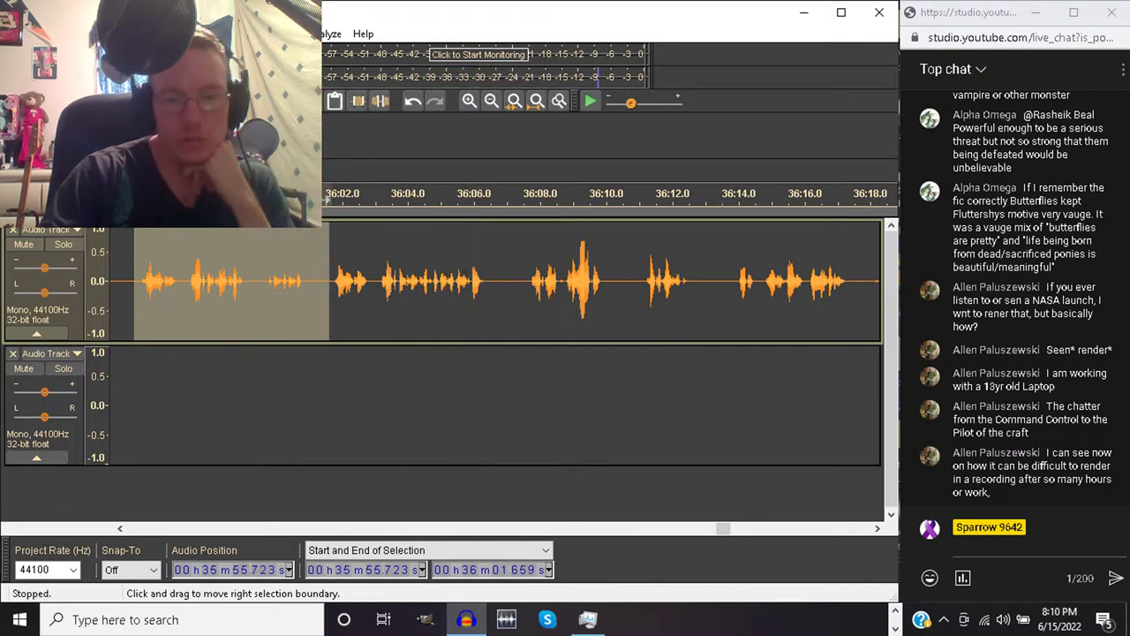
pyautogui.press('Delete')
pyautogui.press('space')
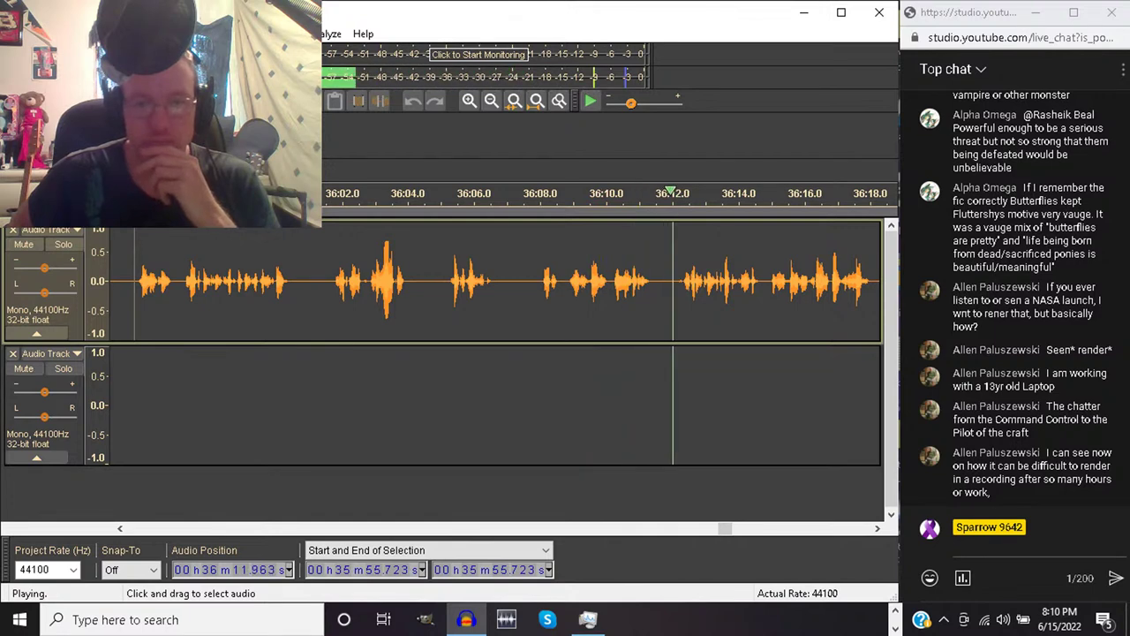
# Play from about 36:01.7 and delete the short phrase from about 36:30.9 to 36:32.3
pyautogui.click(332, 283)
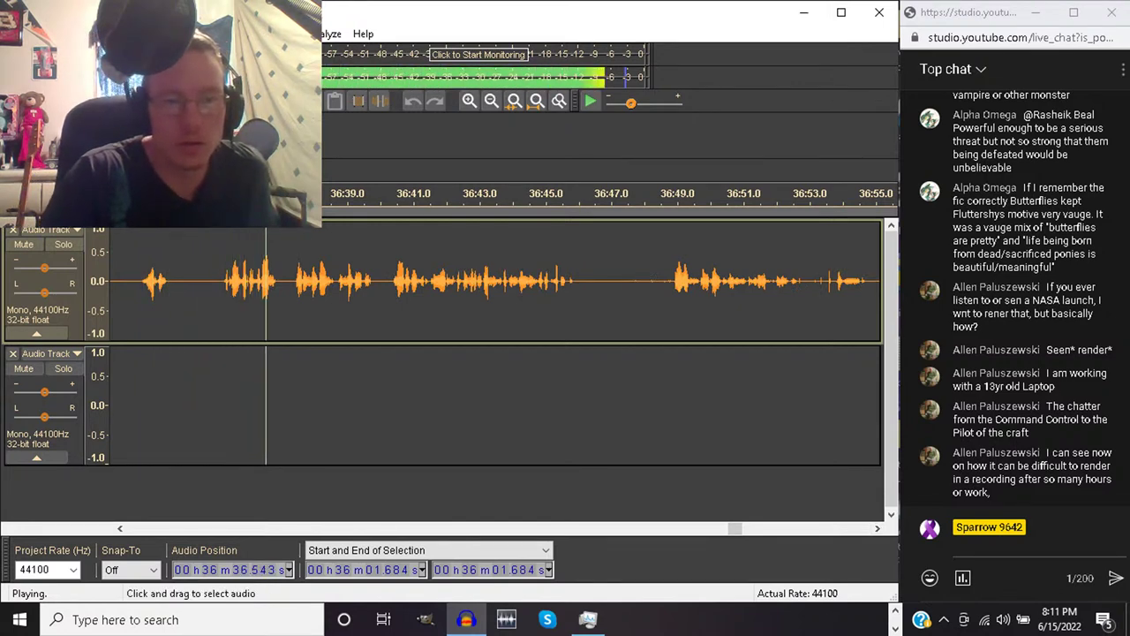
pyautogui.moveTo(350, 283); pyautogui.dragTo(280, 283)
pyautogui.press('space')
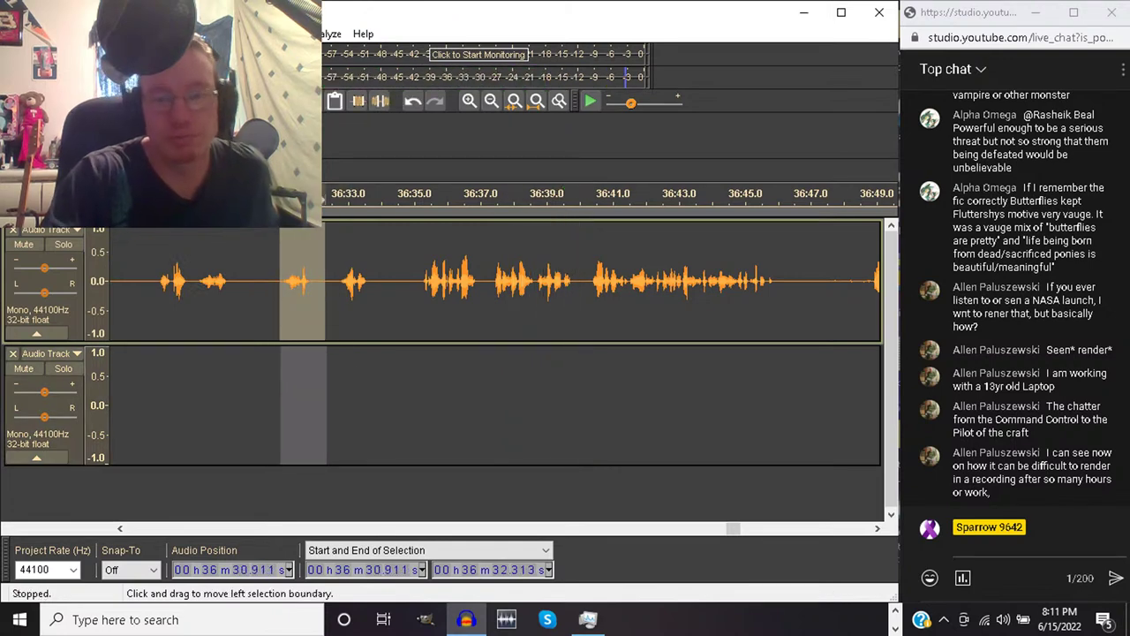
pyautogui.press('Delete')
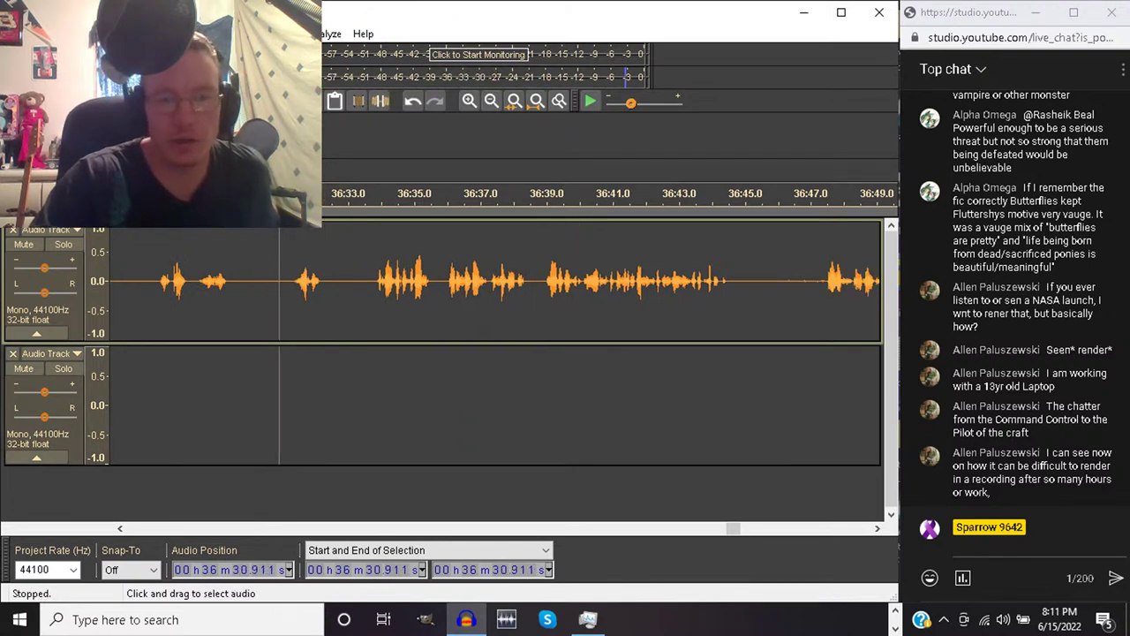
# Listen from about 36:30.2 and shorten the pause there by about 0.3 seconds
pyautogui.click(192, 406)
pyautogui.press('space')
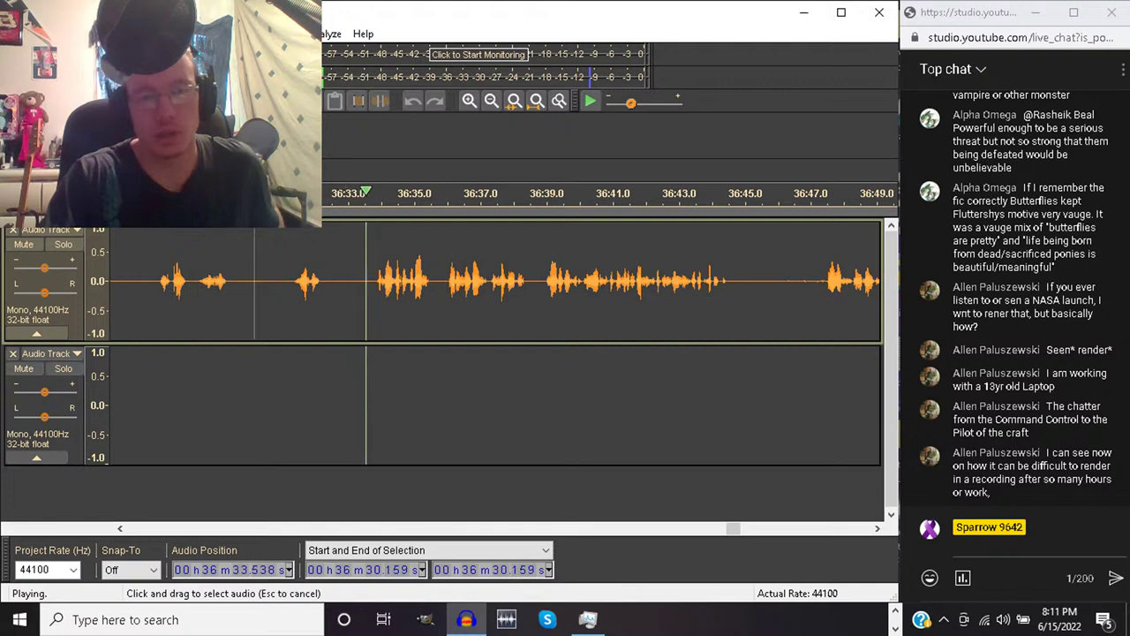
pyautogui.moveTo(265, 283); pyautogui.dragTo(254, 282)
pyautogui.press('Delete')
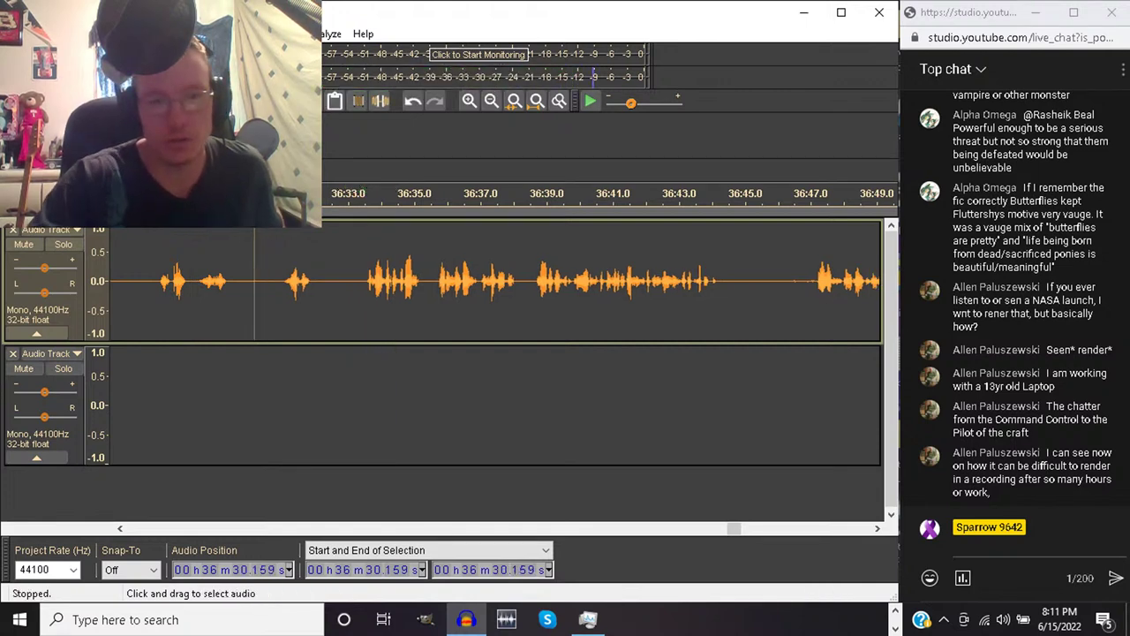
# Replay the passage from about 36:33.3 and stop once the following phrase begins near 36:47
pyautogui.press('space')
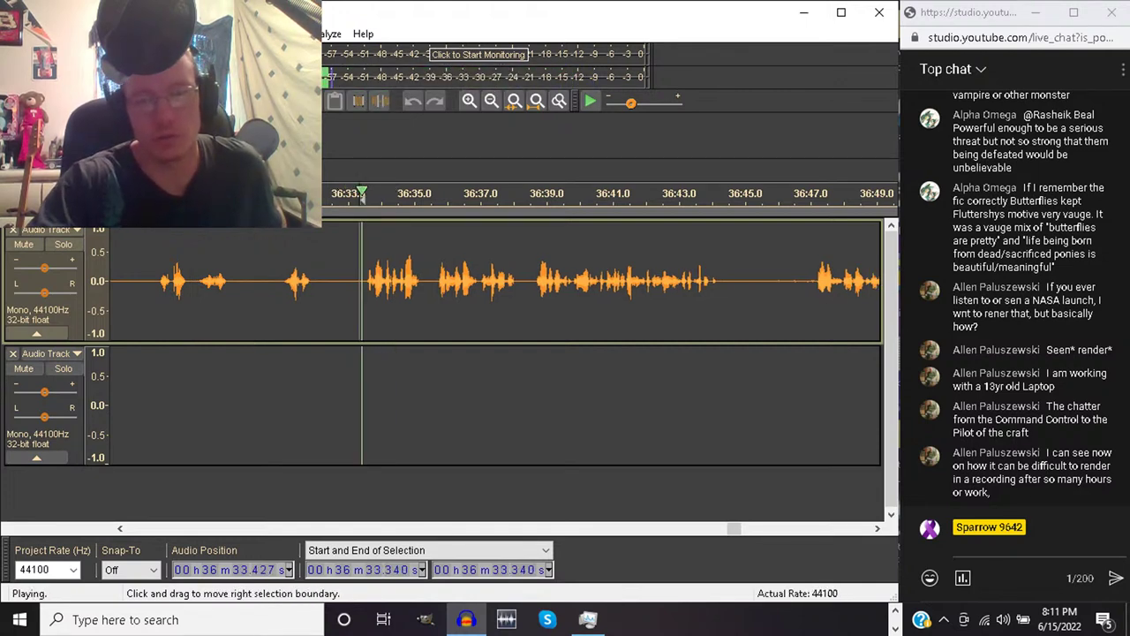
pyautogui.press('space')
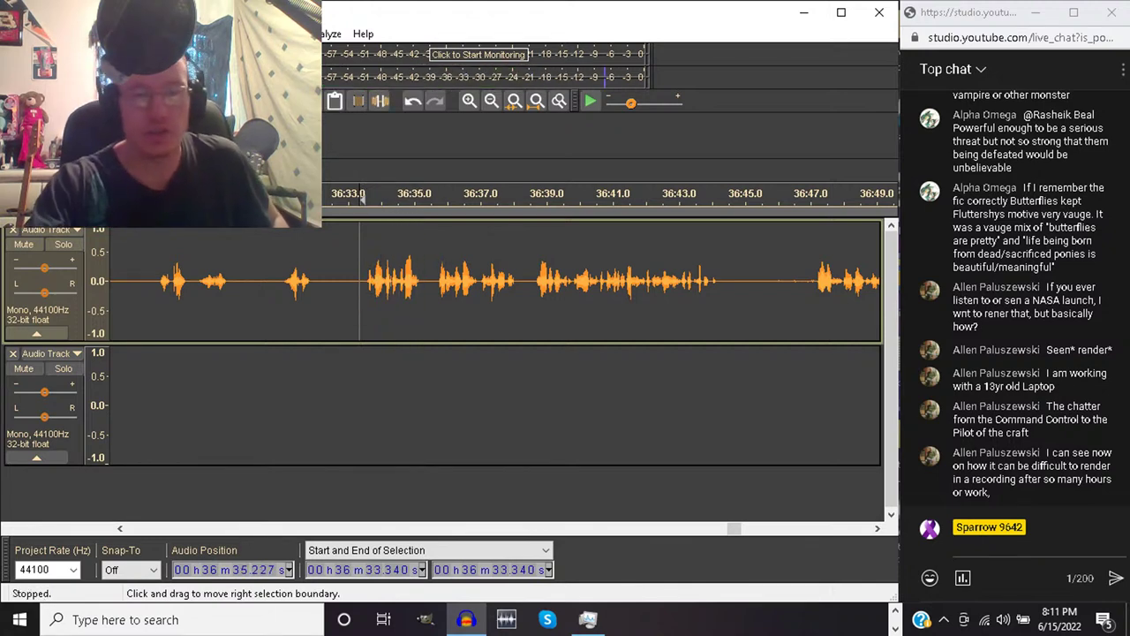
pyautogui.hotkey('alt', 'f')
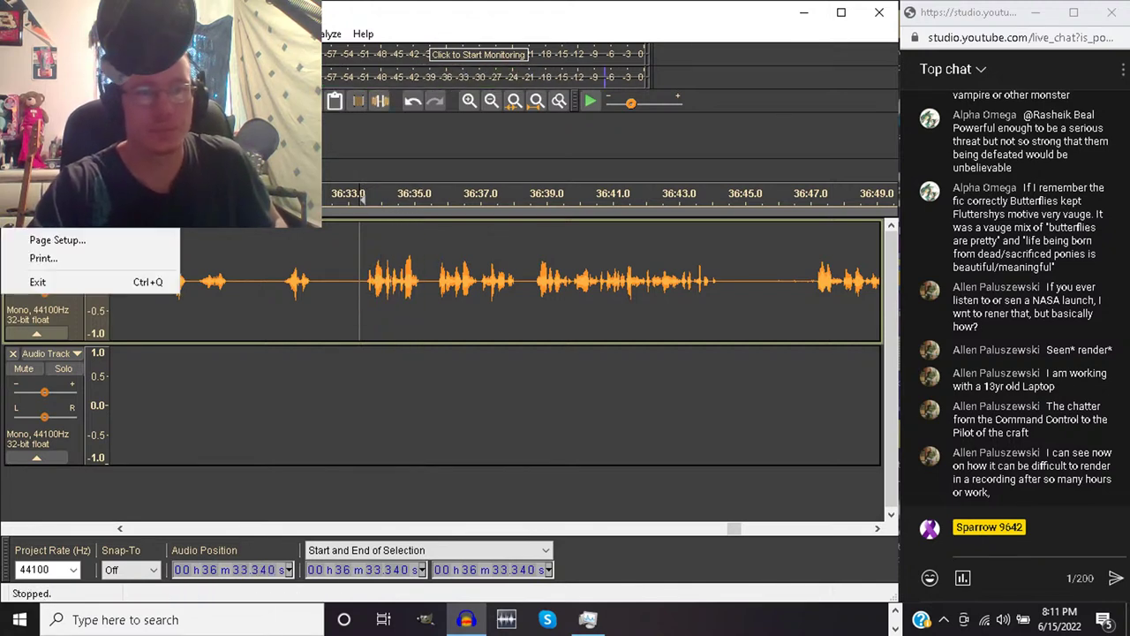
pyautogui.press('Escape')
pyautogui.press('space')
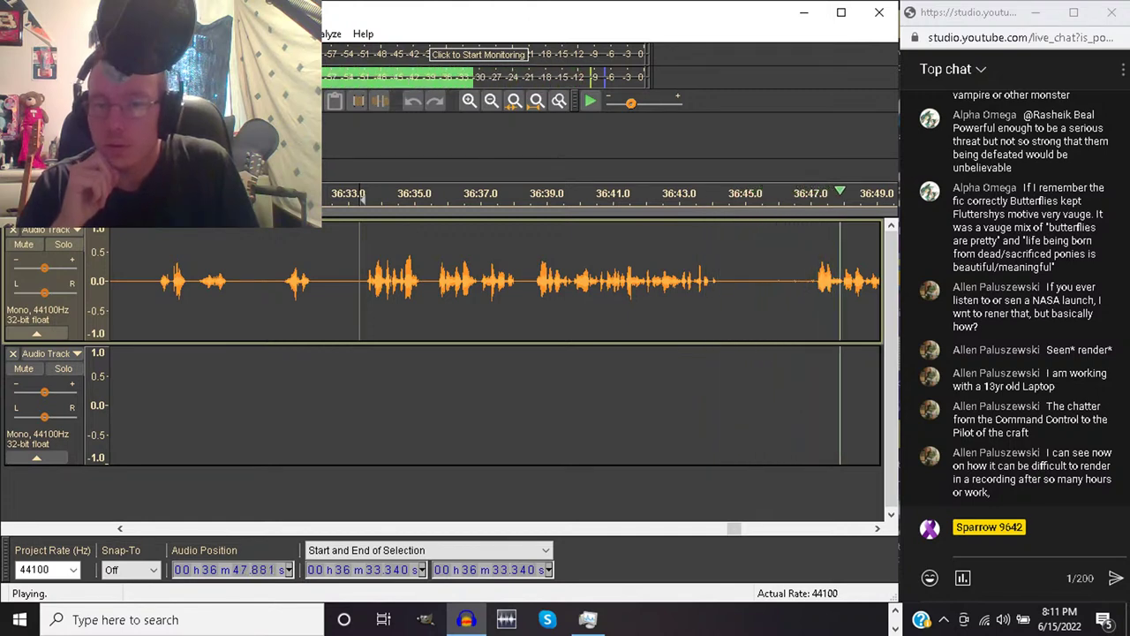
pyautogui.press('space')
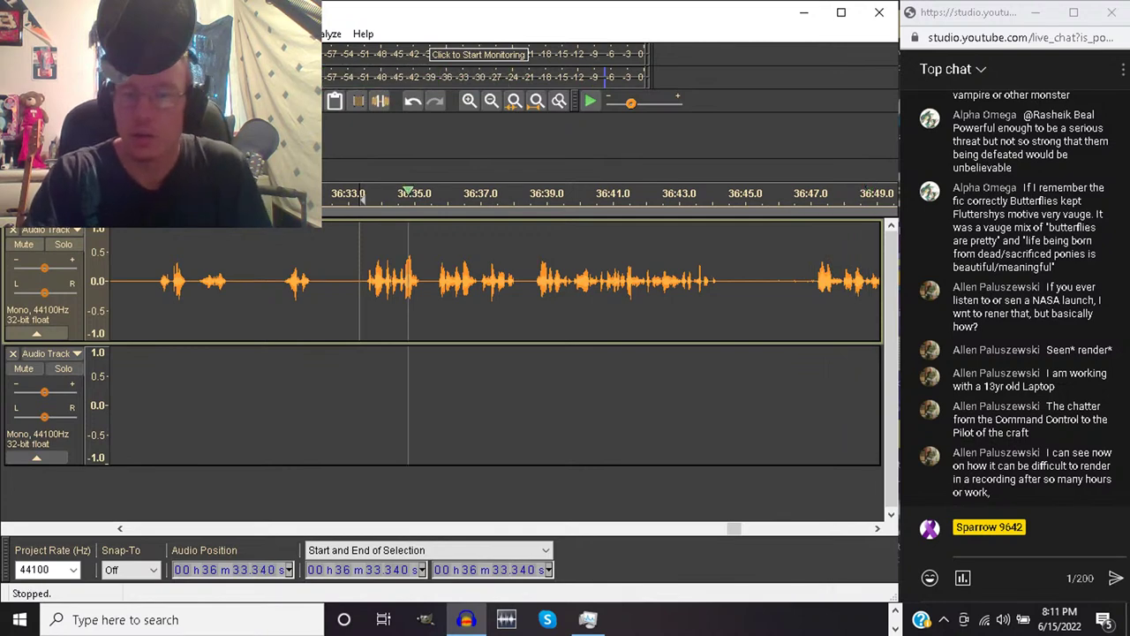
# Delete the take from about 36:45.8 to 36:59.6 and play from the cut
pyautogui.moveTo(772, 282)
pyautogui.mouseDown()
pyautogui.moveTo(882, 282)
pyautogui.moveTo(751, 283)
pyautogui.moveTo(782, 283)
pyautogui.mouseUp()
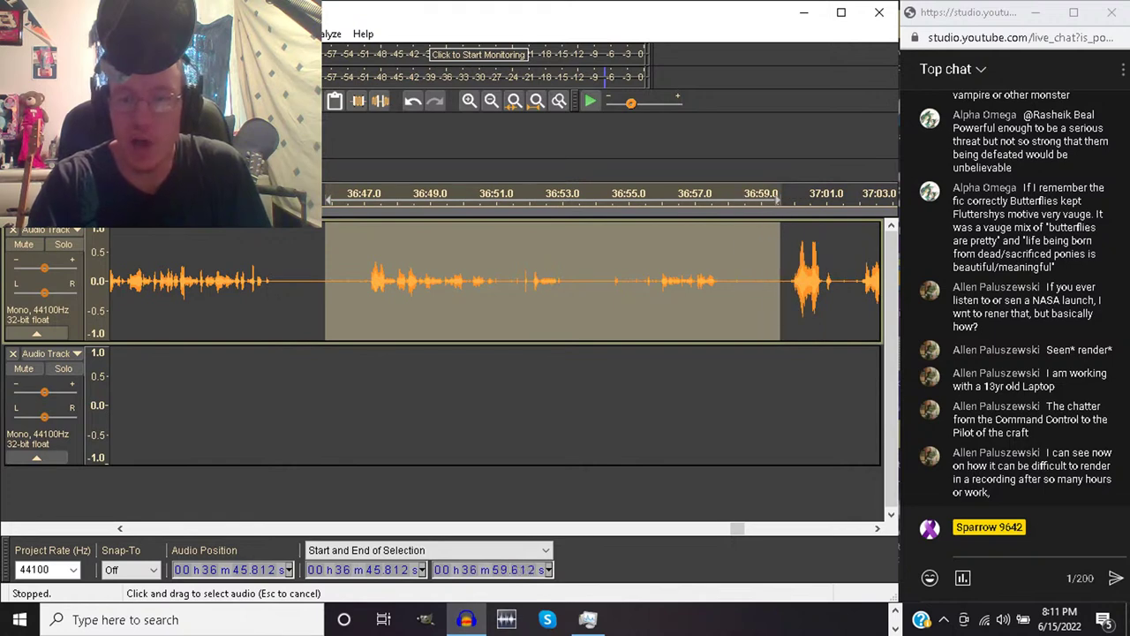
pyautogui.press('Delete')
pyautogui.press('space')
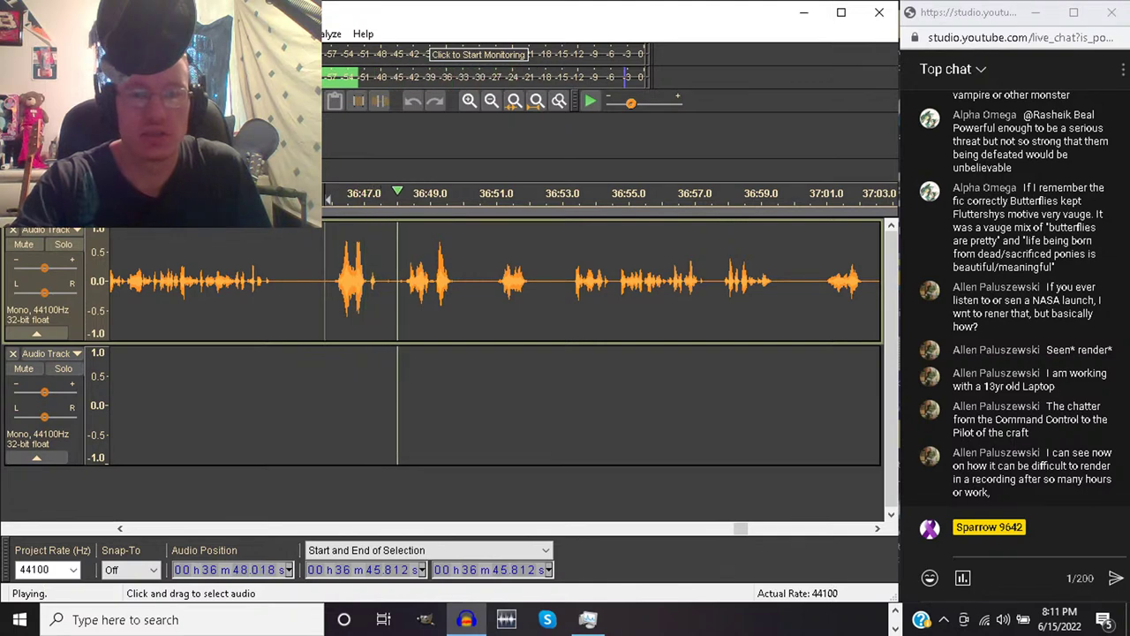
# Stop playback and delete the loud phrase from about 36:45.8 to 36:48.2
pyautogui.moveTo(324, 283); pyautogui.dragTo(403, 283)
pyautogui.press('space')
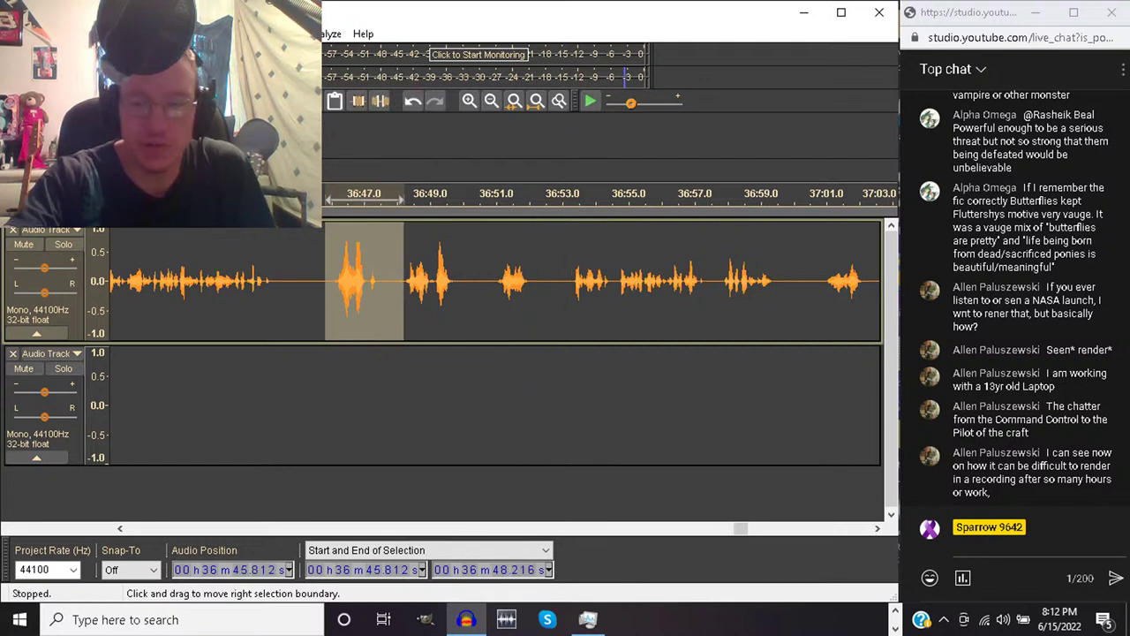
pyautogui.press('Delete')
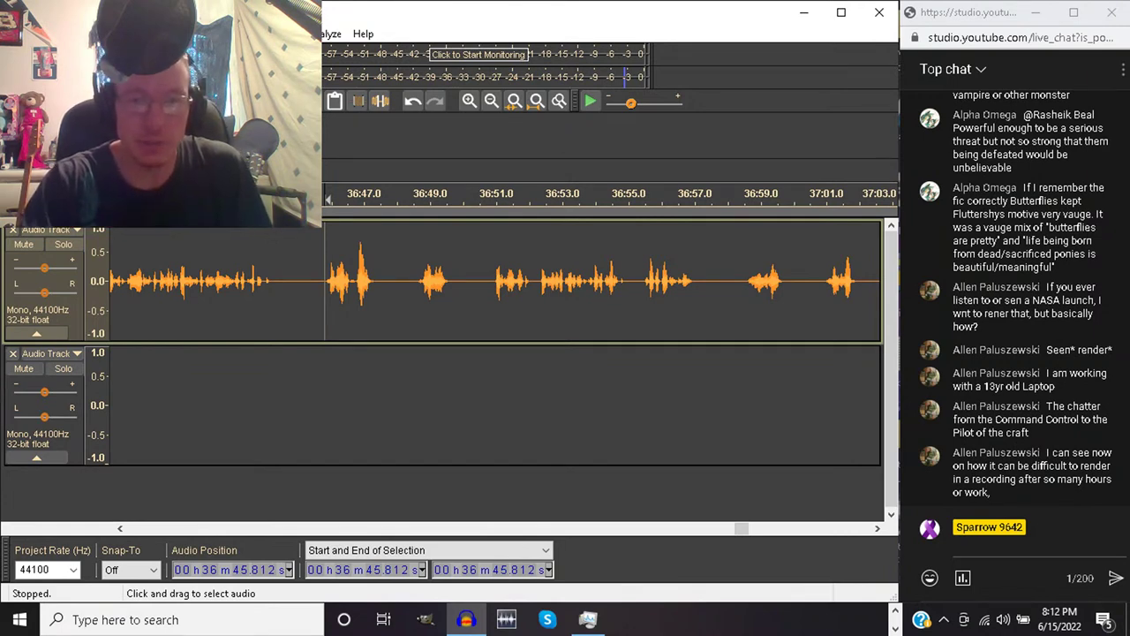
# Delete the phrase from about 36:48.4 to 36:50.7 and play from about 36:45.8
pyautogui.moveTo(414, 200); pyautogui.dragTo(478, 200)
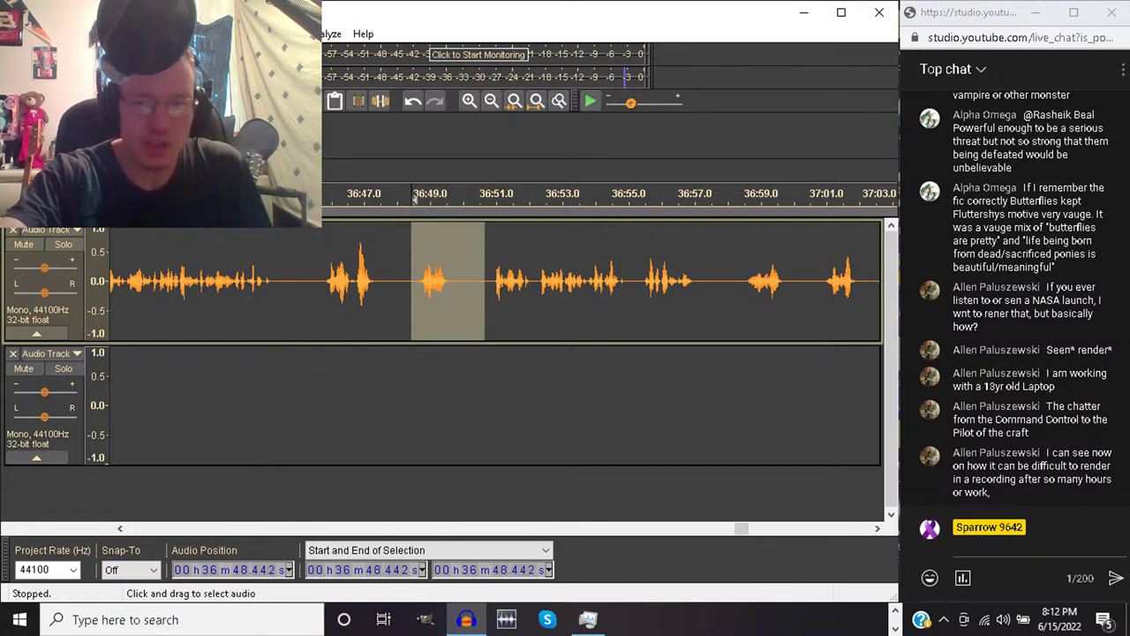
pyautogui.press('Delete')
pyautogui.click(327, 200)
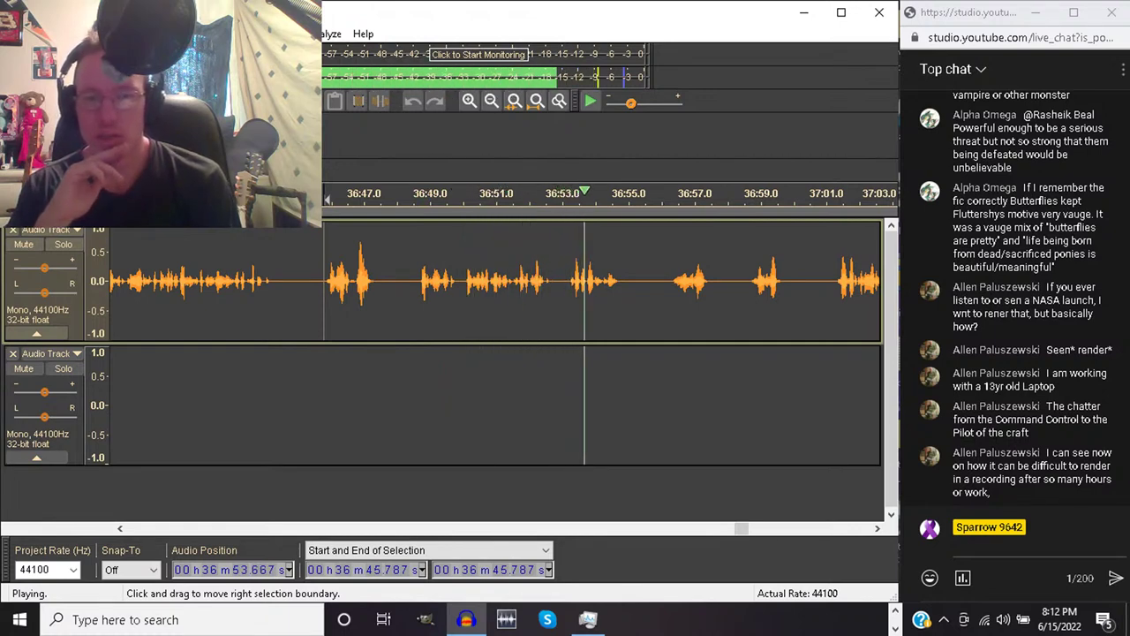
# Listen from about 36:50.3, compare with the passage from about 37:00.9, and stop playback
pyautogui.click(475, 283)
pyautogui.press('space')
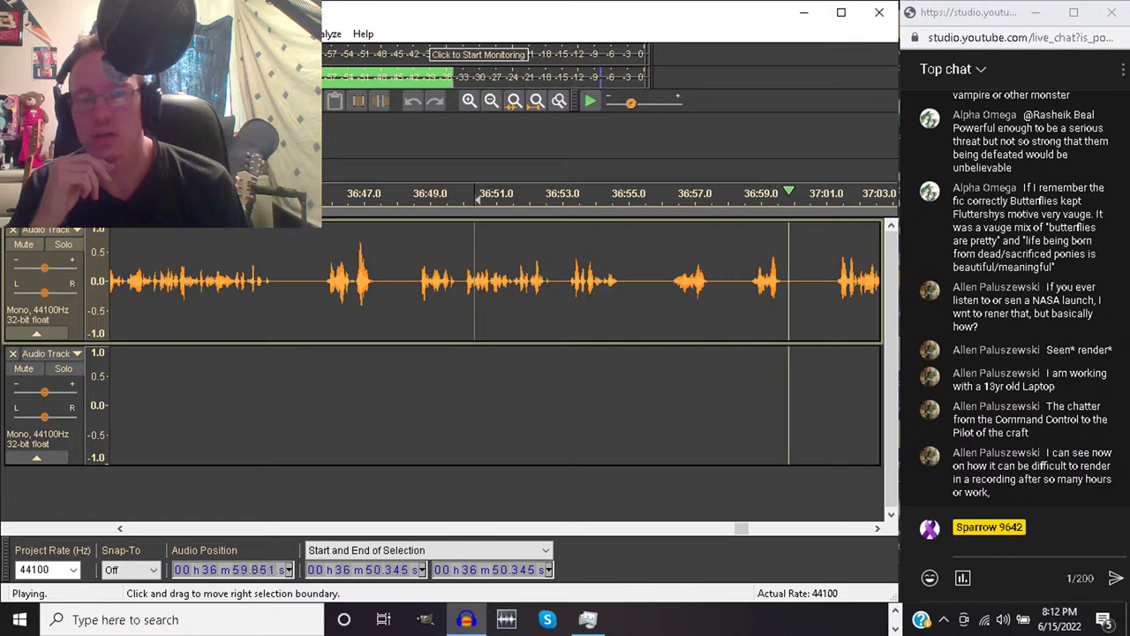
pyautogui.press('space')
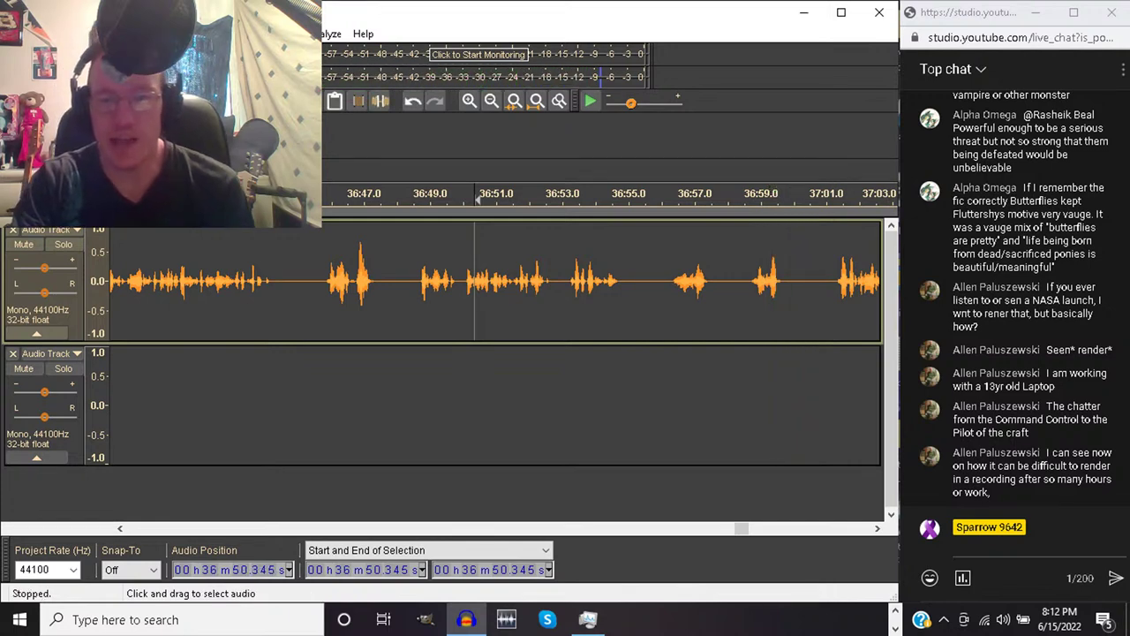
pyautogui.press('space')
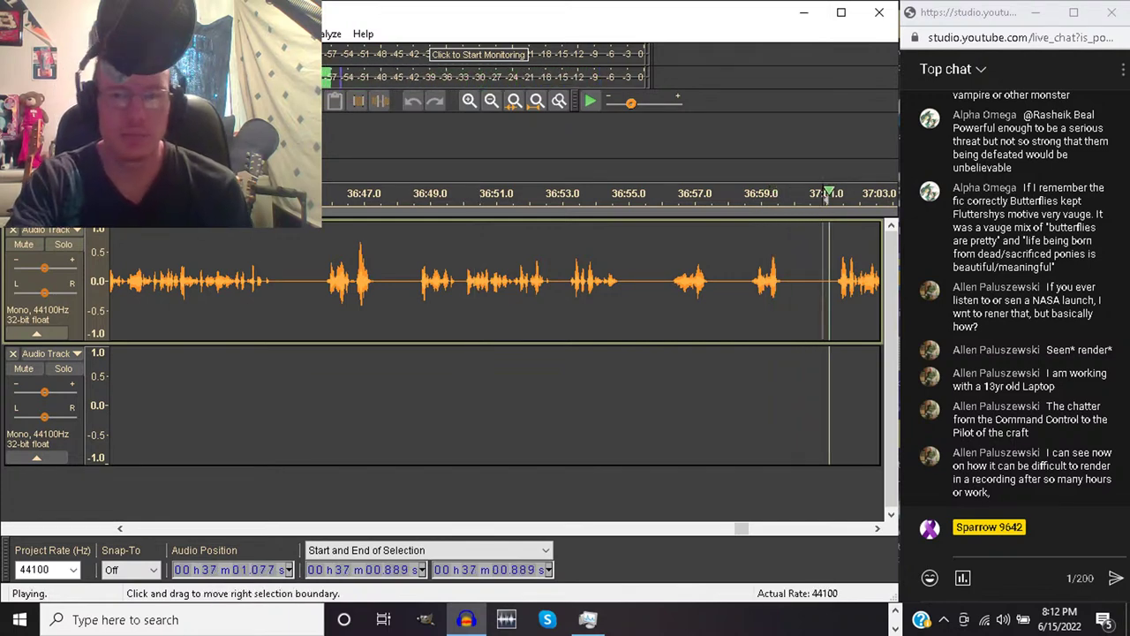
pyautogui.press('space')
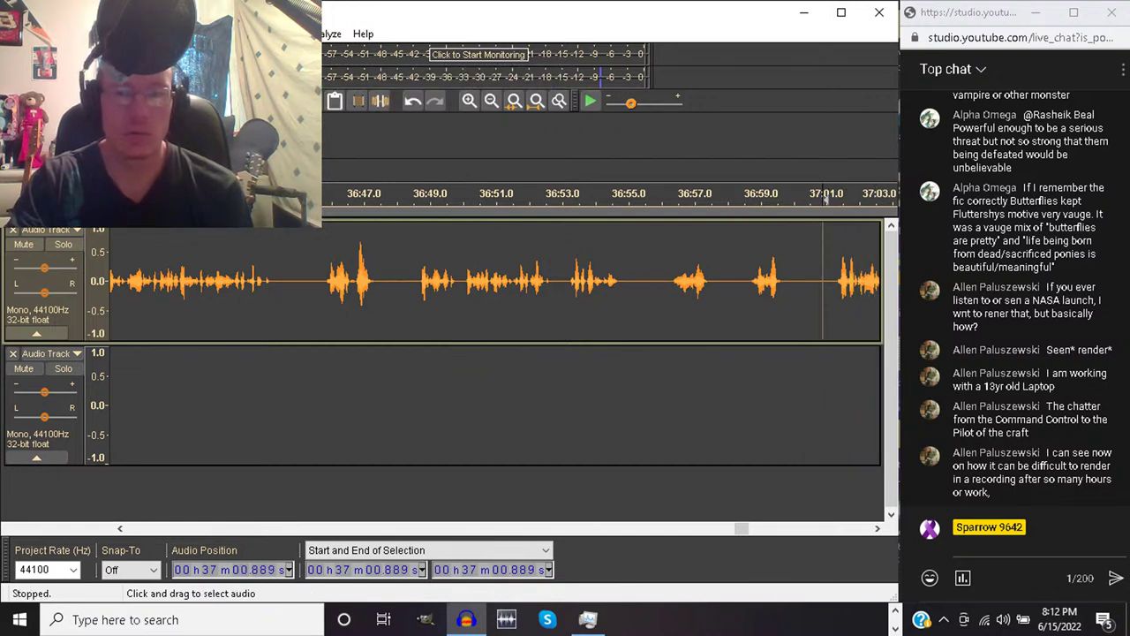
# Delete the phrase from about 36:56.1 to 36:58.3, then listen to the following lines and stop playback
pyautogui.moveTo(665, 281); pyautogui.dragTo(742, 281)
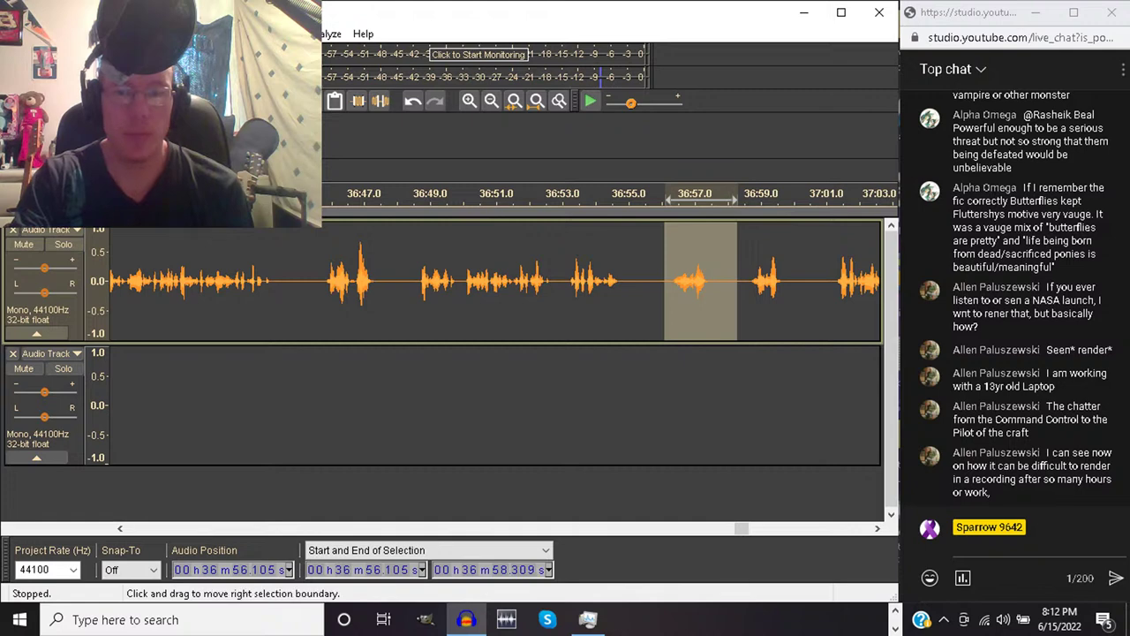
pyautogui.press('Delete')
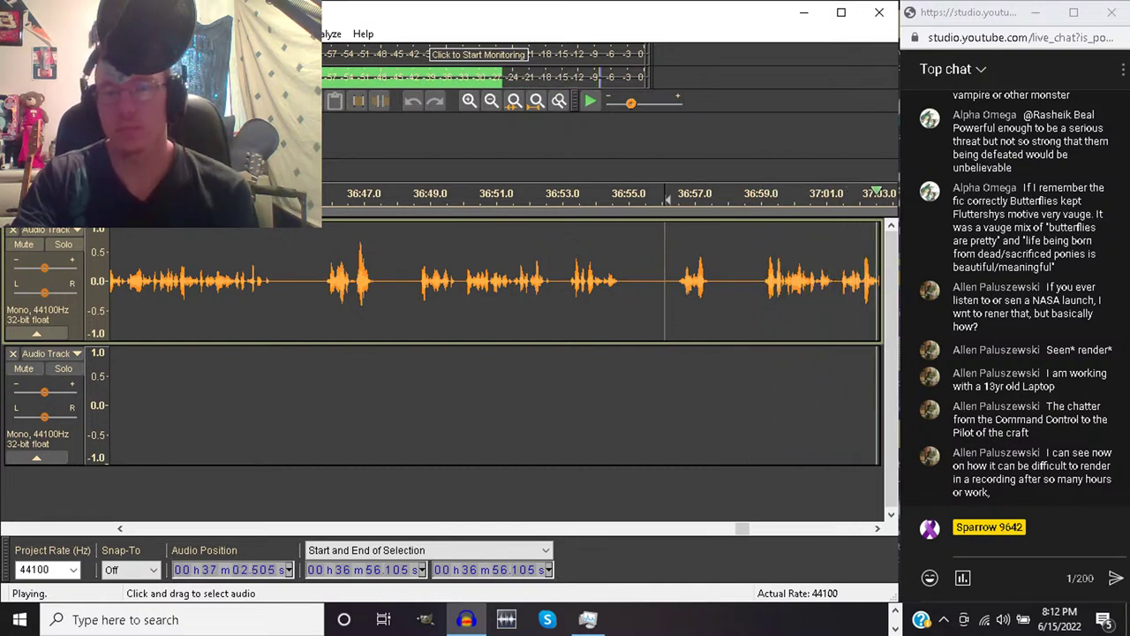
pyautogui.press('space')
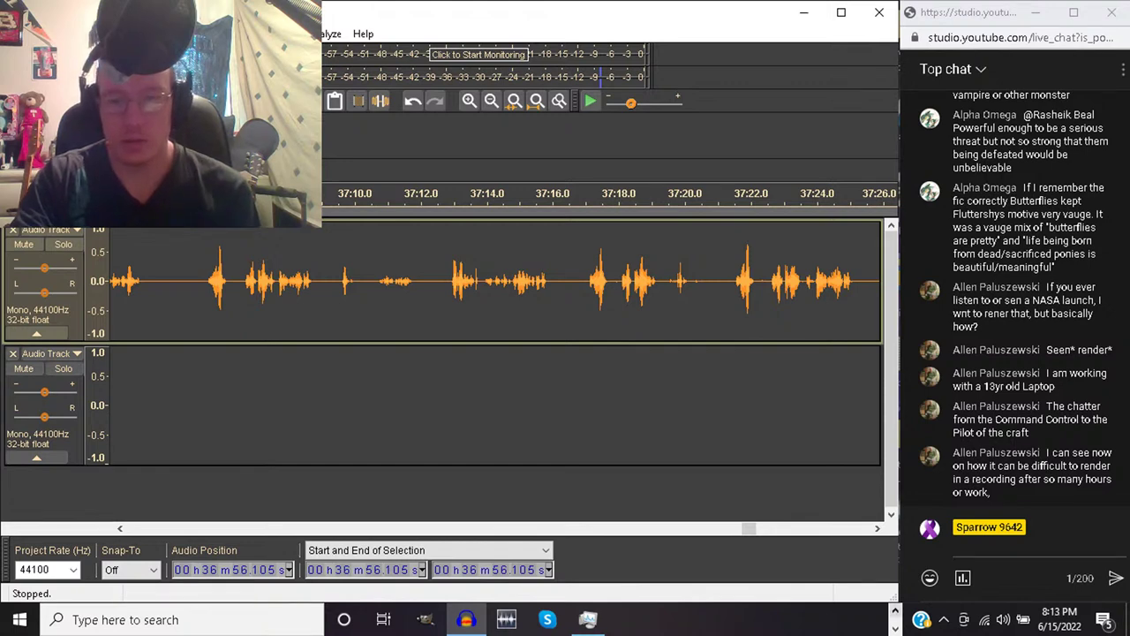
# Switch to the story page in Chrome and examine the dialogue between Zecora and Roseluck for the lines just heard
pyautogui.moveTo(451, 619)
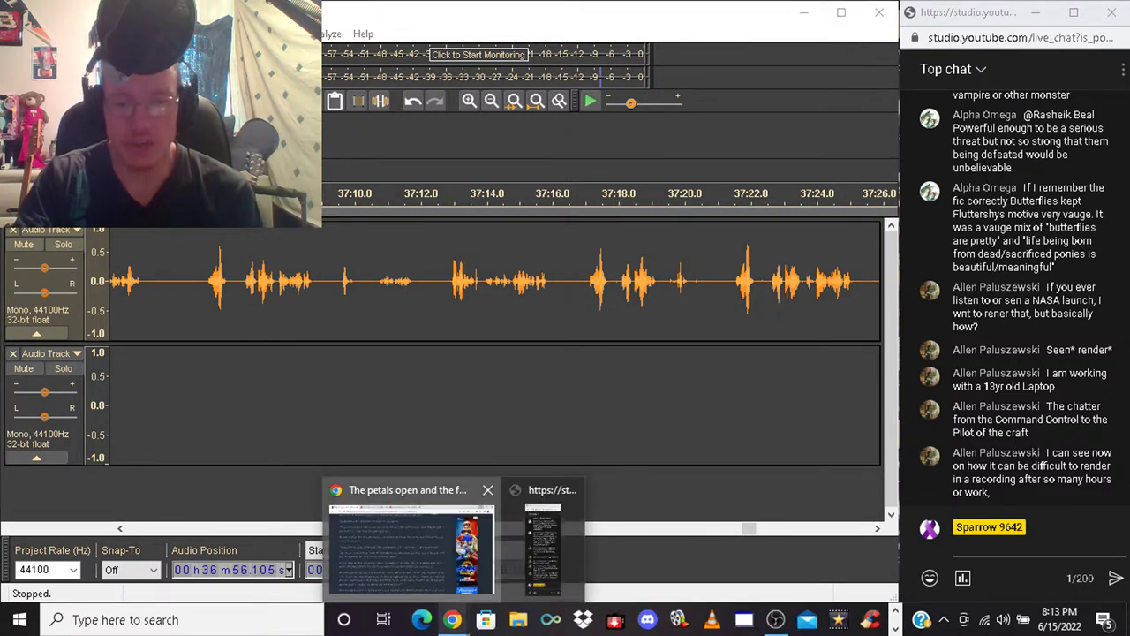
pyautogui.click(411, 547)
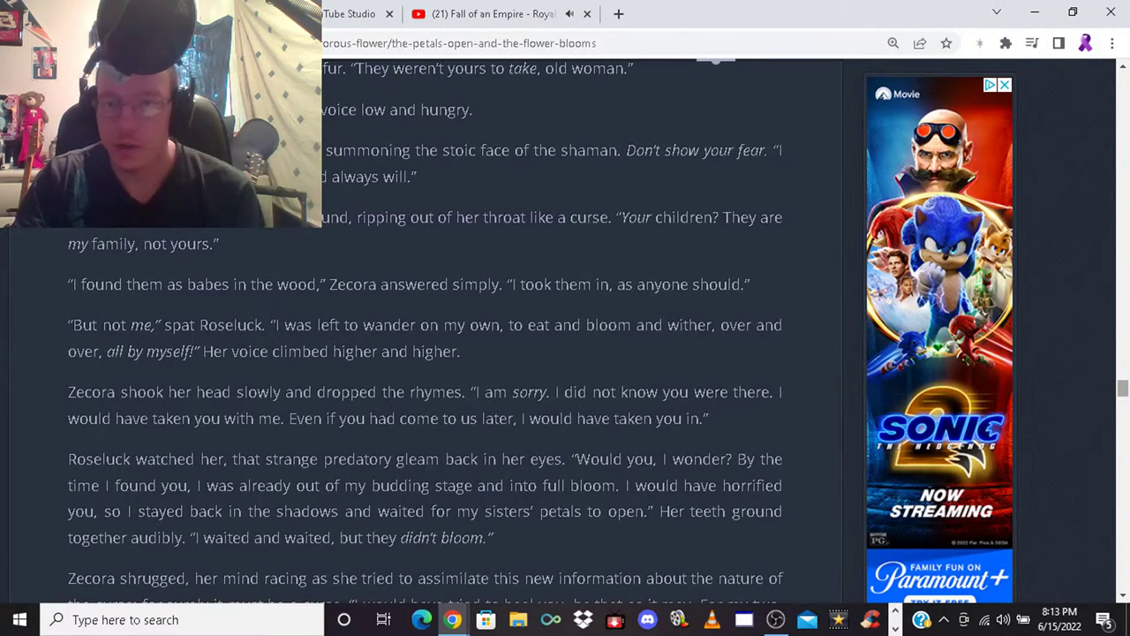
pyautogui.scroll(-4, 424, 331)
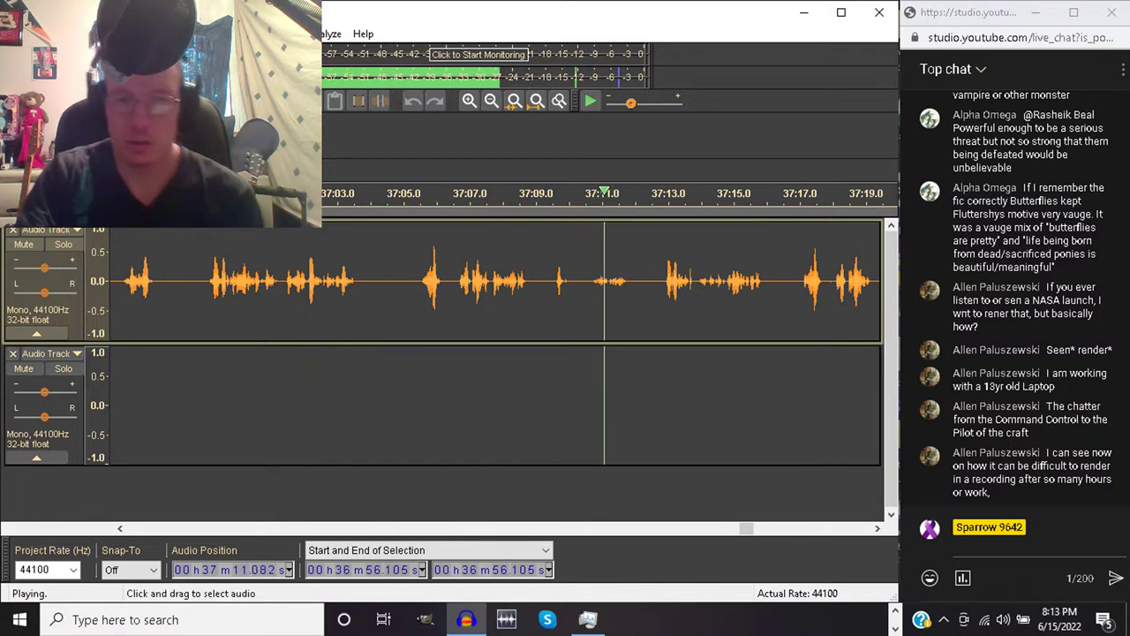
# Delete the take from about 37:05.2 to 37:21.4 and play from the cut
pyautogui.click(410, 282)
pyautogui.moveTo(409, 283)
pyautogui.mouseDown()
pyautogui.moveTo(907, 283)
pyautogui.moveTo(657, 283)
pyautogui.moveTo(720, 283)
pyautogui.mouseUp()
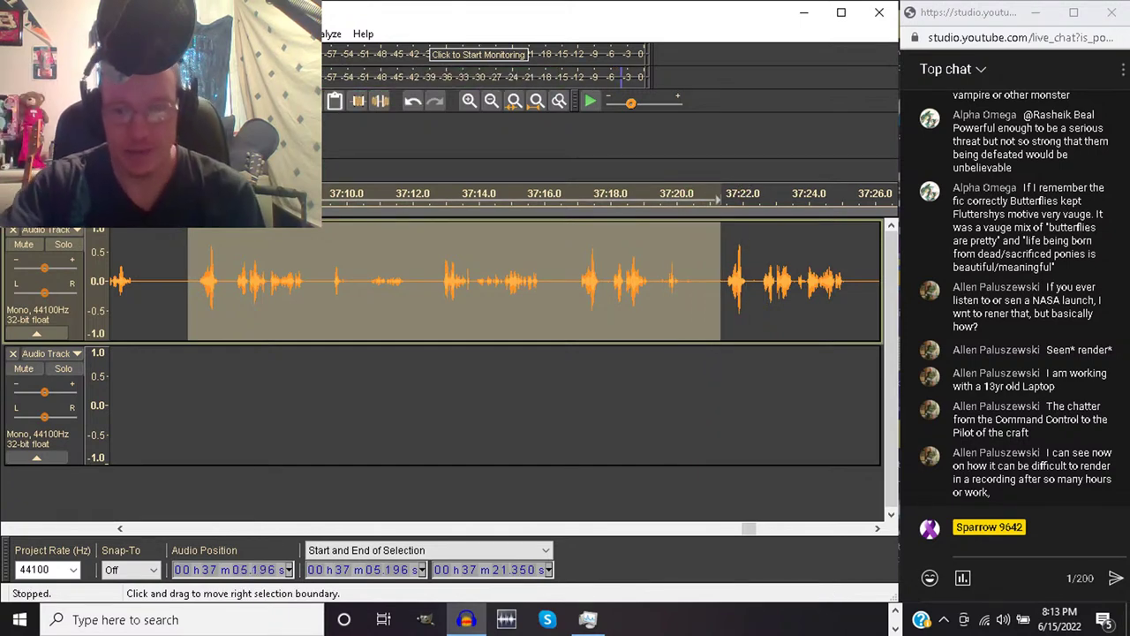
pyautogui.press('Delete')
pyautogui.press('space')
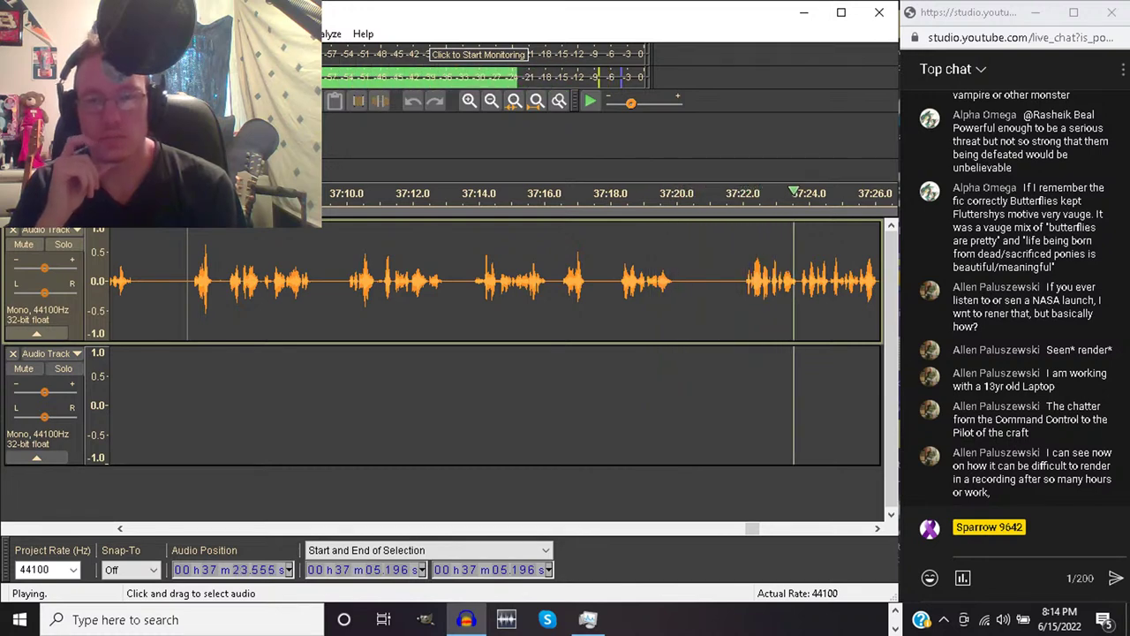
# Stop playback and listen to the narration from about 37:21.8
pyautogui.press('space')
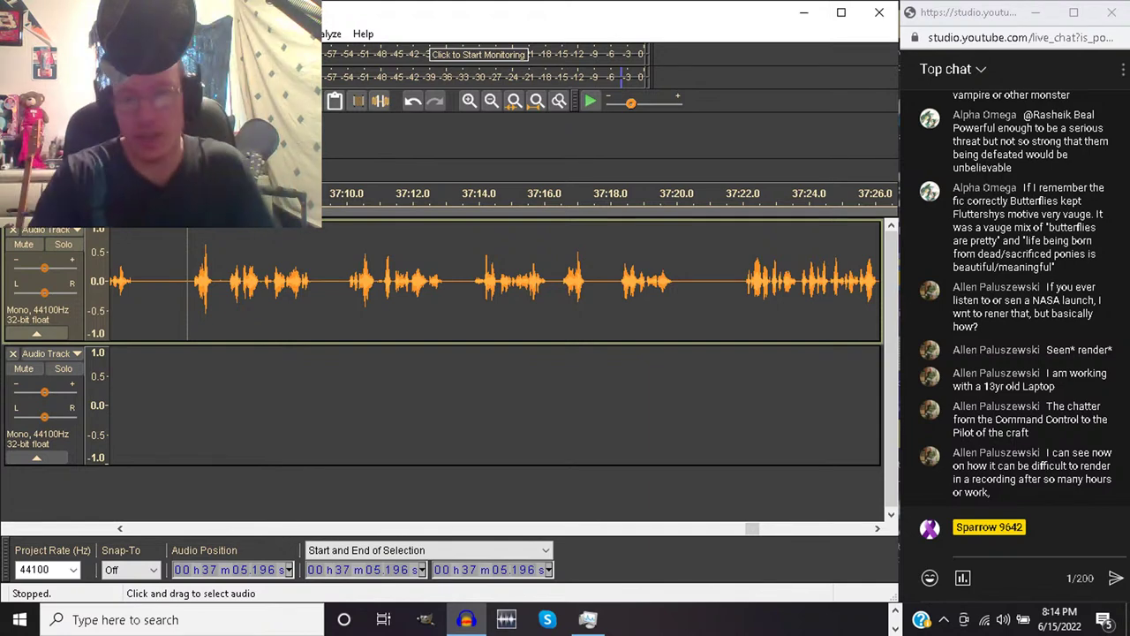
pyautogui.hotkey('ctrl', 'a')
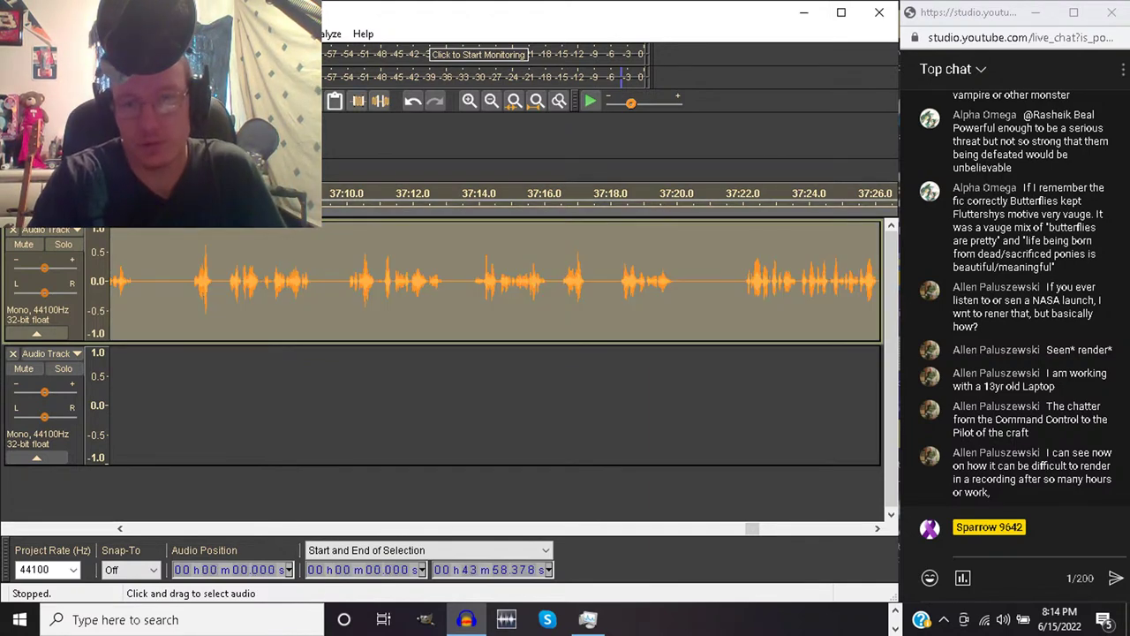
pyautogui.click(736, 283)
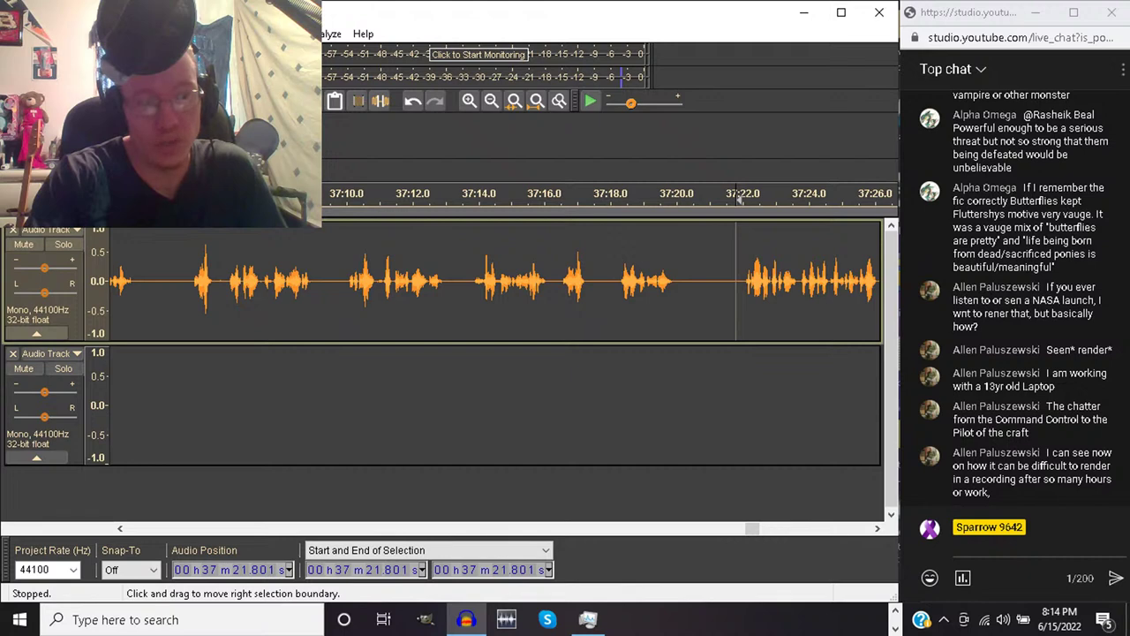
pyautogui.press('space')
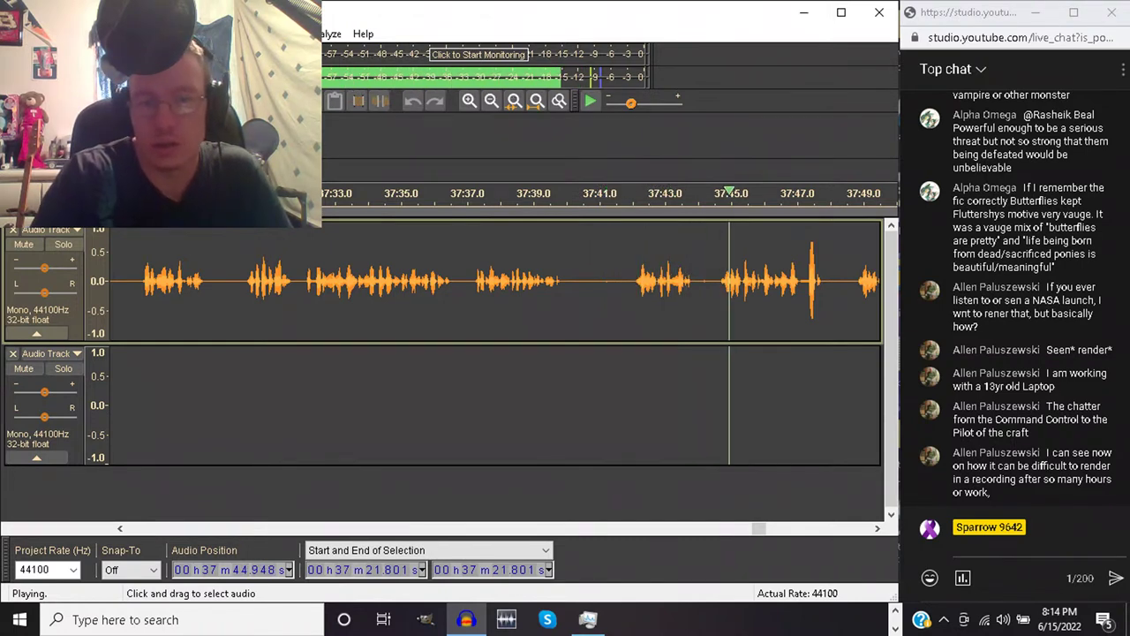
# Delete the unwanted take starting at about 37:40.7 and play from the cut
pyautogui.moveTo(589, 280)
pyautogui.mouseDown()
pyautogui.moveTo(936, 280)
pyautogui.moveTo(592, 281)
pyautogui.moveTo(602, 281)
pyautogui.mouseUp()
pyautogui.press('space')
pyautogui.press('Delete')
pyautogui.press('space')
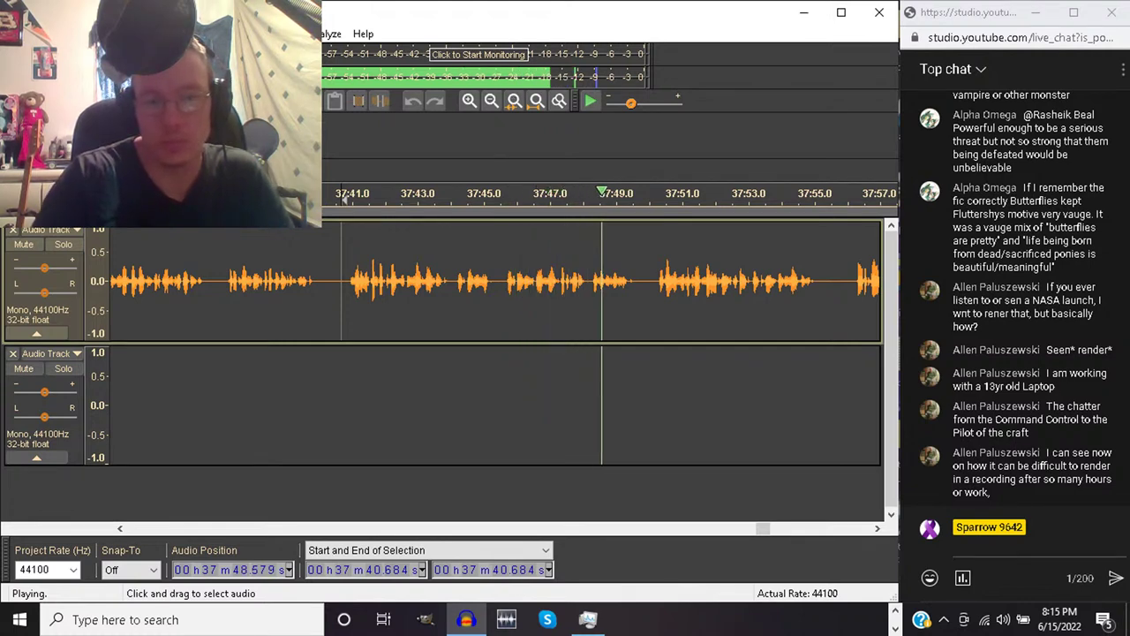
# Delete the short phrase from about 37:44.1 to 37:45.6 and play from the cut
pyautogui.moveTo(452, 283); pyautogui.dragTo(505, 282)
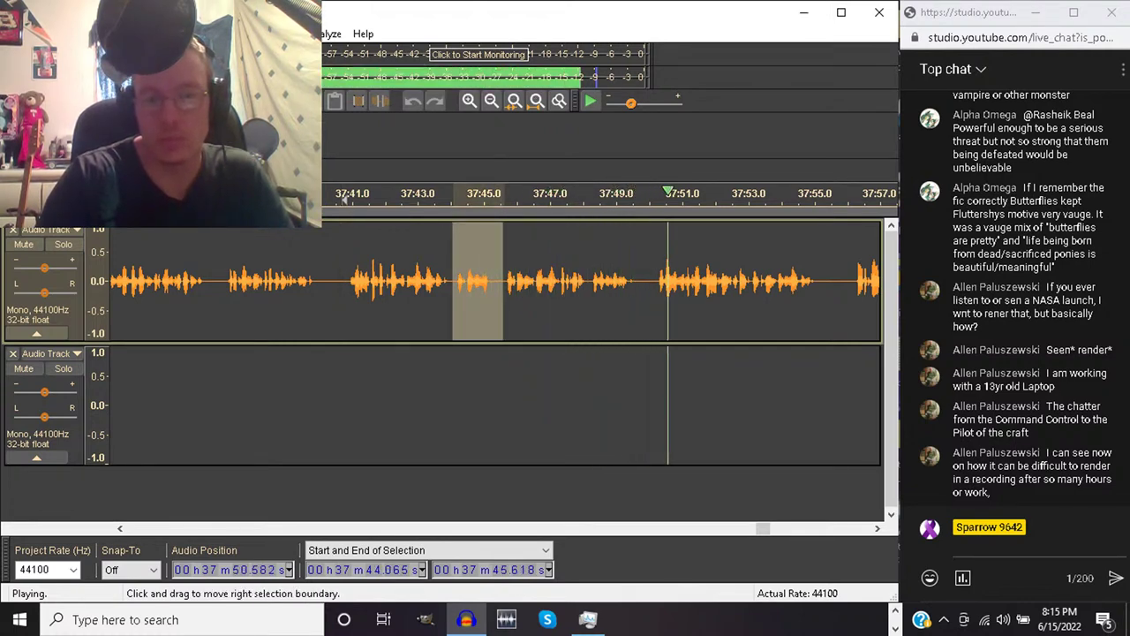
pyautogui.press('space')
pyautogui.click(453, 282)
pyautogui.press('space')
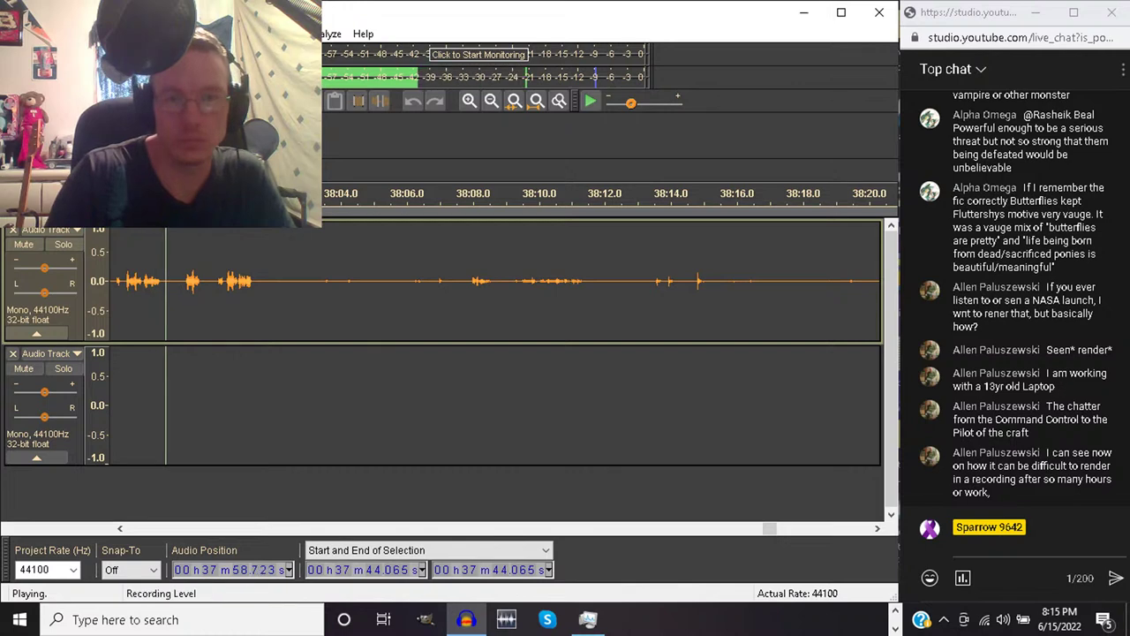
# Replay from about 37:54.4, delete the take and long pause from about 37:54.1 to 38:30.8, and play from the cut
pyautogui.click(492, 100)
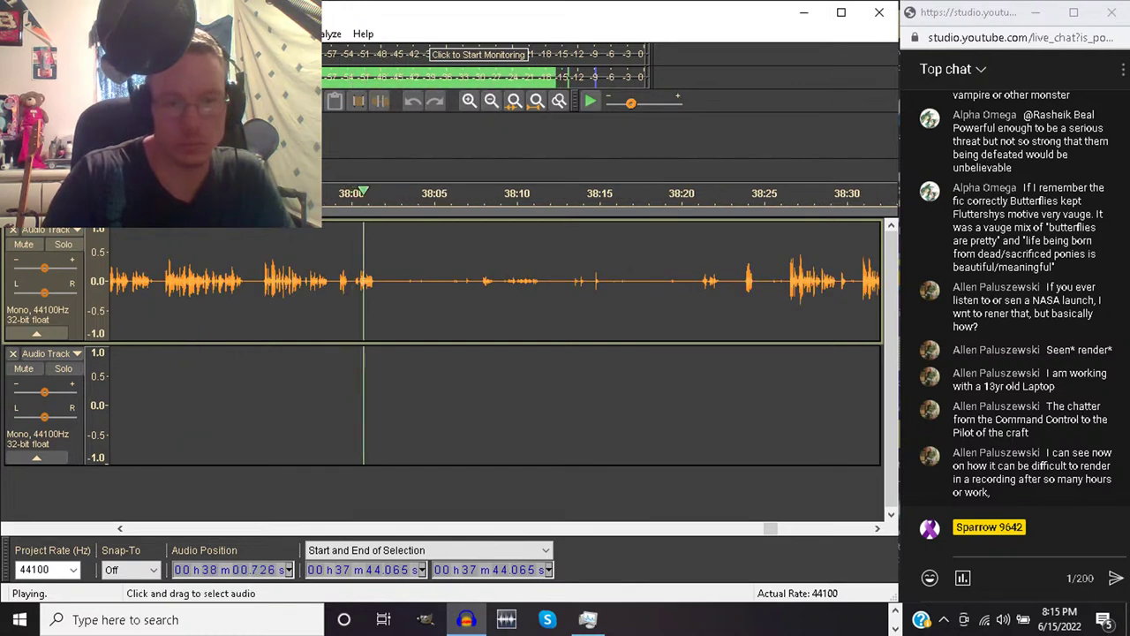
pyautogui.click(259, 291)
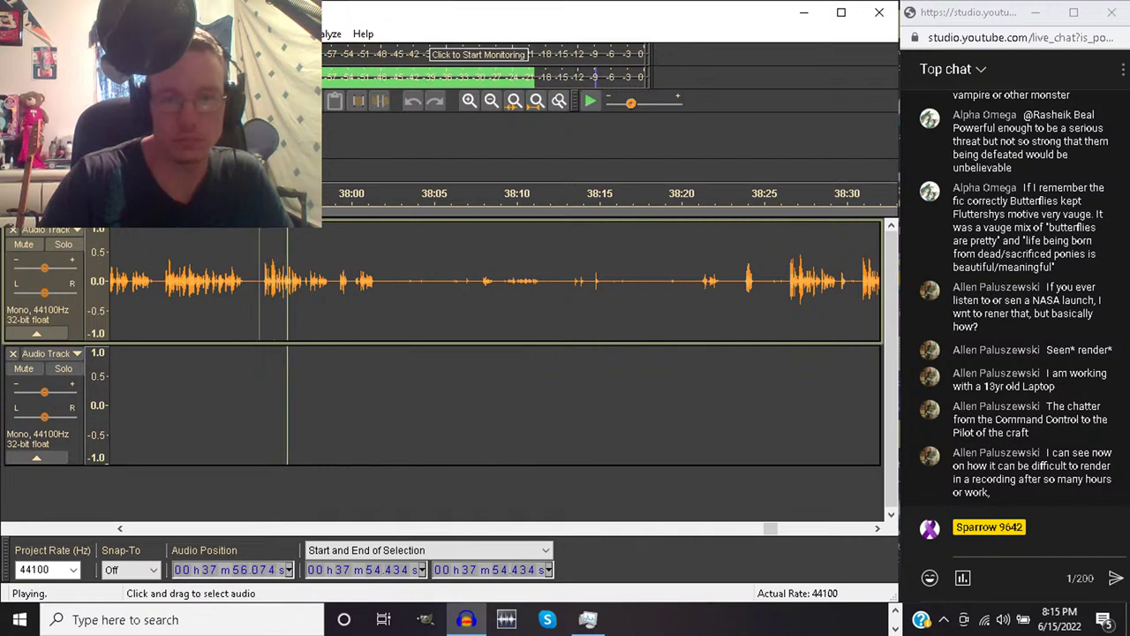
pyautogui.moveTo(254, 292); pyautogui.dragTo(859, 292)
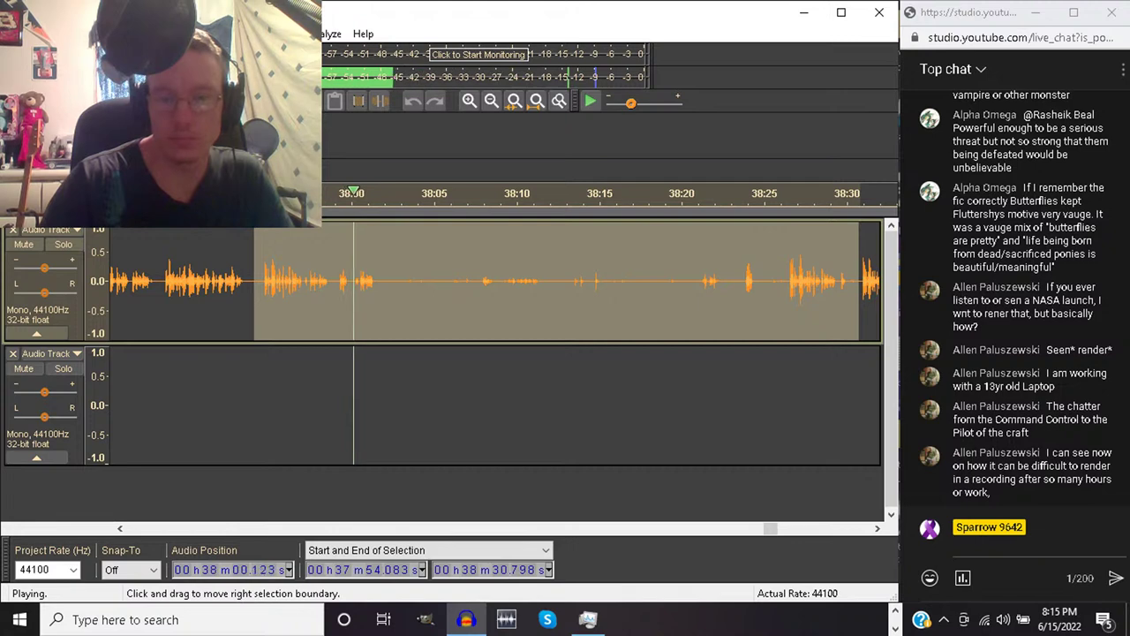
pyautogui.press('space')
pyautogui.press('space')
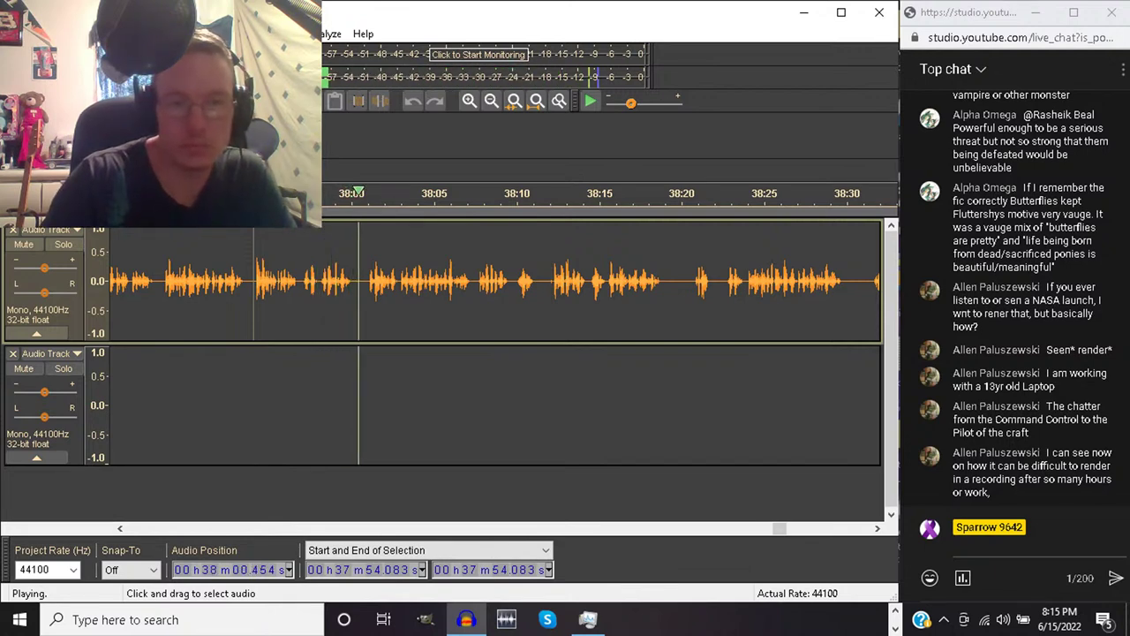
# Delete the fragment from about 37:56.9 to 37:58.1 and play from the cut
pyautogui.moveTo(301, 281); pyautogui.dragTo(320, 280)
pyautogui.press('space')
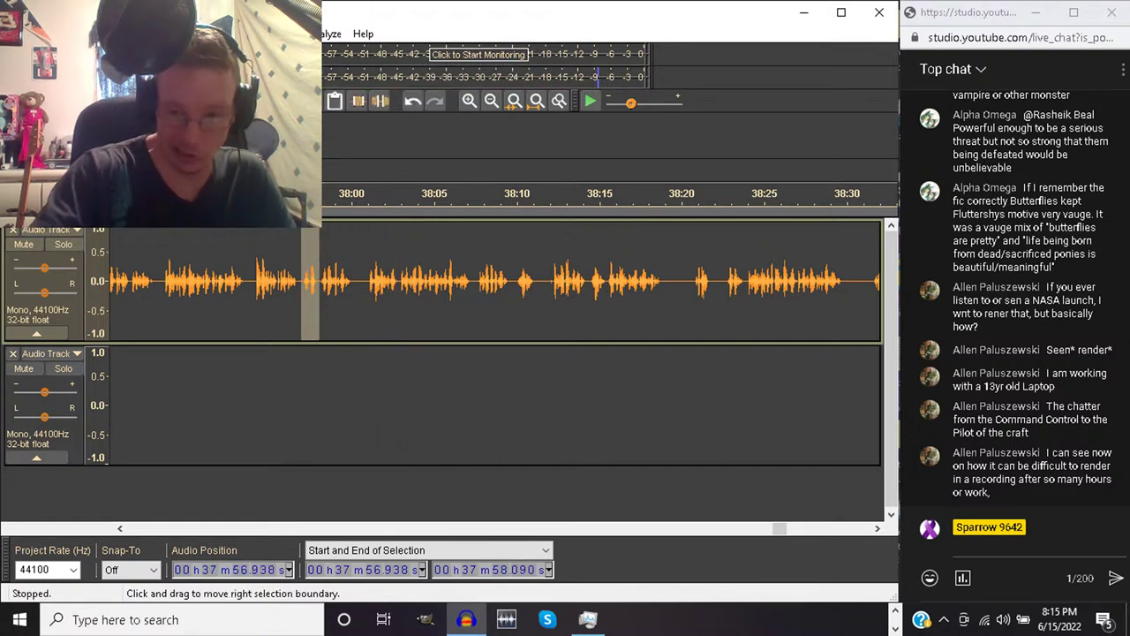
pyautogui.press('Delete')
pyautogui.press('space')
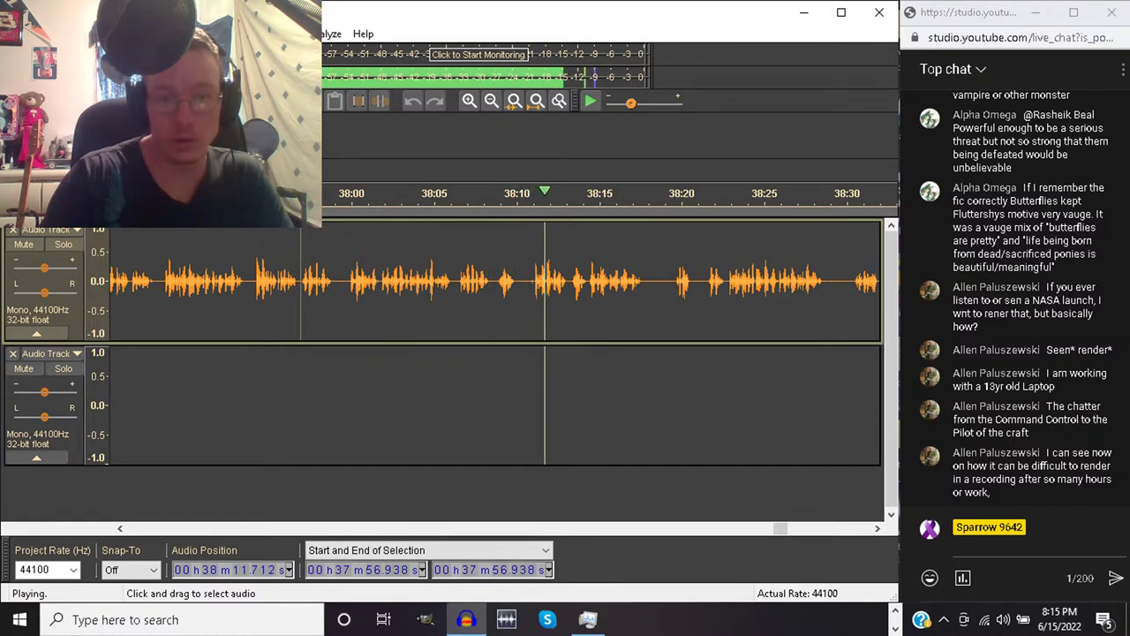
# Delete the take from about 38:06.3 to 38:11.1 and listen to the following lines
pyautogui.moveTo(454, 281); pyautogui.dragTo(534, 281)
pyautogui.press('space')
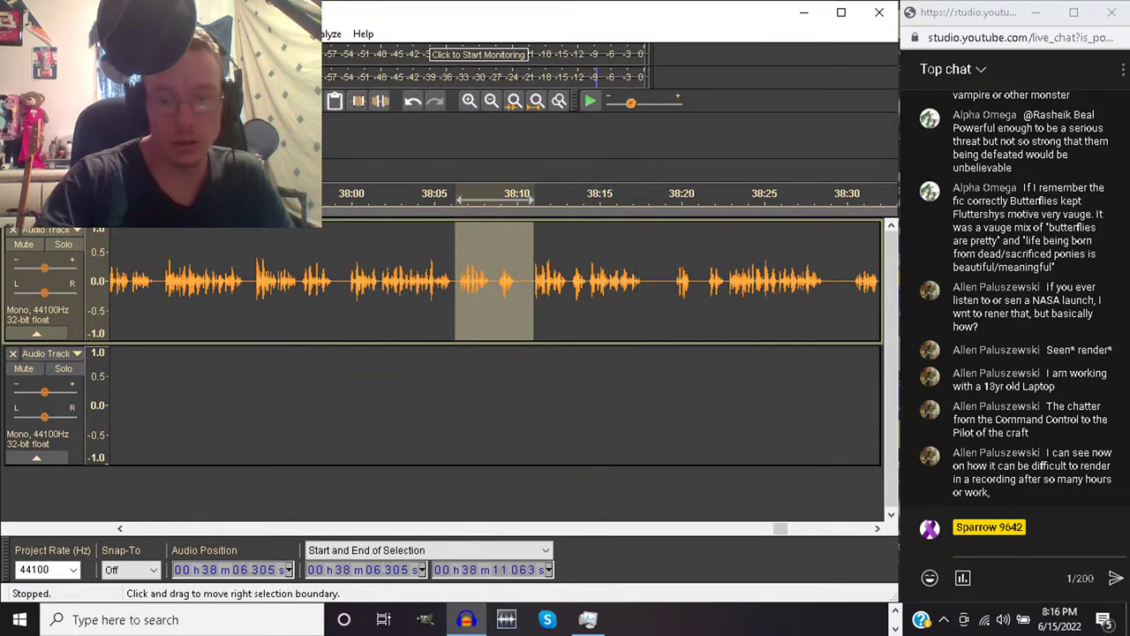
pyautogui.press('Delete')
pyautogui.press('space')
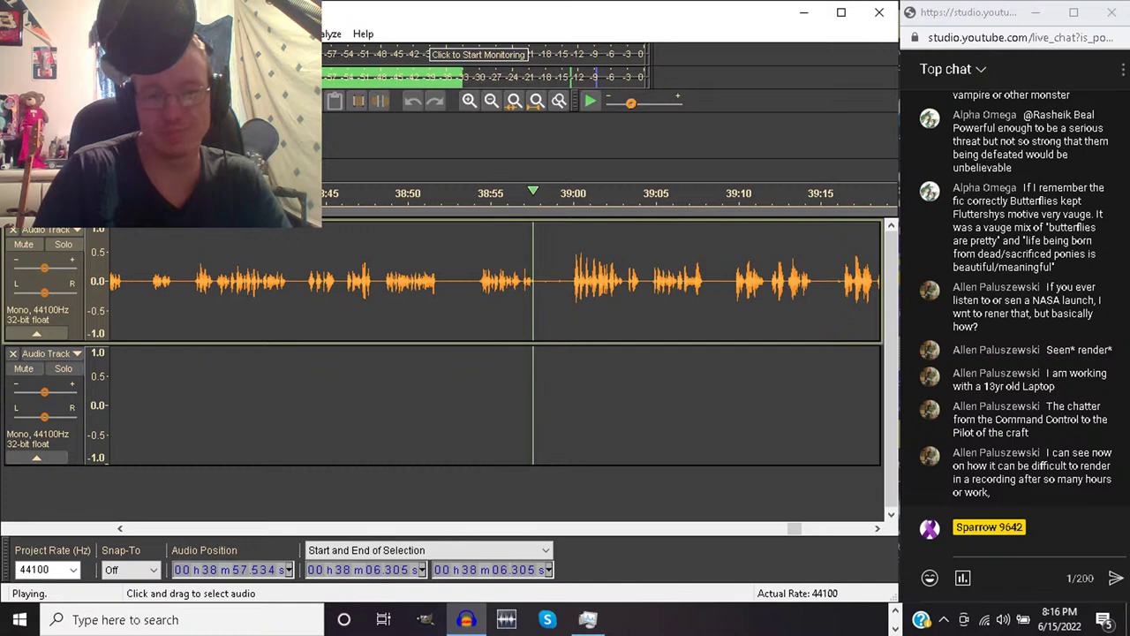
# Delete the quieter take from about 38:53.7 to 38:59.7 and play from the cut
pyautogui.click(469, 283)
pyautogui.moveTo(469, 283); pyautogui.dragTo(567, 283)
pyautogui.press('space')
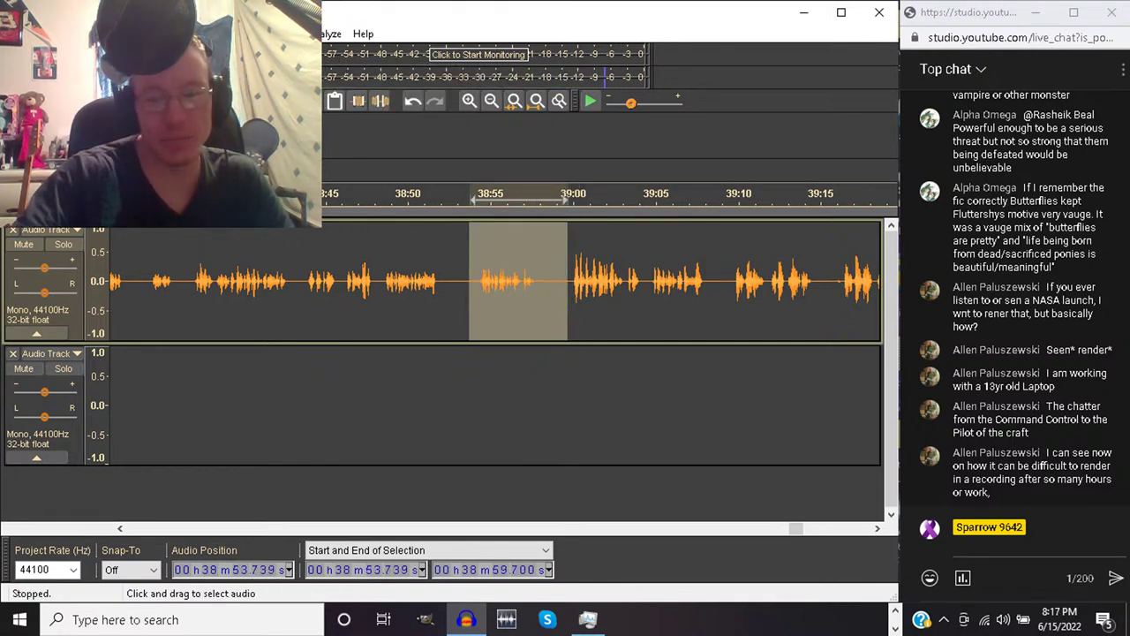
pyautogui.press('Delete')
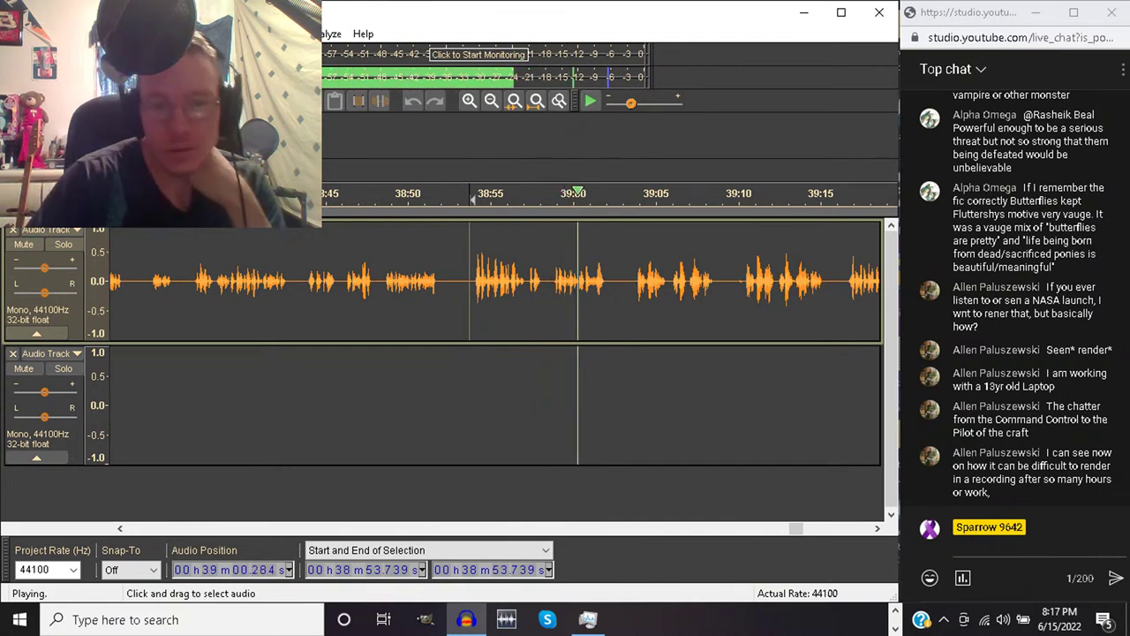
# Delete the fragment from about 38:57.3 to 38:58.4 and play from about 38:55.5
pyautogui.moveTo(528, 281); pyautogui.dragTo(547, 280)
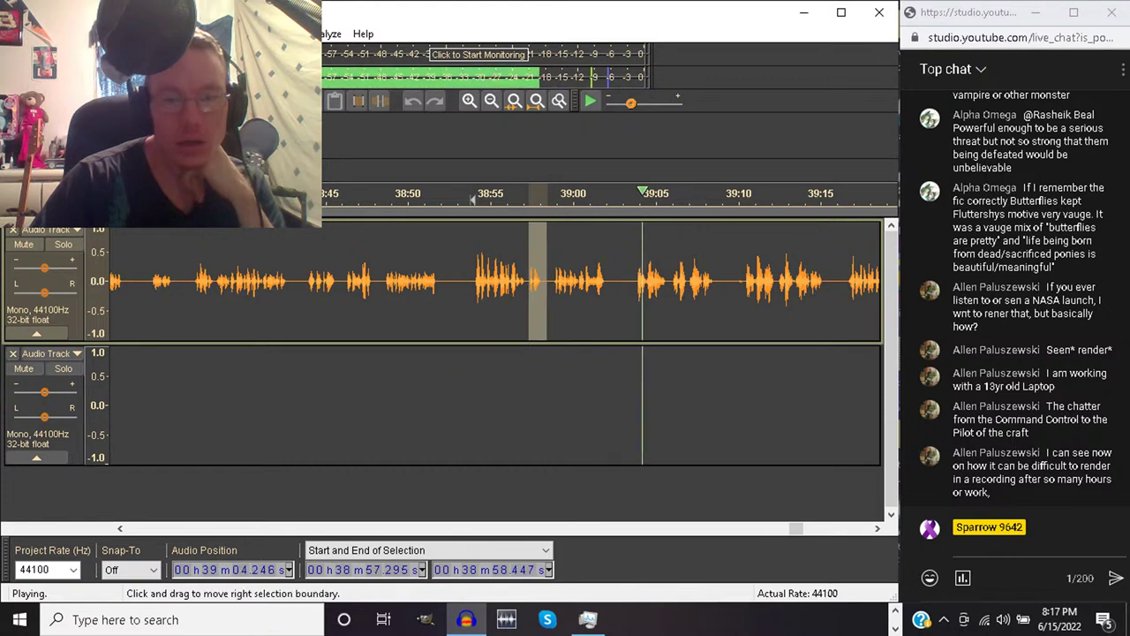
pyautogui.press('space')
pyautogui.press('Delete')
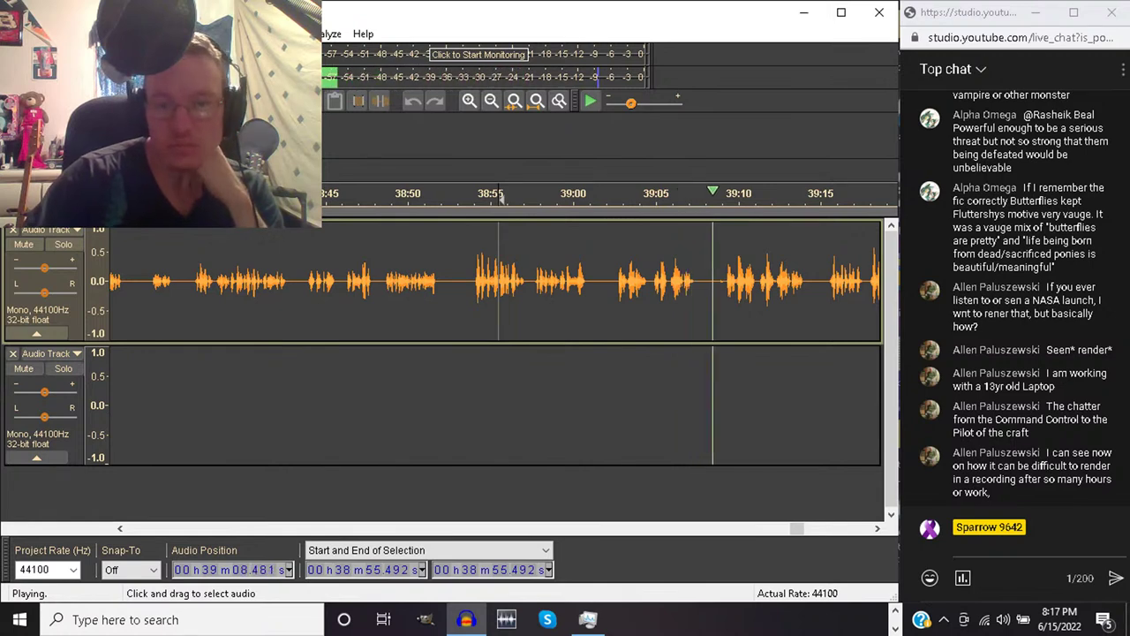
# Delete the take from about 39:02.4 to 39:09.1 and play from the cut
pyautogui.moveTo(612, 282); pyautogui.dragTo(724, 282)
pyautogui.press('space')
pyautogui.click(615, 196)
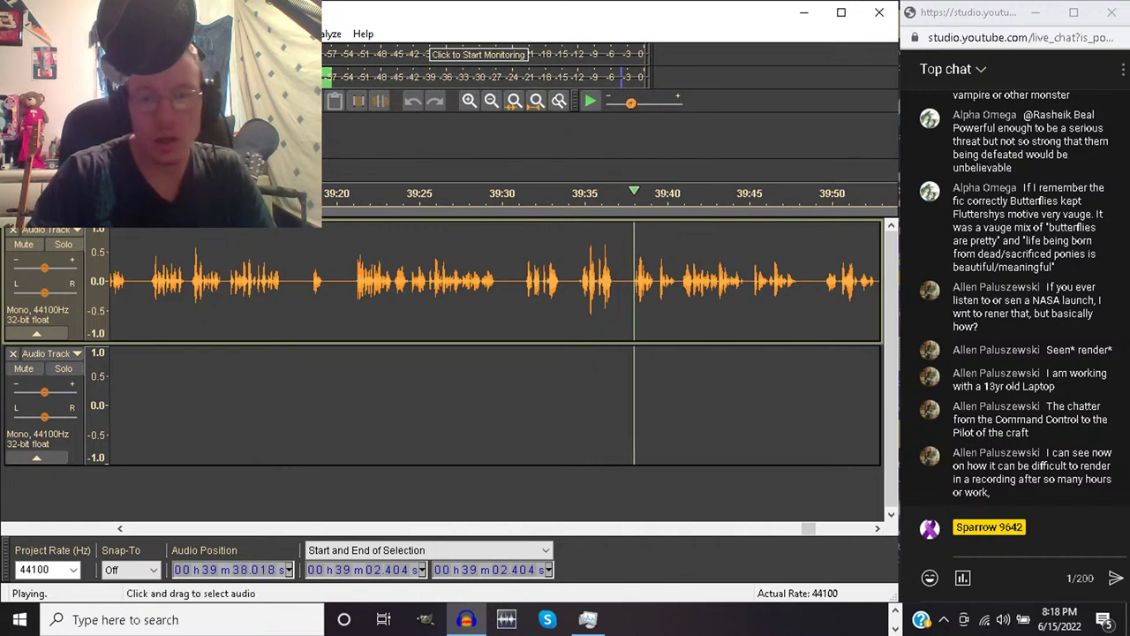
# Stop playback and delete the phrase from about 39:31.4 to 39:34.5
pyautogui.click(576, 283)
pyautogui.moveTo(576, 283); pyautogui.dragTo(524, 283)
pyautogui.press('space')
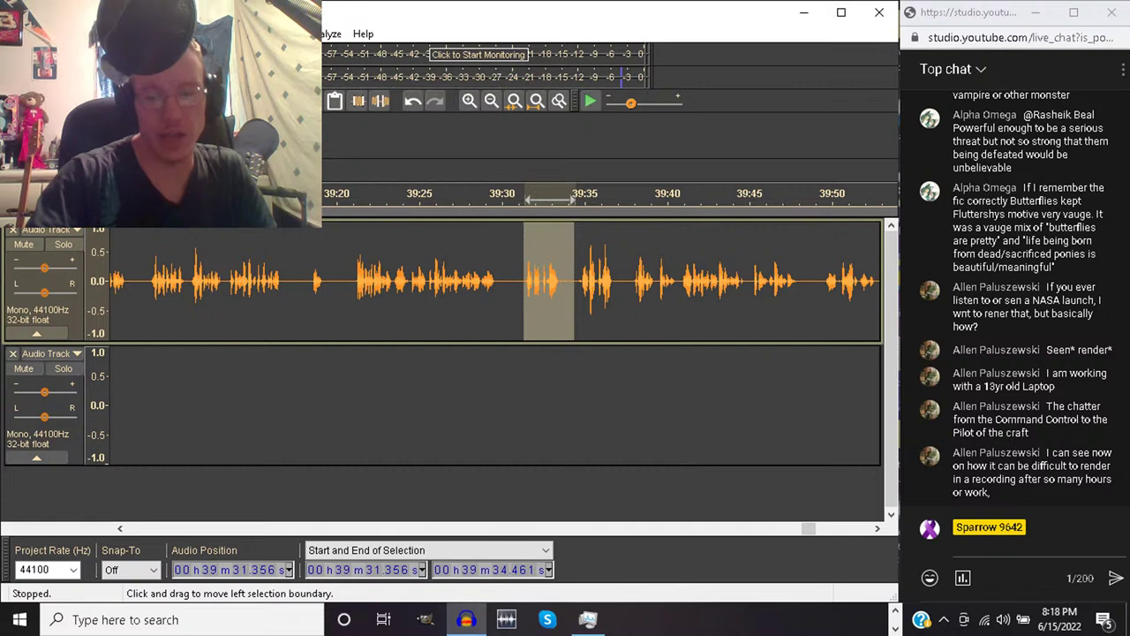
pyautogui.press('Delete')
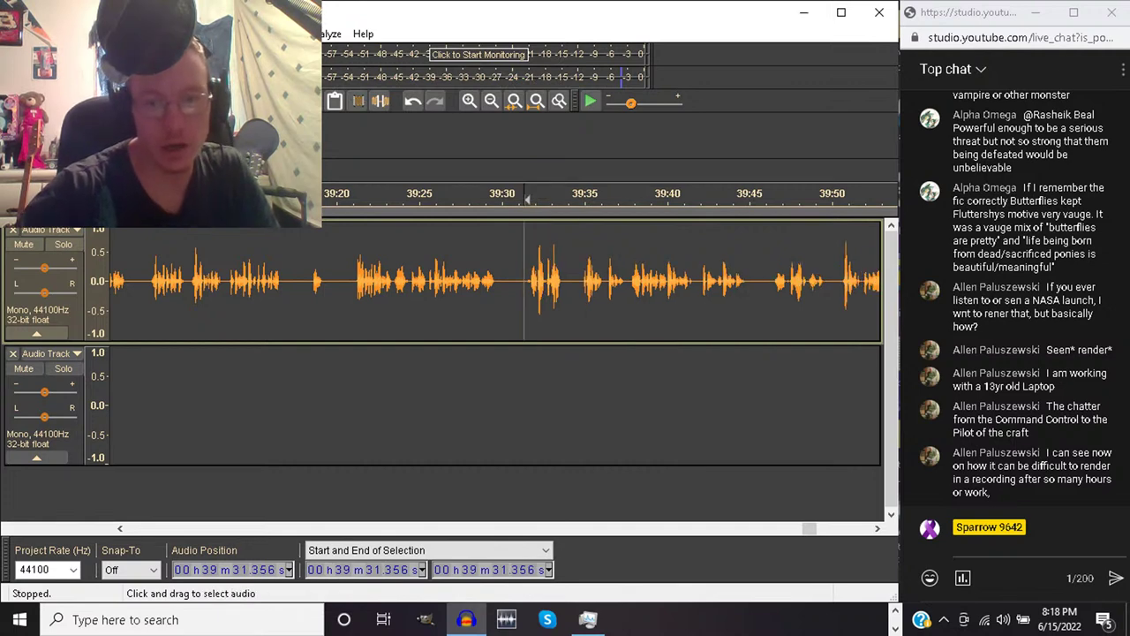
# Listen to the narration from about 39:34.7 to 40:12, return to the starting point, and stop playback
pyautogui.click(580, 199)
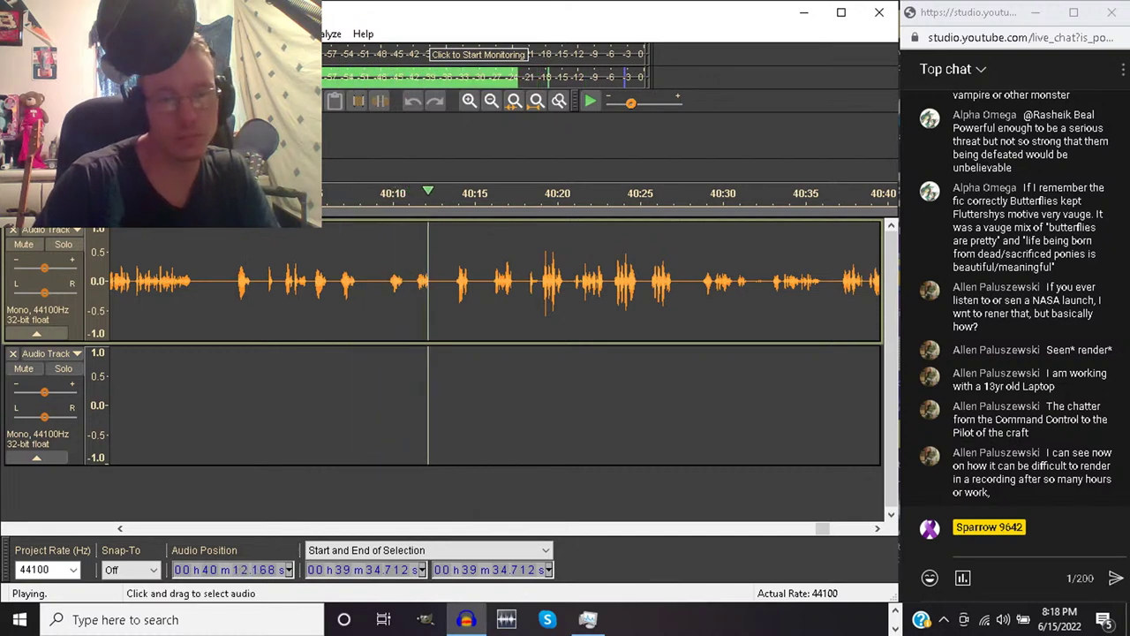
pyautogui.press('space')
pyautogui.press('space')
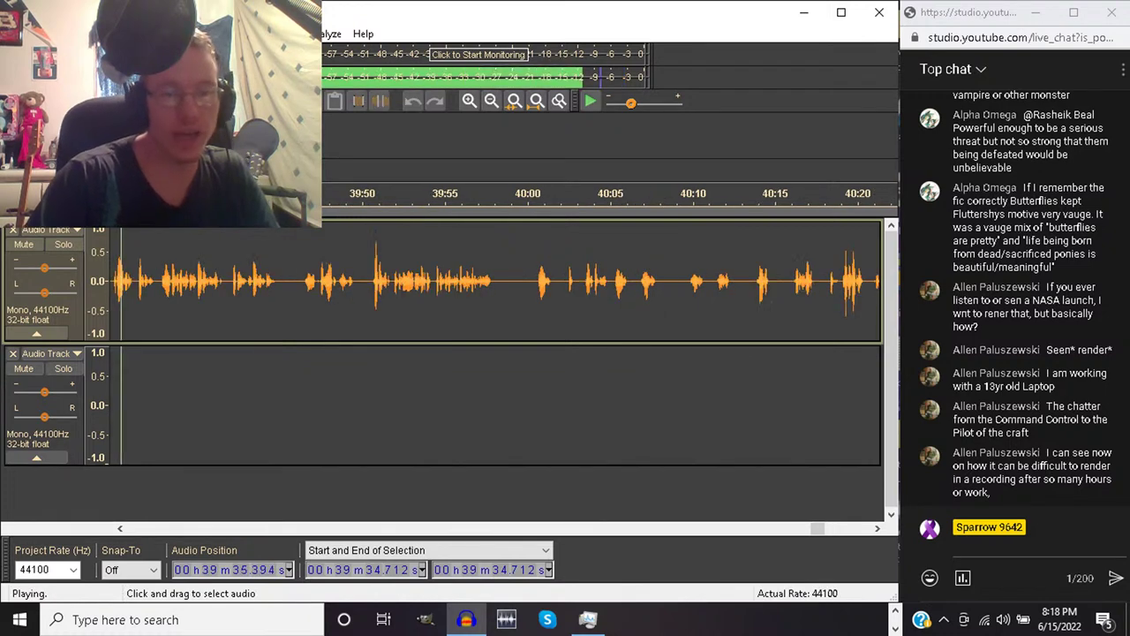
pyautogui.press('space')
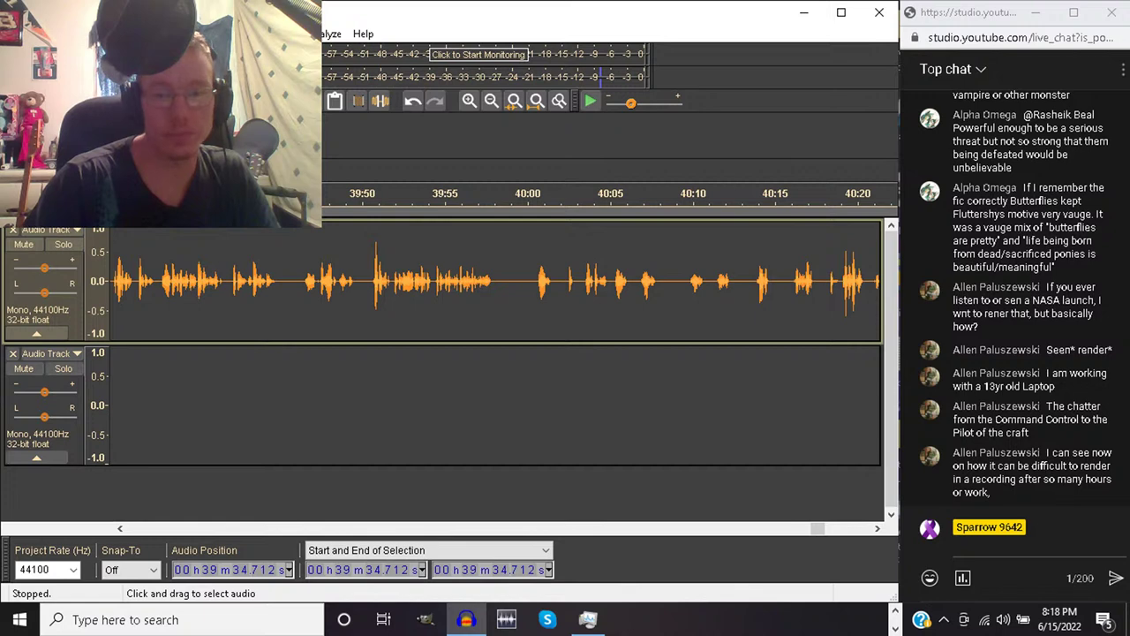
# Try deleting the take from about 40:05.2 to 40:09.5, listen across the cut, and undo the deletion
pyautogui.moveTo(688, 198); pyautogui.dragTo(610, 198)
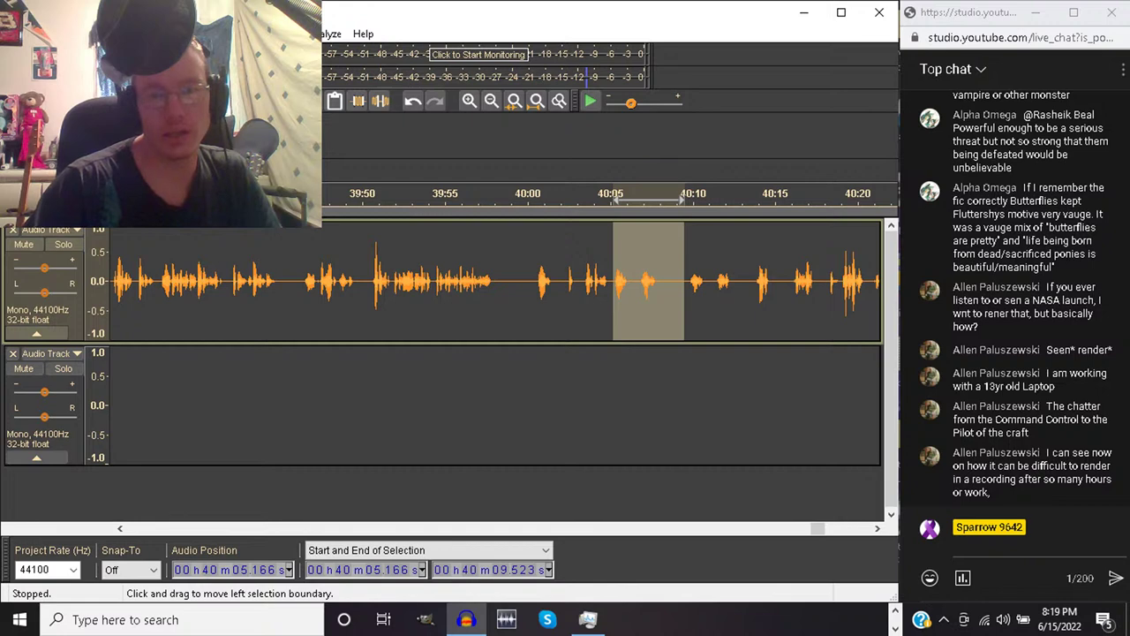
pyautogui.press('Delete')
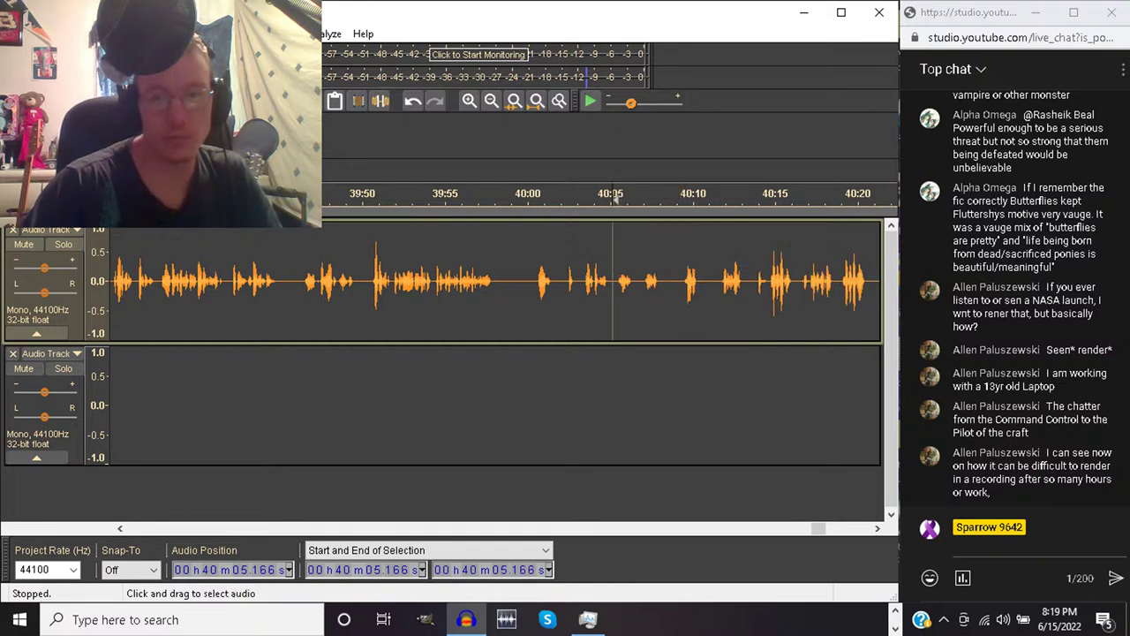
pyautogui.press('space')
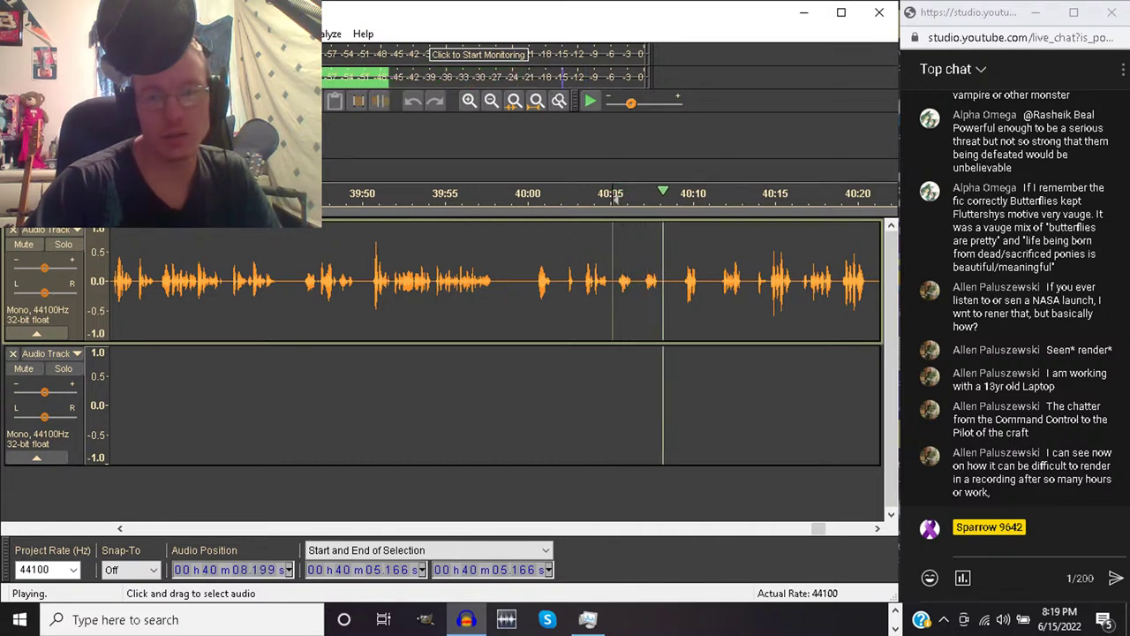
pyautogui.press('space')
pyautogui.hotkey('ctrl', 'z')
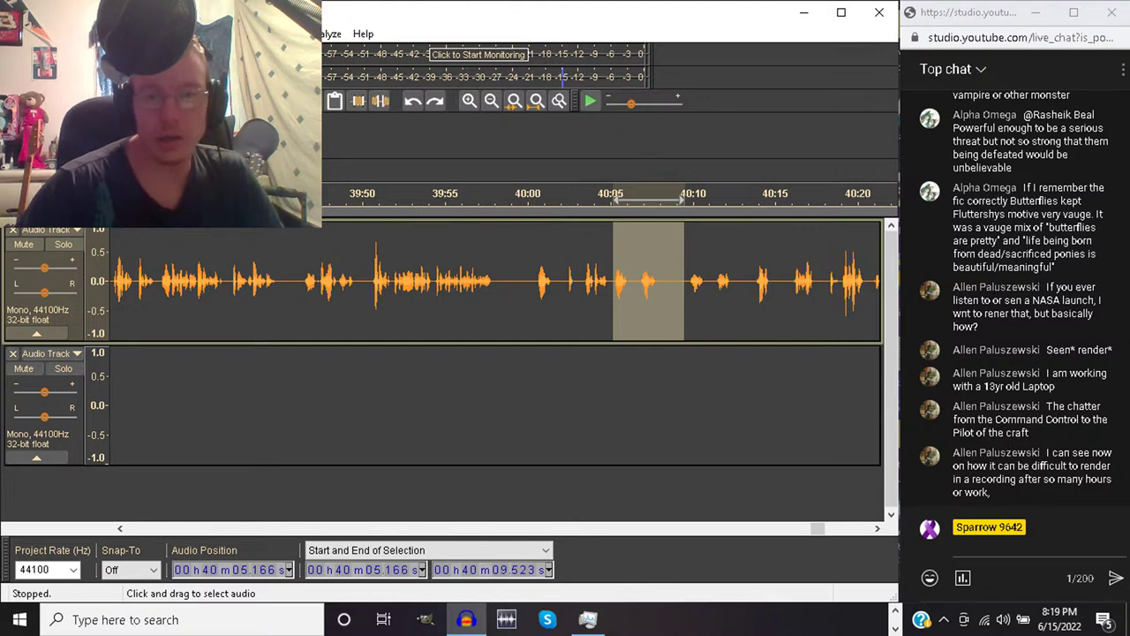
# Copy the take from about 40:09.5 to 40:12.8 into the second track at about 40:05.3 and listen to both takes together
pyautogui.moveTo(738, 283); pyautogui.dragTo(685, 283)
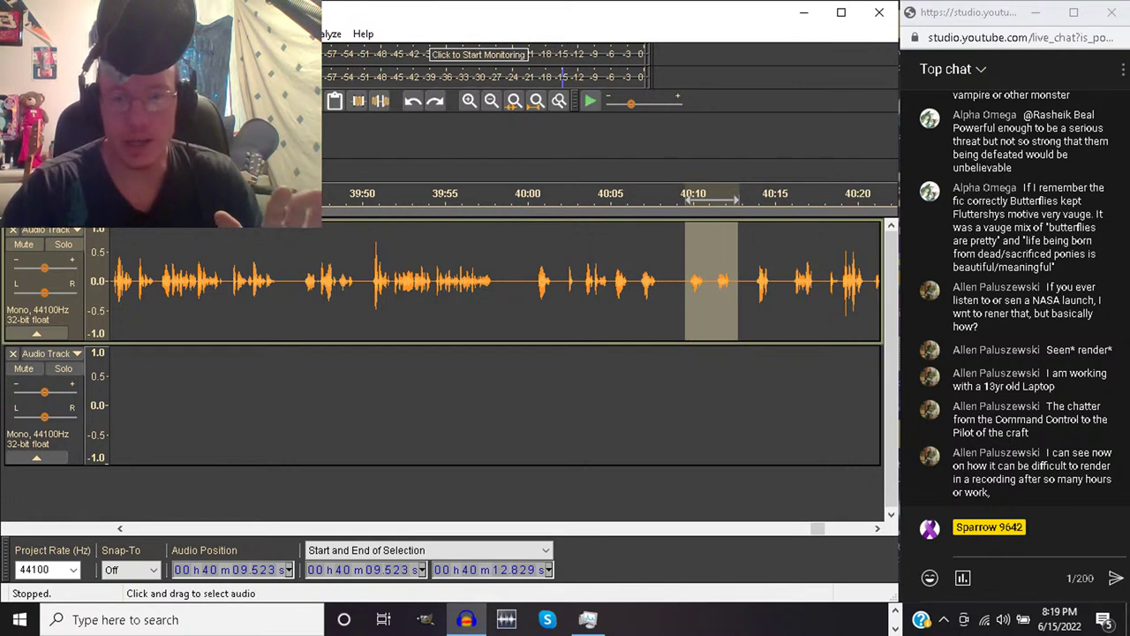
pyautogui.click(614, 265)
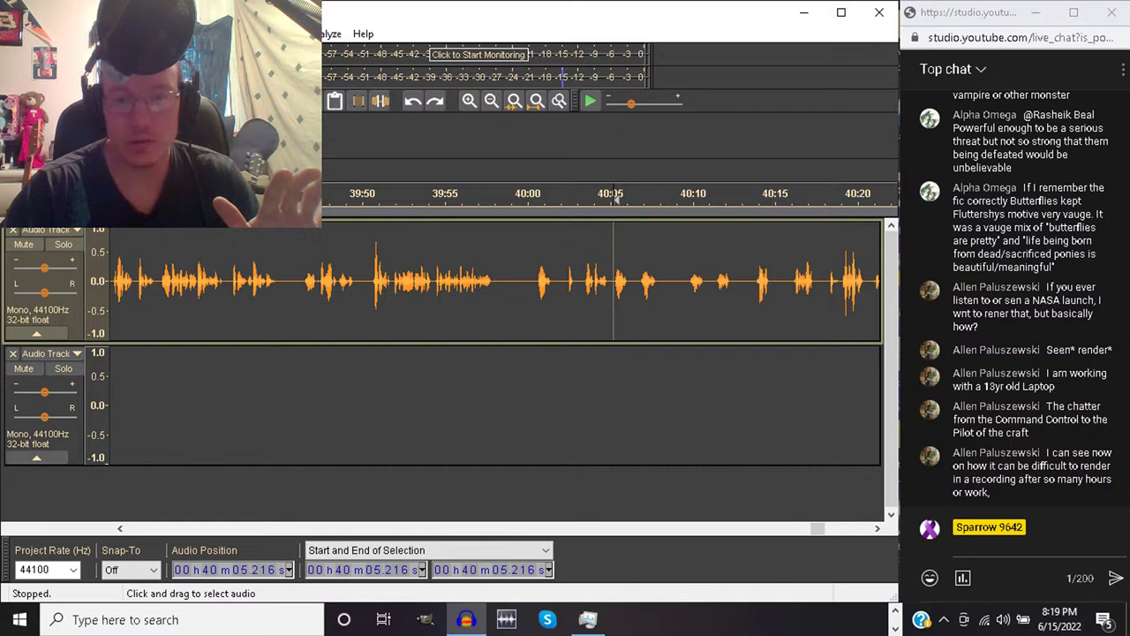
pyautogui.click(615, 406)
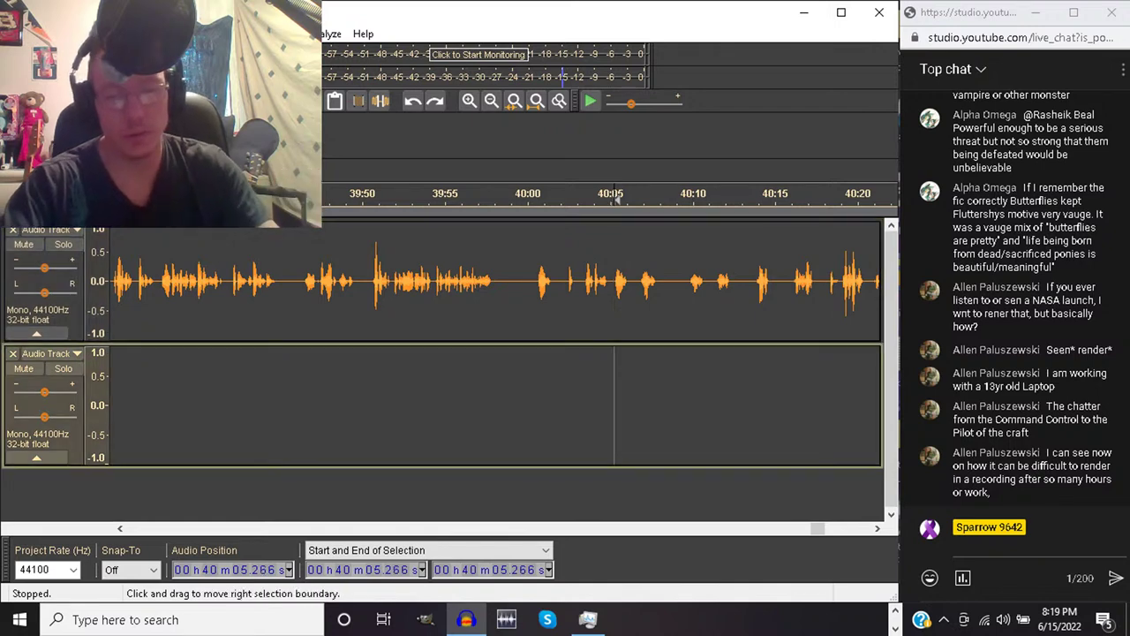
pyautogui.hotkey('ctrl', 'v')
pyautogui.press('space')
pyautogui.press('space')
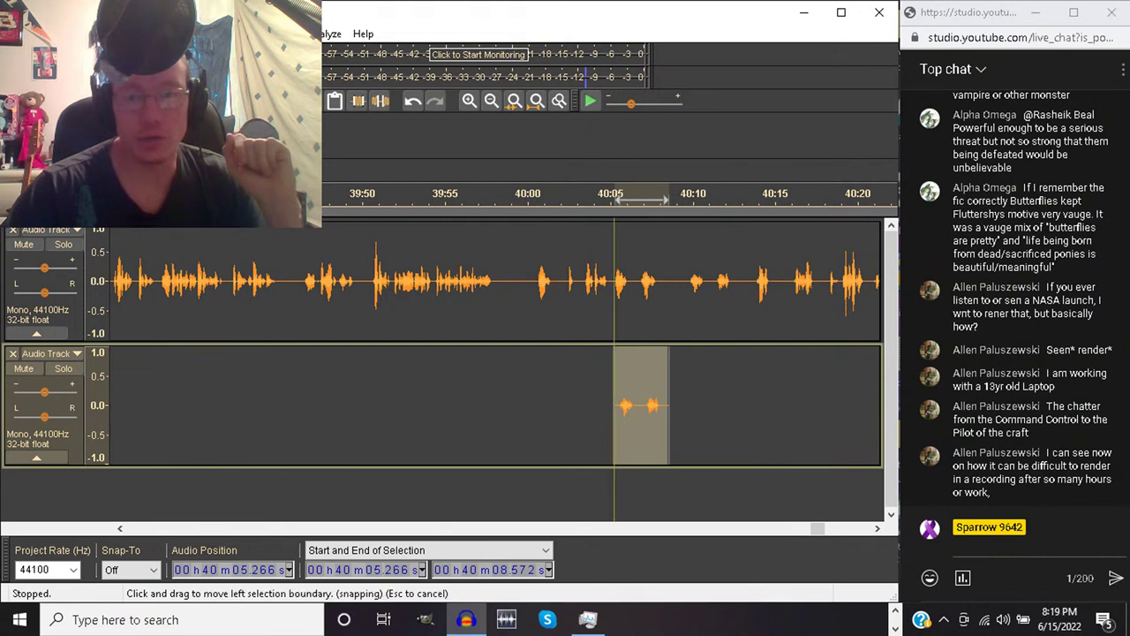
# Delete the silence from about 40:05.33 to 40:05.65 in the second track's clip and listen to both voices together
pyautogui.click(582, 406)
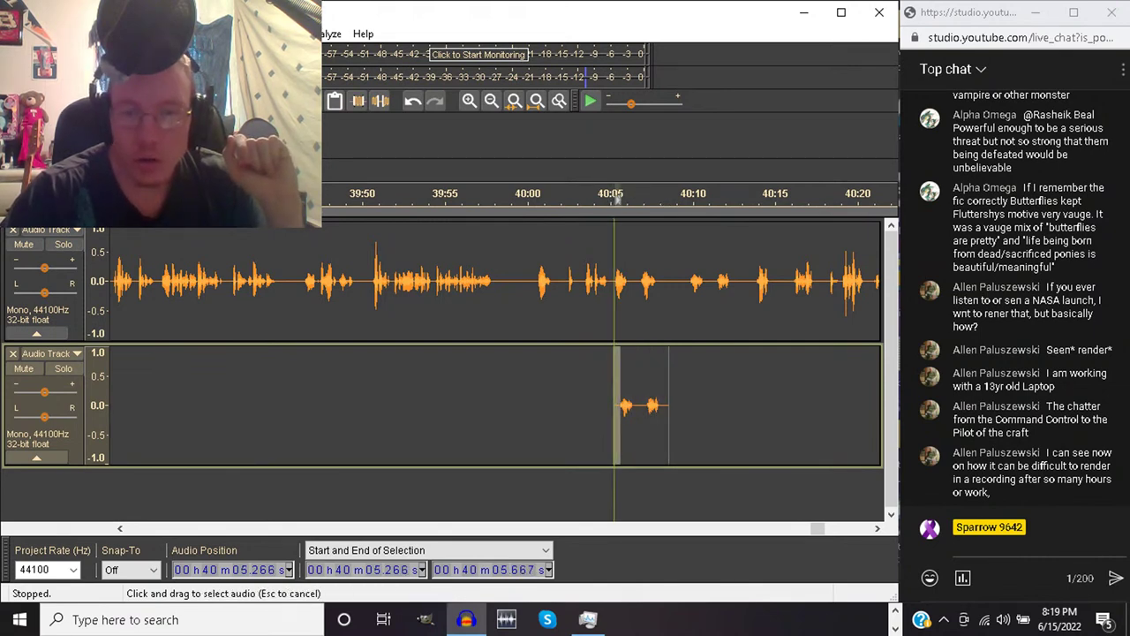
pyautogui.moveTo(620, 406); pyautogui.dragTo(619, 406)
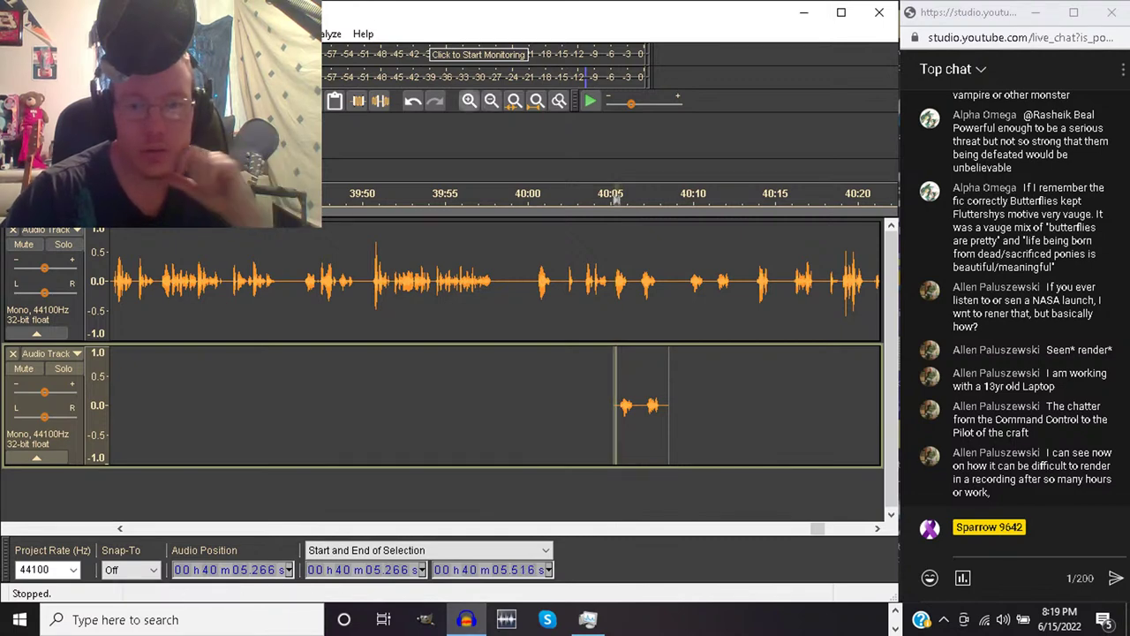
pyautogui.click(469, 100)
pyautogui.click(469, 100)
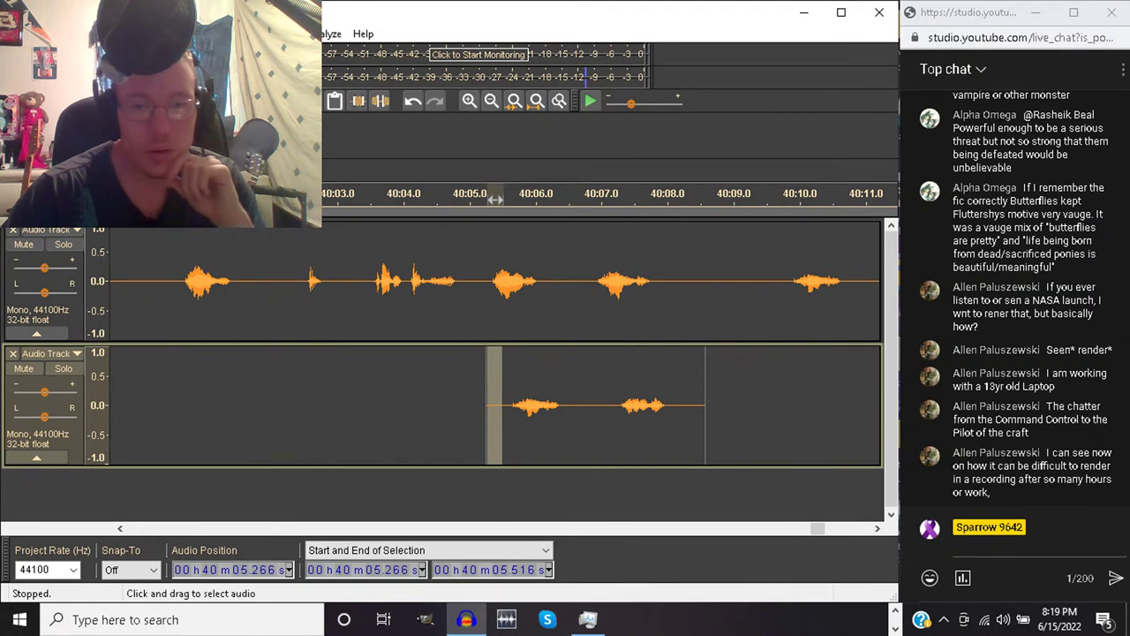
pyautogui.moveTo(496, 200); pyautogui.dragTo(499, 200)
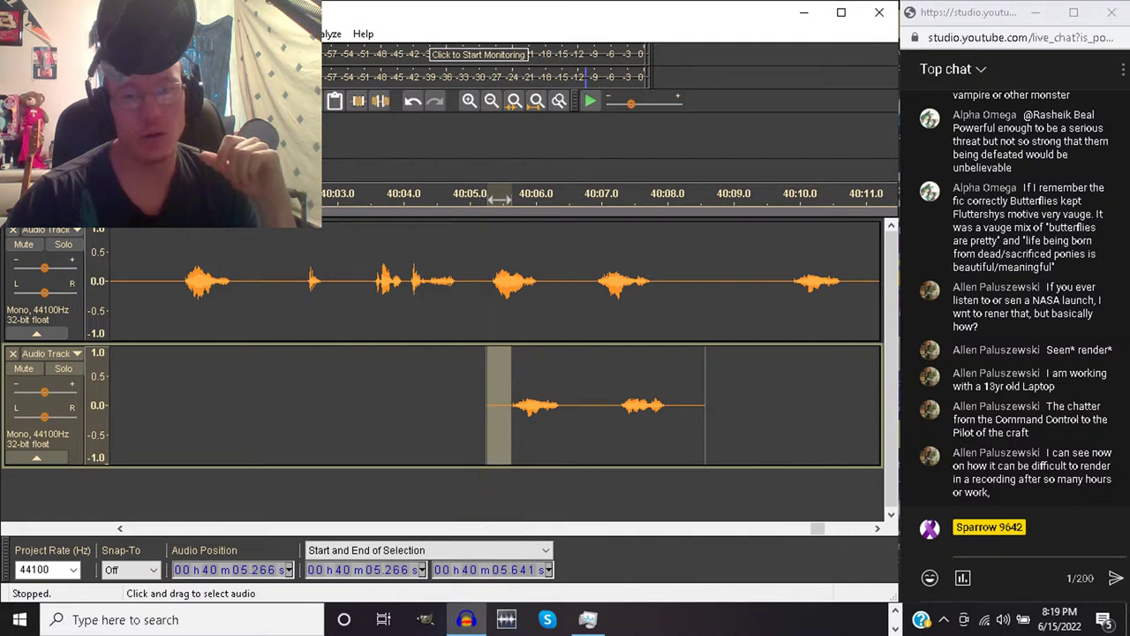
pyautogui.click(492, 199)
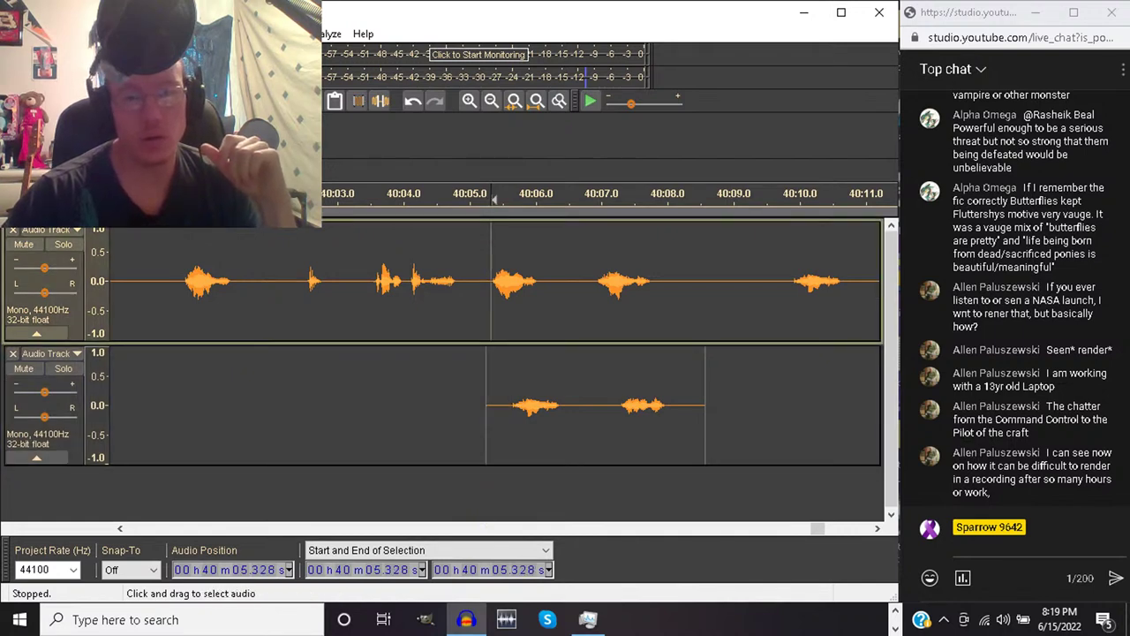
pyautogui.click(491, 380)
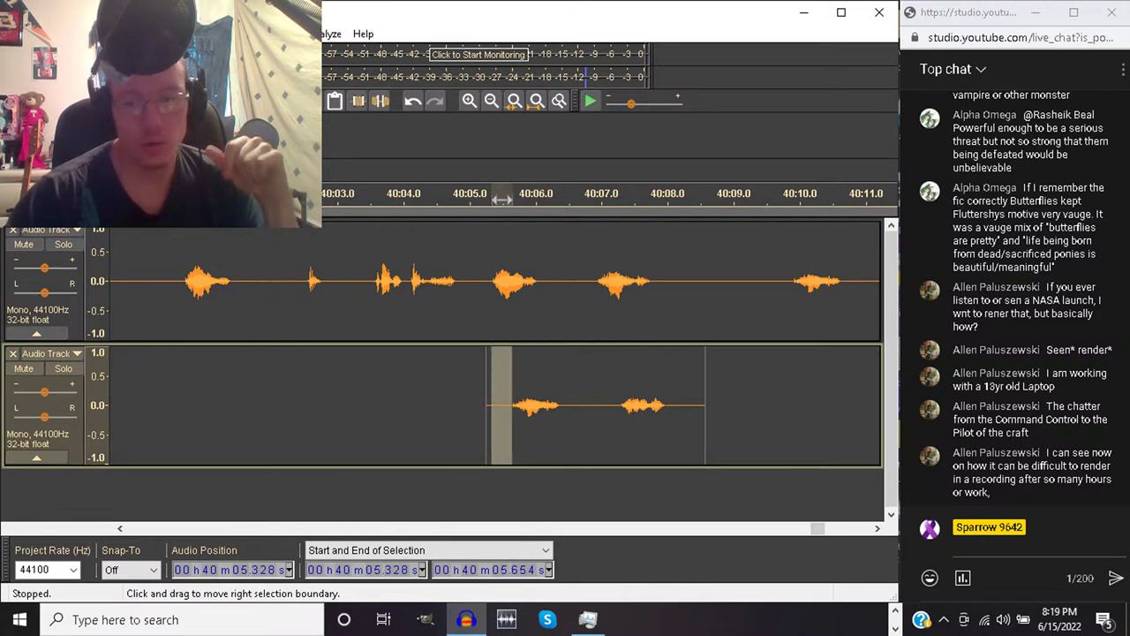
pyautogui.press('Delete')
pyautogui.press('space')
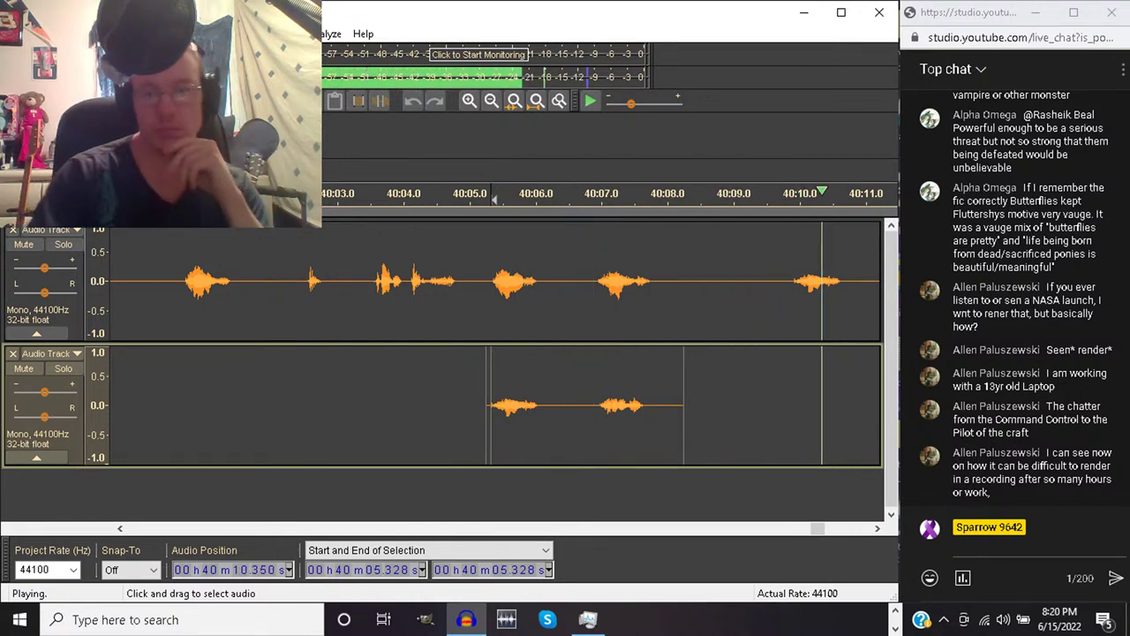
pyautogui.press('space')
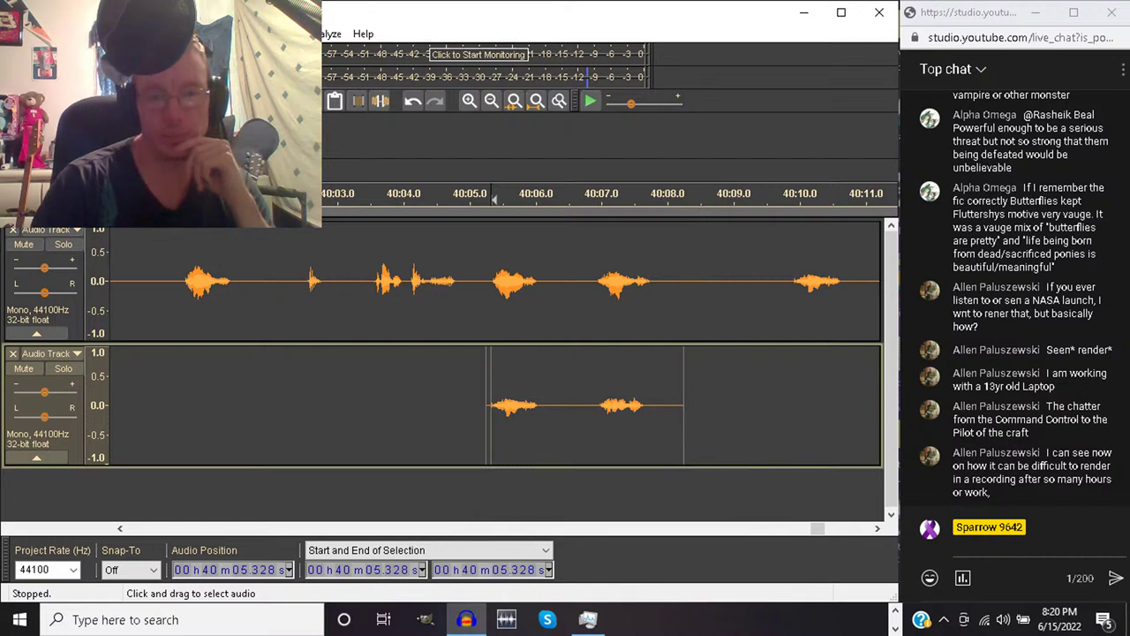
# Compare where the second phrase starts on both tracks and listen to them together from about 40:06.96
pyautogui.click(597, 291)
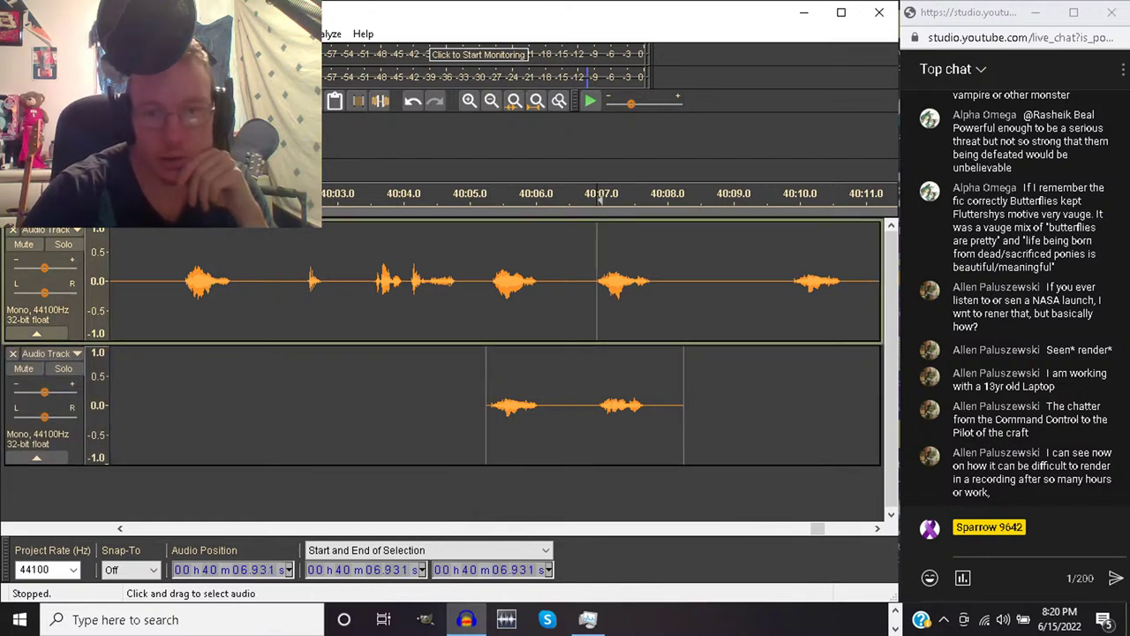
pyautogui.click(599, 402)
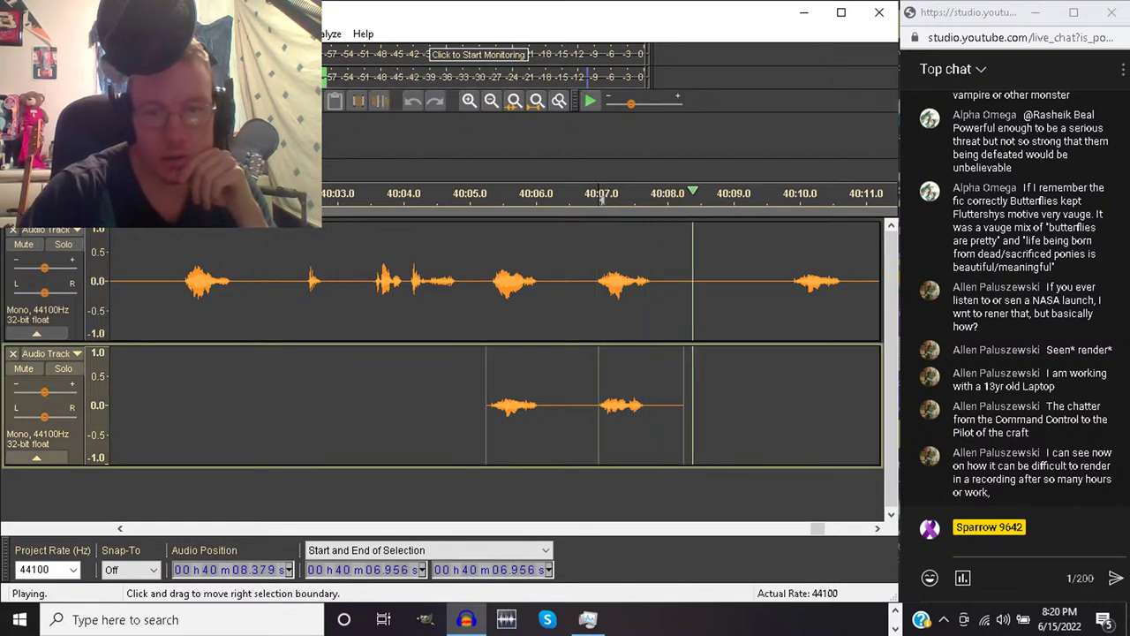
pyautogui.press('space')
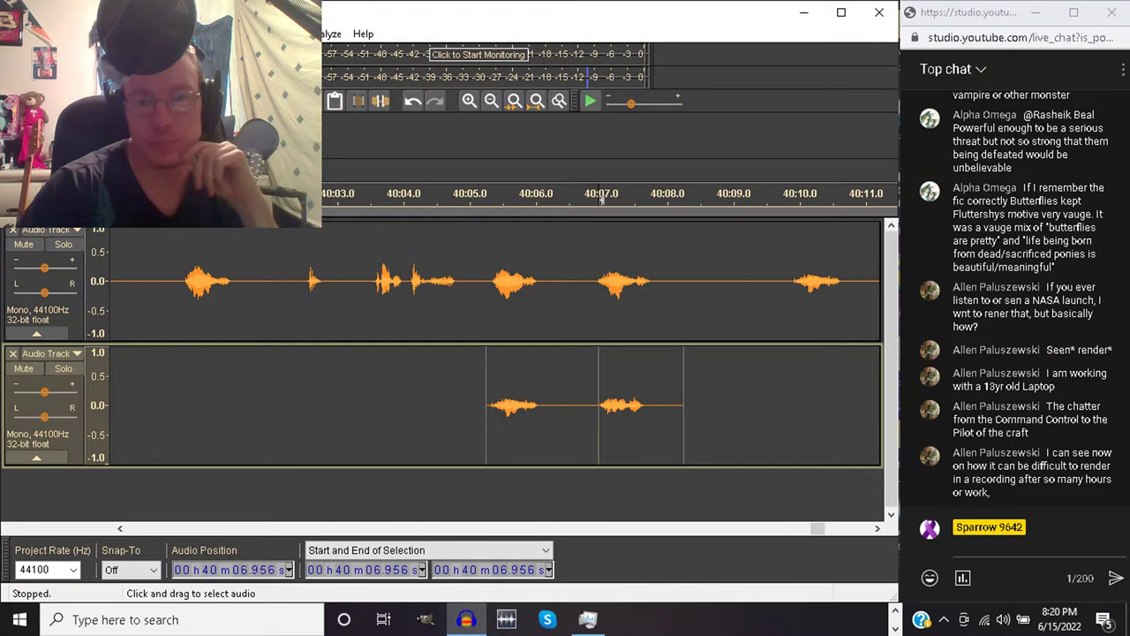
# Delete the original take from about 40:09.6 to 40:13.7 on the first track and listen across the cut
pyautogui.moveTo(772, 282); pyautogui.dragTo(669, 282)
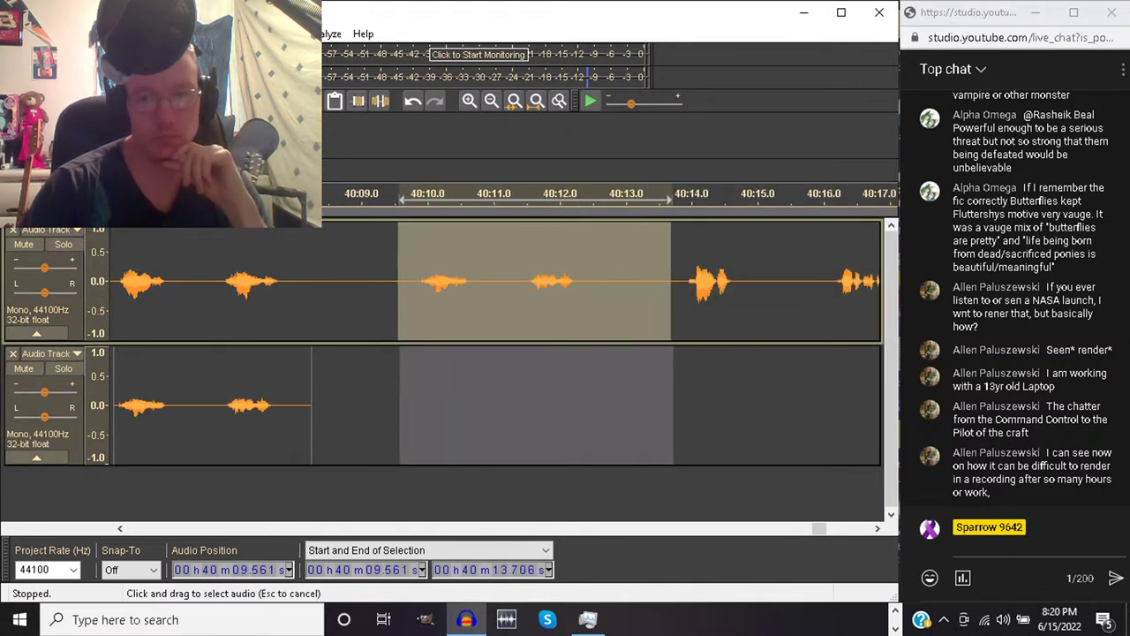
pyautogui.press('Delete')
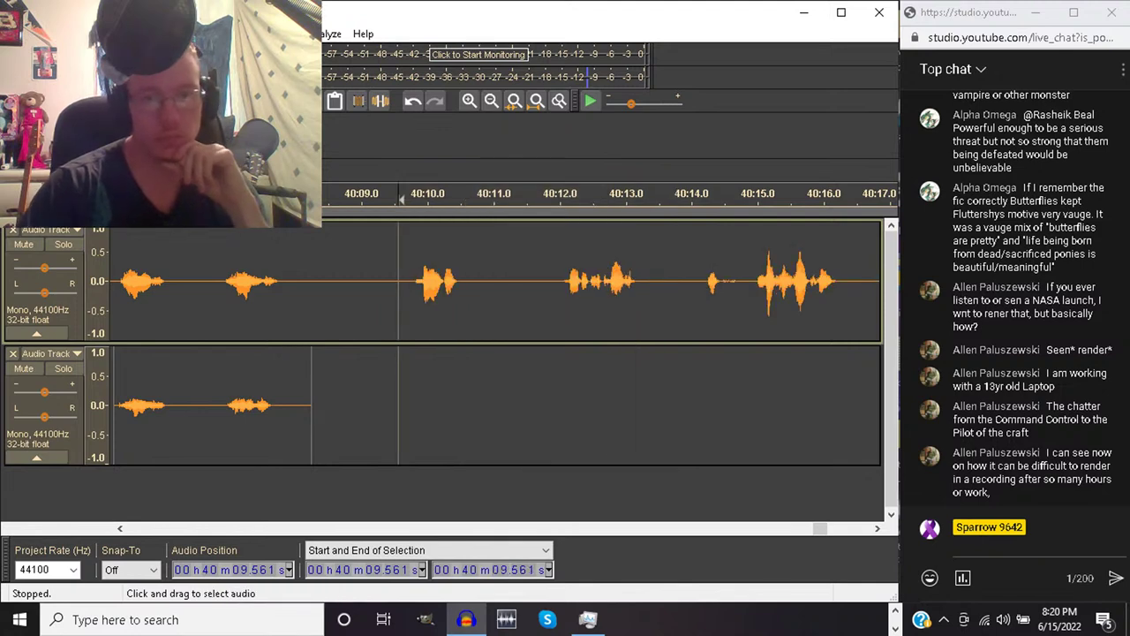
pyautogui.press('space')
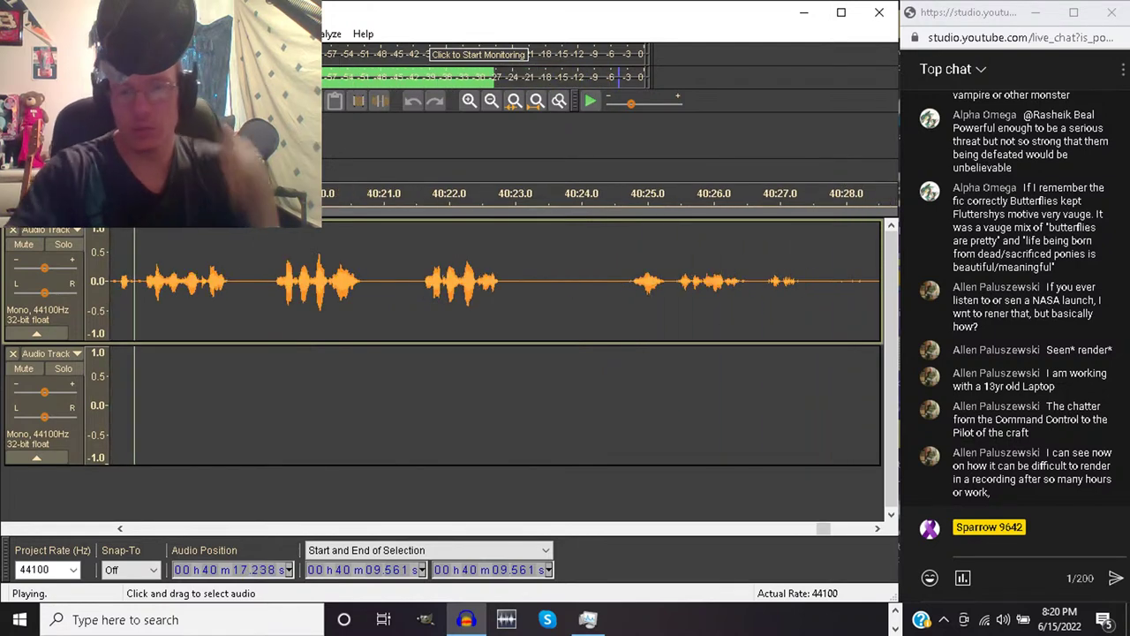
pyautogui.press('space')
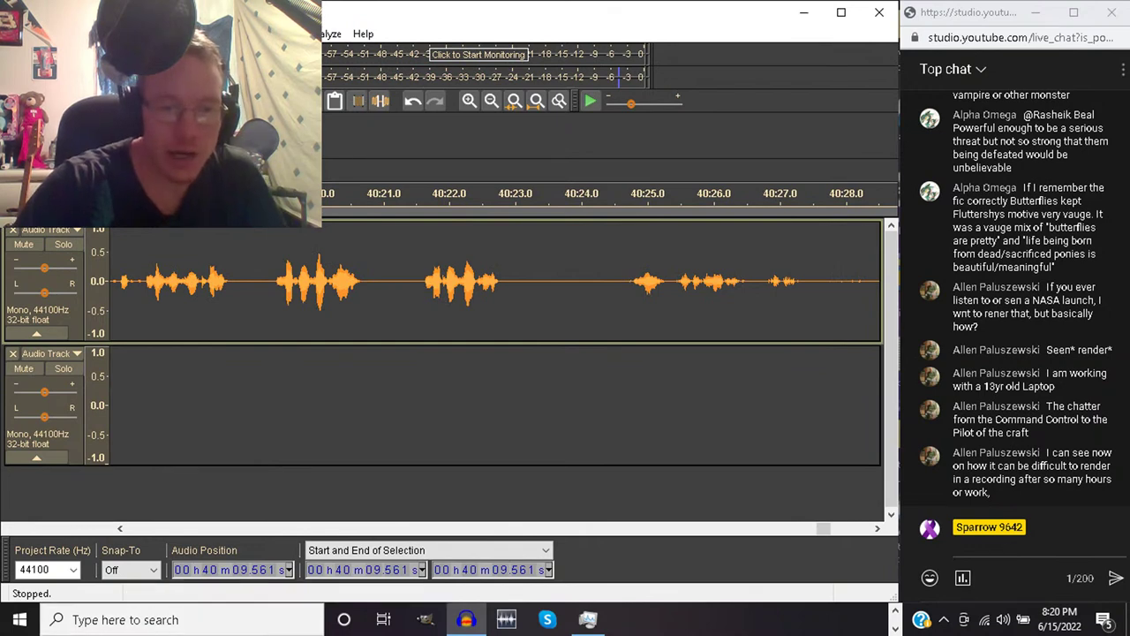
# Review the takes from about 40:14.9, delete the section from about 40:14.1 to 40:16.7, and listen across the cut
pyautogui.hscroll(-5, 494, 281)
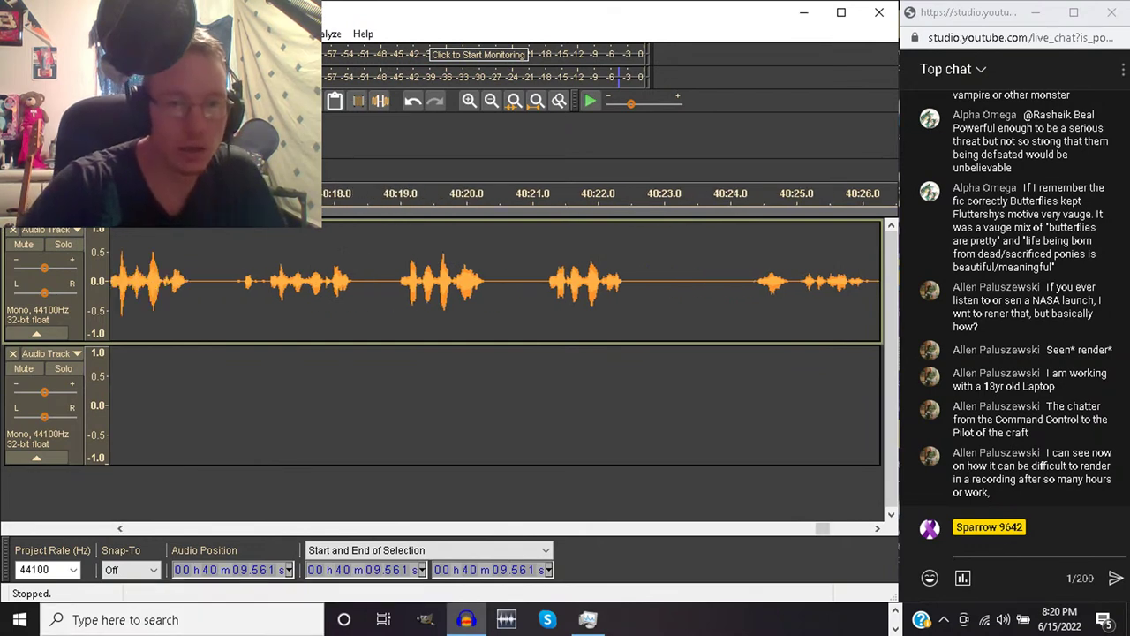
pyautogui.hscroll(-1, 495, 281)
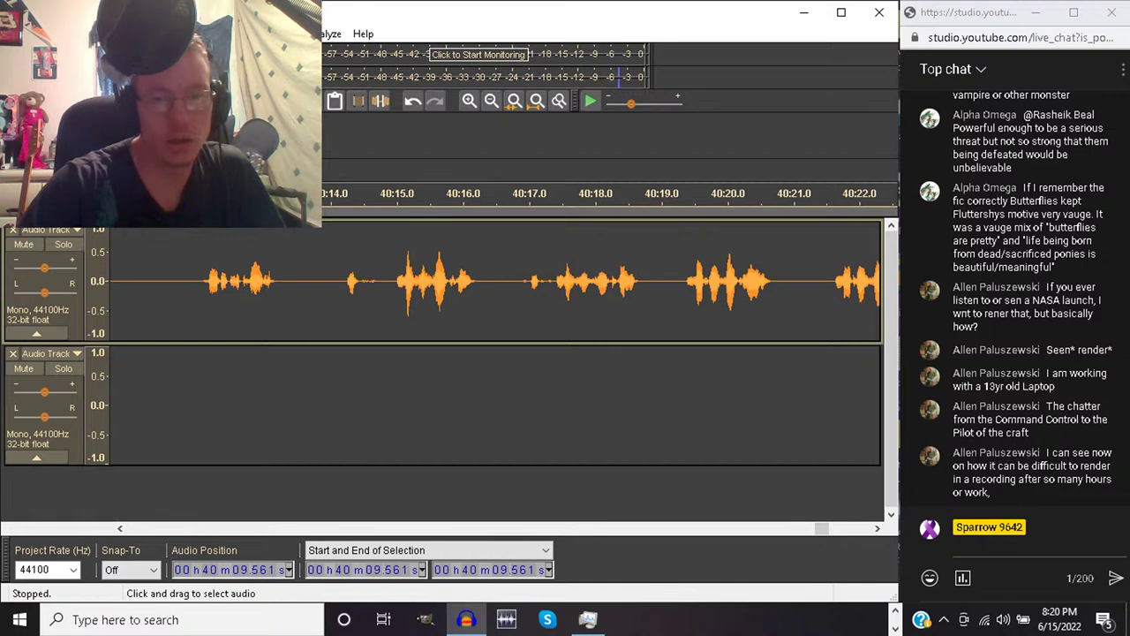
pyautogui.click(393, 281)
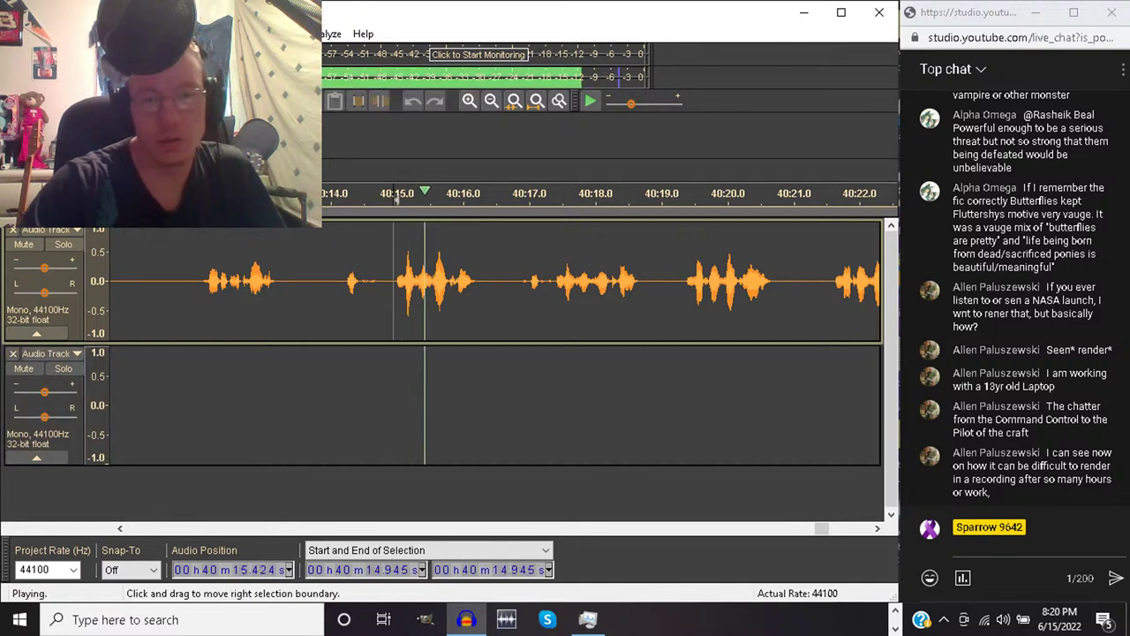
pyautogui.press('space')
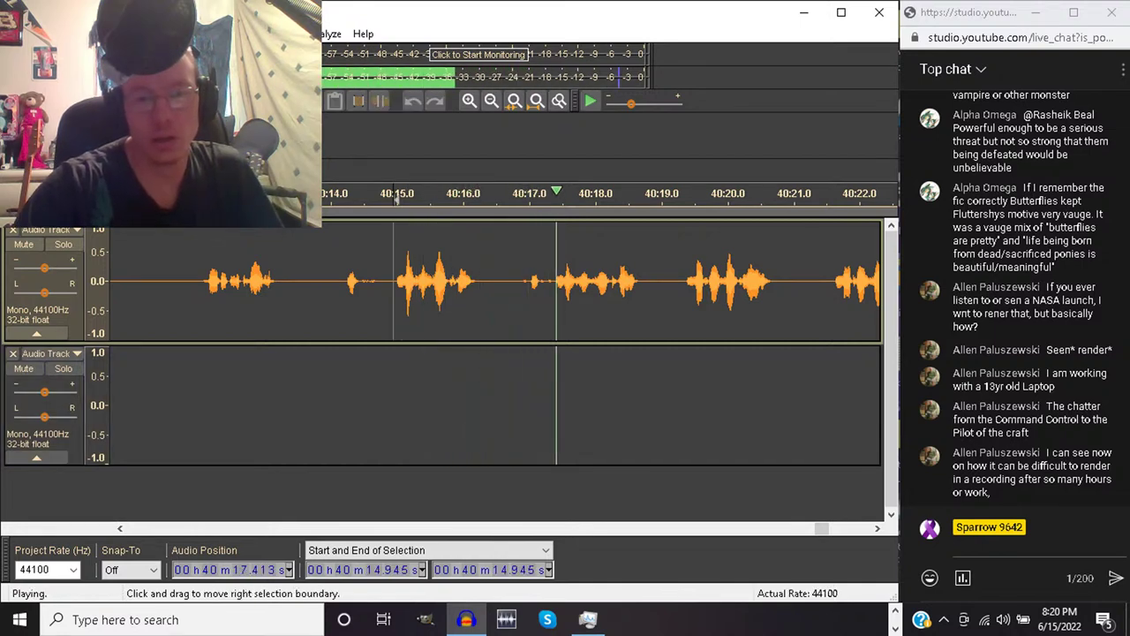
pyautogui.moveTo(394, 281); pyautogui.dragTo(507, 281)
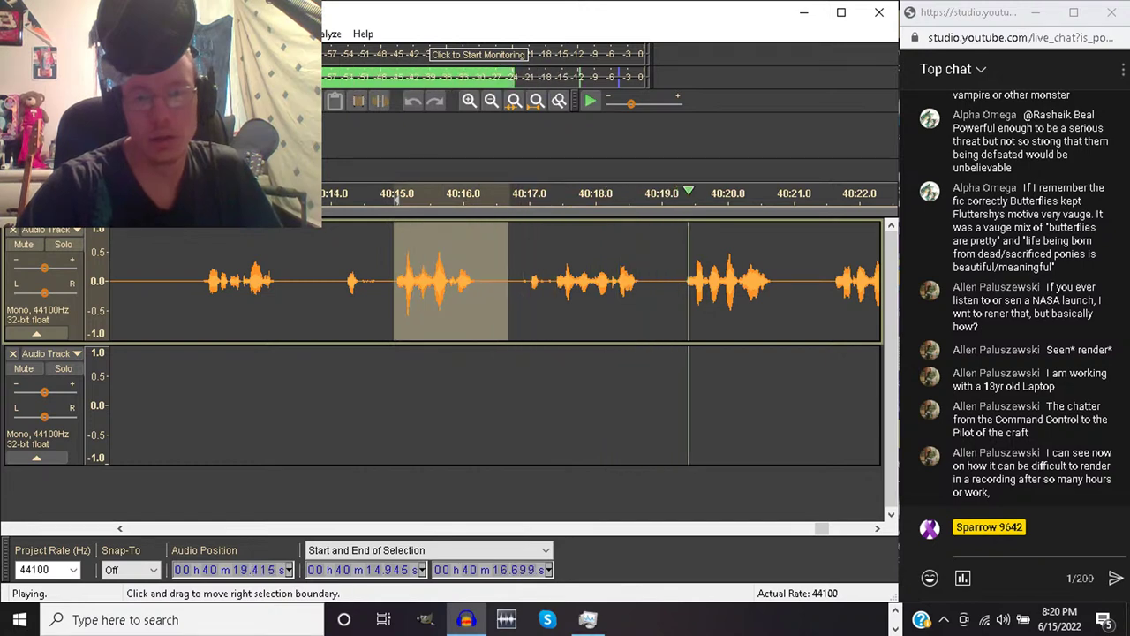
pyautogui.press('space')
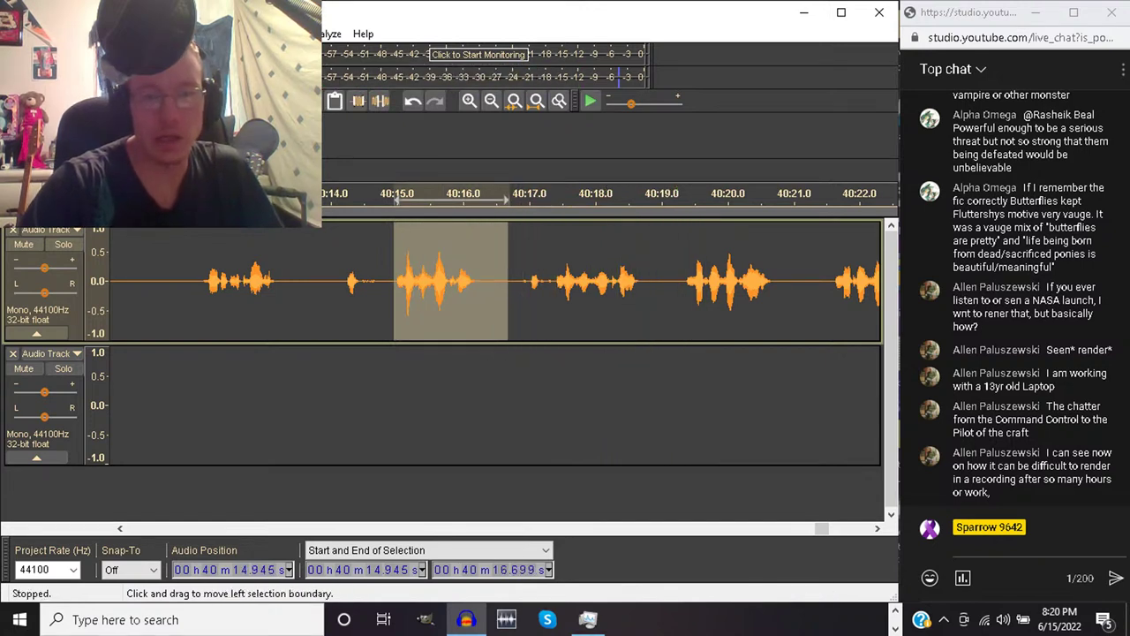
pyautogui.moveTo(394, 281); pyautogui.dragTo(340, 281)
pyautogui.press('space')
pyautogui.press('space')
pyautogui.press('Delete')
pyautogui.press('space')
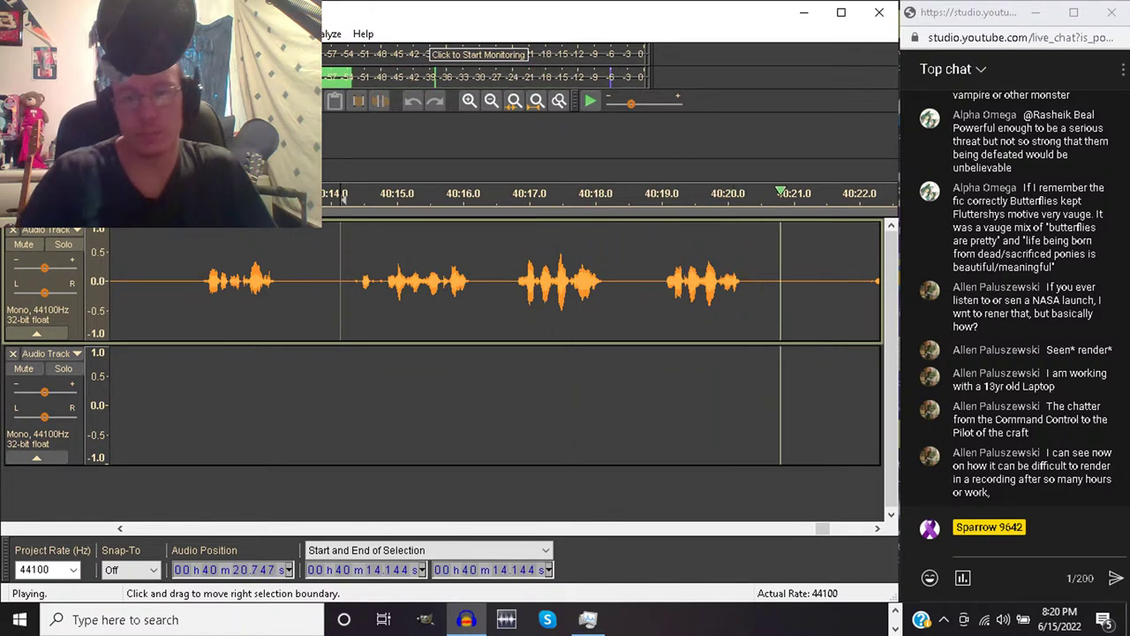
pyautogui.press('space')
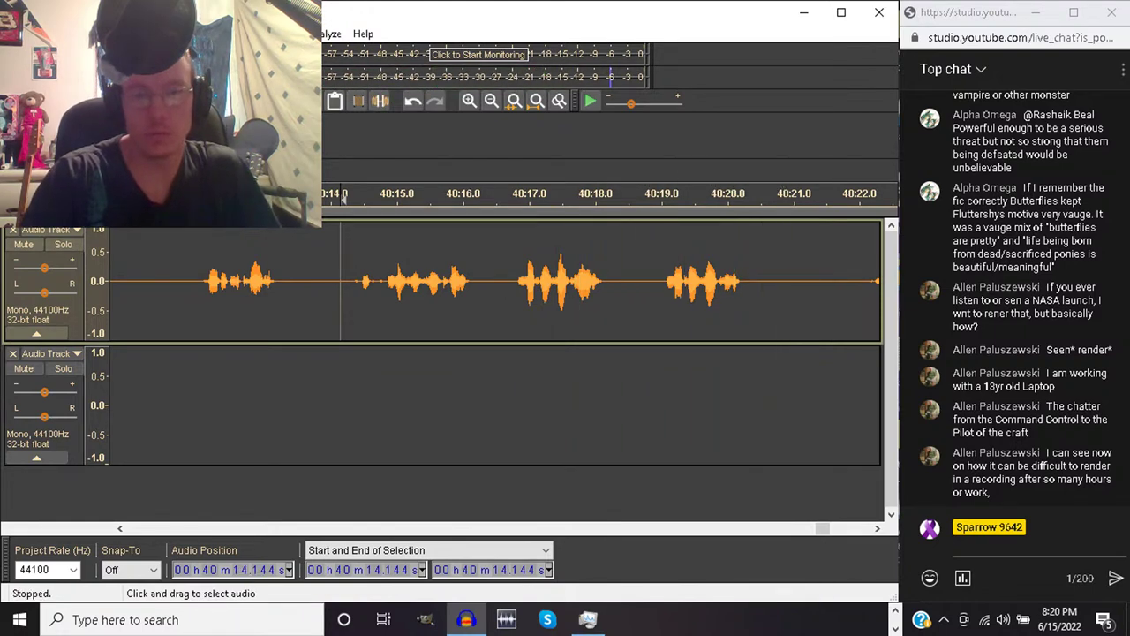
# Delete the take from about 40:16.7 to 40:18.9 and listen across the cut from about 40:15.5
pyautogui.moveTo(512, 283); pyautogui.dragTo(645, 282)
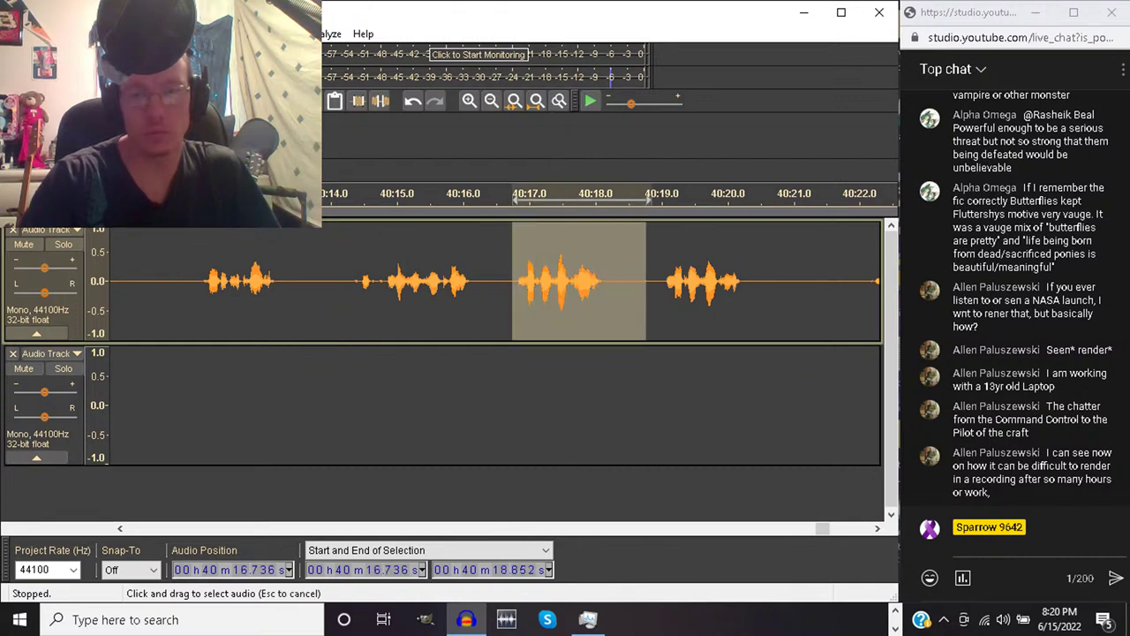
pyautogui.press('Delete')
pyautogui.press('space')
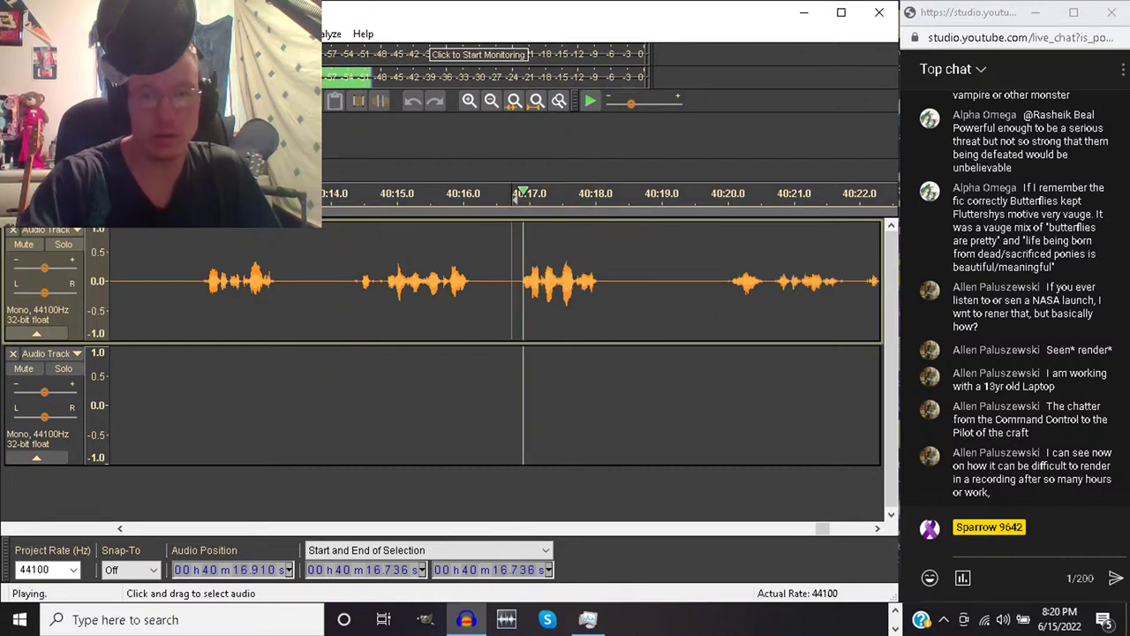
pyautogui.click(431, 283)
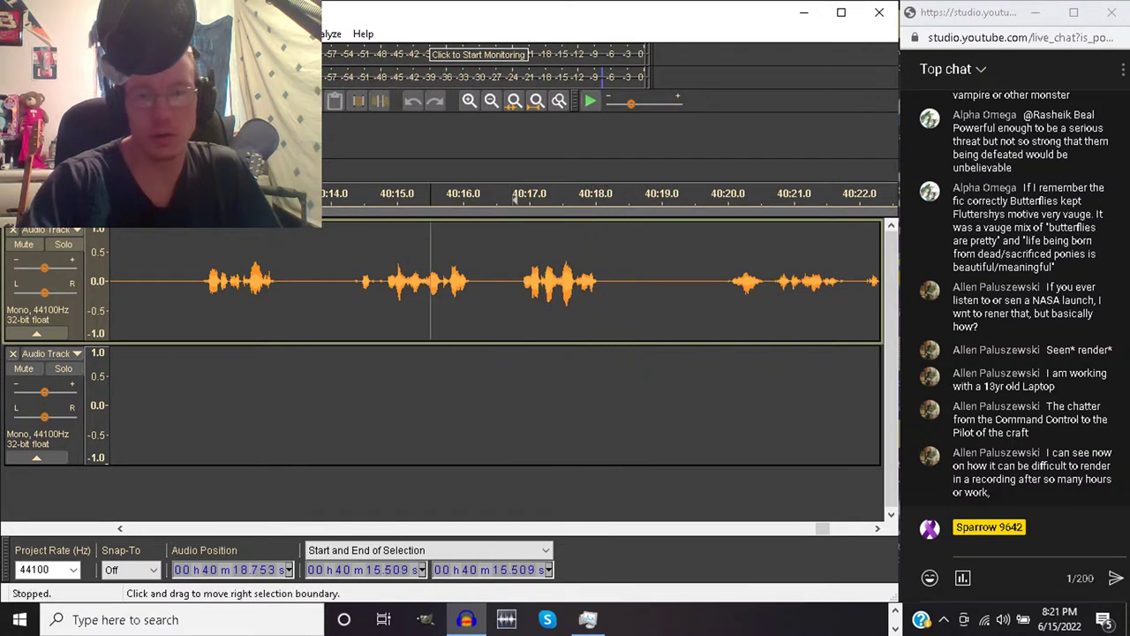
pyautogui.press('space')
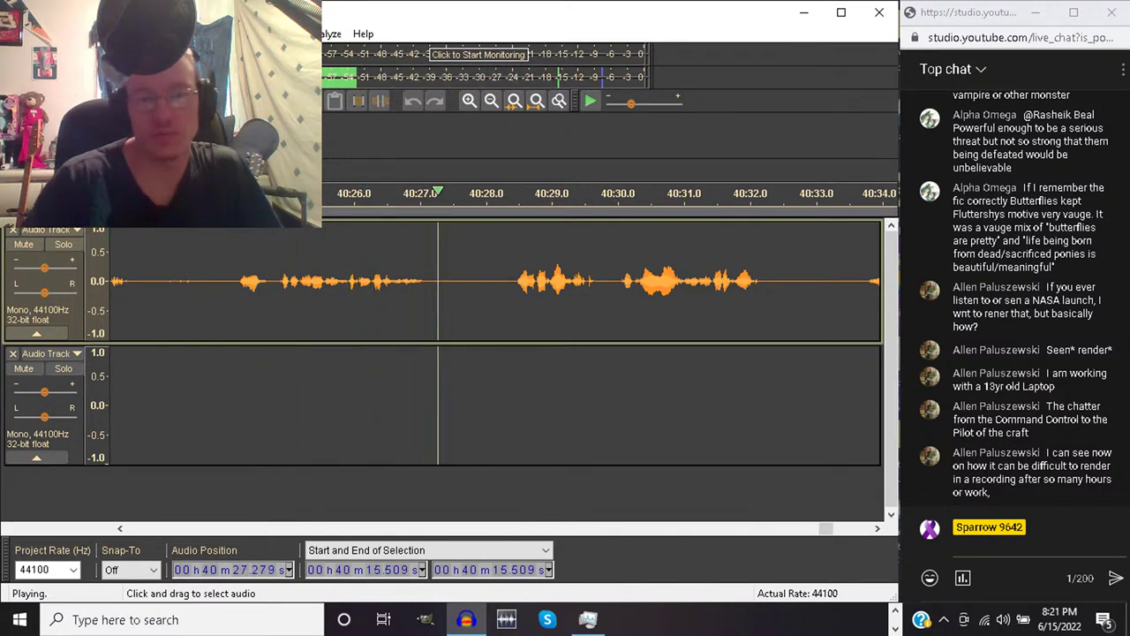
pyautogui.press('space')
# Delete the take from about 40:19.8 to 40:24.1 and listen to the narration from the cut onward
pyautogui.moveTo(231, 281); pyautogui.dragTo(273, 281)
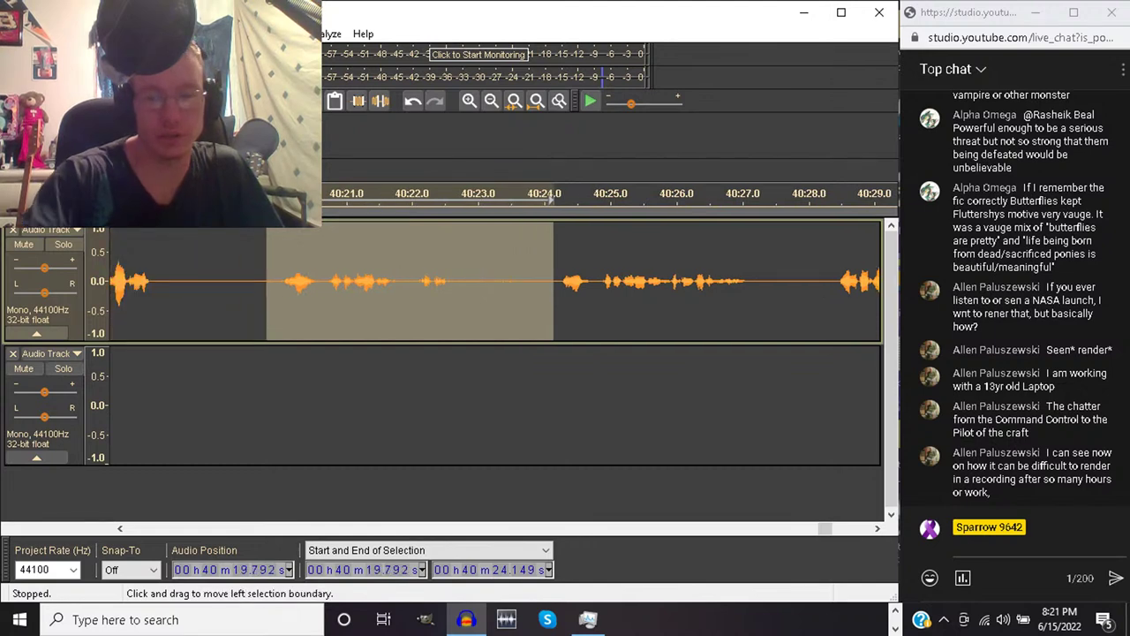
pyautogui.press('Delete')
pyautogui.press('space')
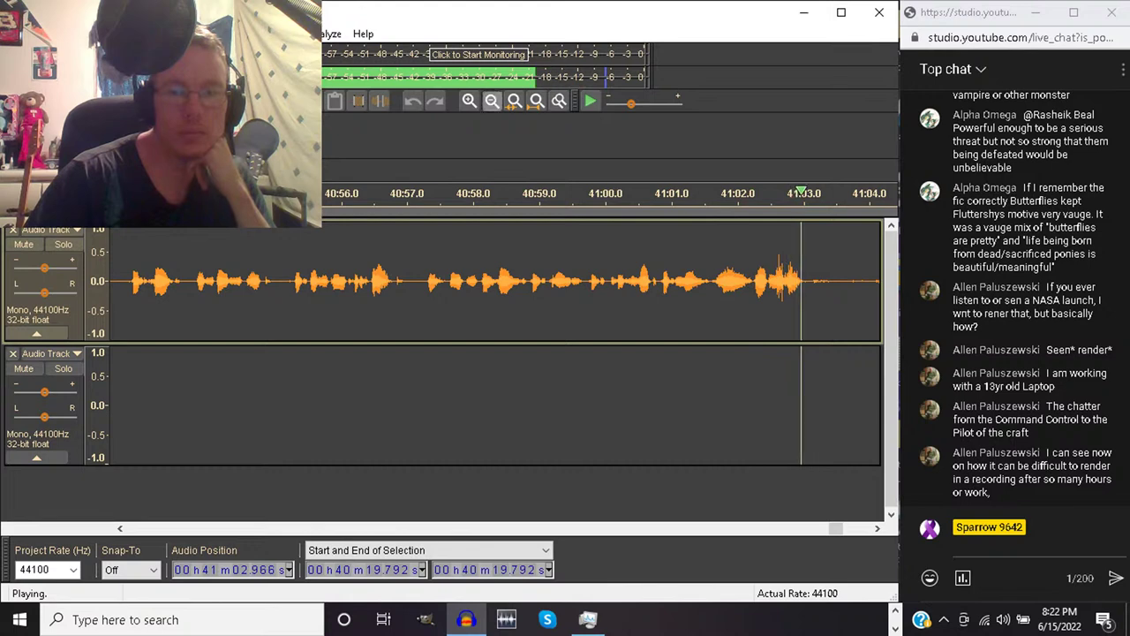
# Delete the take from about 40:51.6 to 41:05.5 and listen across the cut from about 40:49.4
pyautogui.click(491, 100)
pyautogui.click(490, 101)
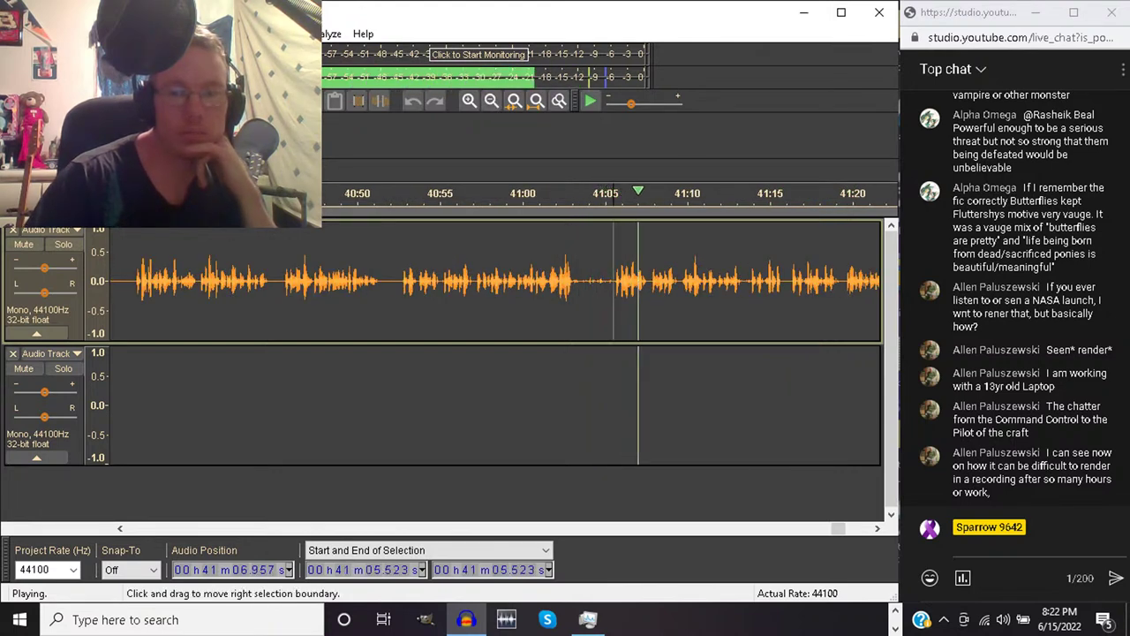
pyautogui.moveTo(613, 291); pyautogui.dragTo(386, 291)
pyautogui.click(385, 292)
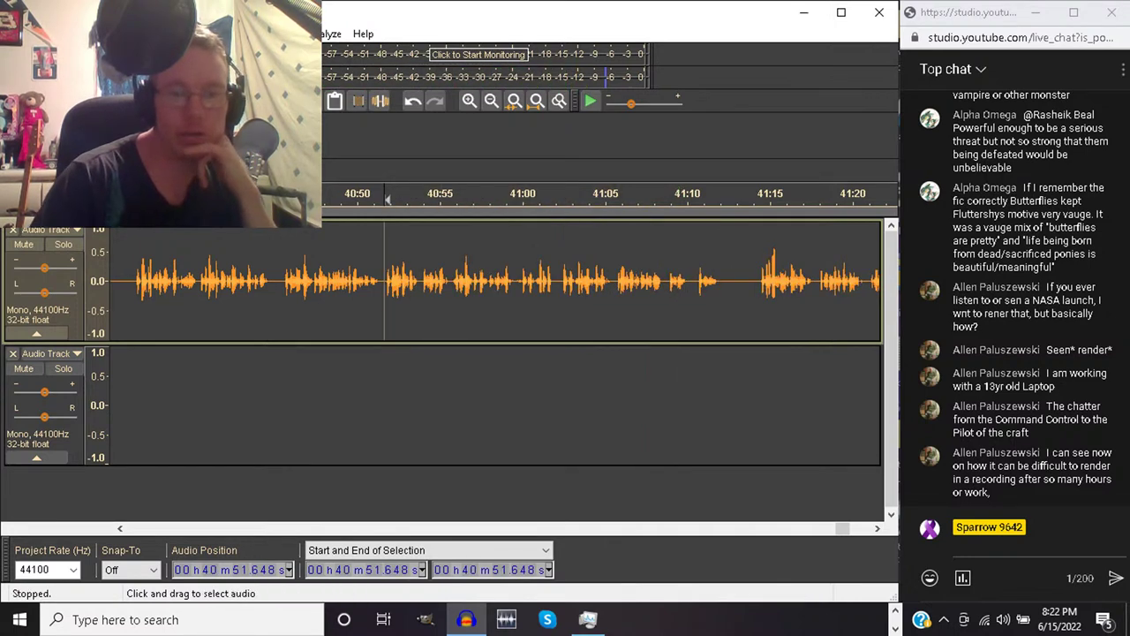
pyautogui.click(349, 292)
pyautogui.press('space')
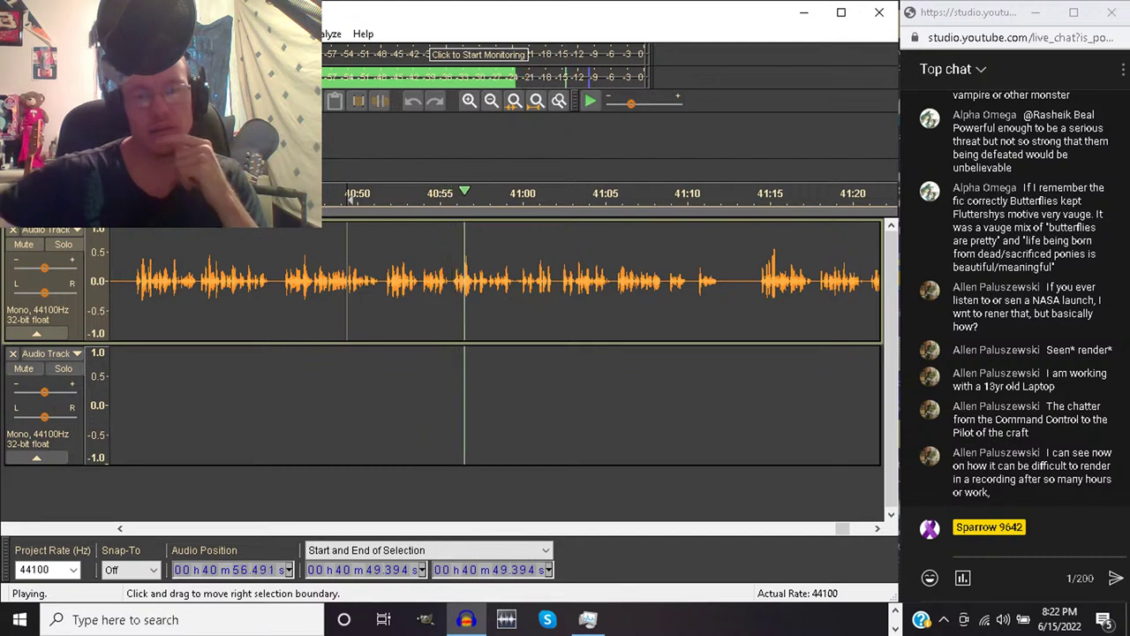
# Delete the take from about 40:58.0 to 41:02.4 and listen across the cut from about 40:56.3
pyautogui.click(426, 194)
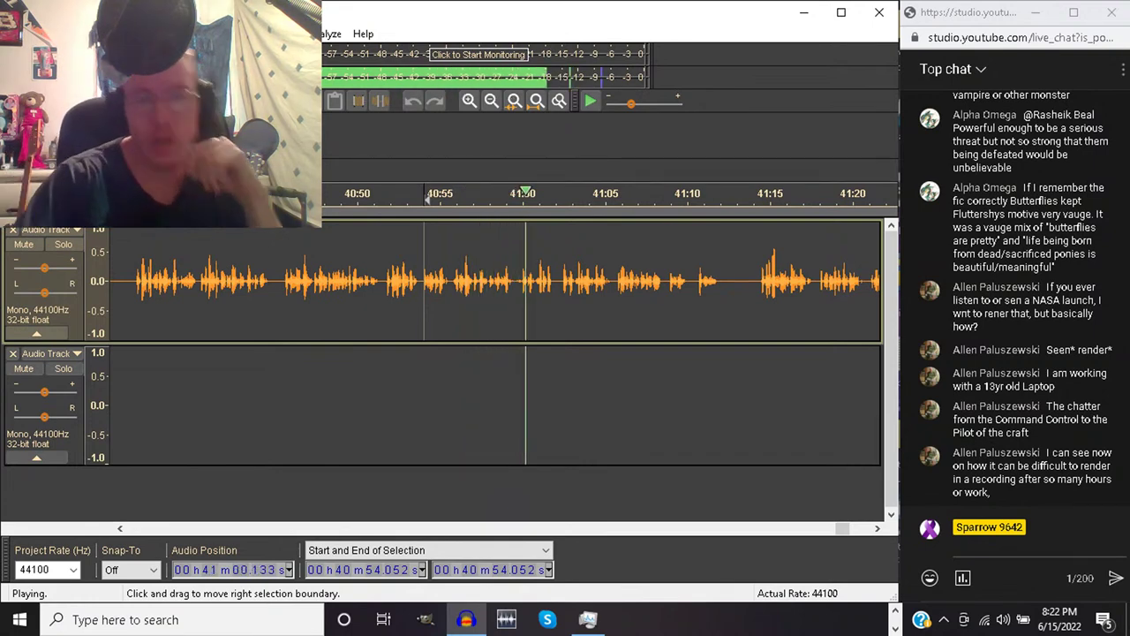
pyautogui.click(488, 283)
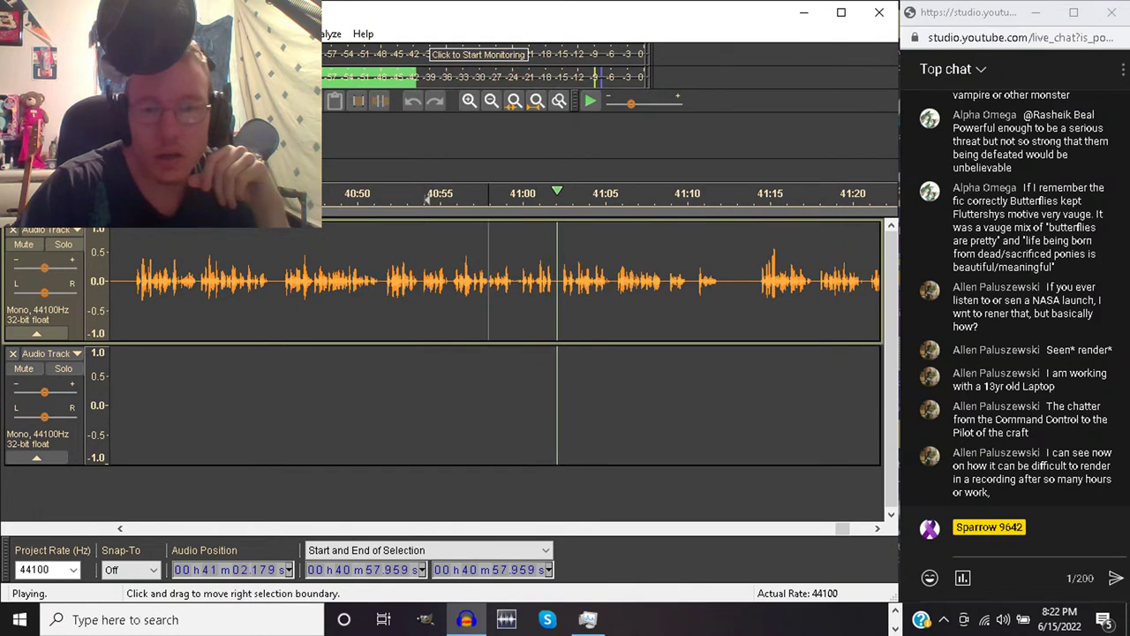
pyautogui.moveTo(490, 283); pyautogui.dragTo(559, 283)
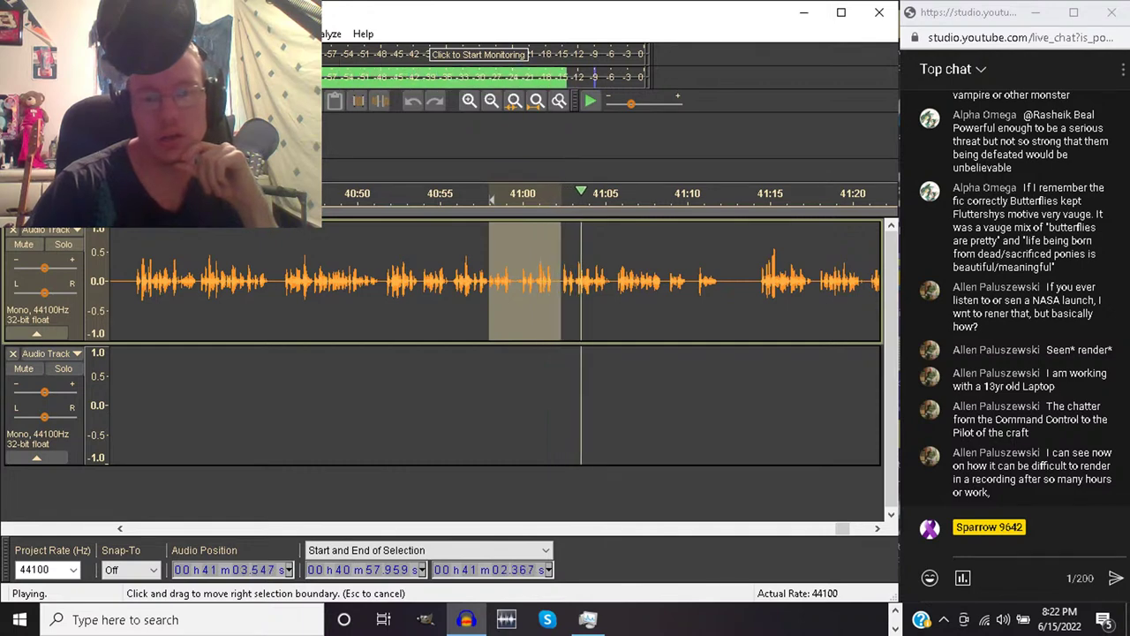
pyautogui.press('Escape')
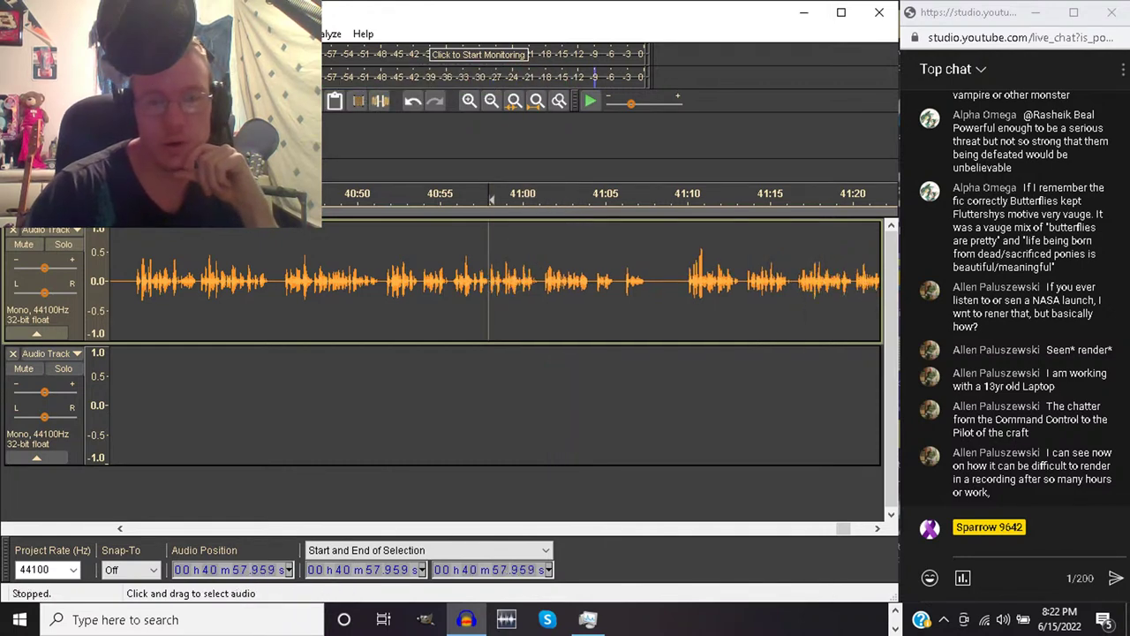
pyautogui.press('space')
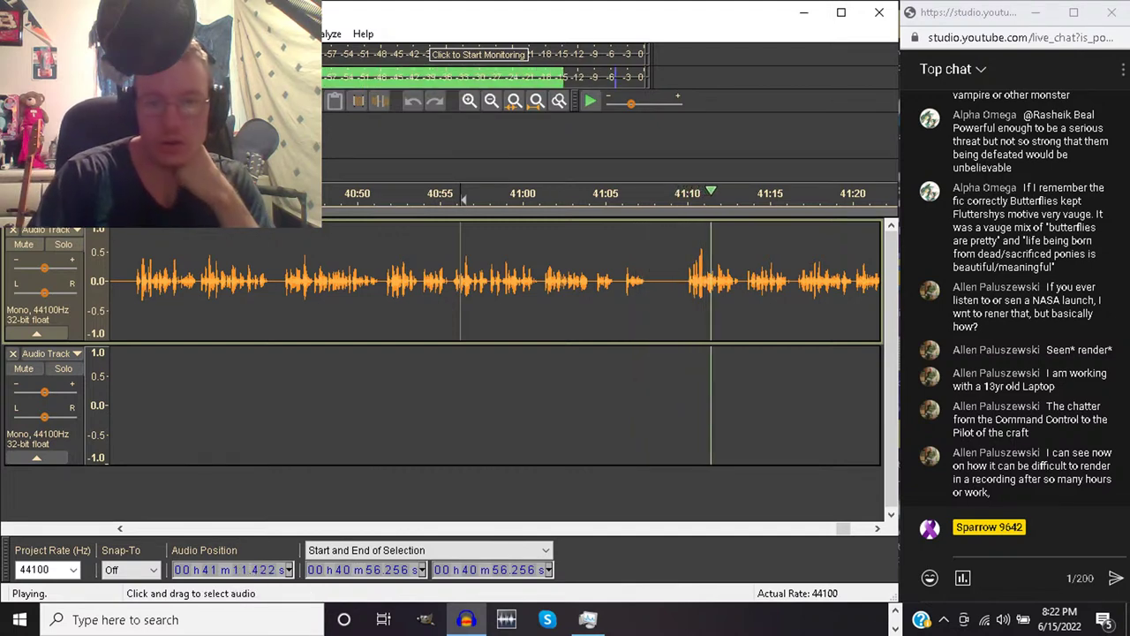
# Cut the silent pause from about 41:08.5 to 41:09.8 and listen across the cut from about 41:05.9
pyautogui.moveTo(664, 265); pyautogui.dragTo(689, 265)
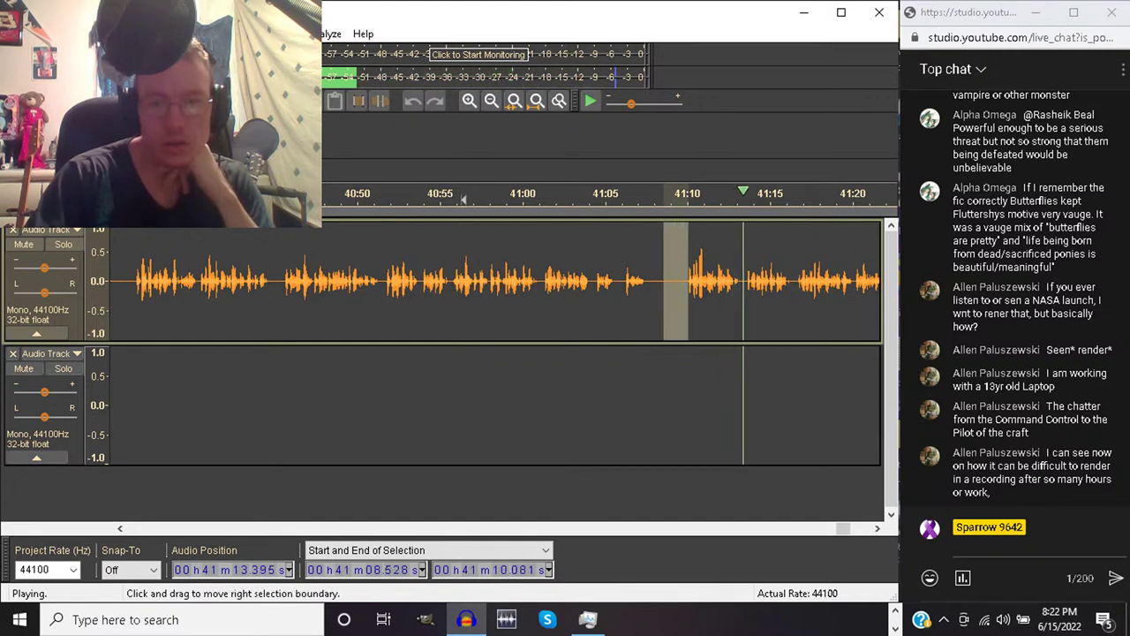
pyautogui.press('space')
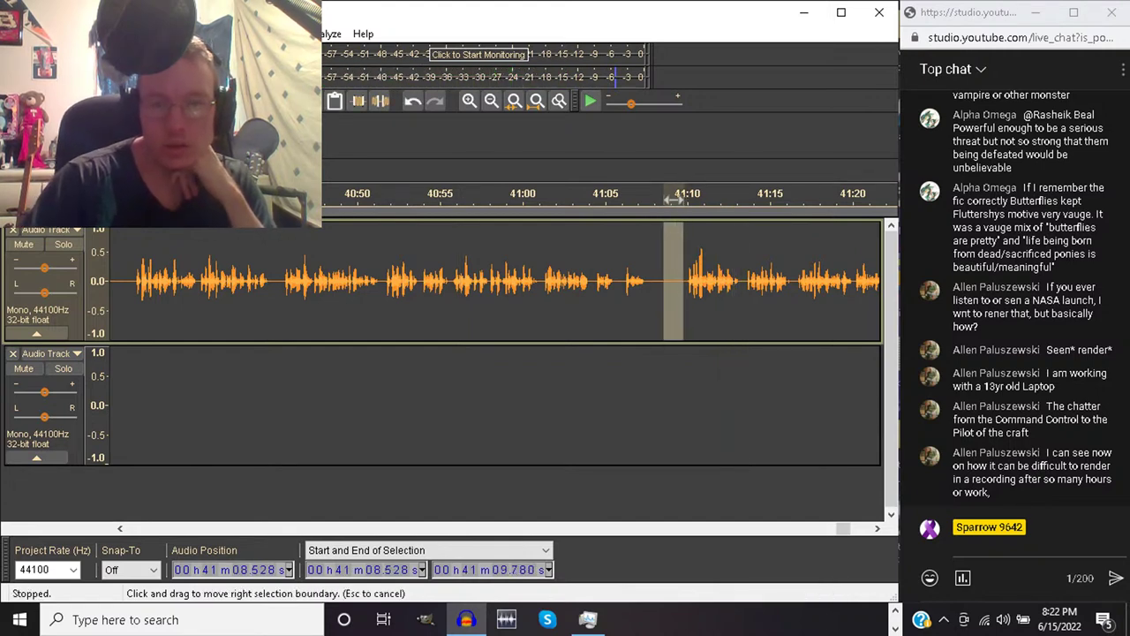
pyautogui.press('Delete')
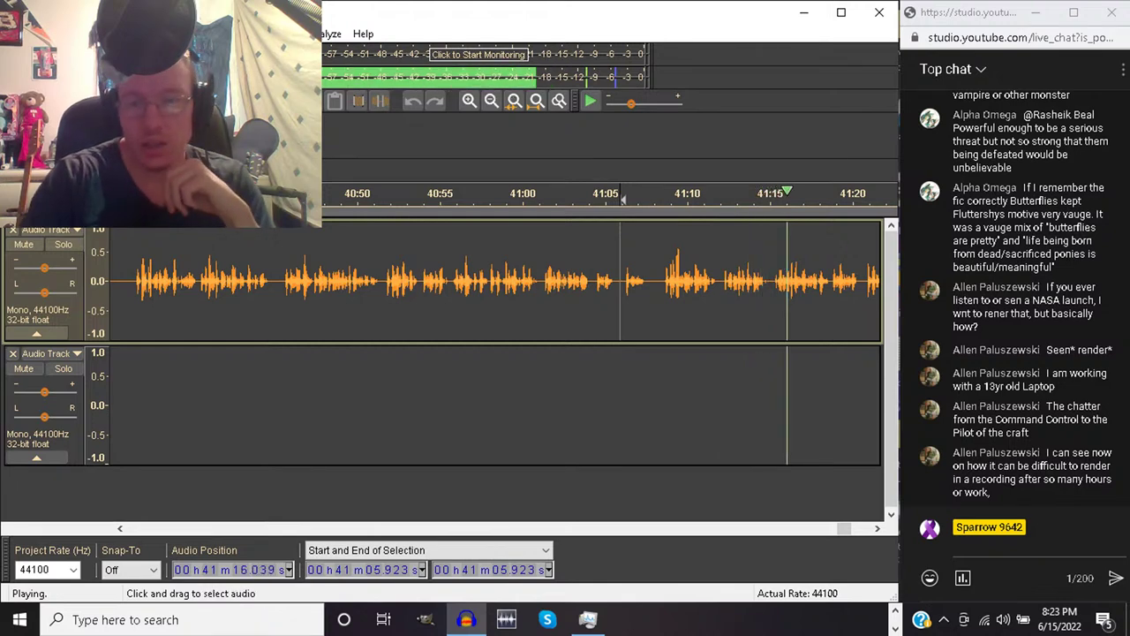
# Mark the take from about 41:12.2 to 41:15.2, return to its start and listen to the narration from there
pyautogui.moveTo(723, 281); pyautogui.dragTo(772, 281)
pyautogui.press('space')
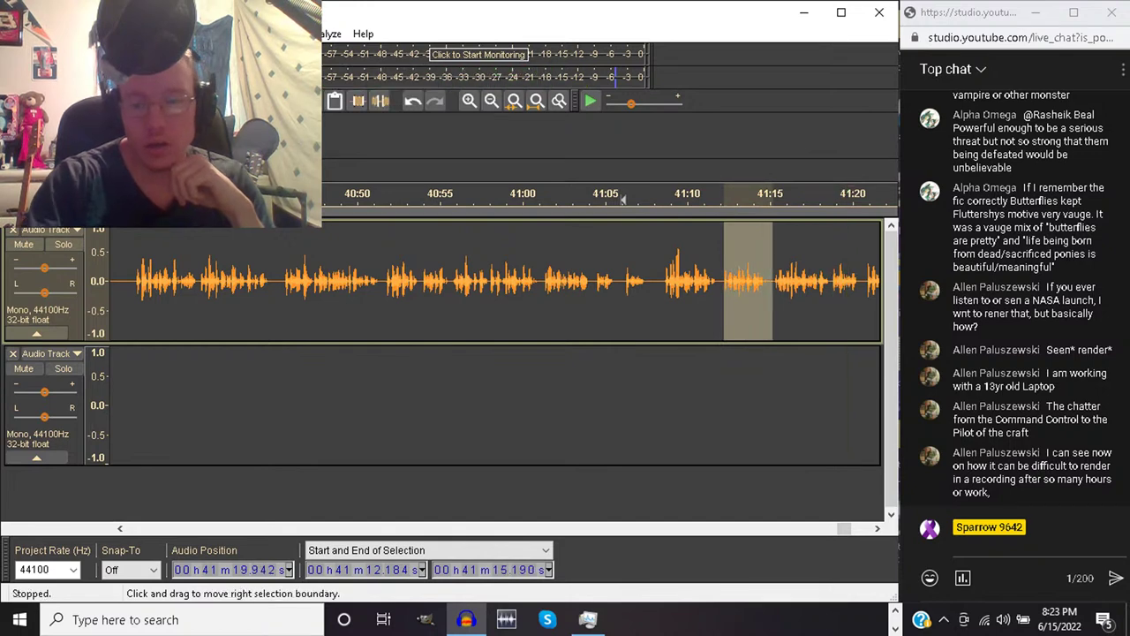
pyautogui.press('Left')
pyautogui.press('space')
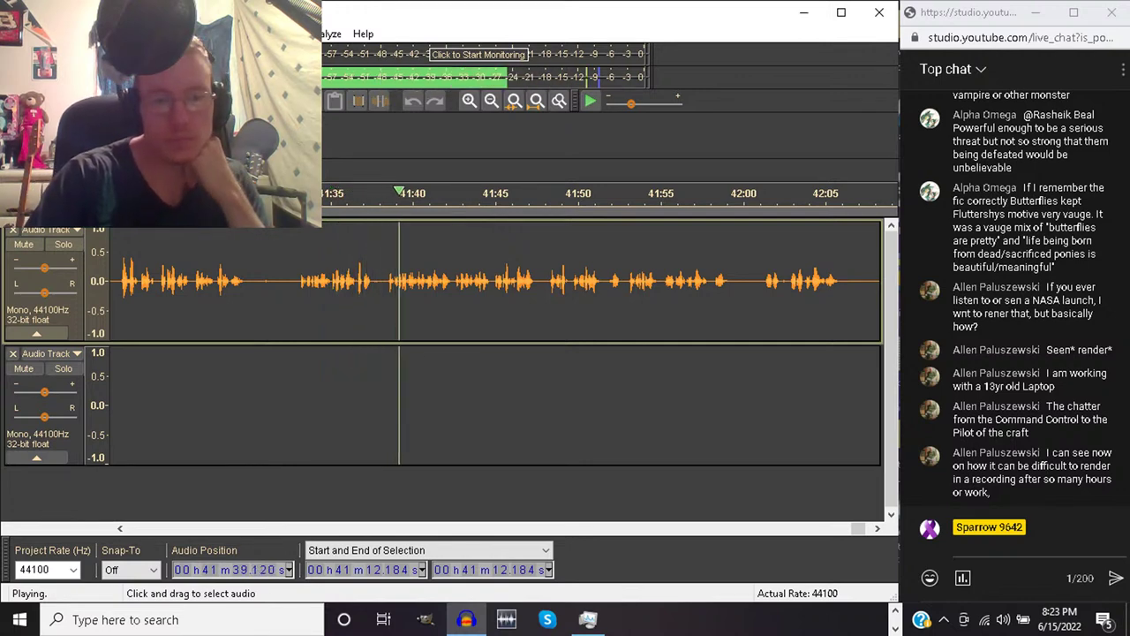
# Delete the take from about 41:33.0 to 41:38.2 and listen to the narration from the cut onward
pyautogui.moveTo(297, 283); pyautogui.dragTo(384, 283)
pyautogui.press('space')
pyautogui.press('Delete')
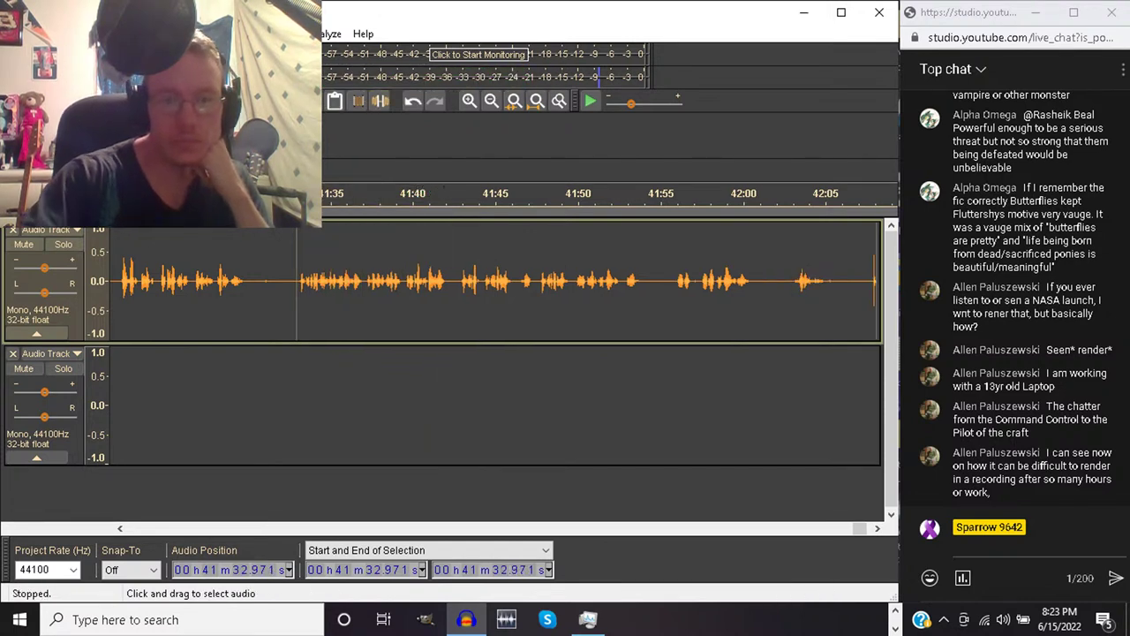
pyautogui.press('space')
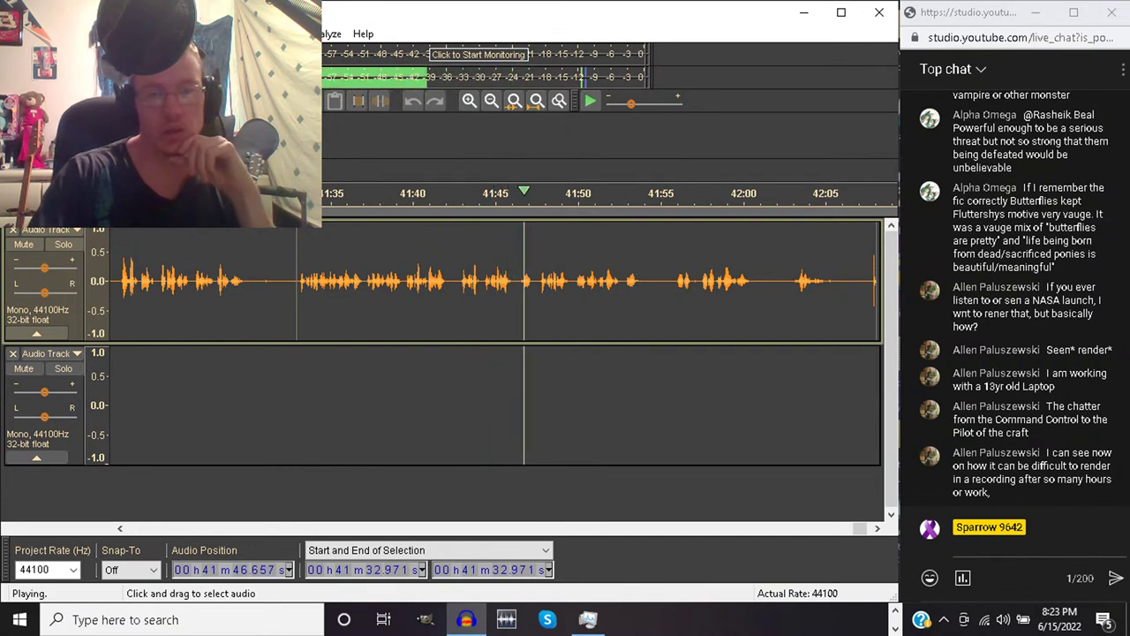
# Delete the take from about 41:42.7 to 41:47.7 and listen to the narration from the cut onward
pyautogui.click(457, 291)
pyautogui.moveTo(458, 291); pyautogui.dragTo(539, 292)
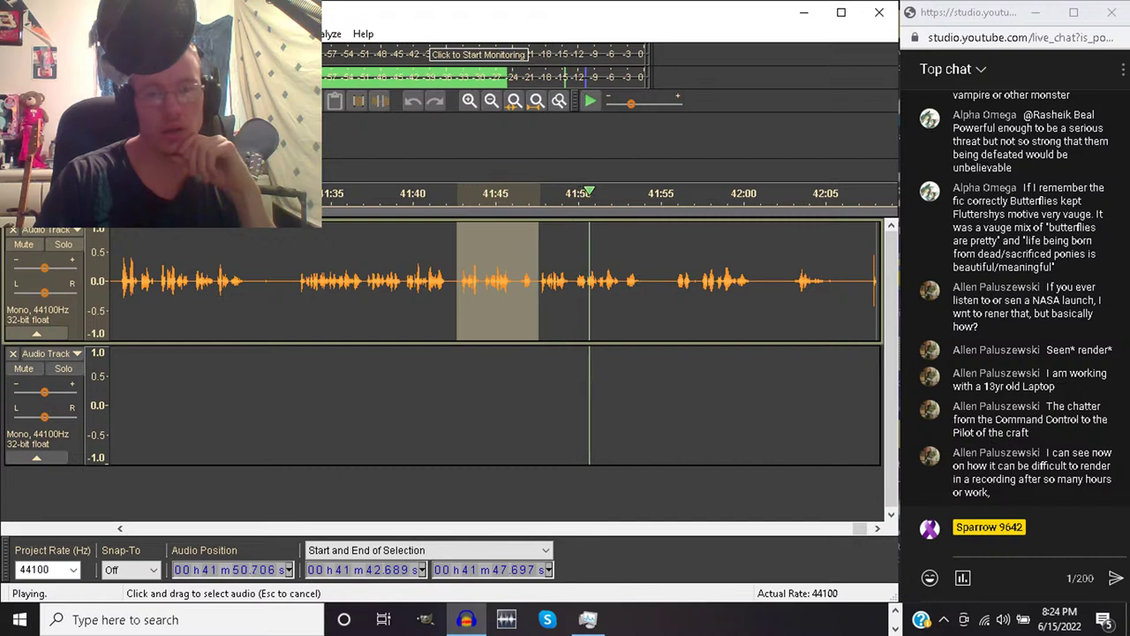
pyautogui.press('space')
pyautogui.press('Delete')
pyautogui.press('space')
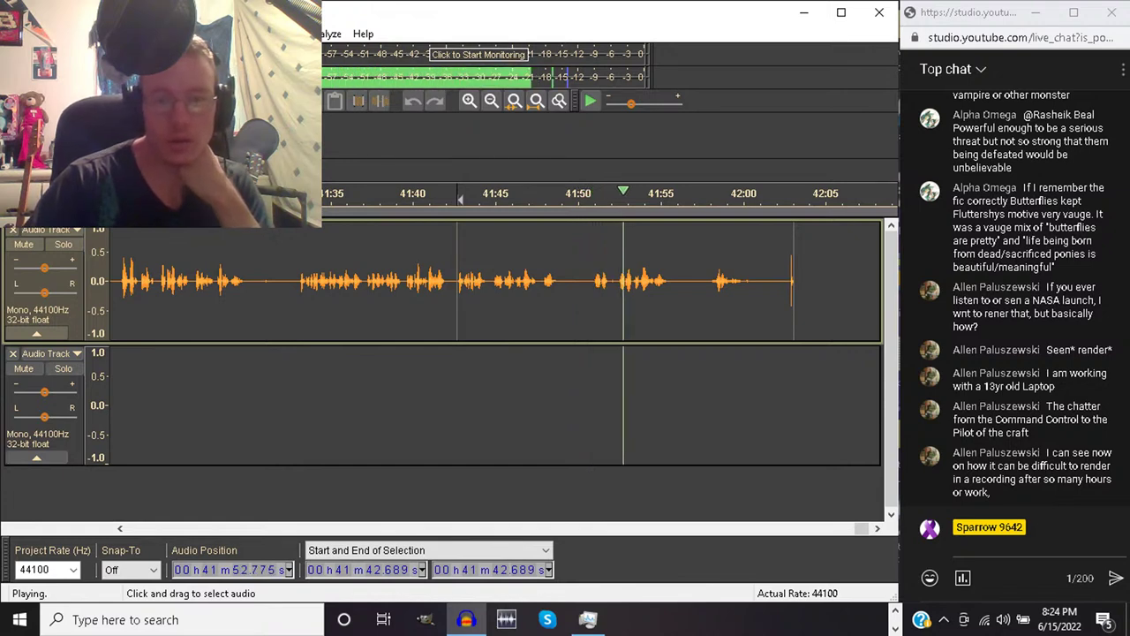
# Try deleting the section from about 41:44.9 to 41:52.5 and listen across the cut from about 41:43.0
pyautogui.moveTo(618, 292); pyautogui.dragTo(493, 291)
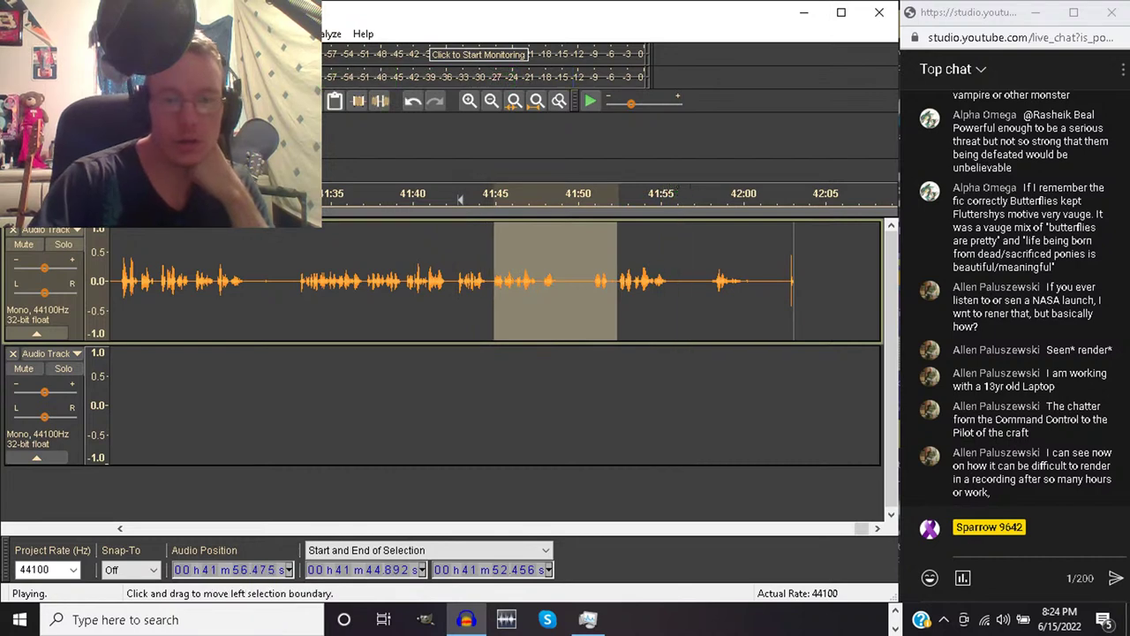
pyautogui.press('space')
pyautogui.press('Delete')
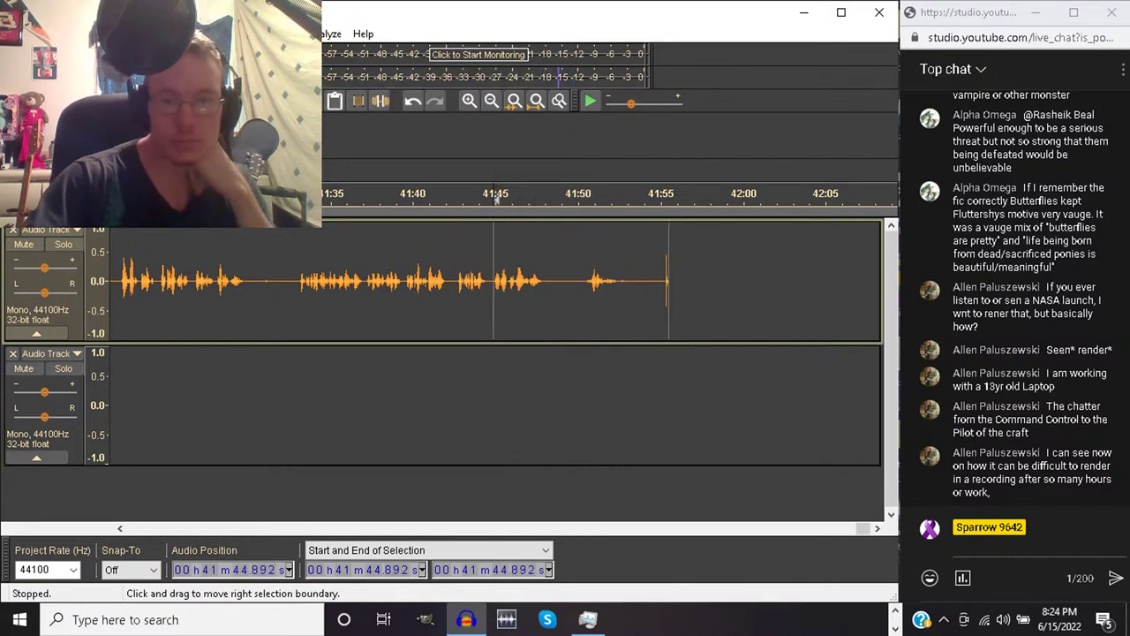
pyautogui.click(465, 199)
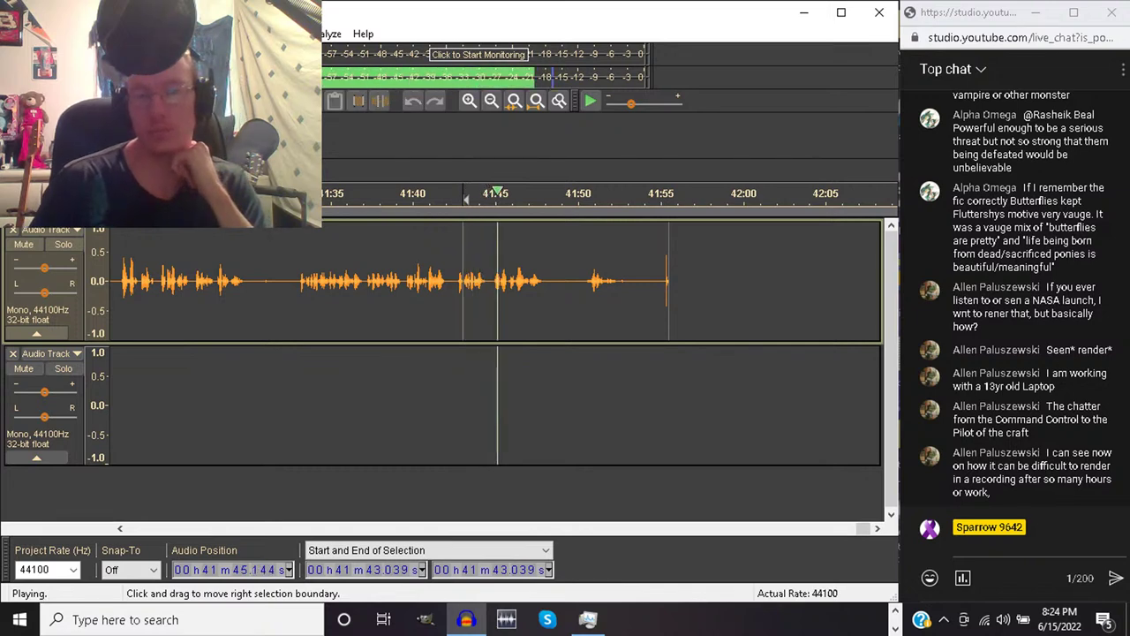
pyautogui.press('space')
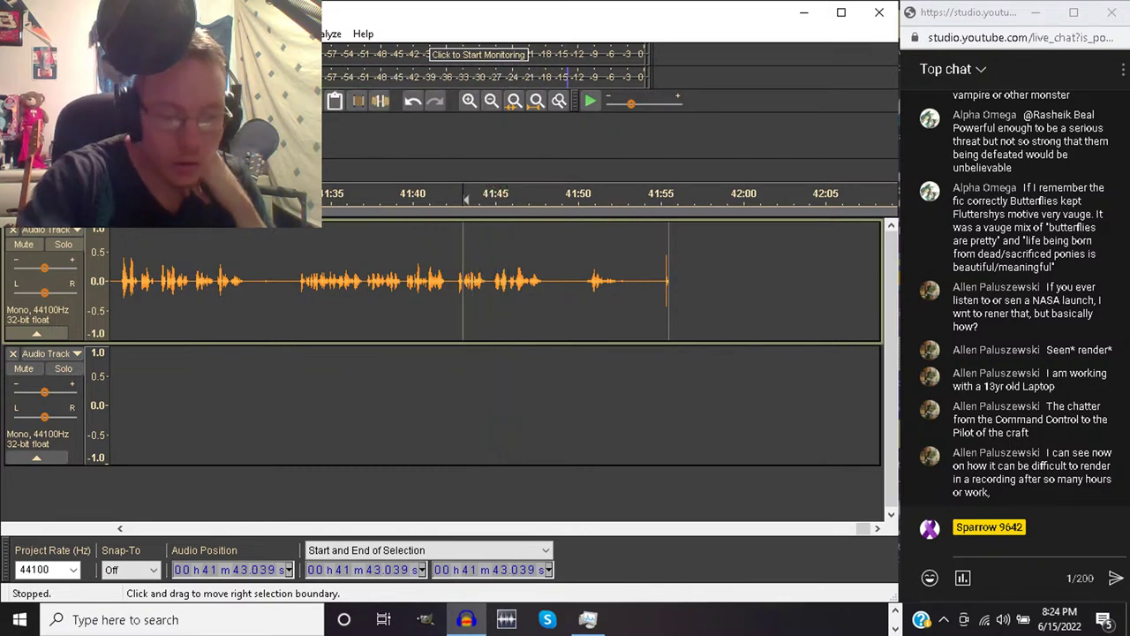
pyautogui.press('space')
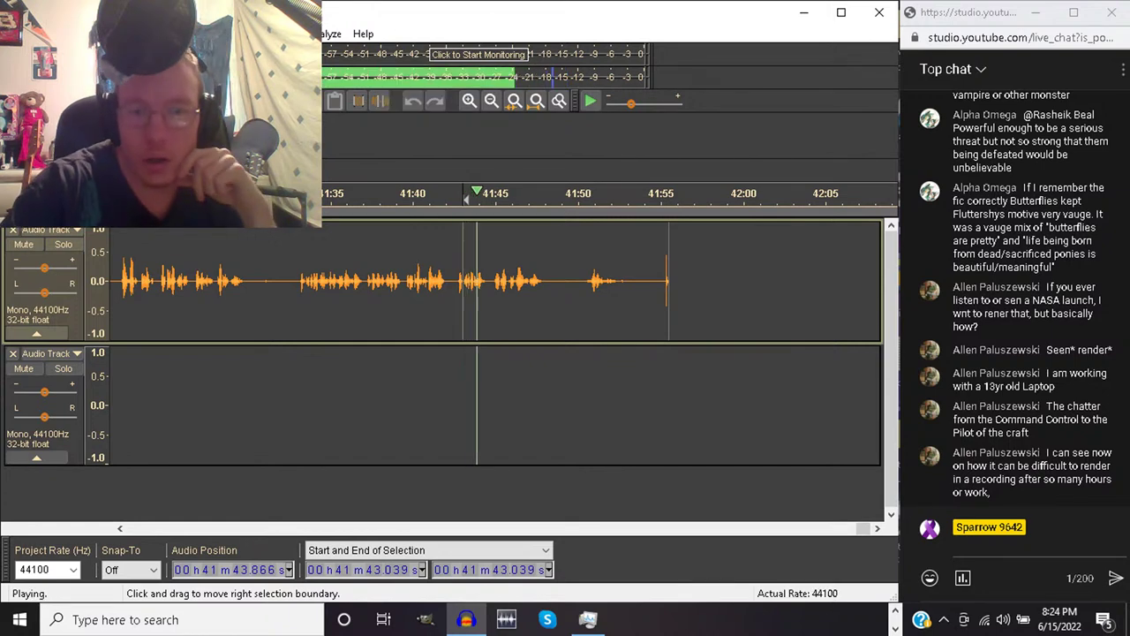
pyautogui.press('space')
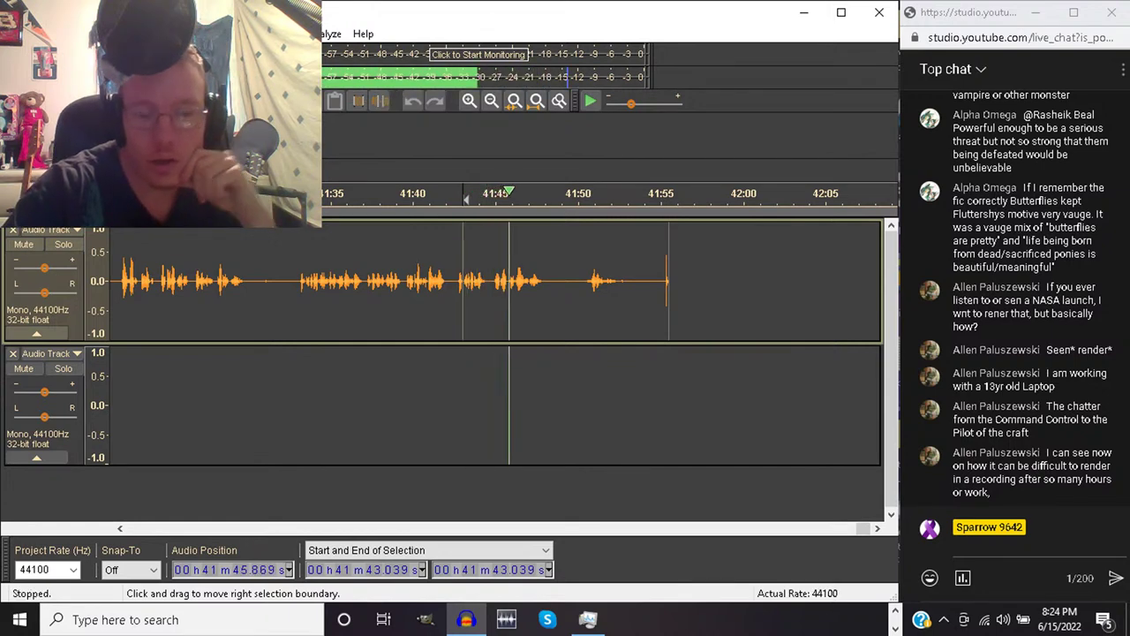
# Undo the last cut, then delete the slightly wider section from about 41:44.8 to 41:52.5 and listen from the cut
pyautogui.moveTo(492, 282); pyautogui.dragTo(617, 283)
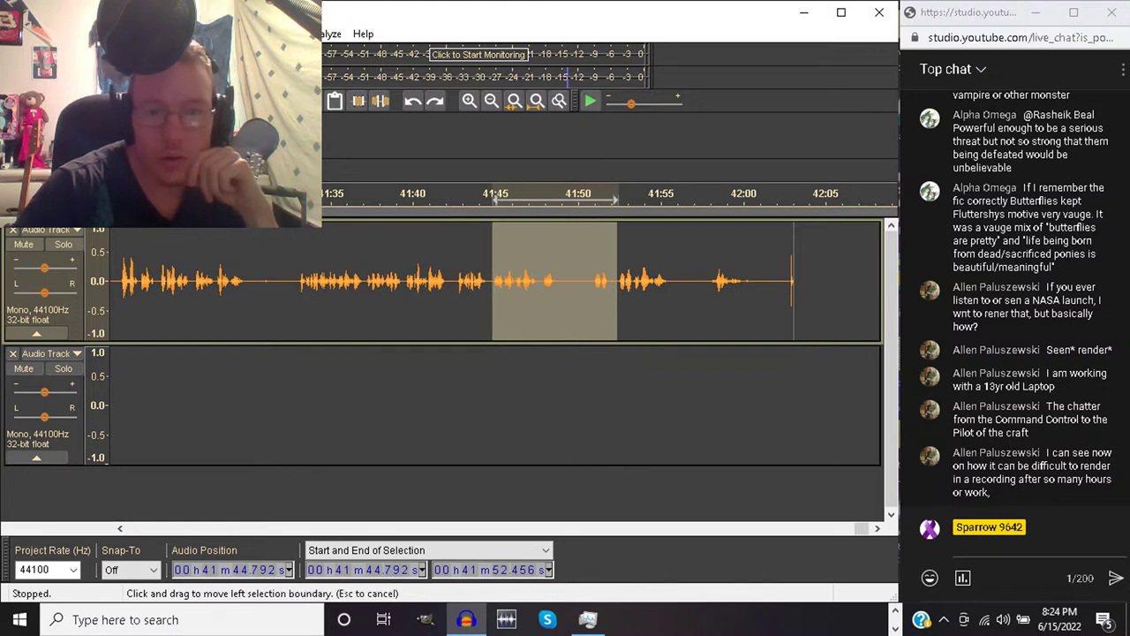
pyautogui.press('Delete')
pyautogui.press('space')
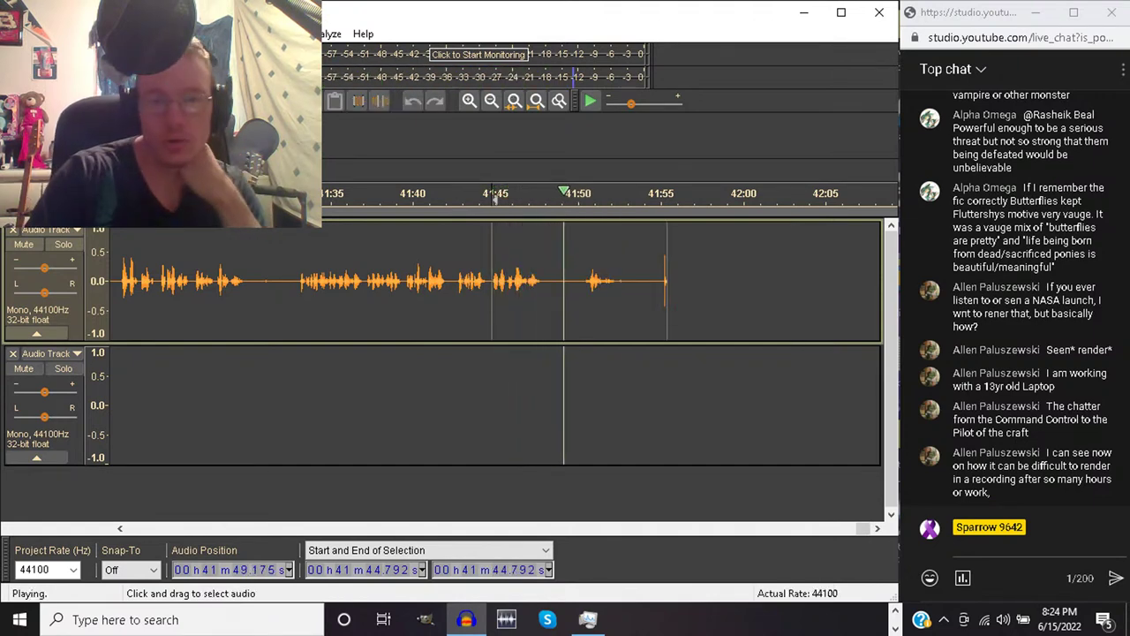
# Delete the leftover audio from about 41:50.1 to the end of the narration track
pyautogui.moveTo(578, 281); pyautogui.dragTo(669, 280)
pyautogui.press('space')
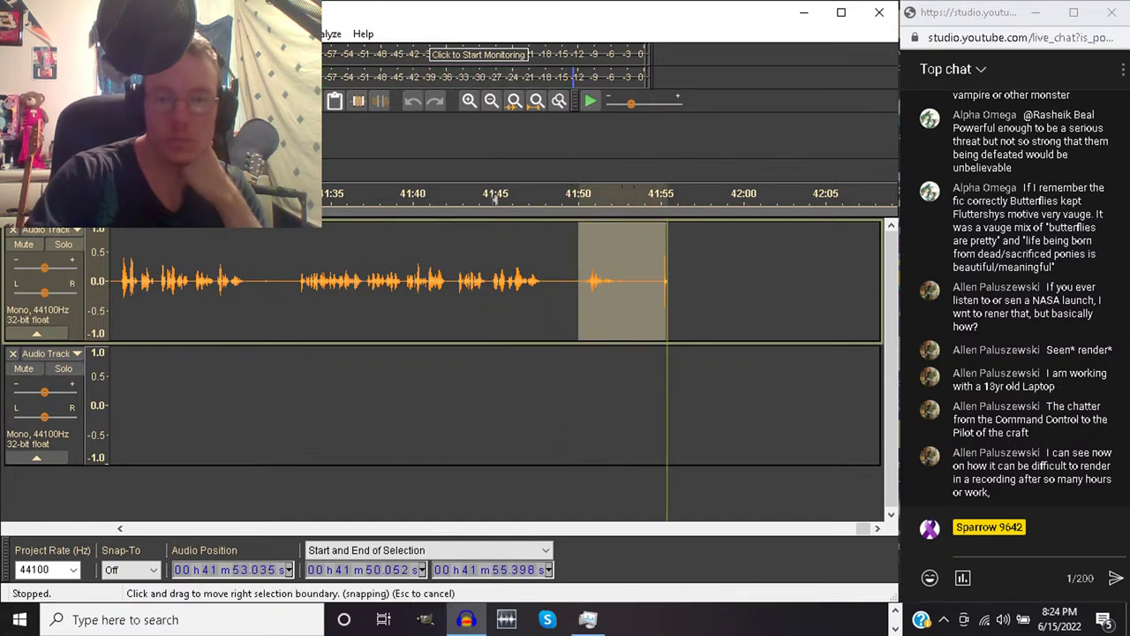
pyautogui.press('Delete')
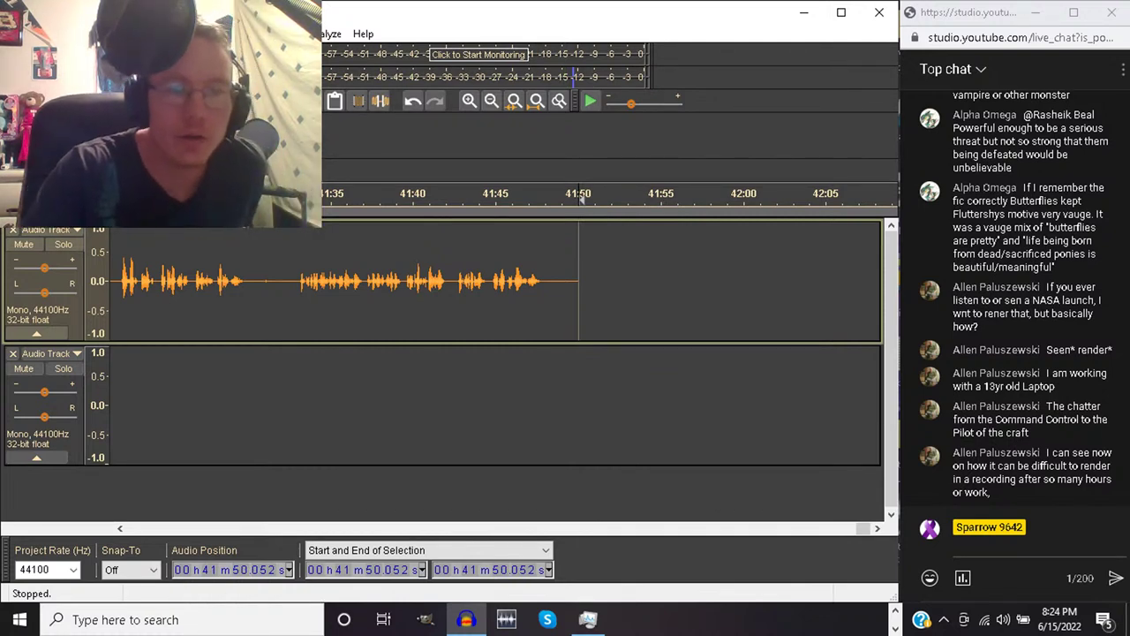
pyautogui.click(14, 34)
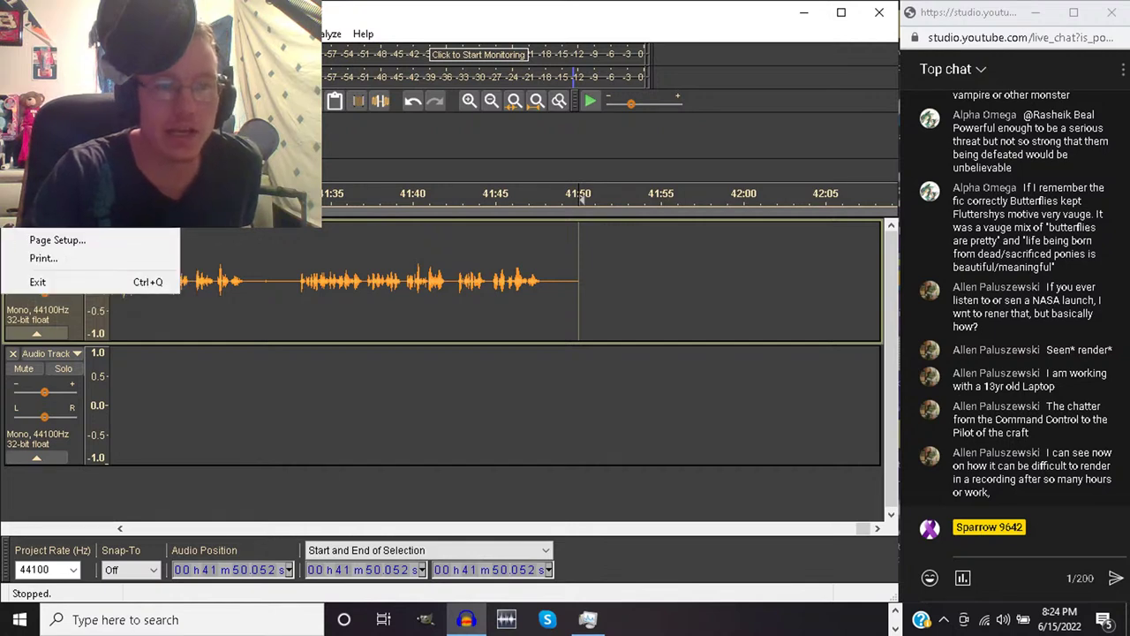
pyautogui.press('Escape')
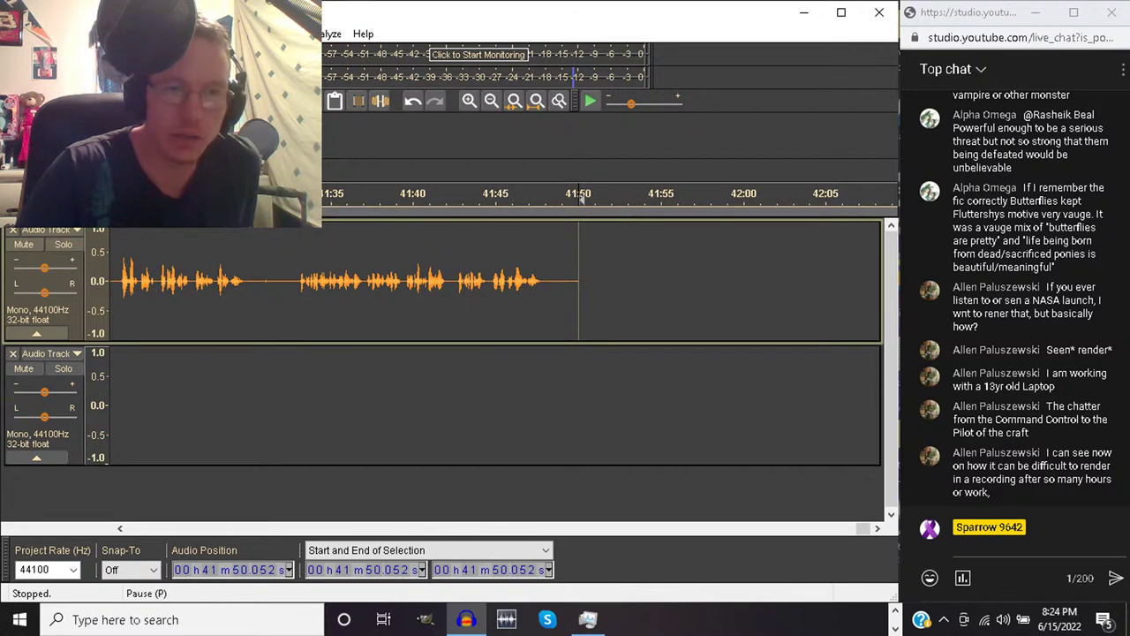
pyautogui.hotkey('alt', 'f')
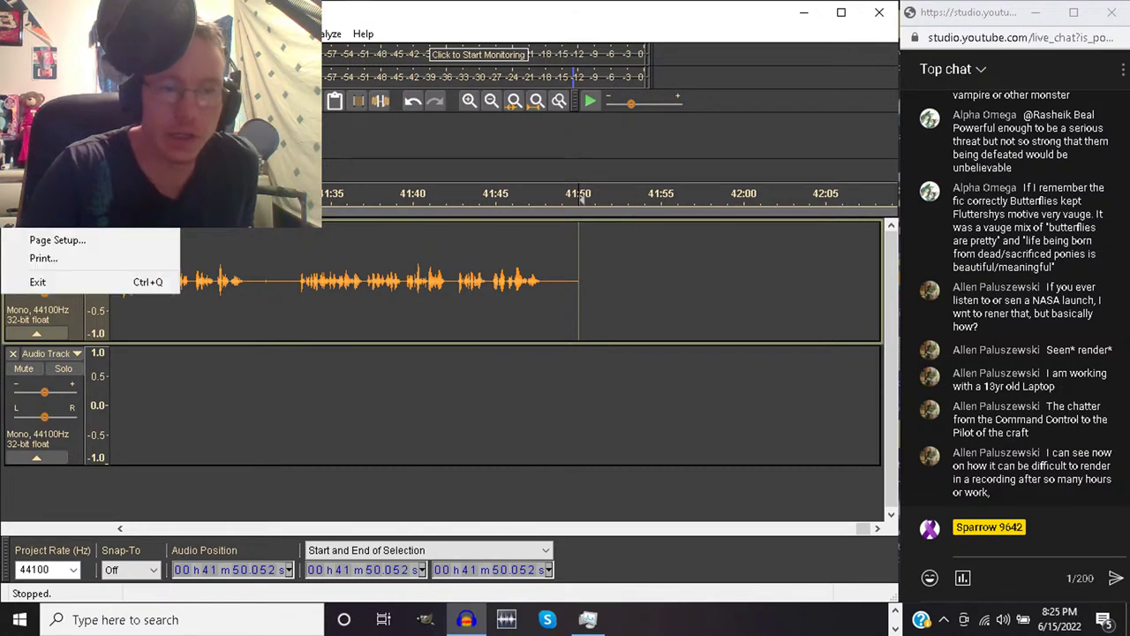
pyautogui.press('e')
pyautogui.press('Escape')
pyautogui.press('Escape')
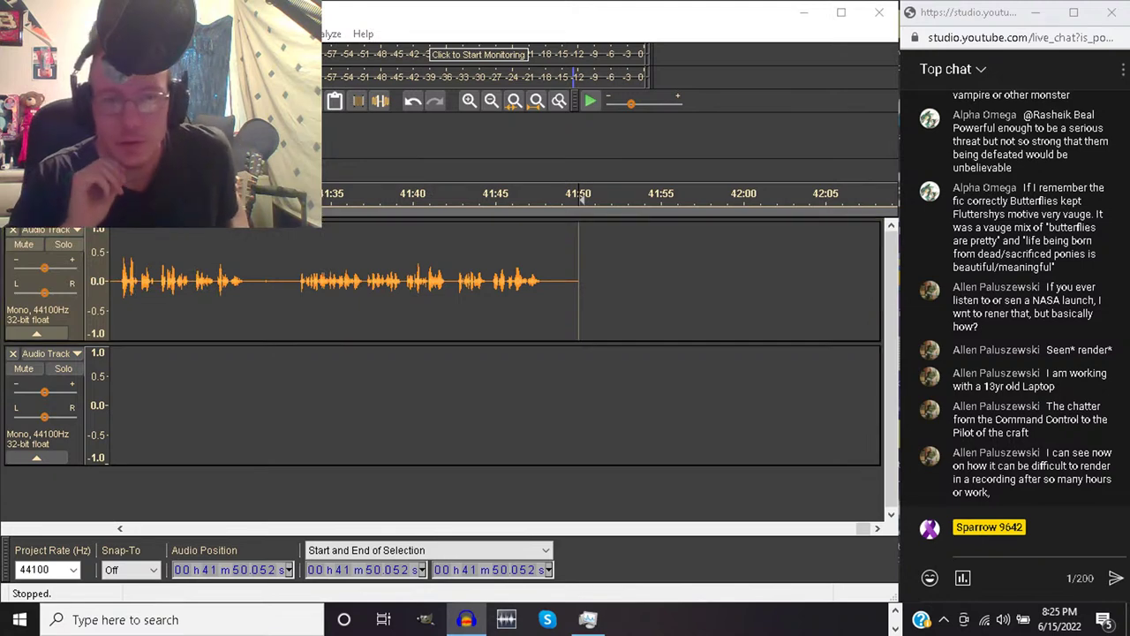
# Export the narration as an MP3 file named "The Carnivorous Flower FULL CLEAN" at a constant 192 kbps, leaving the metadata tags as they are
pyautogui.hotkey('ctrl', 'shift', 'e')
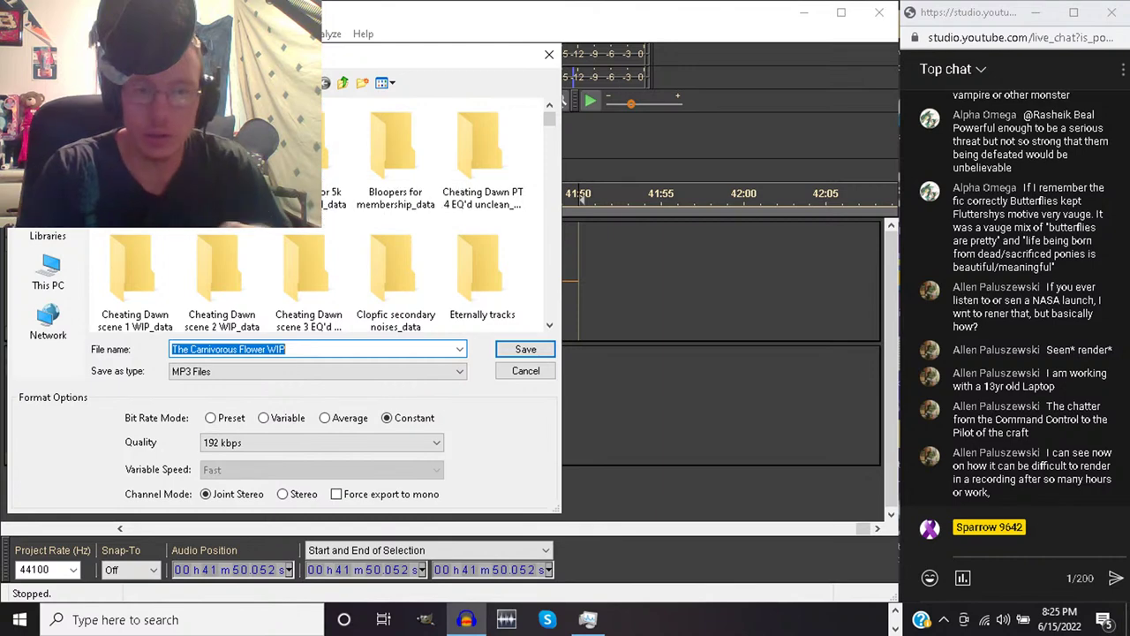
pyautogui.press('BackSpace')
pyautogui.press('BackSpace')
pyautogui.press('BackSpace')
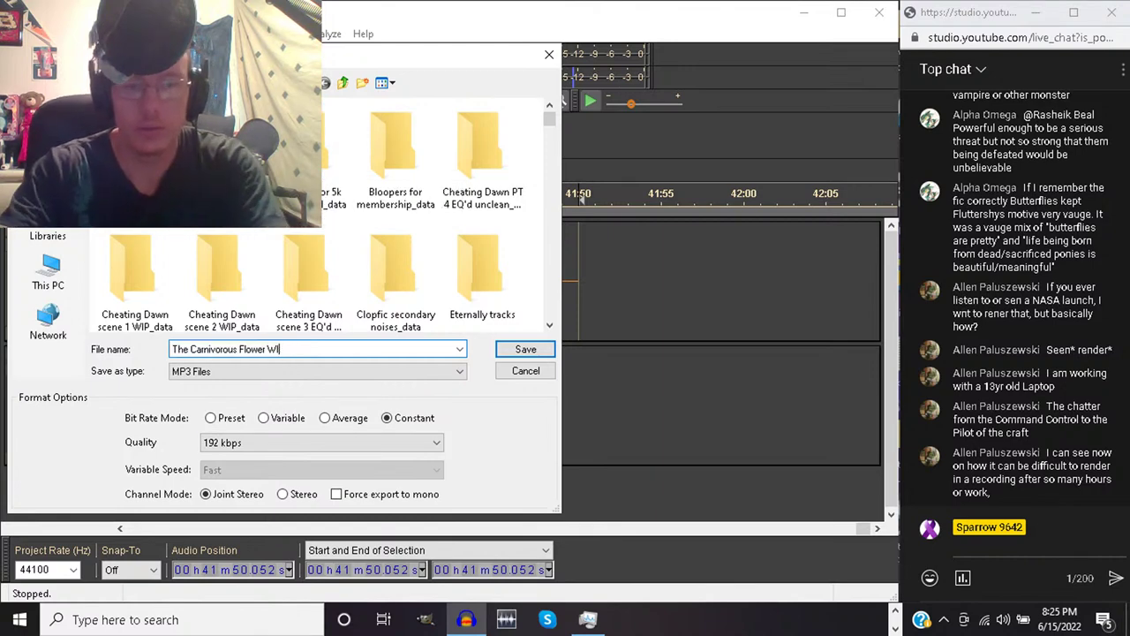
pyautogui.write('F')
pyautogui.press('BackSpace')
pyautogui.write('Full')
pyautogui.press('BackSpace')
pyautogui.press('BackSpace')
pyautogui.press('BackSpace')
pyautogui.write('U')
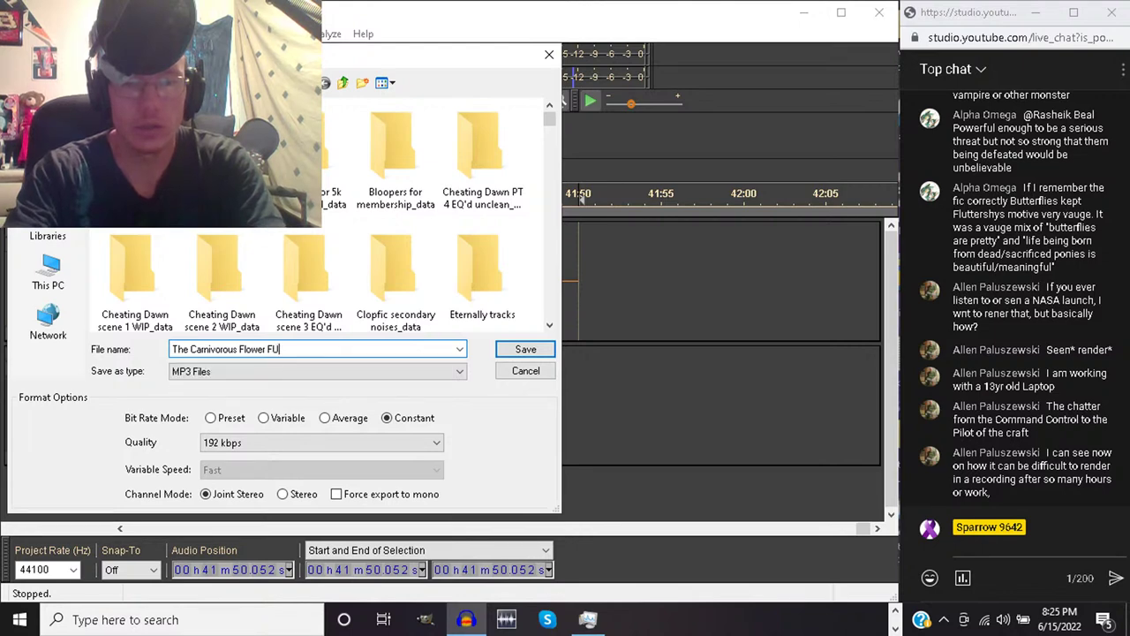
pyautogui.write('LL CLEAN')
pyautogui.press('Return')
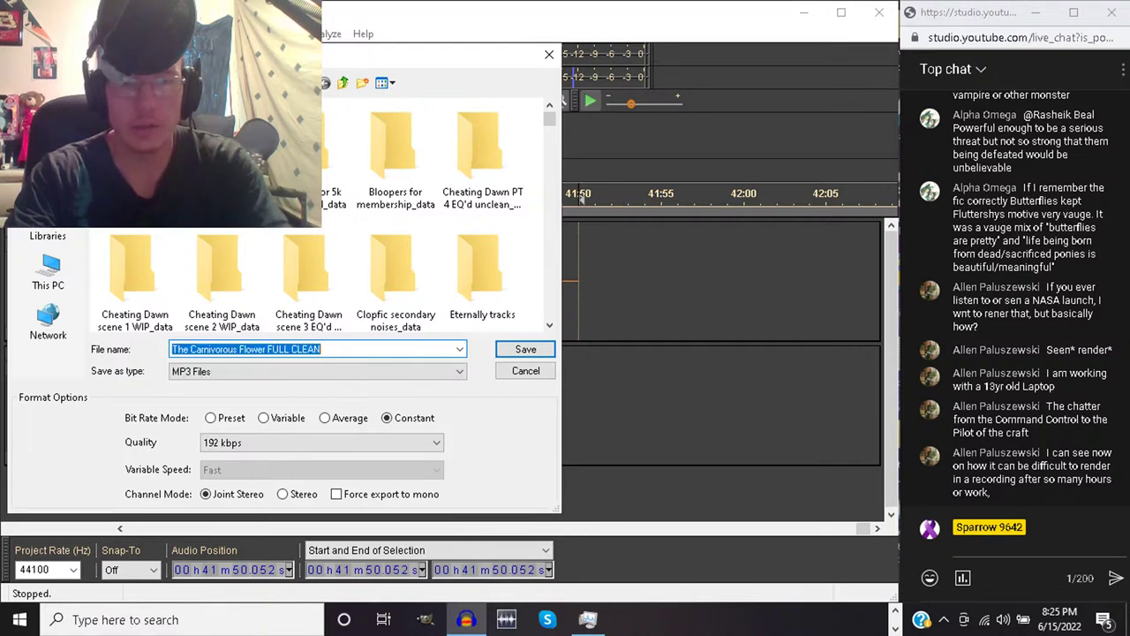
pyautogui.press('Return')
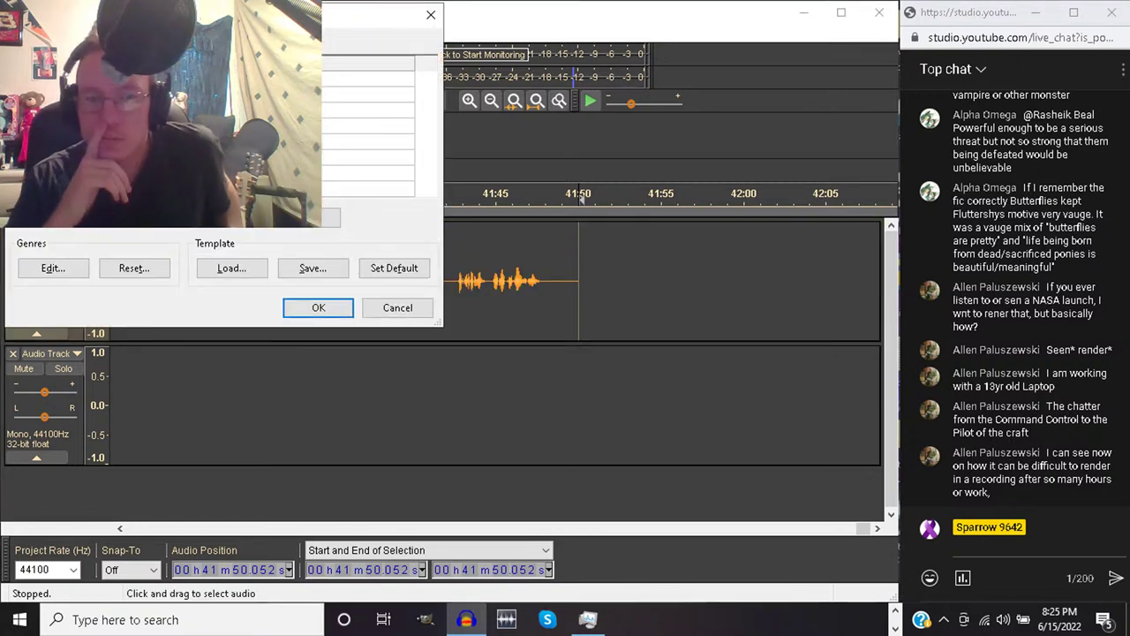
pyautogui.press('Return')
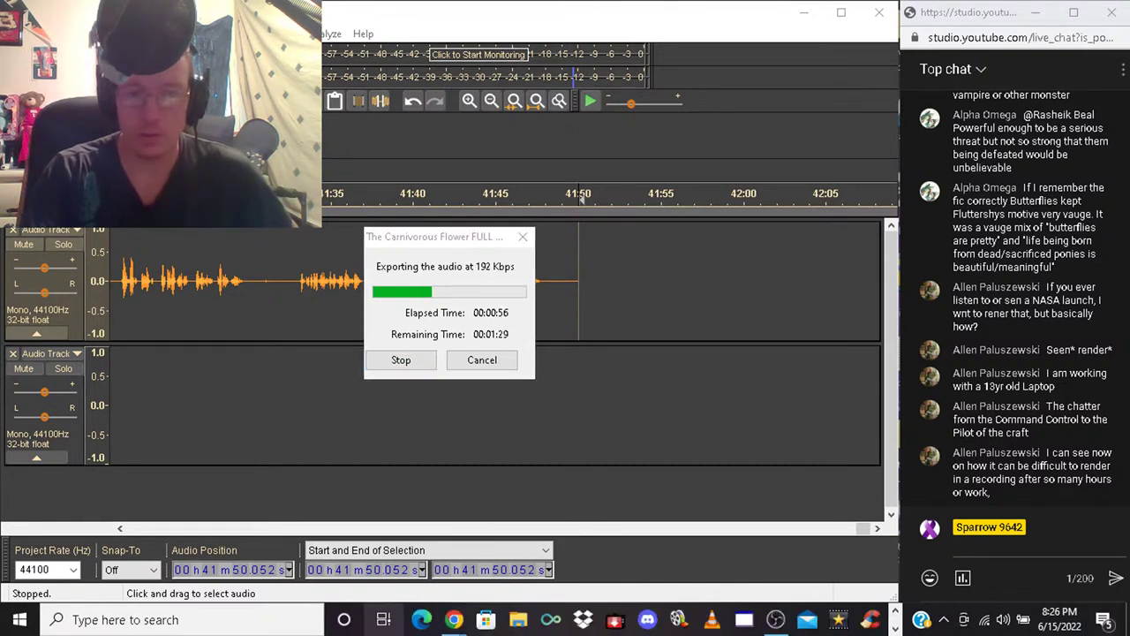
# Switch to the Chrome window with the story text while the export runs
pyautogui.moveTo(453, 619)
pyautogui.click(411, 539)
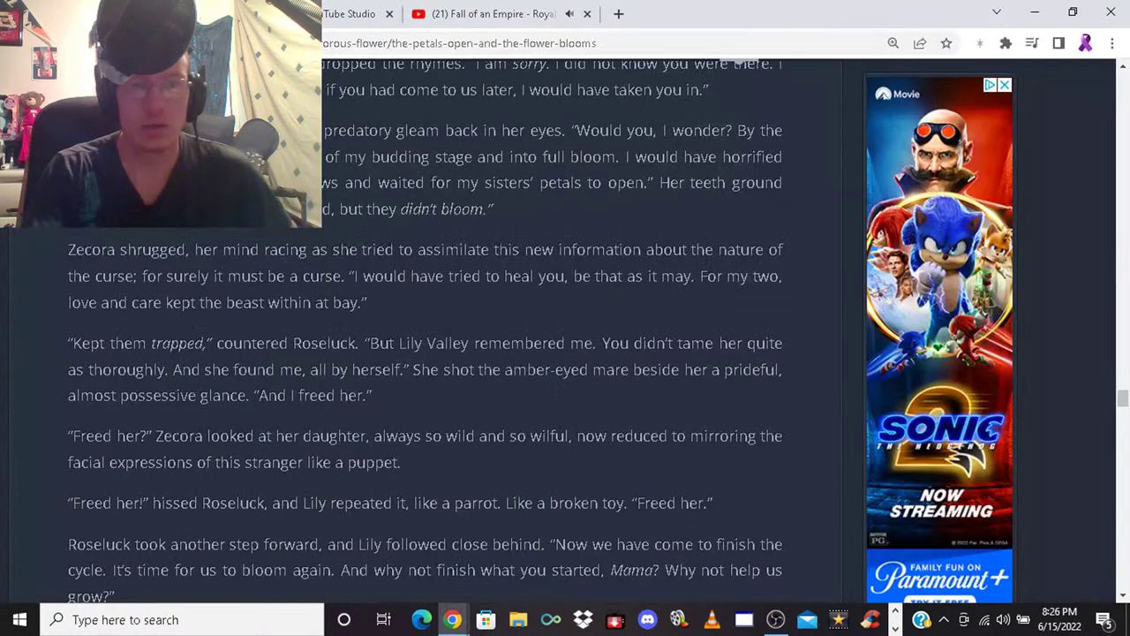
# Switch to the YouTube tab and run the search for "princewhateverer" again
pyautogui.hotkey('ctrl', 'Tab')
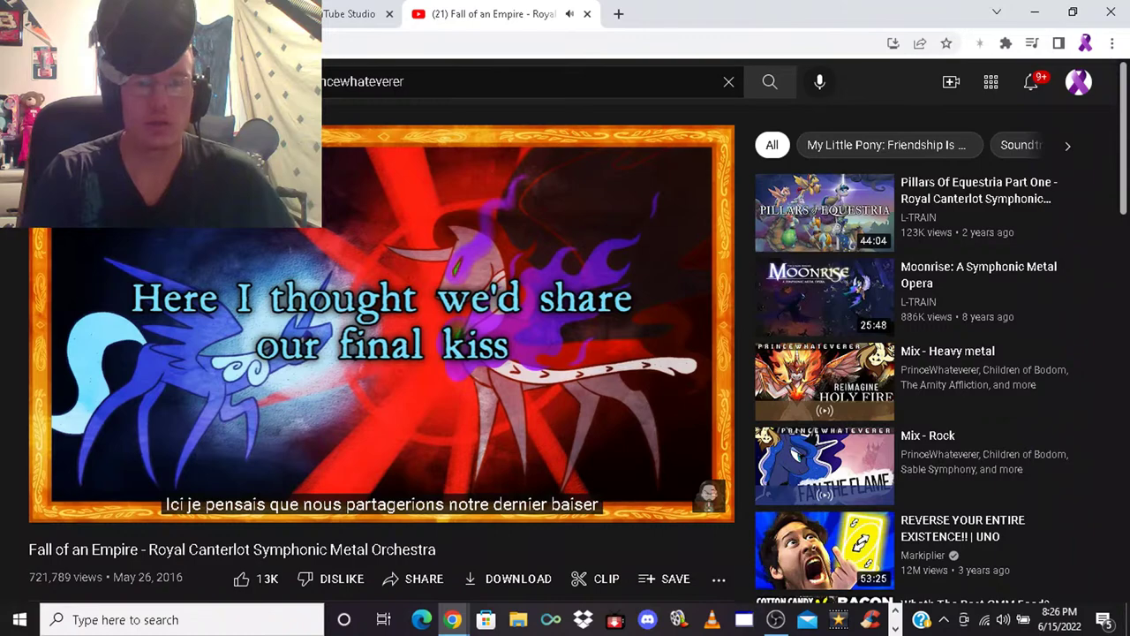
pyautogui.click(530, 81)
pyautogui.press('Return')
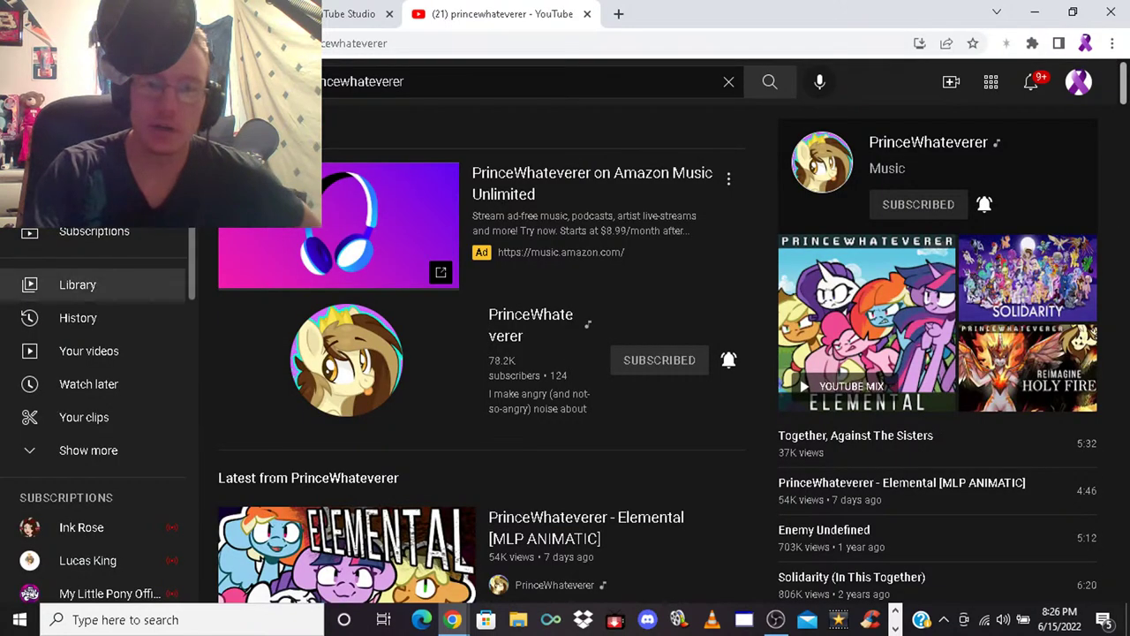
# Play the video "PrinceWhateverer - Elemental [MLP ANIMATIC]", skip its ads and set the player volume to about half
pyautogui.click(353, 556)
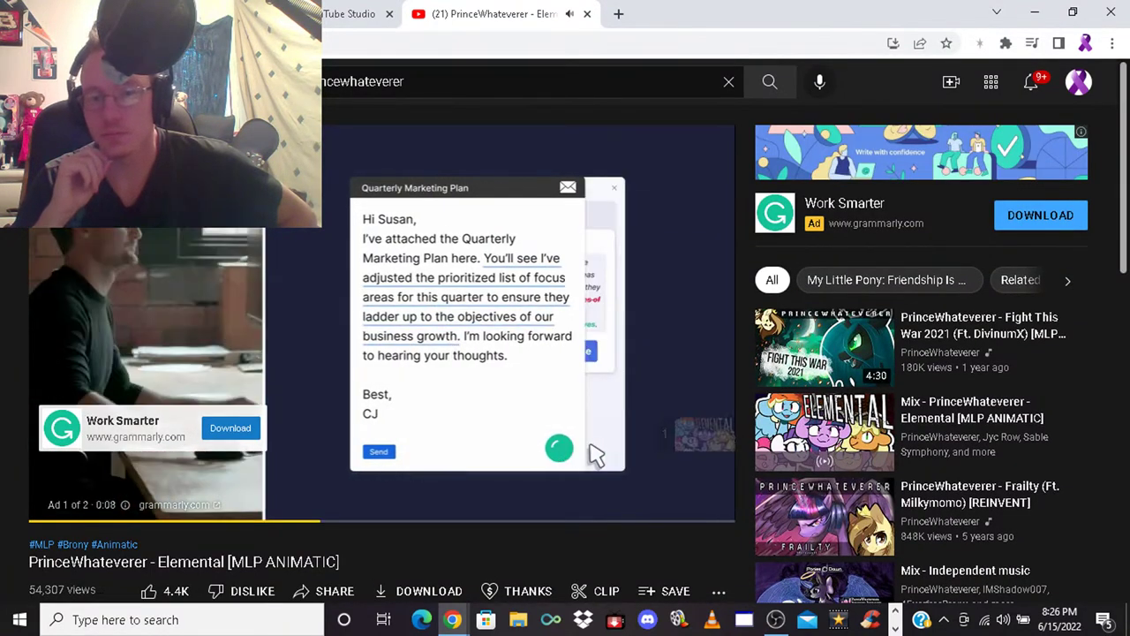
pyautogui.moveTo(775, 619)
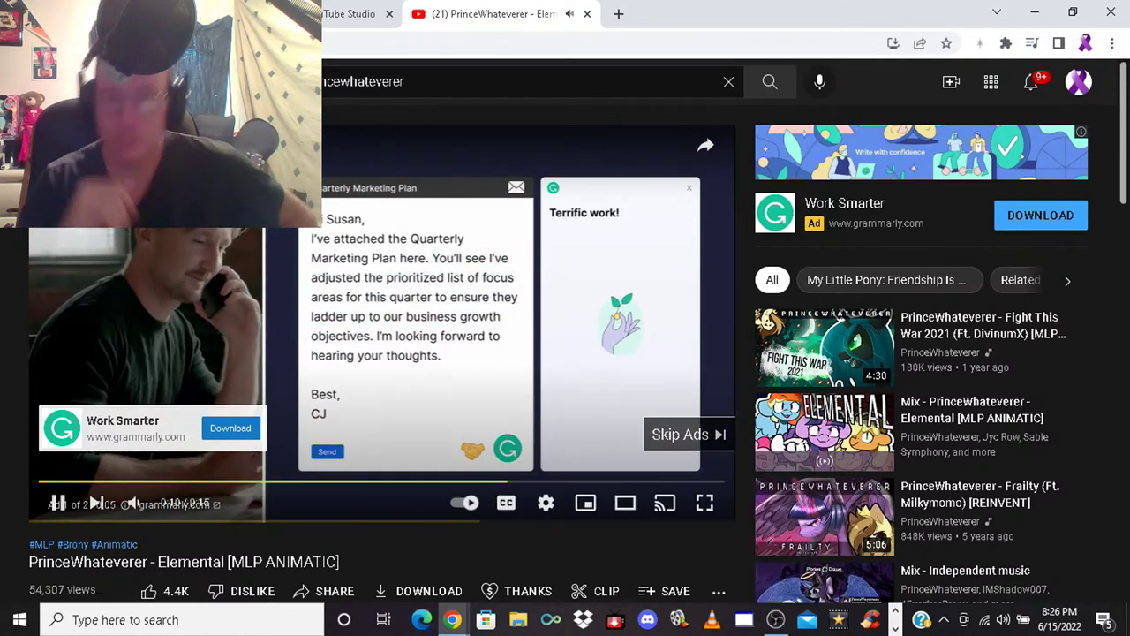
pyautogui.click(687, 434)
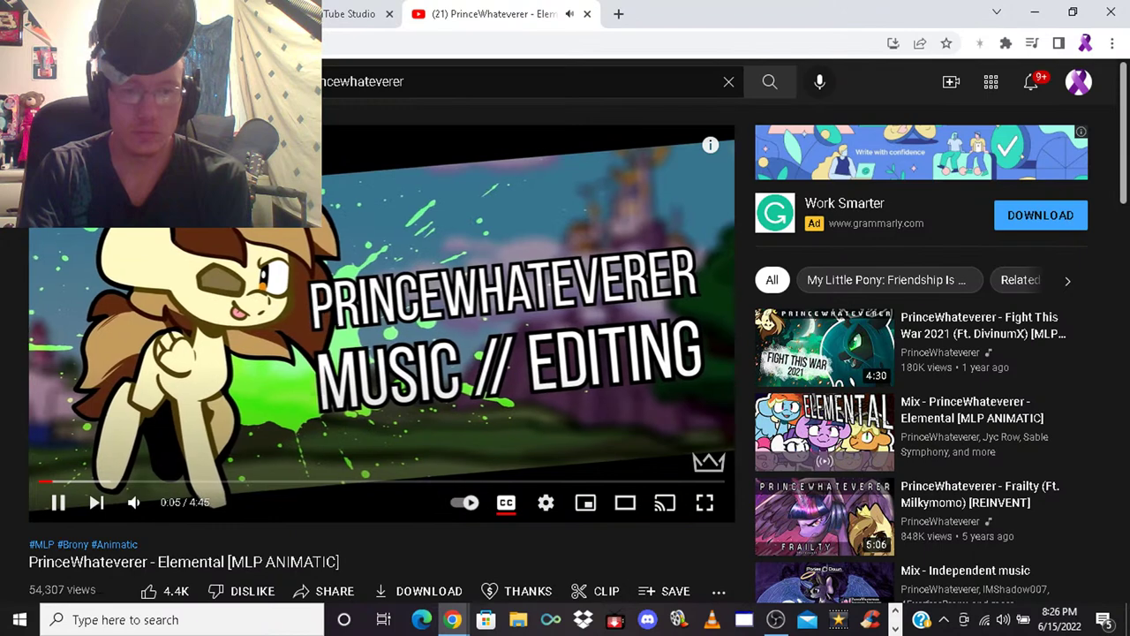
pyautogui.moveTo(163, 501)
pyautogui.mouseDown()
pyautogui.moveTo(190, 501)
pyautogui.moveTo(165, 501)
pyautogui.moveTo(176, 502)
pyautogui.mouseUp()
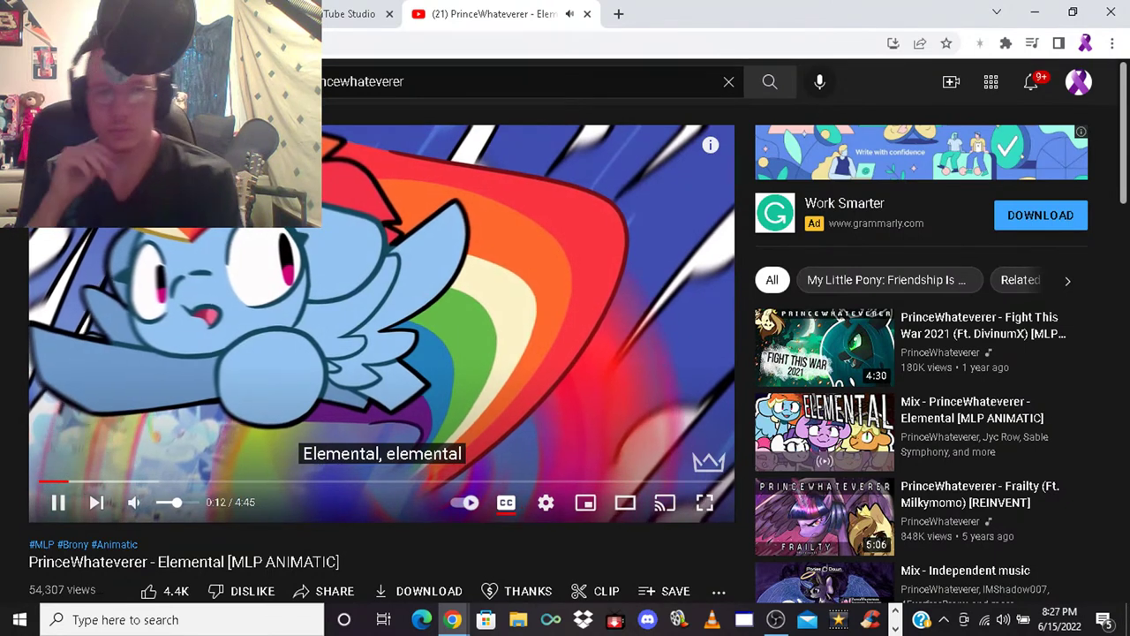